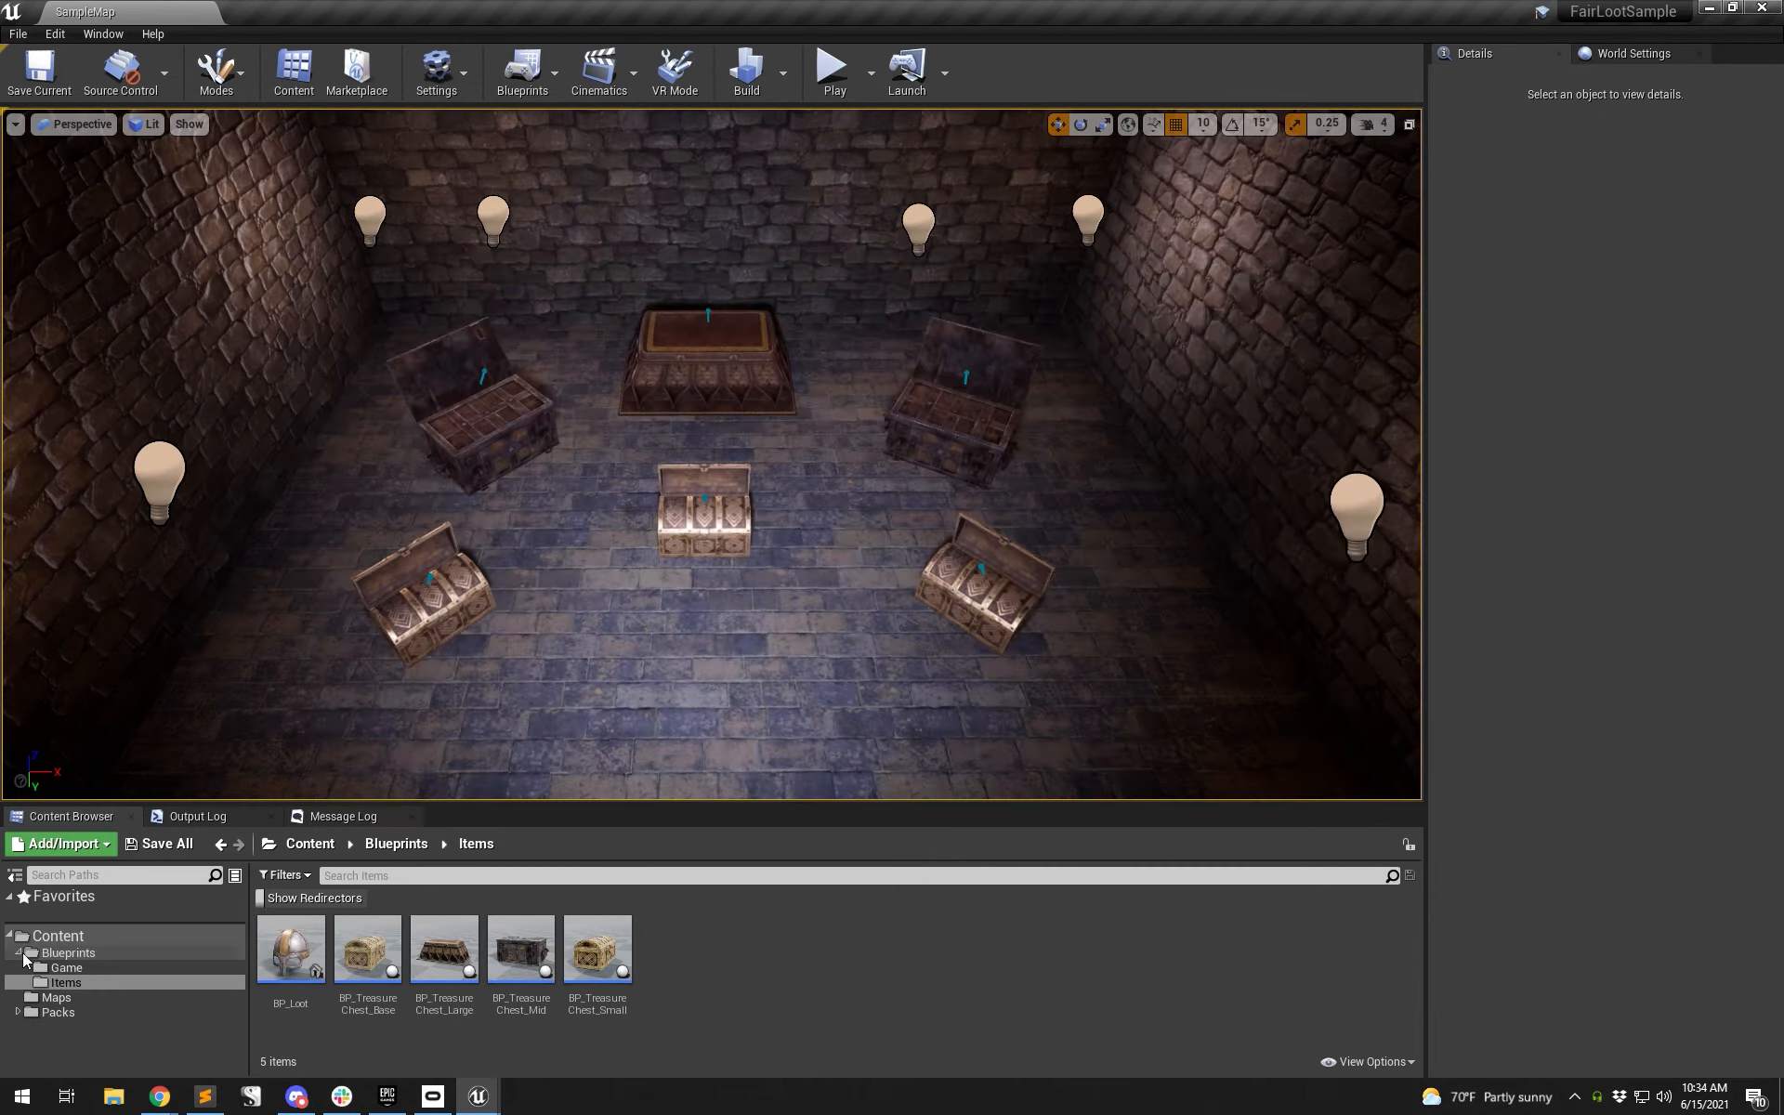
- Look up the Loot Table Definition type among the options for creating a new asset in the Items folder
right_click(708, 962)
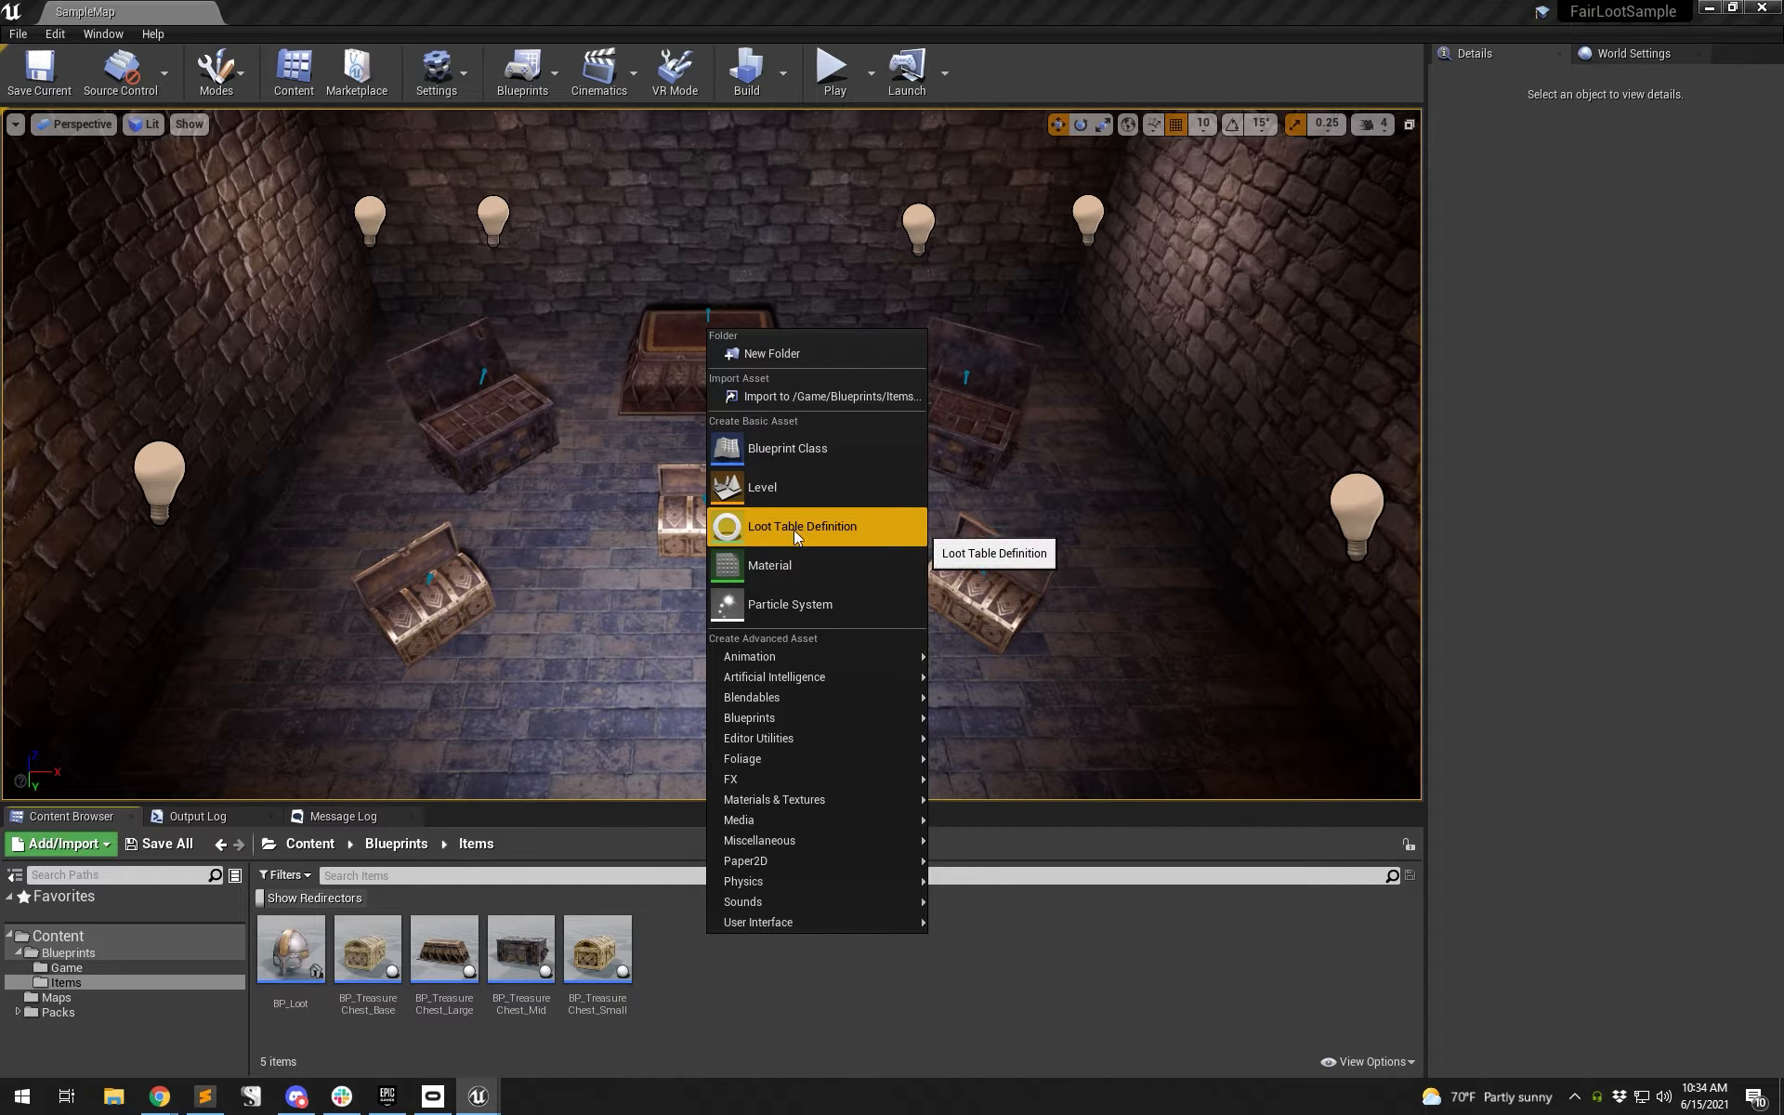
mouse_move(759, 840)
left_click(728, 1001)
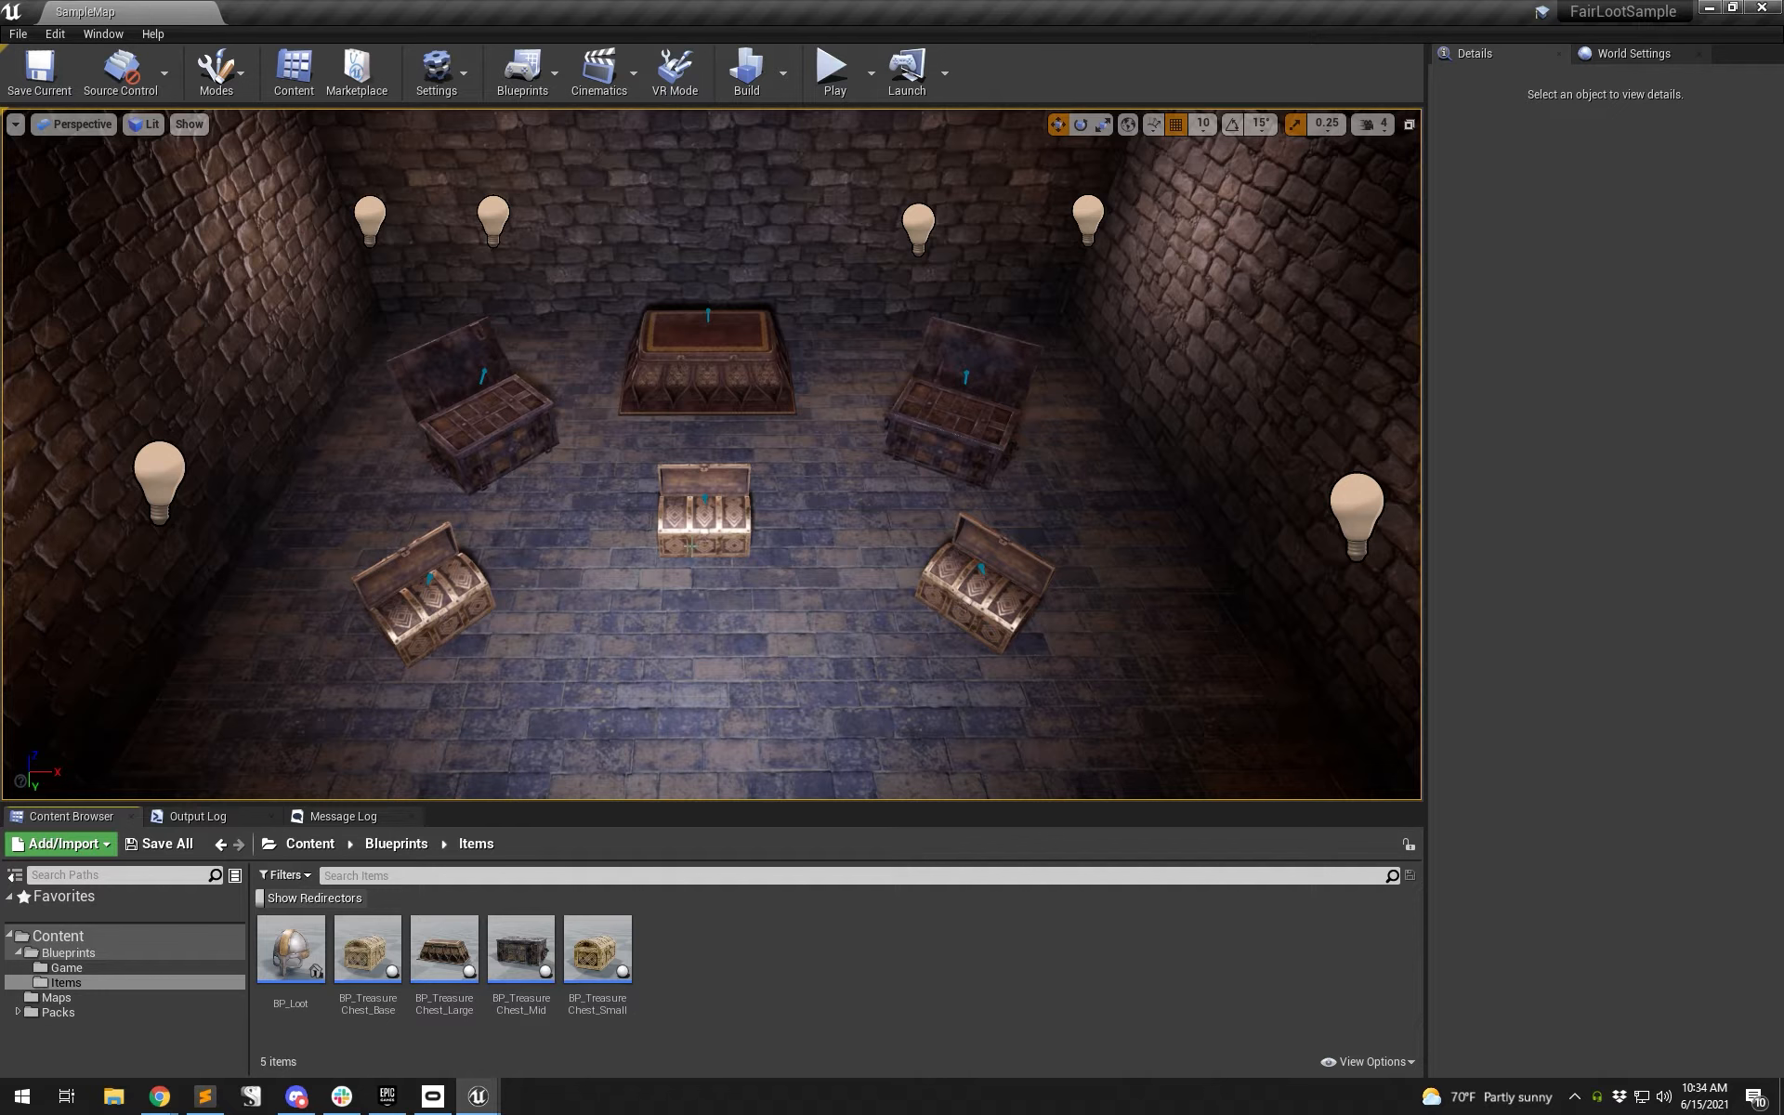
- Inspect the Loot Table settings of the small middle chest and the large chest at the back
left_click(695, 546)
left_click(692, 380)
left_click(714, 524)
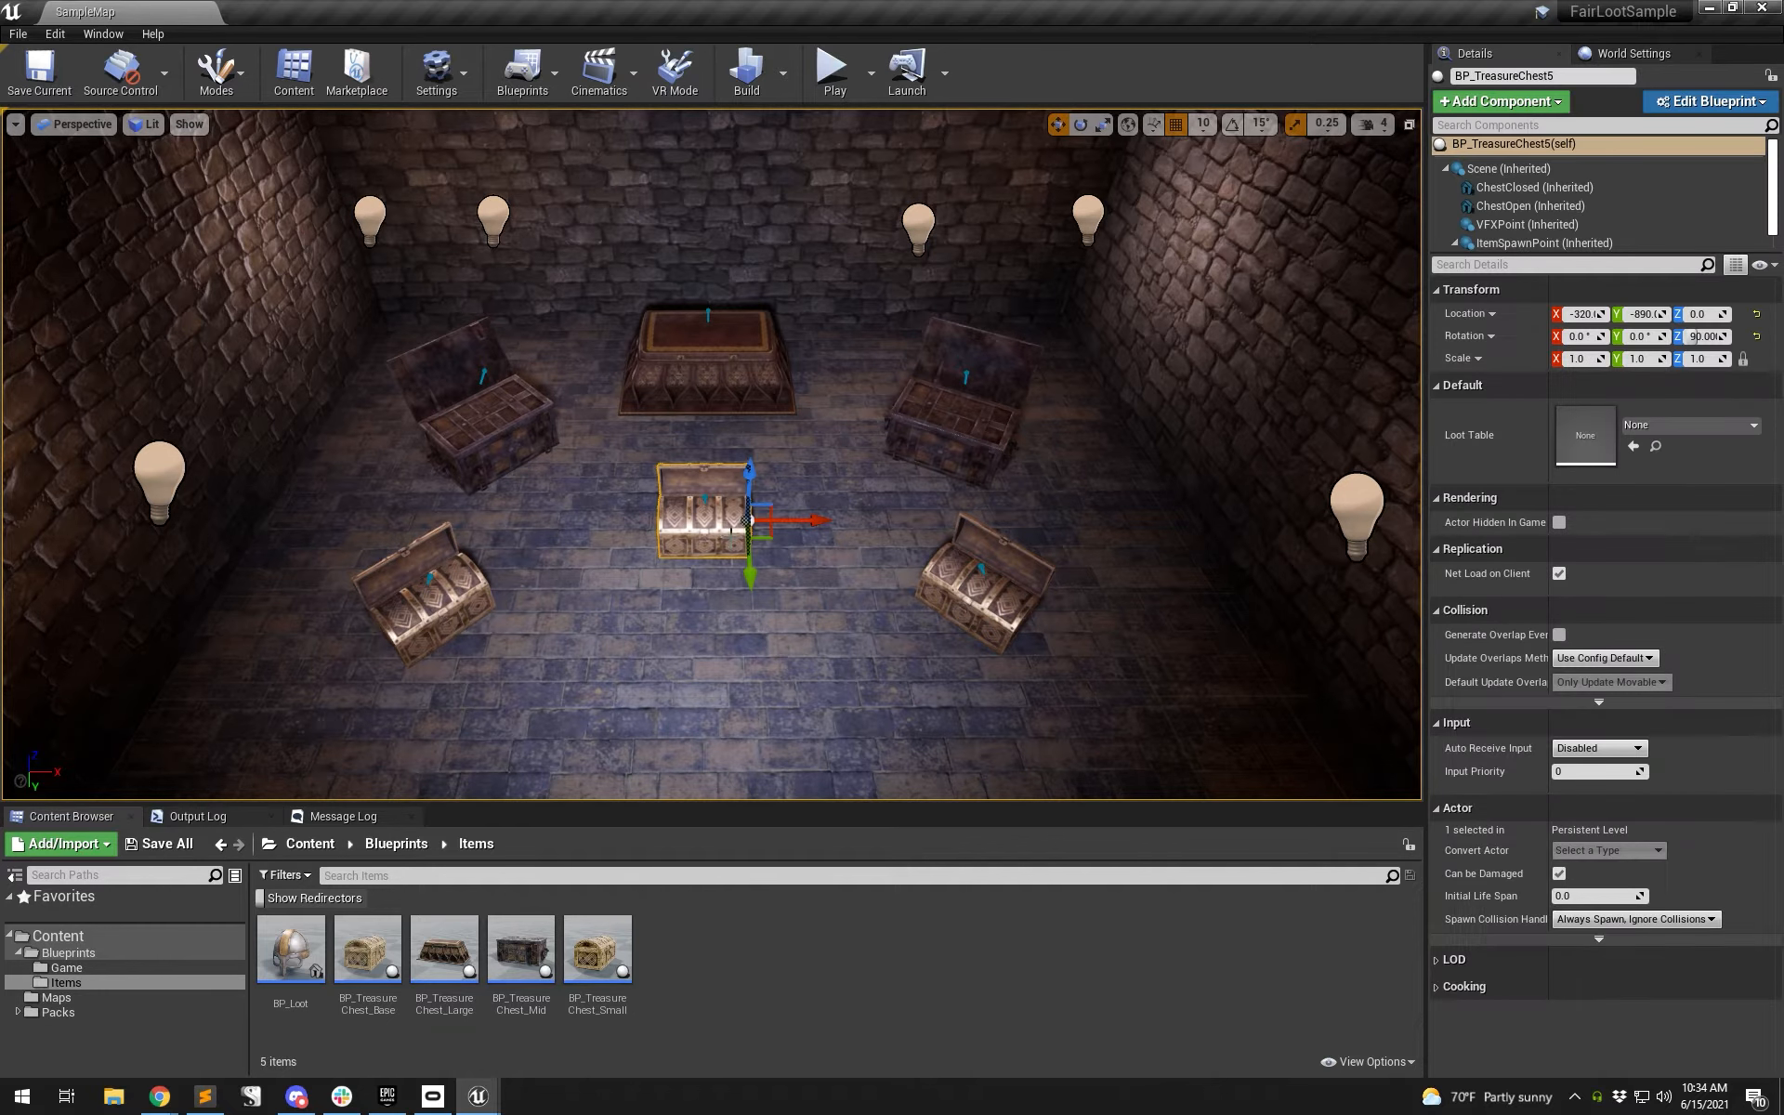
left_click(690, 397)
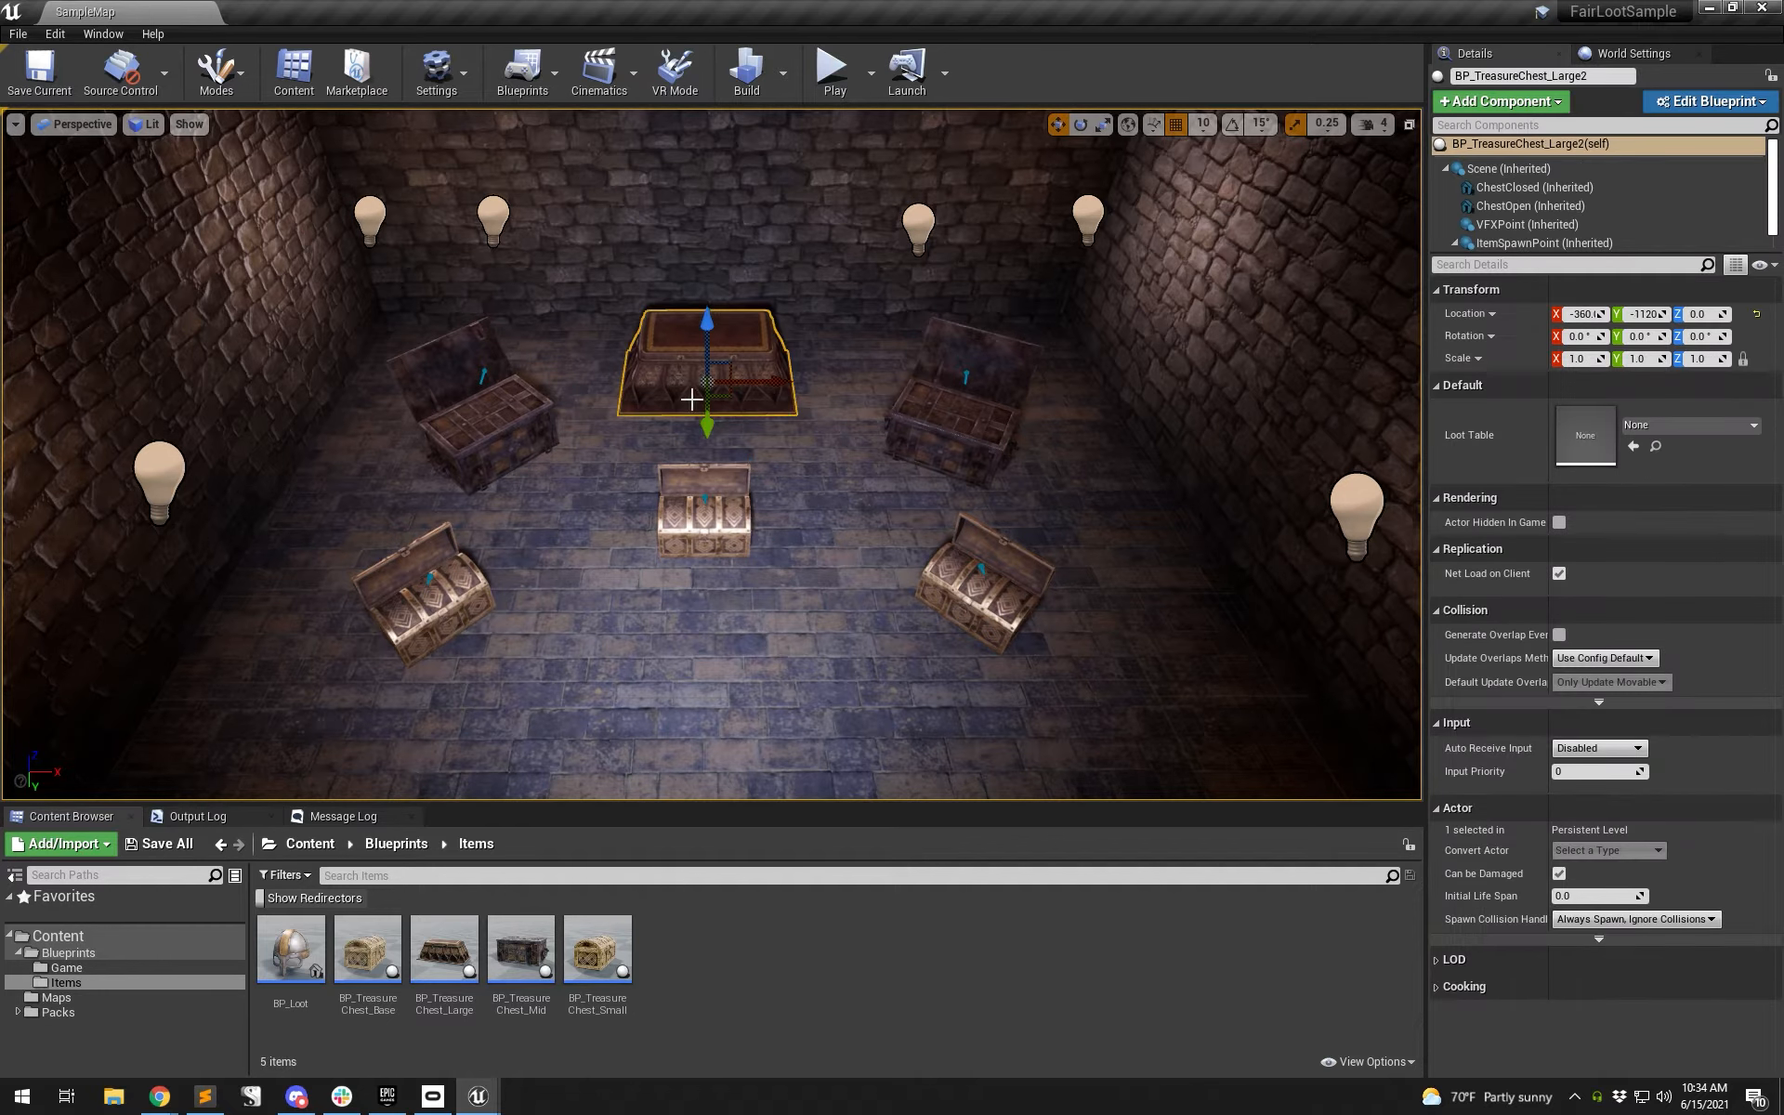
- Play the level, open and close the two mid-size chests to watch their loot spawn, and stop playing
left_click(833, 84)
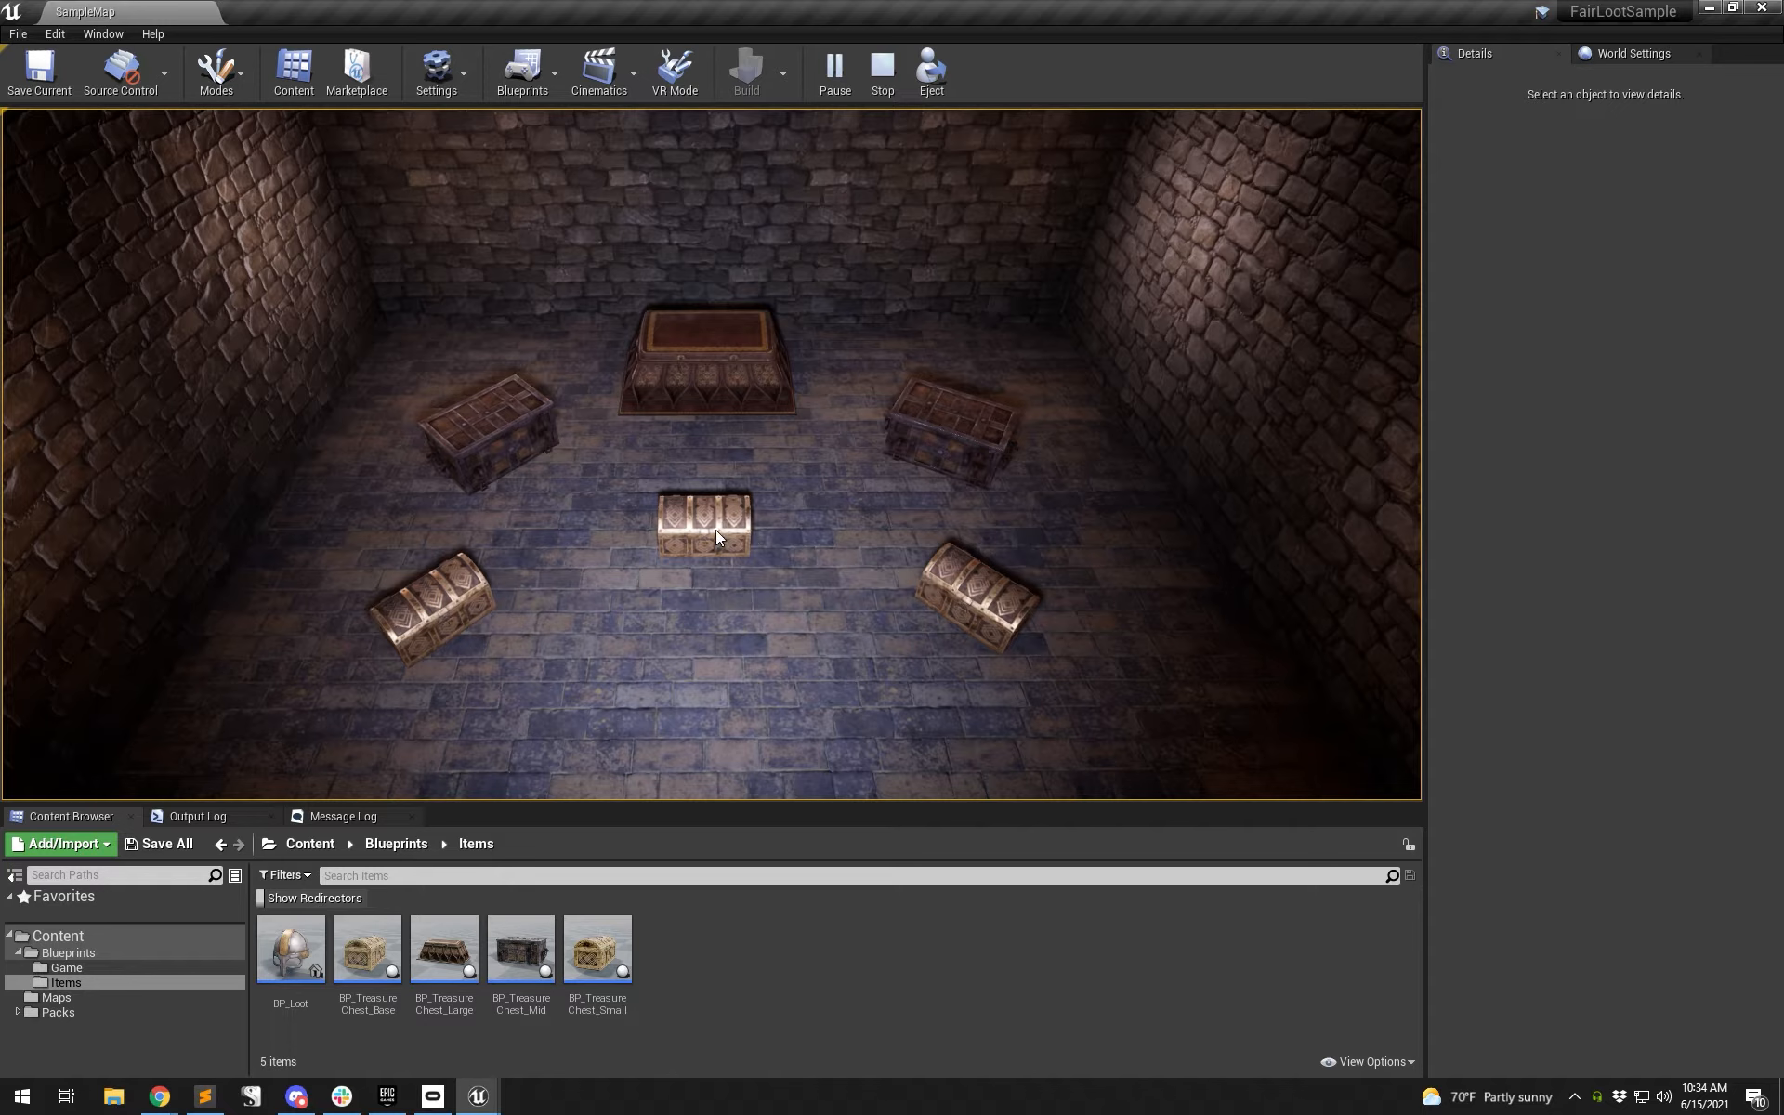
left_click(923, 433)
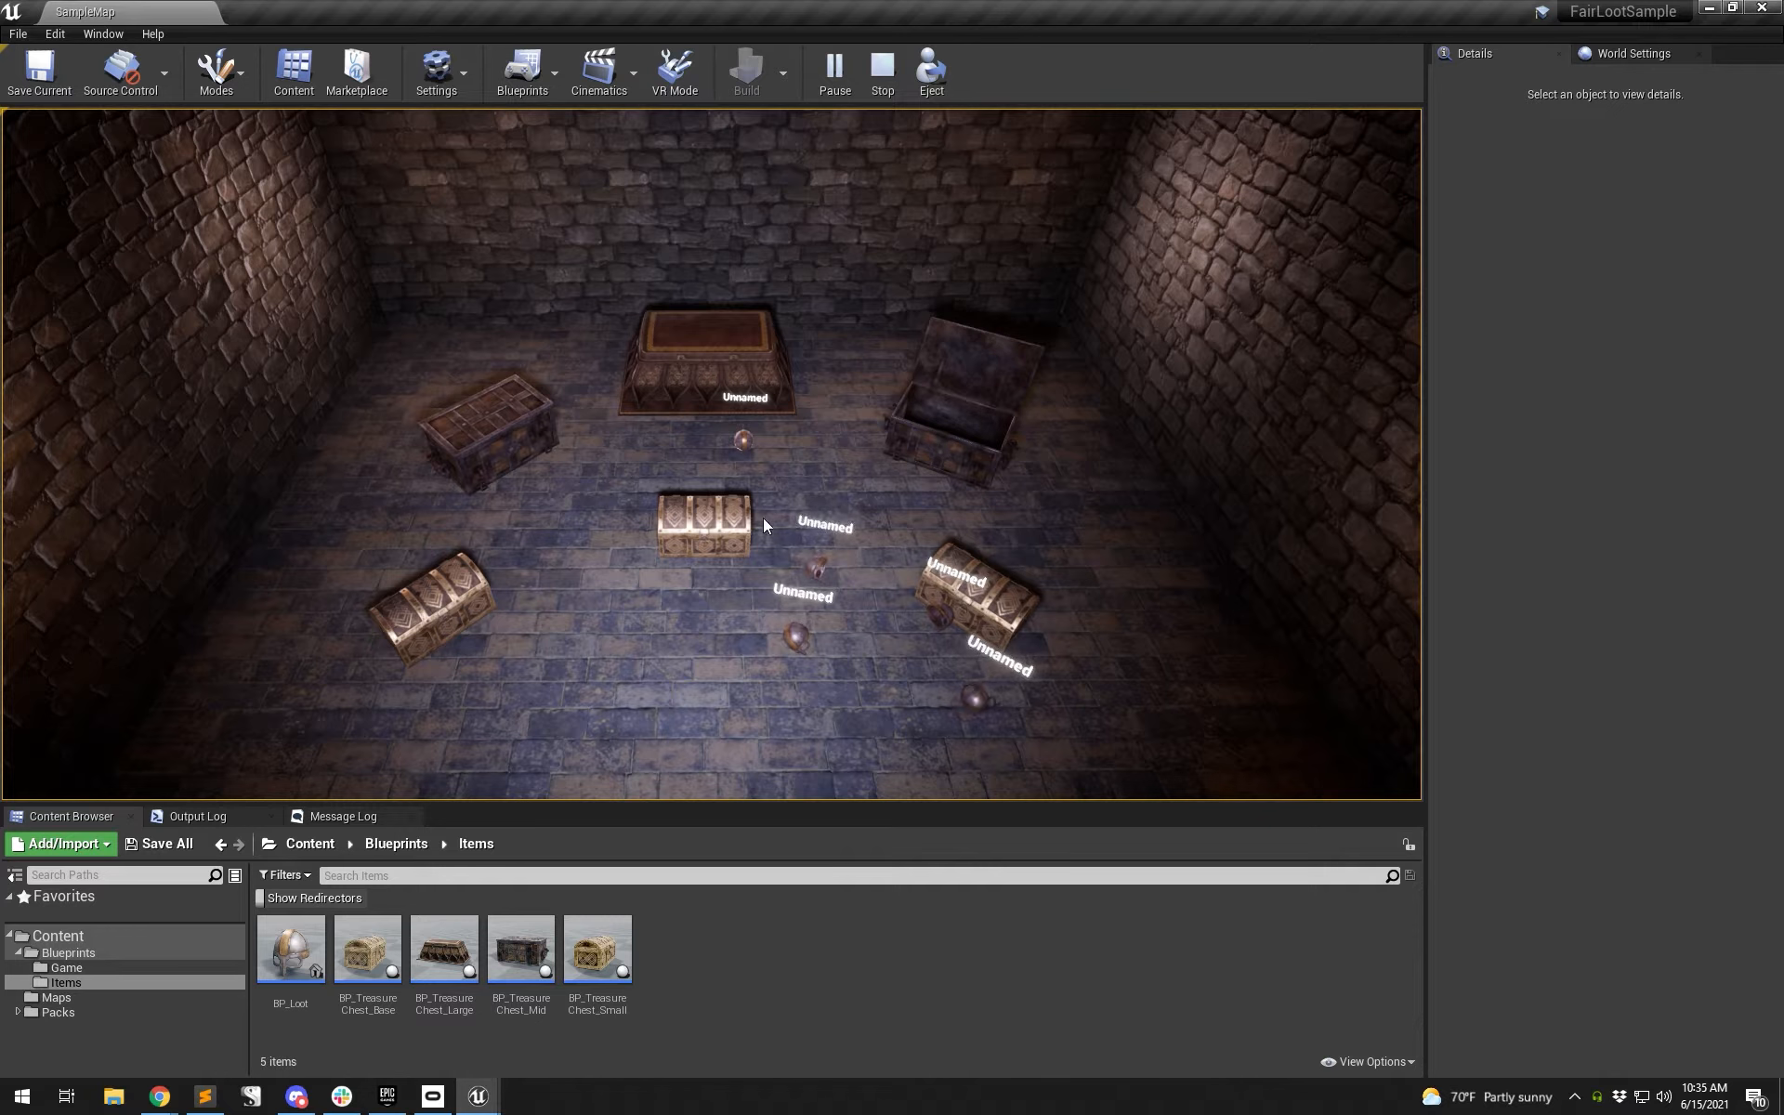
left_click(465, 460)
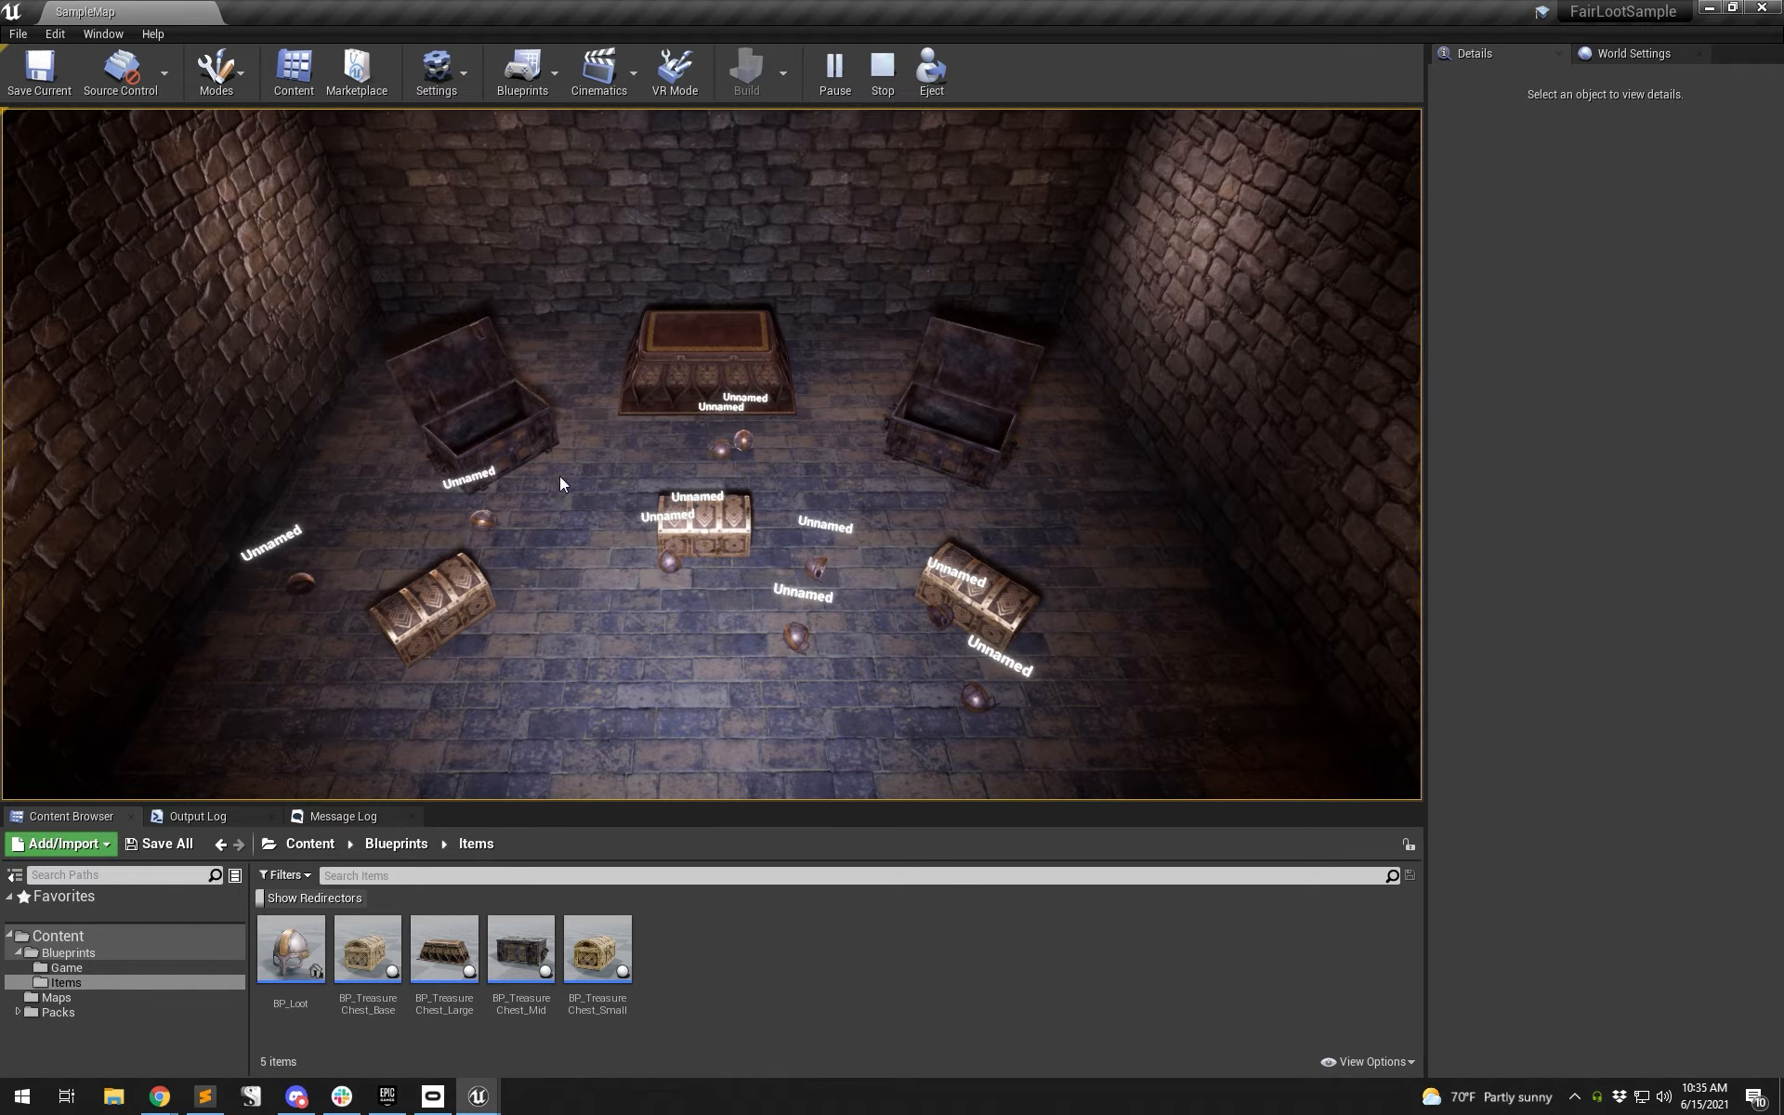
left_click(503, 434)
left_click(925, 446)
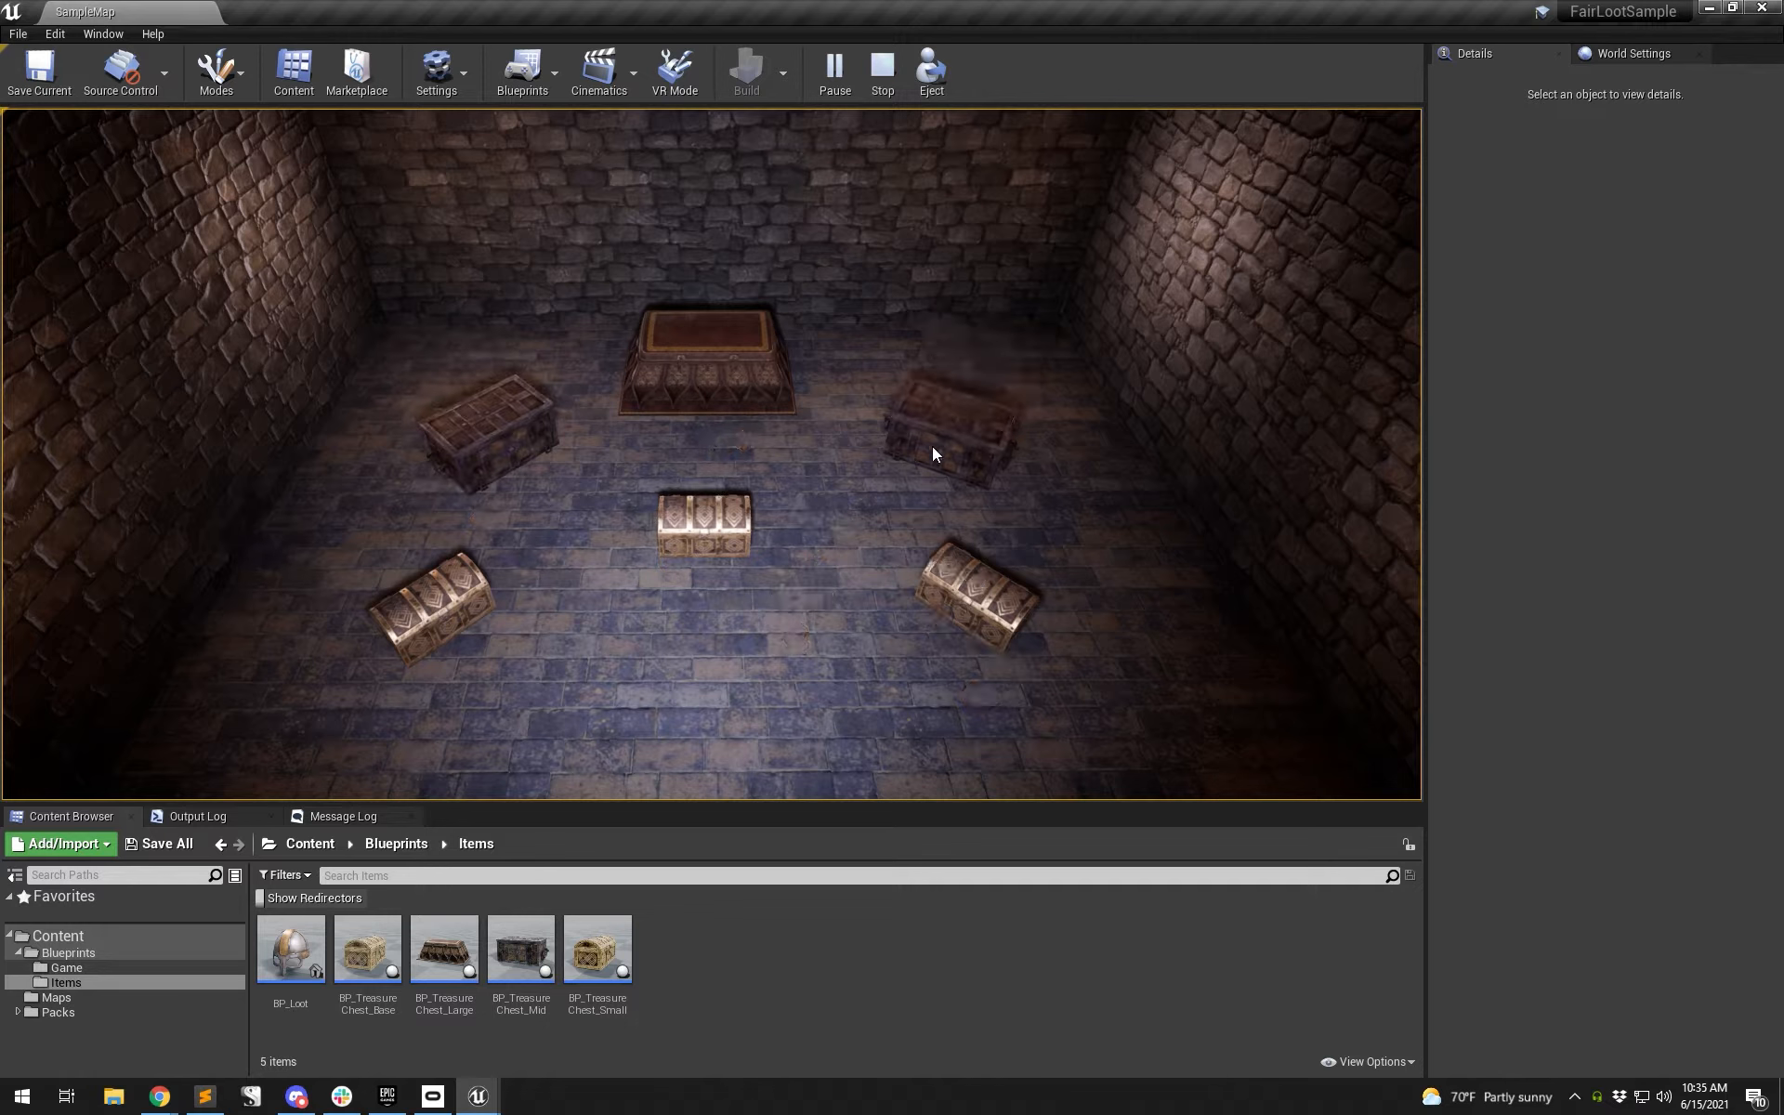
left_click(931, 475)
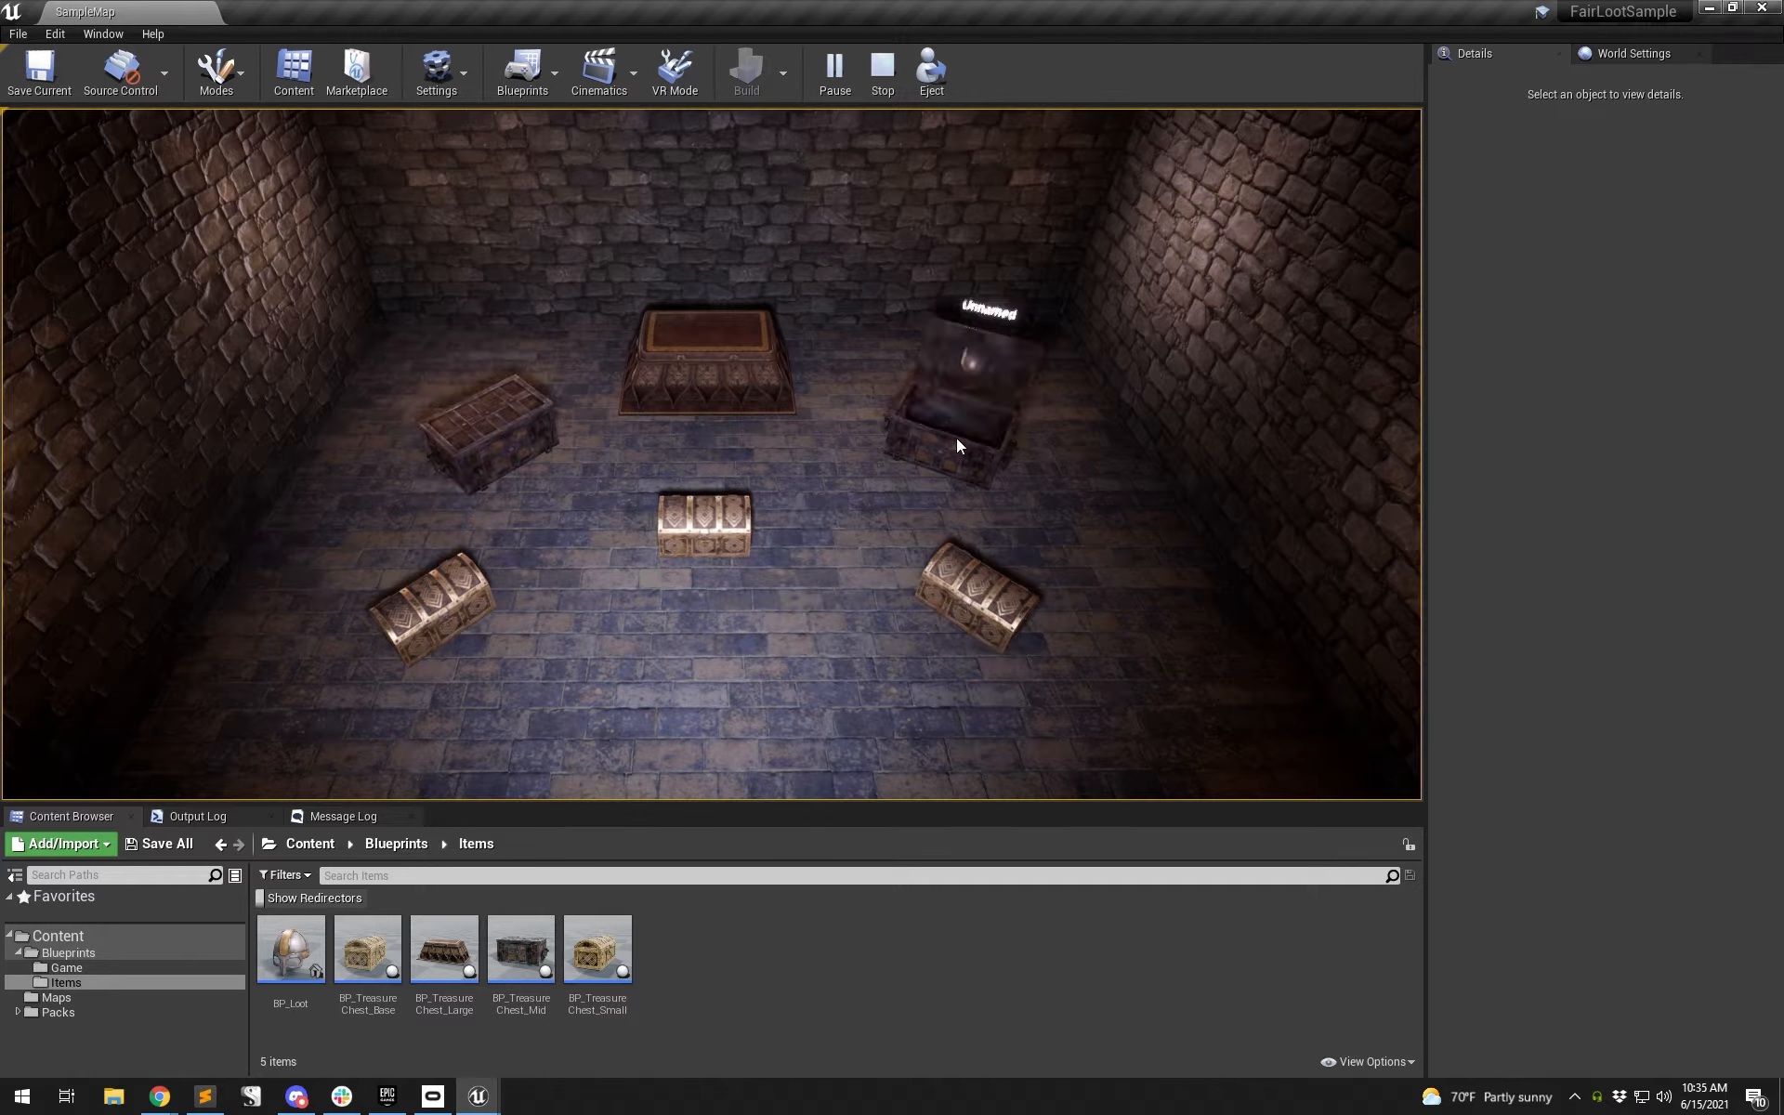
key("Escape")
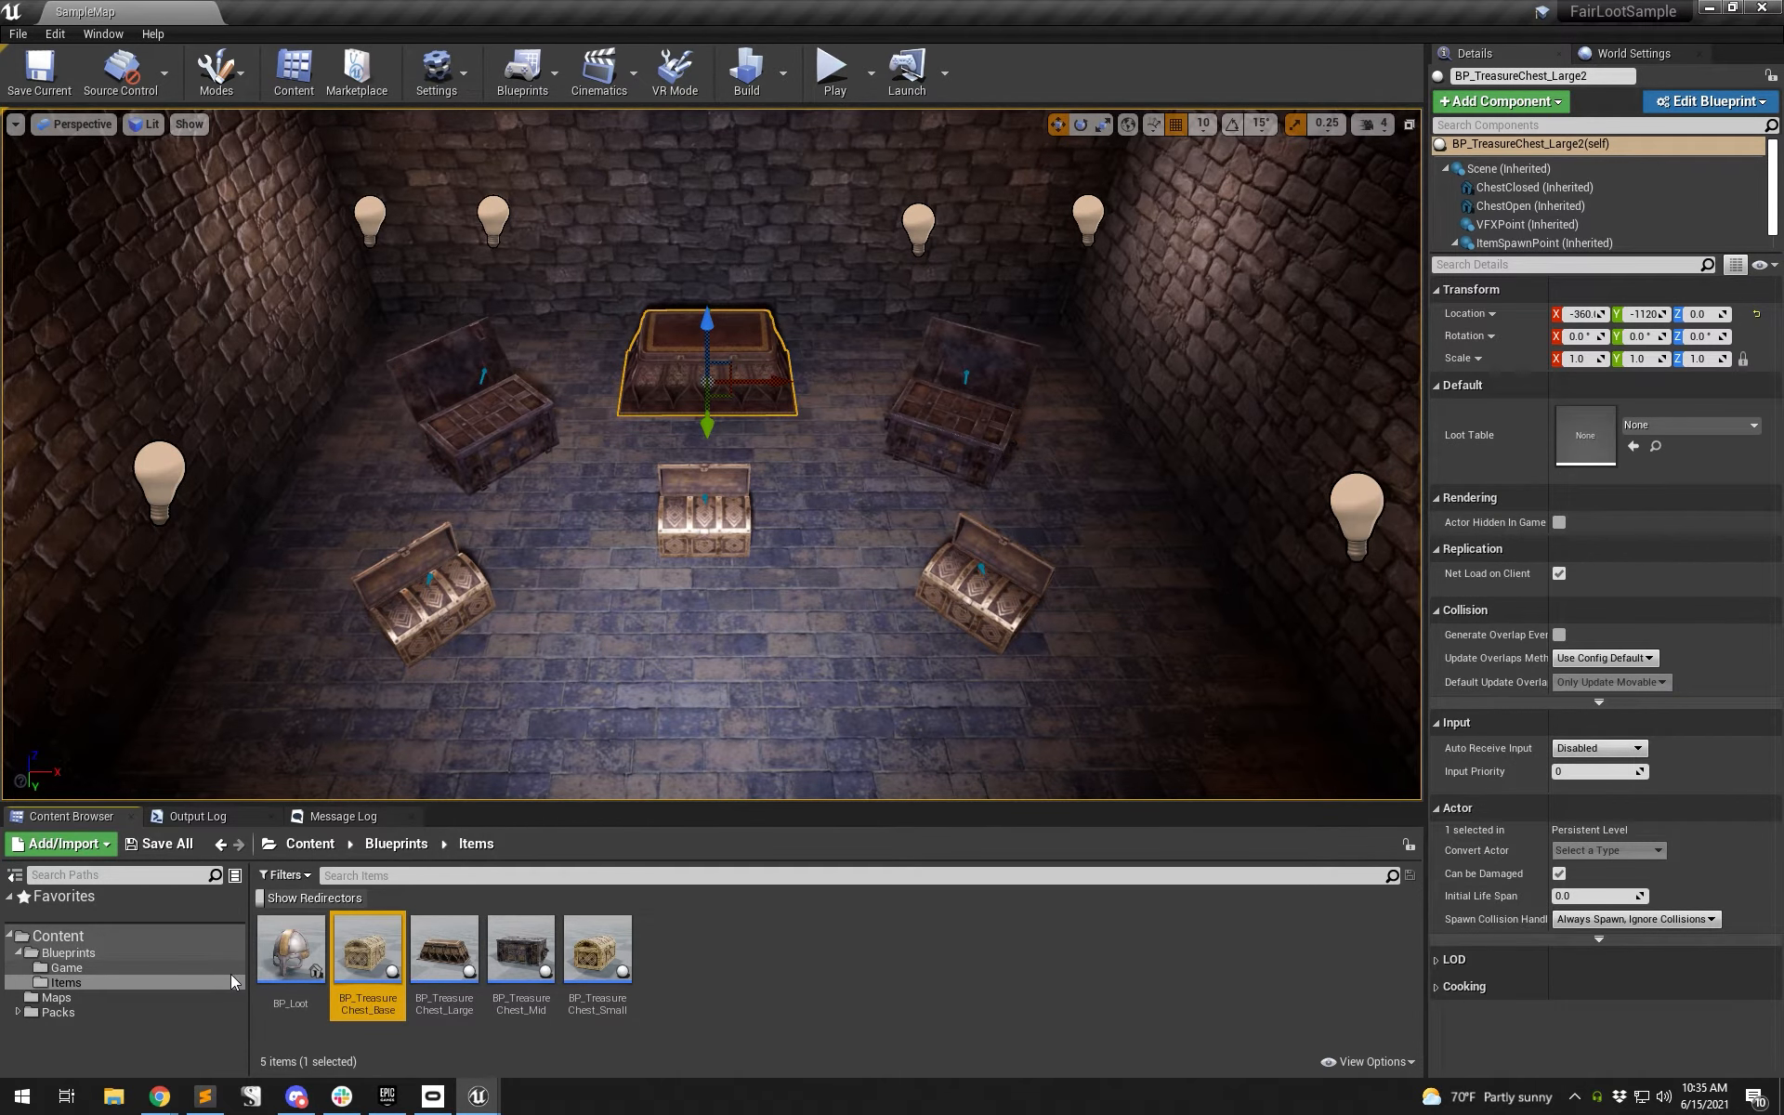
- Open the BP_Loot blueprint beside the view of the loot meshes on the floor and select its LootMeshLookup variable
right_click_drag(713, 545, 1344, 626)
key("s")
key("w")
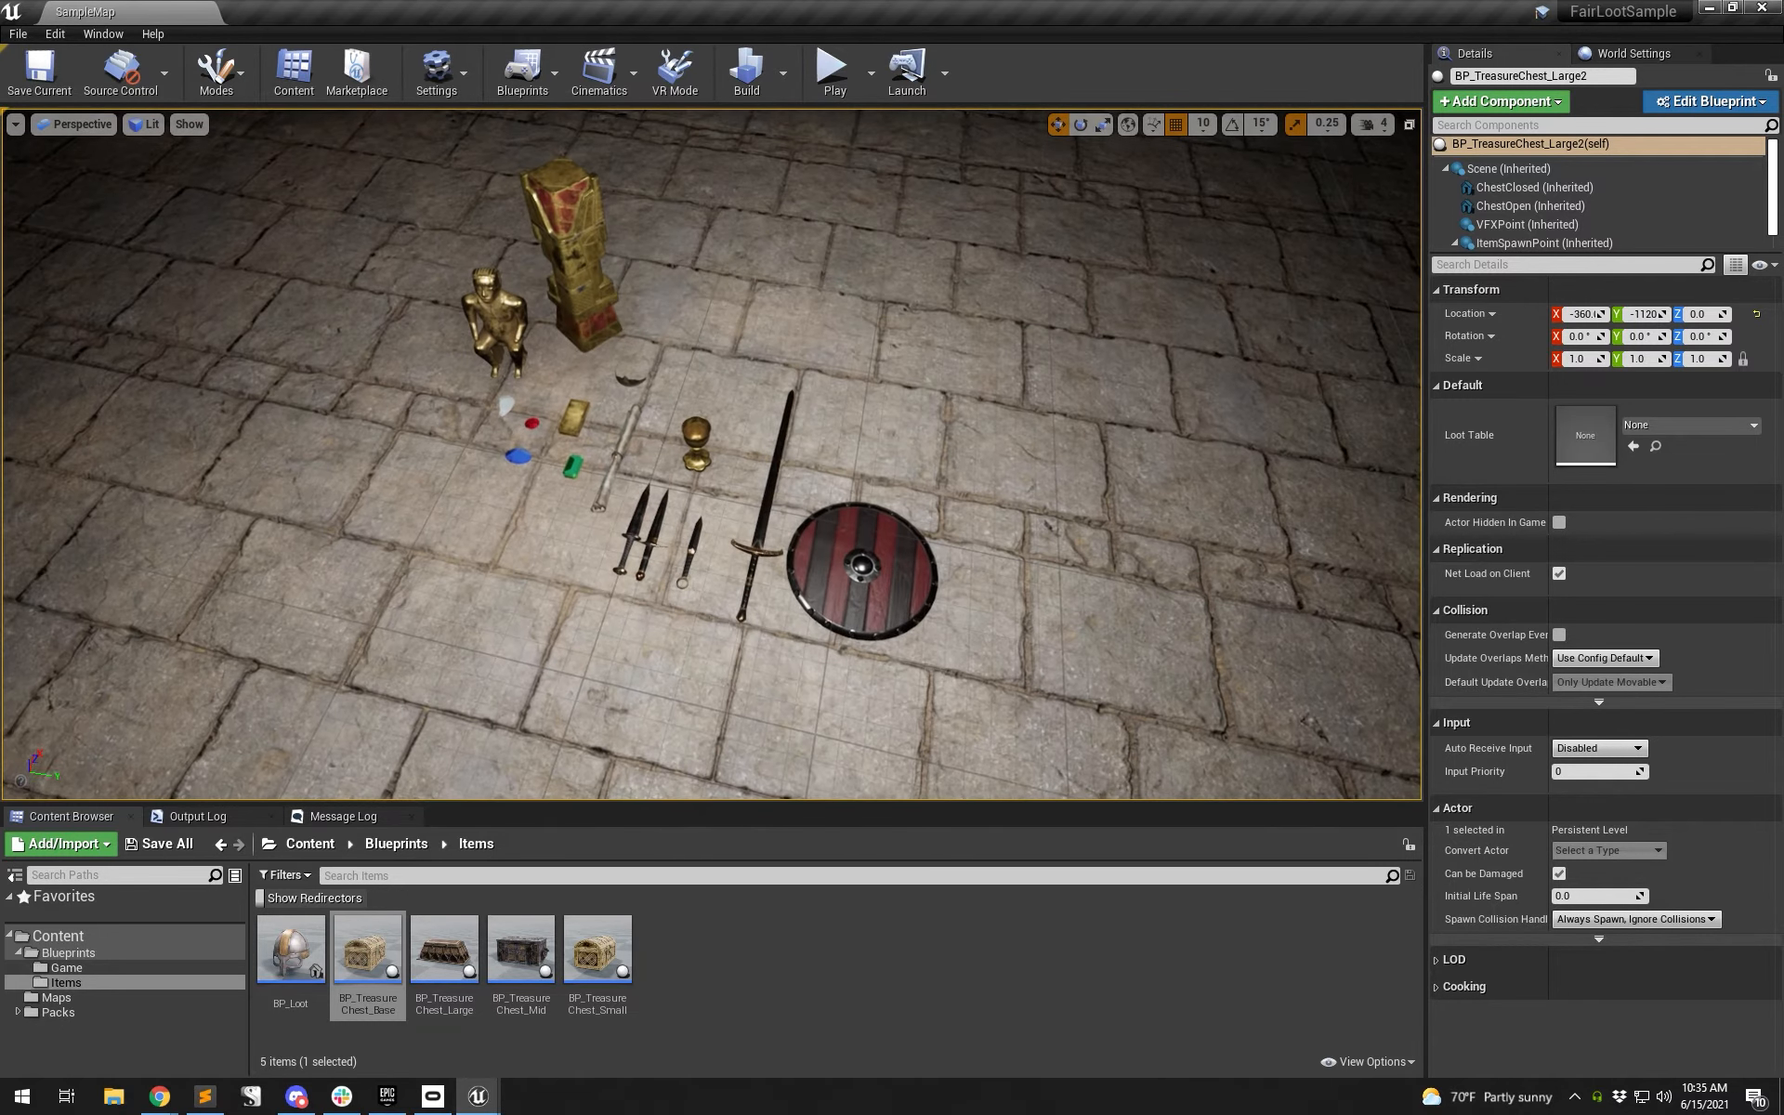
scroll(715, 508, "up", 4)
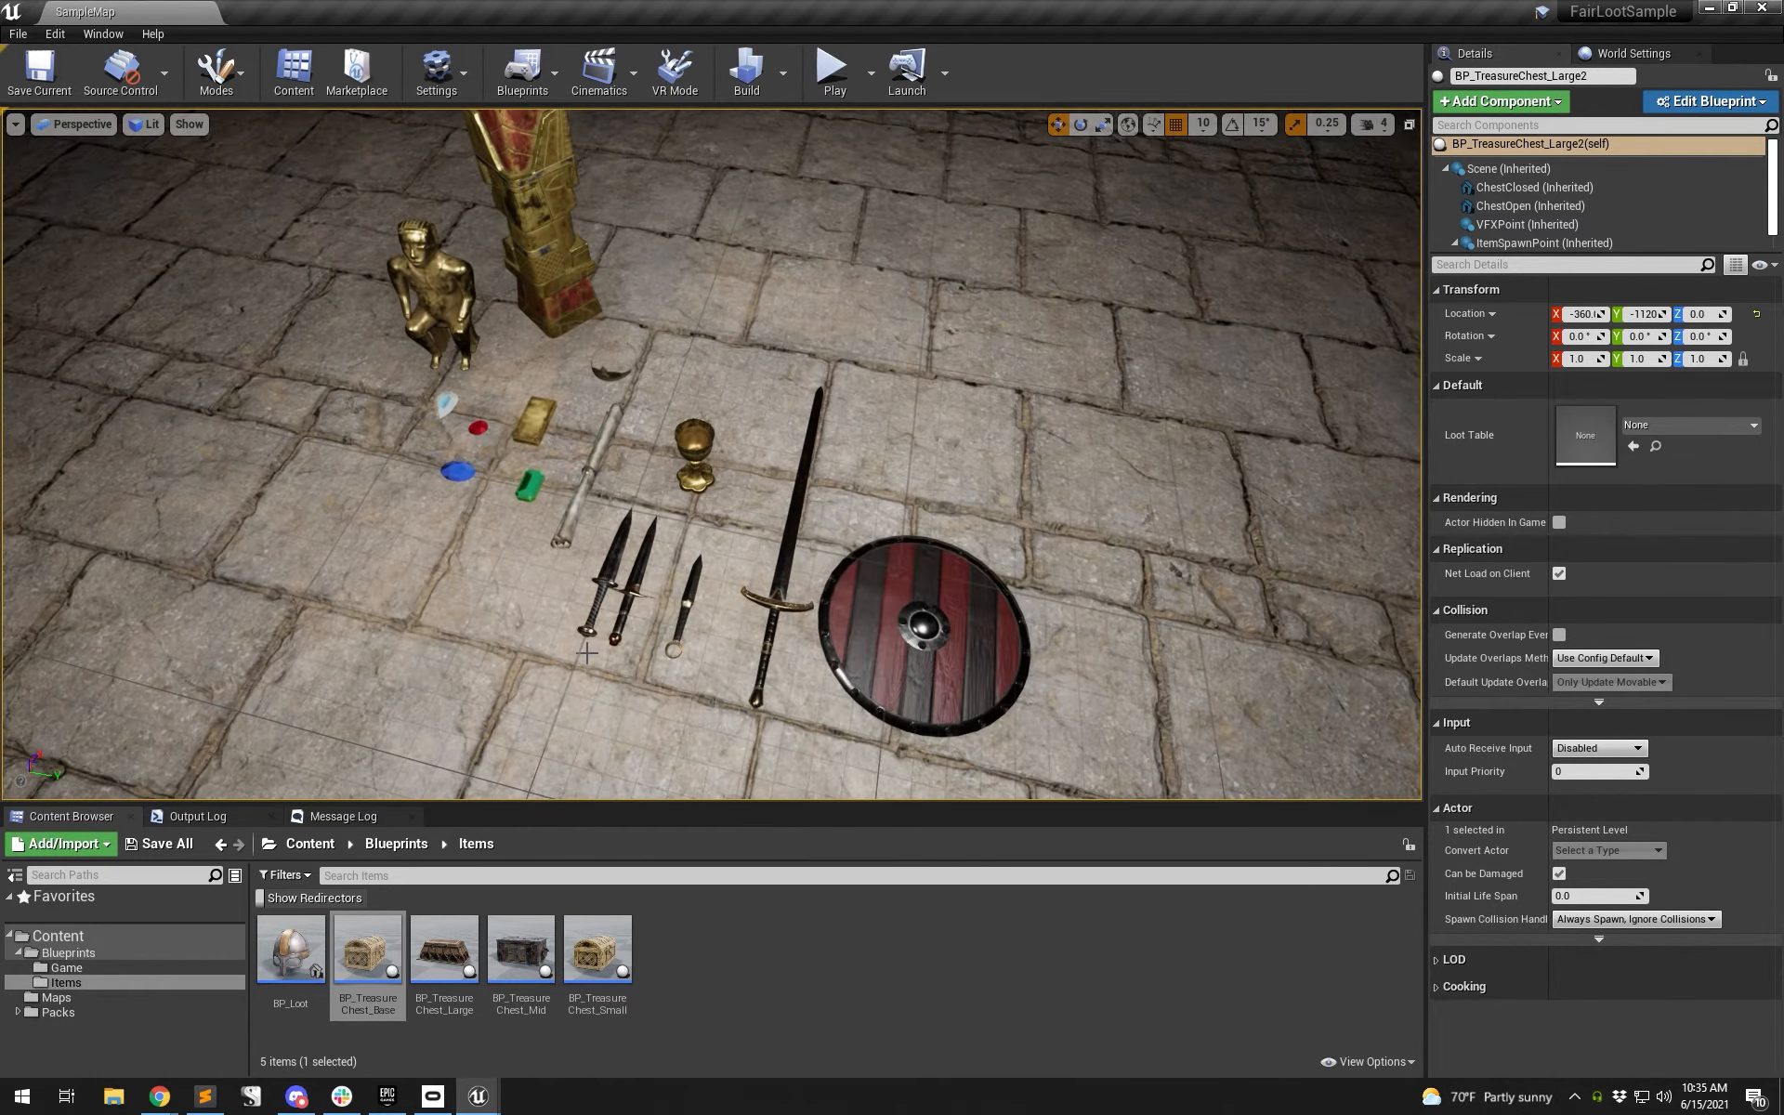
double_click(290, 948)
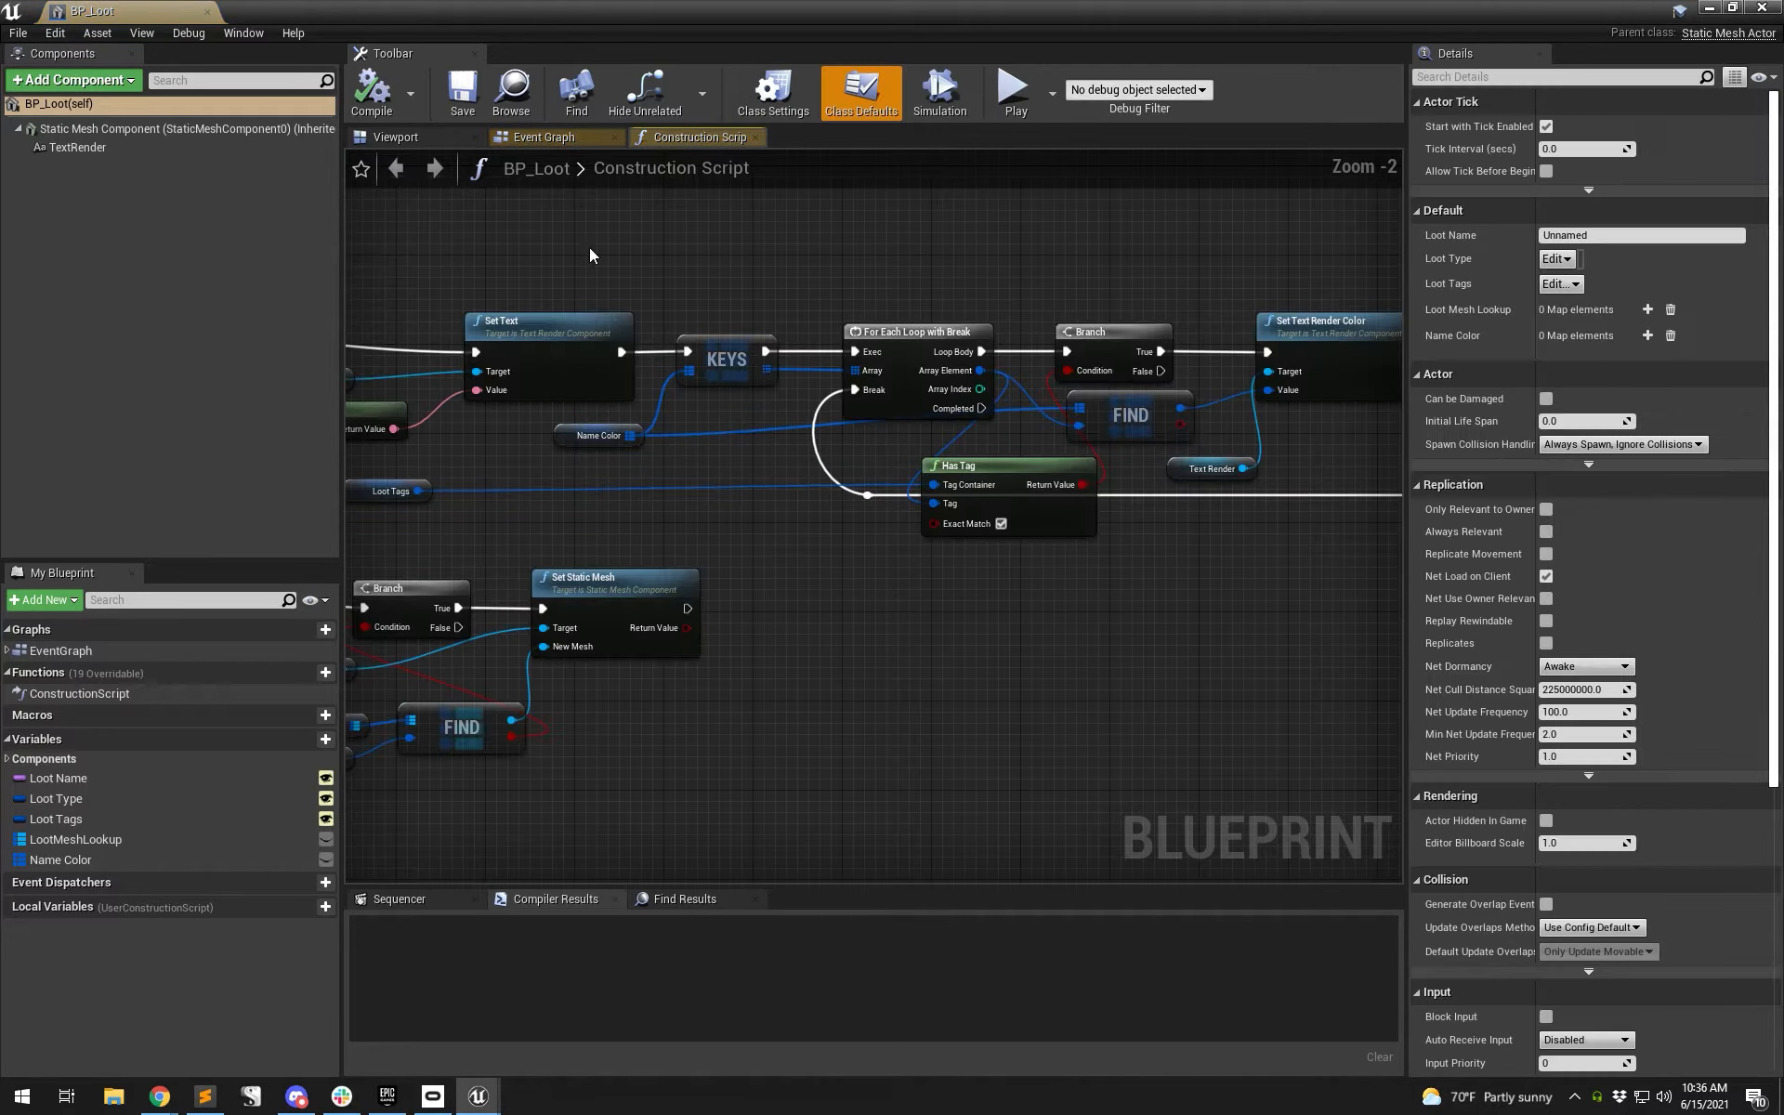
left_click_drag(617, 27, 1222, 58)
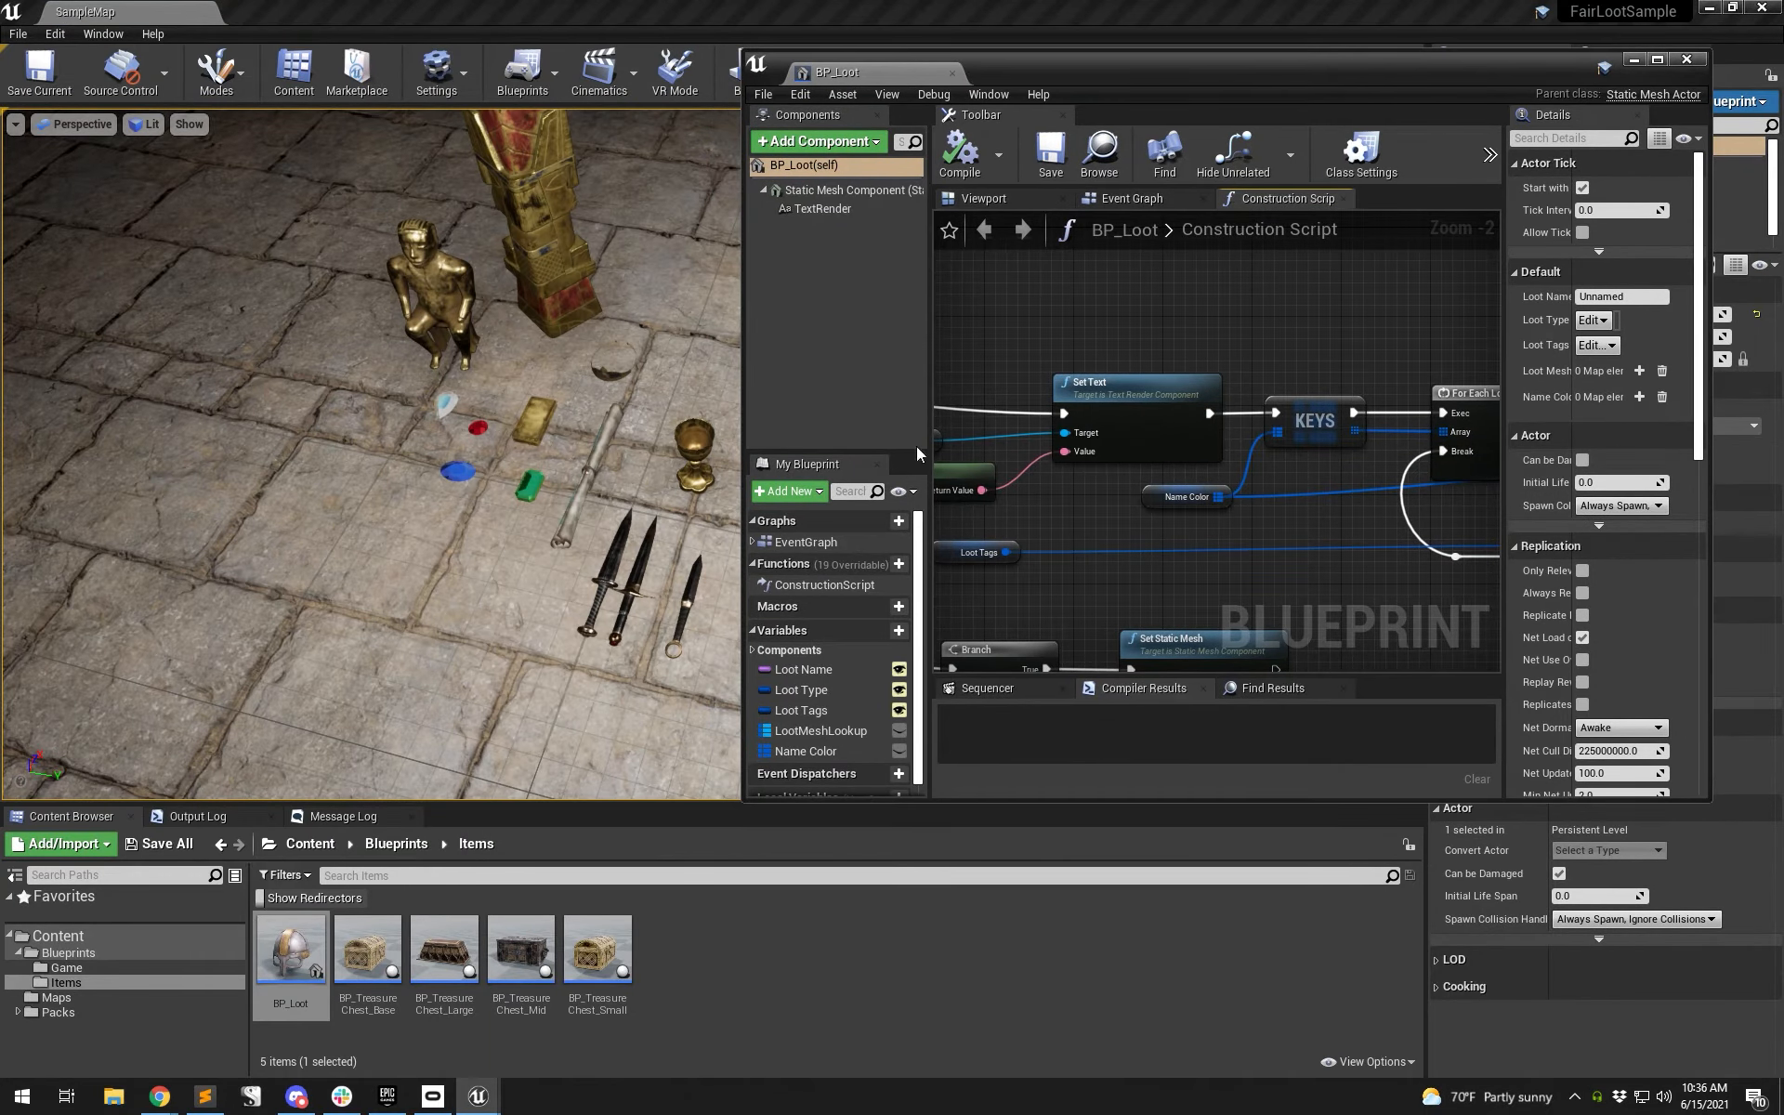
left_click(822, 731)
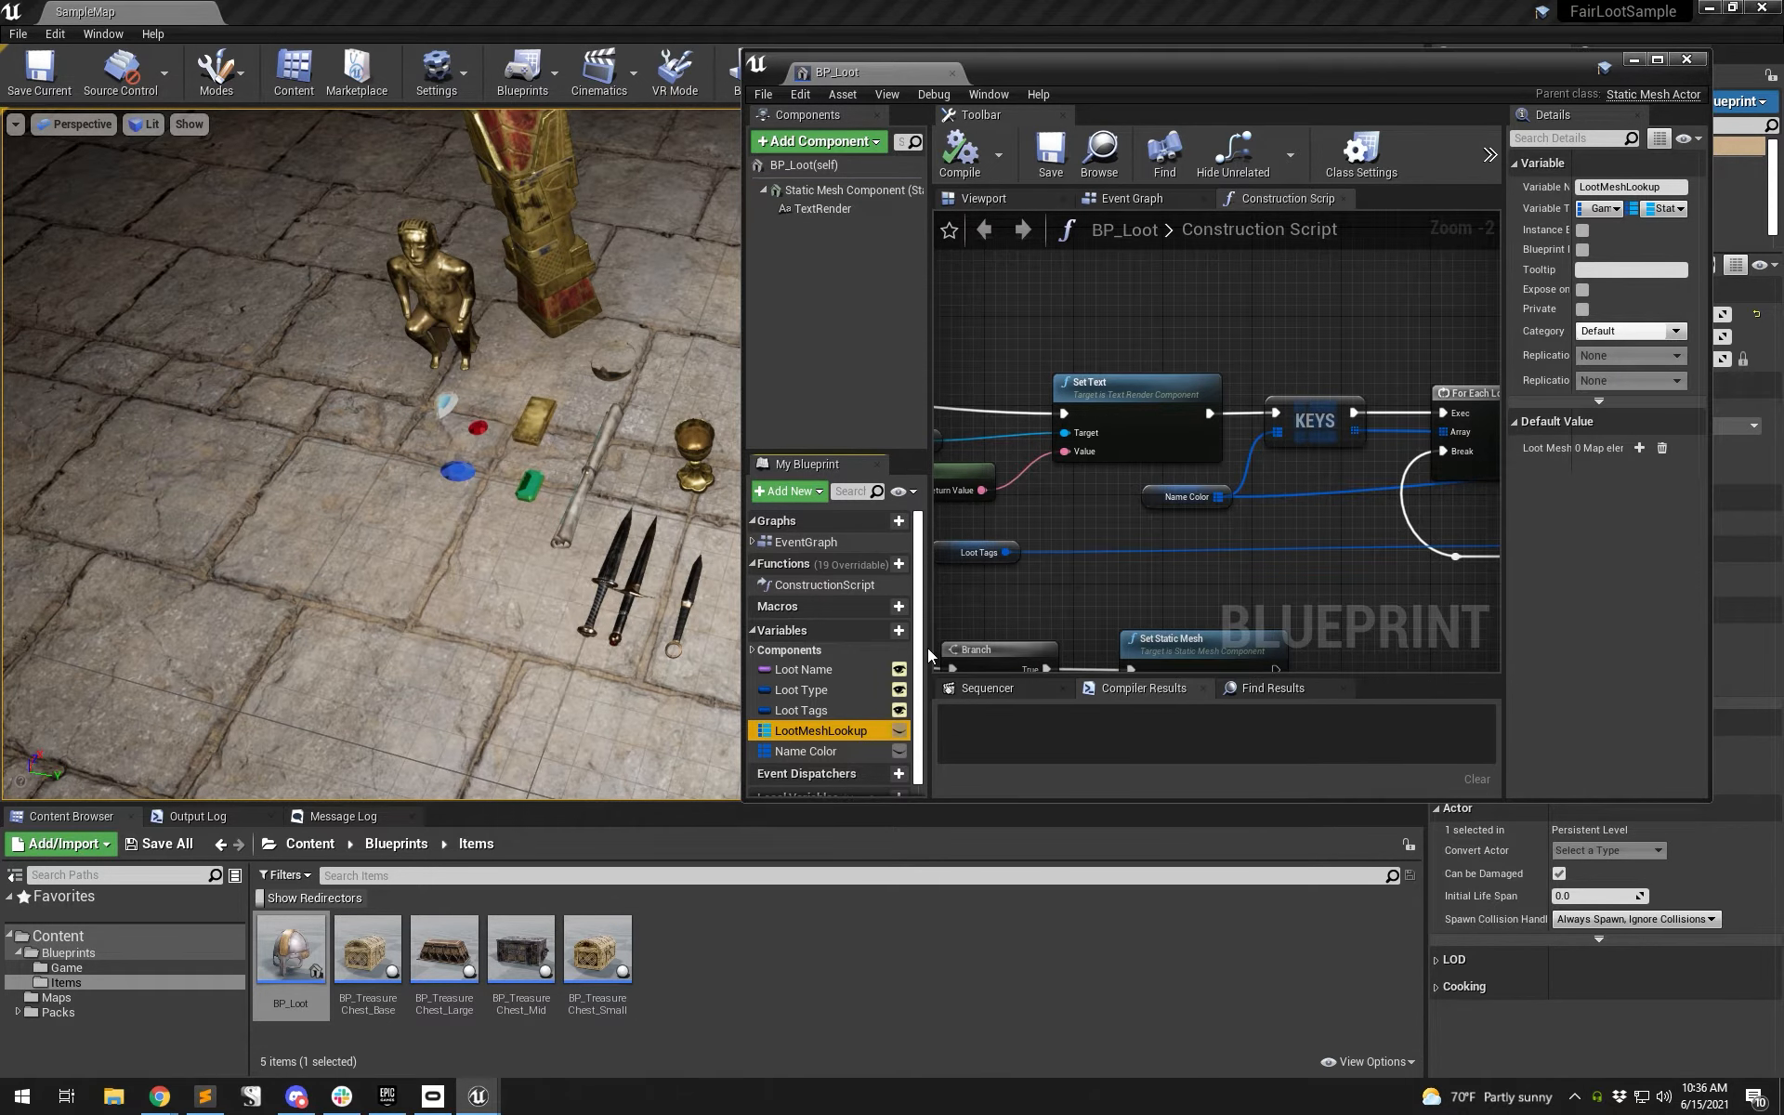
left_click_drag(928, 655, 942, 658)
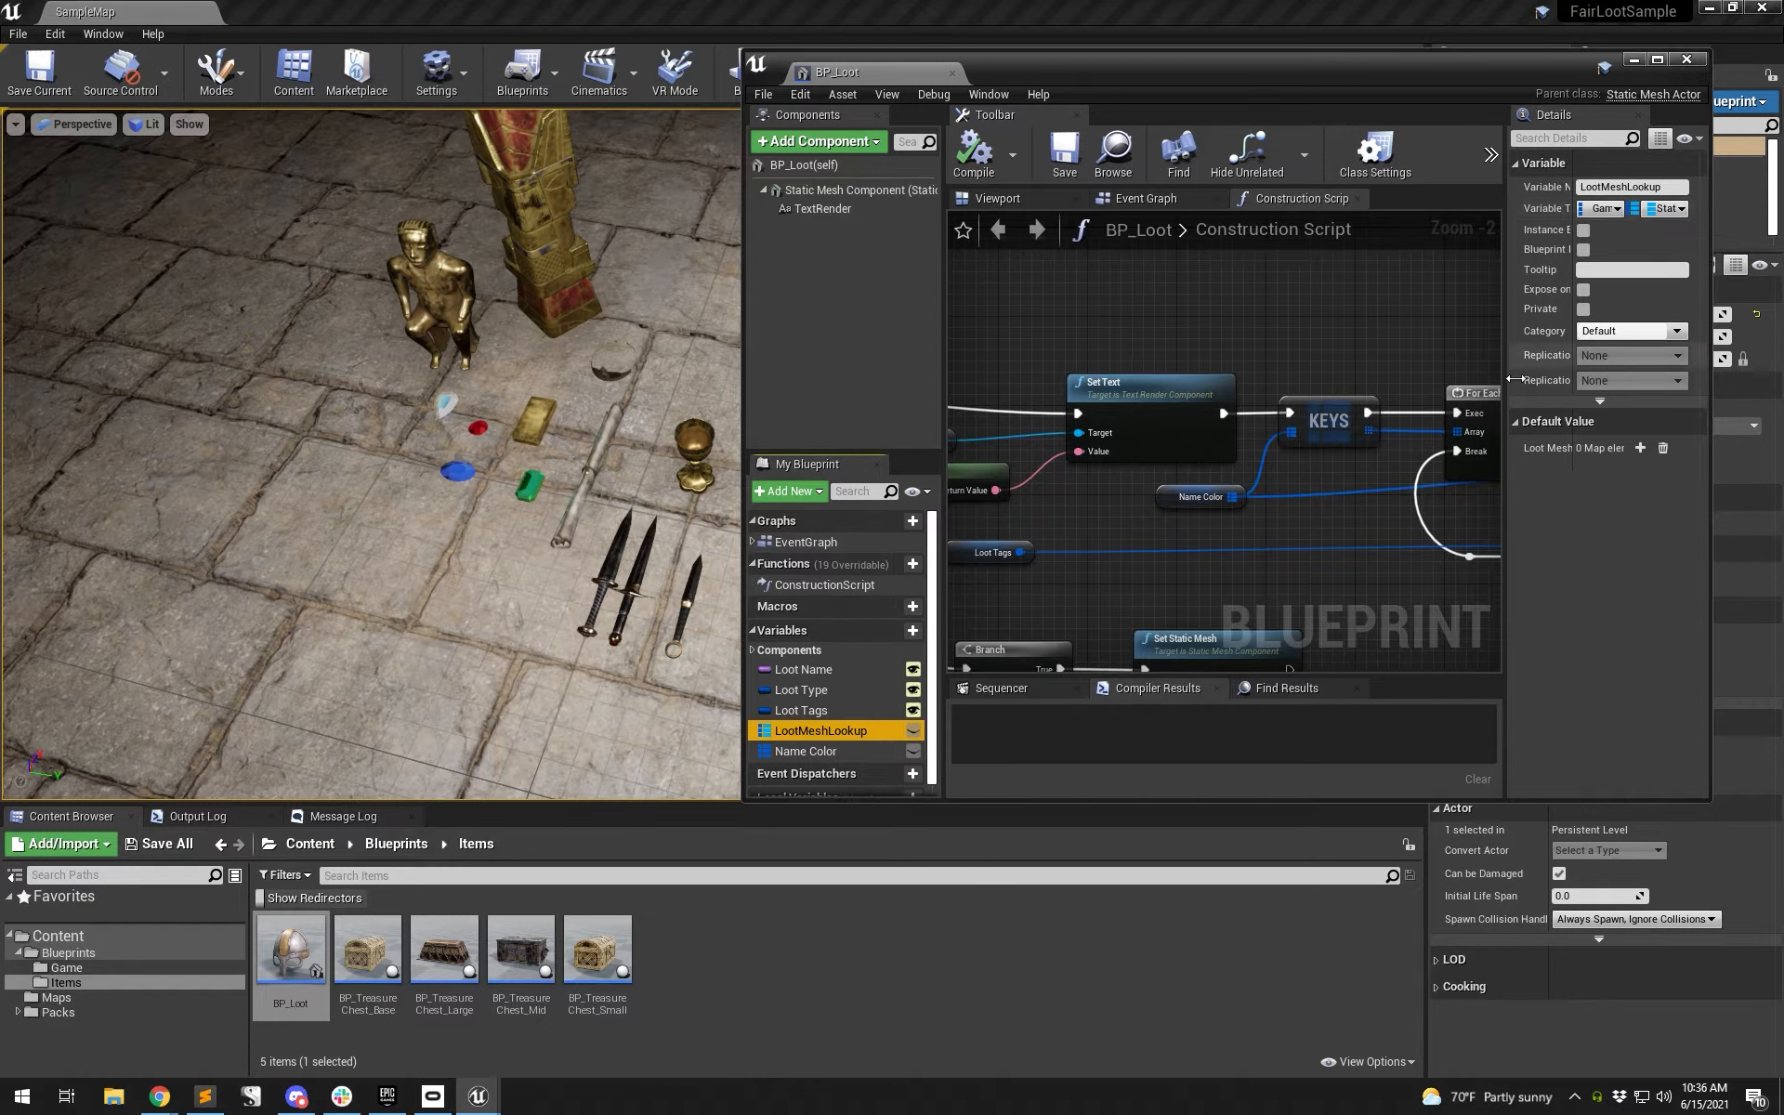
- Add an element to the LootMeshLookup map and create the gameplay tags LootType.Emerald and LootType.Ruby, using Emerald as its key
left_click(1641, 448)
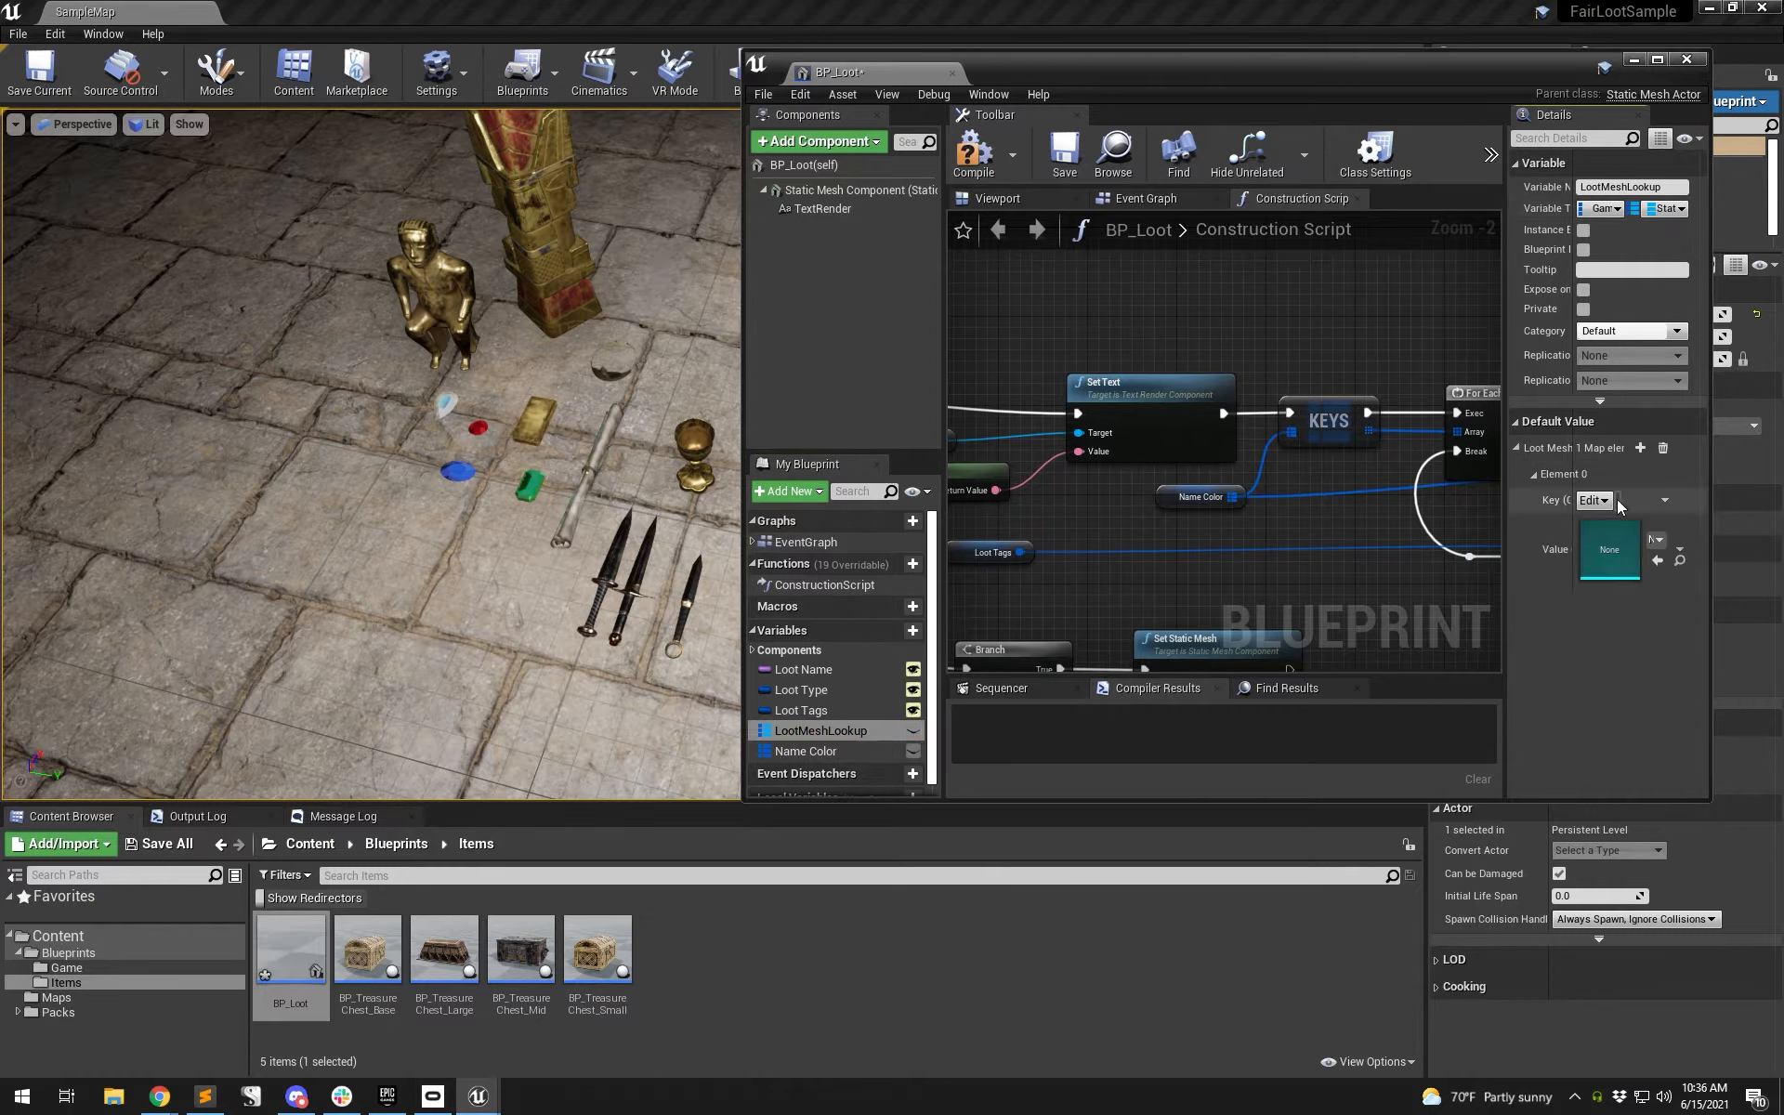
left_click(1594, 500)
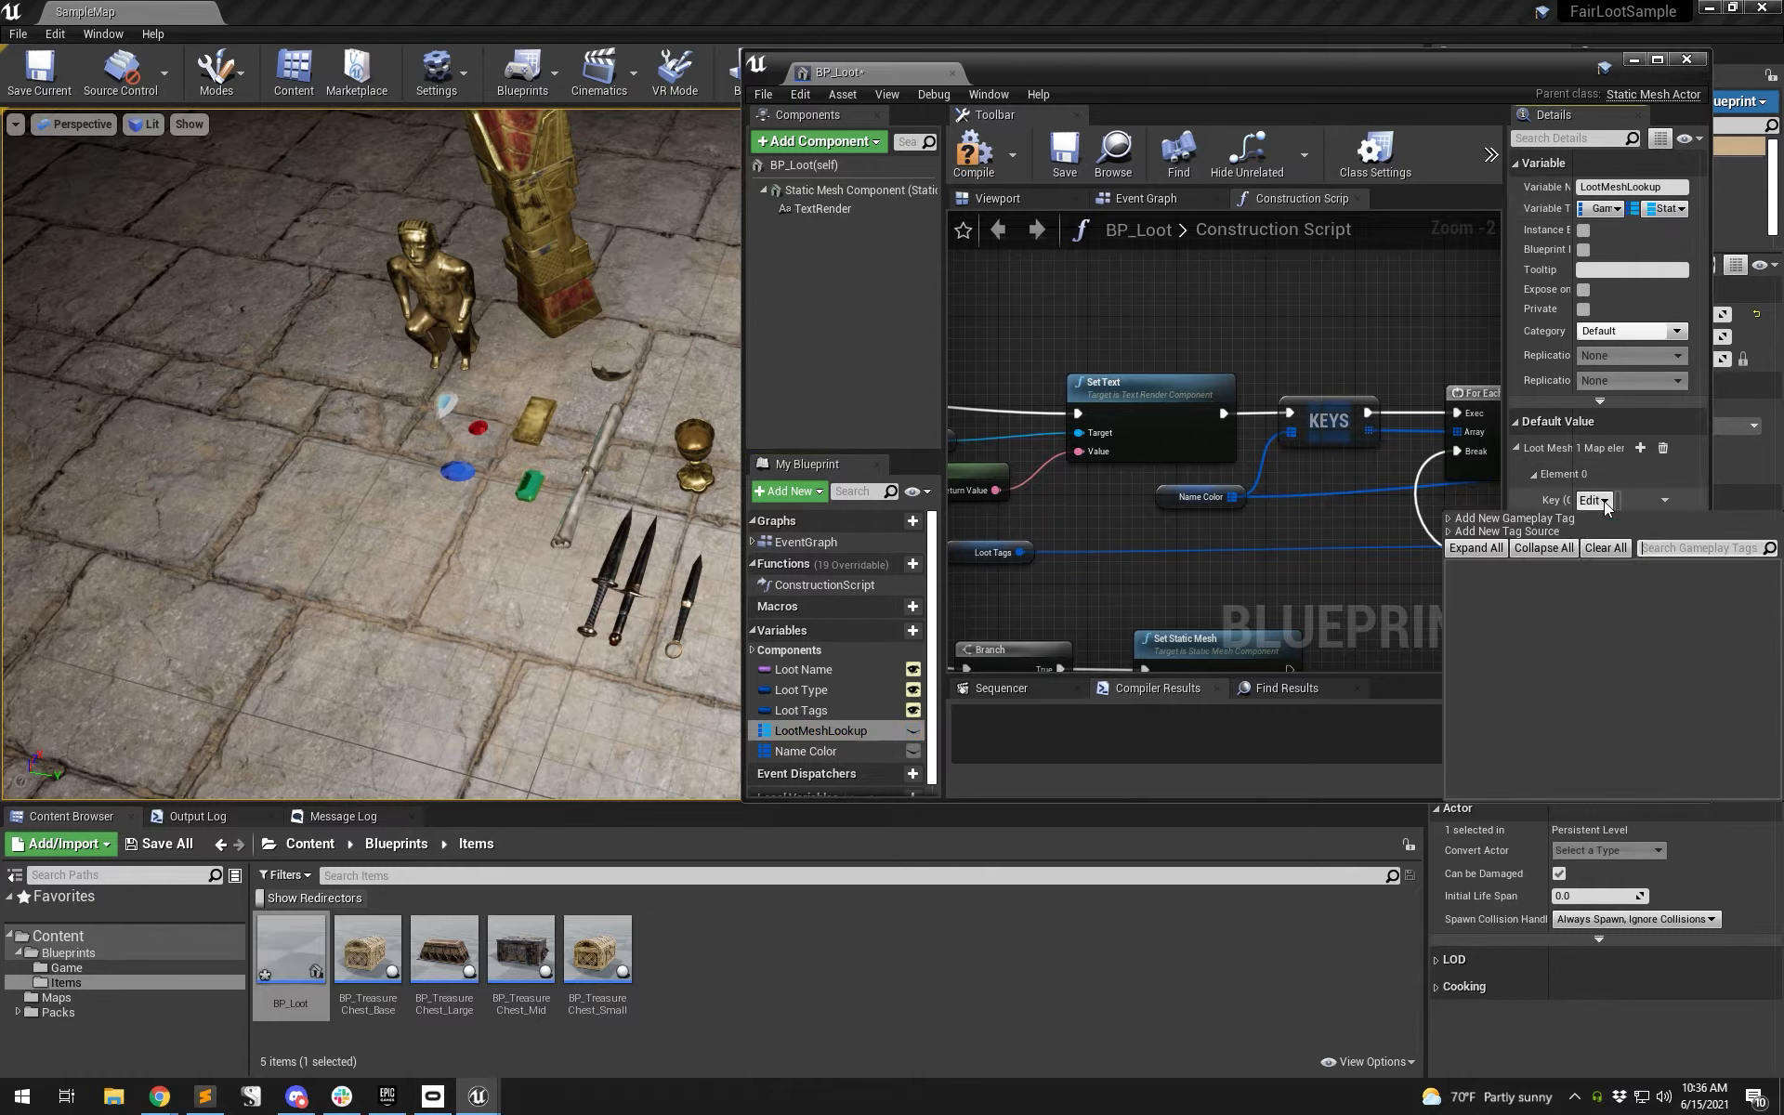
left_click(1452, 523)
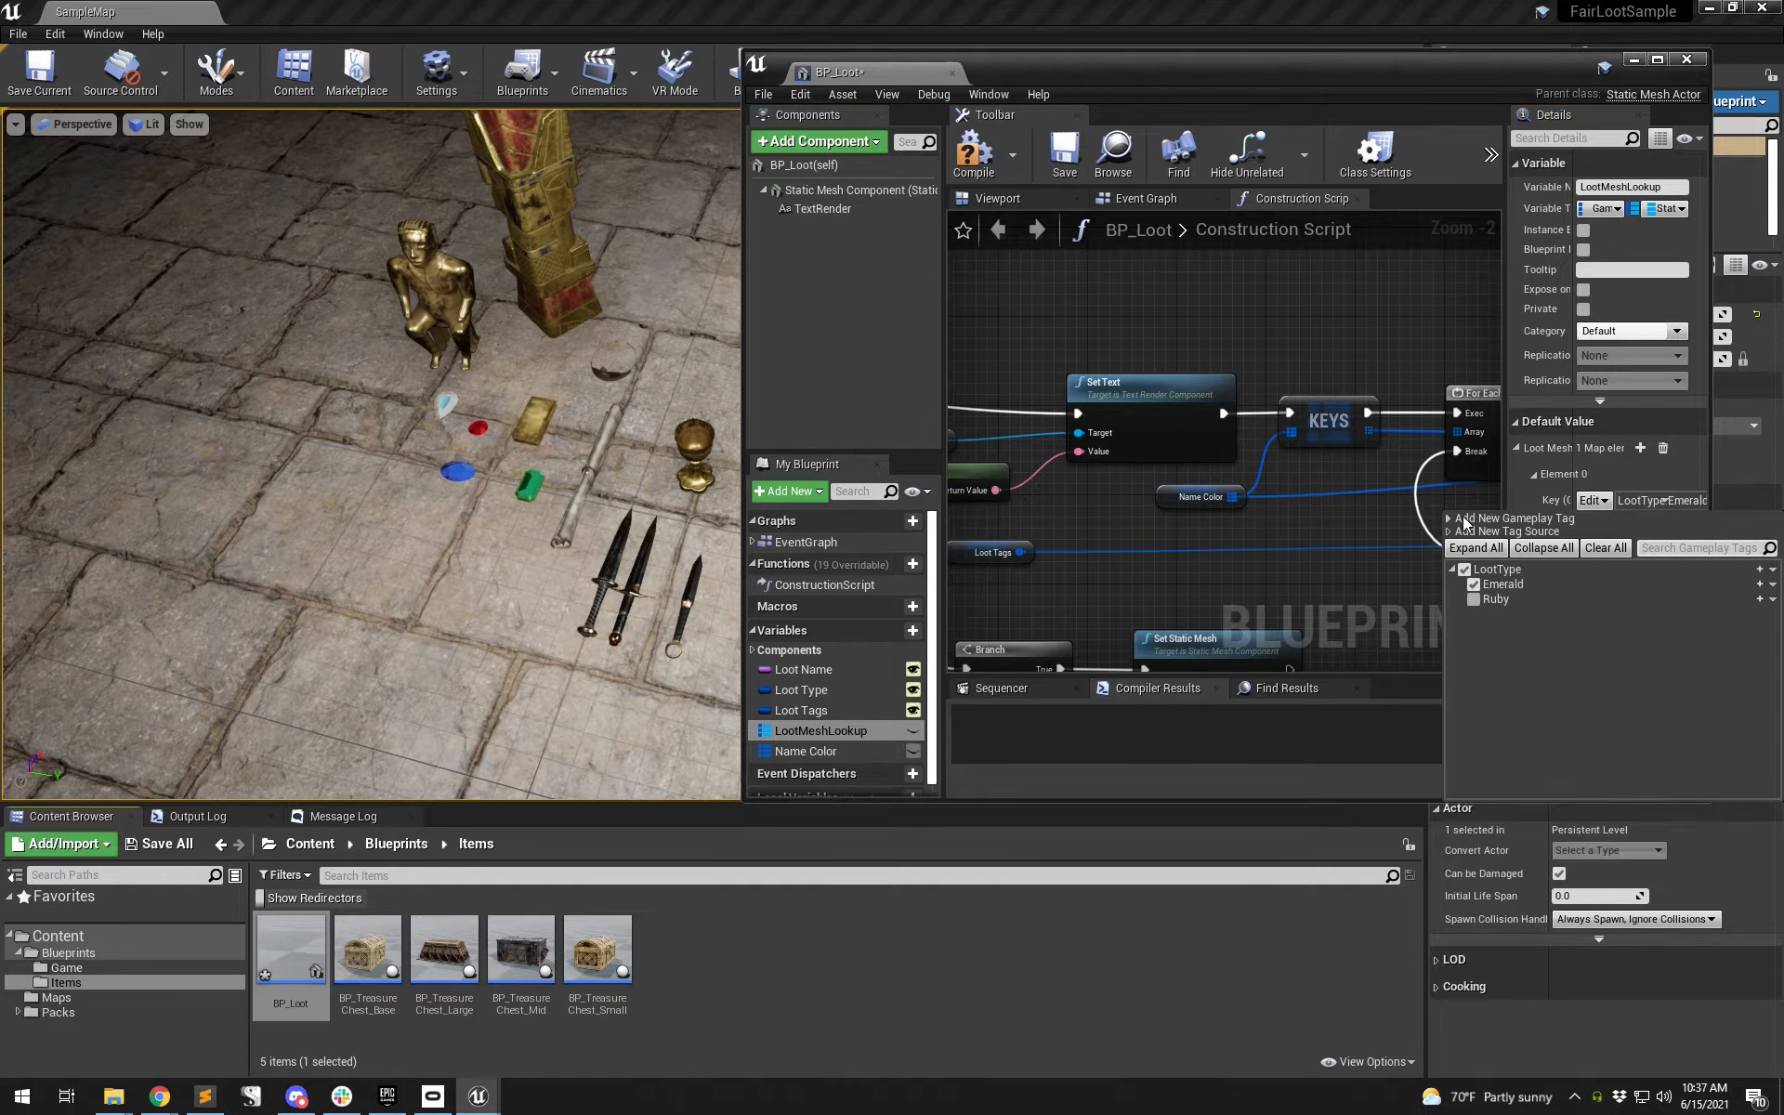
- Check which source file new gameplay tags are saved to and review the existing LootType tags
left_click(1451, 518)
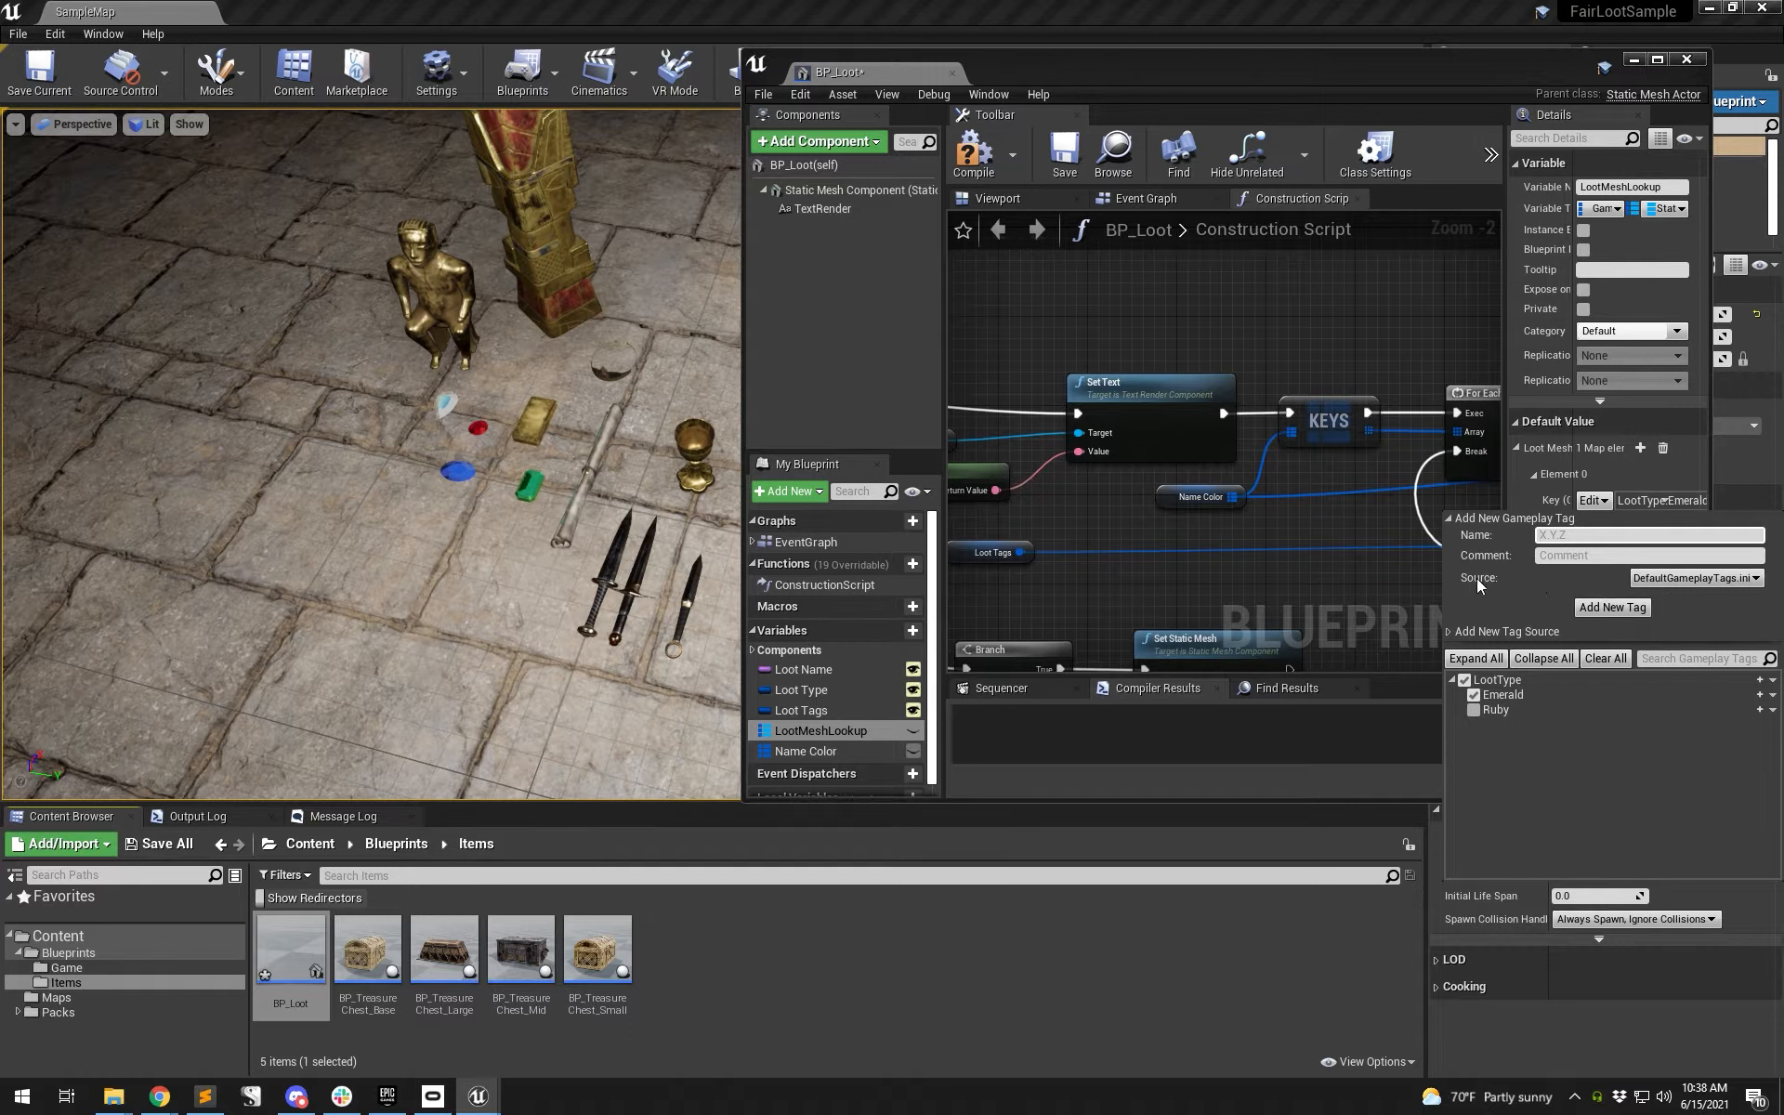
left_click(1668, 581)
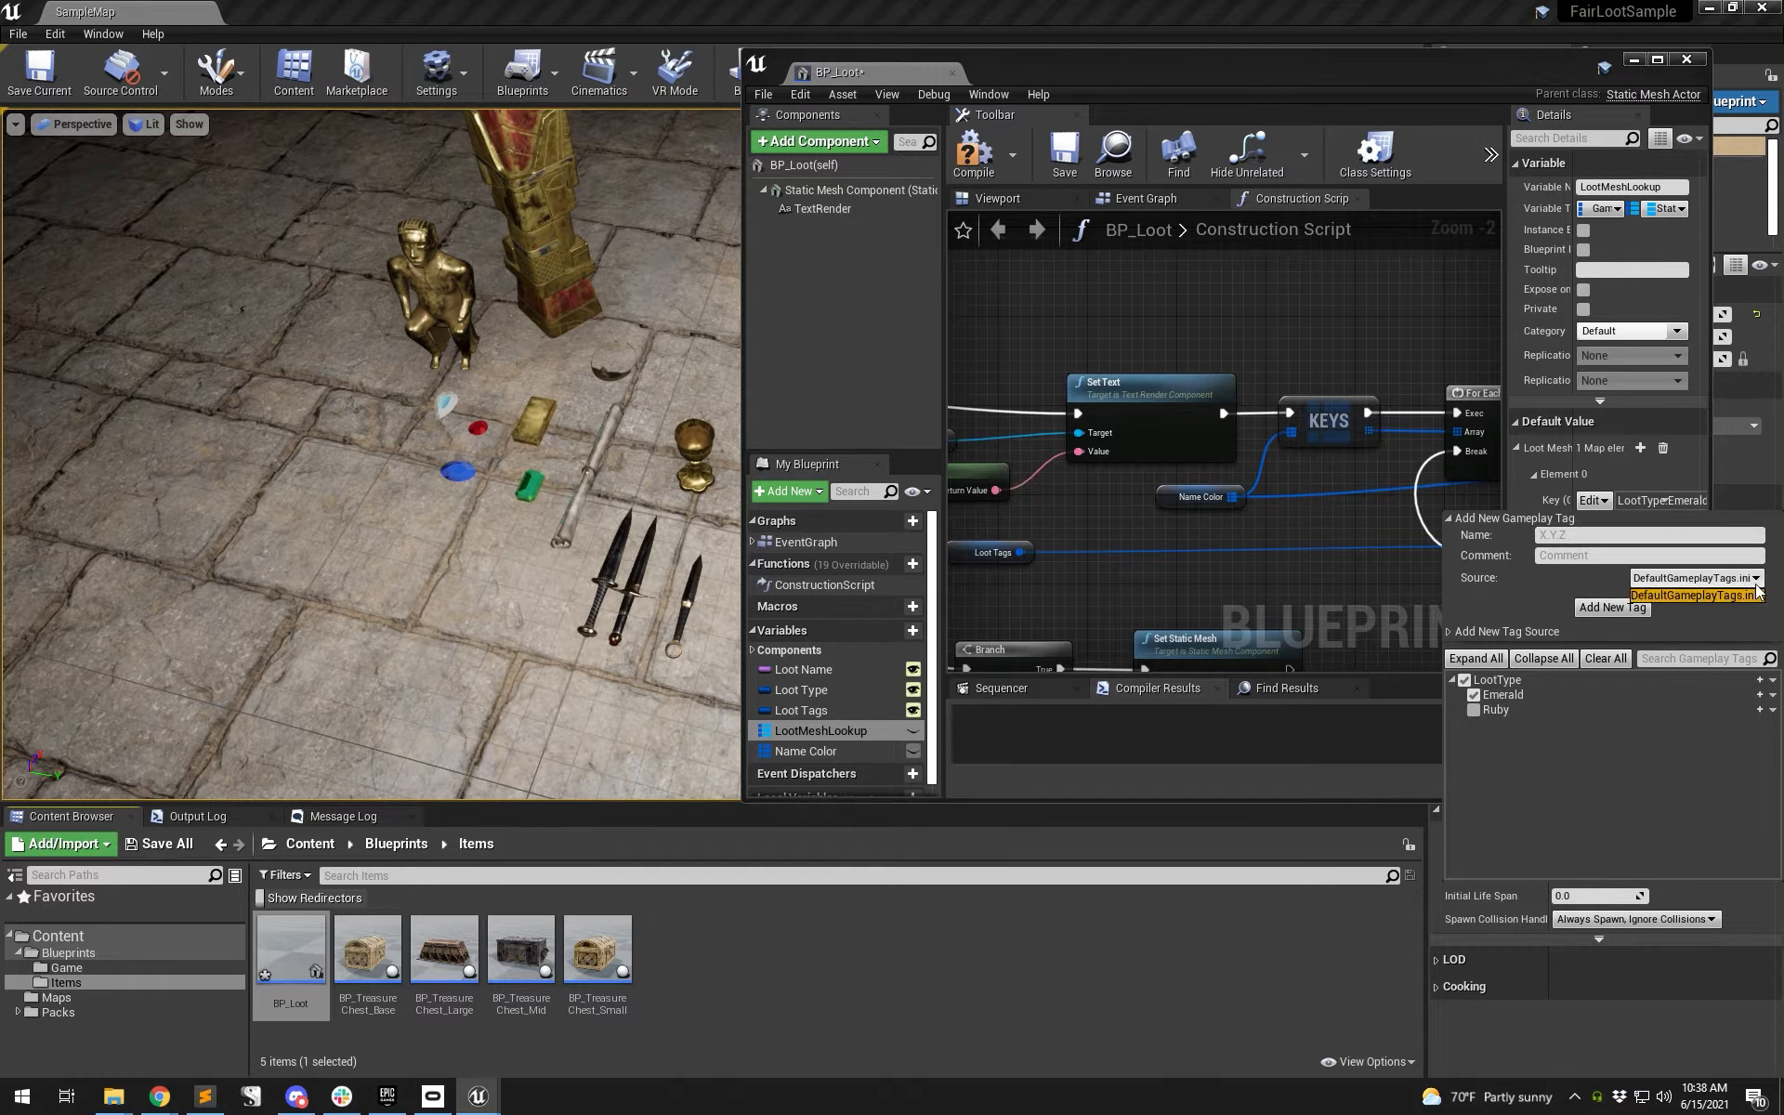
left_click(1549, 579)
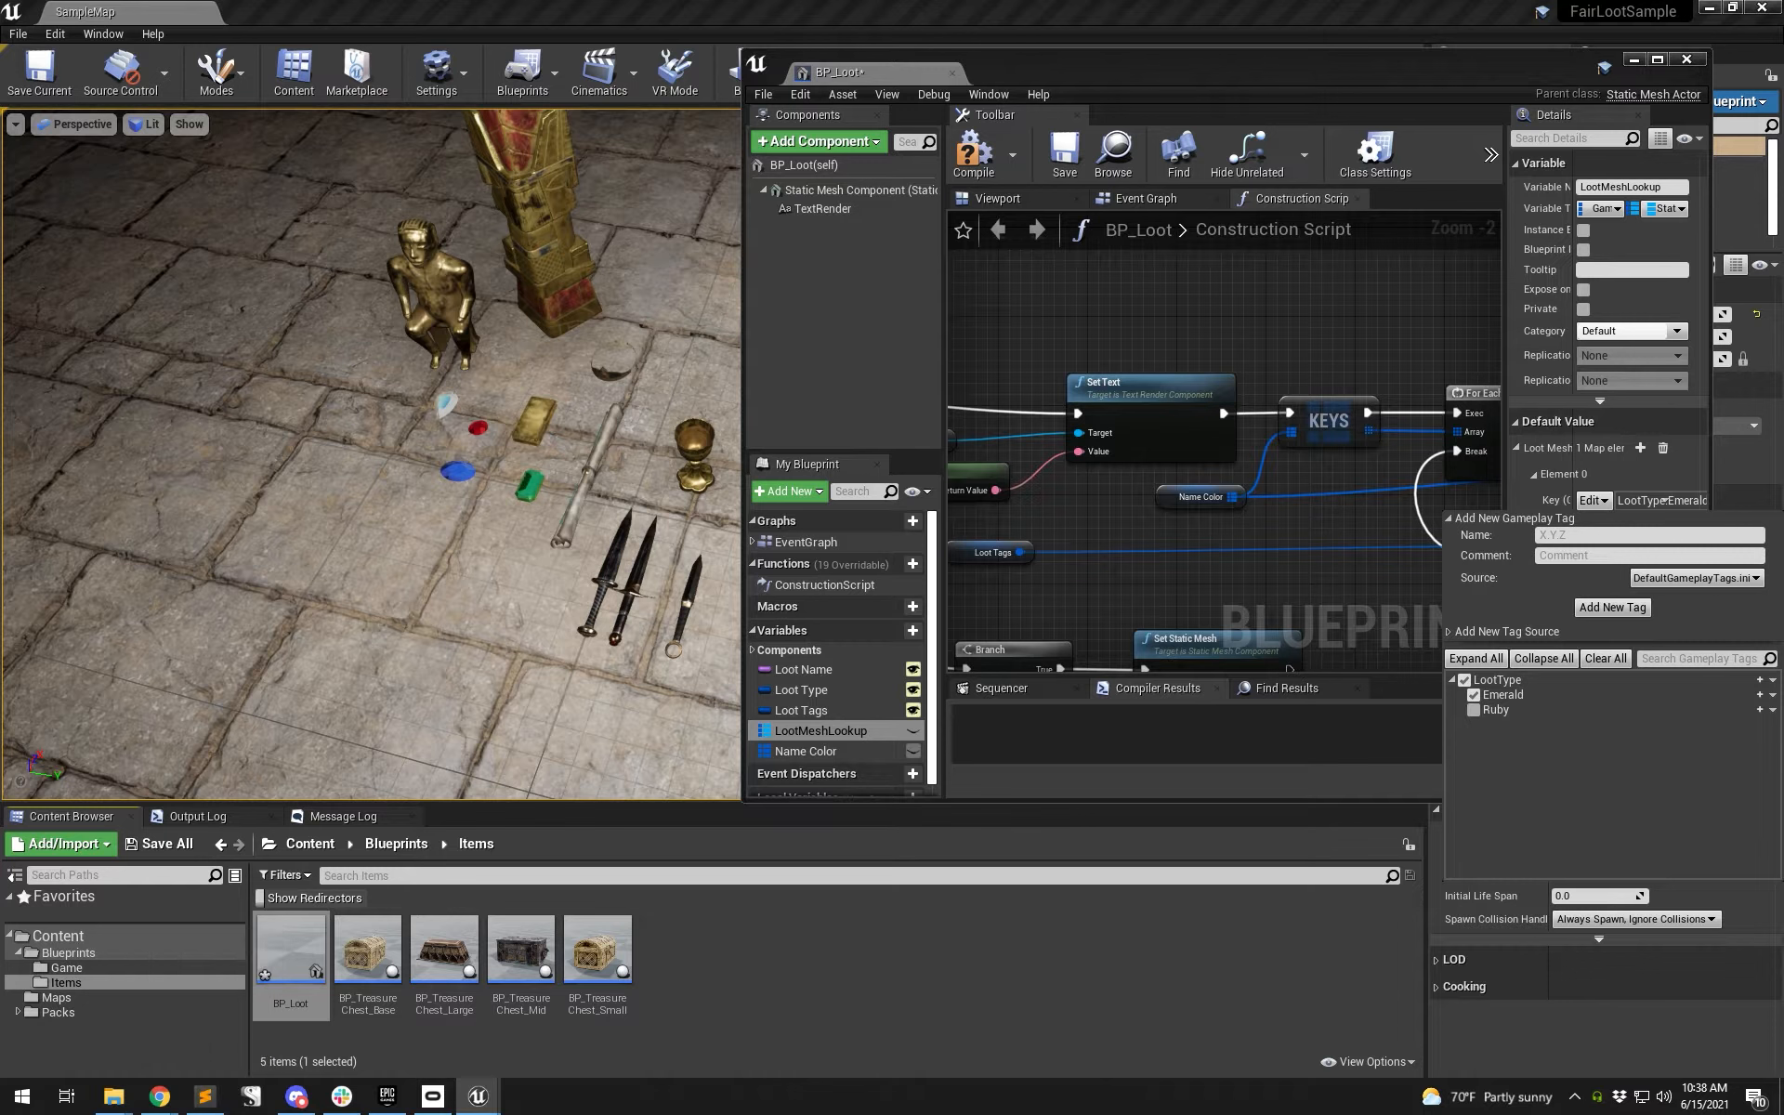
left_click(1543, 693)
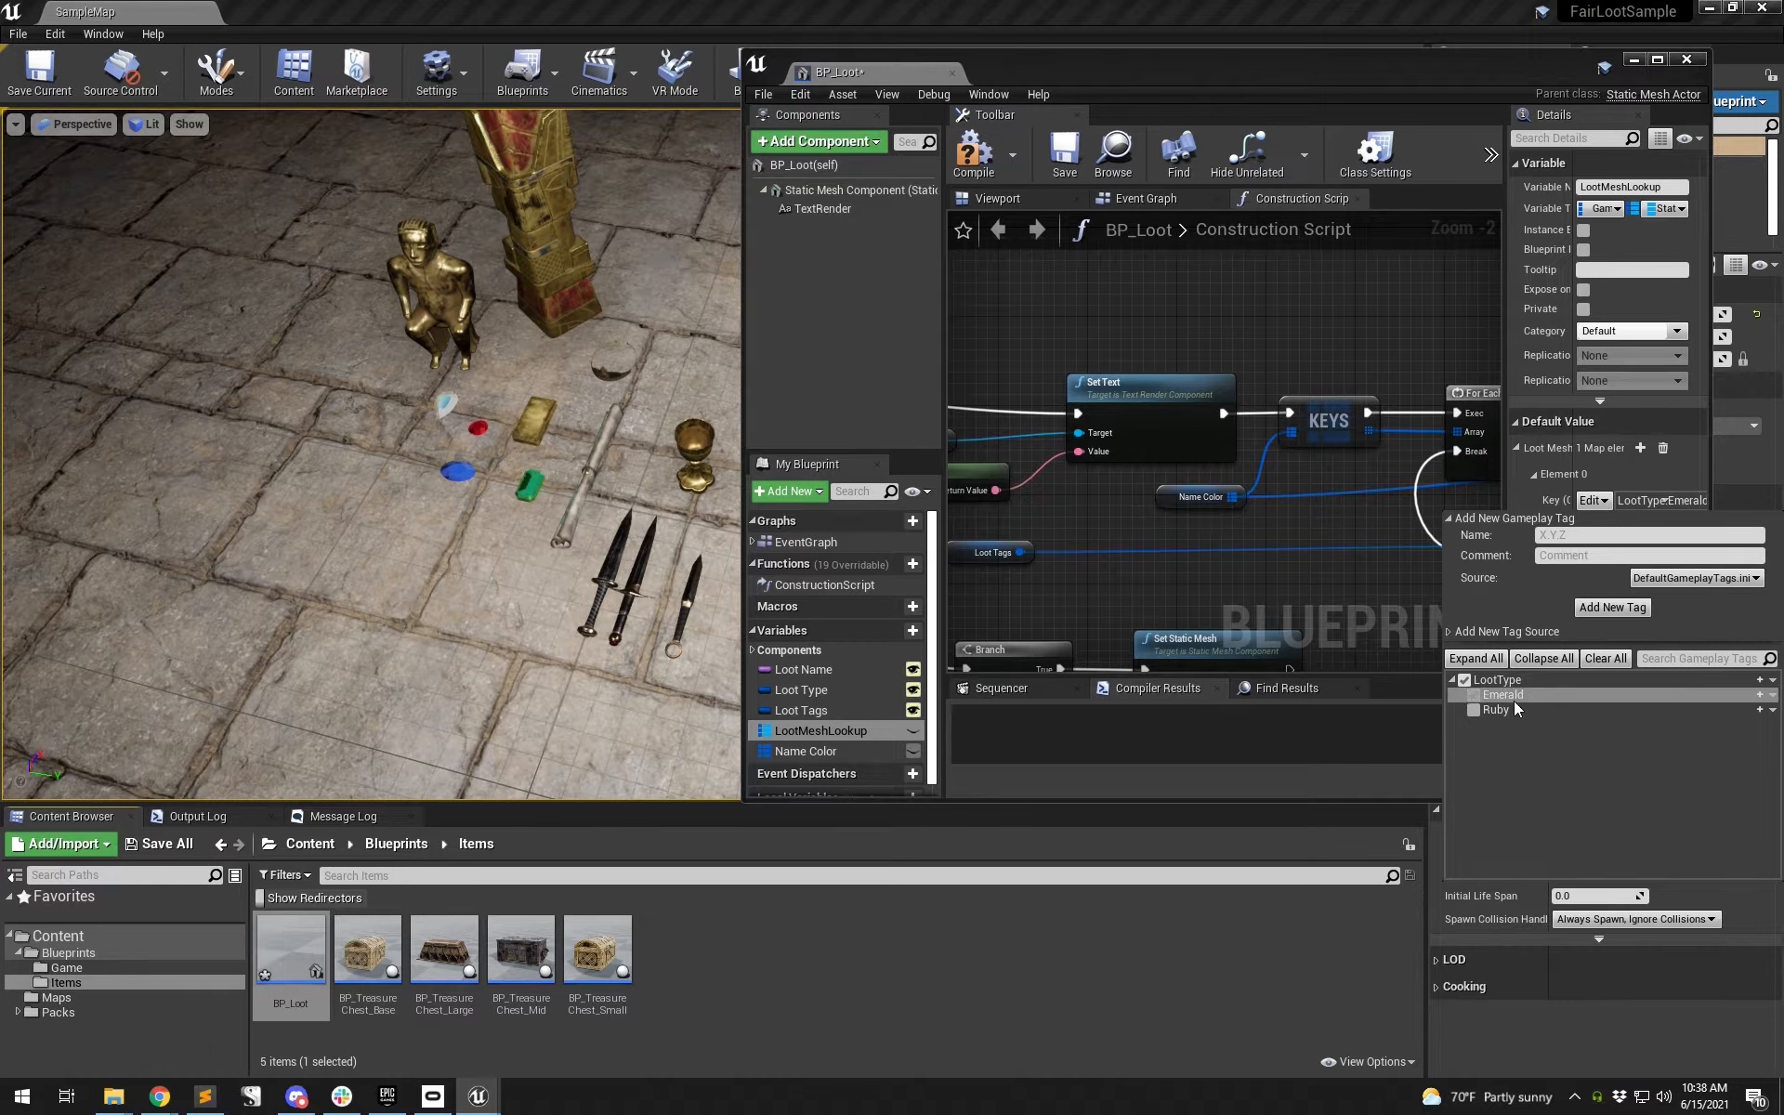
left_click(1474, 694)
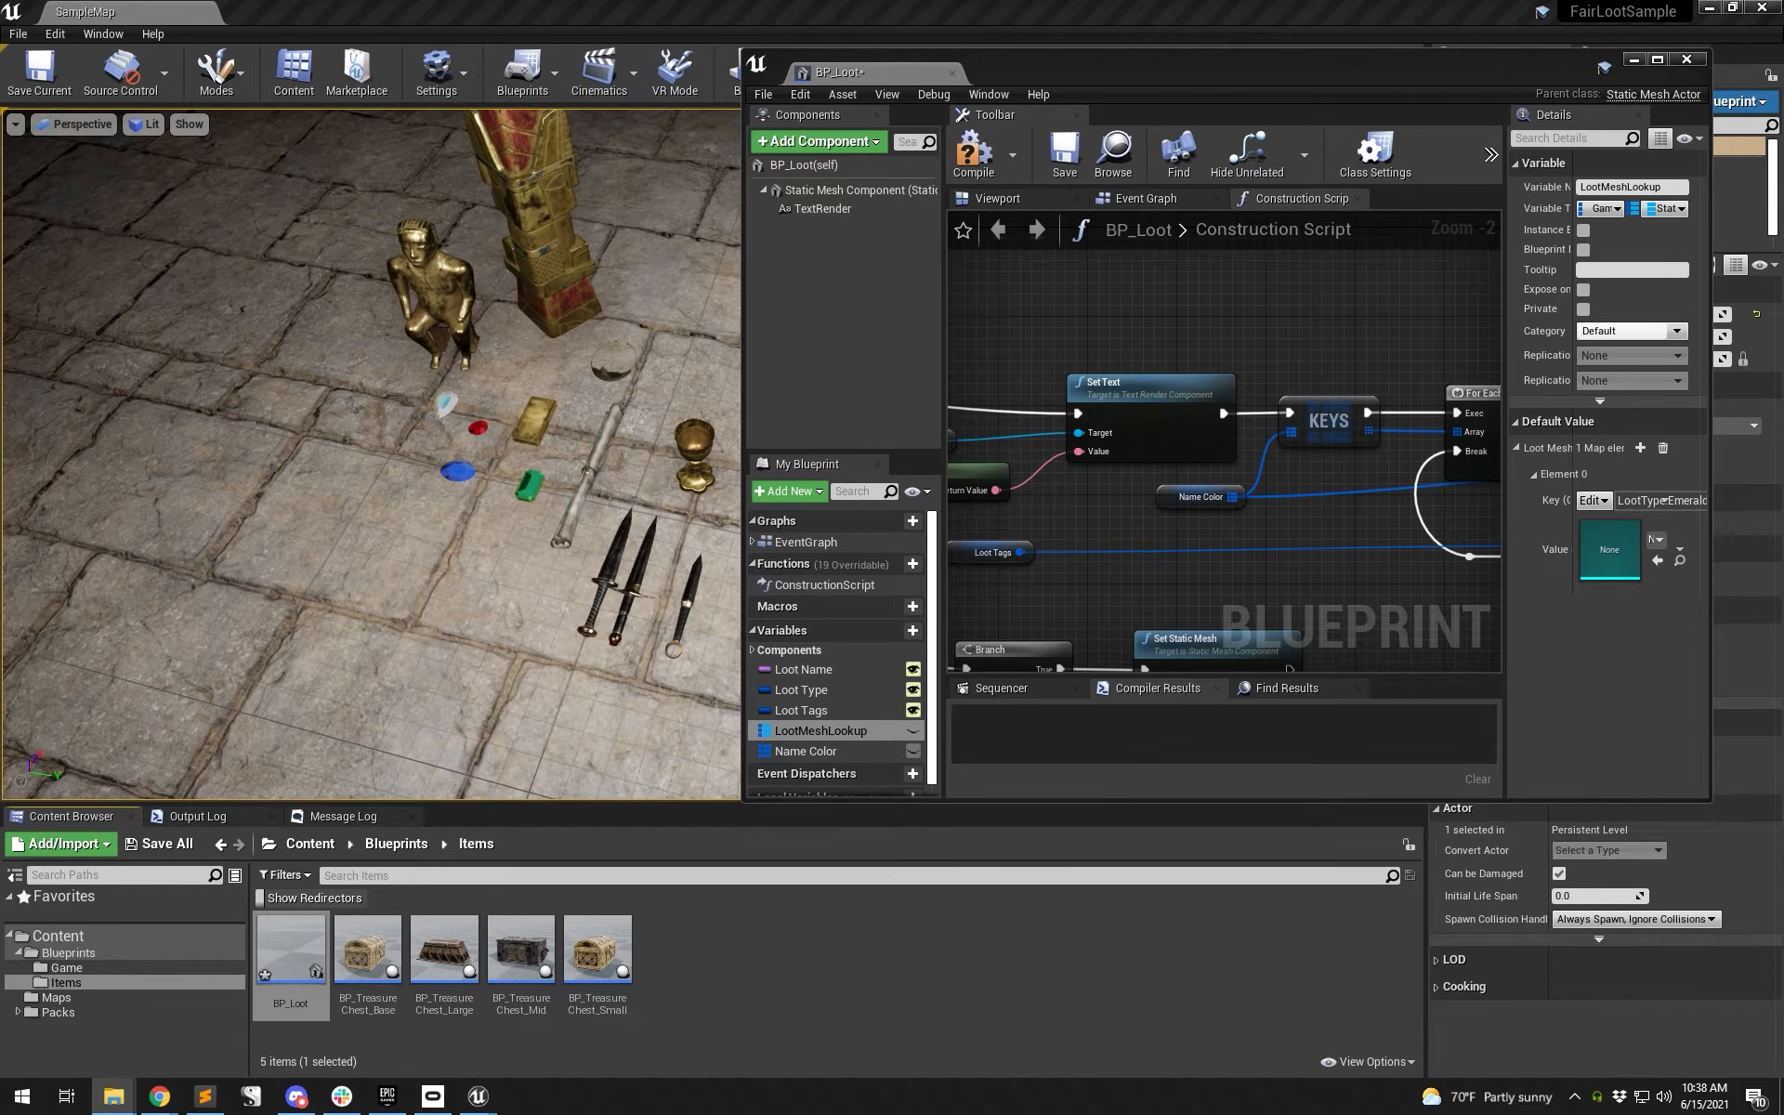
- Open DefaultGameplayTags.ini from the project's Config folder in Sublime Text and place its window beside the loot meshes
left_click_drag(692, 164, 600, 148)
triple_click(720, 365)
left_click_drag(841, 151, 1500, 138)
key("ctrl+c")
left_click(1374, 361)
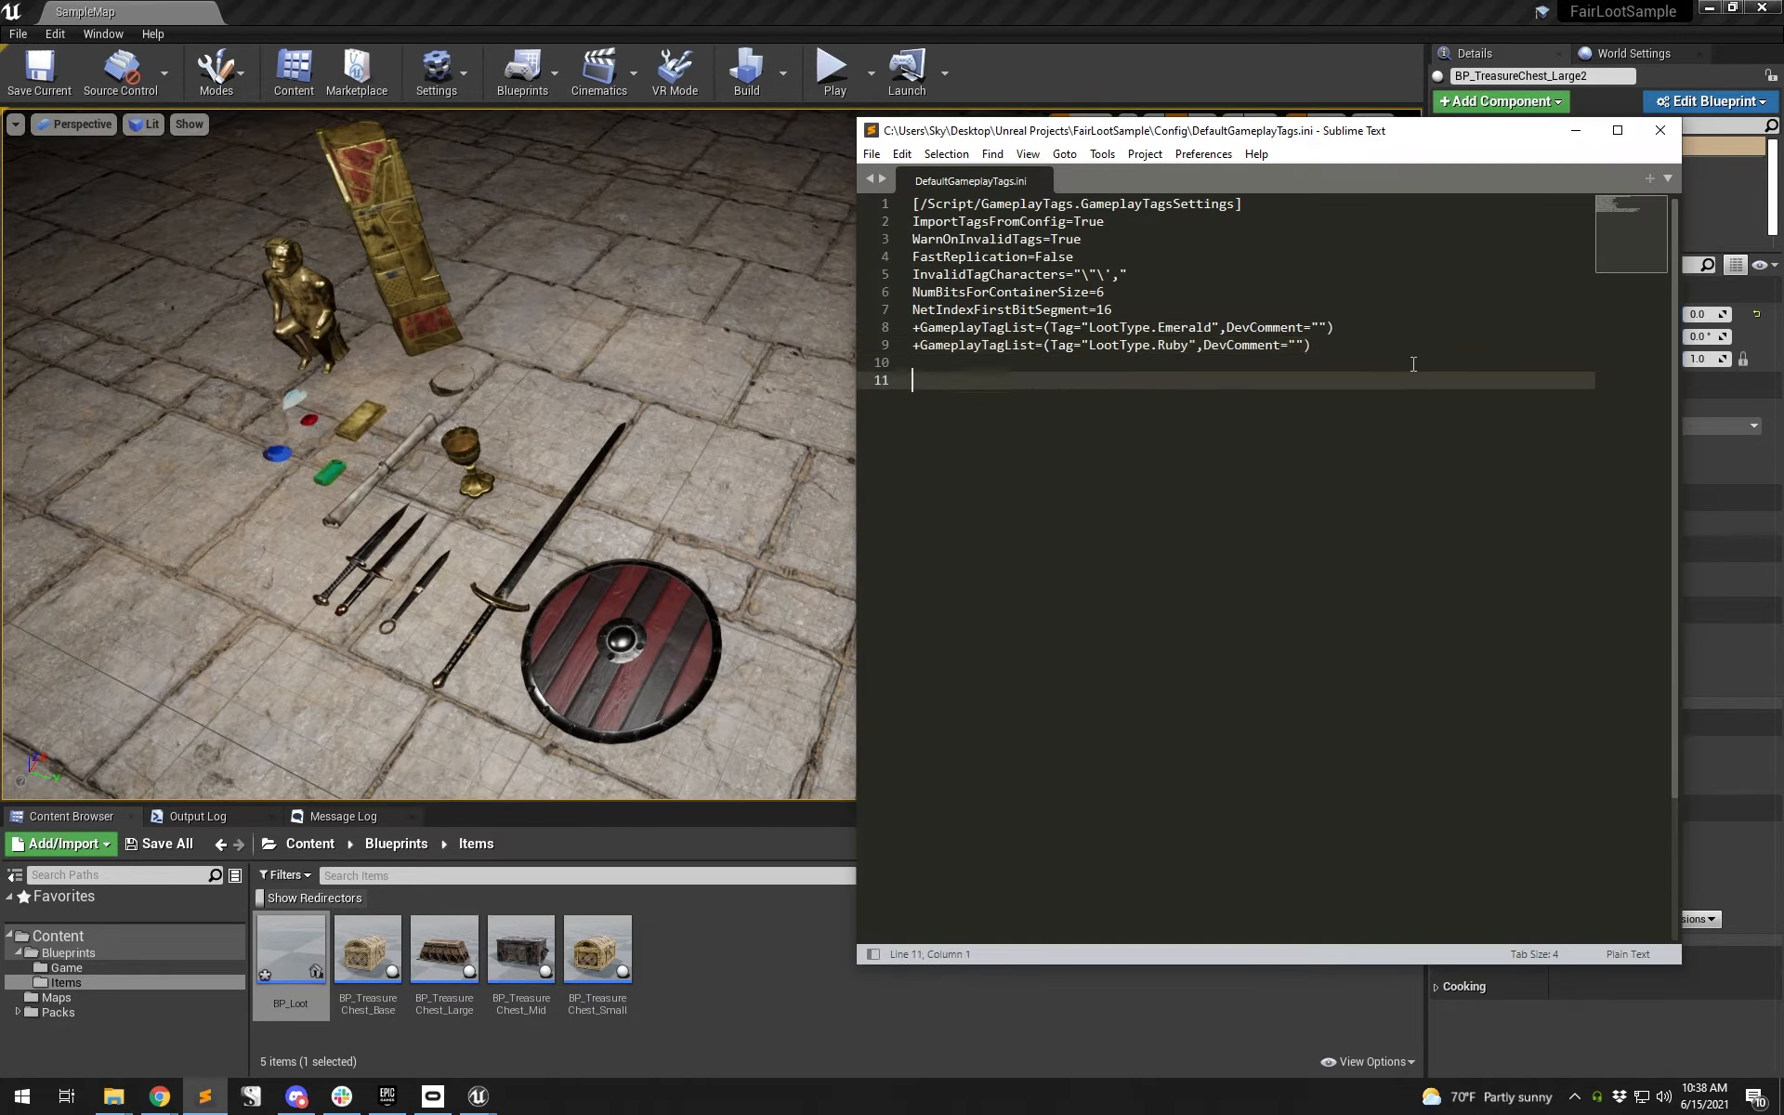
- Copy the Emerald and Ruby tag lines and paste the pair four times below them
left_click(1391, 345)
key("shift+Up")
key("shift+Up")
key("ctrl+c")
key("Right")
key("ctrl+v")
key("ctrl+v")
key("ctrl+v")
key("ctrl+v")
- Rename the first two copied tags to LootType.Statue and LootType.Satue2, checking the statue meshes in the level
double_click(1205, 363)
type("Statue")
double_click(1173, 380)
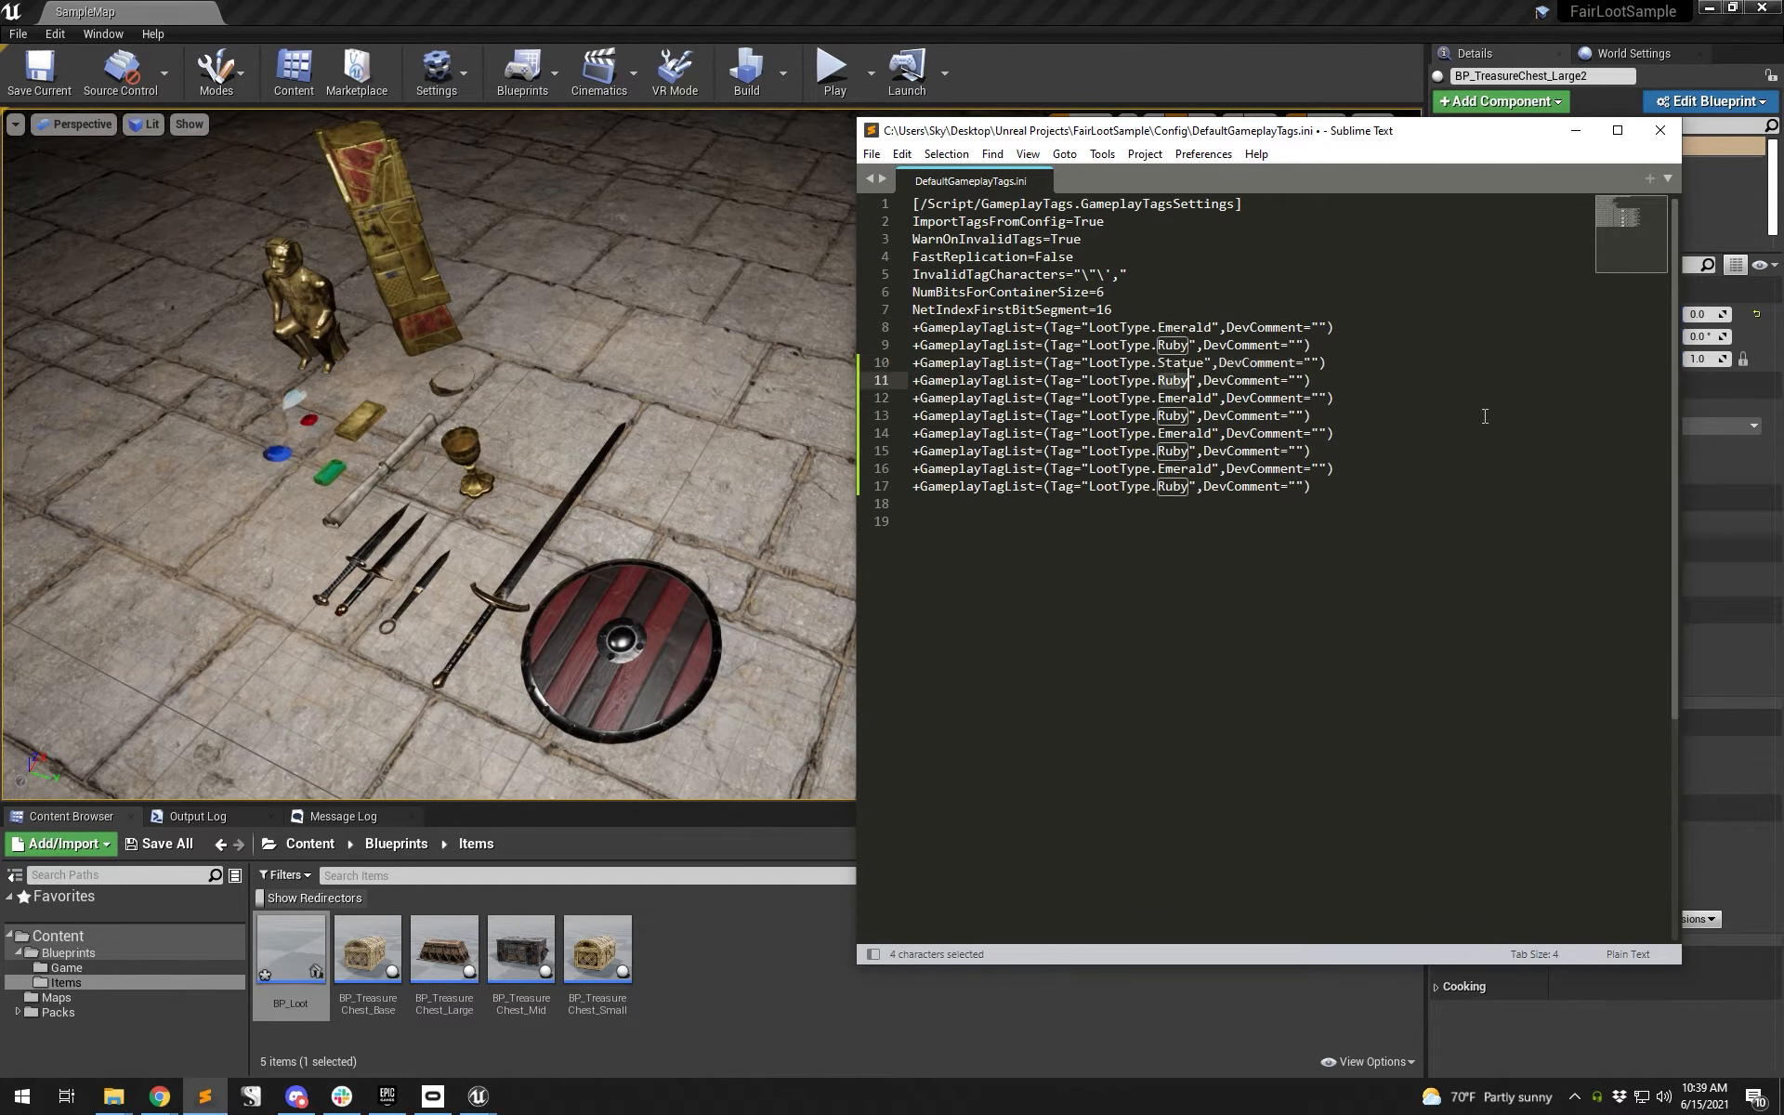
left_click(400, 233)
left_click_drag(1198, 131, 759, 156)
left_click(960, 385)
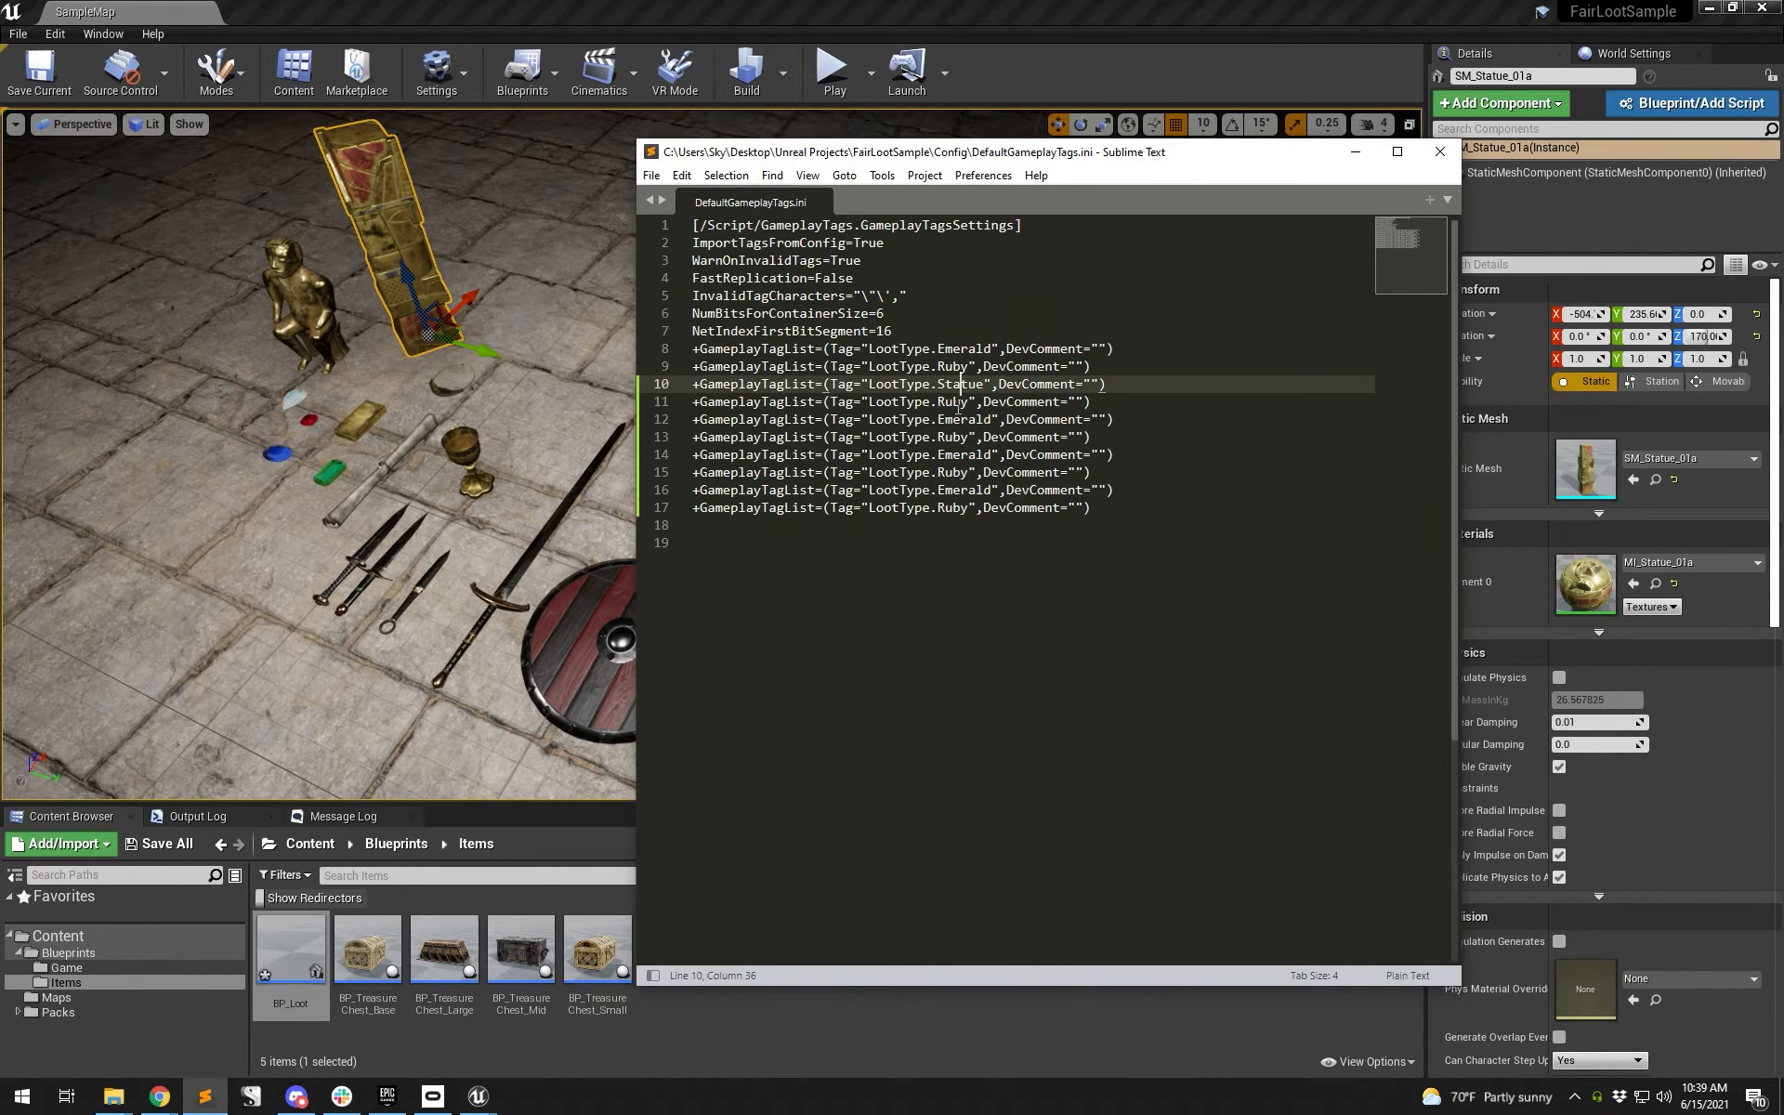
double_click(954, 401)
type("Satue2")
- Move the two statue tag lines to the end of the list as a separate group and restore the line break after Ruby
left_click_drag(692, 419, 1124, 368)
key("ctrl+x")
left_click(799, 490)
key("ctrl+v")
left_click(1089, 366)
key("Return")
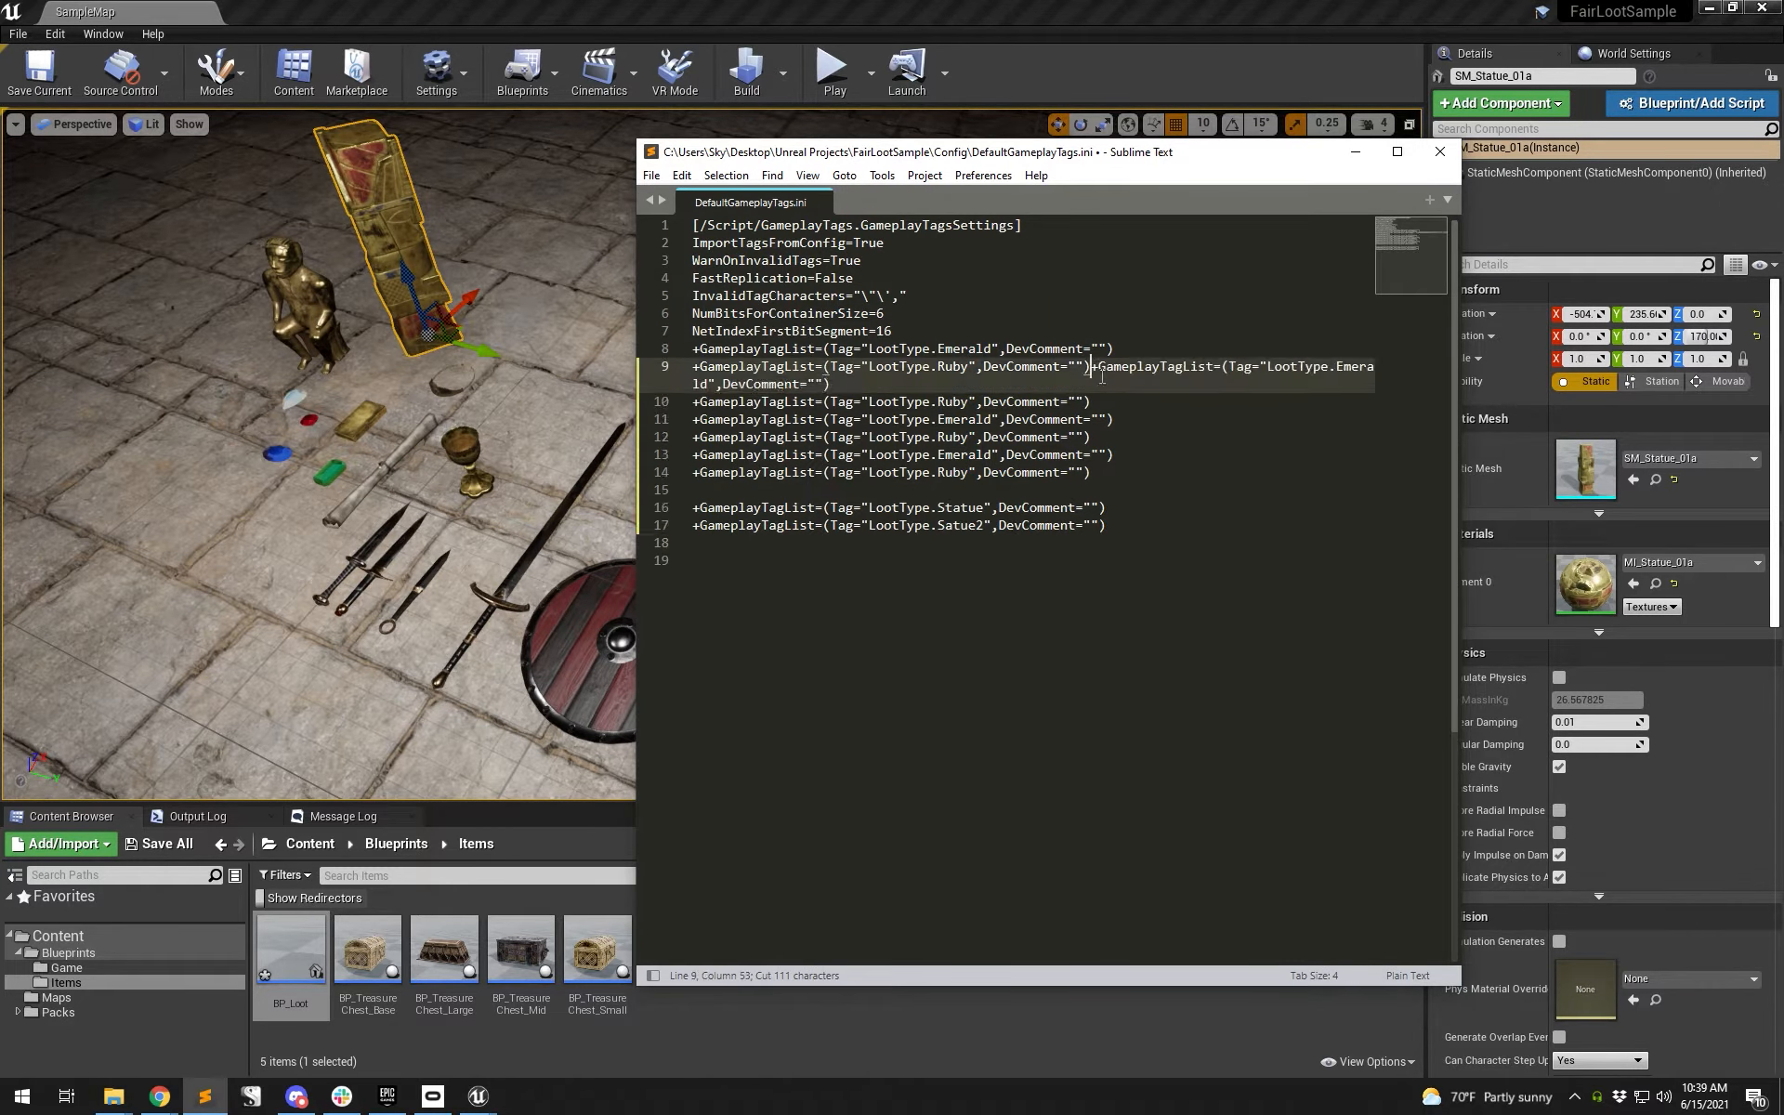
- Rename the next three copied tags to Diamond, Sapphire and Gold, and add a blank line below them
double_click(964, 384)
type("Diamond")
double_click(952, 401)
type("Sapphire")
double_click(965, 419)
type("Gold")
left_click(1212, 422)
key("Return")
- Rename the copied Ruby tag below the Gold group to Map and separate it with a blank line
double_click(954, 454)
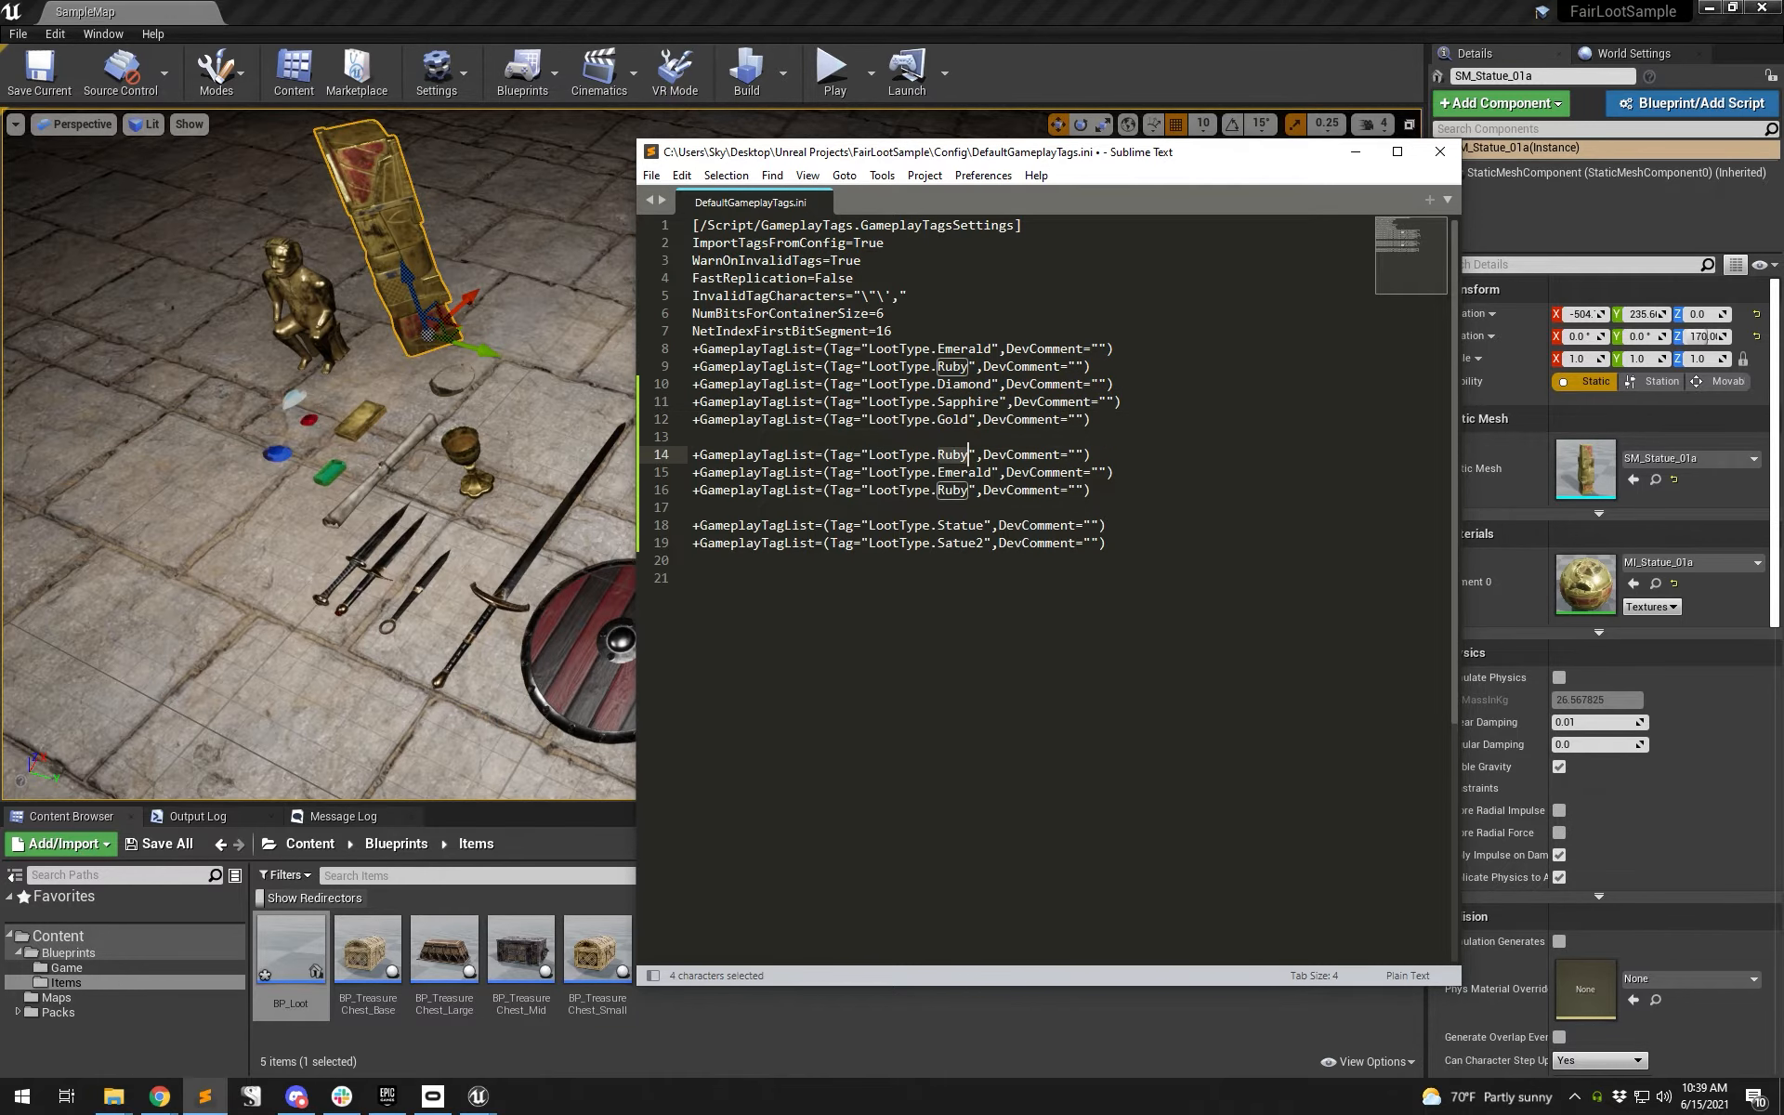
type("Map")
left_click(1199, 455)
key("Return")
- Rename the two remaining copied tags to Crown and Chalice, checking the matching meshes in the level
left_click(958, 491)
double_click(959, 491)
left_click(456, 382)
key("alt+Tab")
left_click(464, 460)
left_click(464, 460)
key("alt+Tab")
type("Crown")
double_click(954, 508)
type("Chalice")
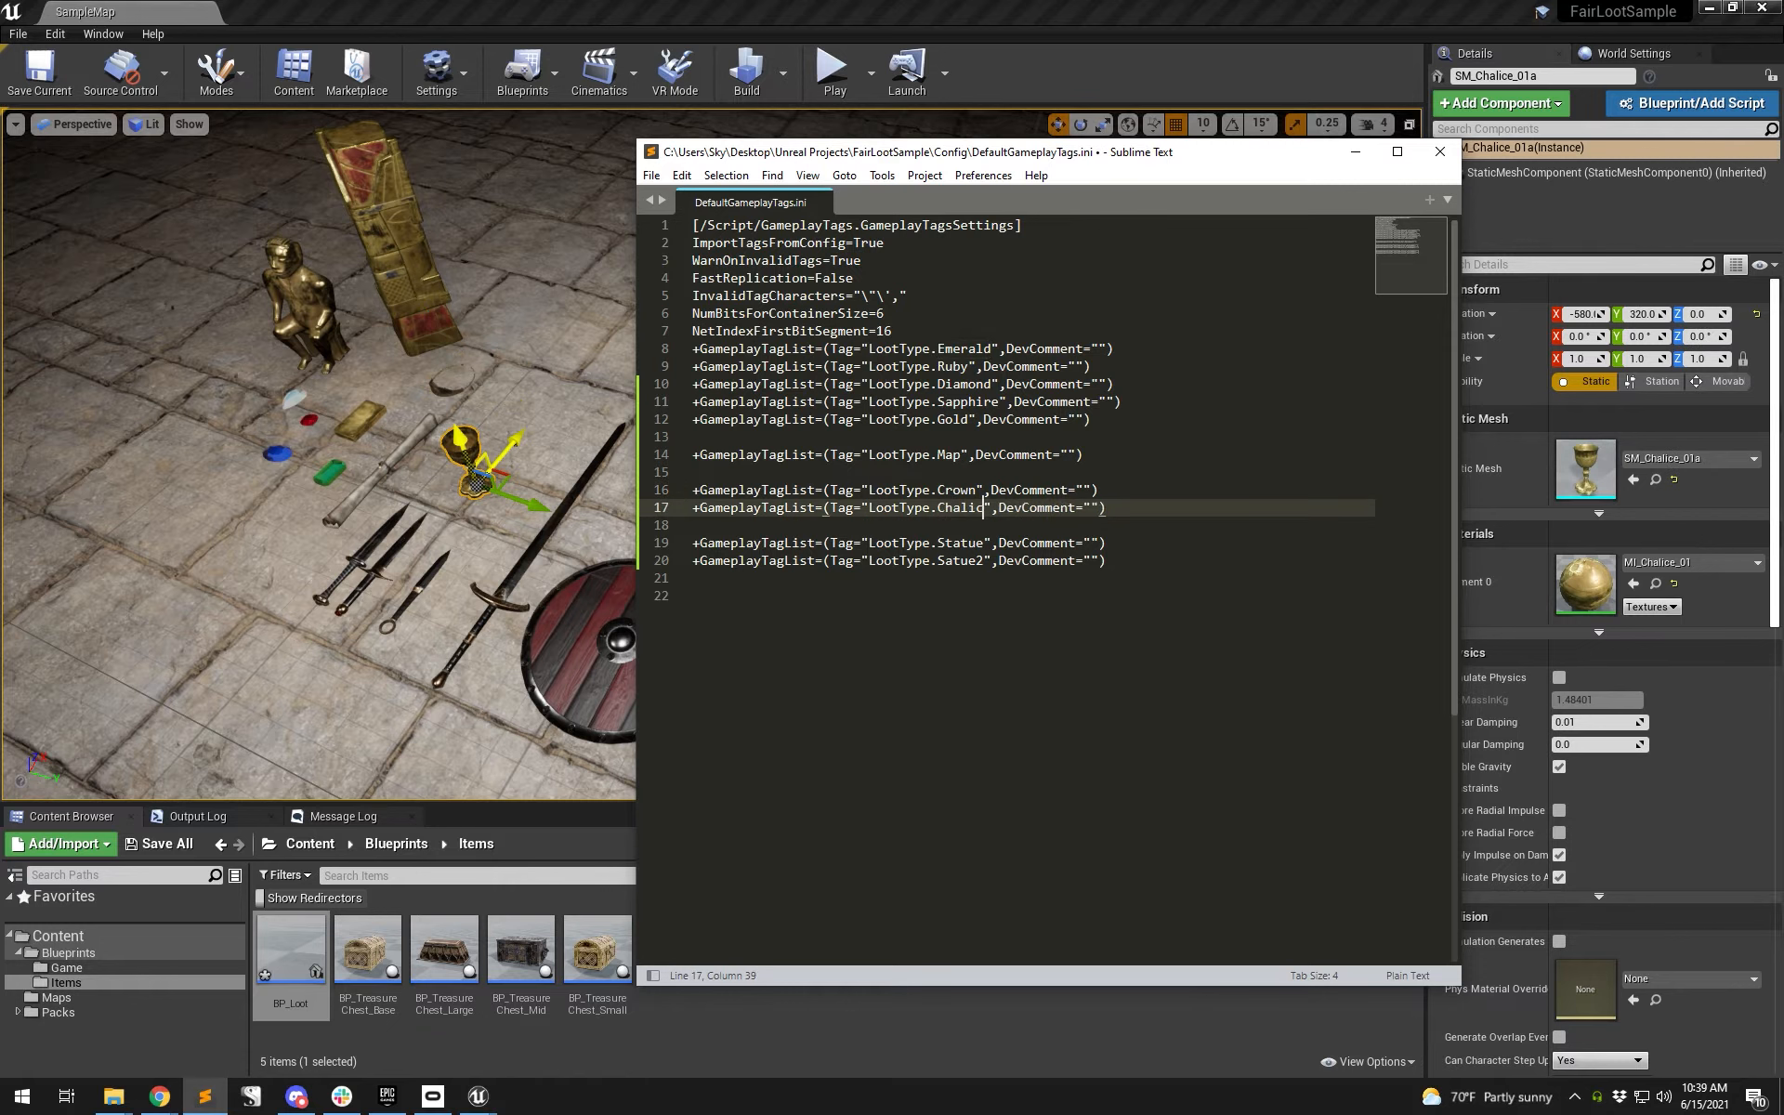
- Copy the Crown and Chalice tag lines to the end of the list and change the first copy to LootType.Weapon.Dagger
left_click_drag(1125, 526, 1121, 479)
key("ctrl+c")
left_click(929, 578)
key("ctrl+v")
double_click(957, 595)
type("Weapon")
double_click(982, 596)
left_click(992, 597)
left_click_drag(1048, 153, 1191, 132)
type("Dagger")
- Duplicate the dagger tag line, rename the copy to LootType.Weapon.Dagger2, and duplicate that line once more
key("ctrl+shift+d")
left_click(1185, 592)
type("2")
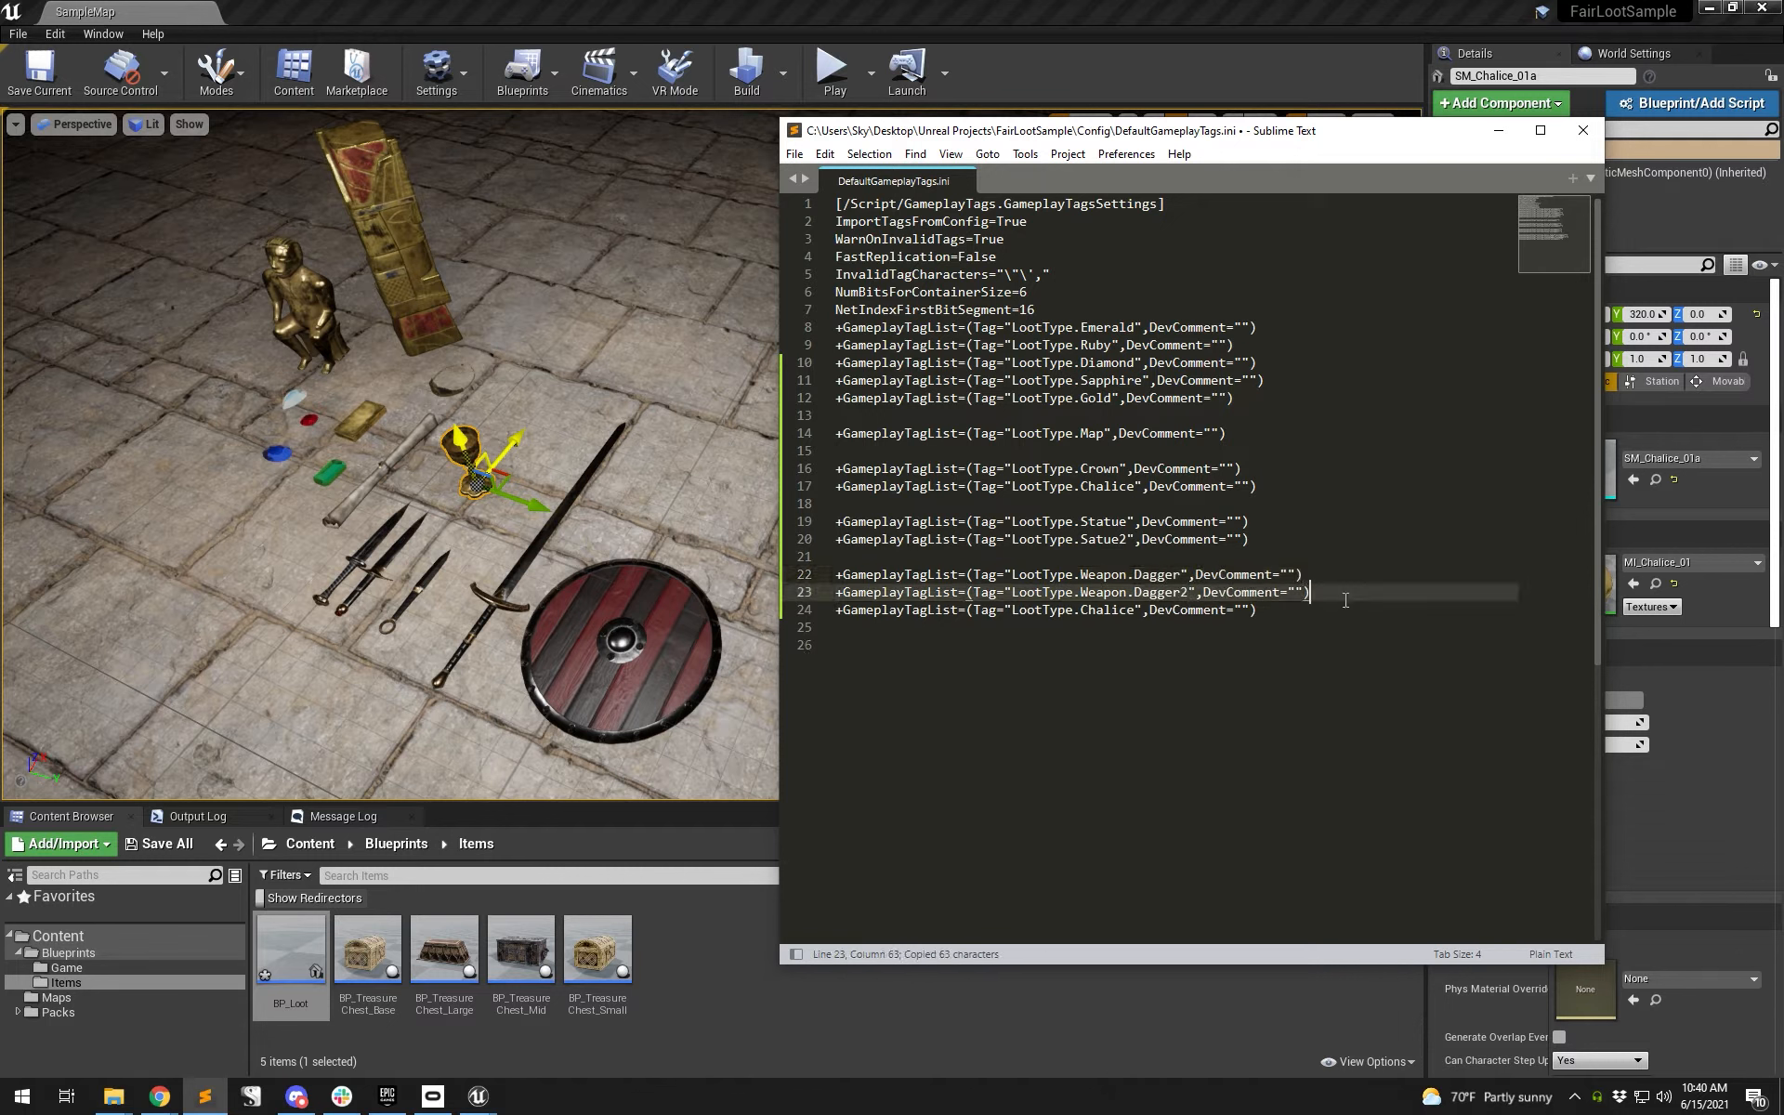
key("ctrl+shift+d")
- Review the tag hierarchy by comparing the Weapon category prefix with the ungrouped gem and statue tags
left_click_drag(1249, 538, 839, 336)
left_click(1079, 327)
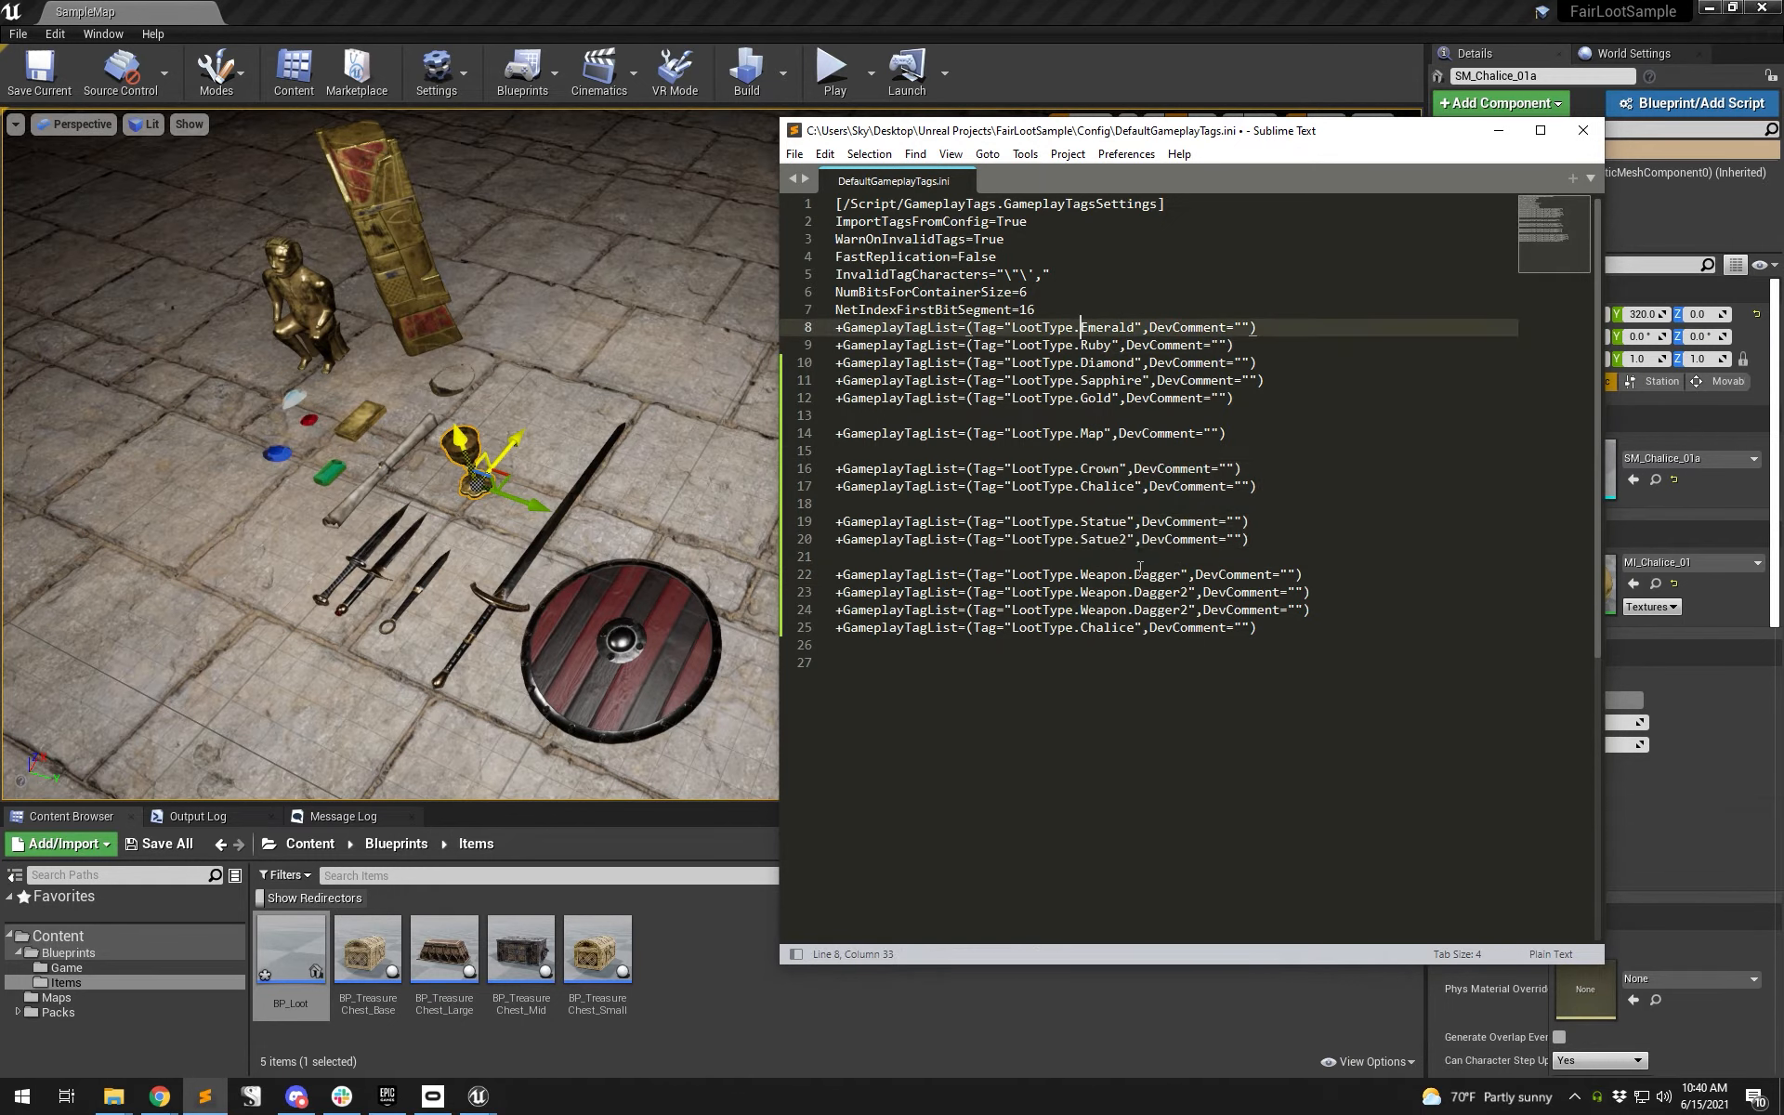
mouse_move(1134, 575)
left_mouse_down()
mouse_move(1080, 575)
mouse_move(1133, 593)
left_mouse_up()
left_click(1126, 540)
left_click(1134, 575)
left_click(1079, 539)
left_click_drag(1080, 522, 1126, 522)
left_click_drag(1135, 575, 1020, 578)
left_click(1134, 579)
left_click(1085, 551)
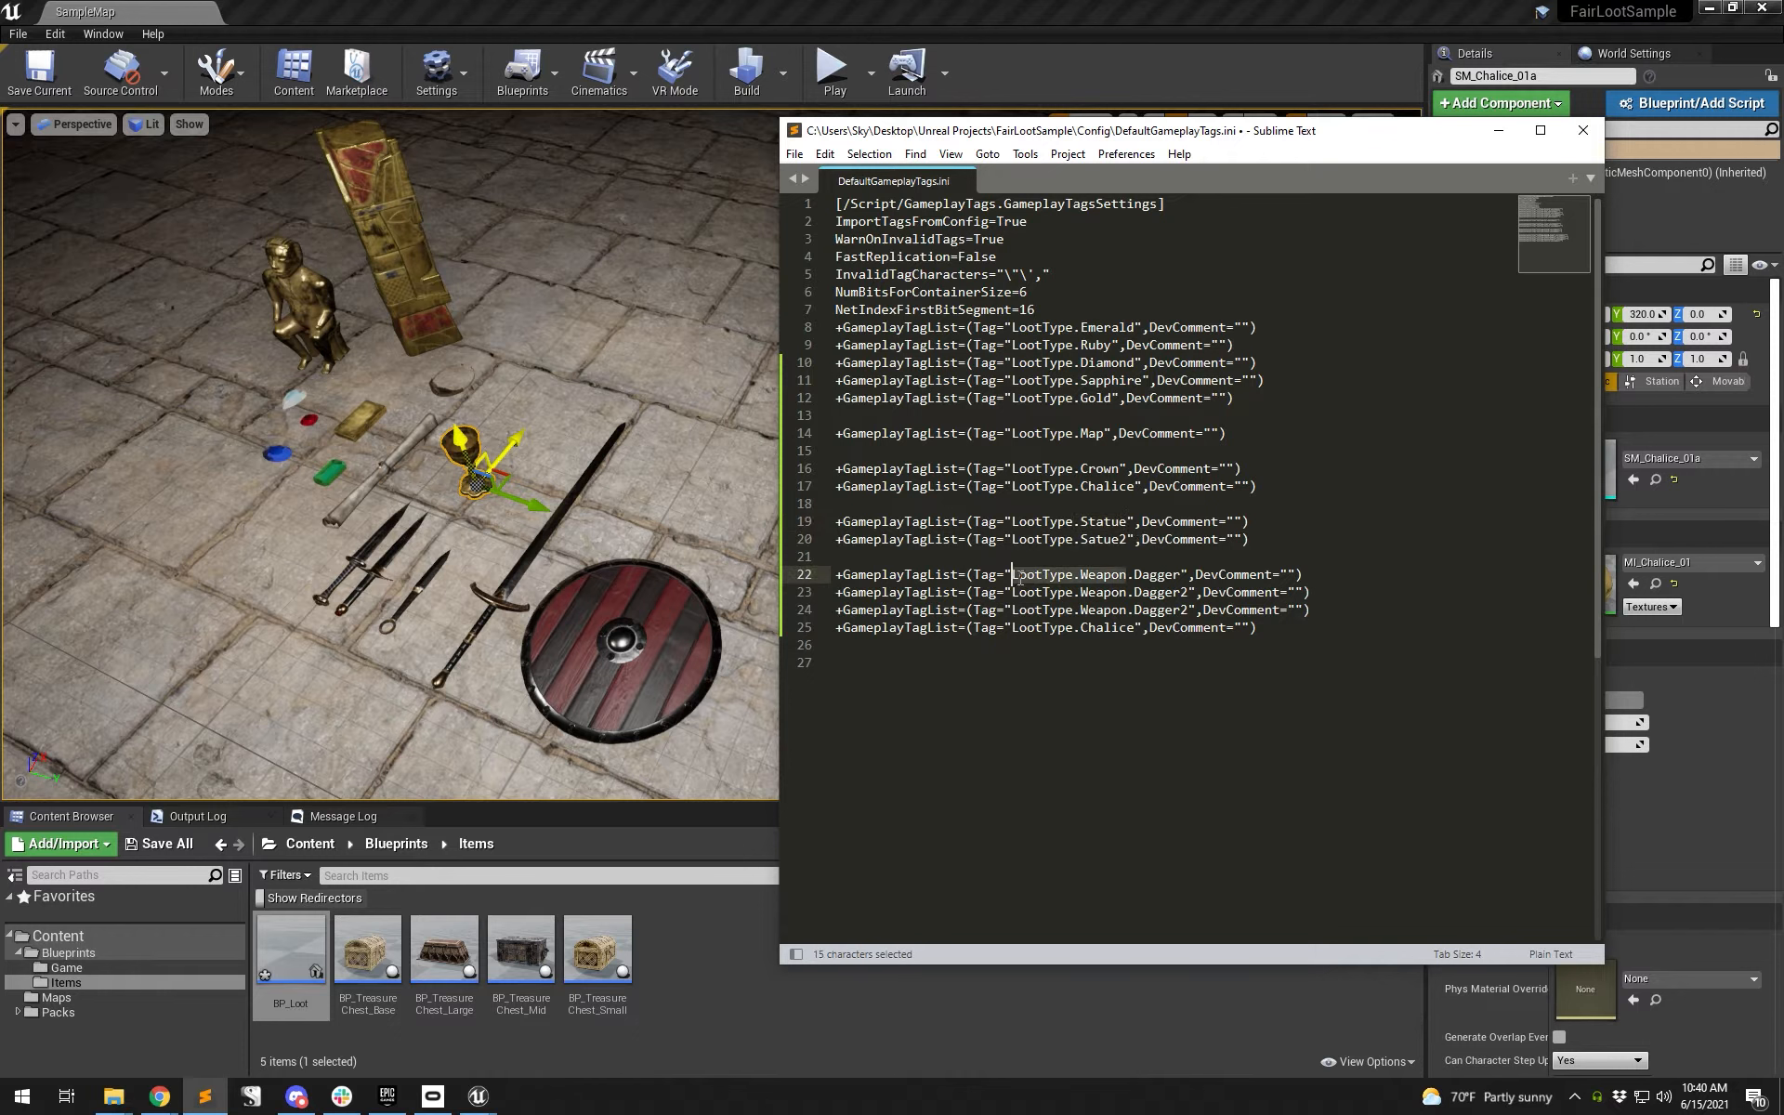
- Add the Trophy category prefix to the Statue tag and the Currency category prefix to the Emerald tag
left_click(1081, 522)
type("Trophy.")
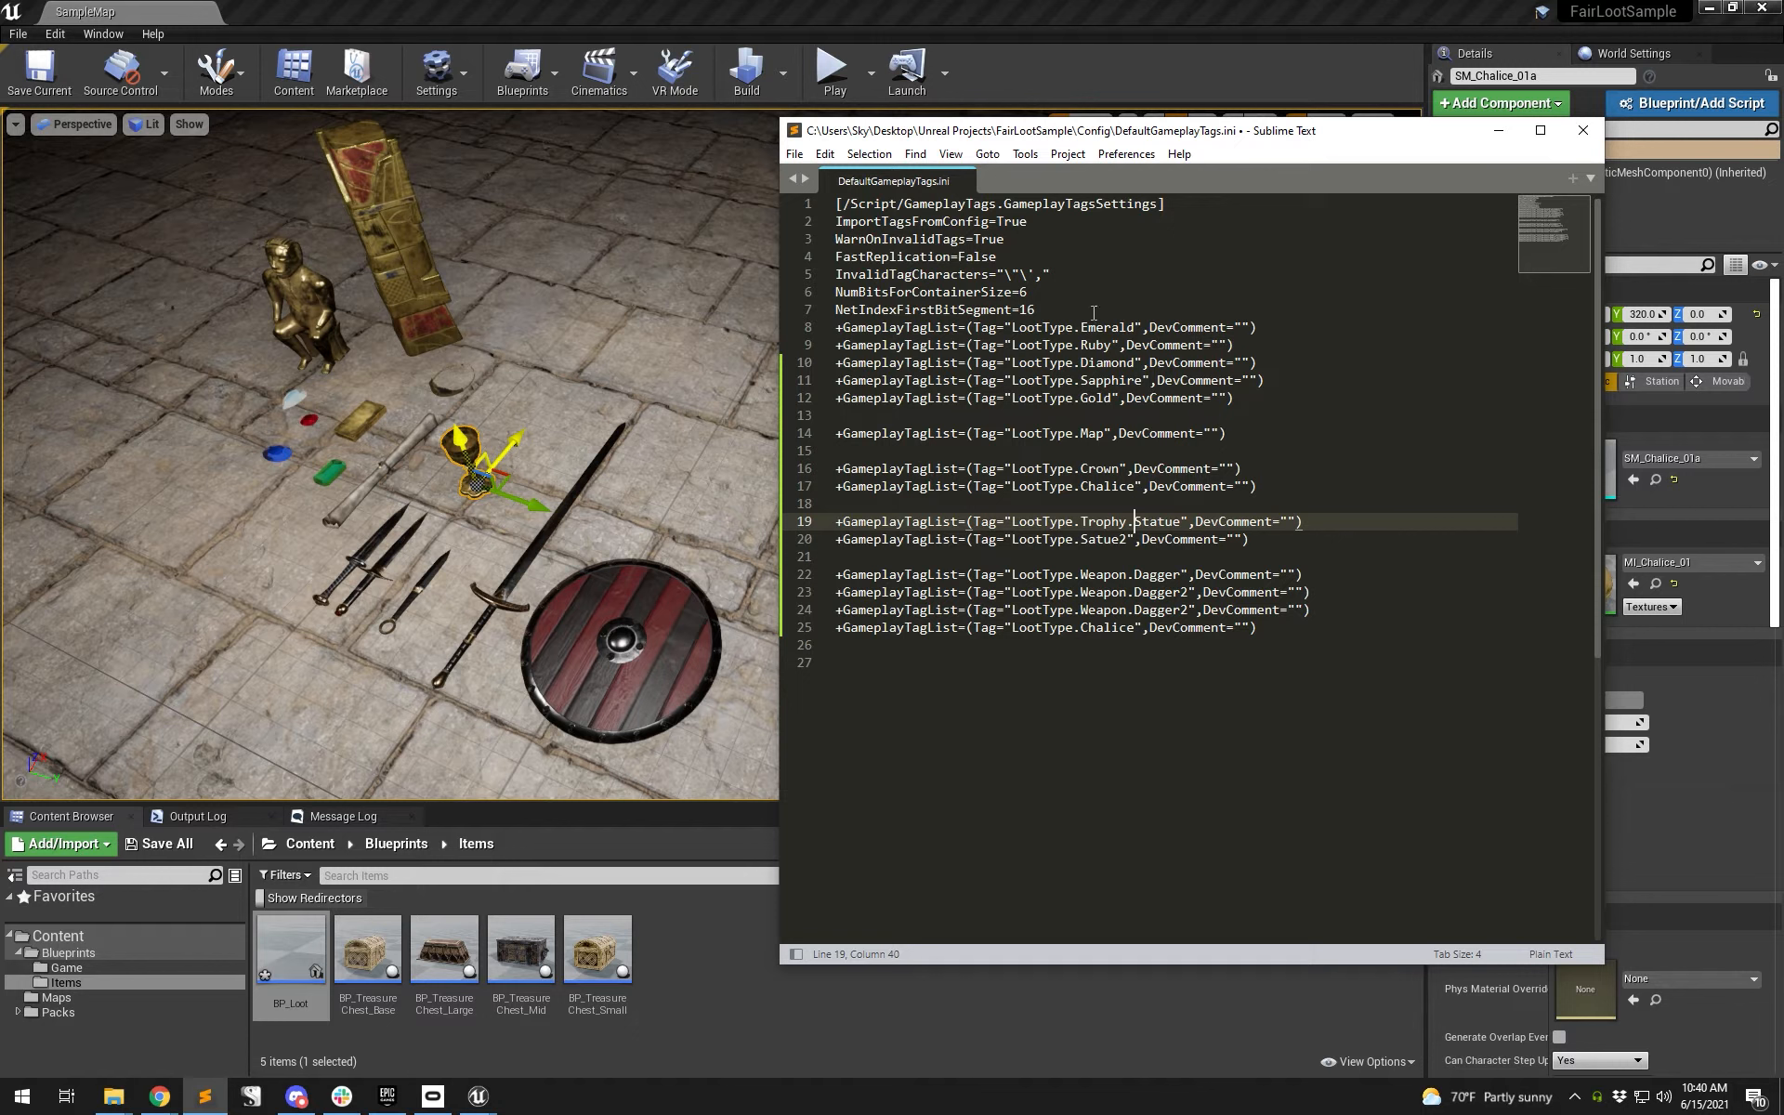
left_click(1080, 327)
type("Currency.")
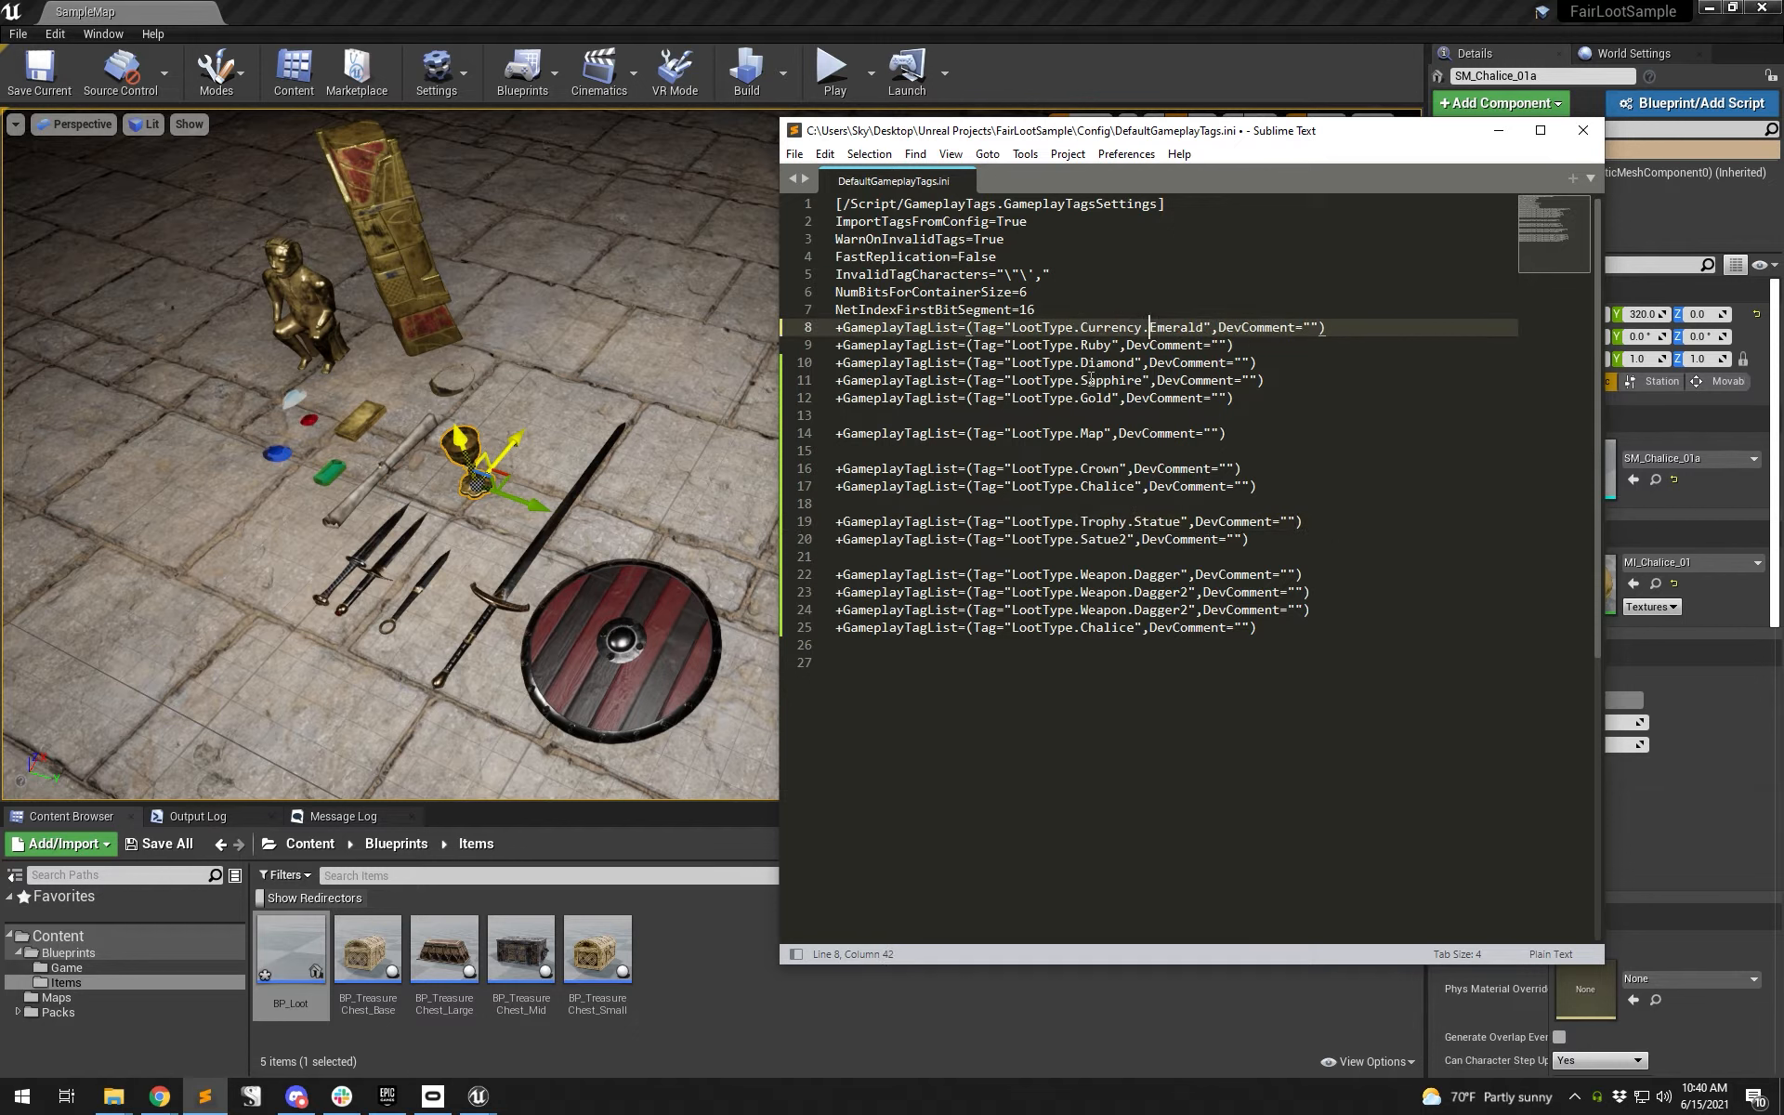
- Undo the Trophy and Currency category prefixes and delete the Weapon prefix from the three dagger tags
key("ctrl+z")
key("ctrl+z")
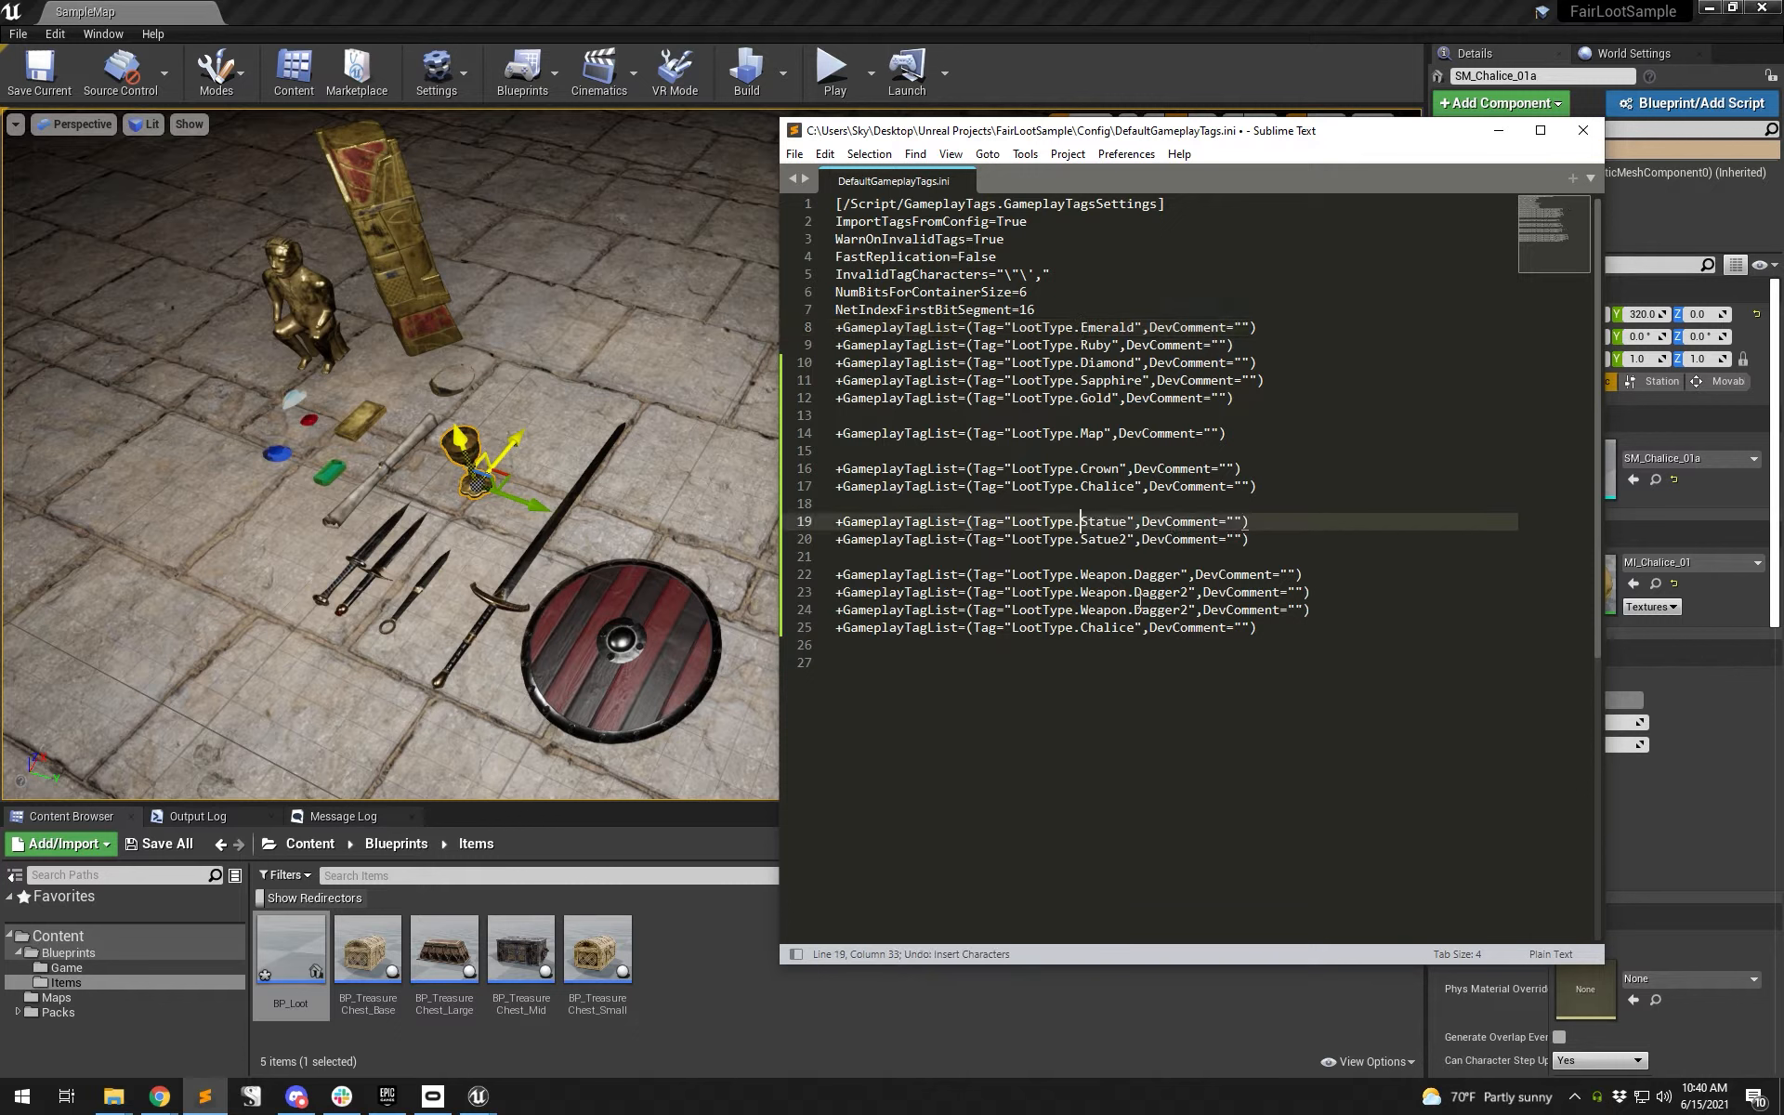
left_click(1143, 576)
key("ctrl+alt+Down")
key("ctrl+alt+Down")
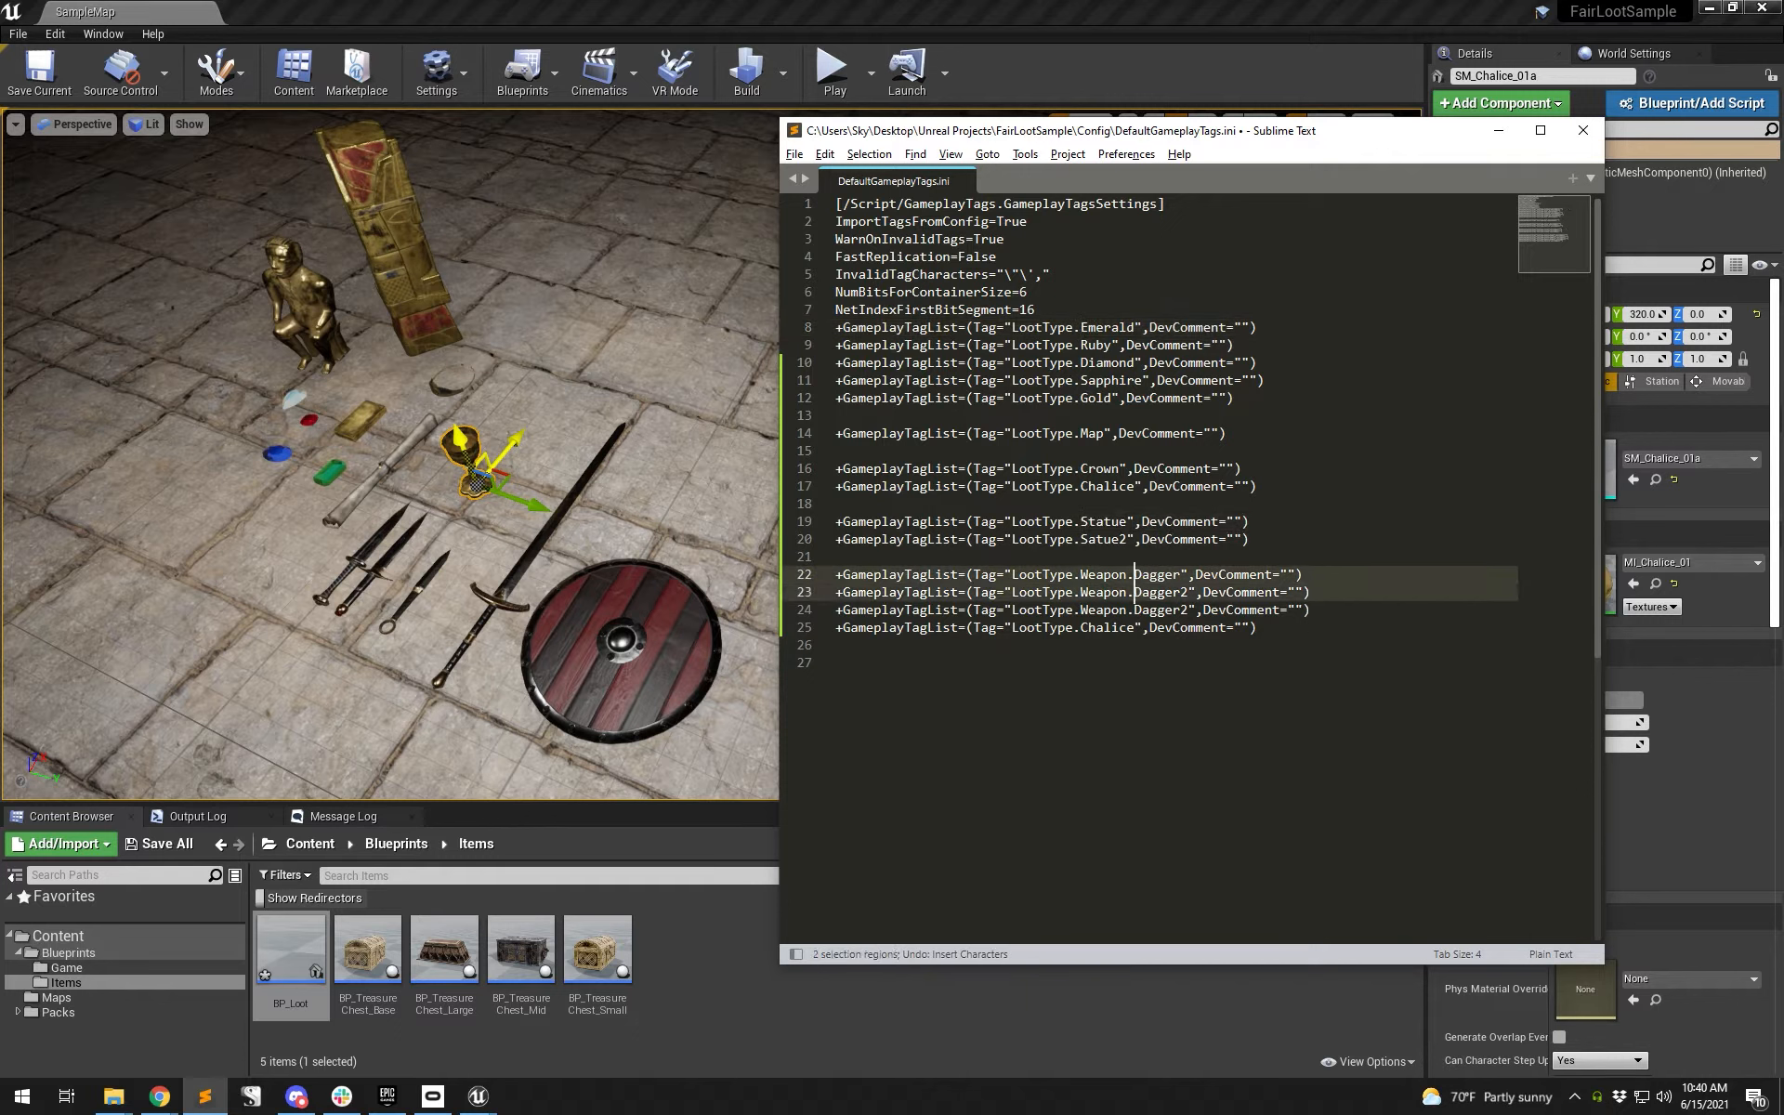
key("Left")
key("BackSpace")
key("BackSpace")
key("BackSpace")
key("BackSpace")
key("BackSpace")
key("BackSpace")
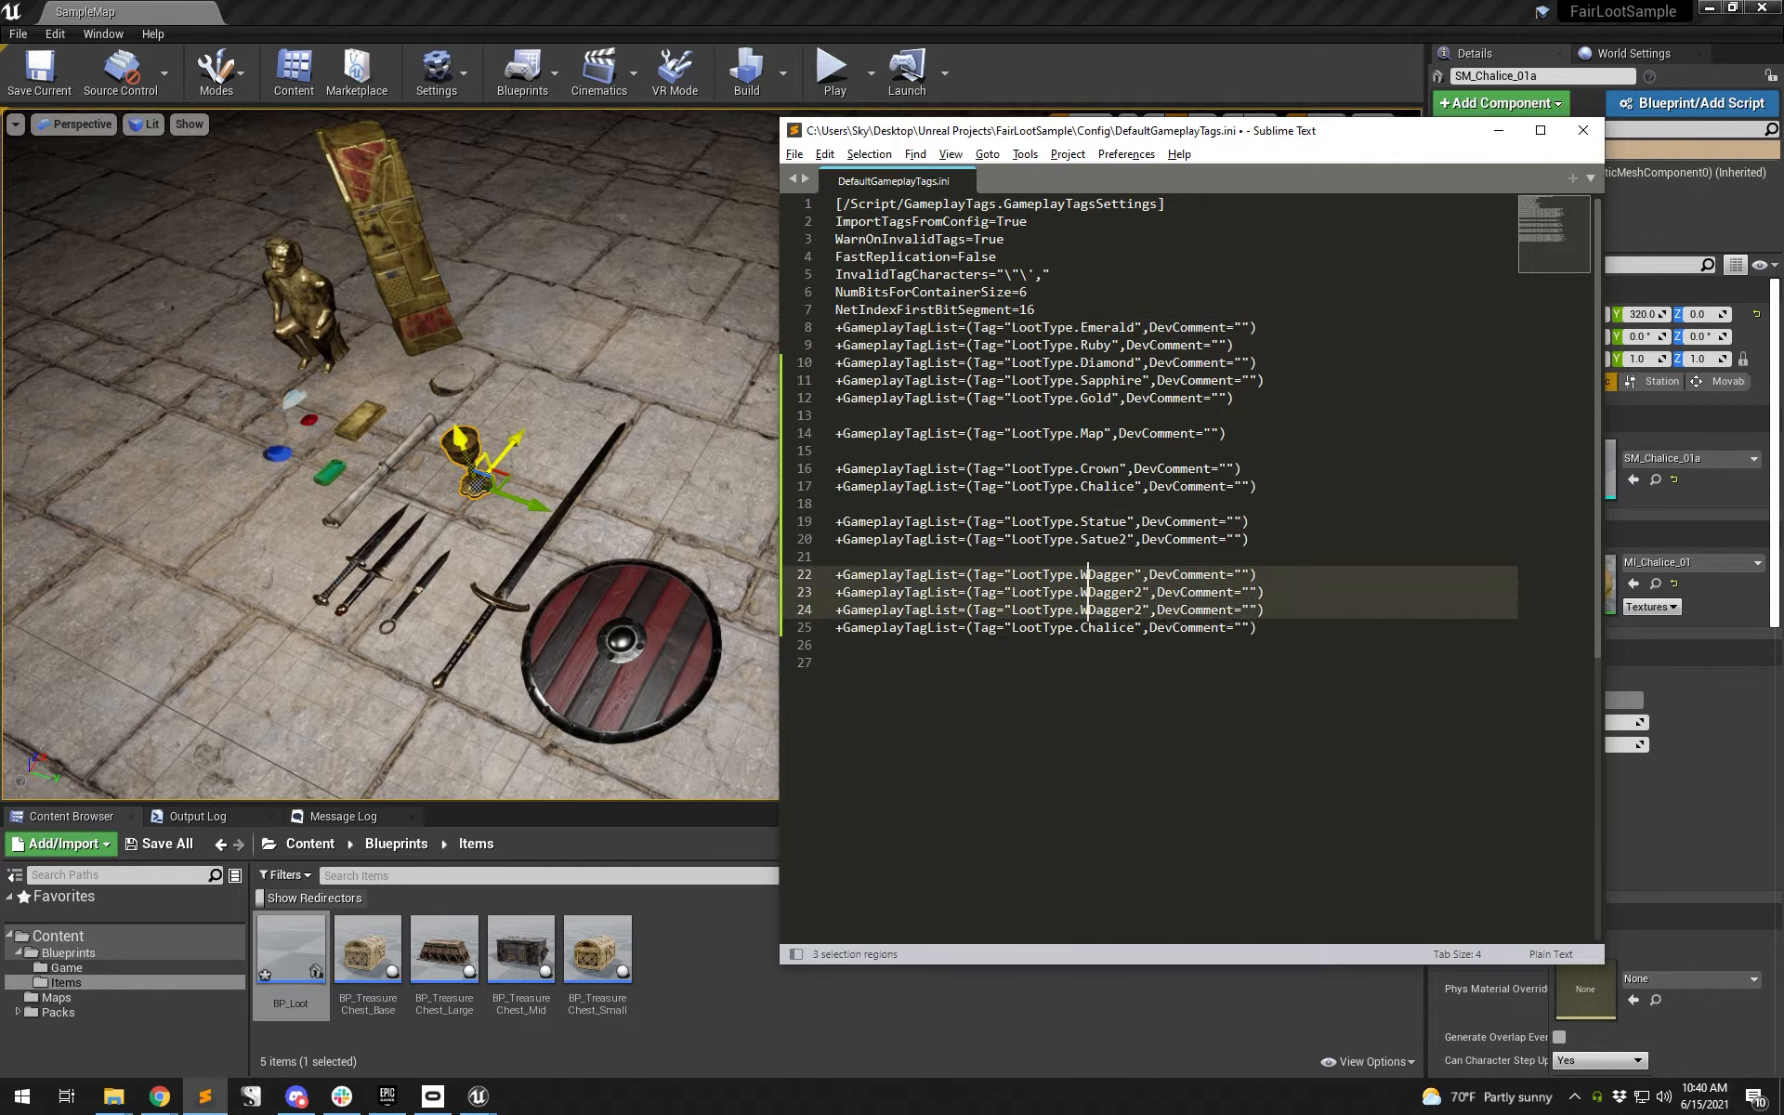
key("BackSpace")
- Rename the third dagger tag as LootType.ThrowingDagger
left_click(1140, 612)
key("BackSpace")
key("ctrl+Left")
type("Throwing")
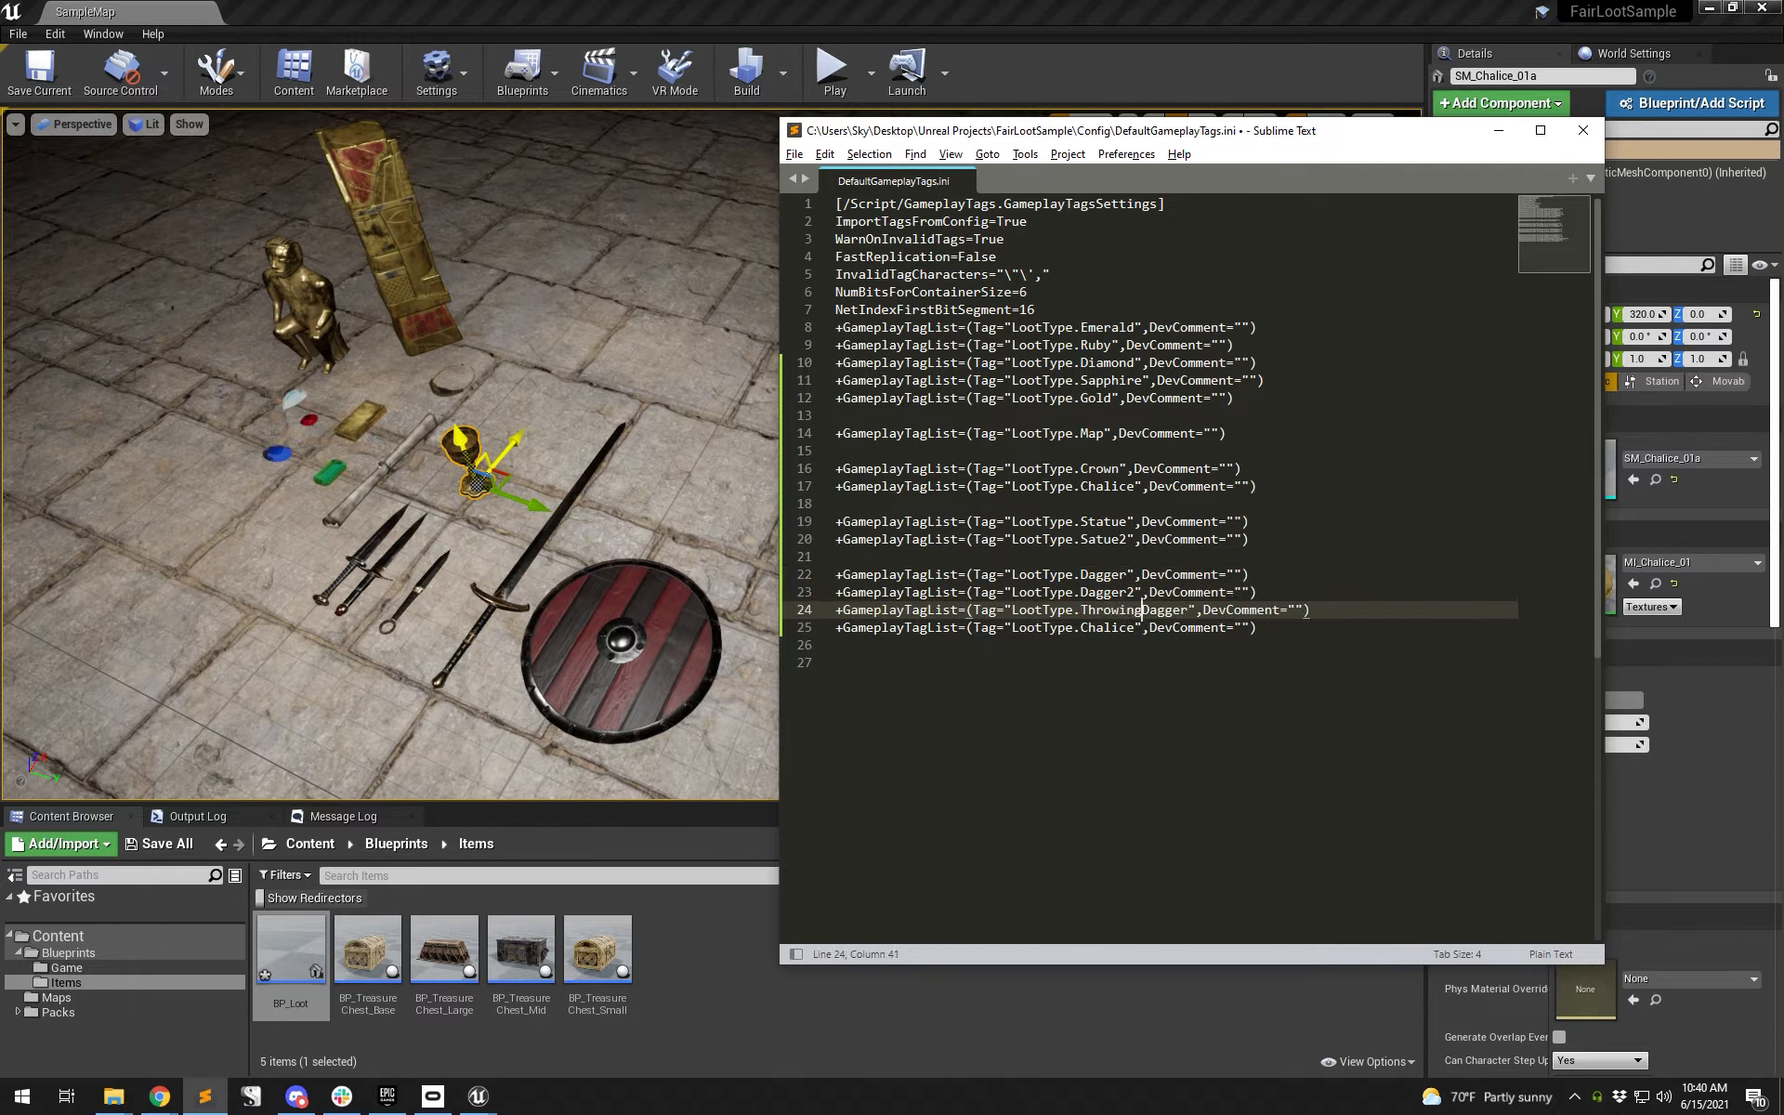
- Change the last Chalice tag to LootType.Sword, then duplicate its line and rename the copy as LootType.Shield
double_click(1120, 629)
type("Sword")
key("ctrl+c")
key("ctrl+v")
key("ctrl+d")
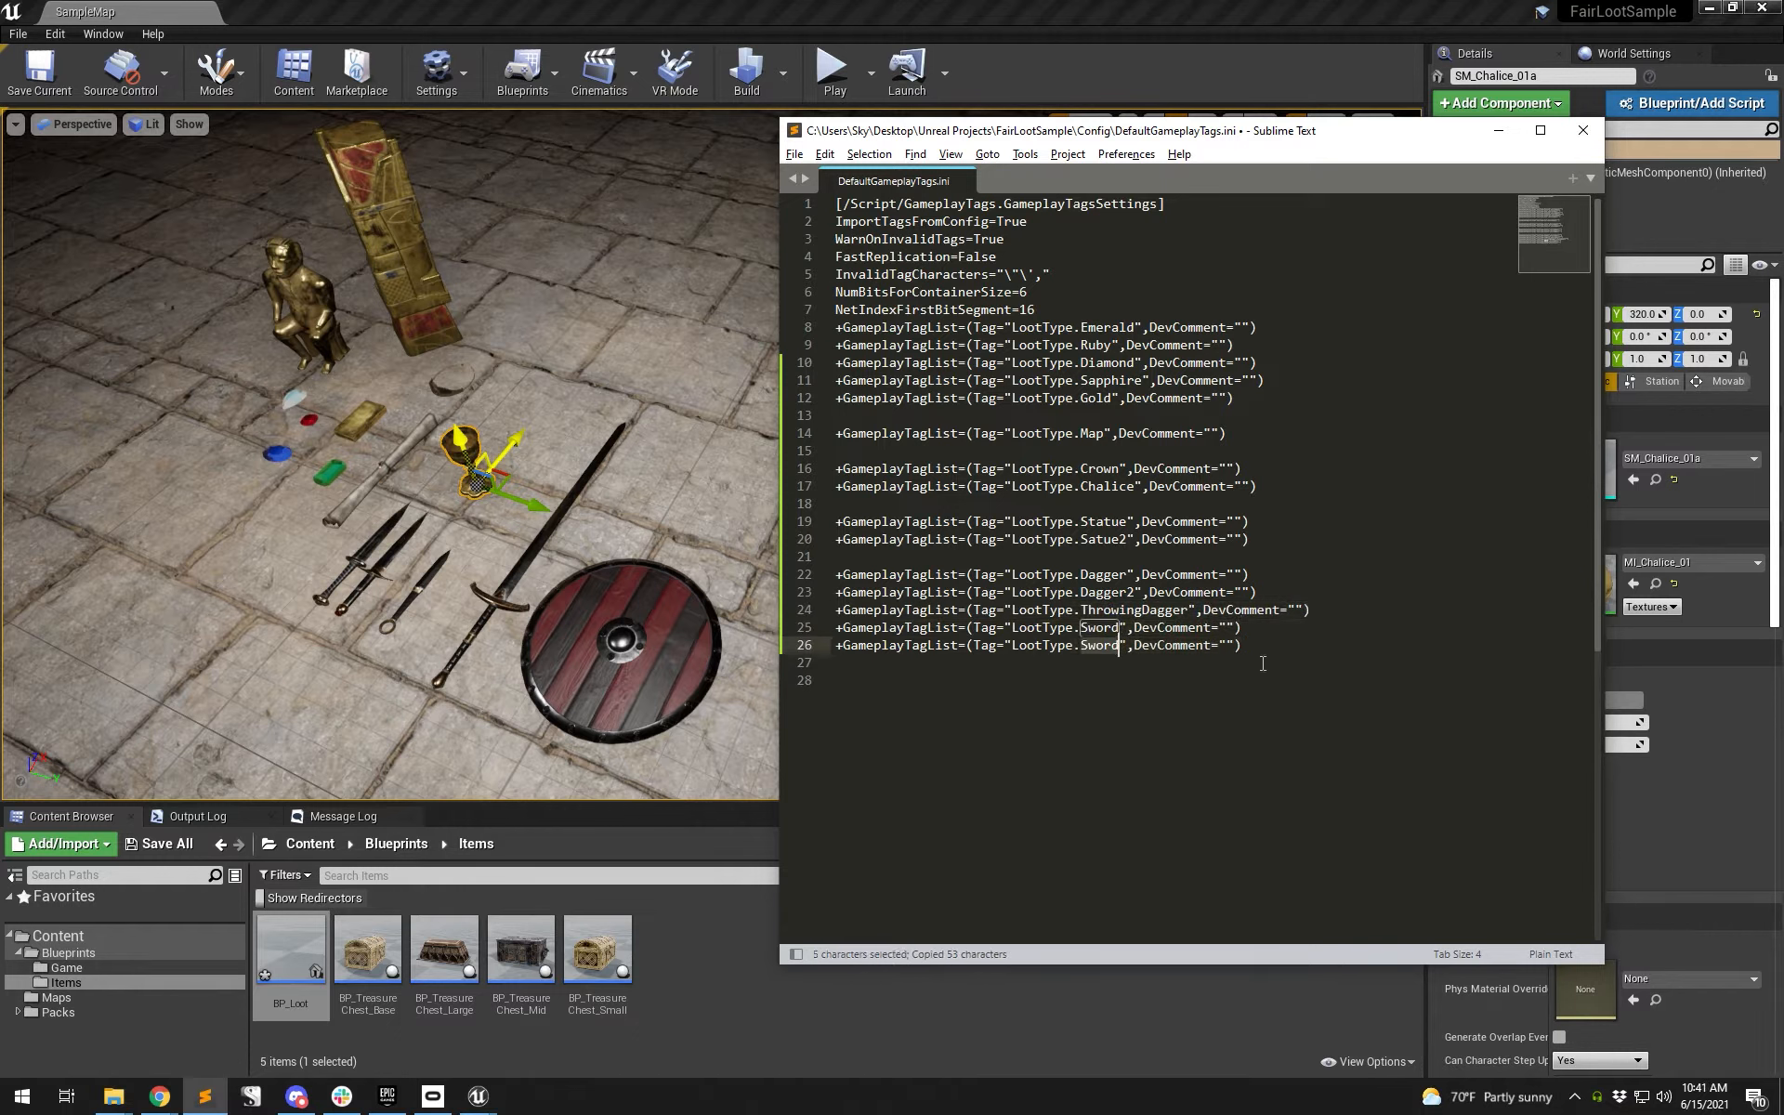
type("Shield")
- Append the number 1 to the plain Dagger and Statue tags to get Dagger1 and Statue1
key("Up")
key("Up")
key("Up")
key("Up")
type("1")
key("Up")
key("Up")
key("Up")
key("Left")
type("1")
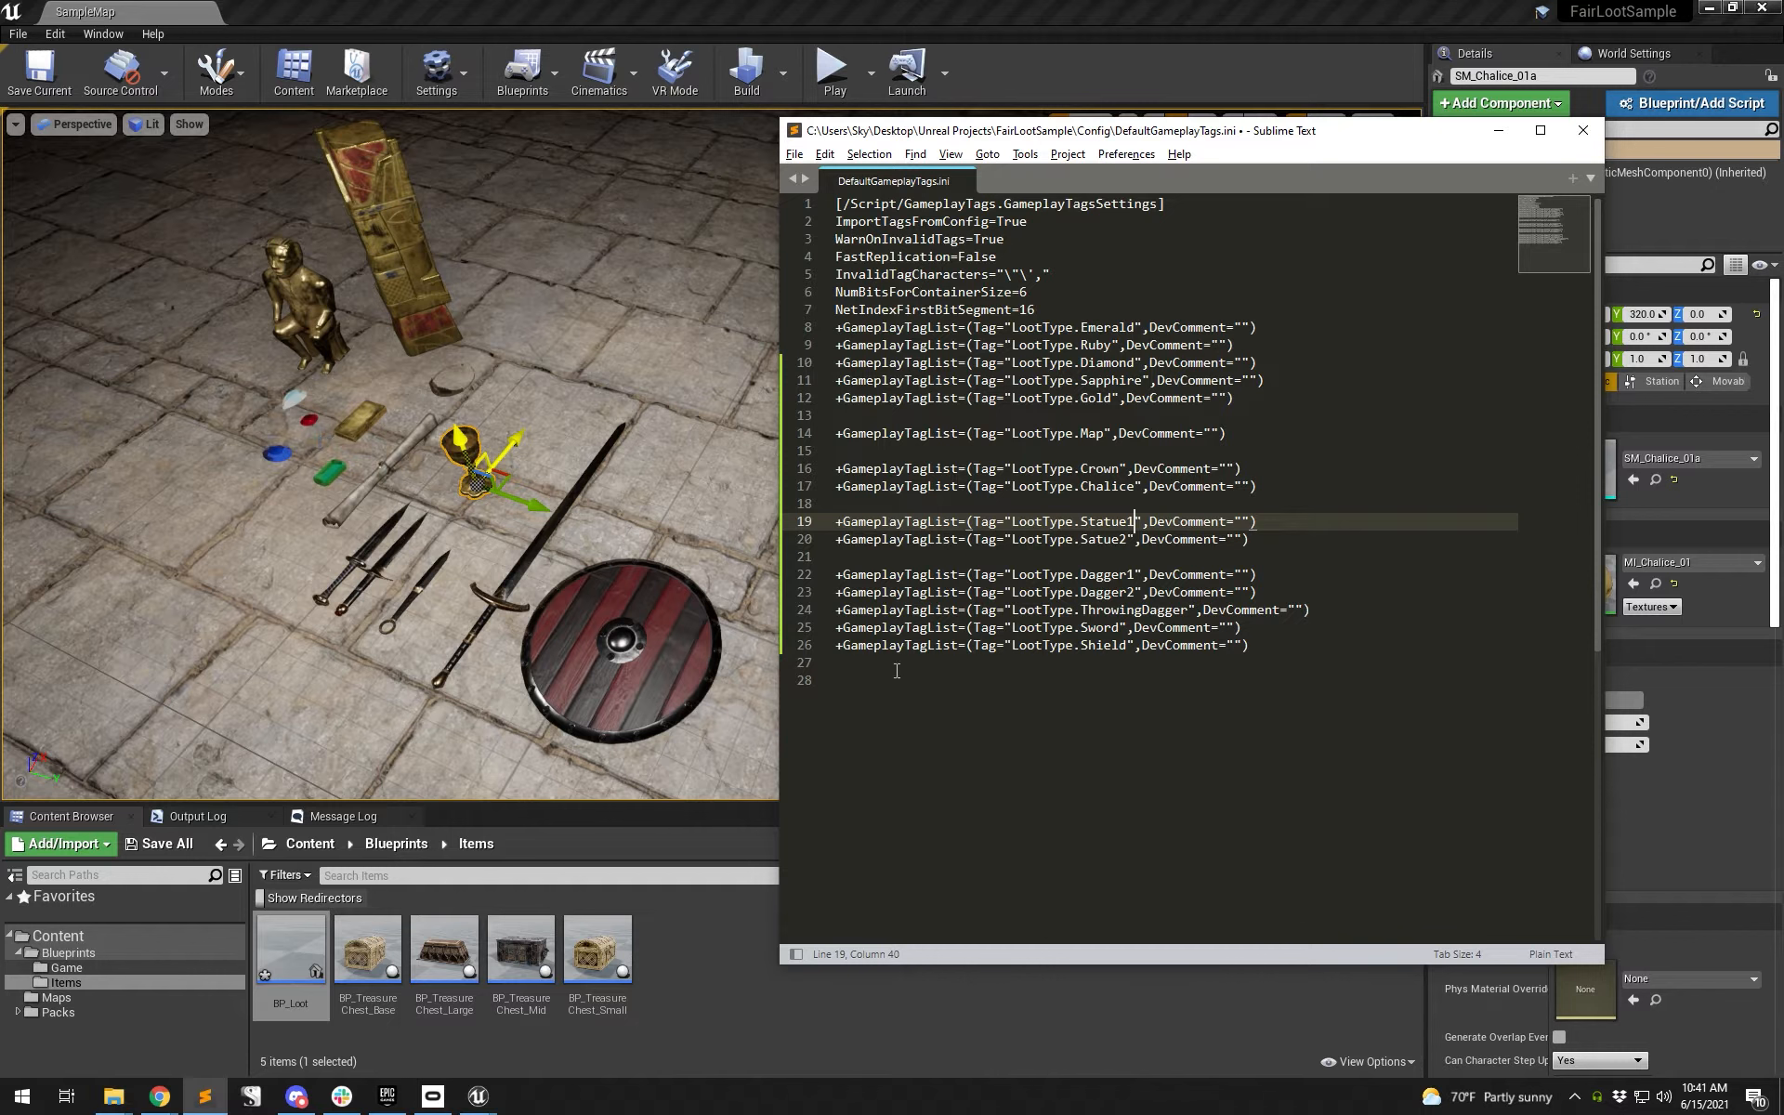
- Remove the blank lines between the tag groups, then save and close DefaultGameplayTags.ini
key("Down")
key("End")
key("Delete")
key("Up")
key("Up")
key("BackSpace")
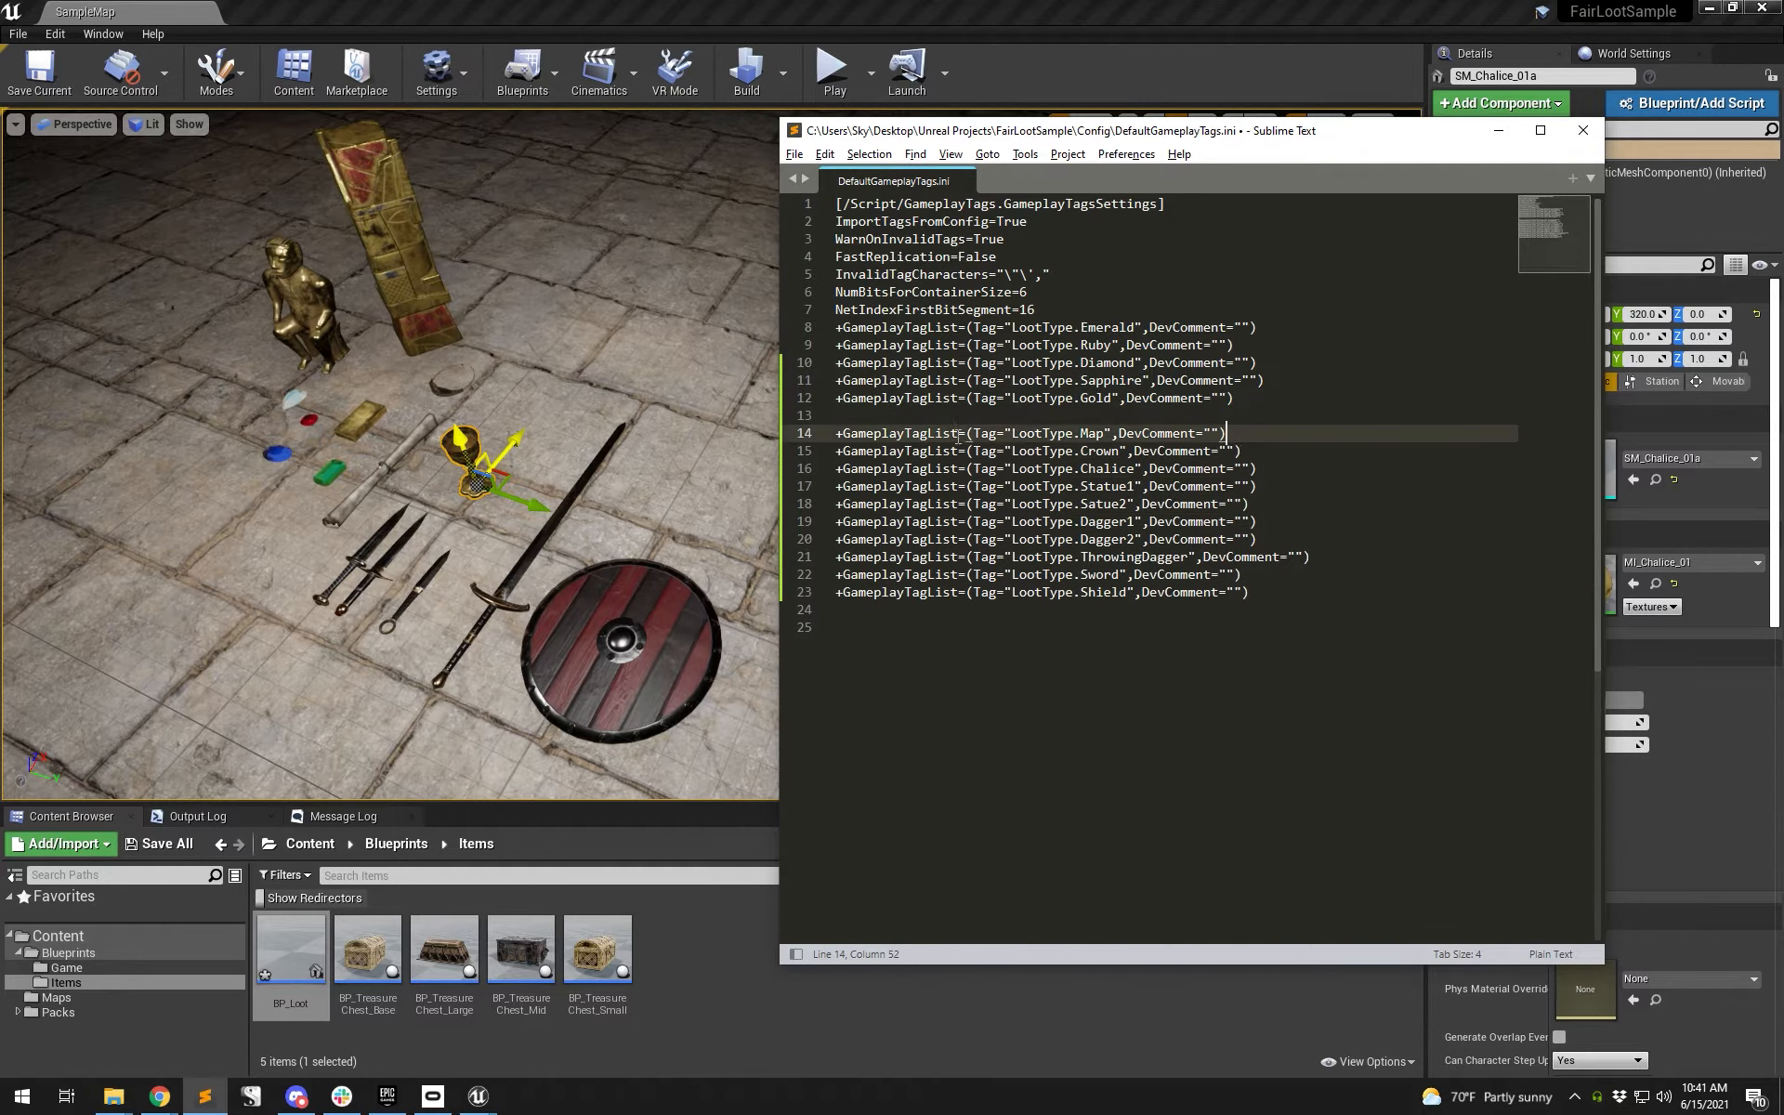
key("Up")
key("BackSpace")
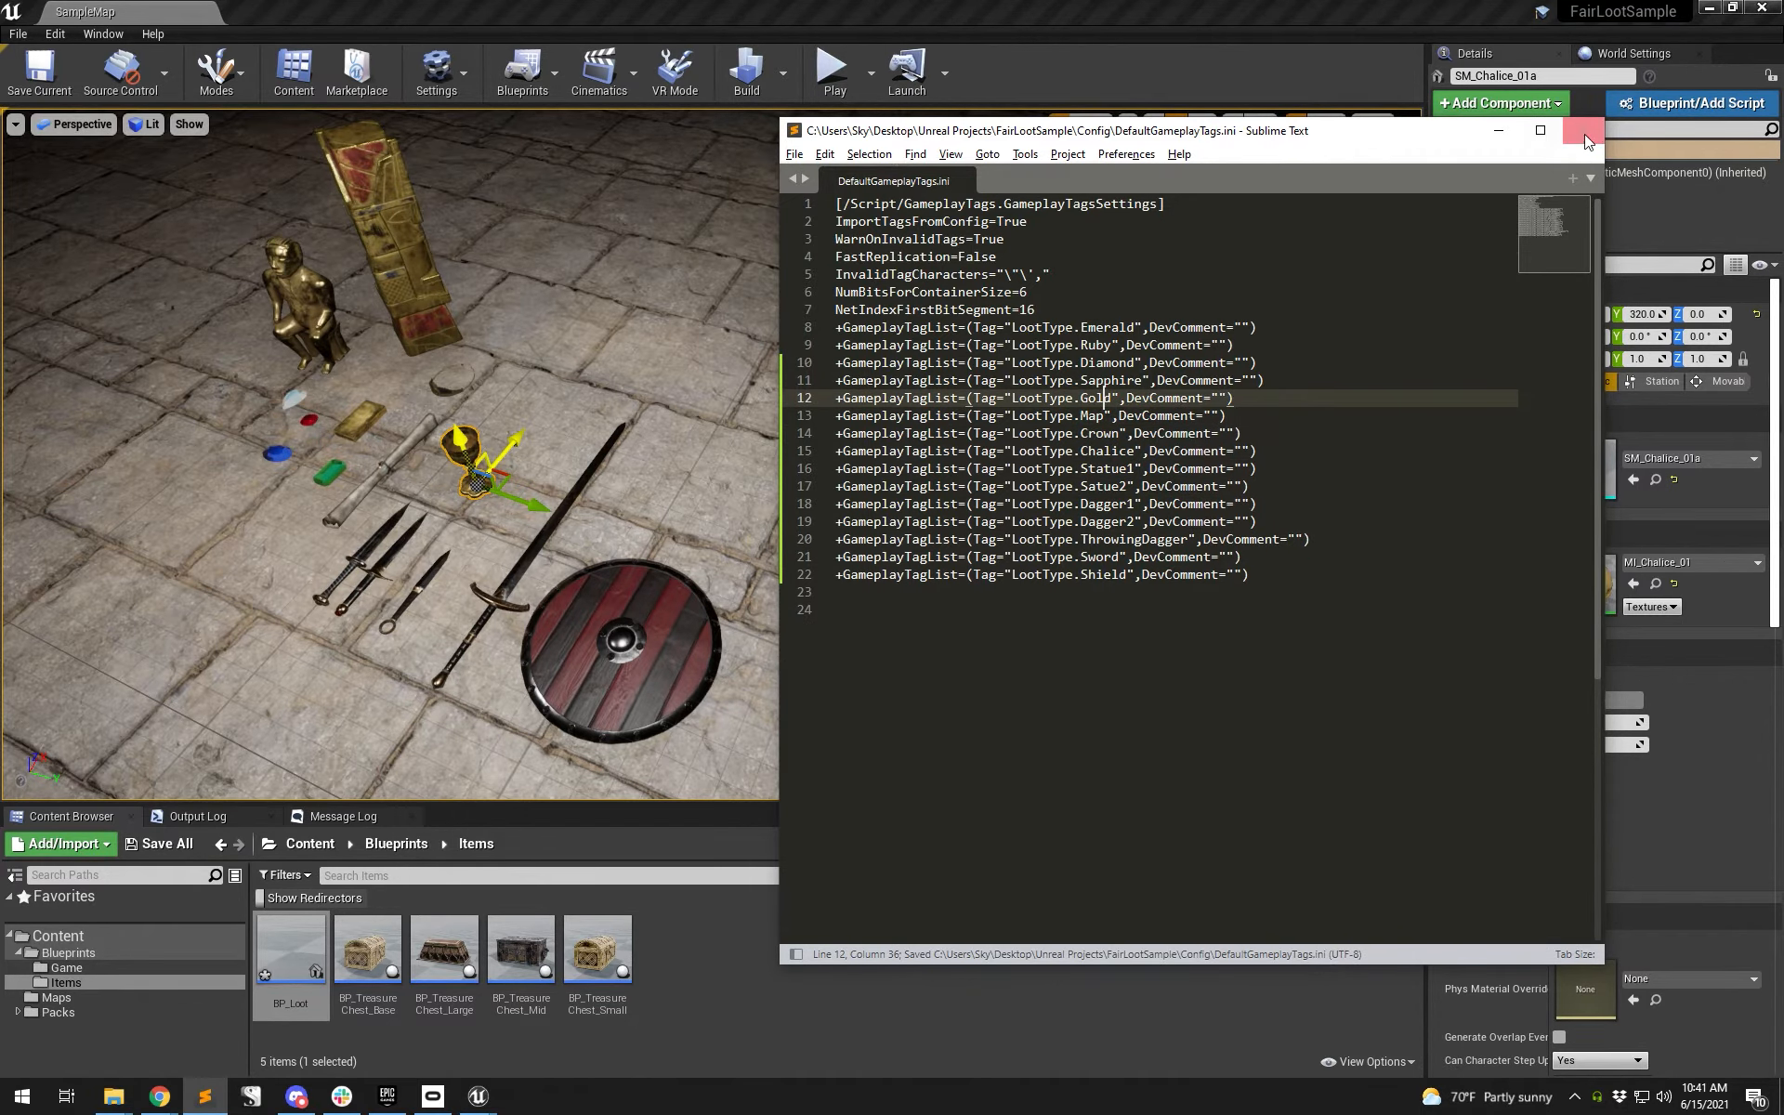
left_click(1584, 139)
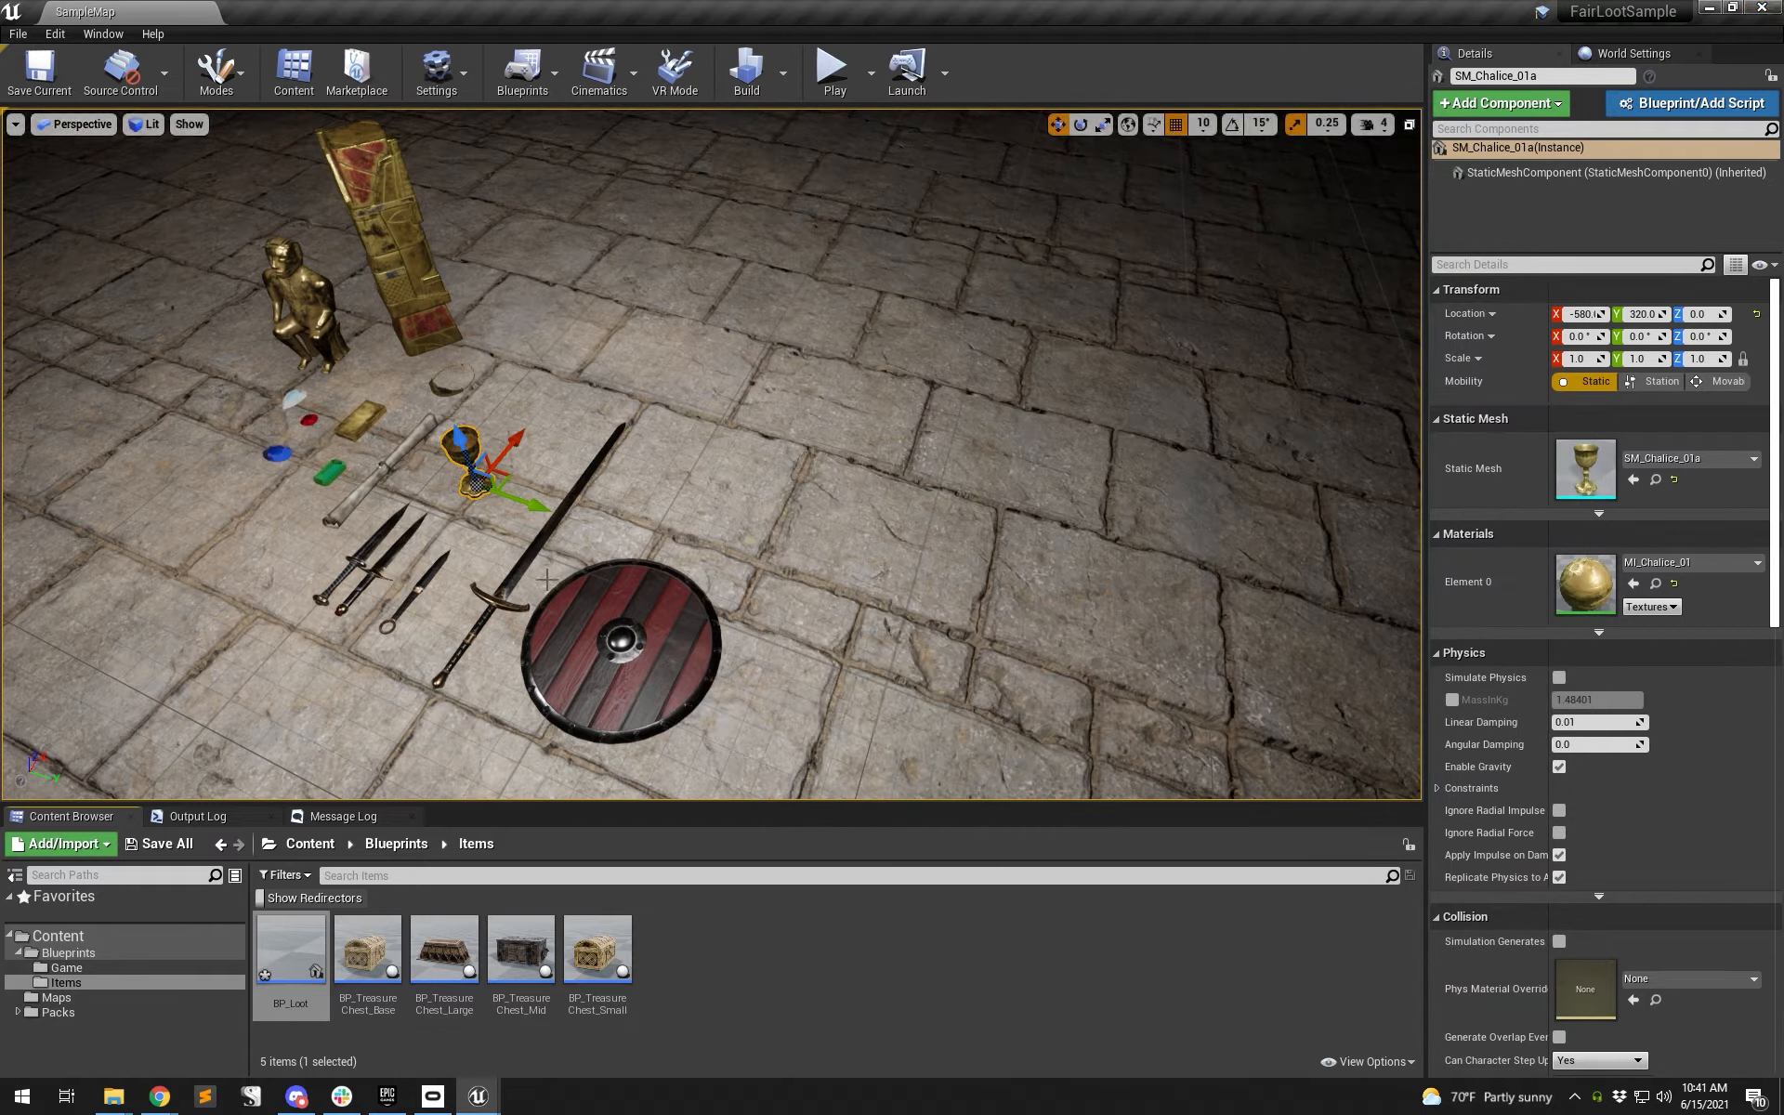
- Restart the editor and open the BP_Loot blueprint in a maximized window
left_click(1760, 8)
left_click(1068, 722)
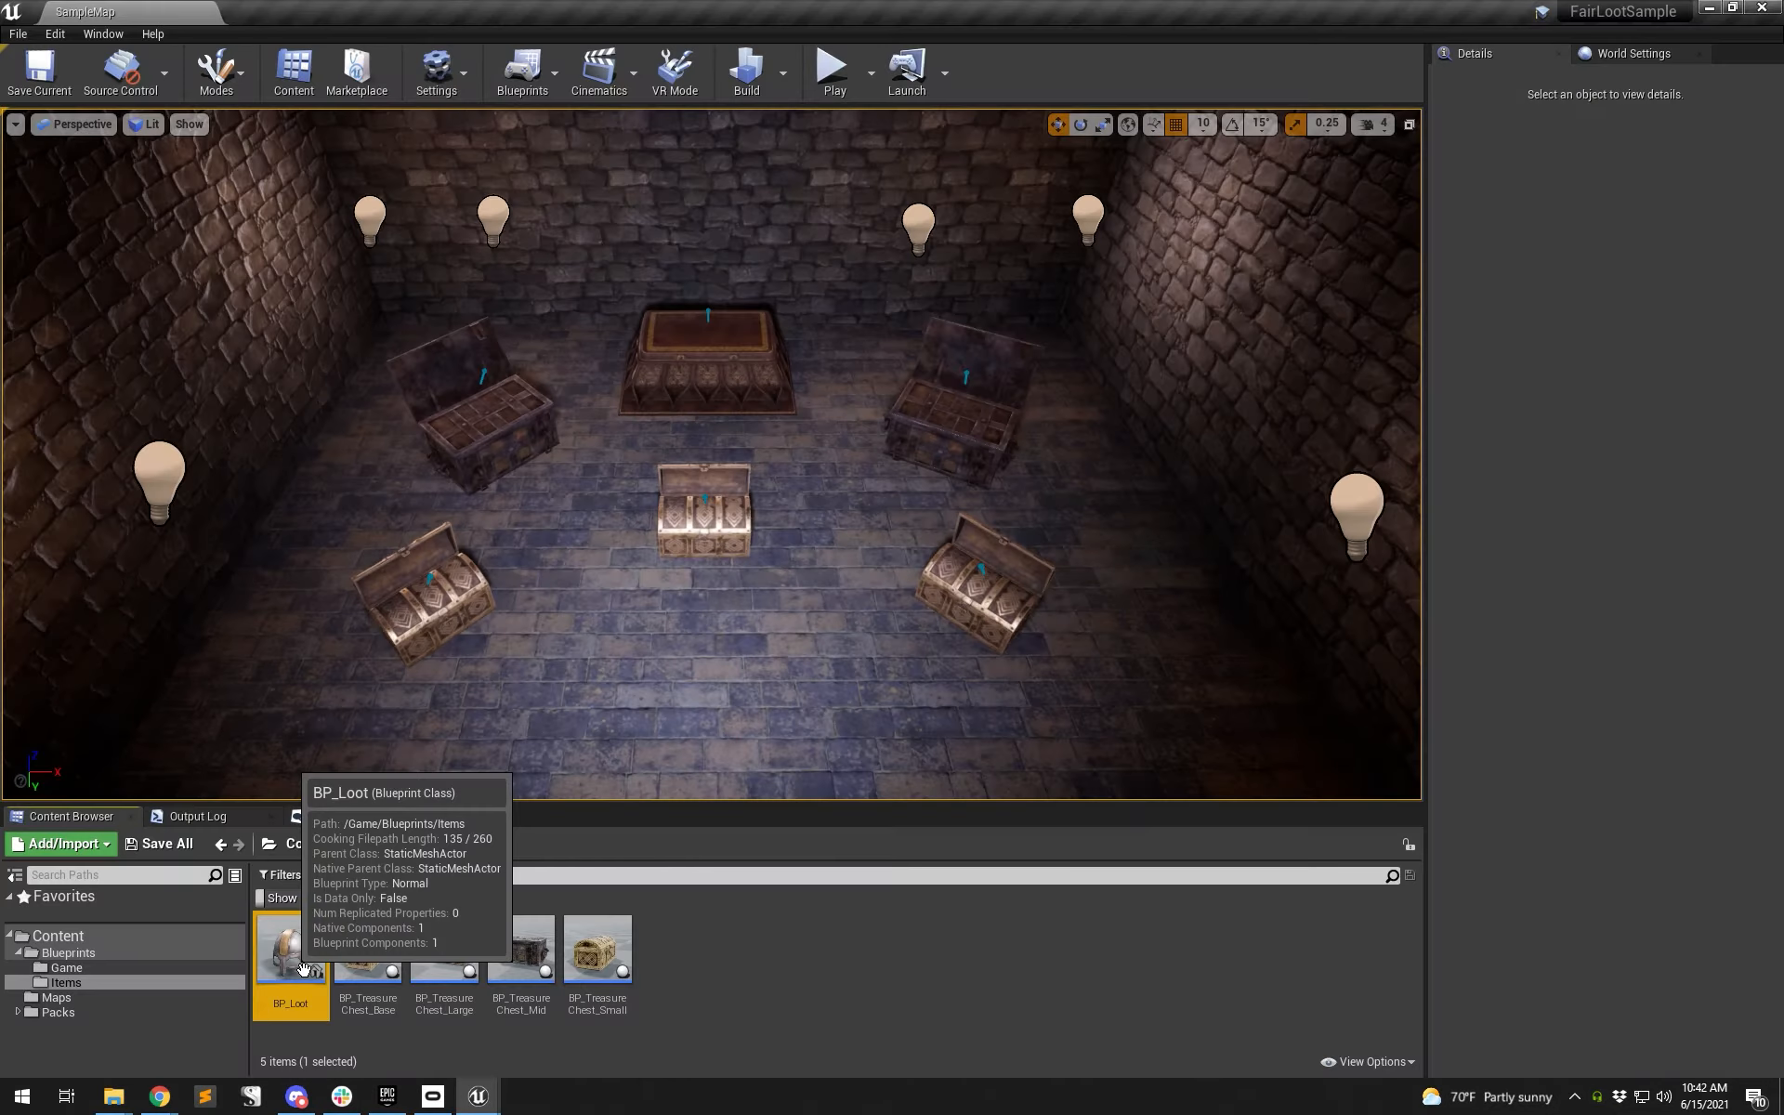
double_click(291, 952)
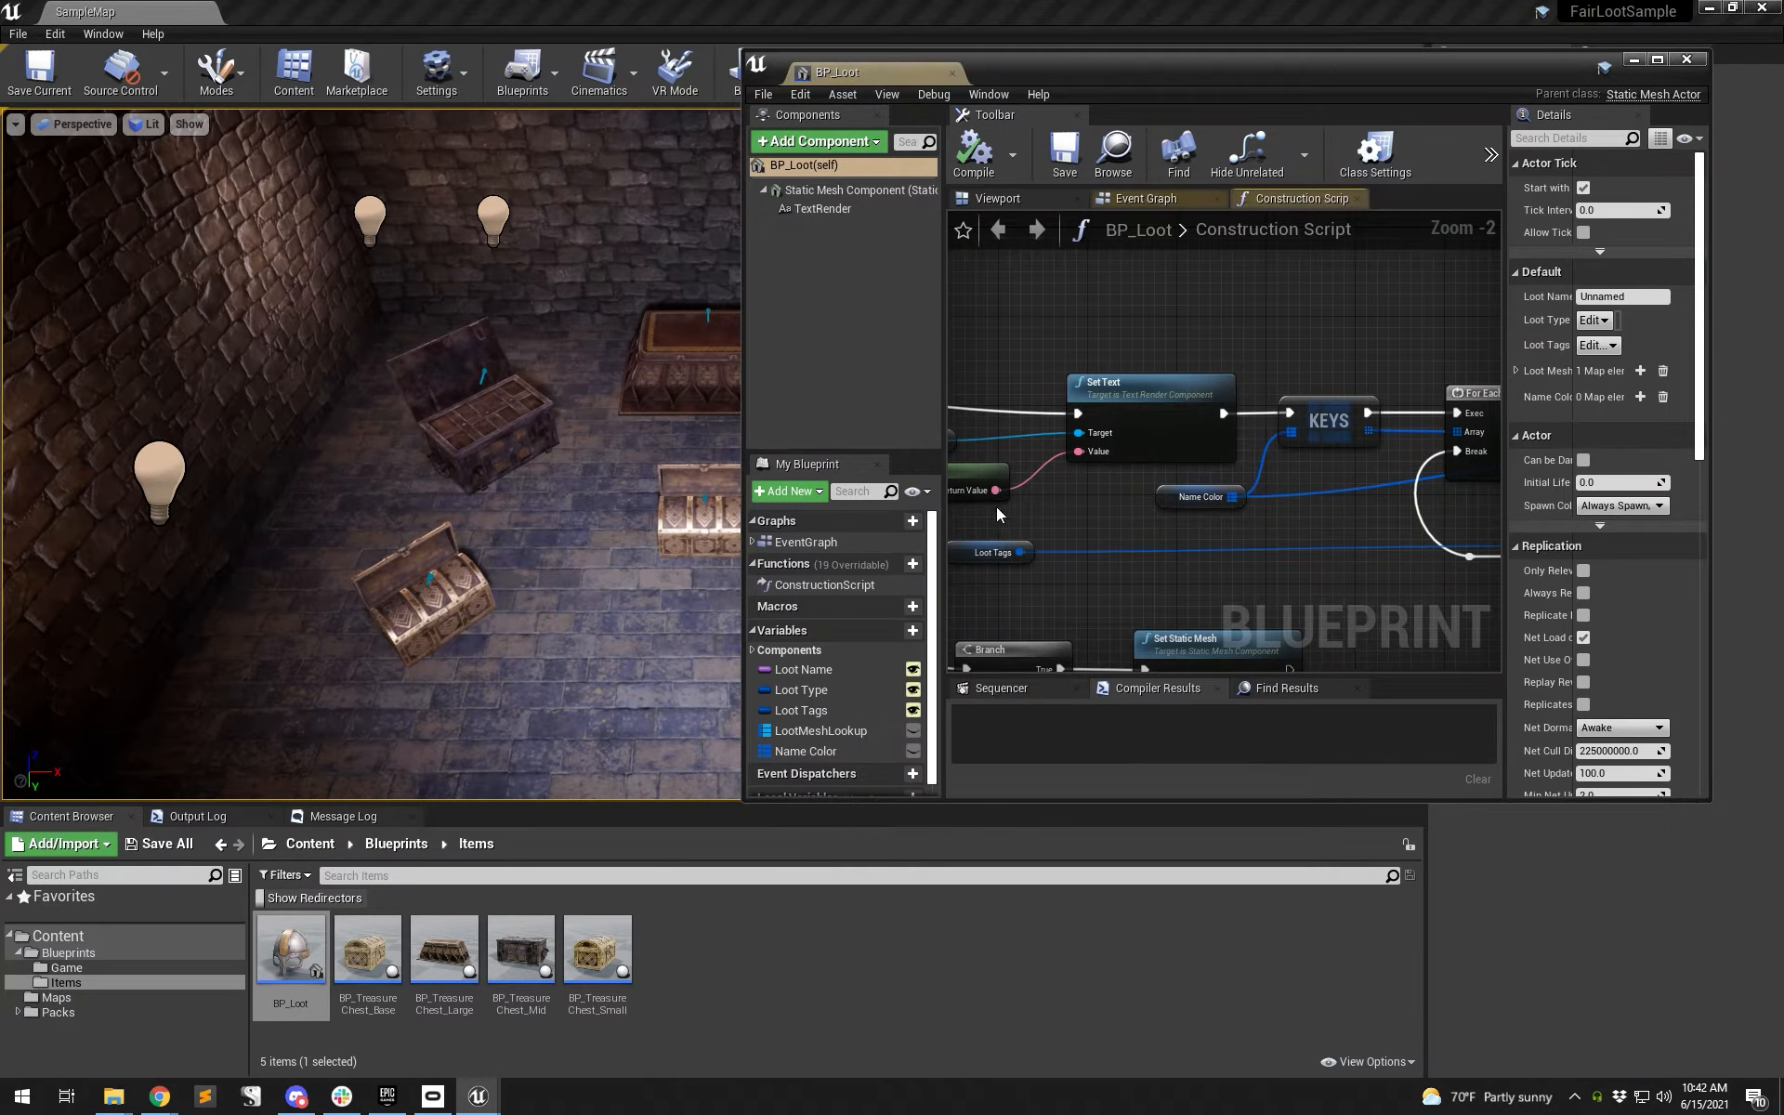
left_click_drag(1037, 57, 838, 86)
double_click(838, 86)
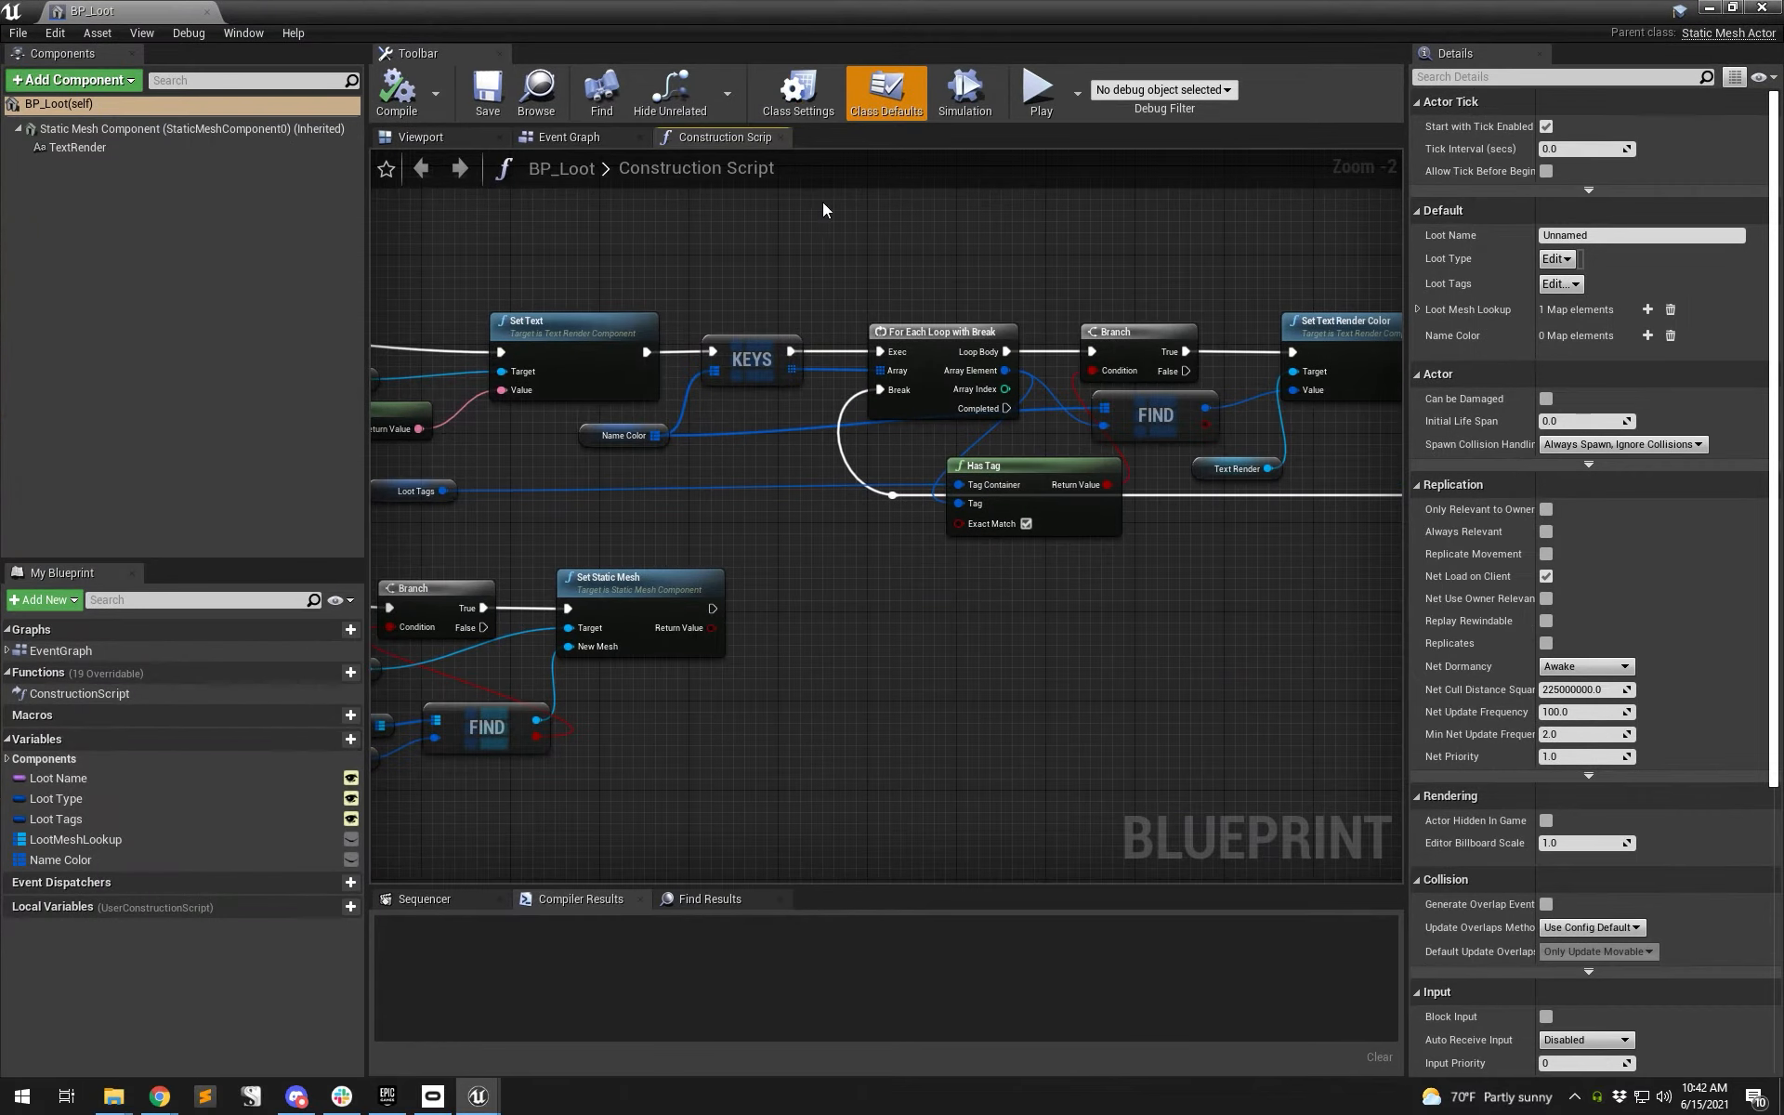
- List the gameplay tags available for the first LootMeshLookup key, and float the blueprint window over the level
left_click(100, 817)
left_click(82, 859)
left_click(77, 839)
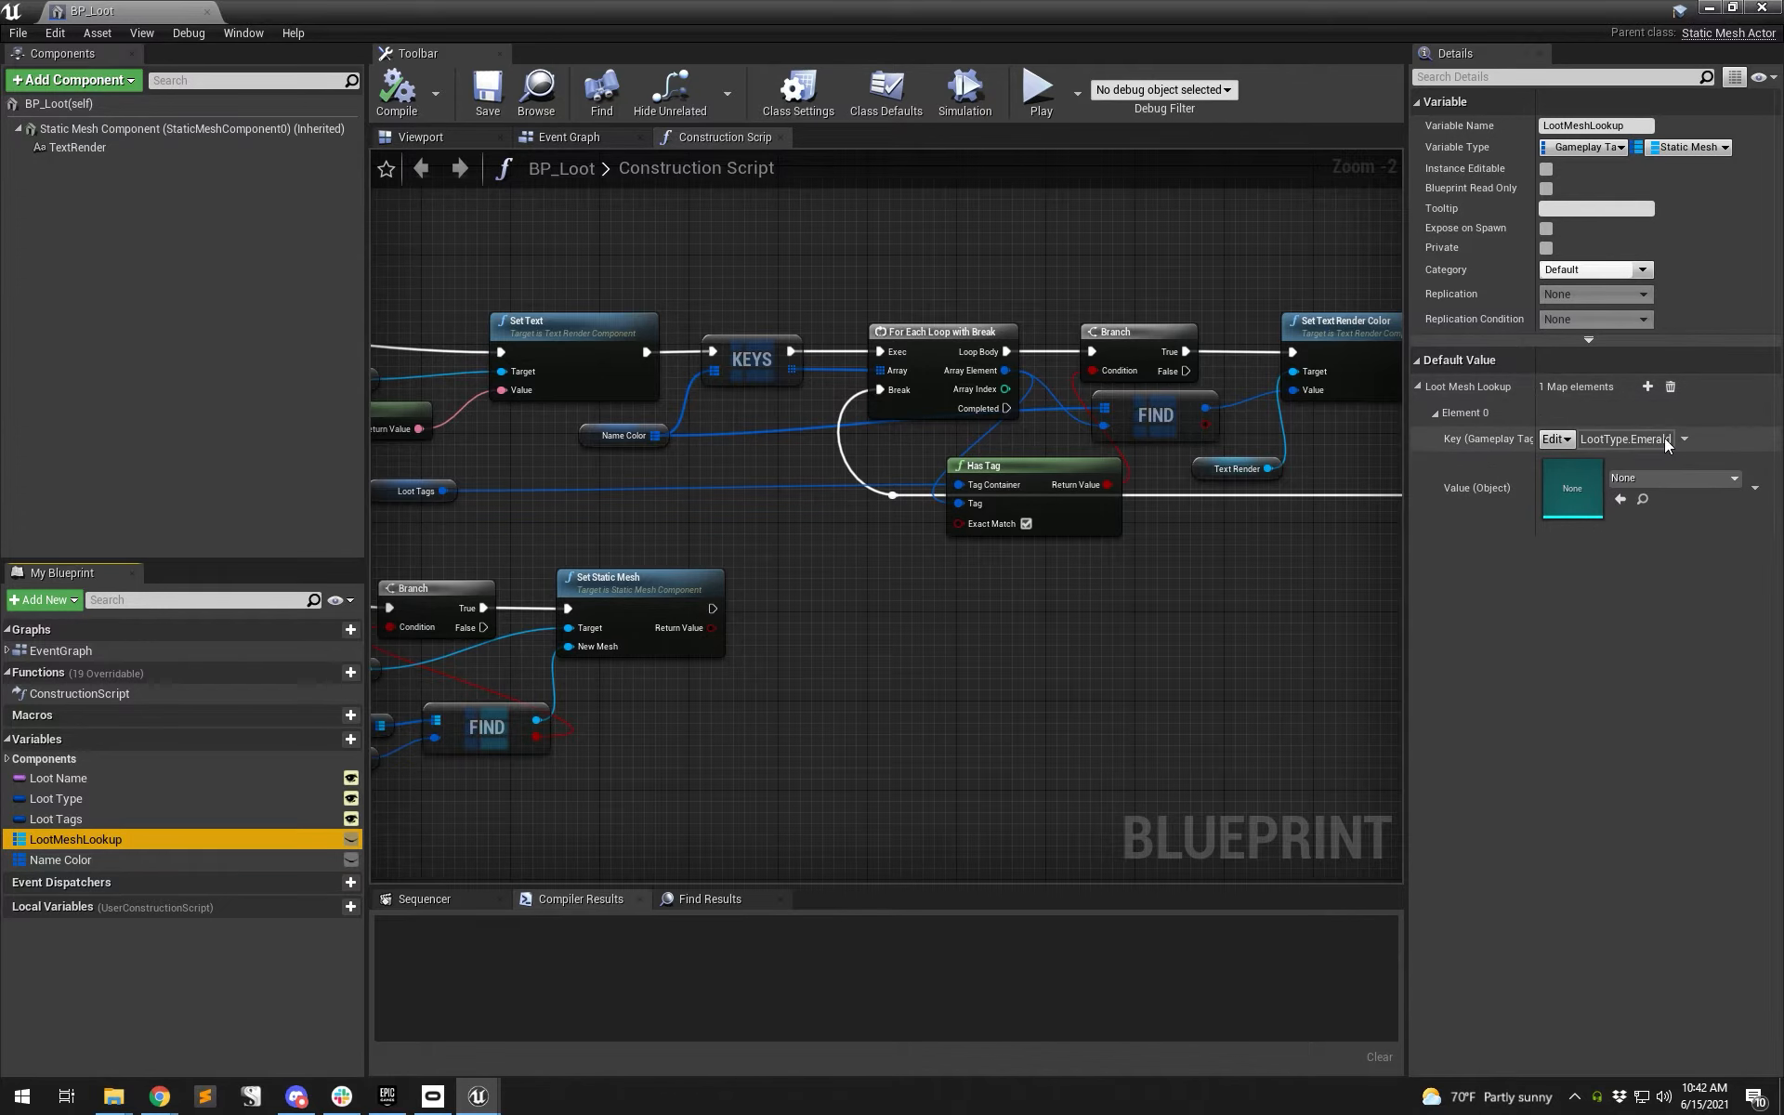
left_click(1557, 441)
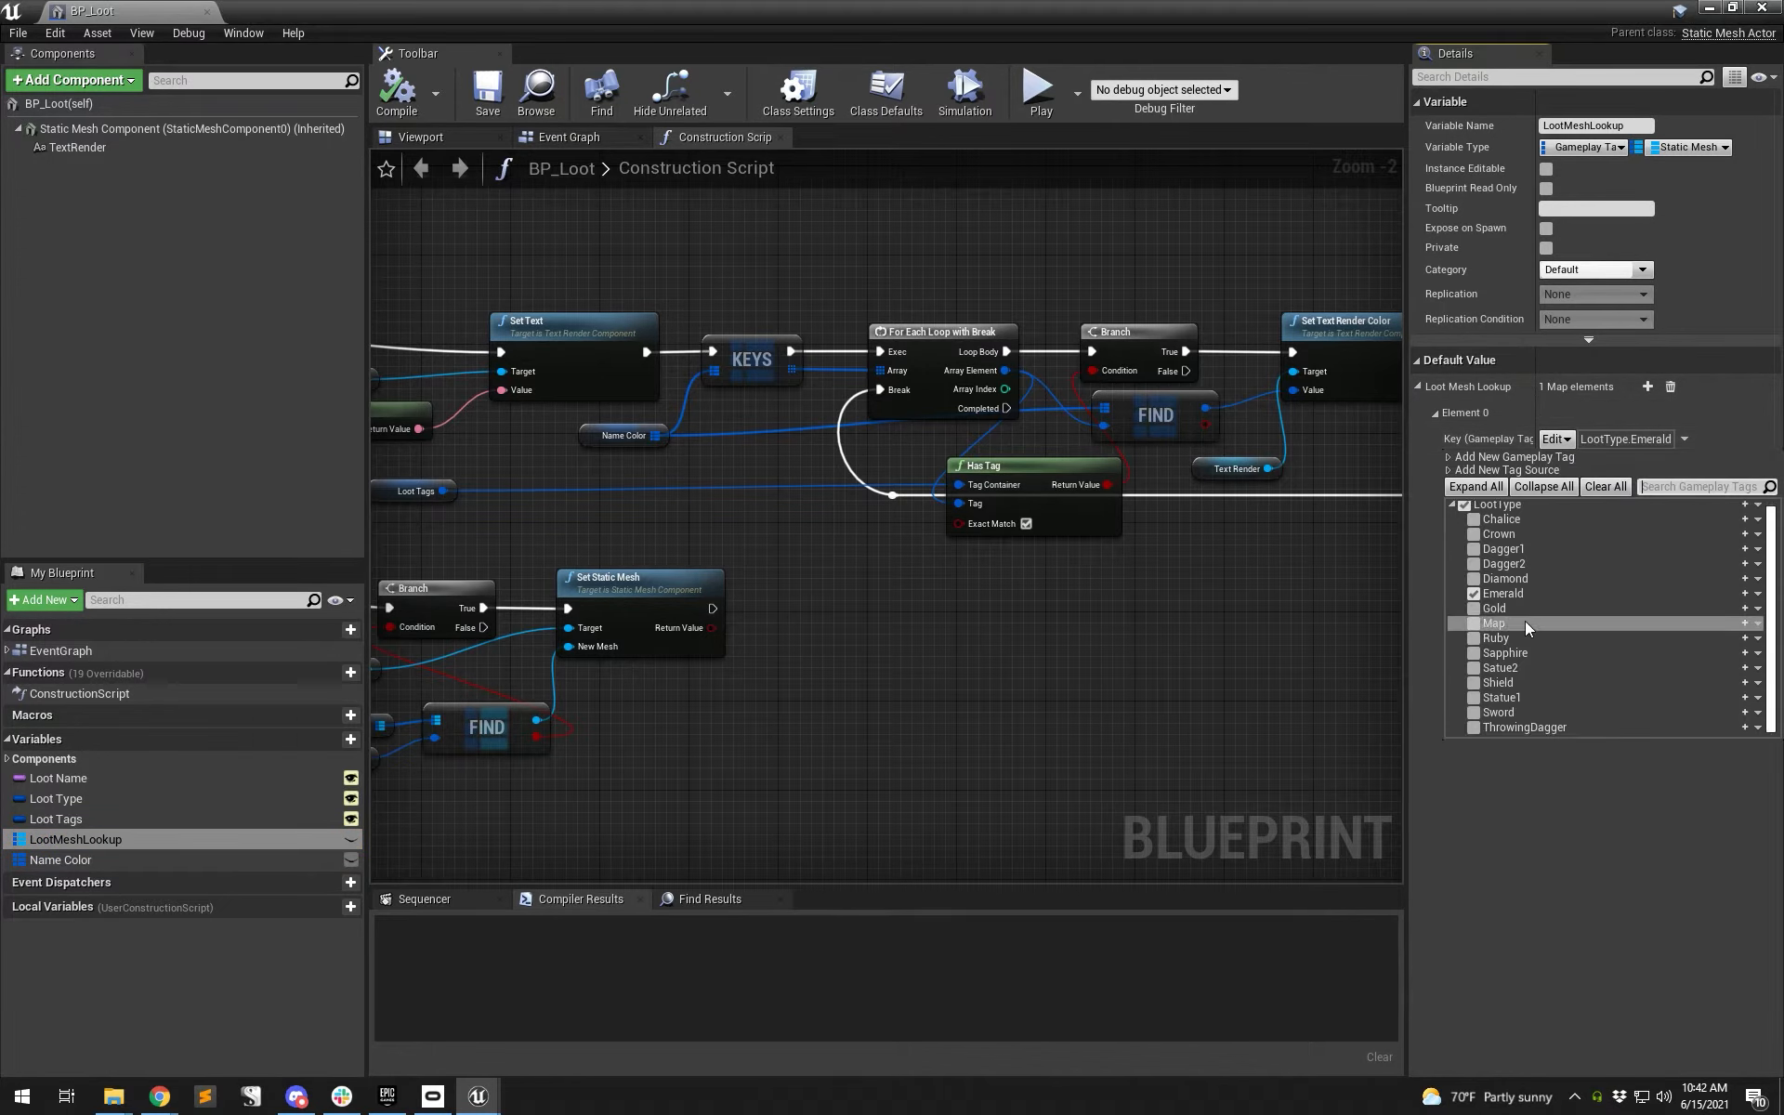
left_click_drag(1069, 12, 1079, 164)
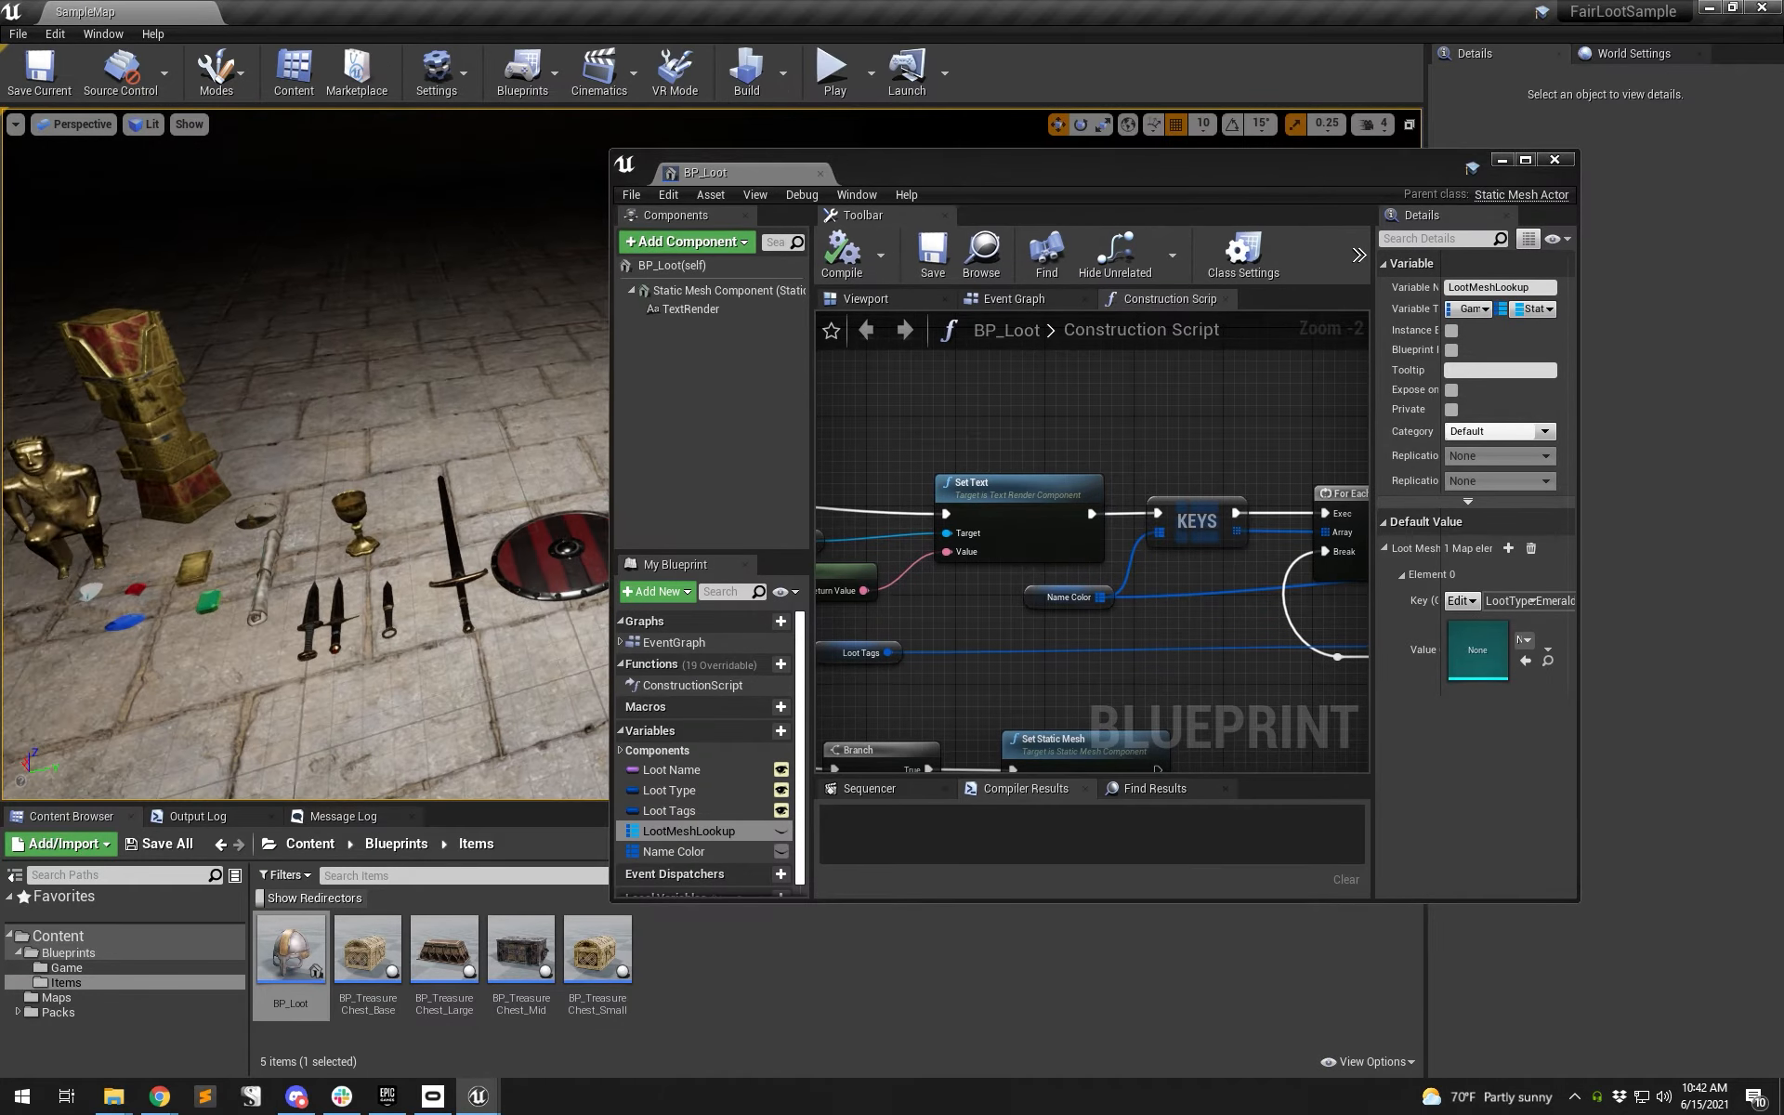
- Assign the shield's mesh SM_Shield as the value of the first LootMeshLookup element
left_click(604, 552)
left_click(1656, 479)
left_click(1524, 661)
- Add a second map element and set the first one to key LootType.Chalice with mesh SM_Chalice_01a
left_click(1507, 548)
left_click(1462, 726)
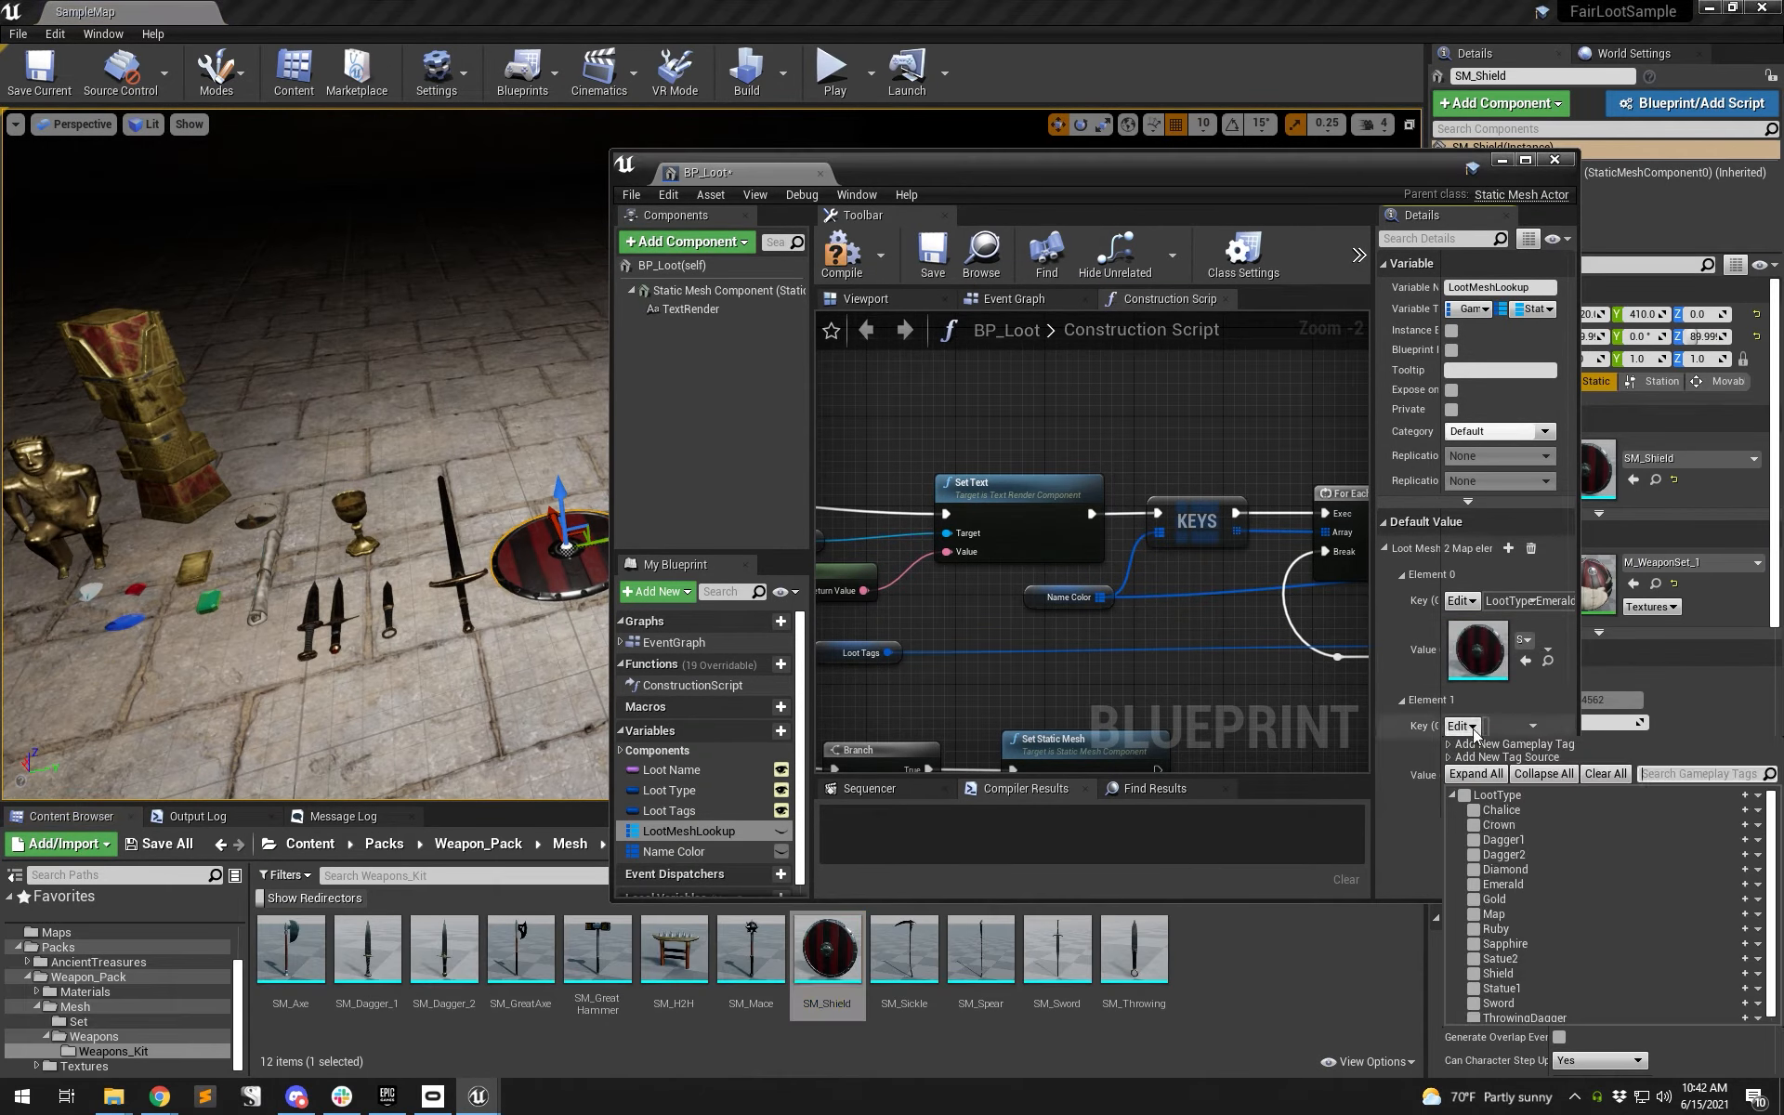
left_click_drag(1373, 580, 1022, 641)
left_click(1233, 601)
left_click(1254, 686)
left_click(1177, 638)
left_click(356, 513)
left_click(1655, 479)
left_click(1297, 661)
- Set the second map element to key LootType.Crown with the crown mesh SM_Crown_01a
left_click(1233, 726)
left_click(1254, 829)
left_click(1481, 658)
left_click(257, 522)
left_click(1656, 479)
left_click(1297, 786)
- Add a third map element with key LootType.Dagger1 and mesh SM_Dagger_1
left_click(1324, 548)
scroll(1293, 711, "down", 3)
left_click(1233, 798)
left_click(1259, 606)
left_click(1162, 749)
scroll(1301, 771, "down", 3)
left_click(1333, 834)
left_click(311, 620)
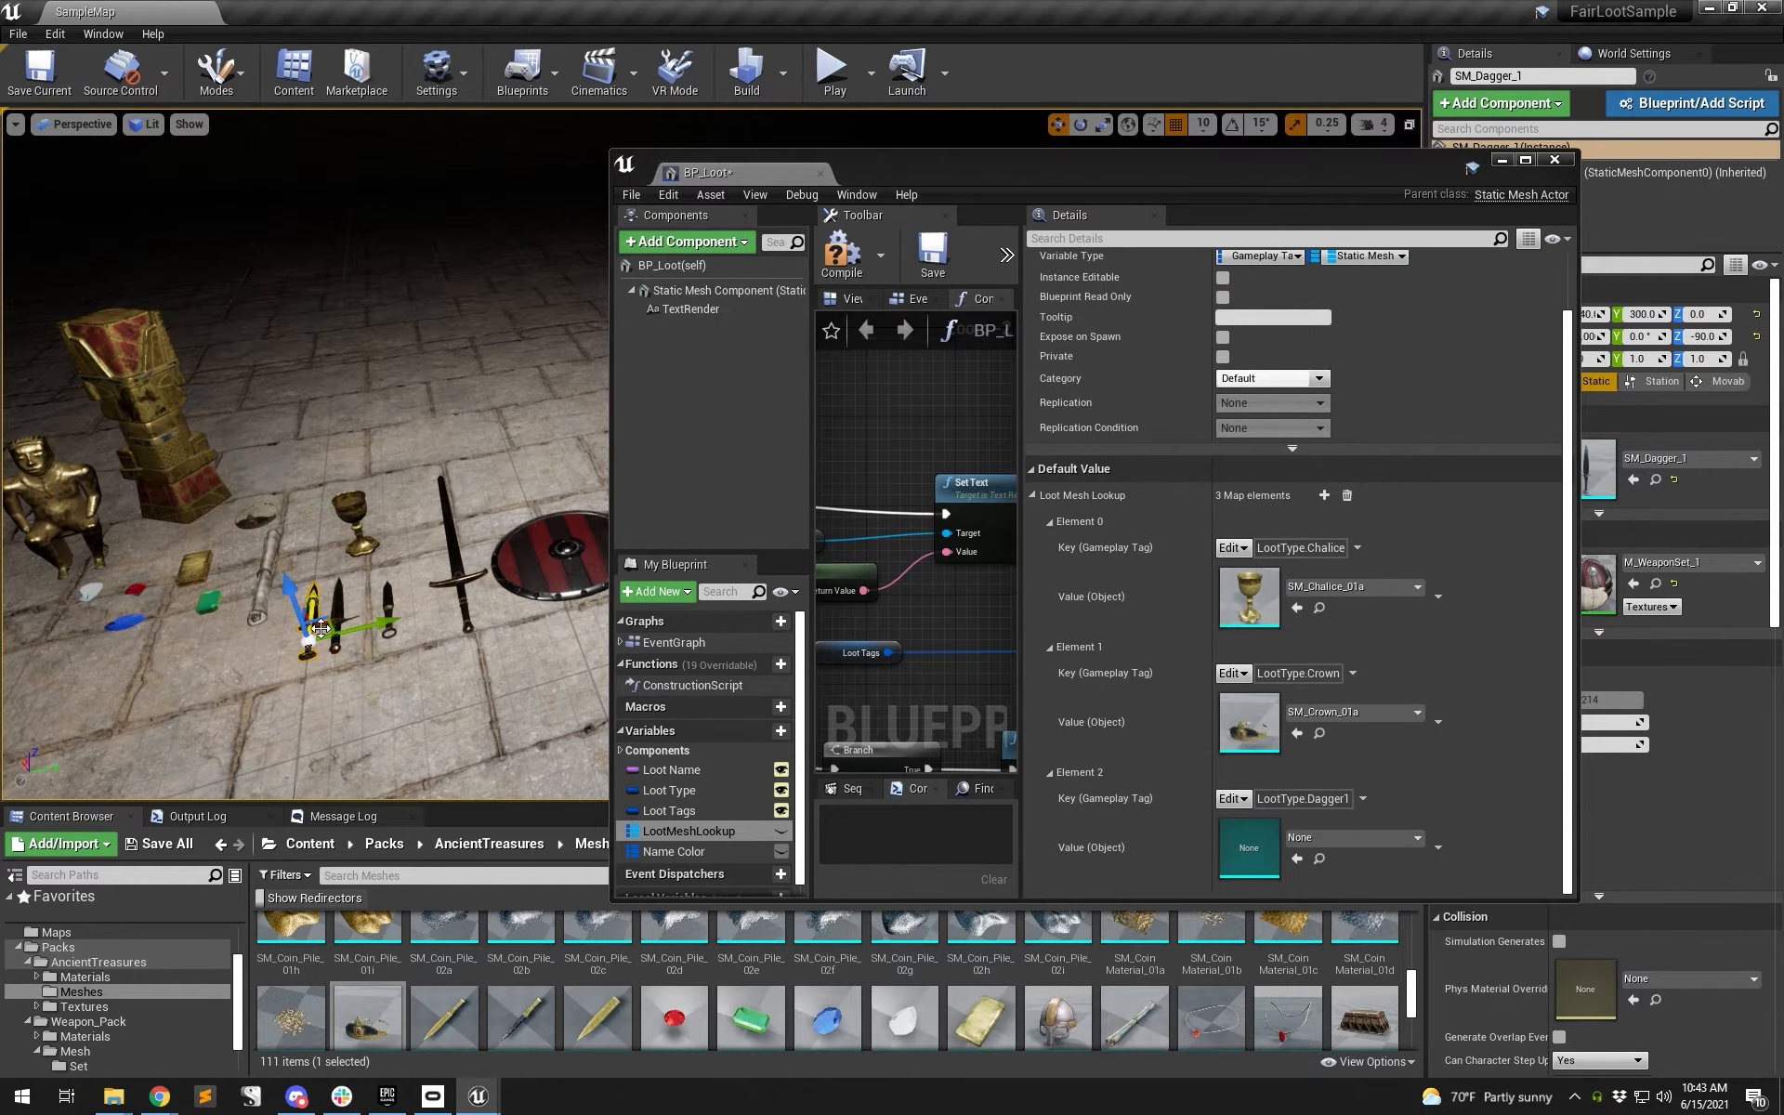
left_click(1656, 480)
left_click(1297, 859)
- Add a fourth map element with key LootType.Dagger2, using the same SM_Dagger_1 mesh
left_click(1050, 522)
left_click(1050, 602)
left_click(1324, 548)
left_click(1050, 629)
left_click(1232, 681)
left_click(1254, 816)
left_click(1297, 741)
- Add a fifth map element with key LootType.Diamond and the white gem mesh SM_Gems_01d
left_click(1324, 549)
left_click(1051, 575)
left_click(1051, 602)
left_click(1051, 629)
left_click(1051, 656)
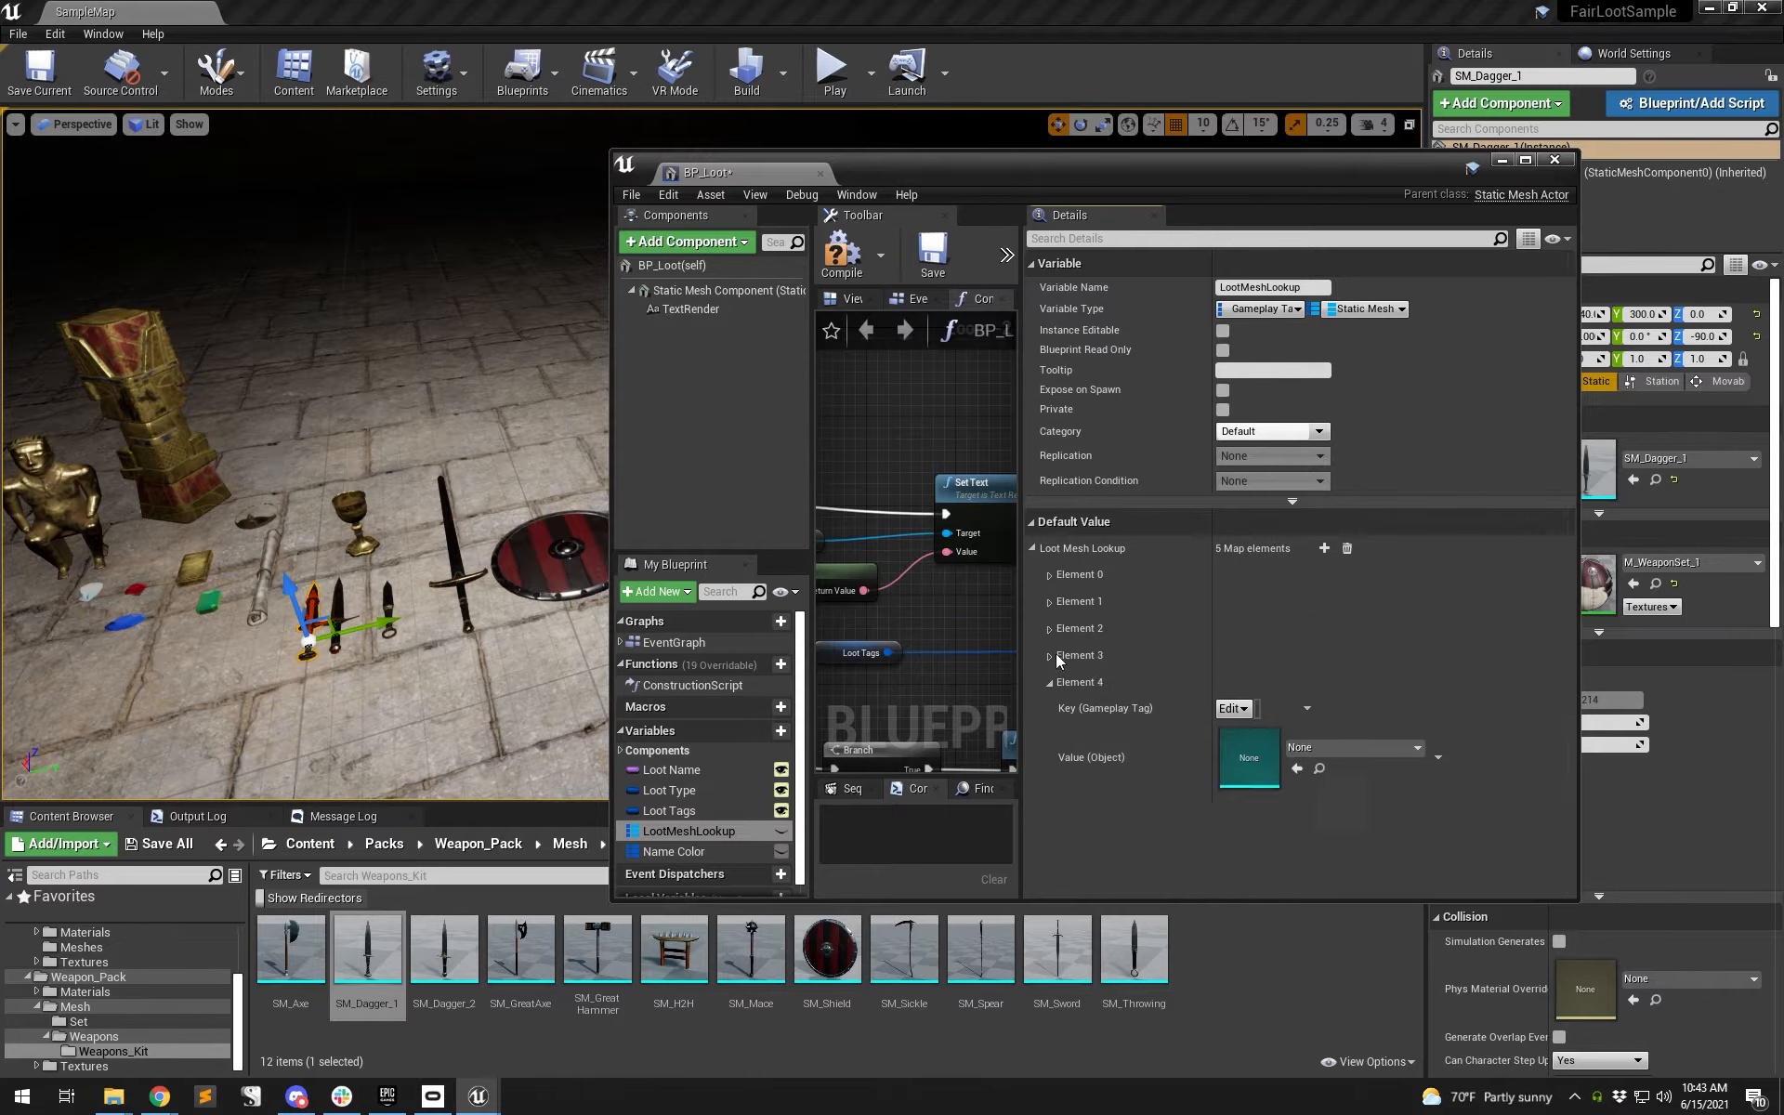
left_click(1233, 709)
scroll(1254, 883, "down", 1)
left_click(1251, 849)
left_click(90, 592)
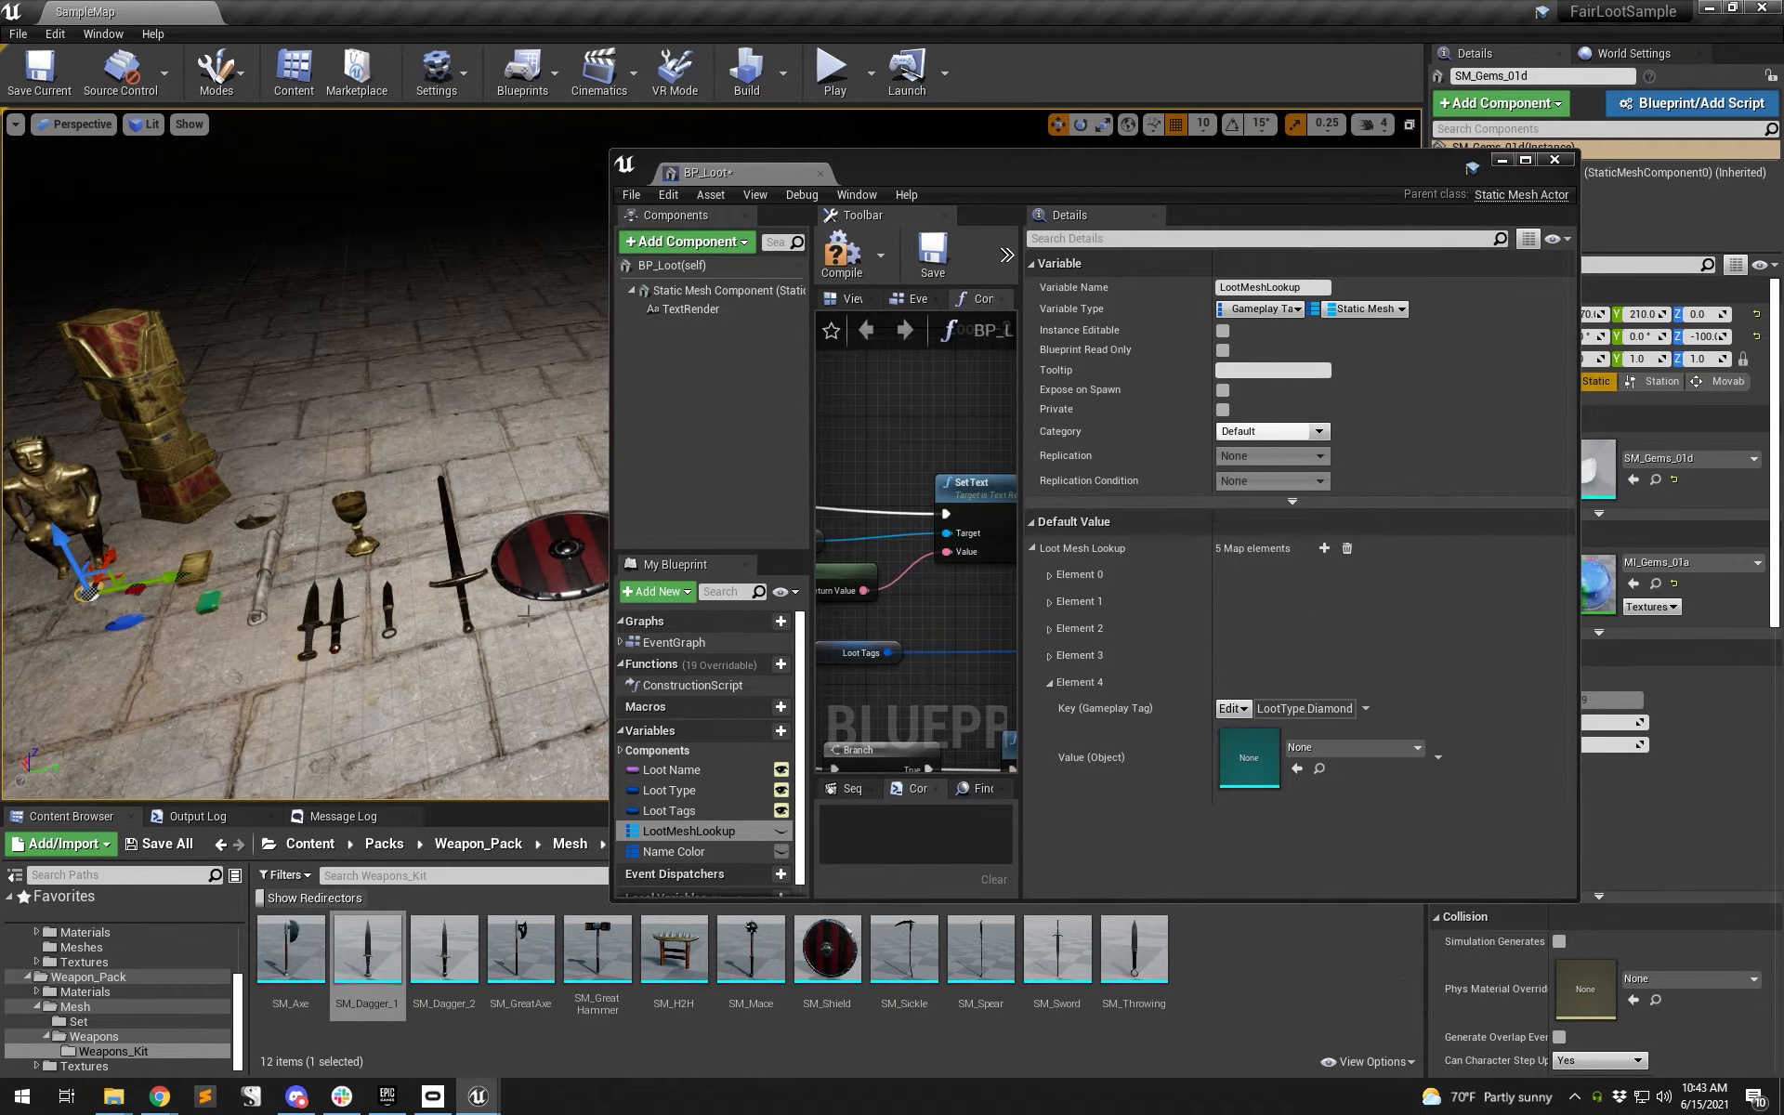
left_click(1656, 479)
left_click(1297, 768)
- Add a sixth map element with key LootType.Emerald and the green gem mesh SM_Gems_01b
left_click(1324, 548)
left_click(1051, 575)
left_click(1051, 575)
scroll(1115, 650, "down", 5)
left_click(1233, 799)
left_click(1247, 645)
left_click(1162, 834)
left_click(1297, 859)
left_click(209, 600)
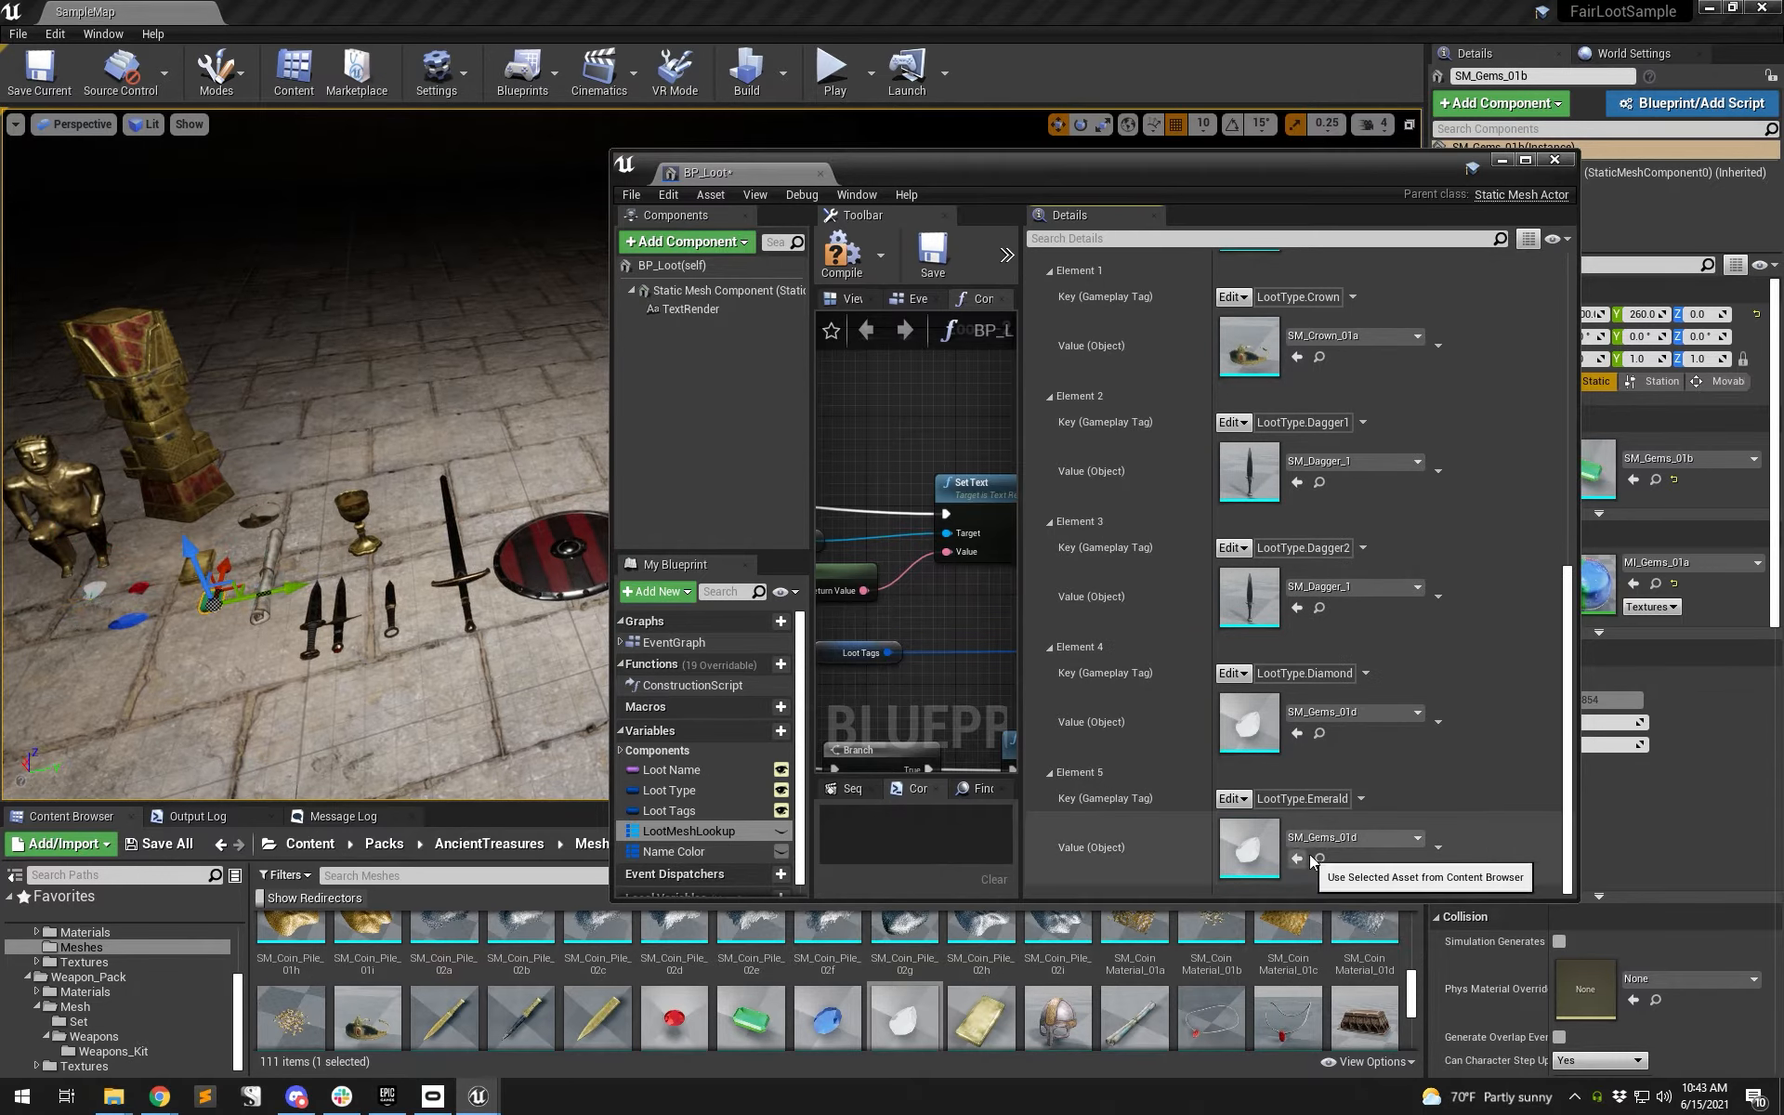
left_click(1655, 481)
left_click(1297, 859)
- Add a map element with key LootType.Gold and the gold bar mesh SM_GoldBar_01a
left_click(128, 620)
scroll(1266, 342, "up", 5)
left_click(1055, 528)
left_click(1055, 527)
left_click(1324, 548)
scroll(1301, 651, "down", 5)
left_click(1232, 799)
left_click(1246, 665)
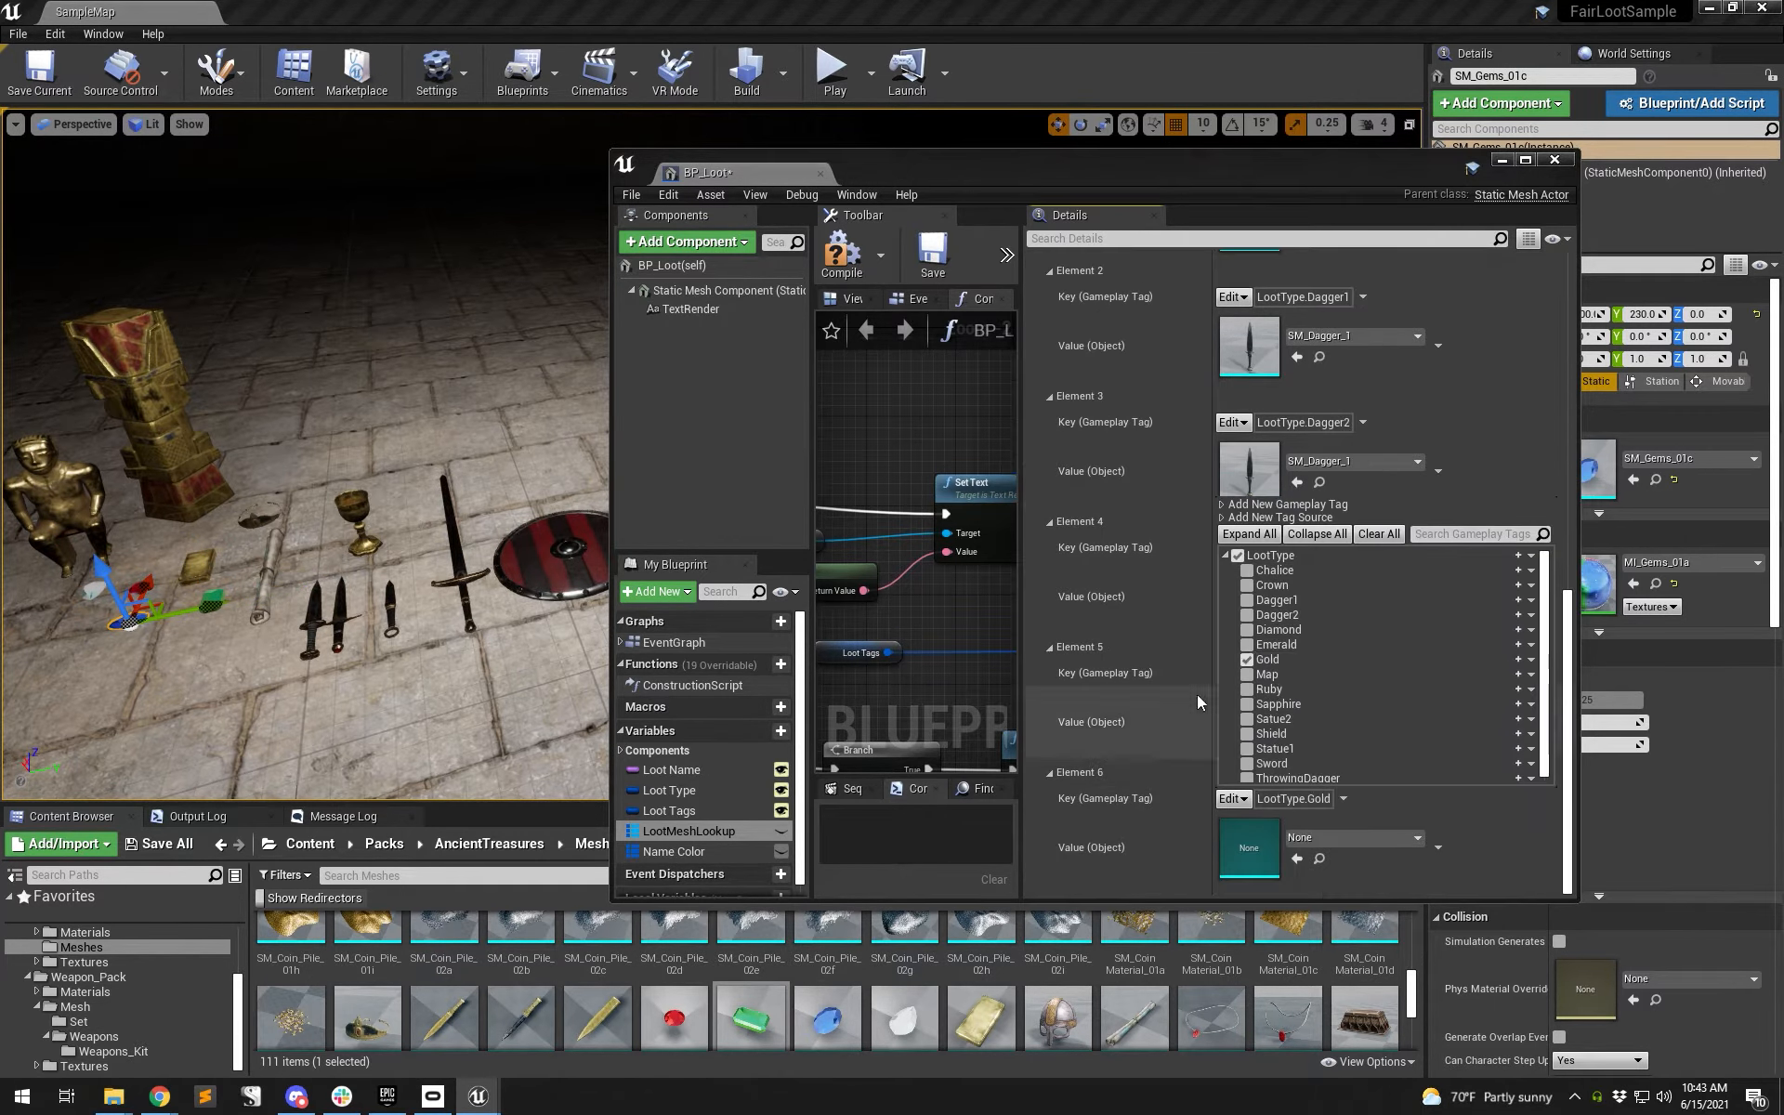
left_click(196, 569)
left_click(1655, 480)
left_click(1297, 858)
- Add a map element with key LootType.Map and the scroll mesh SM_Map_01a
scroll(1315, 348, "up", 10)
left_click(1324, 530)
scroll(1306, 594, "down", 10)
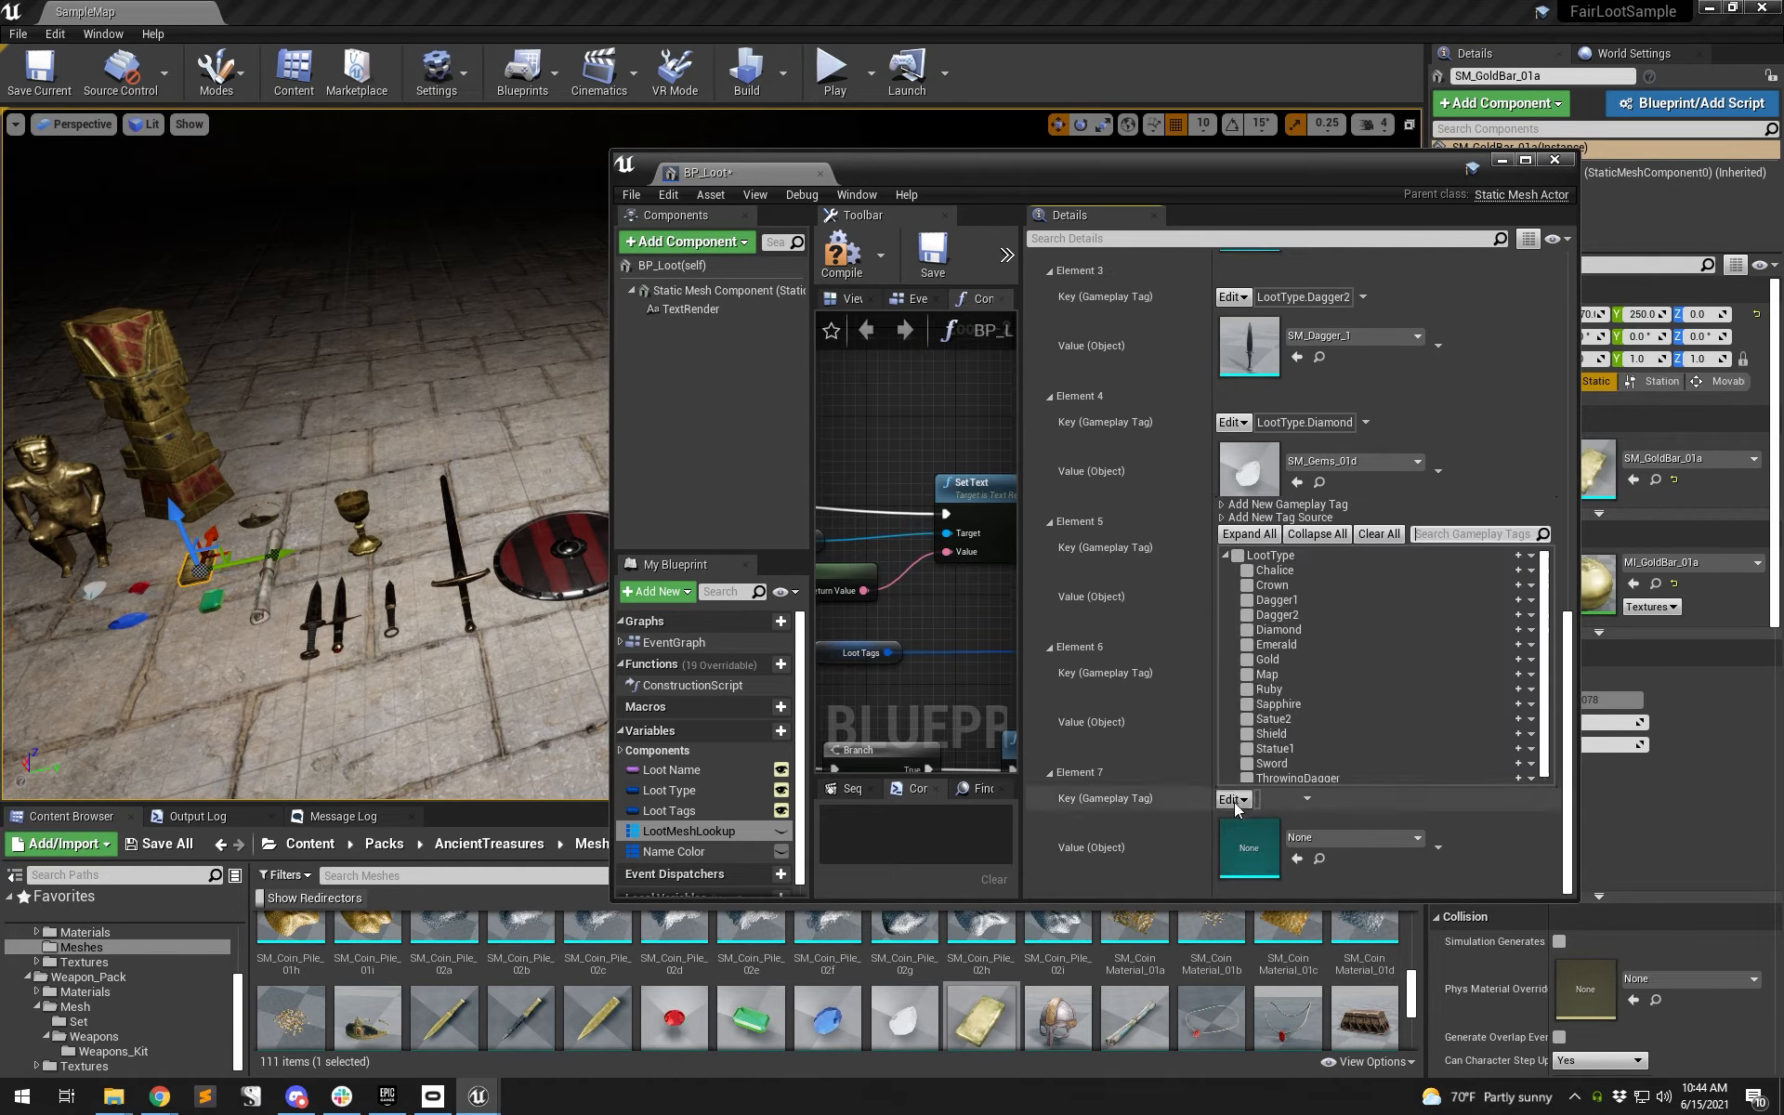
left_click(1233, 799)
left_click(1246, 674)
left_click(267, 576)
left_click(1654, 481)
left_click(1297, 859)
- Add a map element with key LootType.Ruby and the red gem mesh SM_Gems_01a
scroll(1314, 520, "up", 10)
left_click(1324, 530)
scroll(1338, 586, "down", 10)
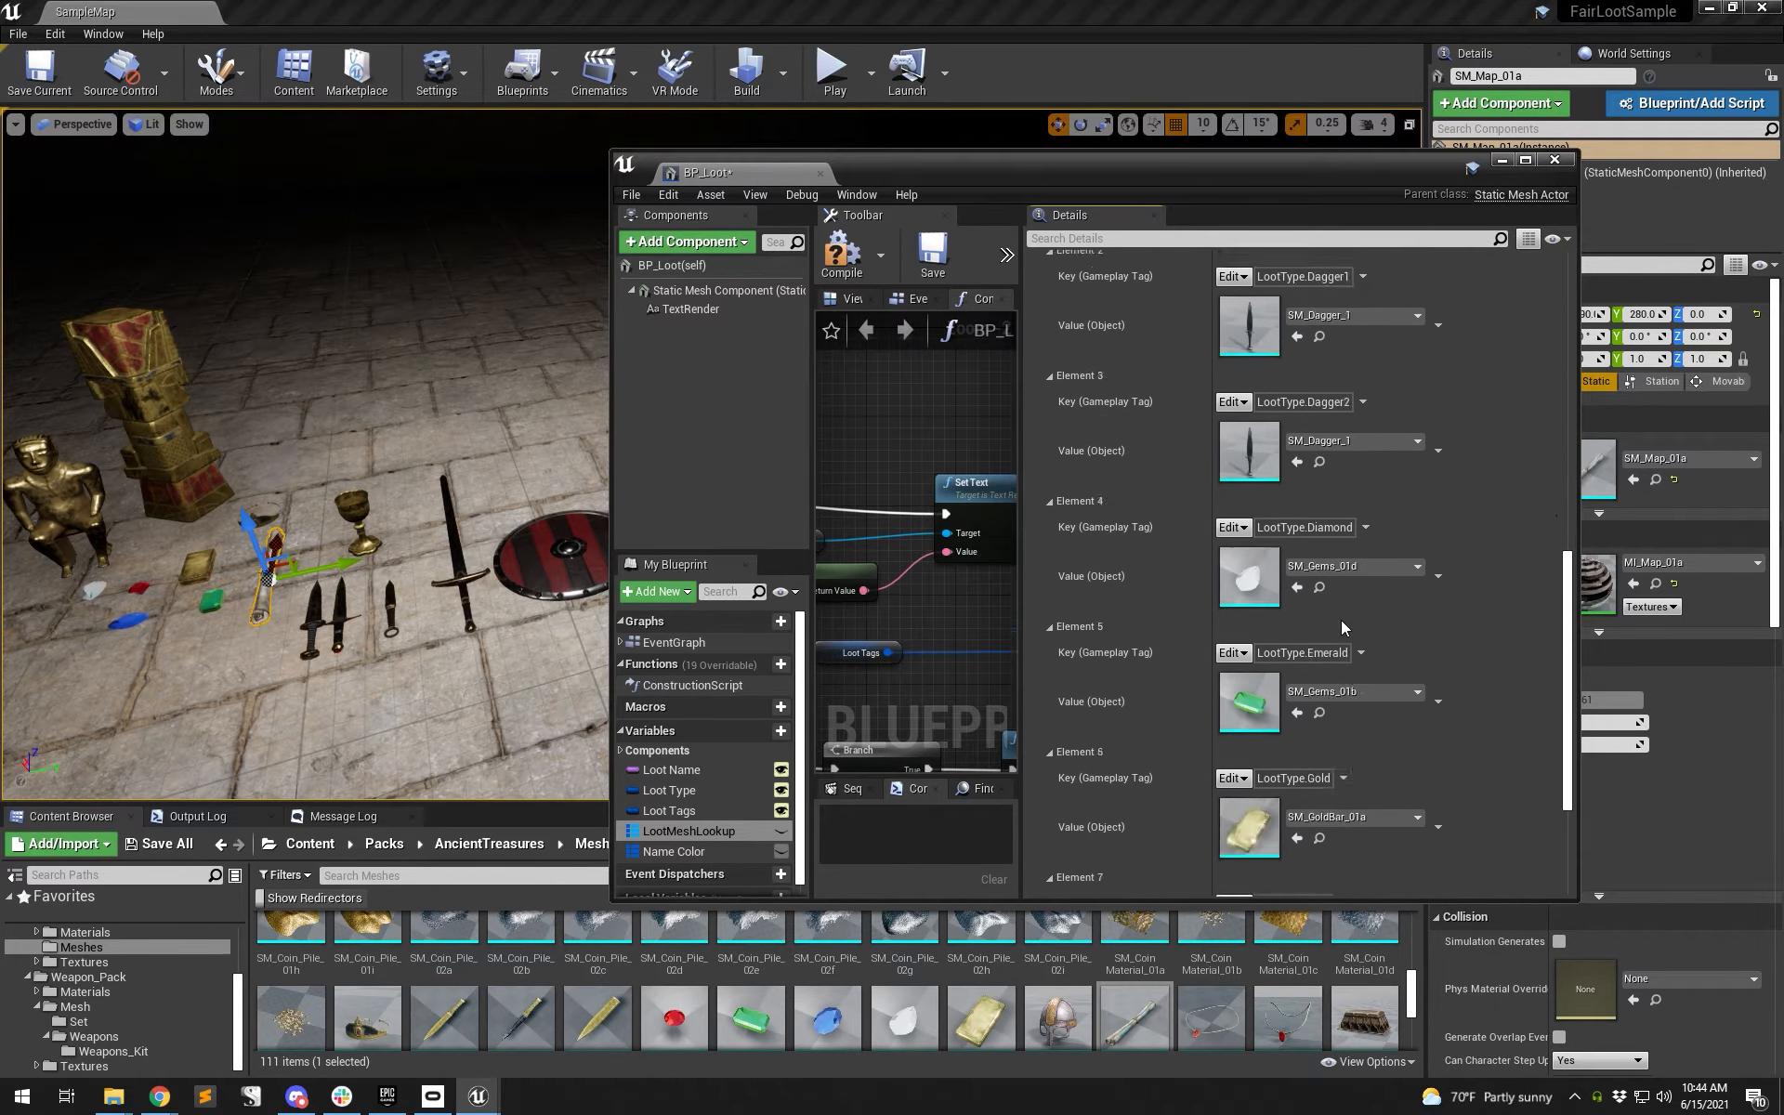
left_click(1234, 799)
left_click(1246, 689)
left_click(140, 589)
left_click(1656, 480)
left_click(1297, 859)
- Add a map element with key LootType.Sapphire and the blue gem mesh SM_Gems_01c
scroll(1308, 623, "up", 12)
left_click(1325, 468)
scroll(1319, 594, "down", 10)
left_click(1233, 799)
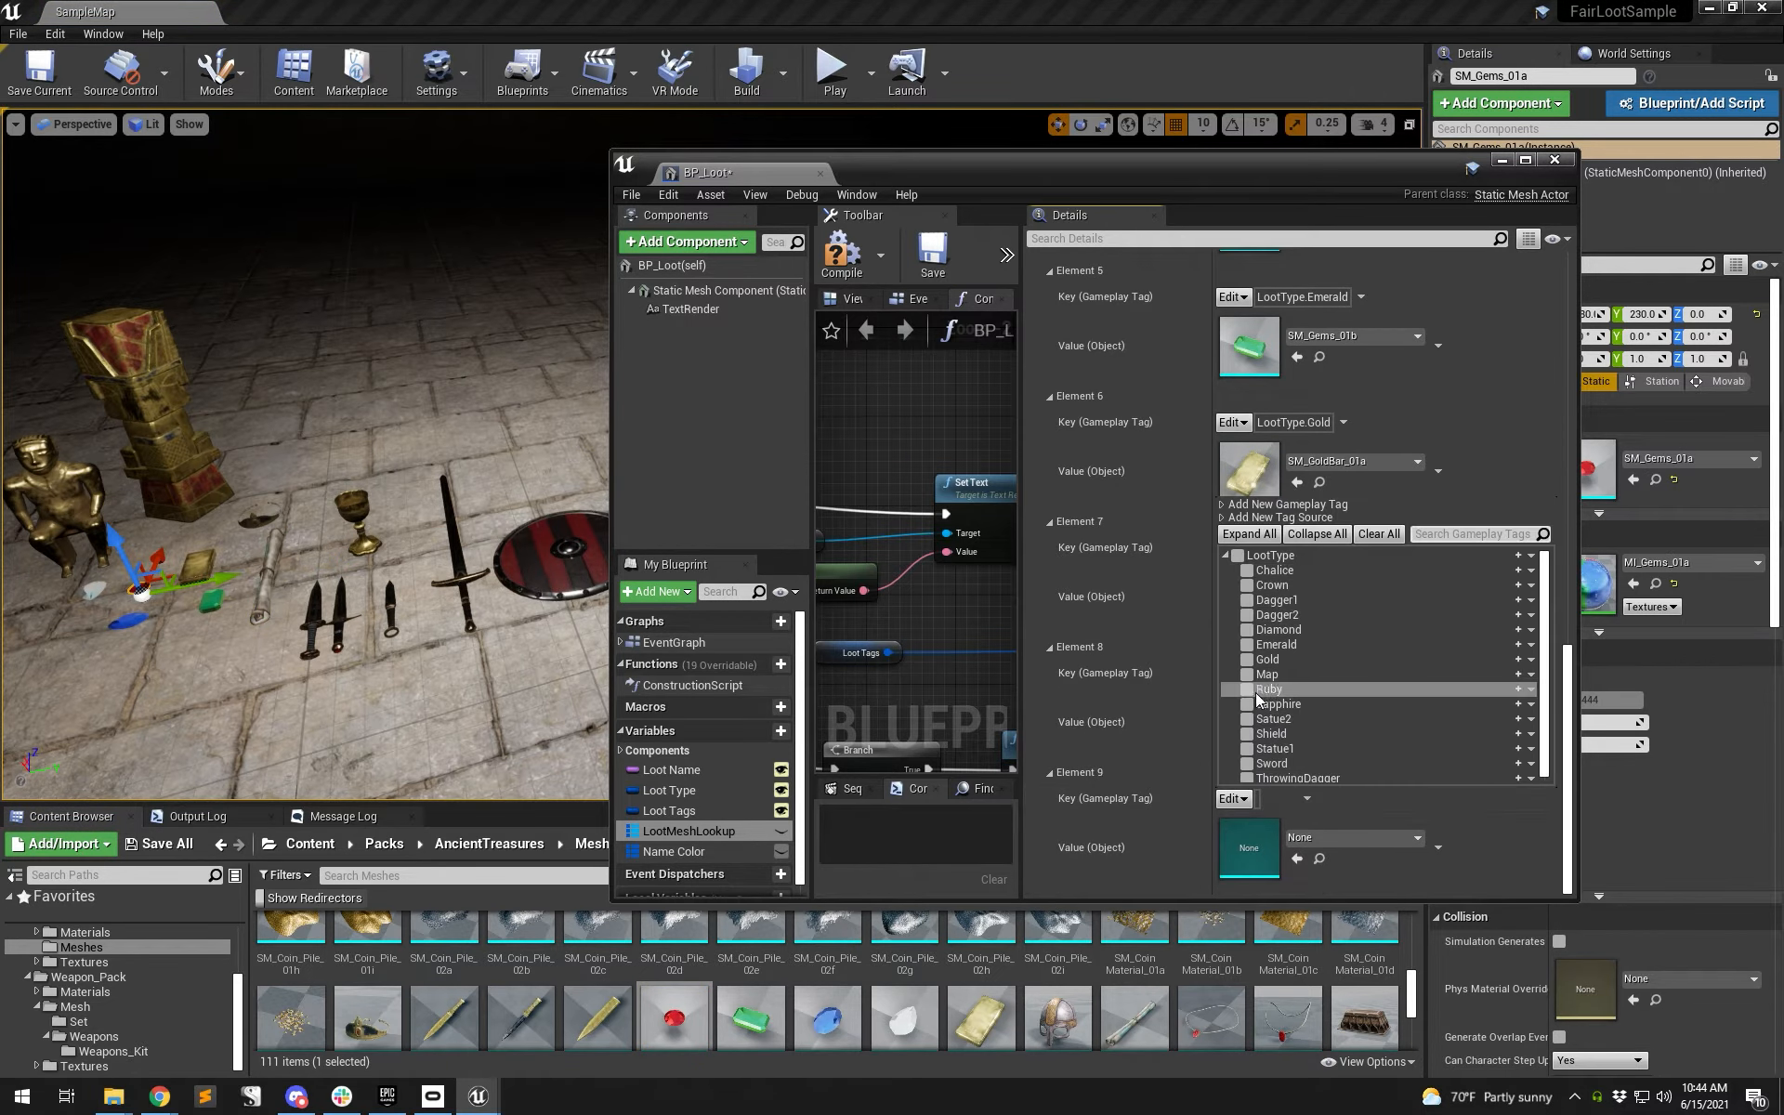
left_click(1247, 704)
left_click(1354, 837)
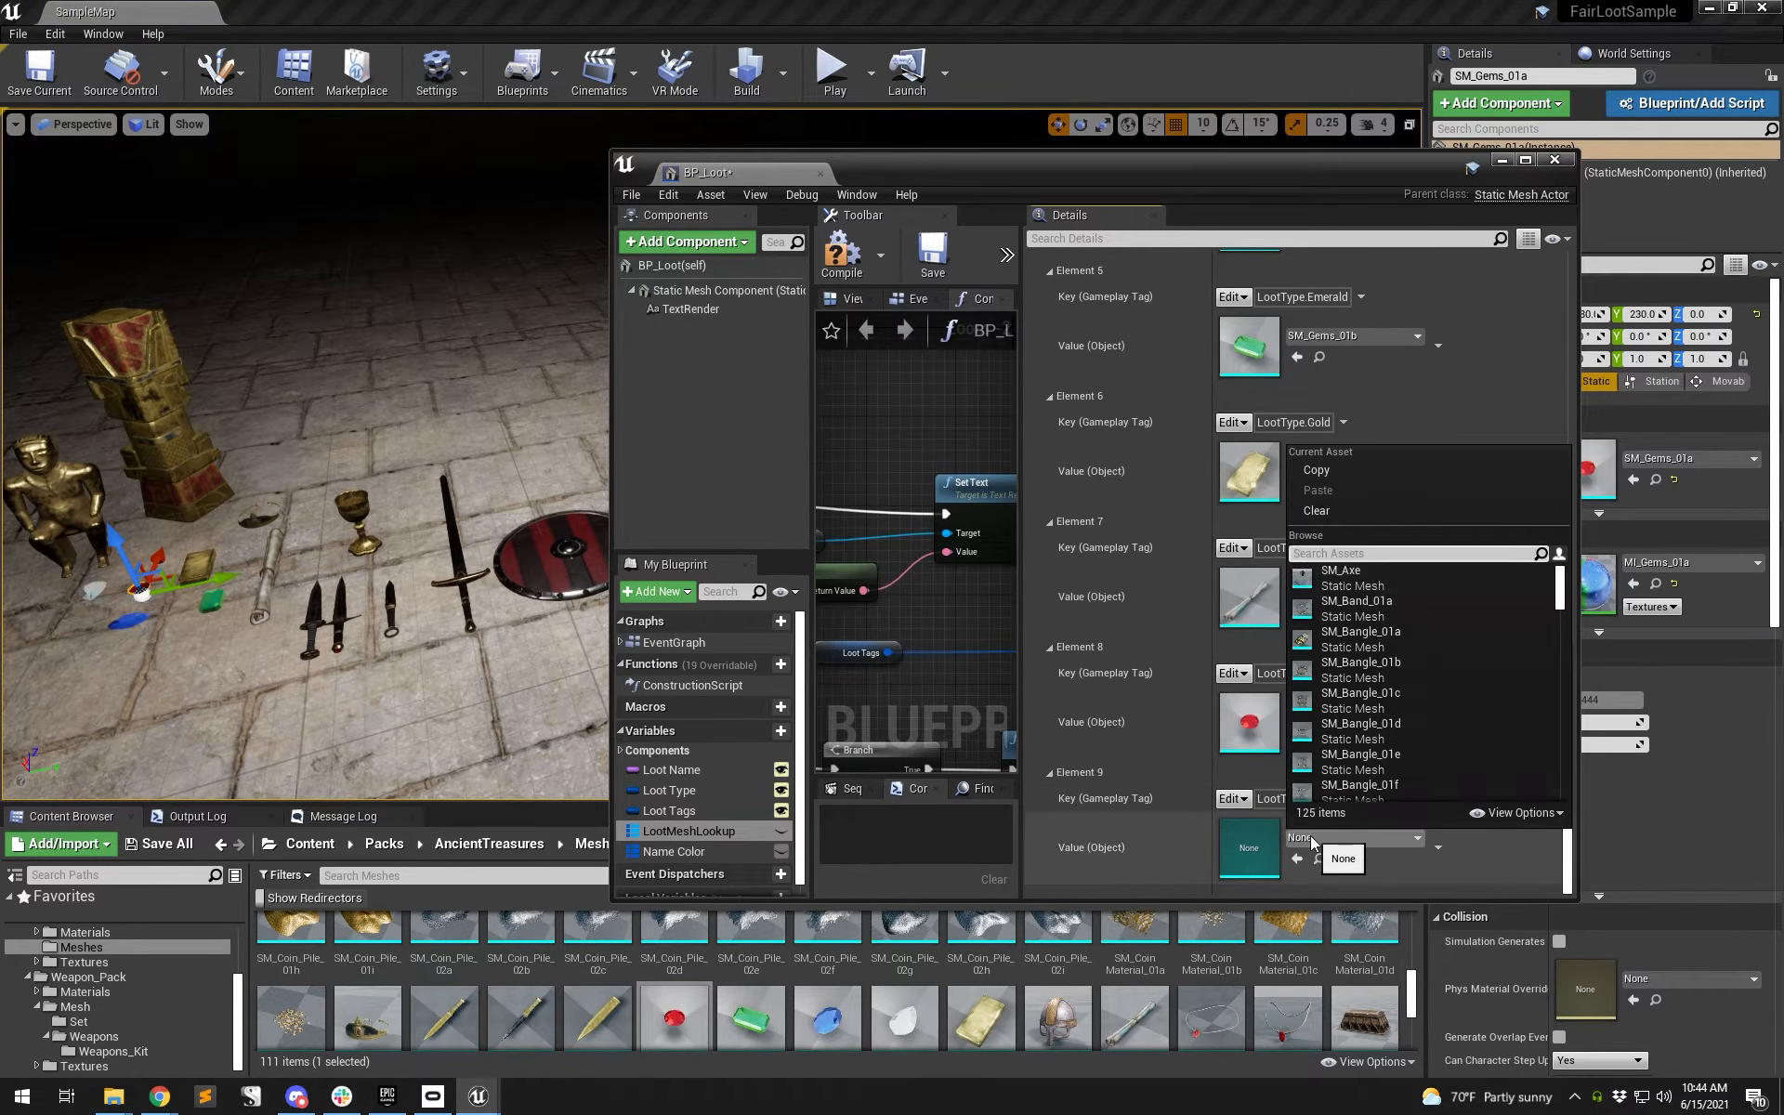
left_click(128, 621)
left_click(1656, 480)
left_click(1297, 858)
- Add a map element with key LootType.Satue2 and the seated statue mesh SM_Statue_02a
scroll(1347, 464, "up", 12)
left_click(1325, 477)
scroll(1301, 595, "down", 12)
left_click(1233, 799)
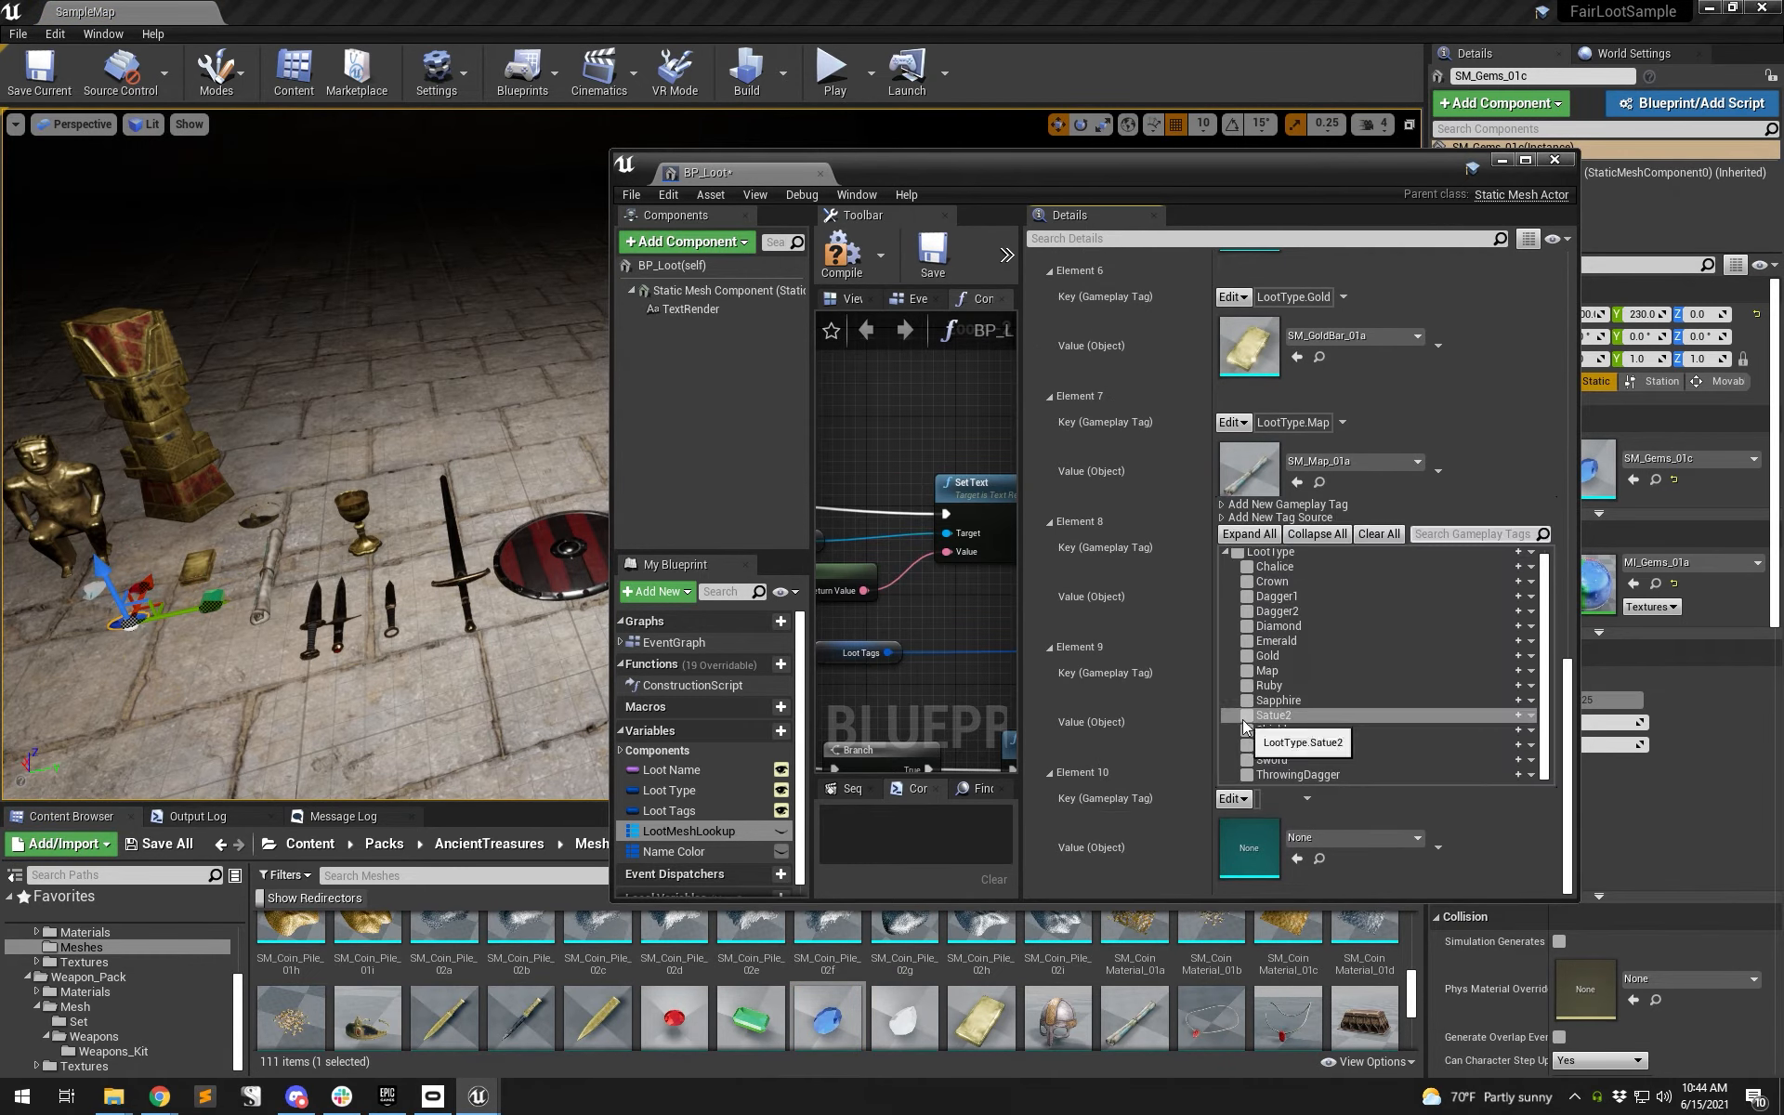
left_click(1246, 716)
left_click(54, 511)
left_click(1656, 480)
left_click(1297, 858)
scroll(1314, 595, "up", 12)
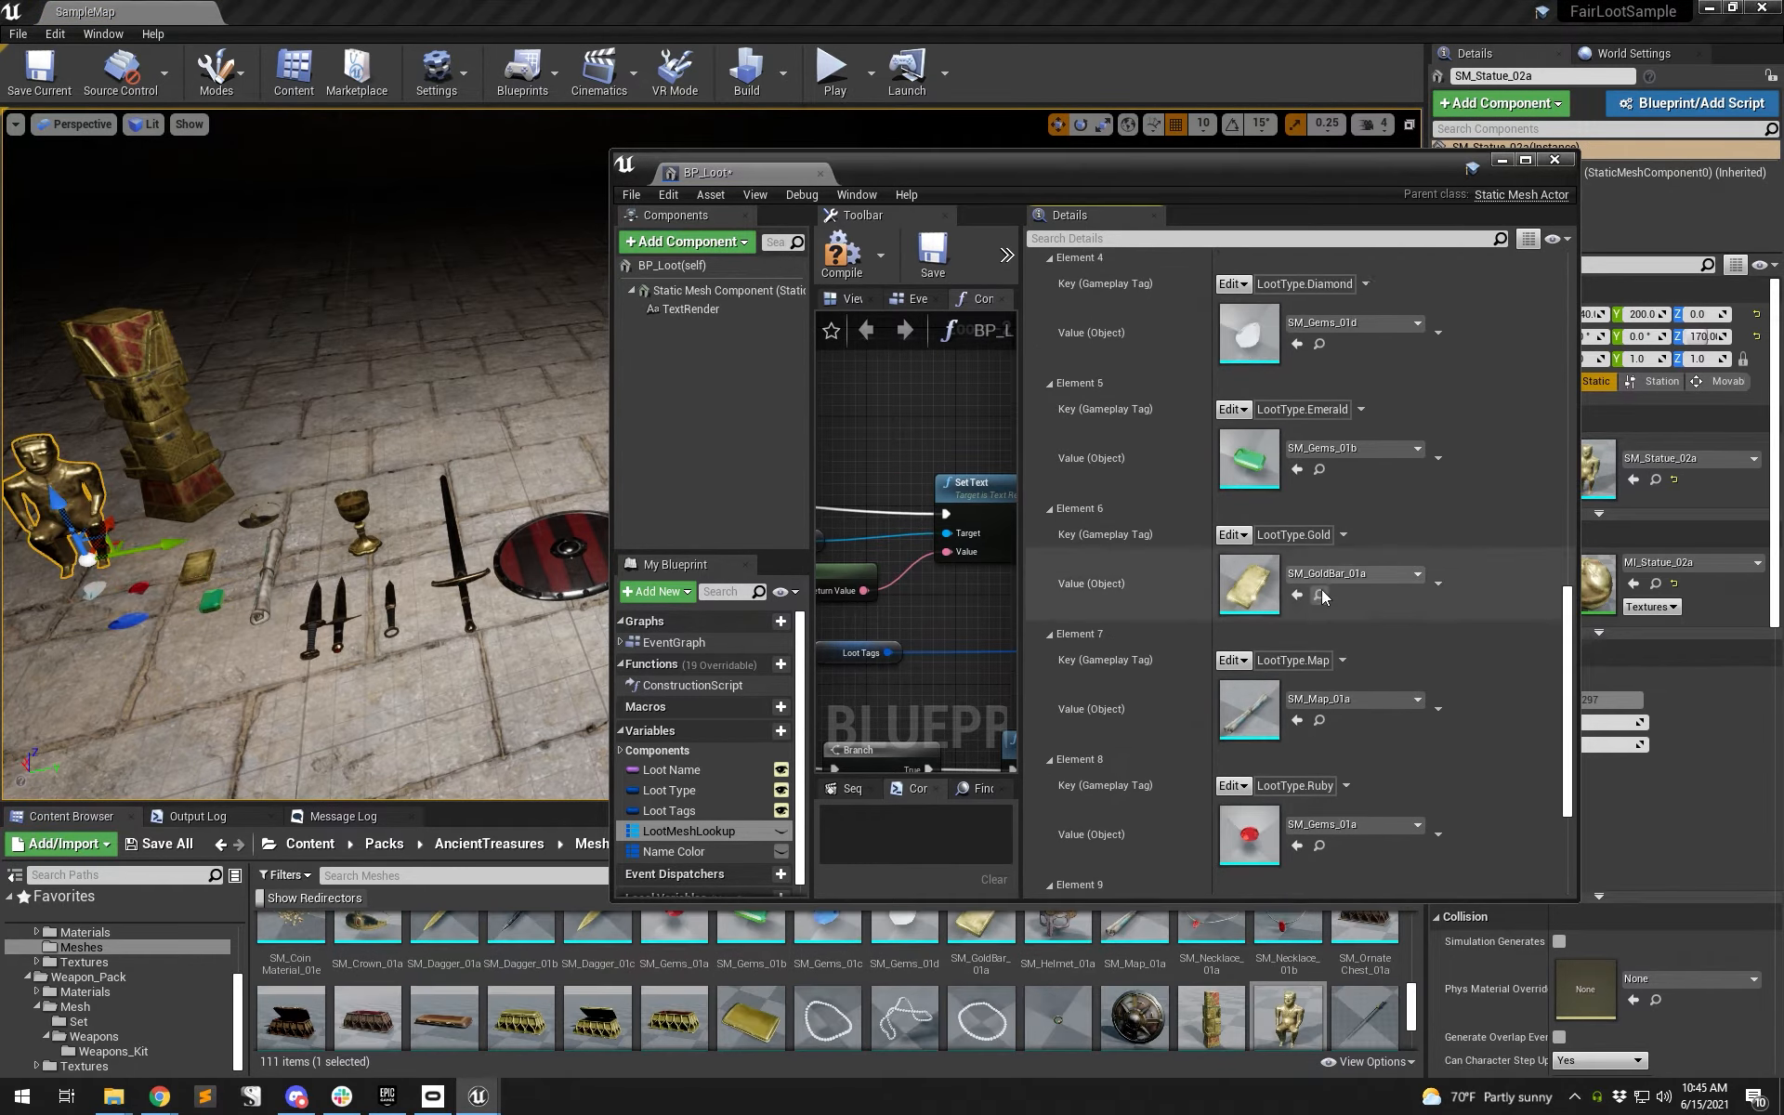
- Add a map element with key LootType.Shield and the round shield mesh SM_Shield
left_click(1325, 467)
scroll(1310, 594, "down", 12)
left_click(1233, 799)
left_click(1265, 739)
left_click(556, 562)
left_click(1655, 480)
left_click(1297, 859)
- Add a map element with key LootType.Statue1 and the seated statue mesh SM_Statue_02a
left_click_drag(1570, 721, 1568, 780)
left_click(1324, 394)
left_click(1233, 799)
left_click(1305, 732)
left_click(75, 495)
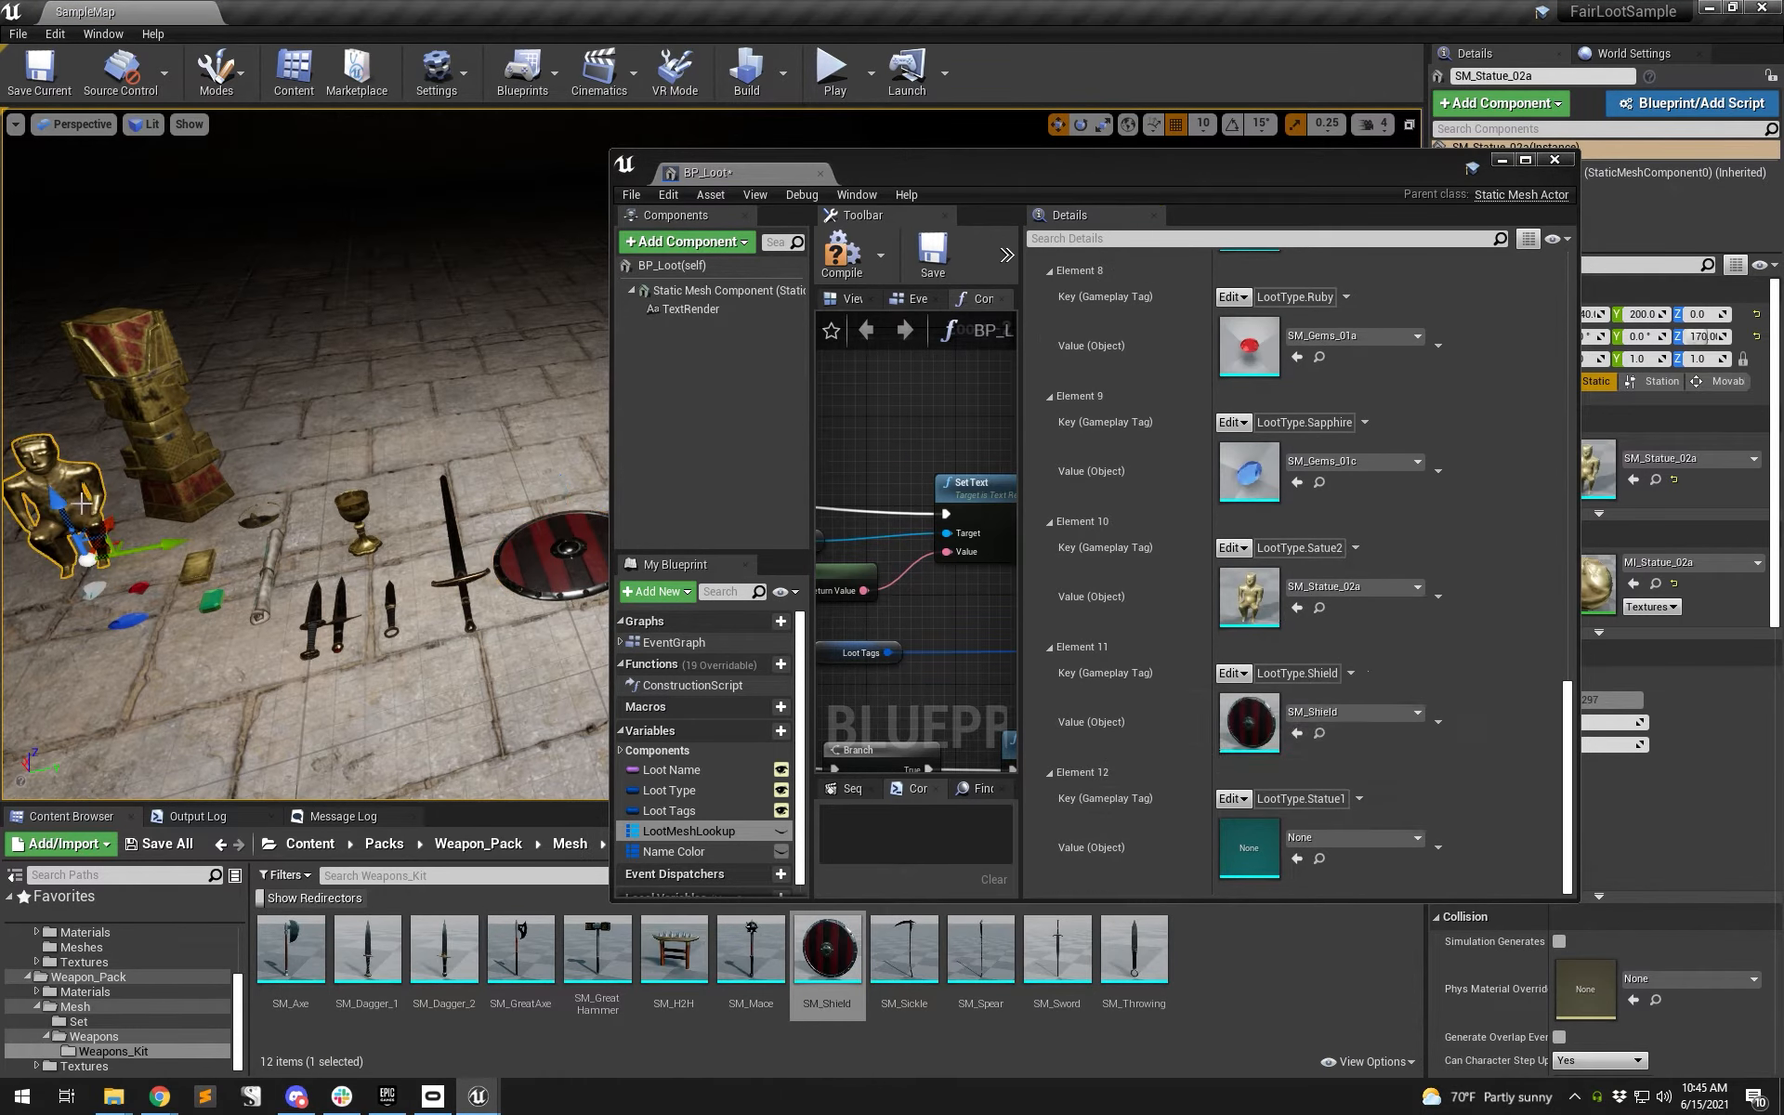
left_click(1656, 480)
left_click(1297, 859)
- Add a map element with key LootType.Sword and the sword mesh SM_Sword
mouse_move(1569, 864)
left_mouse_down()
mouse_move(1568, 413)
mouse_move(1568, 845)
left_mouse_up()
left_click(1324, 510)
left_click(1233, 799)
left_click(1271, 760)
left_click(461, 585)
left_click(1656, 480)
left_click(1297, 858)
- Add a map element with key LootType.ThrowingDagger and the throwing dagger mesh SM_Throwing
left_click(1324, 485)
left_click(1233, 799)
left_click(1246, 777)
left_click(1351, 838)
left_click(390, 606)
left_click(1656, 480)
left_click(1297, 858)
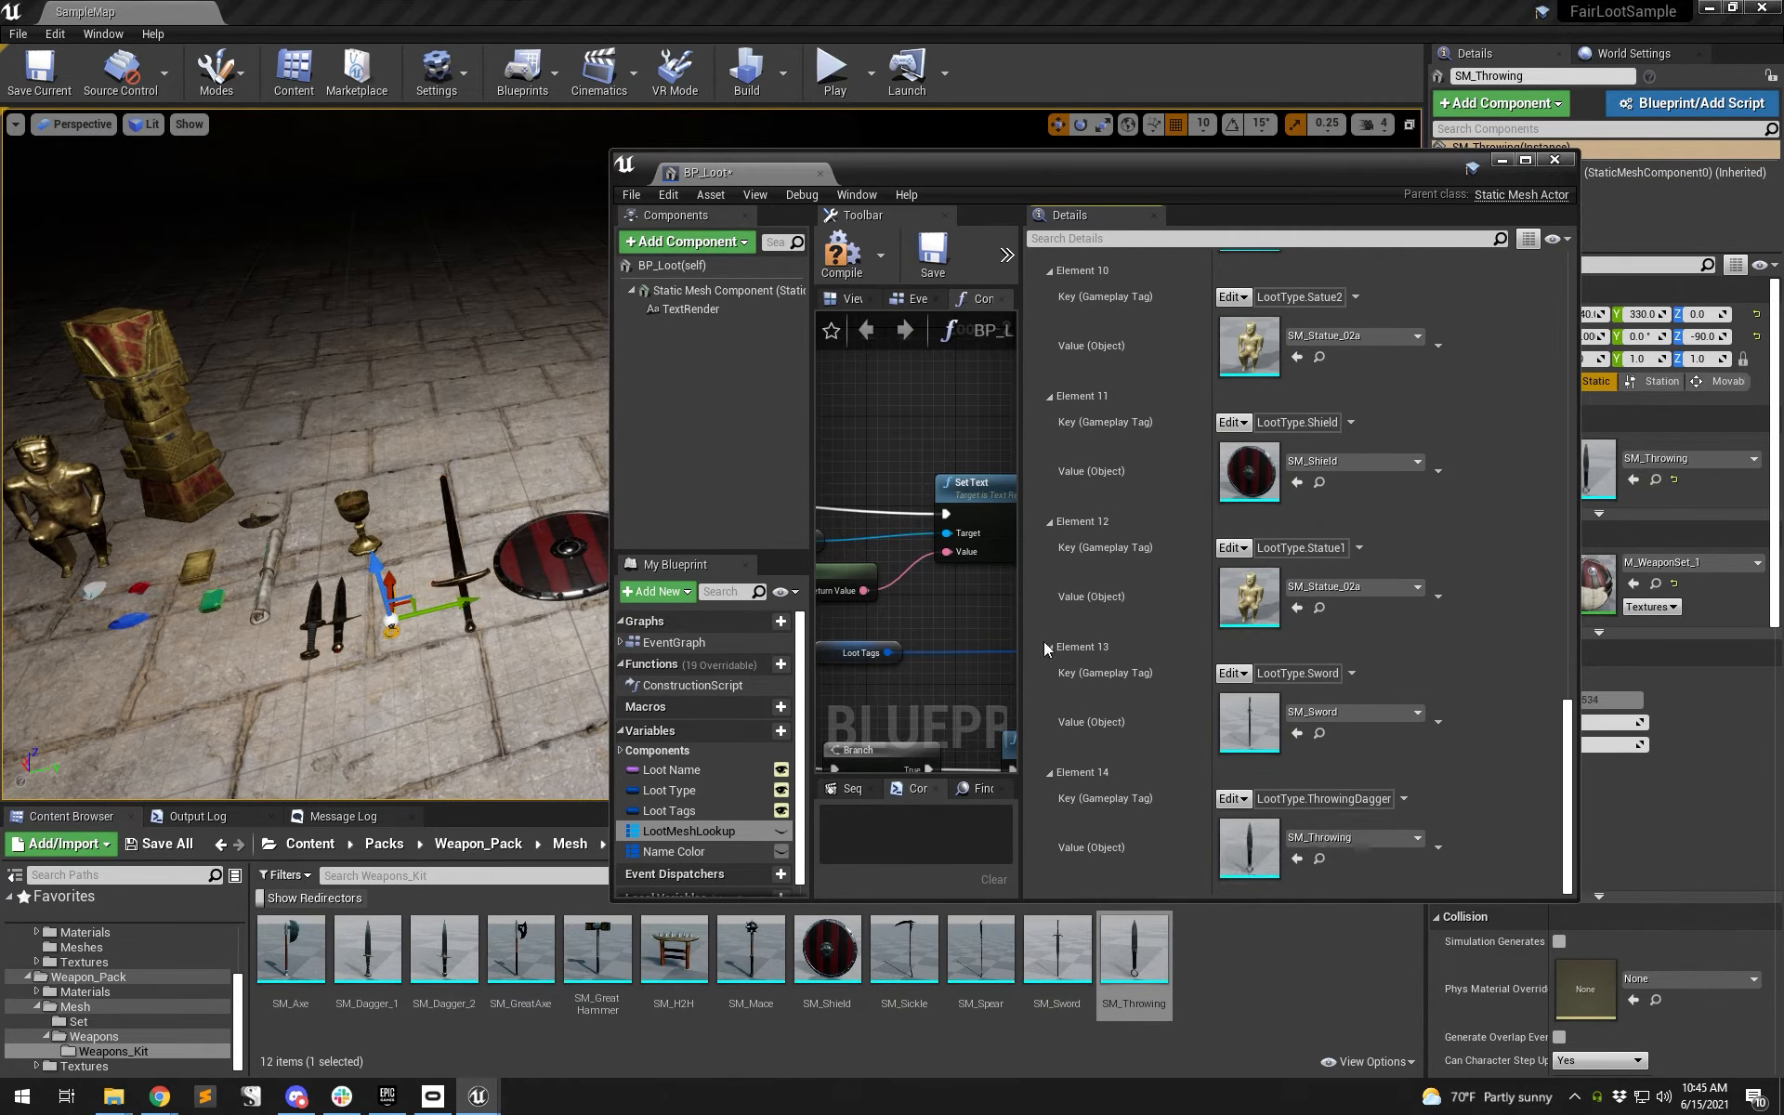
- Check the finished LootMeshLookup entries, compile BP_Loot and locate its asset in the project content
scroll(1228, 650, "up", 20)
scroll(1228, 650, "down", 3)
left_click_drag(1573, 497, 1565, 585)
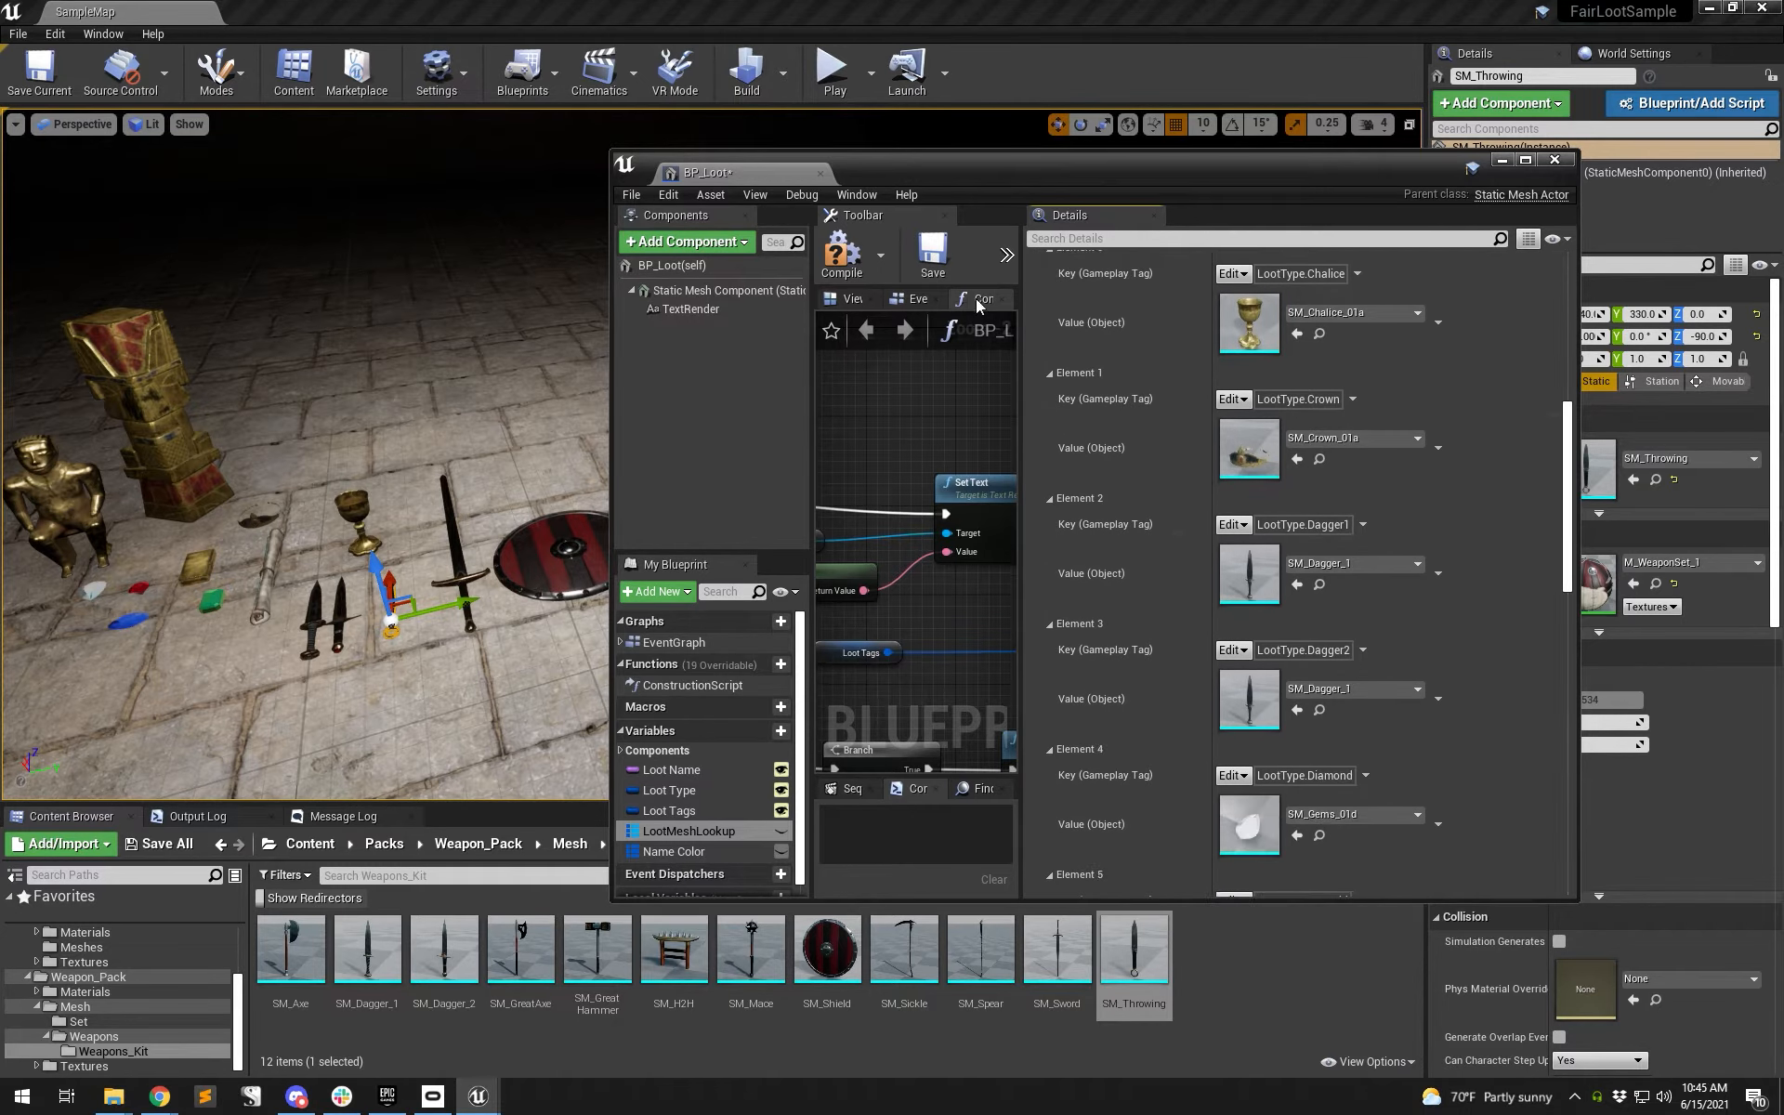
left_click(923, 272)
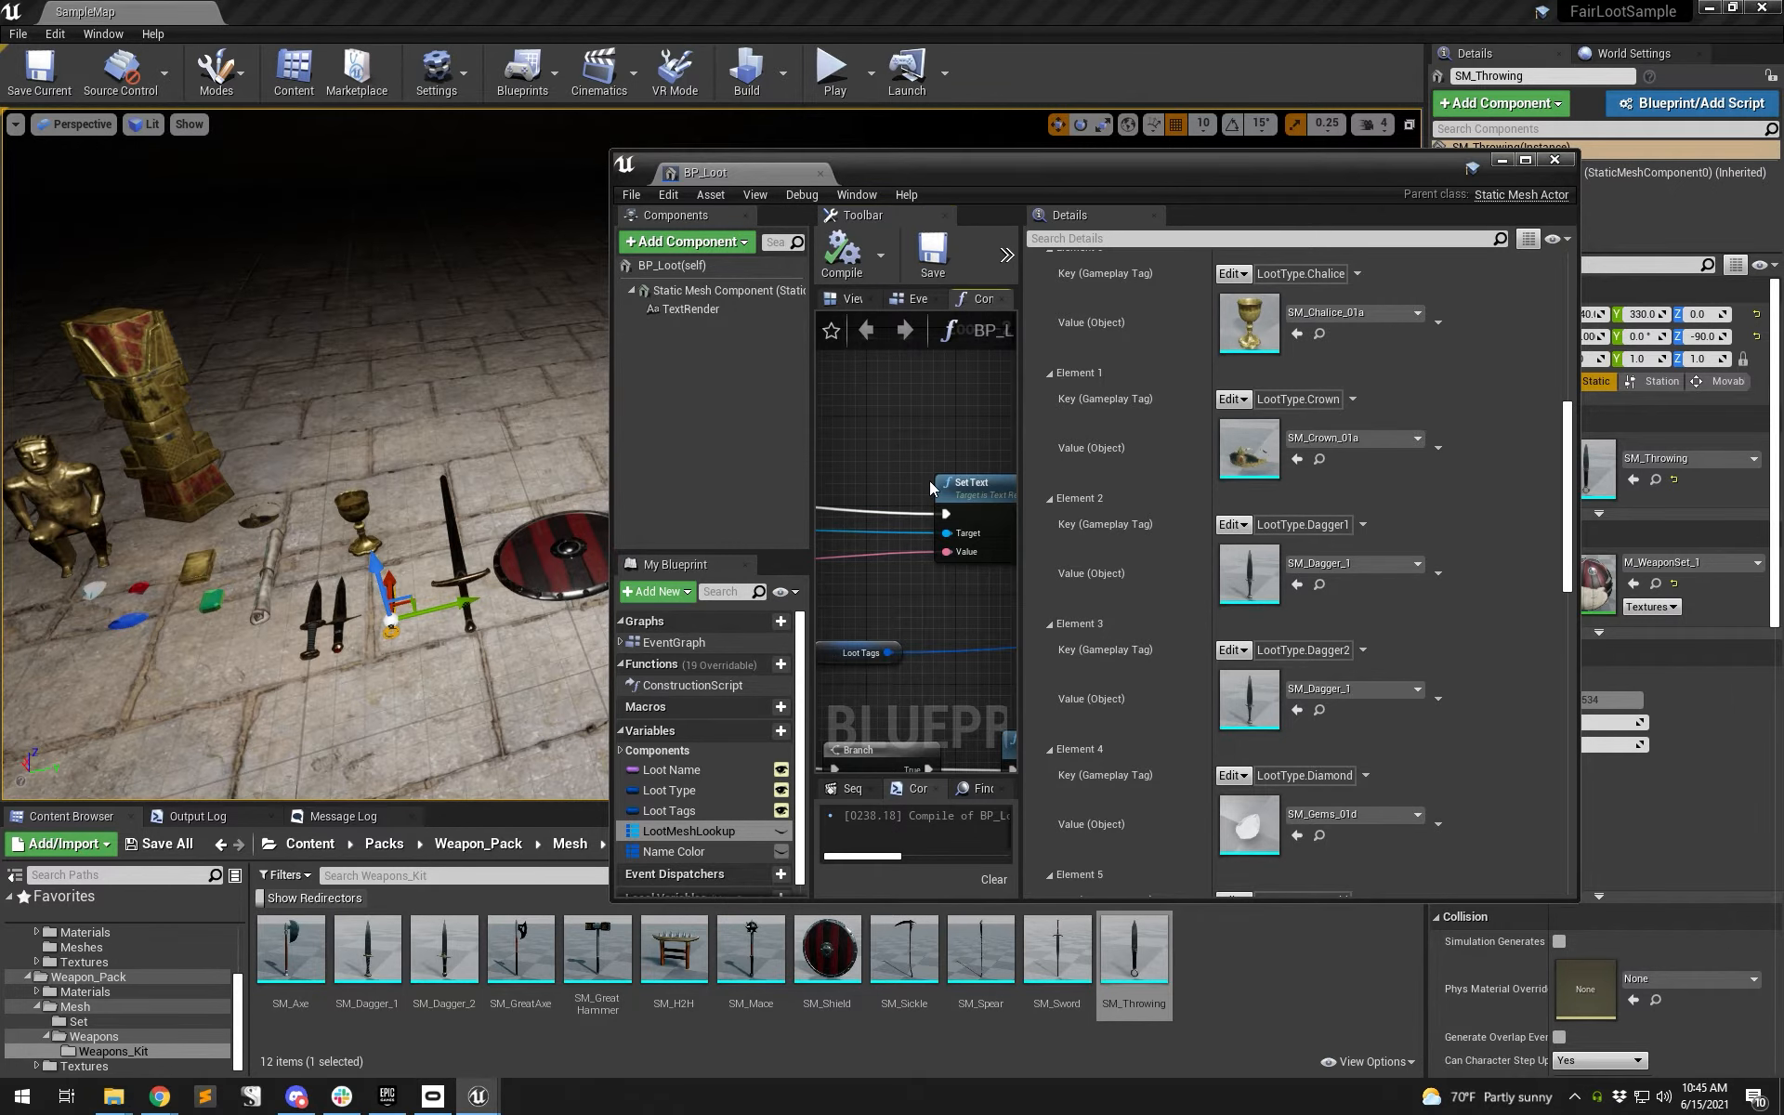
key("ctrl+b")
- Place a BP_Loot instance on the floor near the sample loot meshes and get the blueprint editor out of the way
left_click_drag(302, 968, 461, 467)
double_click(1055, 171)
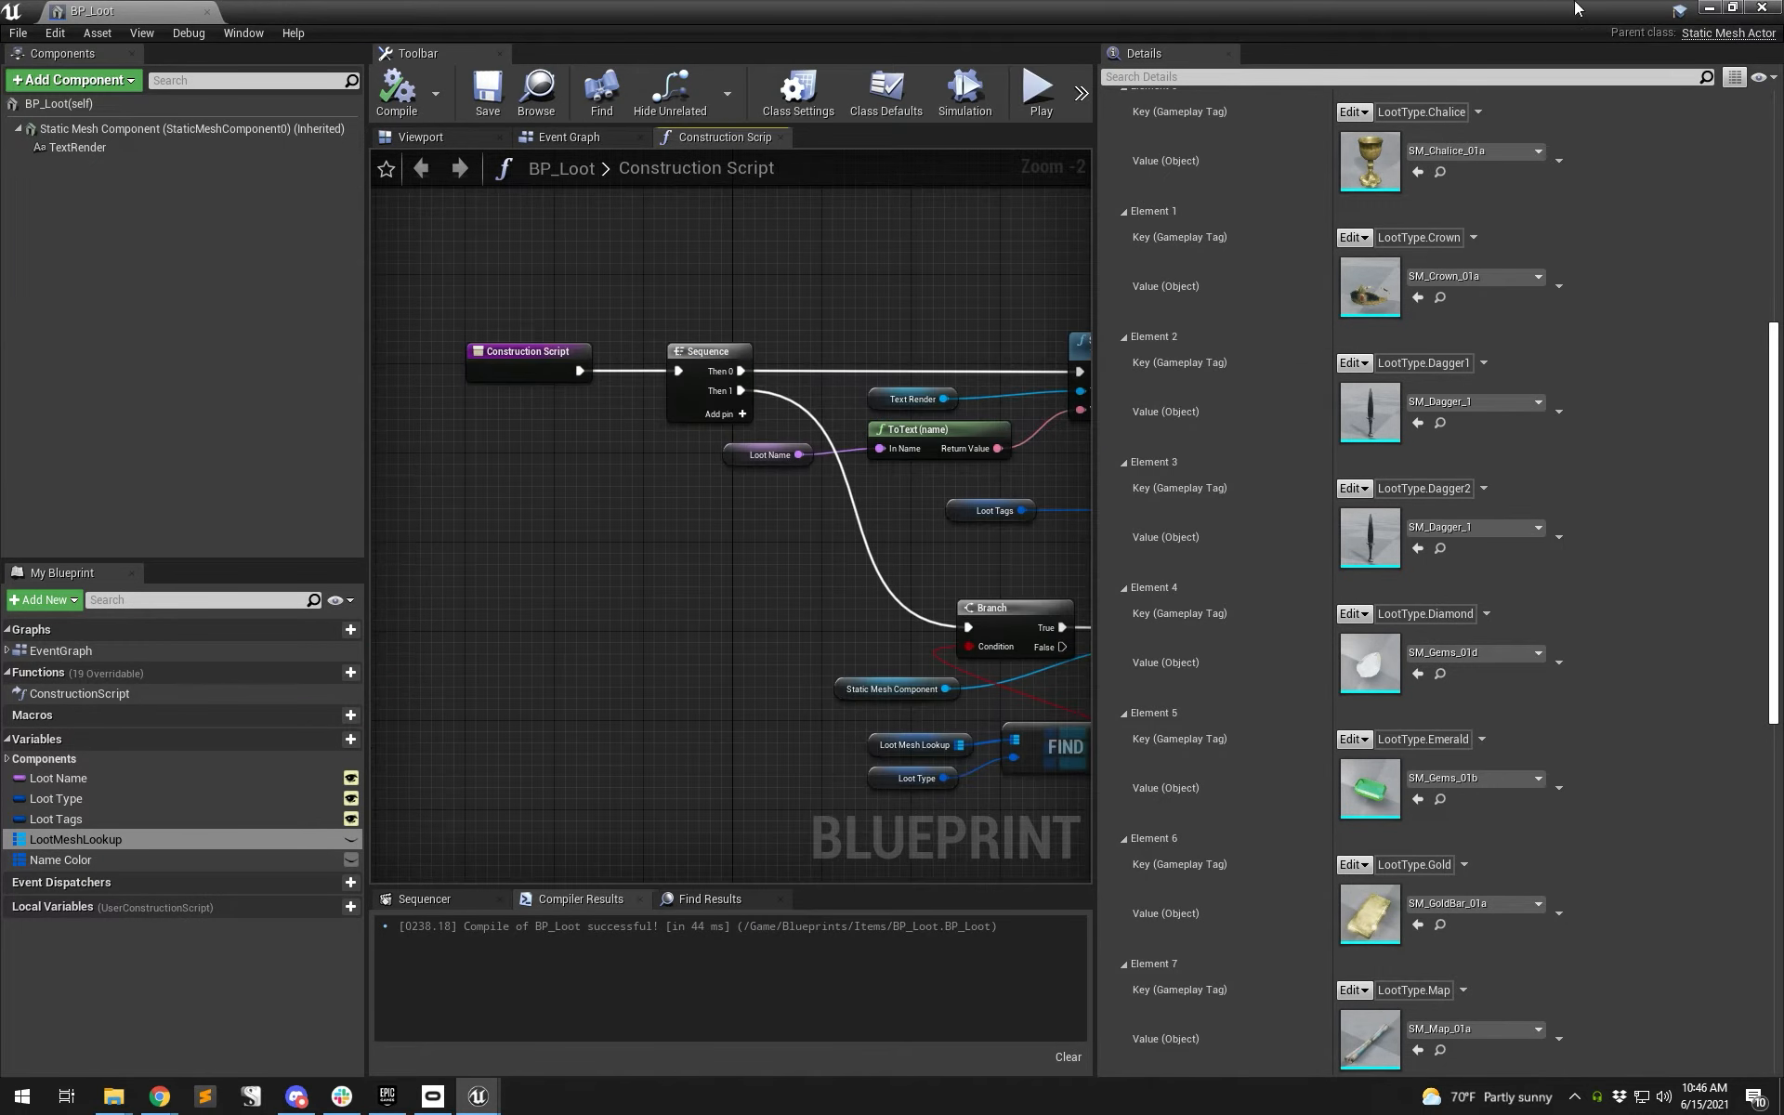
left_click(1708, 8)
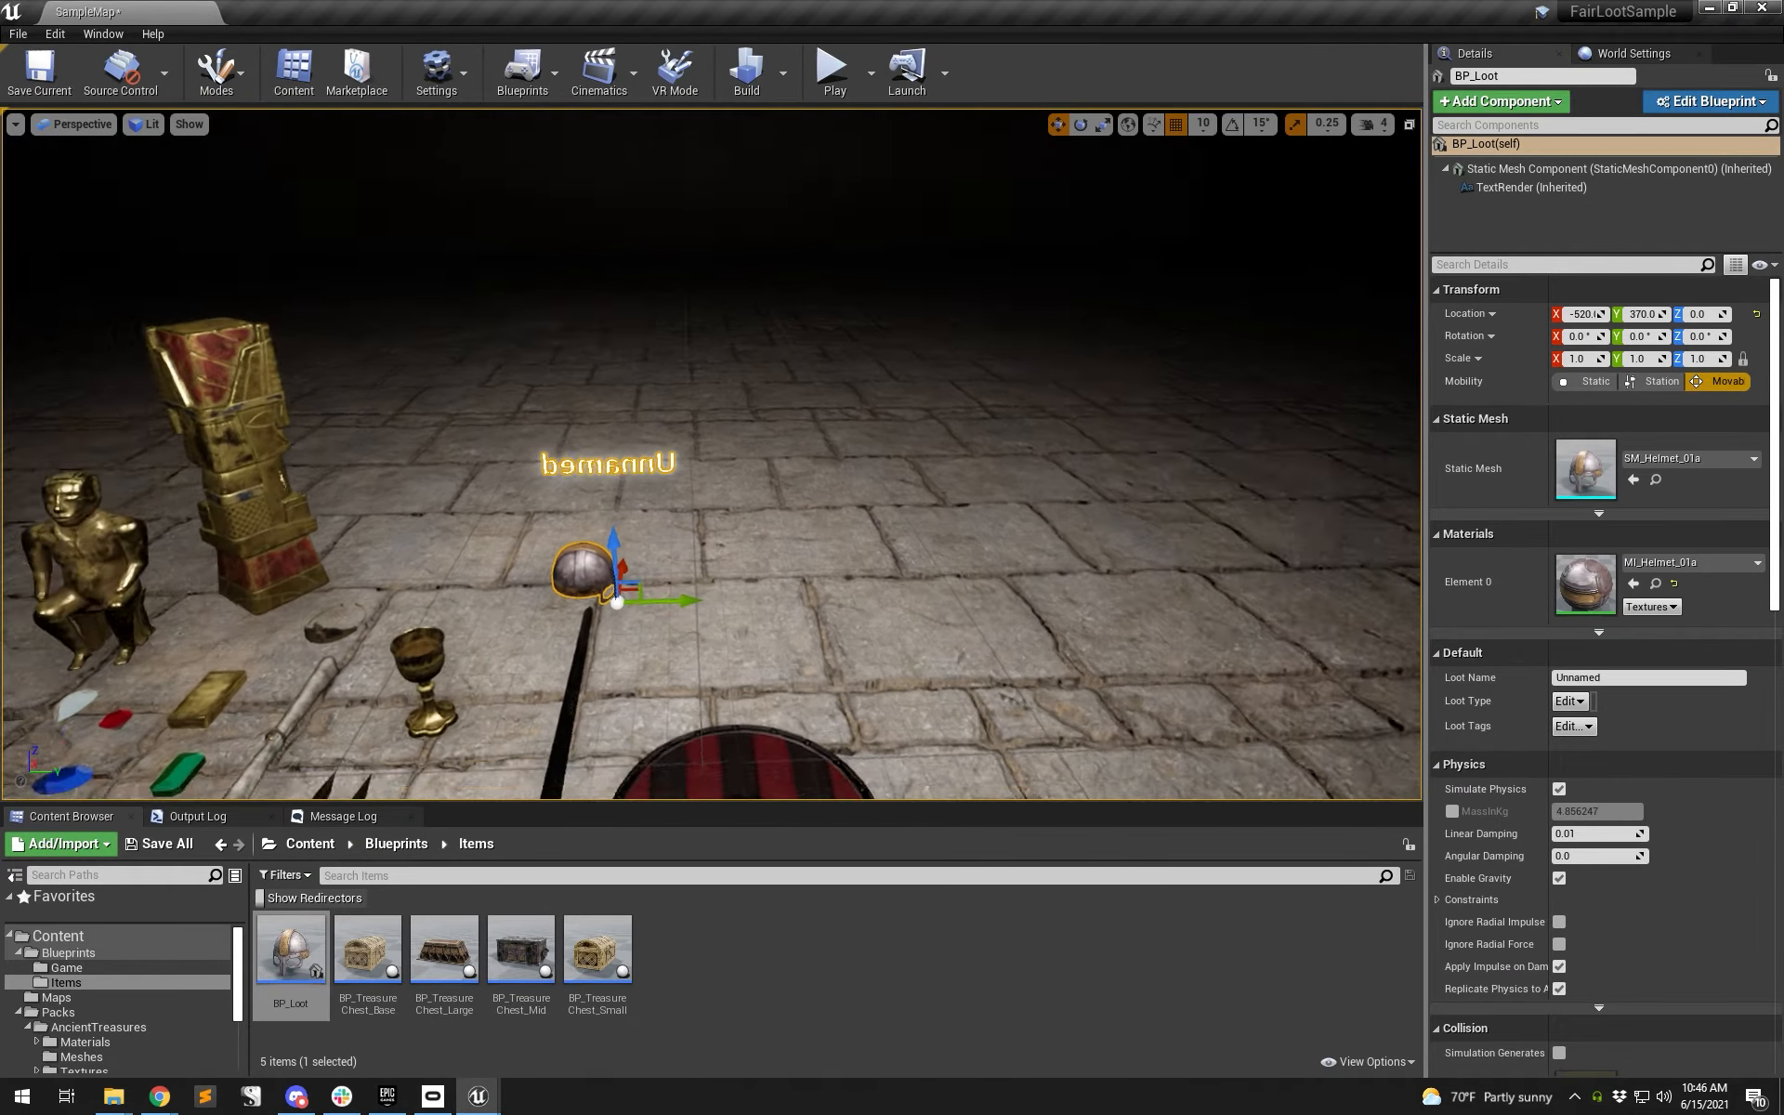
- Move the placed BP_Loot to about X -450 and rotate it about 42° around Z
right_click_drag(712, 453, 511, 474)
right_click_drag(798, 615, 798, 615)
left_click_drag(820, 570, 1122, 508)
key("e")
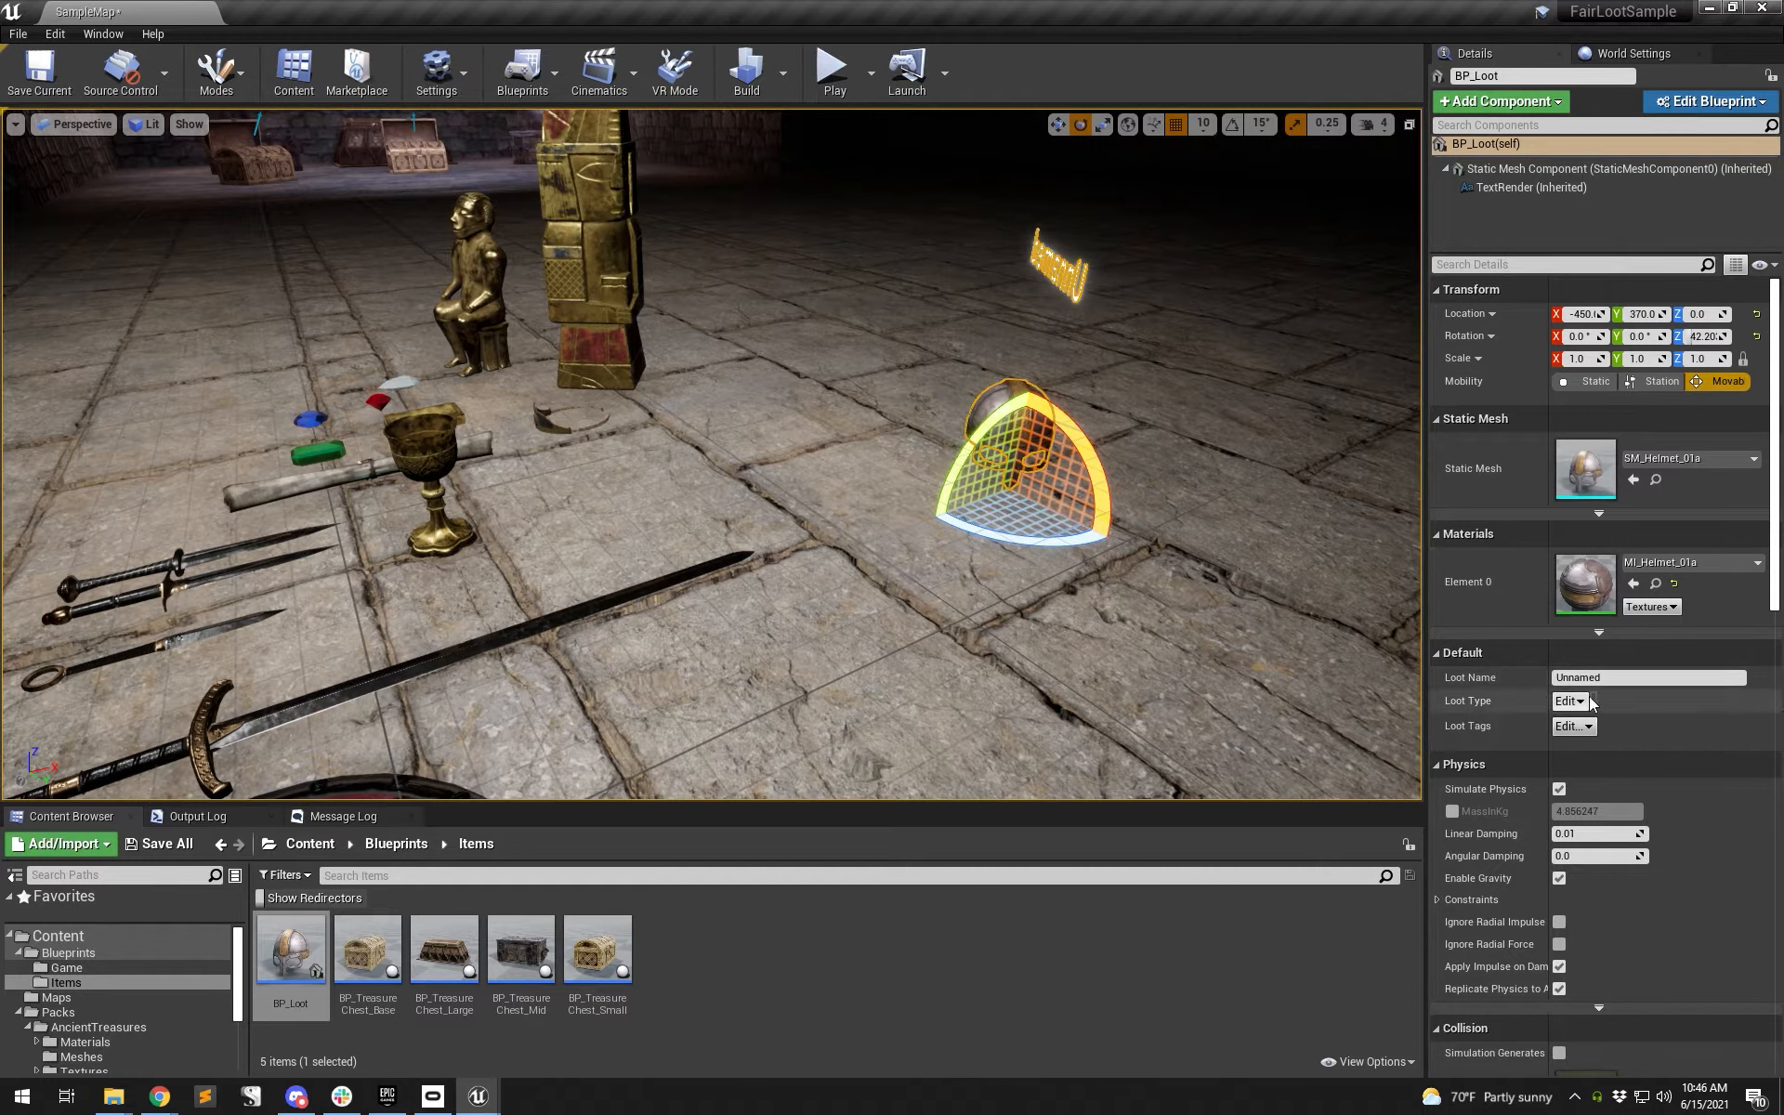
- Set the placed BP_Loot's Loot Type to LootType.Gold to test the mesh lookup
left_click(1585, 725)
left_click(1453, 770)
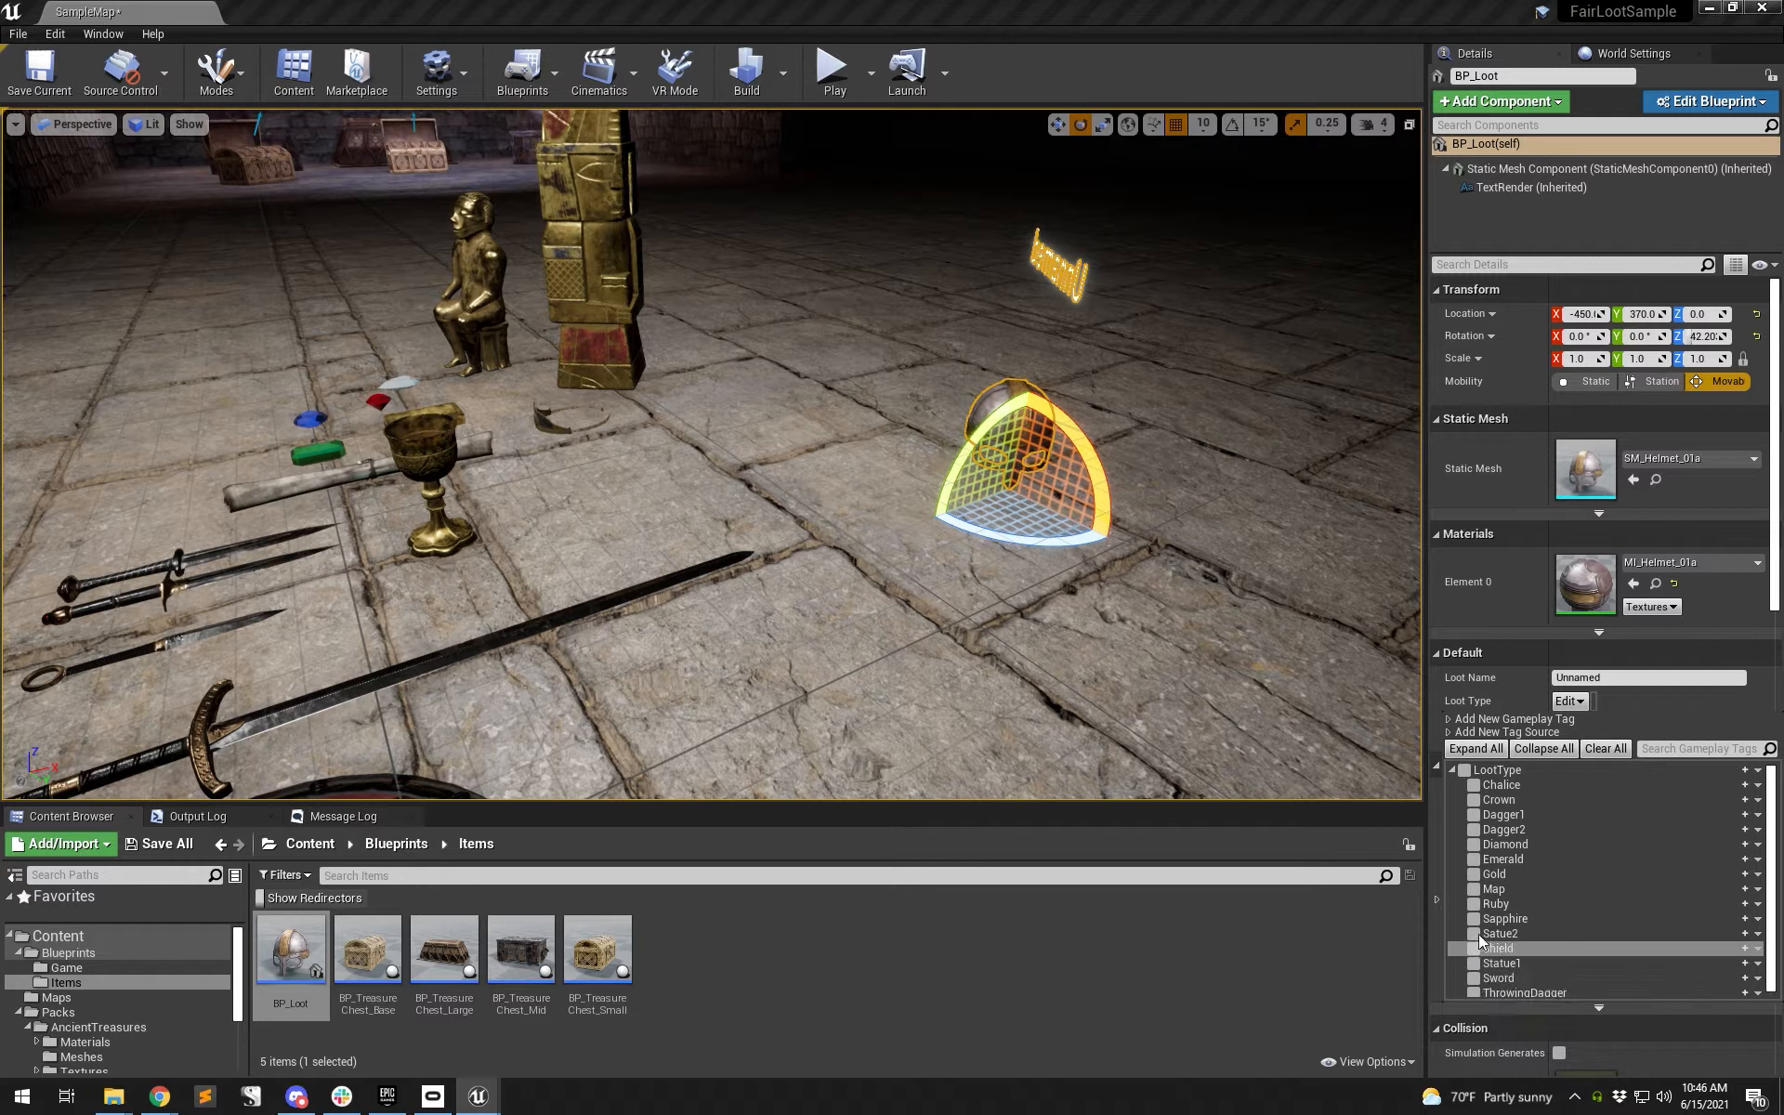
left_click(1474, 875)
right_click_drag(1282, 650, 1321, 650)
left_click(1115, 557)
left_click(900, 462)
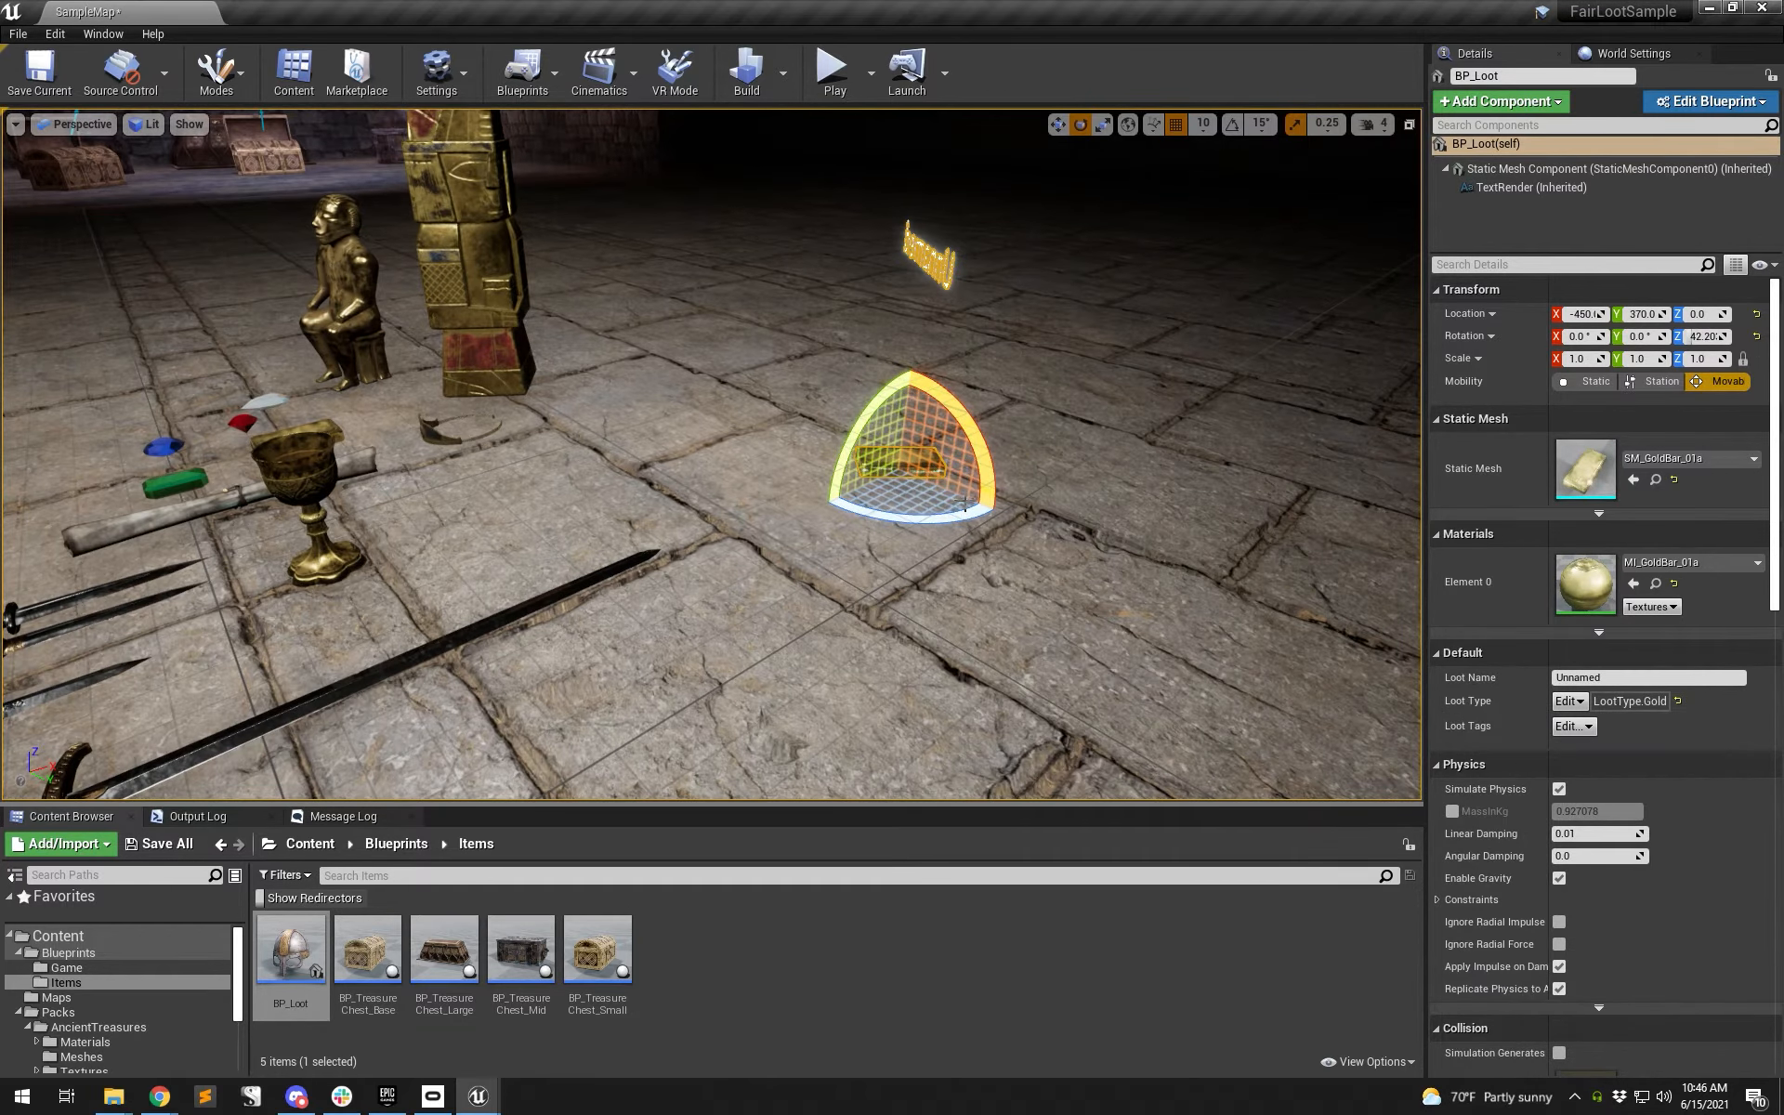
- Test the placed BP_Loot with other loot types such as Shield, Statue1, Dagger2 and Dagger1, ending on LootType.Ruby
left_click(1570, 702)
left_click(1473, 949)
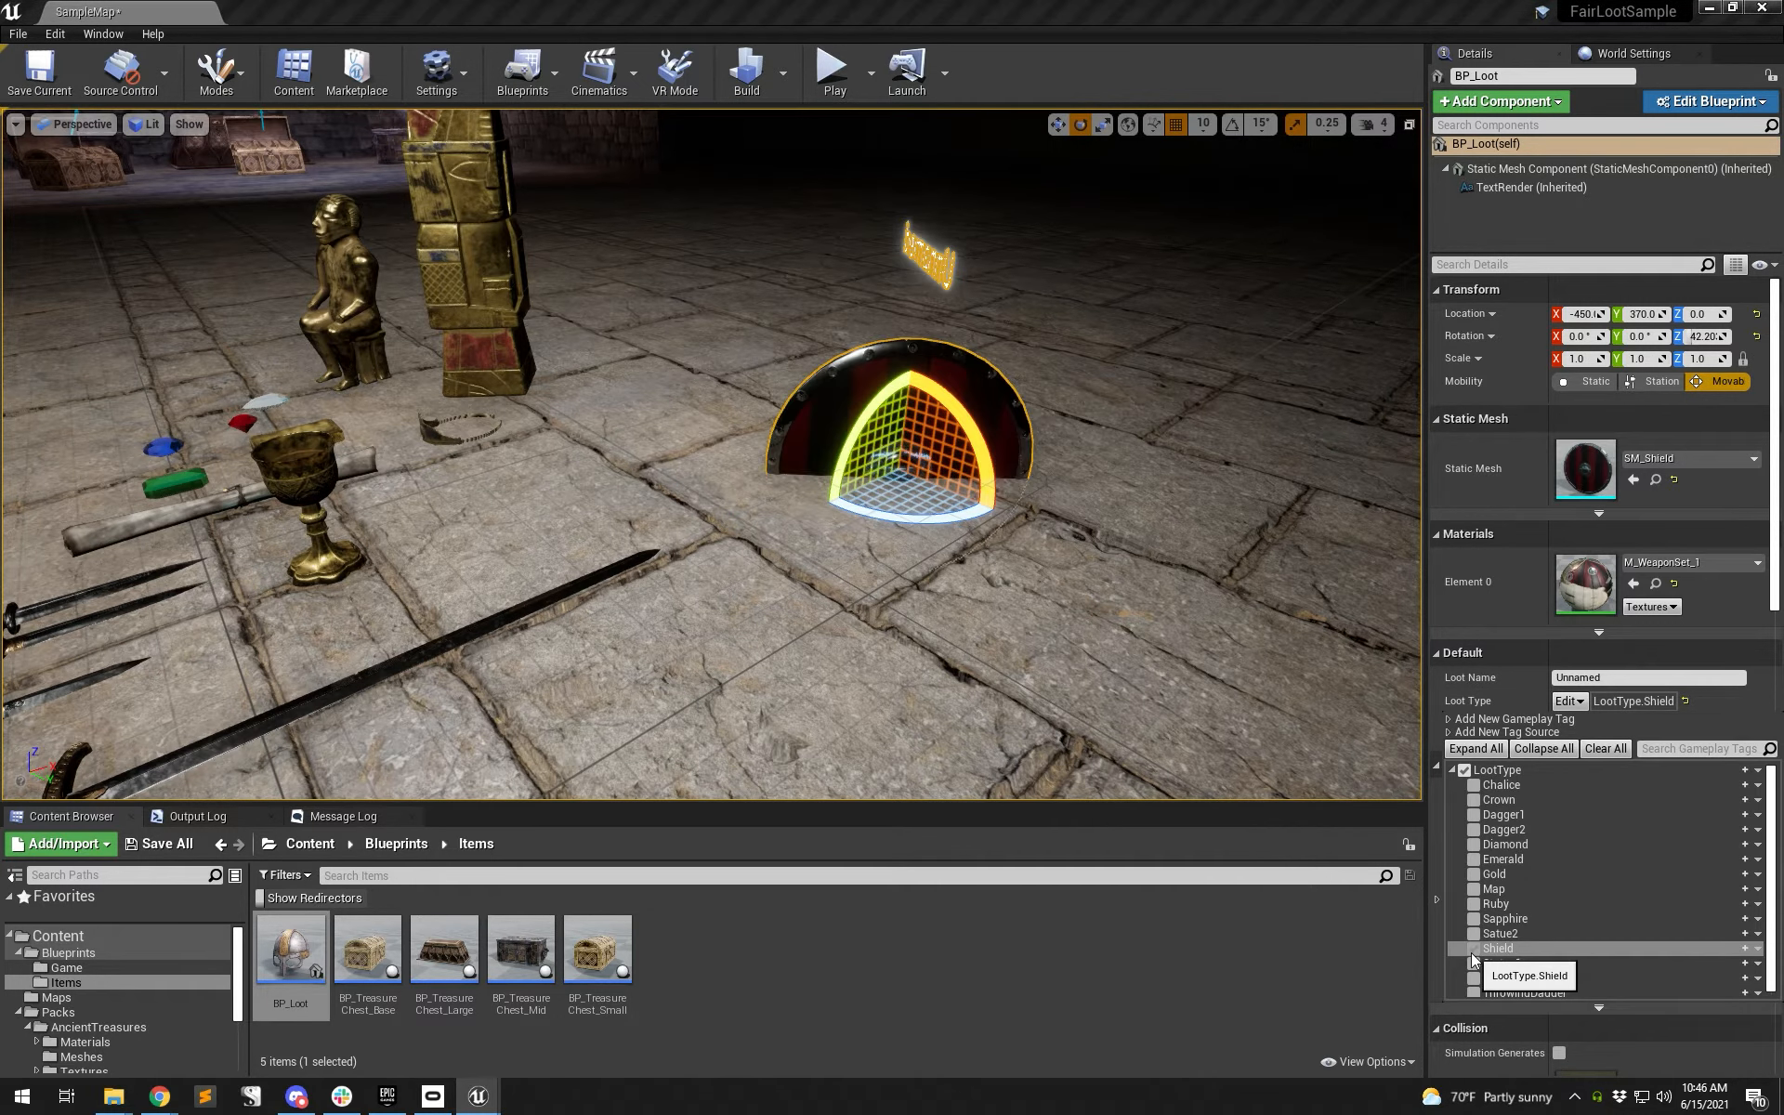
left_click(1473, 964)
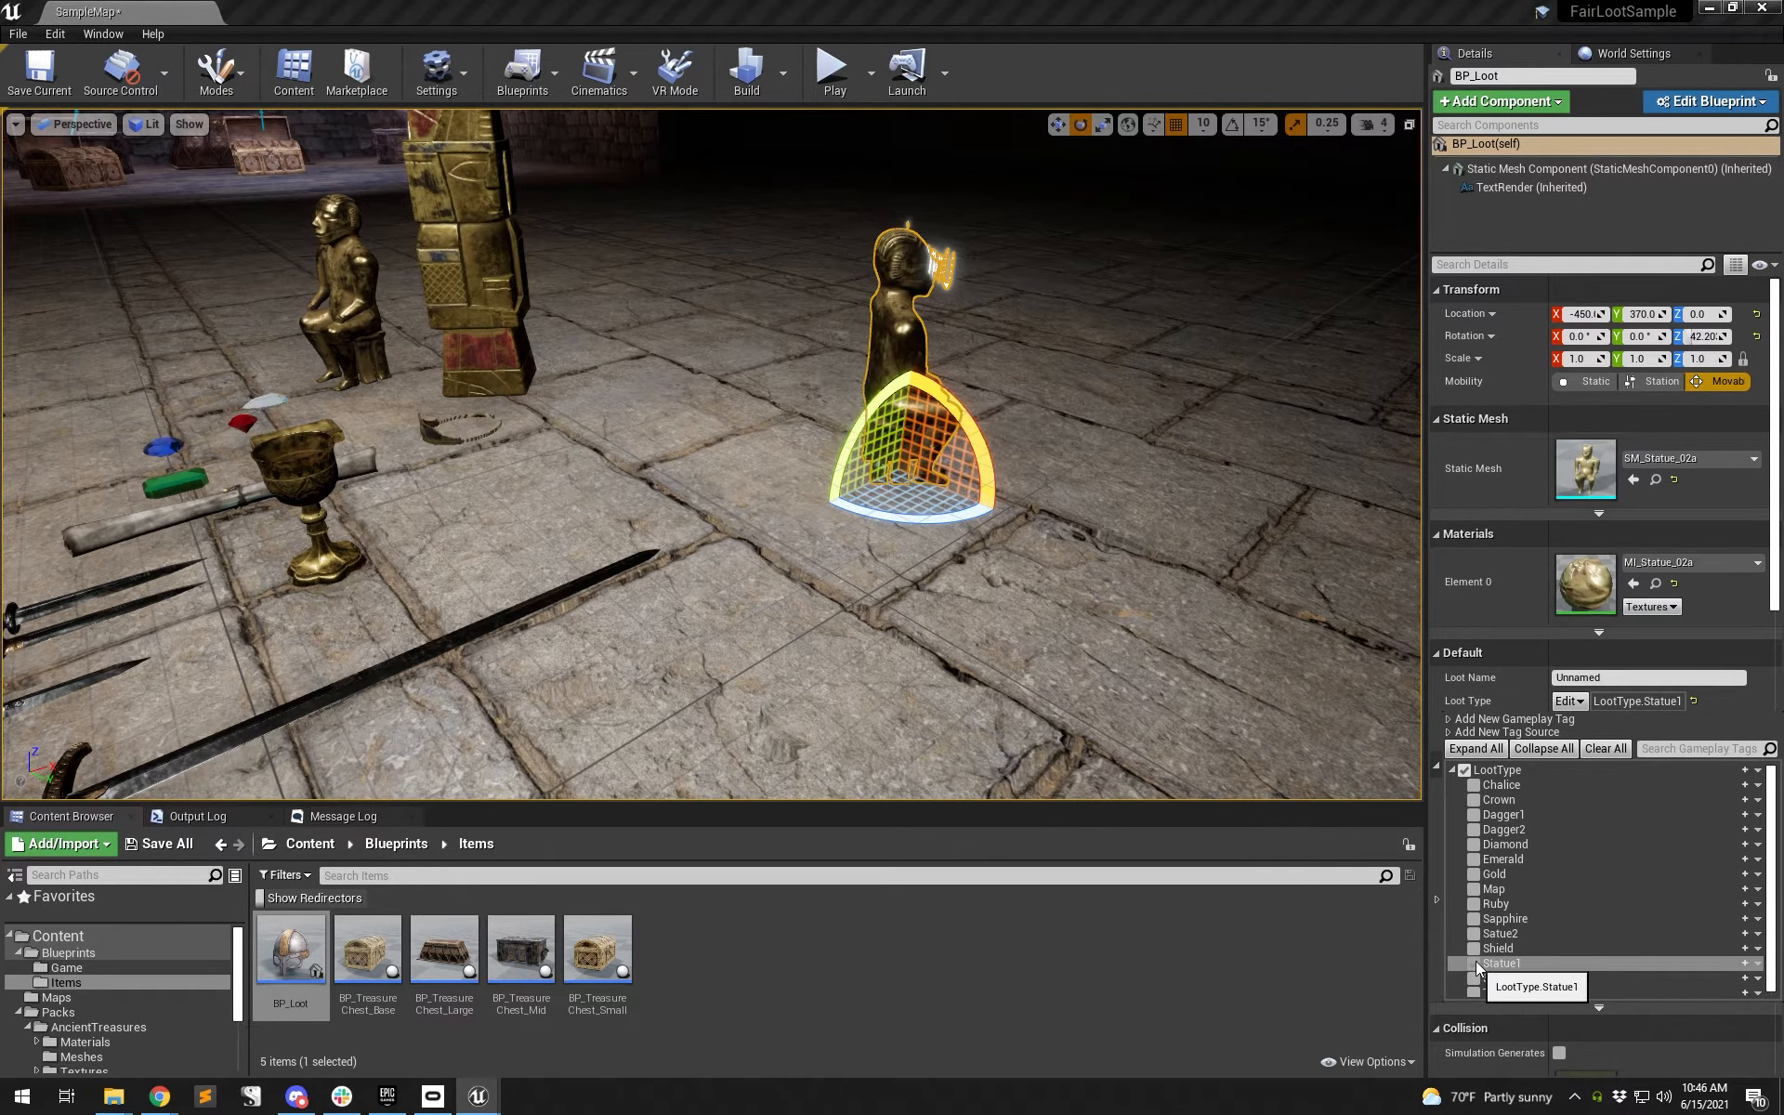
left_click(1473, 845)
left_click(1474, 868)
left_click(1474, 831)
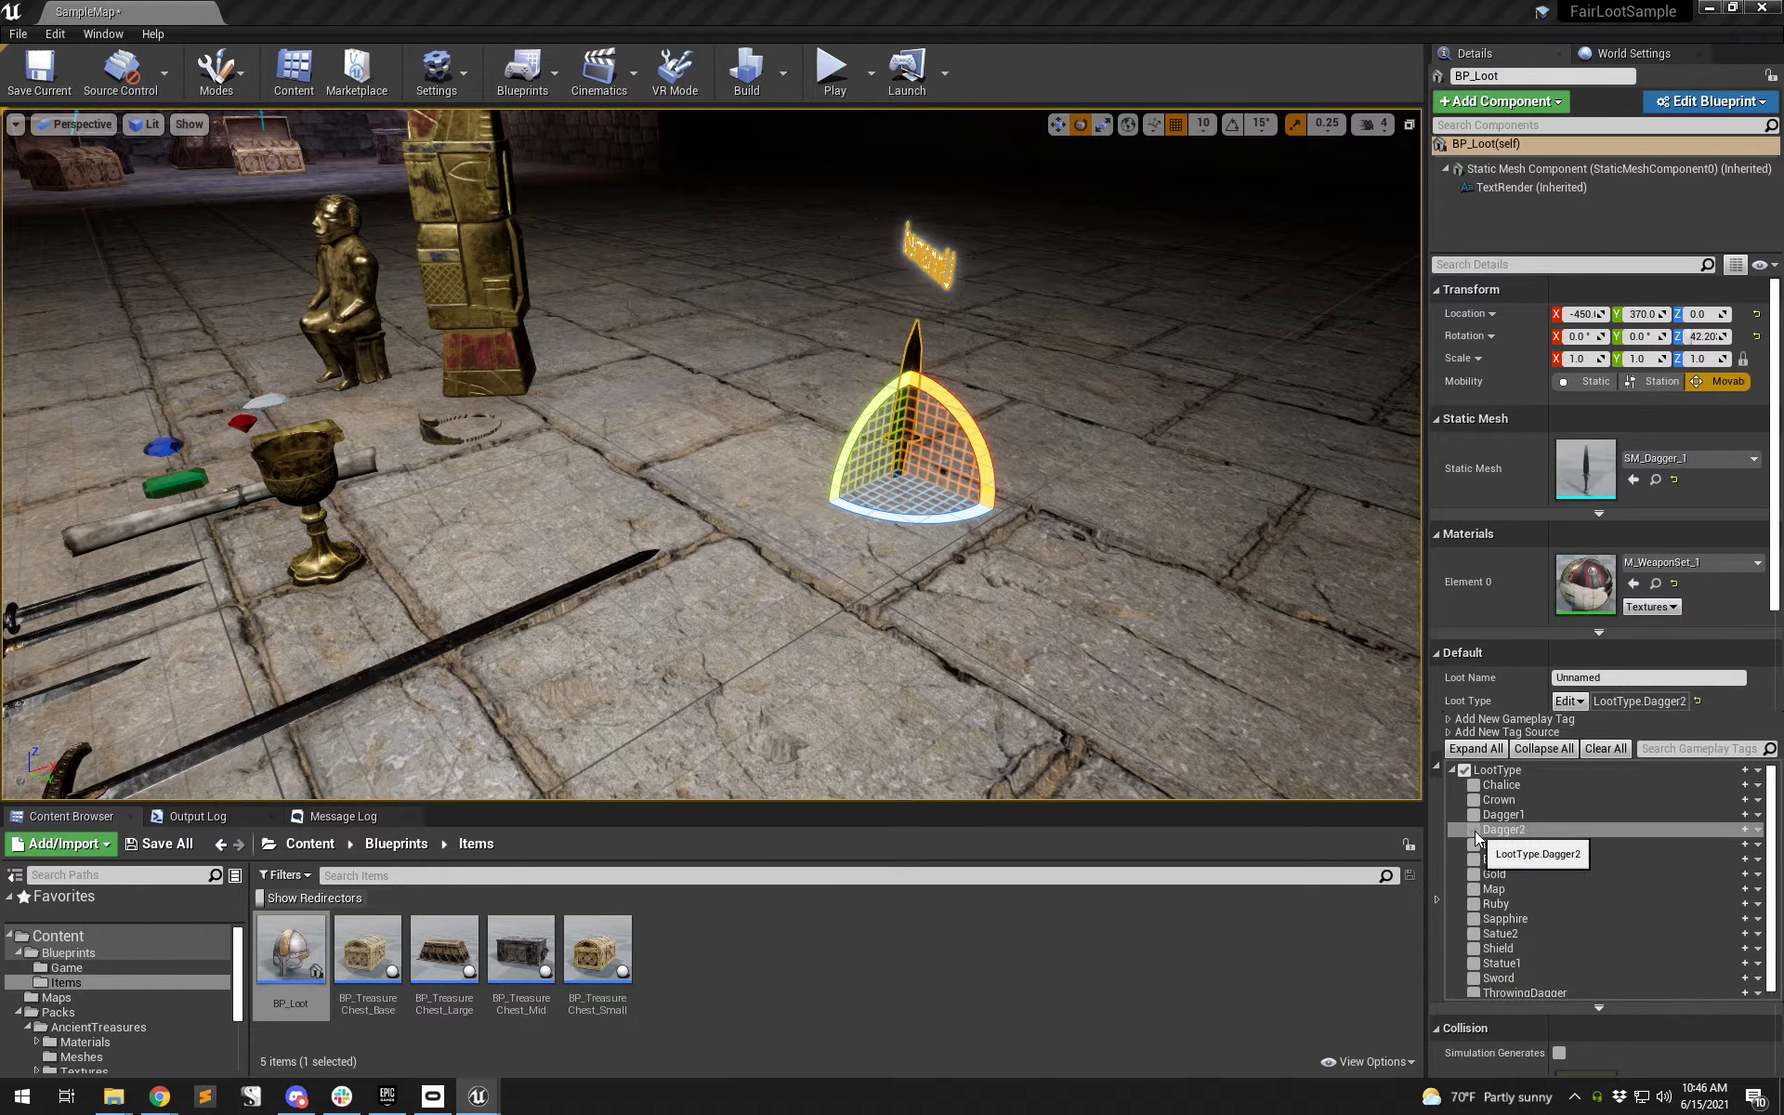
left_click(1473, 787)
left_click(1474, 832)
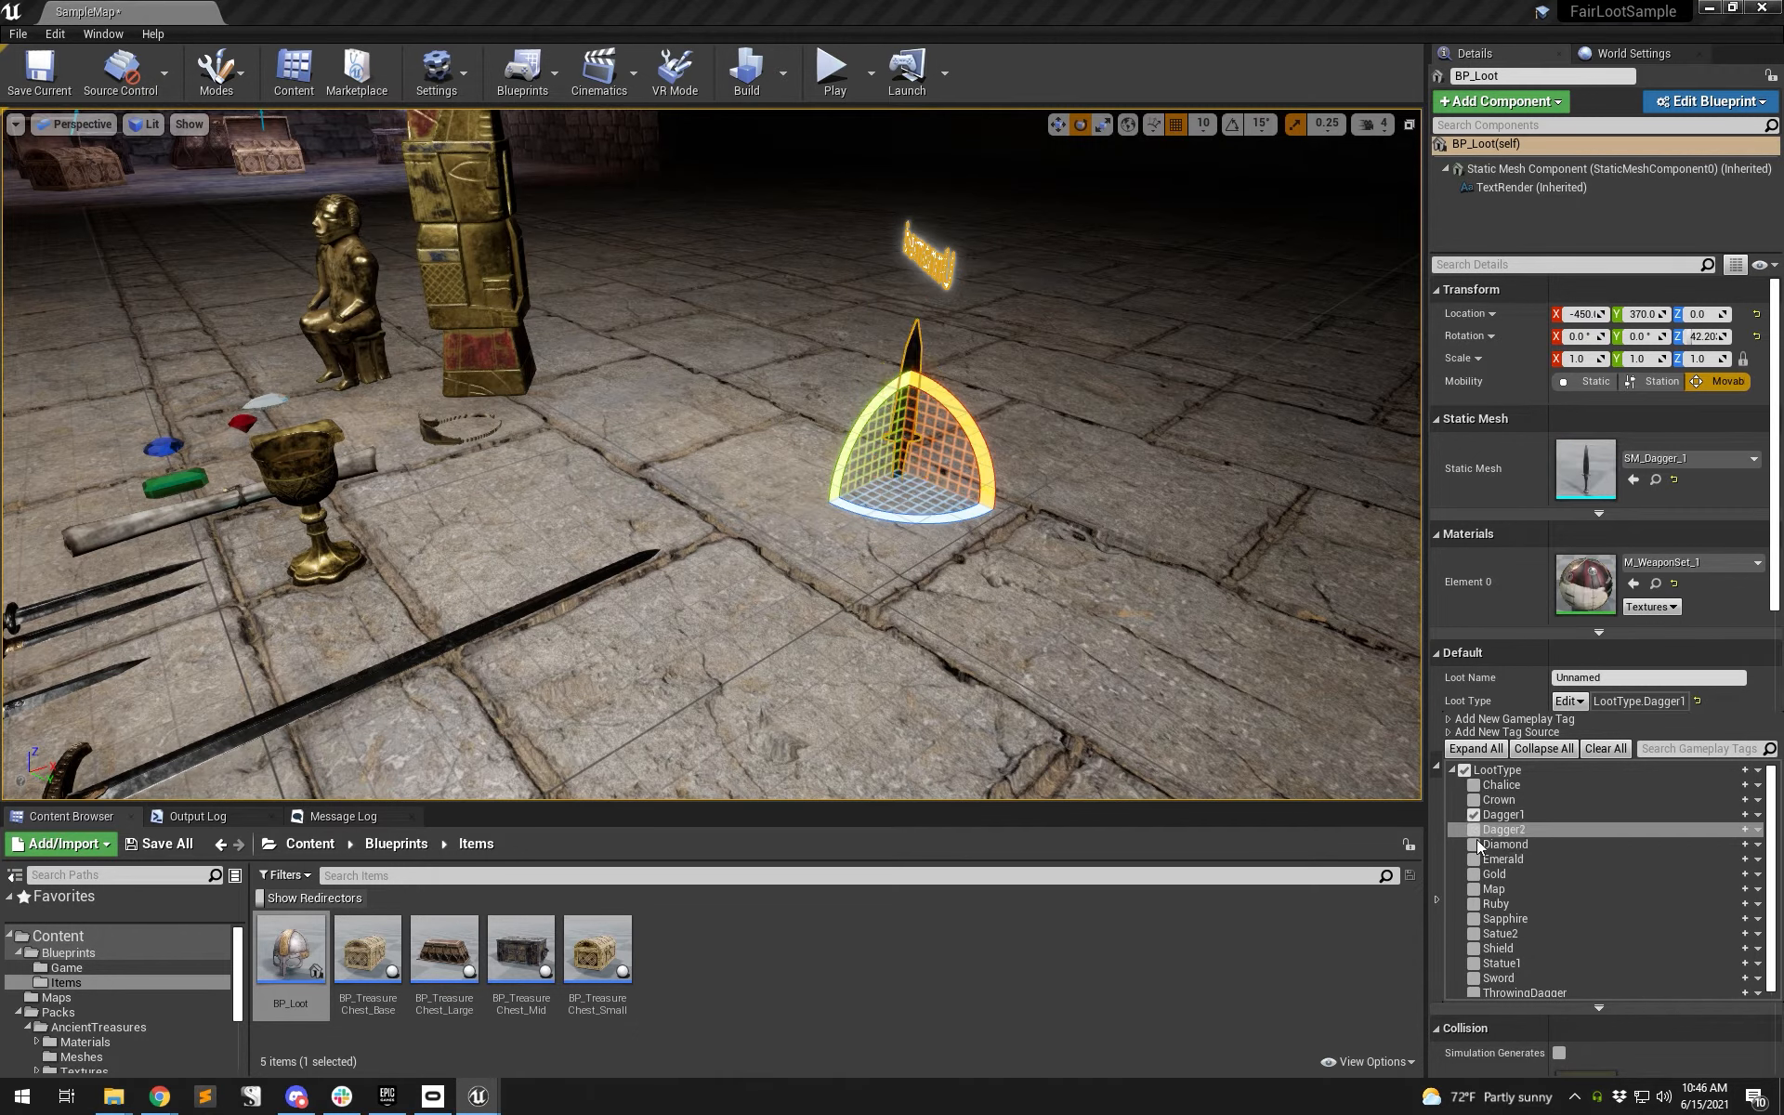
left_click(1475, 858)
left_click(1474, 903)
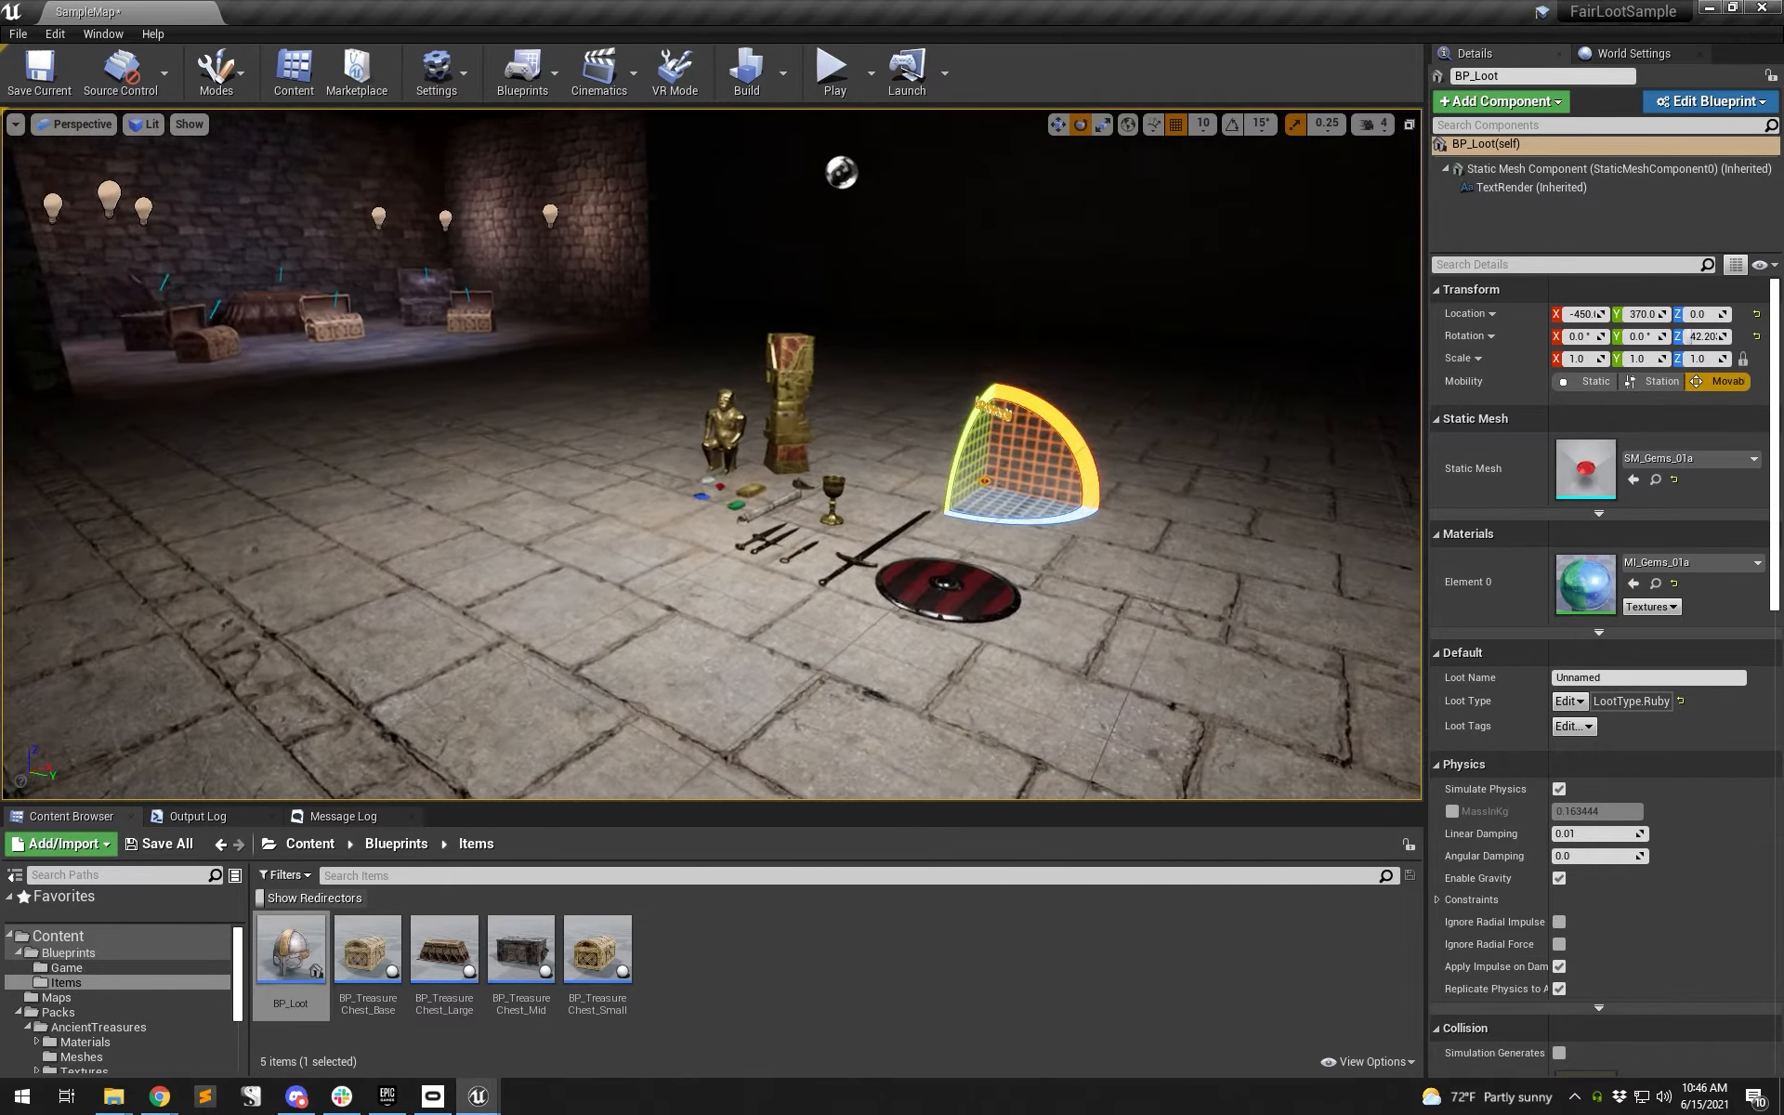
- Bring the treasure chests in the stone-walled room into view
key("w")
right_click_drag(415, 175, 275, 206)
key("w")
key("s")
mouse_move(1145, 573)
right_mouse_down()
mouse_move(1123, 576)
mouse_move(1143, 595)
mouse_move(1145, 573)
right_mouse_up()
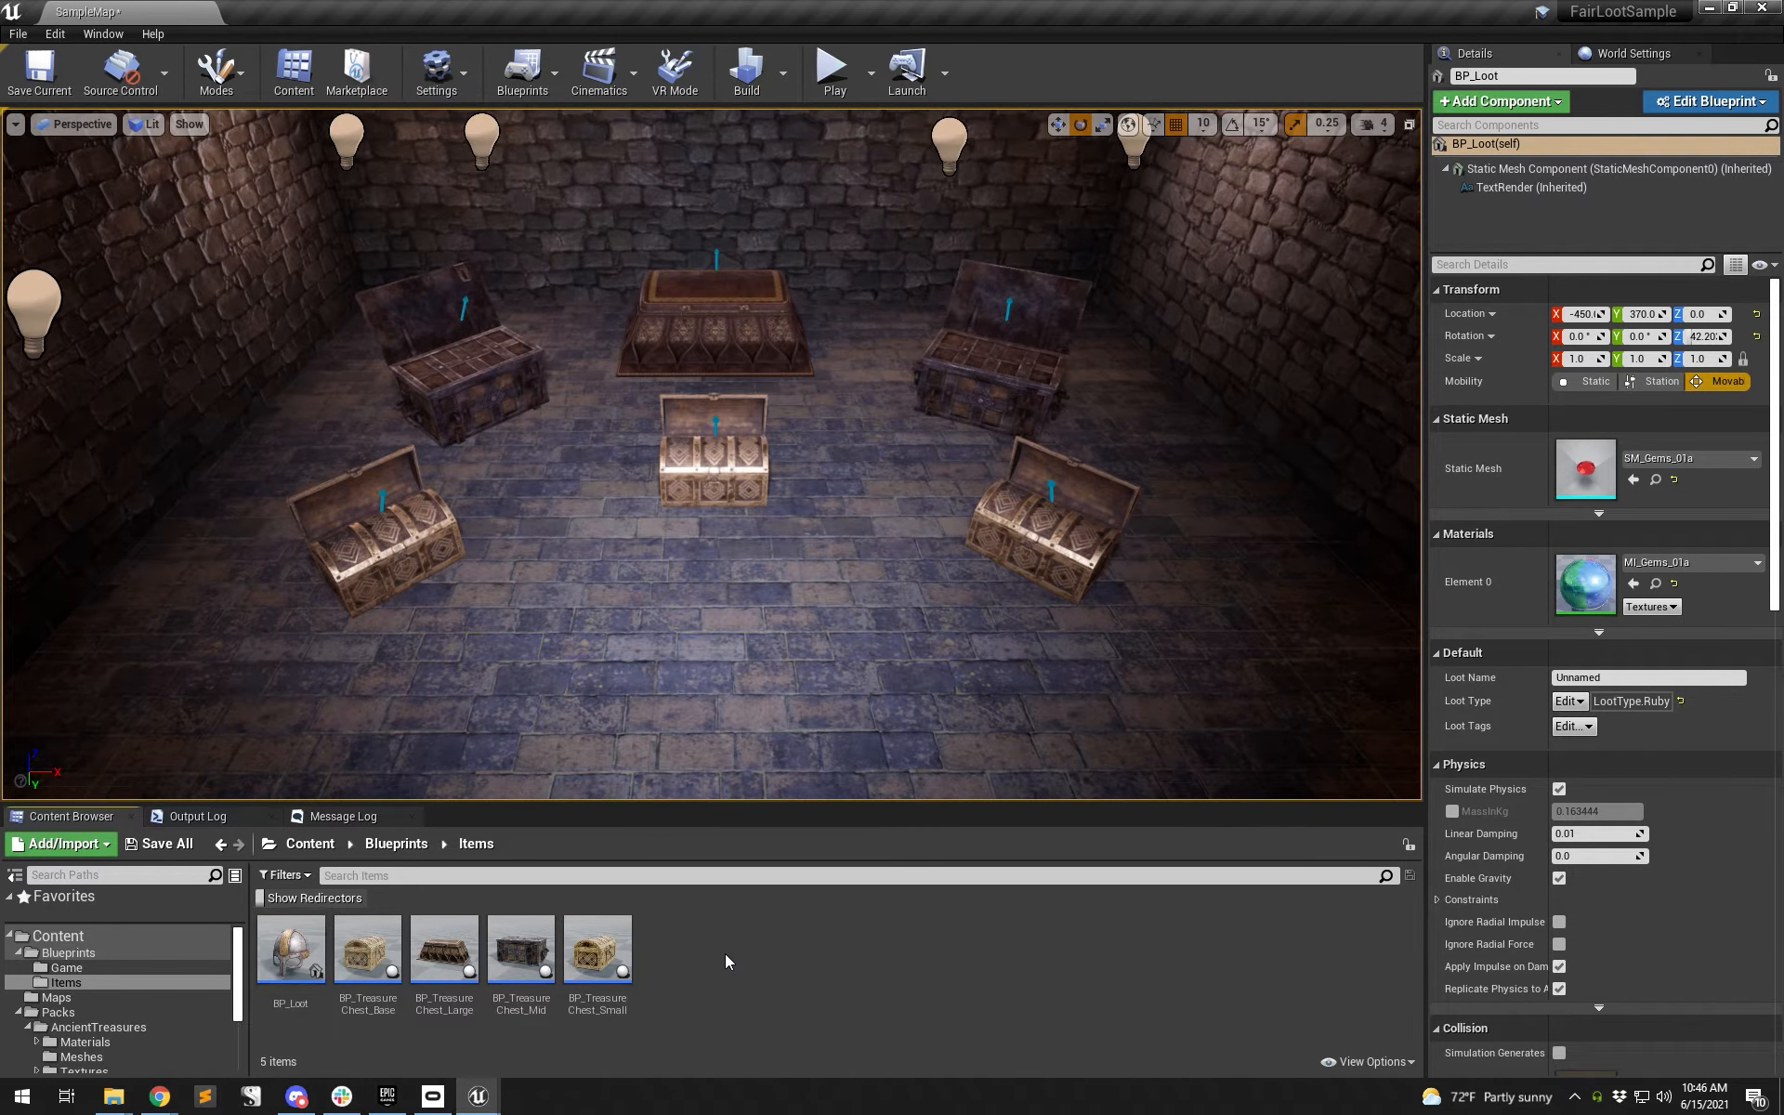
- Create a folder named Data directly under Content
left_click(77, 938)
right_click(77, 941)
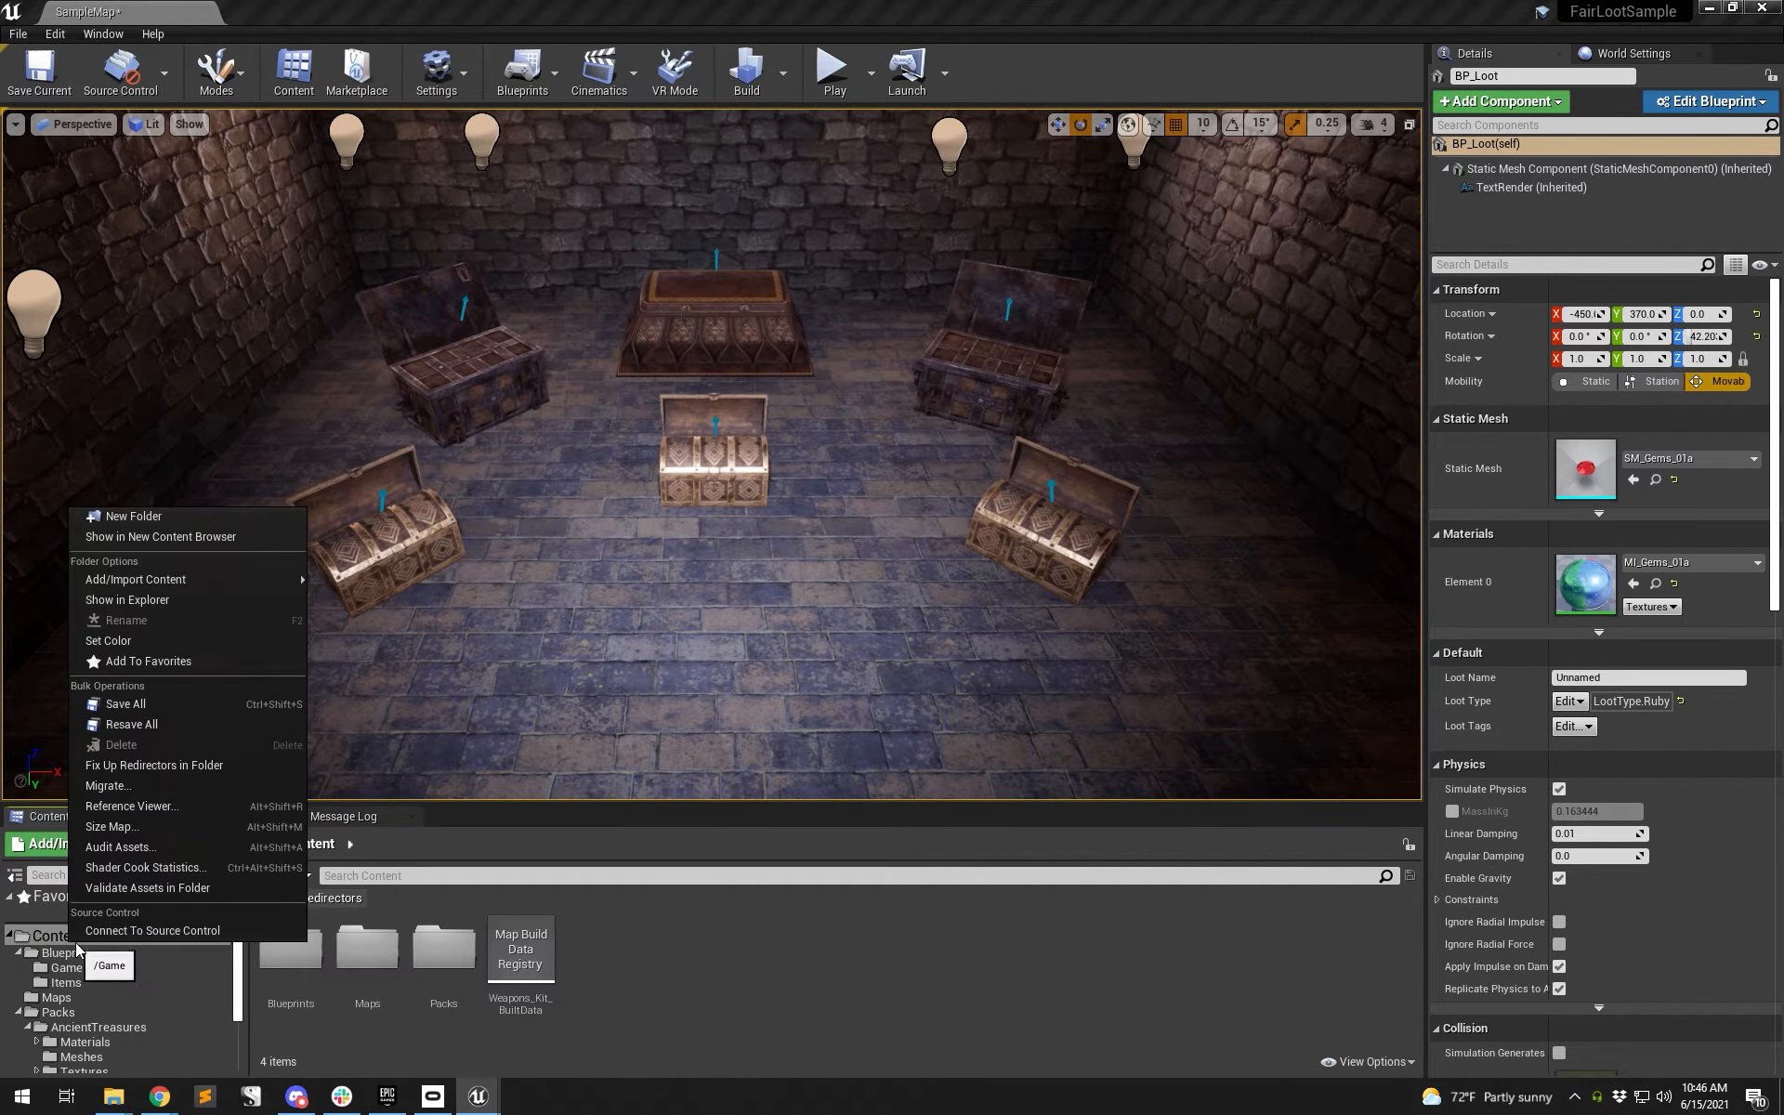
left_click(165, 513)
type("Data")
key("Return")
- Create a Loot Table Definition asset named SimpleLootTable in the Data folder and open it
right_click(326, 929)
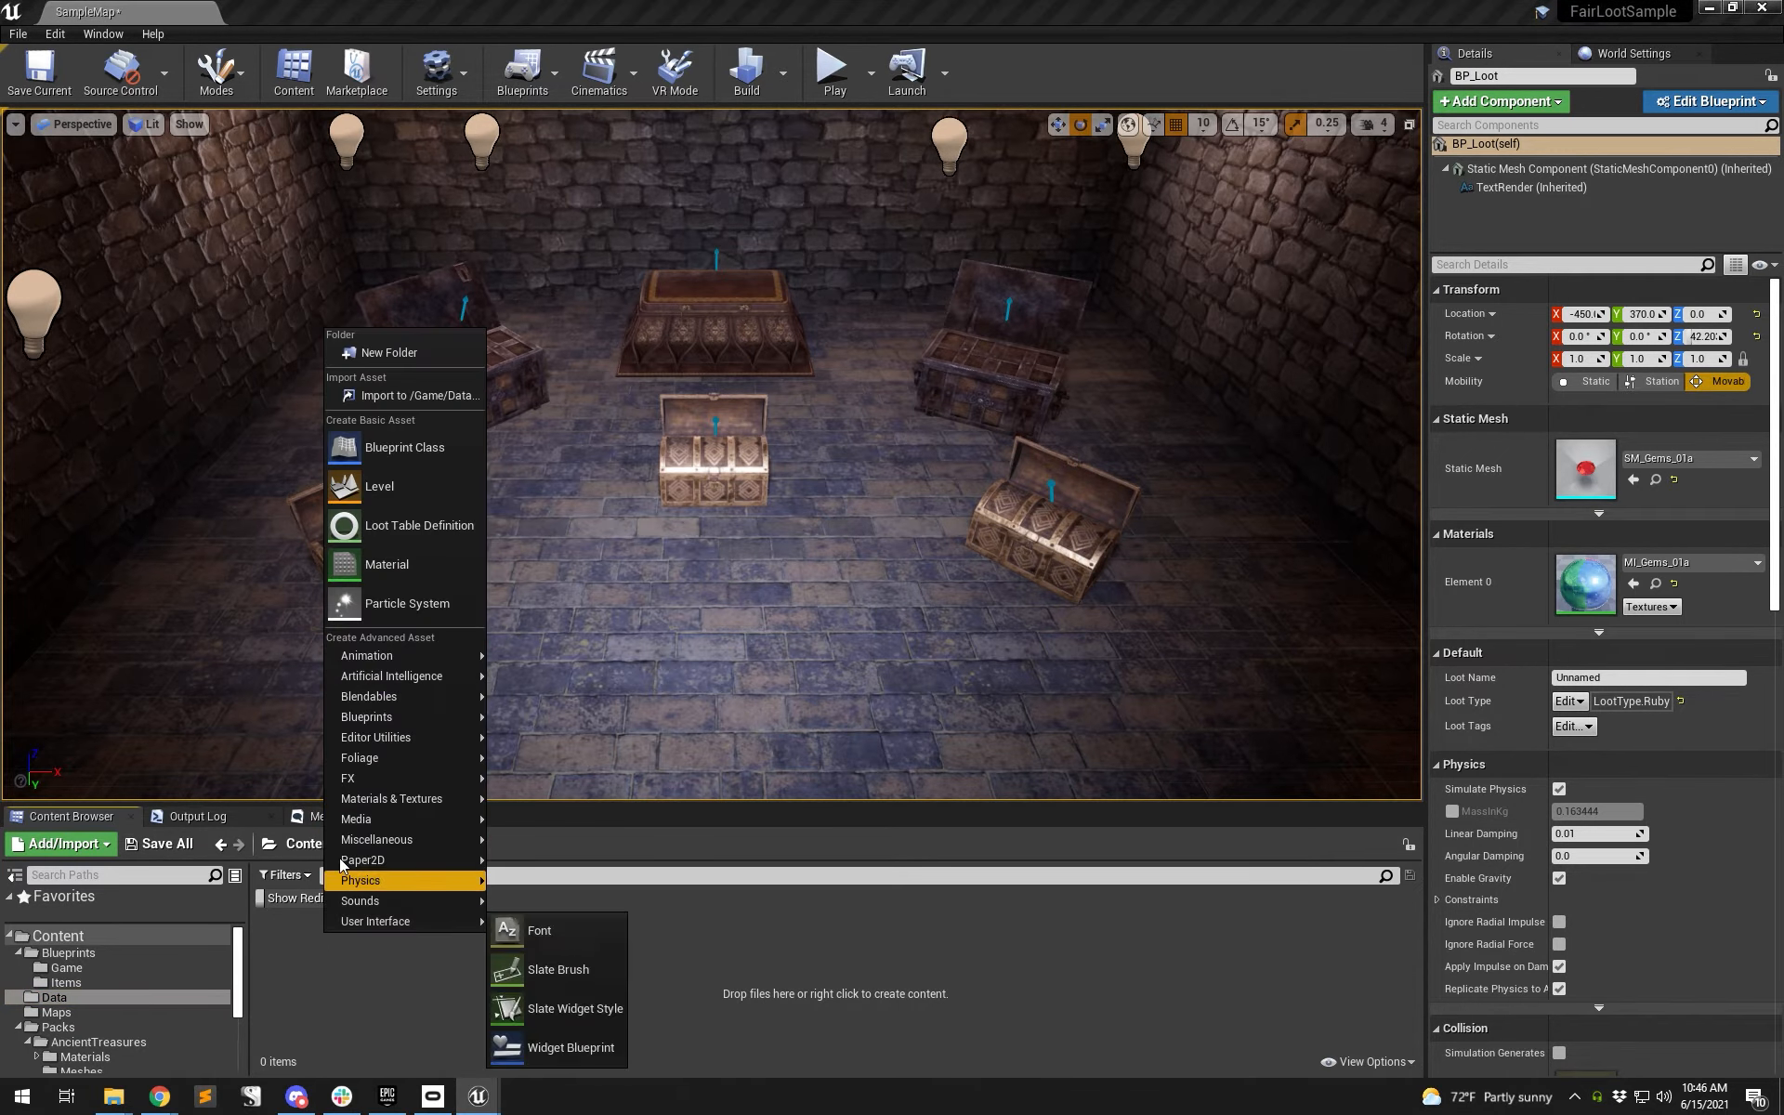
left_click(424, 525)
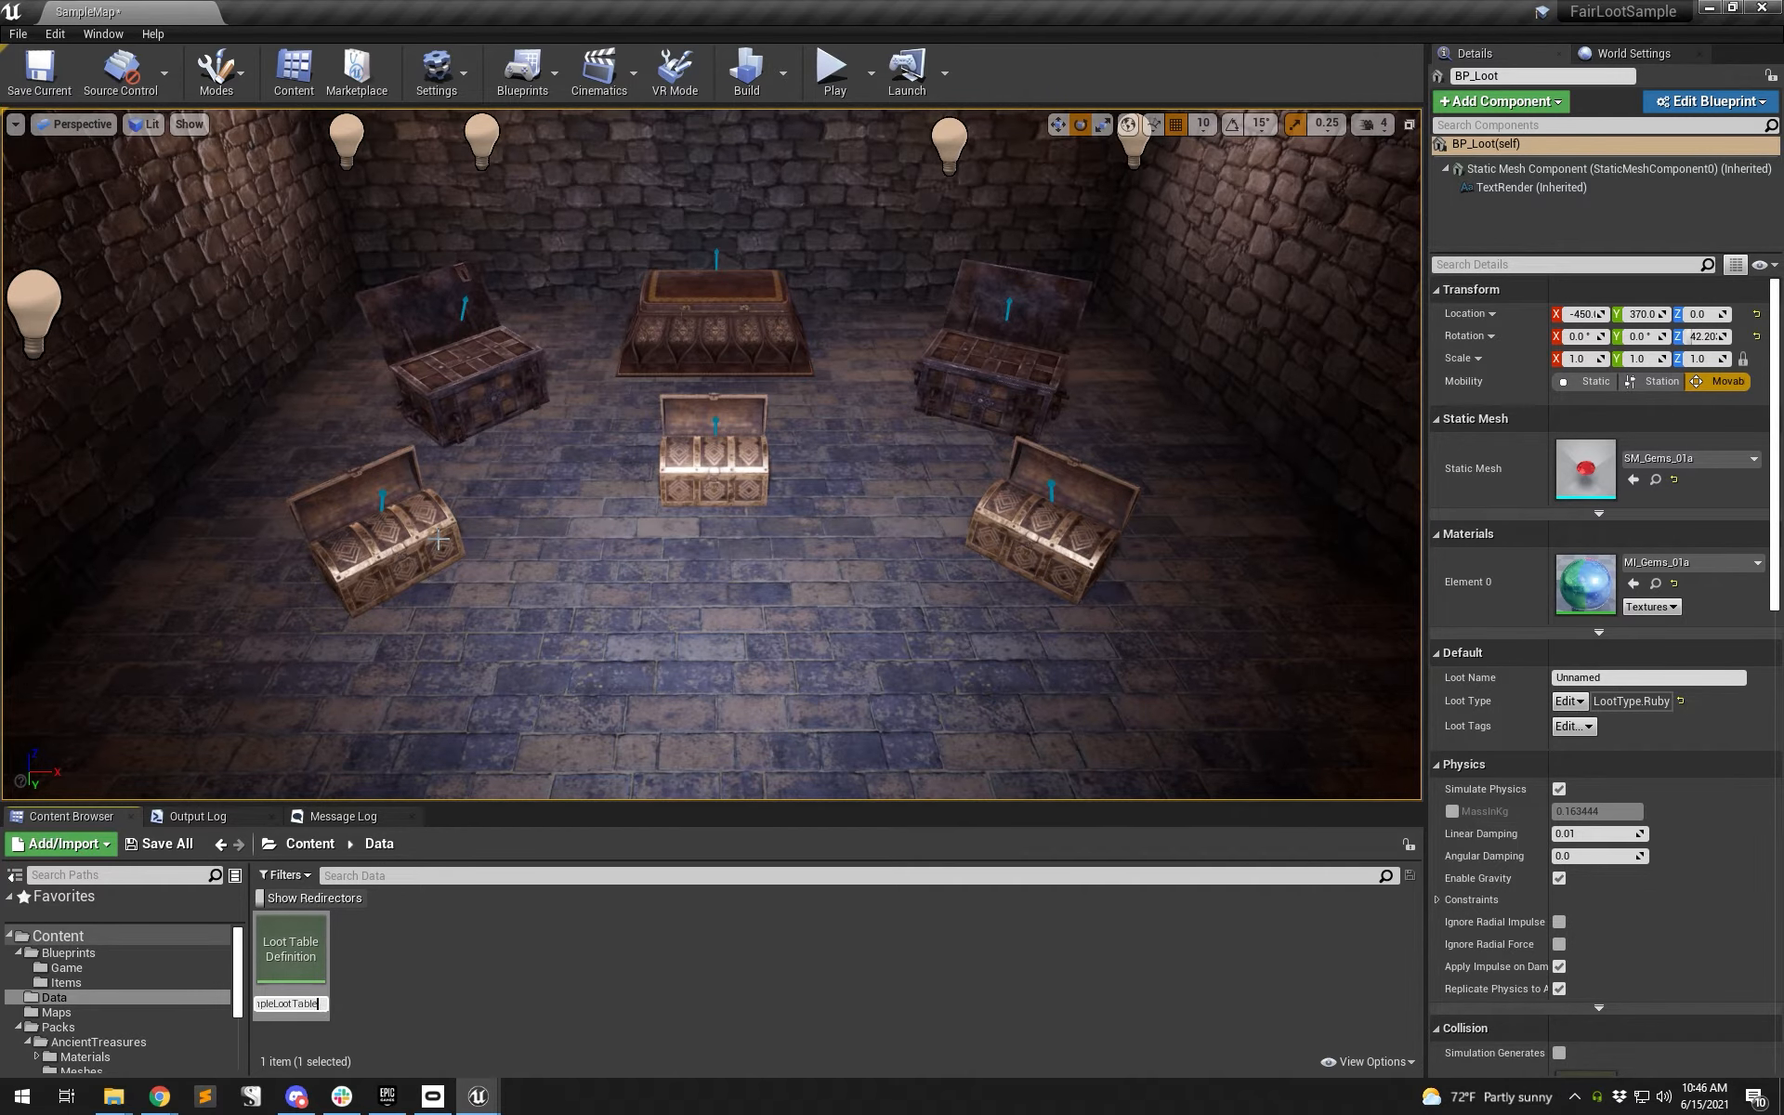
double_click(297, 971)
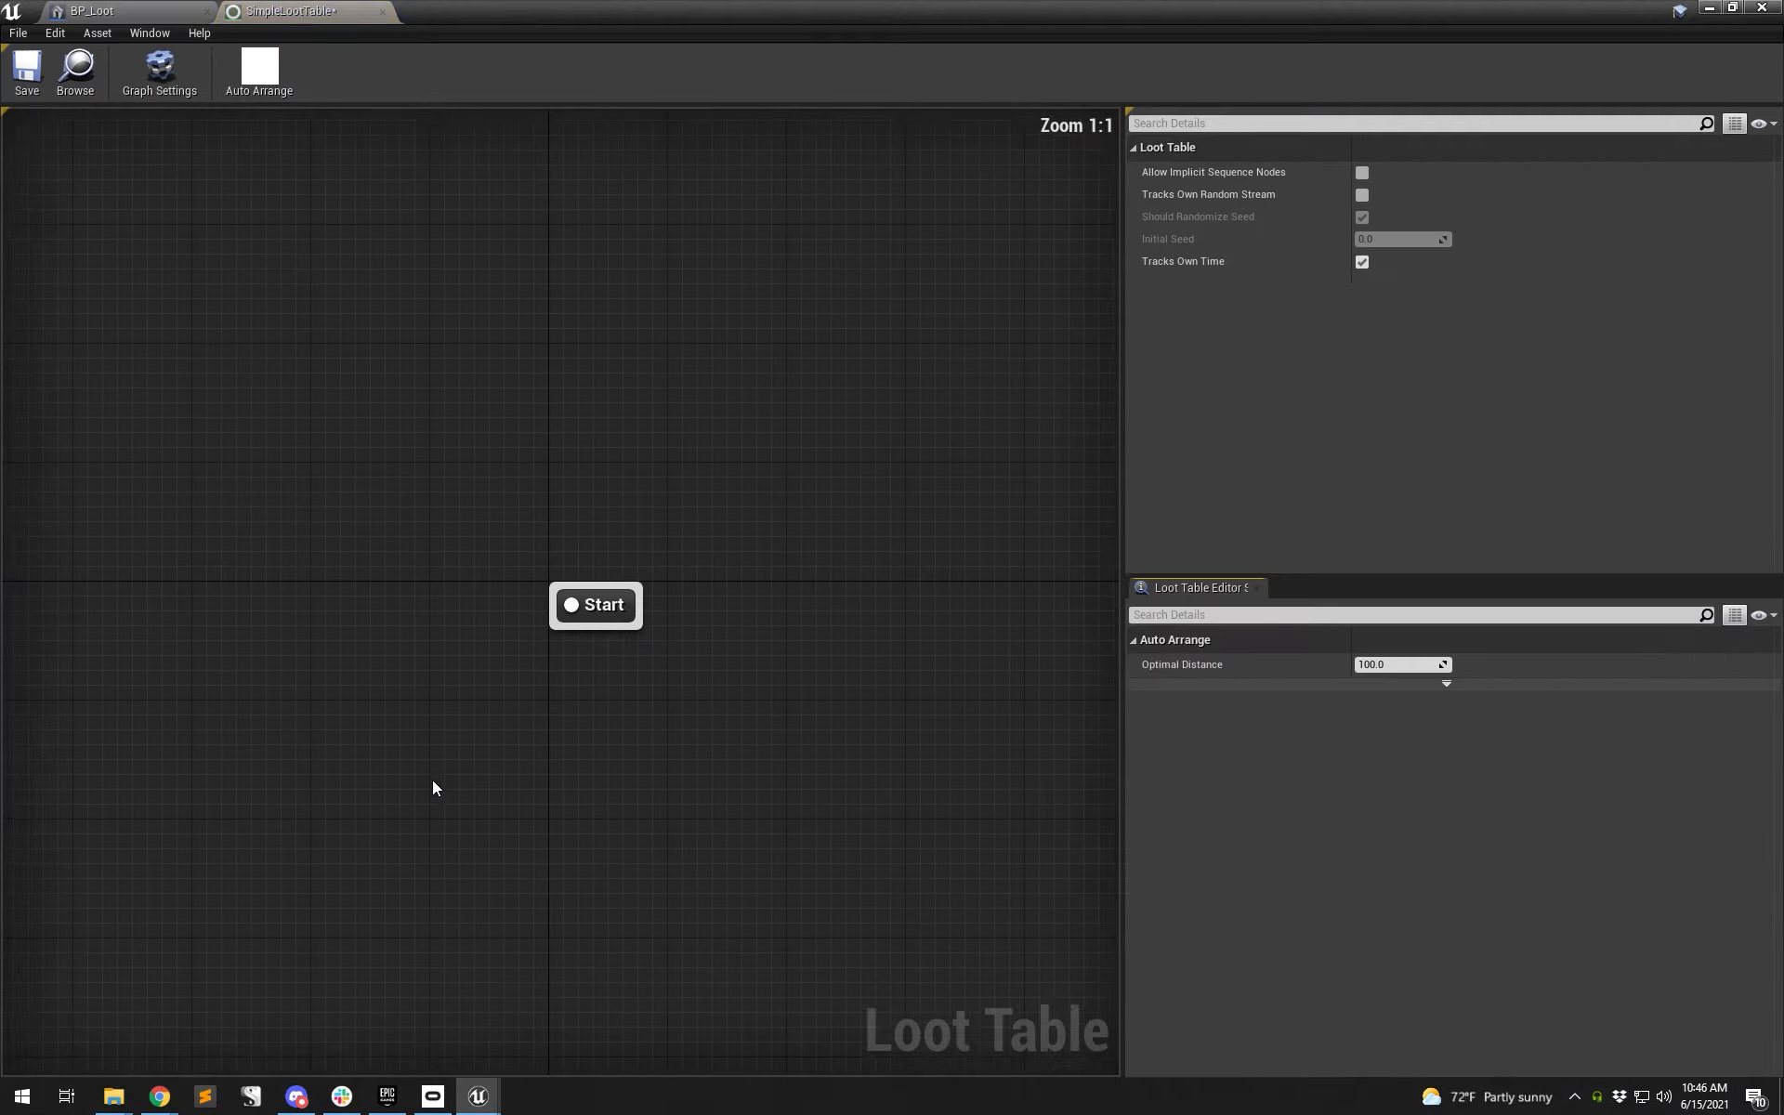
- Restore the loot table editor to a smaller window over the level and bring the Start node into view
right_click_drag(659, 371, 593, 286)
scroll(585, 301, "down", 4)
scroll(593, 400, "up", 4)
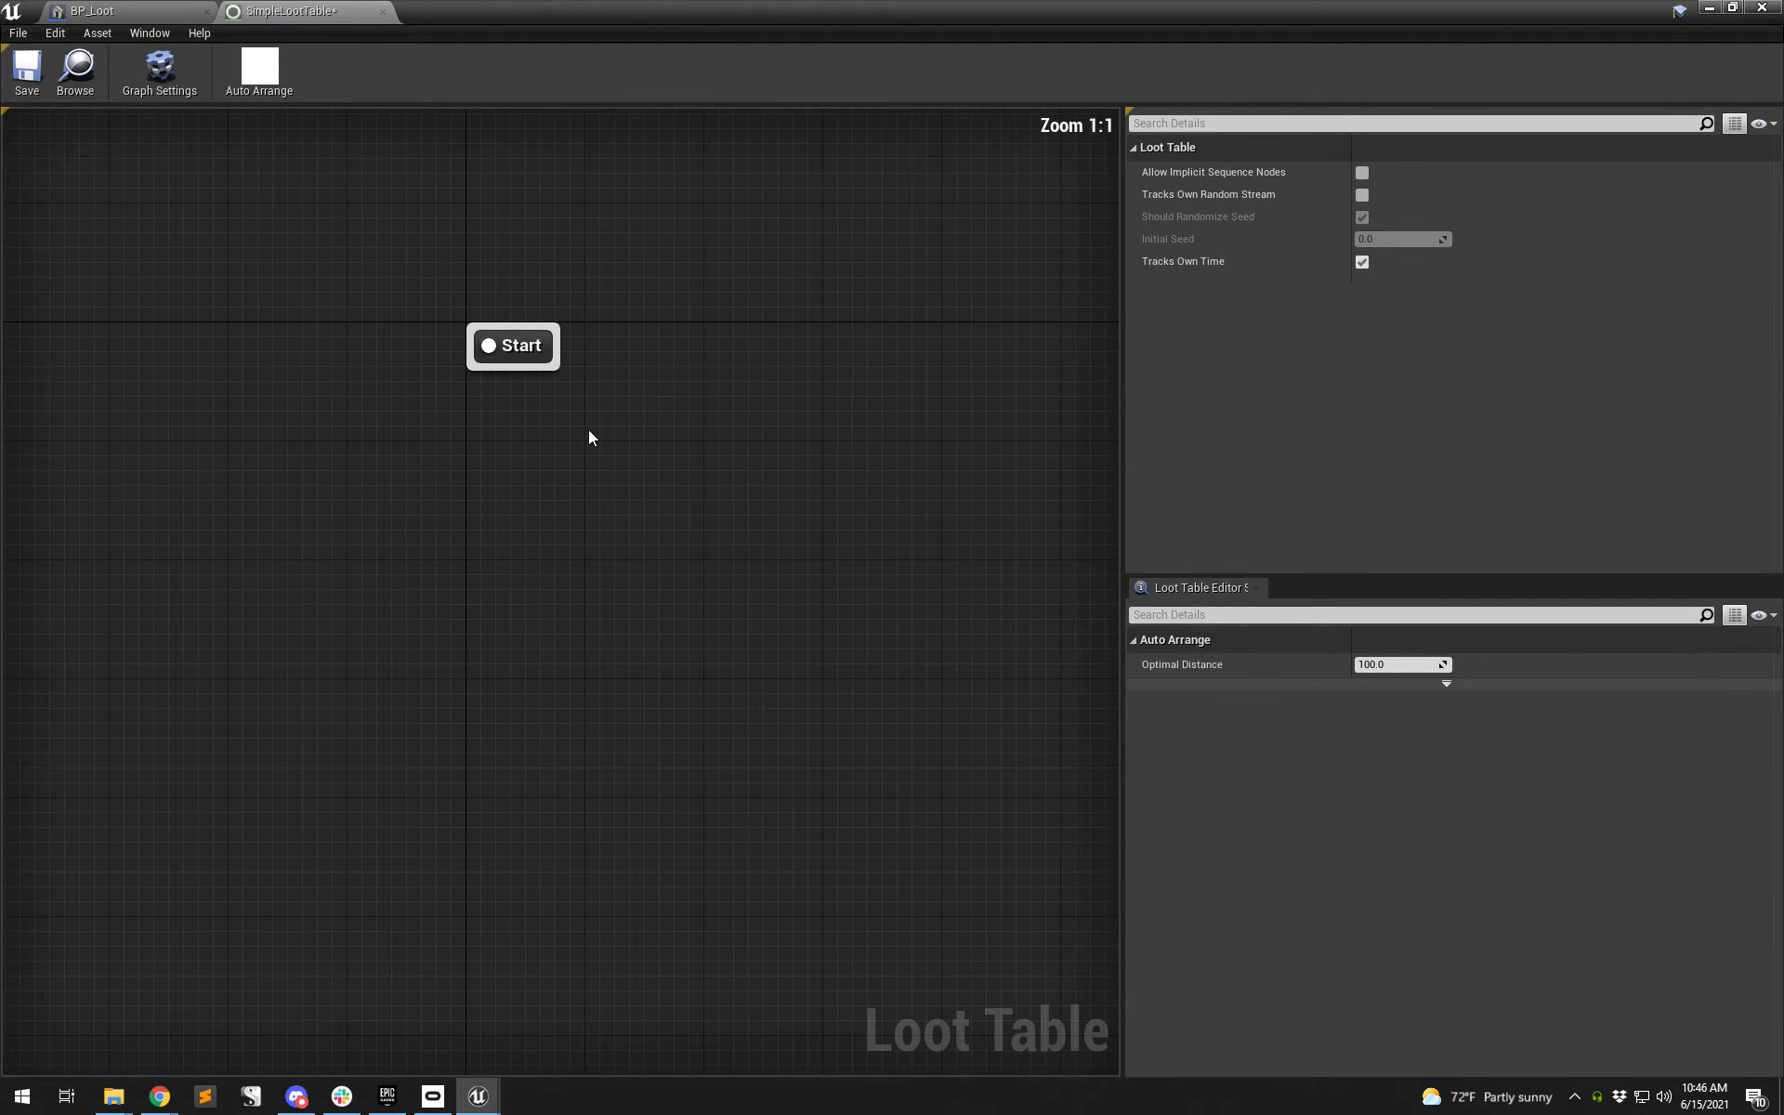
double_click(586, 8)
left_click_drag(879, 121, 1091, 140)
right_click_drag(872, 508, 888, 526)
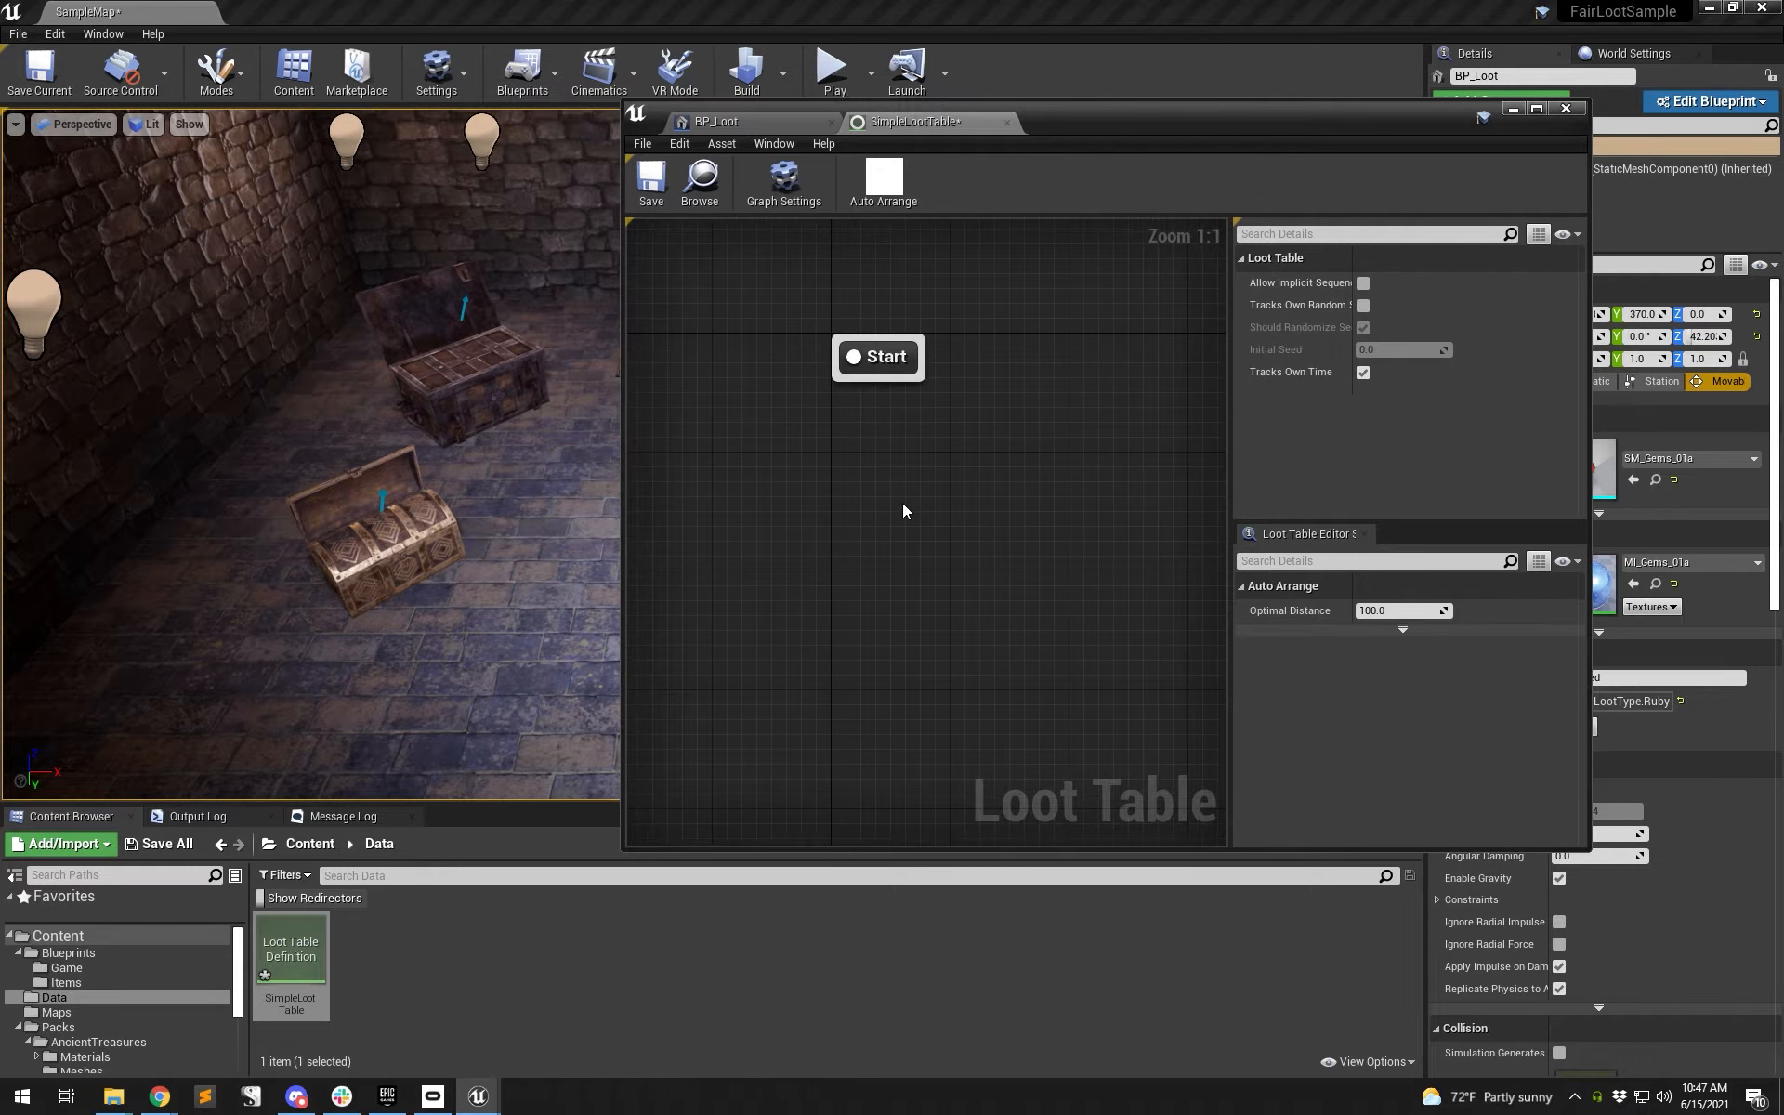
- Add a Random Choice node connected from the Start node
left_click(890, 363)
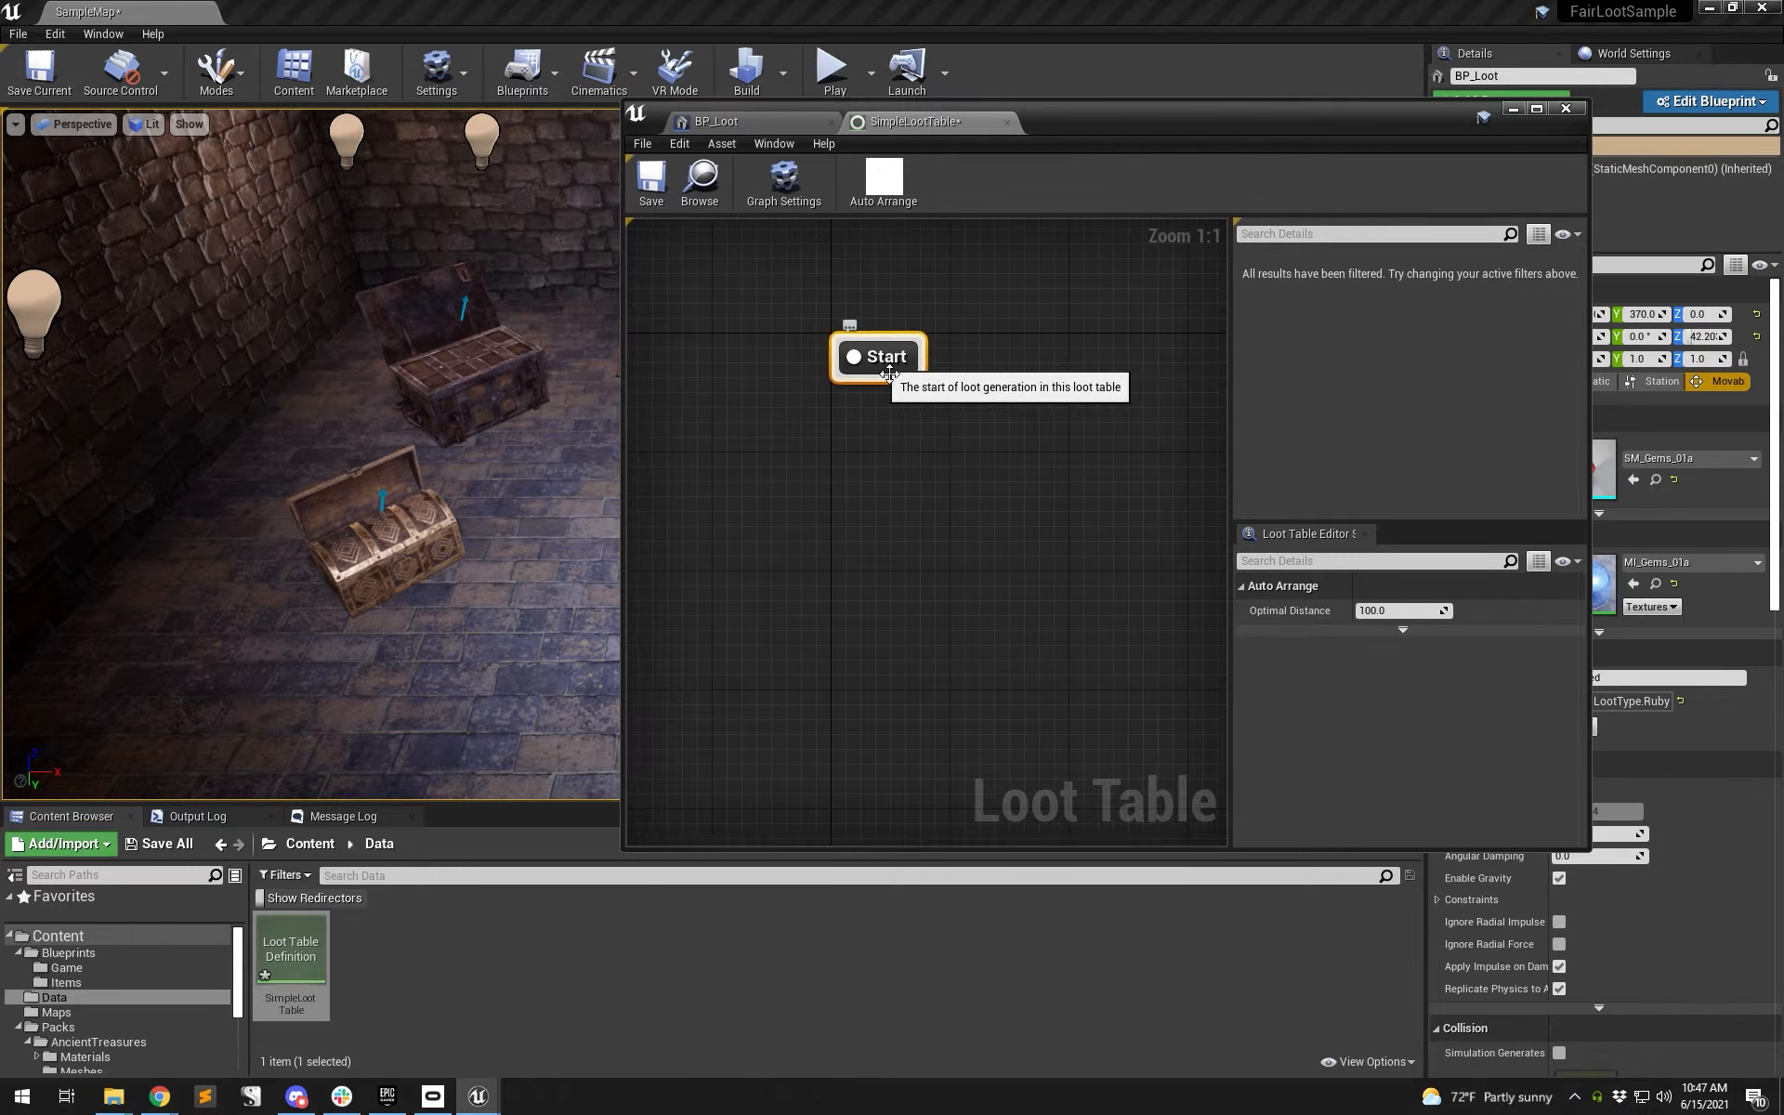
left_click_drag(877, 376, 868, 438)
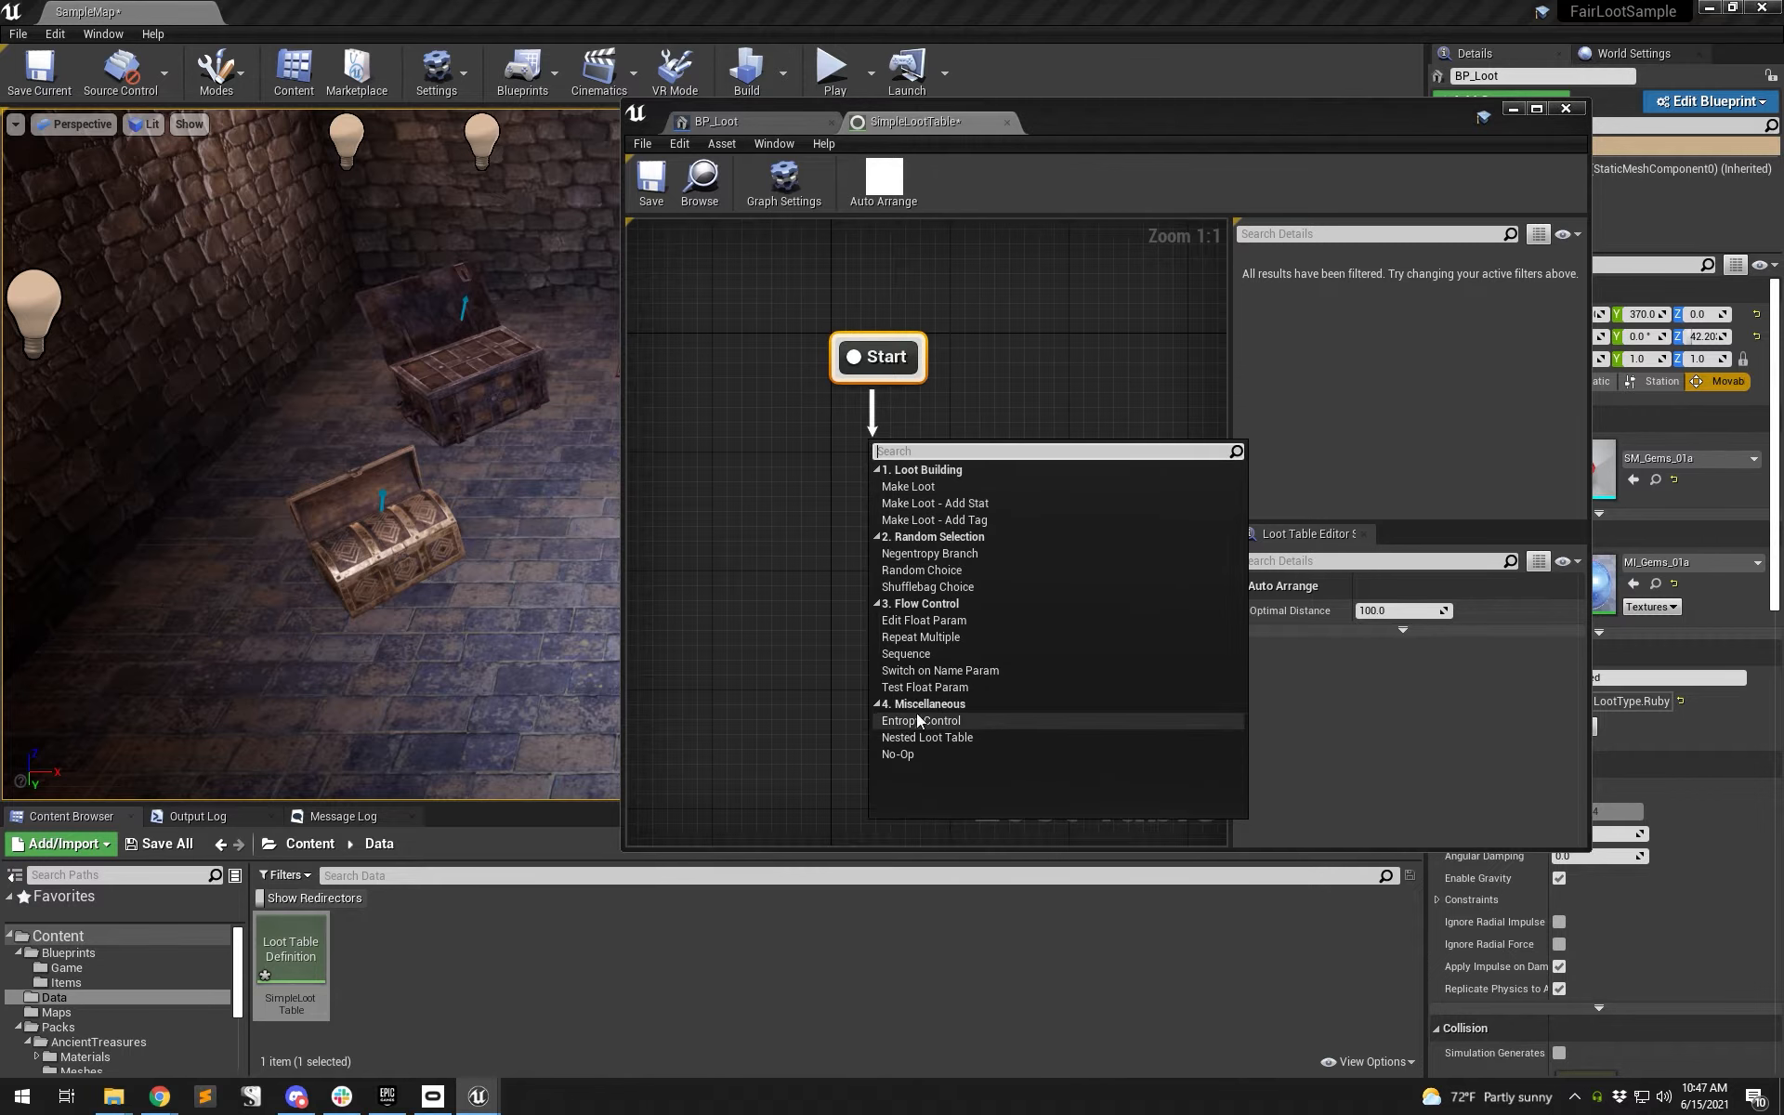
left_click(921, 569)
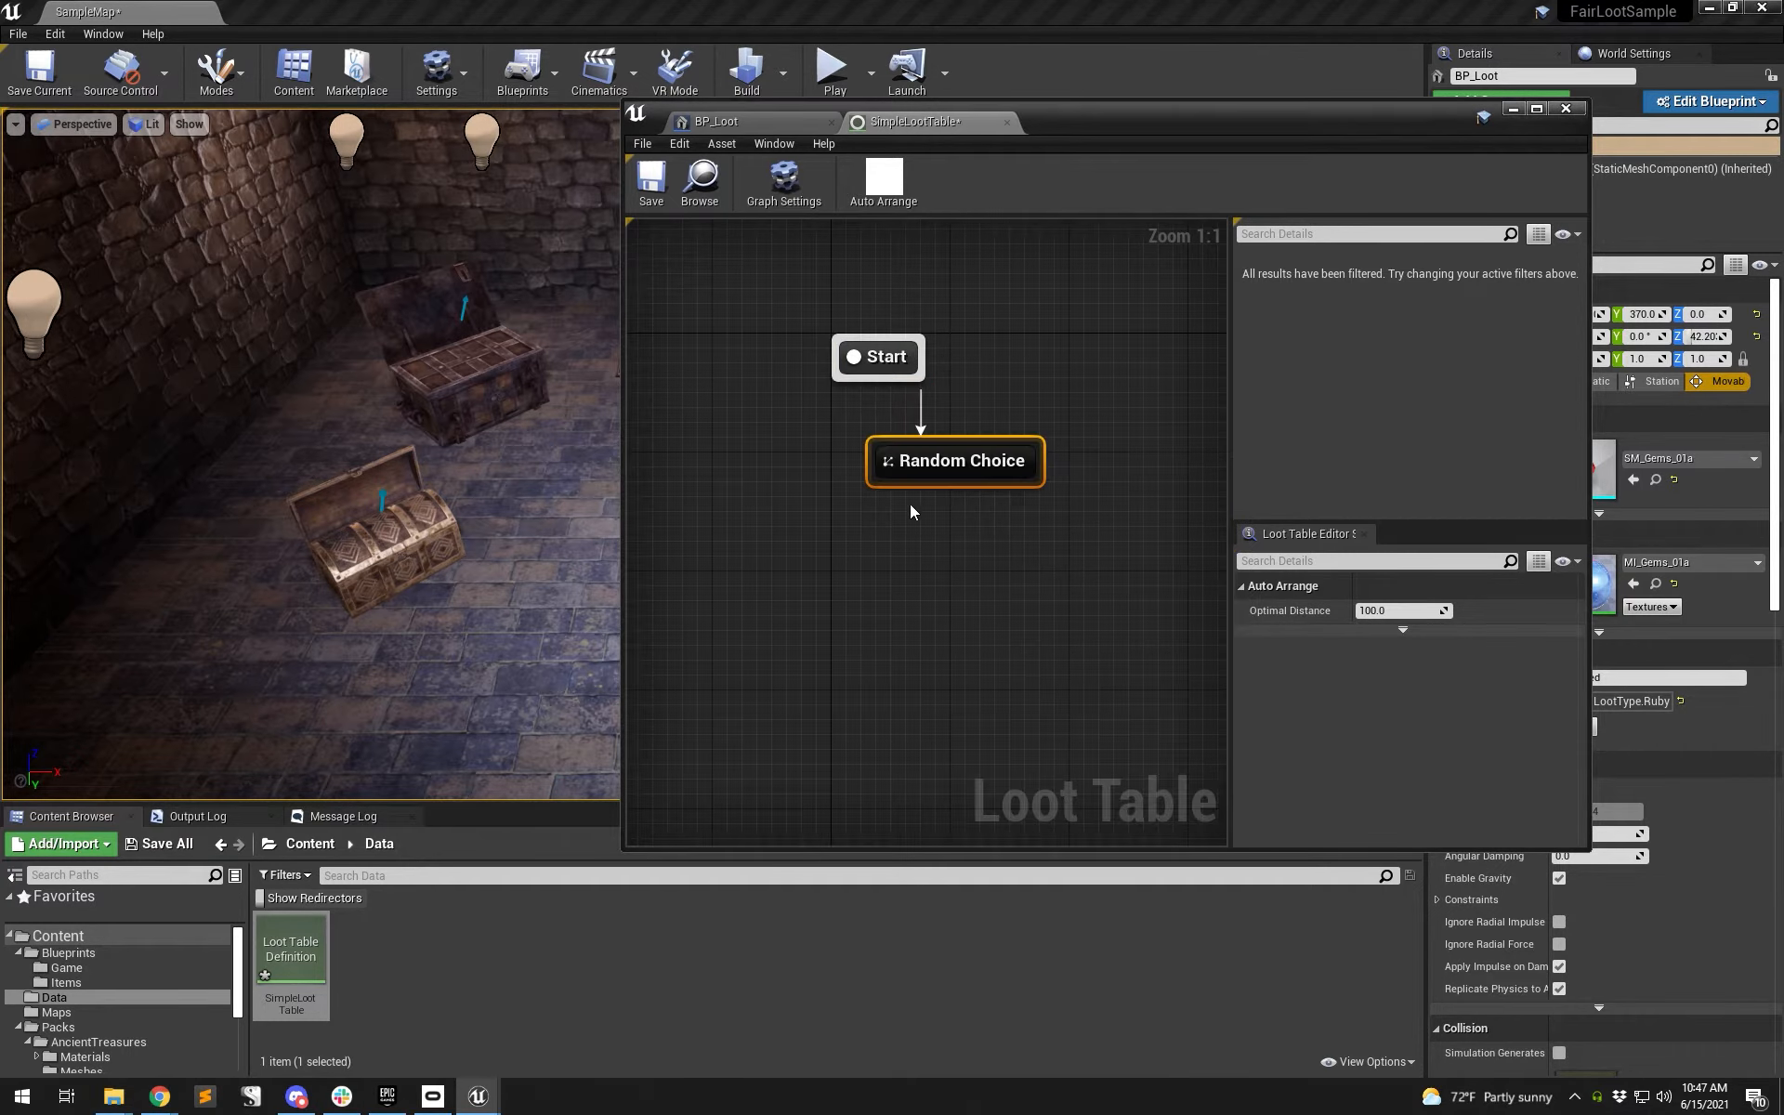
- Add a Make Loot node connected from Random Choice, keeping the name Loot, and make two copies of it
left_click_drag(910, 504, 840, 596)
left_click(871, 646)
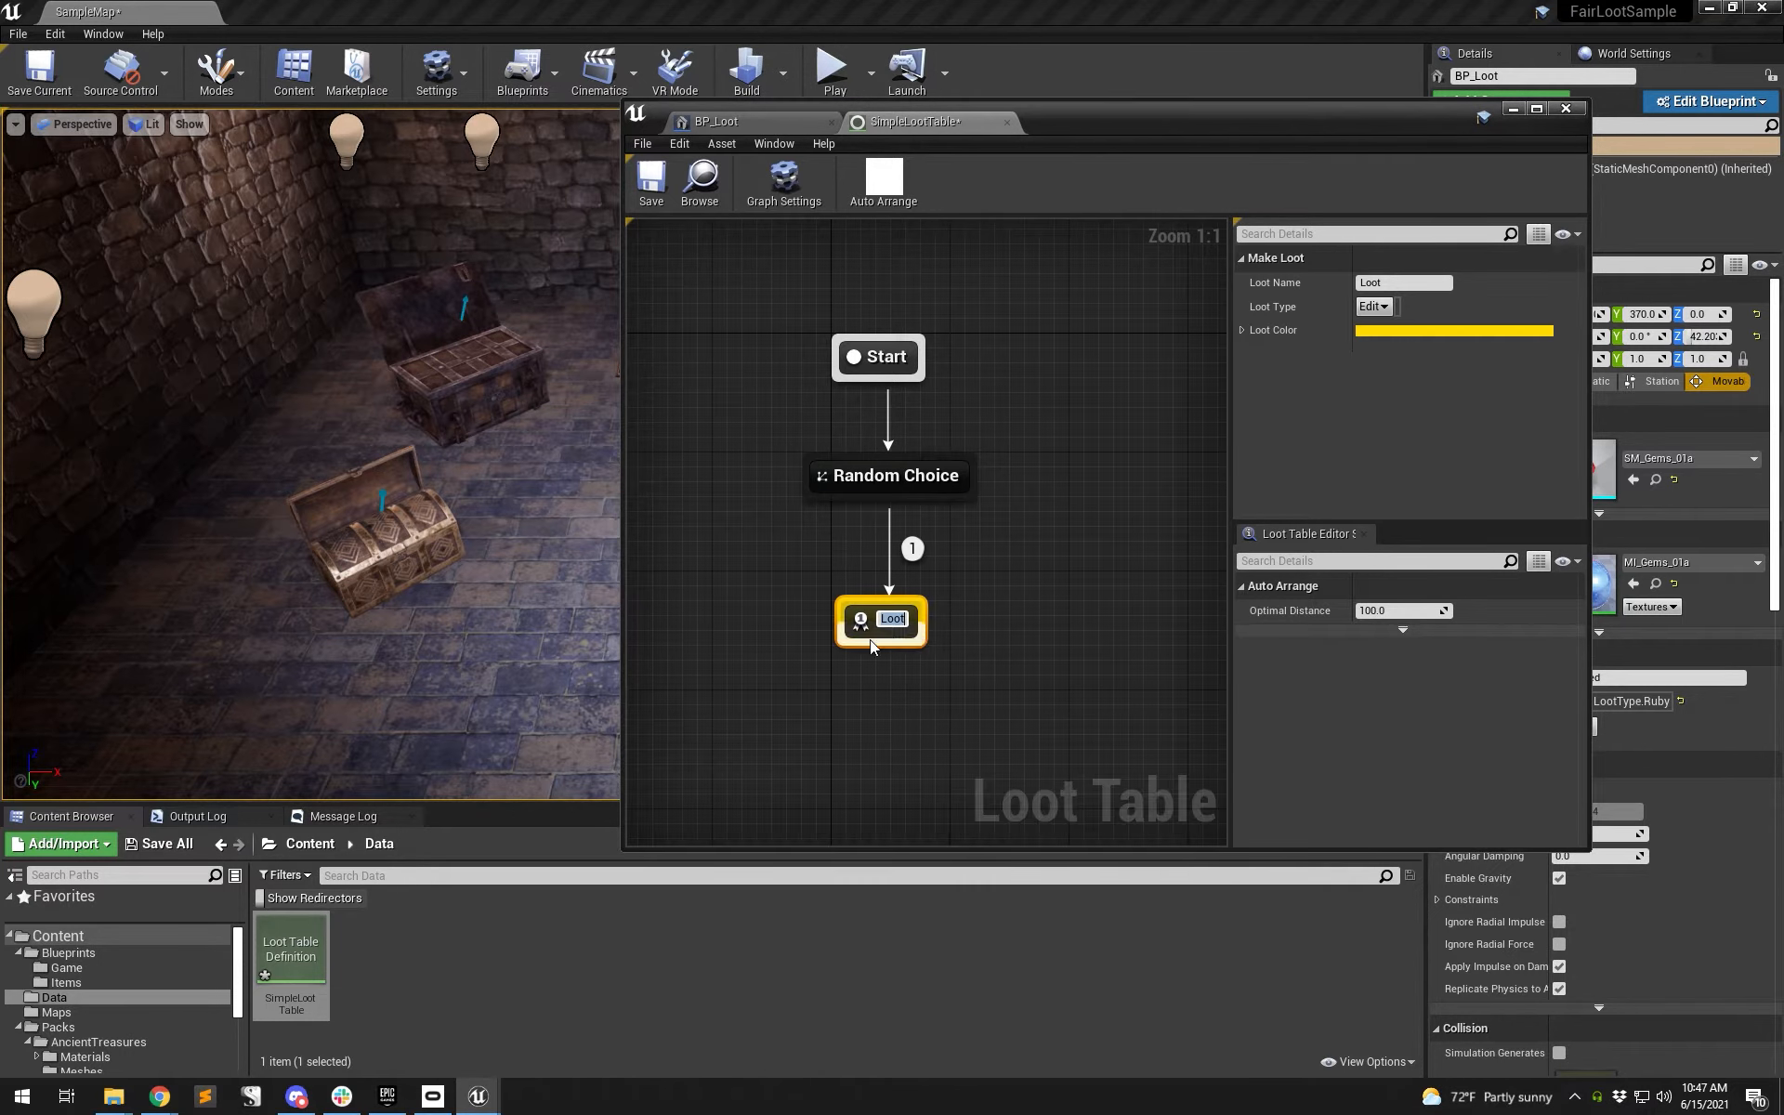
key("Return")
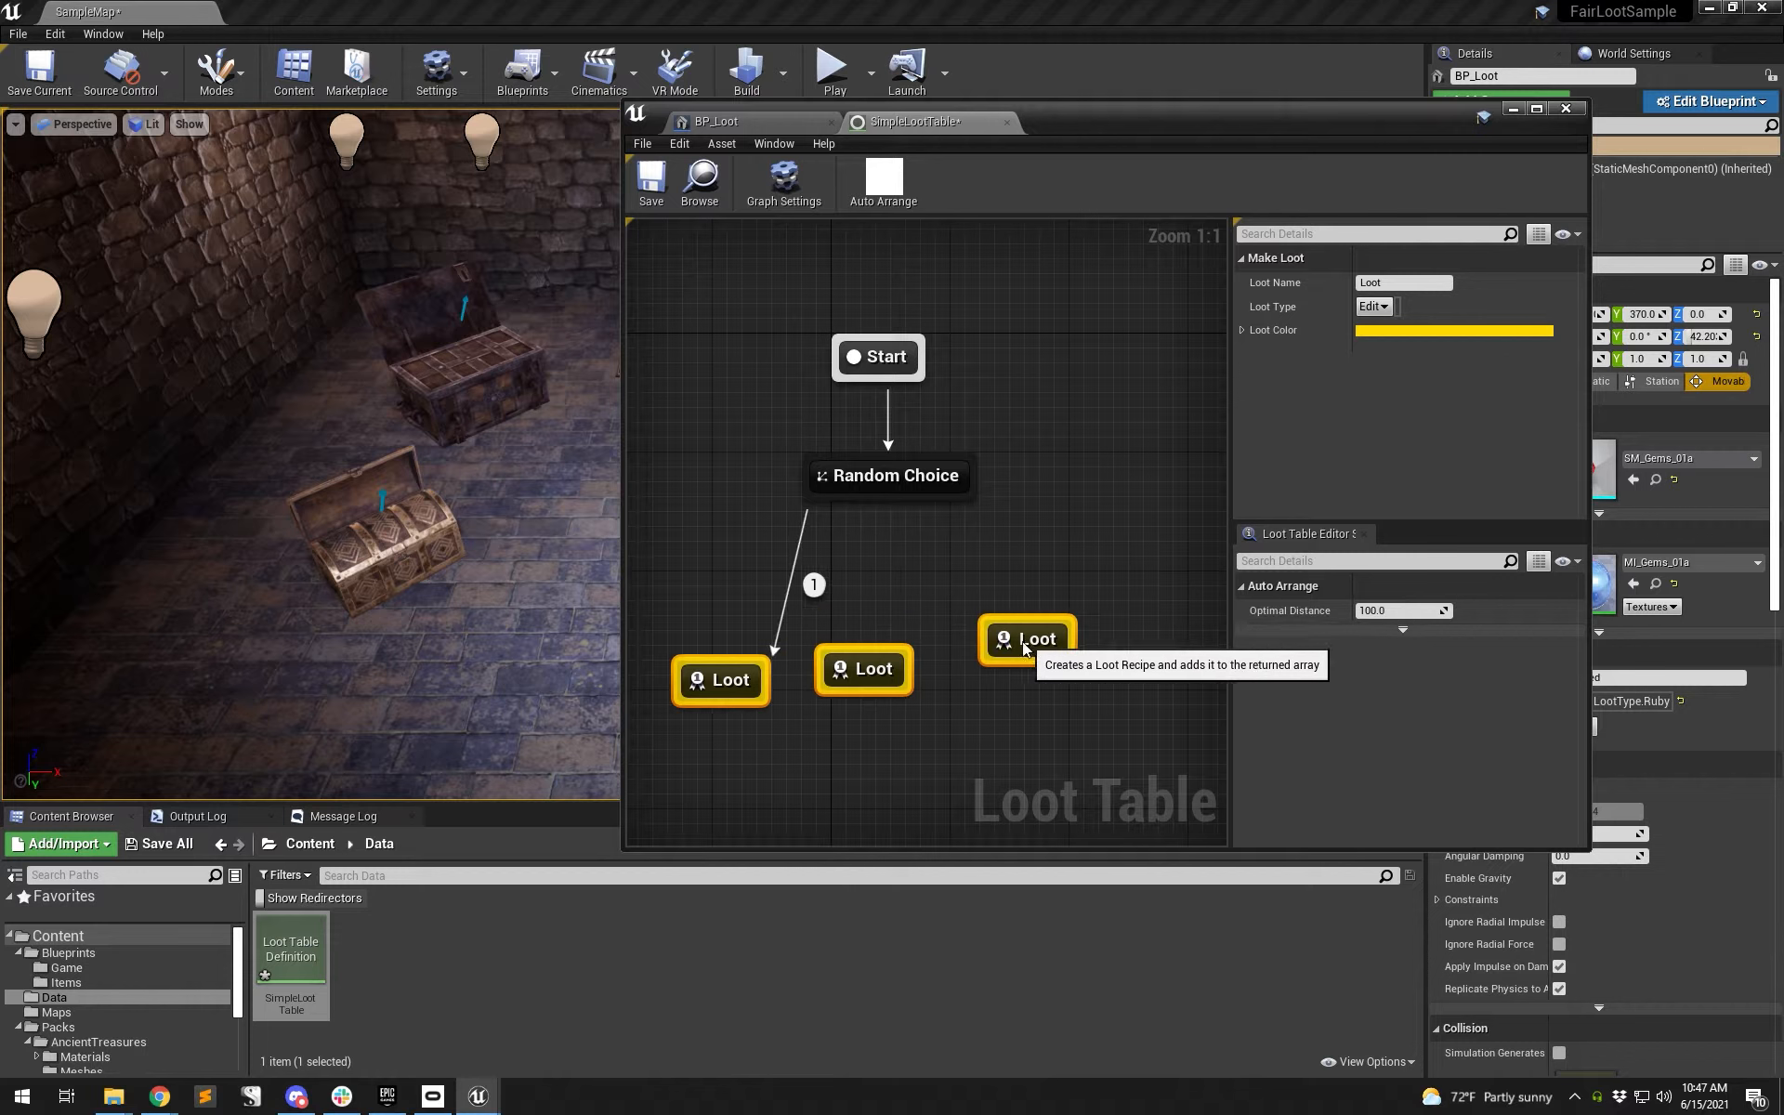
- Line up the three Loot nodes in a row and connect Random Choice to the two unconnected ones
left_click_drag(879, 659, 879, 645)
left_click(1094, 660)
left_click(1066, 611)
left_click_drag(1066, 611, 1043, 641)
left_click_drag(893, 504, 895, 636)
left_click_drag(983, 507, 1019, 639)
- Set the first Loot node's Loot Type to LootType.Ruby
left_click(743, 637)
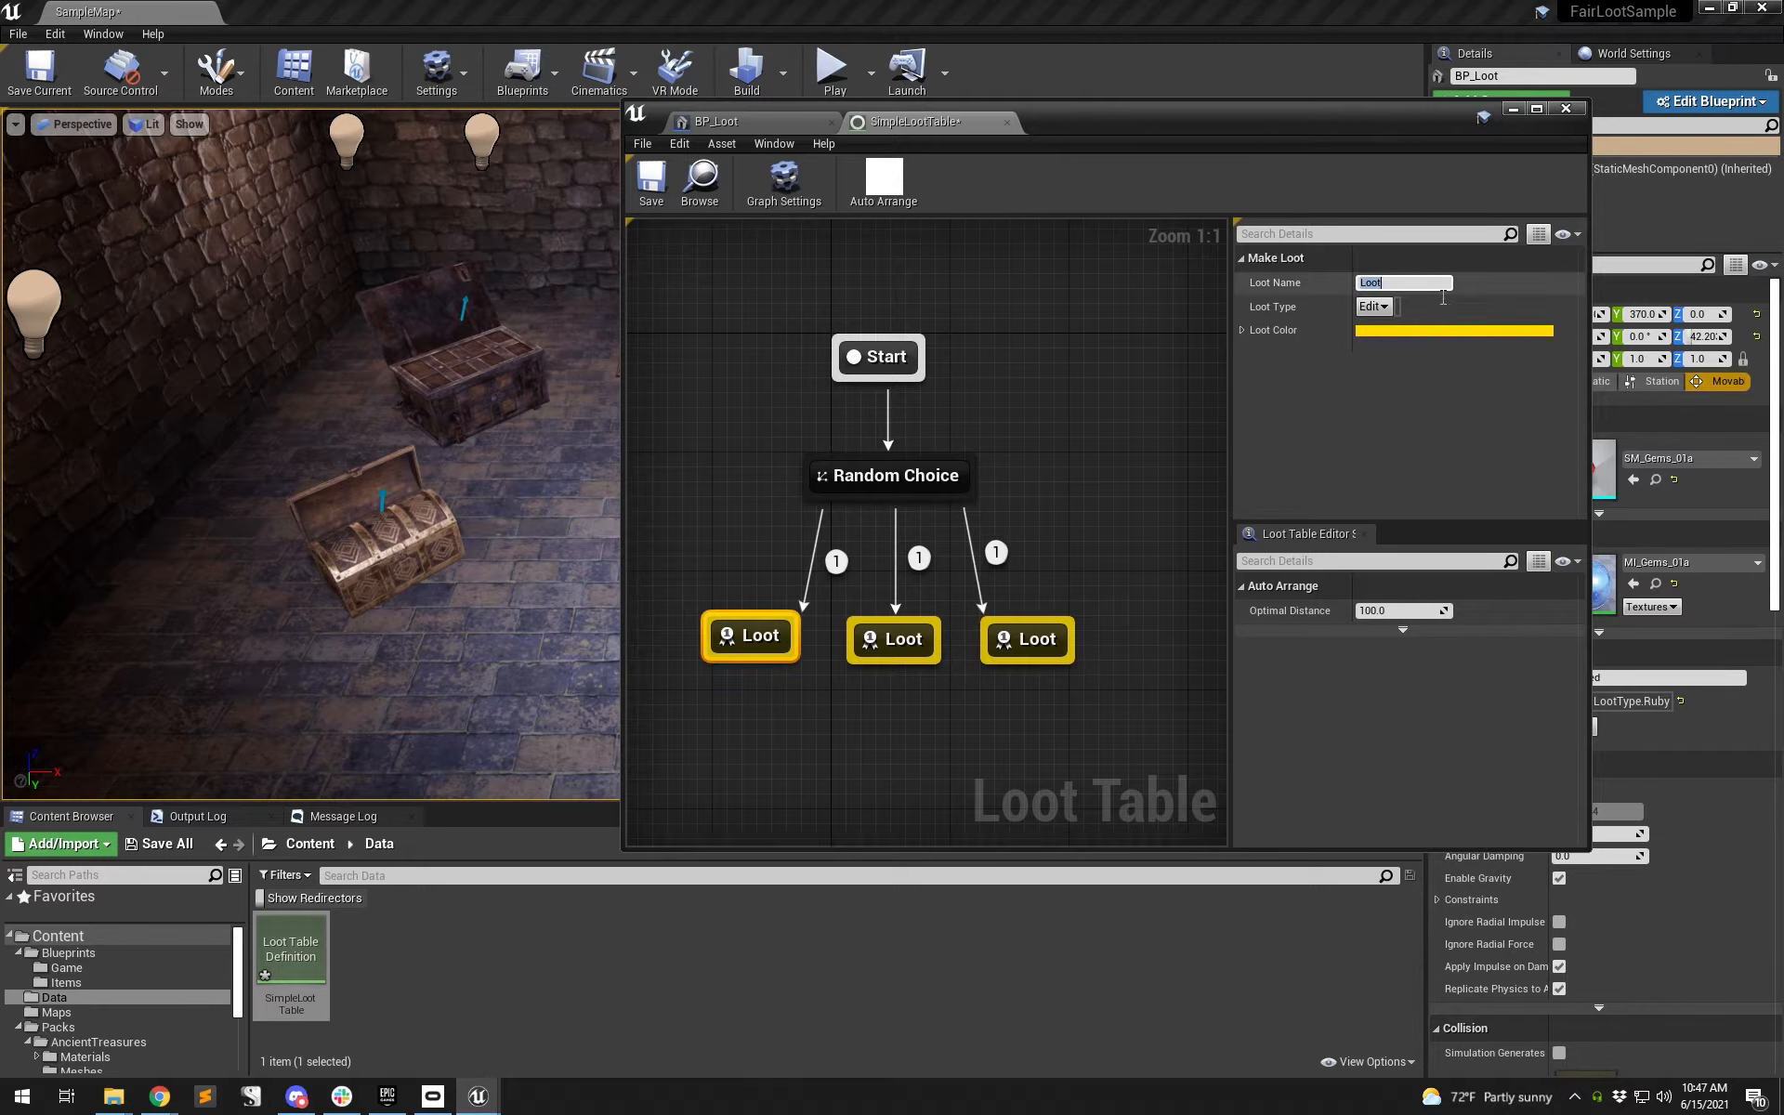
left_click(1384, 307)
scroll(1482, 493, "down", 1)
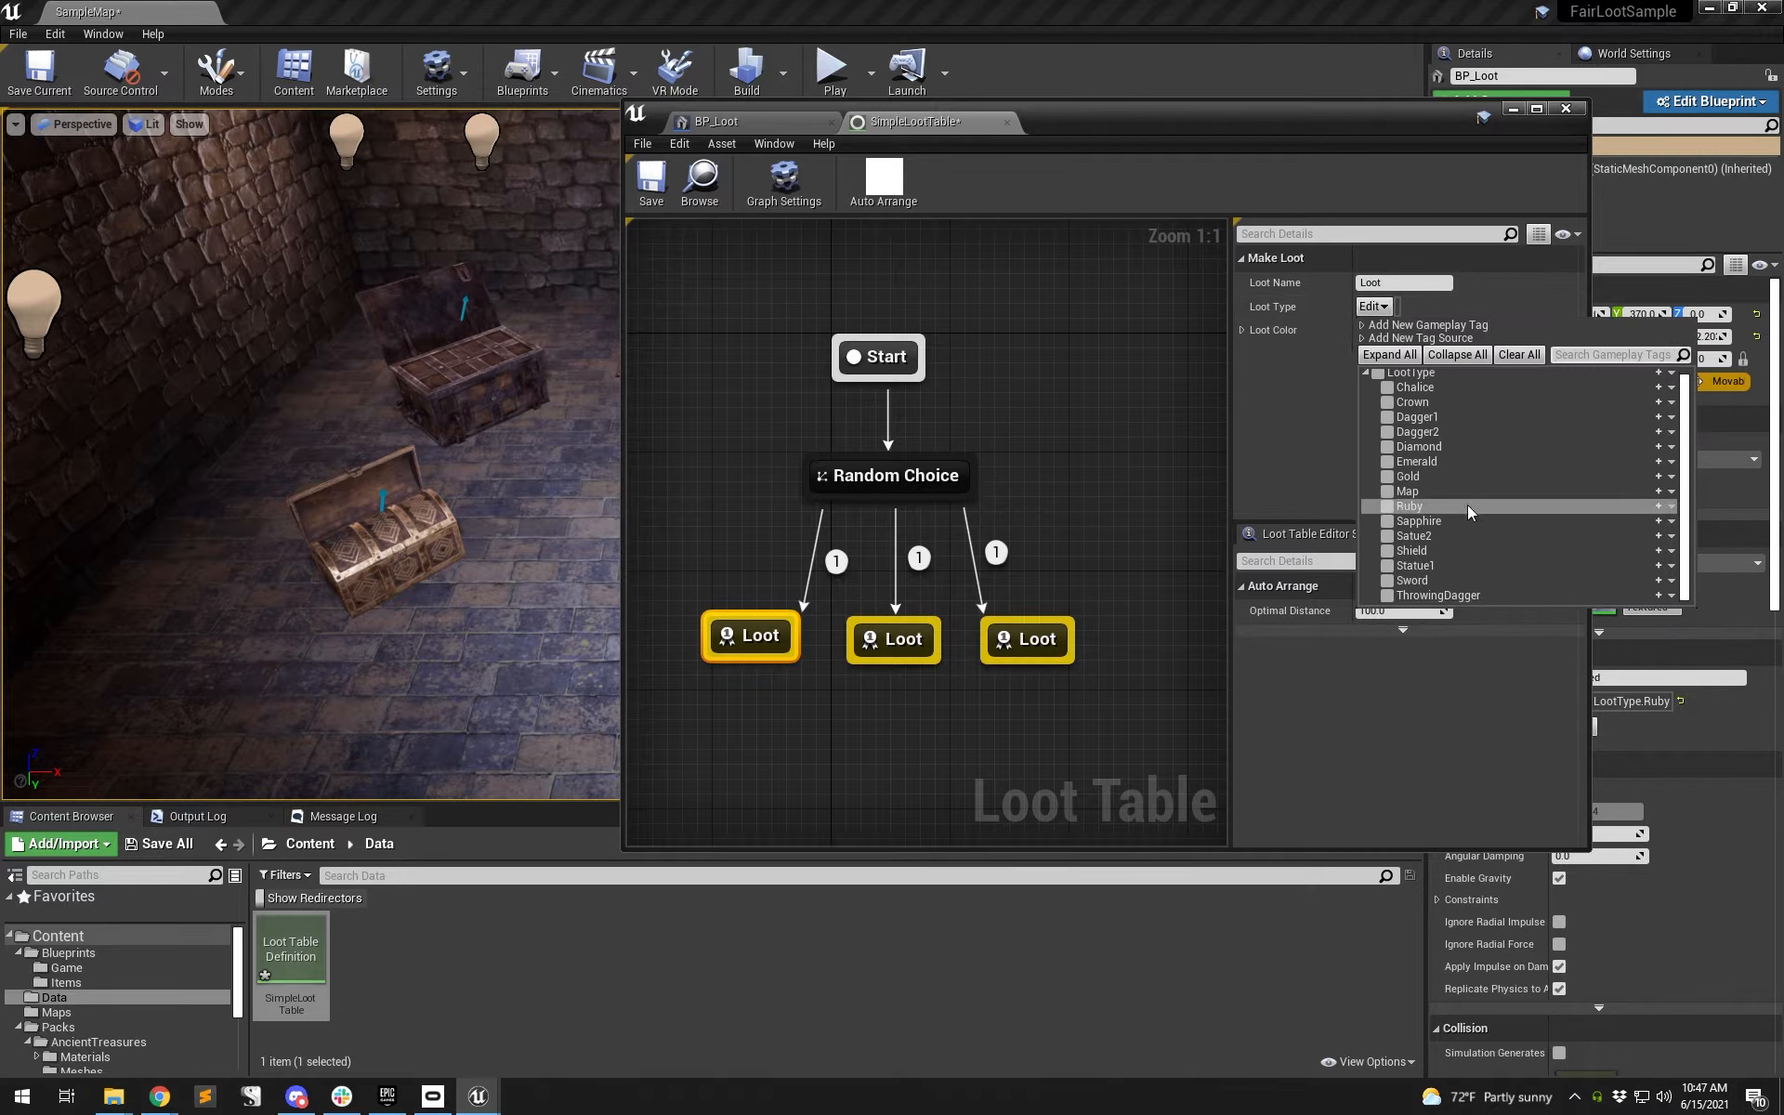
left_click(1388, 507)
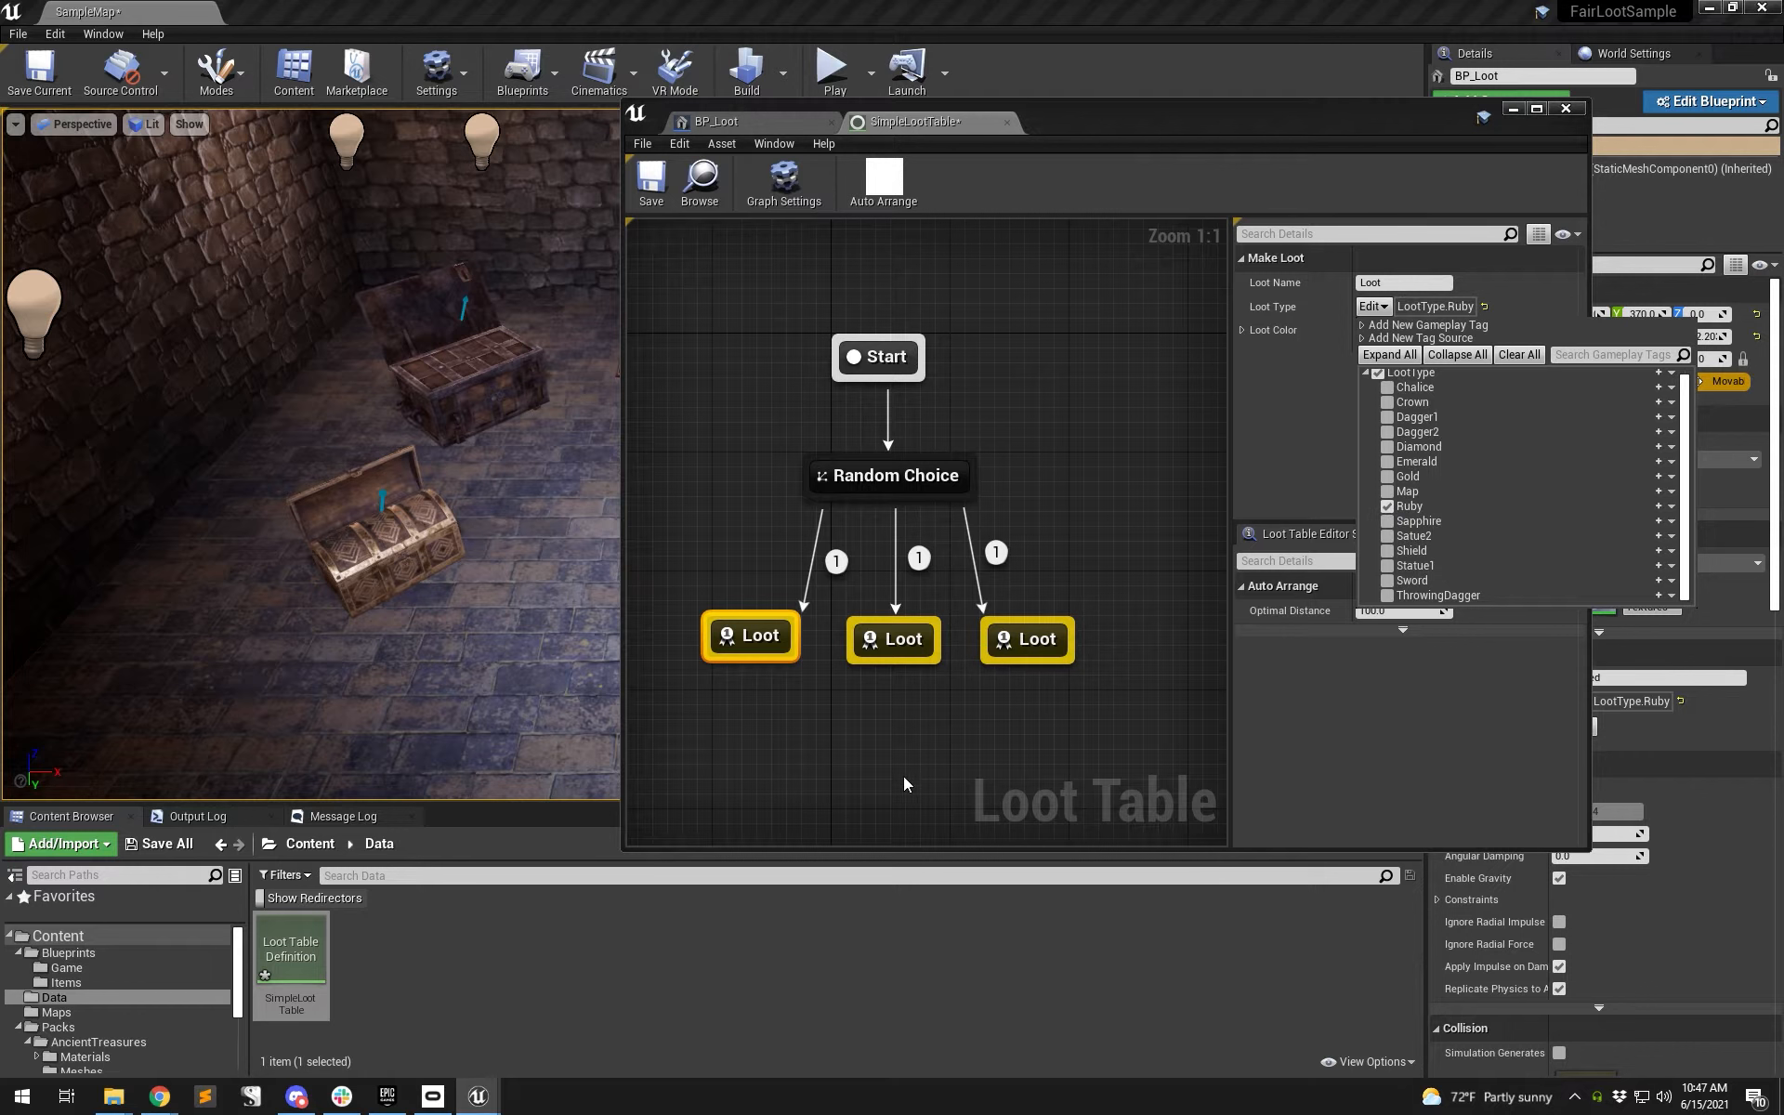
- Set the middle Loot node's Loot Type to LootType.Sapphire
left_click(925, 706)
left_click(893, 640)
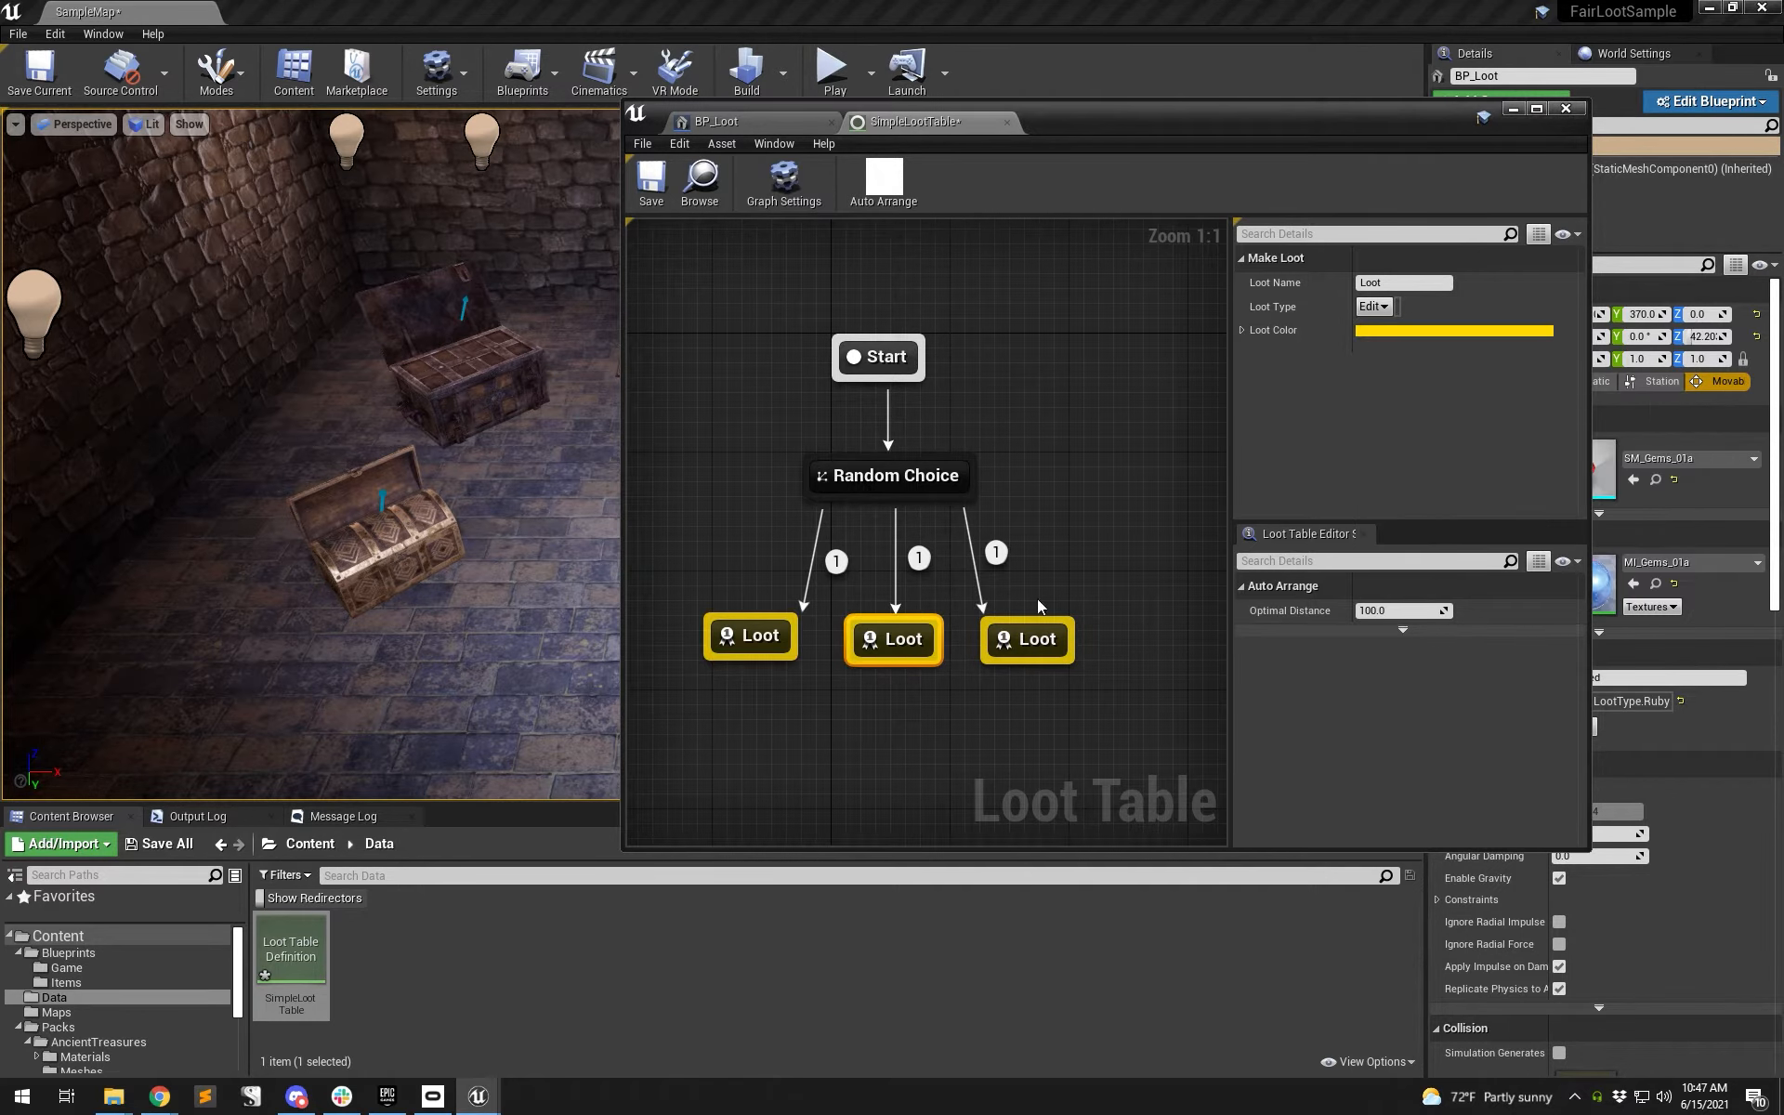
left_click(1373, 306)
left_click(1388, 526)
- Set the third Loot node's Loot Type to LootType.Sword and its Loot Name to Awesome Sword
left_click_drag(1122, 732, 1049, 653)
left_click(1373, 306)
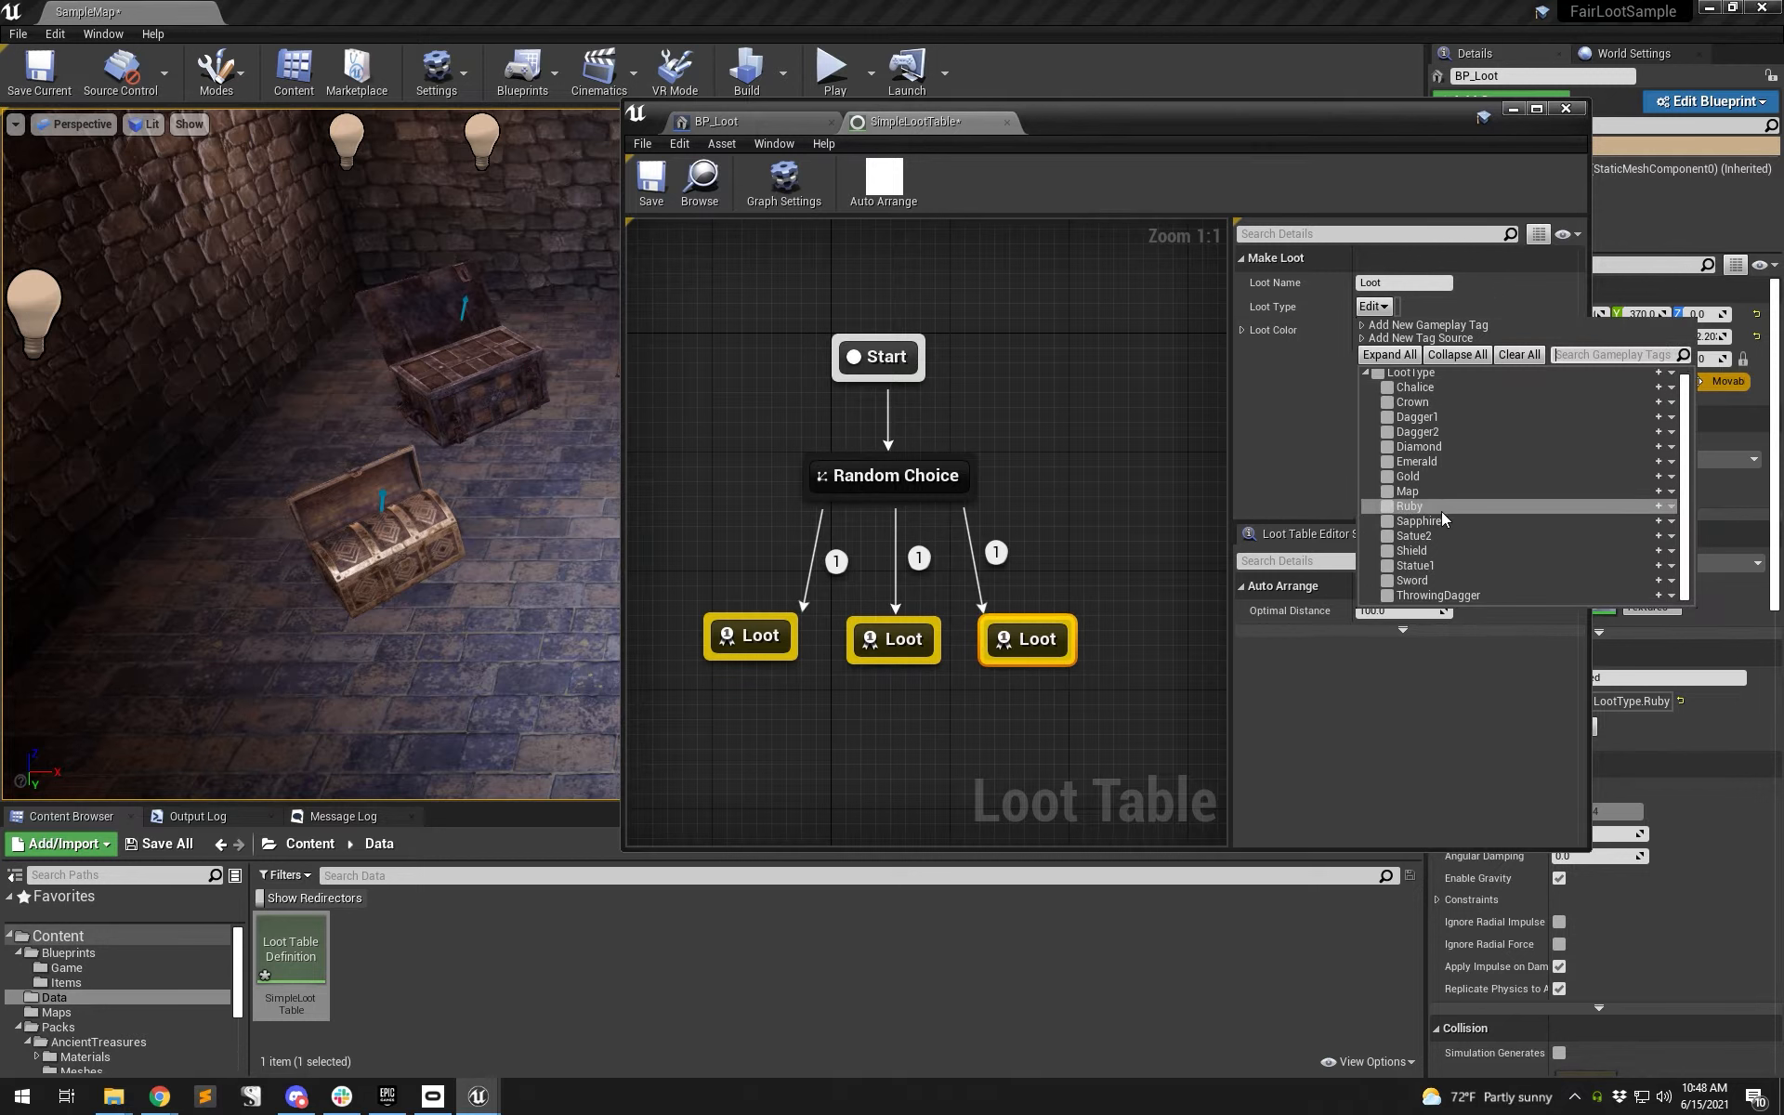
left_click(1386, 581)
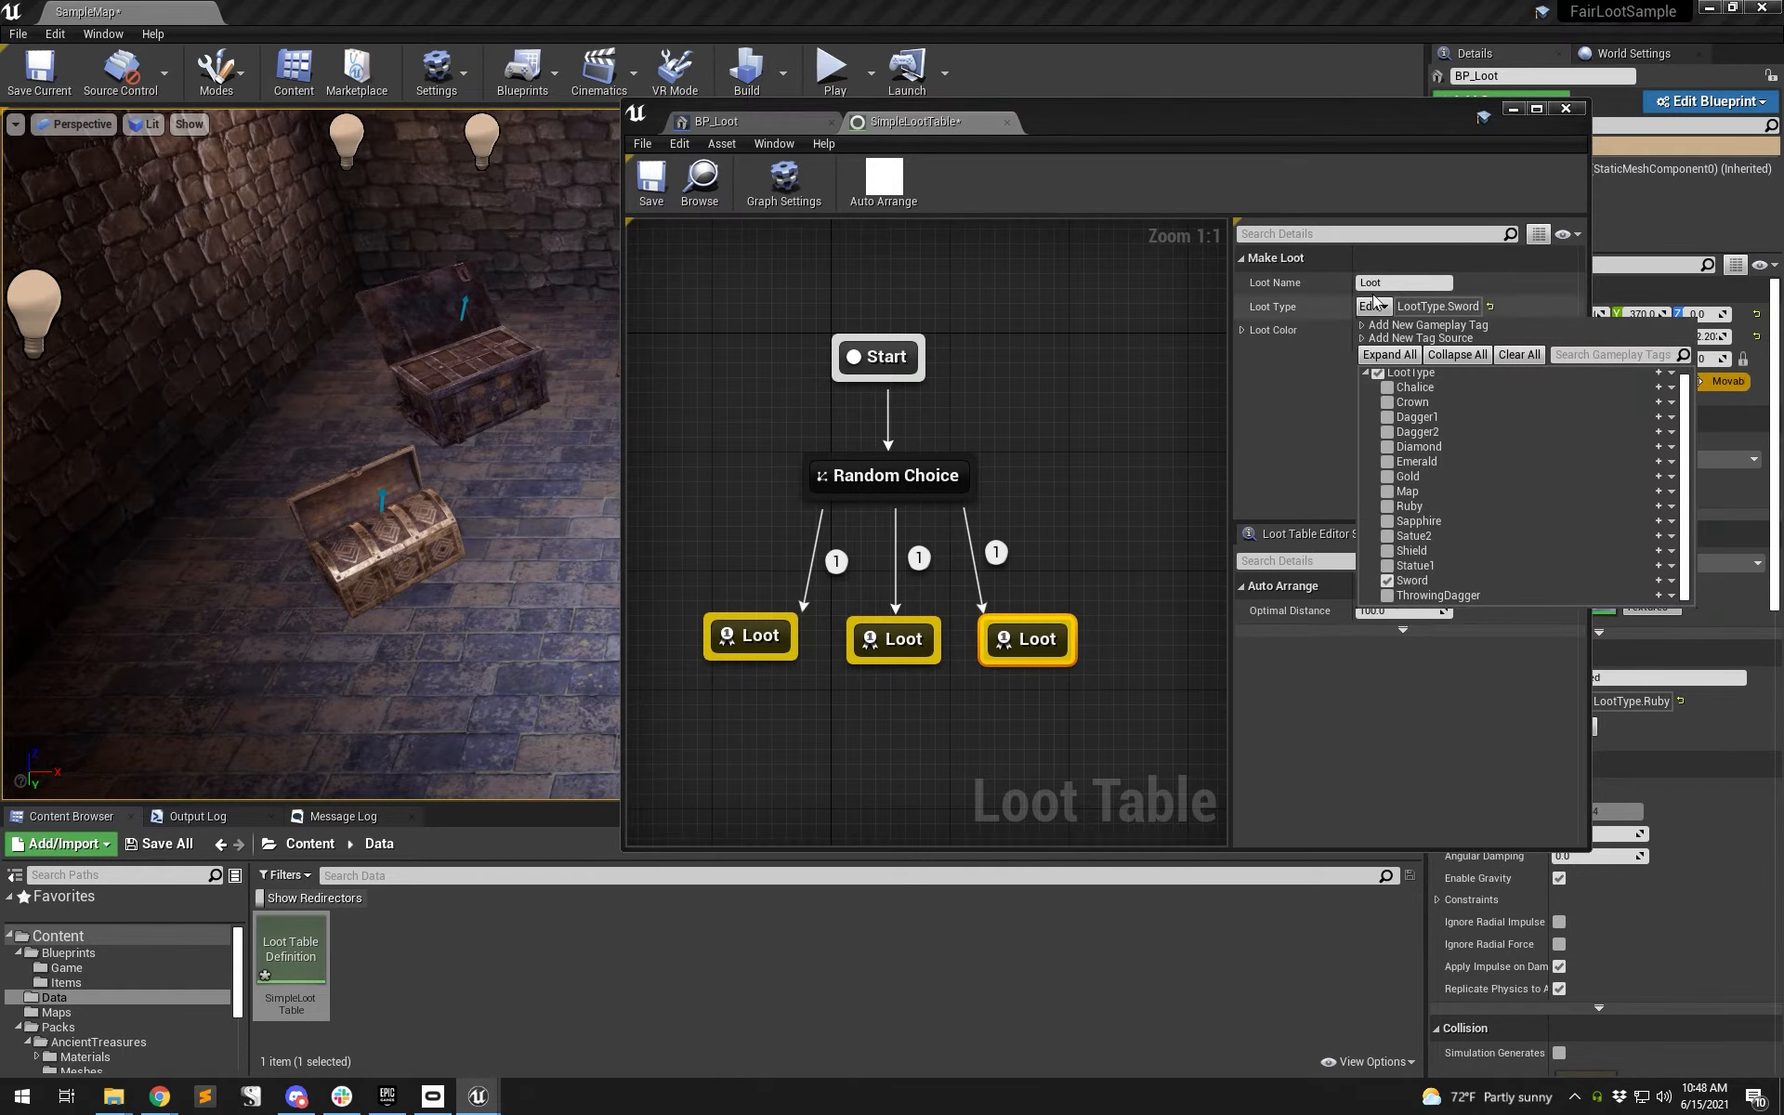
left_click(1402, 282)
type("Ae")
key("BackSpace")
type("wesome Sword")
key("Return")
- Set the Loot Name of both the Sapphire and the Ruby loot nodes to Gem
left_click(899, 632)
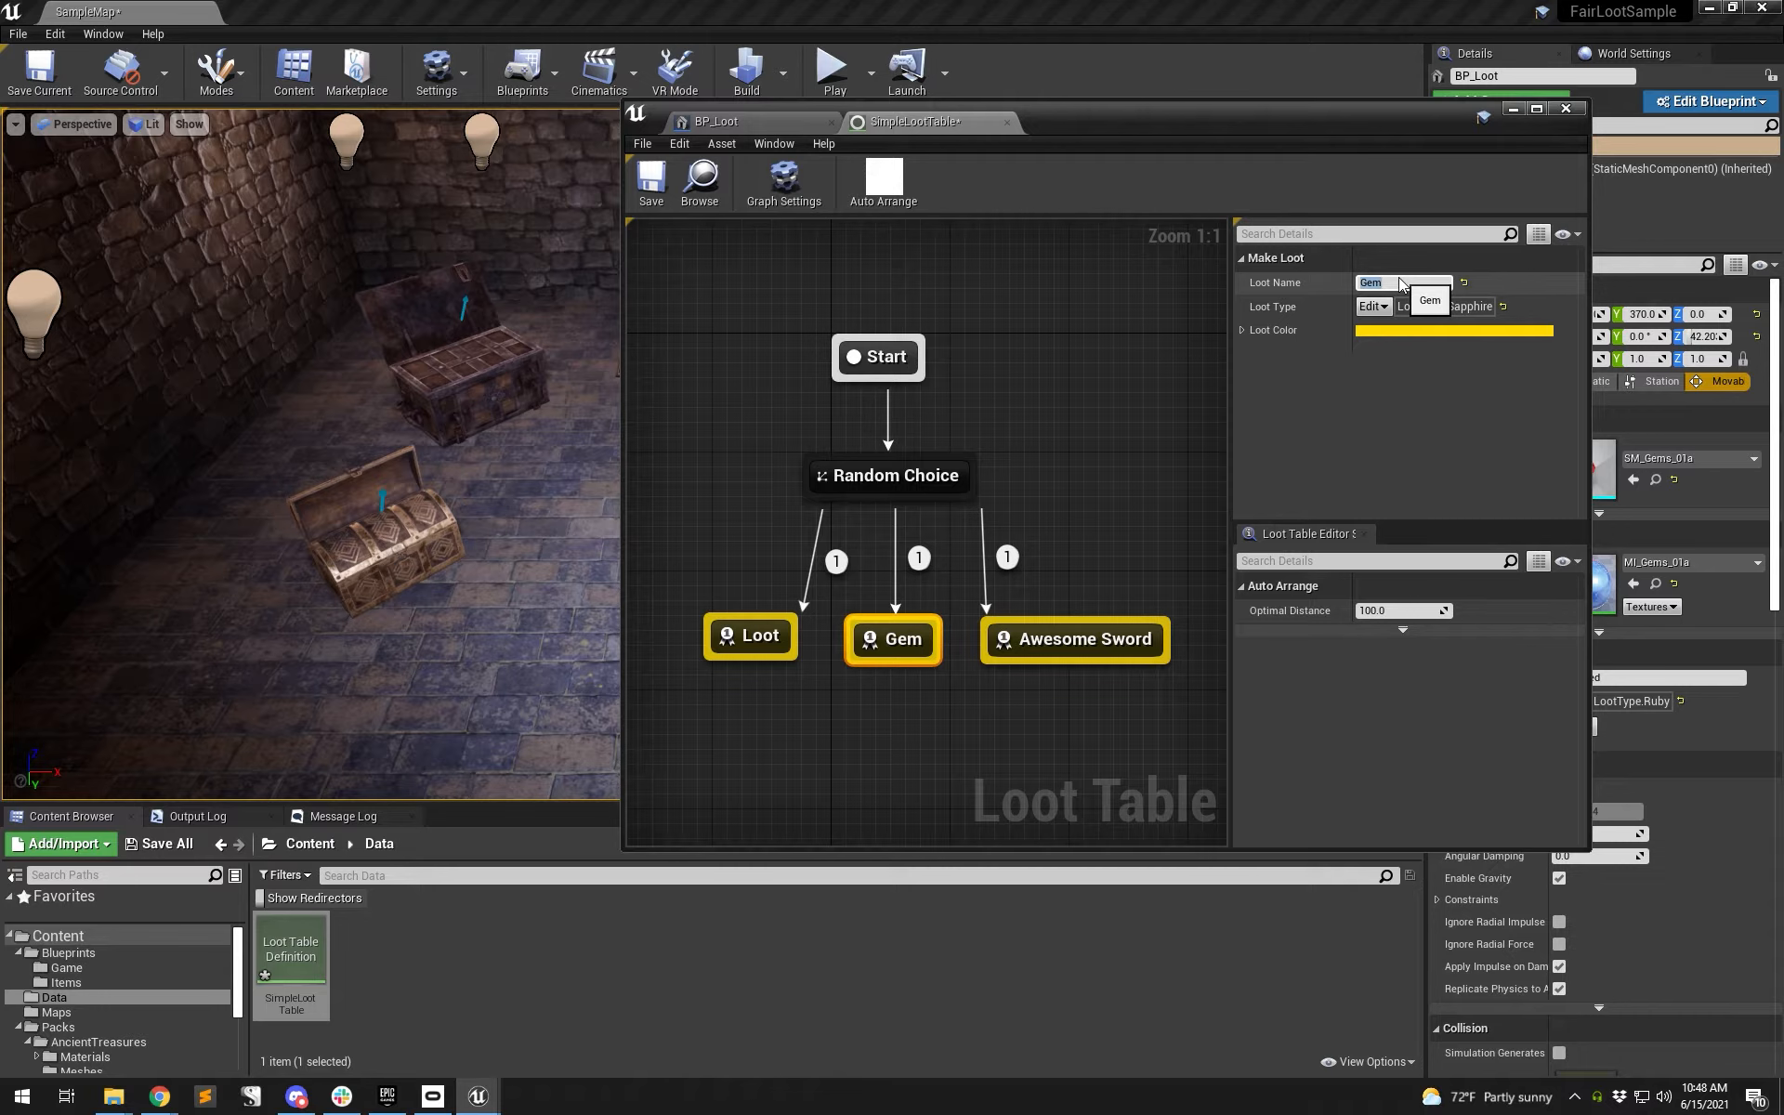
left_click(733, 632)
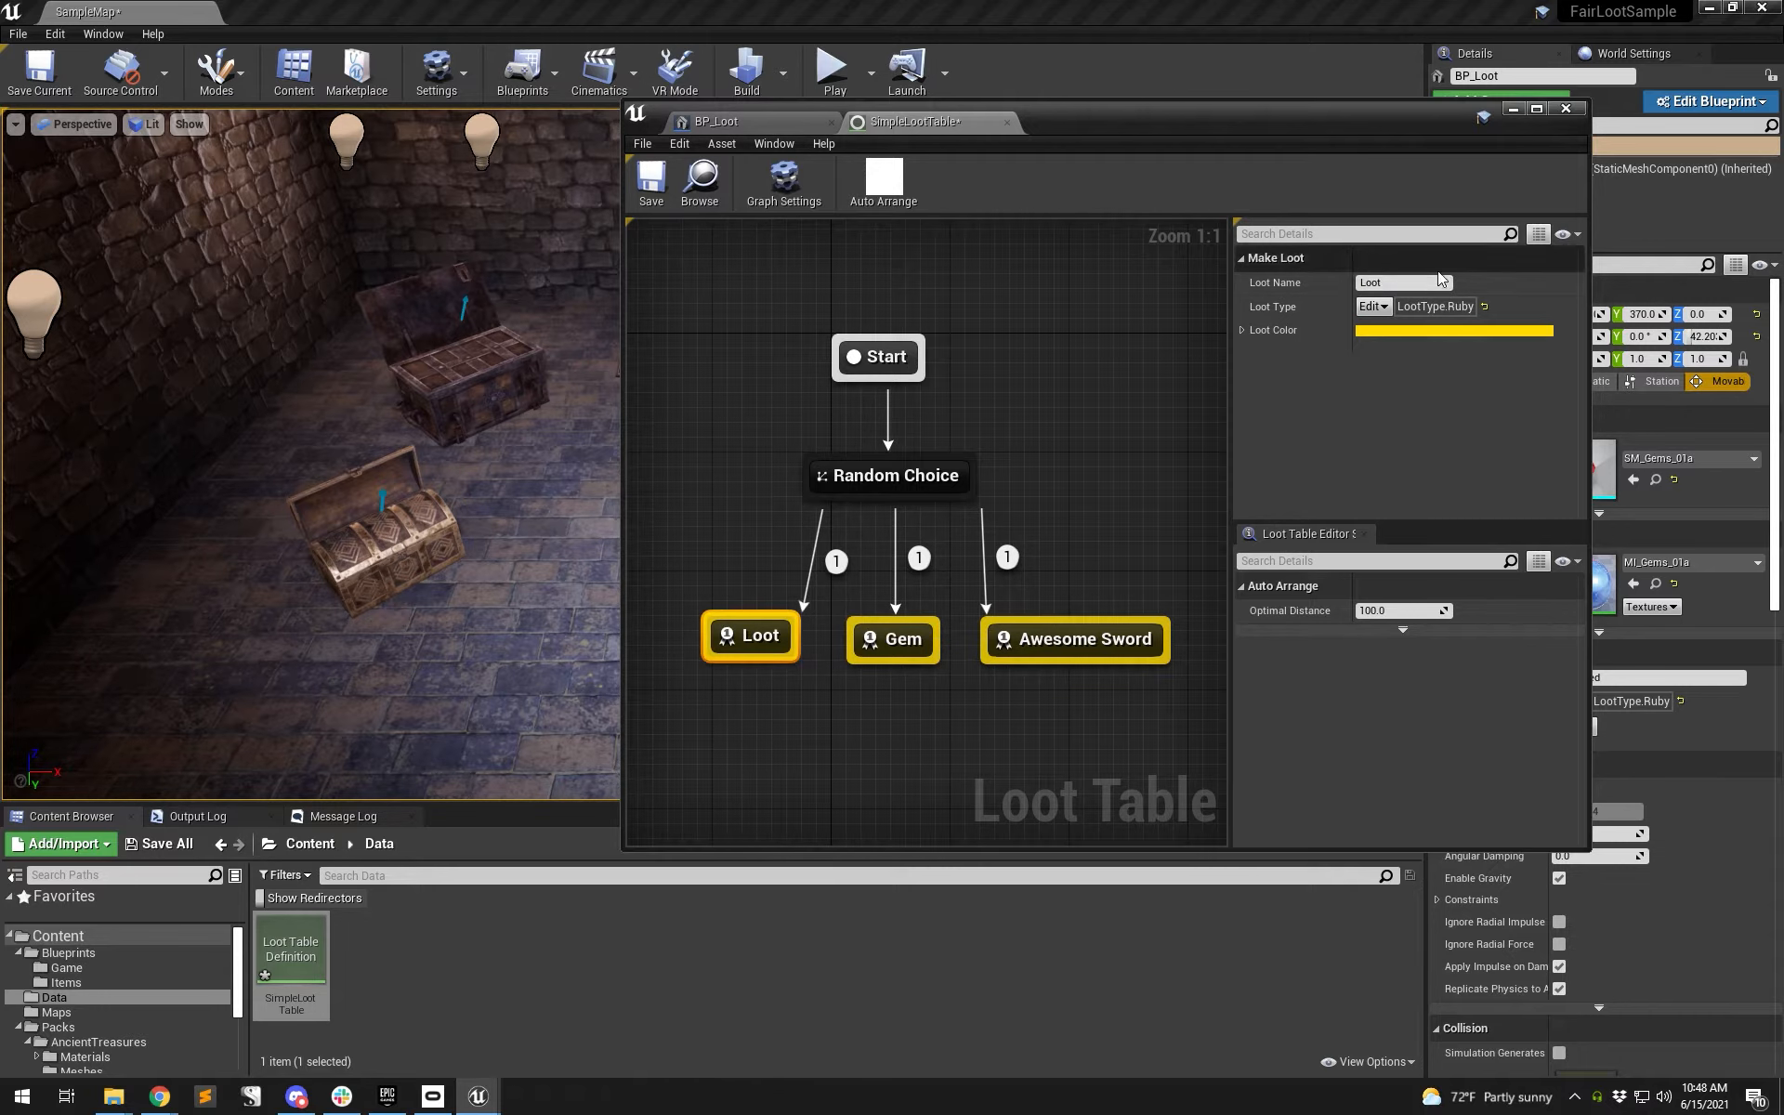
type("Gem")
key("Return")
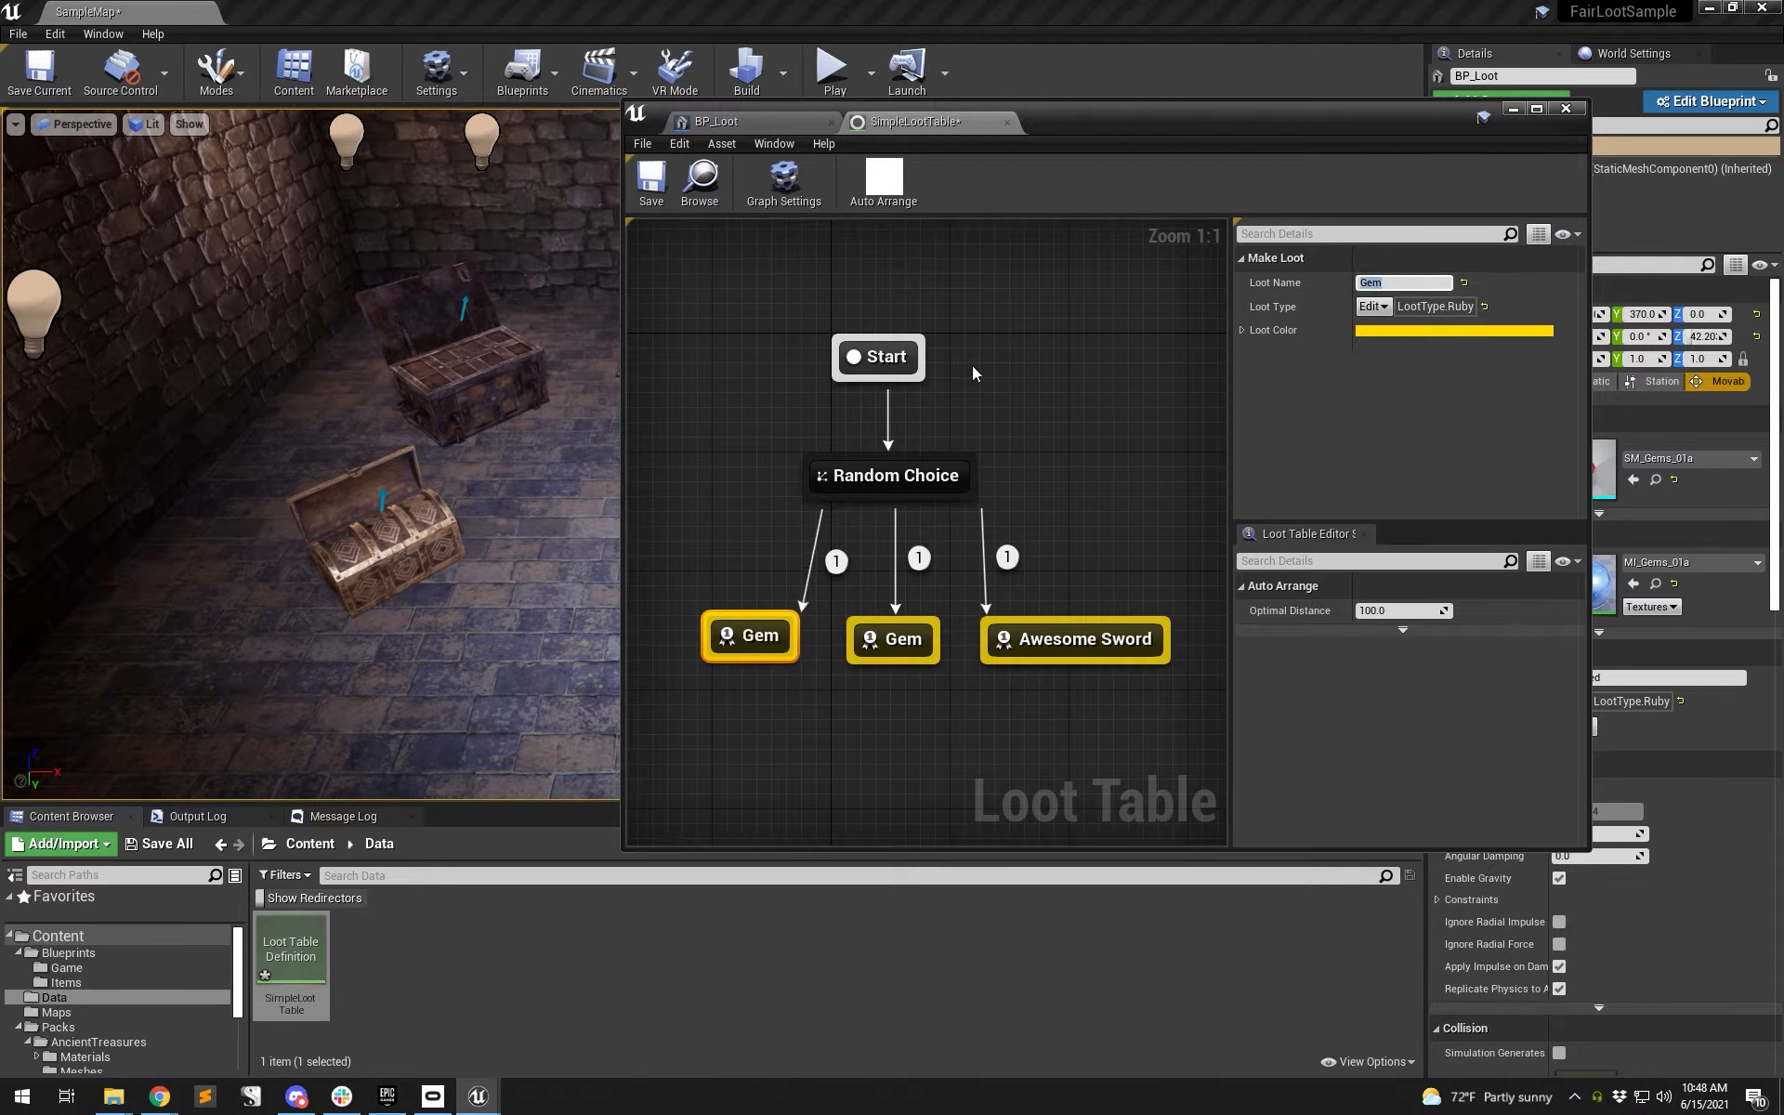
- Move the Awesome Sword node slightly farther from the middle Gem node to space out the row of loot nodes
left_click(905, 710)
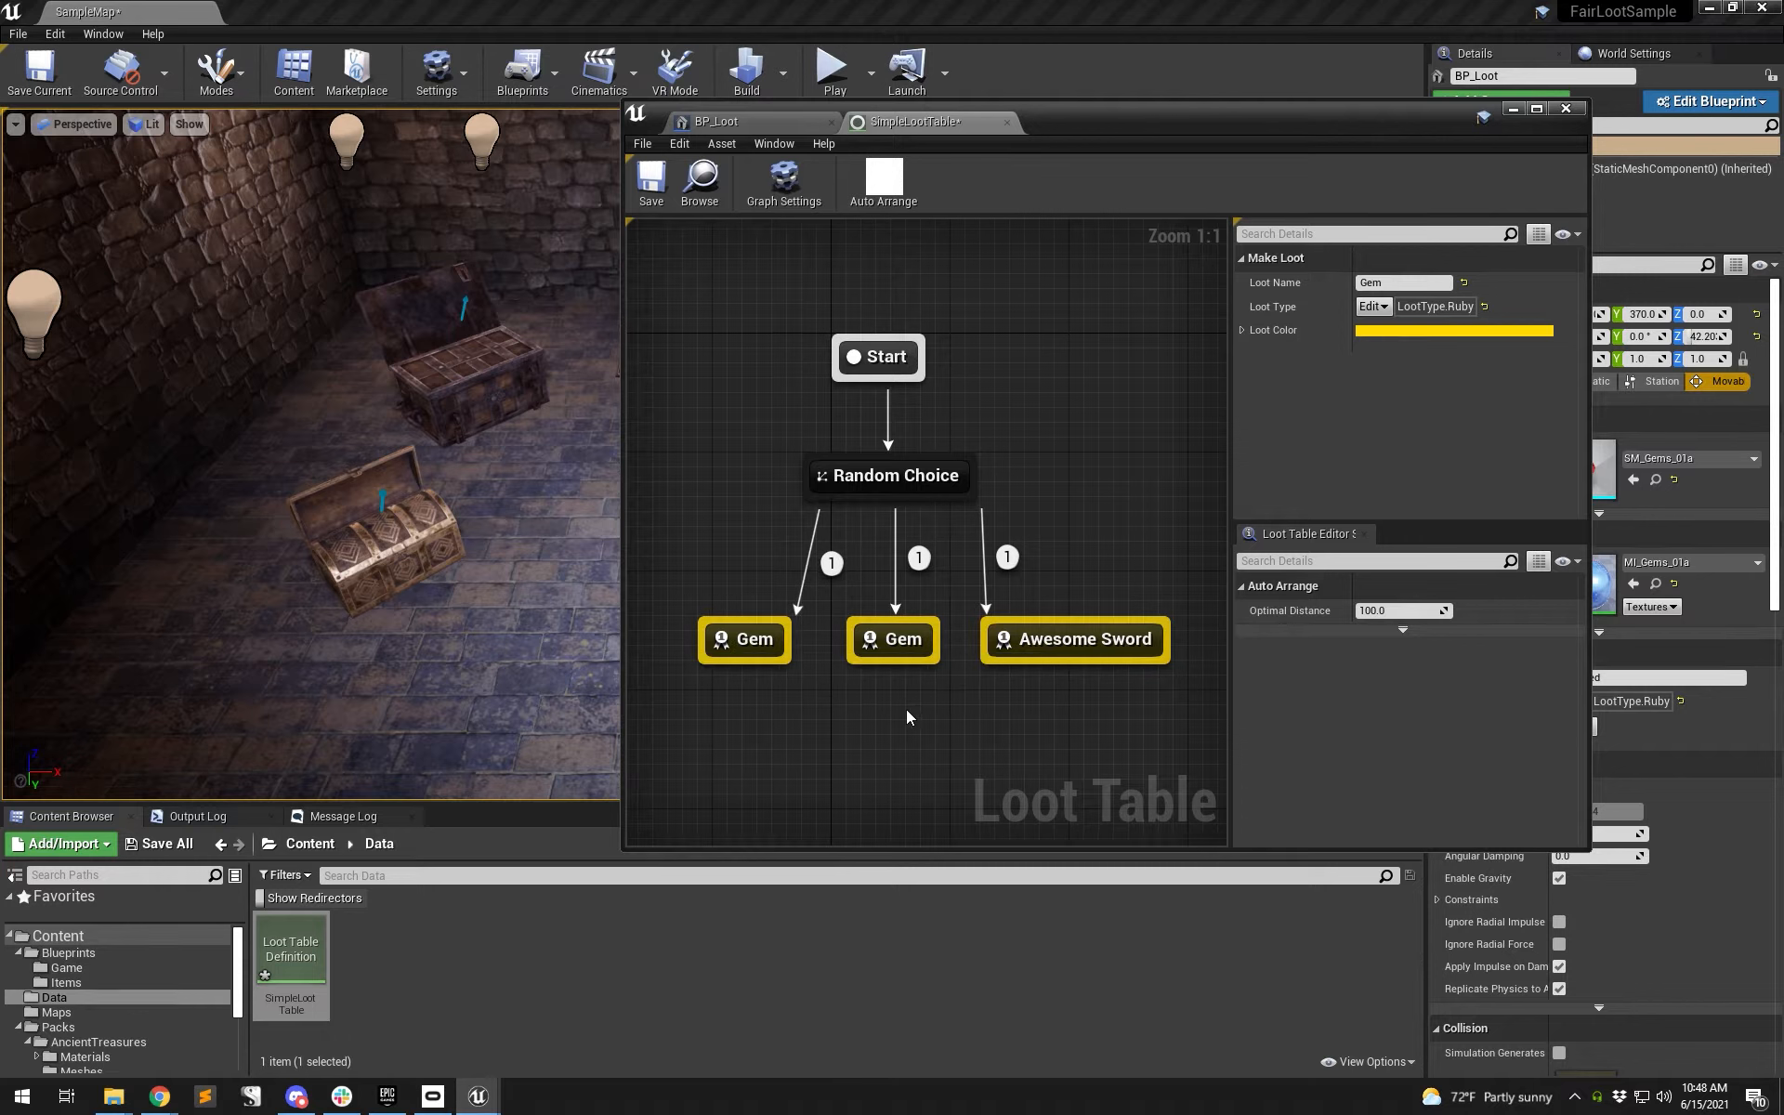
left_click_drag(1083, 648, 1098, 645)
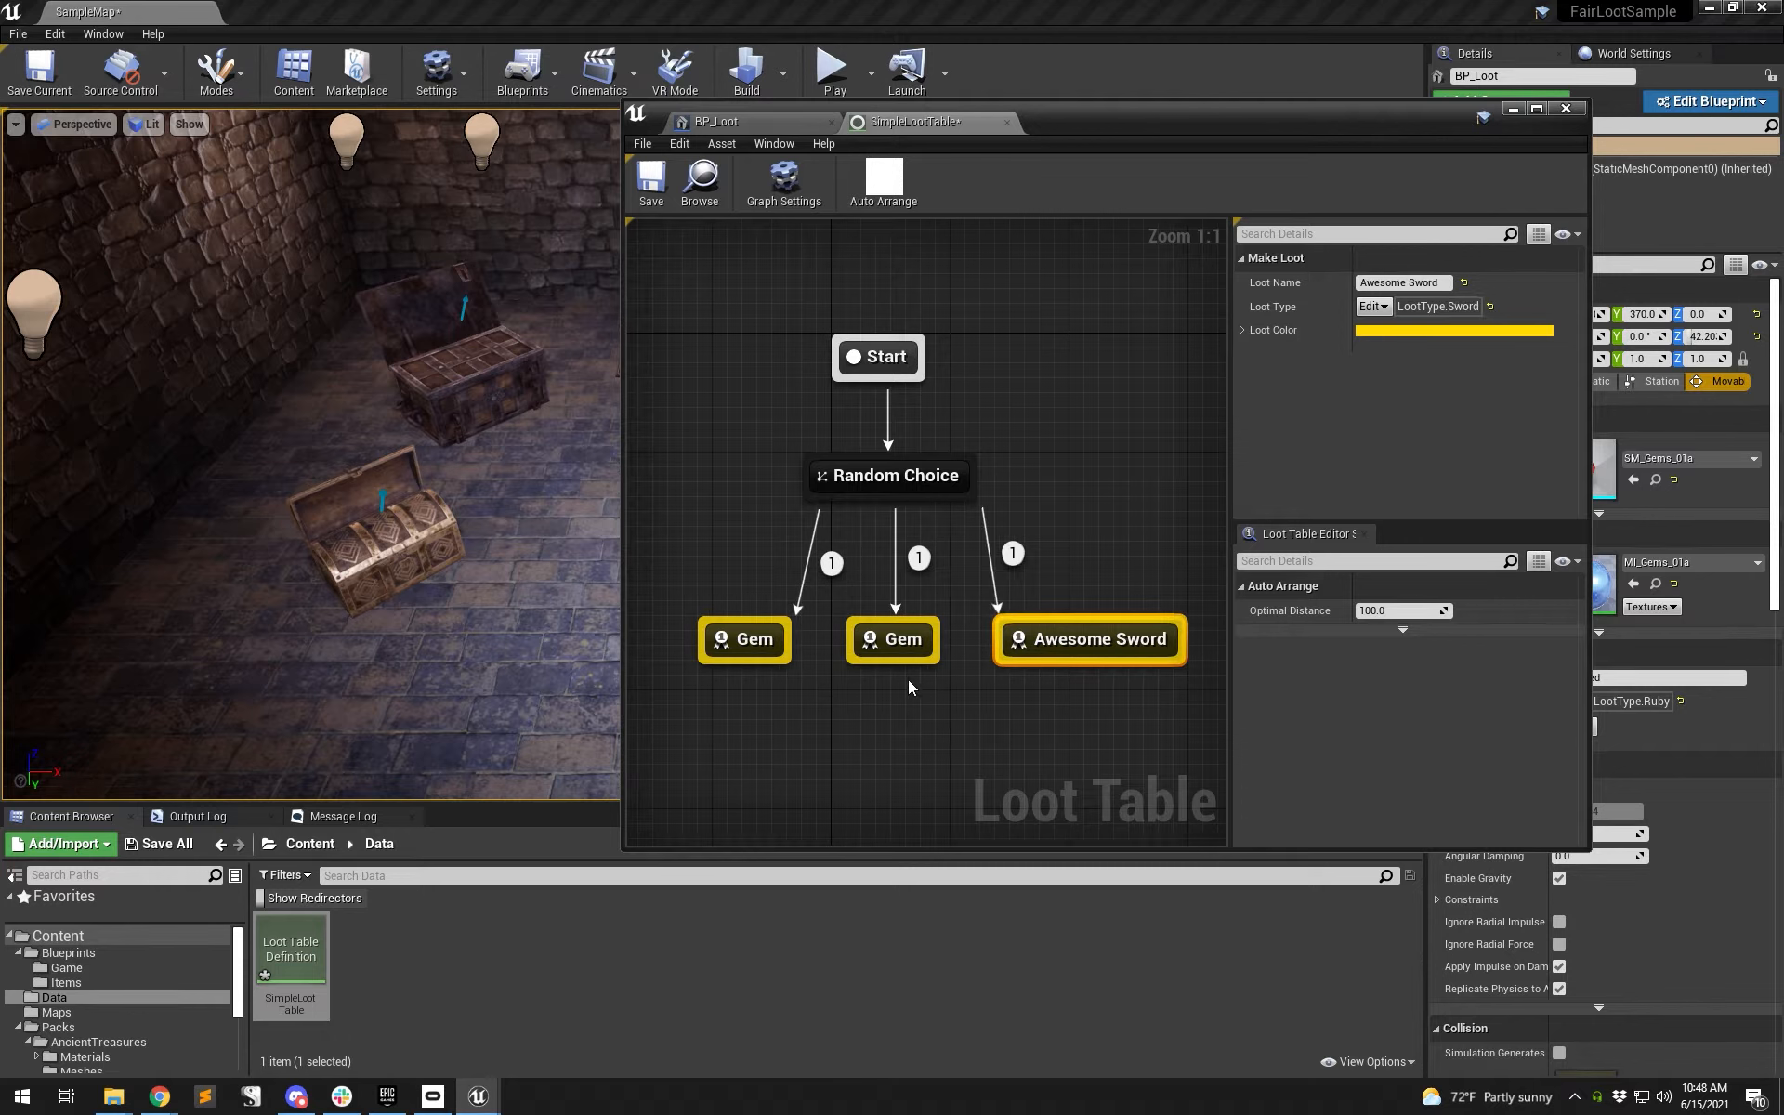
left_click(1027, 699)
left_click_drag(689, 582, 762, 615)
left_click(1179, 705)
left_click_drag(1208, 671, 692, 608)
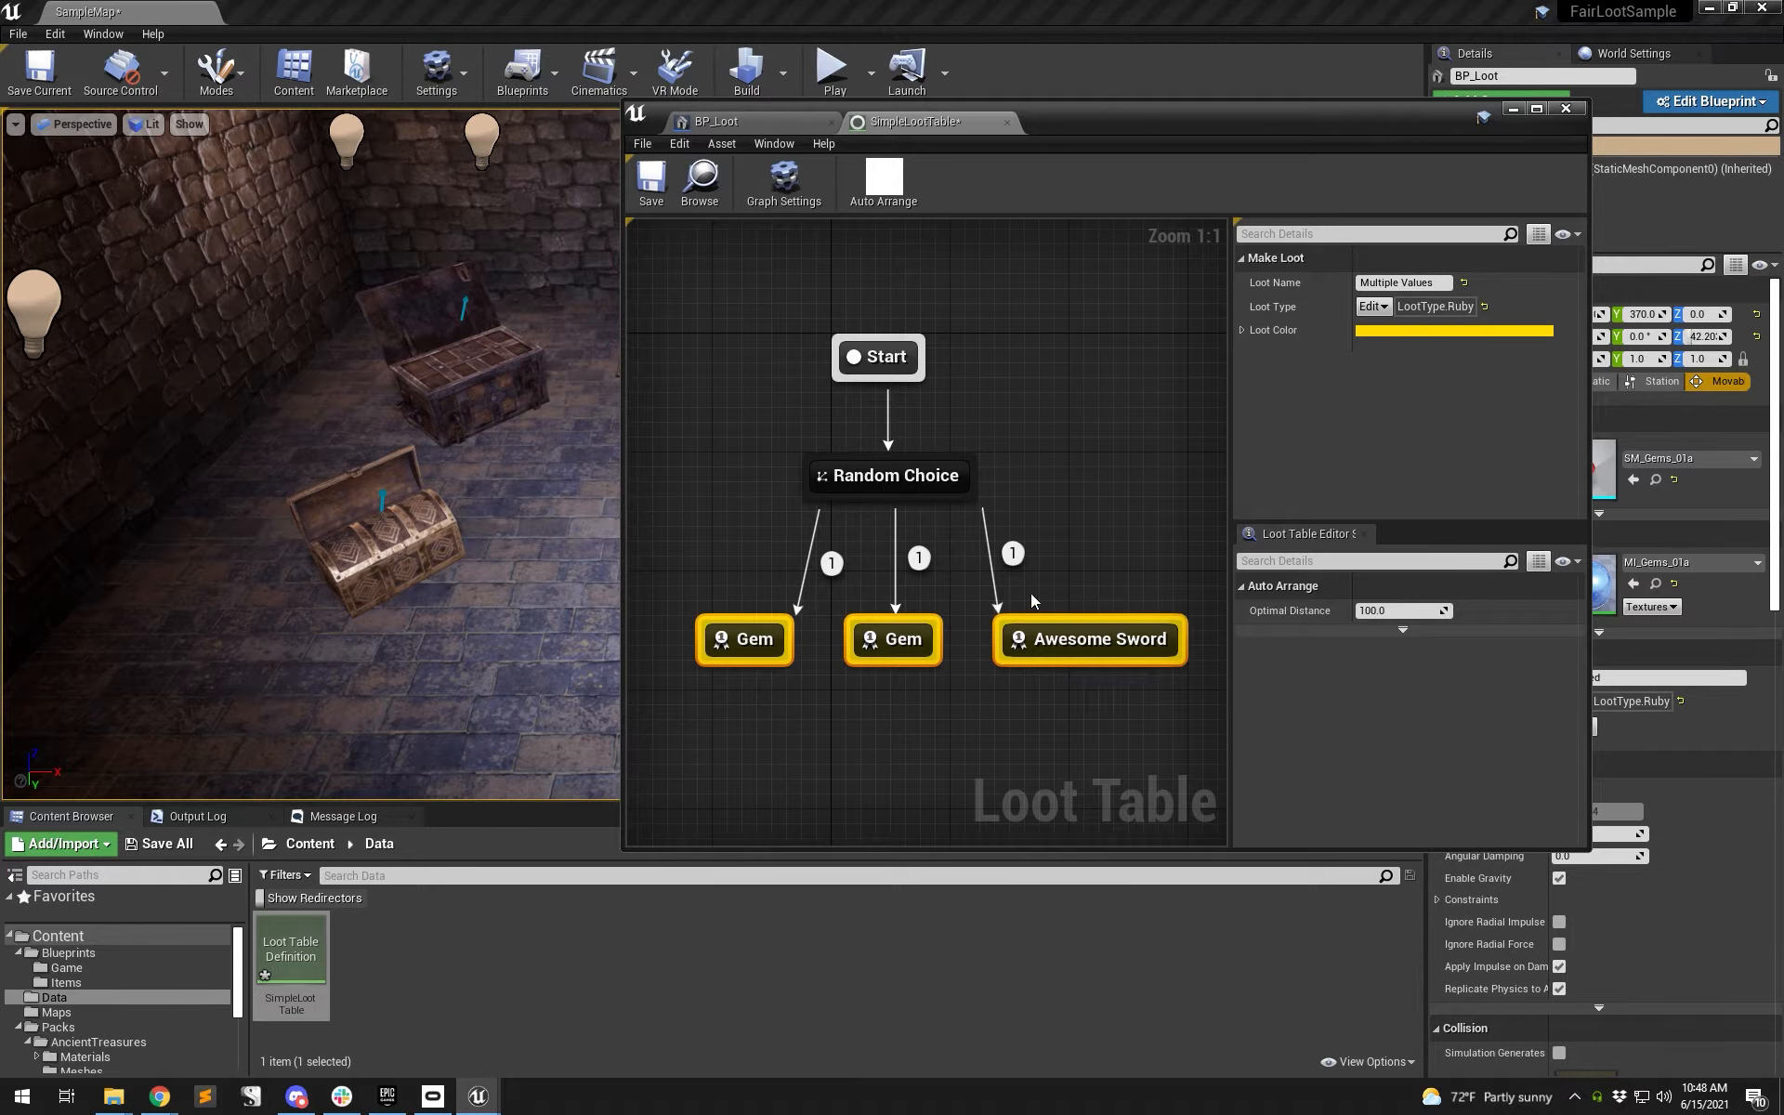
left_click(853, 677)
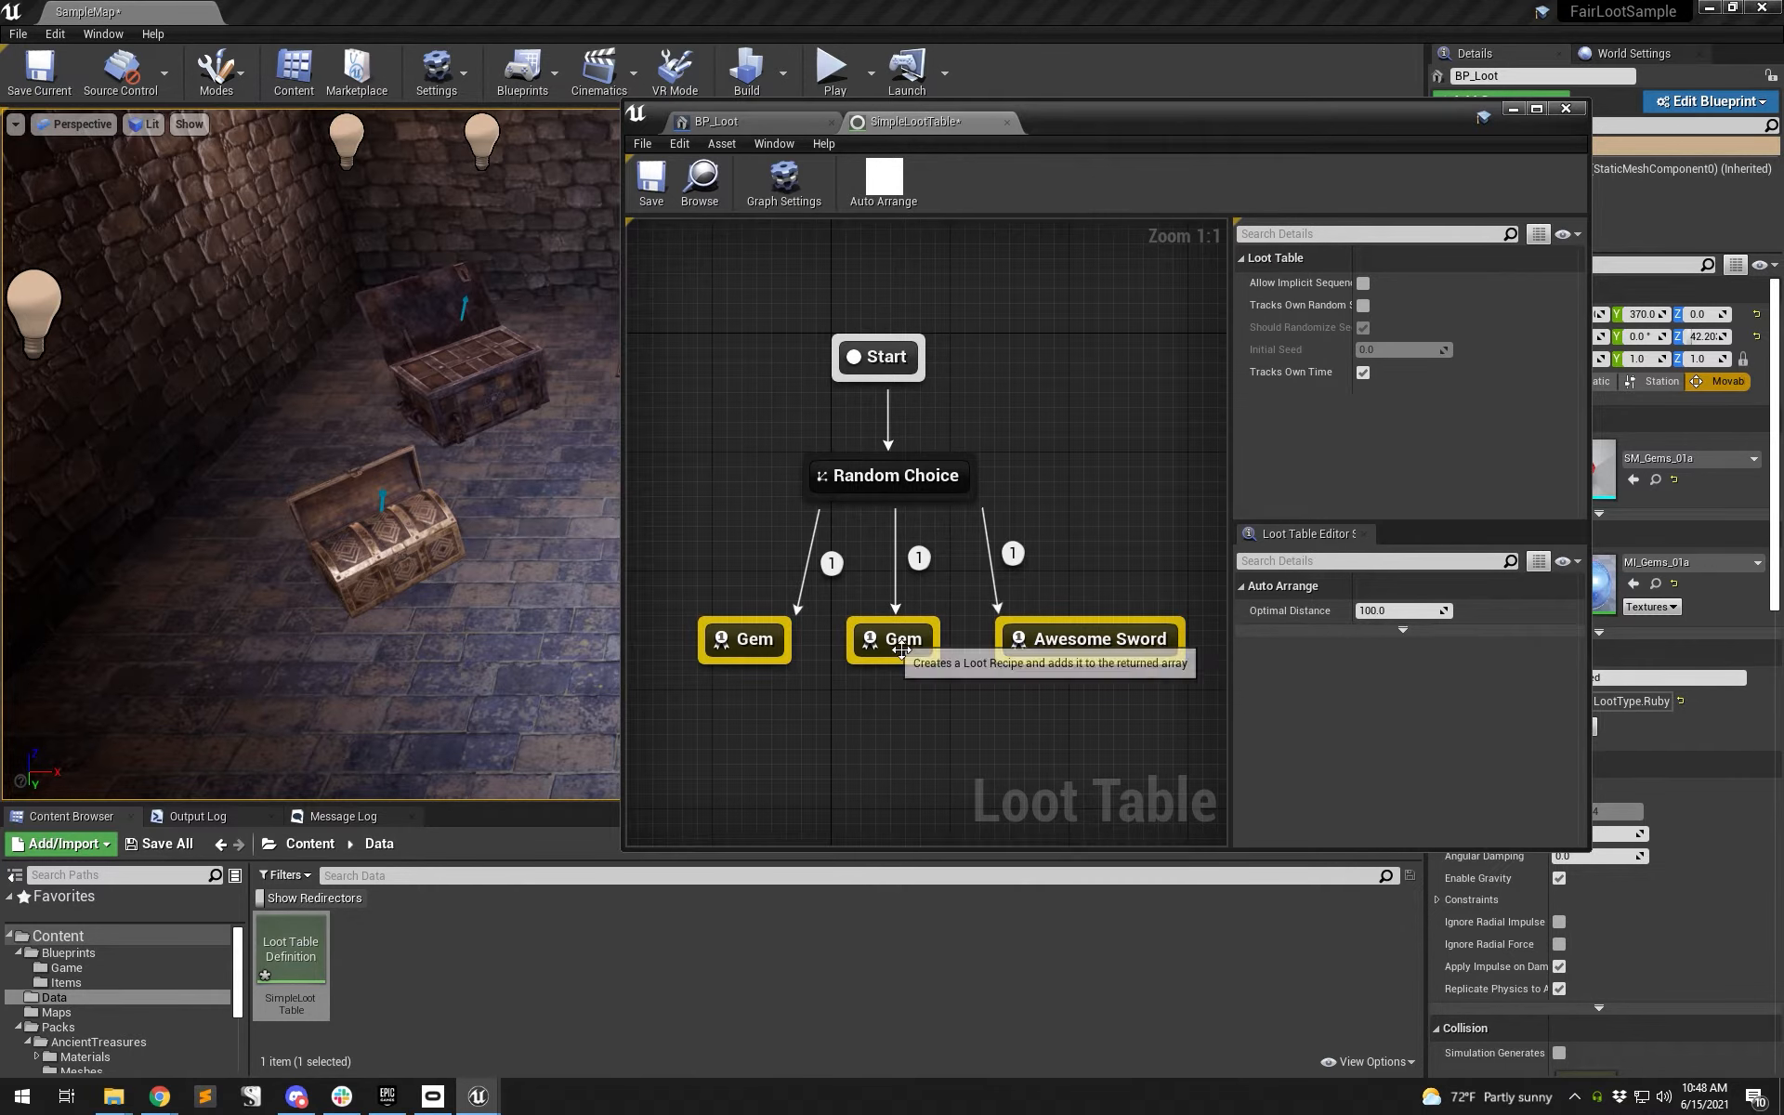
- Set the weight of the edge from Random Choice to the first Gem node to 10
left_click(831, 562)
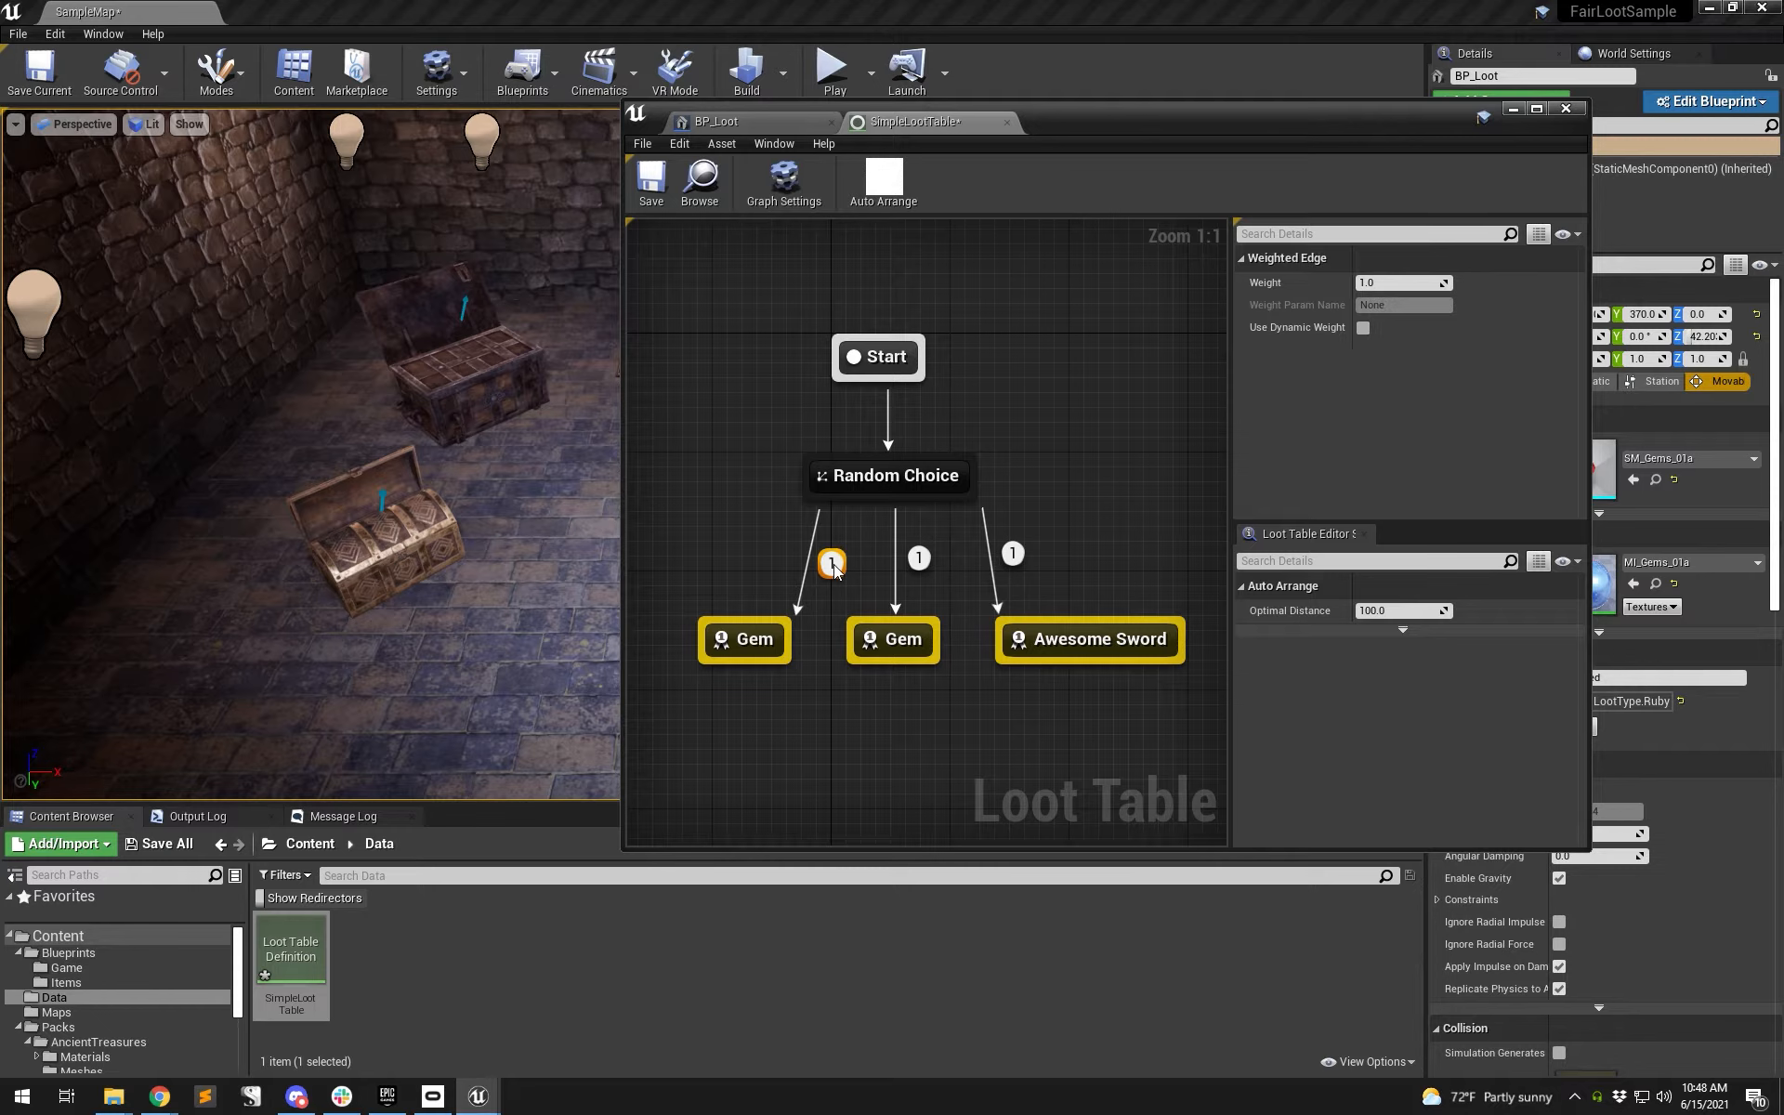
type("0")
key("Return")
- Set the first Gem node's Loot Name to Ruby and the middle Gem node's Loot Name to Sapphire
left_click(743, 641)
left_click(1396, 284)
type("Ruby")
key("Return")
left_click(926, 651)
left_click(1403, 282)
type("Sapphire")
key("Return")
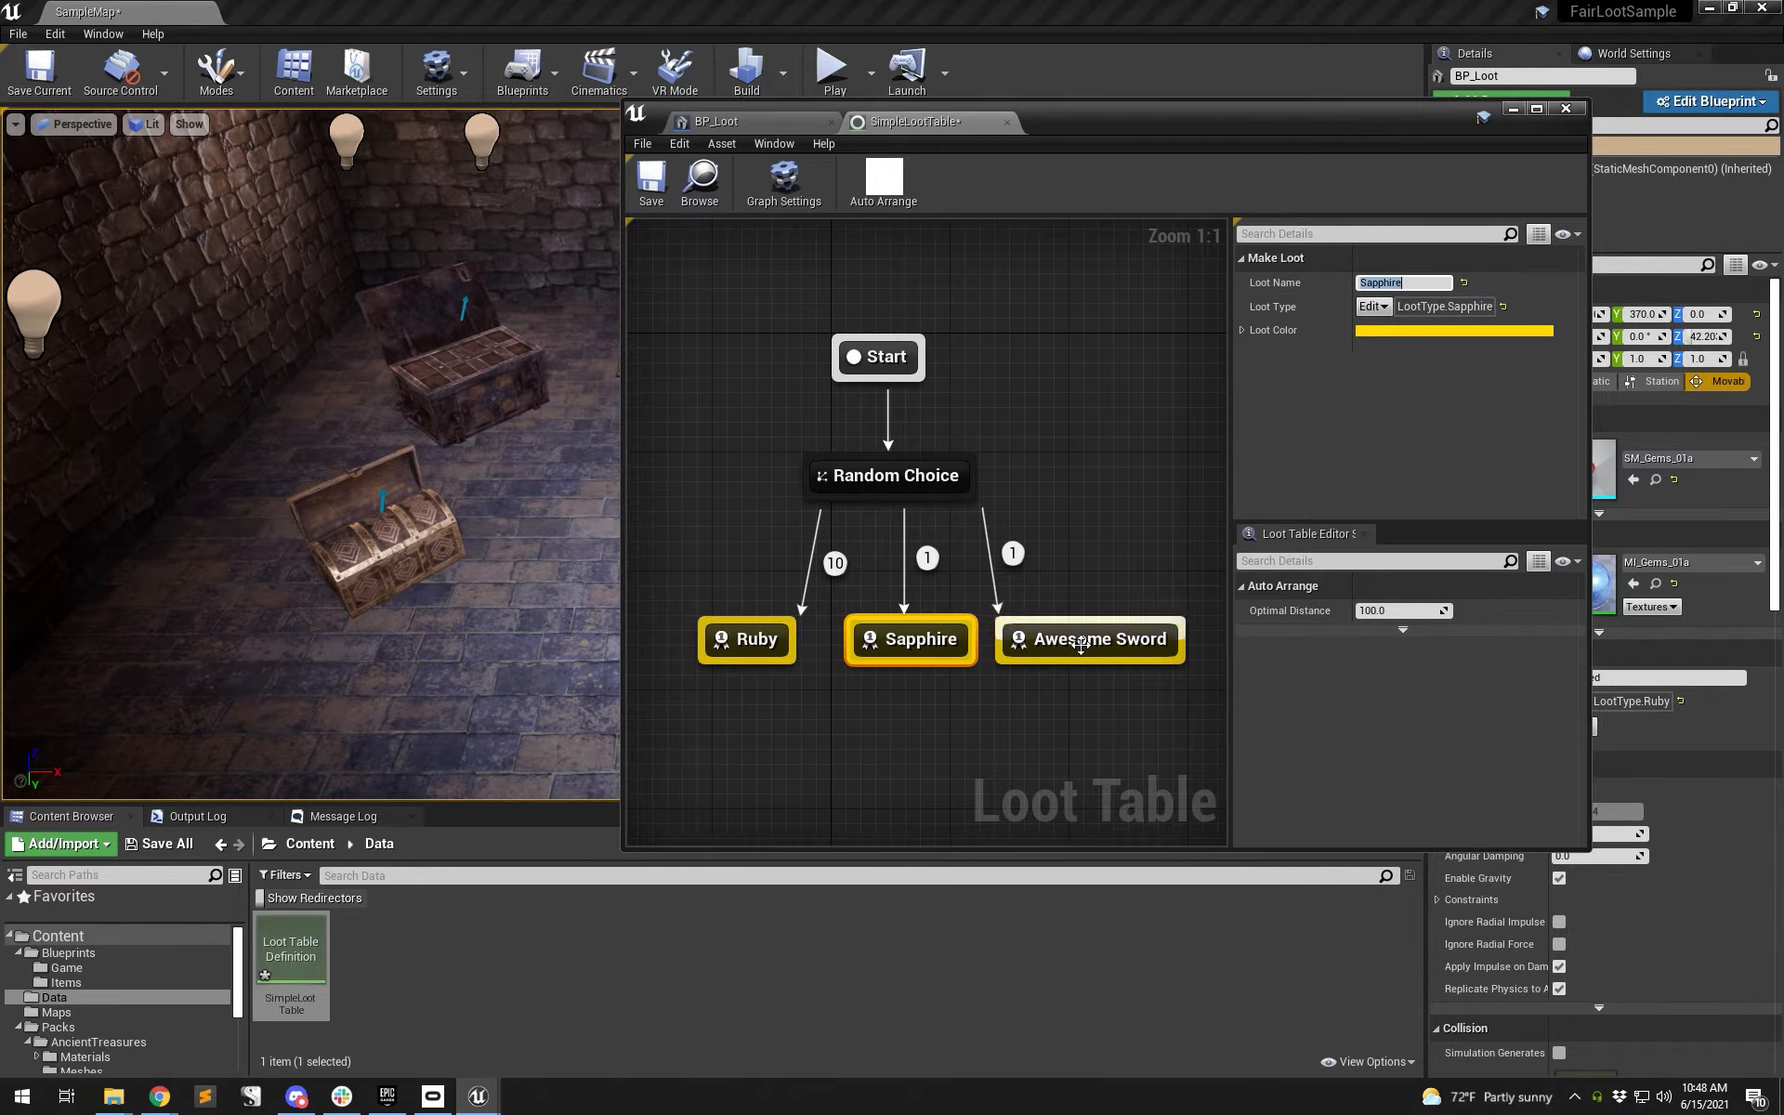
- Set the weight of the edge from Random Choice to the Sapphire node to 8
left_click(919, 558)
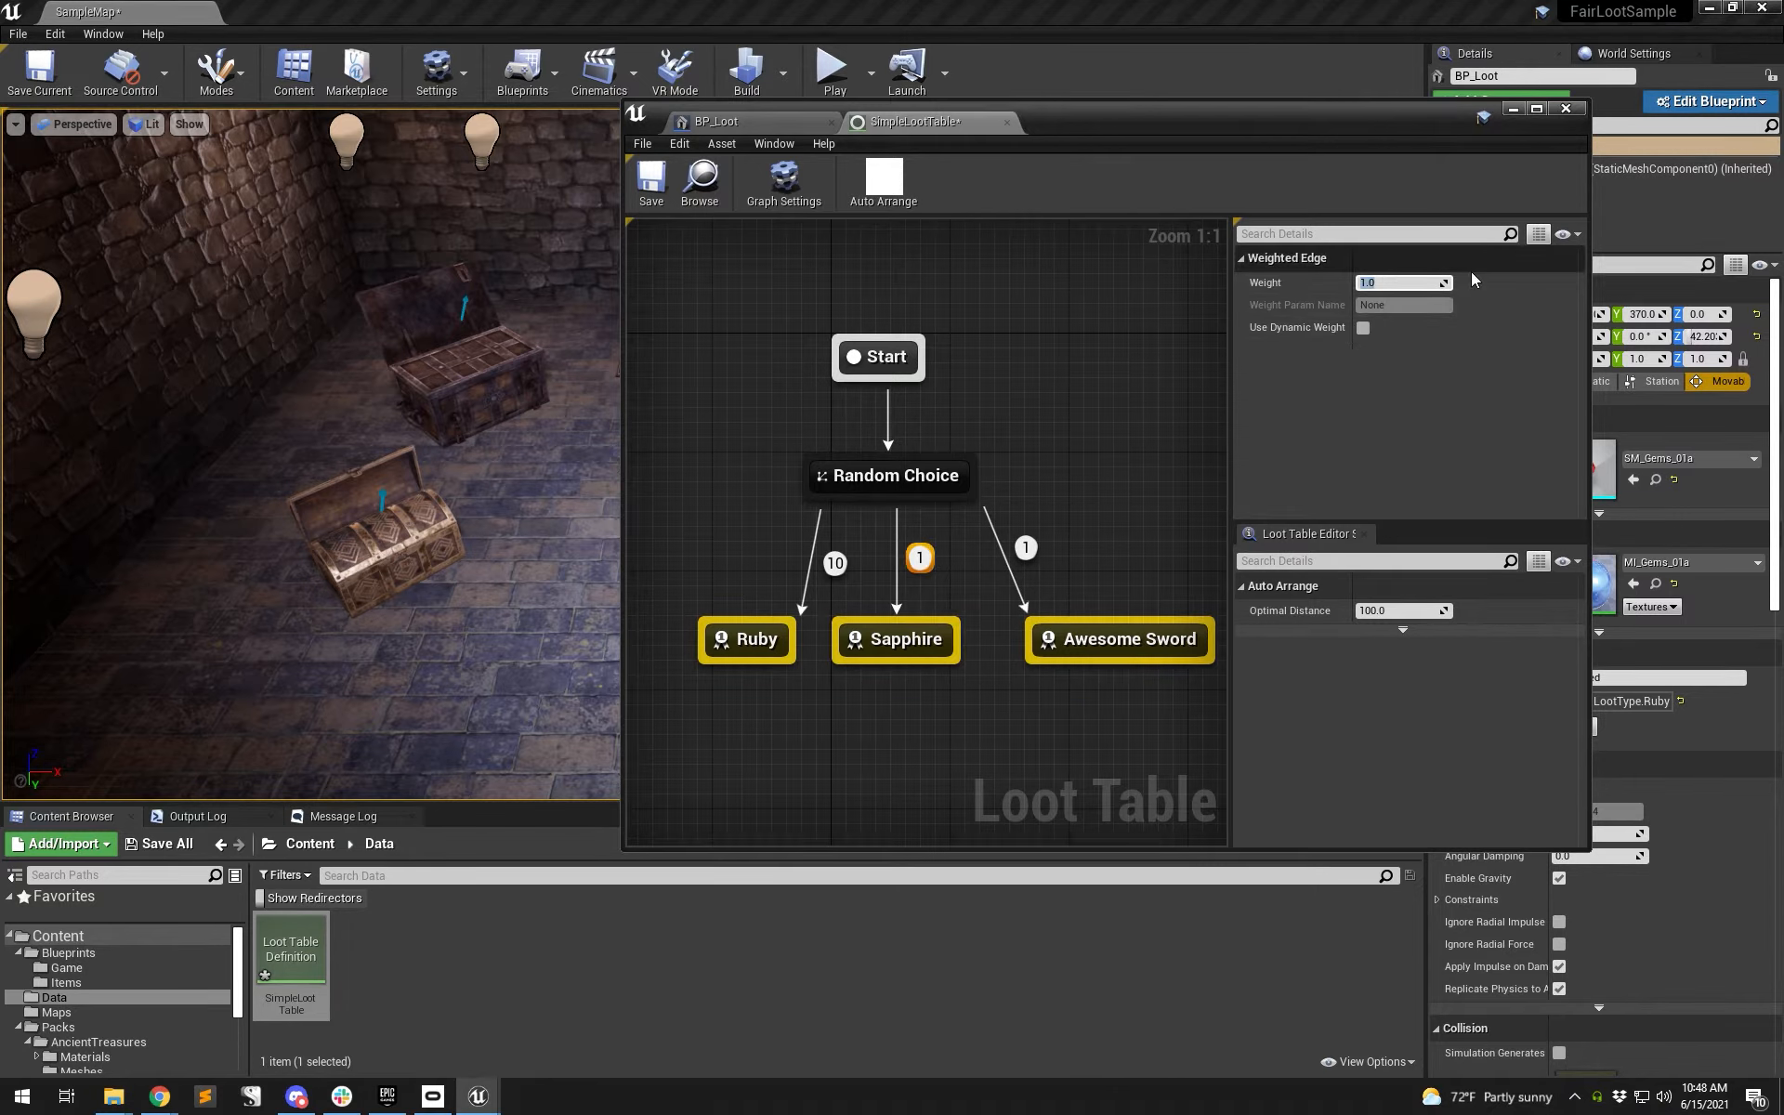
type("8")
key("Return")
- Lower the Sapphire and Awesome Sword nodes slightly and bring Awesome Sword a little closer to Sapphire
left_click(1113, 582)
left_click(1100, 650)
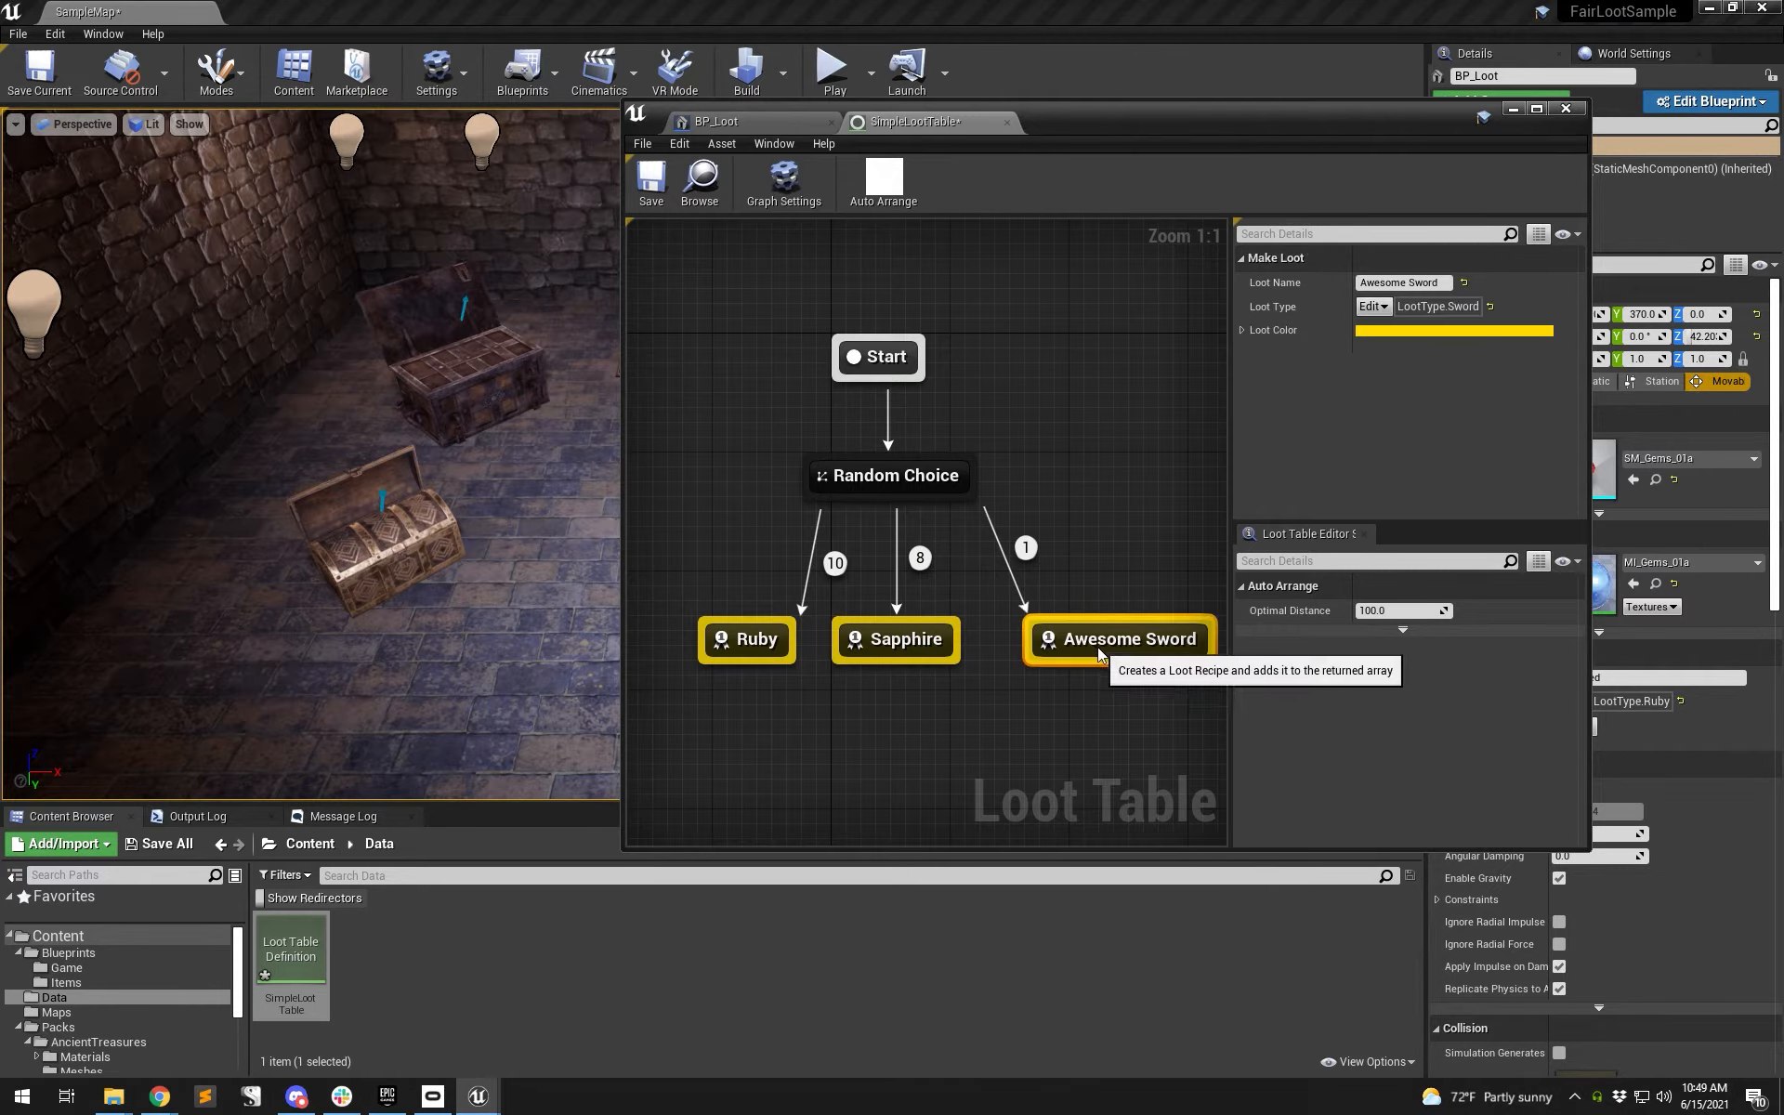
left_click_drag(897, 641, 897, 651)
left_click(1124, 639)
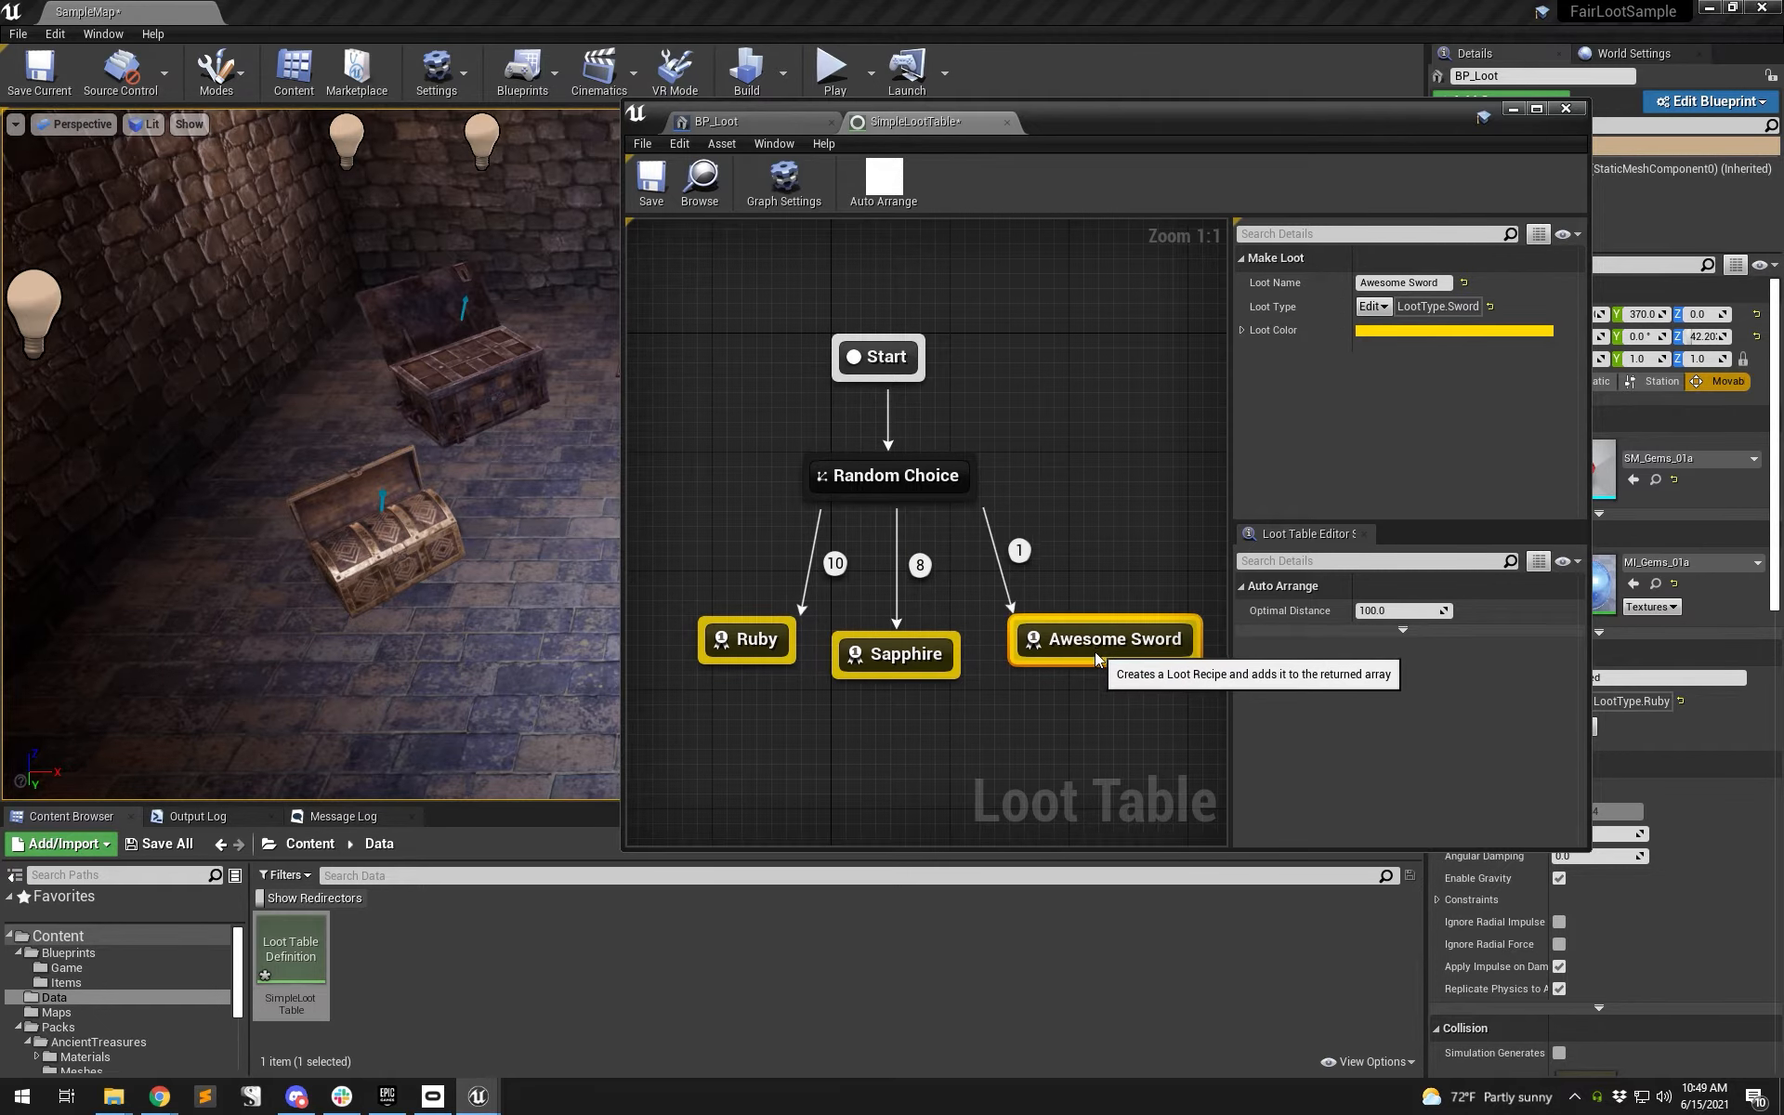
left_click_drag(1124, 640, 1109, 655)
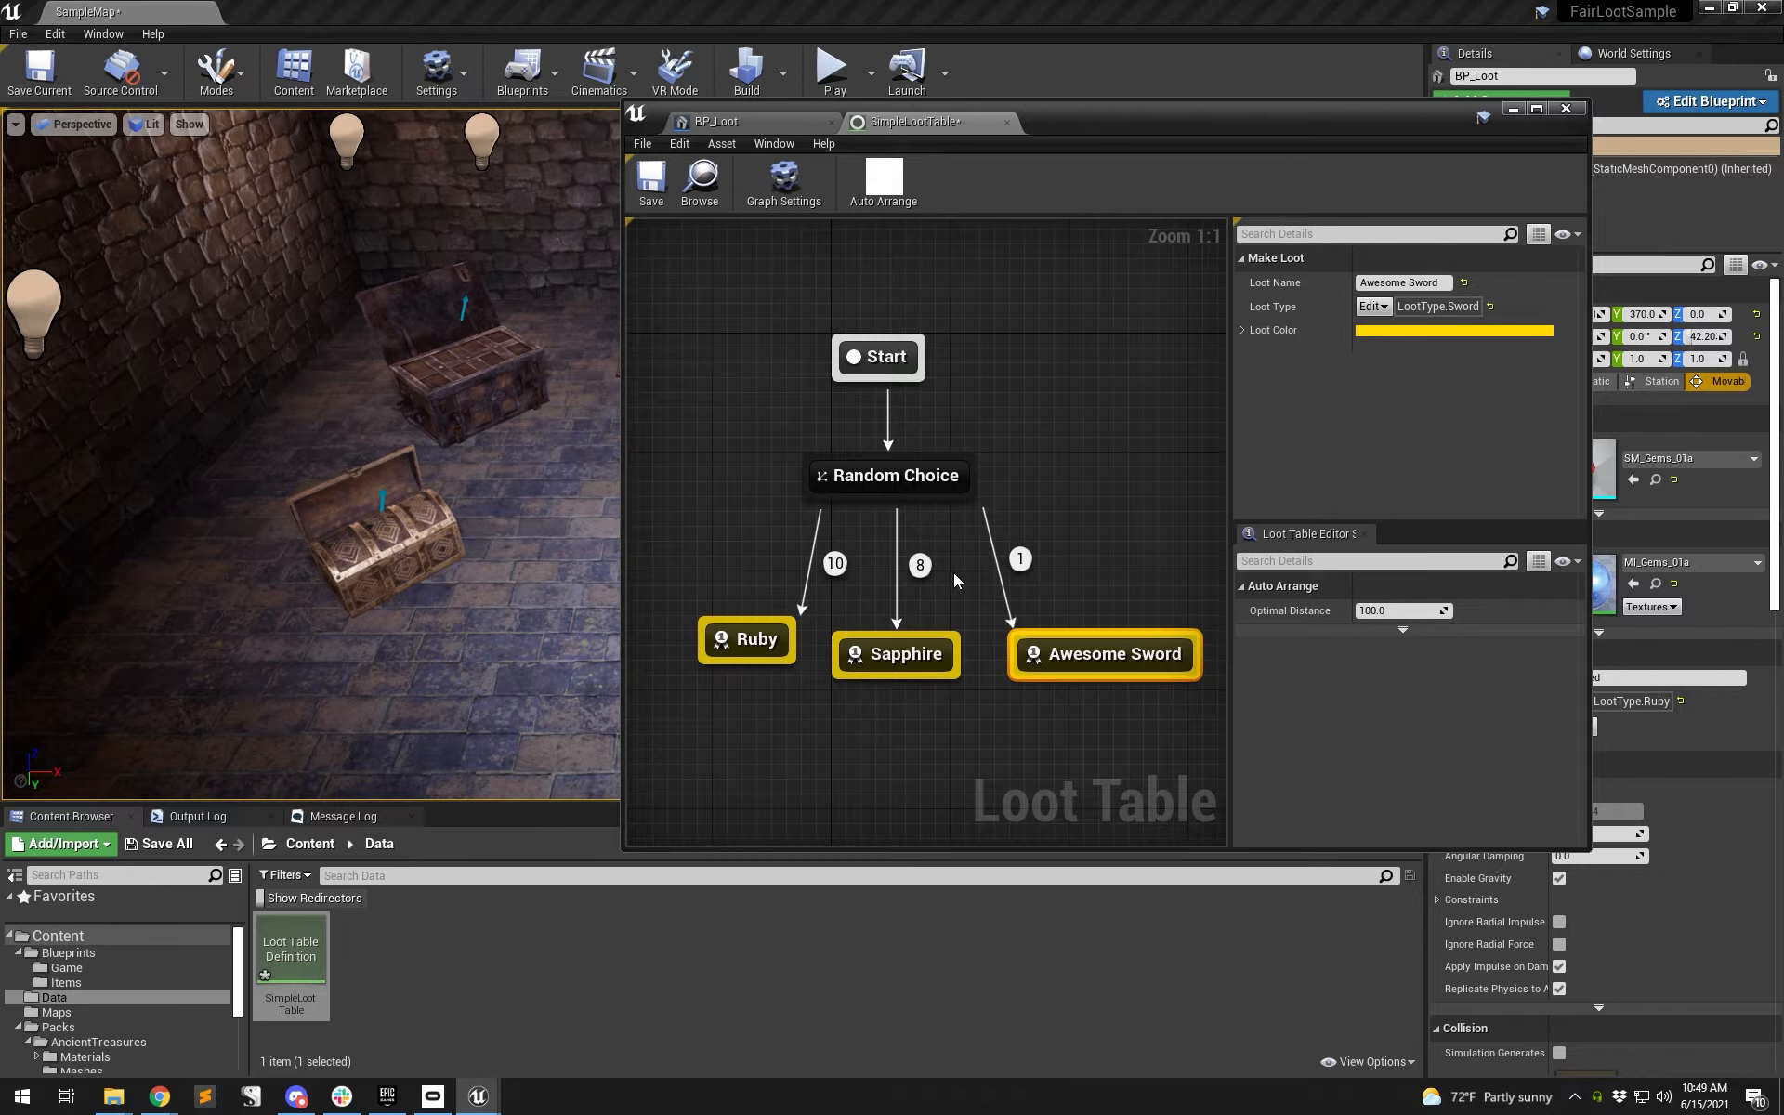
- Examine the weight settings of the three edges leaving the Random Choice node
left_click(1019, 560)
left_click(785, 551)
left_click(822, 485)
left_click_drag(1119, 570, 748, 543)
left_click(808, 556)
left_click(834, 563)
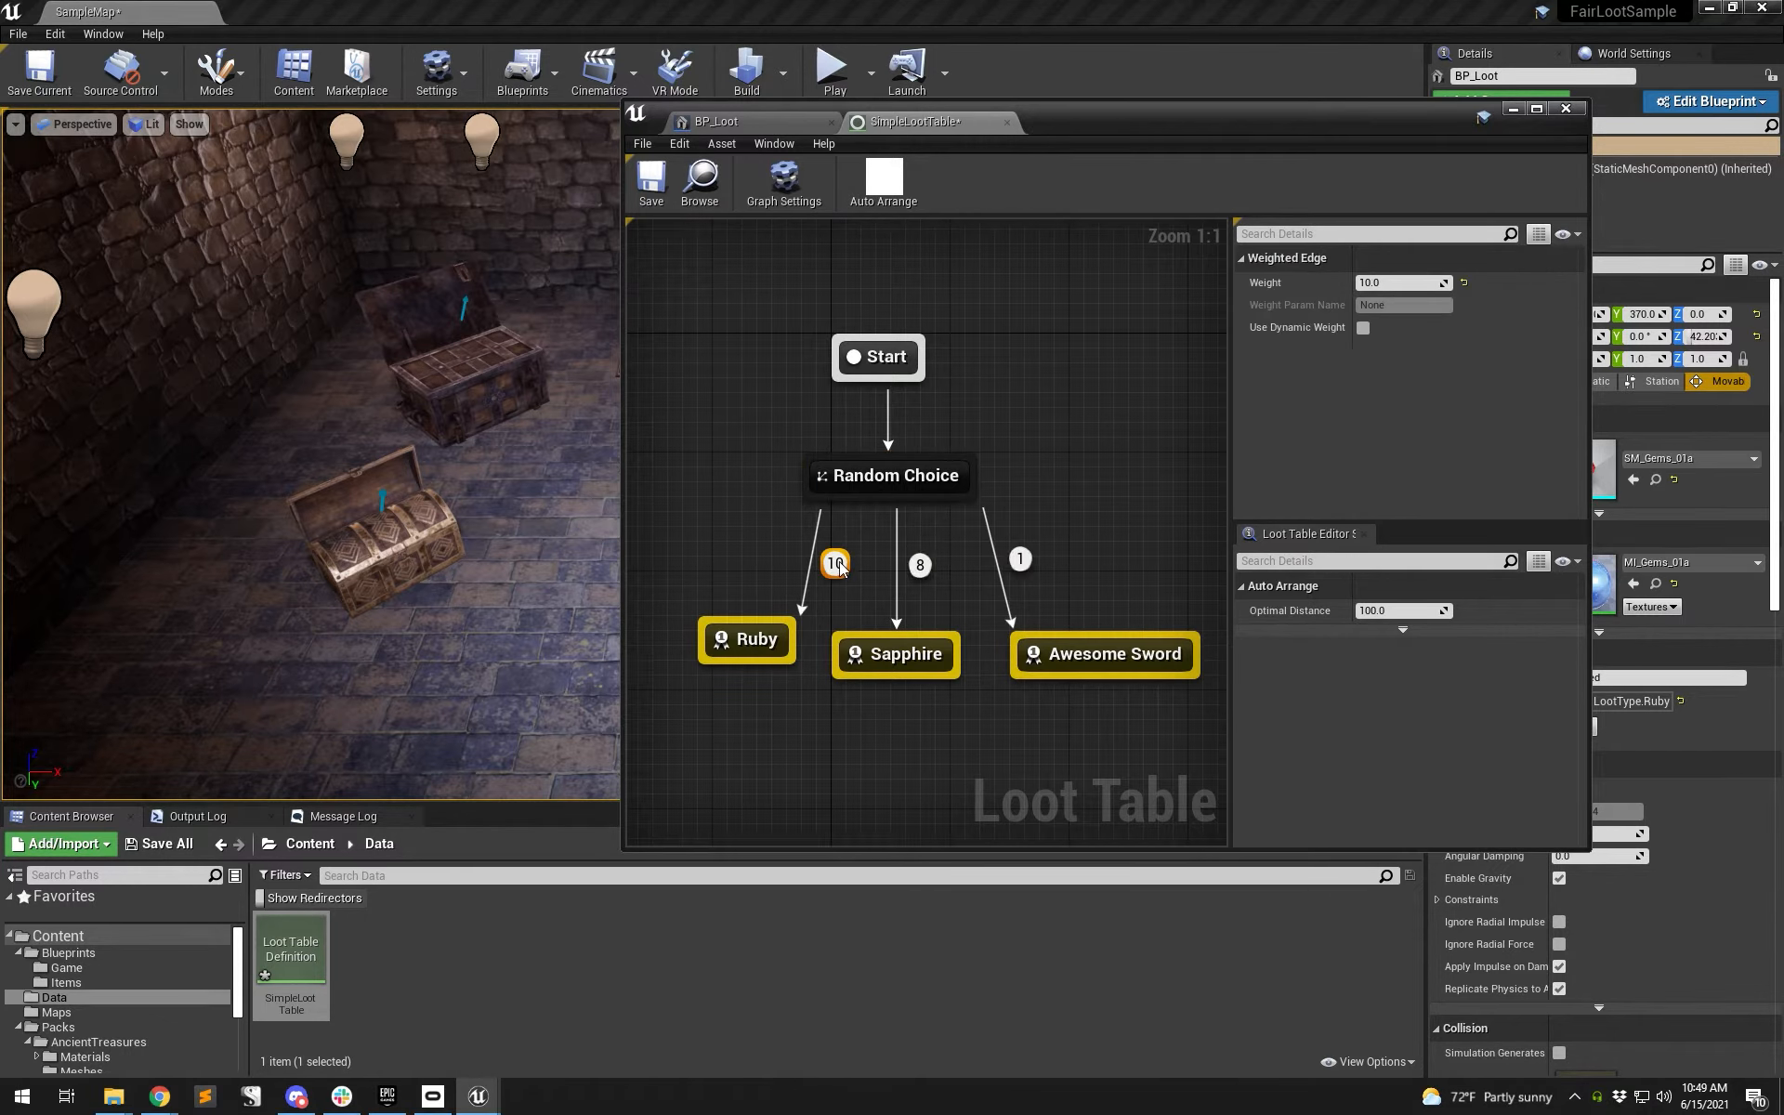
left_click(869, 551)
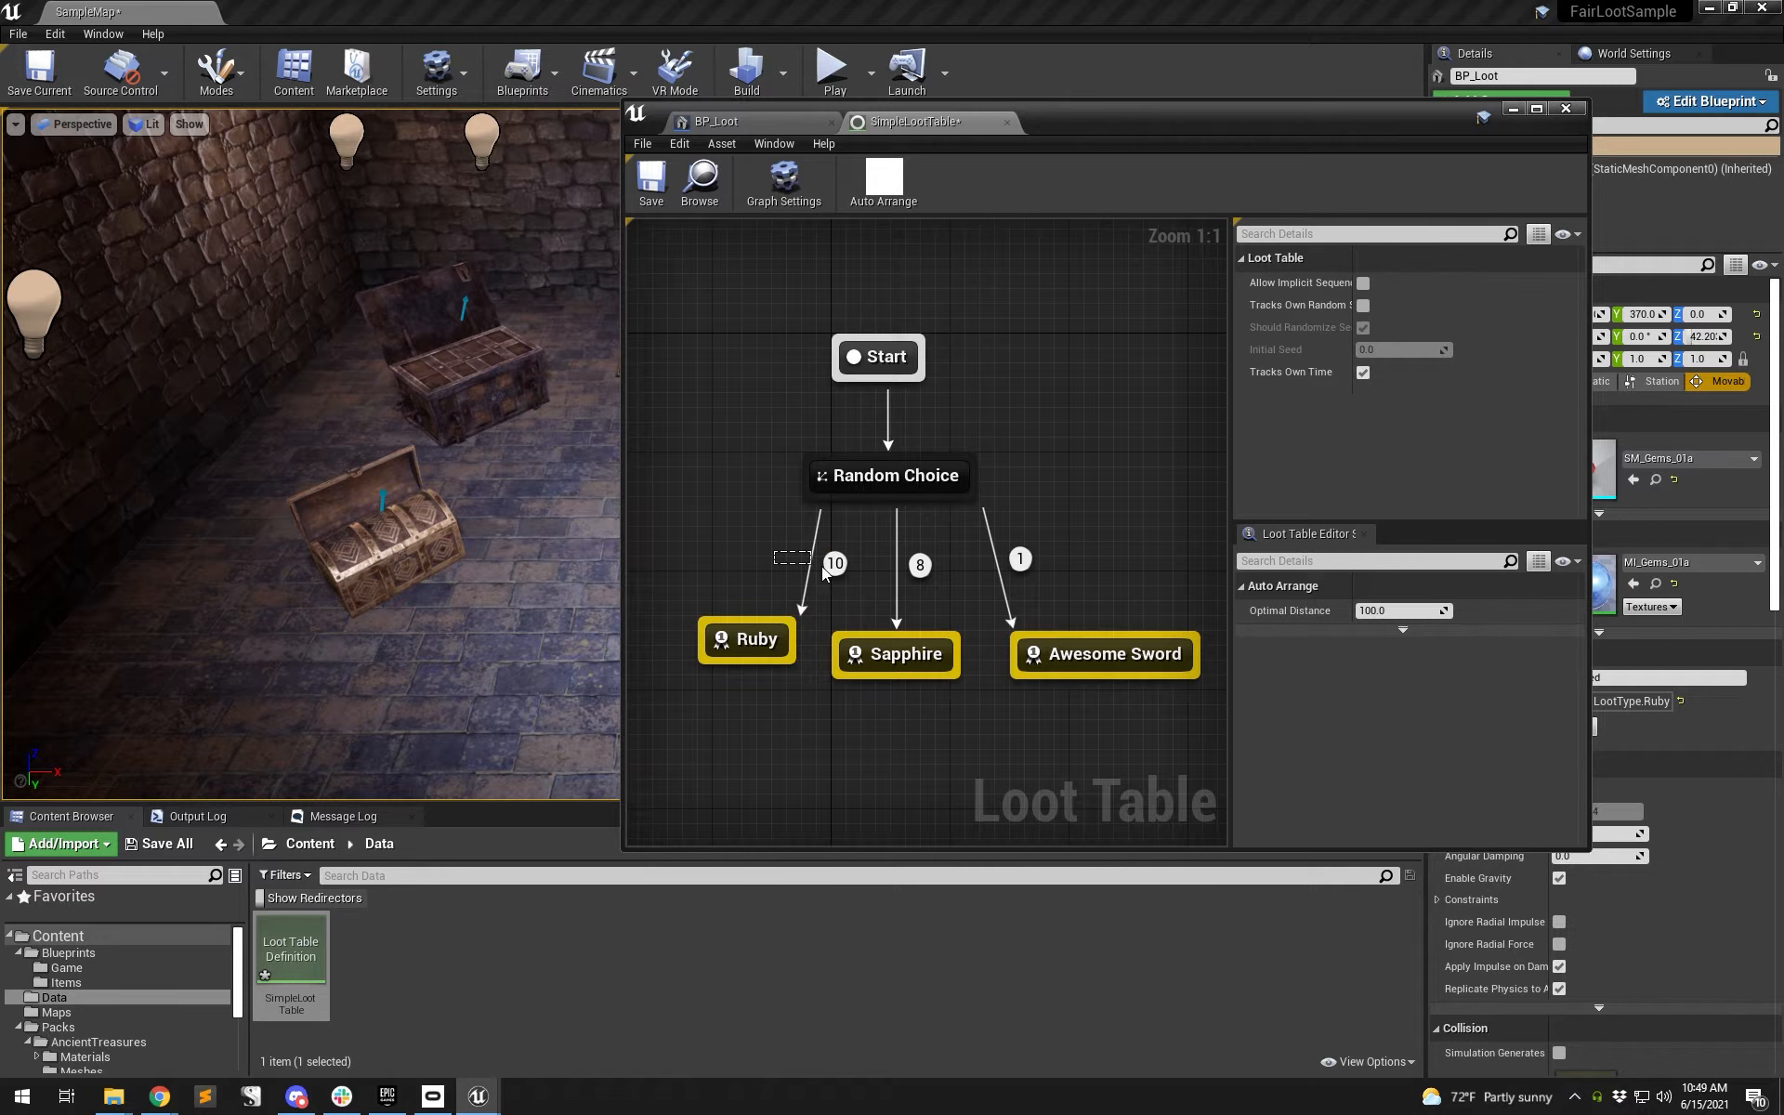
left_click_drag(821, 565, 844, 575)
left_click(898, 544)
left_click(920, 565)
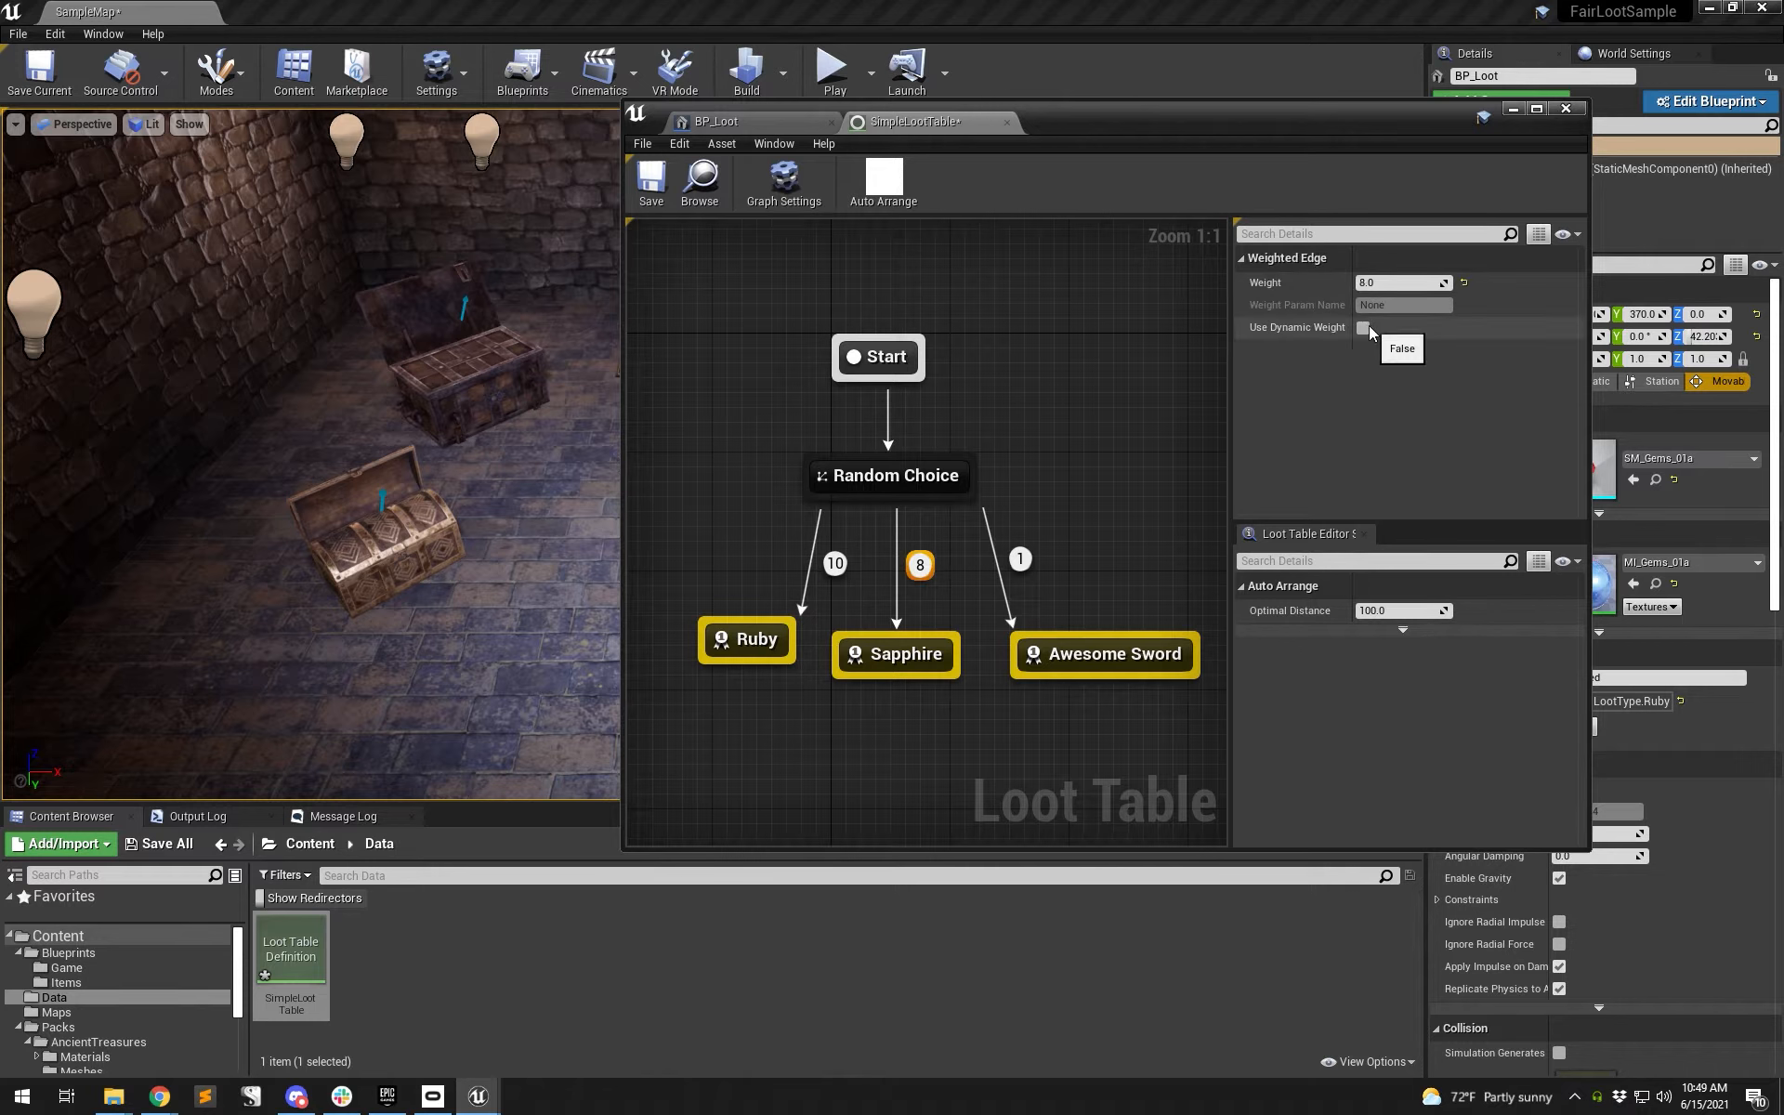
left_click(1019, 558)
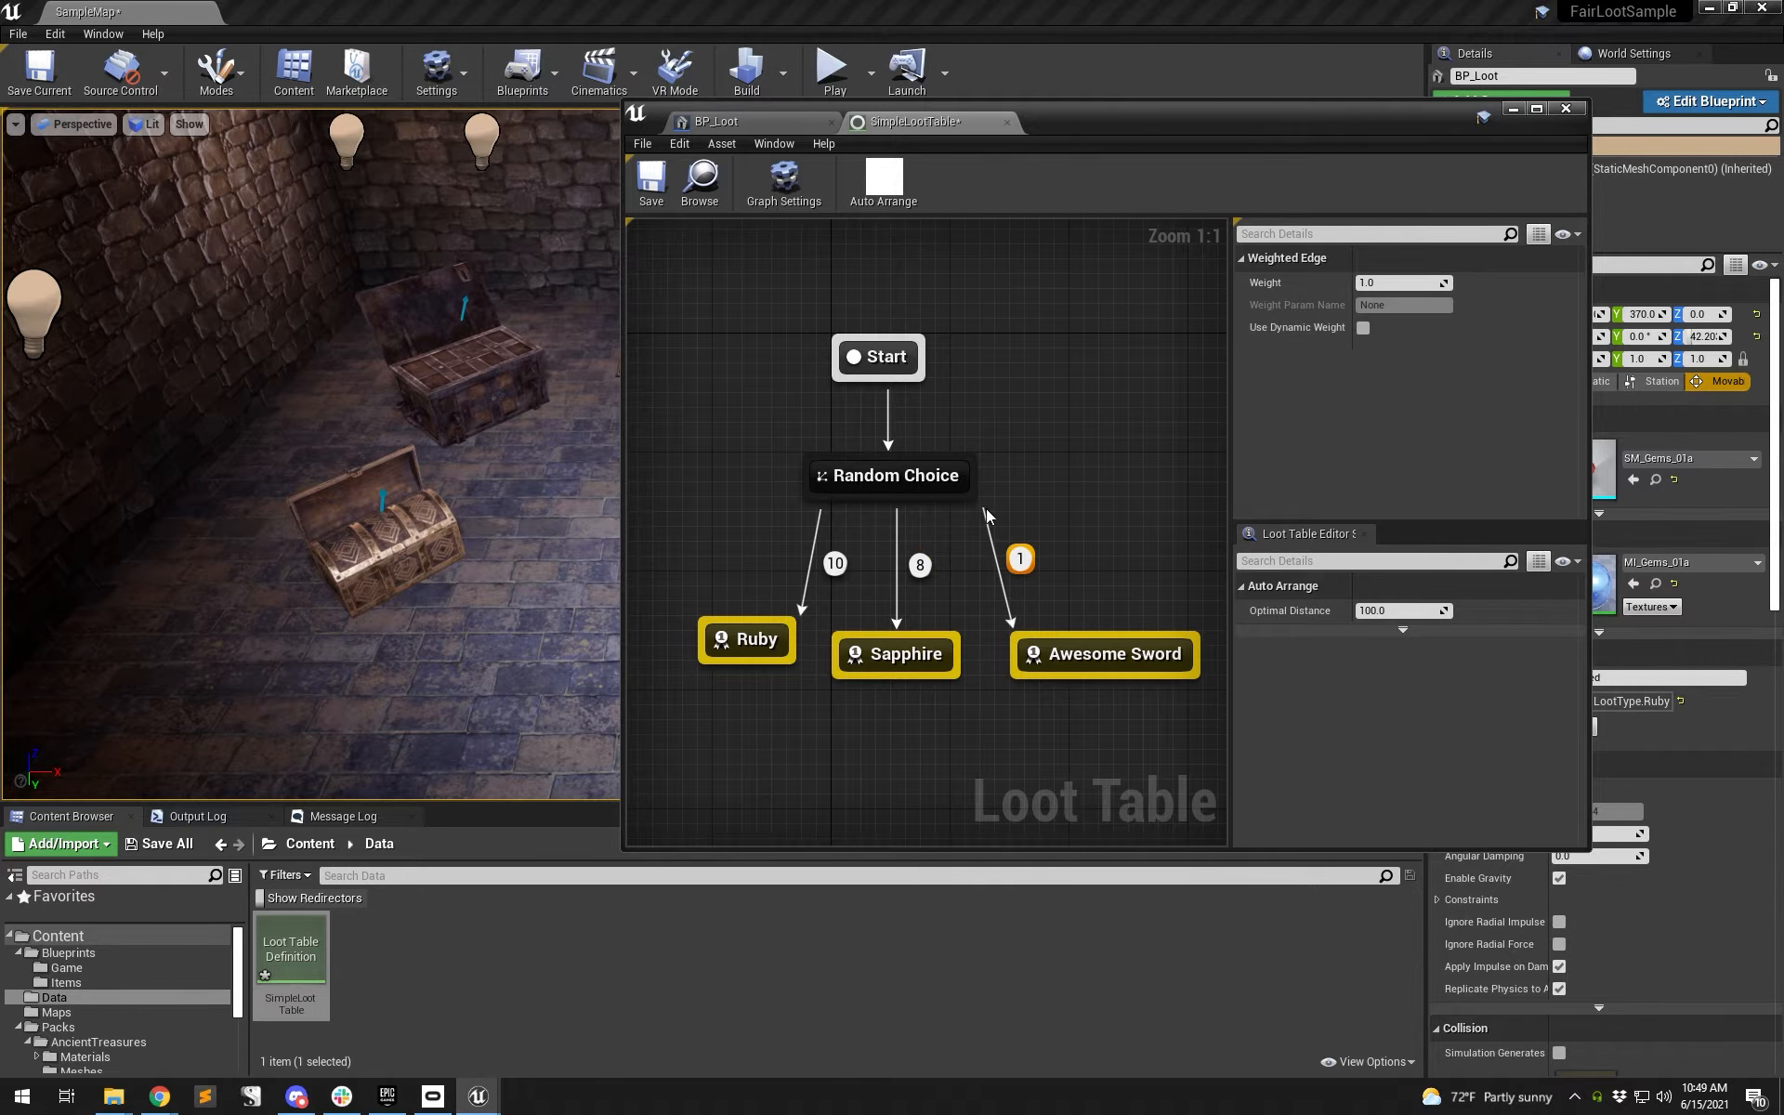
- Save the loot table and open the front middle treasure chest's blueprint in the Blueprint Editor
left_click(651, 179)
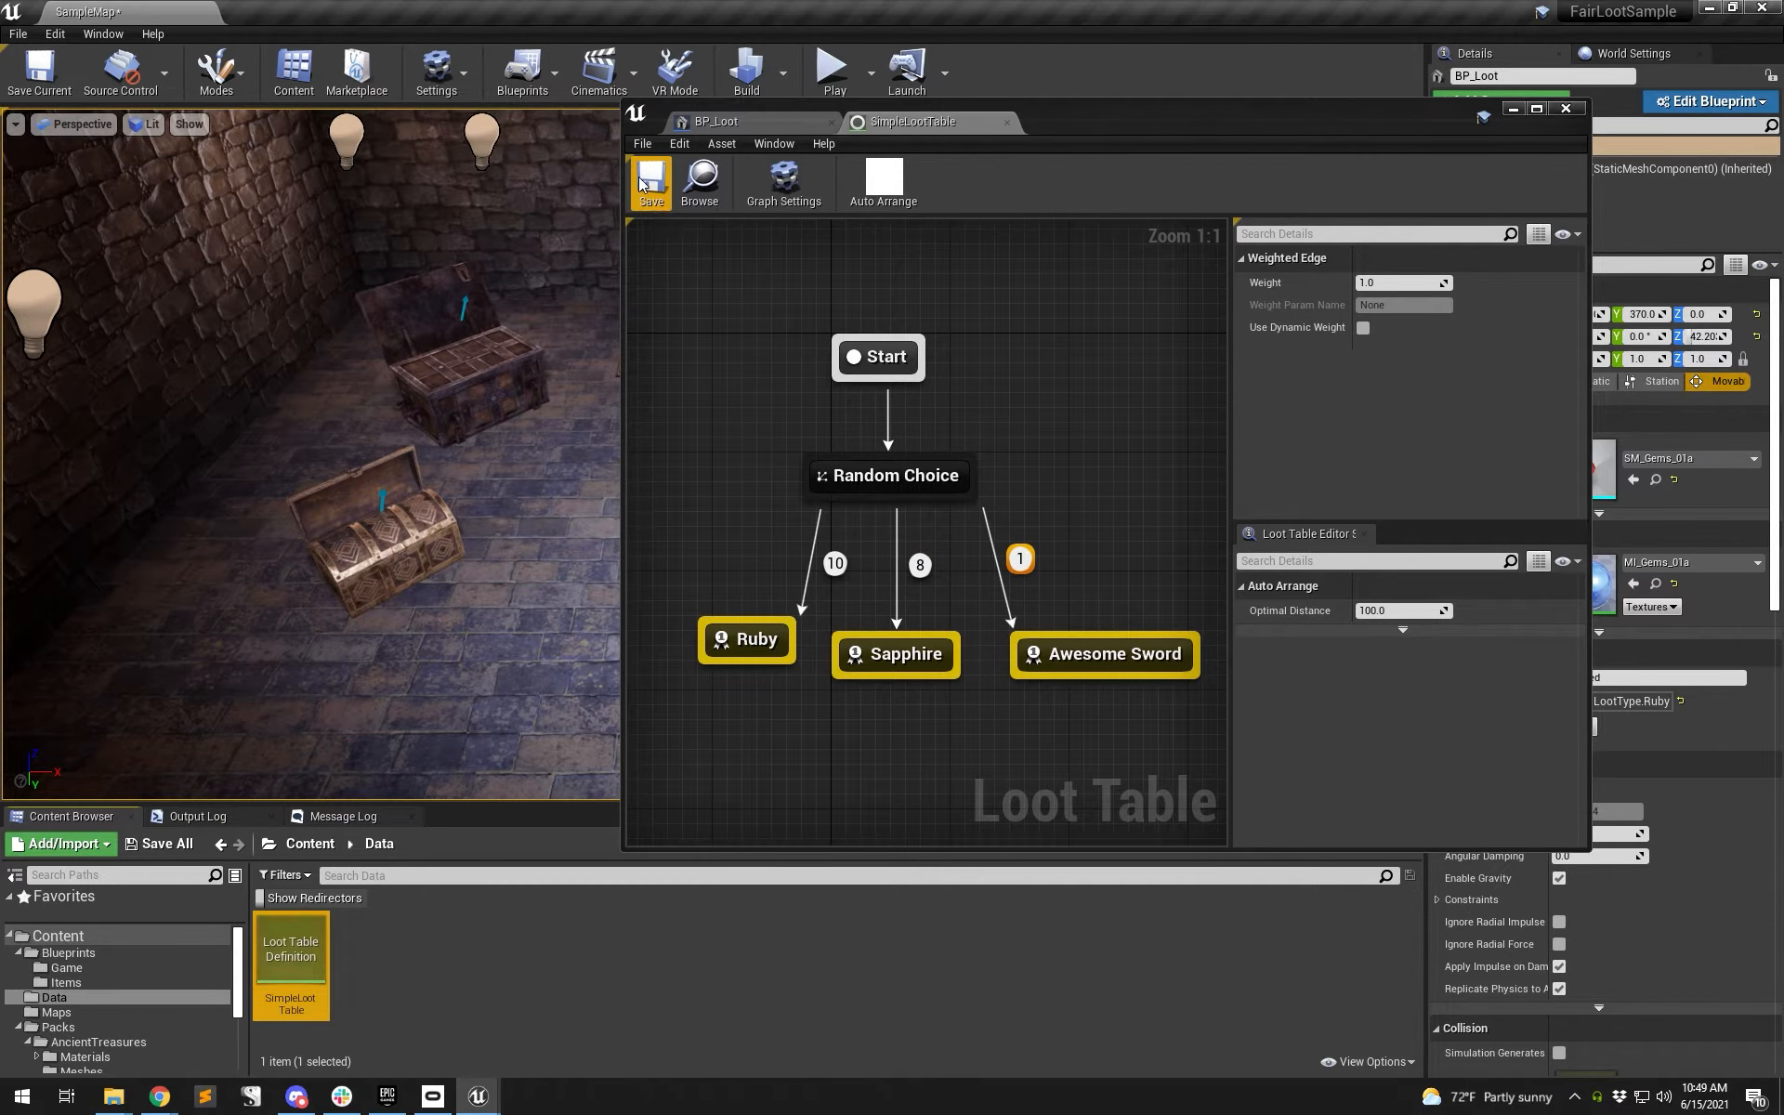
left_click(1512, 111)
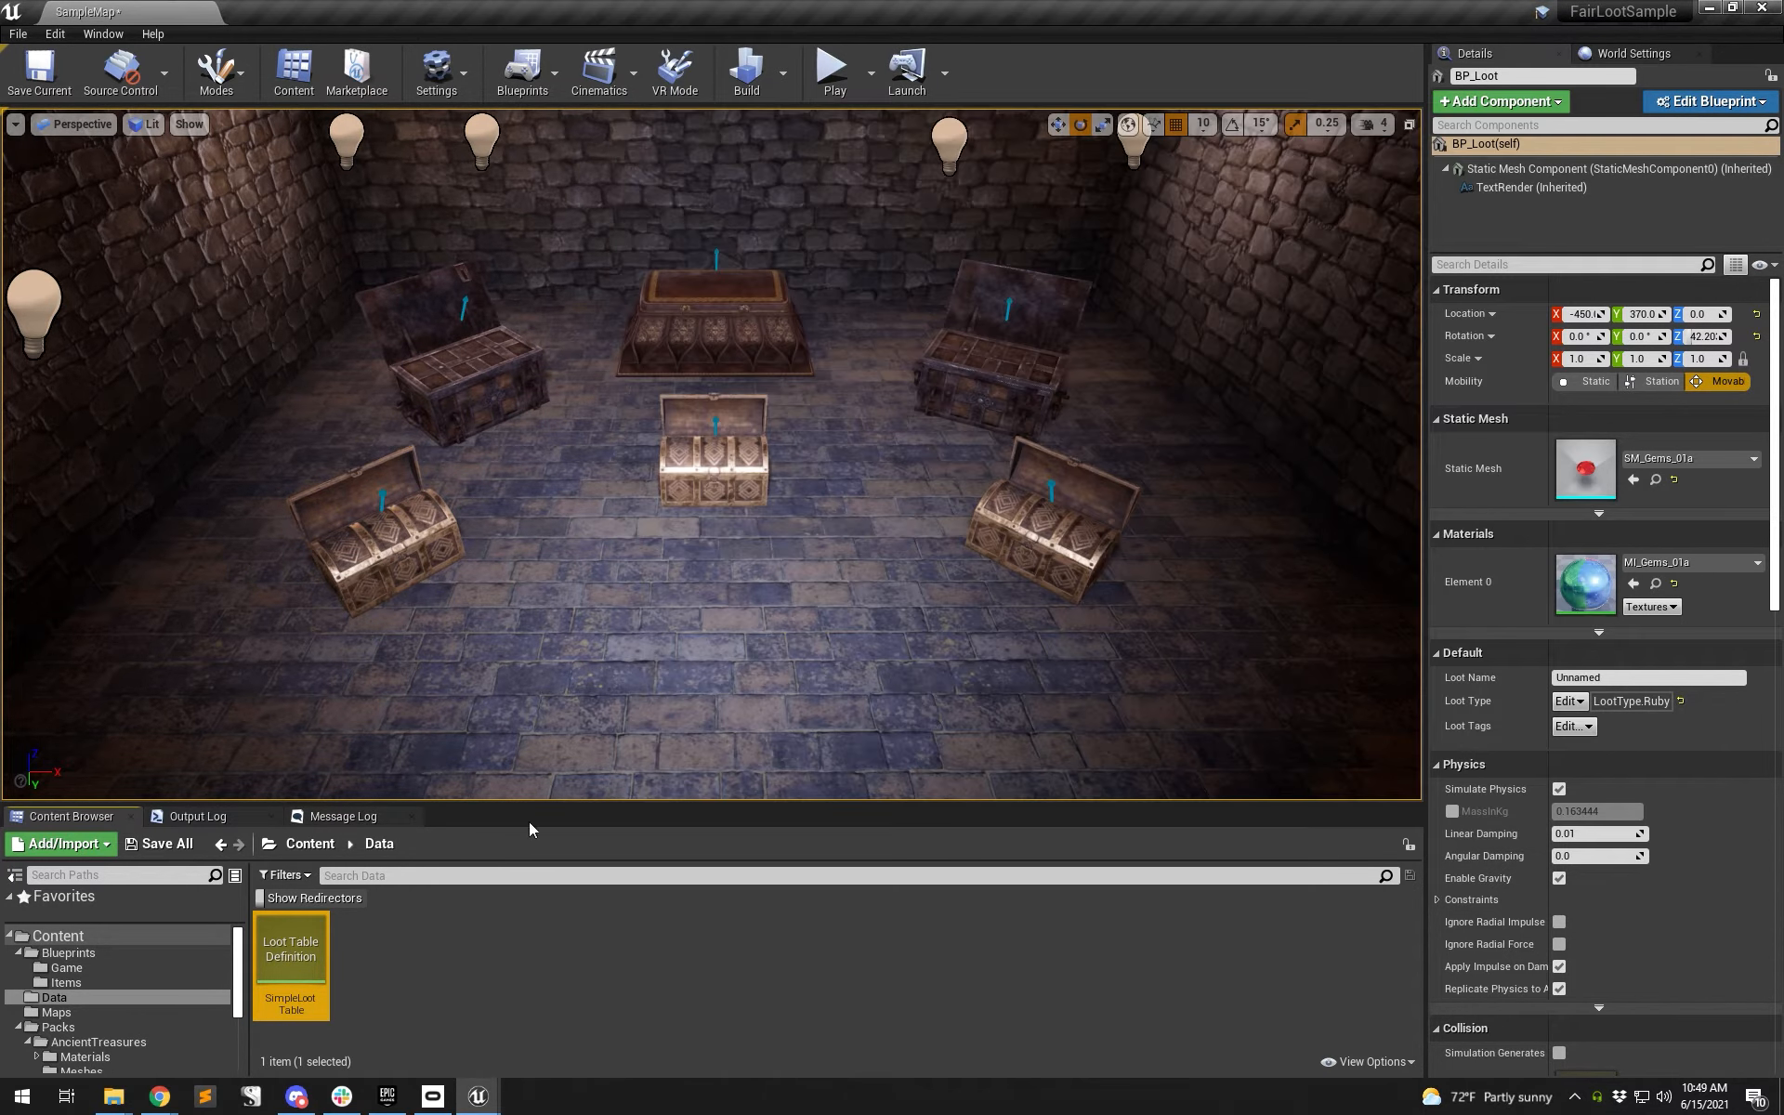
left_click(707, 493)
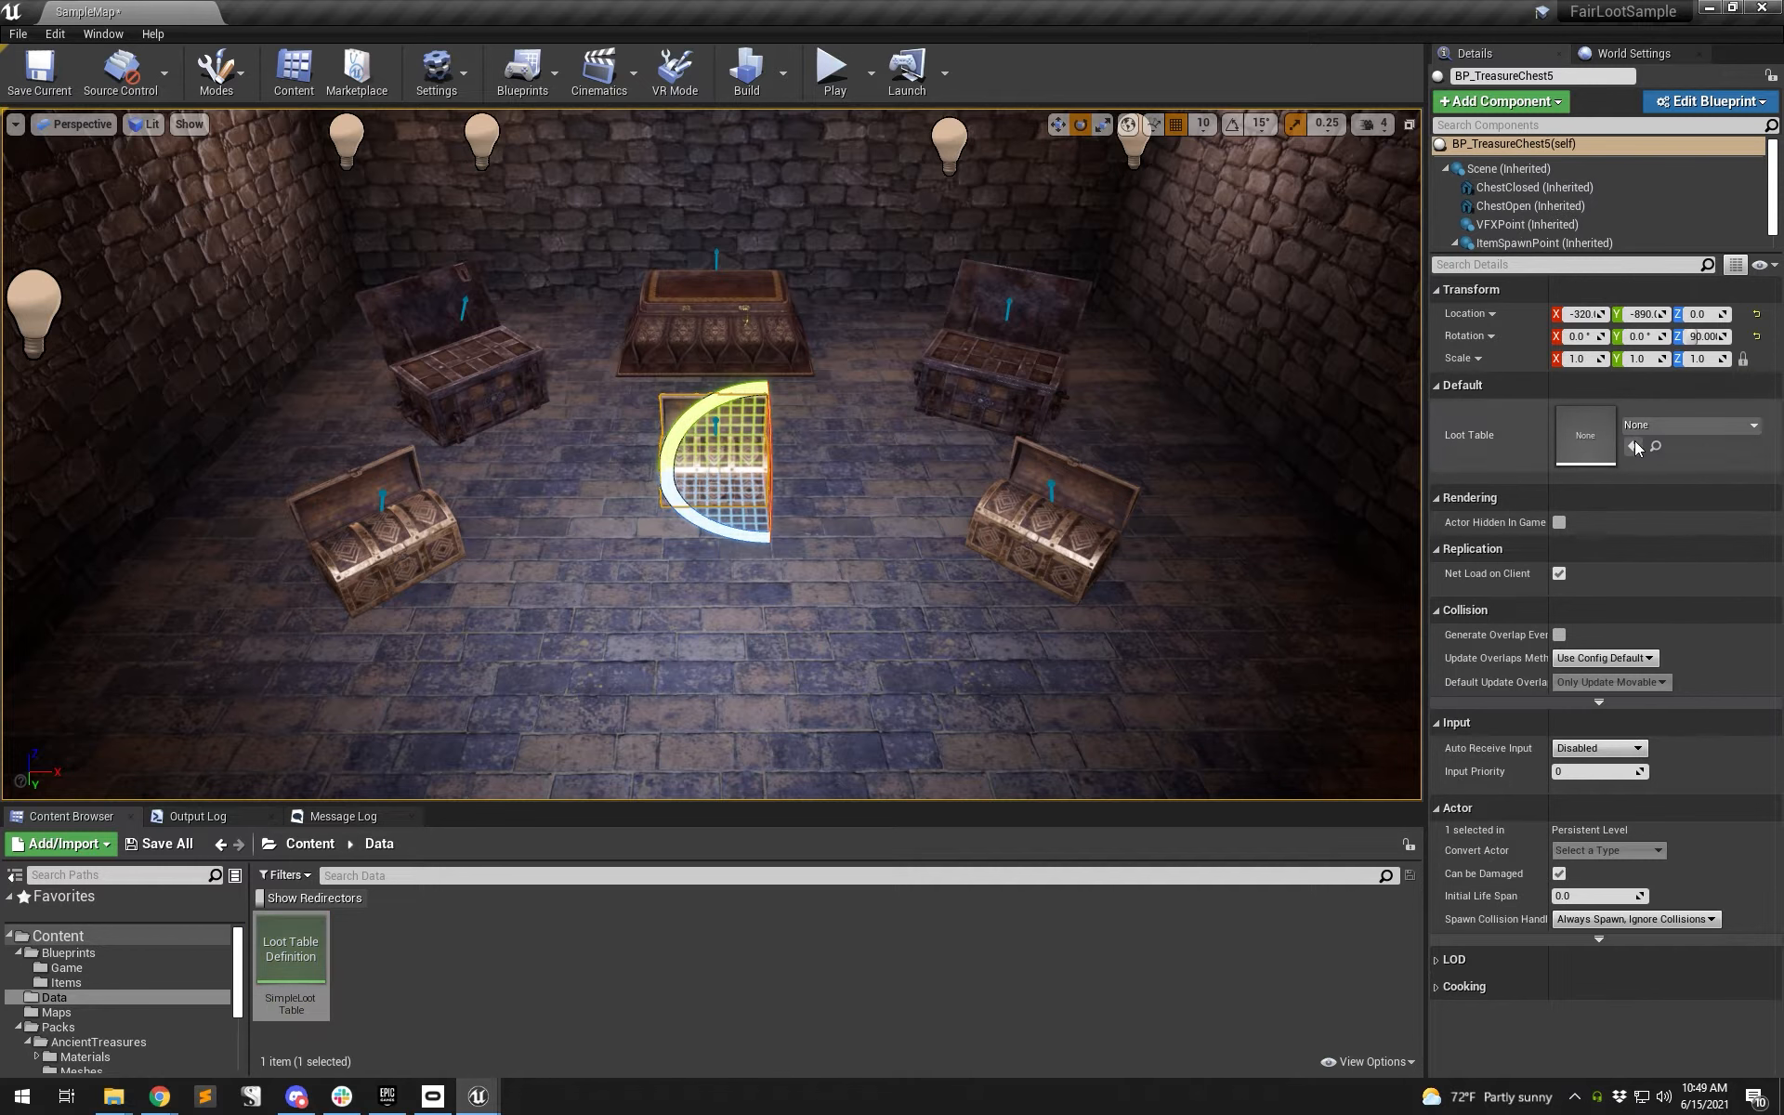
left_click(1696, 106)
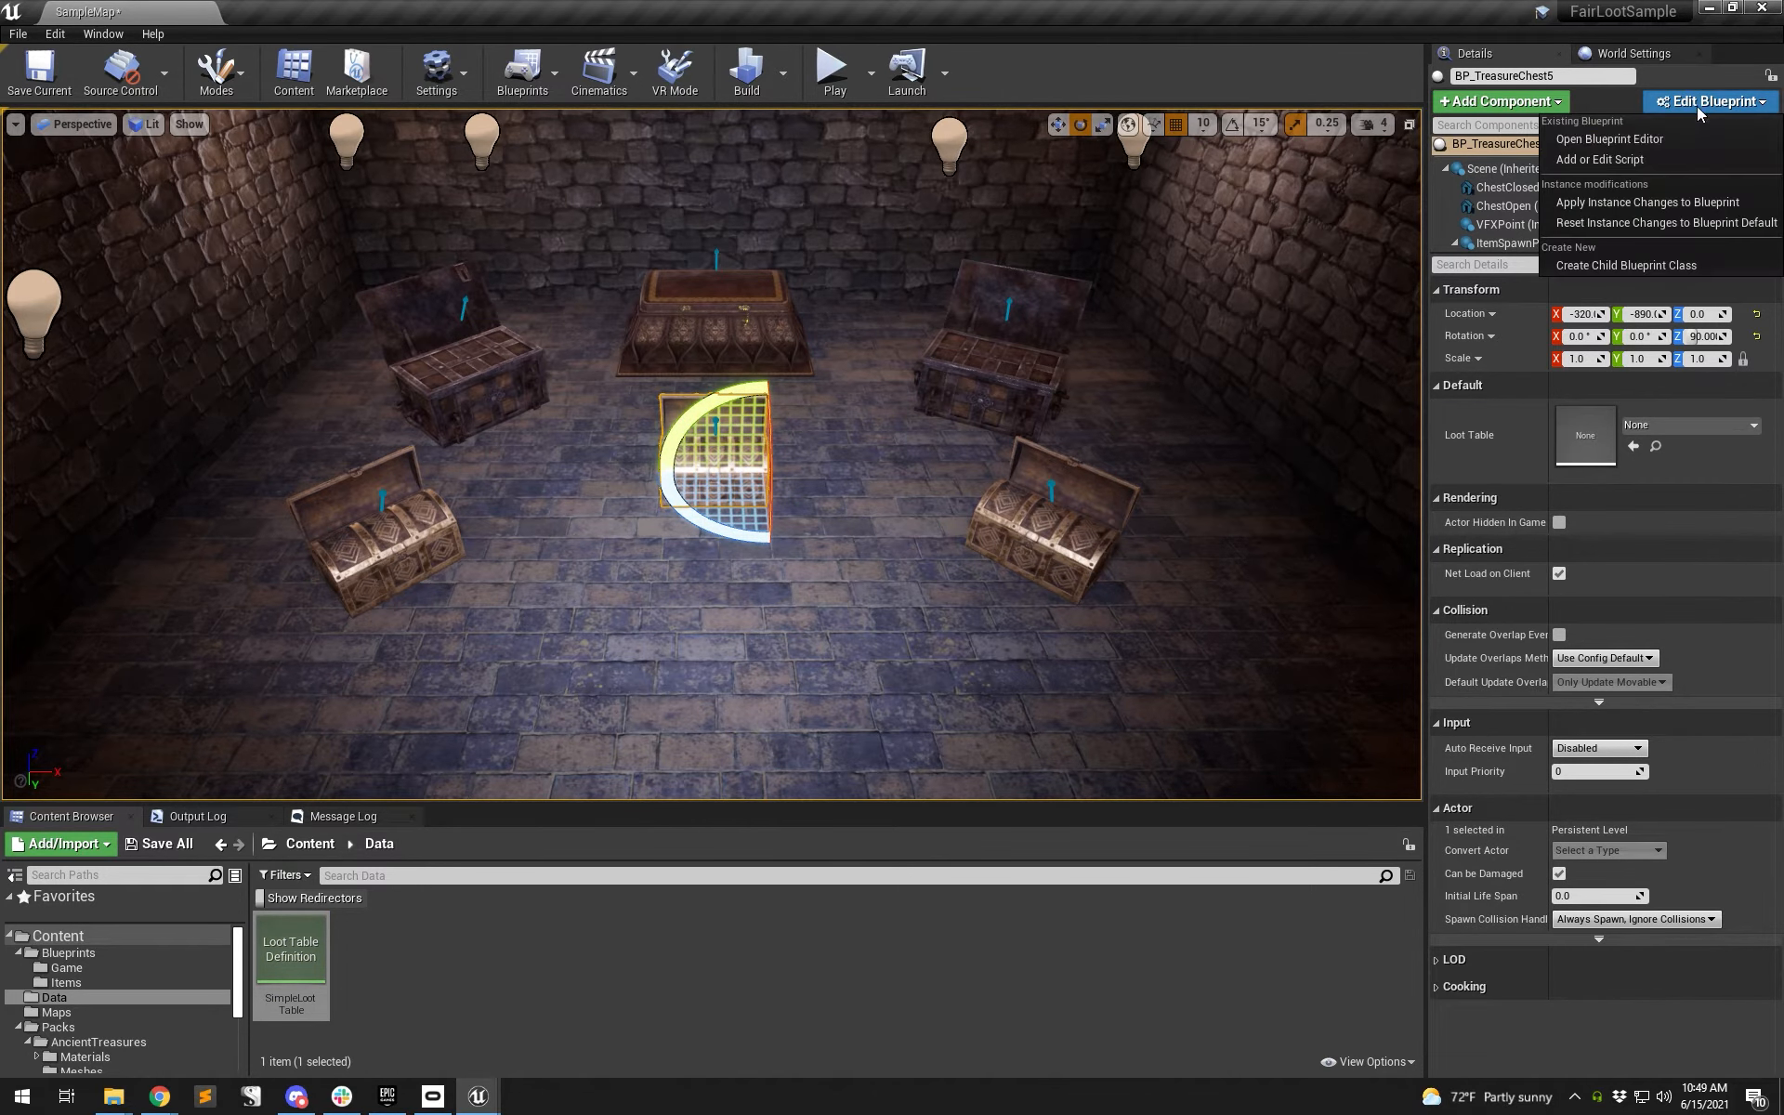
left_click(1677, 135)
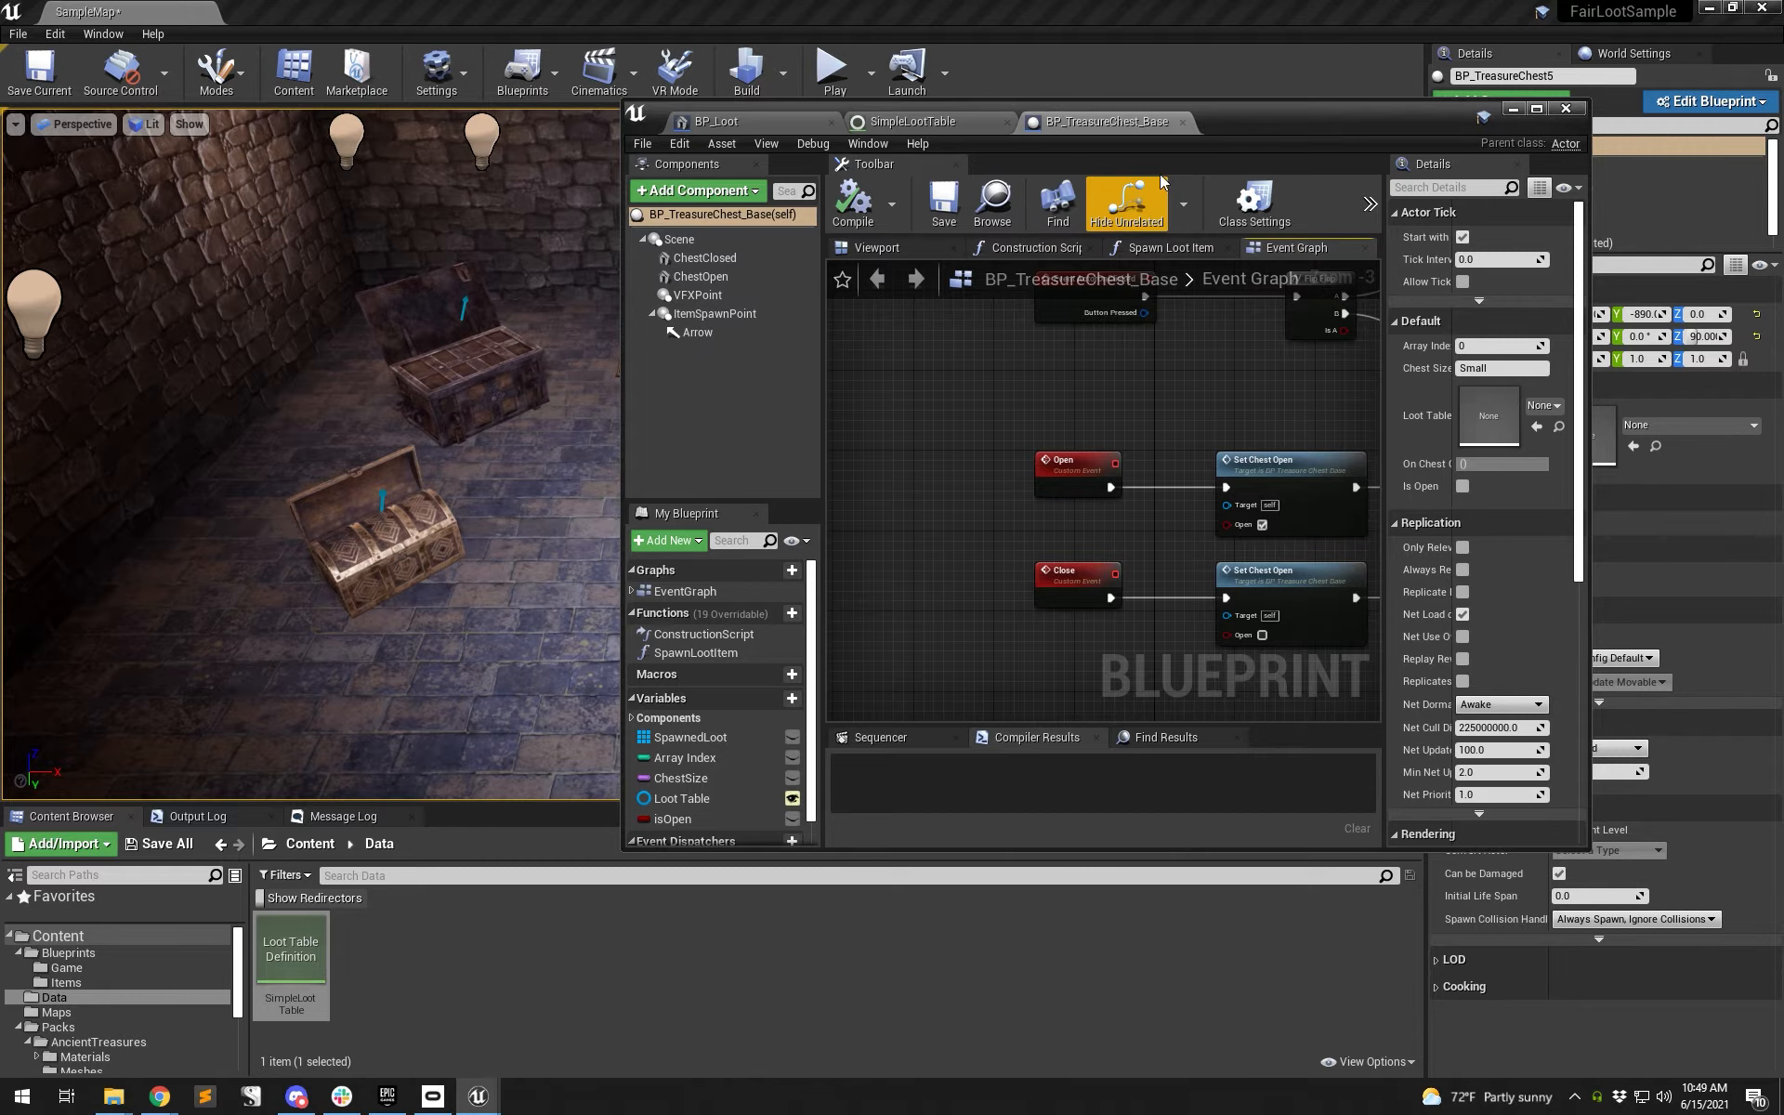
left_click_drag(1289, 130, 1069, 110)
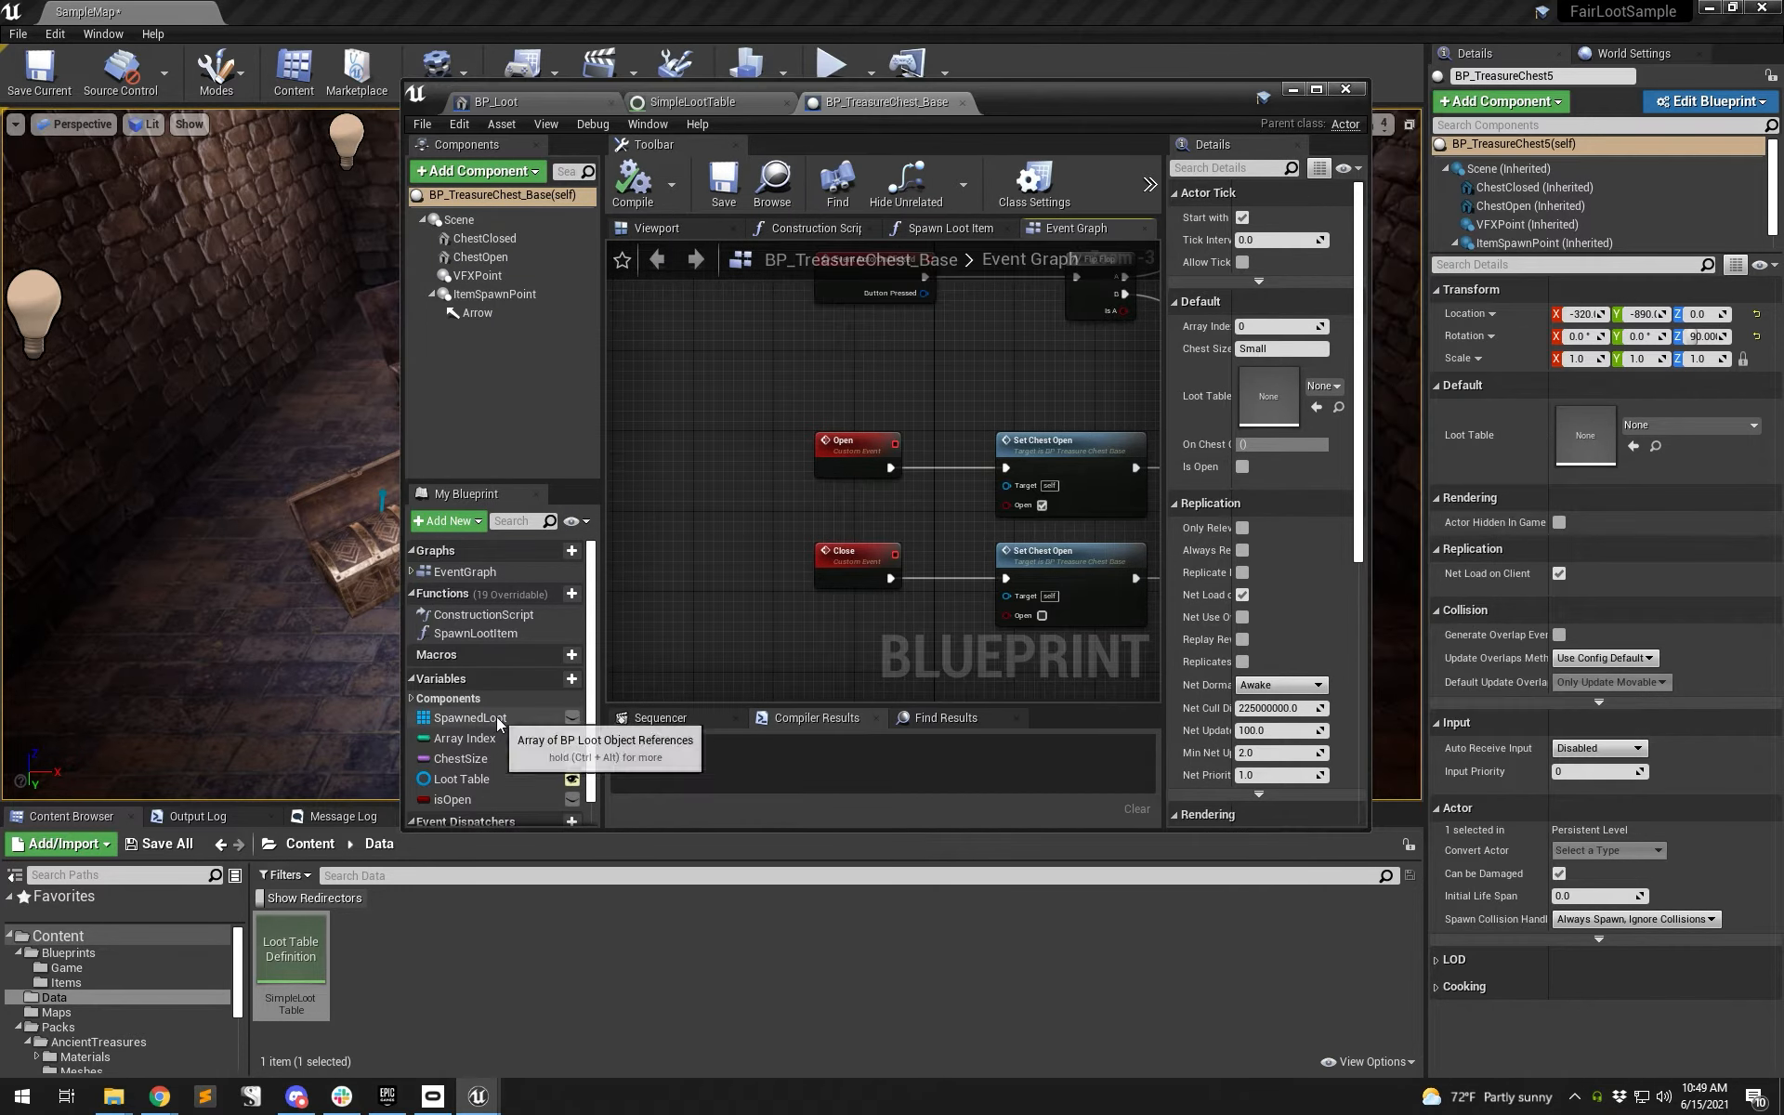
- Change the Loot Table variable's type to Loot Table Definition, and save and compile the chest blueprint
left_click(483, 779)
left_click(1297, 237)
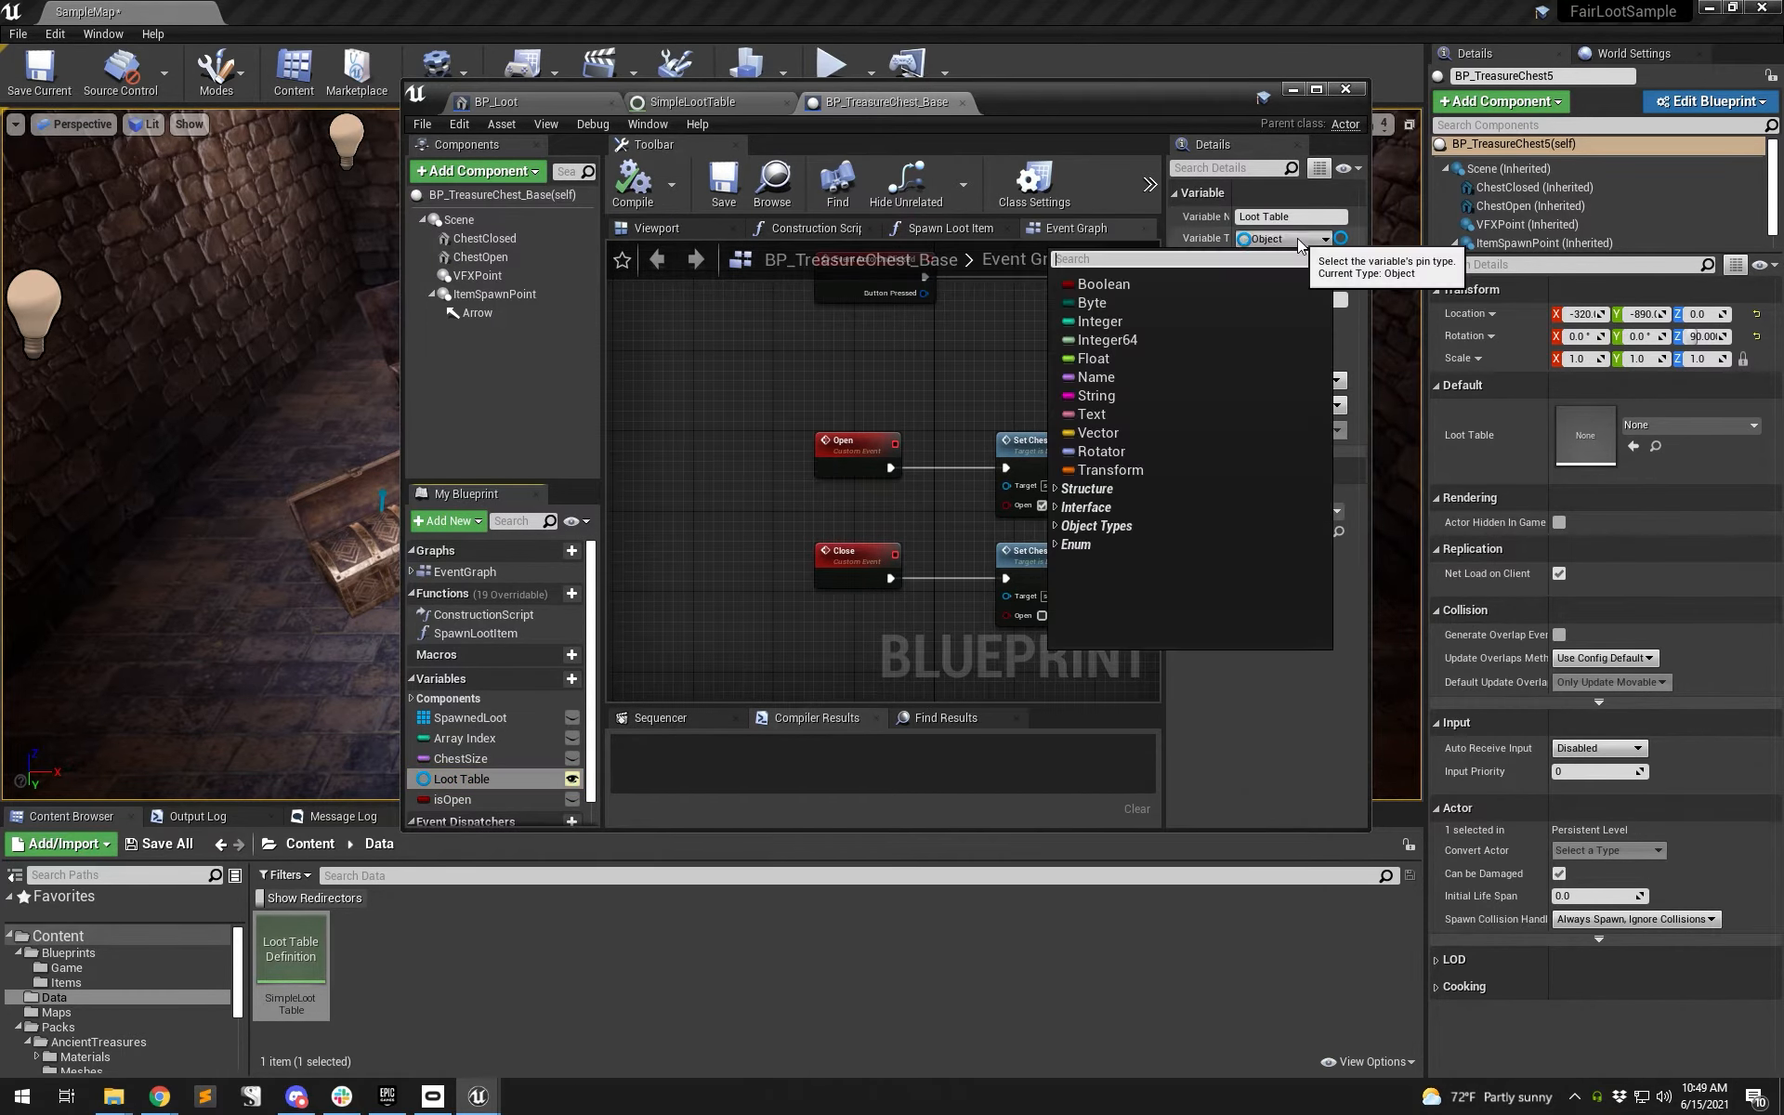
type("loot")
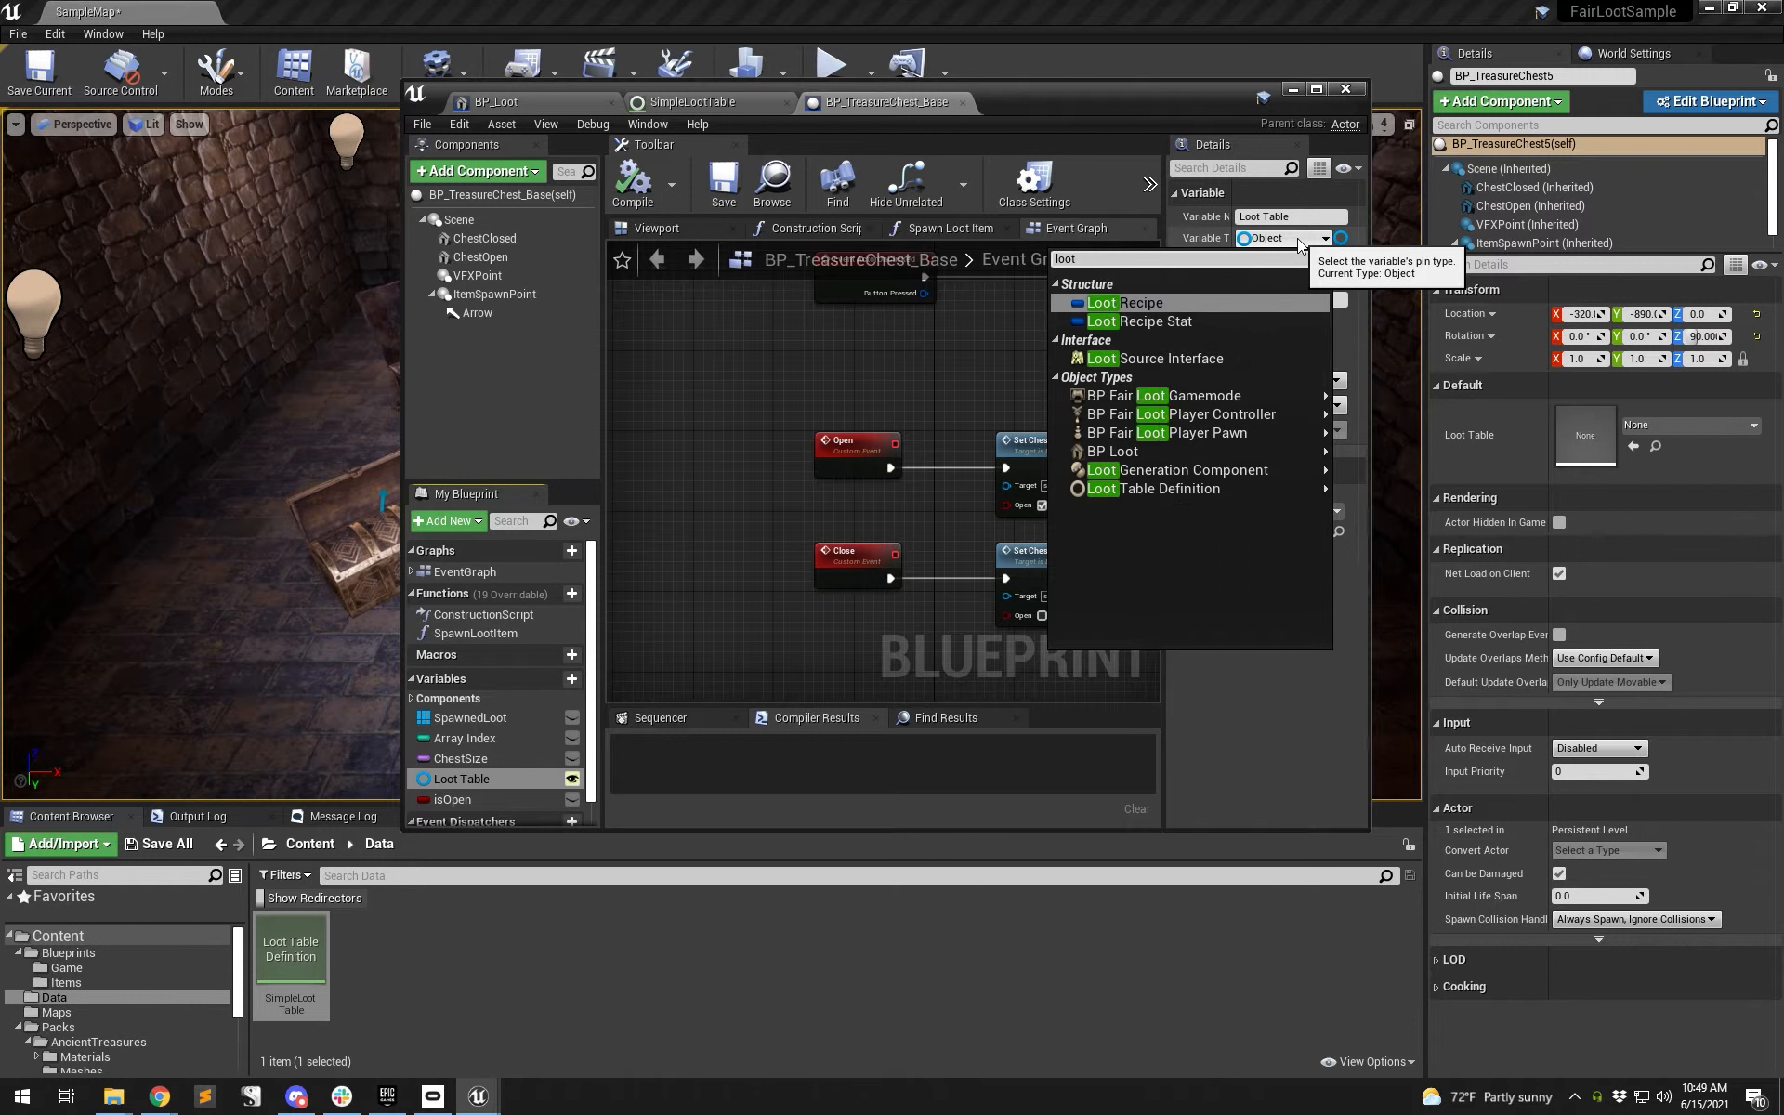
left_click(1178, 491)
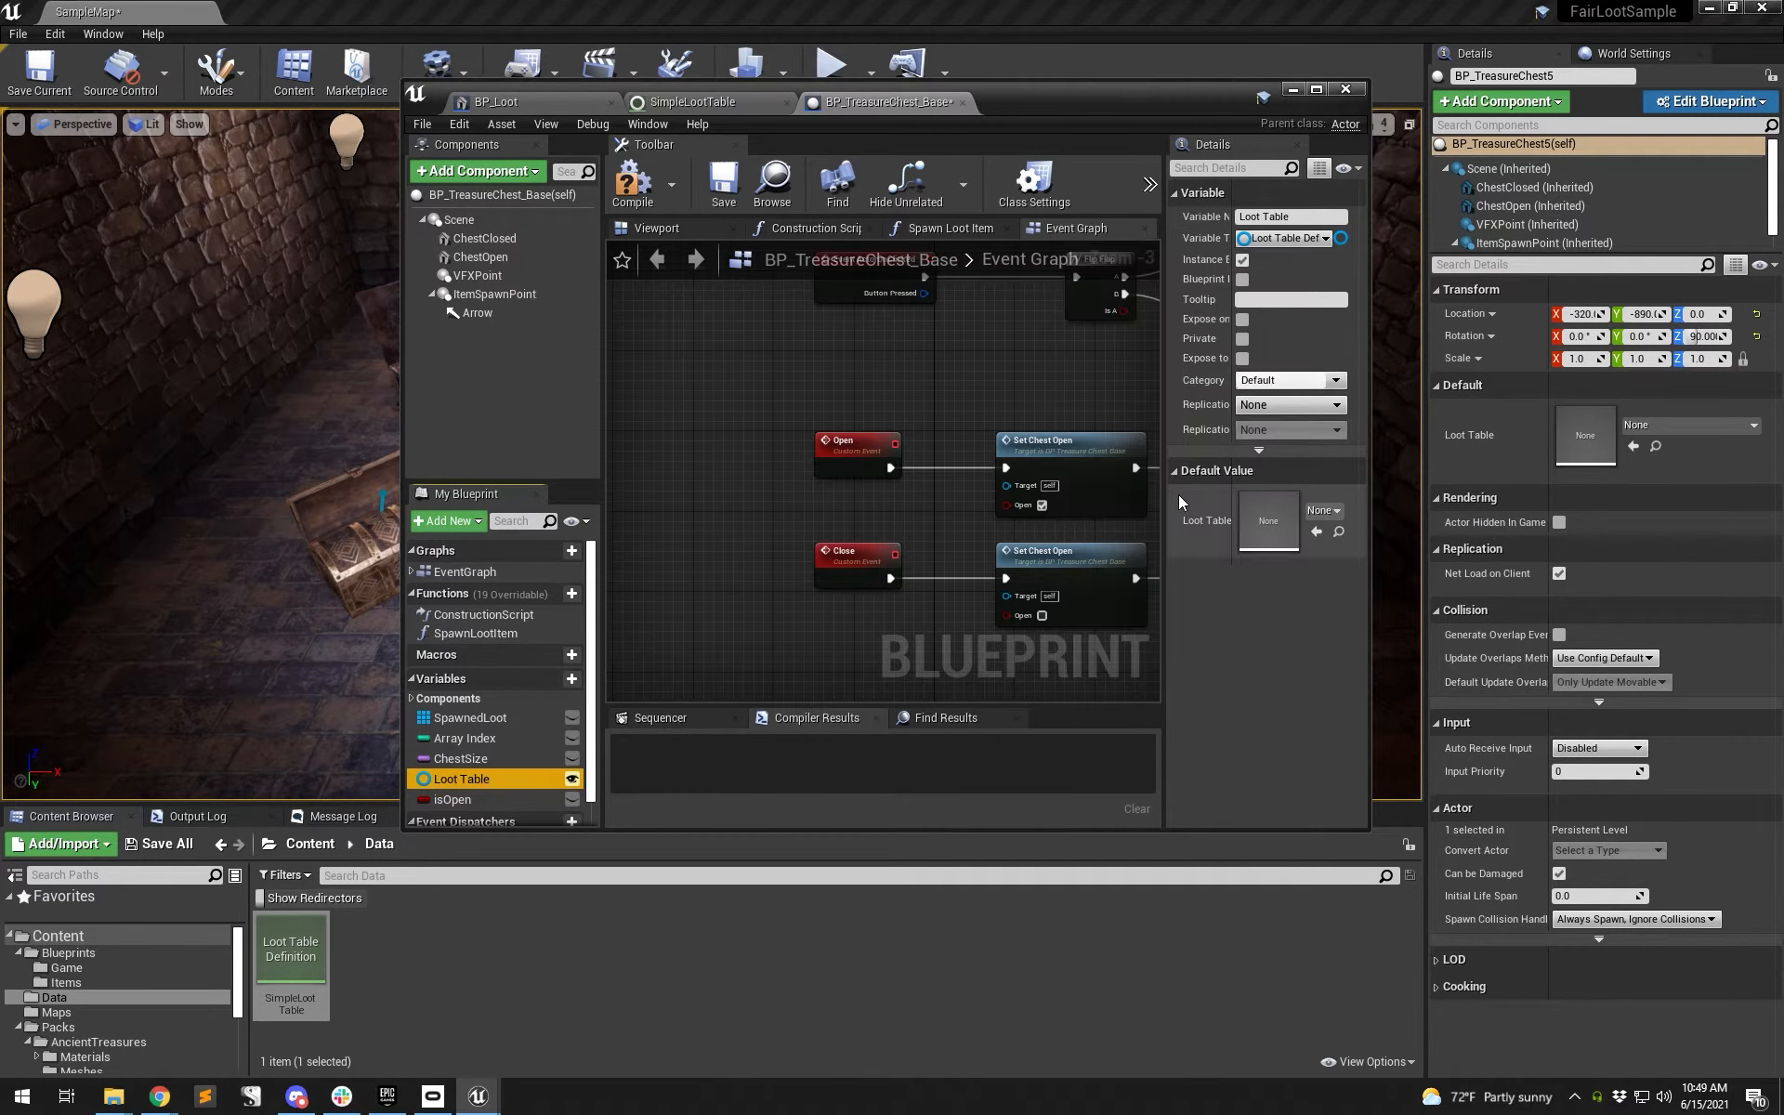
left_click(722, 181)
left_click(632, 182)
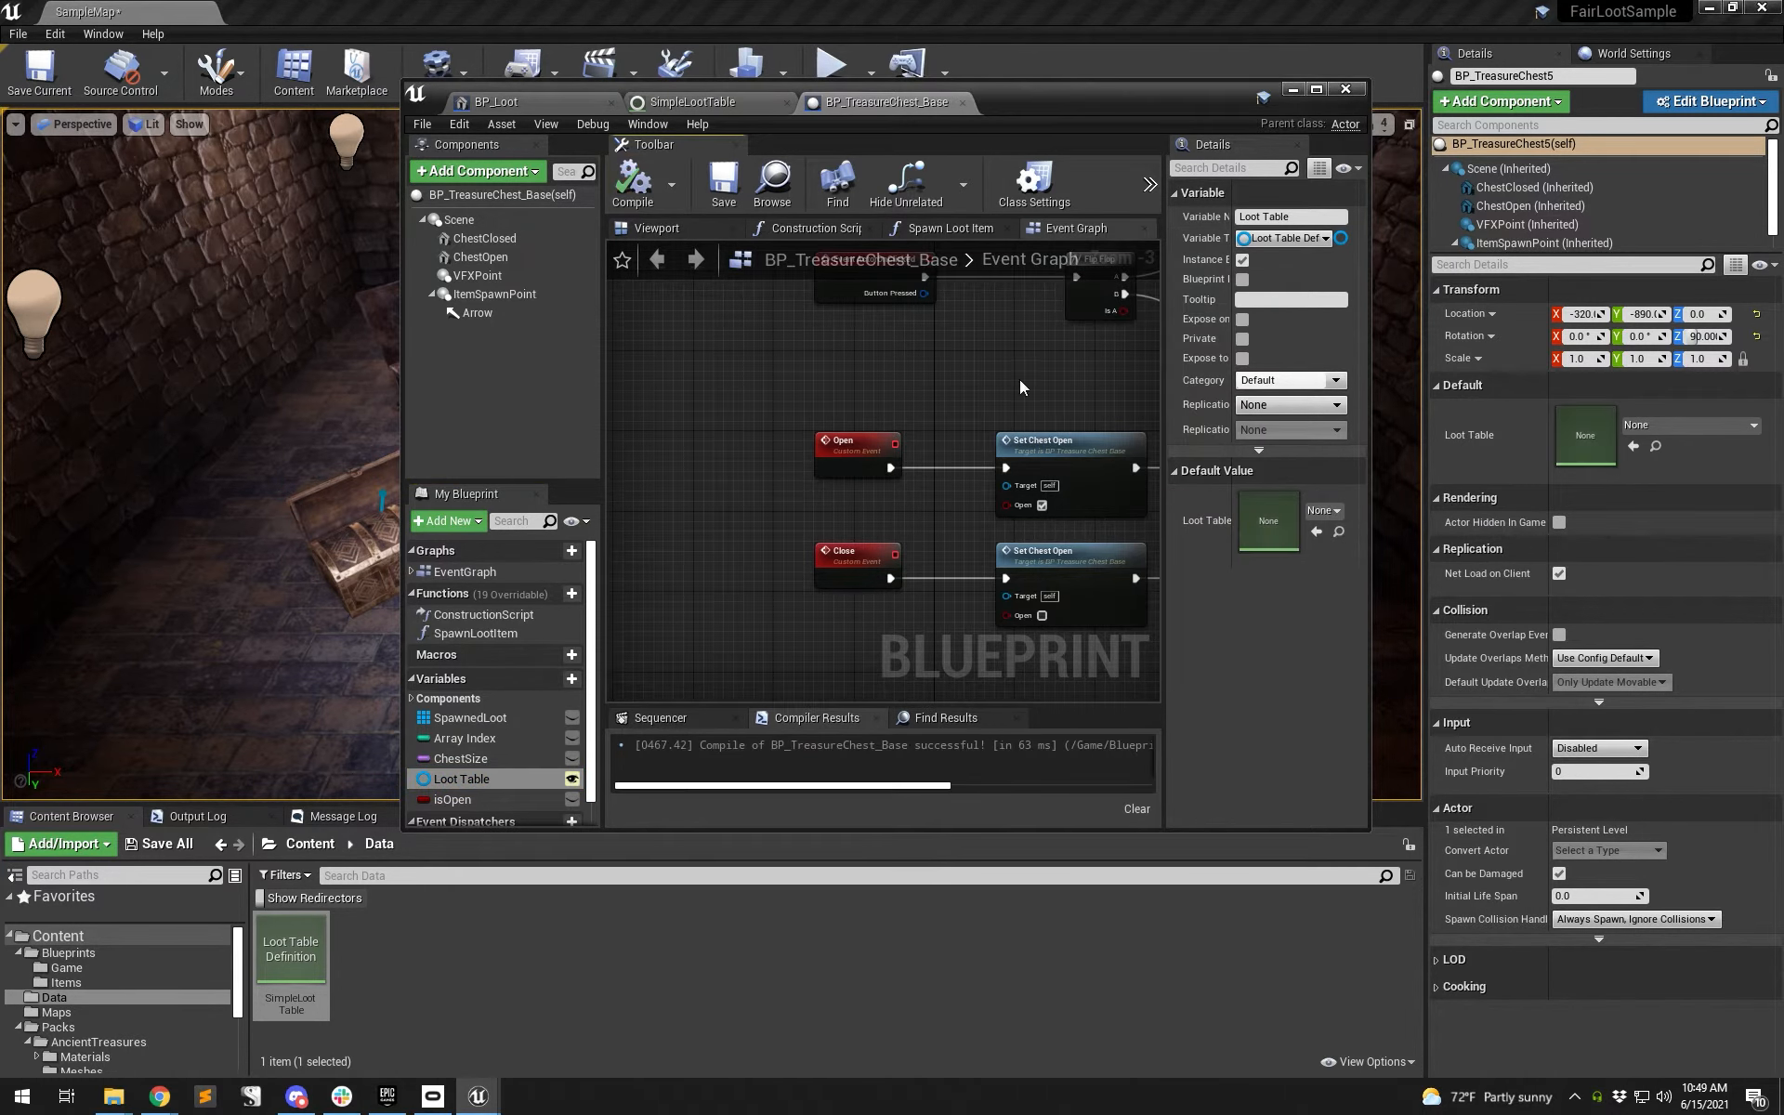
- Assign SimpleLootTable as the Loot Table of the selected treasure chest in the level
left_click(1631, 448)
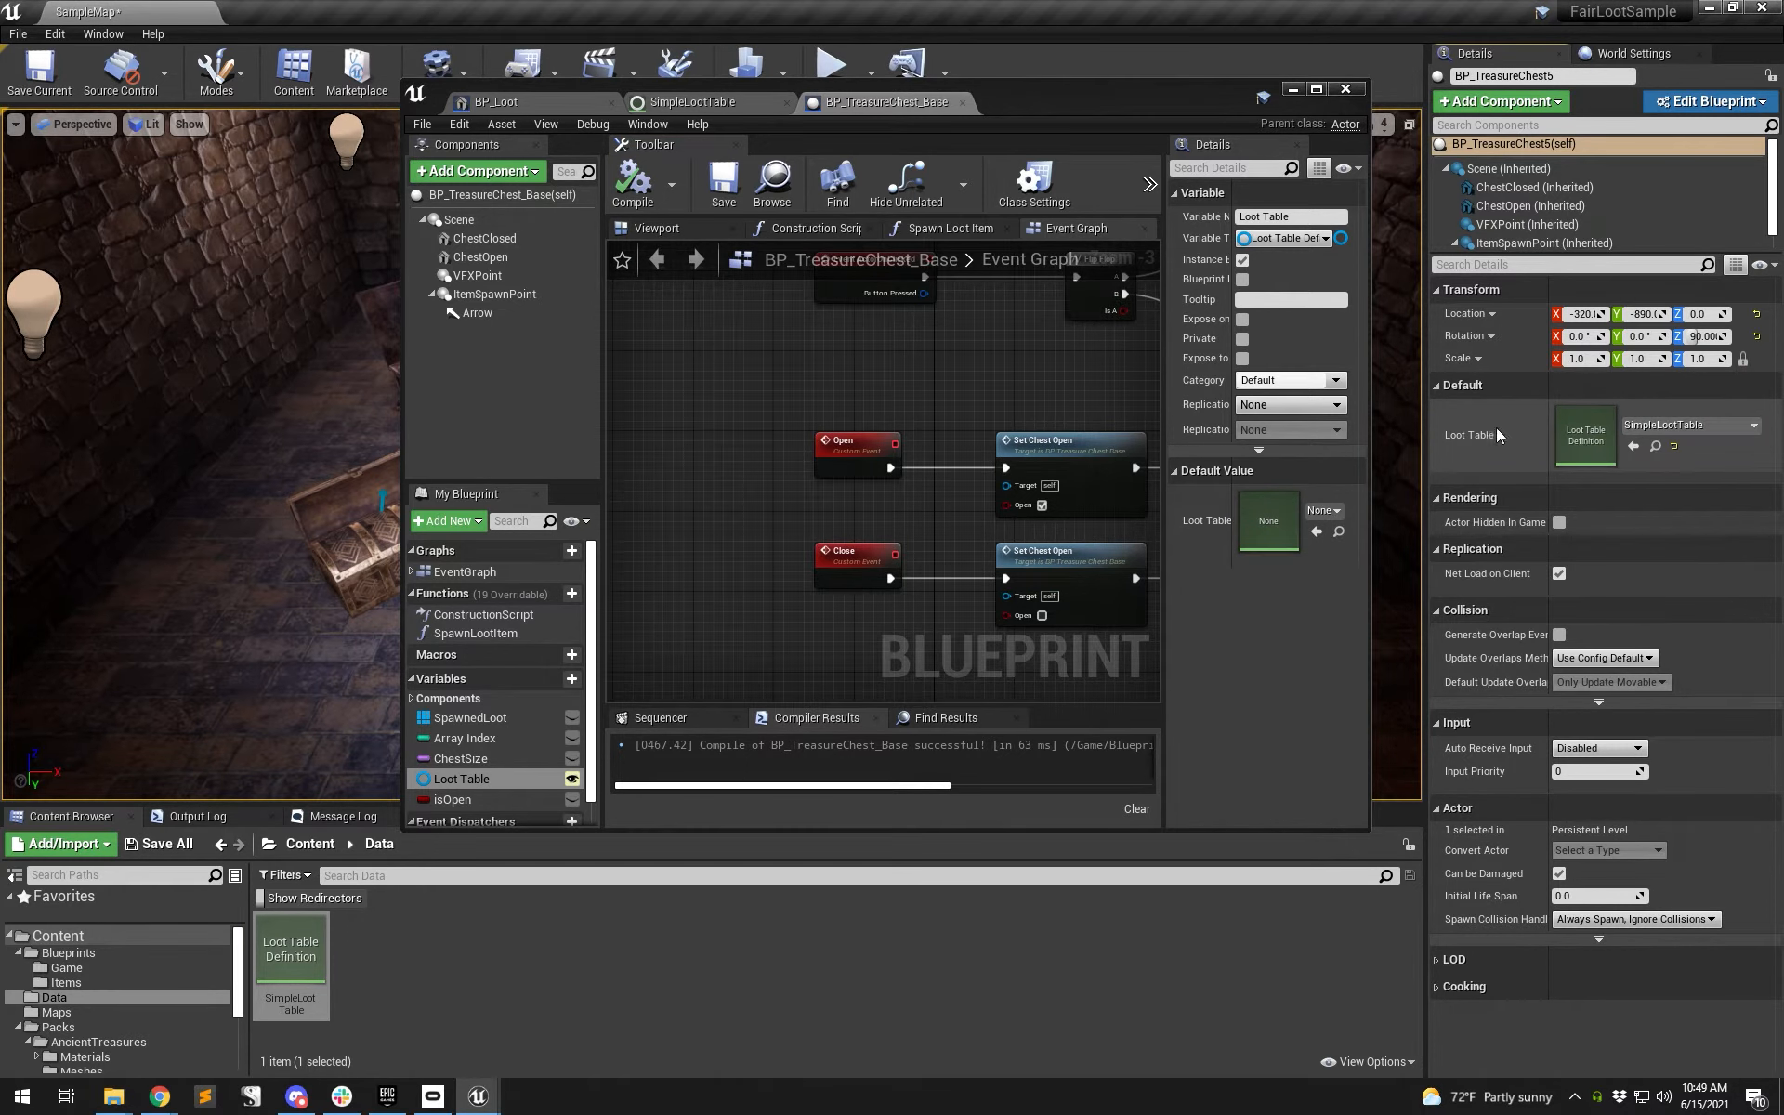
- Disconnect the Spawn Loot event from the Array Index SET node in the Get Loot! section, and save and compile the blueprint
left_click_drag(1123, 104, 944, 313)
double_click(944, 313)
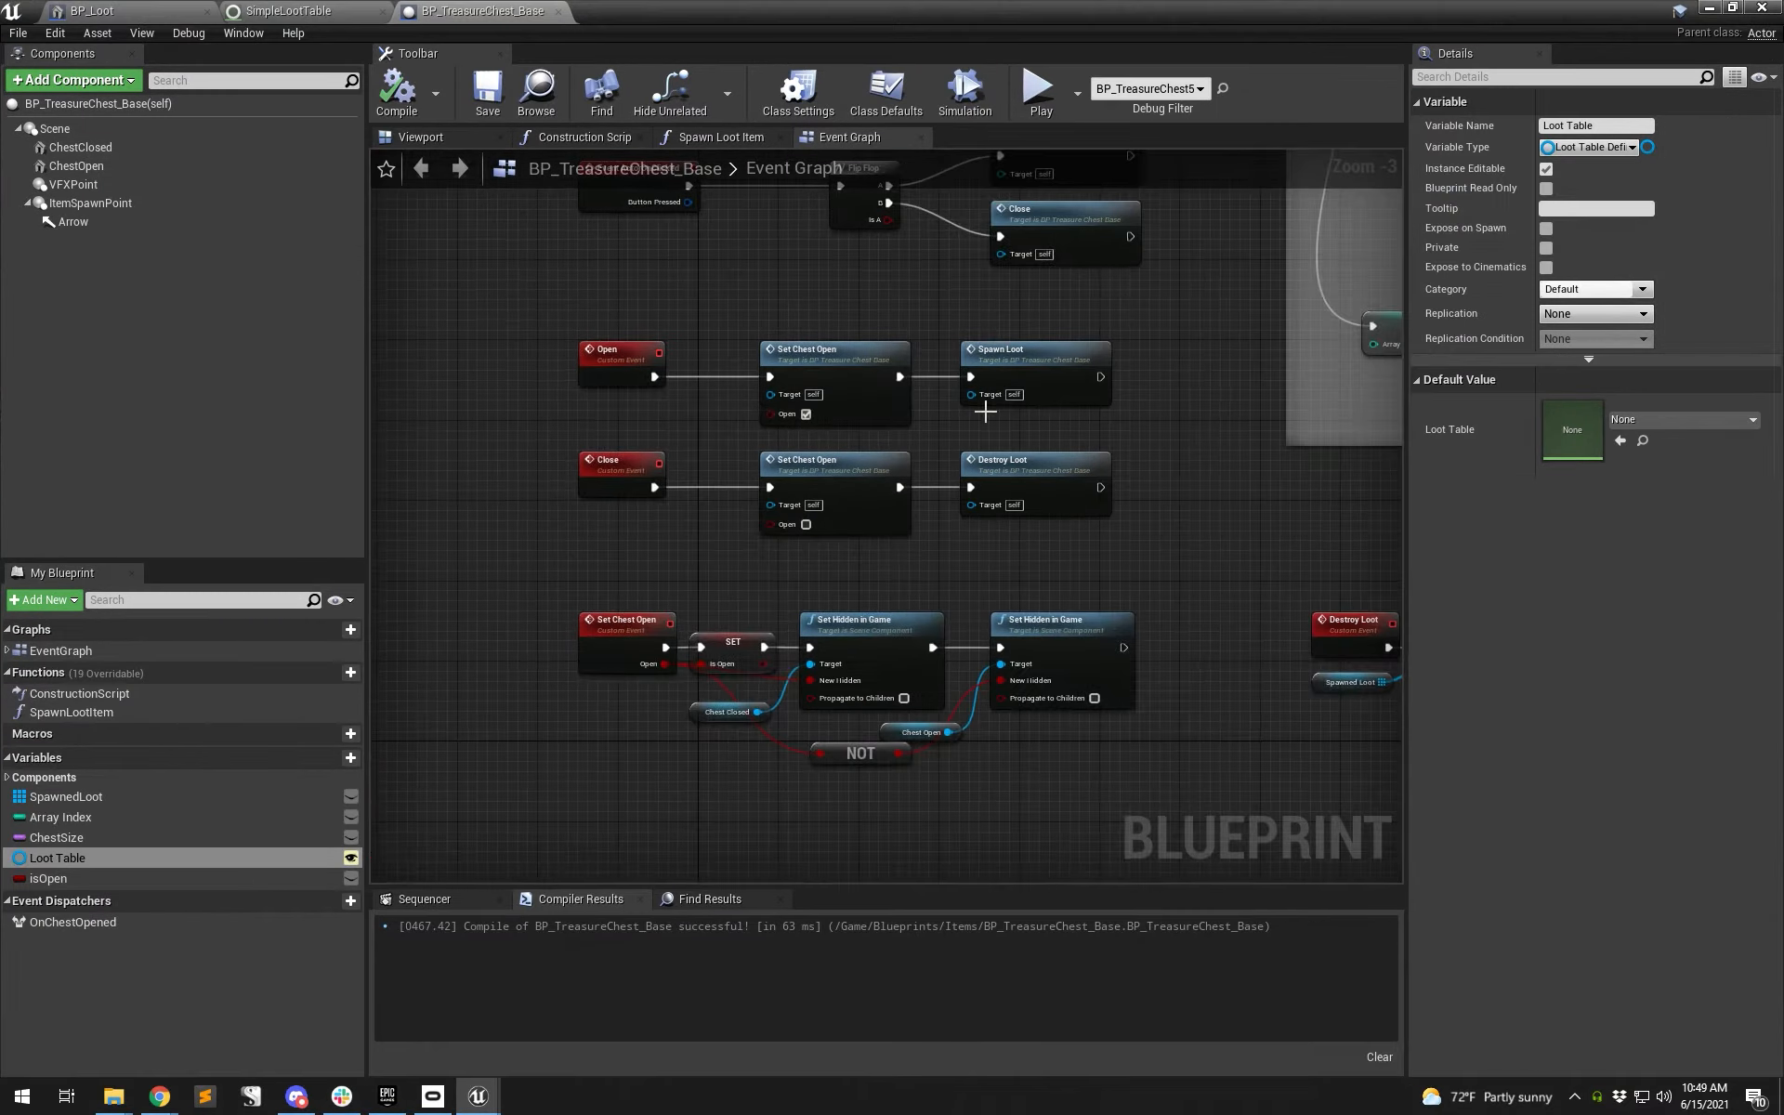
right_click_drag(1207, 299, 585, 509)
right_click_drag(994, 340, 738, 549)
scroll(738, 549, "down", 1)
scroll(737, 549, "down", 2)
scroll(545, 477, "up", 3)
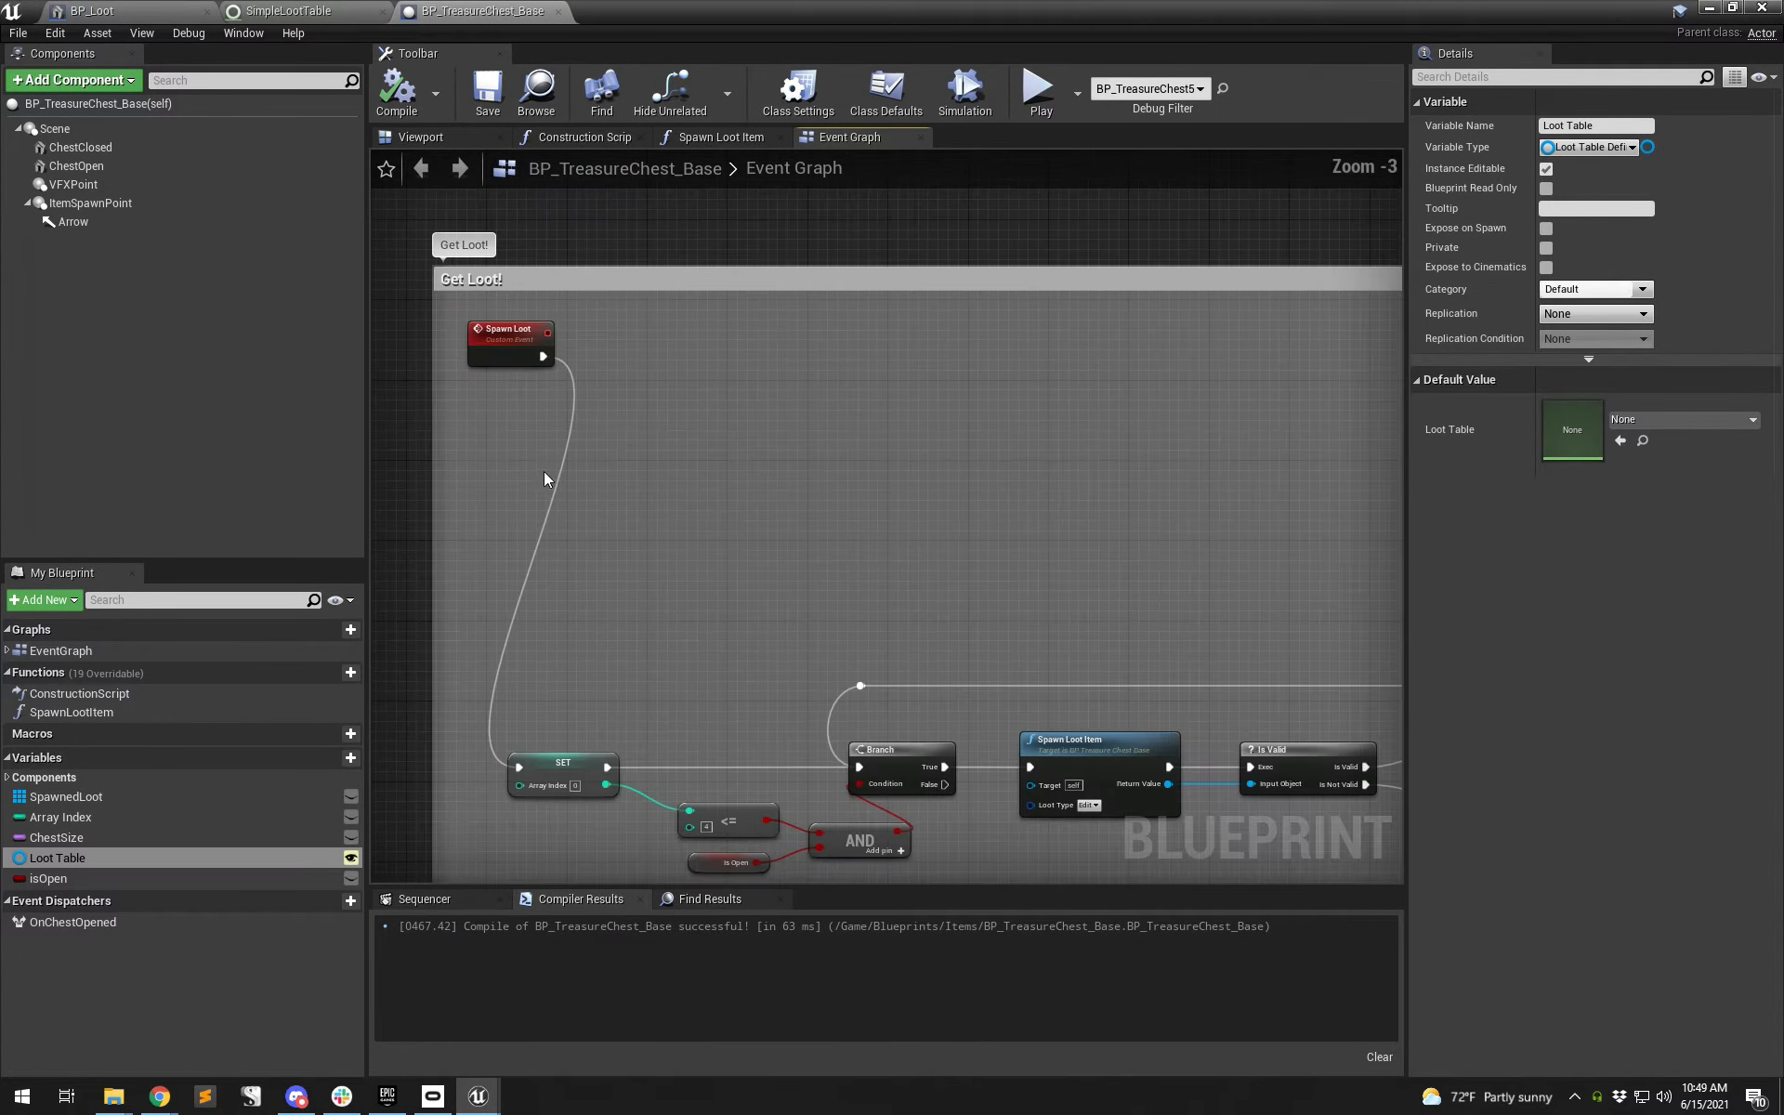
left_click(542, 360, "alt")
right_click_drag(1055, 669, 1032, 591)
right_click_drag(723, 346, 706, 404)
left_click(485, 93)
left_click(400, 90)
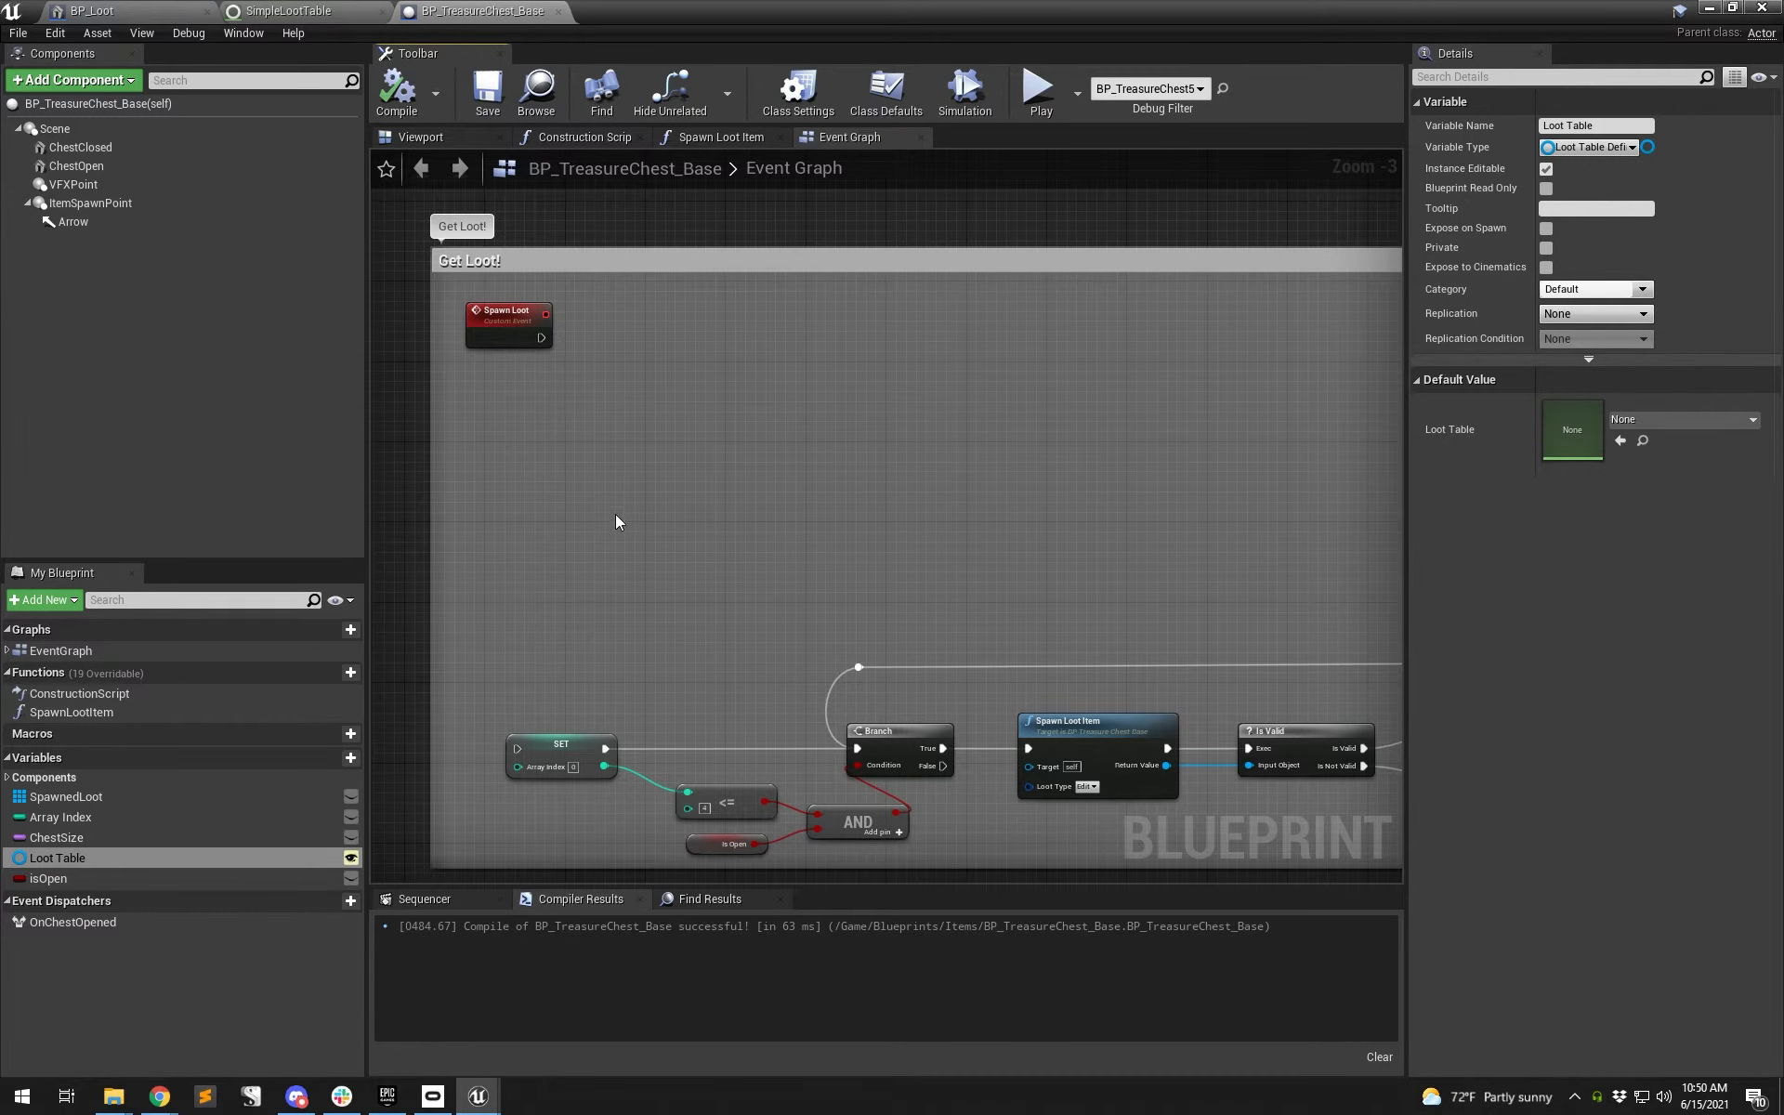
- Add a Loot Generation component with its default name to BP_TreasureChest_Base
right_click(104, 108)
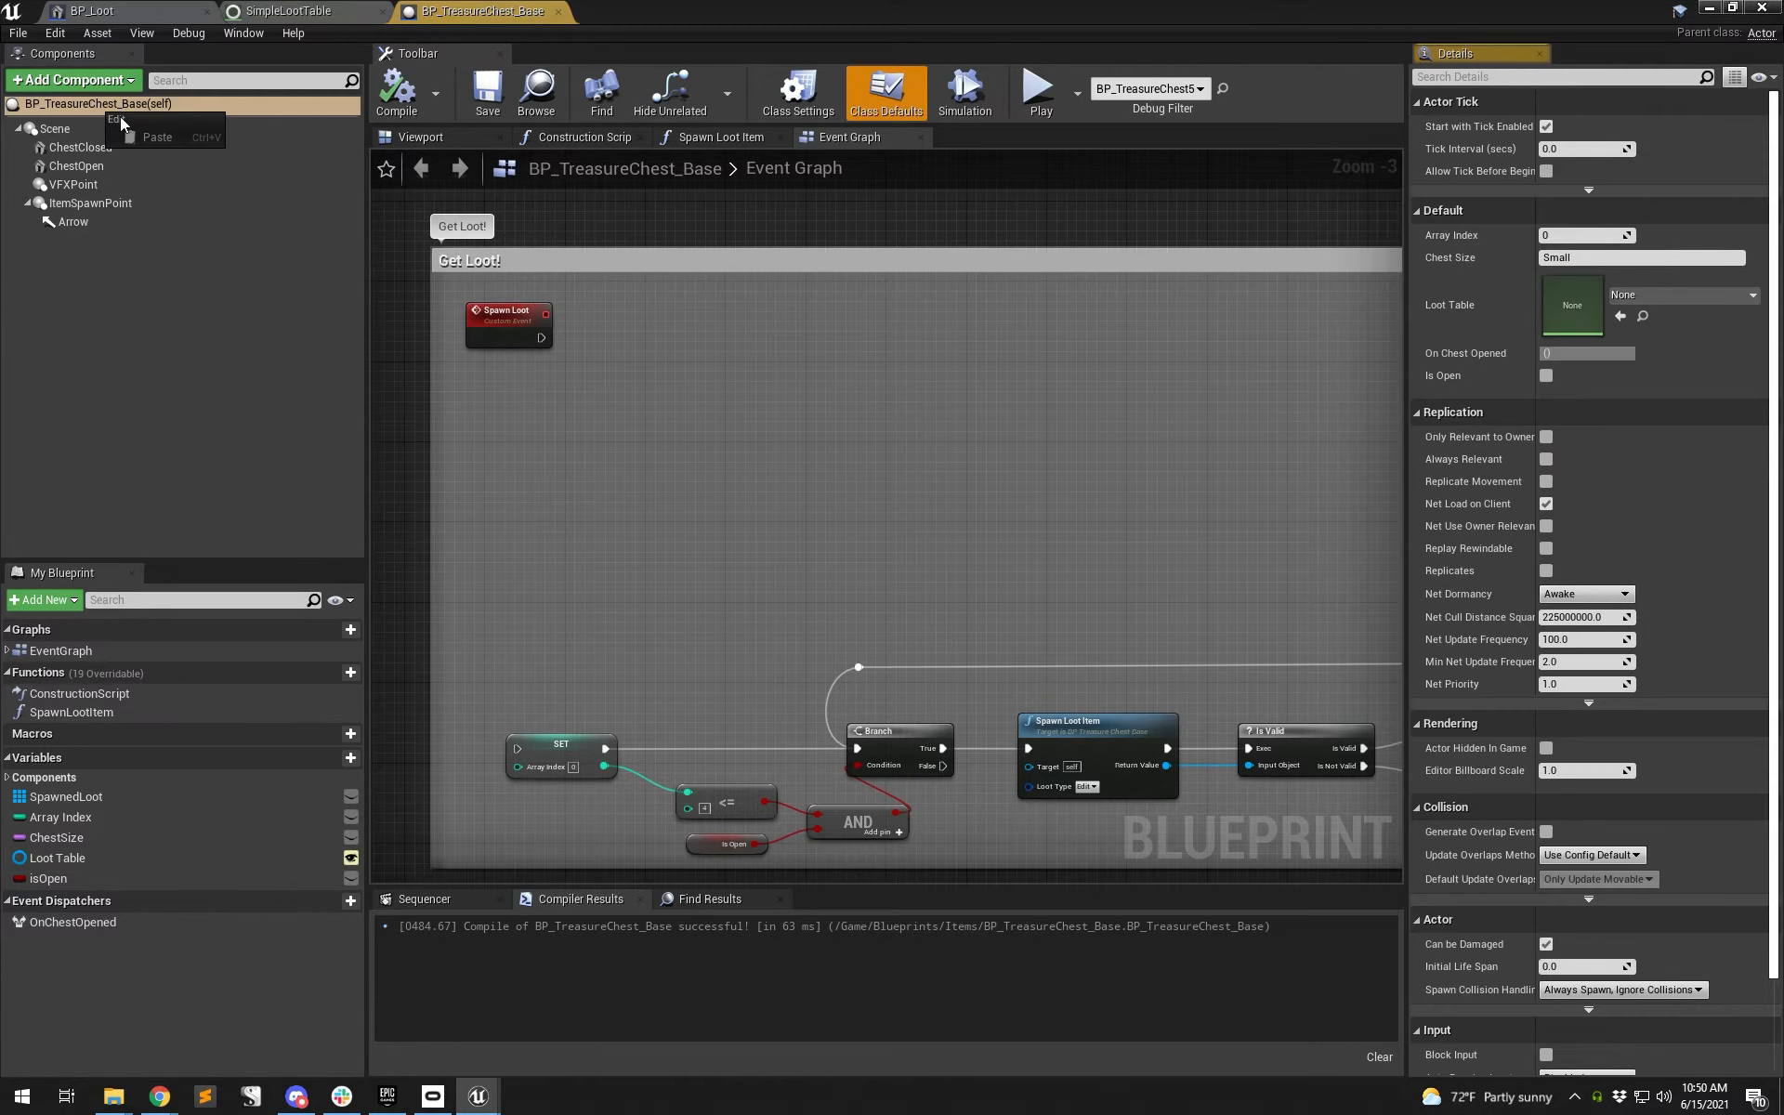
left_click(105, 87)
type("loot")
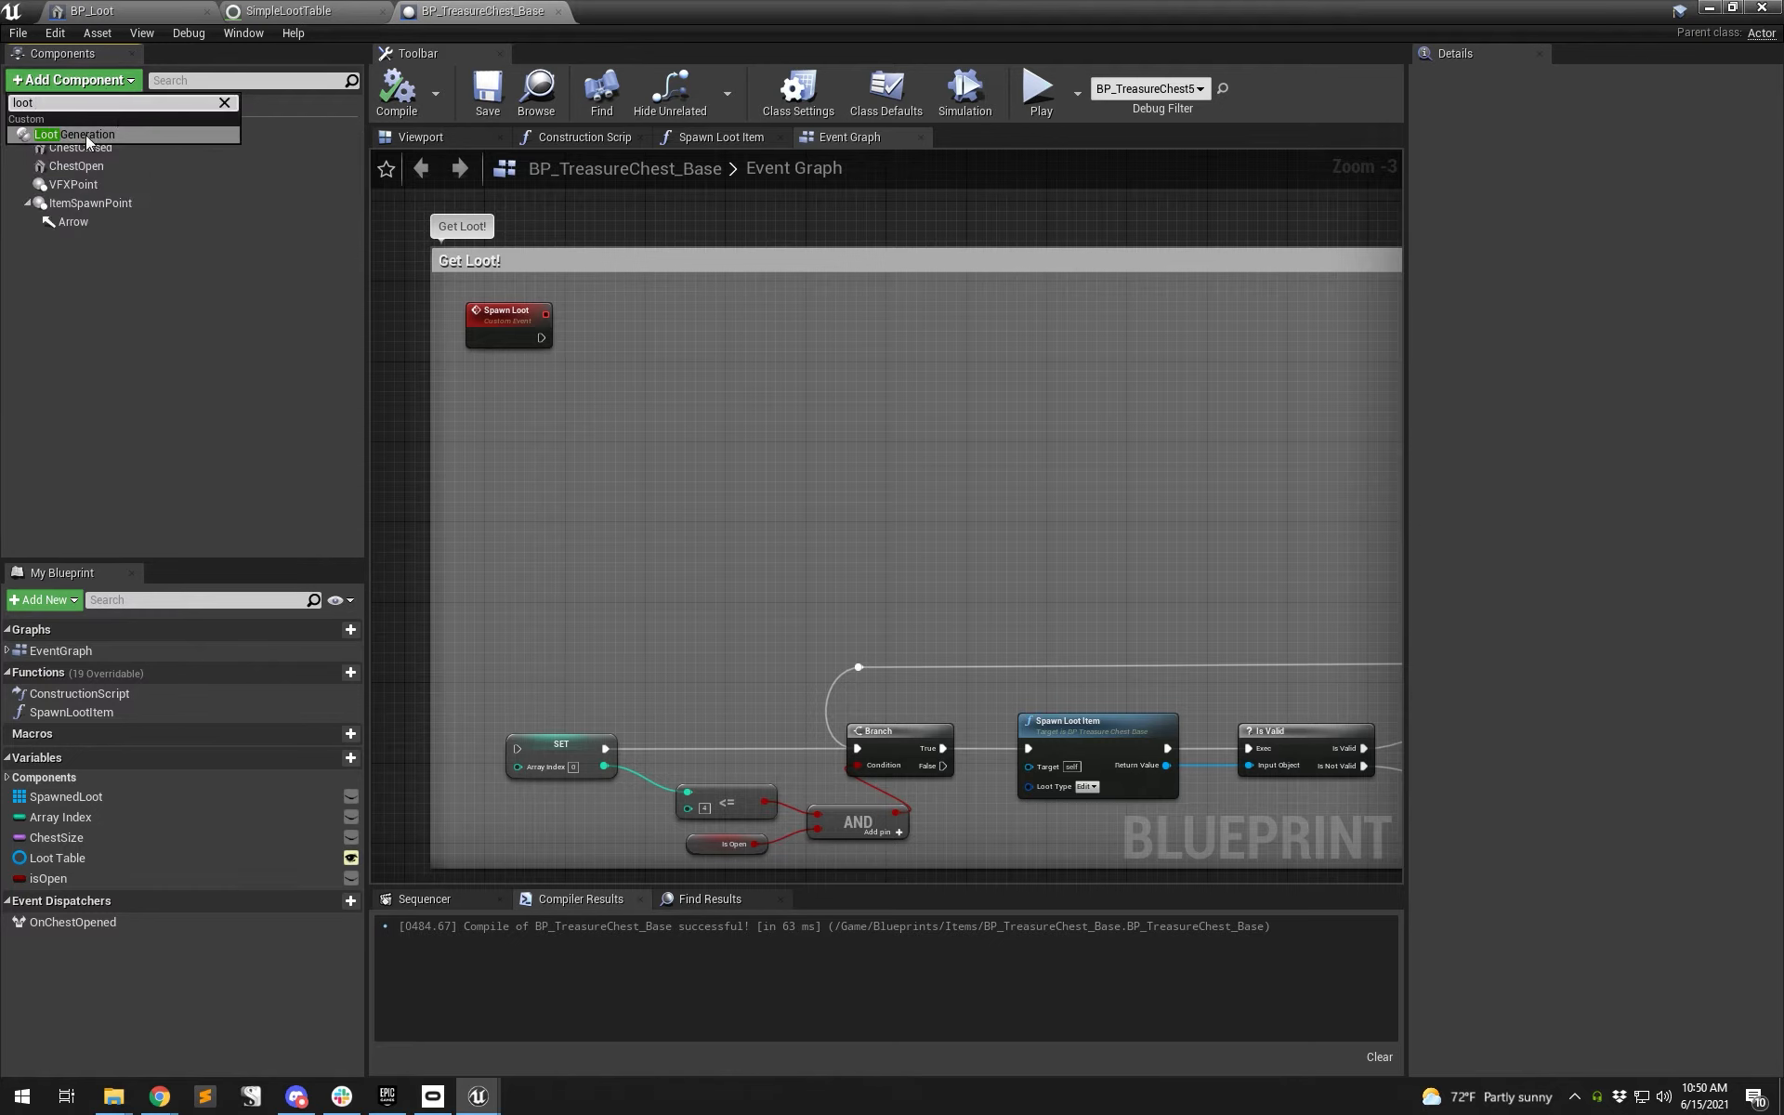
left_click(85, 136)
key("Return")
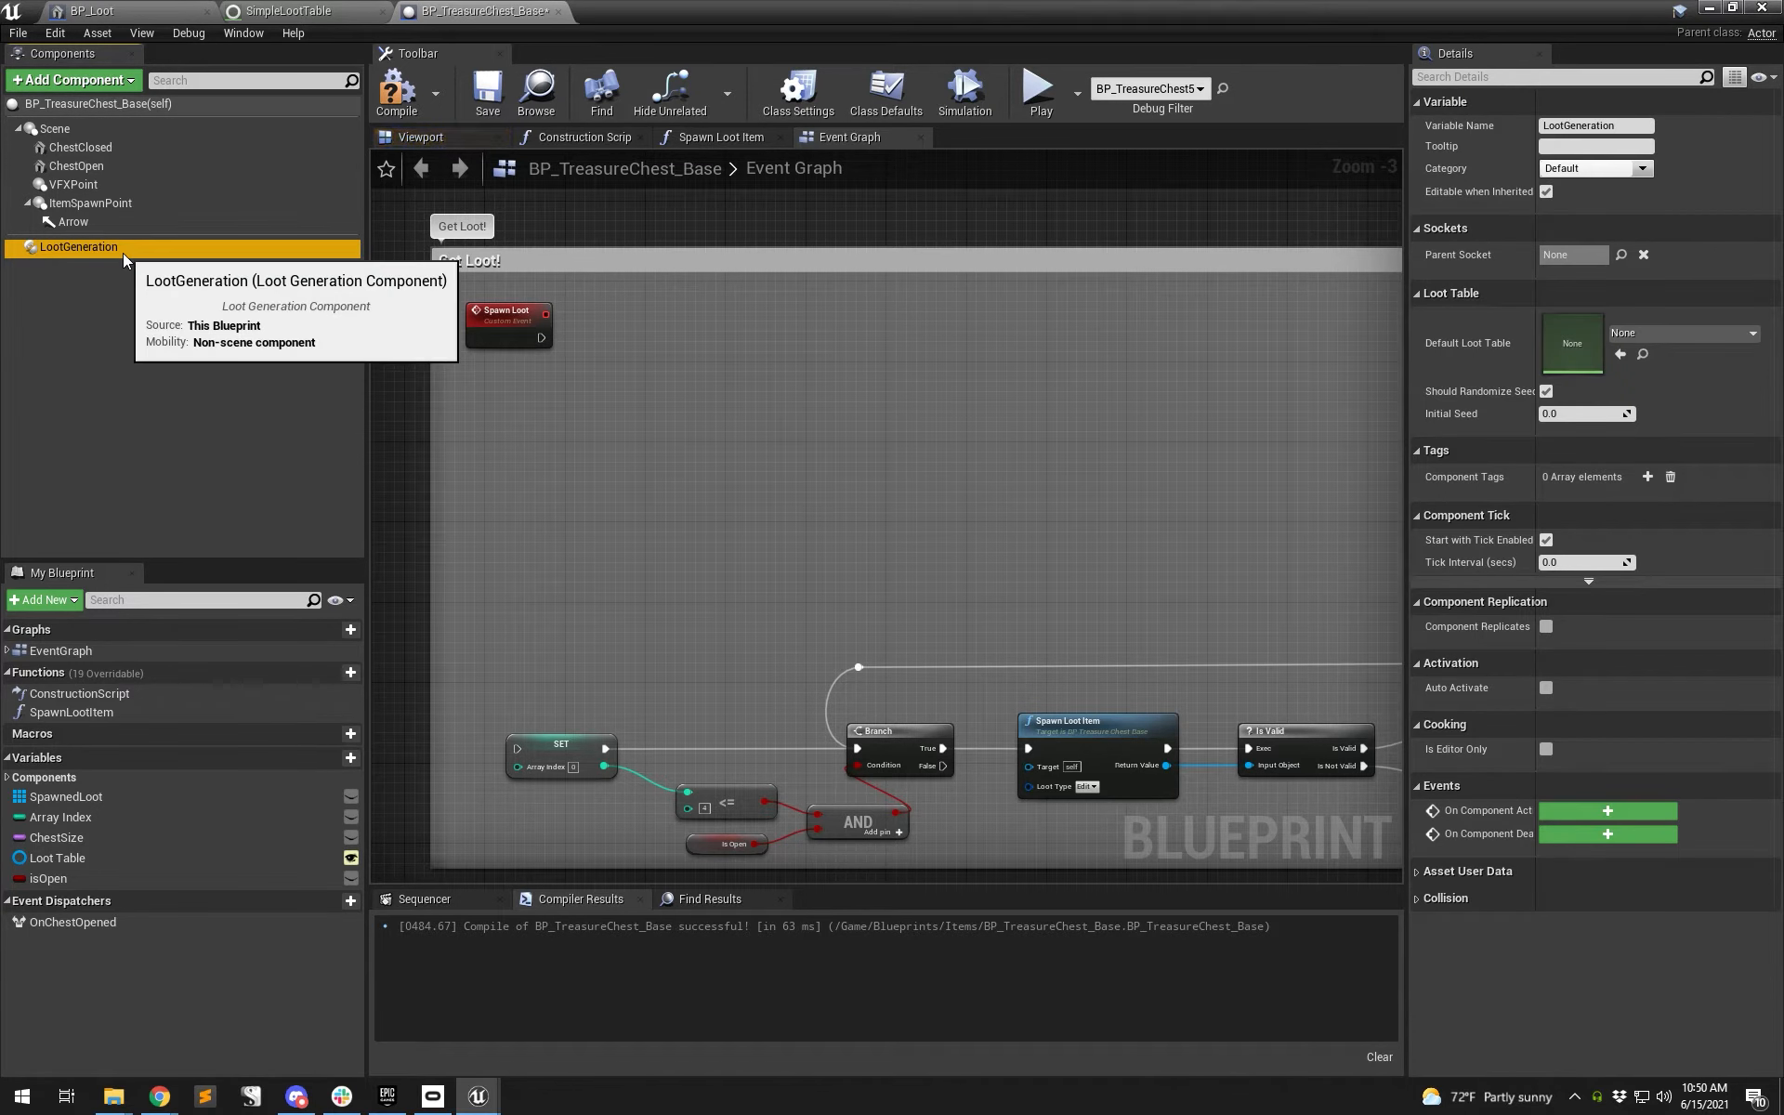
left_click(321, 14)
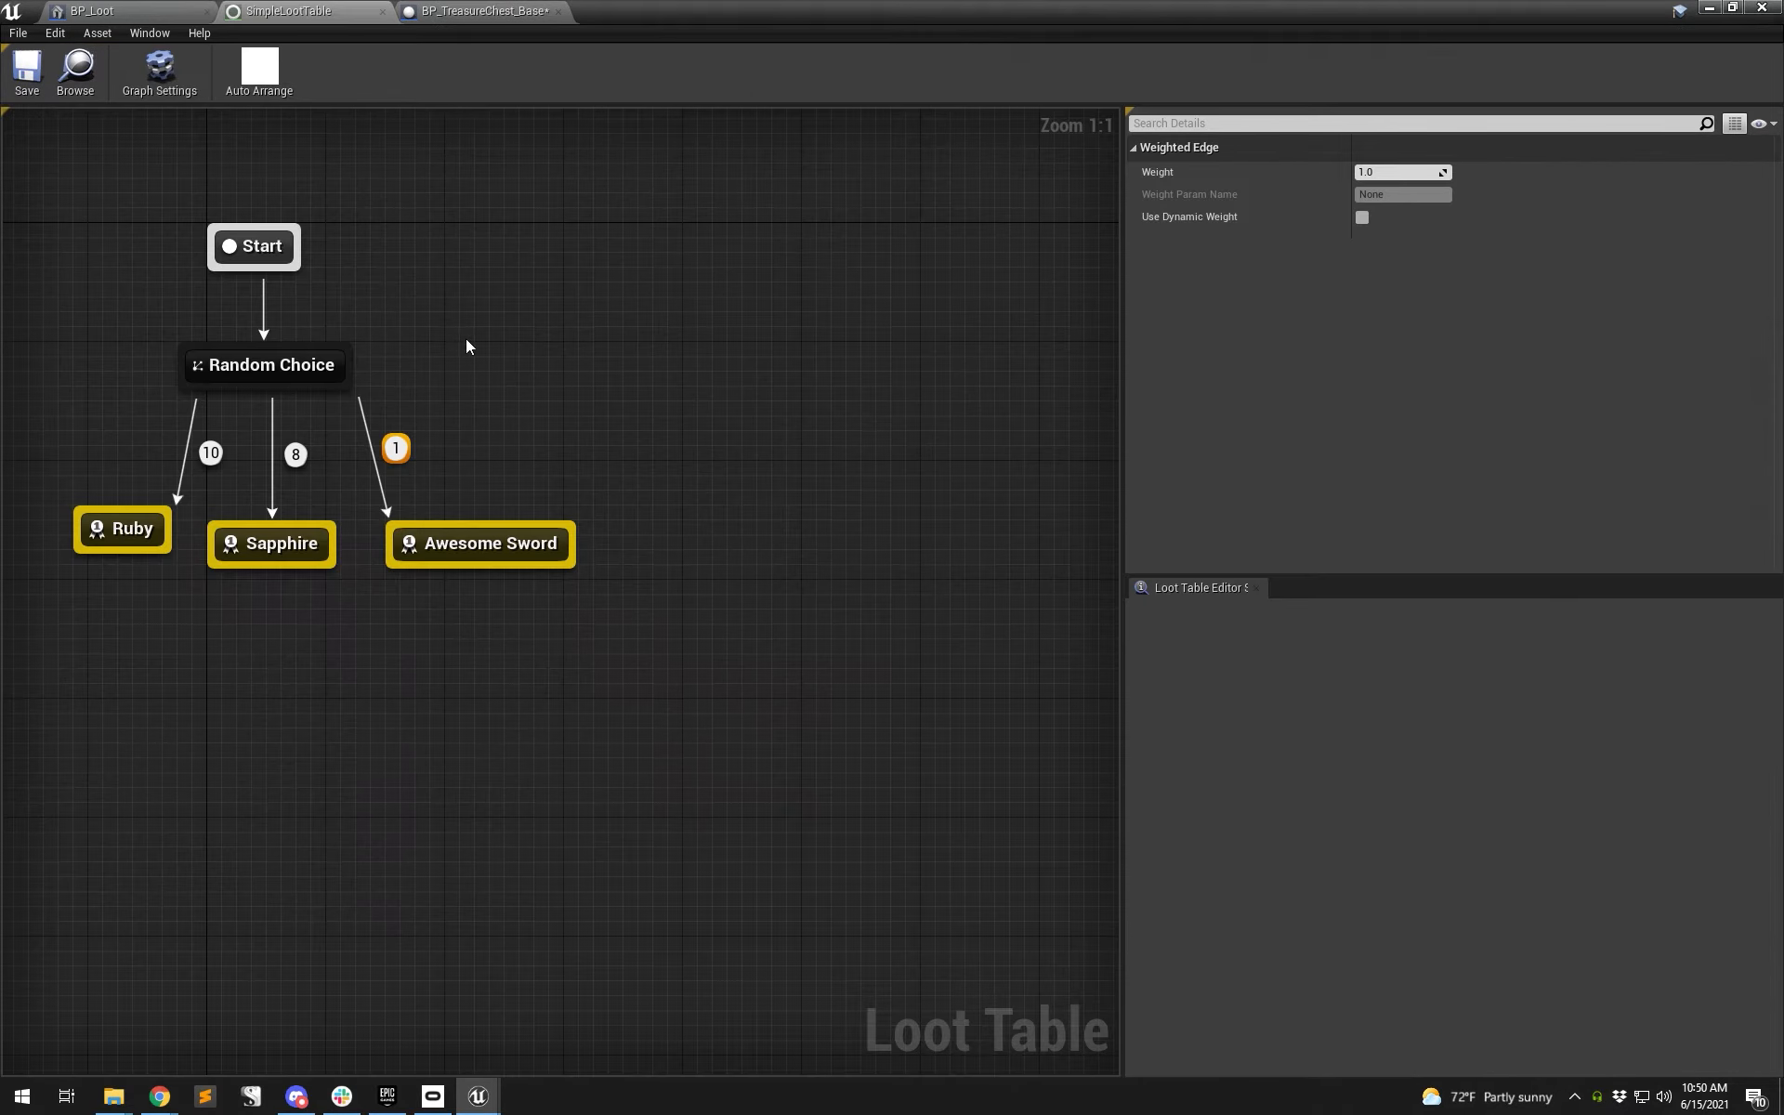
right_click(526, 337)
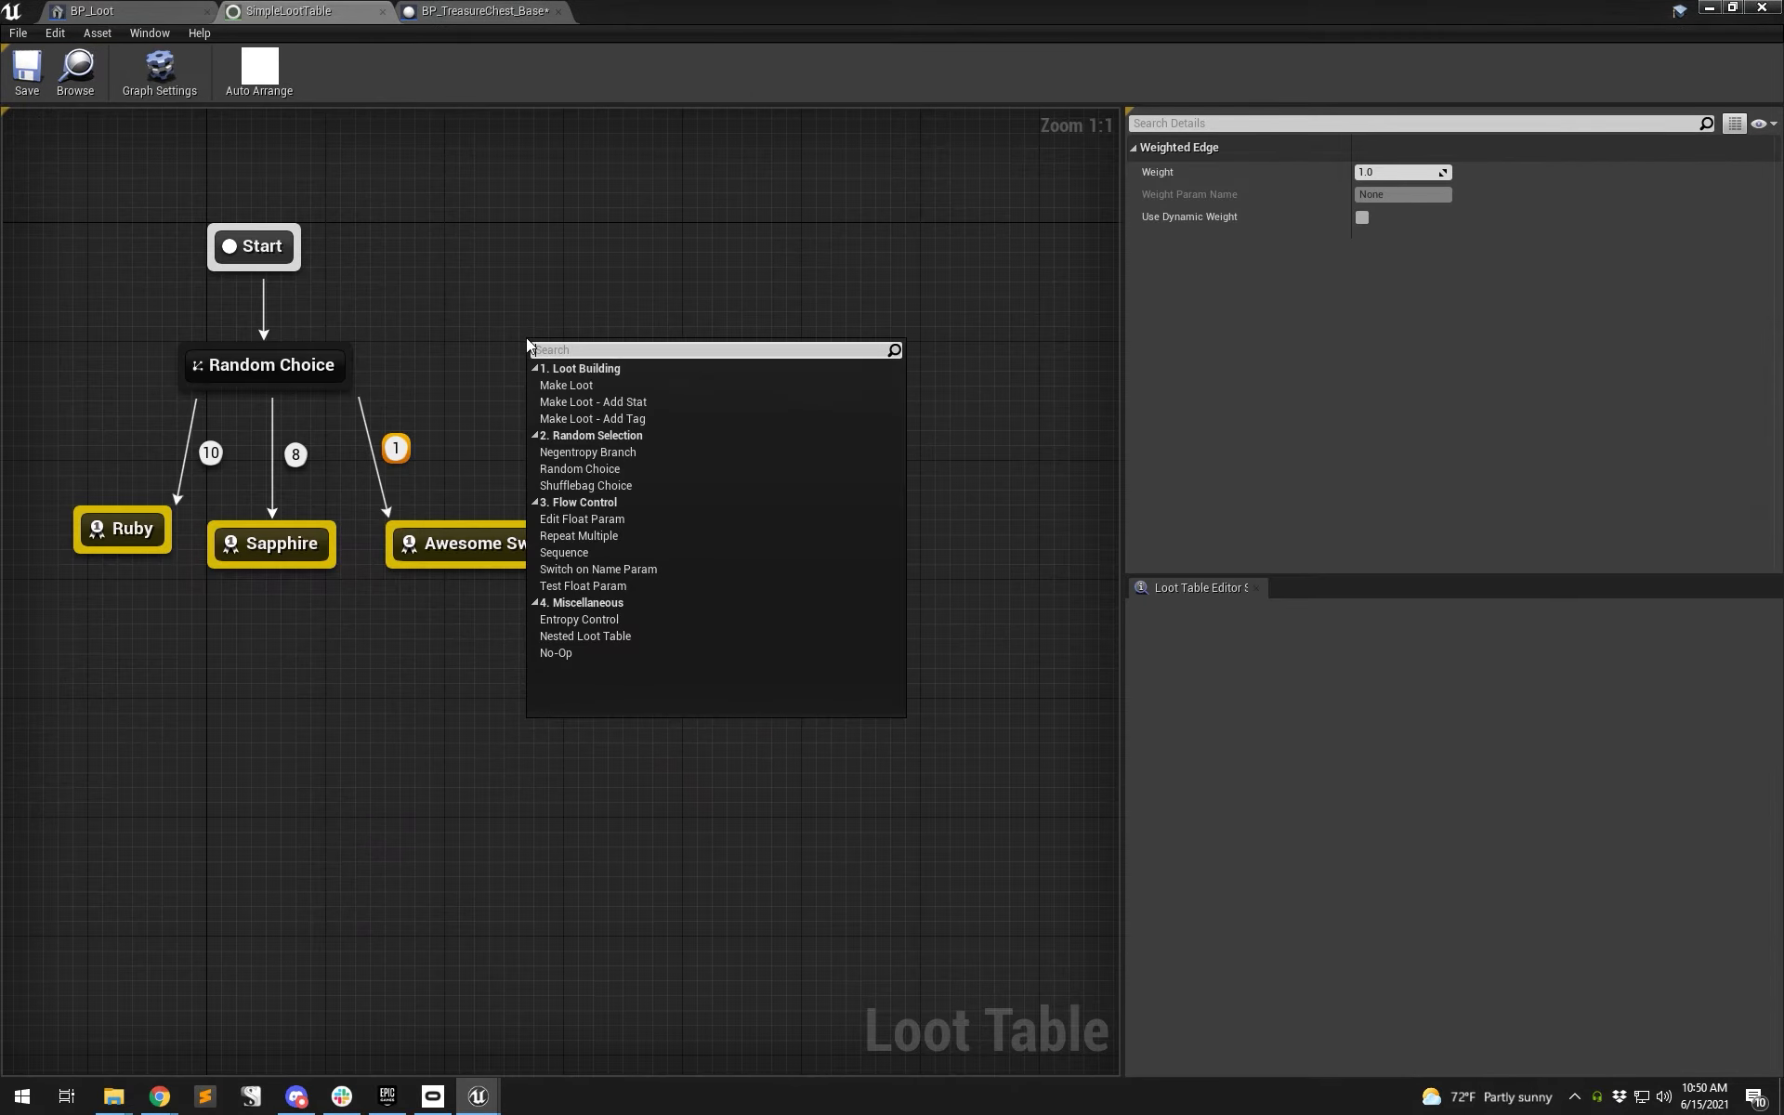
left_click(595, 485)
left_click_drag(678, 418, 569, 311)
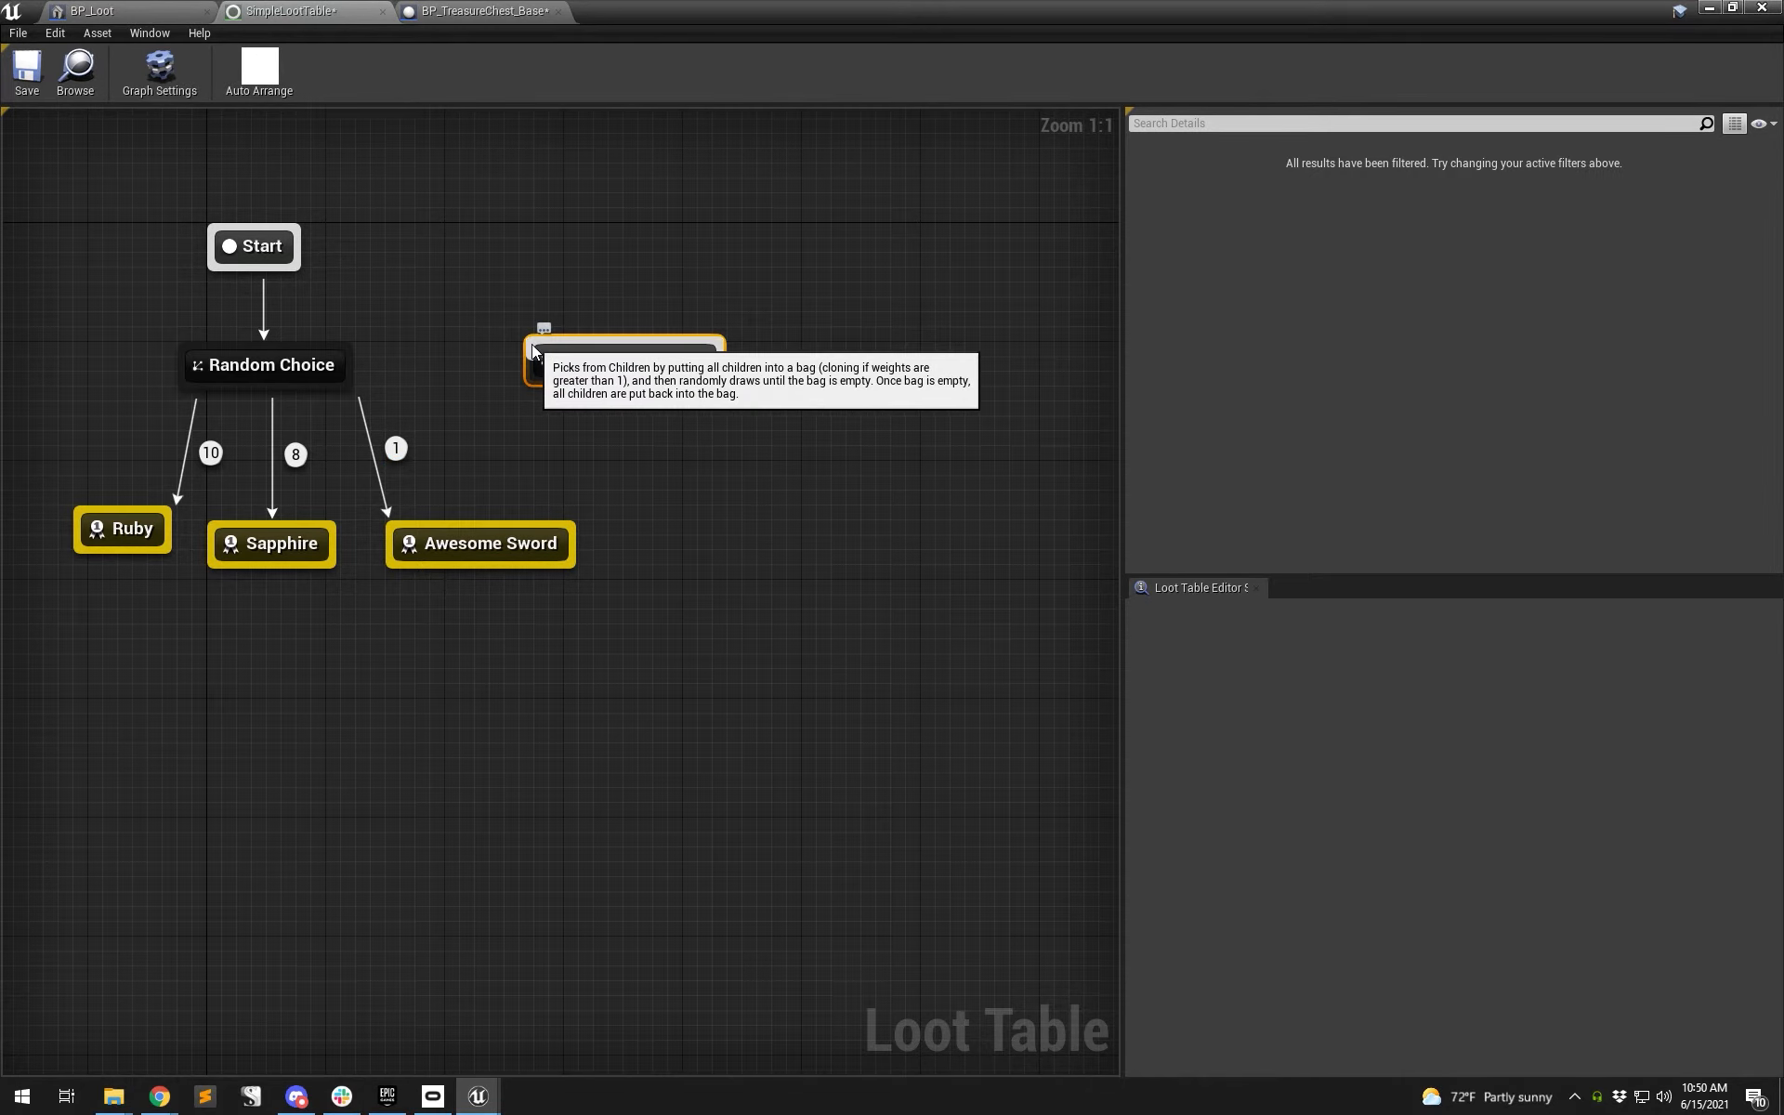
key("Delete")
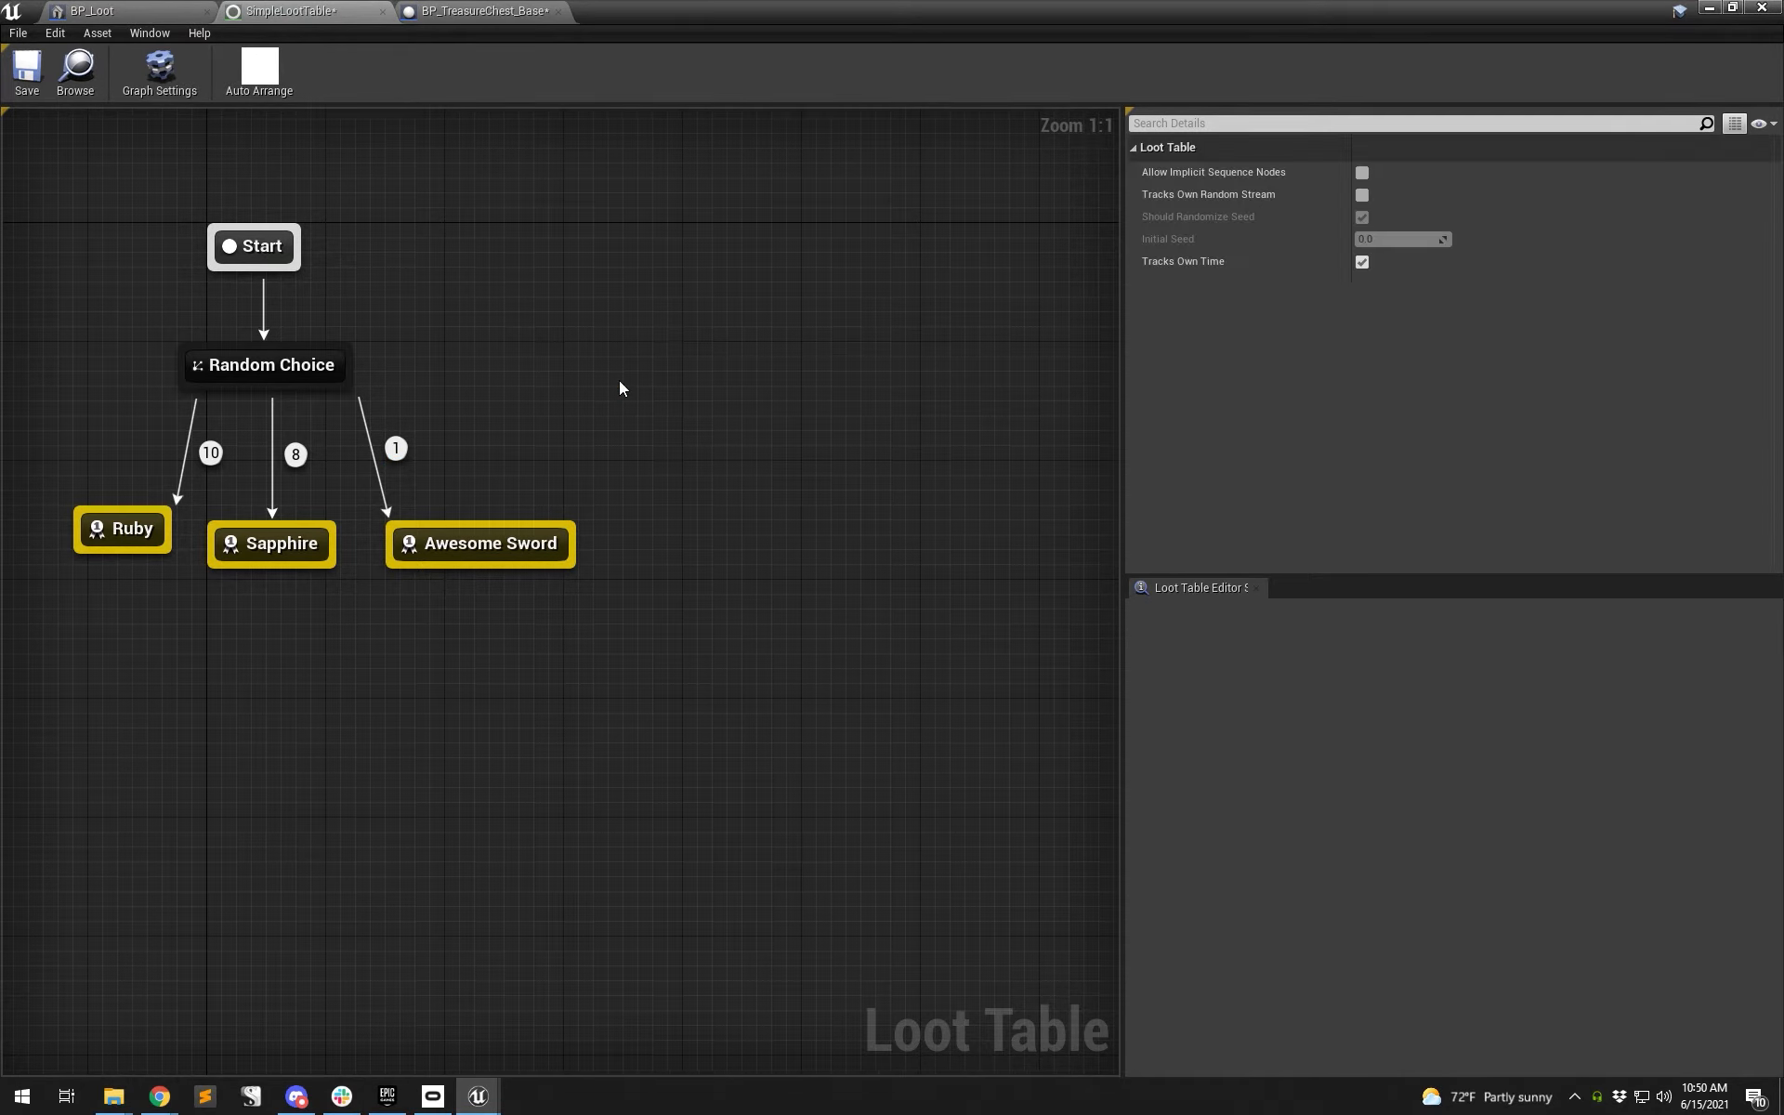
- Save BP_TreasureChest_Base, and open BP_FairLootPlayerController from the Blueprints/Game folder in the full Blueprint Editor
left_click(442, 11)
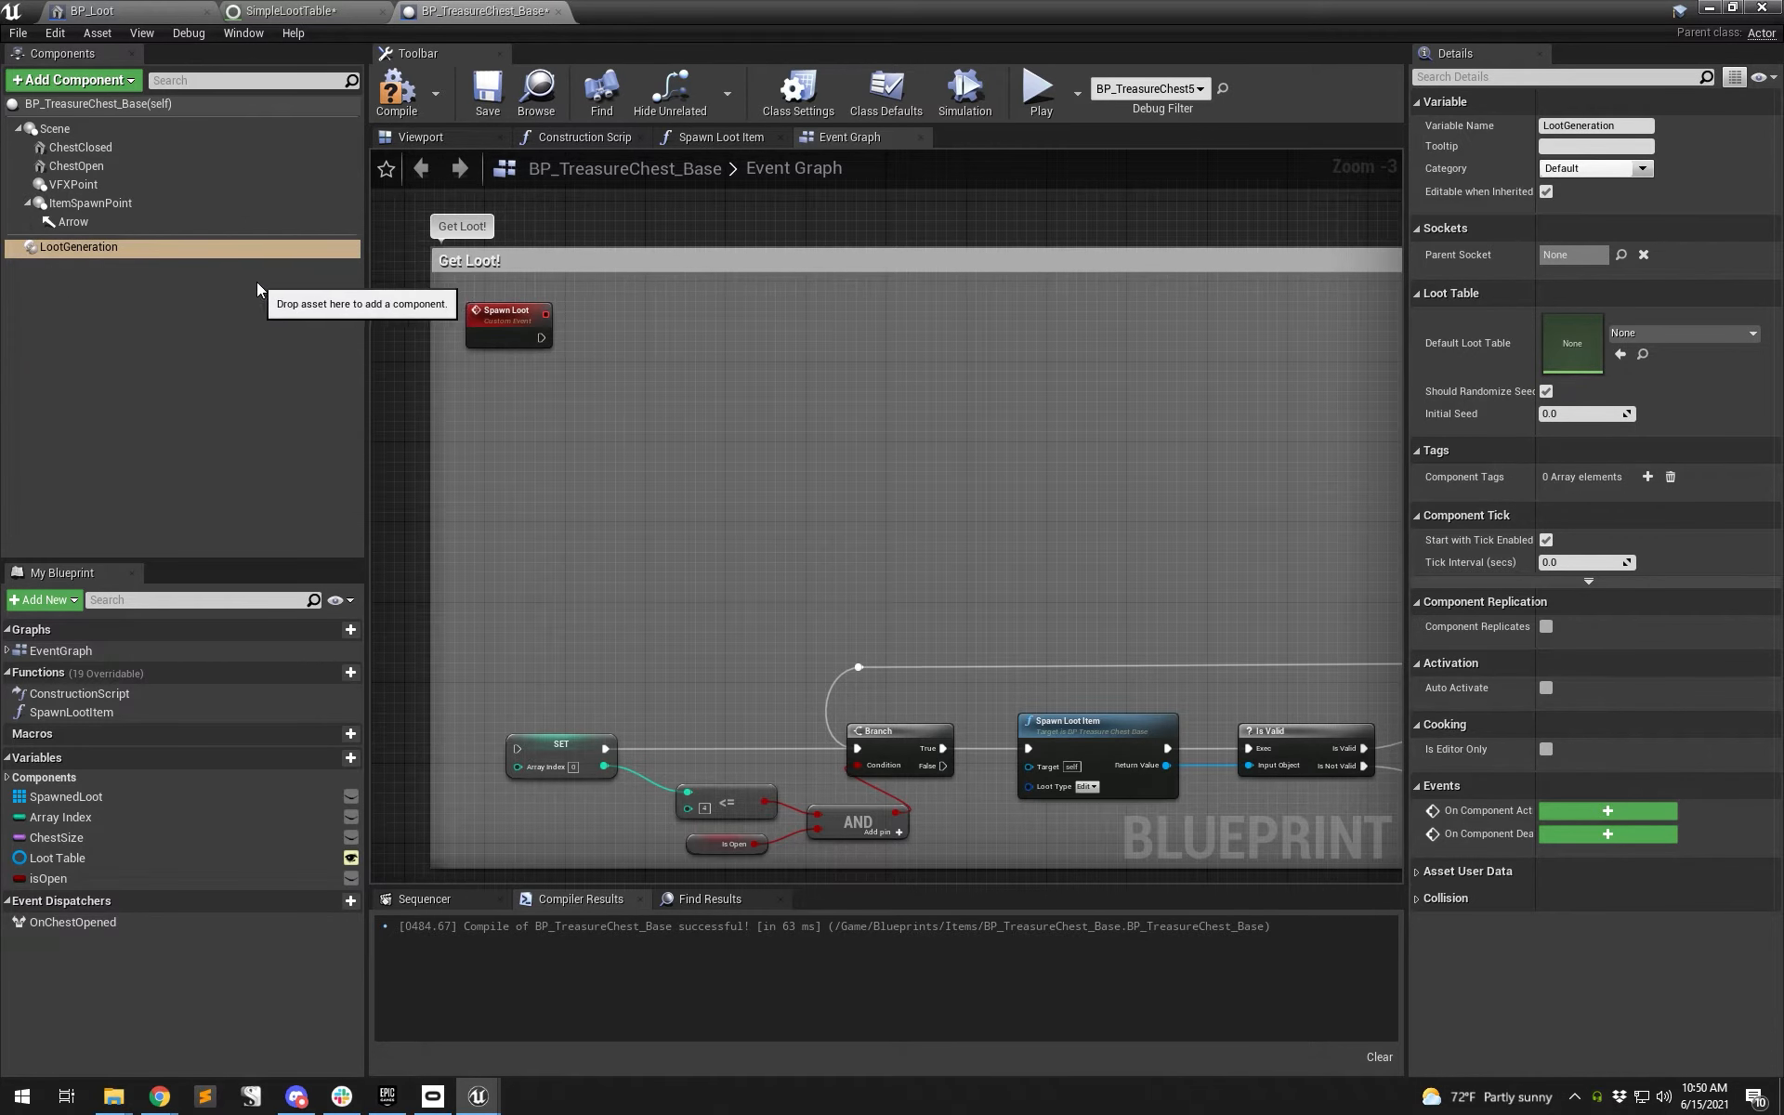
left_click(487, 93)
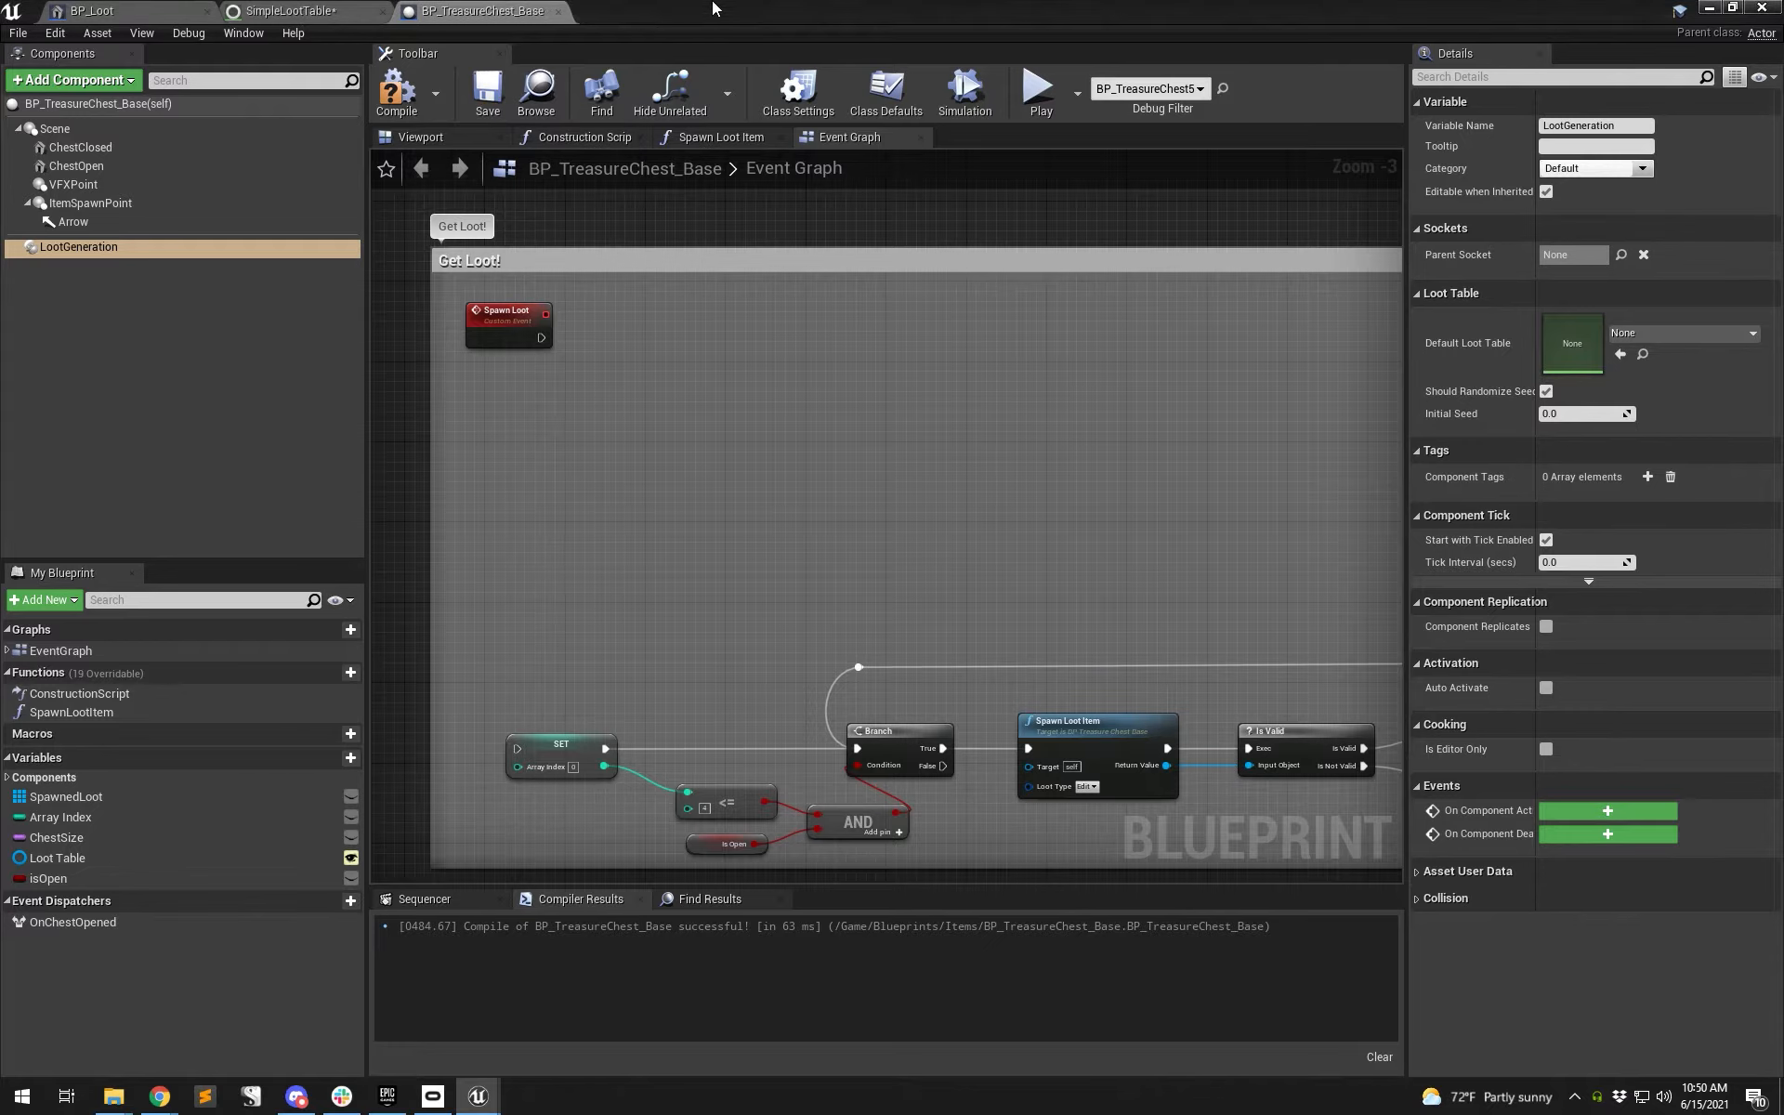
double_click(738, 20)
left_click_drag(900, 47, 986, 51)
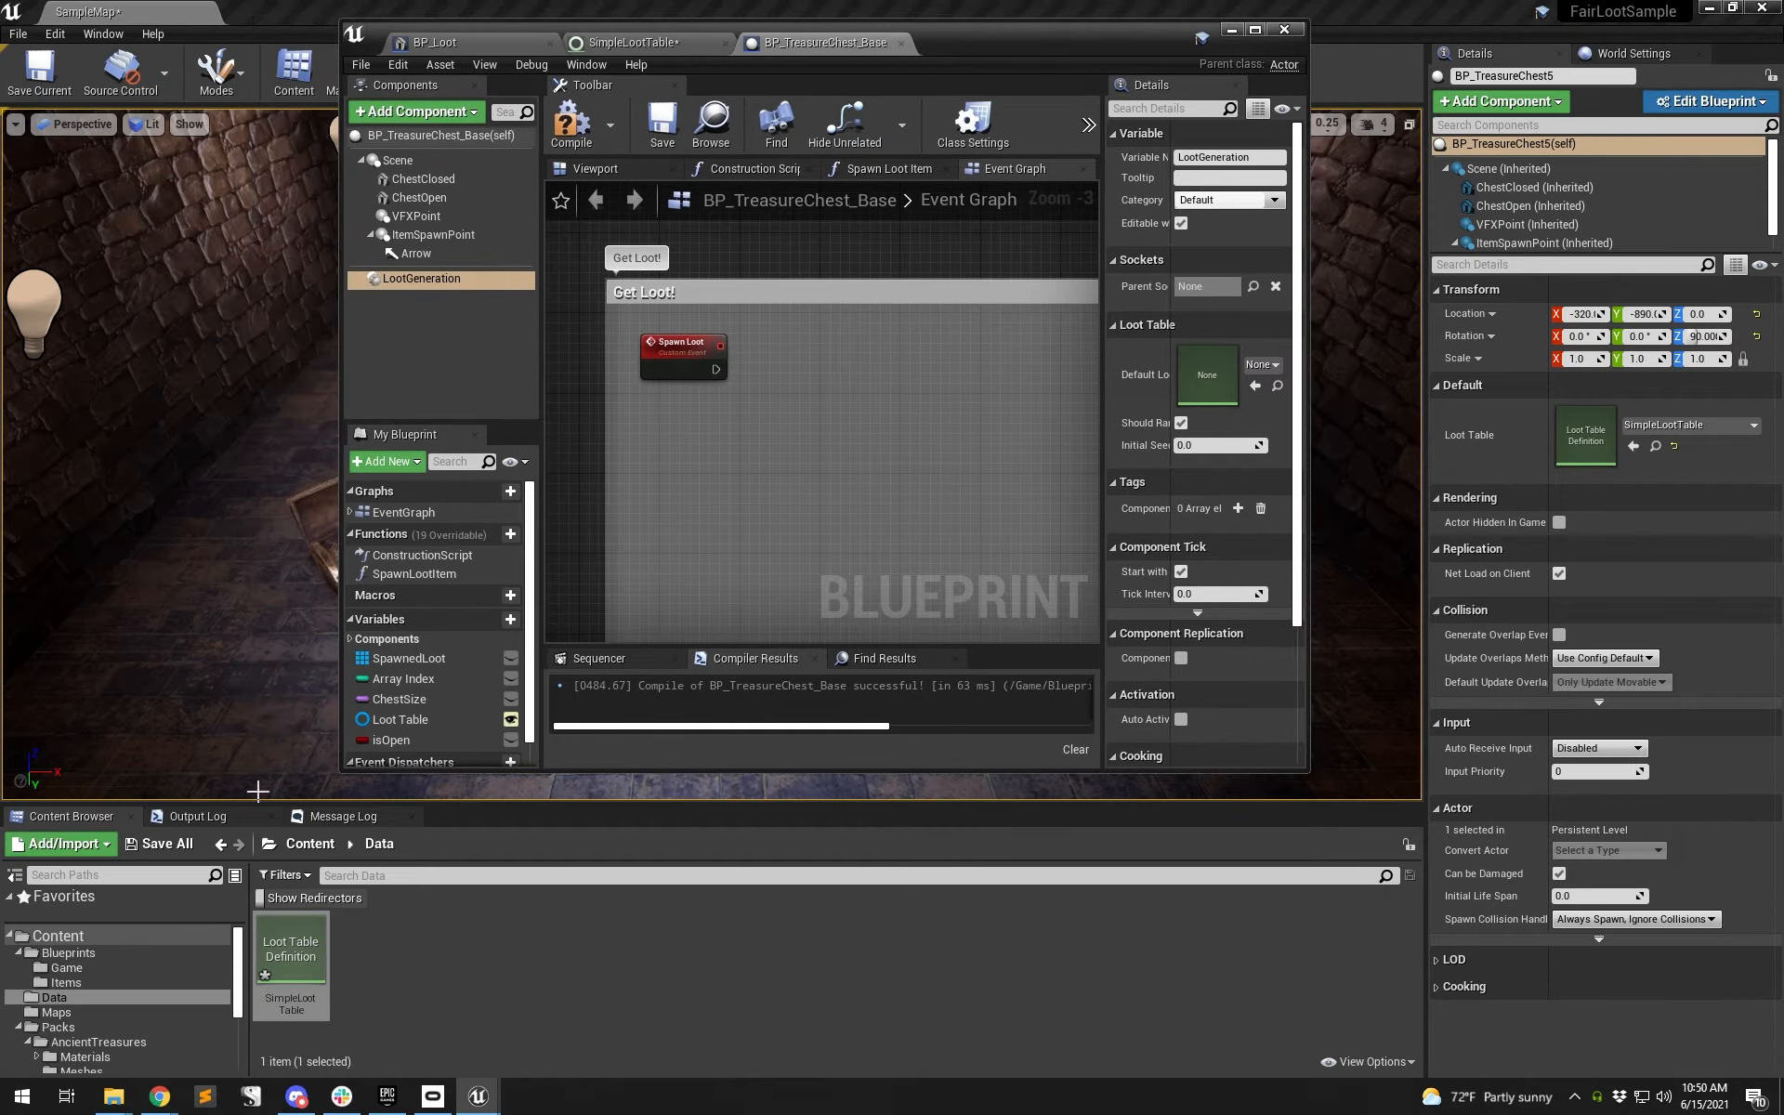
left_click(66, 968)
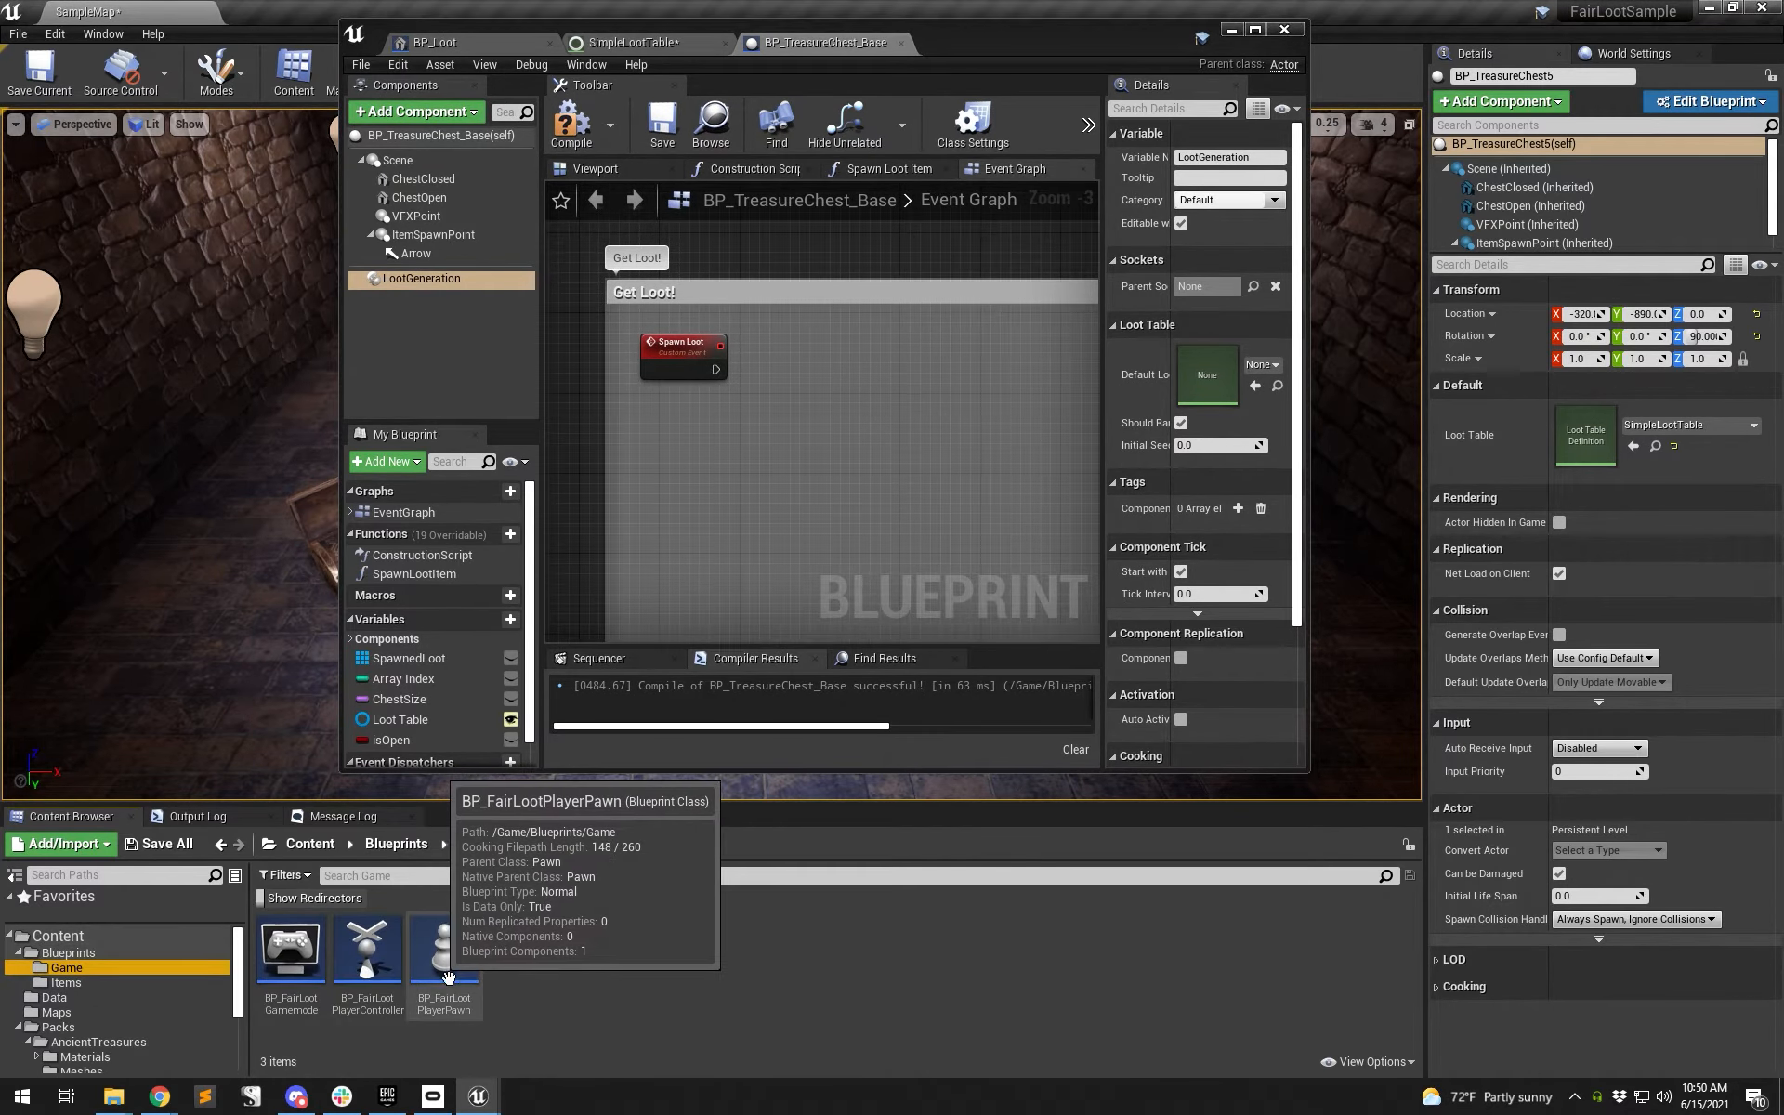
double_click(390, 968)
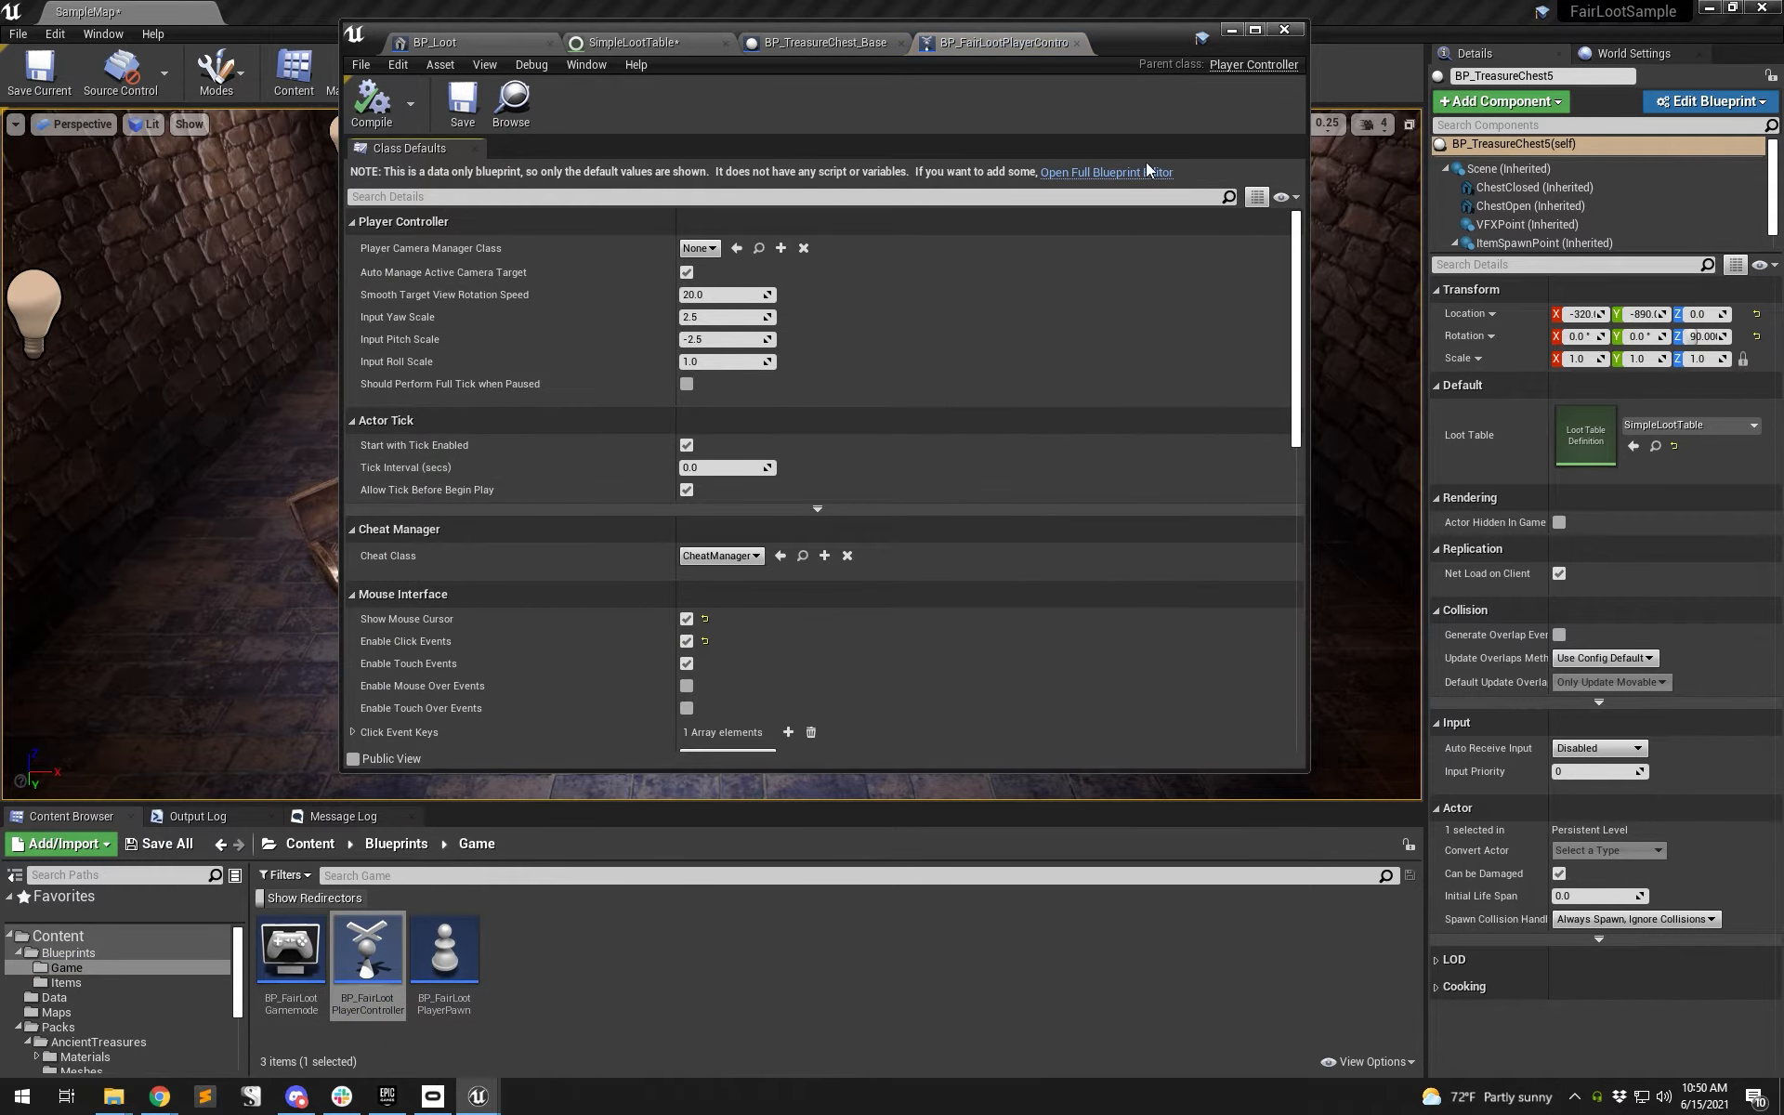
left_click(1141, 173)
- Add a Loot Generation component with its default name to BP_FairLootPlayerController, and compile the blueprint
left_click(441, 115)
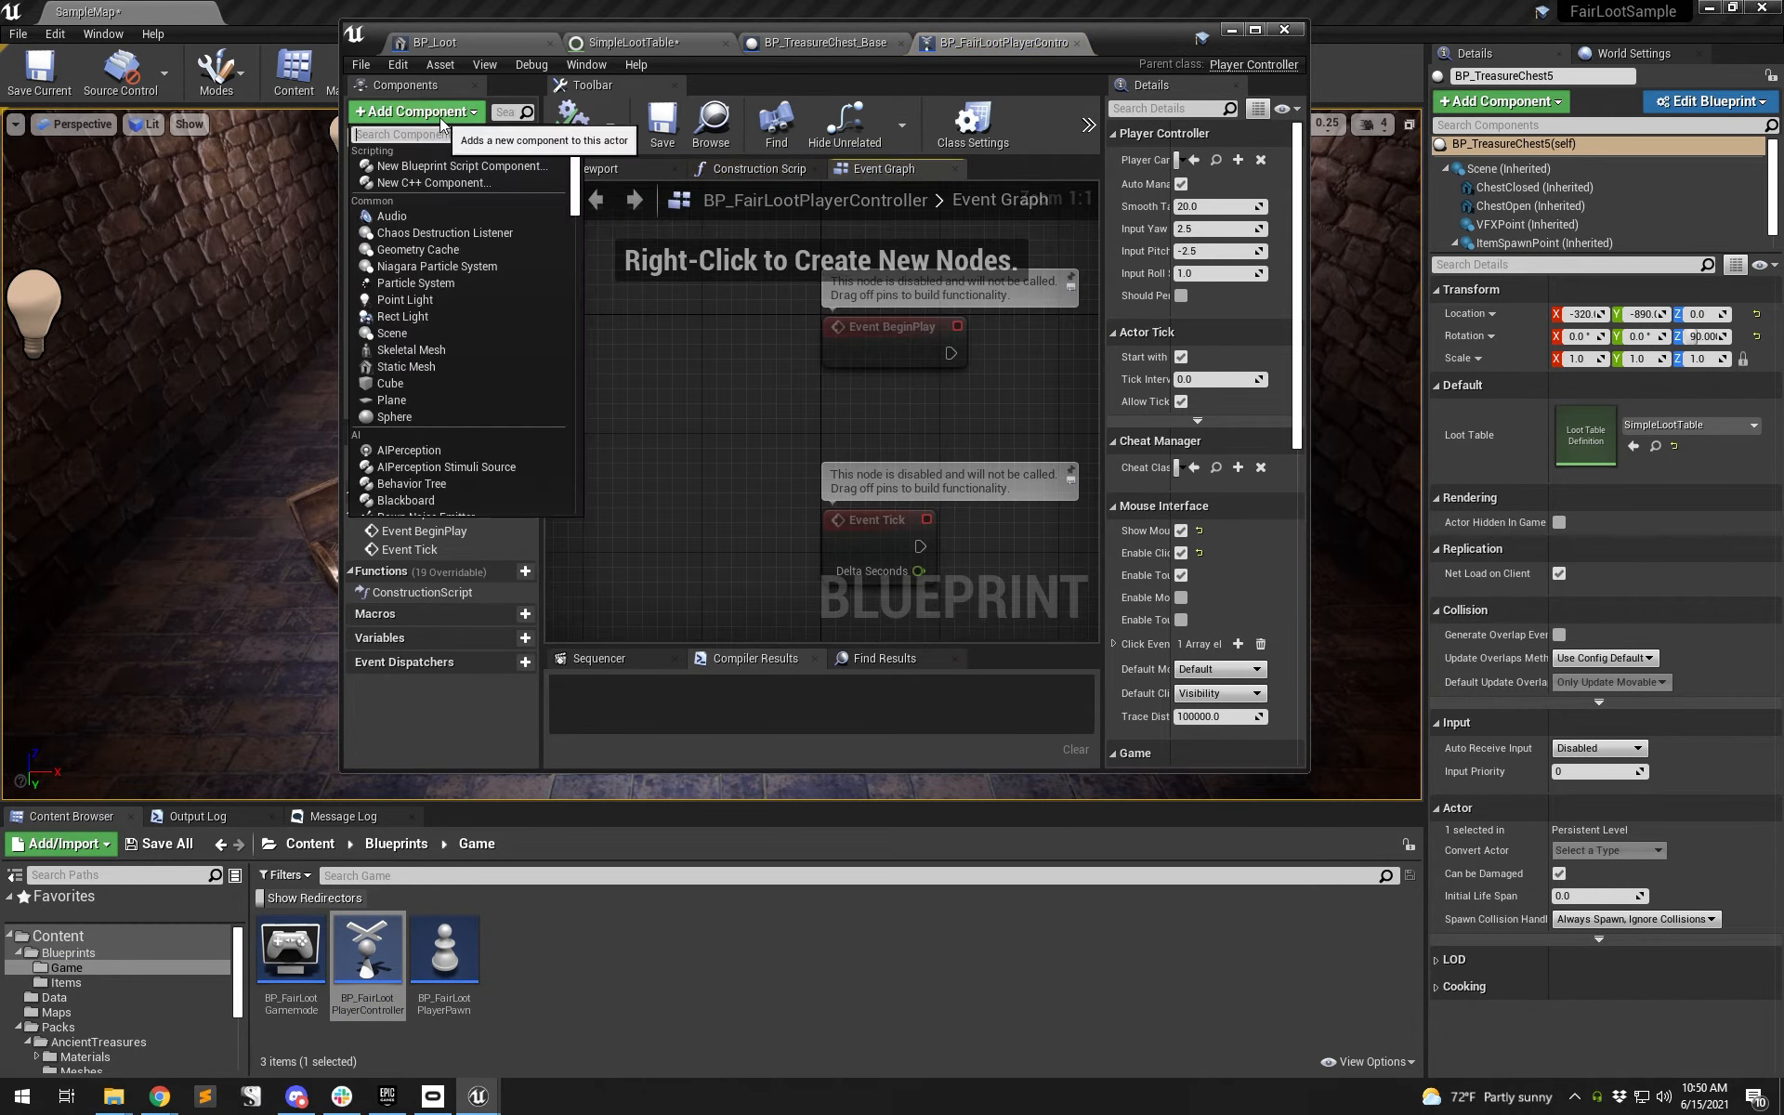
type("loot")
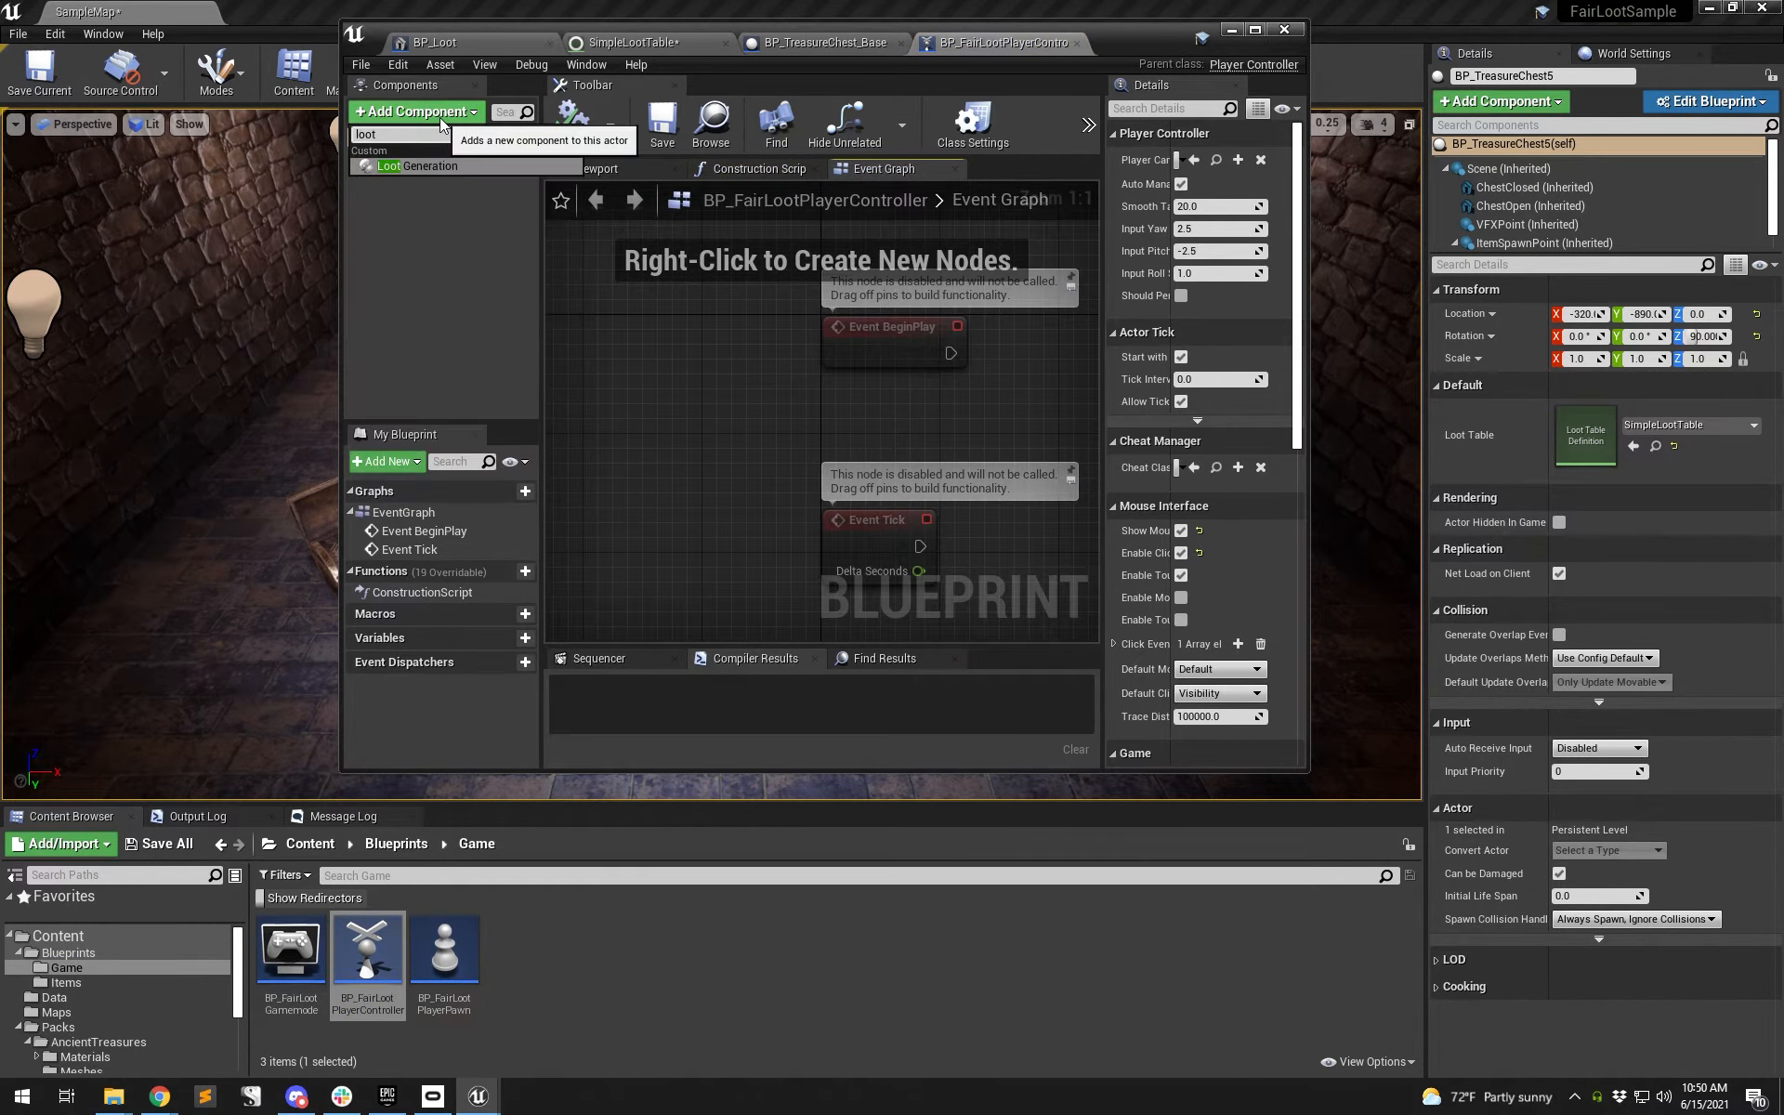
left_click(409, 169)
left_click(409, 228)
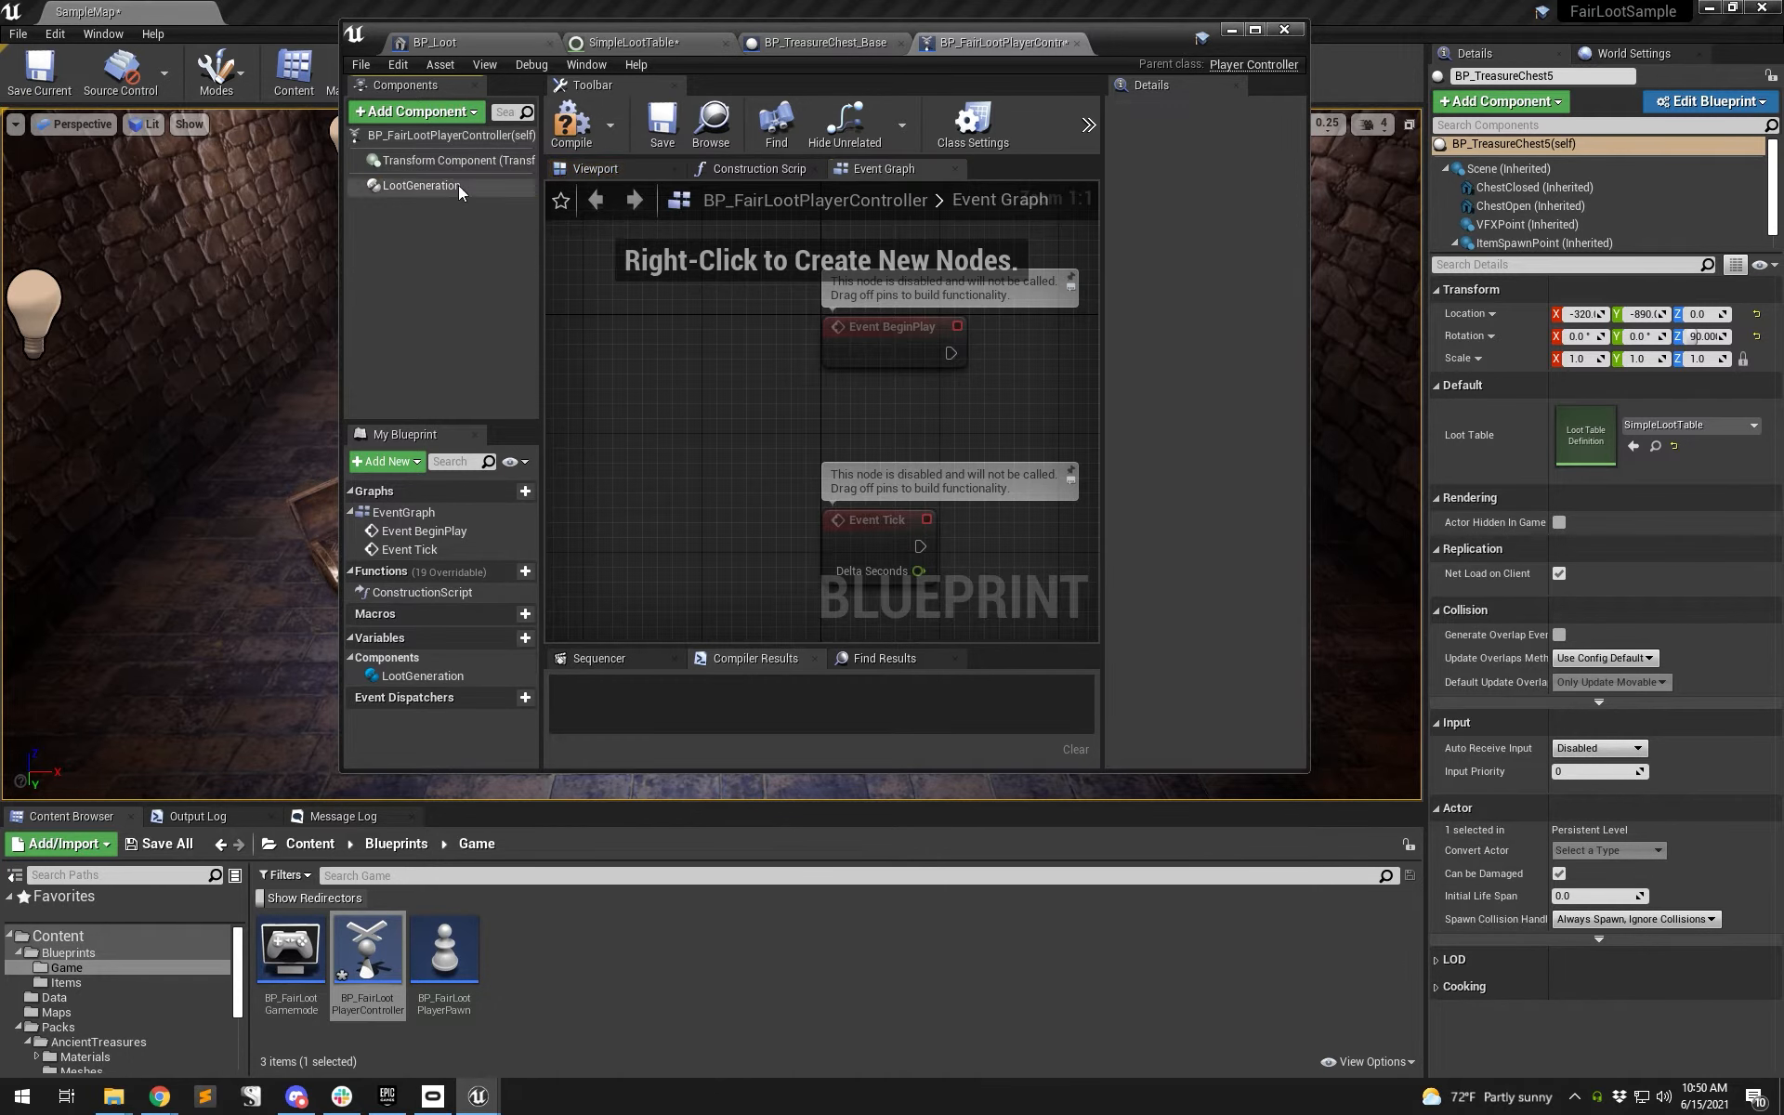
left_click(579, 144)
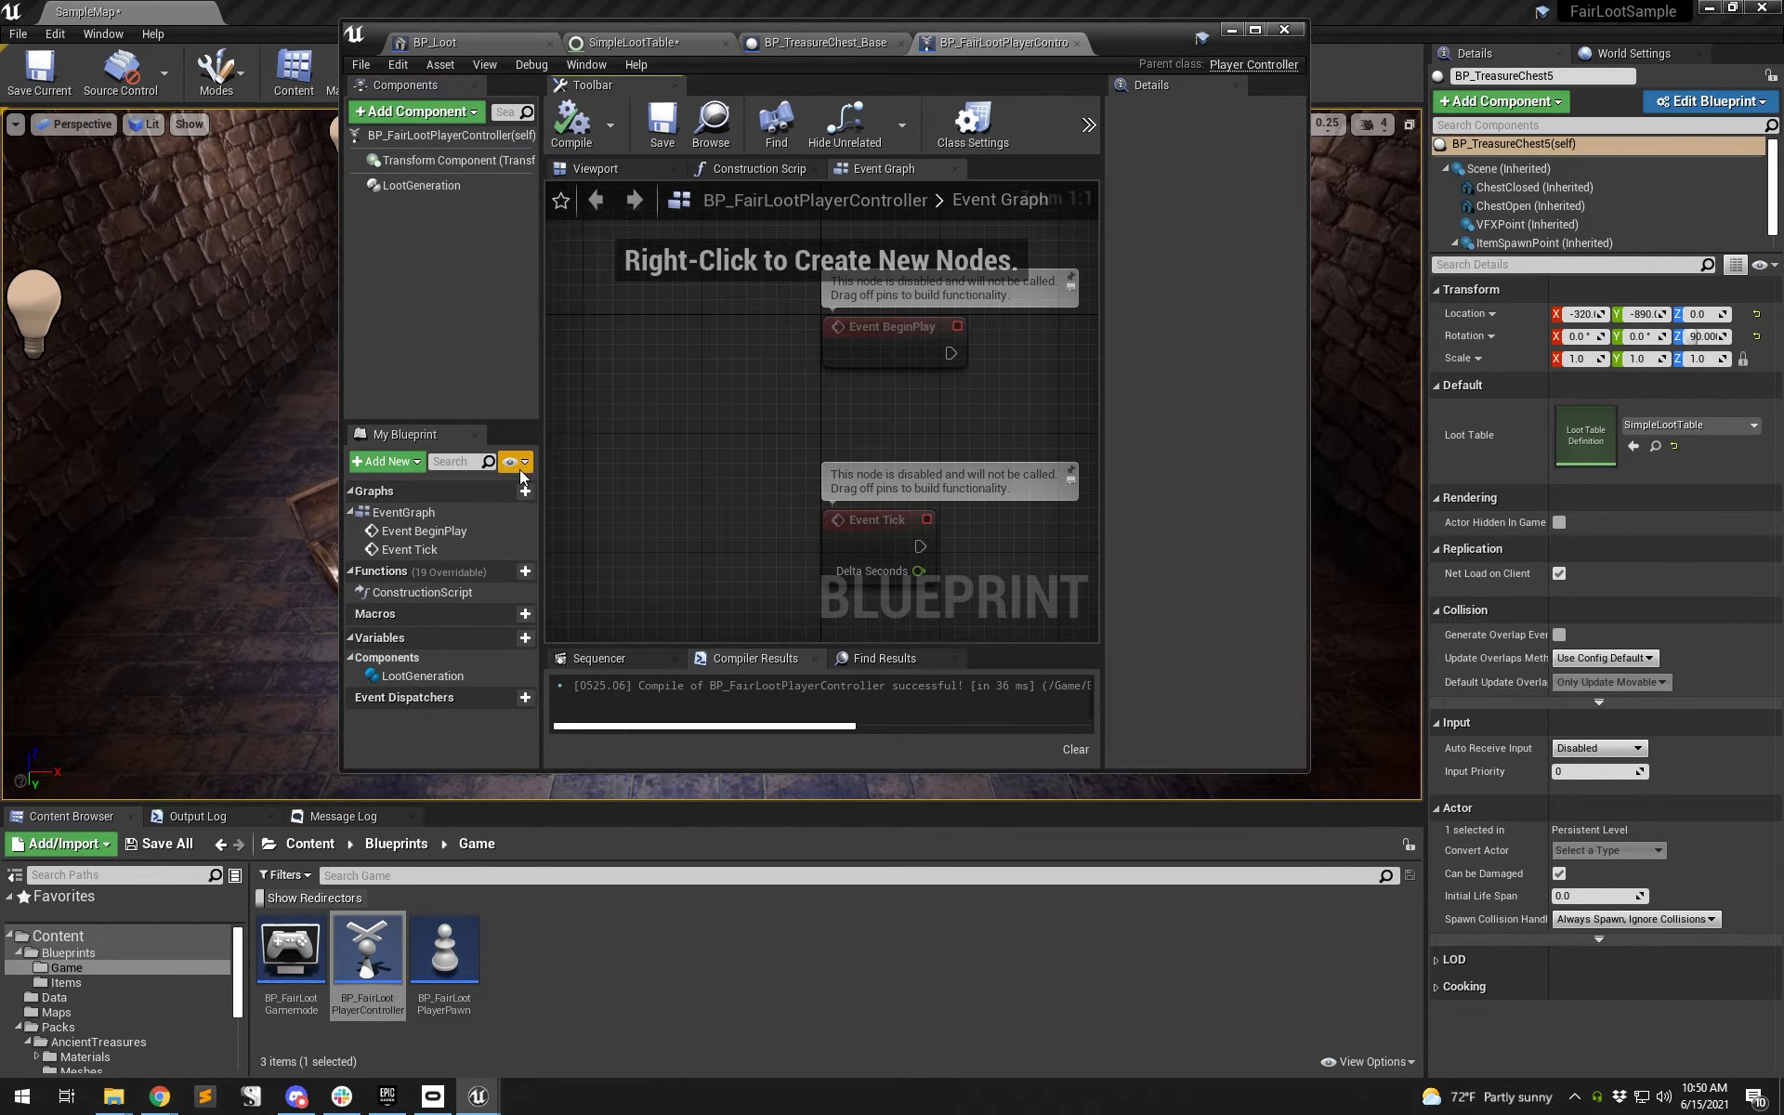
- Create a function named GetLootGenerationComponent in BP_FairLootPlayerController
left_click(510, 572)
type("GetLoot")
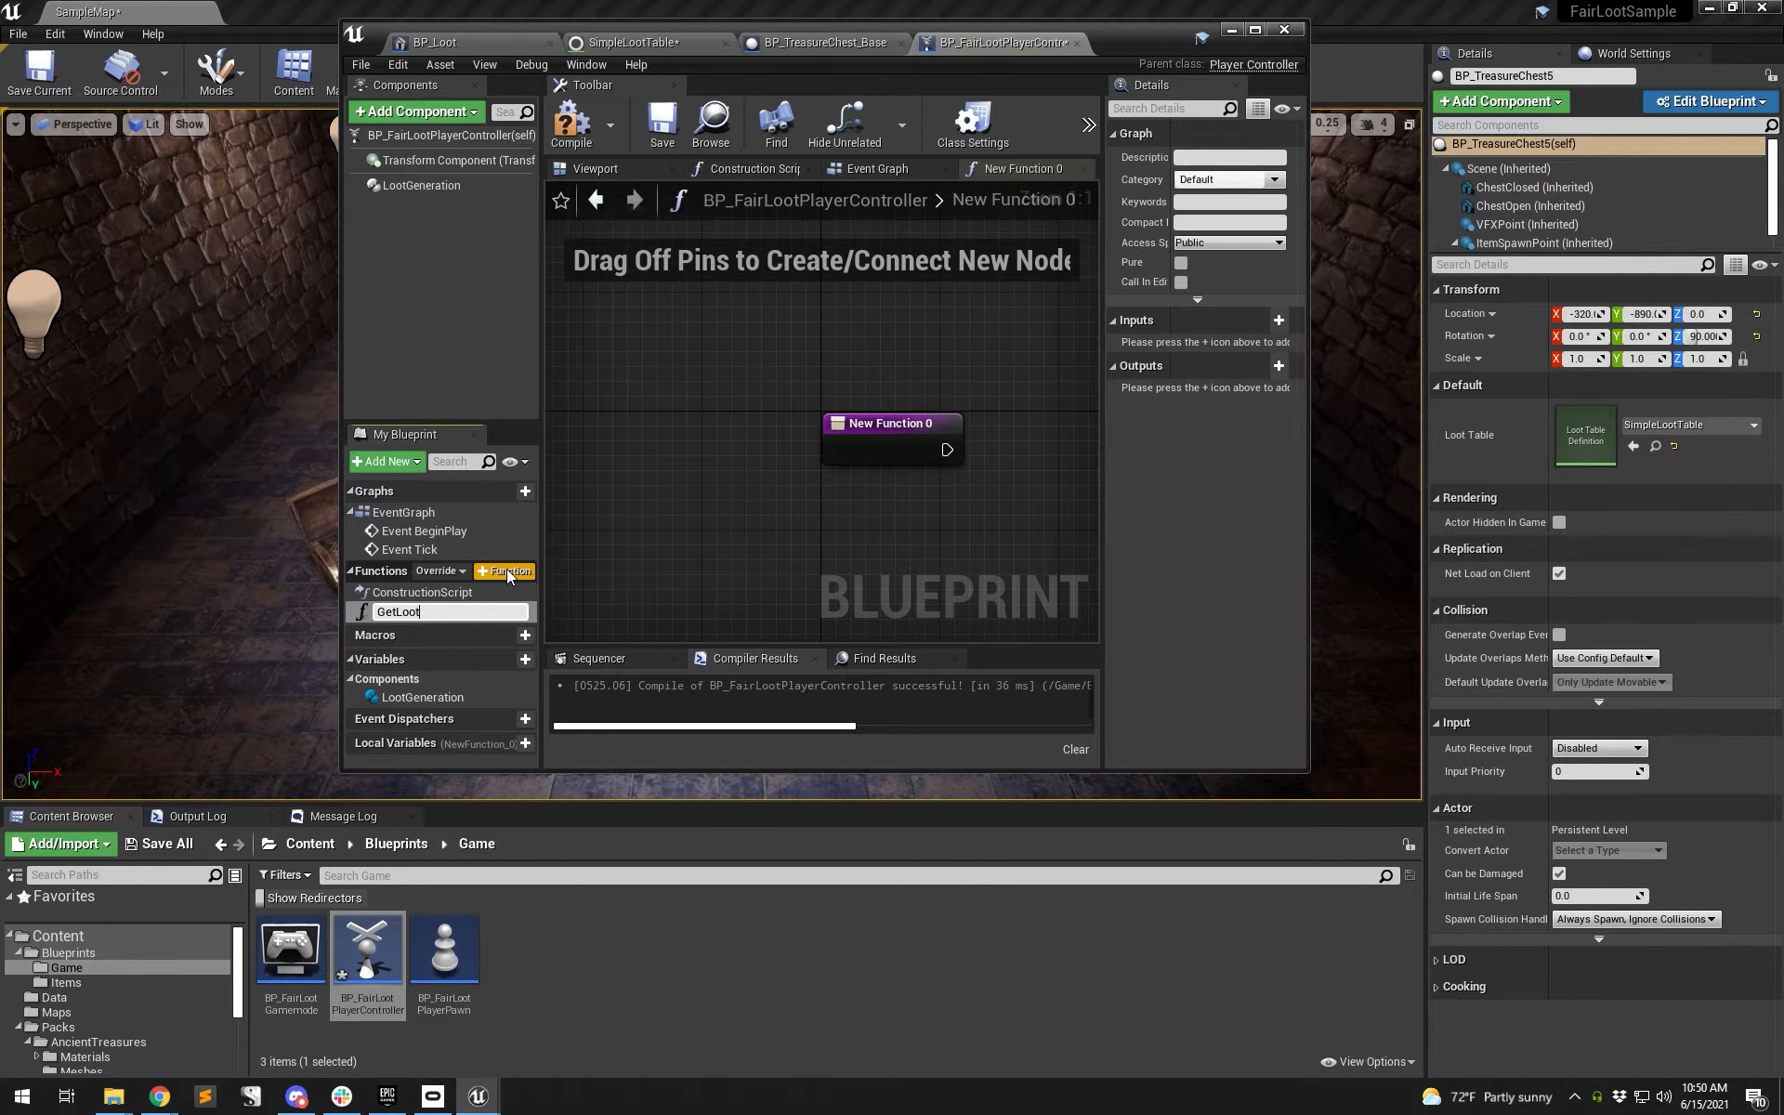
type("GenerationComponent")
key("Return")
- Make the function return the LootGeneration component through a connected Return Node, and arrange its nodes
left_click_drag(421, 185, 863, 530)
right_click_drag(1007, 483, 595, 451)
right_click(792, 388)
type("return")
key("Return")
left_click_drag(559, 515, 693, 418)
left_click_drag(943, 419, 869, 403)
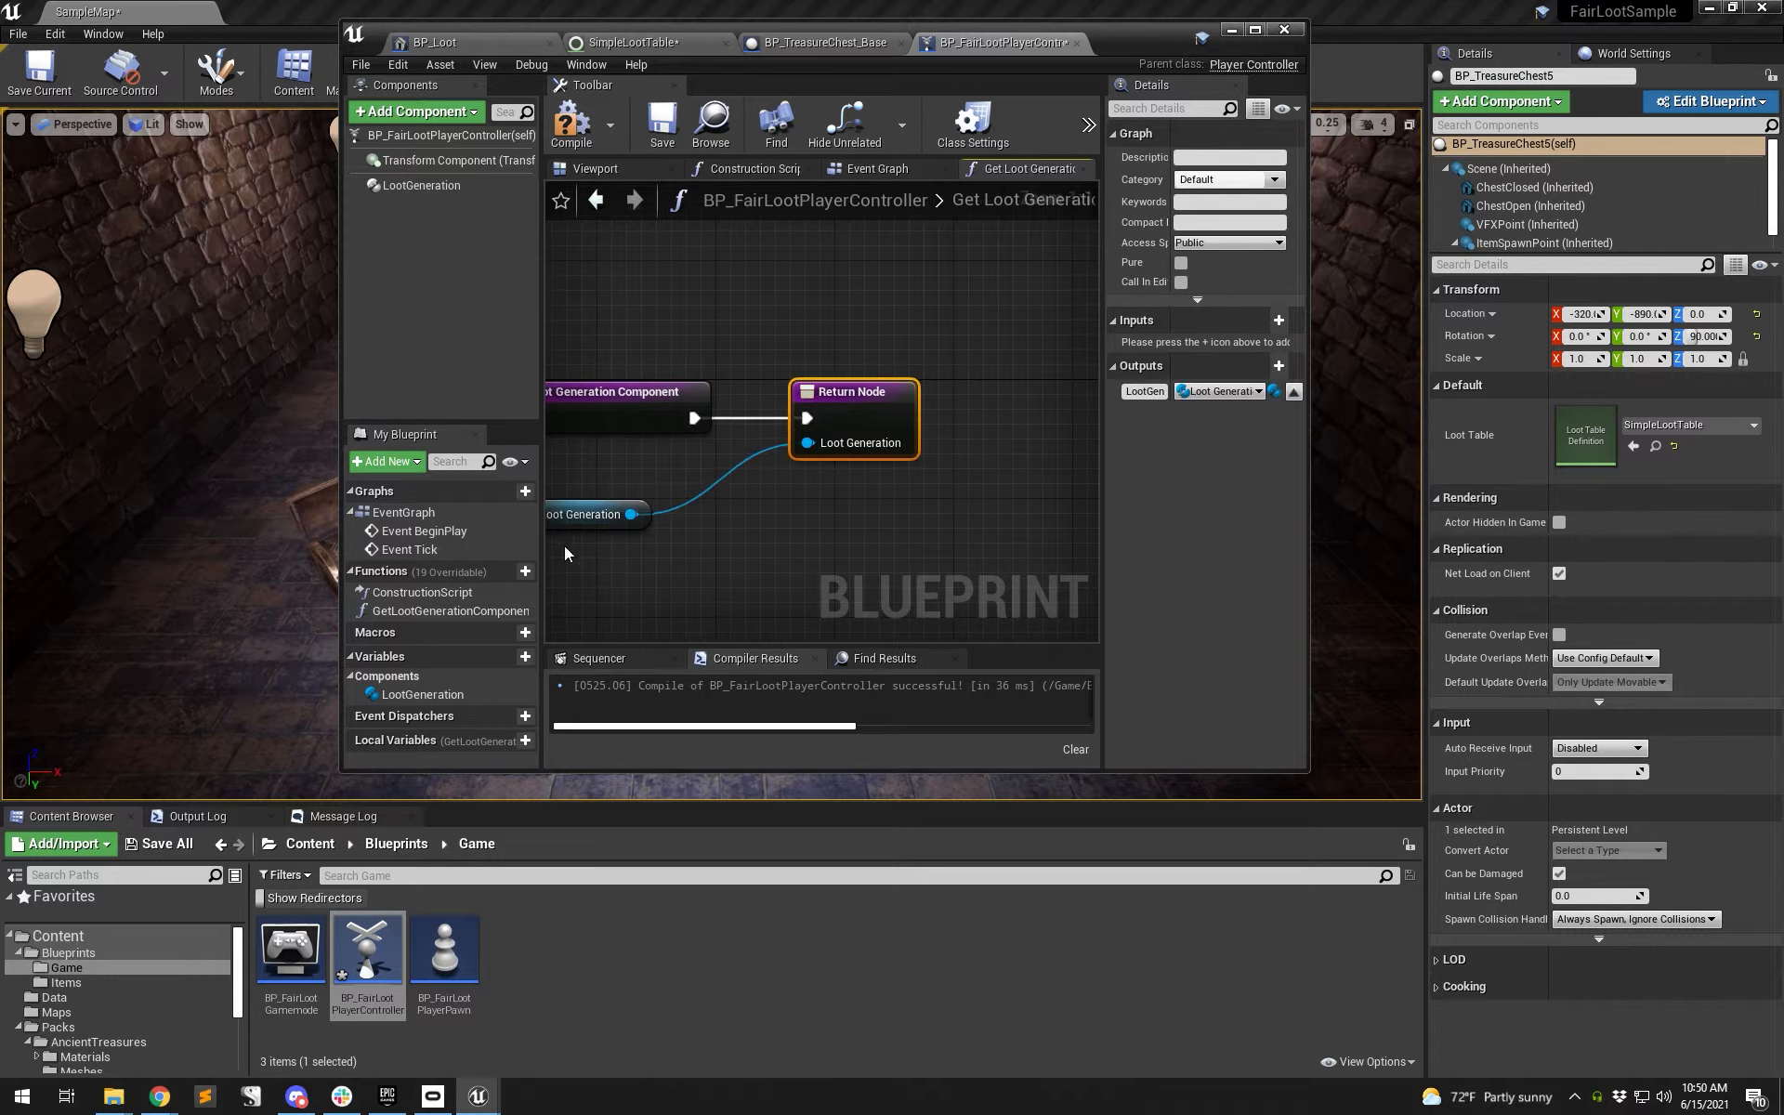
left_click_drag(585, 513, 689, 469)
- Rename the function to Get Loot Generation, and place its Loot Generation getter slightly below the execution wire
left_click(608, 413)
left_click(1245, 158)
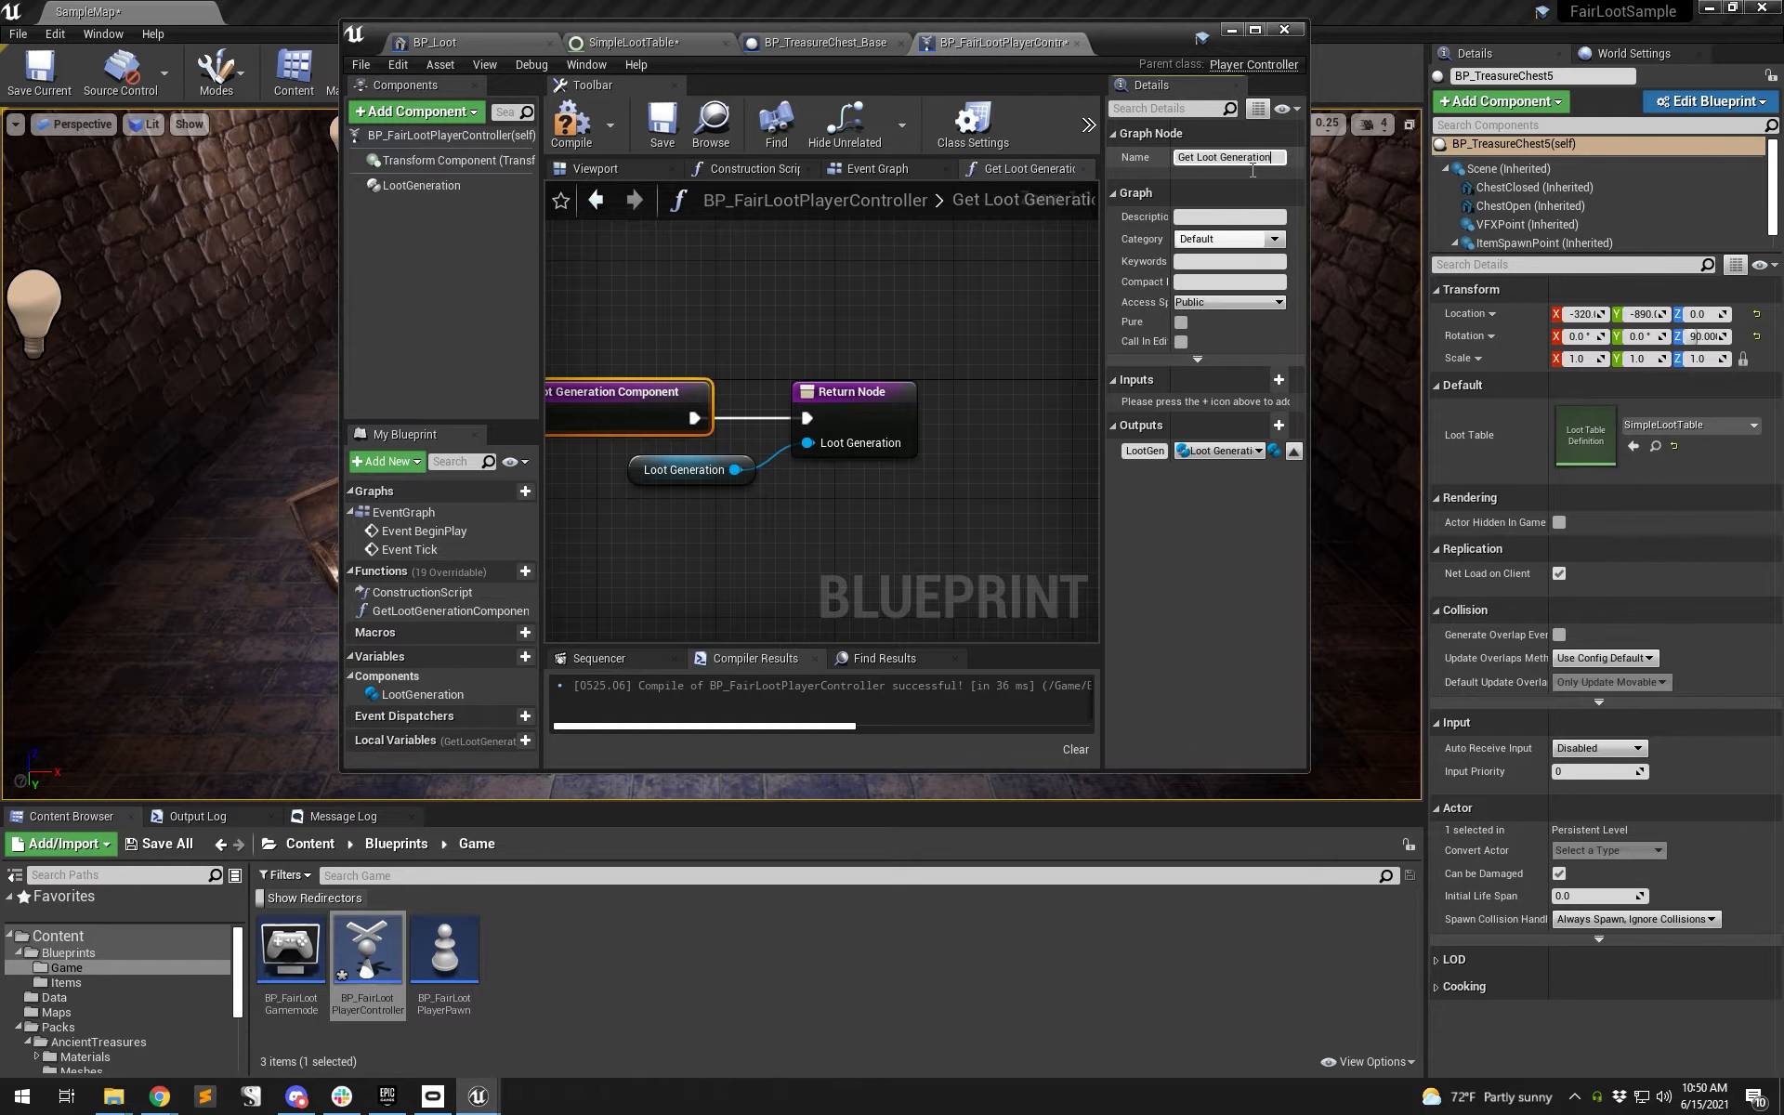
key("Return")
right_click_drag(731, 545, 873, 520)
left_click(836, 448)
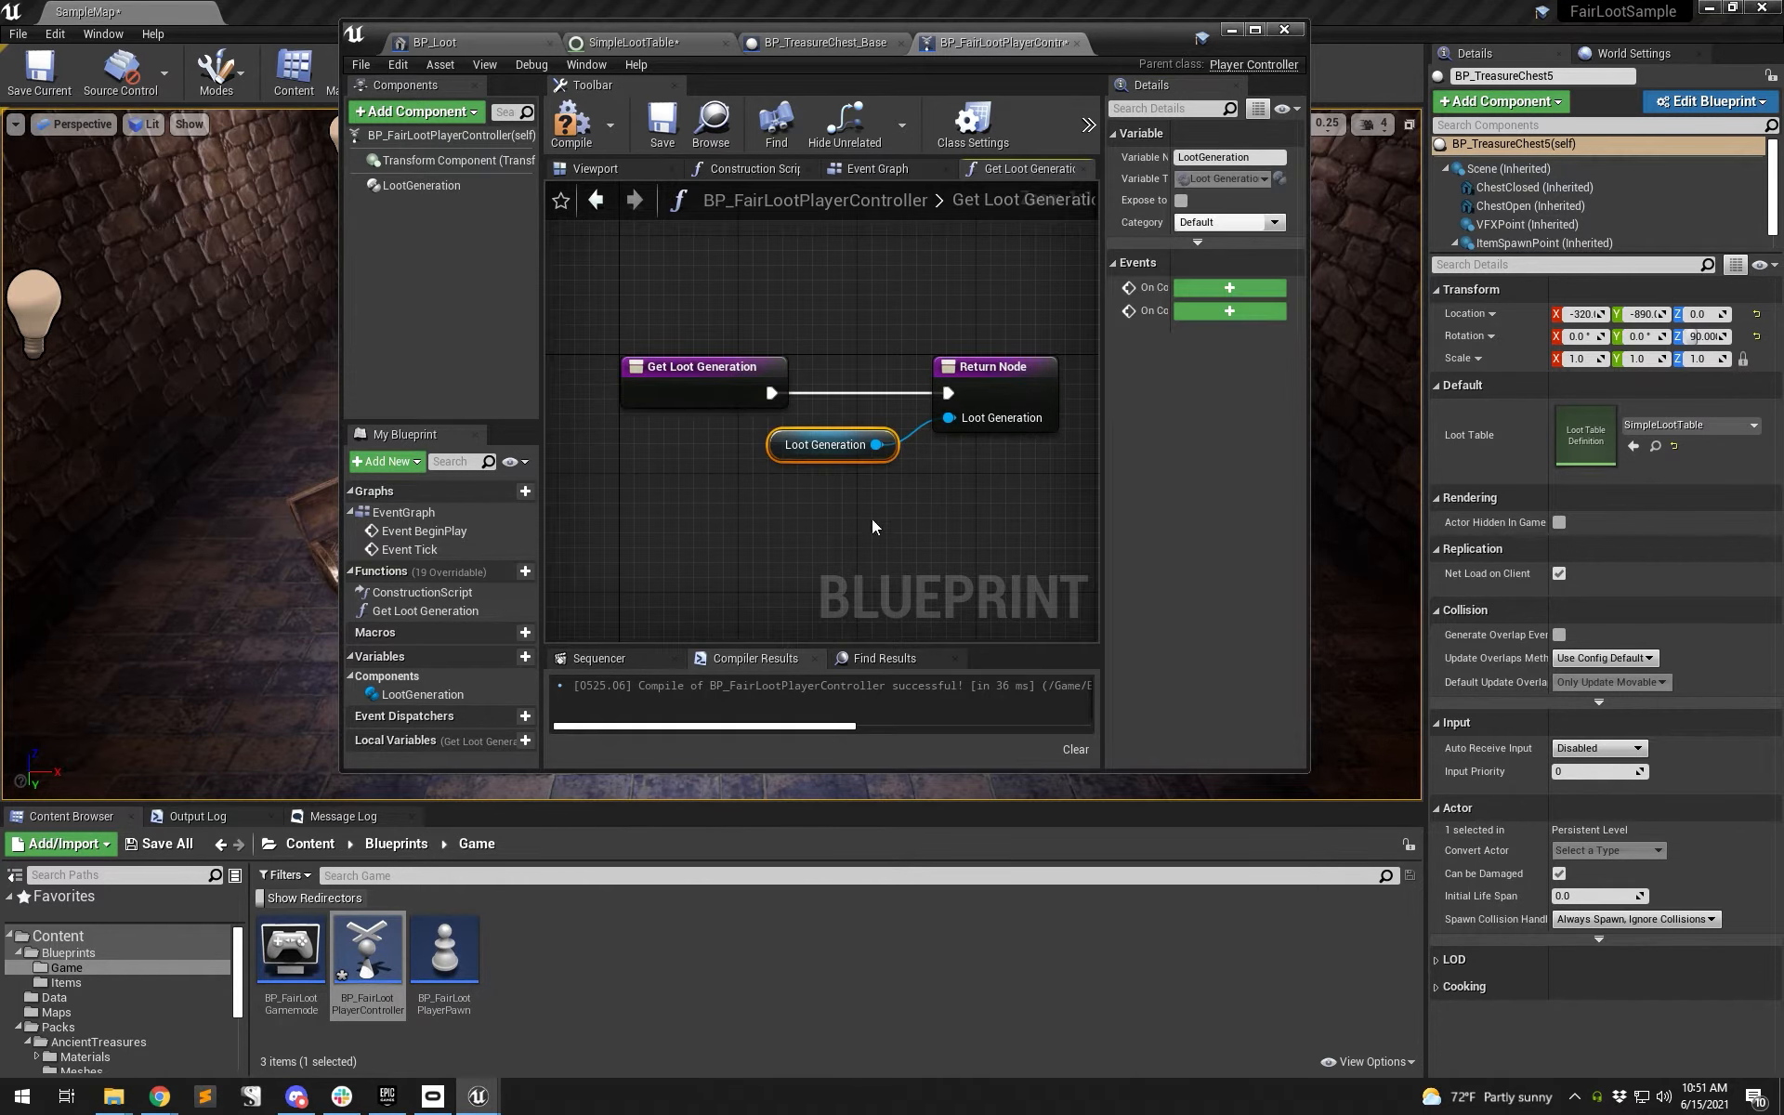
left_click_drag(823, 455, 825, 485)
left_click(849, 402)
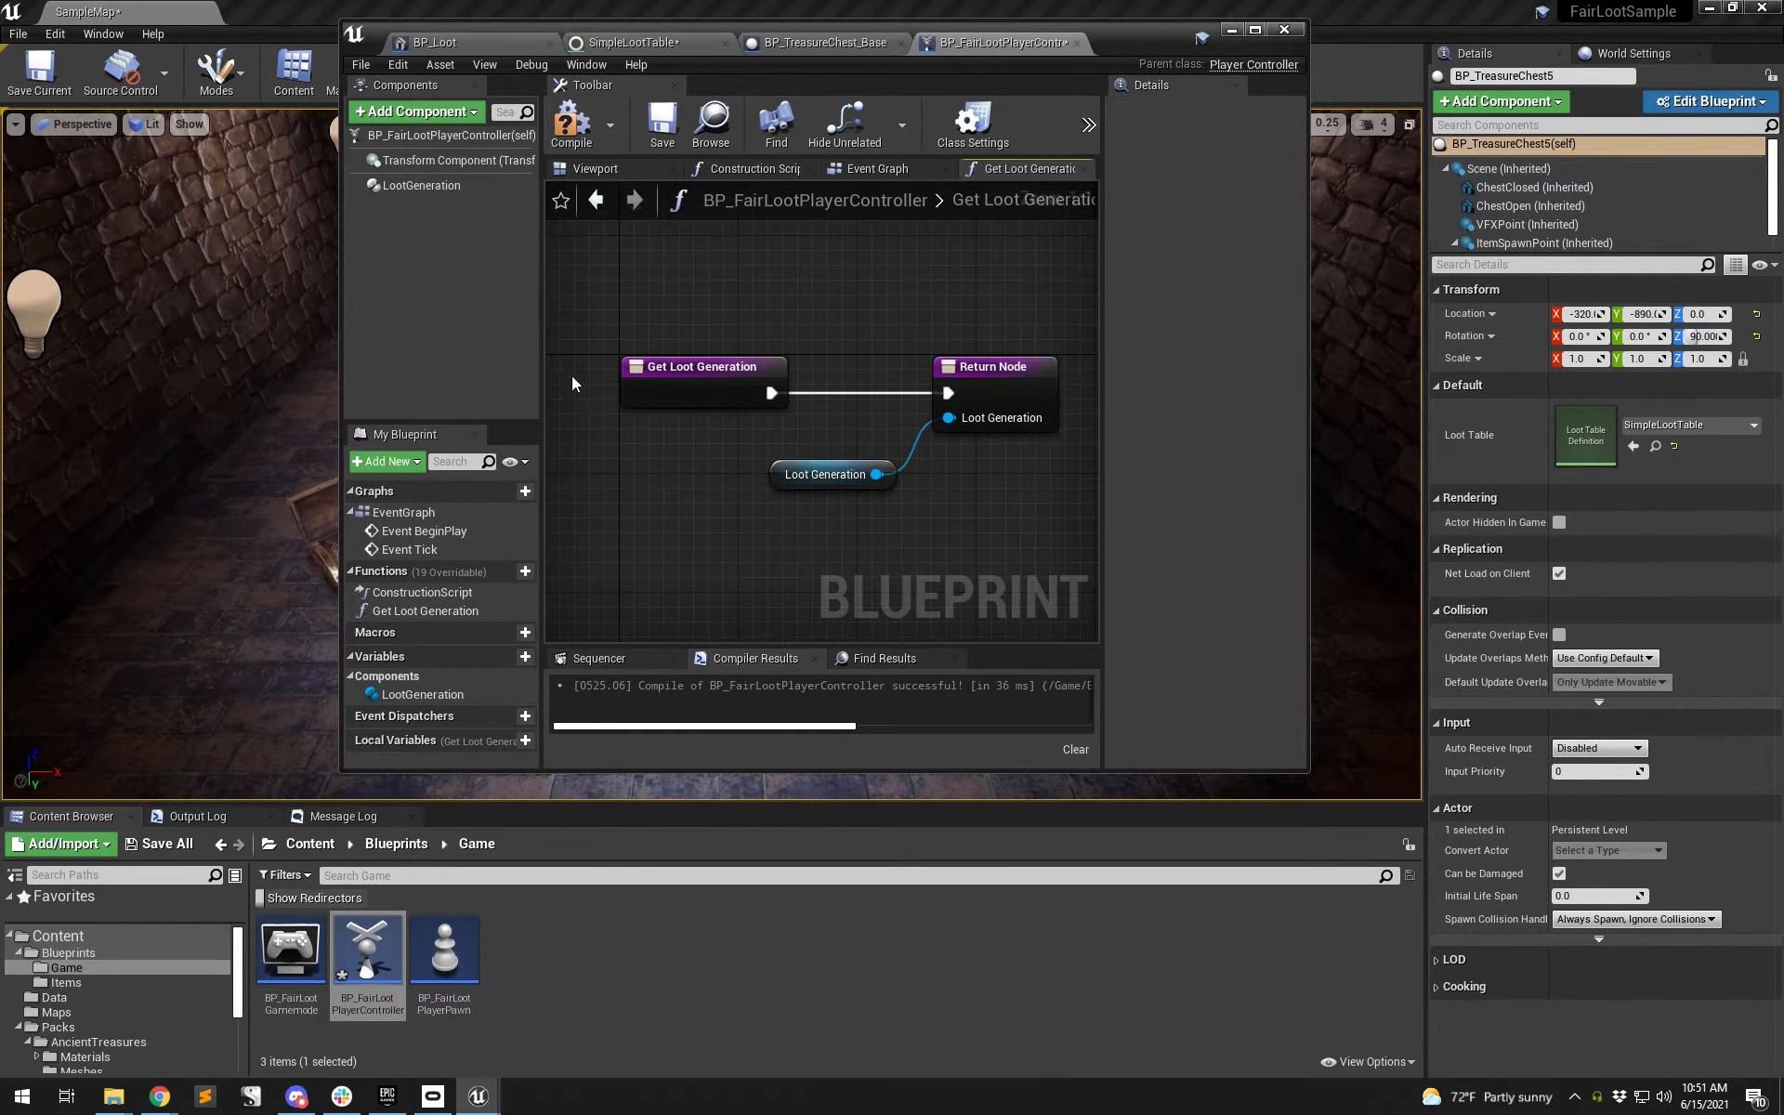
left_click(701, 364)
left_click(827, 475)
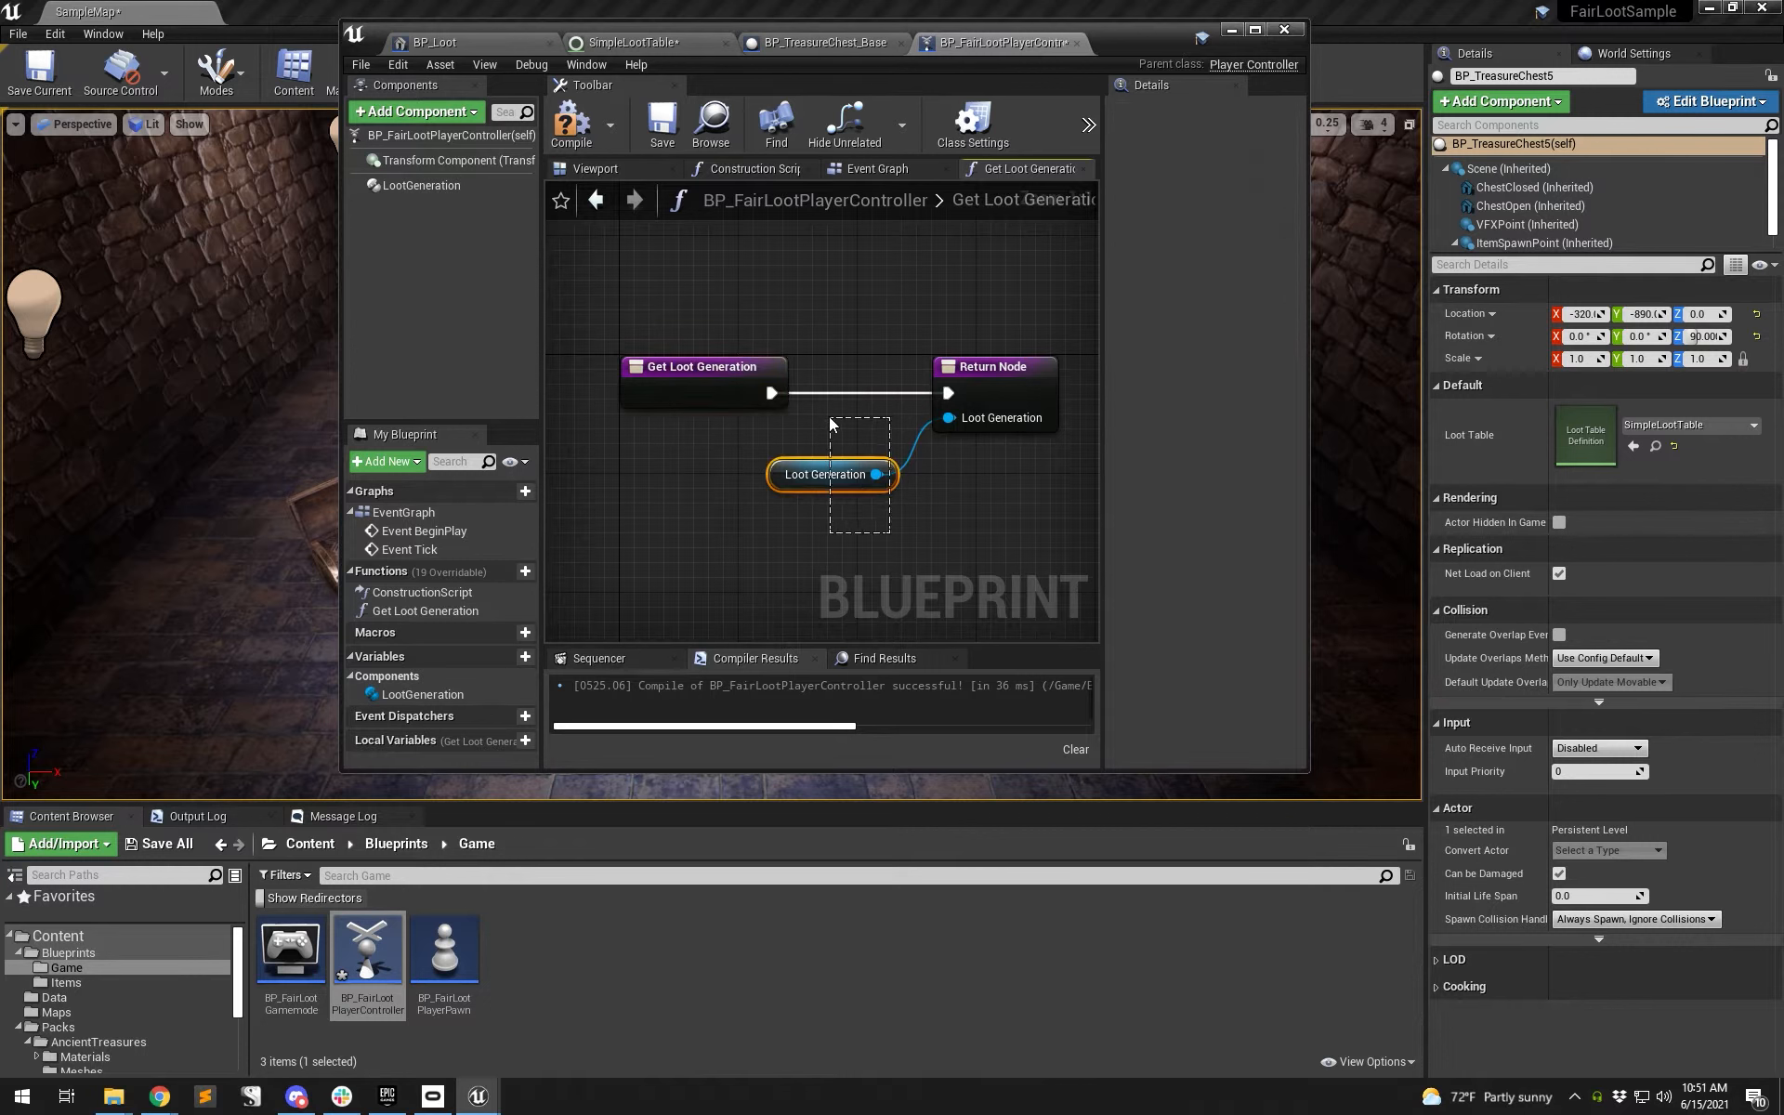
- Delete the LootGeneration component from BP_TreasureChest_Base
left_click(861, 45)
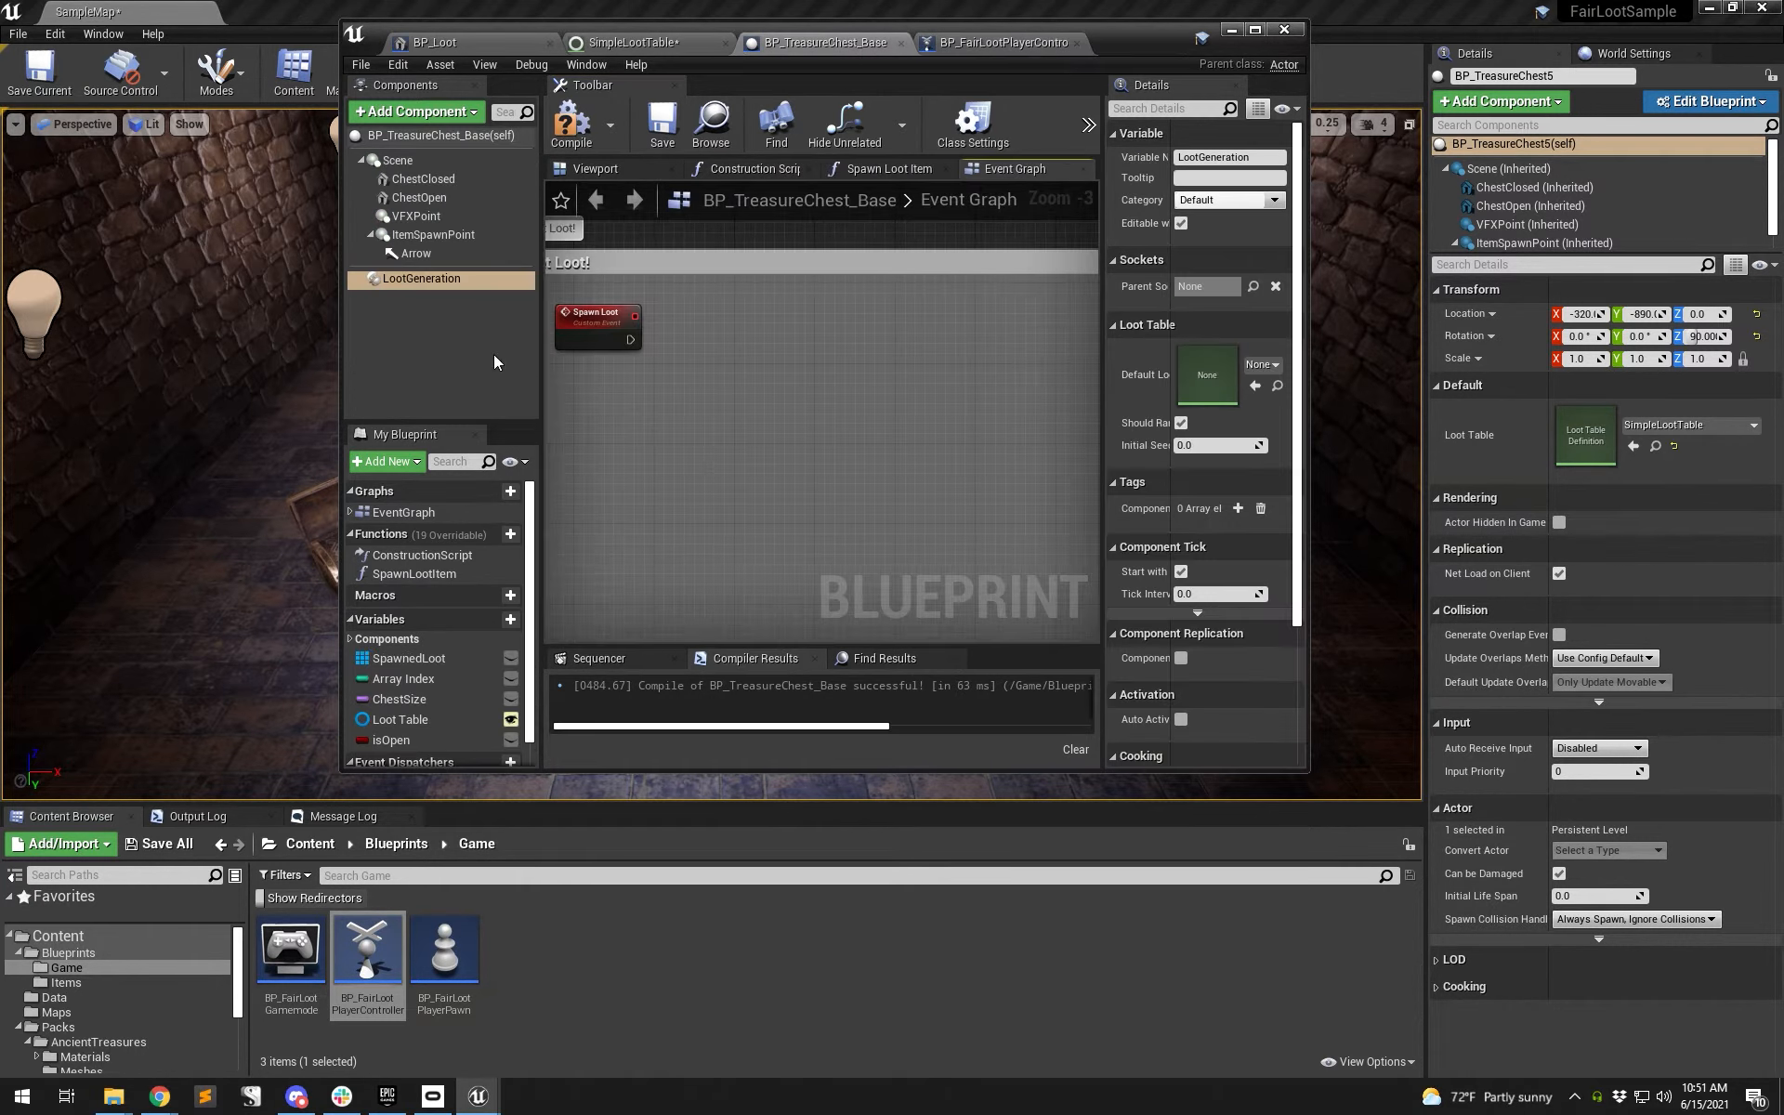
left_click(452, 280)
key("Delete")
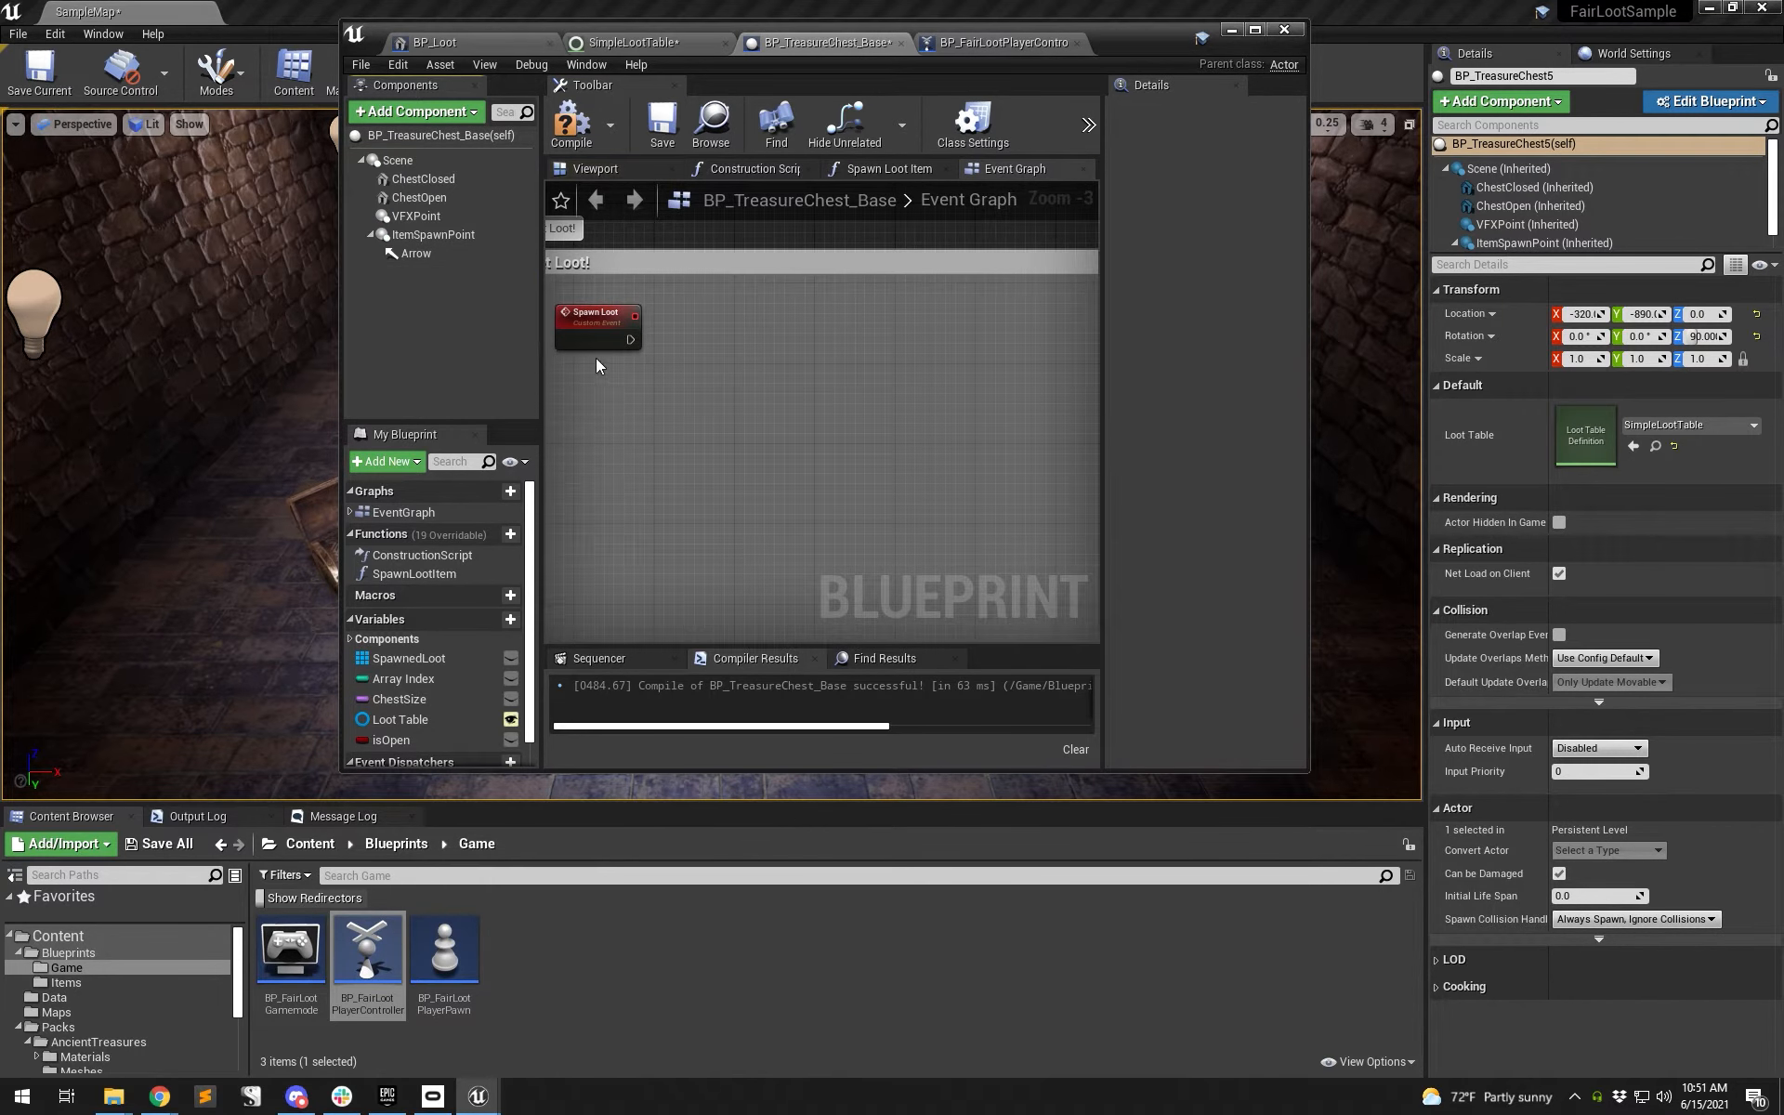
- Add a Get Player Controller node just below the Spawn Loot event in the Get Loot! section
right_click_drag(710, 368, 795, 378)
right_click(749, 370)
type("get play")
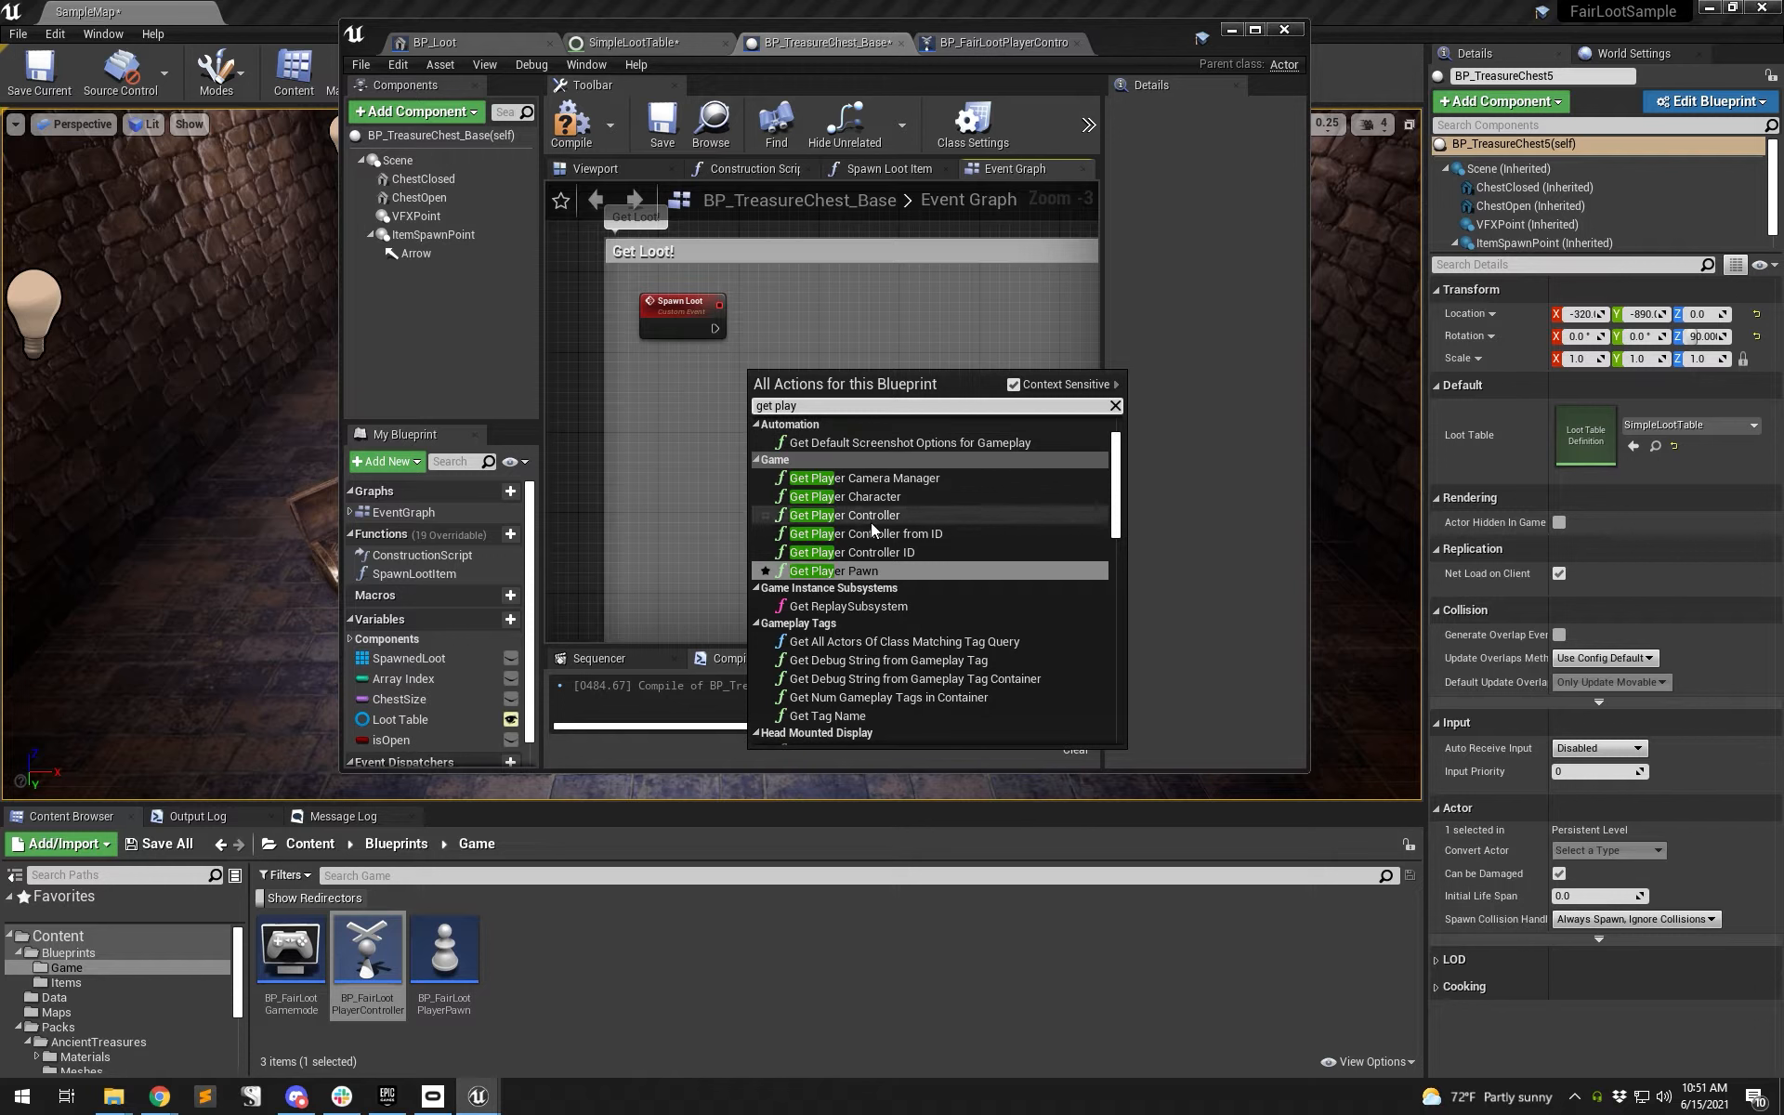
left_click(872, 516)
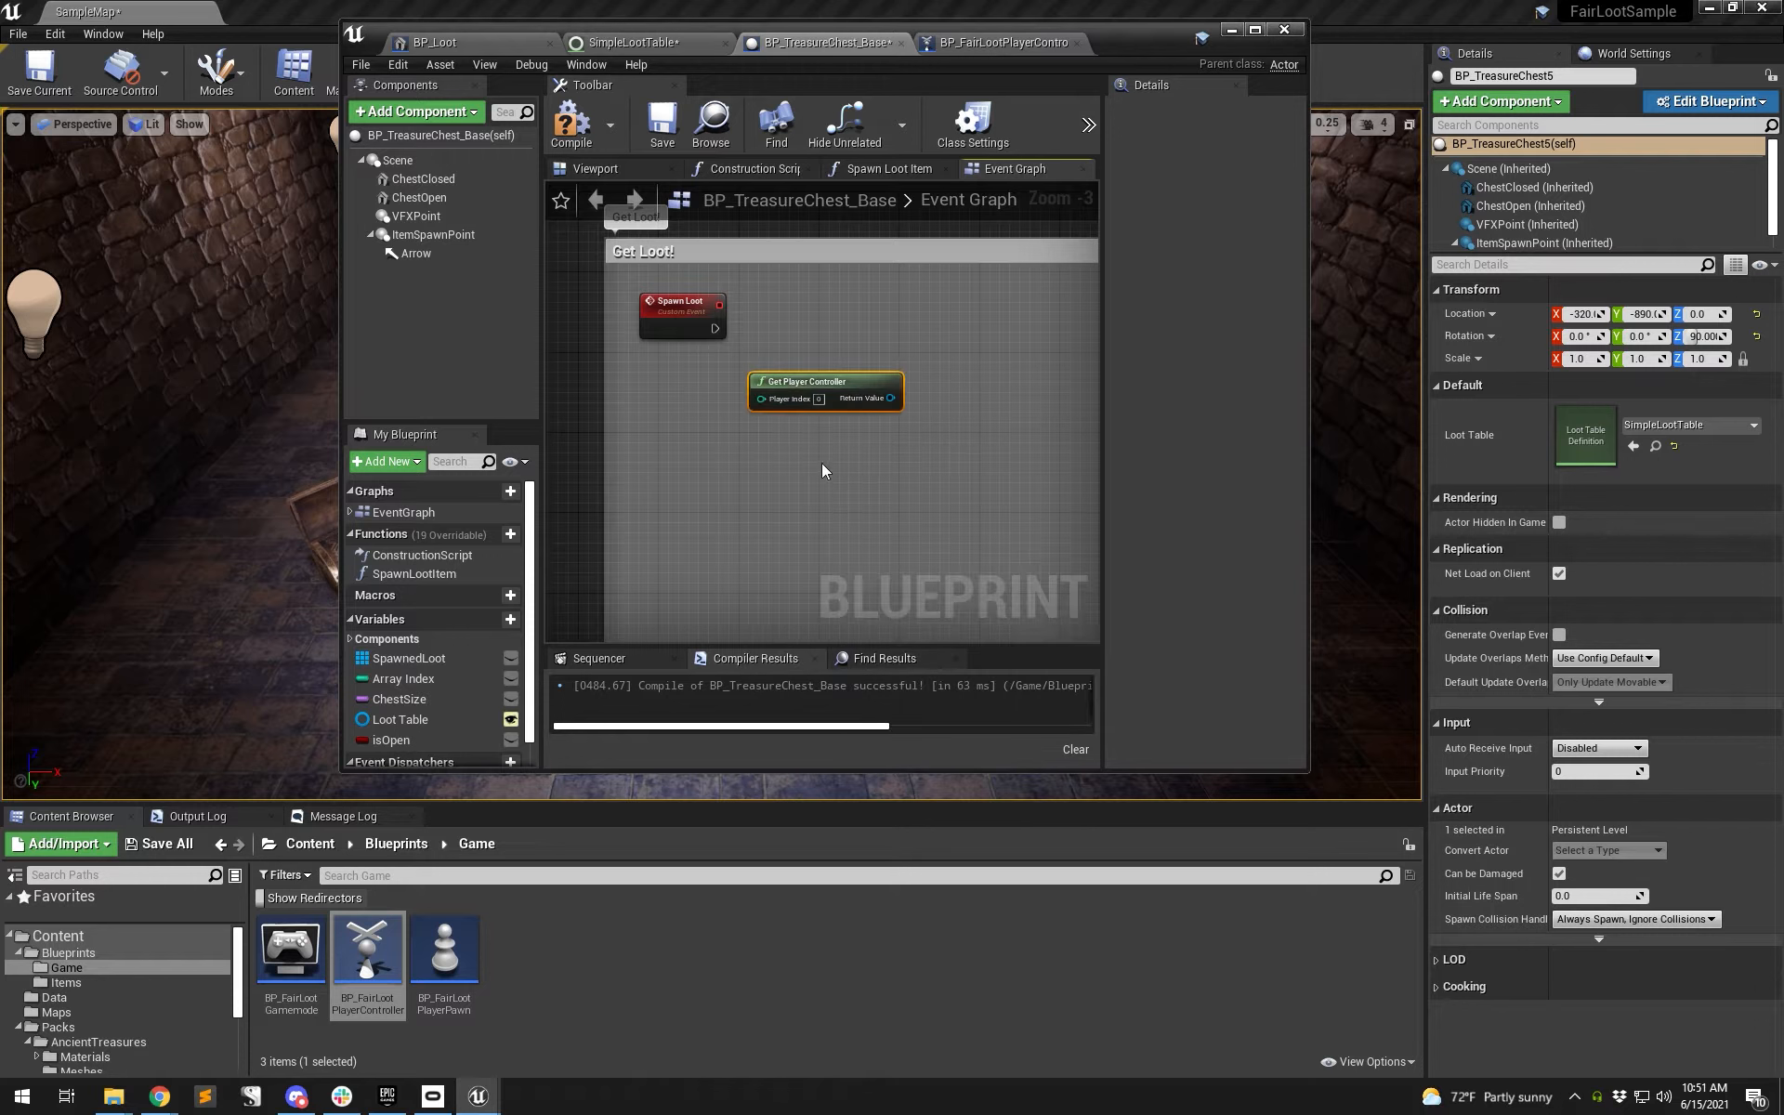
left_click_drag(773, 397, 768, 327)
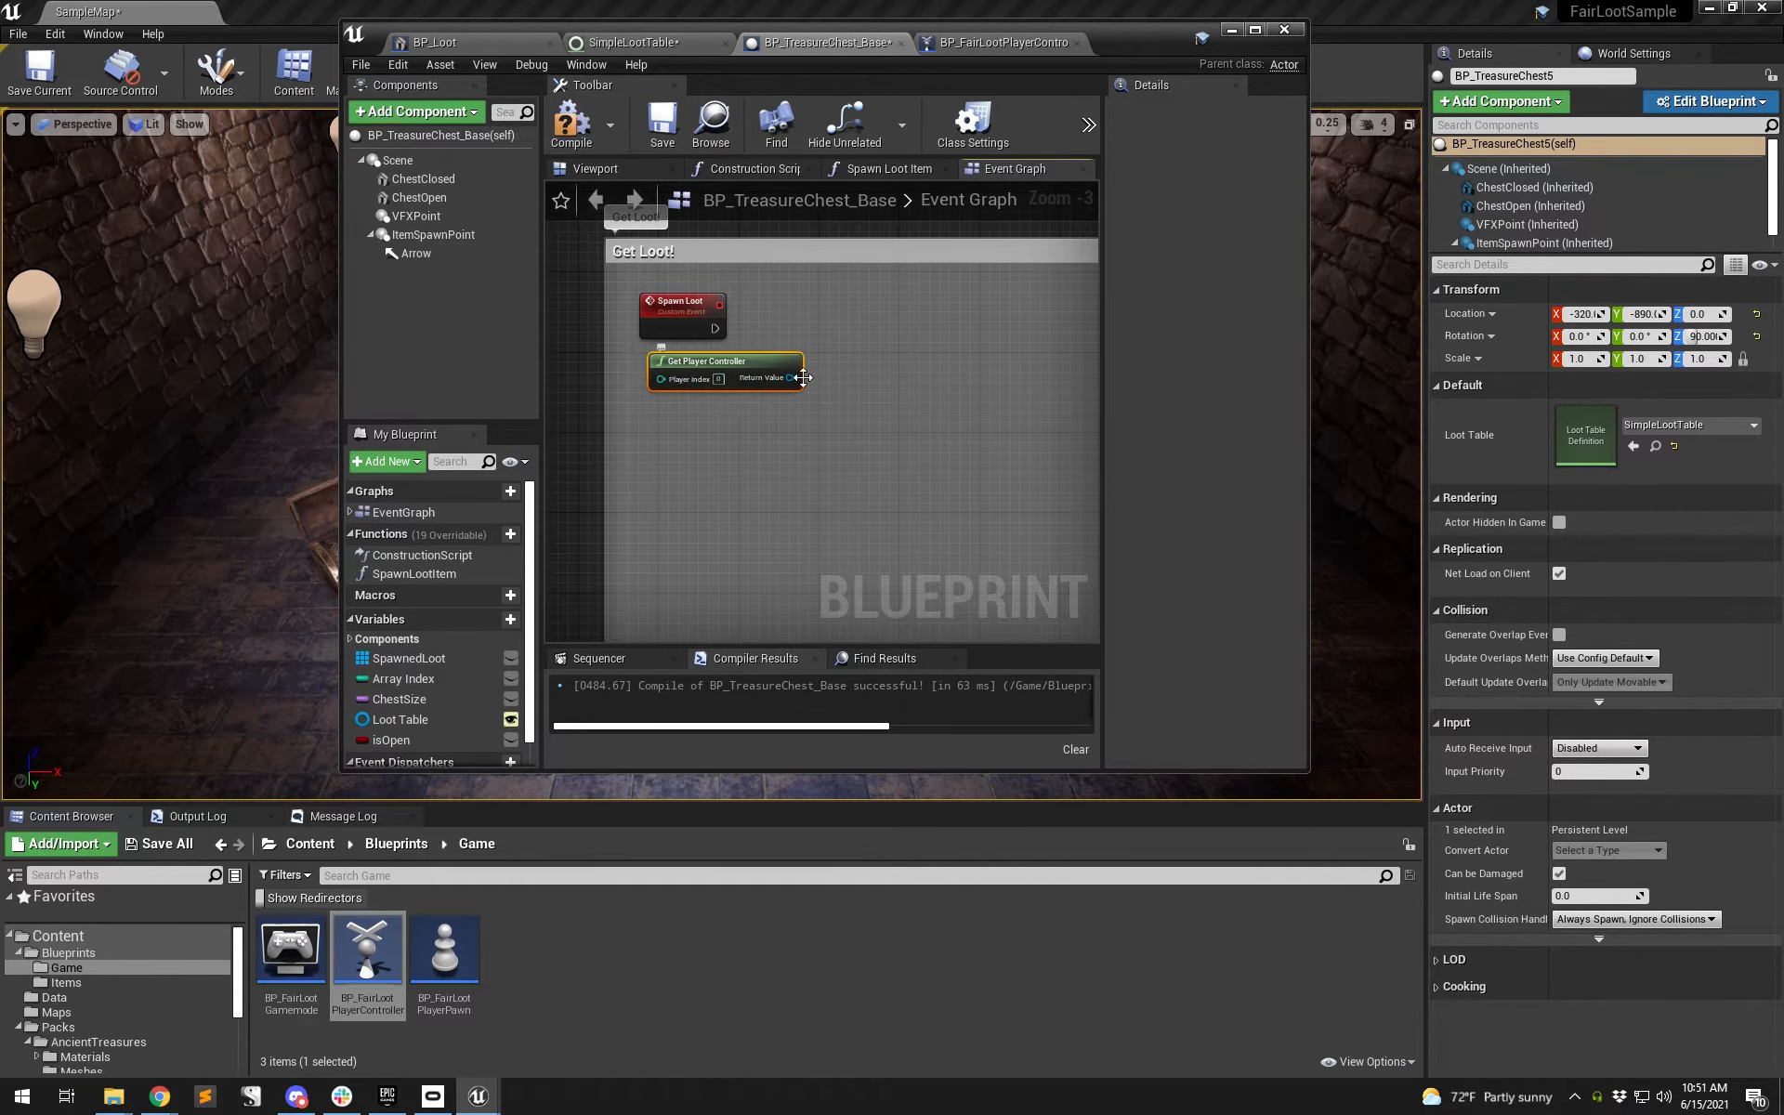
- Cast the player controller to BP_FairLootPlayerController, and convert the cast to a pure cast
left_click_drag(790, 377, 705, 427)
type("cast")
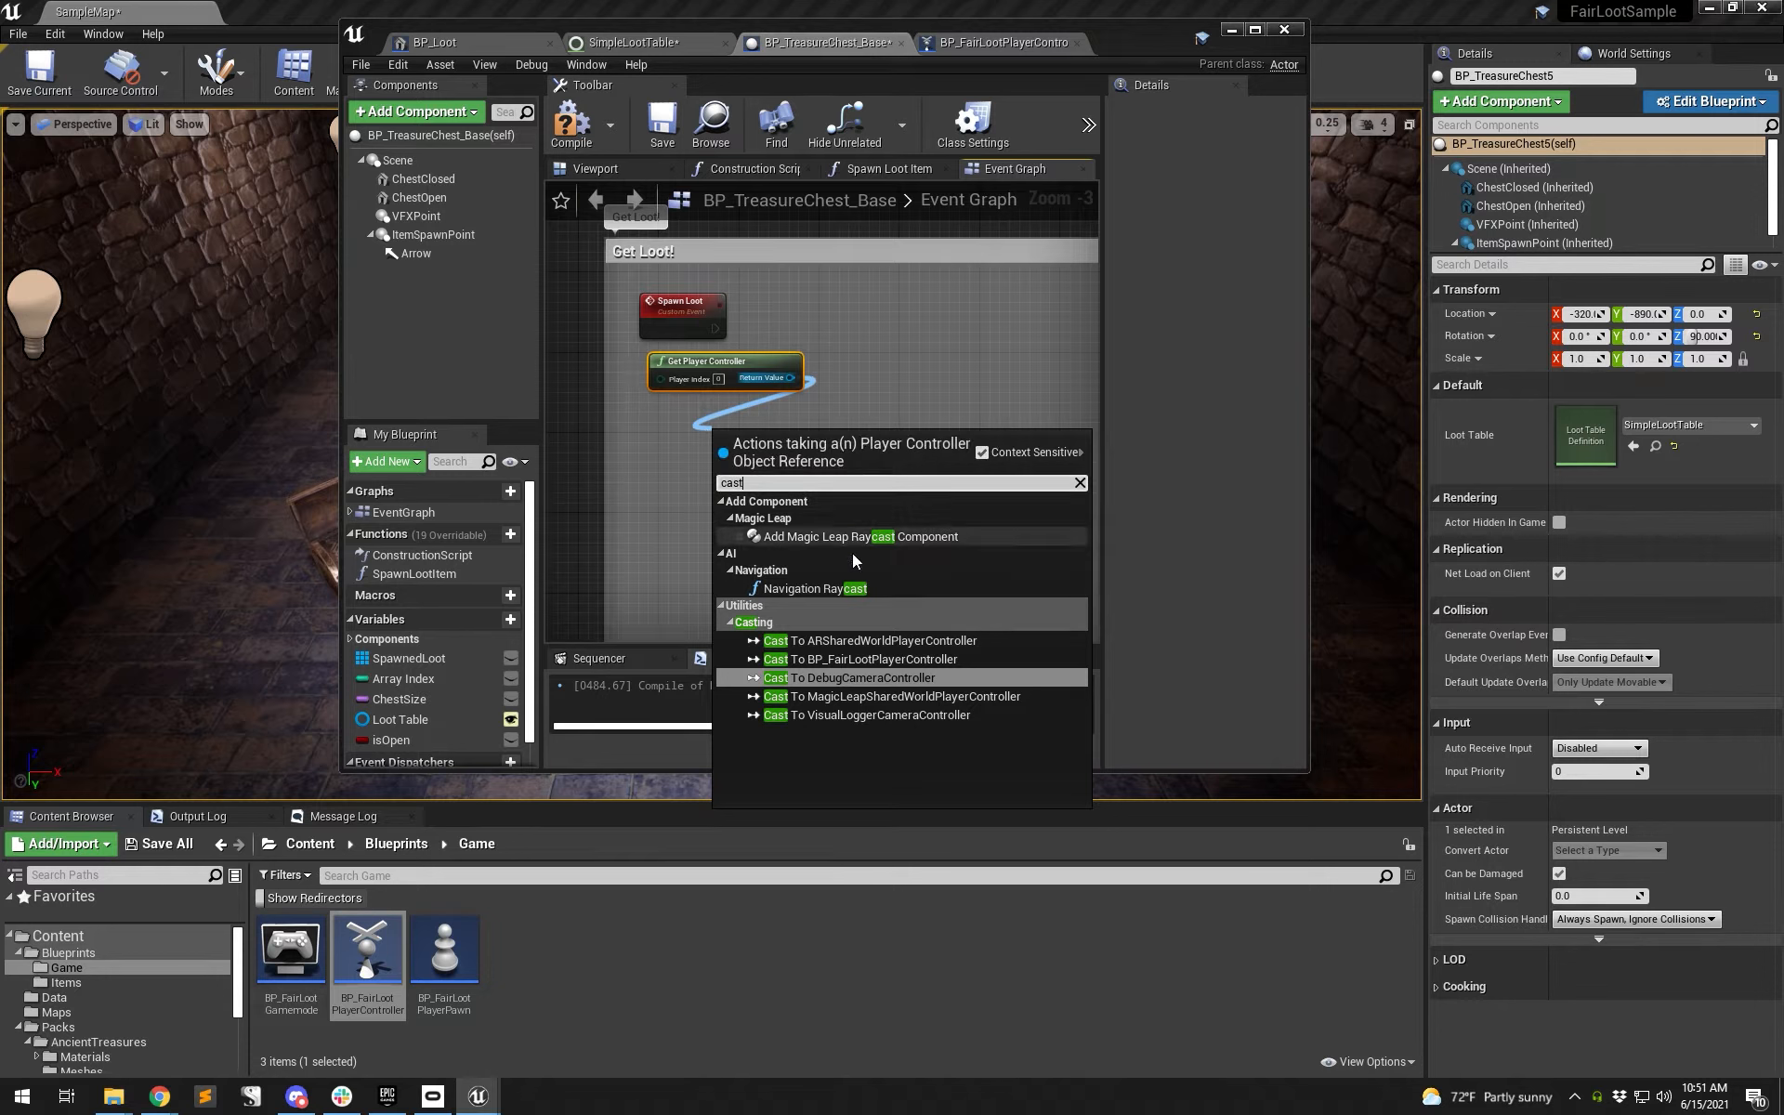
left_click(915, 661)
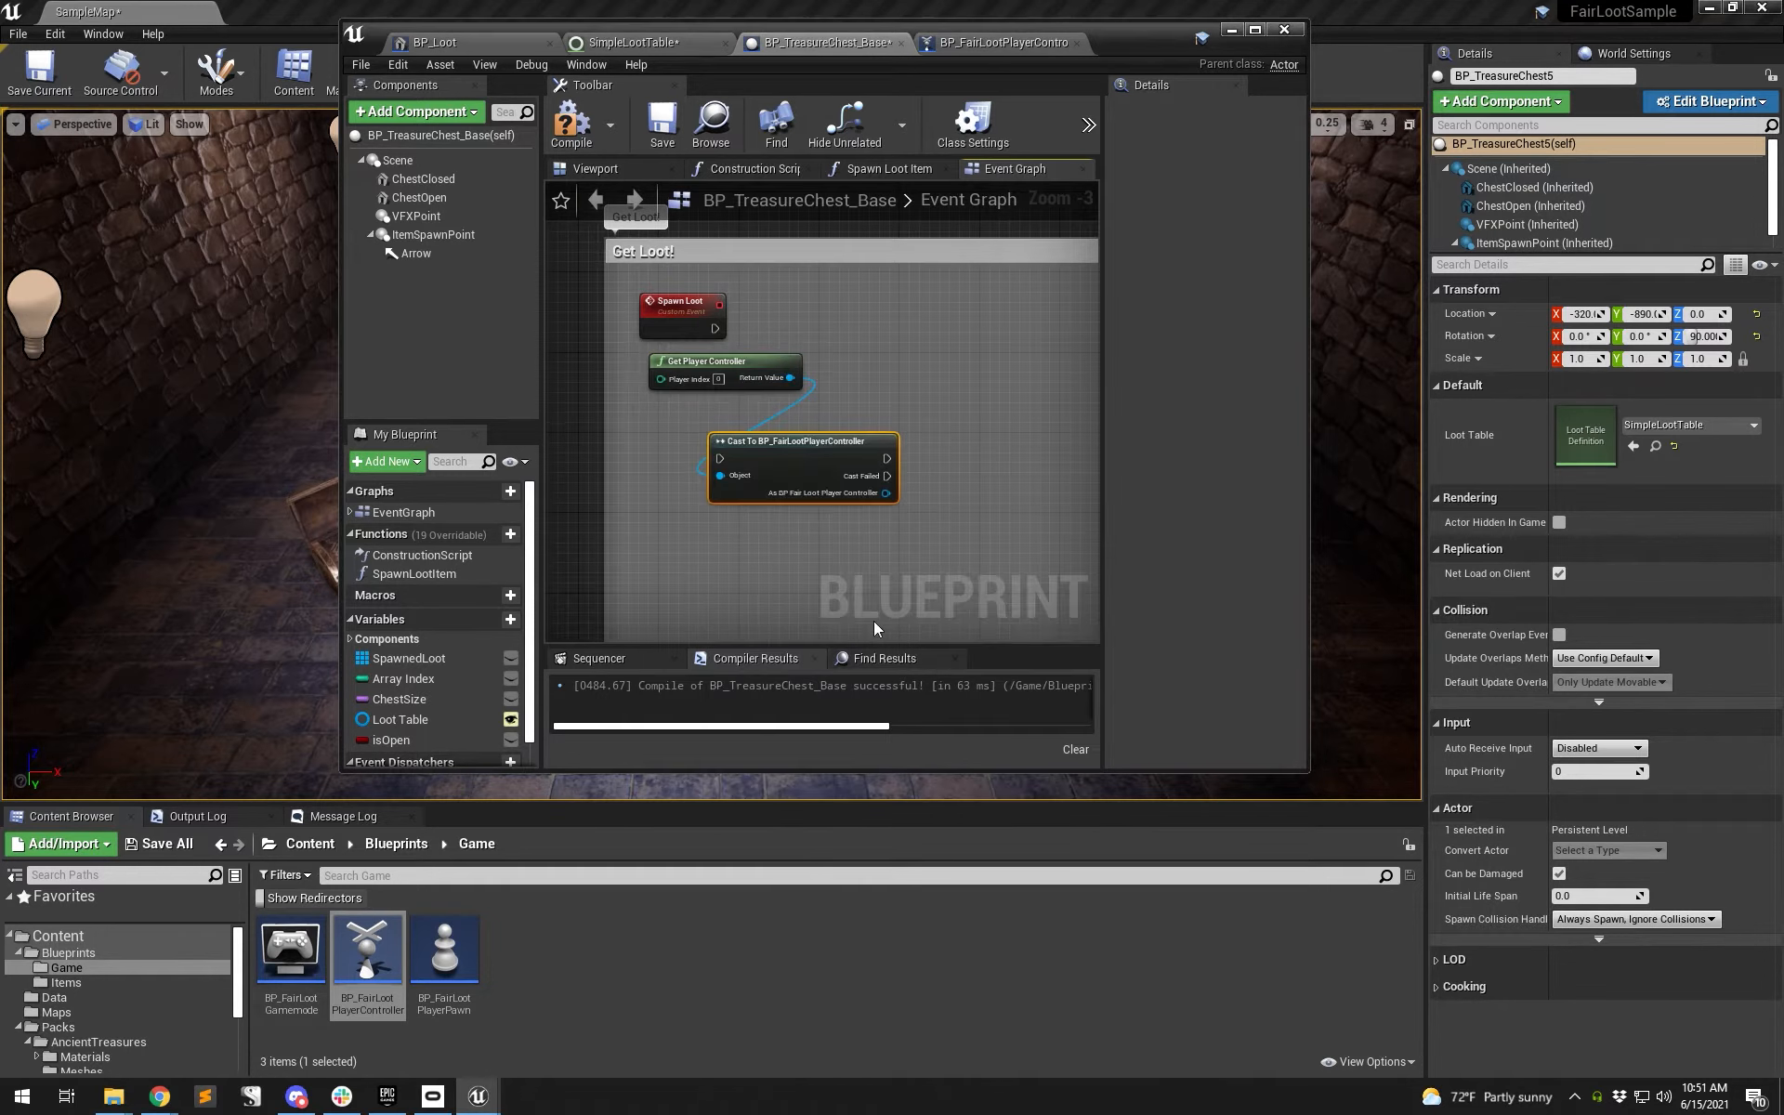
left_click_drag(806, 455, 817, 455)
right_click(832, 451)
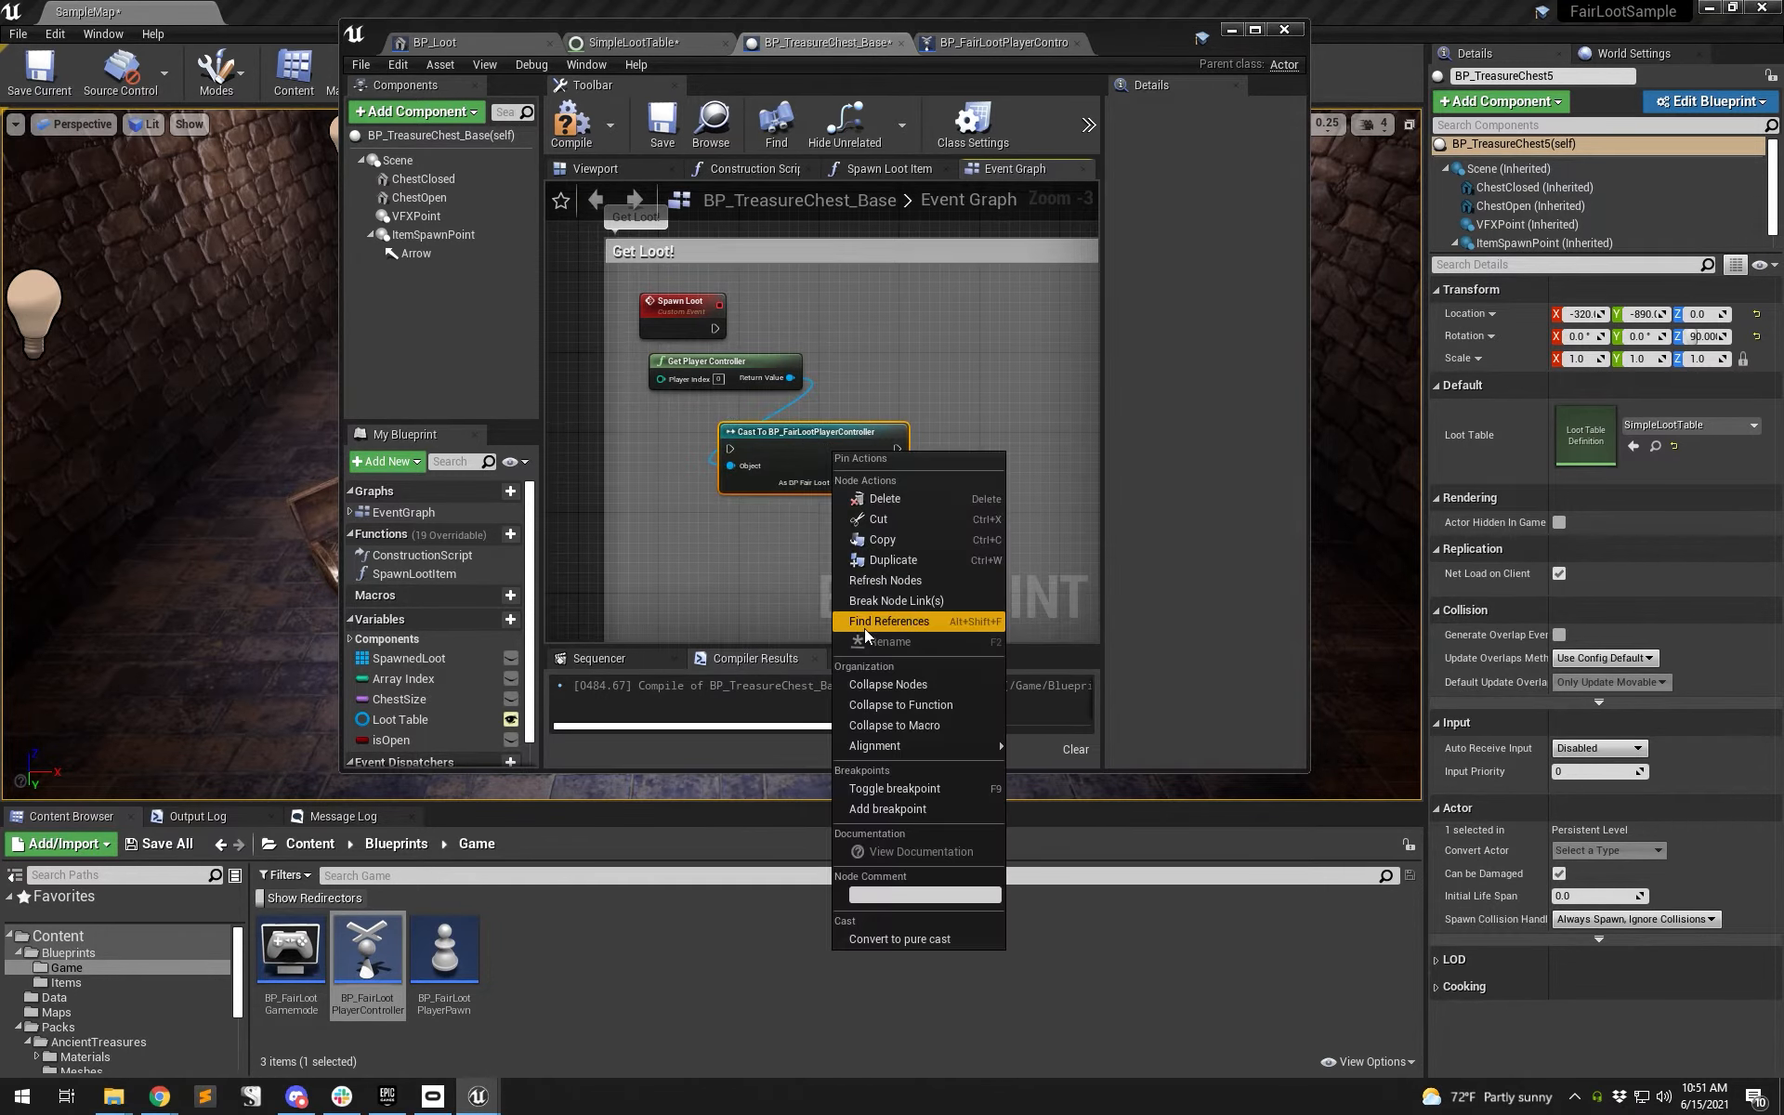
left_click(893, 936)
- Add Make Random Loot from Loot Table (LootGeneration) from the cast's controller output, and place it to the right of the Spawn Loot event
left_click_drag(830, 452, 861, 356)
type("make")
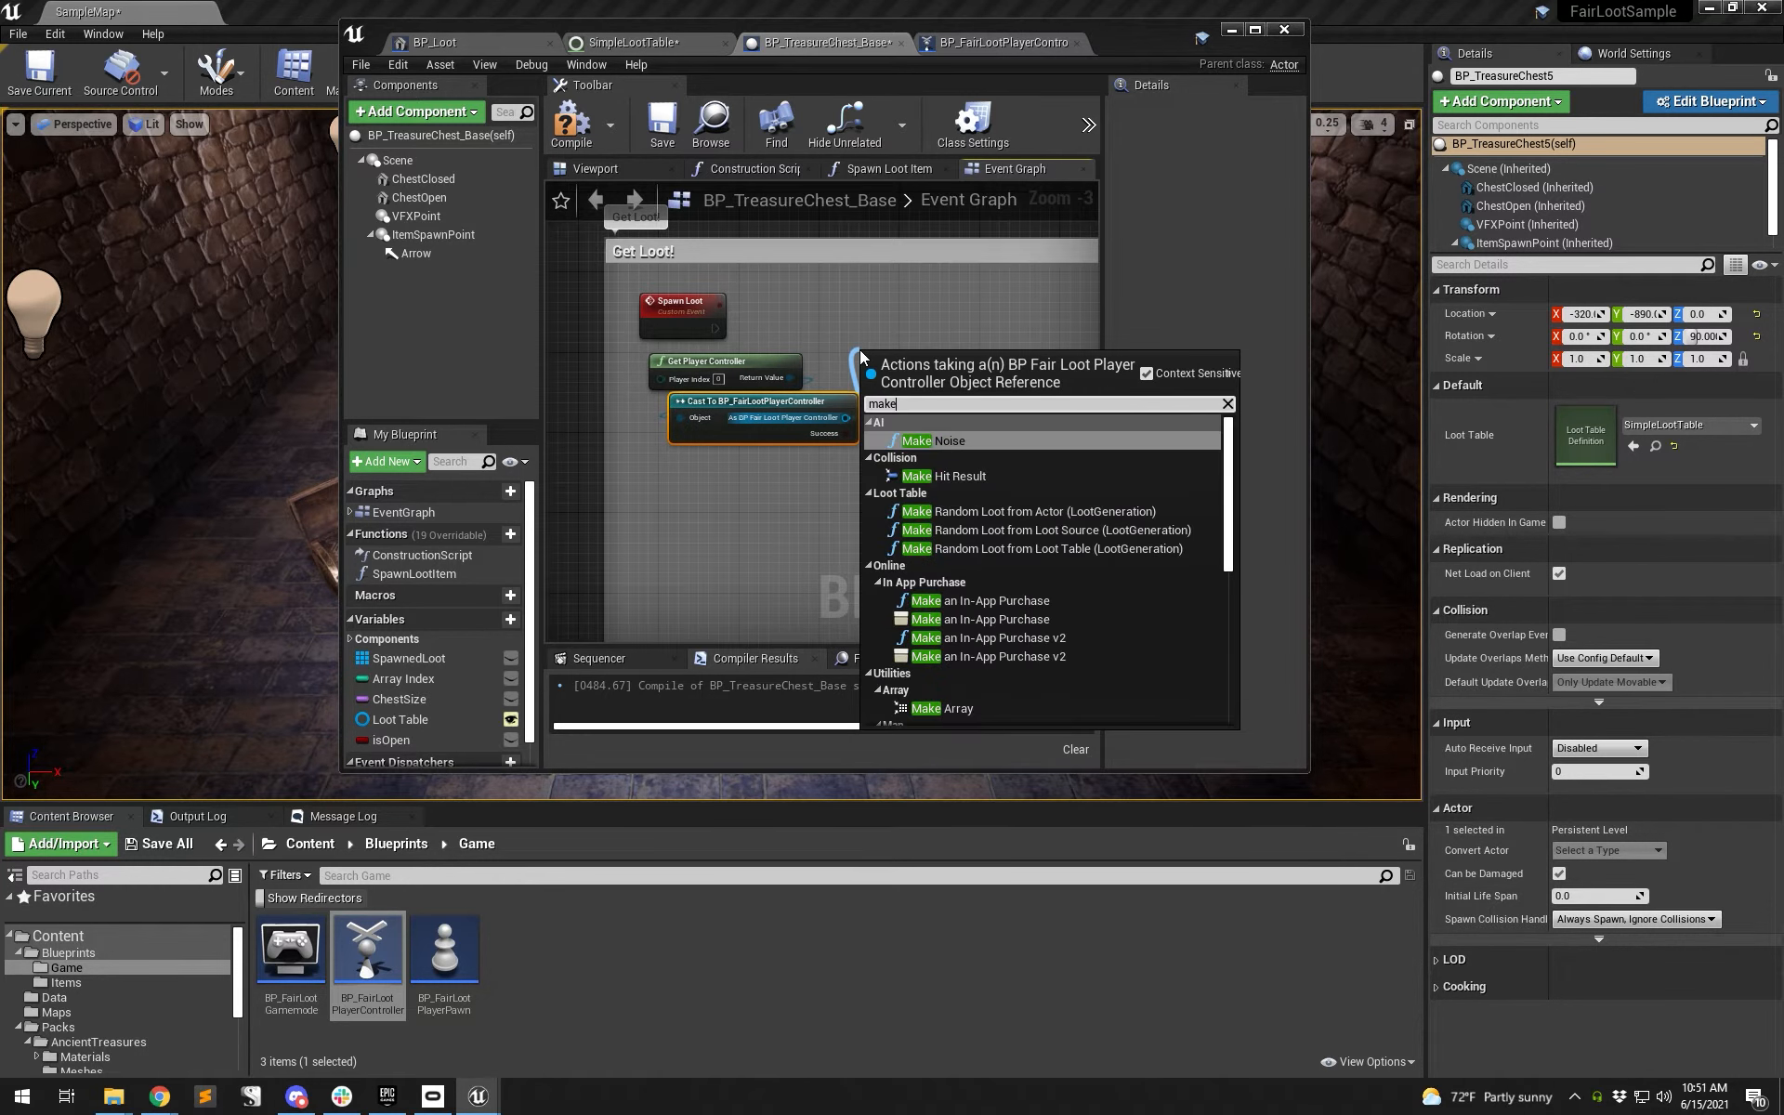
left_click(1066, 548)
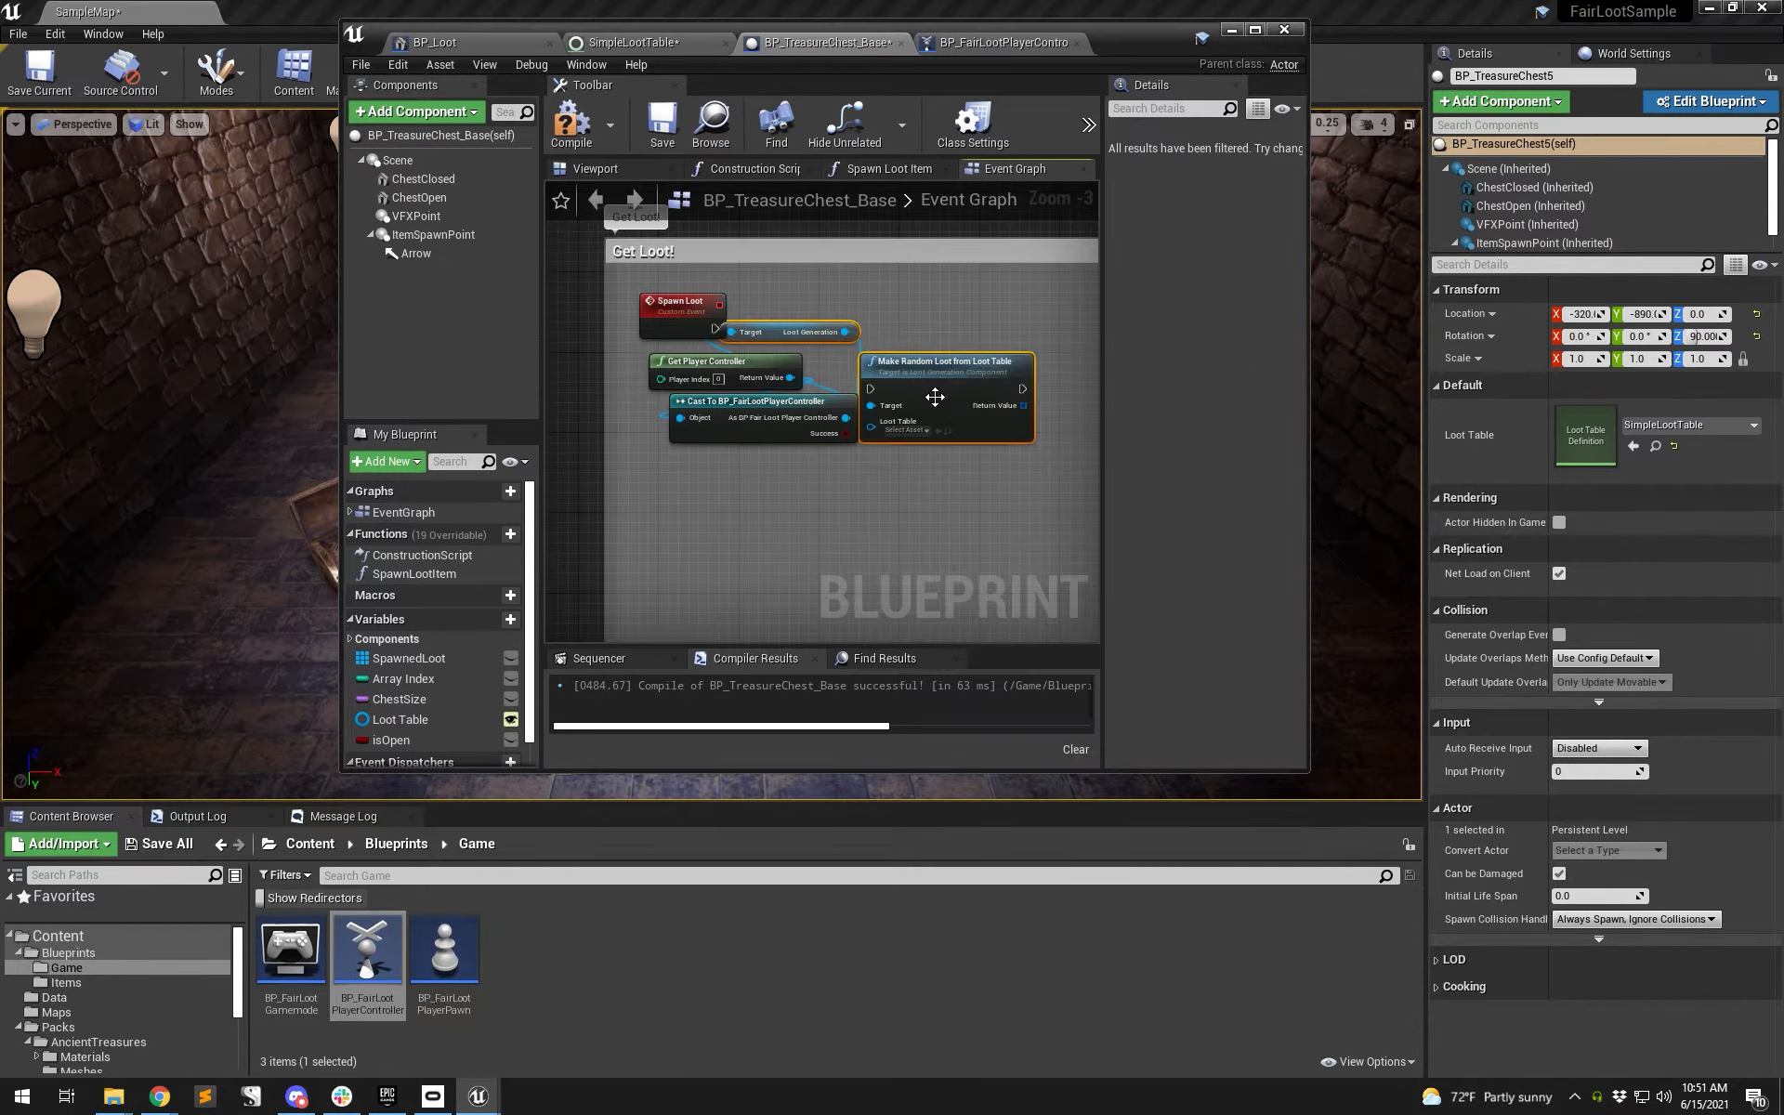
left_click(988, 386)
left_click_drag(1011, 534, 1001, 324)
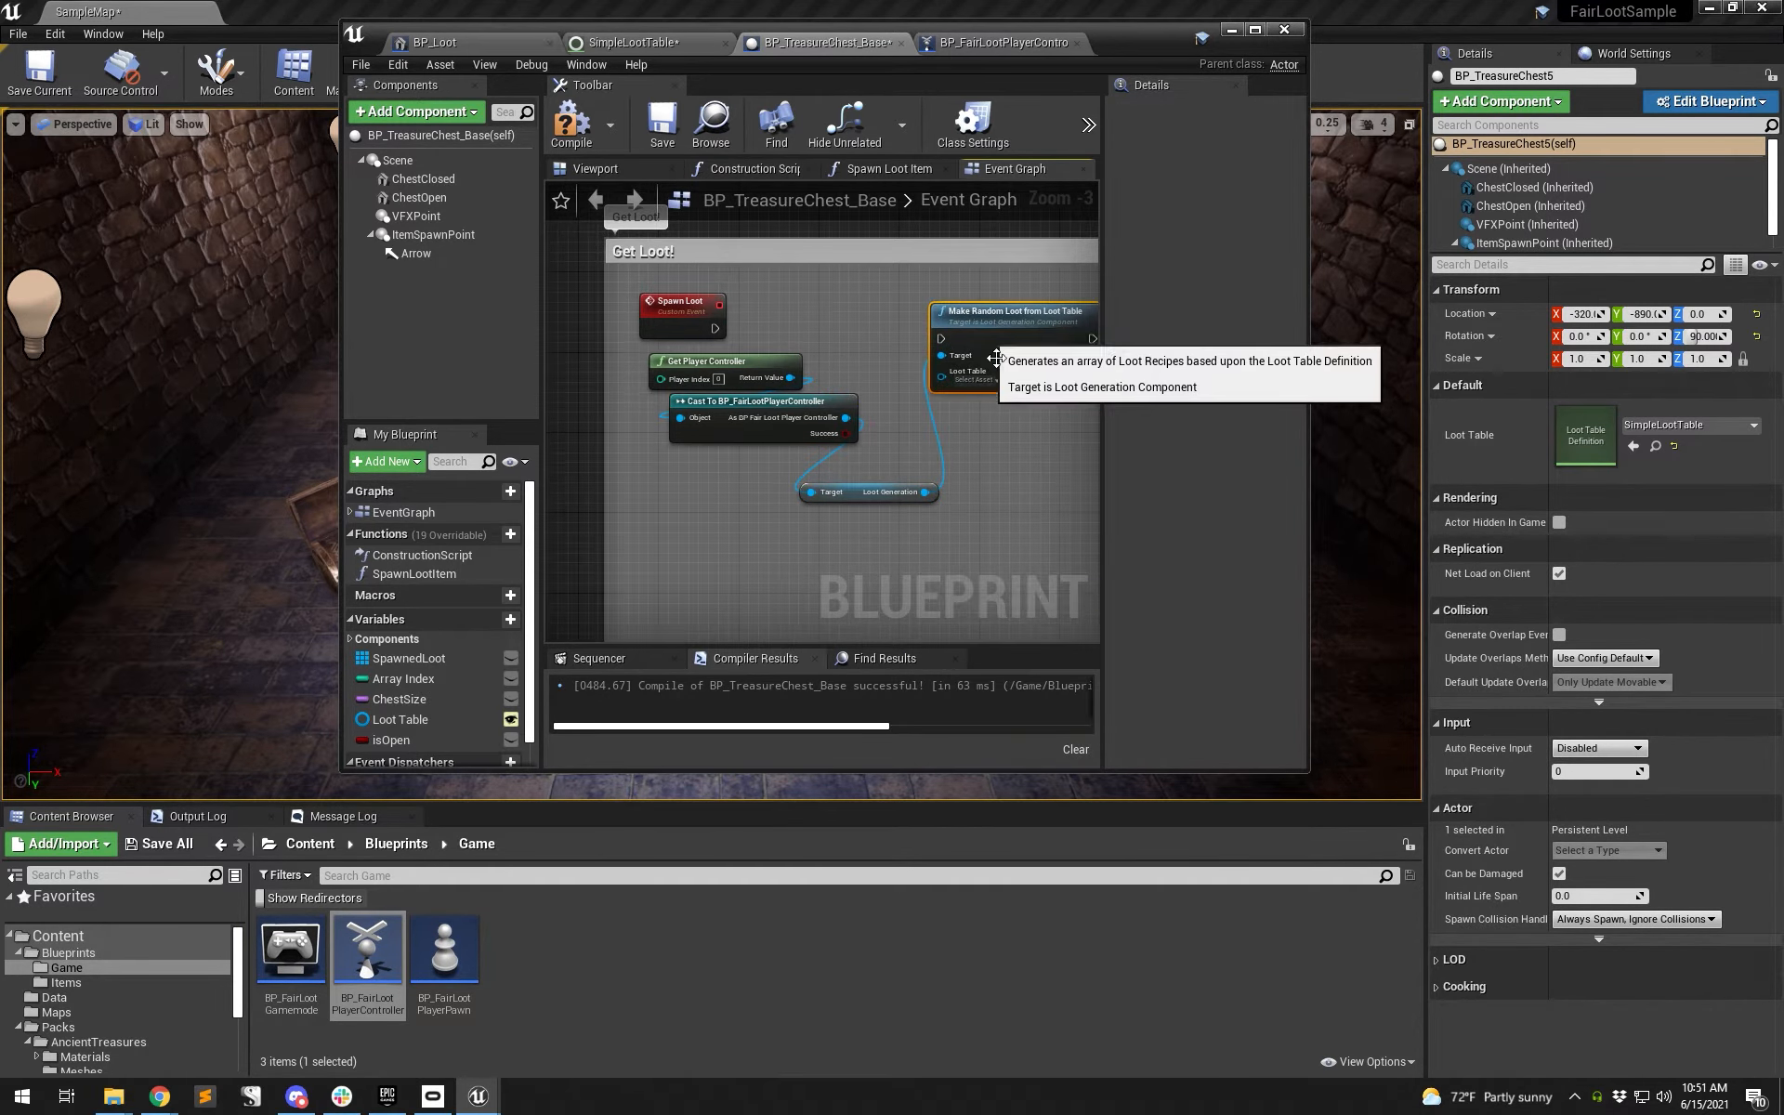
- Connect the Loot Table variable to the Loot Table input of Make Random Loot from Loot Table
right_click_drag(976, 414, 1009, 495)
scroll(888, 509, "up", 3)
left_click_drag(424, 720, 985, 382)
- Move the Loot Generation getter near the cast, and connect the Spawn Loot event's execution to Make Random Loot from Loot Table
left_click_drag(838, 560, 779, 505)
left_click_drag(985, 333, 649, 319)
left_click_drag(1050, 339, 1035, 324)
right_click_drag(1035, 324, 858, 313)
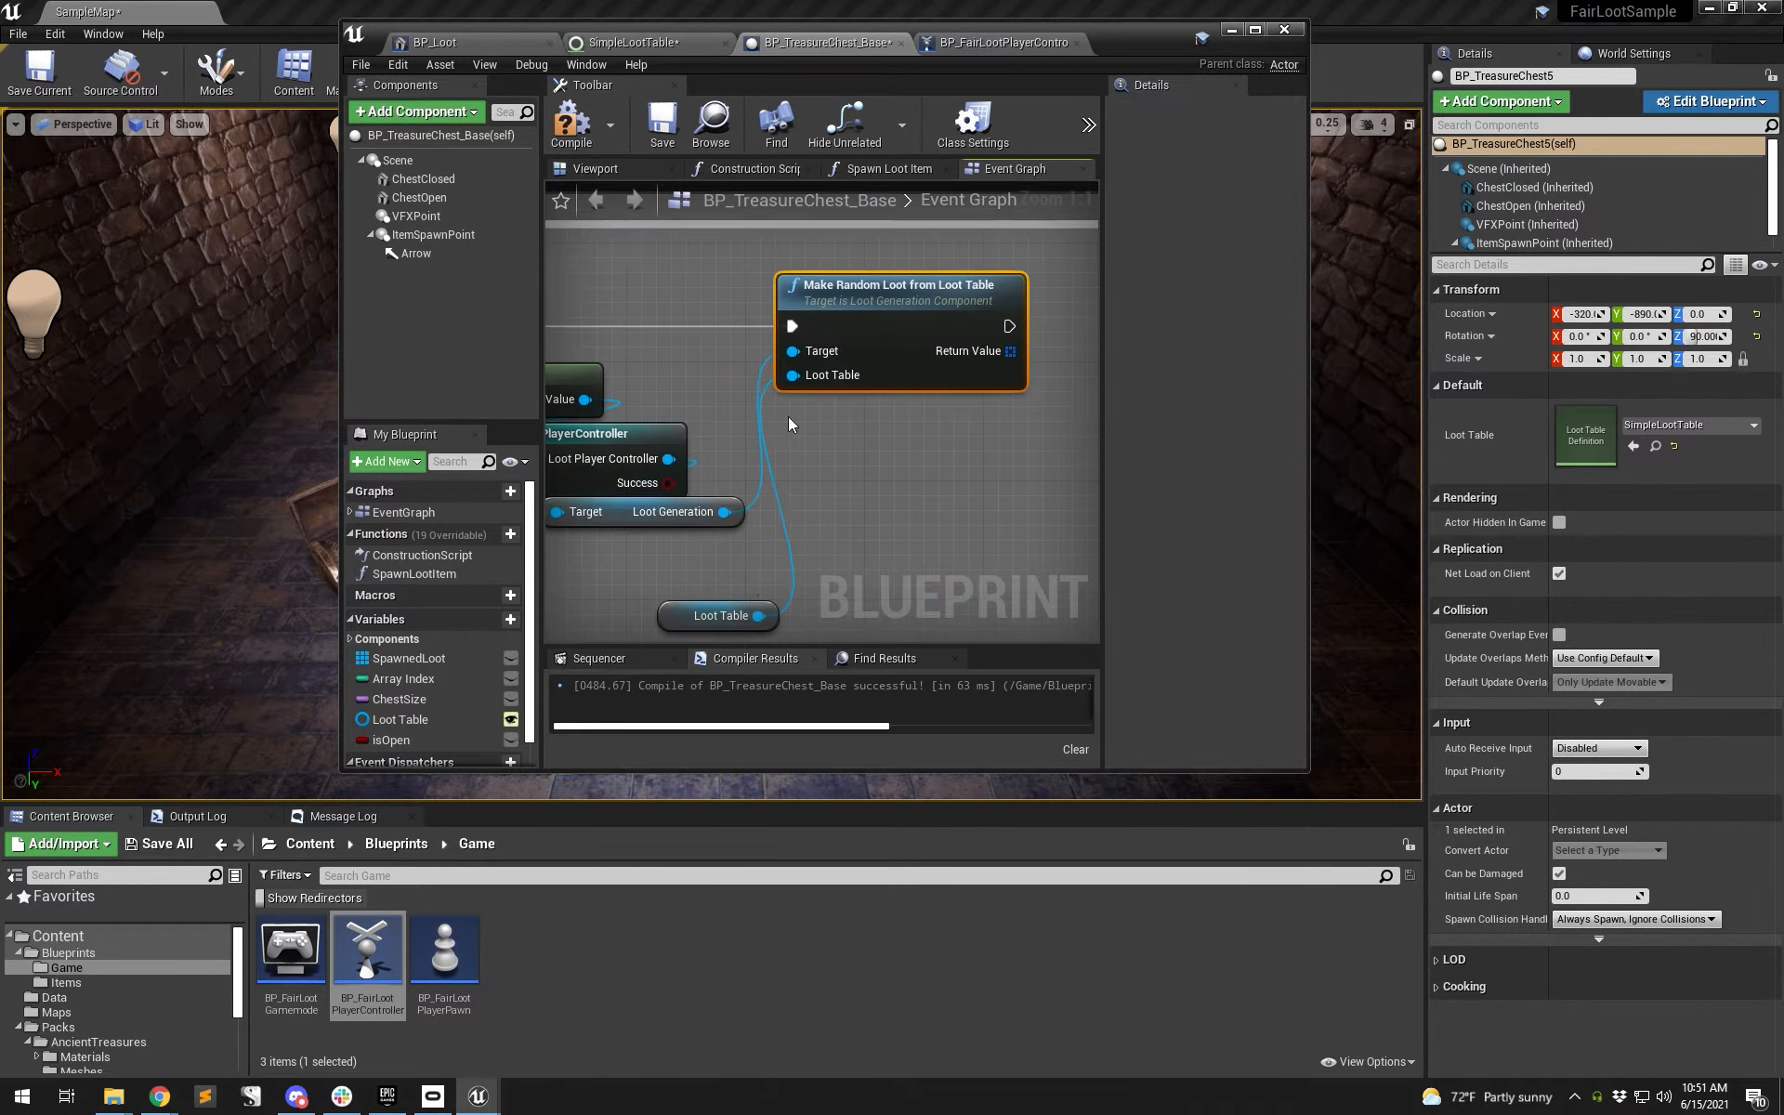
- Disconnect the Loot Table variable from Make Random Loot from Loot Table, and delete its getter node
left_click_drag(727, 586, 787, 542)
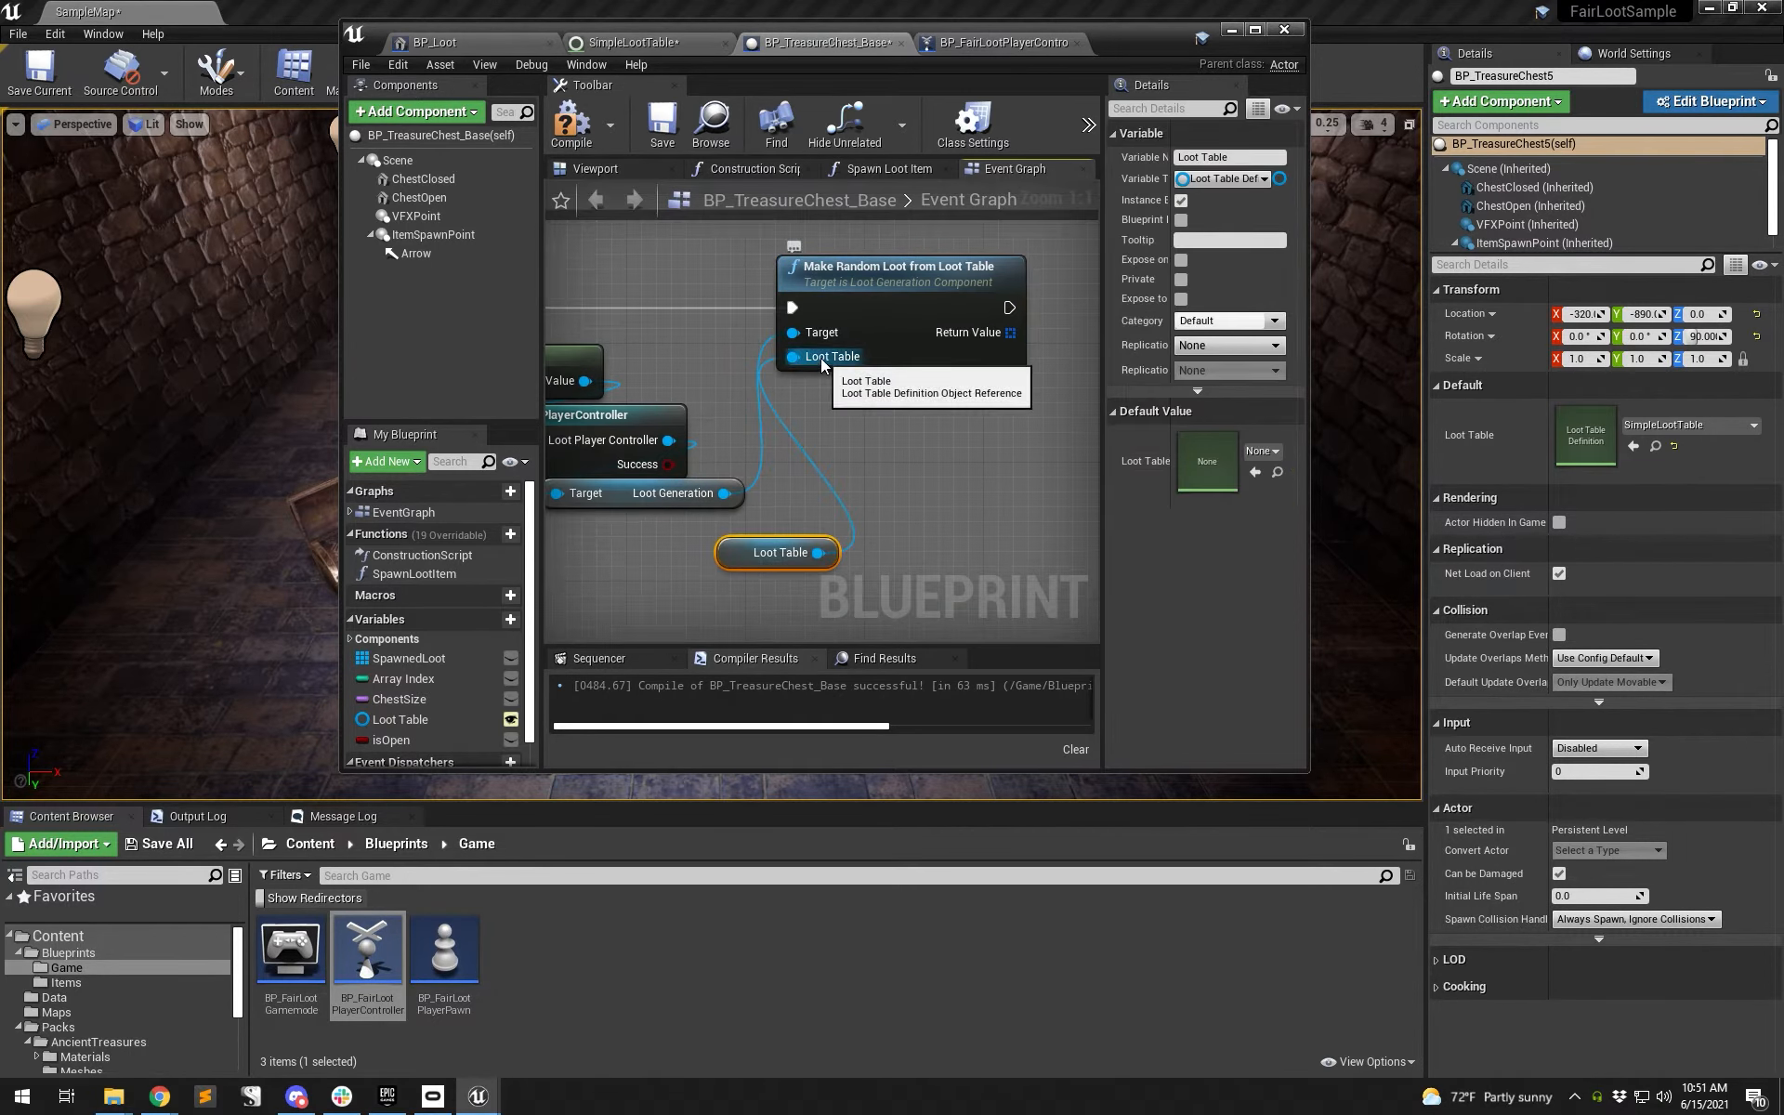
left_click(793, 356, "alt")
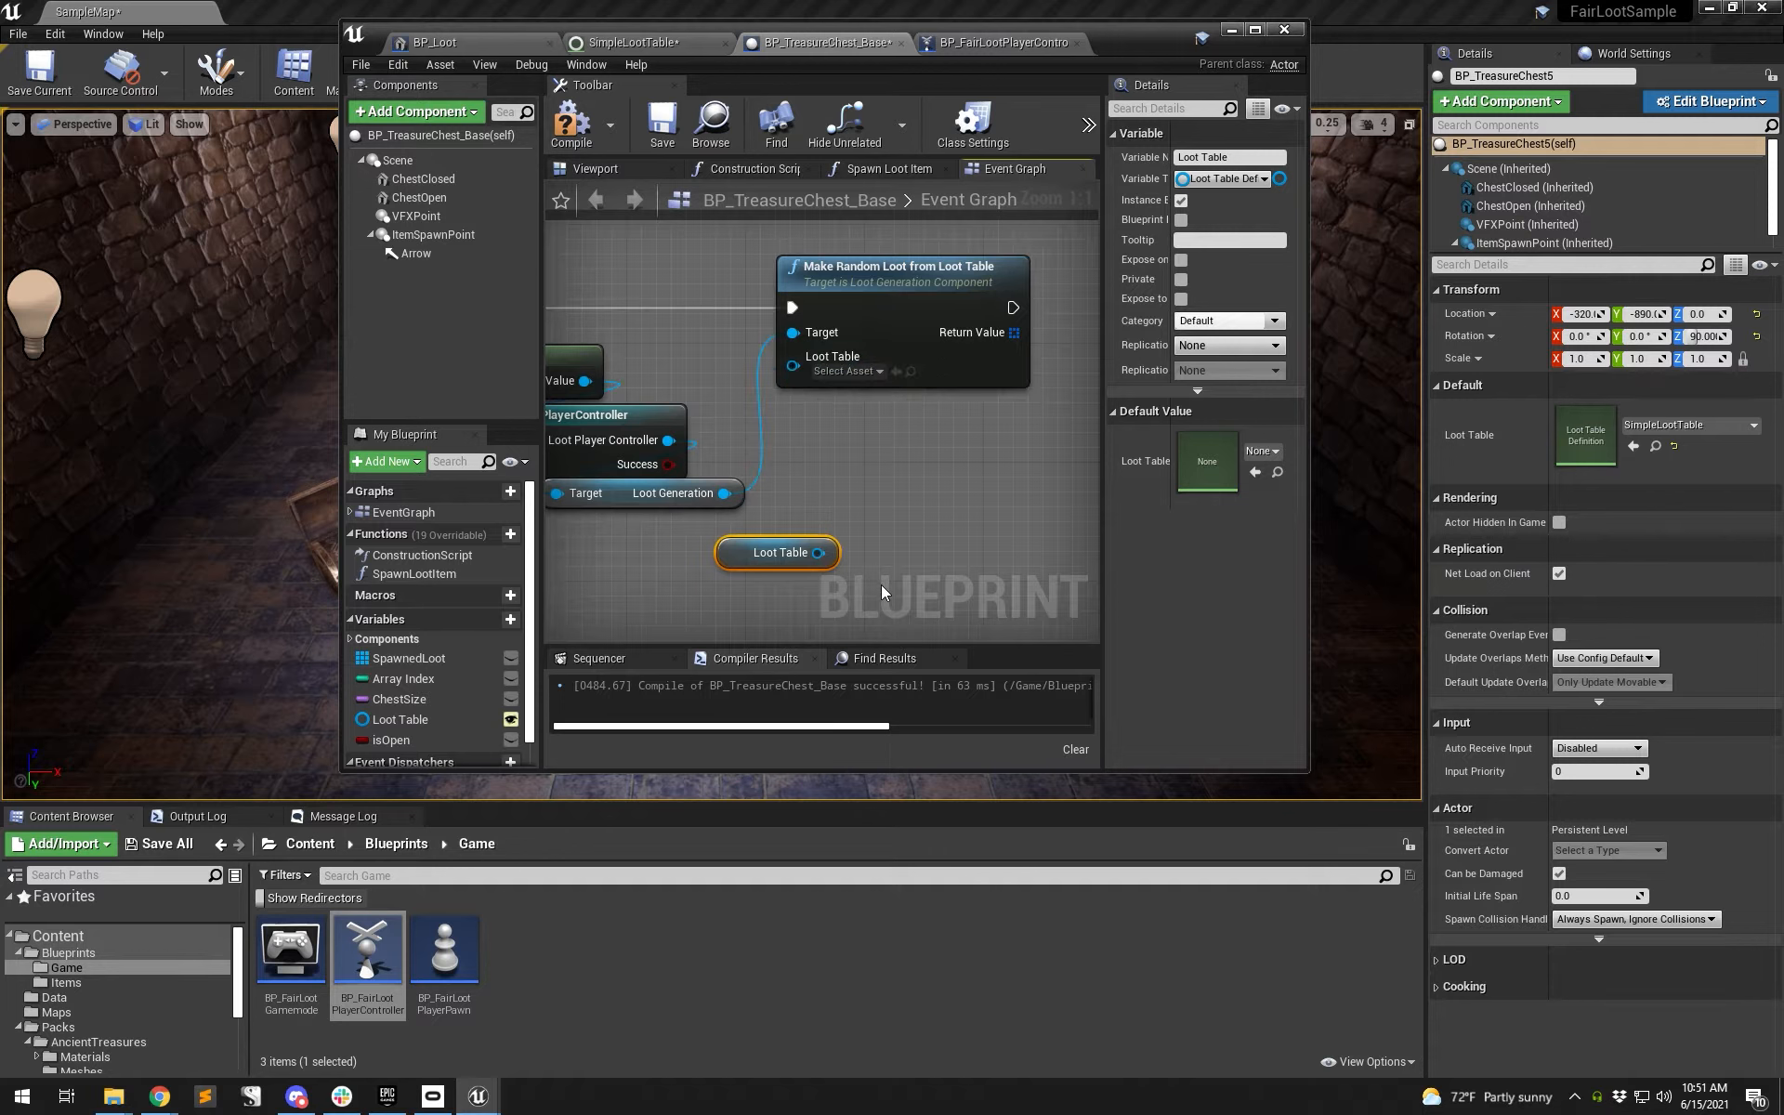
key("Delete")
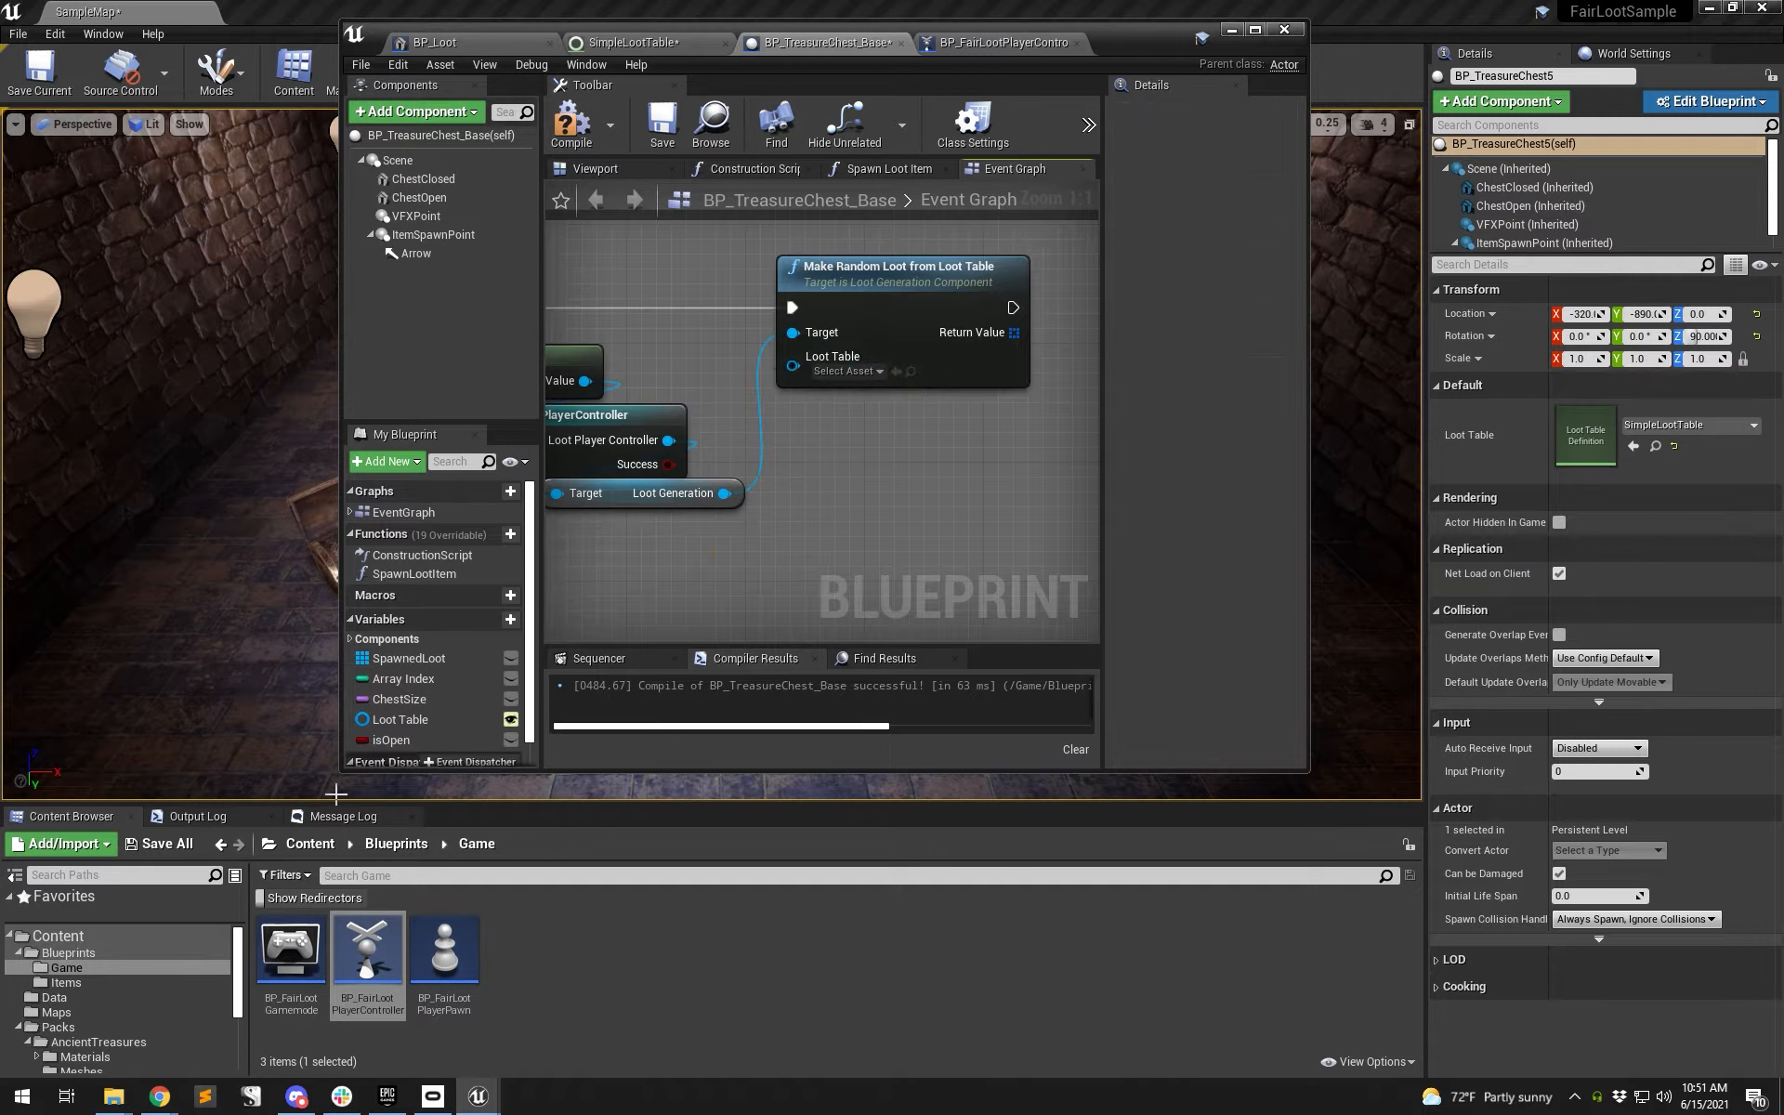
- Assign the SimpleLootTable asset from the Data folder as the Loot Table of Make Random Loot from Loot Table
left_click(70, 997)
left_click(291, 962)
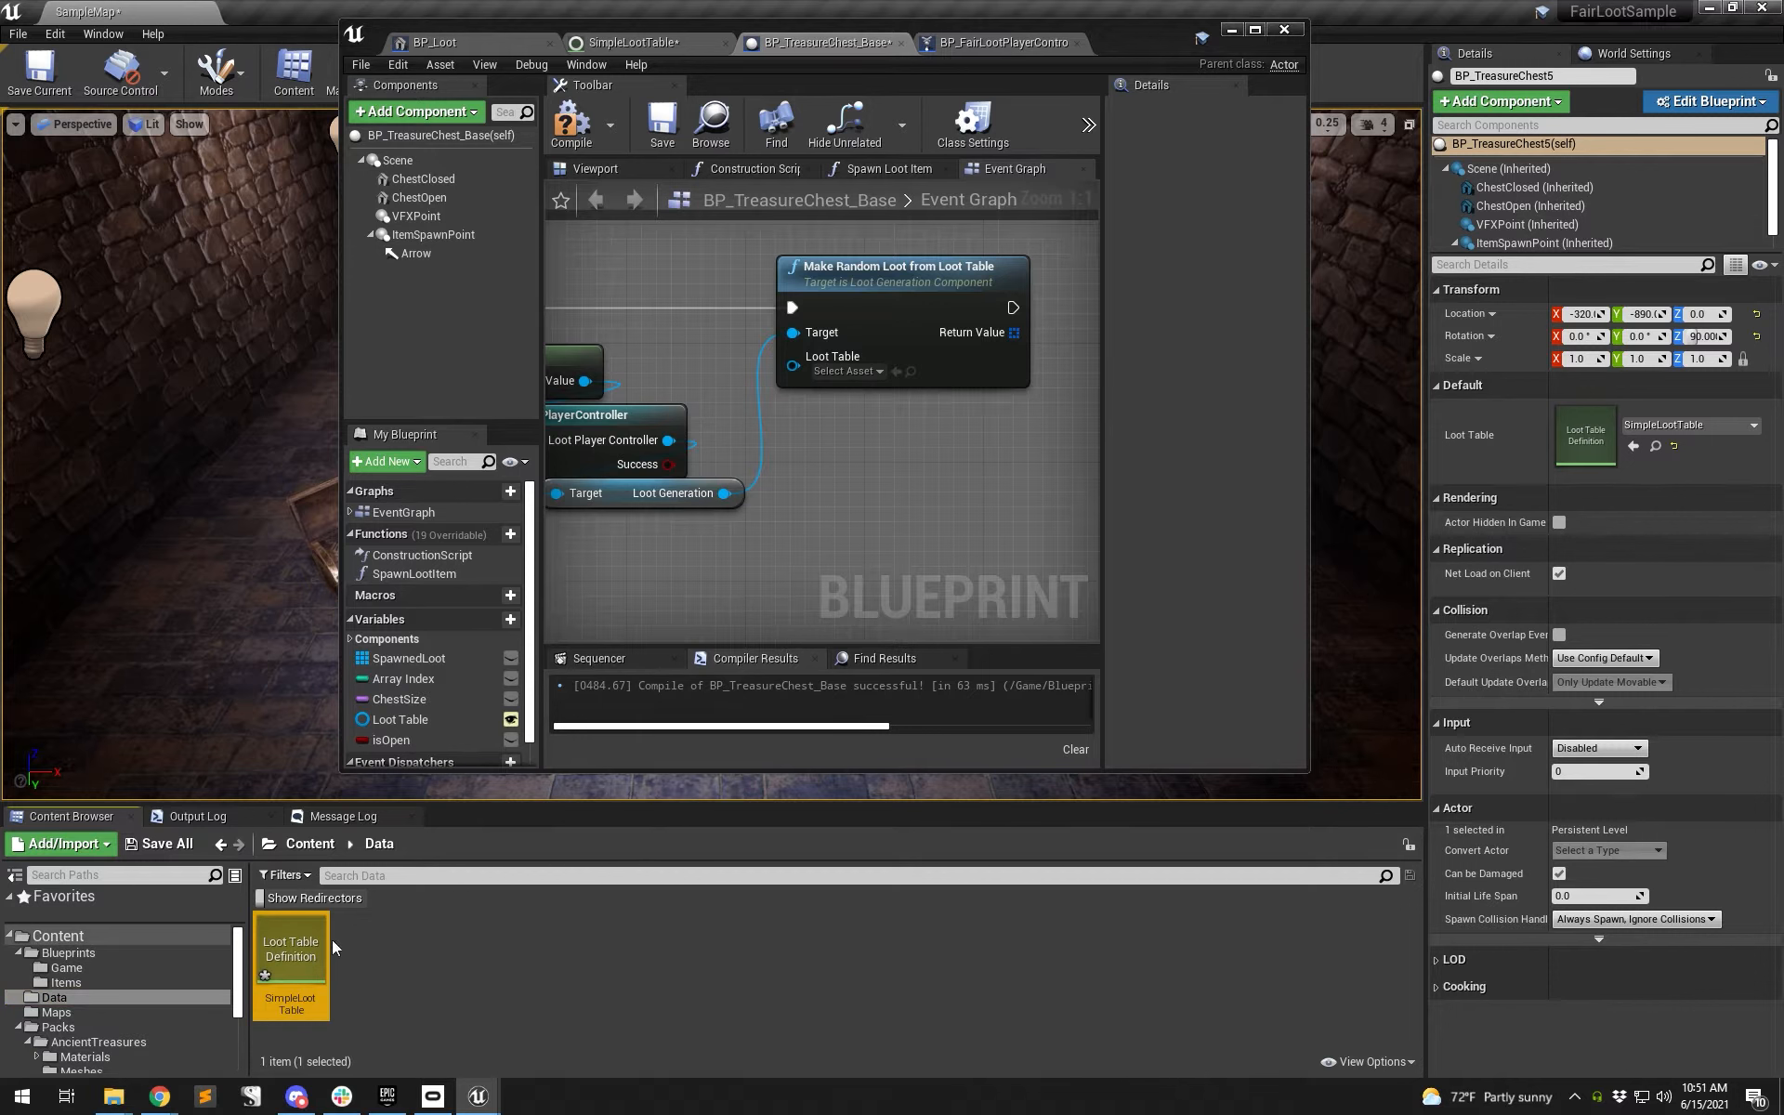
left_click(897, 371)
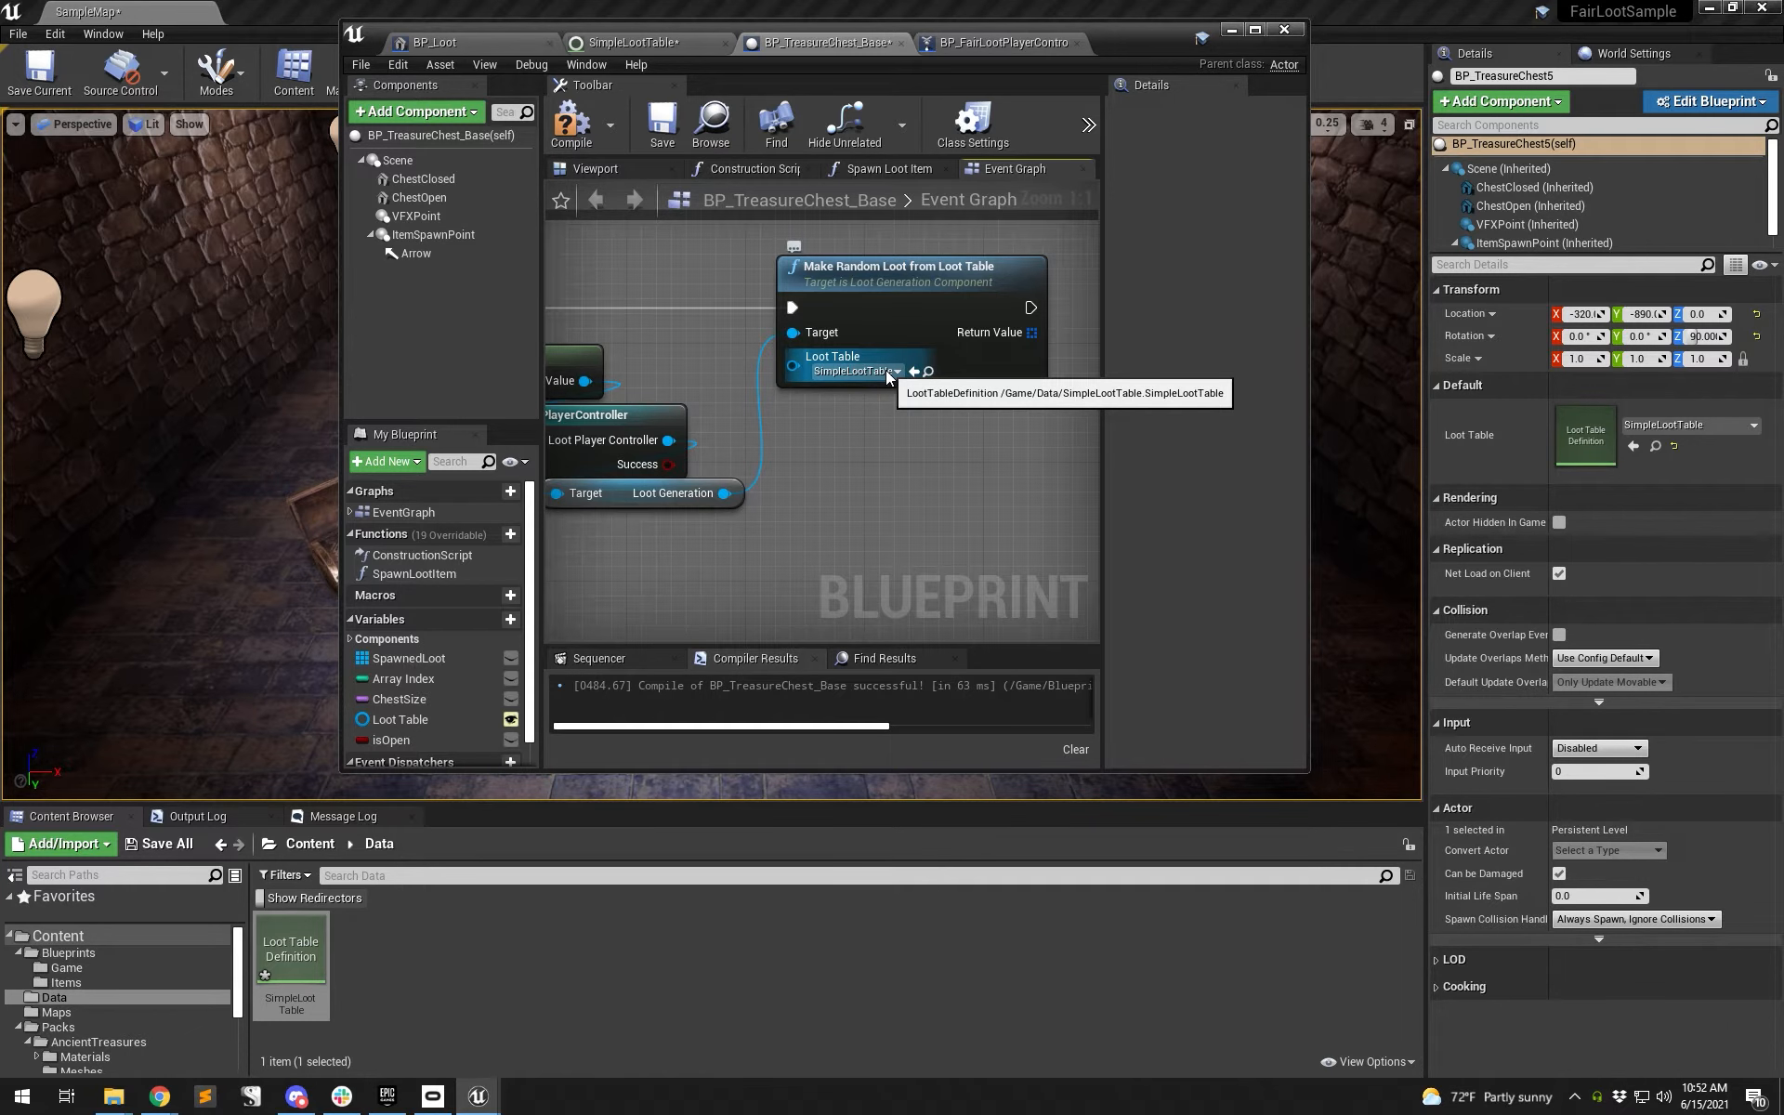
- Maximize the blueprint editor, and add a For Each Loop fed by the Return Value of Make Random Loot from Loot Table
double_click(1249, 41)
right_click_drag(916, 357, 829, 399)
left_click_drag(770, 341, 858, 371)
type("fore")
key("Return")
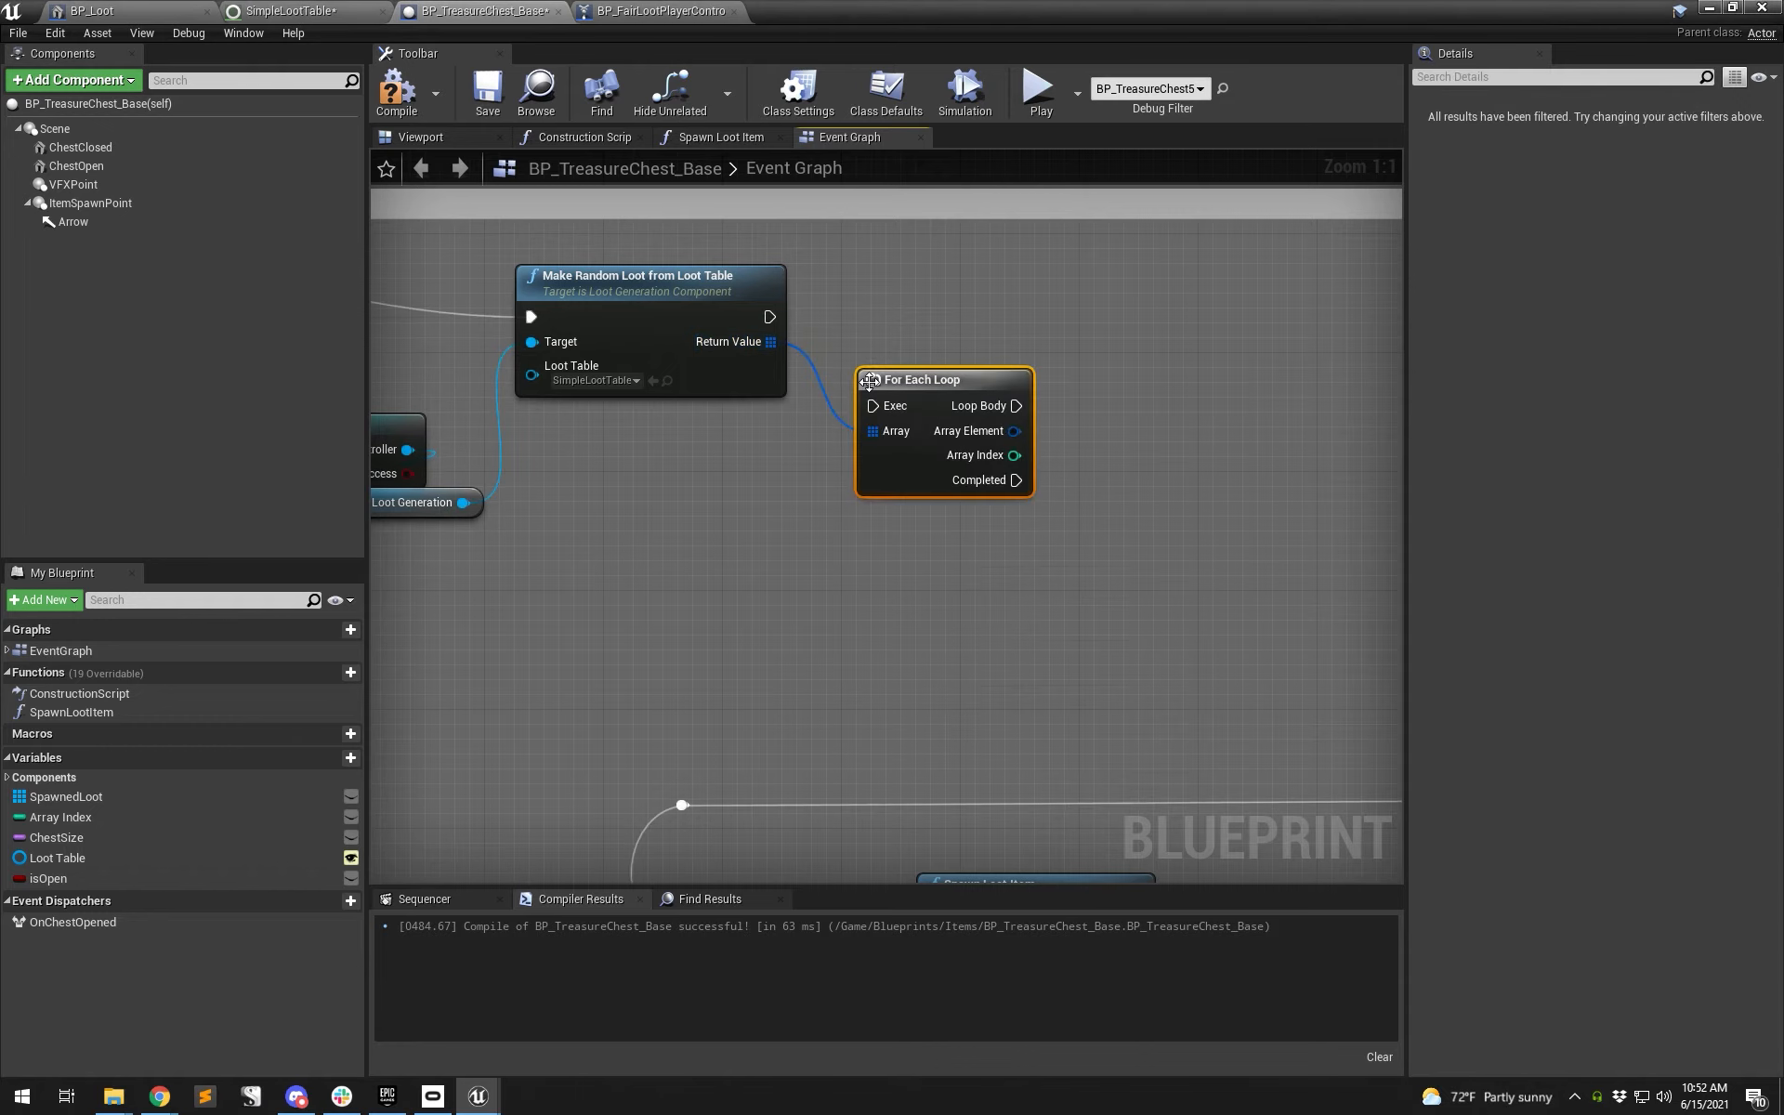
- Delete the For Each Loop node fed by Make Random Loot from Loot Table
right_click_drag(921, 644, 1063, 638)
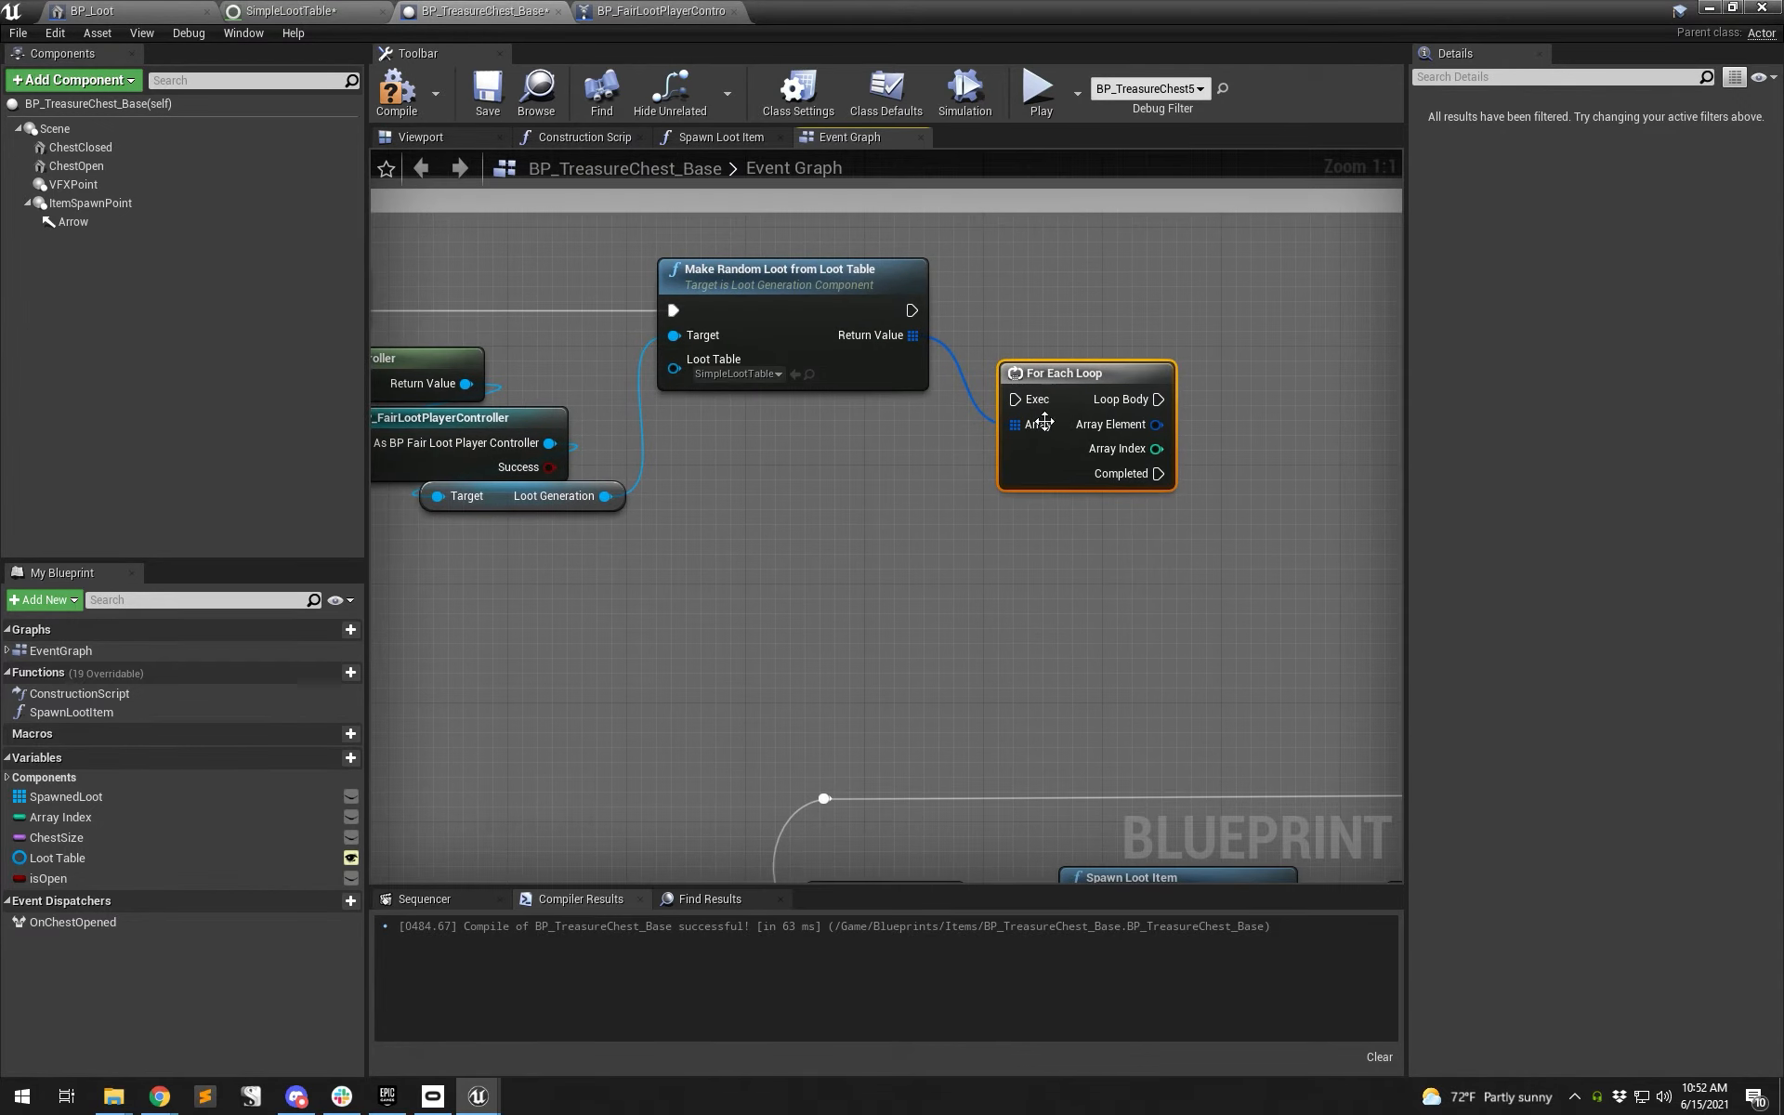
left_click_drag(1156, 425, 1237, 413)
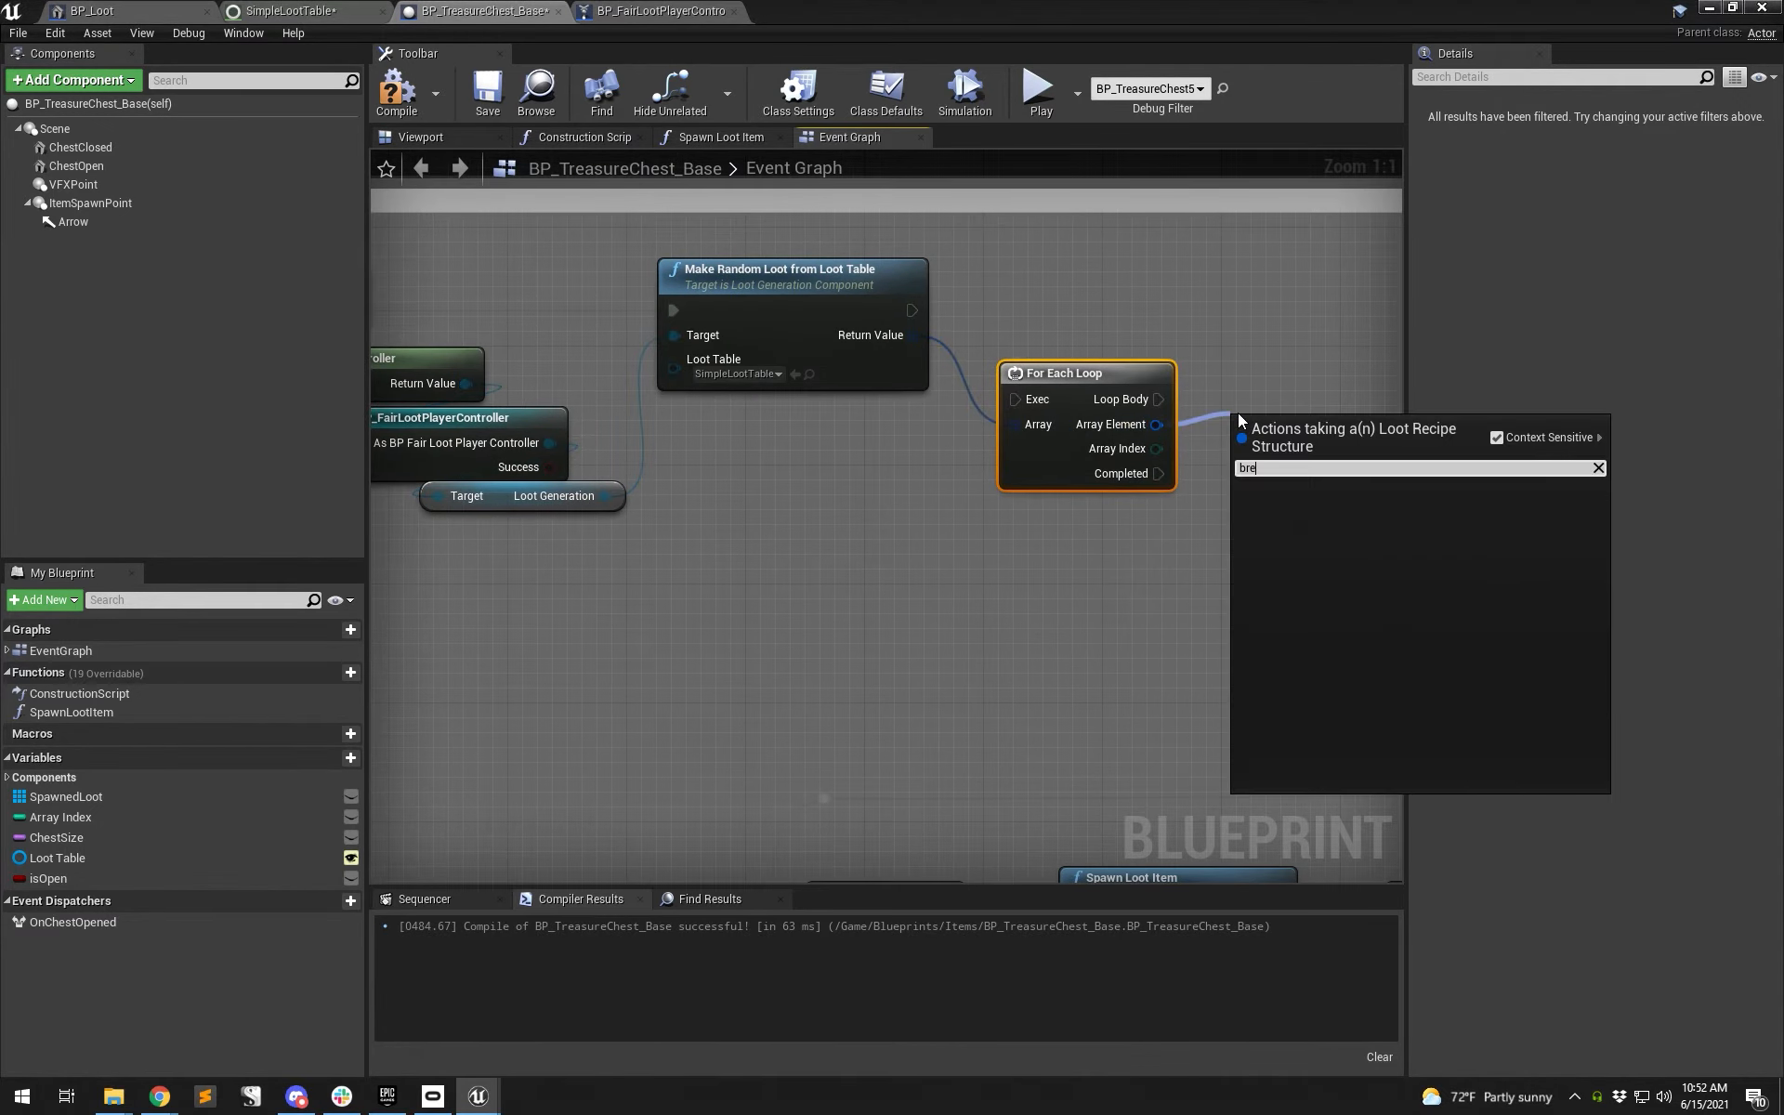
left_click(1123, 592)
left_click_drag(1193, 544, 1064, 415)
key("Delete")
- Move the existing Array Index loop nodes, from SET through the Delay and increment, up closer to the loot generation nodes
right_click_drag(965, 693, 1085, 418)
scroll(1085, 418, "down", 3)
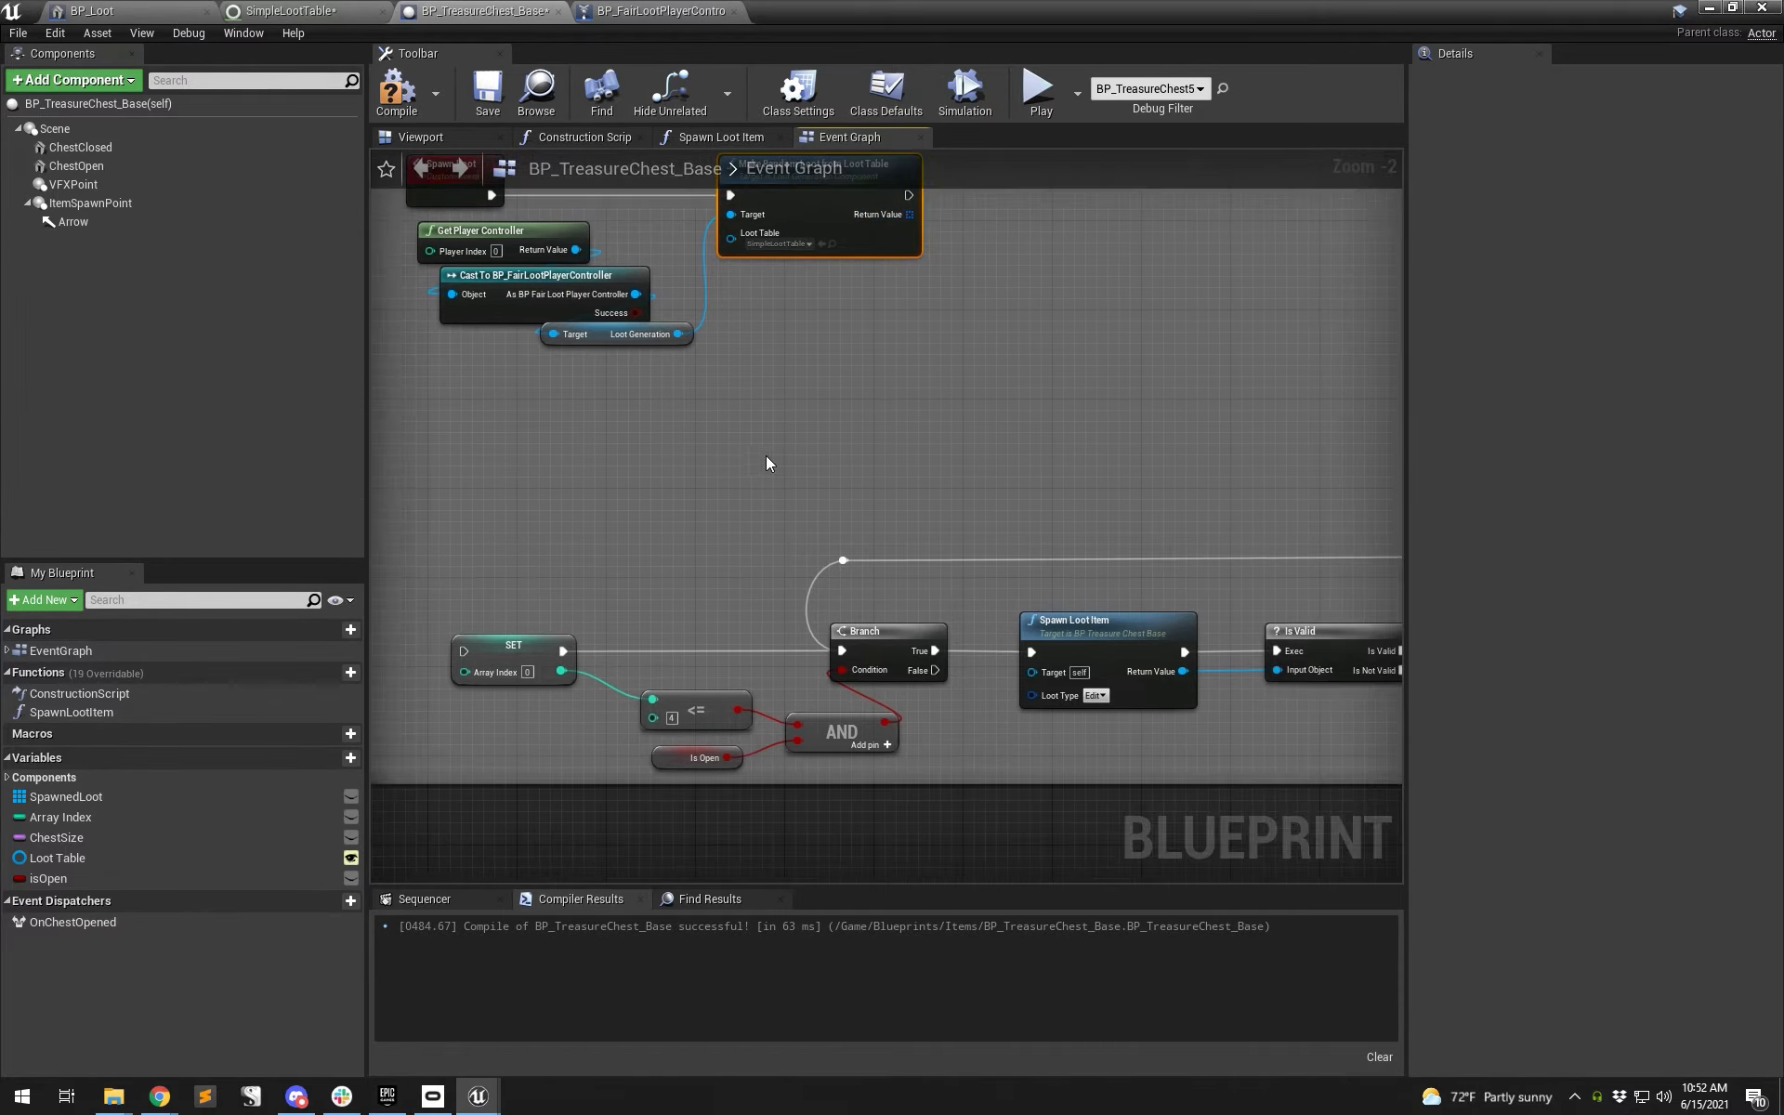
scroll(768, 462, "down", 2)
scroll(695, 538, "up", 3)
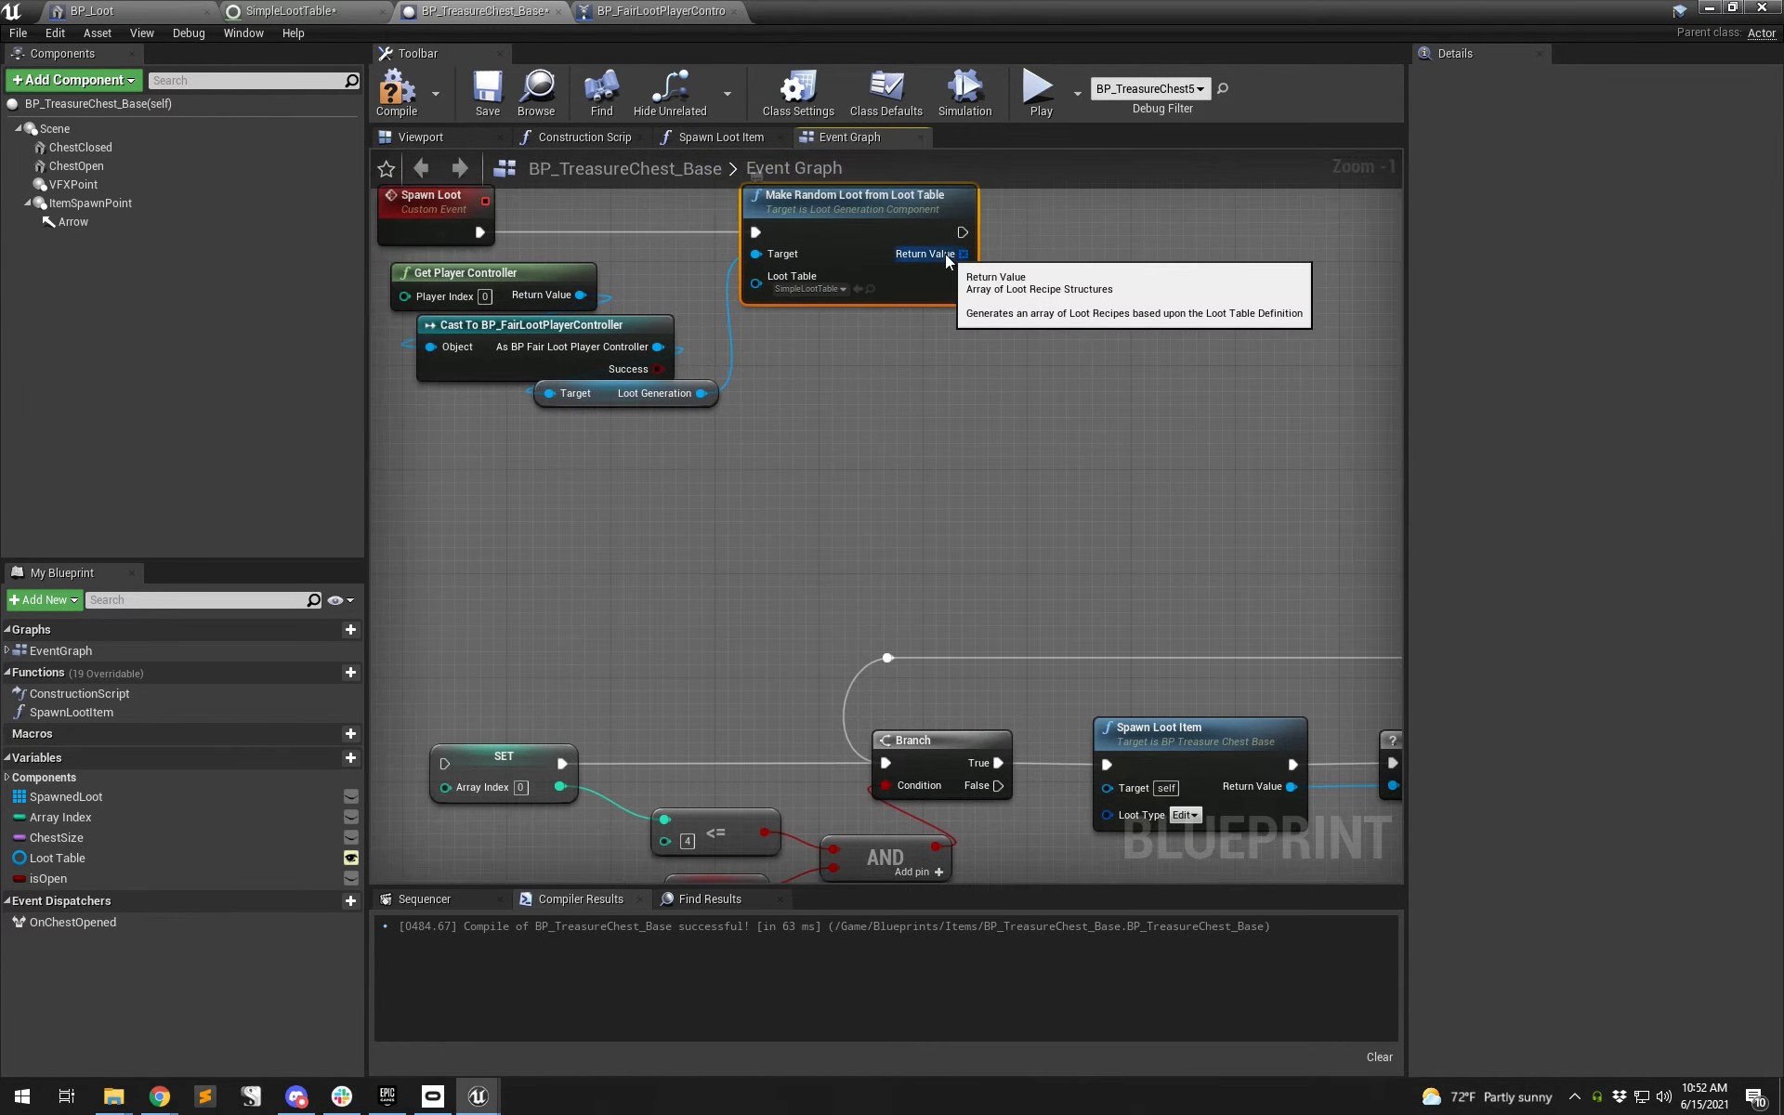
scroll(947, 255, "up", 1)
scroll(924, 315, "down", 2)
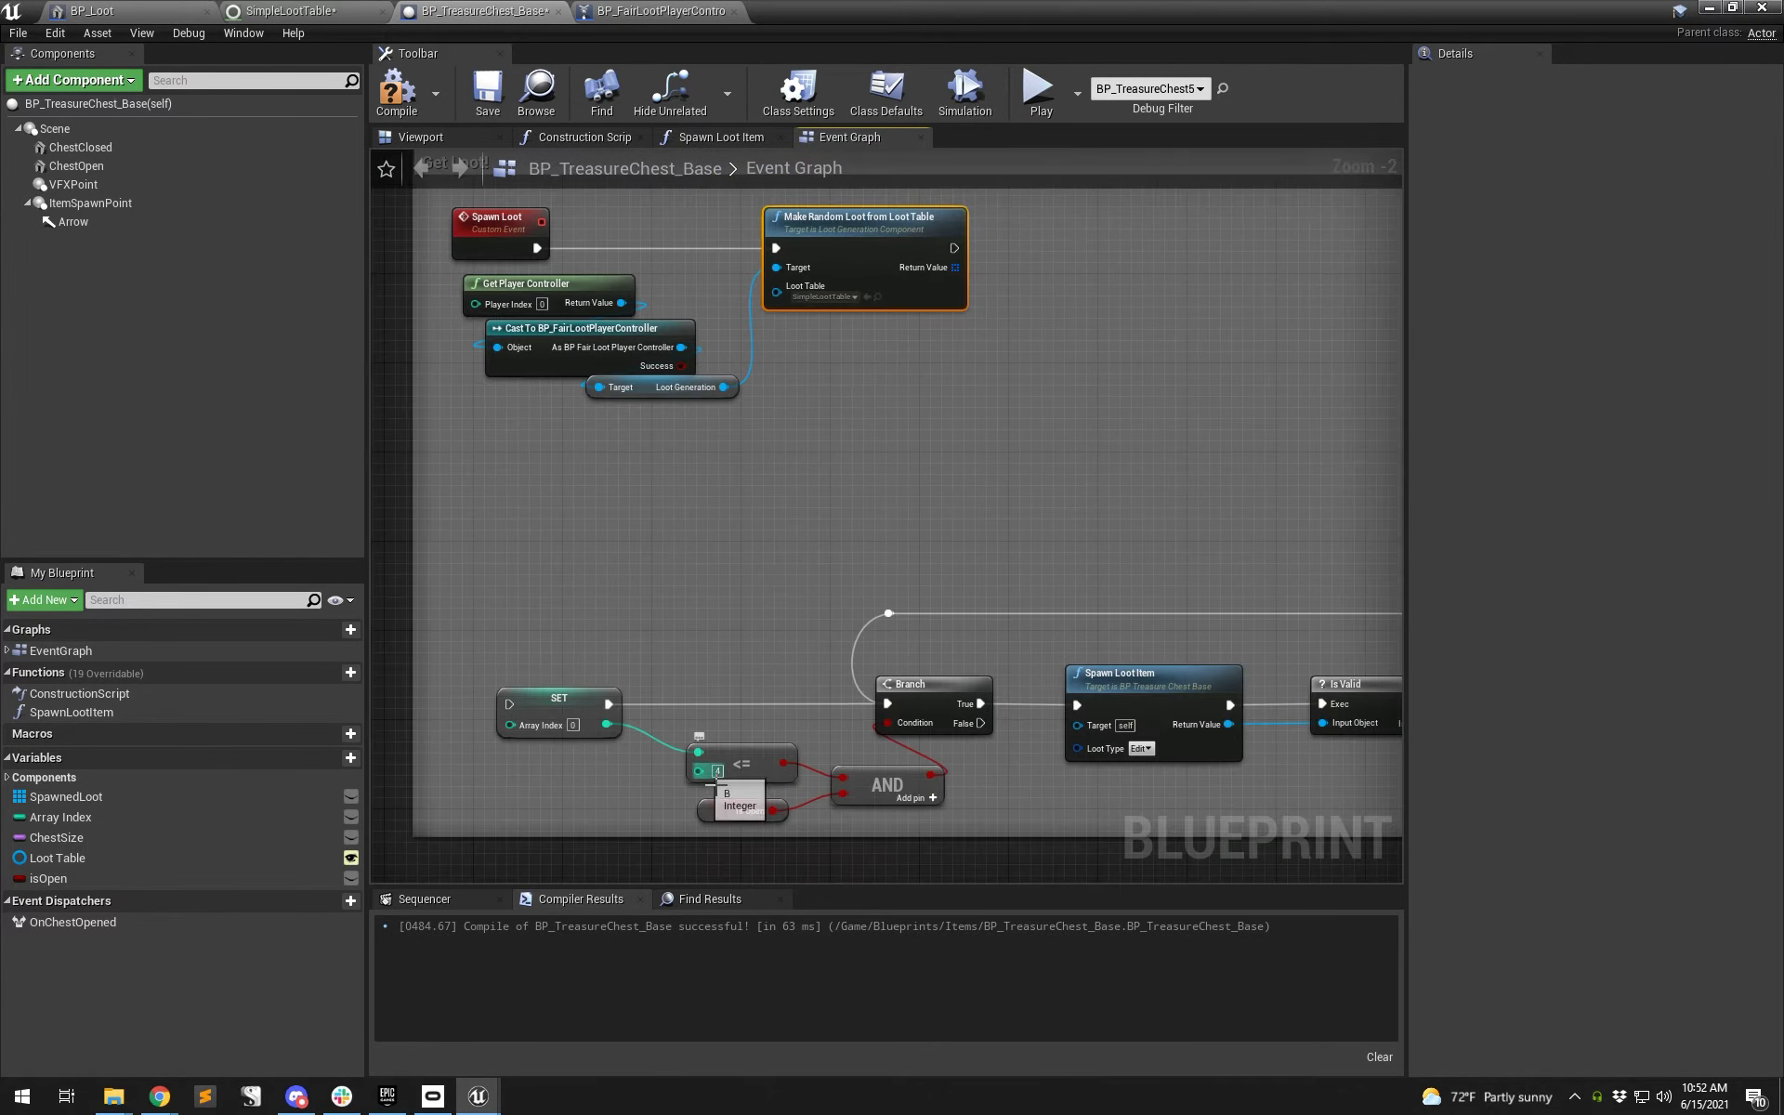
scroll(715, 783, "down", 2)
left_click_drag(648, 580, 1285, 683)
left_click_drag(1254, 616, 1262, 564)
right_click_drag(755, 378, 944, 390)
scroll(945, 397, "up", 2)
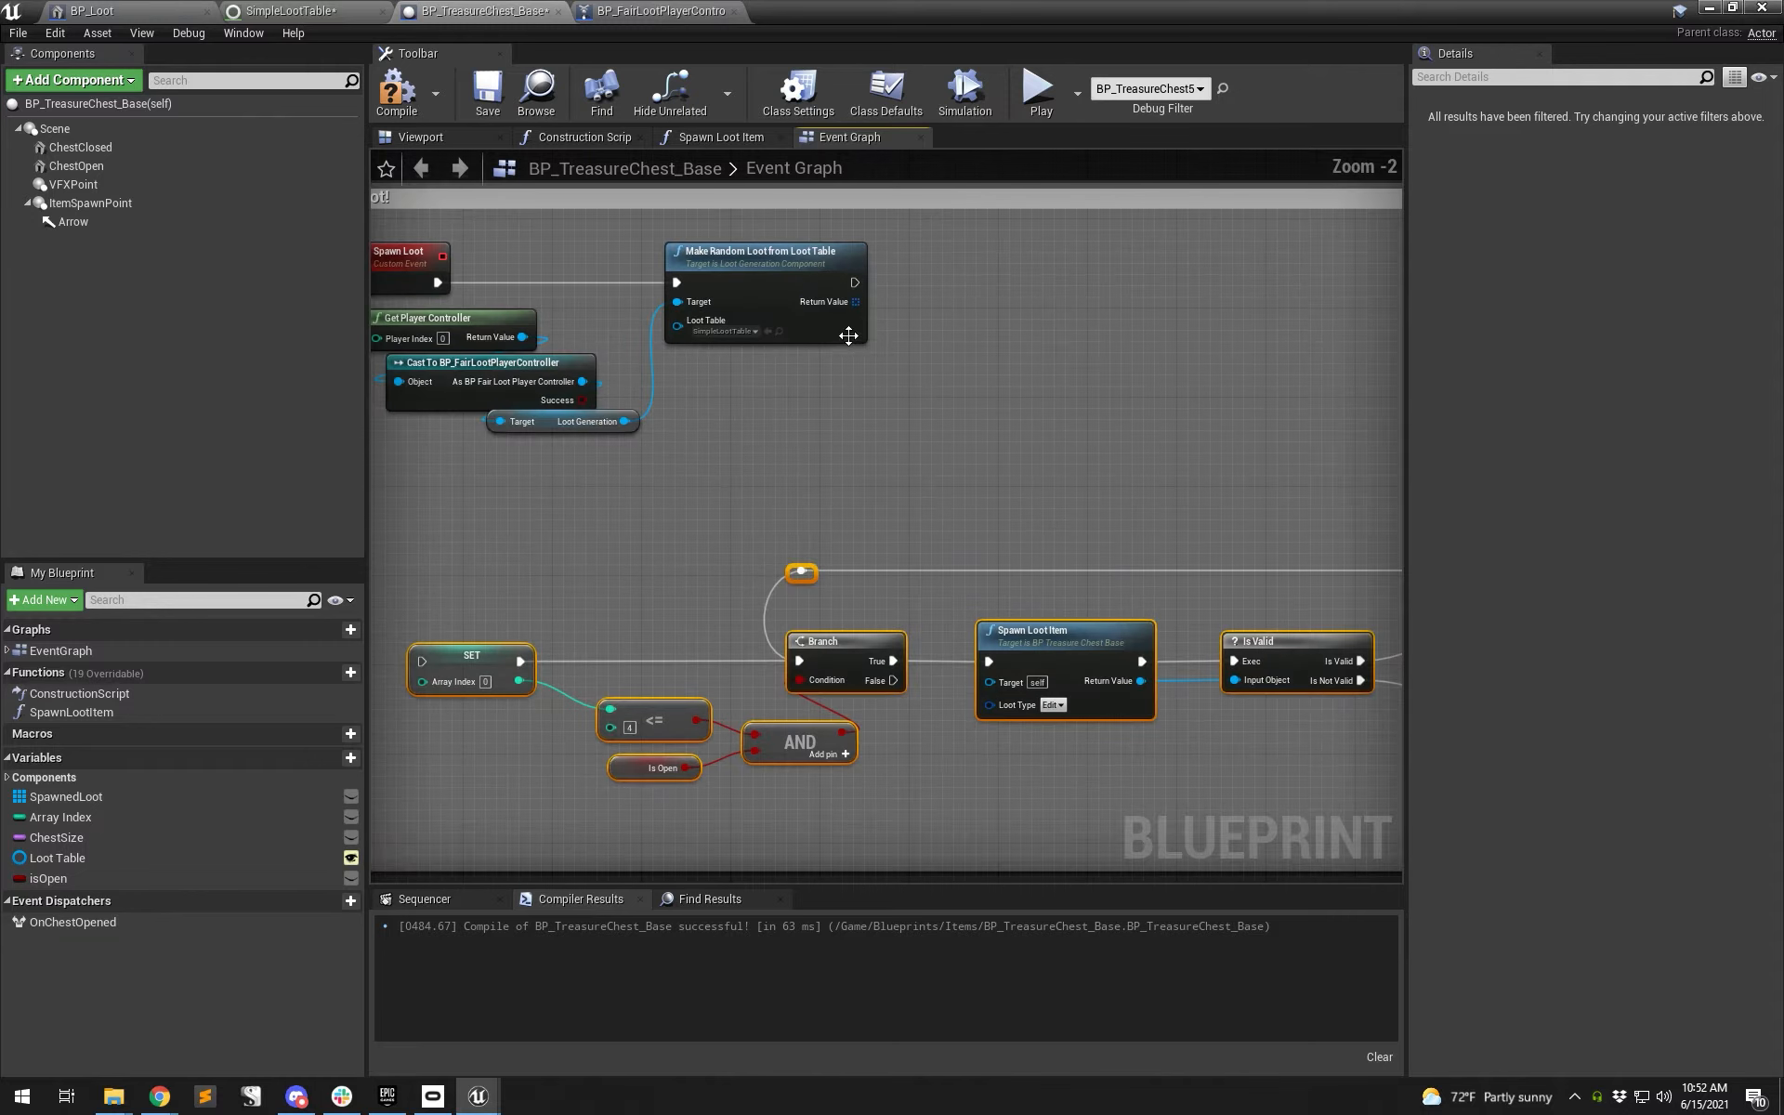
left_click(935, 444)
- Examine the existing spawning loop's Branch, Spawn Loot Item, Is Valid and Delay nodes alongside Make Random Loot from Loot Table
right_click_drag(1198, 458, 984, 426)
right_click_drag(1131, 530, 1051, 525)
left_click_drag(1121, 497, 1178, 561)
right_click_drag(753, 469, 974, 529)
right_click_drag(736, 349, 817, 354)
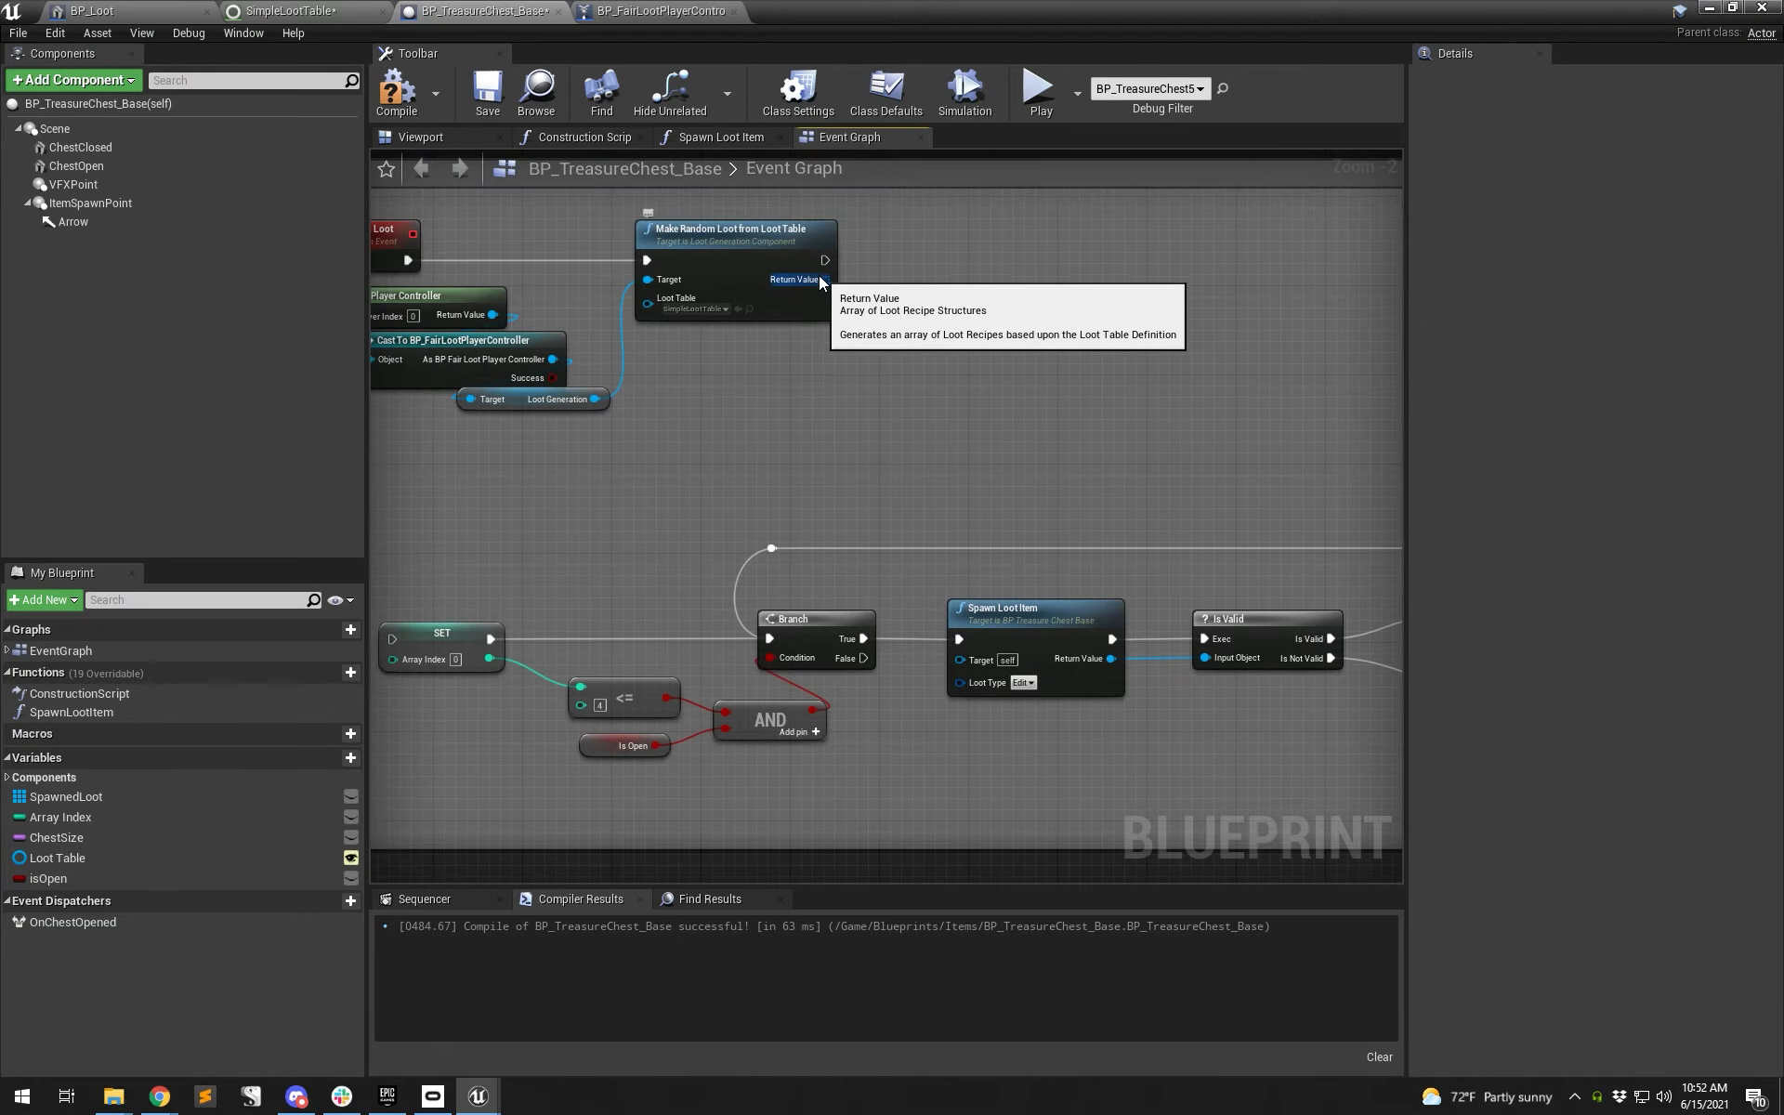
right_click_drag(1025, 578, 832, 597)
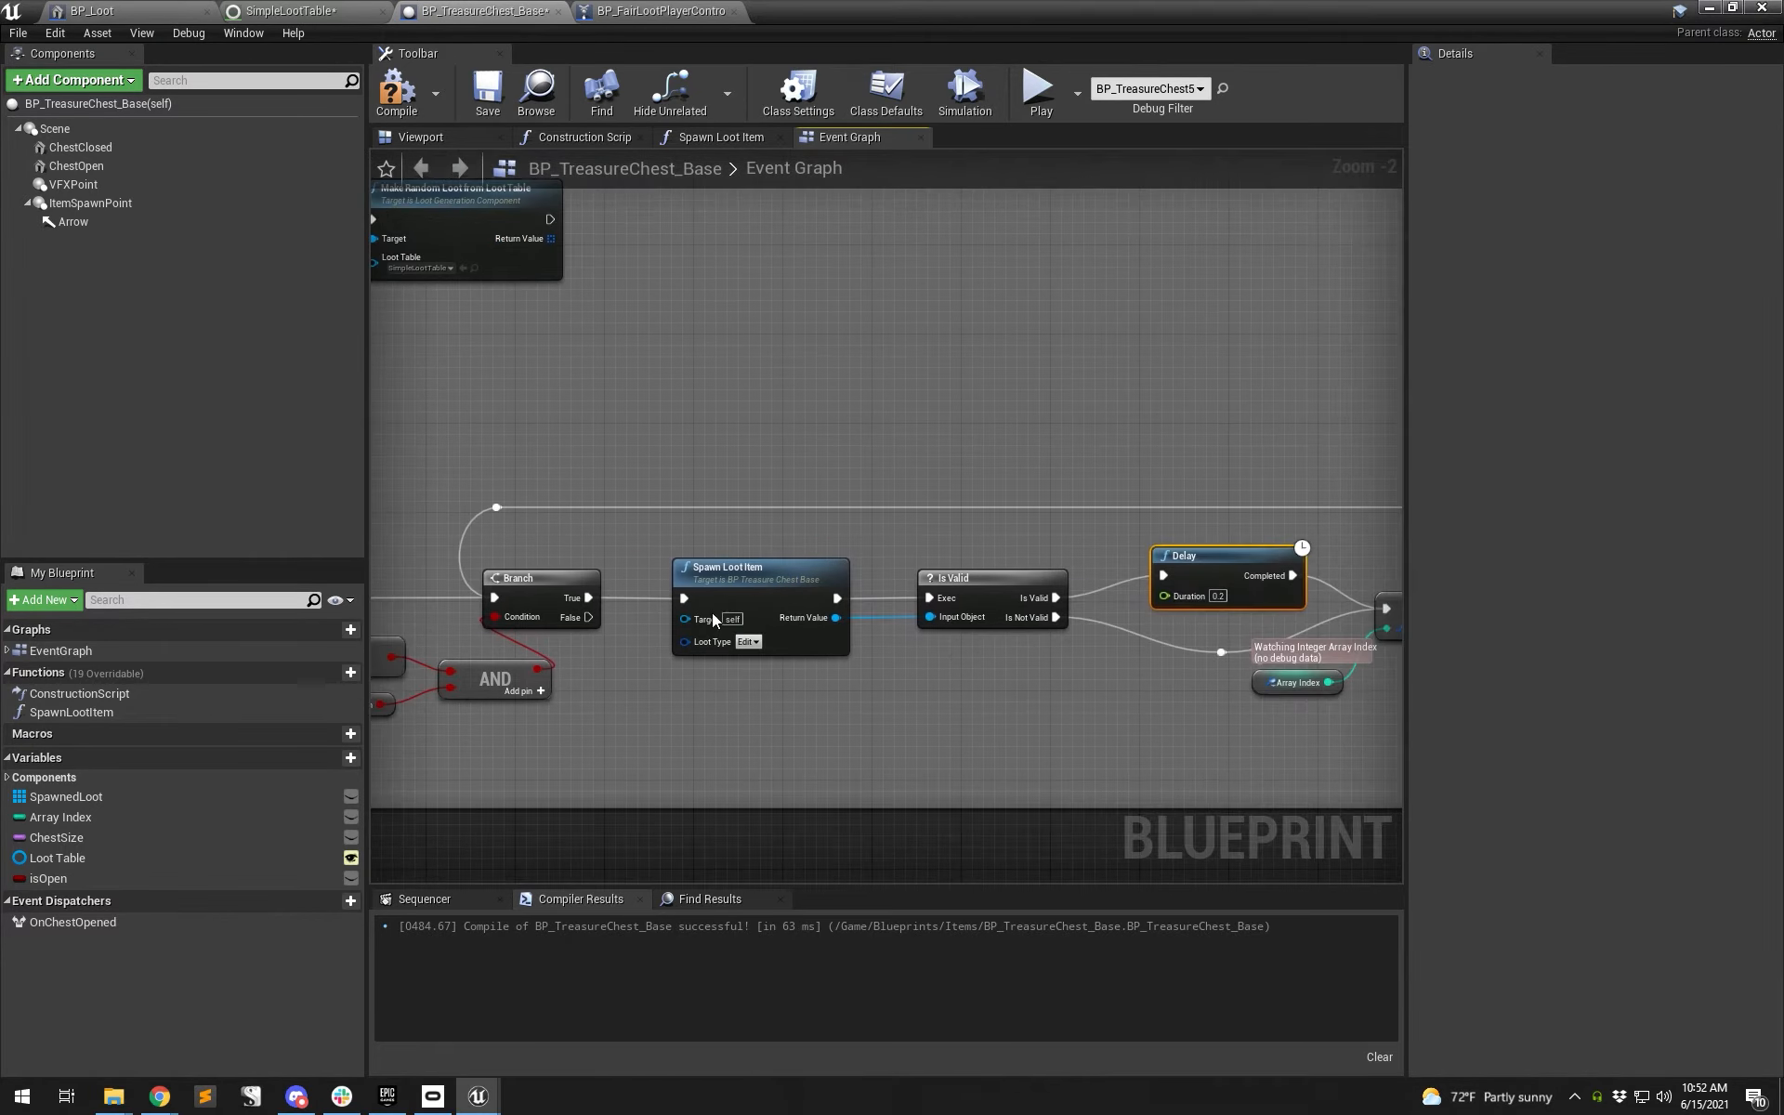
right_click_drag(699, 523, 1000, 593)
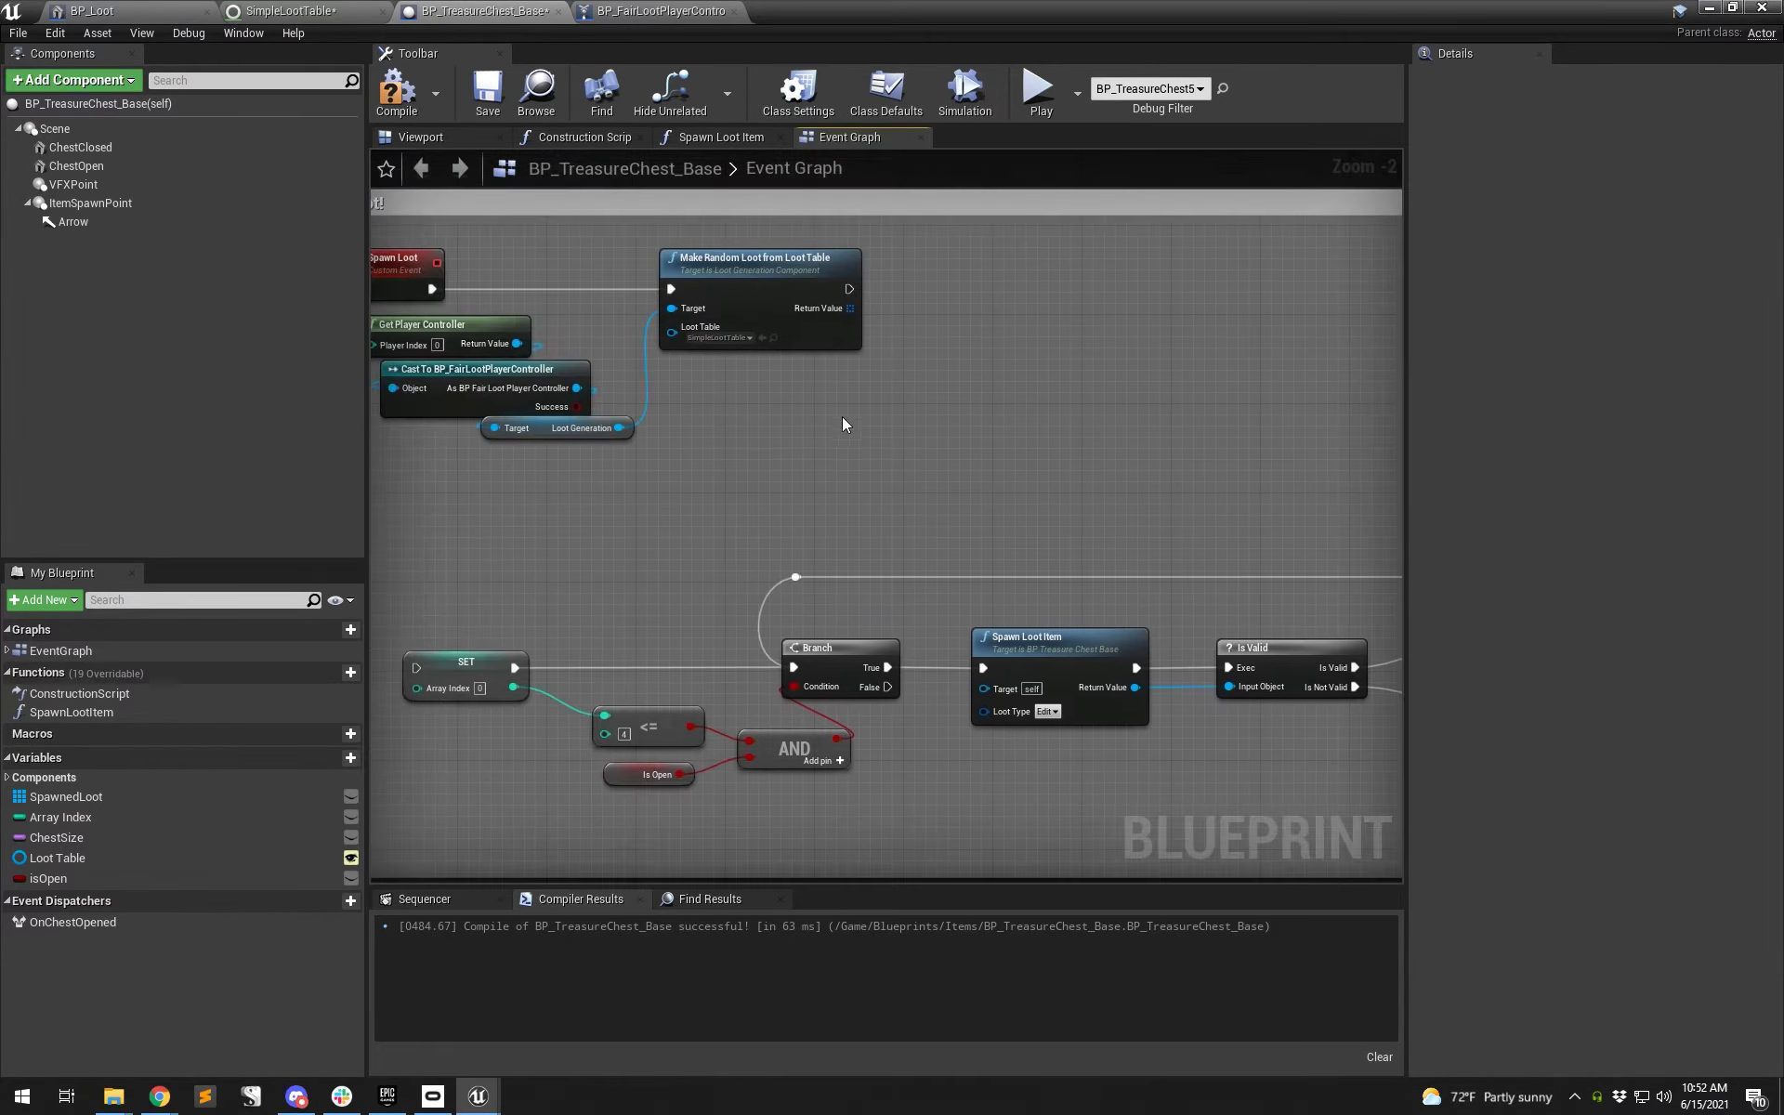
- Add a Get (a ref) array node fed by the Return Value of Make Random Loot from Loot Table
left_click_drag(849, 308, 721, 464)
type("get")
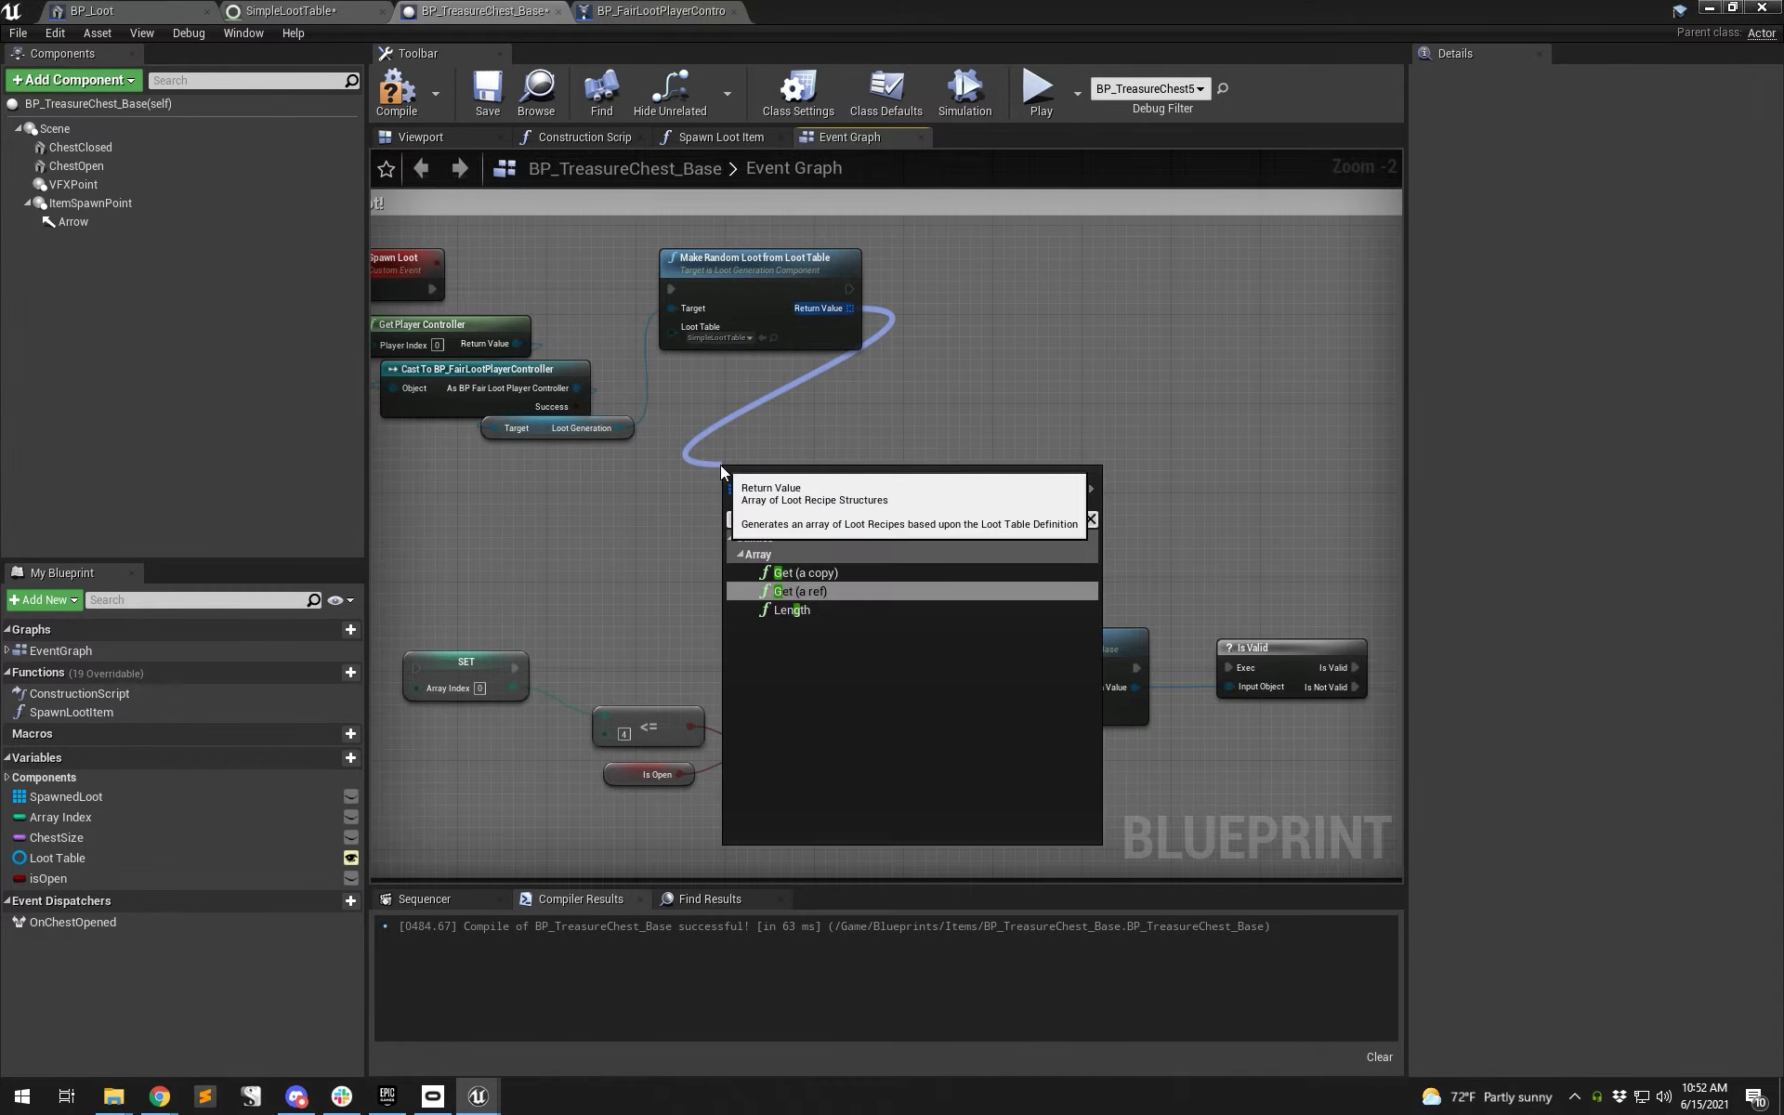
key("Return")
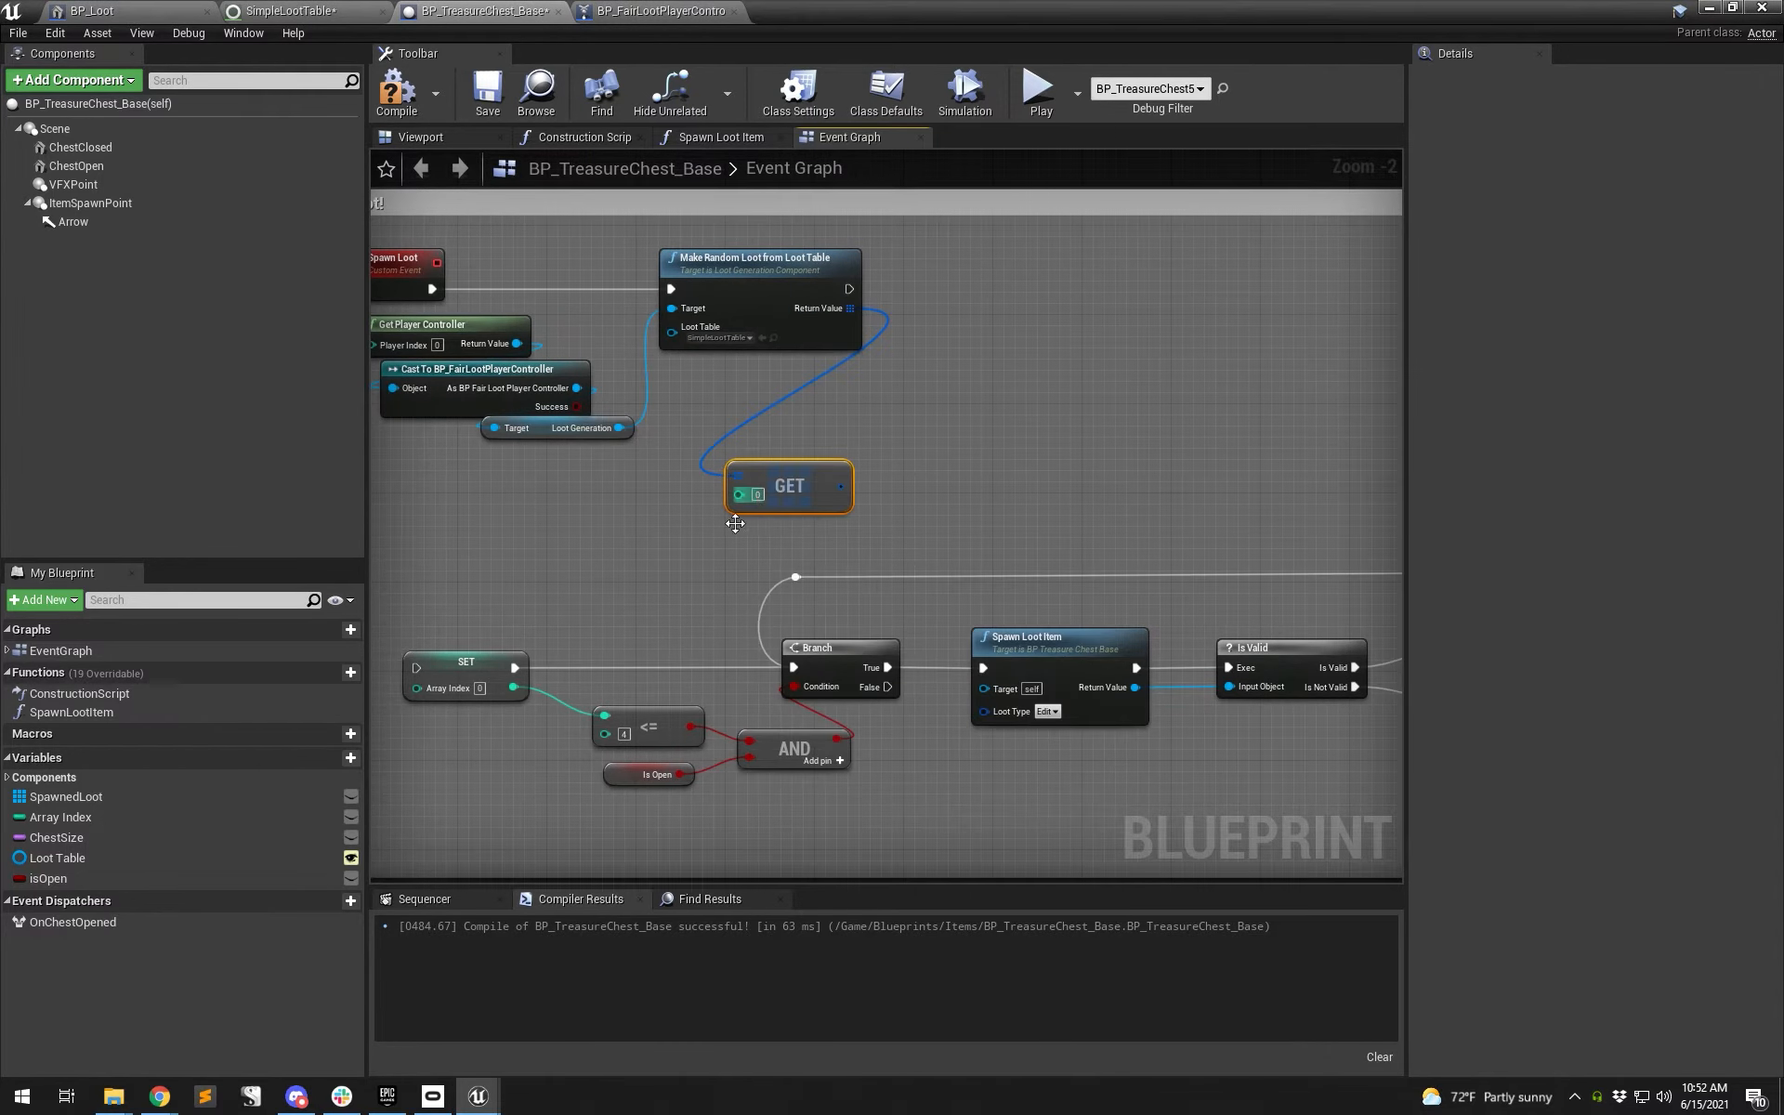
- Add a Length node fed by the same Return Value, and connect its output to the second input of the <= comparison
left_click_drag(849, 307, 543, 557)
type("num")
key("Return")
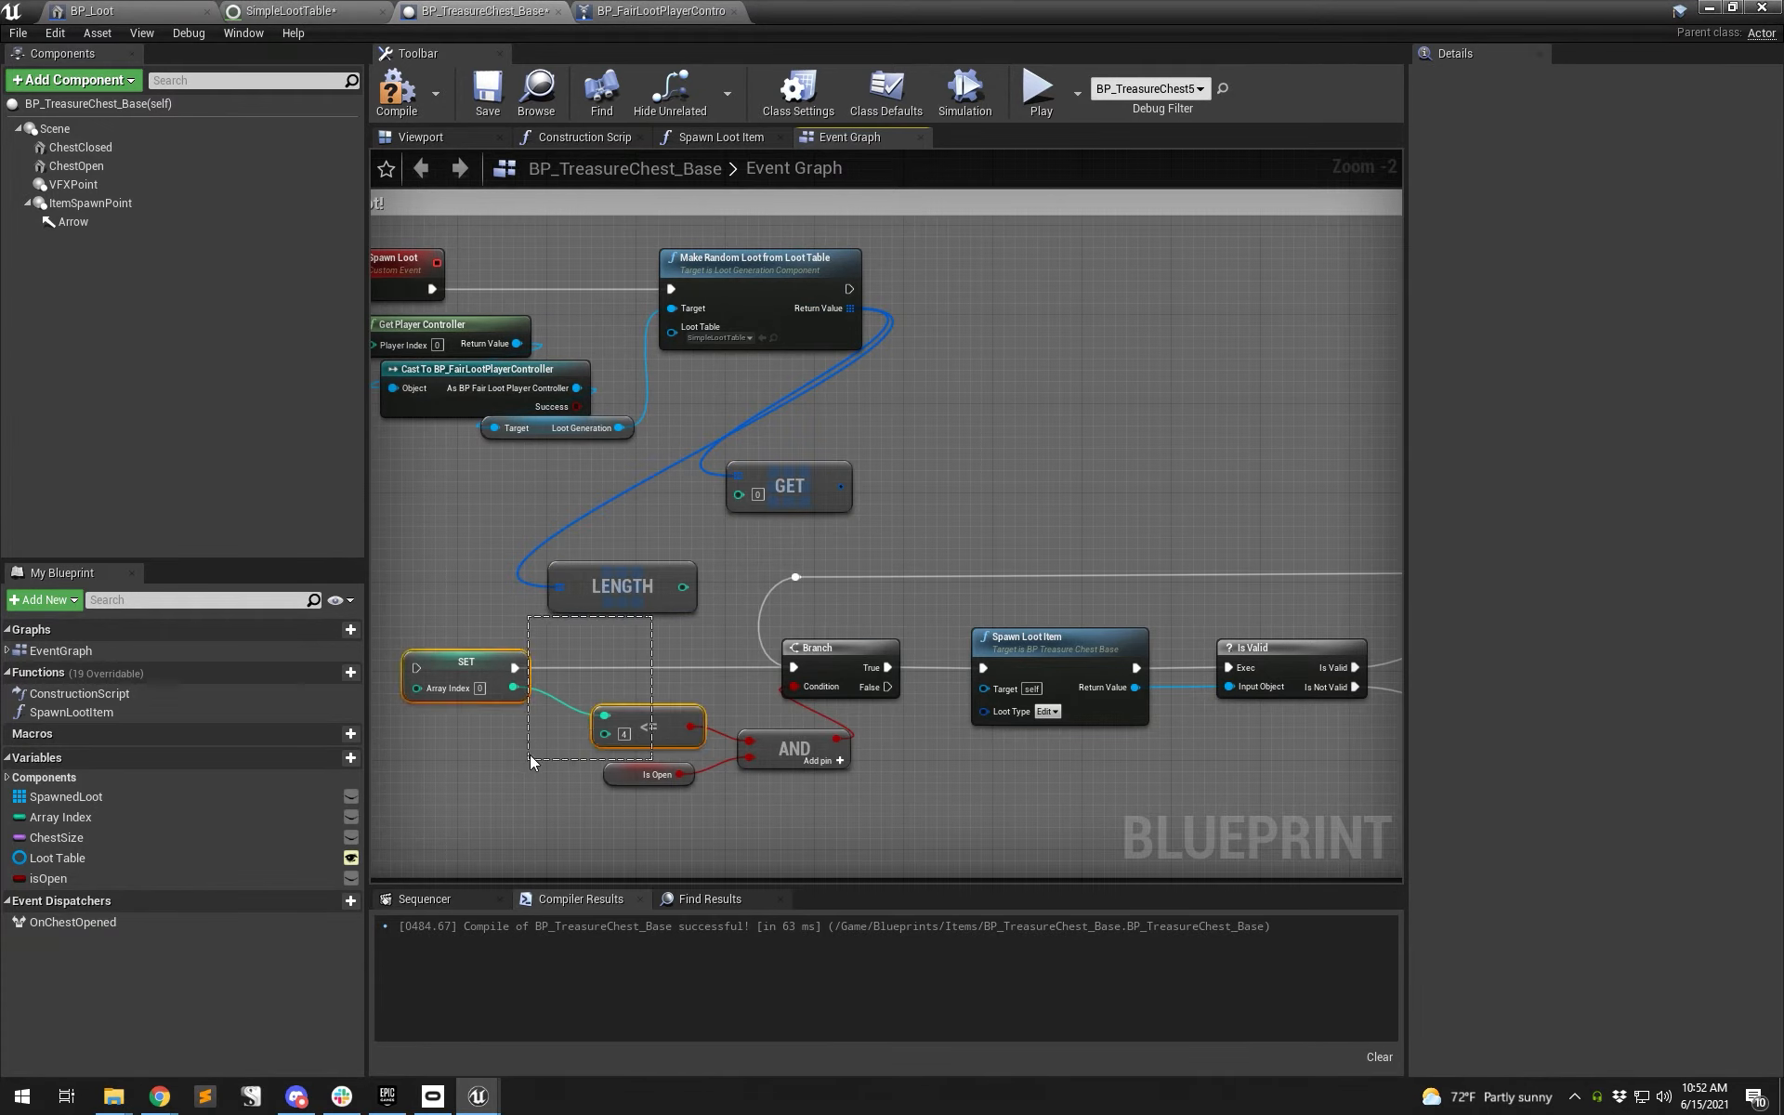
left_click_drag(649, 591, 528, 758)
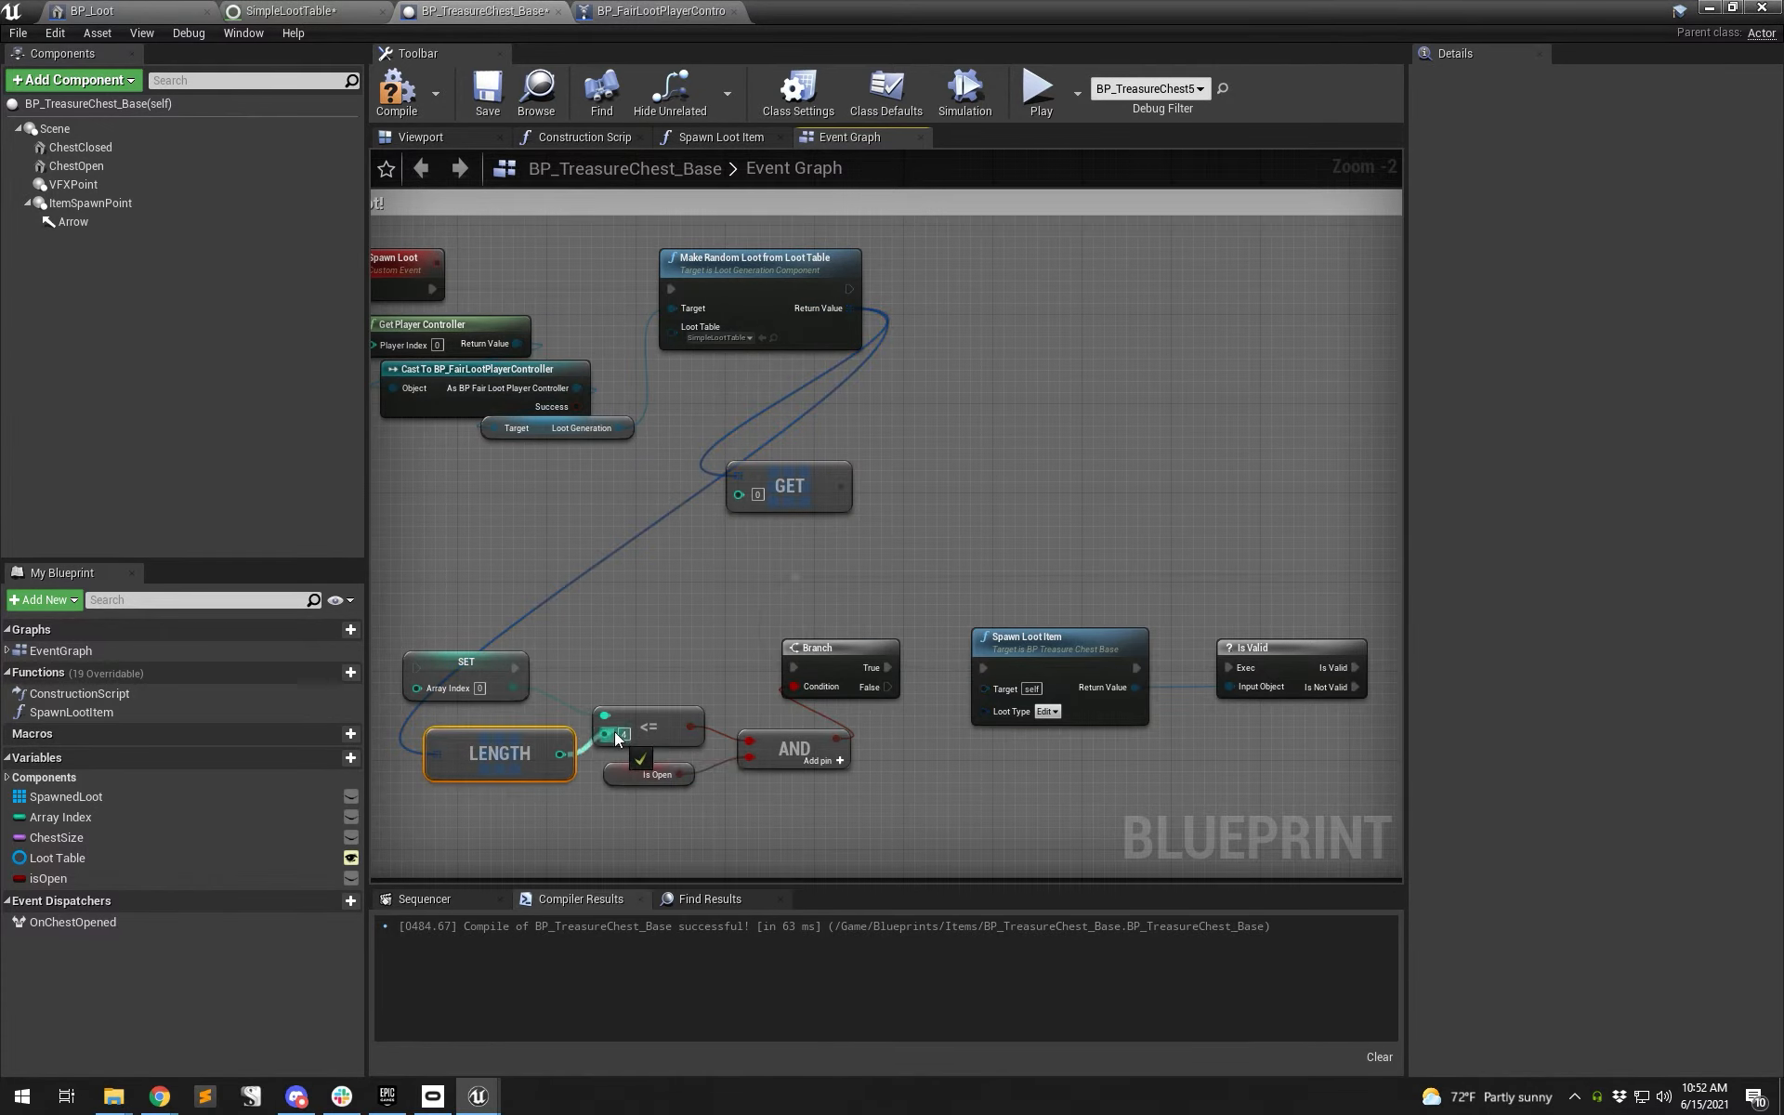
- Connect Make Random Loot's execution output to the Array Index SET node, and feed an Array Index getter into the GET node's index
left_click_drag(447, 682, 848, 289)
left_click_drag(516, 663, 516, 674)
left_click_drag(60, 817, 853, 507)
left_click_drag(676, 584, 719, 539)
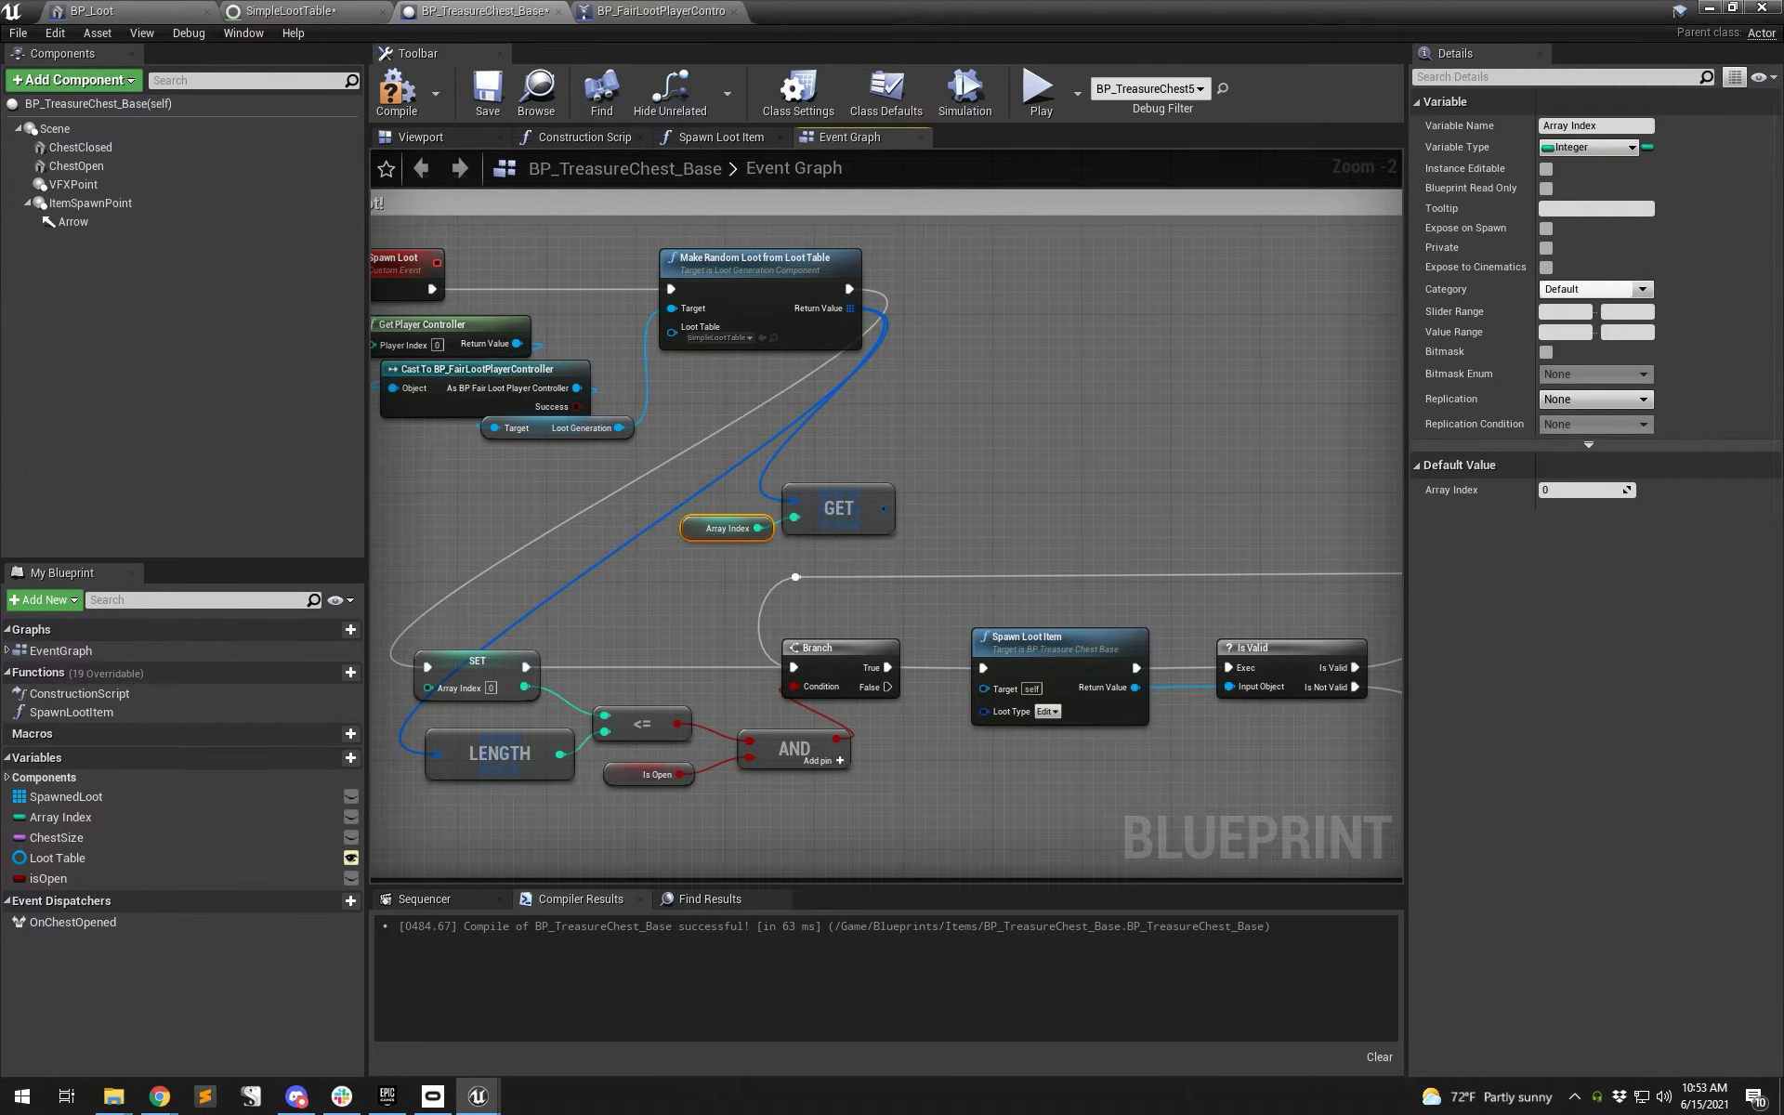
- Add a Get Loot Type node fed by the output of the array GET node
right_click_drag(953, 541, 816, 534)
left_click_drag(746, 501, 862, 500)
type("get")
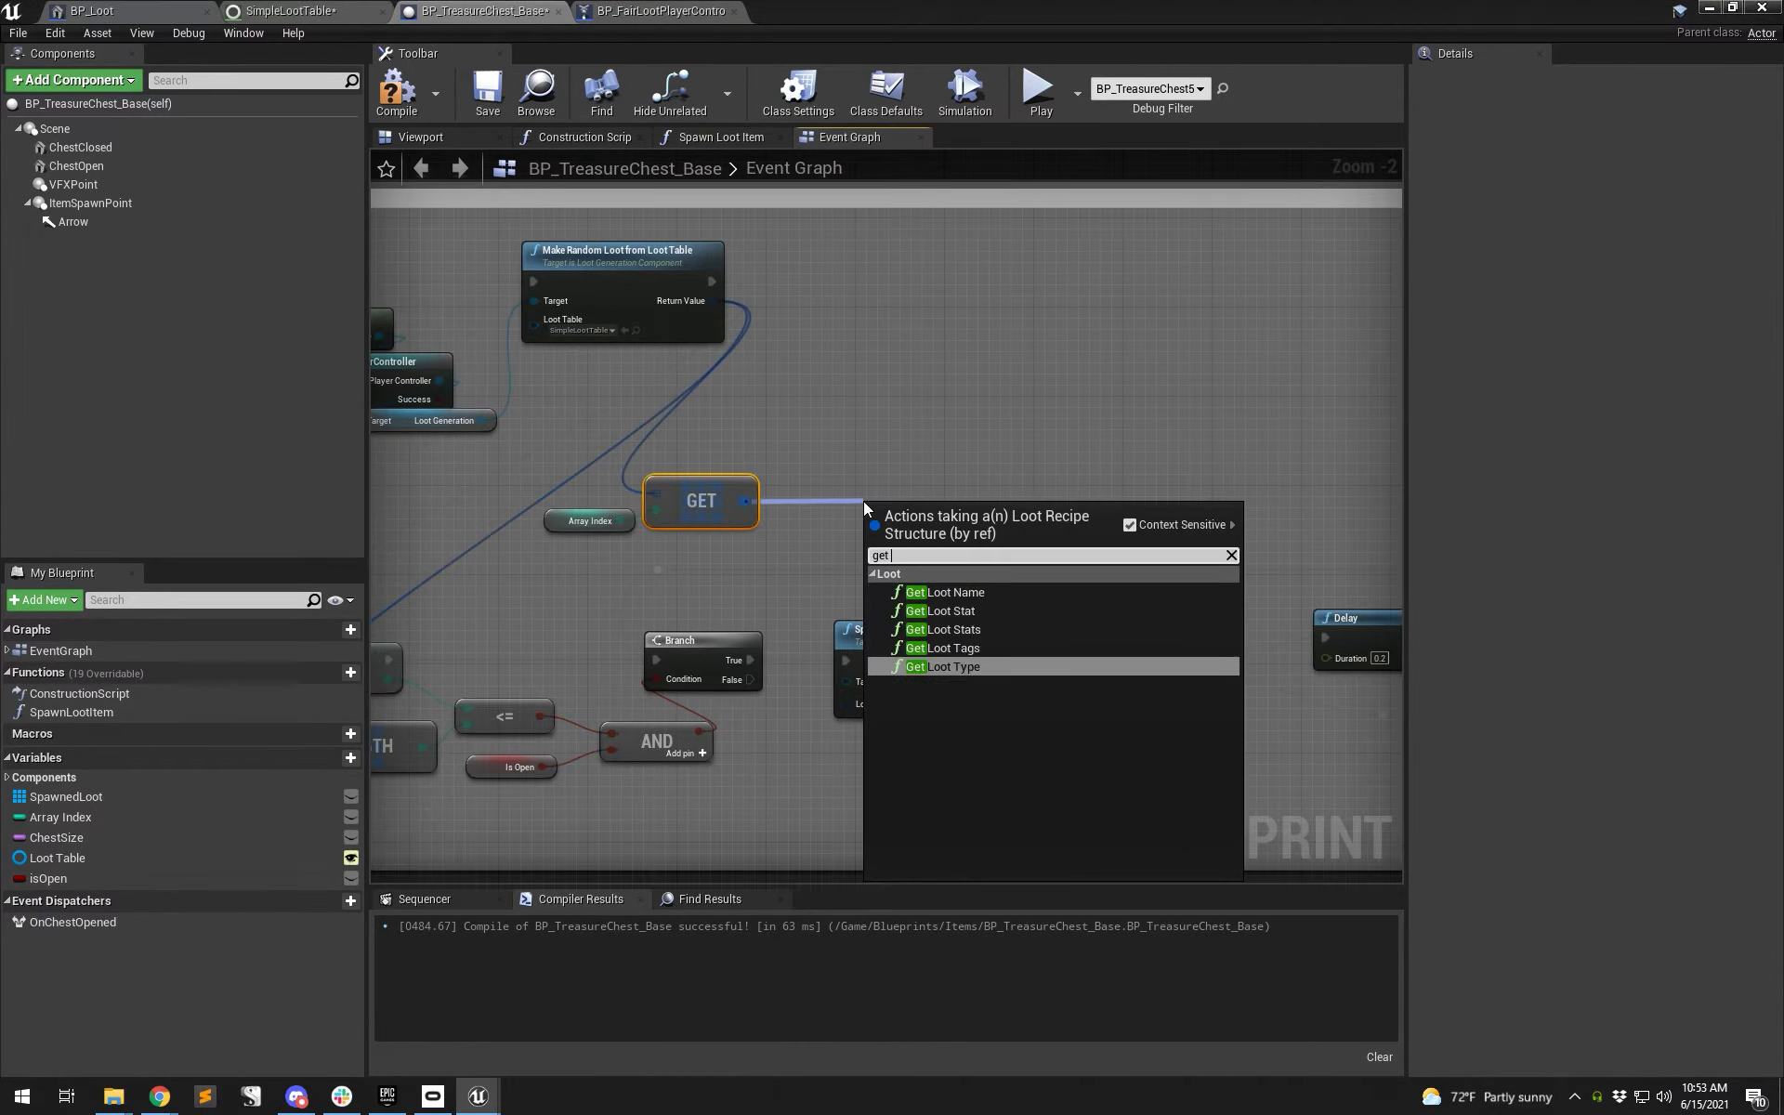
key("Return")
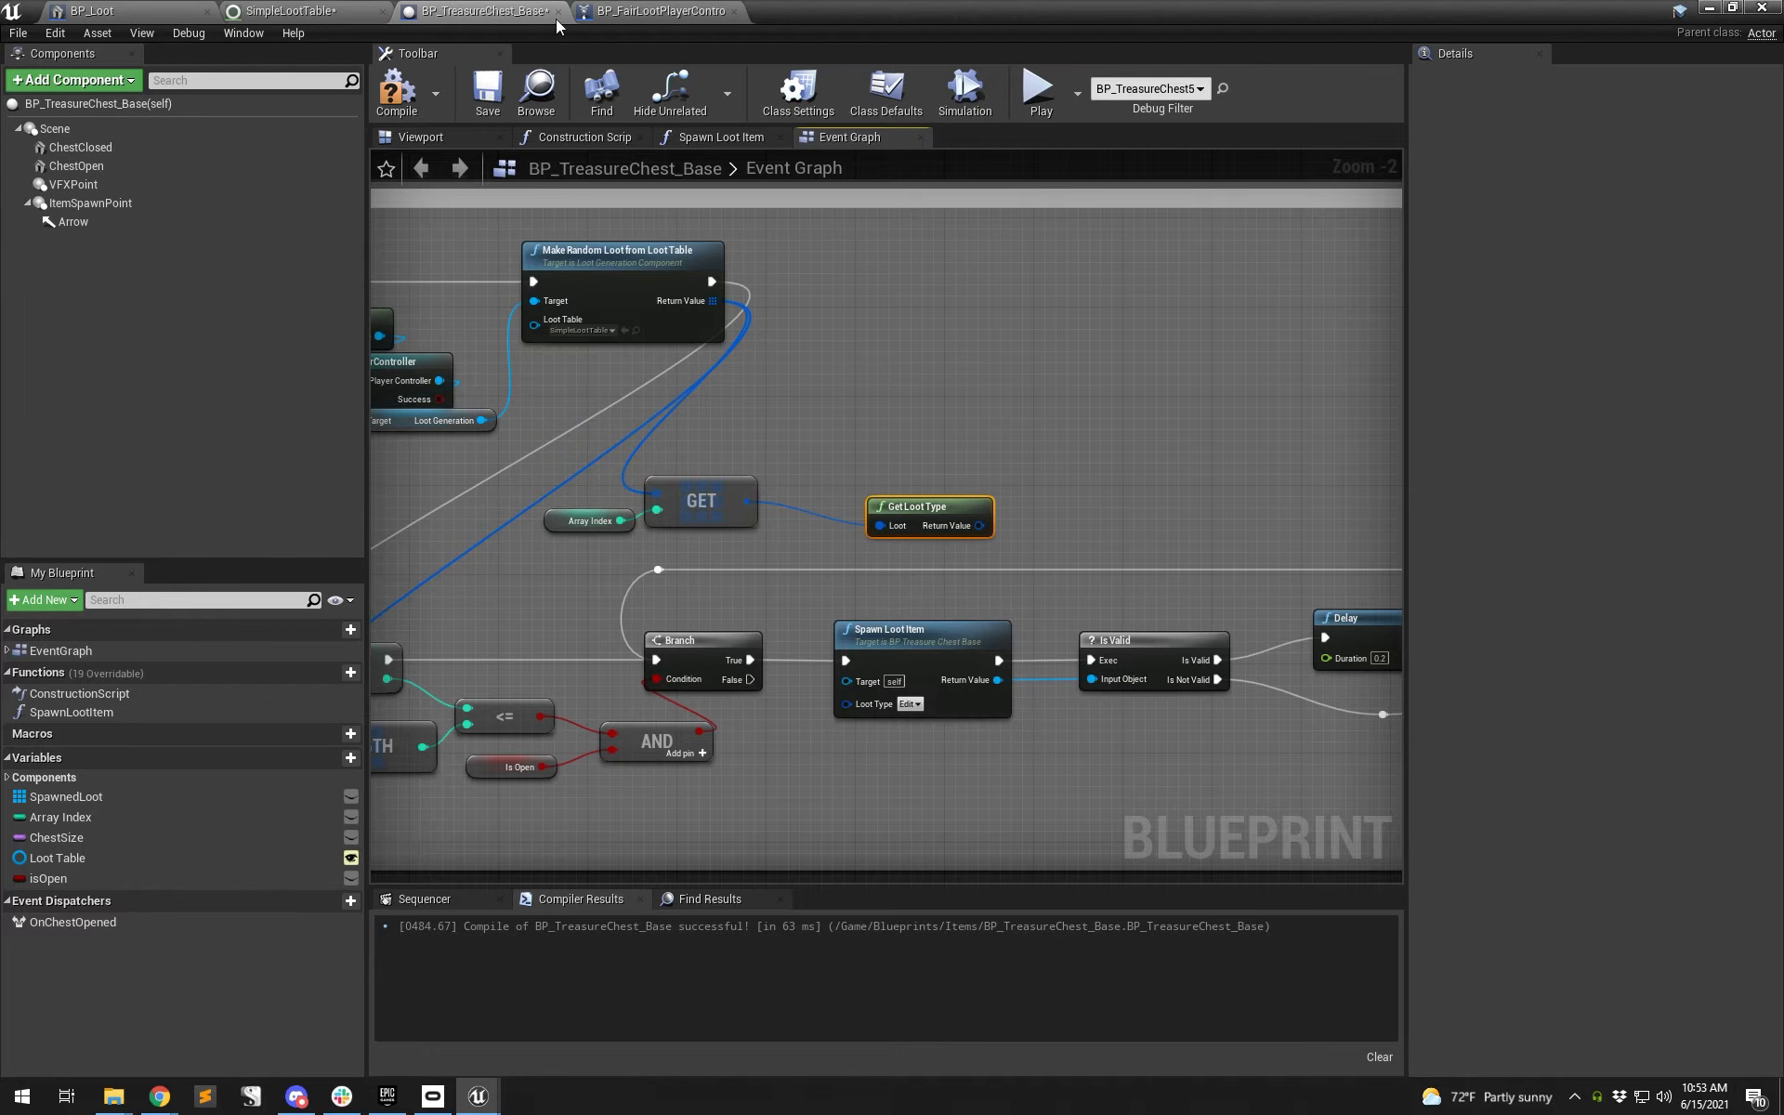
- In the Spawn Loot Item function, expose SpawnActor BP Loot's Loot Name and Loot Tags as function inputs, and save the blueprint
right_click(902, 641)
double_click(886, 642)
scroll(755, 344, "up", 6)
right_click_drag(622, 541, 1040, 587)
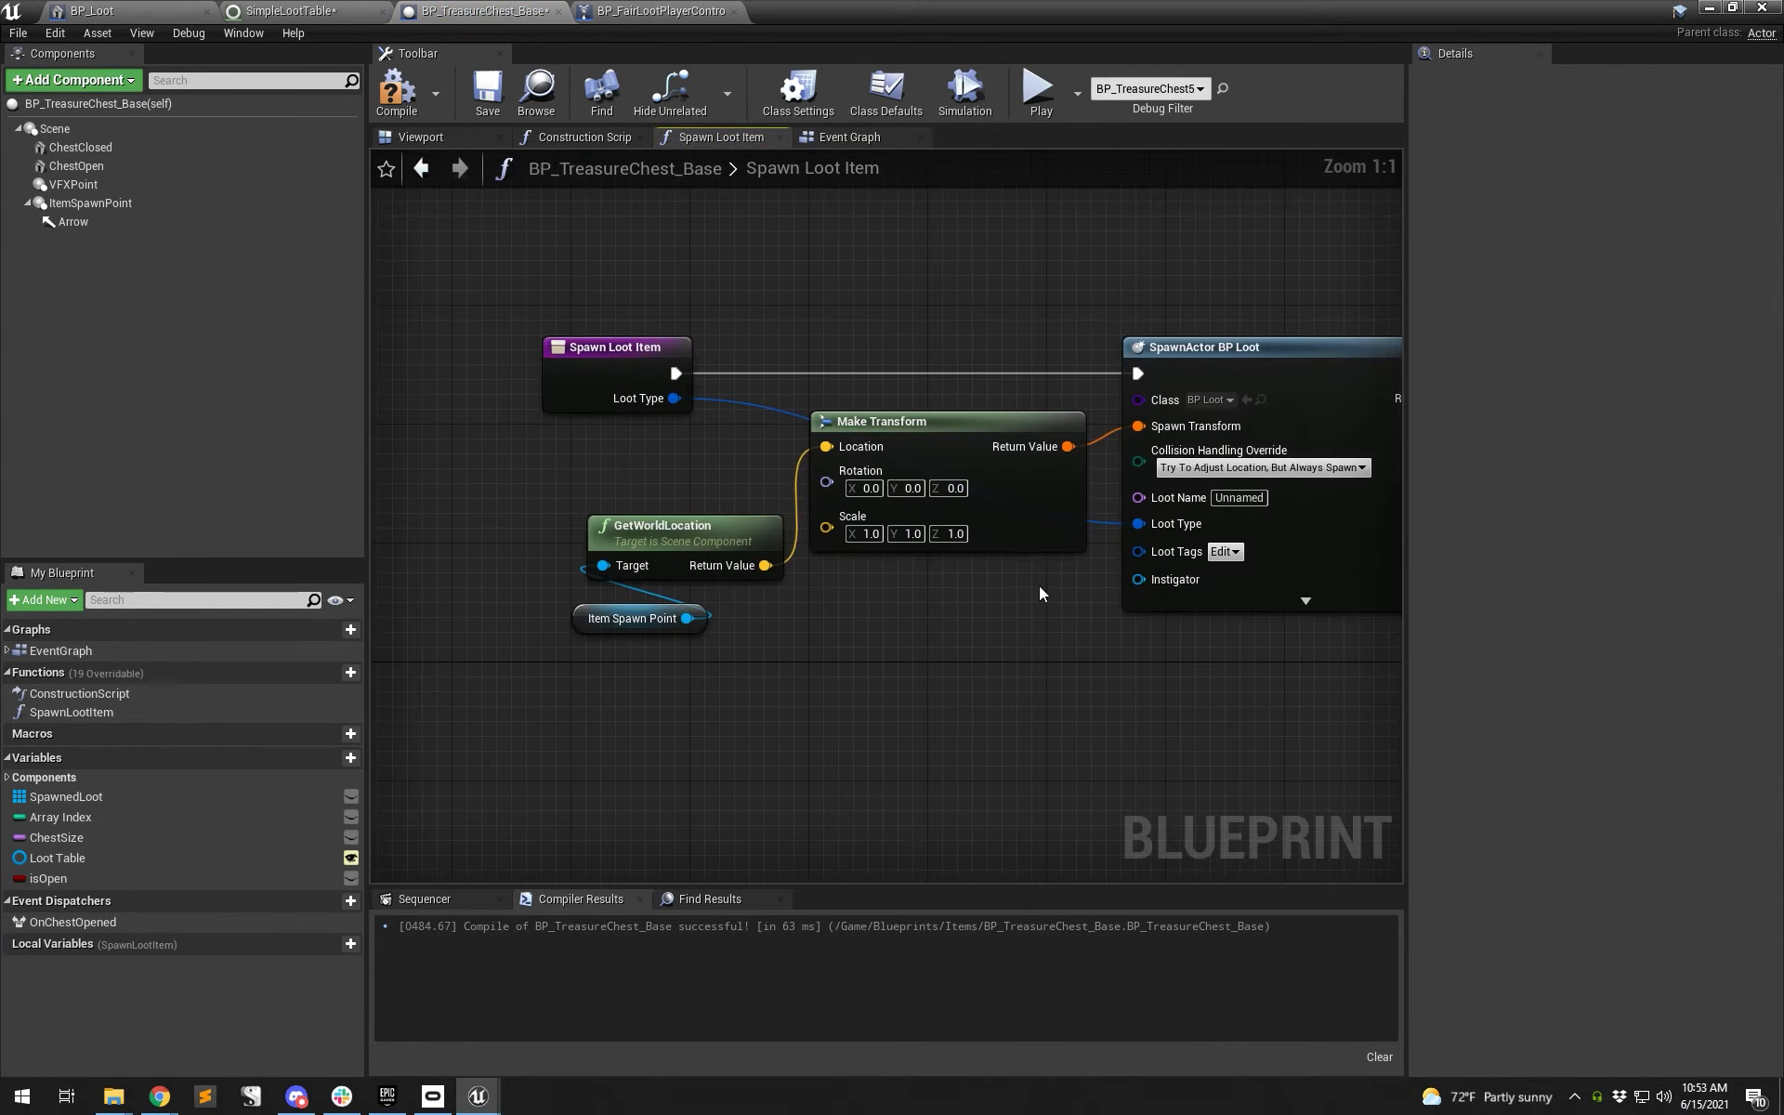
left_click_drag(1140, 498, 626, 376)
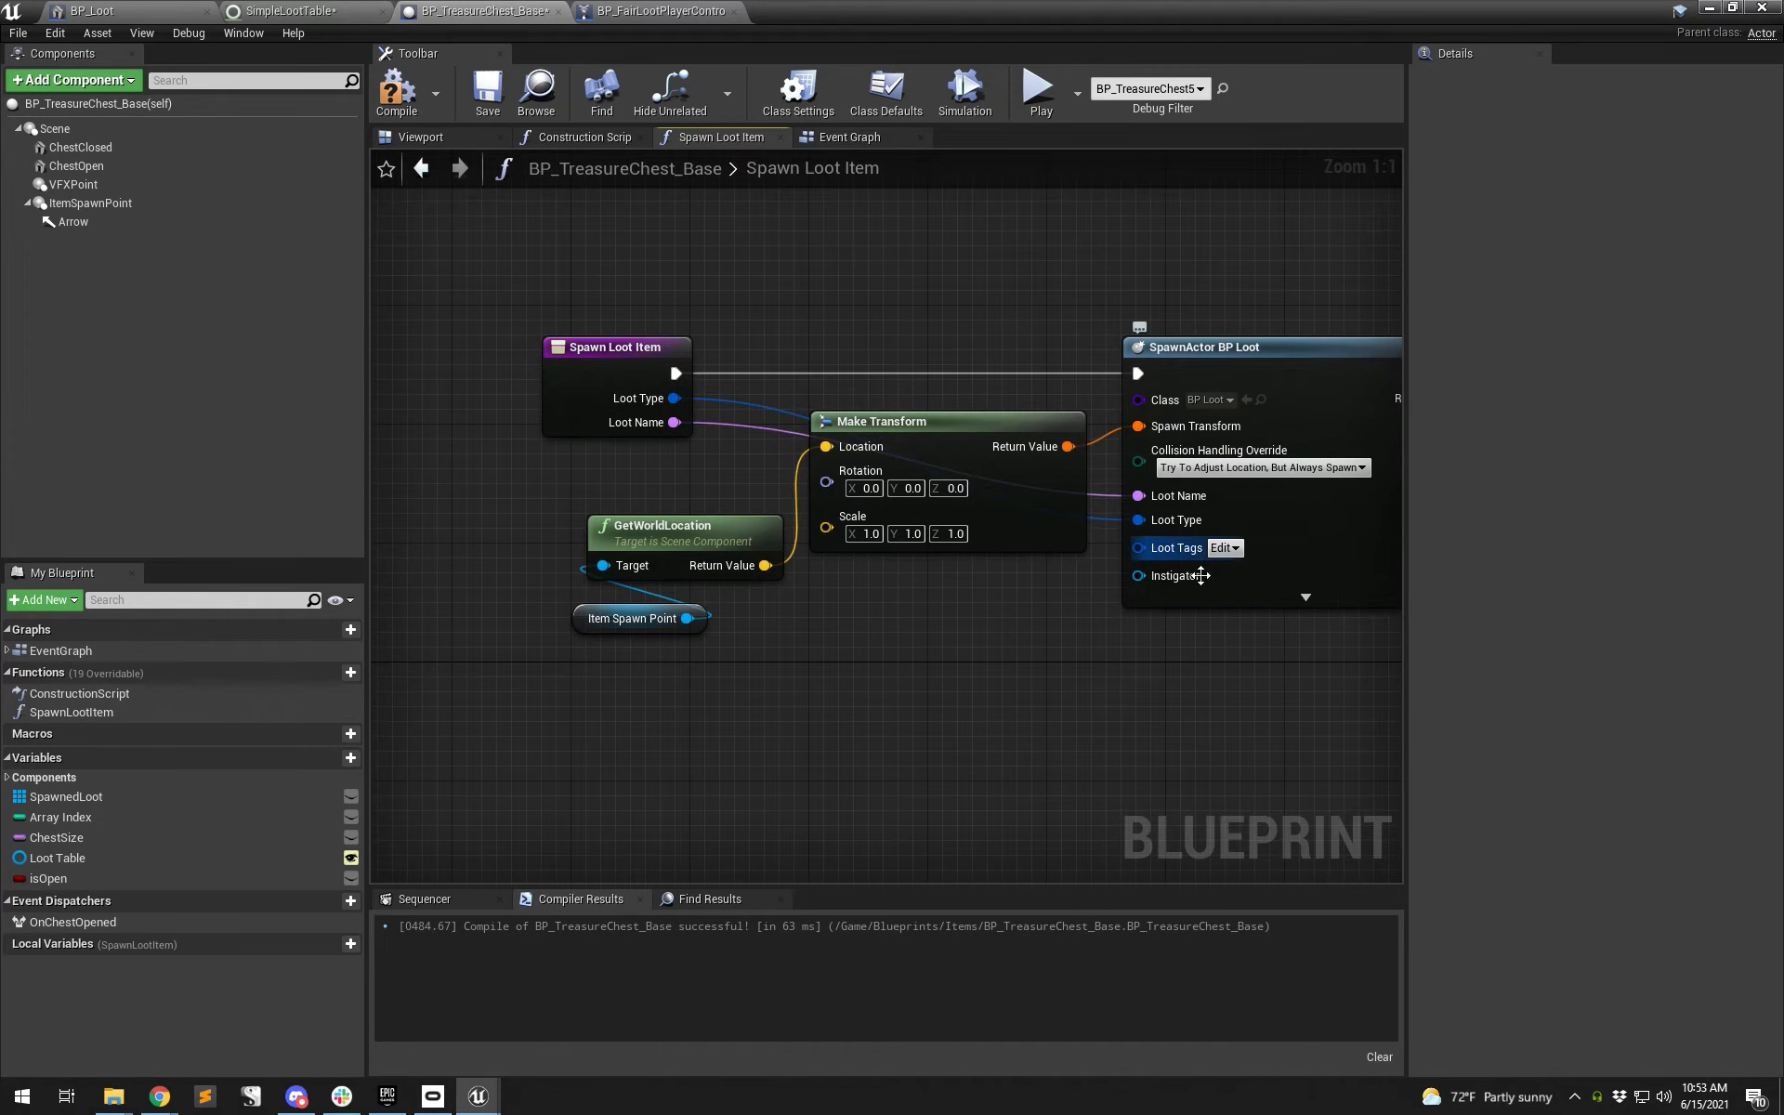
left_click_drag(1138, 548, 624, 375)
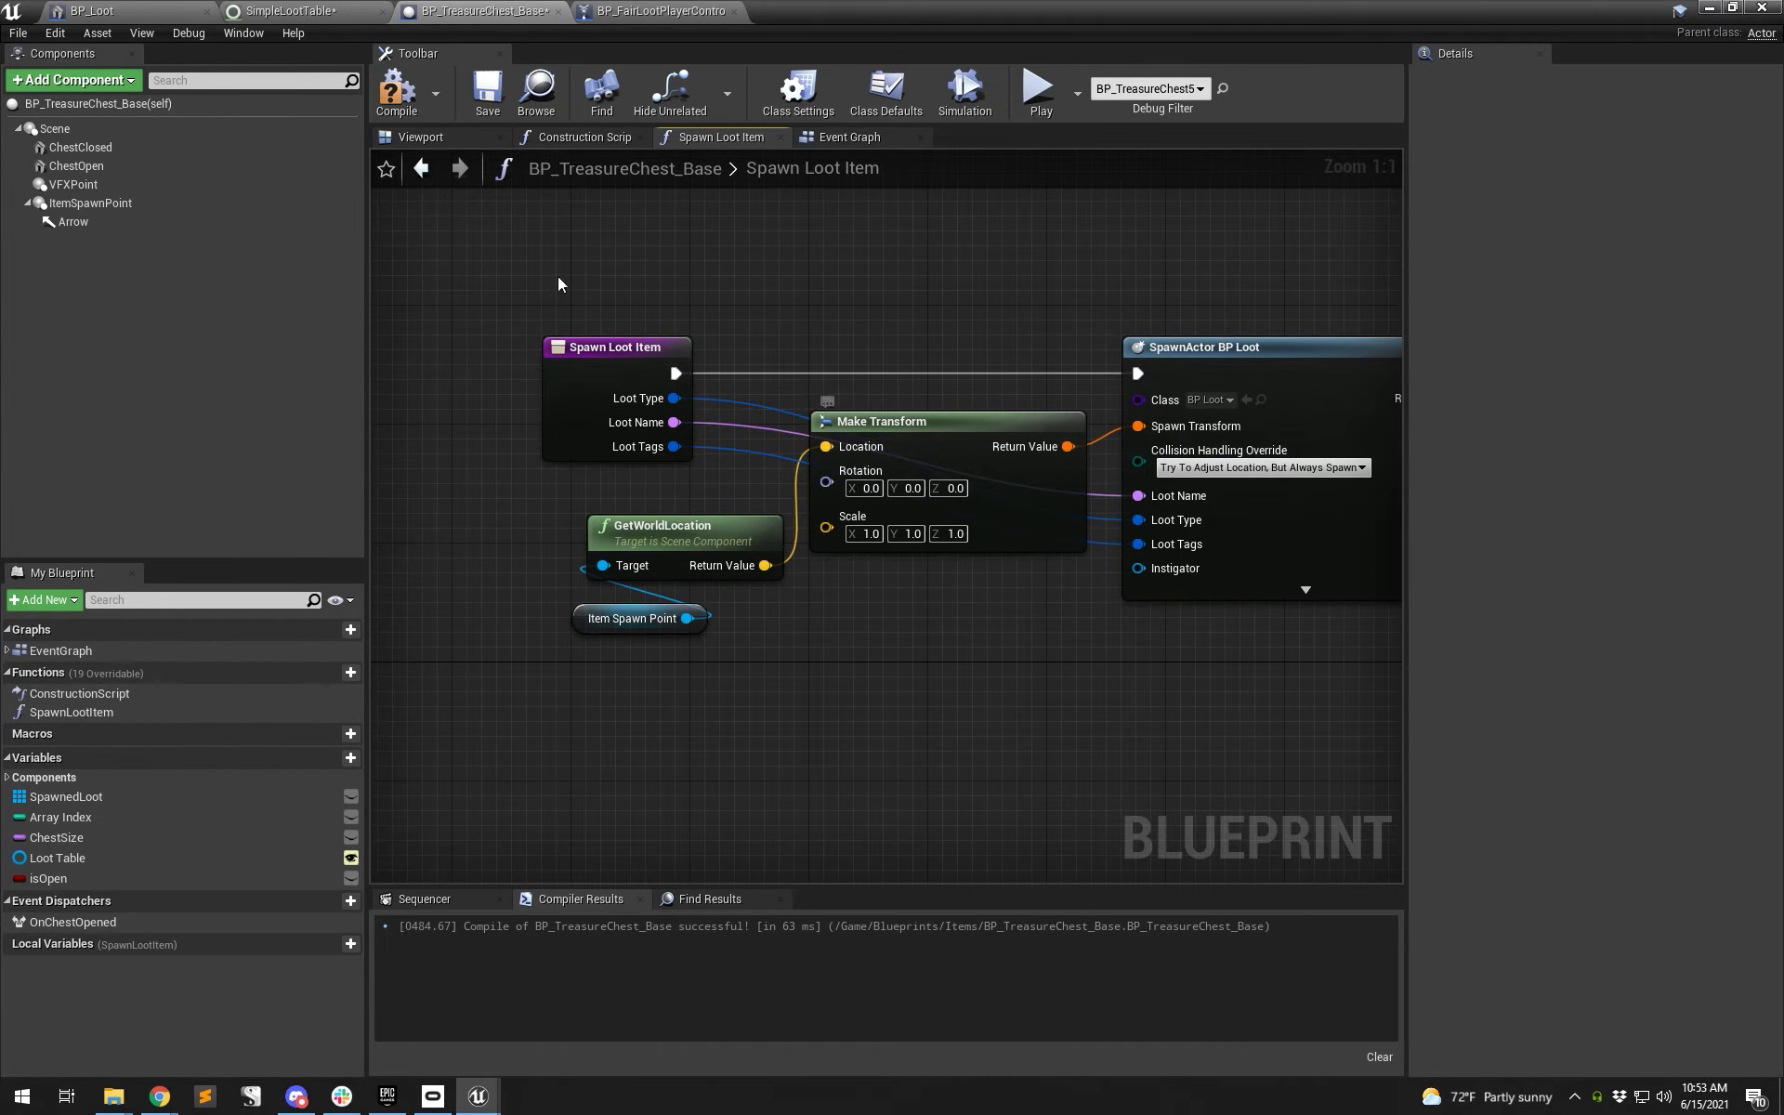
left_click(491, 100)
- Back in the Event Graph, reposition Get Loot Type and add a Get Loot Name node fed by the array GET node
left_click(836, 138)
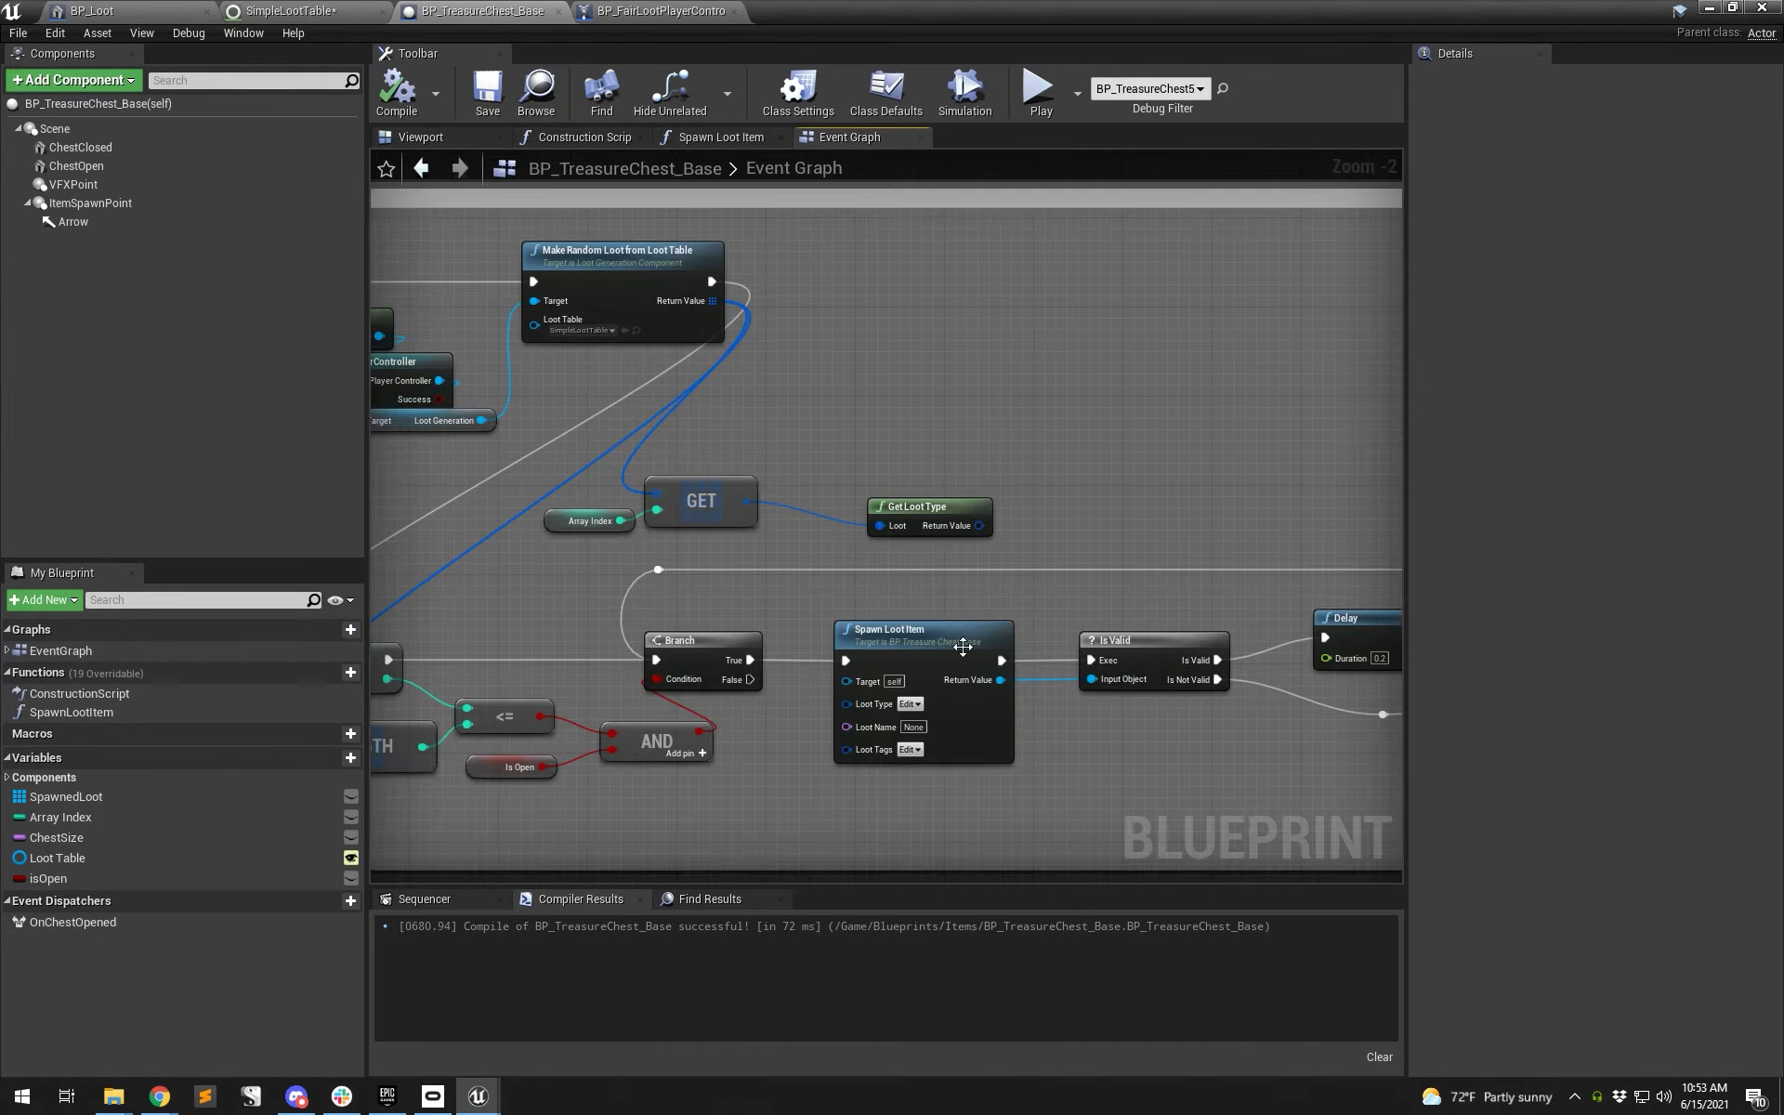
right_click_drag(818, 685, 854, 713)
left_click_drag(990, 476, 916, 446)
left_click_drag(762, 471, 821, 512)
type("ge")
key("Up")
key("Up")
key("Up")
key("Up")
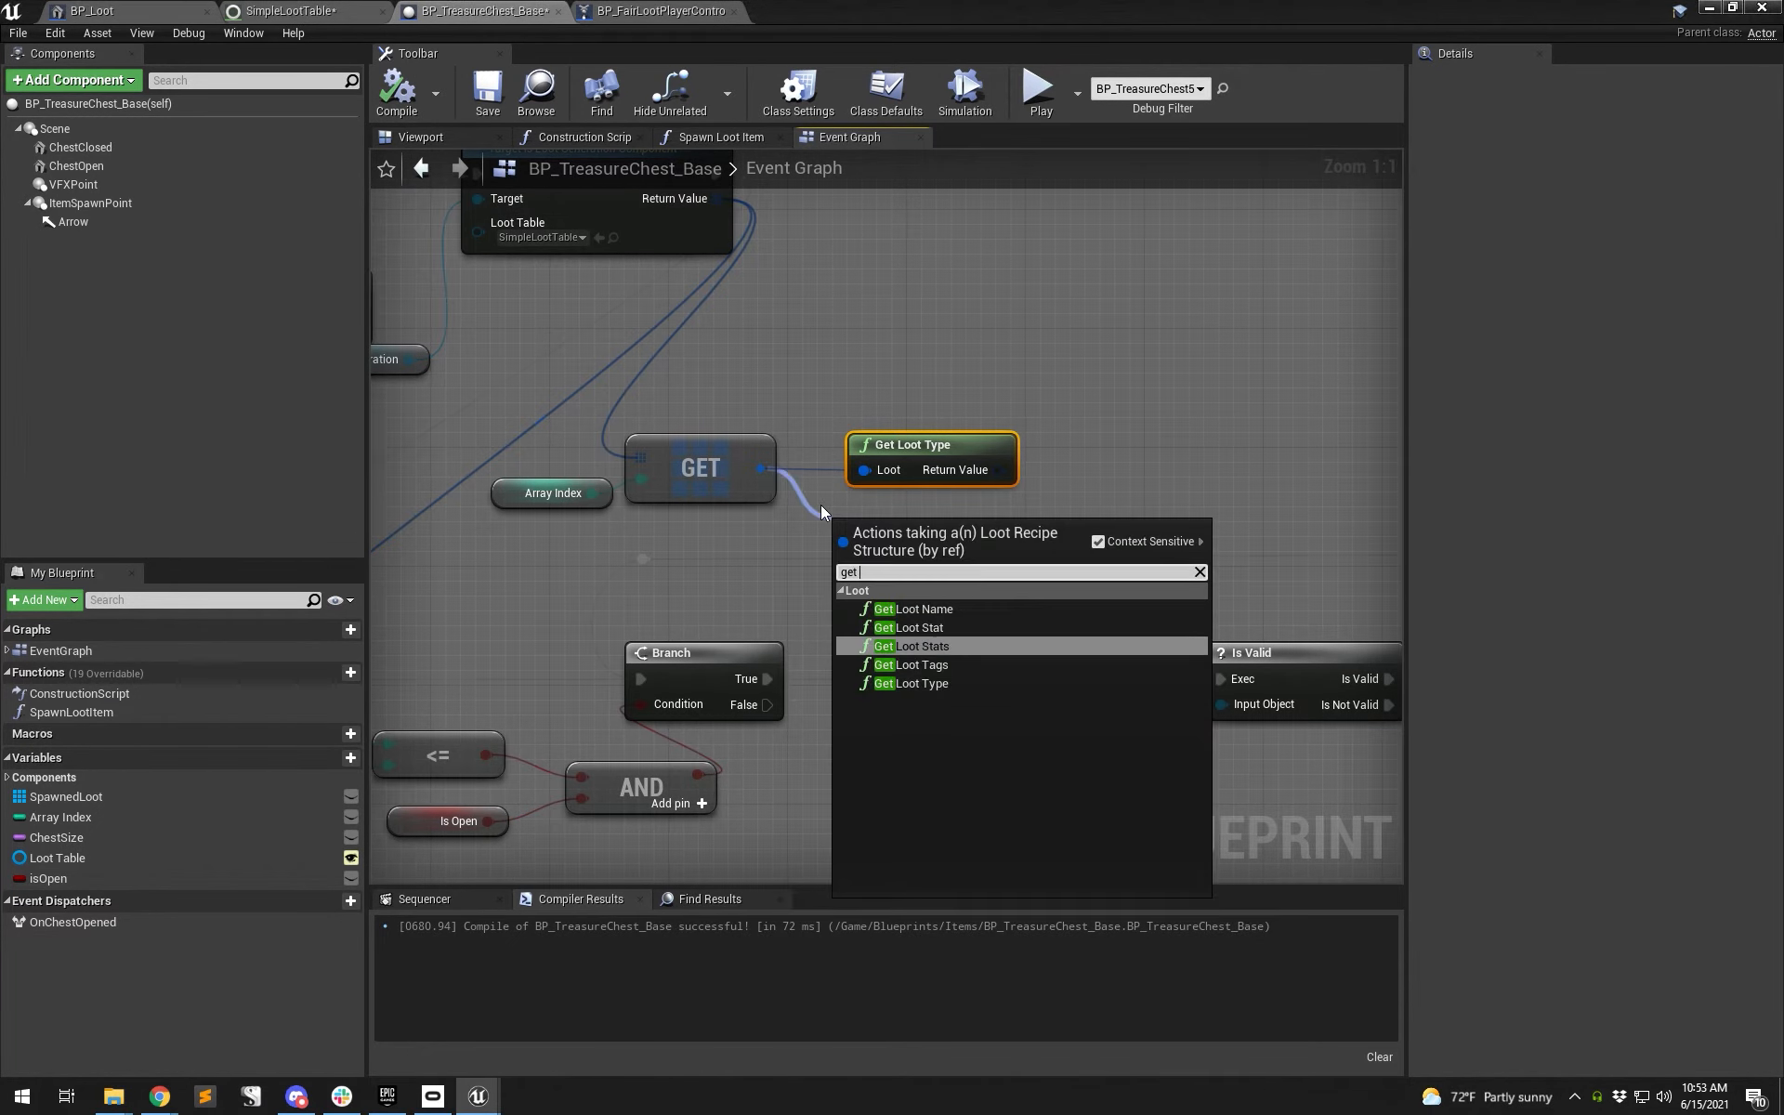
key("Return")
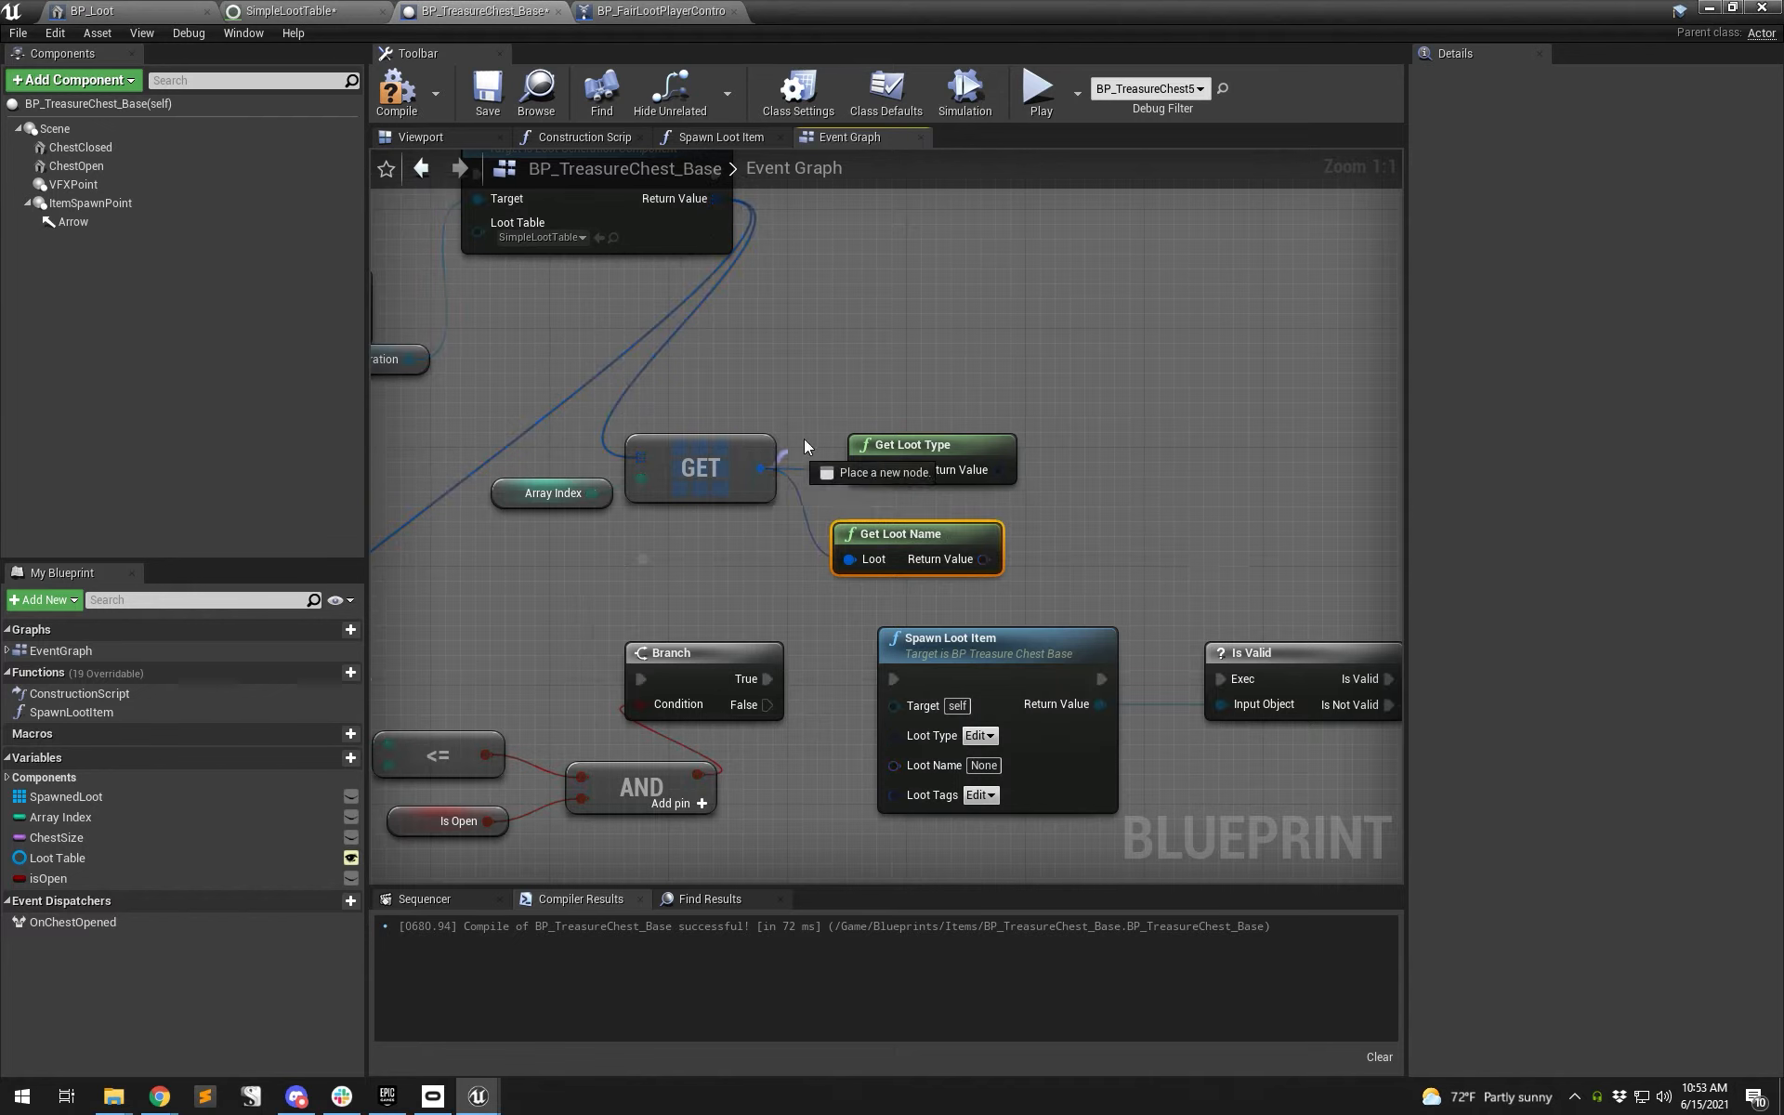
- Add a Get Loot Tags node fed by the array GET node
left_click_drag(760, 468, 849, 381)
type("ge")
key("Up")
key("Return")
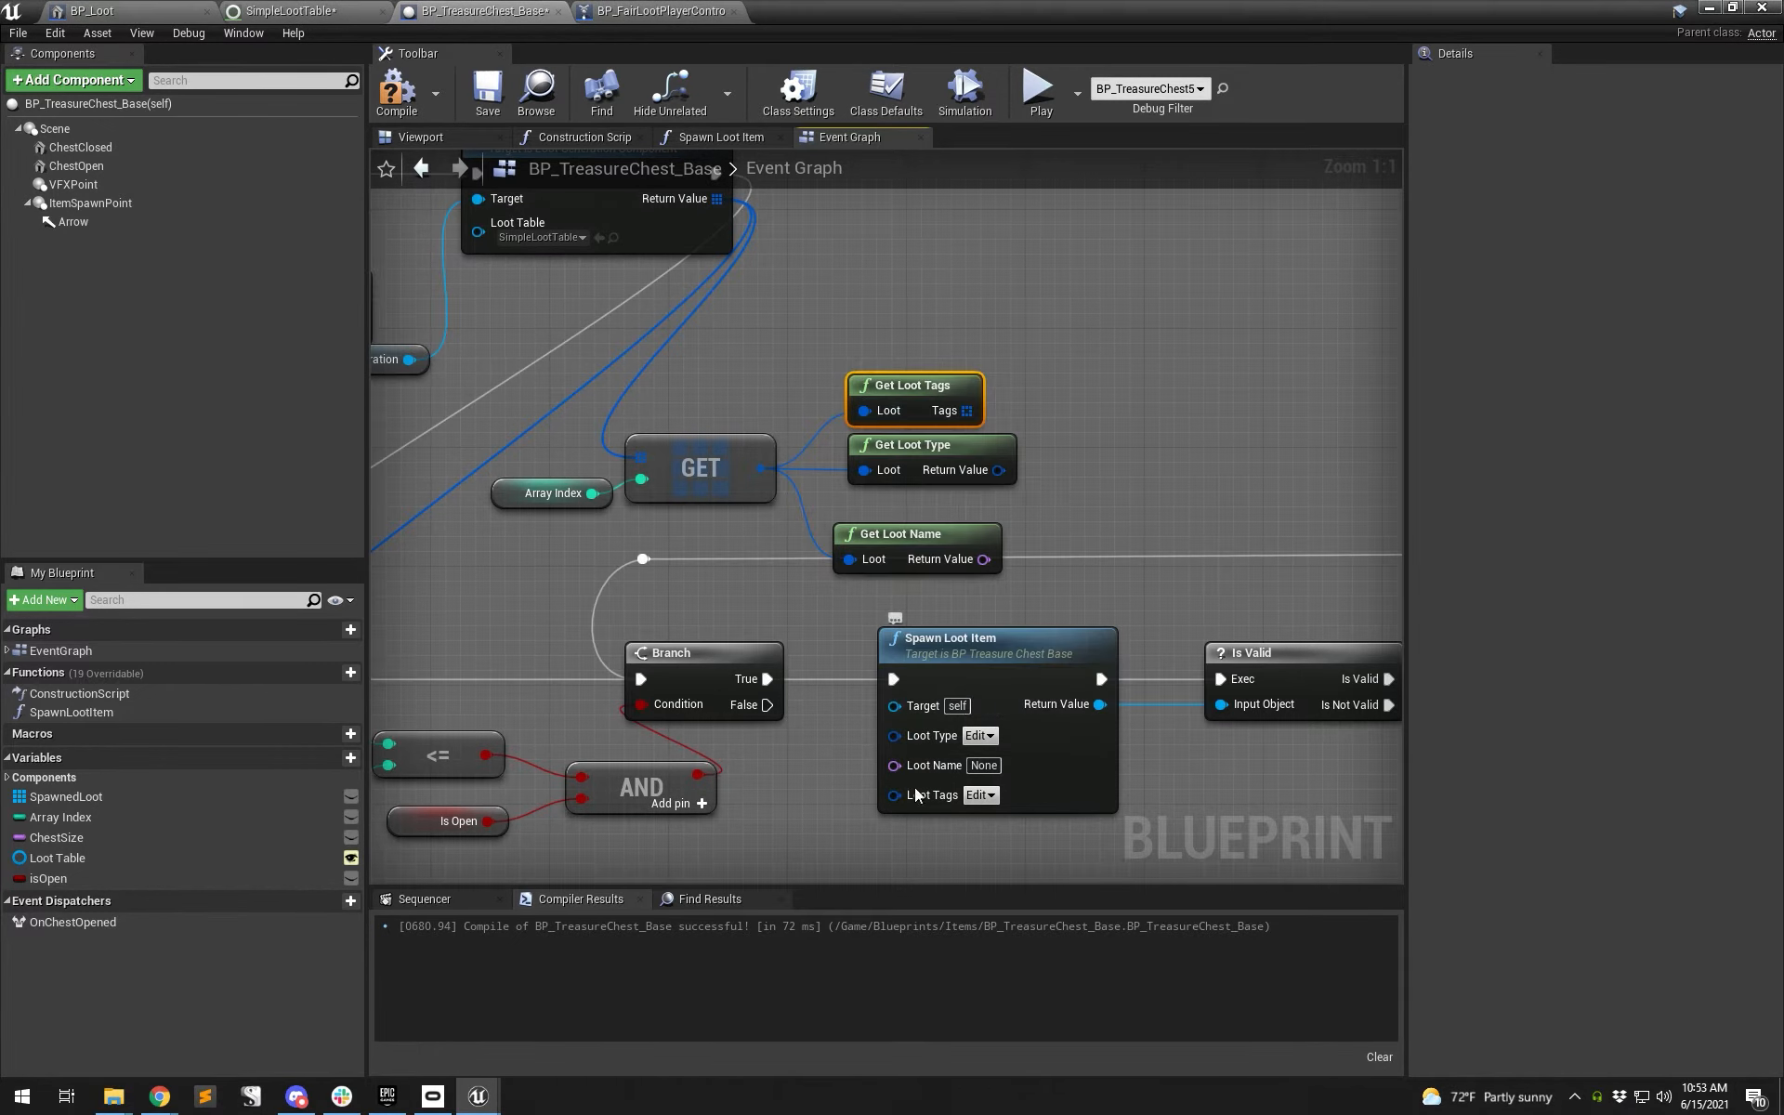
- Convert the loot tags with Make Gameplay Tag Container from Array into Spawn Loot Item's Loot Tags, and place both tag nodes below it
left_click_drag(967, 409, 1073, 402)
type("make")
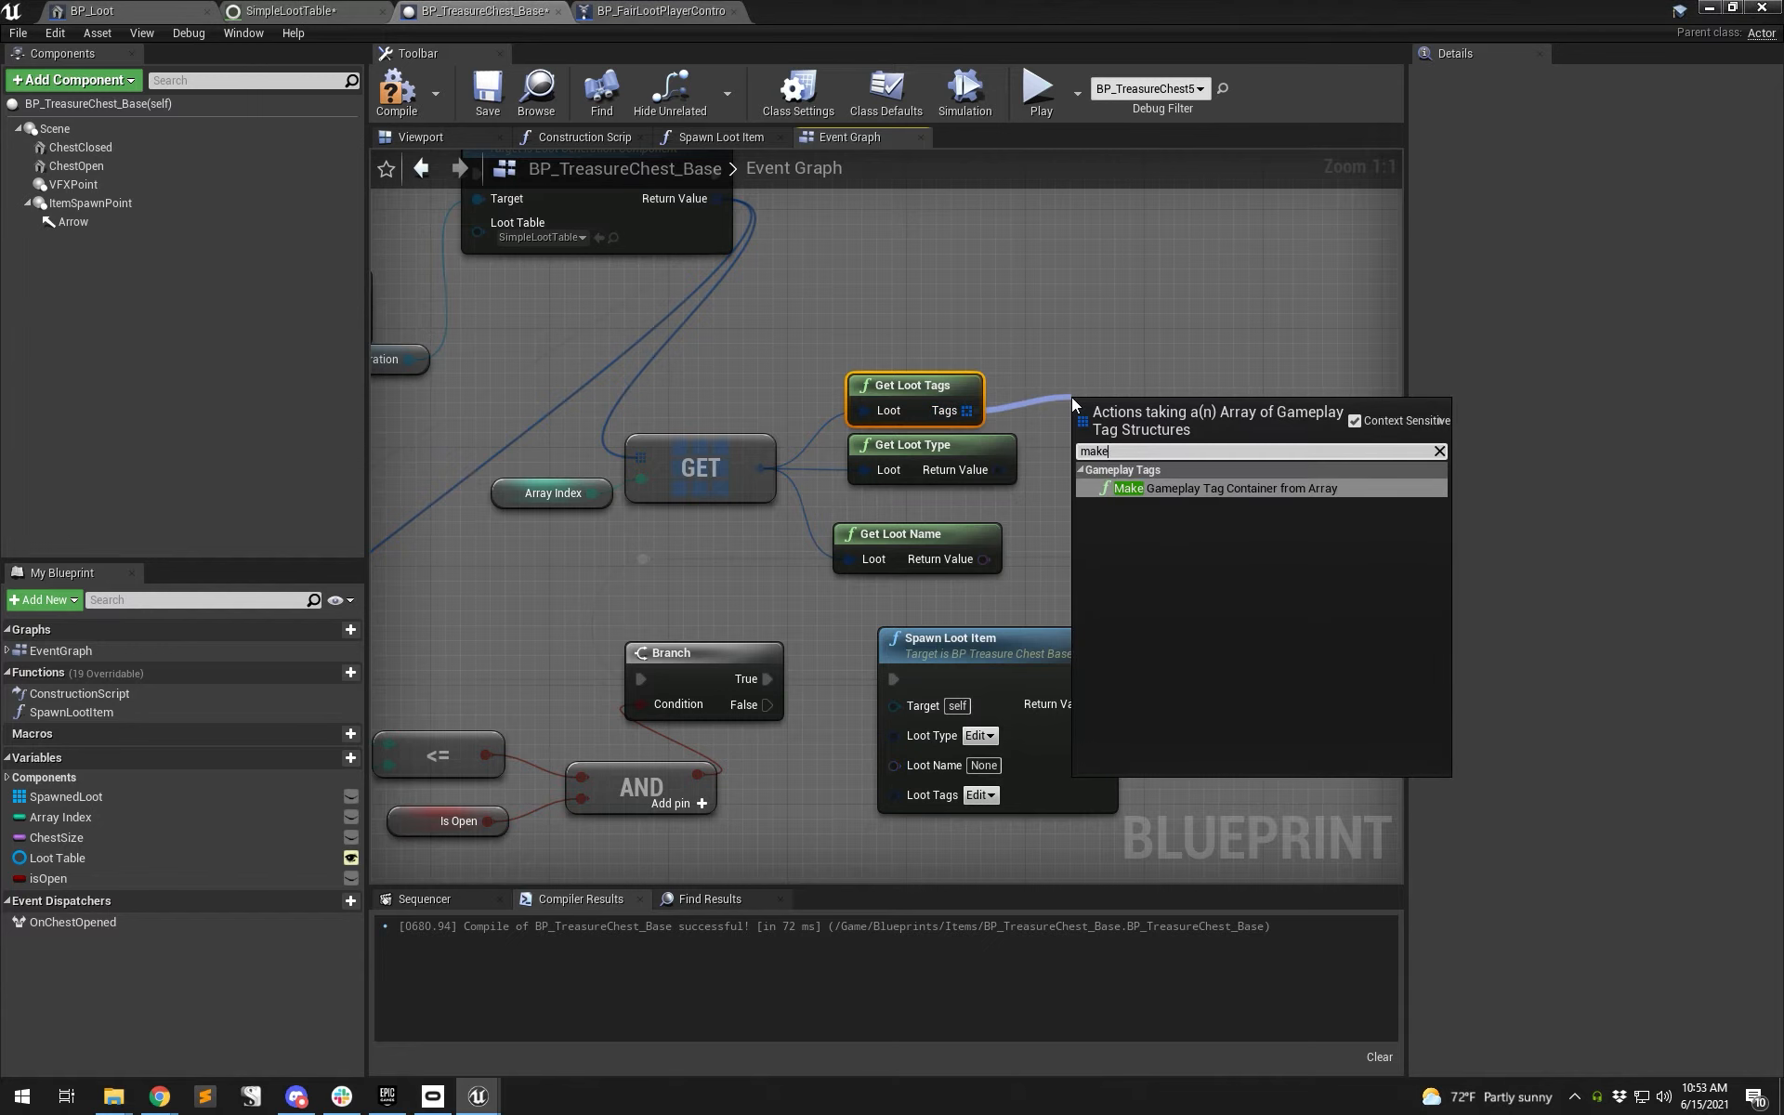
key("Return")
left_click_drag(1303, 444, 925, 795)
left_click_drag(1180, 432, 936, 632)
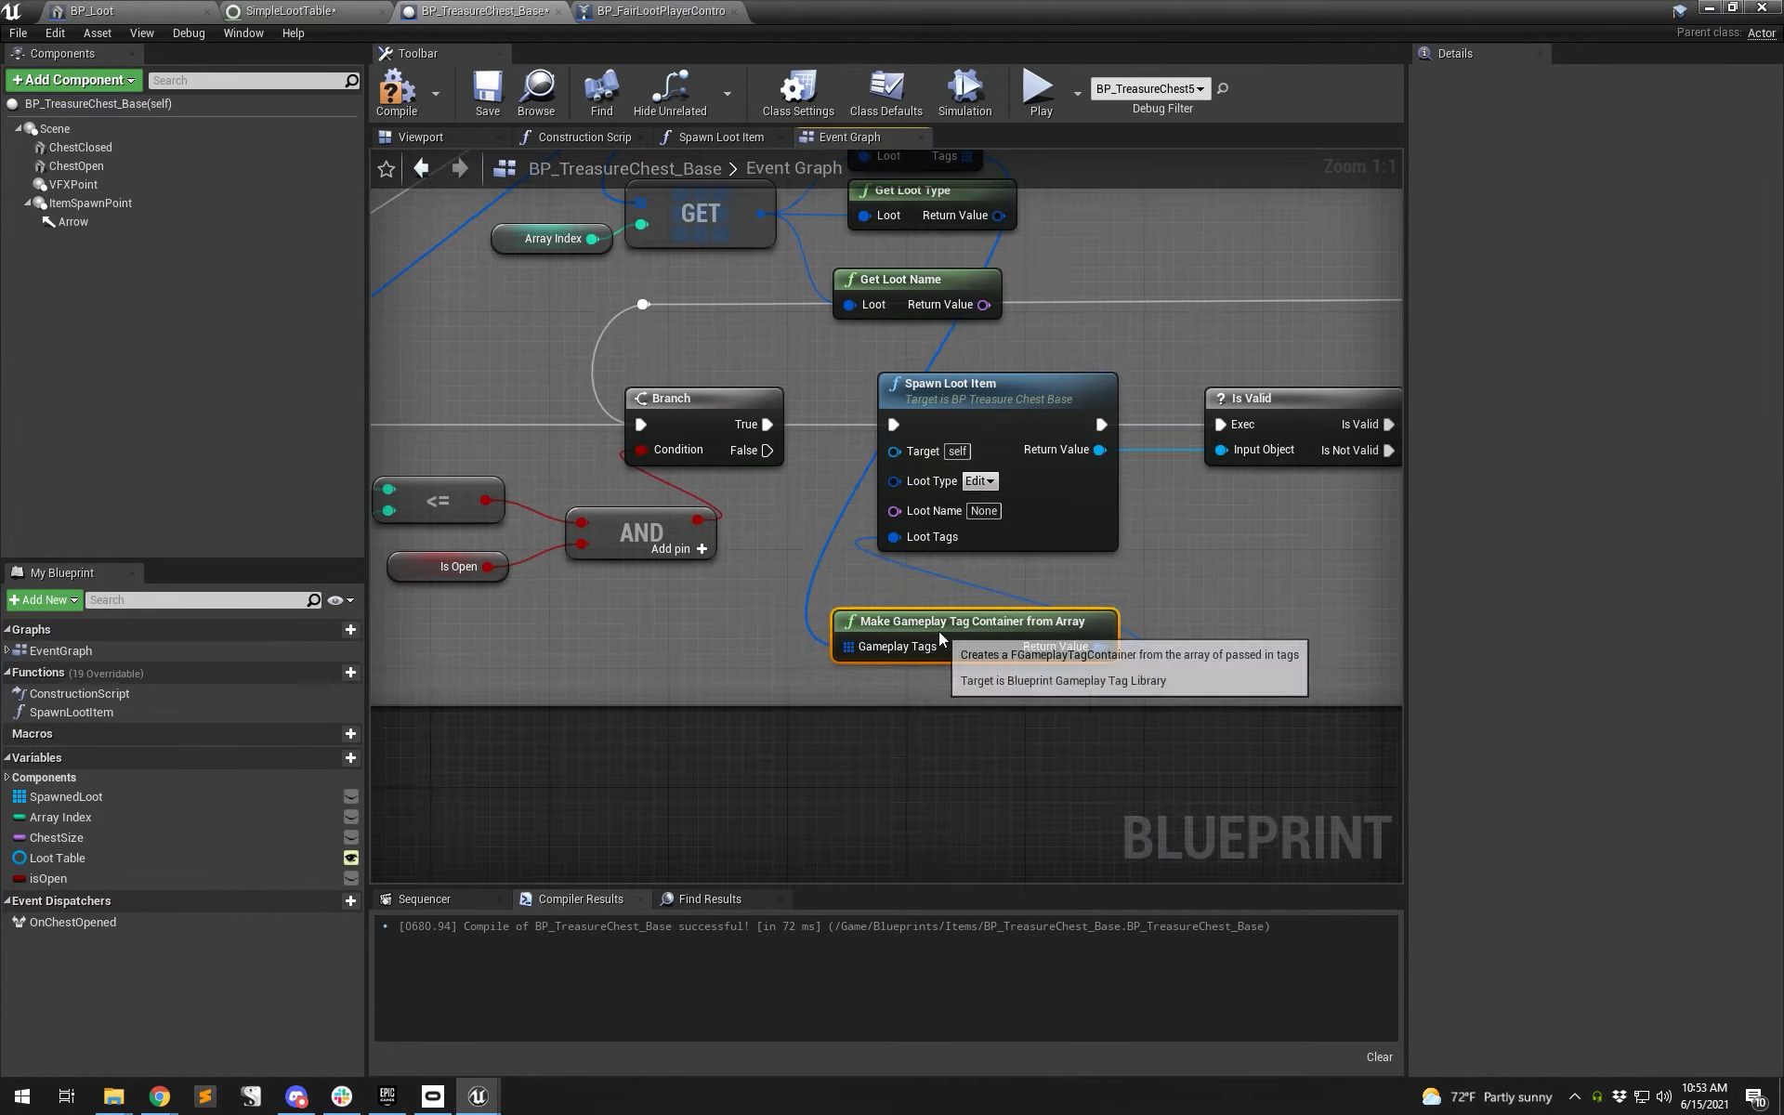
right_click_drag(981, 303, 983, 489)
left_click_drag(912, 321, 760, 799)
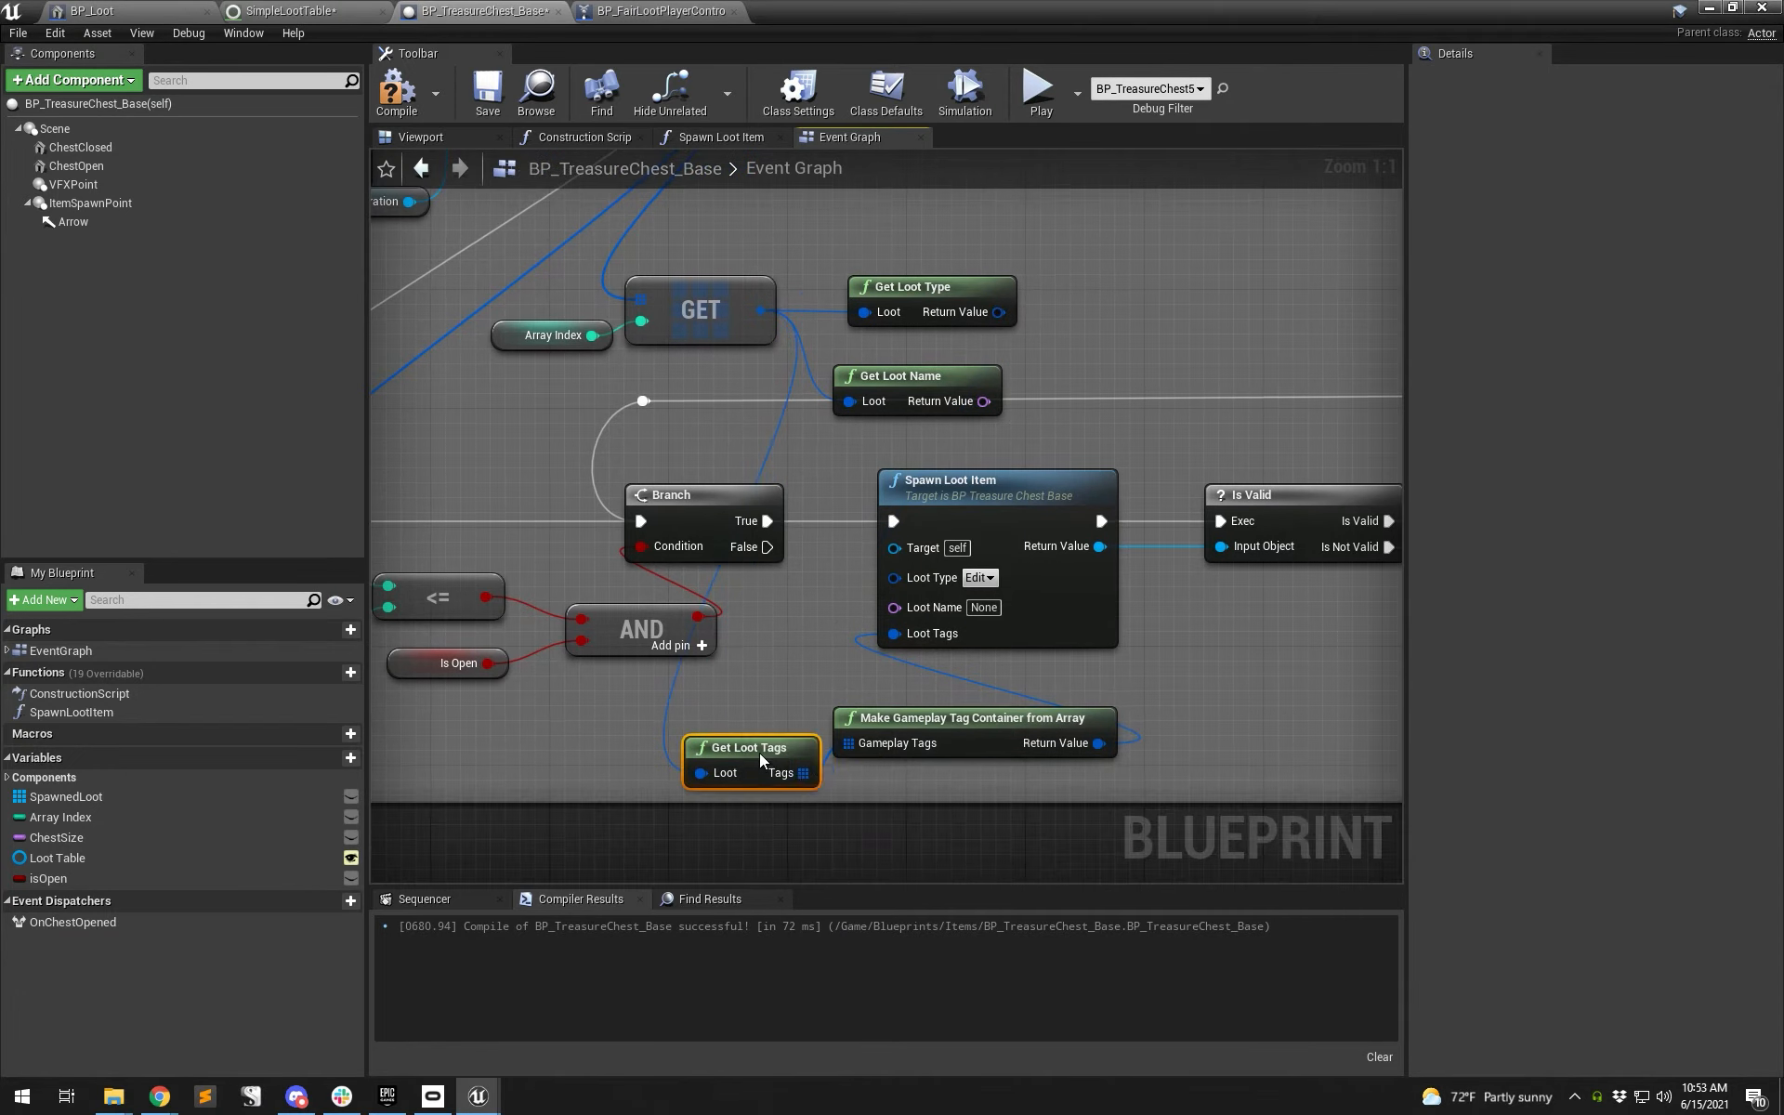
- Connect Get Loot Type and Get Loot Name to Spawn Loot Item's matching inputs, tidy the two nodes, and save the blueprint
left_click_drag(983, 400, 844, 401)
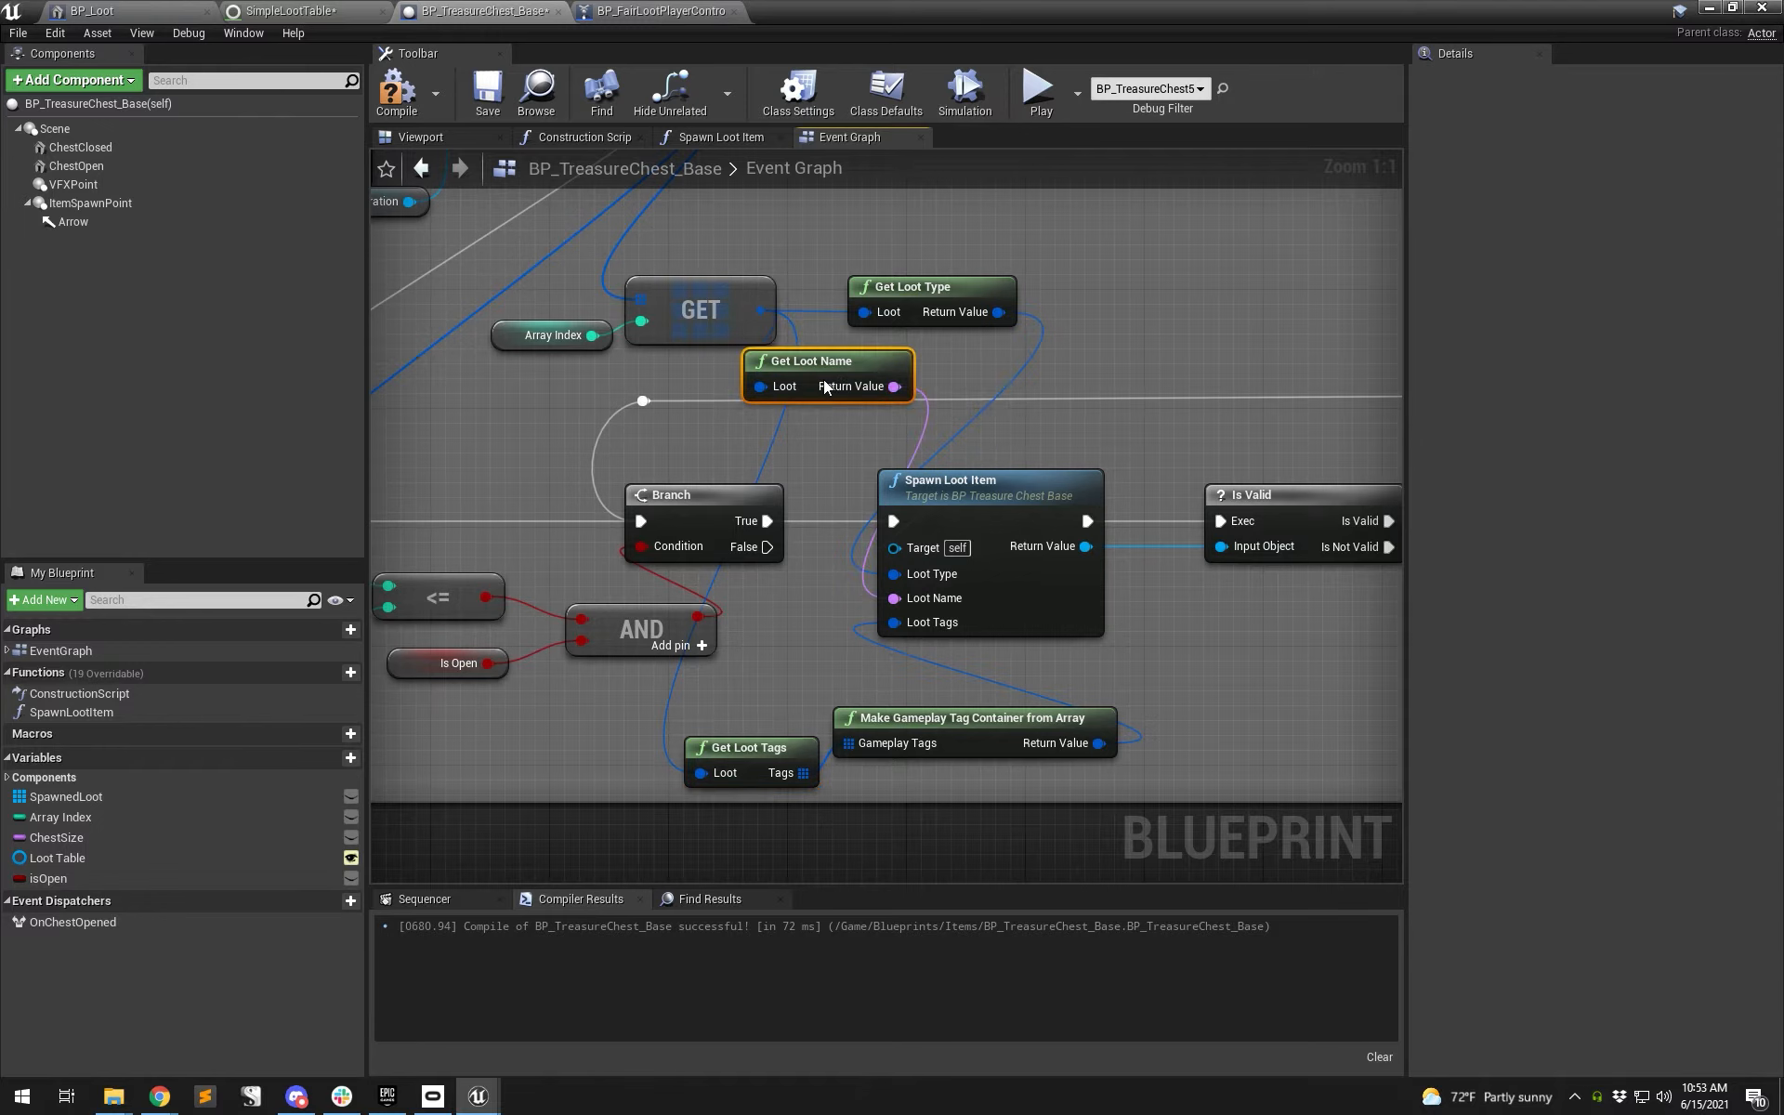
left_click_drag(948, 290, 920, 290)
right_click_drag(1156, 342, 470, 409)
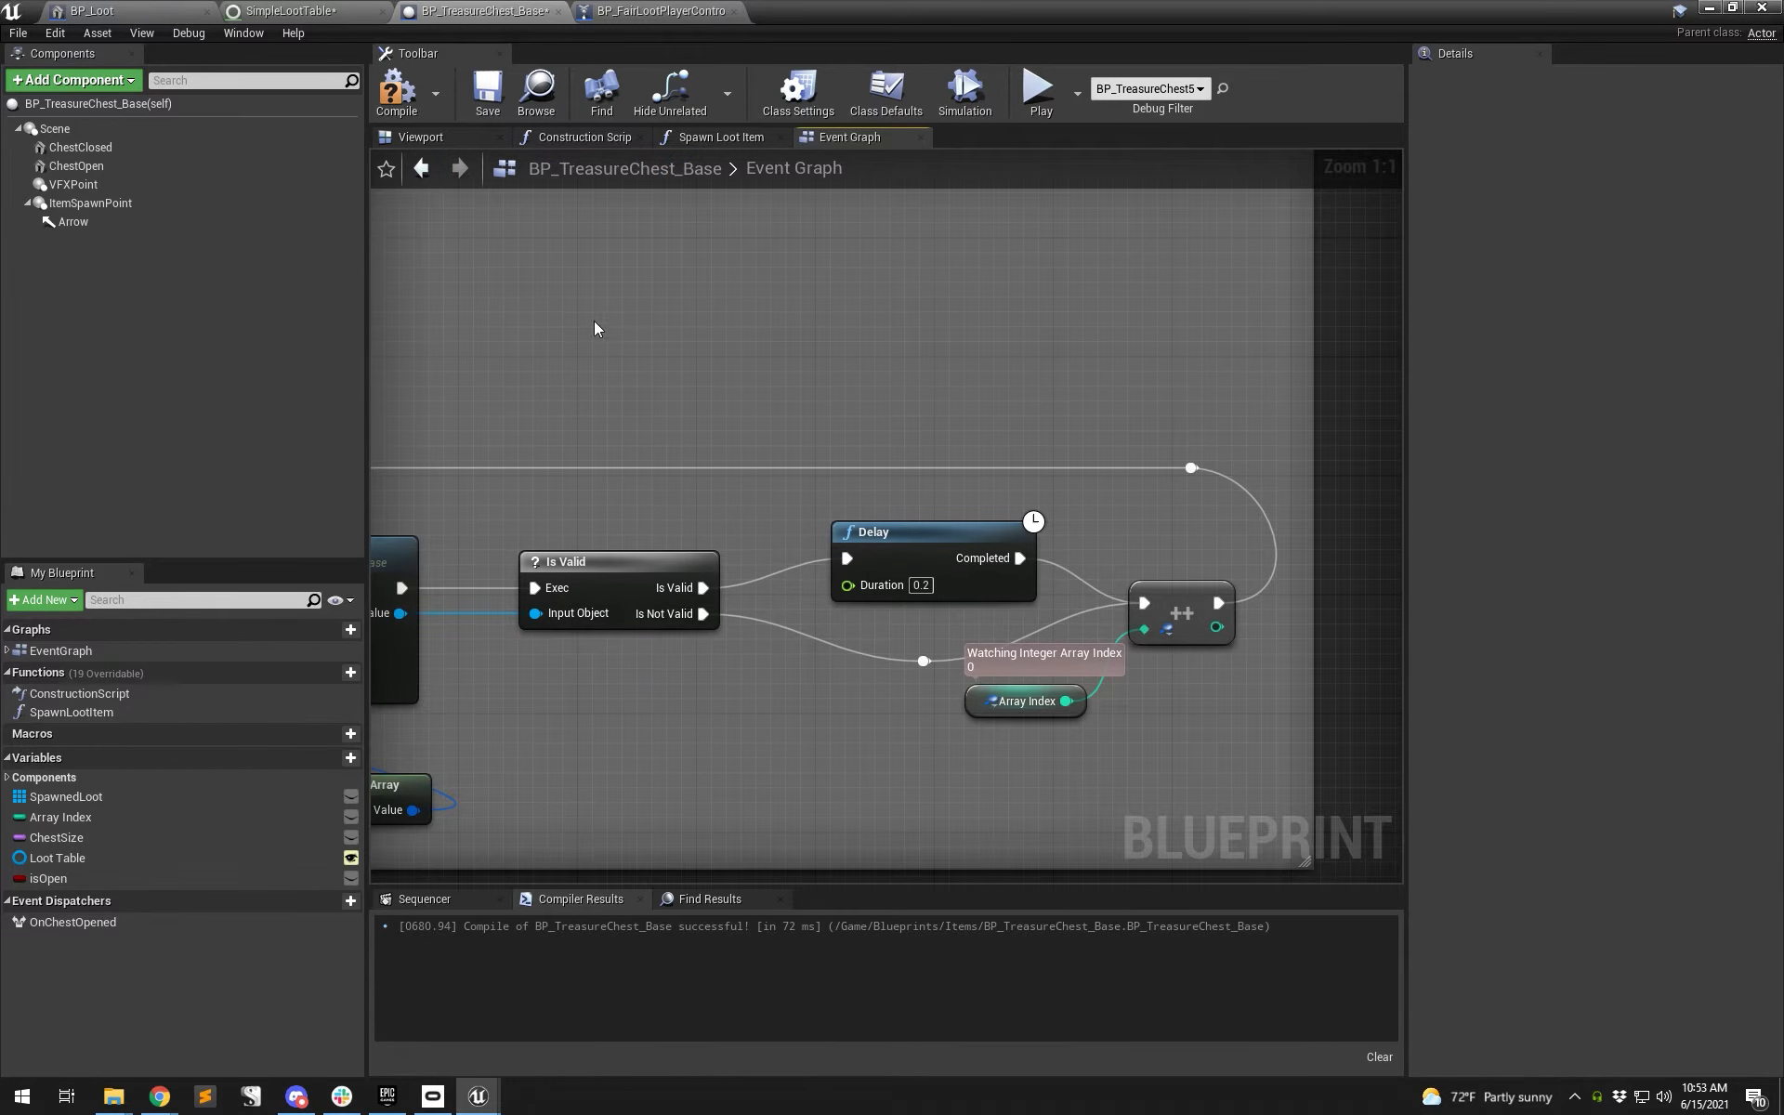
left_click(484, 88)
- Minimize the blueprint editor, play the level and open the small center chest to test its loot, and stop playing
left_click_drag(939, 12, 957, 142)
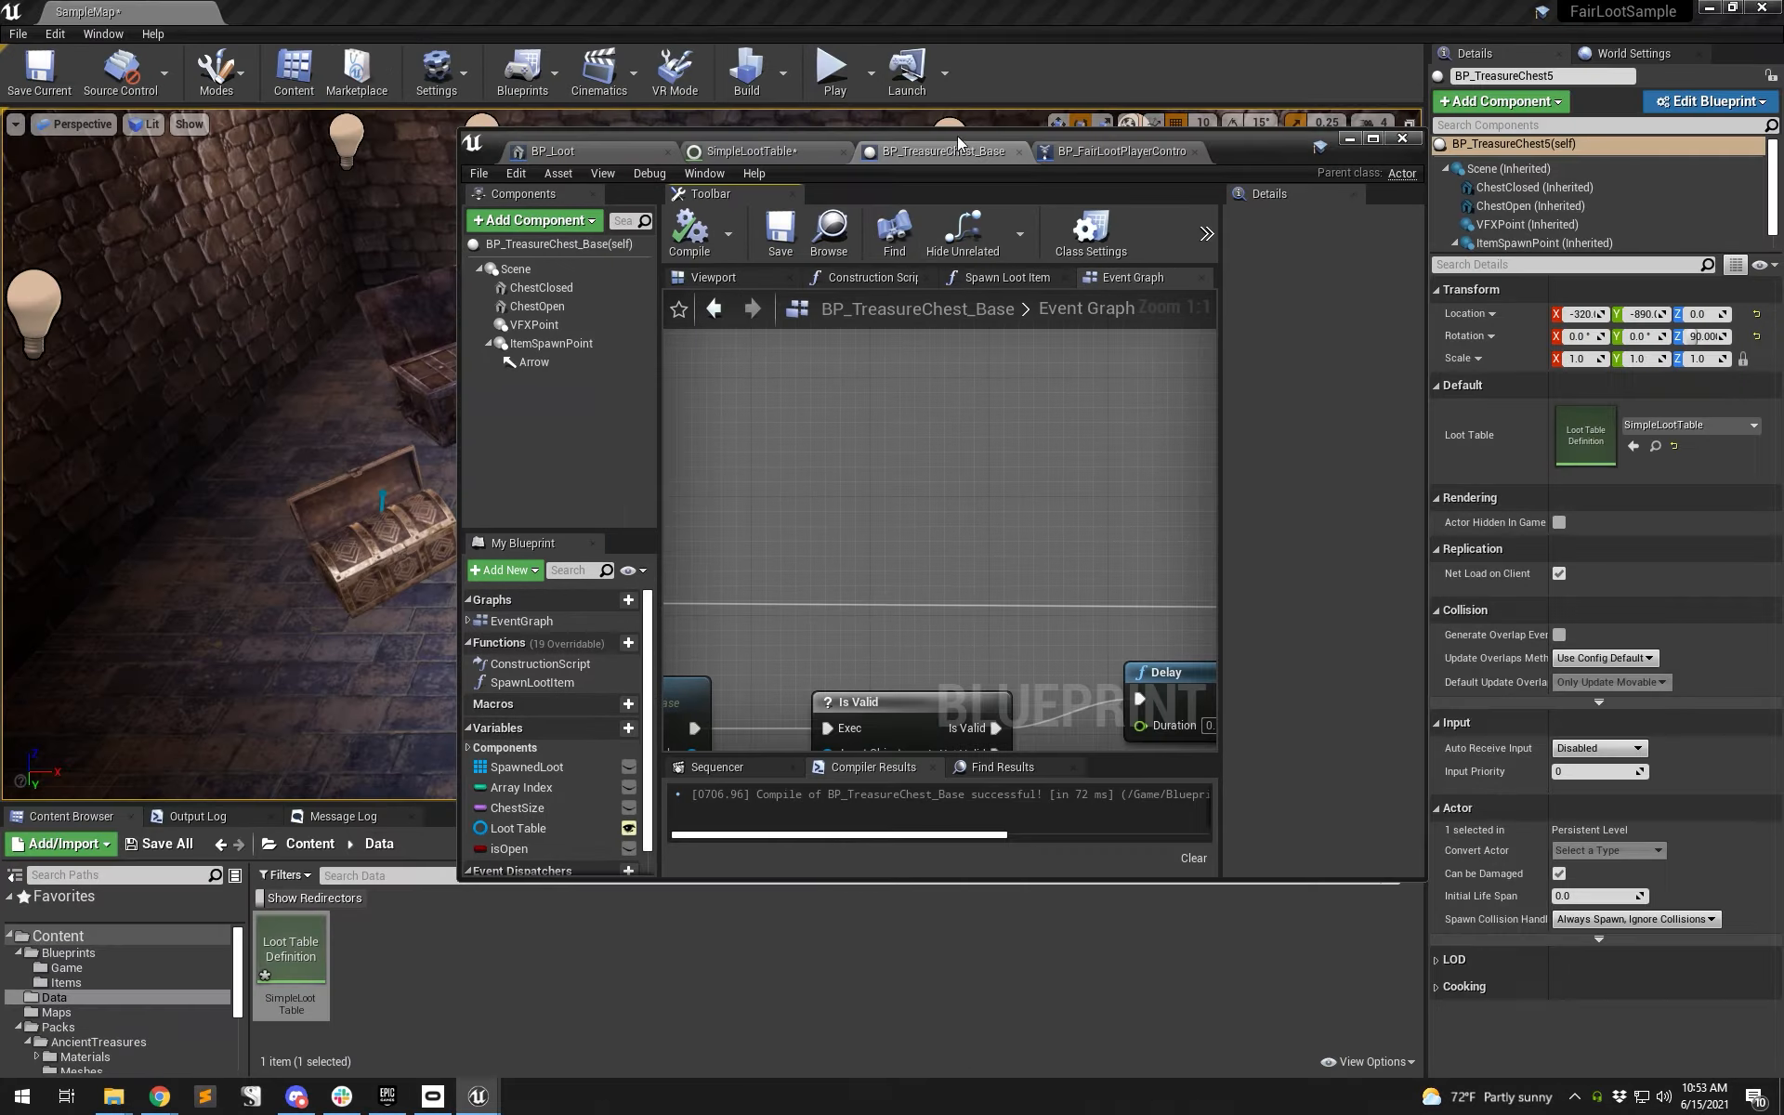
left_click(1349, 138)
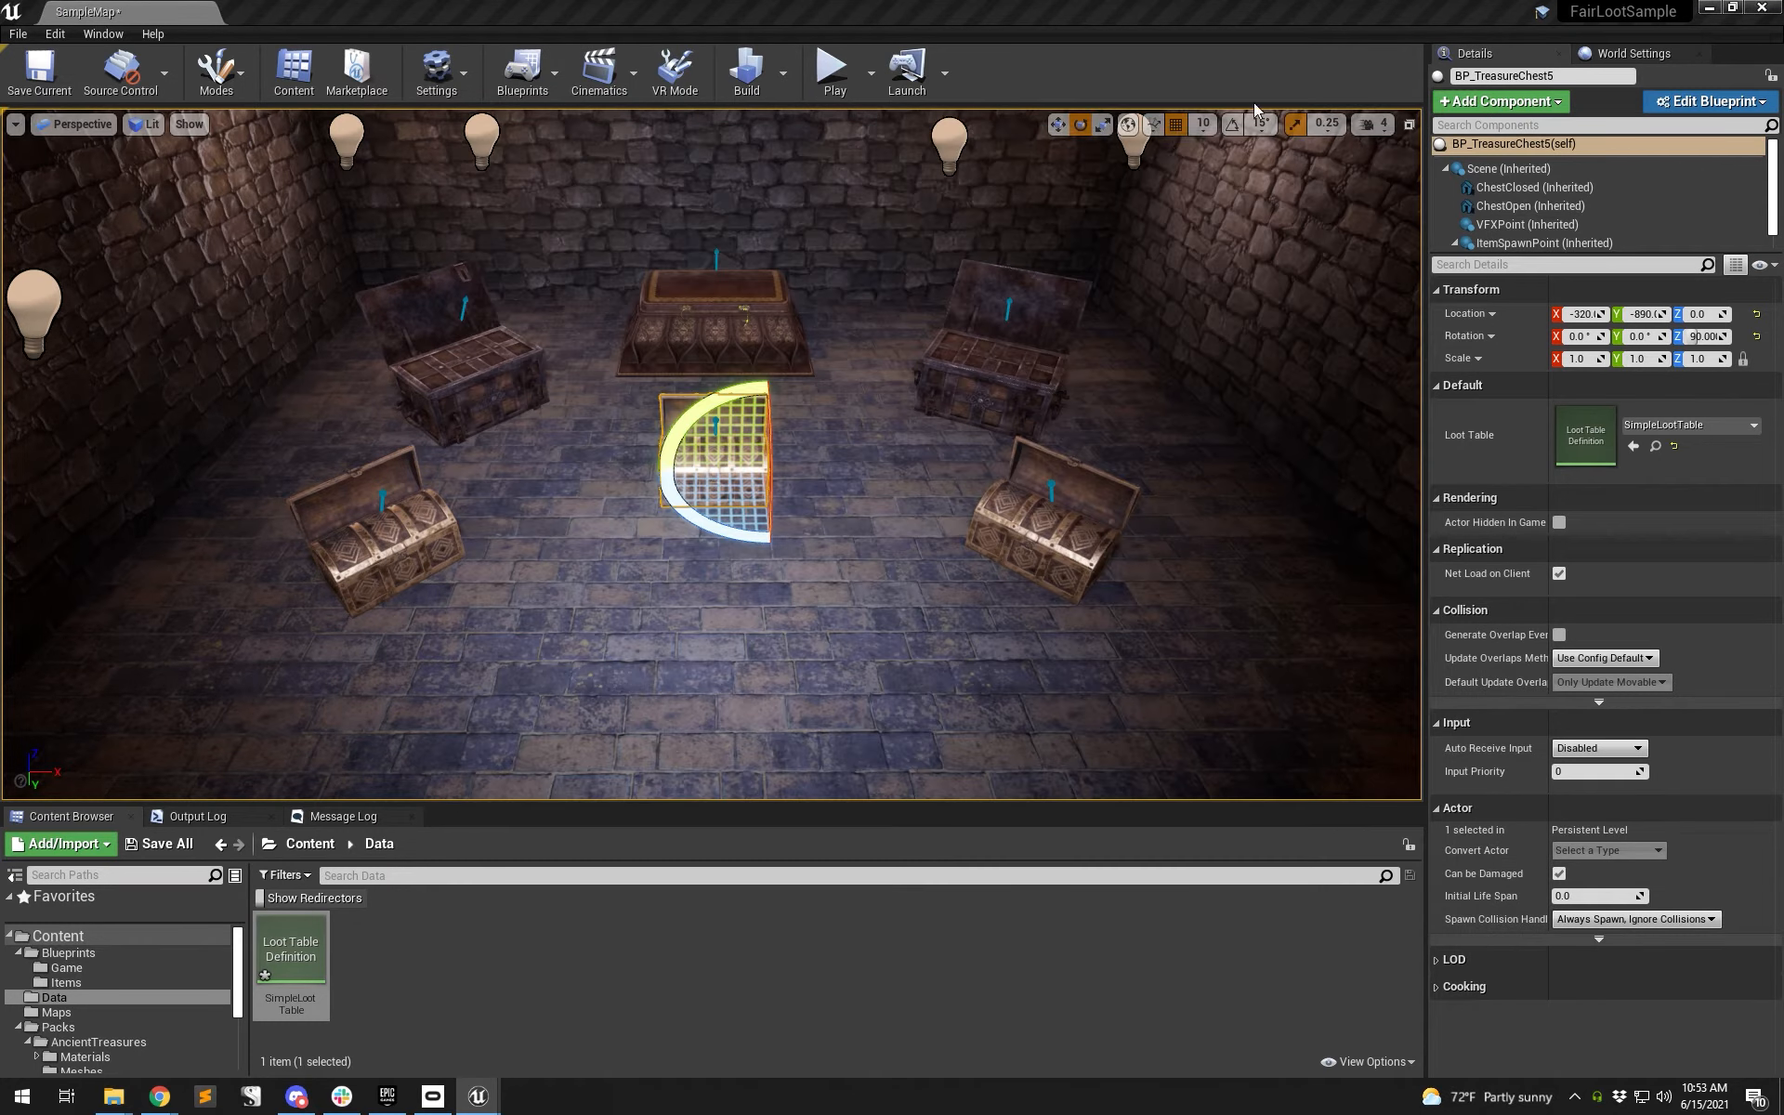
left_click(834, 69)
left_click(708, 522)
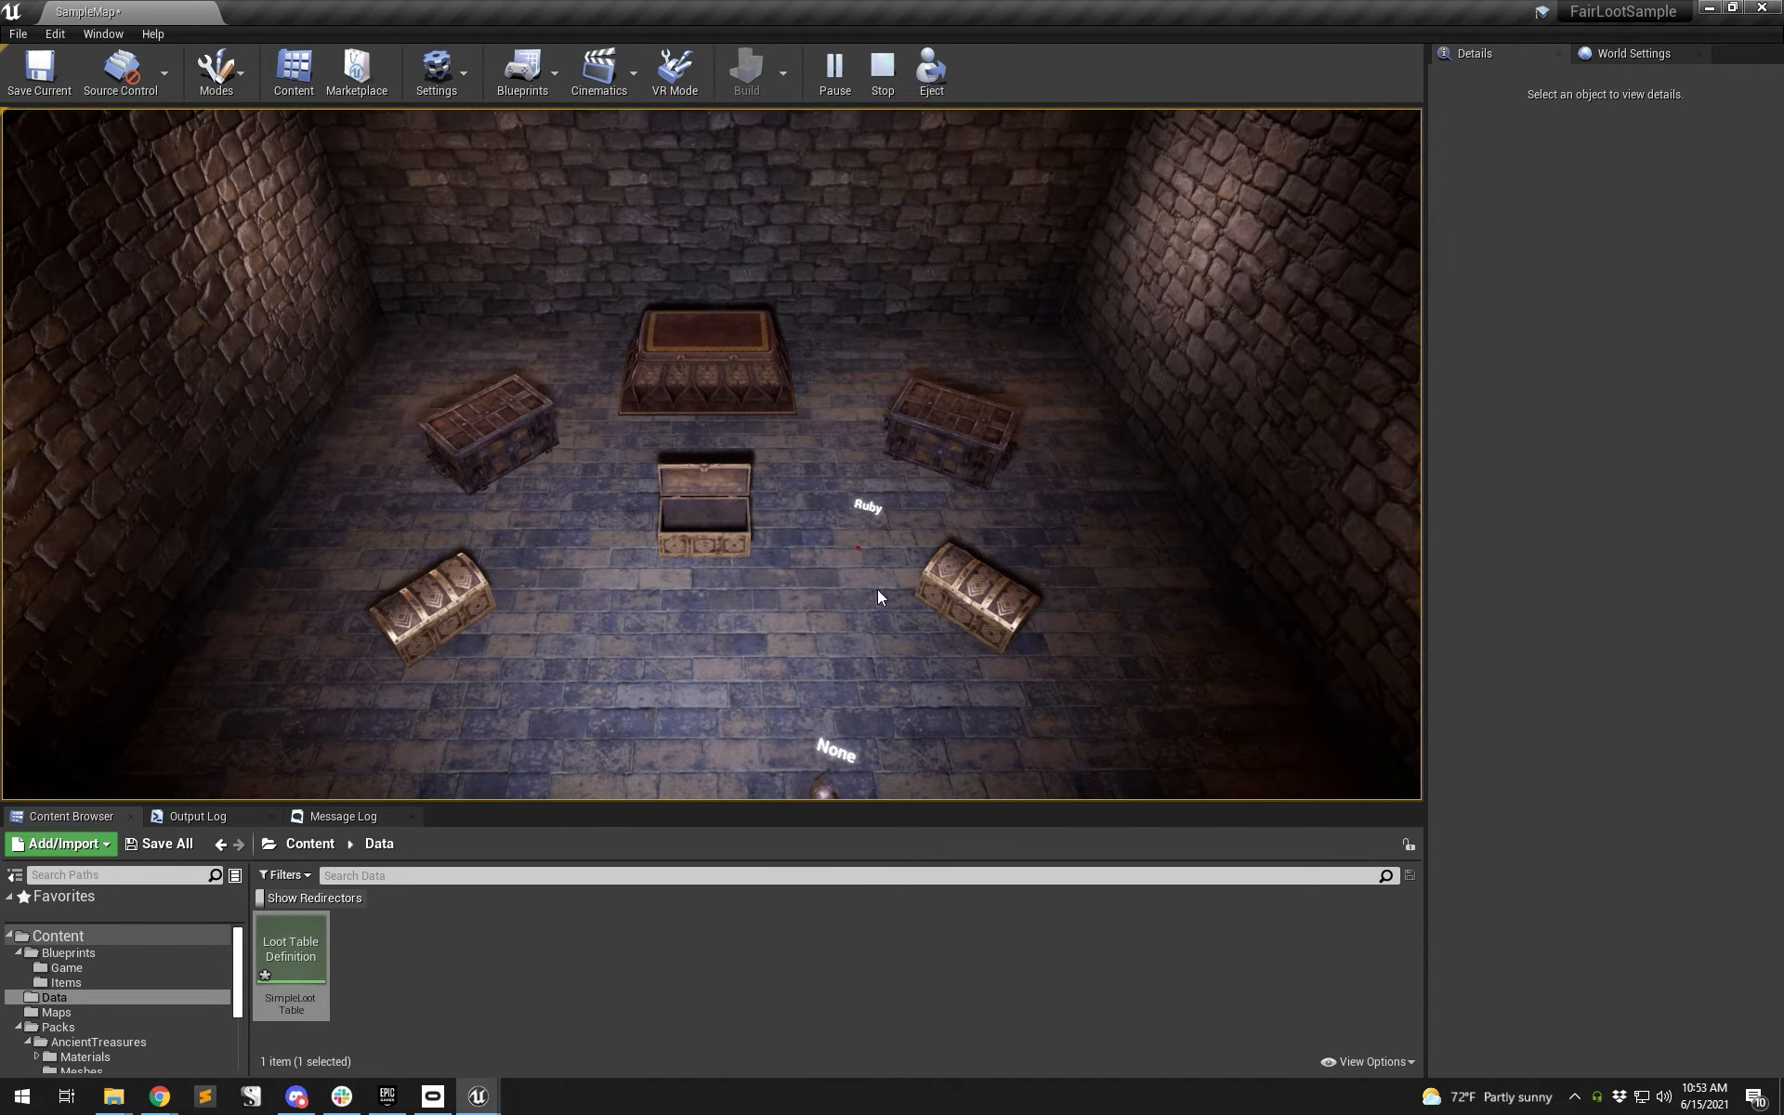
left_click(883, 72)
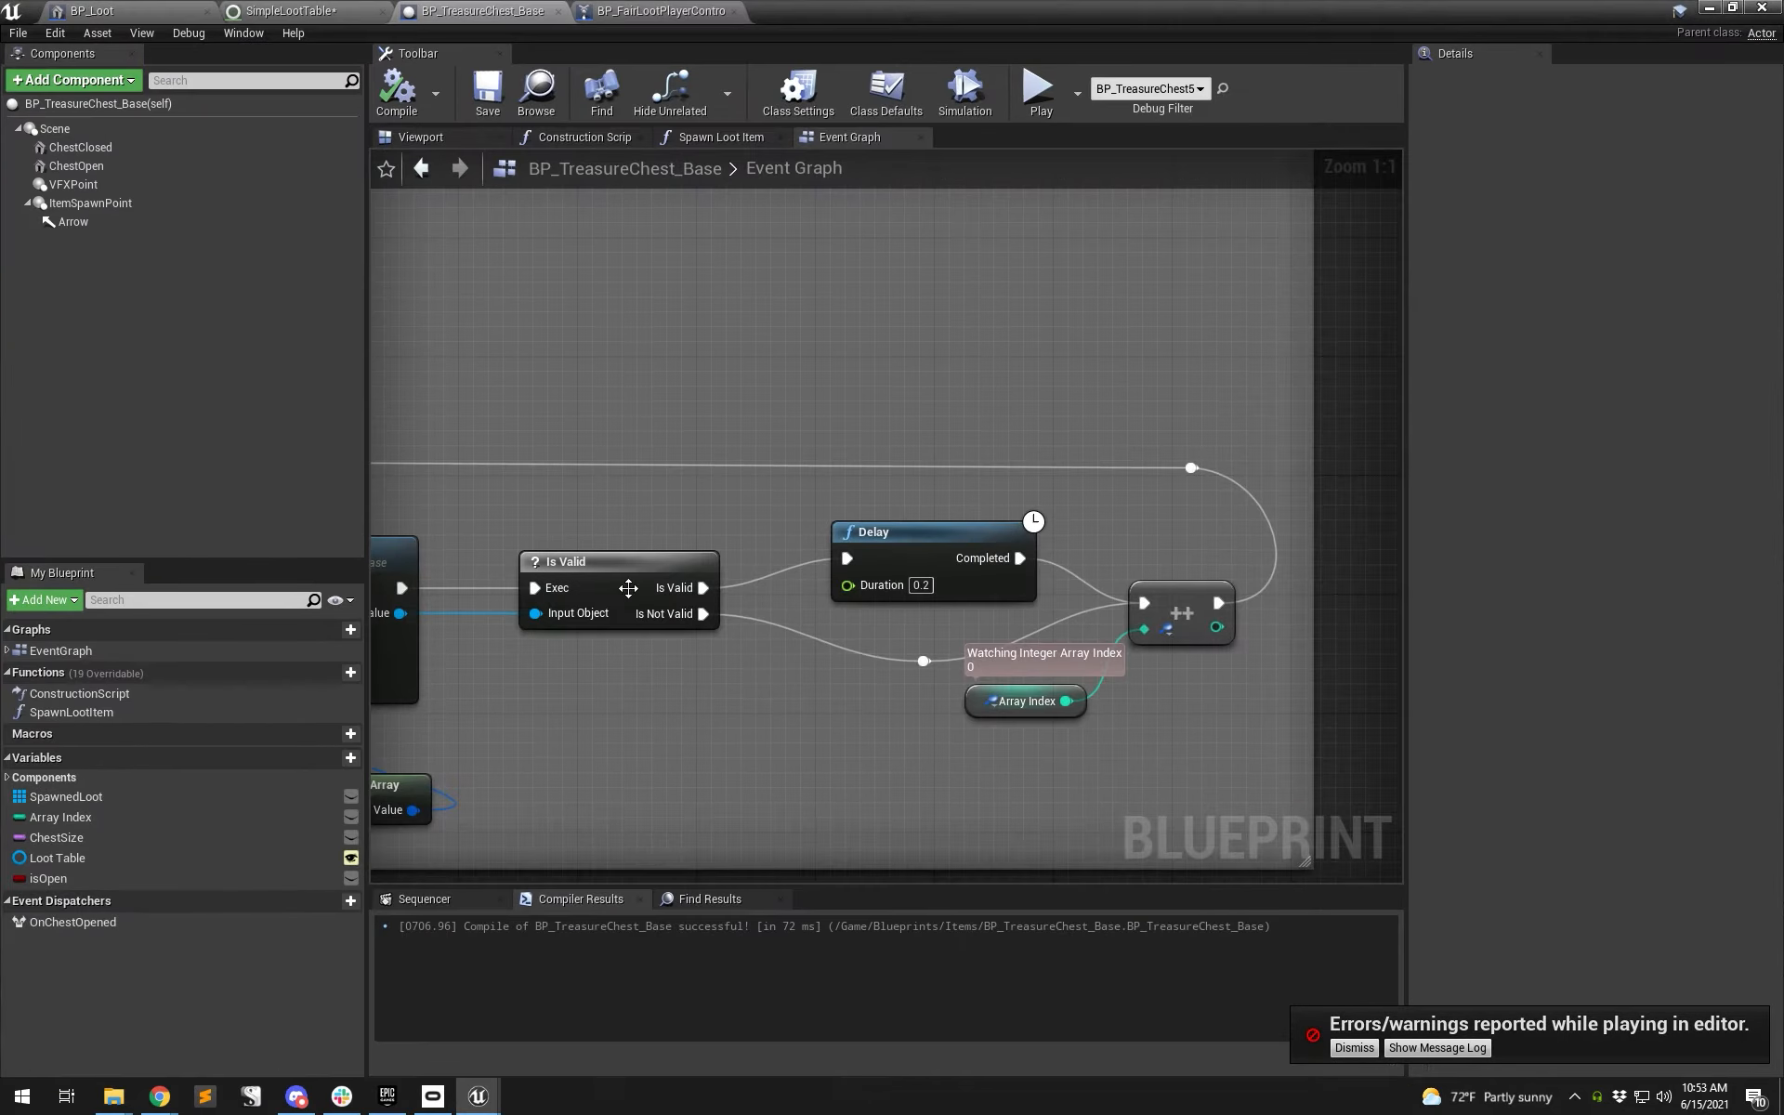
right_click_drag(431, 652, 718, 494)
right_click_drag(592, 606, 1313, 607)
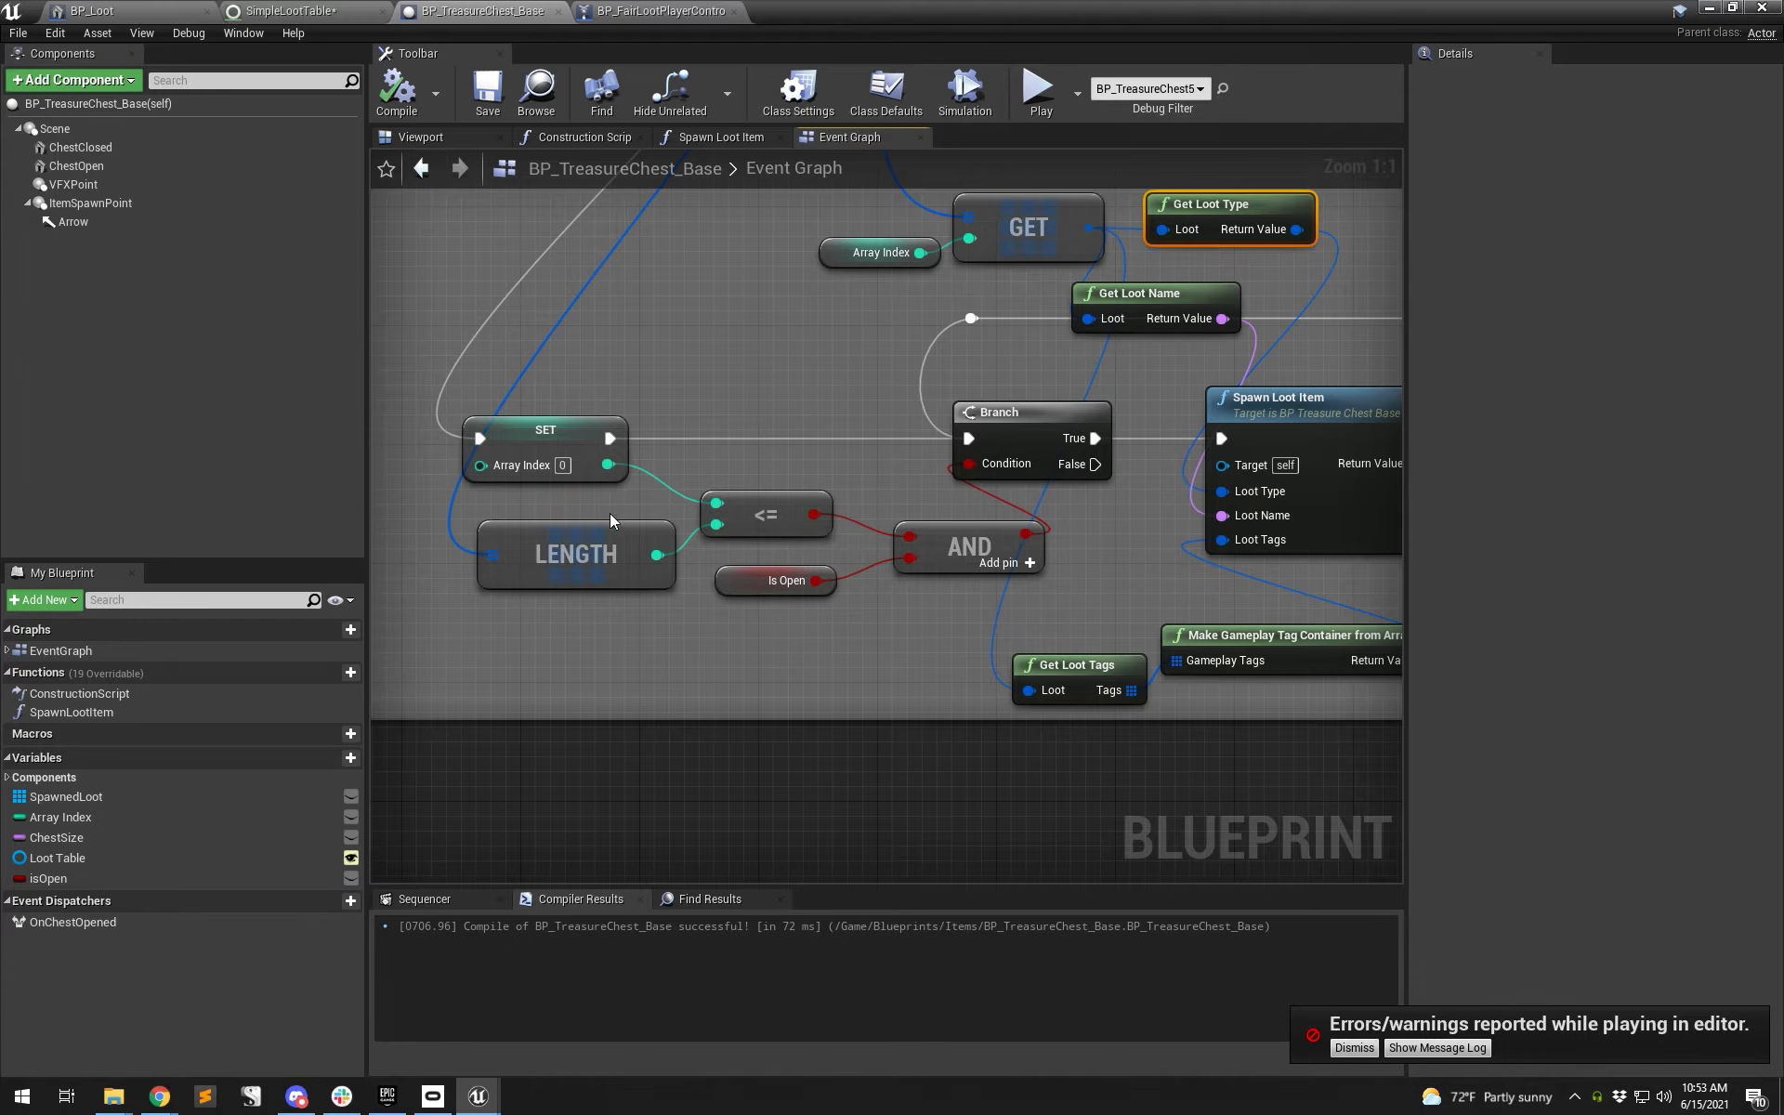
left_click(756, 537)
left_click_drag(609, 437, 727, 437)
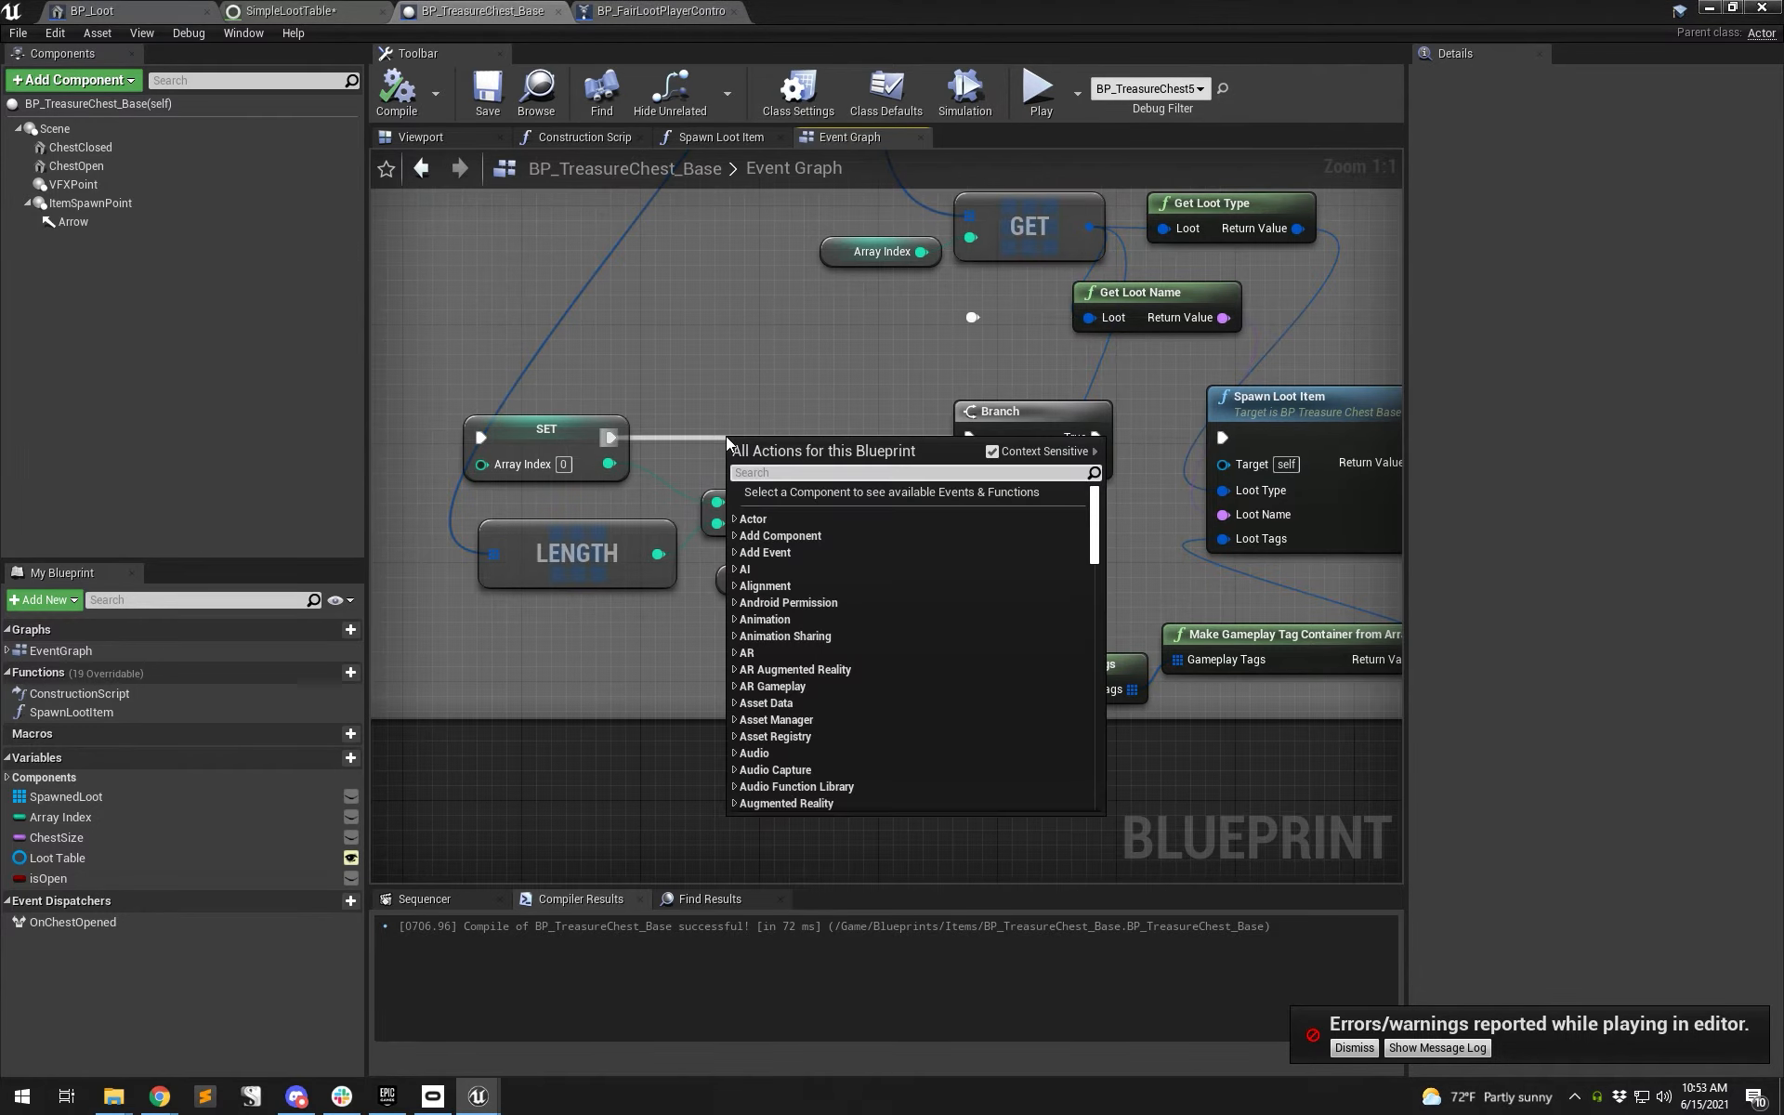
left_click(768, 338)
right_click(767, 338)
type("<")
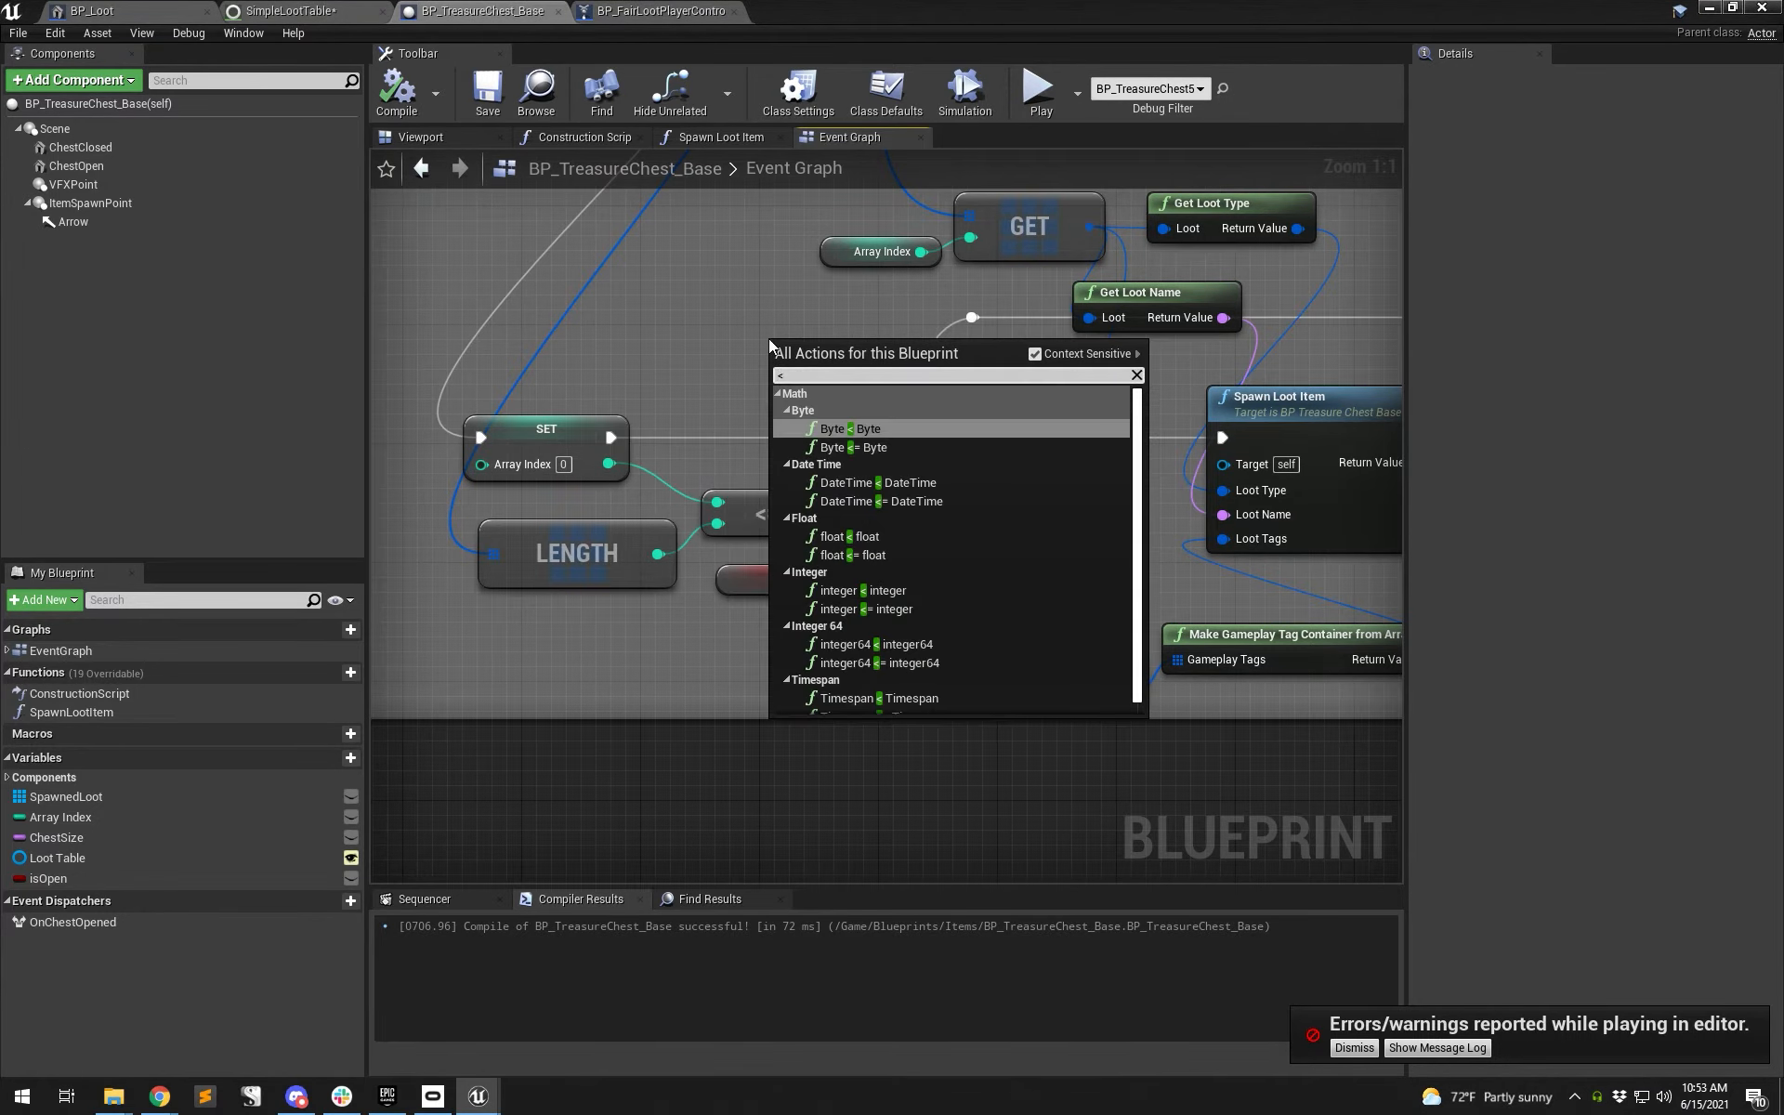
- Replace the <= comparison of Array Index and array length with an integer < node feeding the AND, and compile the blueprint
left_click_drag(609, 464, 773, 358)
type("<")
key("Return")
left_click_drag(658, 554, 901, 528)
left_click(865, 504)
left_click_drag(826, 456, 796, 508)
left_click(808, 530)
key("Delete")
left_click(404, 105)
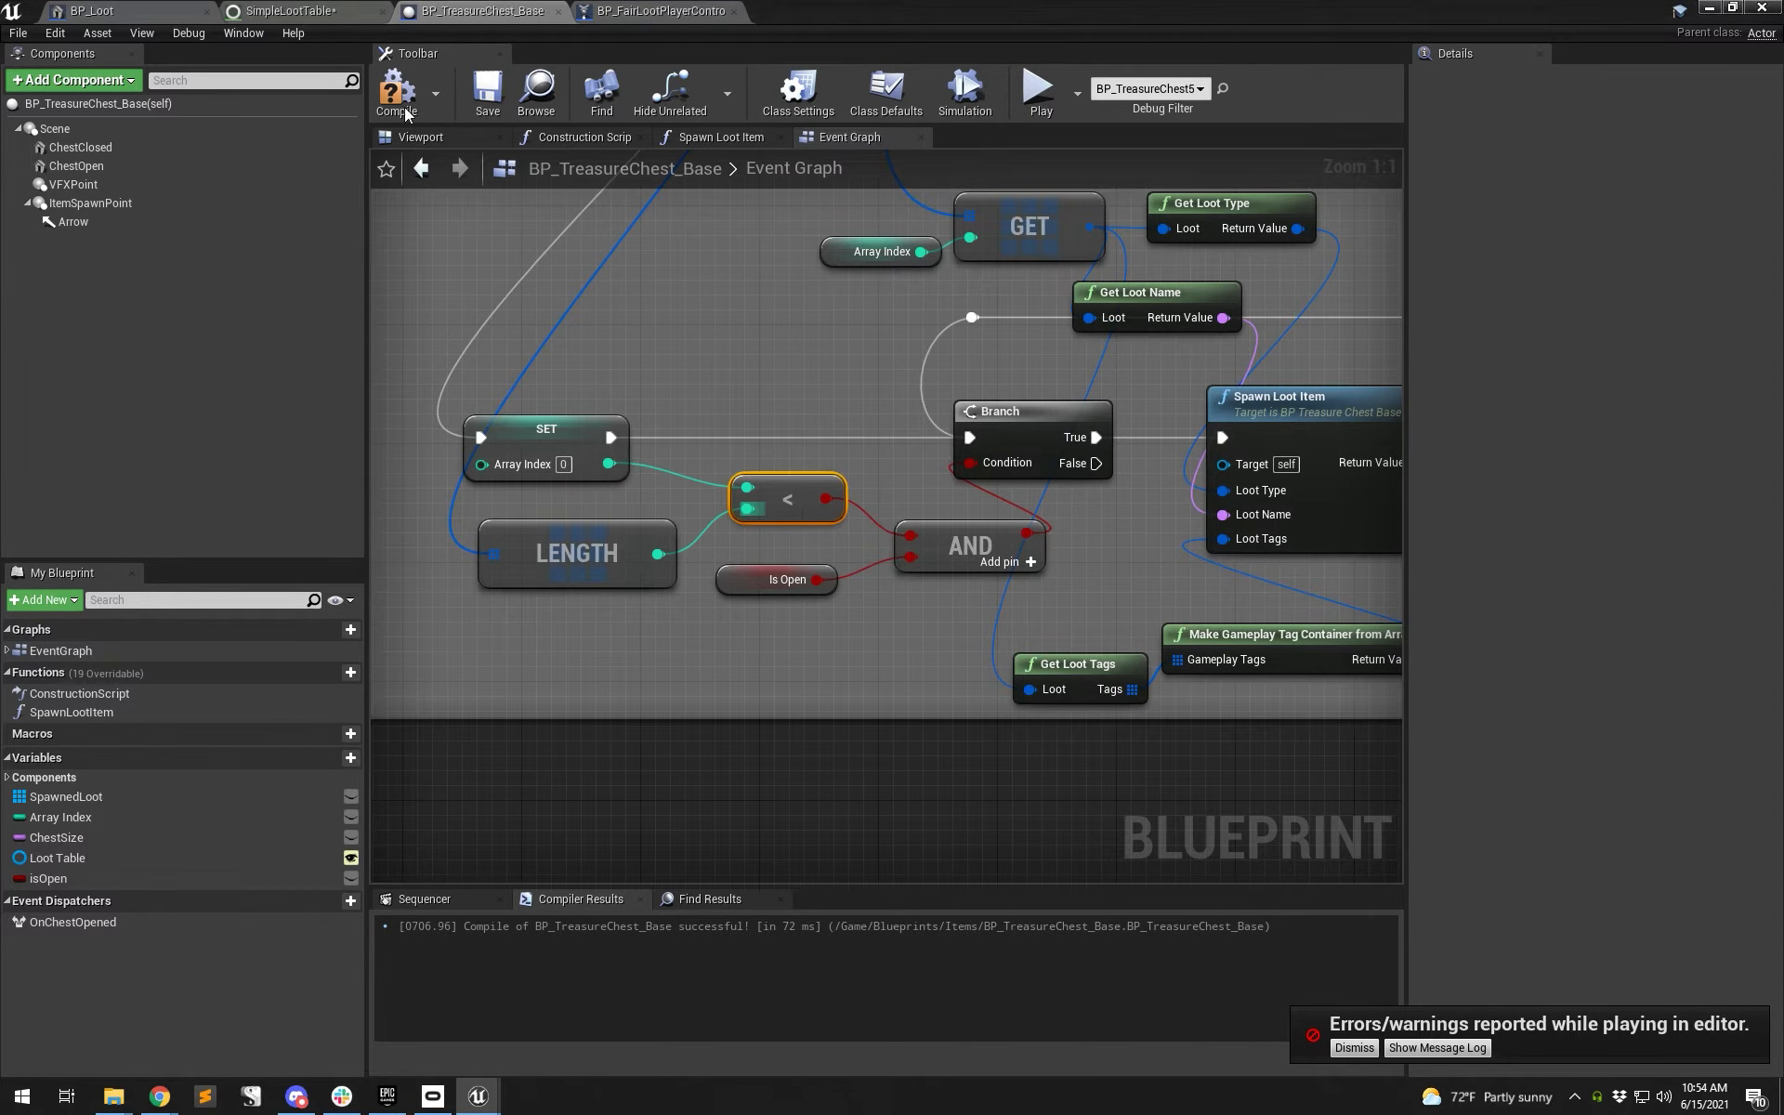
- Minimize the blueprint editor, play the level, and repeatedly open and close the small center chest to test its random loot
left_click(1708, 9)
left_click(855, 78)
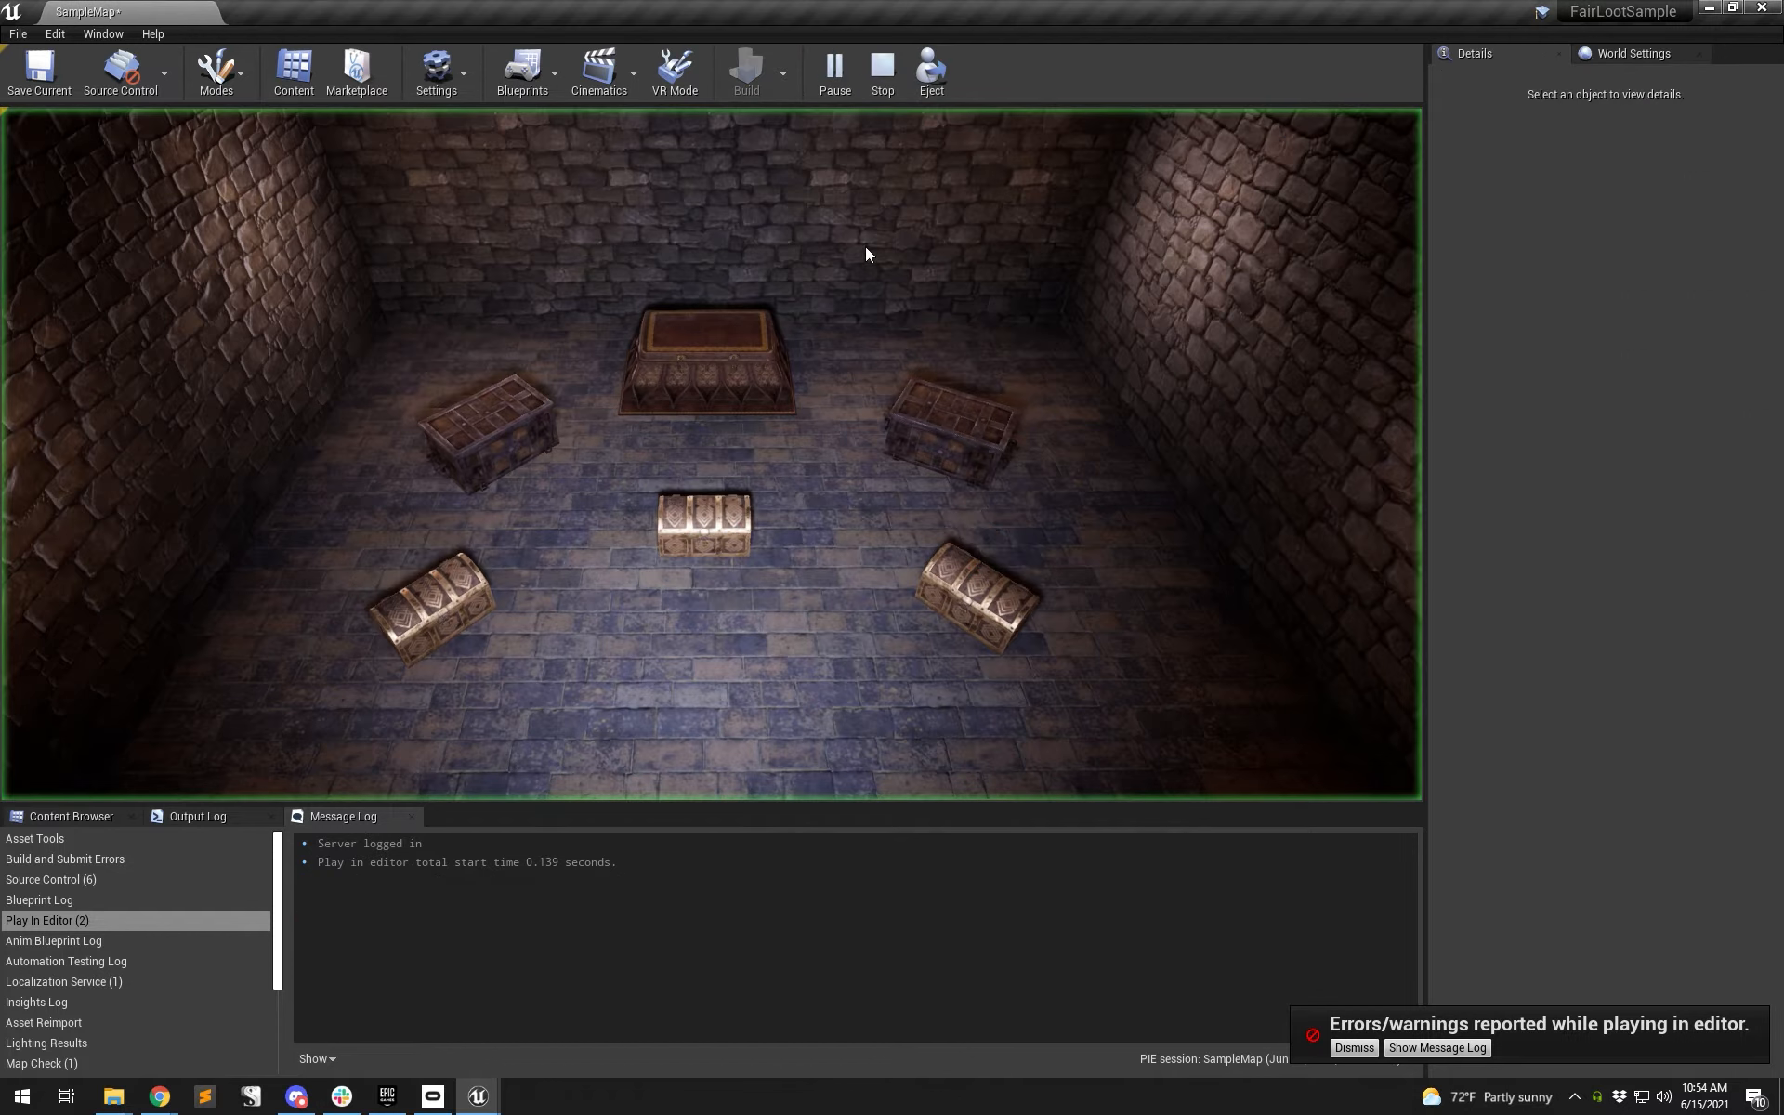
left_click(710, 522)
left_click(711, 531)
left_click(712, 531)
left_click(711, 531)
left_click(712, 532)
left_click(711, 531)
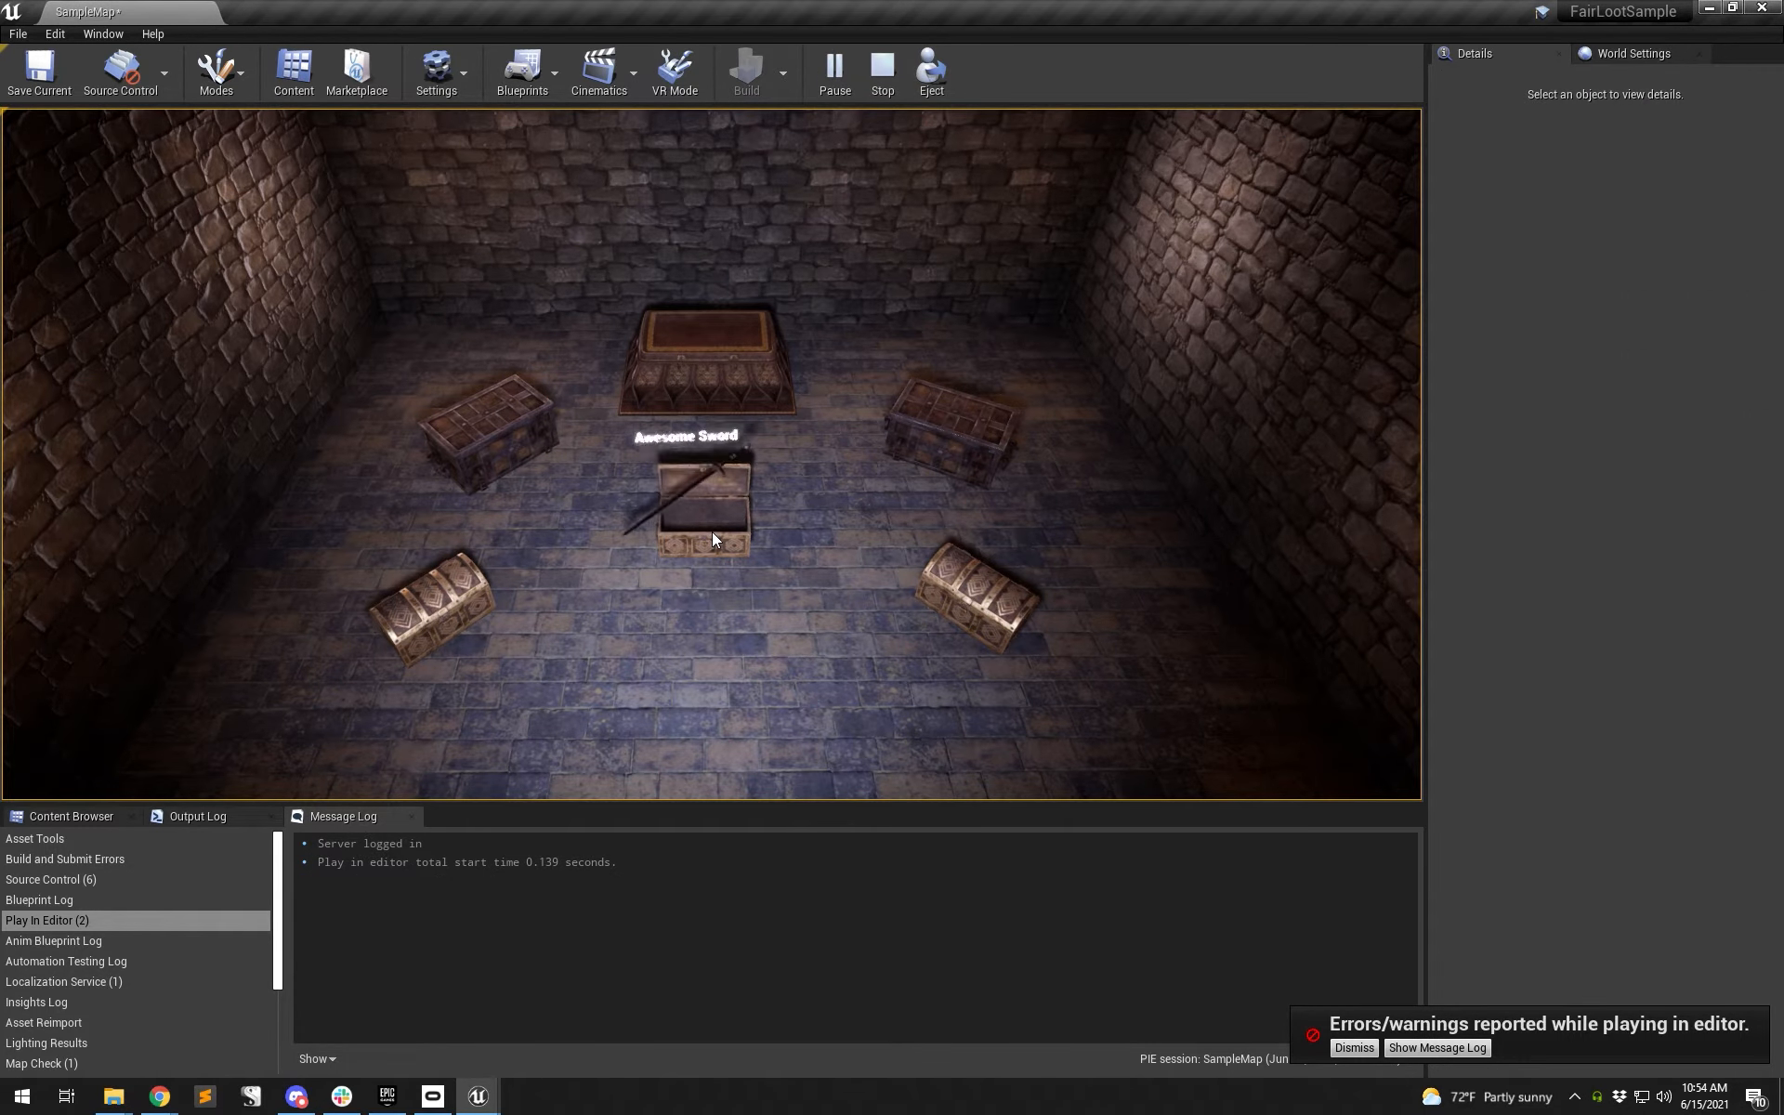
left_click(712, 531)
left_click(711, 532)
left_click(712, 532)
left_click(712, 531)
left_click(712, 531)
left_click(712, 531)
left_click(711, 532)
left_click(712, 531)
left_click(711, 531)
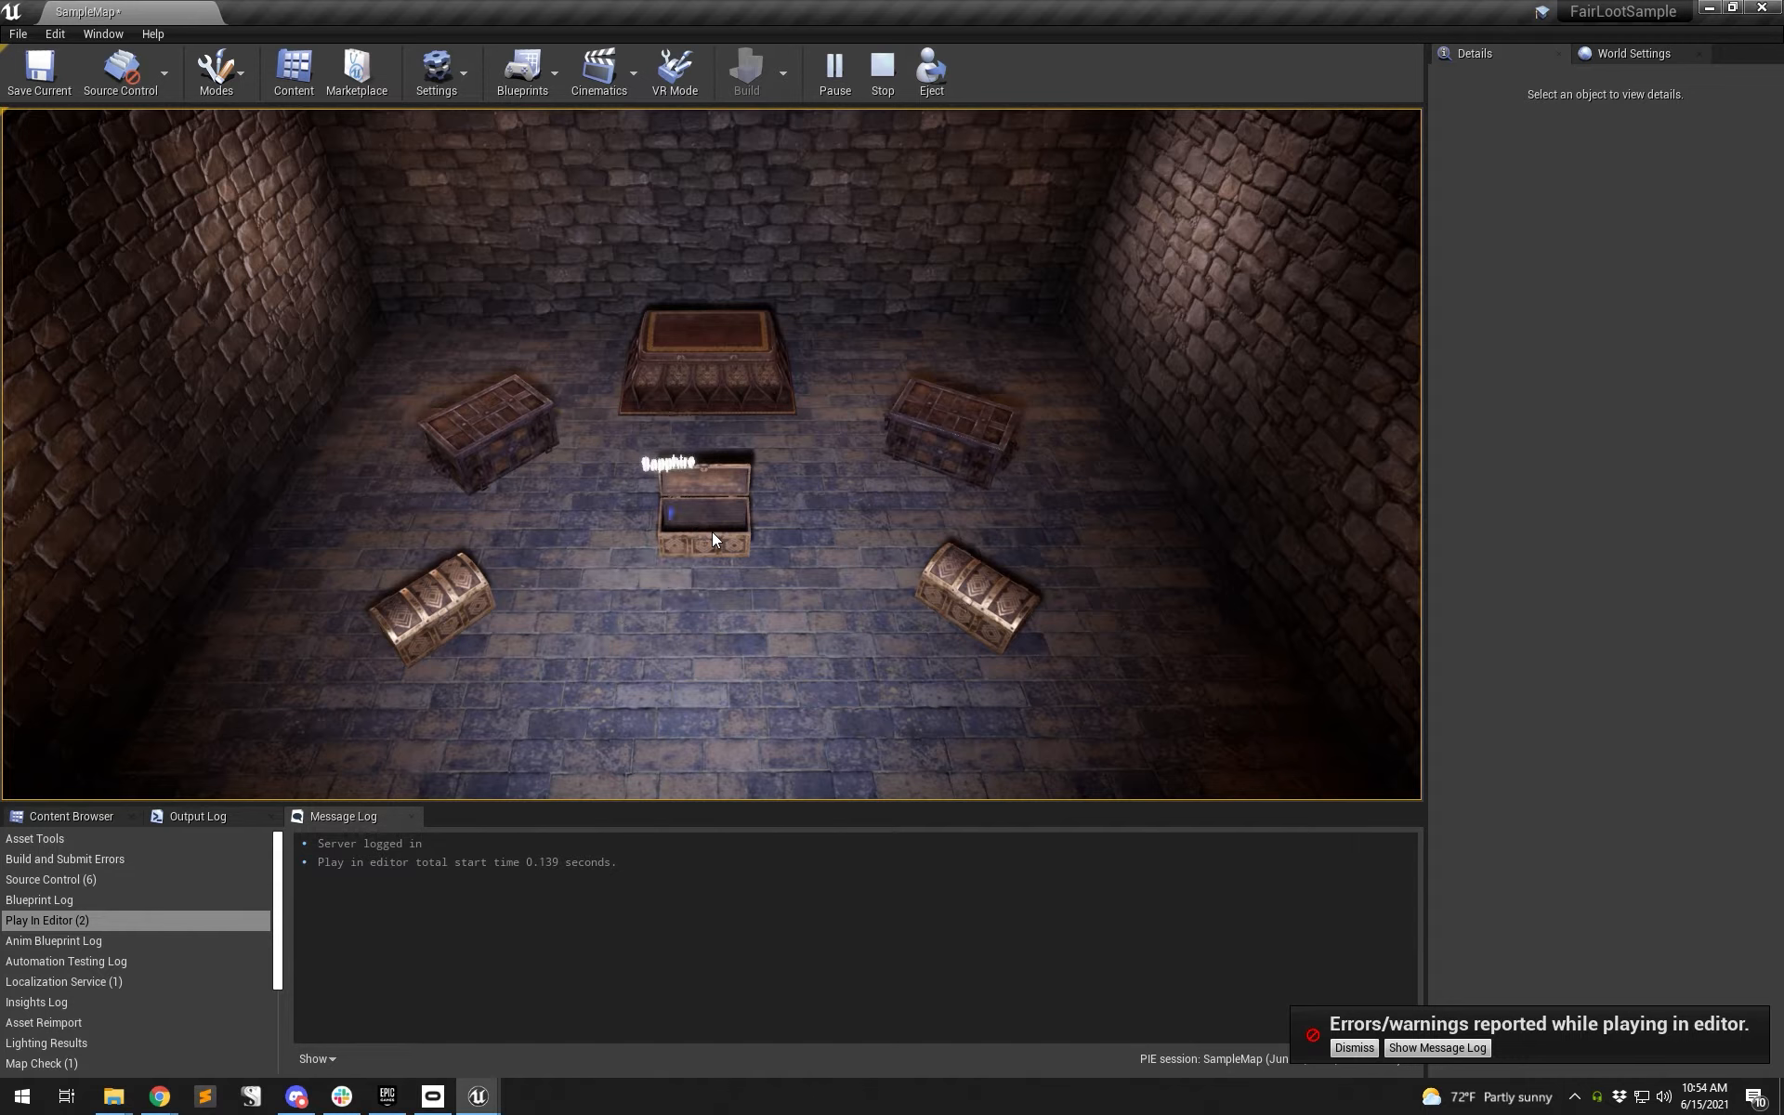
left_click(712, 532)
left_click(711, 532)
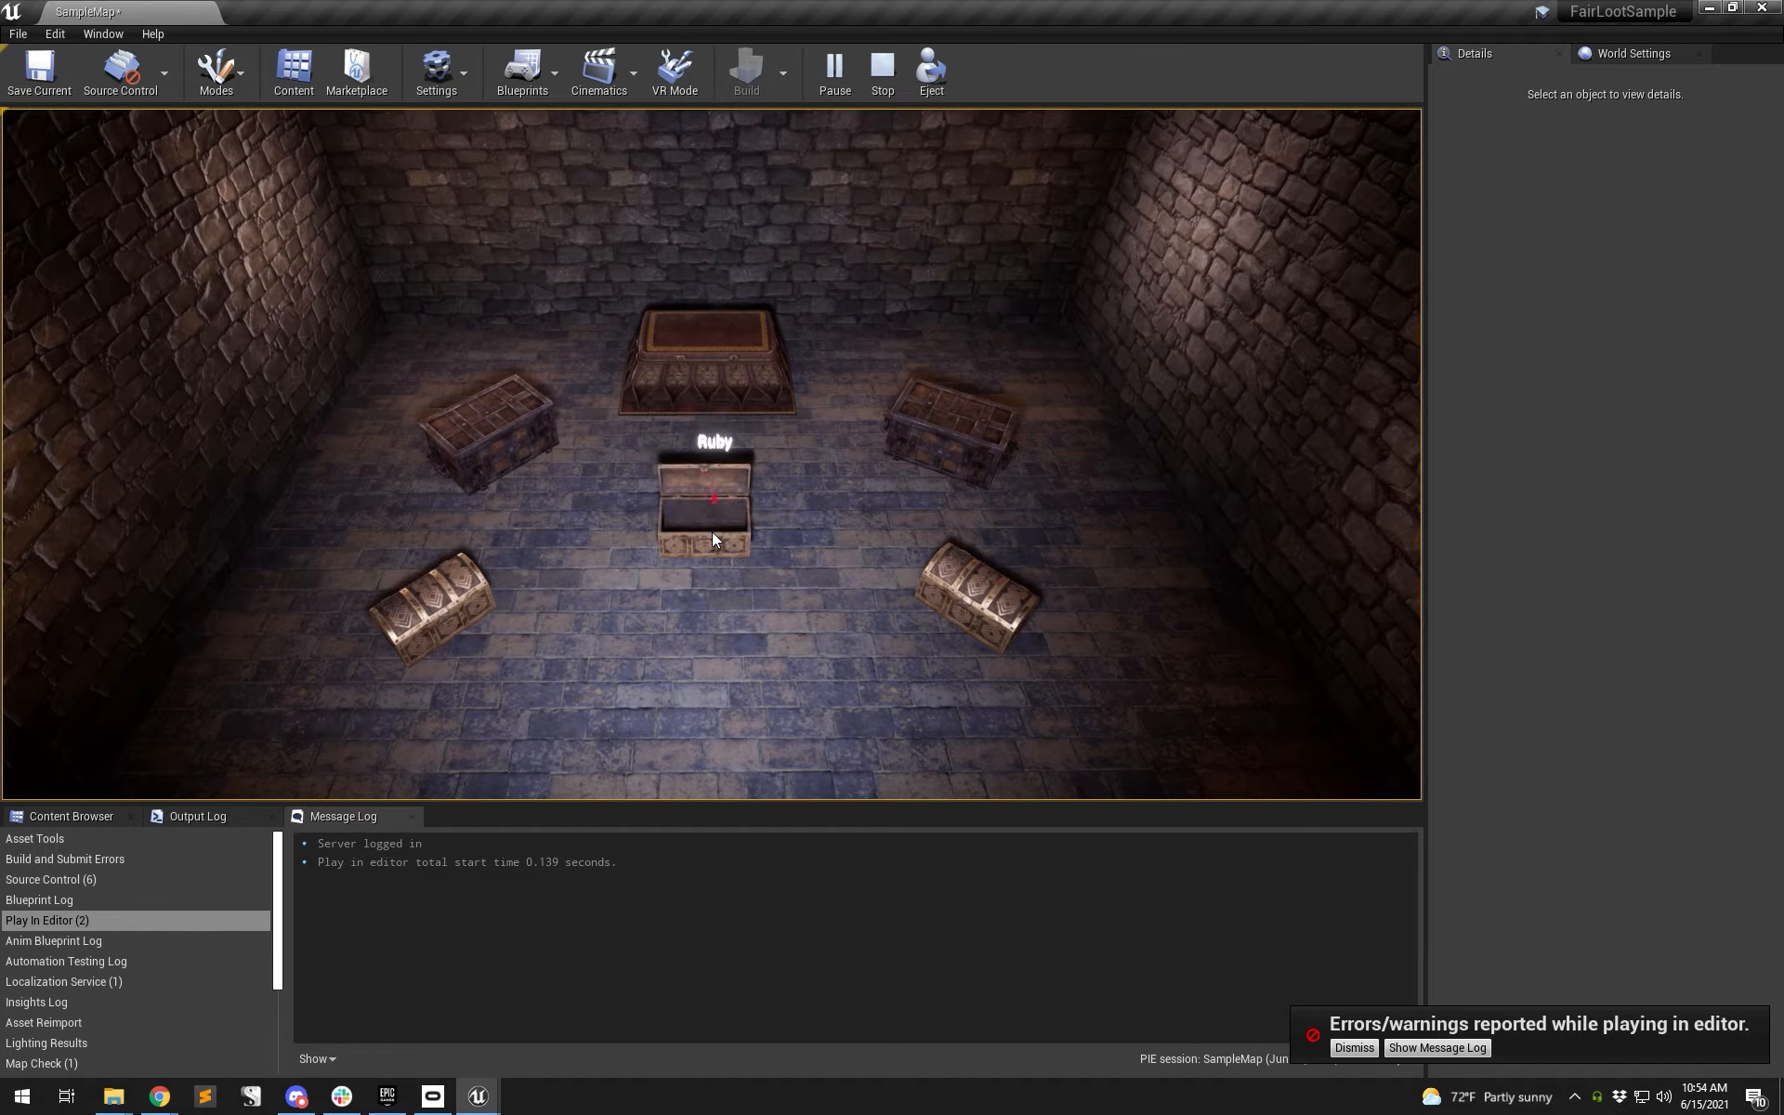
left_click(711, 516)
left_click(716, 520)
left_click(715, 520)
left_click(716, 516)
left_click(718, 516)
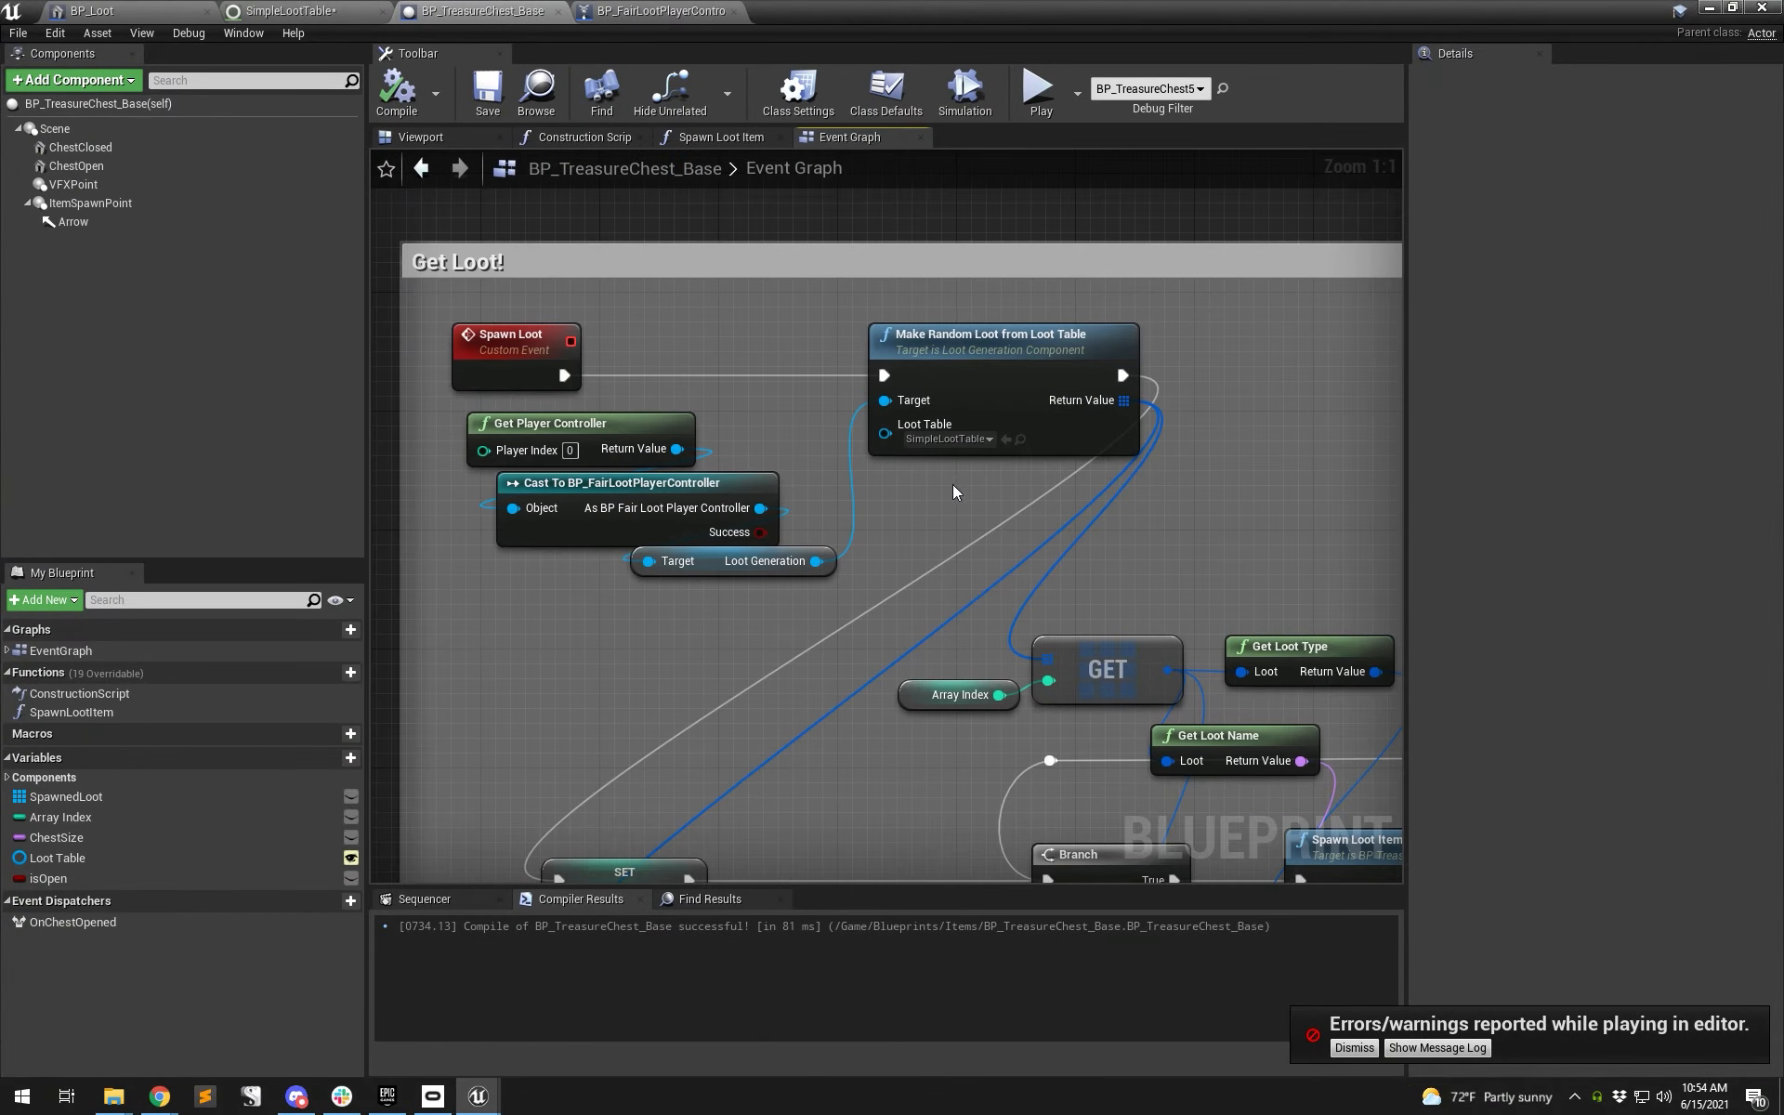
left_click_drag(1058, 493, 836, 373)
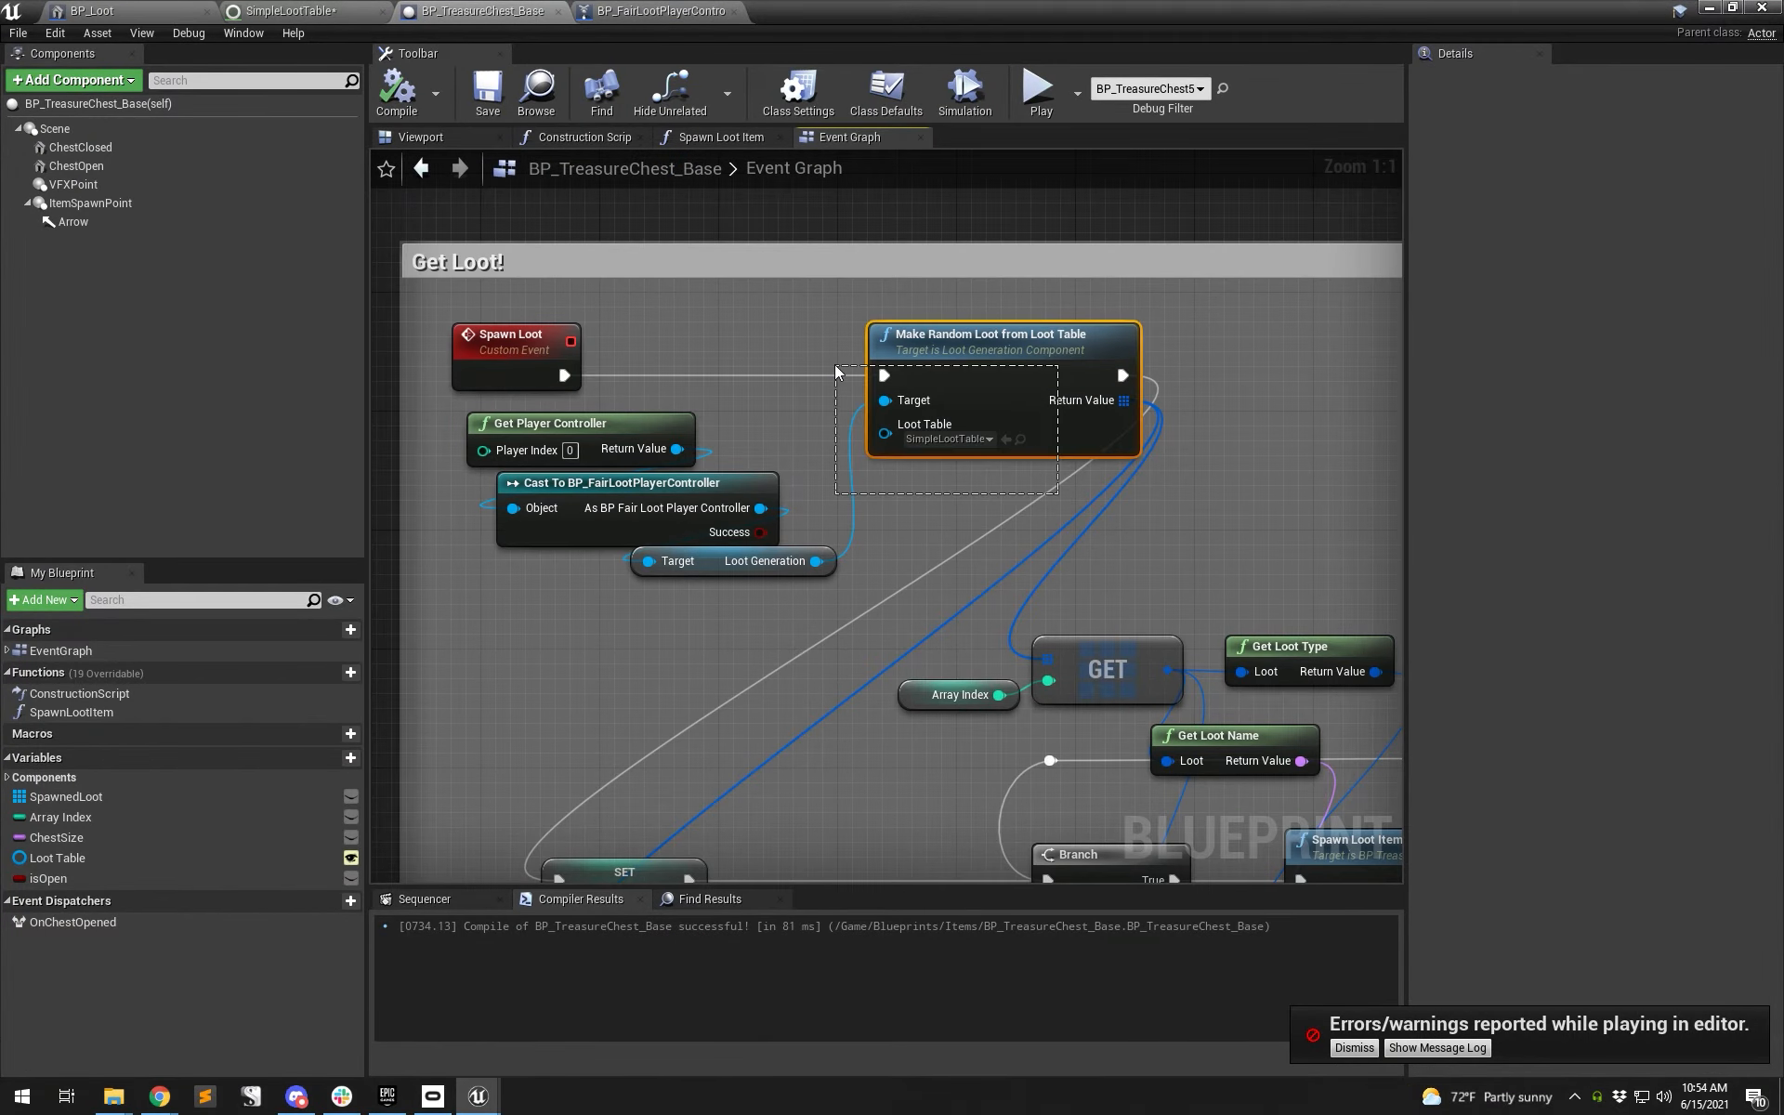
left_click(950, 498)
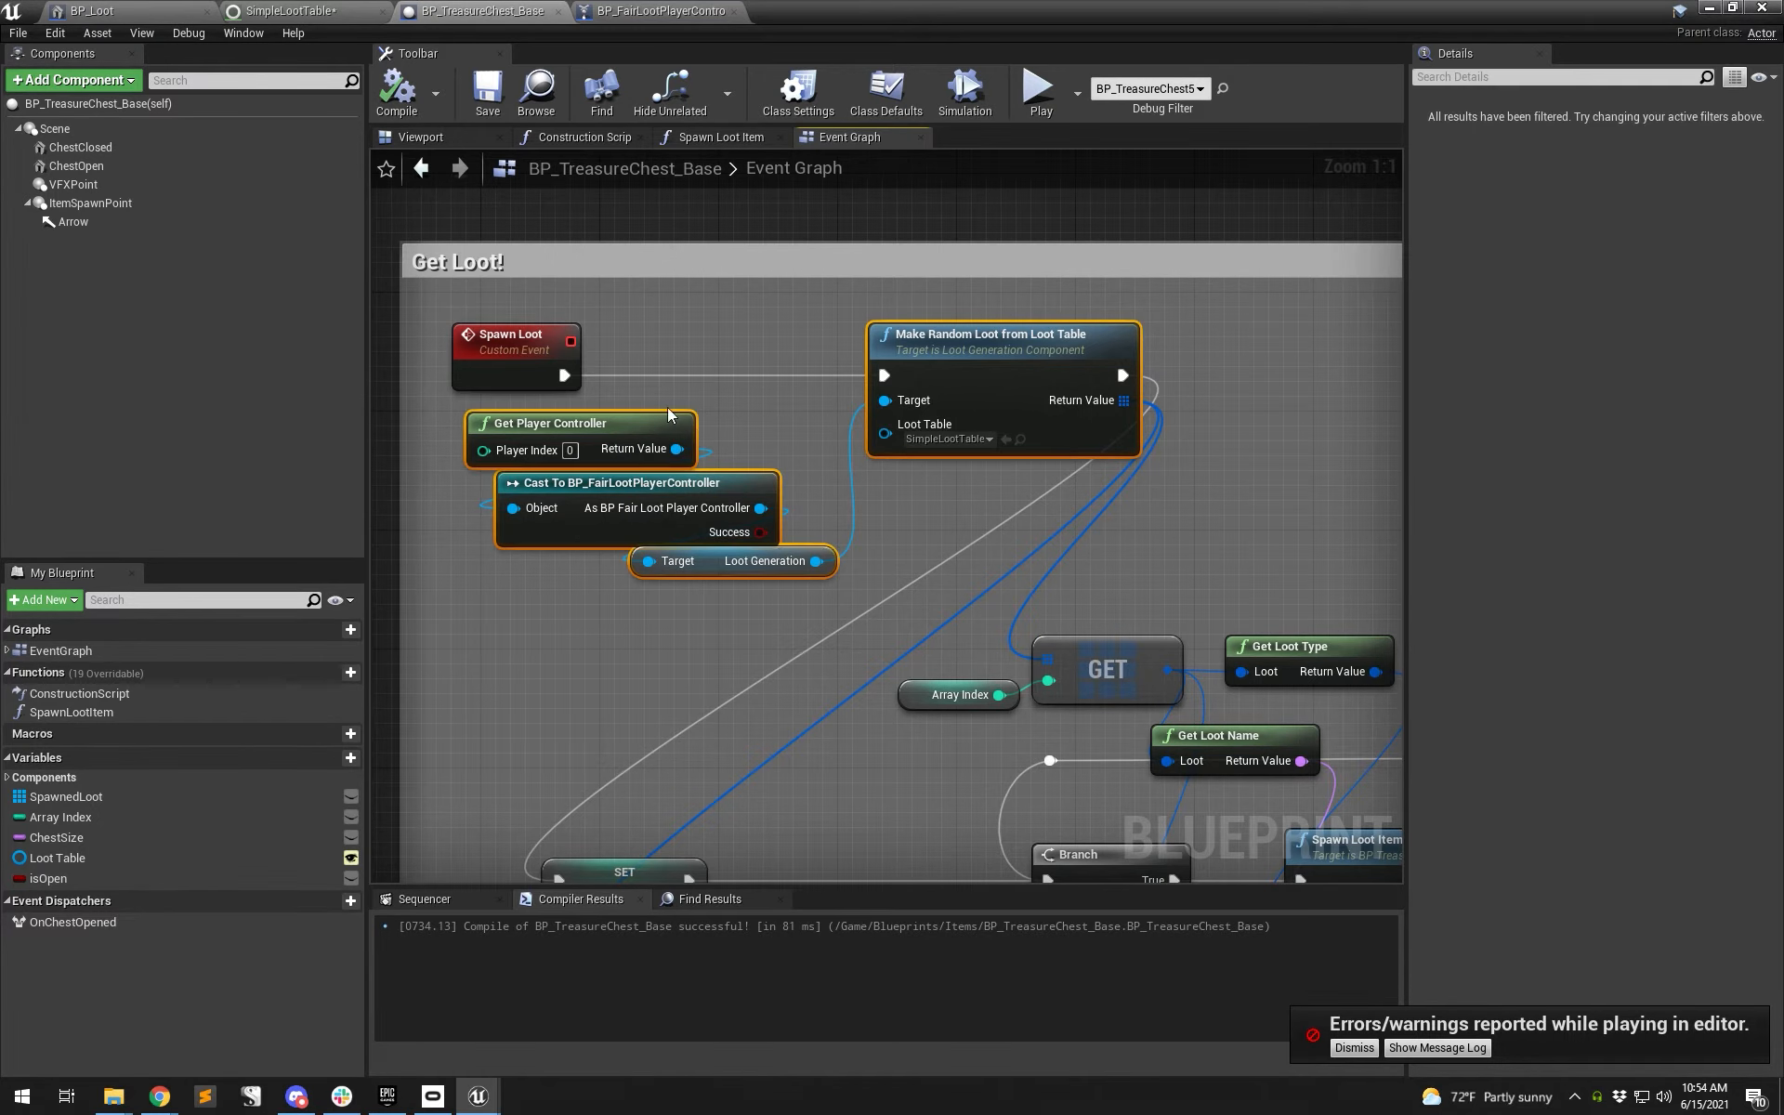
- Add a Repeat Multiple node to the SimpleLootTable graph
right_click_drag(449, 382, 673, 446)
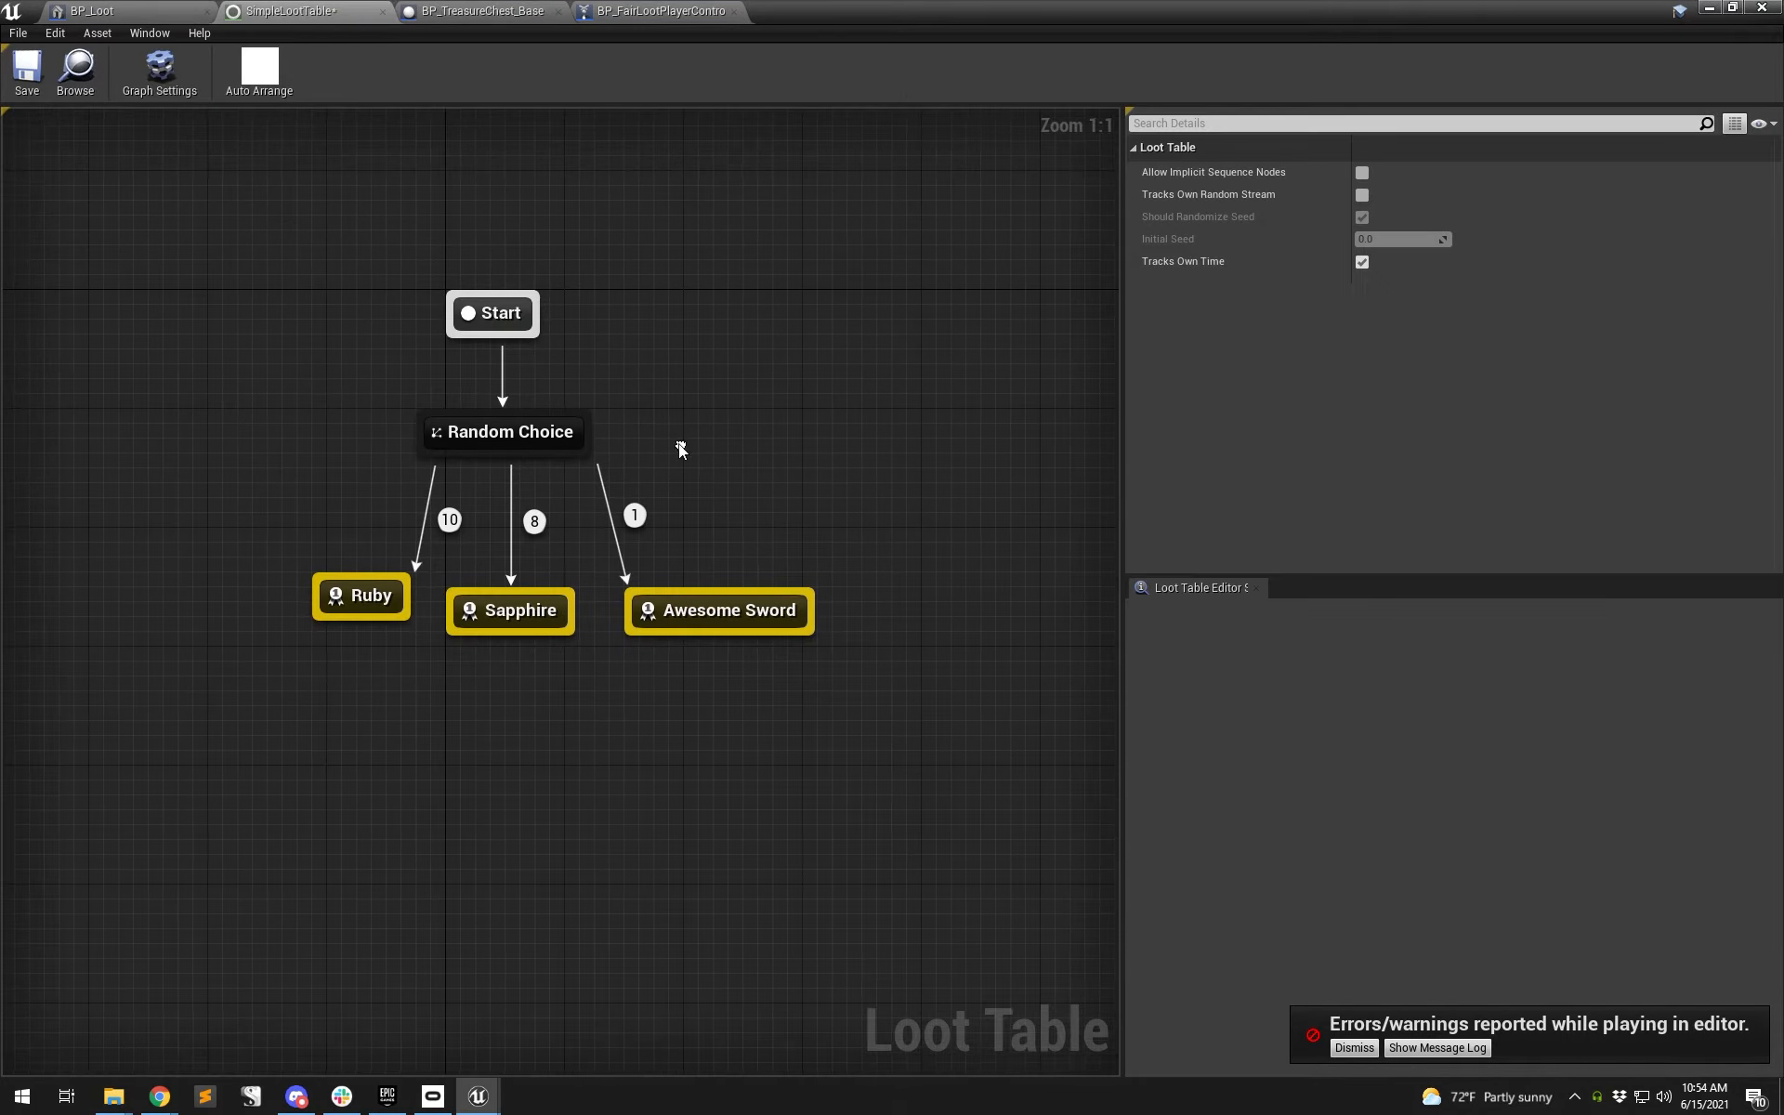
right_click(640, 313)
type("repe")
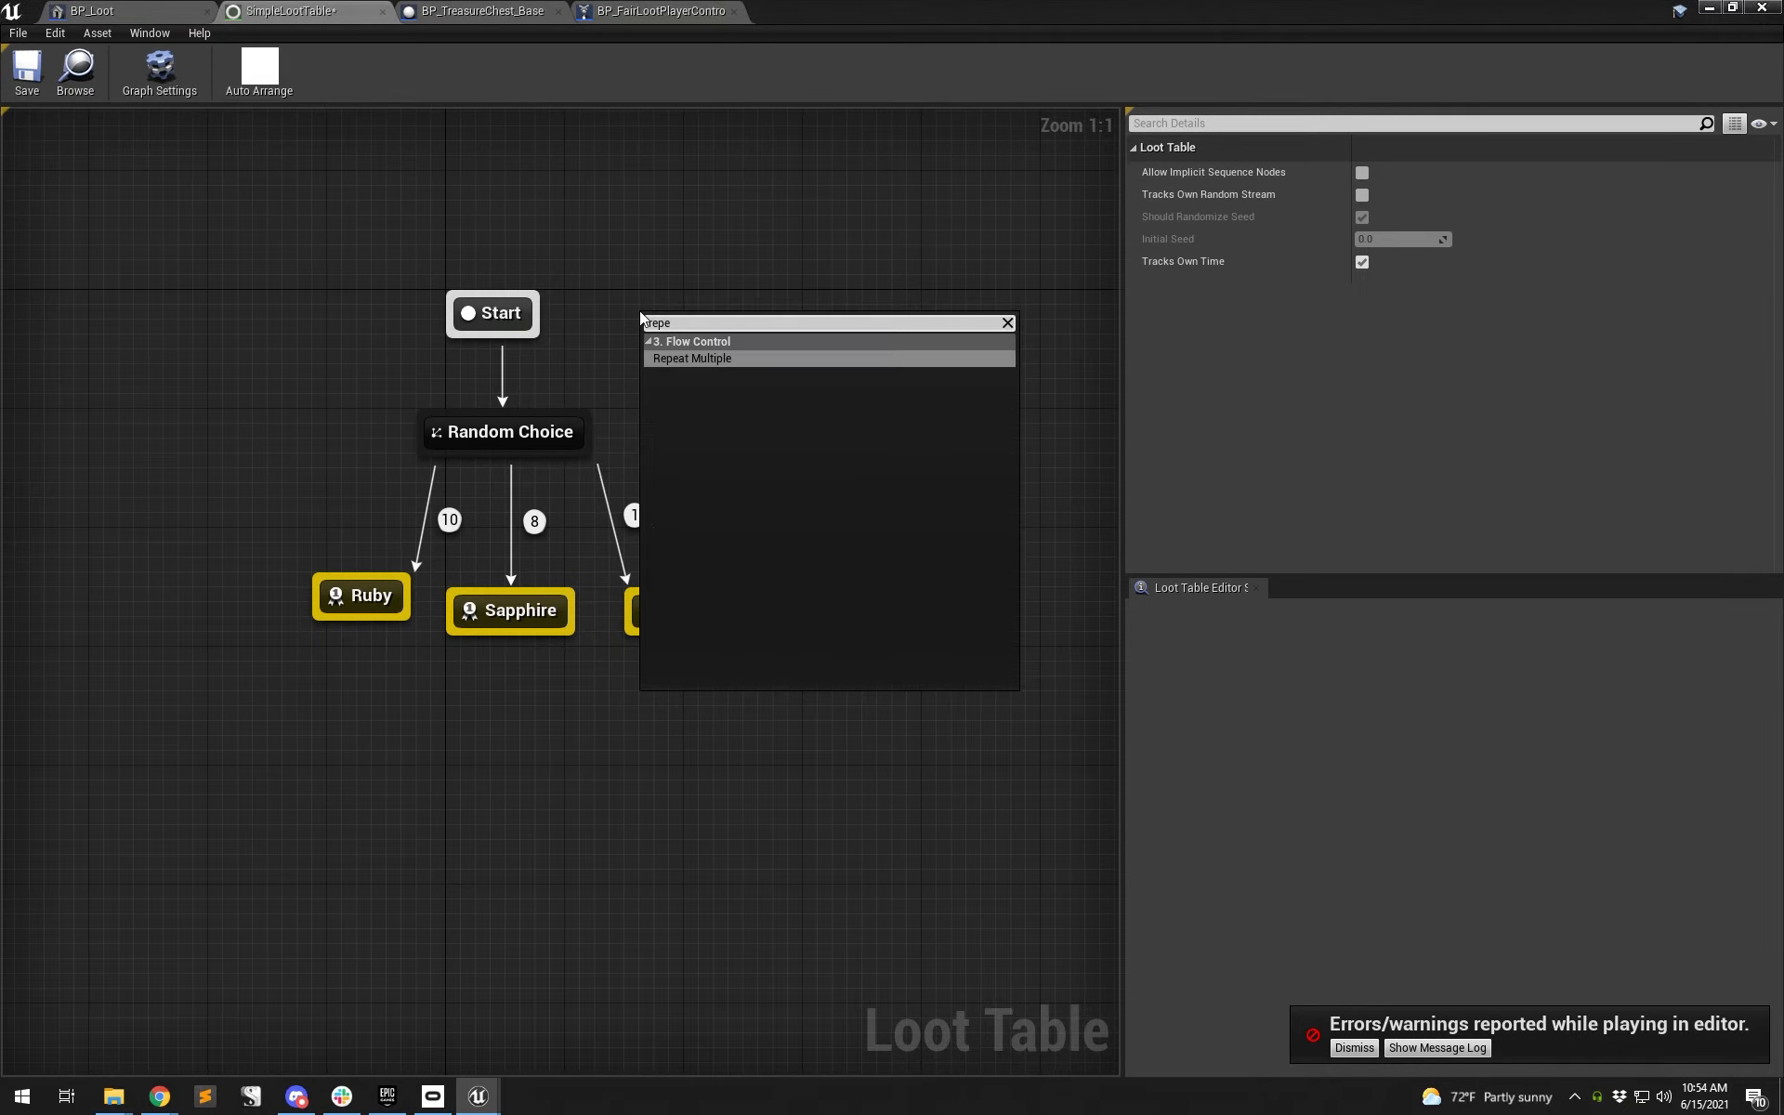
key("Return")
- Link the Repeat node between Start and Random Choice, with Min Repeats set to 3 and Max Repeats to 5
right_click_drag(615, 297, 775, 413)
left_click_drag(651, 429, 849, 428)
left_click(671, 537, "alt")
left_click_drag(661, 296, 818, 452)
left_click_drag(818, 451, 666, 528)
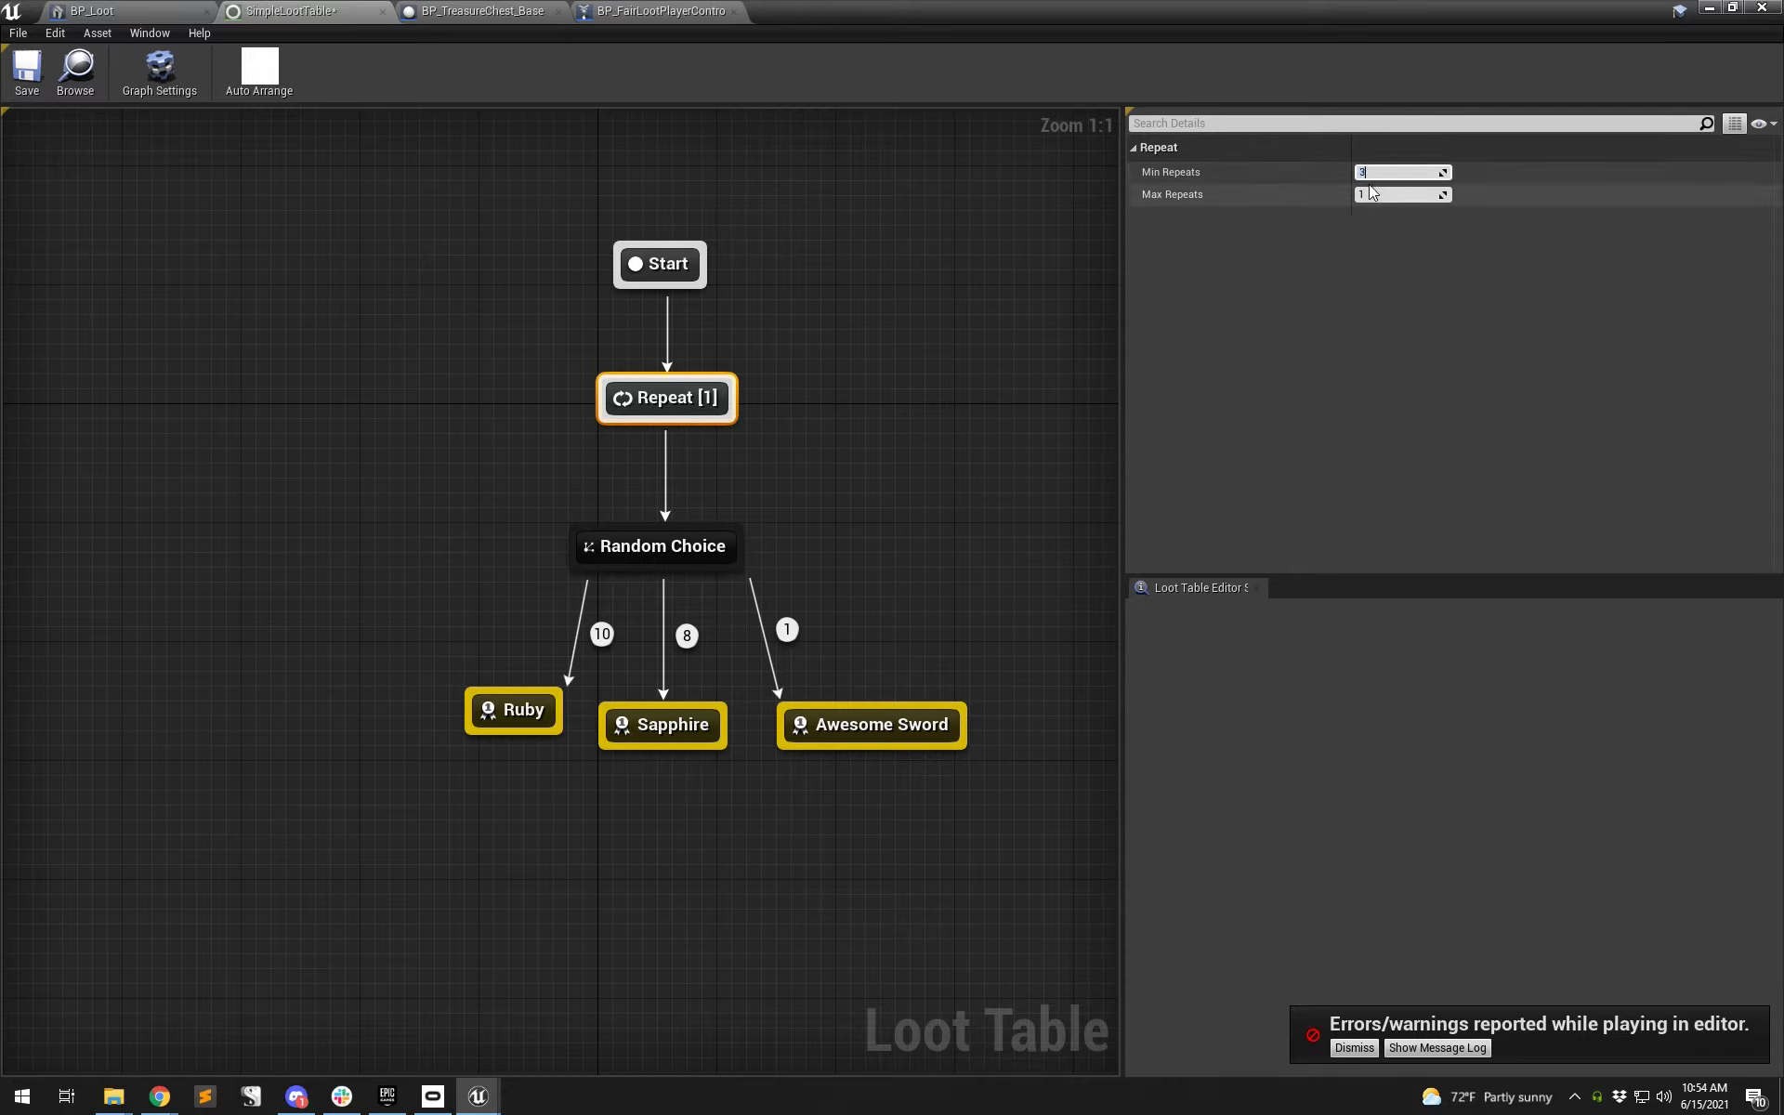
left_click(1373, 193)
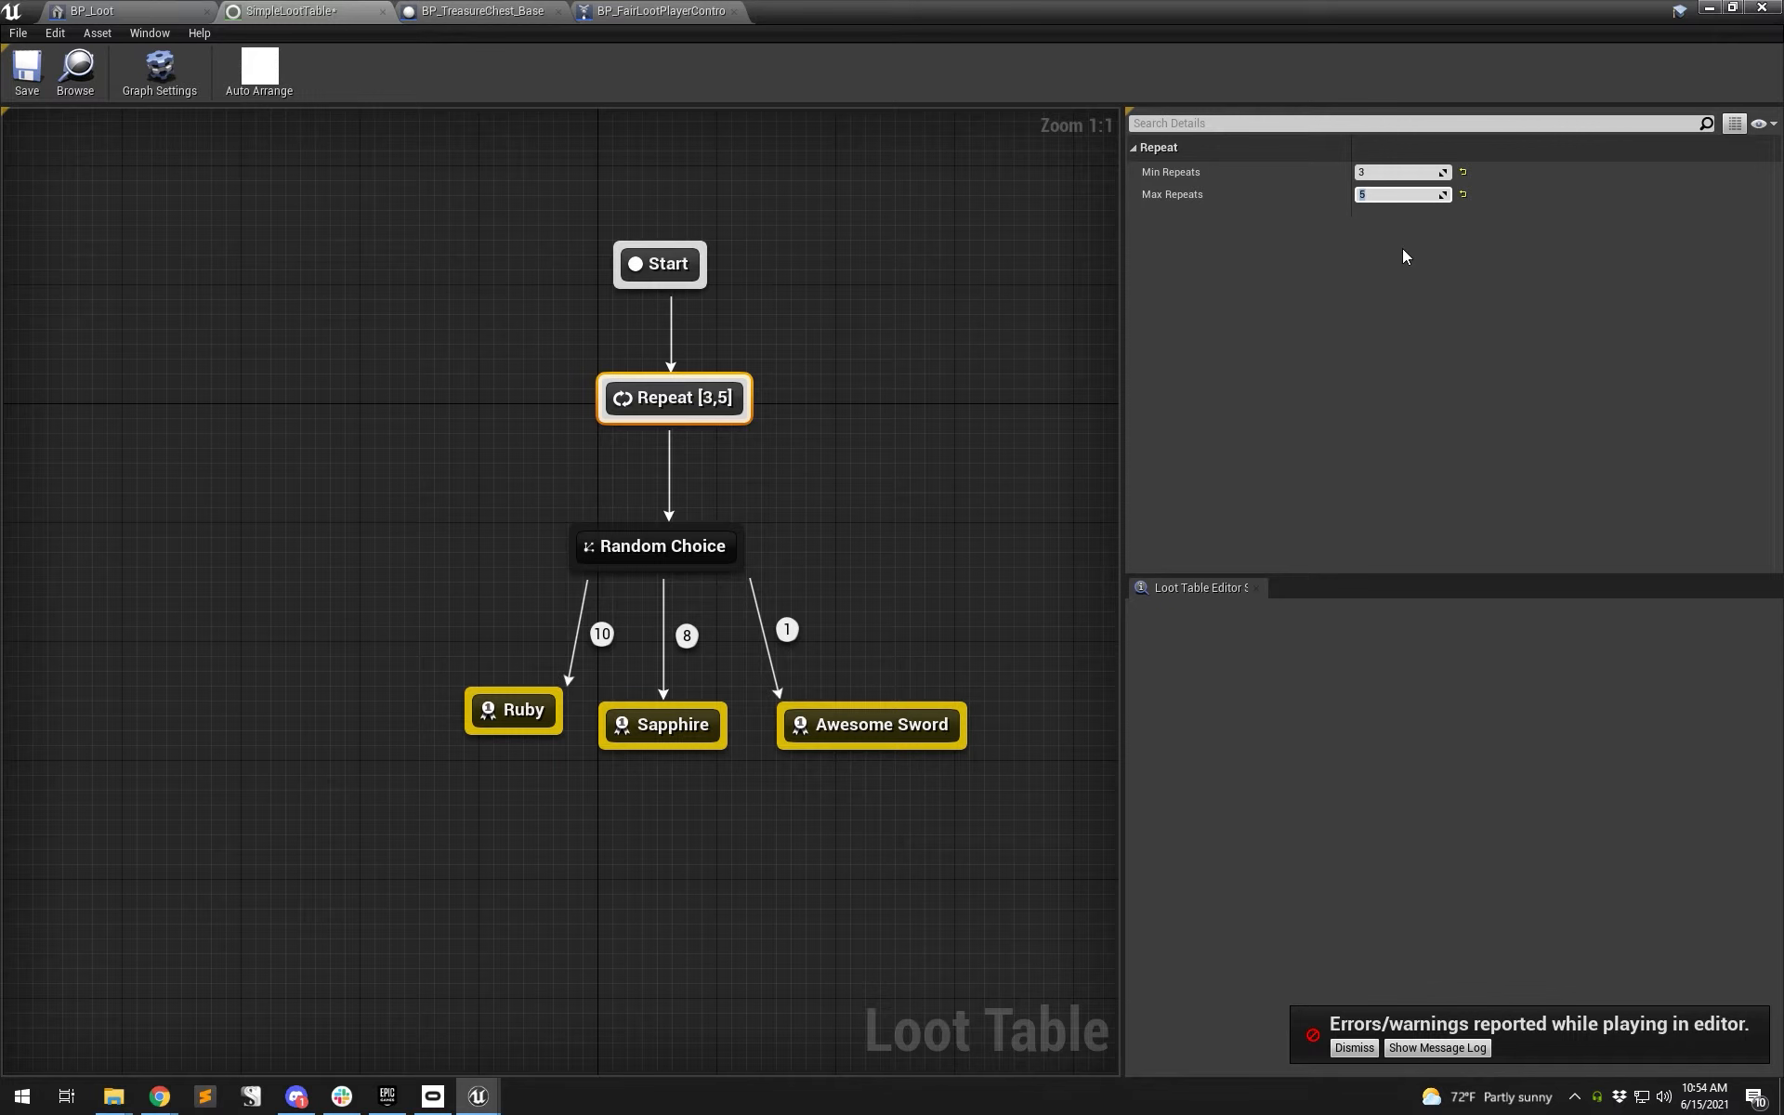
- Return to the level, play it, open the small center chest several times to test the repeated loot, and stop playing
key("alt+Tab")
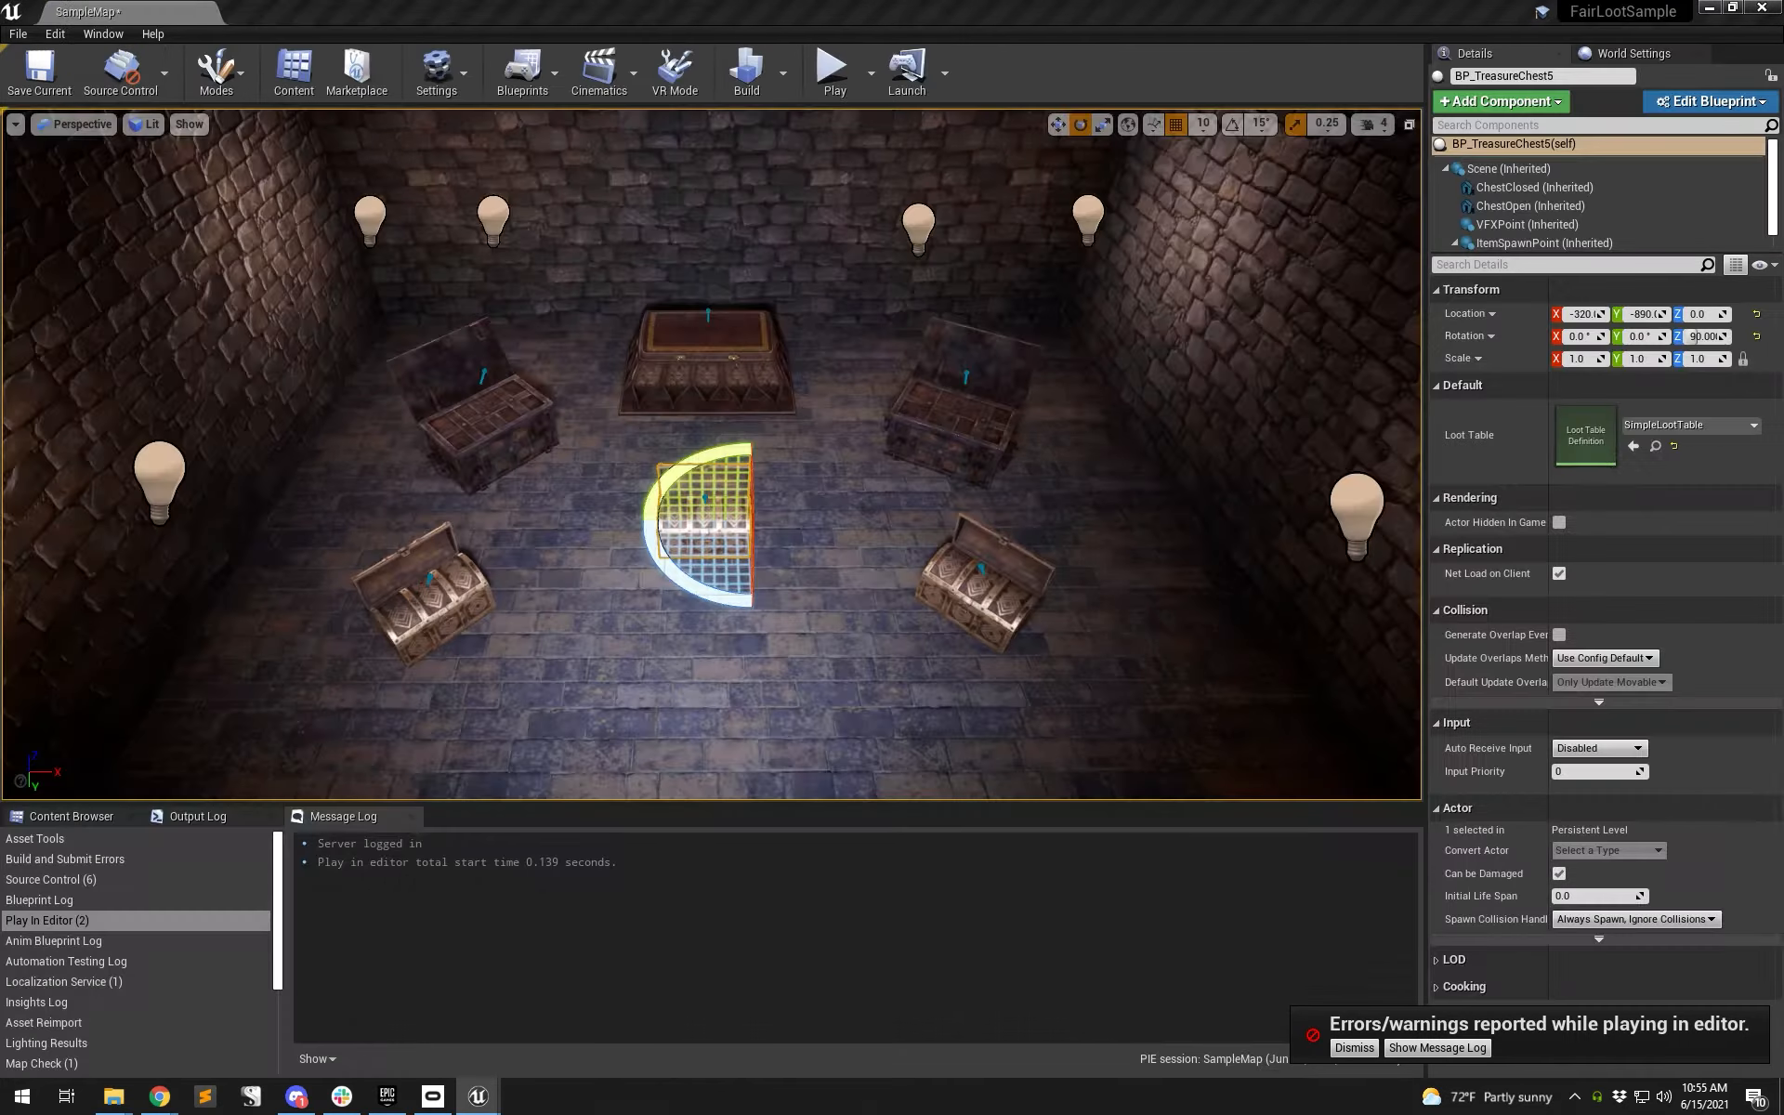
left_click(833, 69)
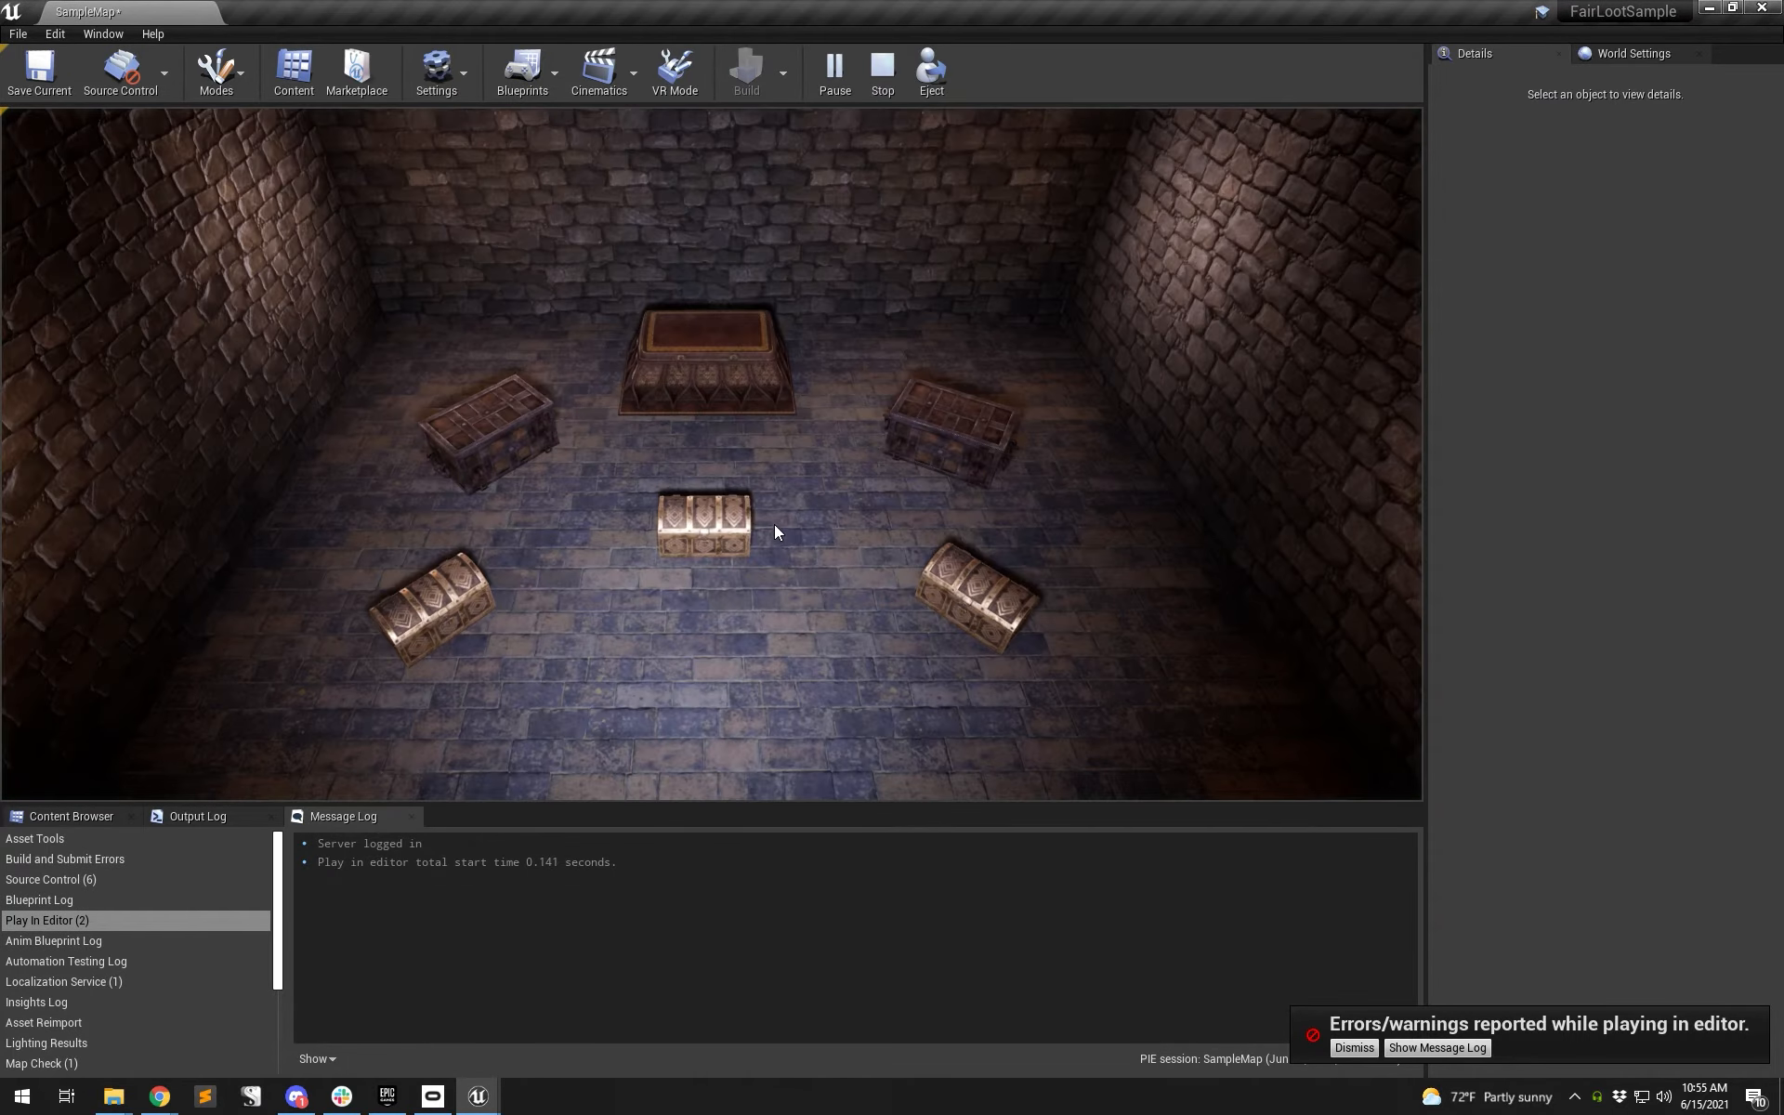
left_click(719, 533)
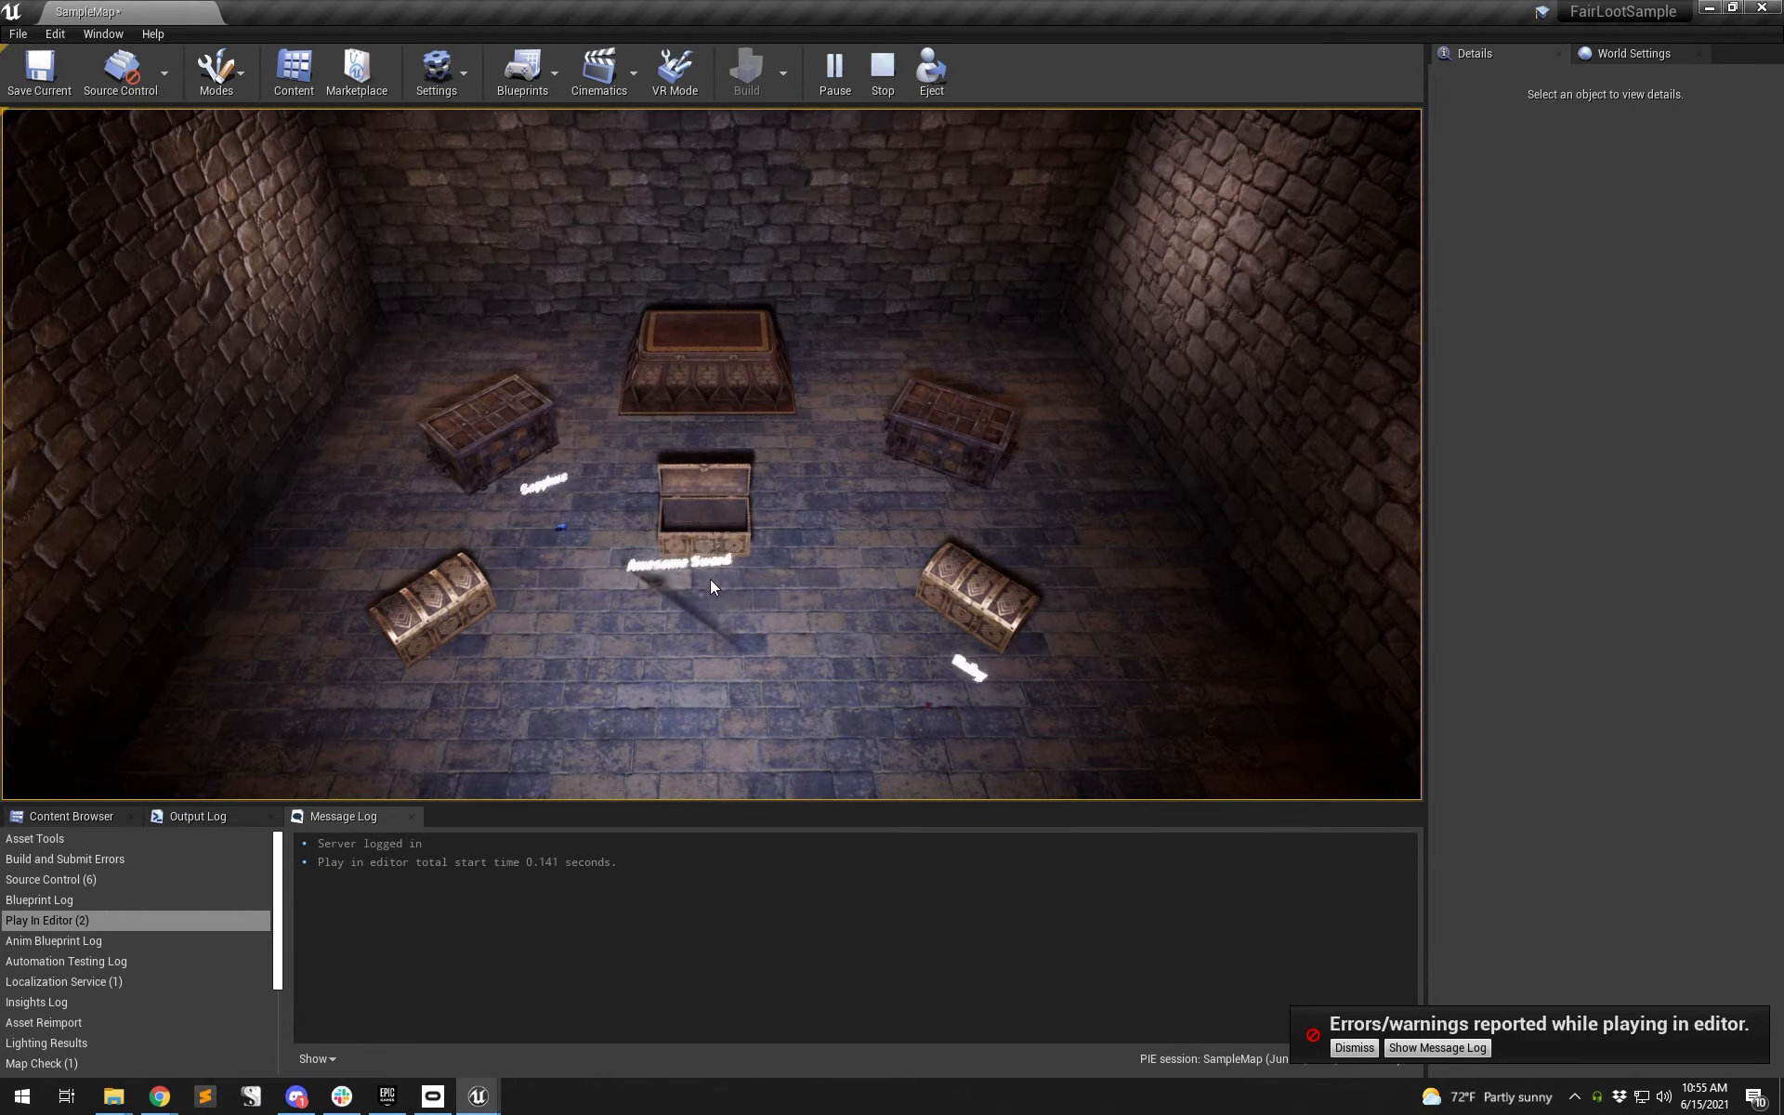
left_click(714, 539)
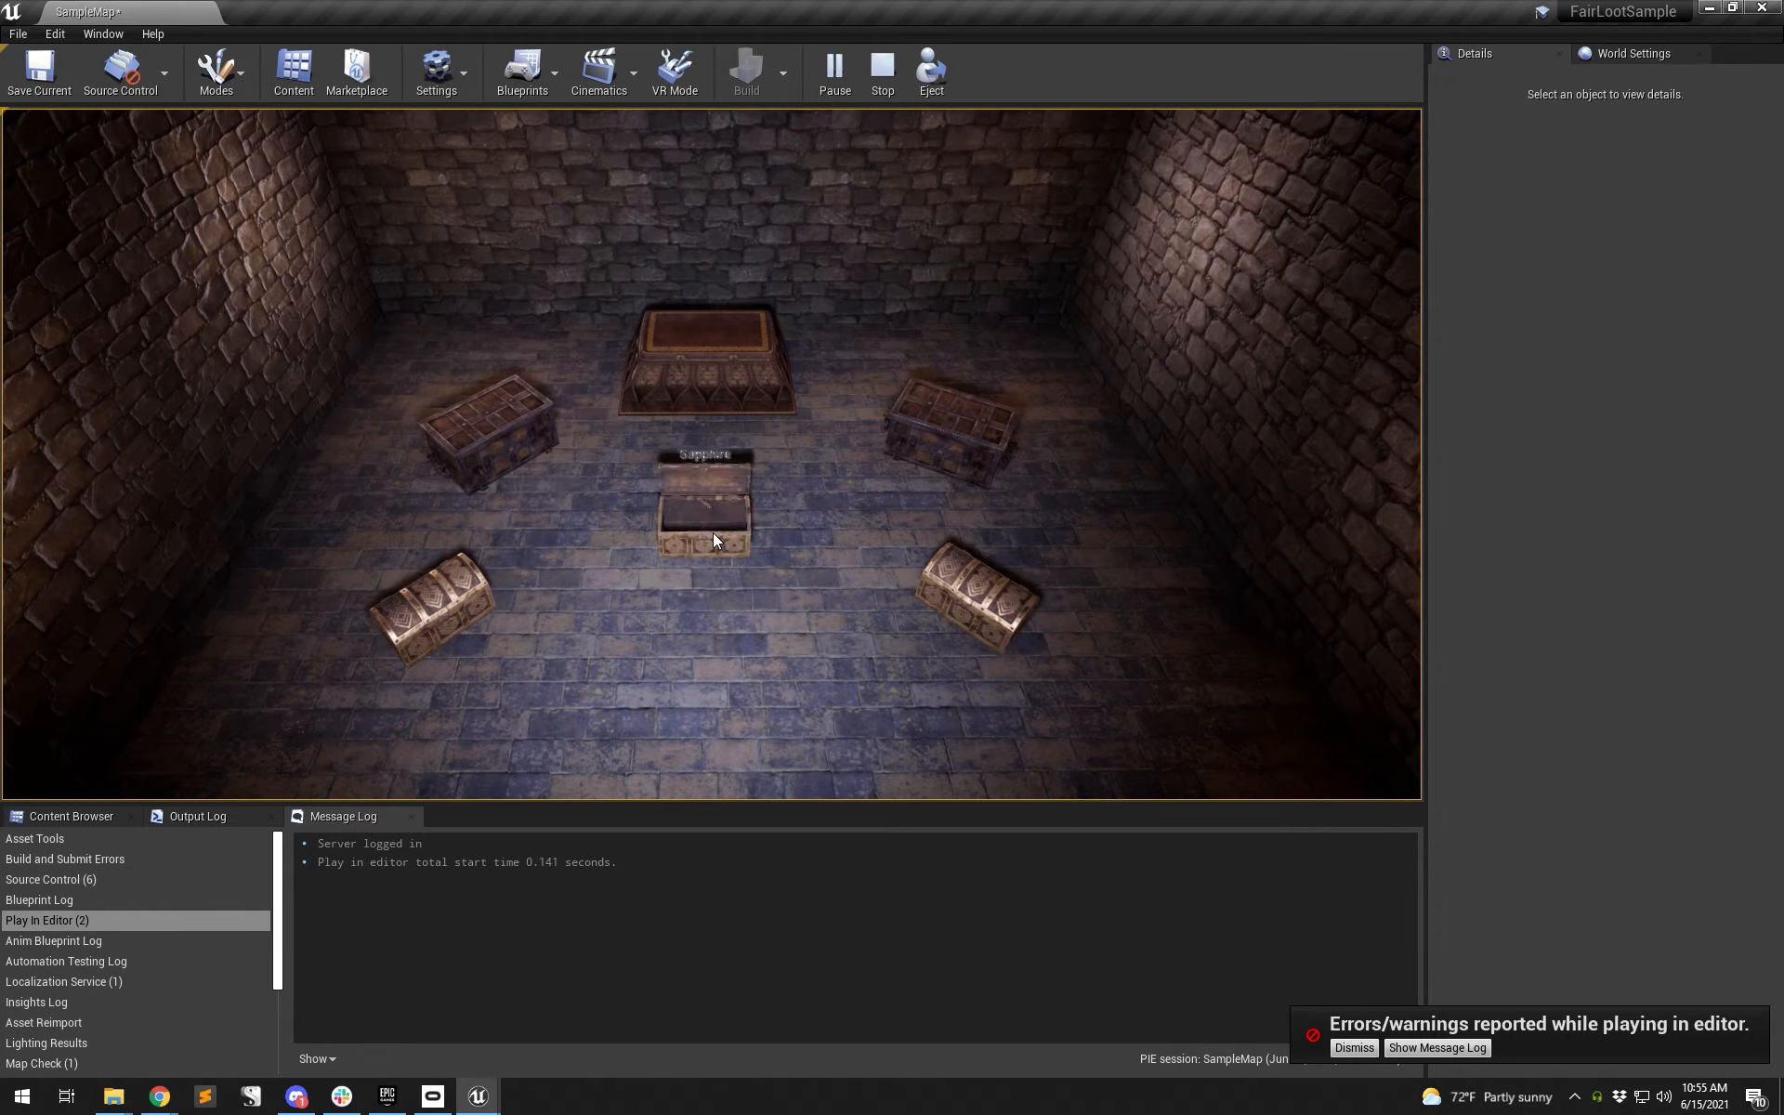
left_click(714, 539)
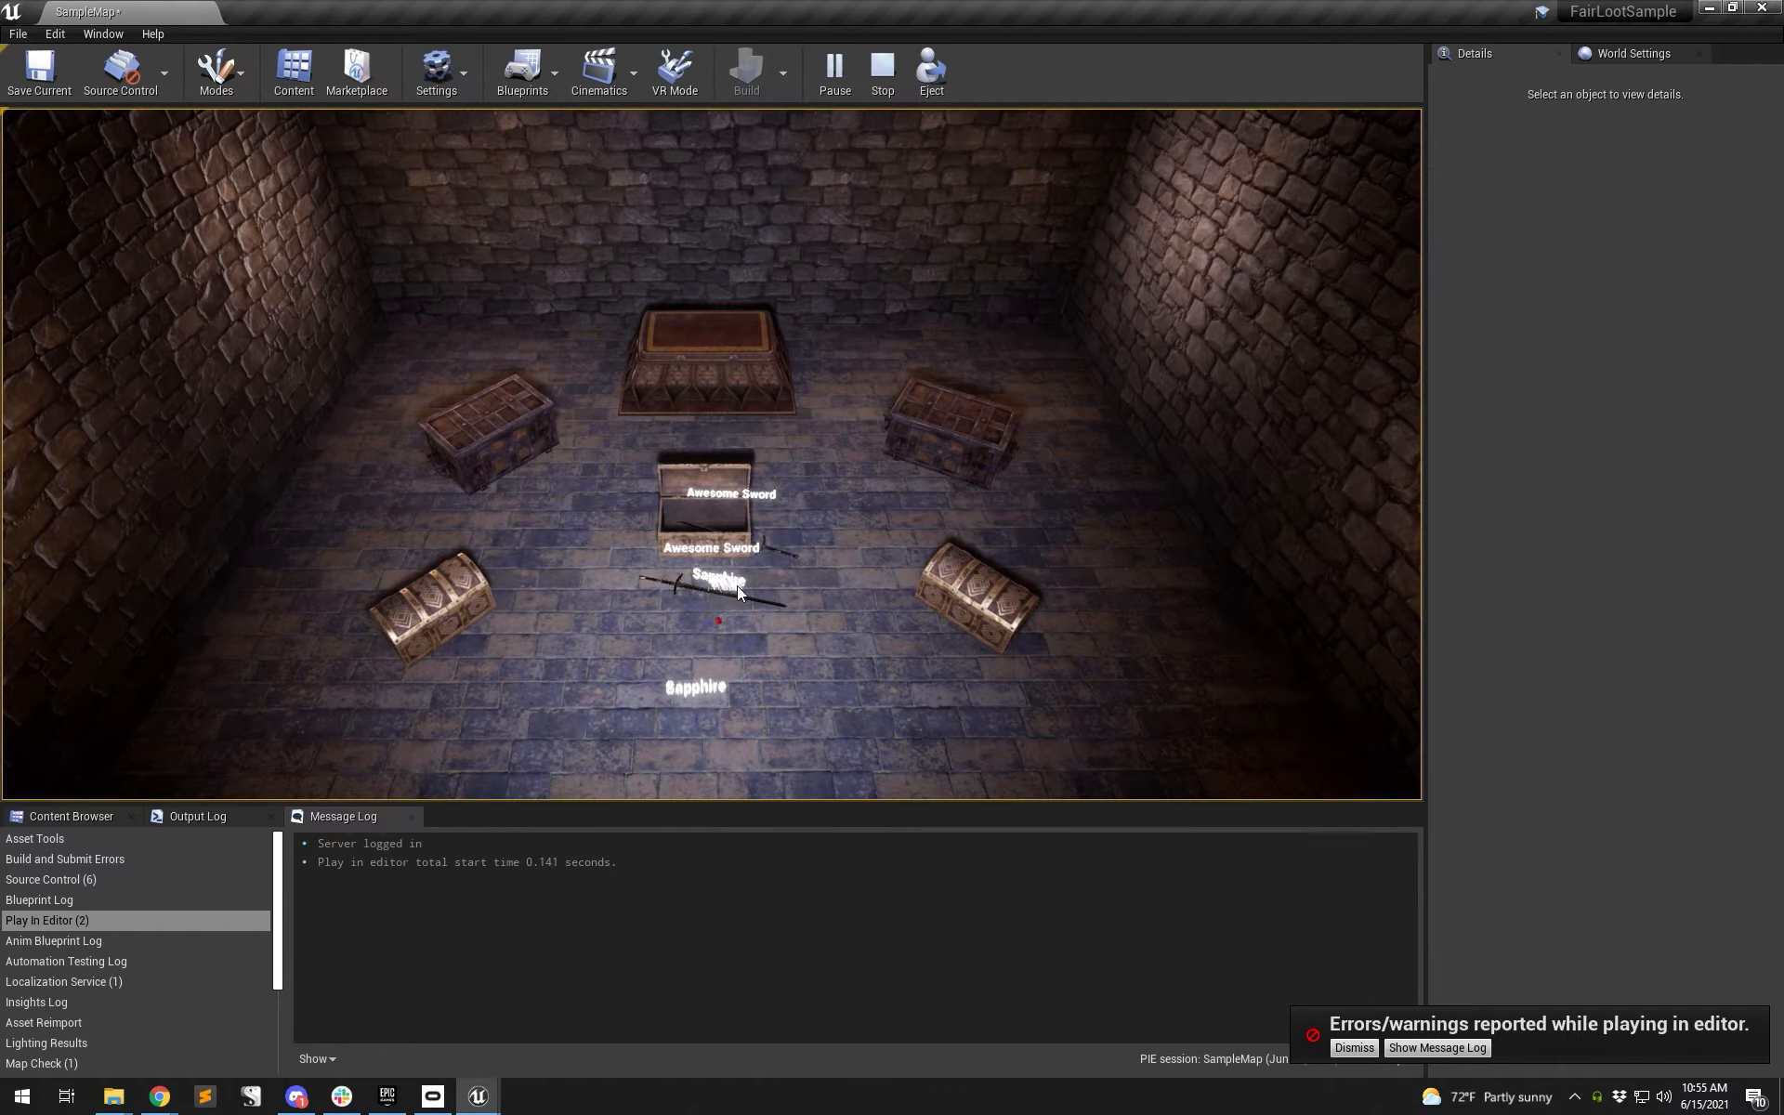
left_click(714, 532)
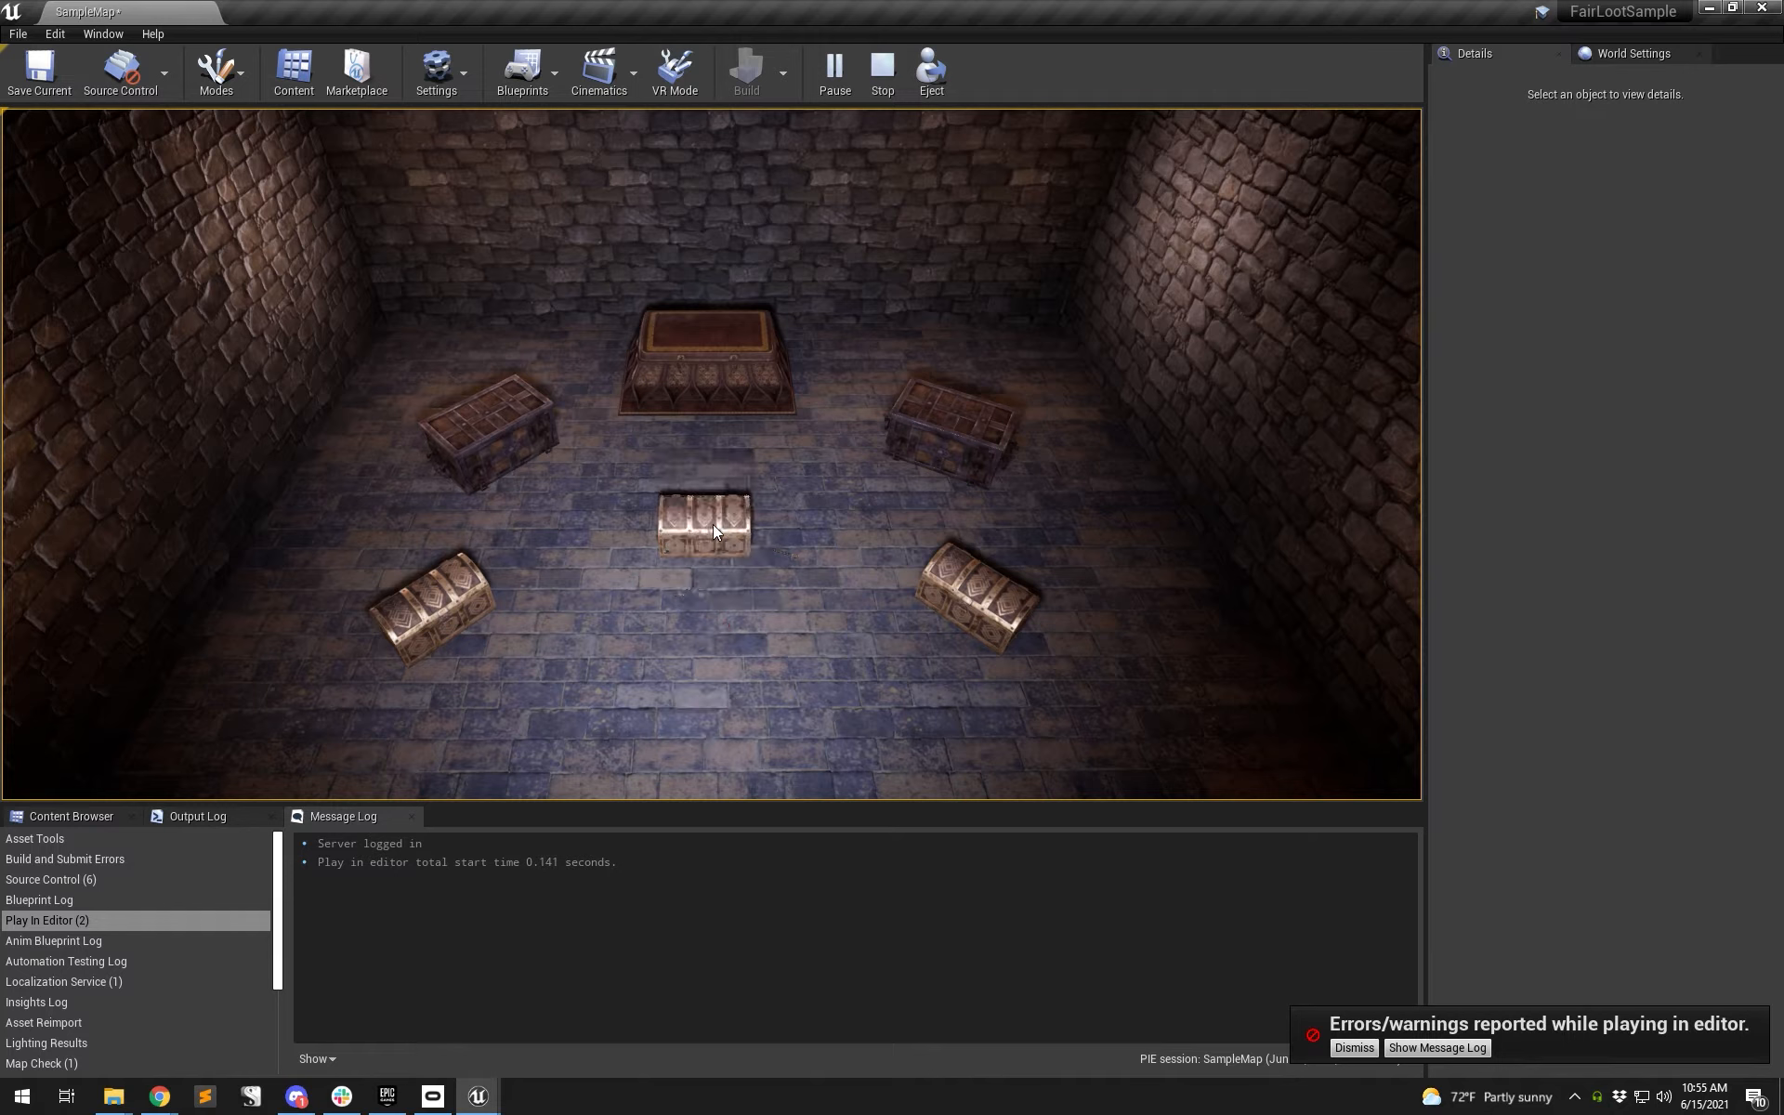
left_click(896, 70)
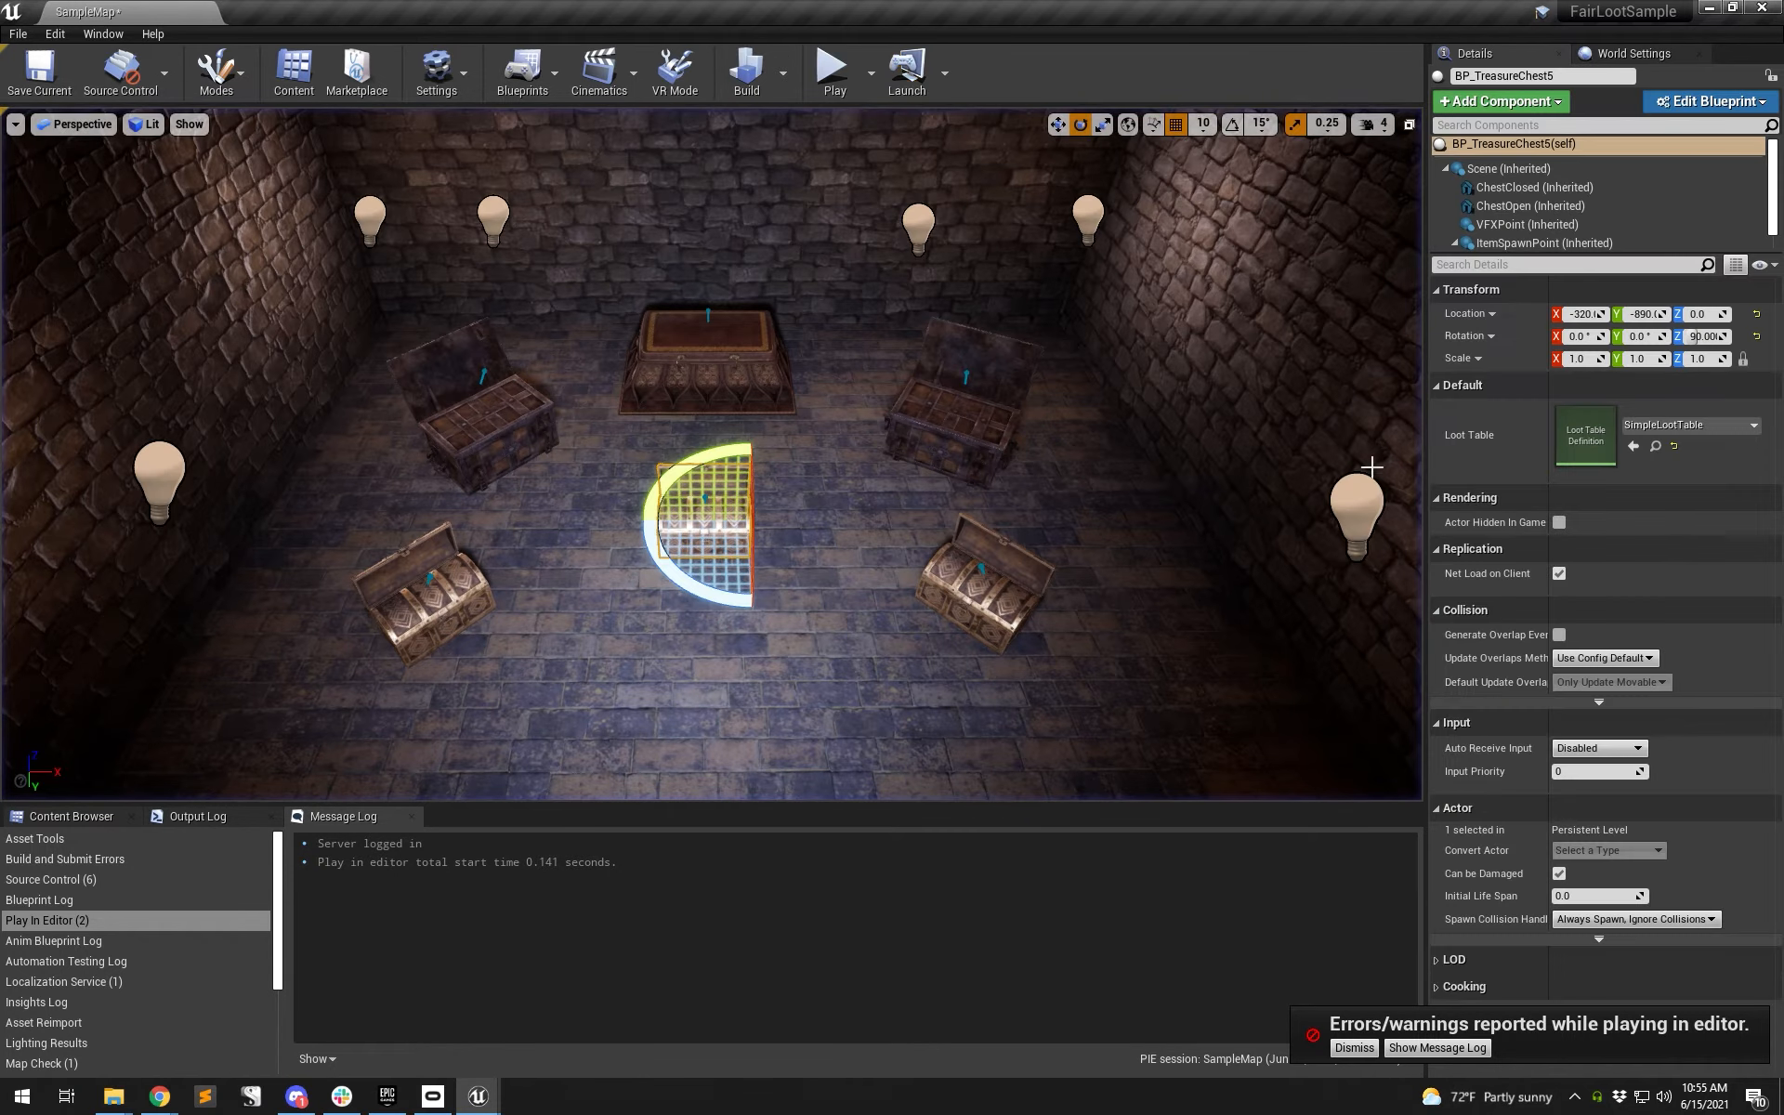
- Open SimpleLootTable from the selected chest's Loot Table property, and move its editor window away from the level view
double_click(1585, 435)
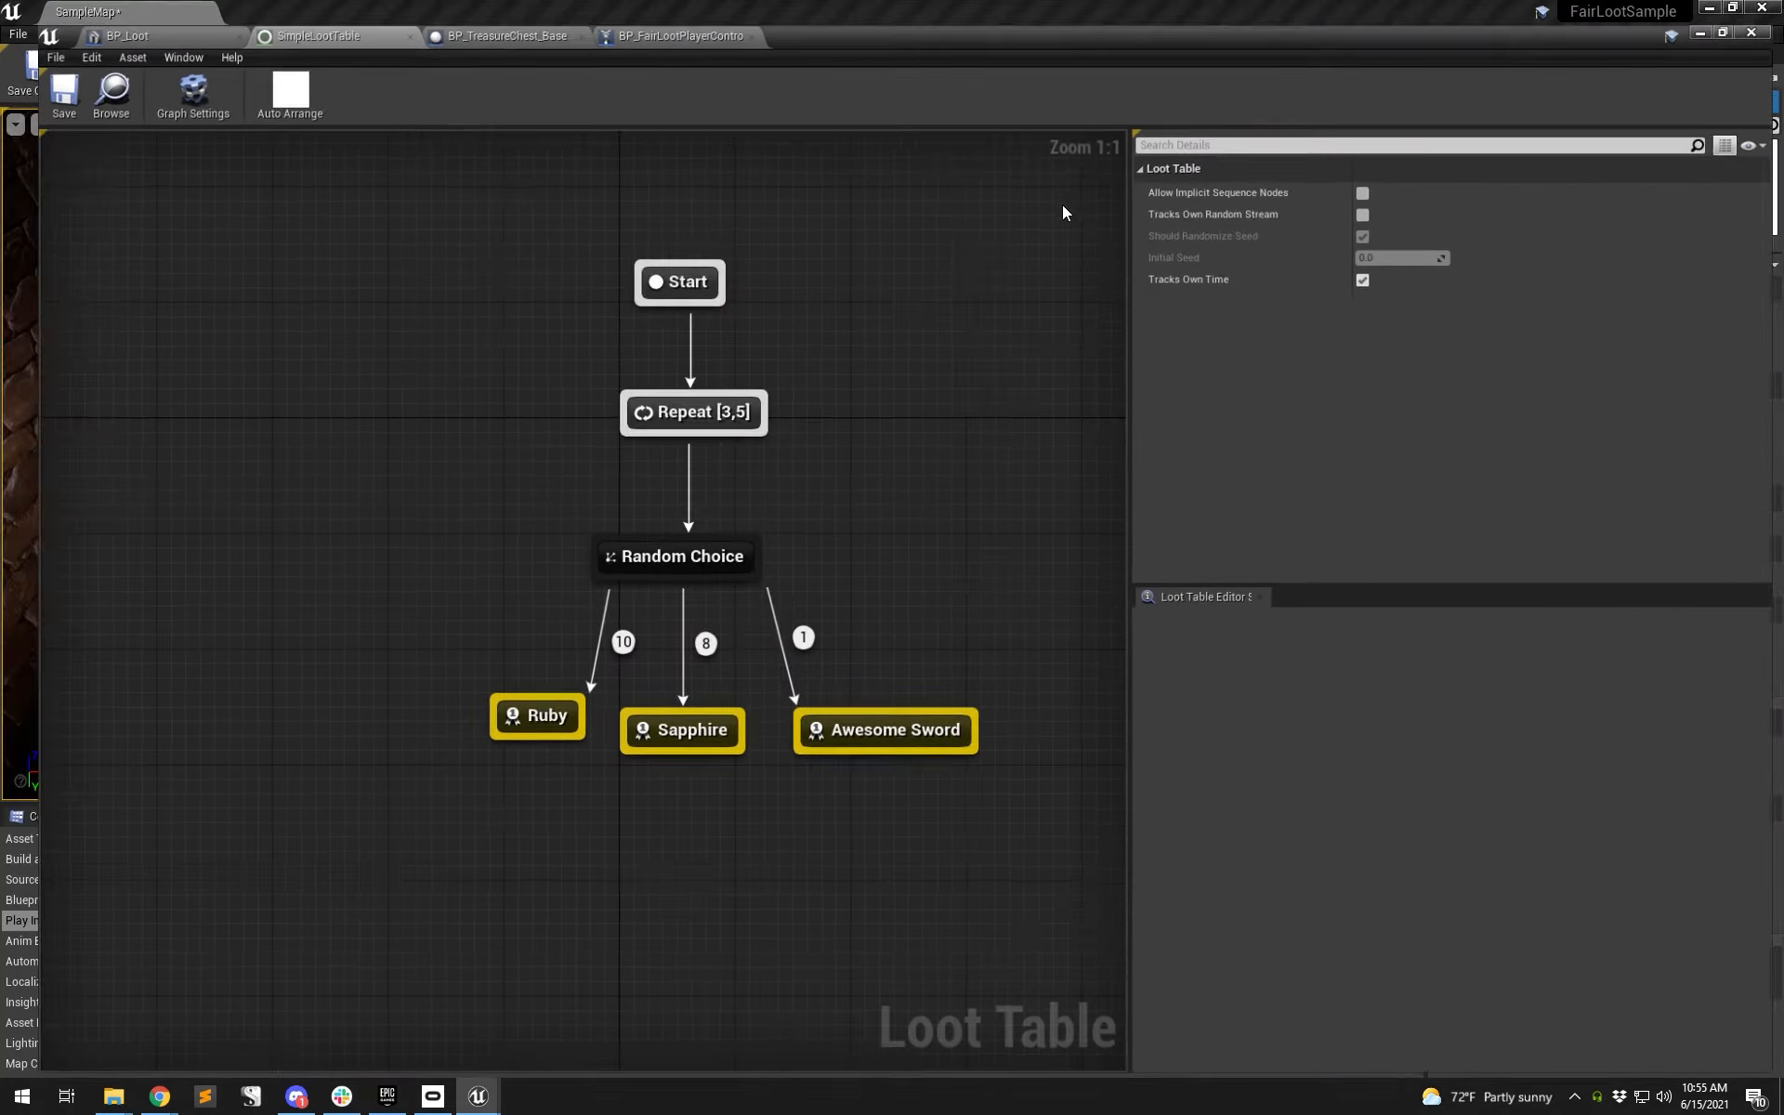
left_click_drag(864, 10, 922, 70)
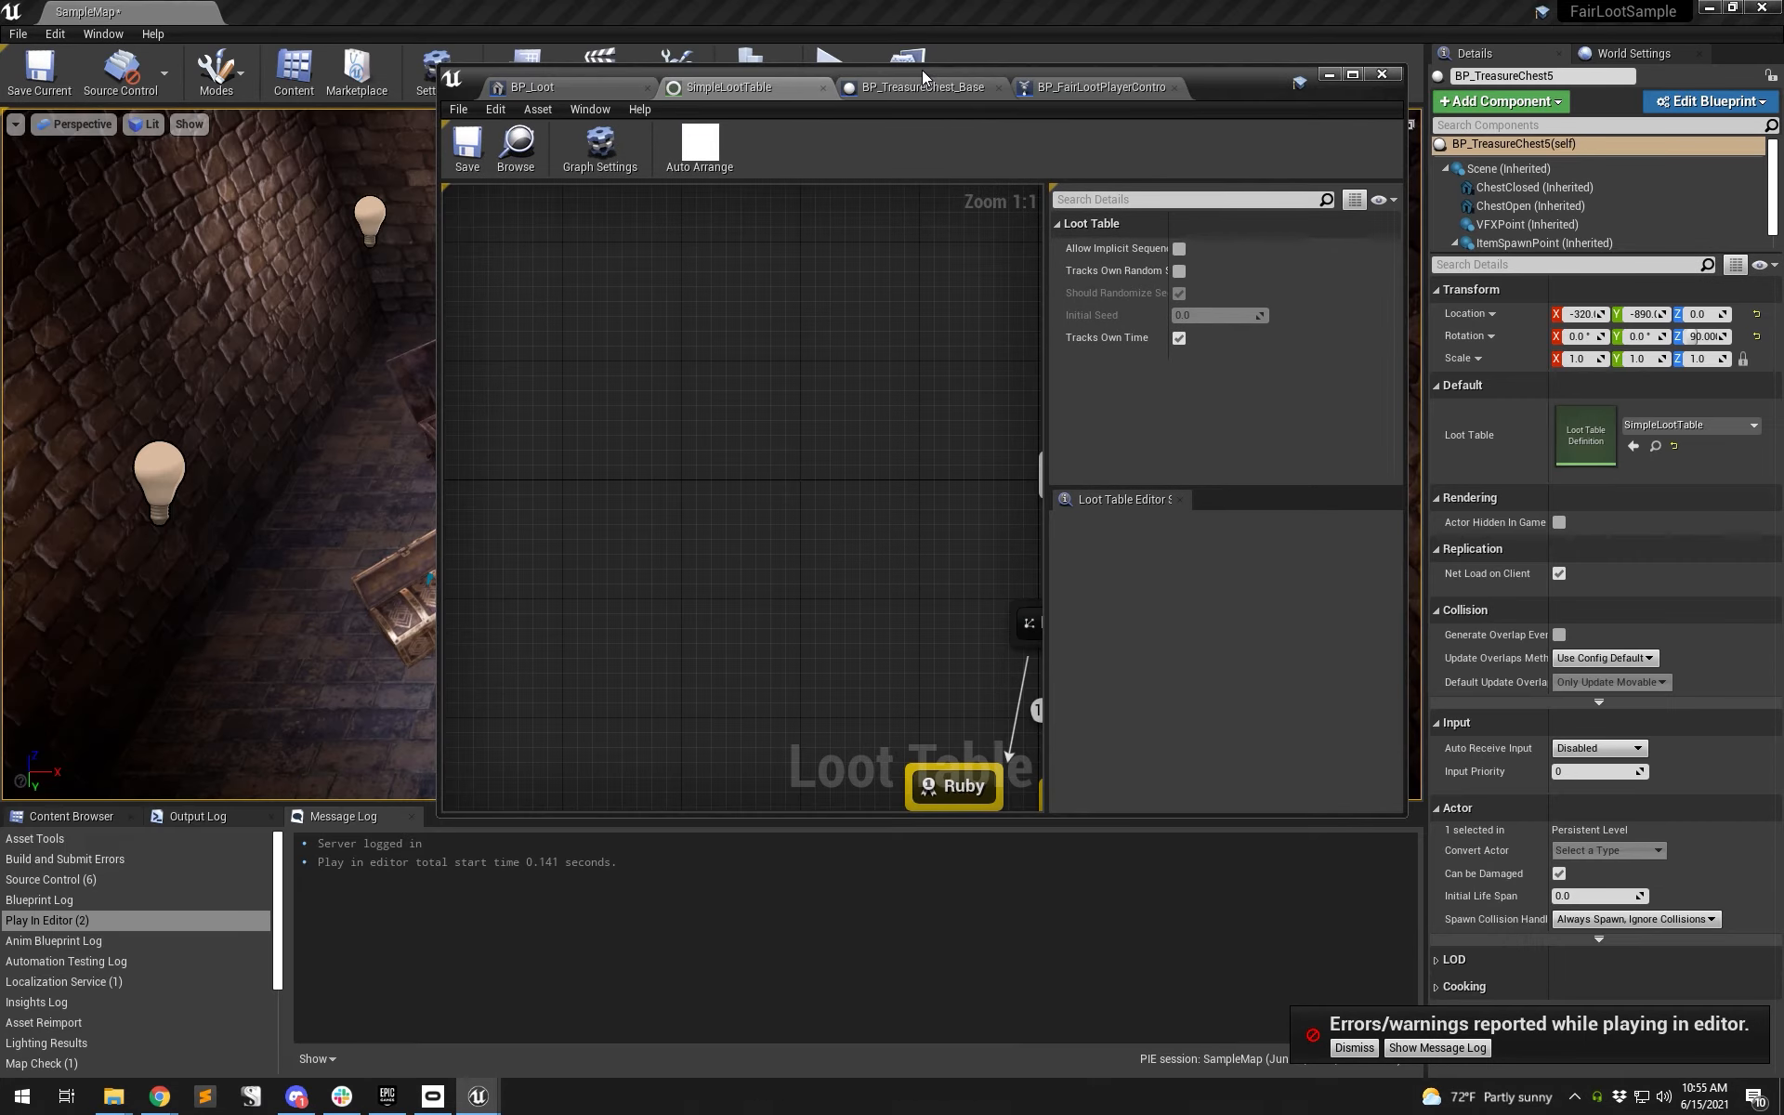
left_click_drag(1261, 91, 1783, 113)
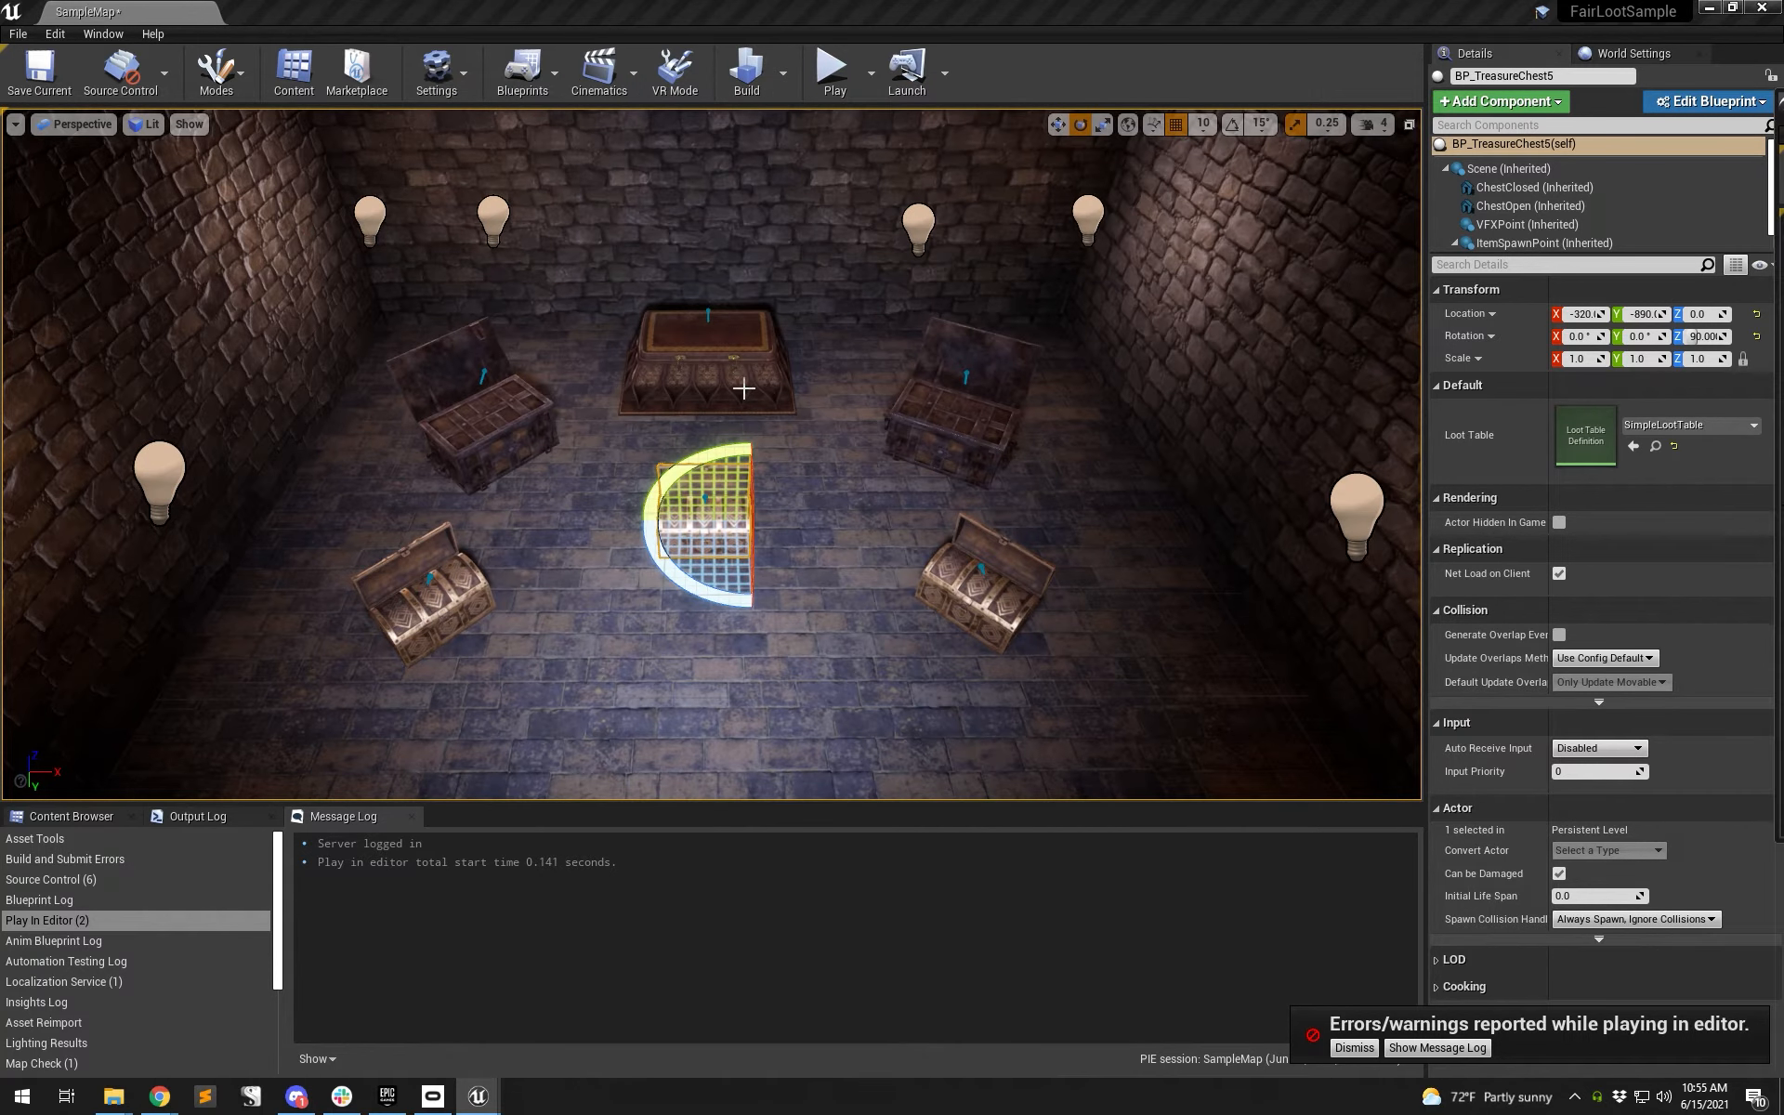
- Select the treasure chests in the level one by one to check their Loot Table assignments, and show the Content Browser
left_click(504, 440)
left_click(448, 606)
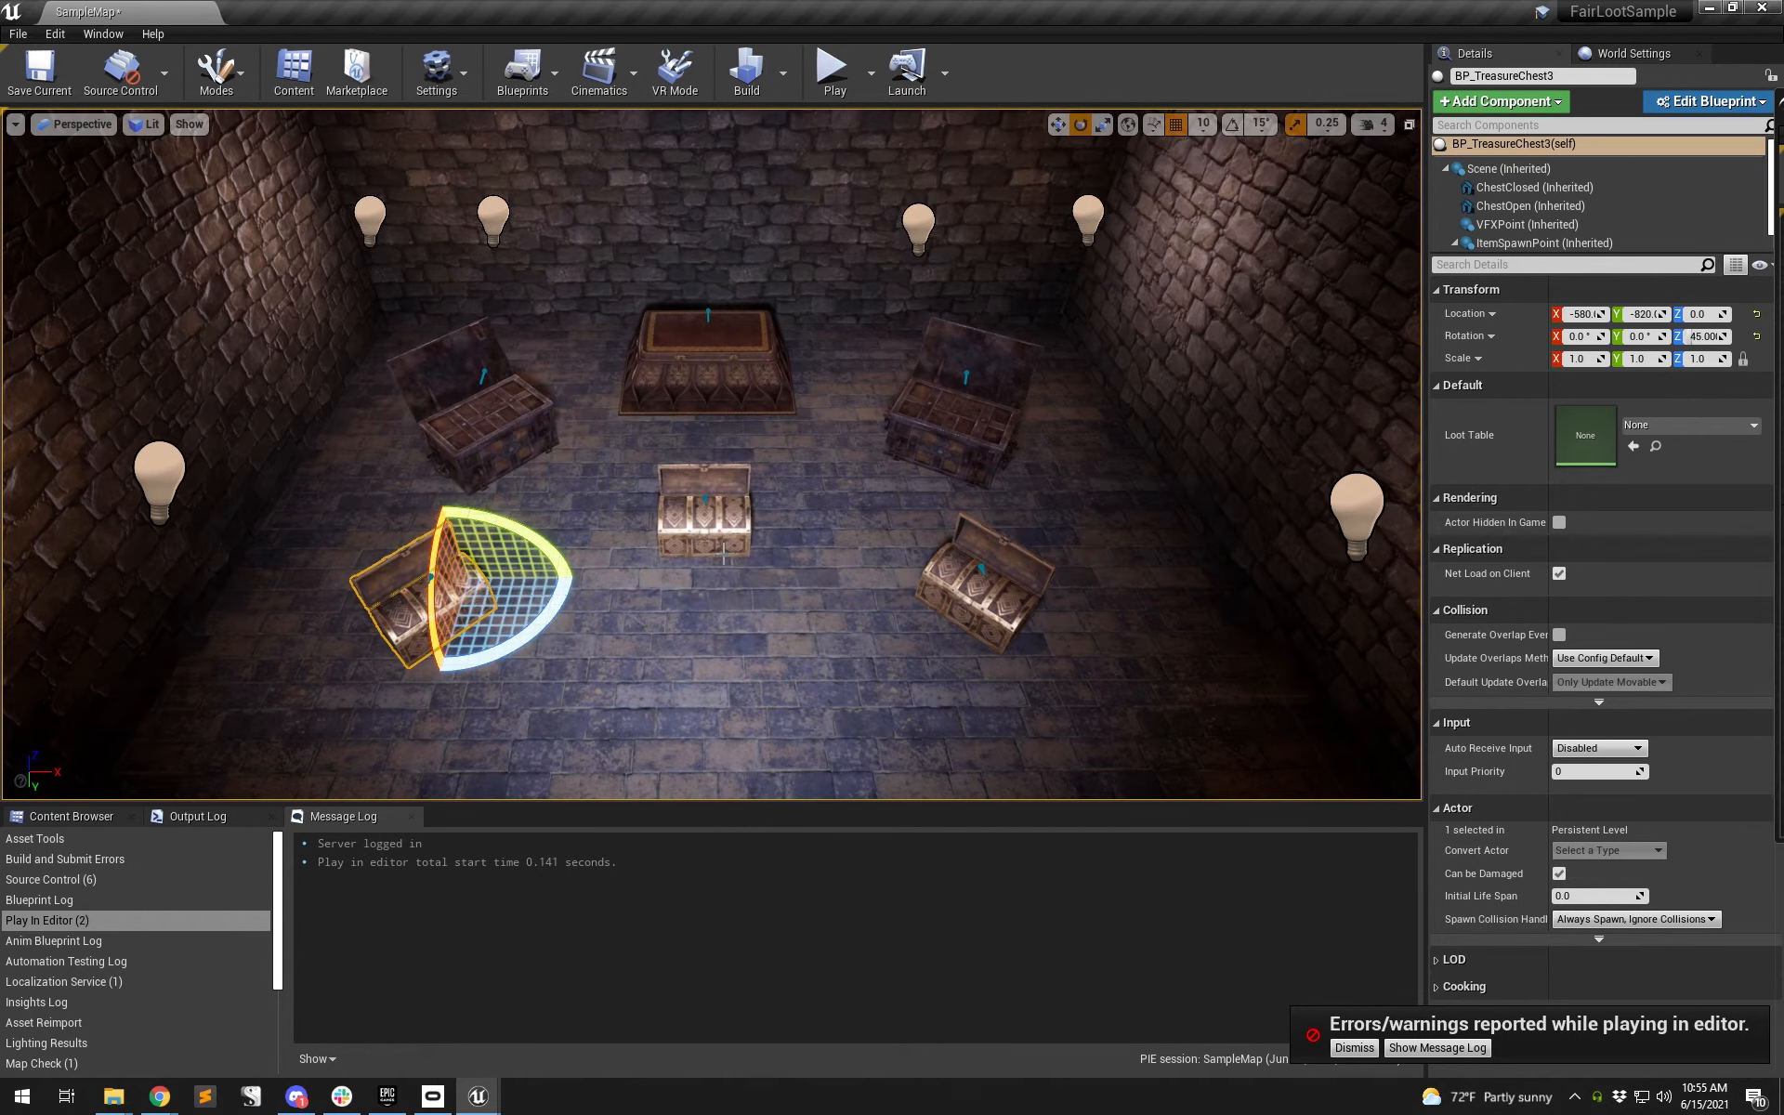
left_click(722, 492)
left_click(985, 586)
left_click(957, 408)
left_click(706, 372)
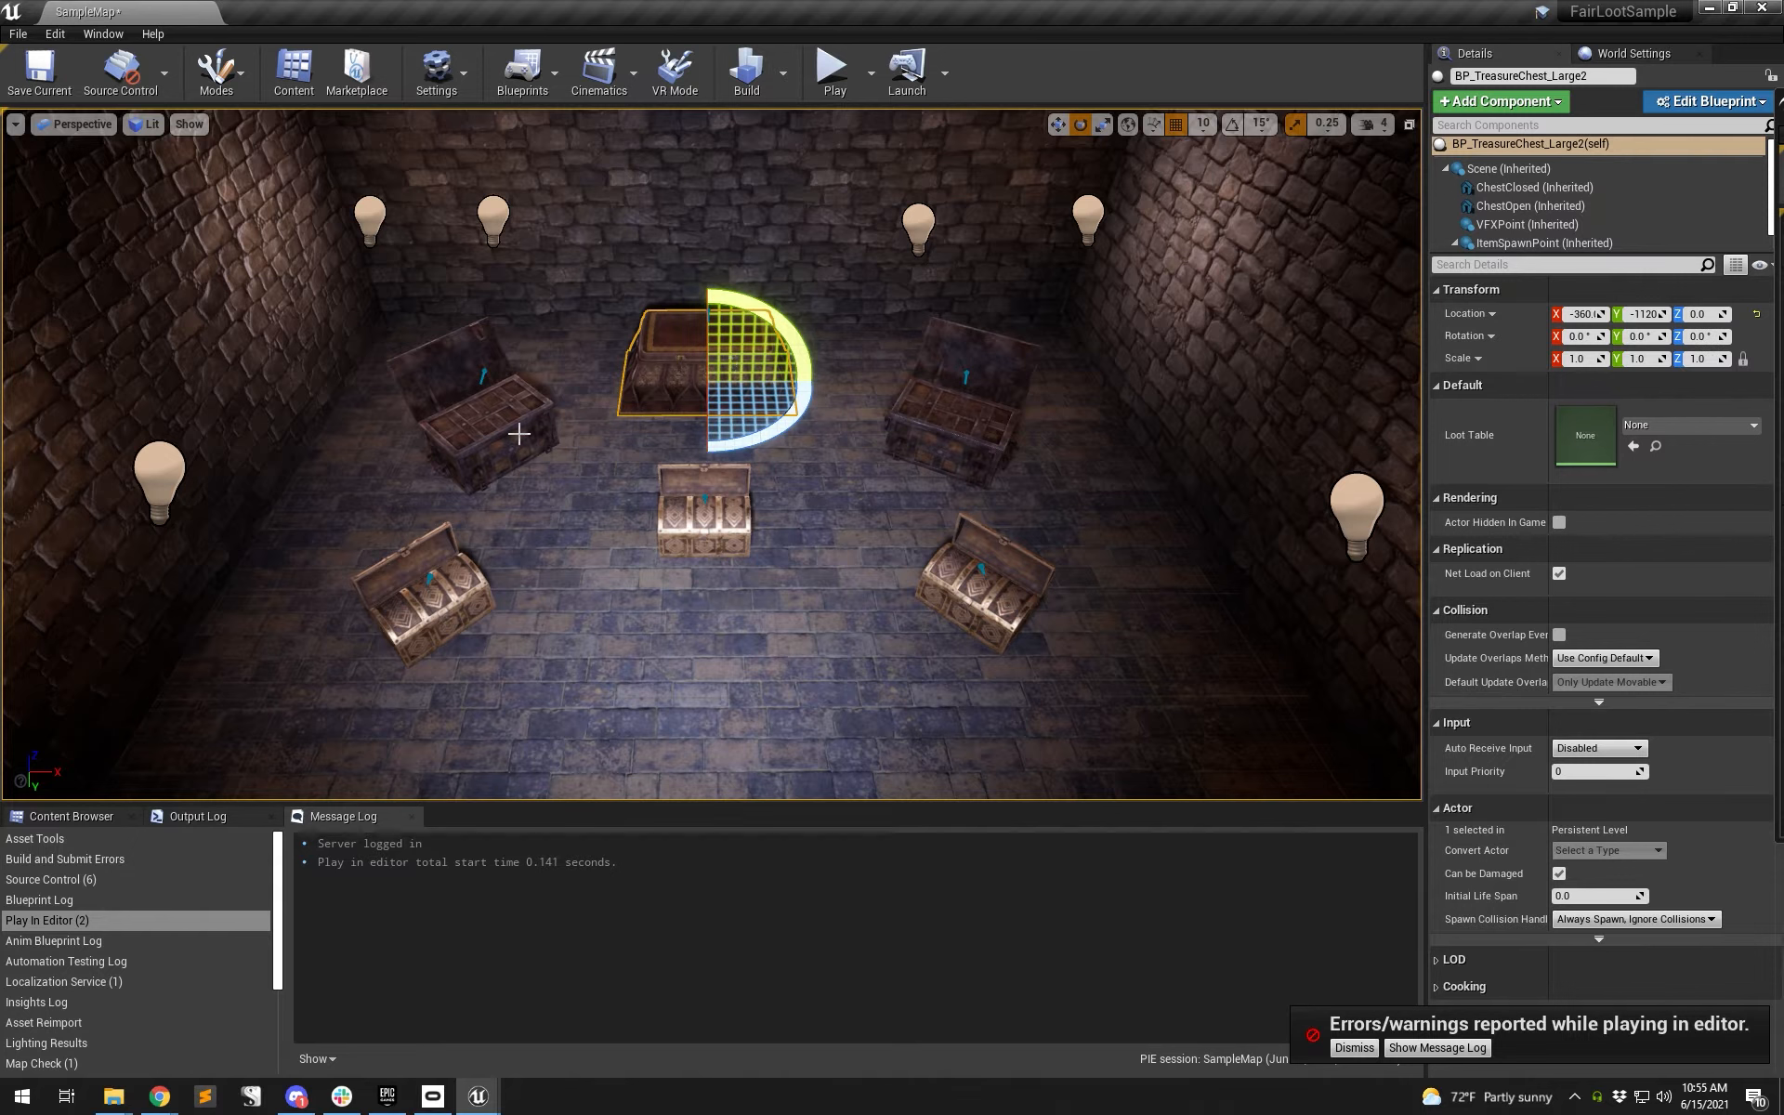
left_click(469, 409)
left_click(102, 818)
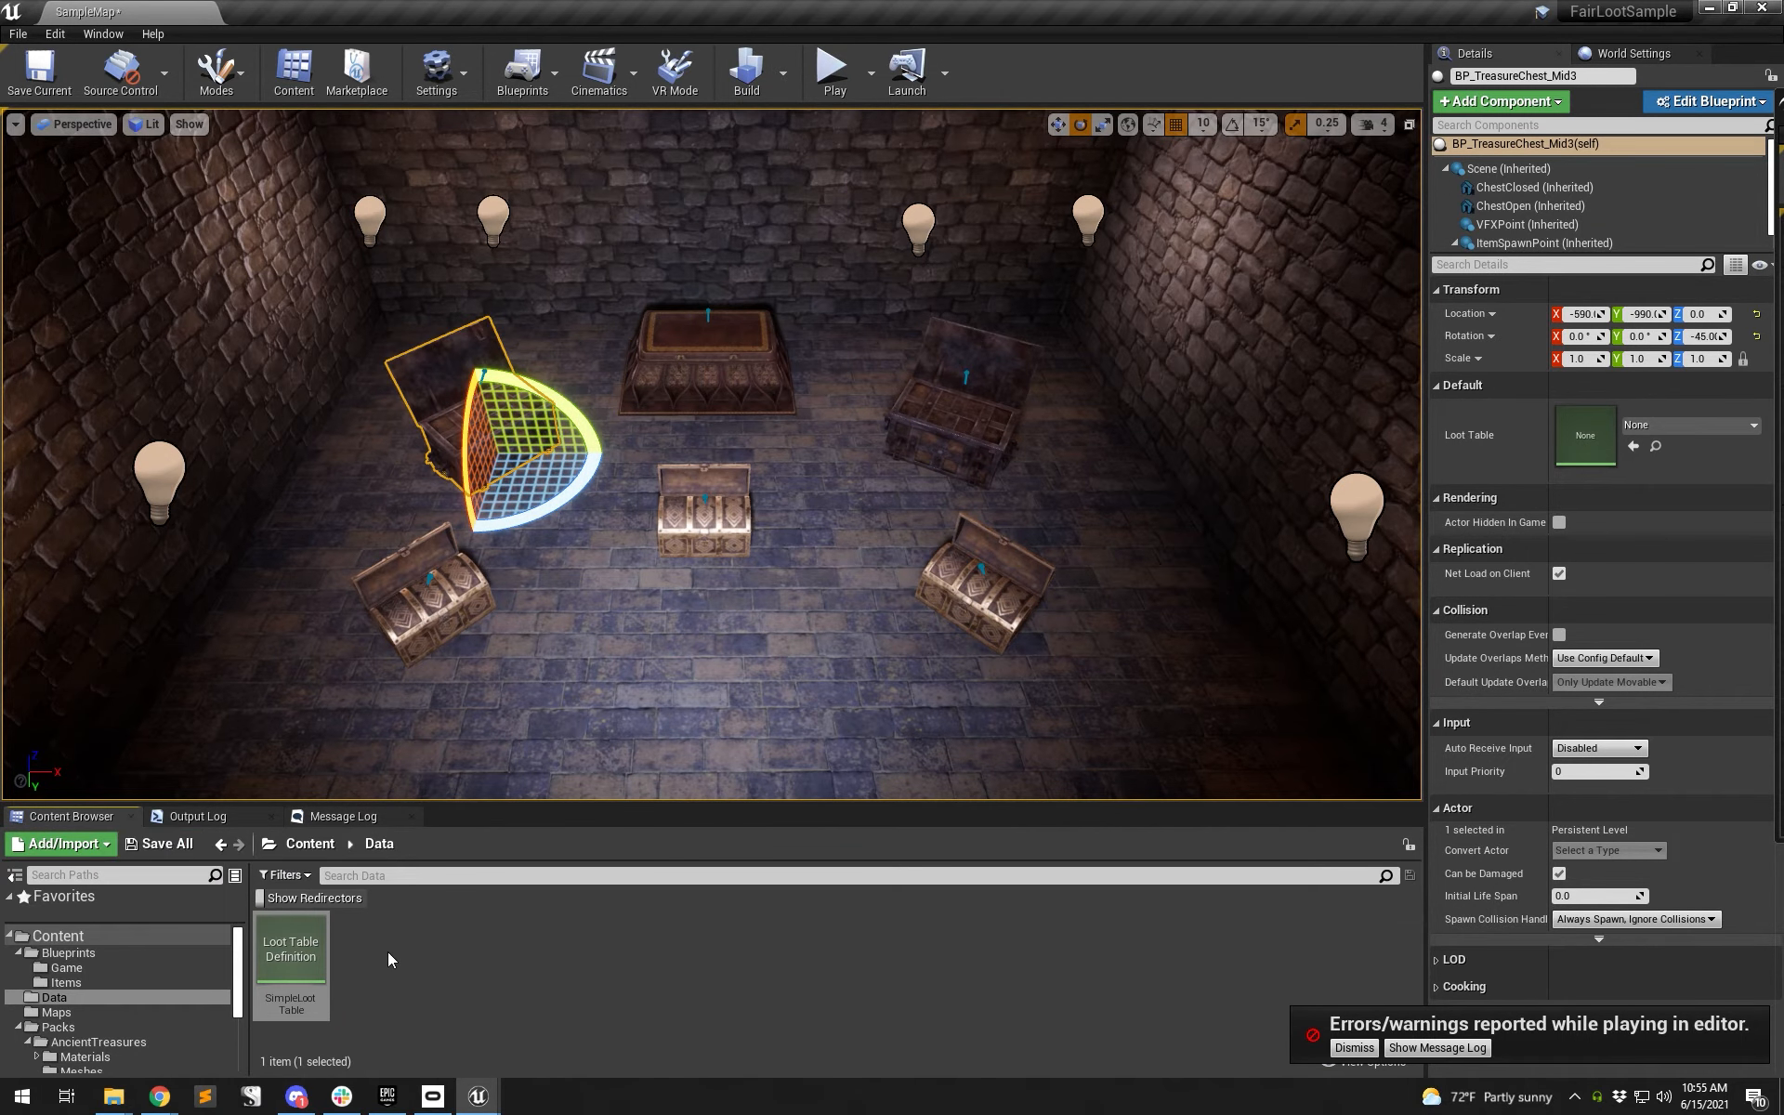
- Bring the asset editor window back, show BP_TreasureChest_Base in it, and maximize the window
left_click_drag(1782, 121, 1000, 267)
left_click(734, 262)
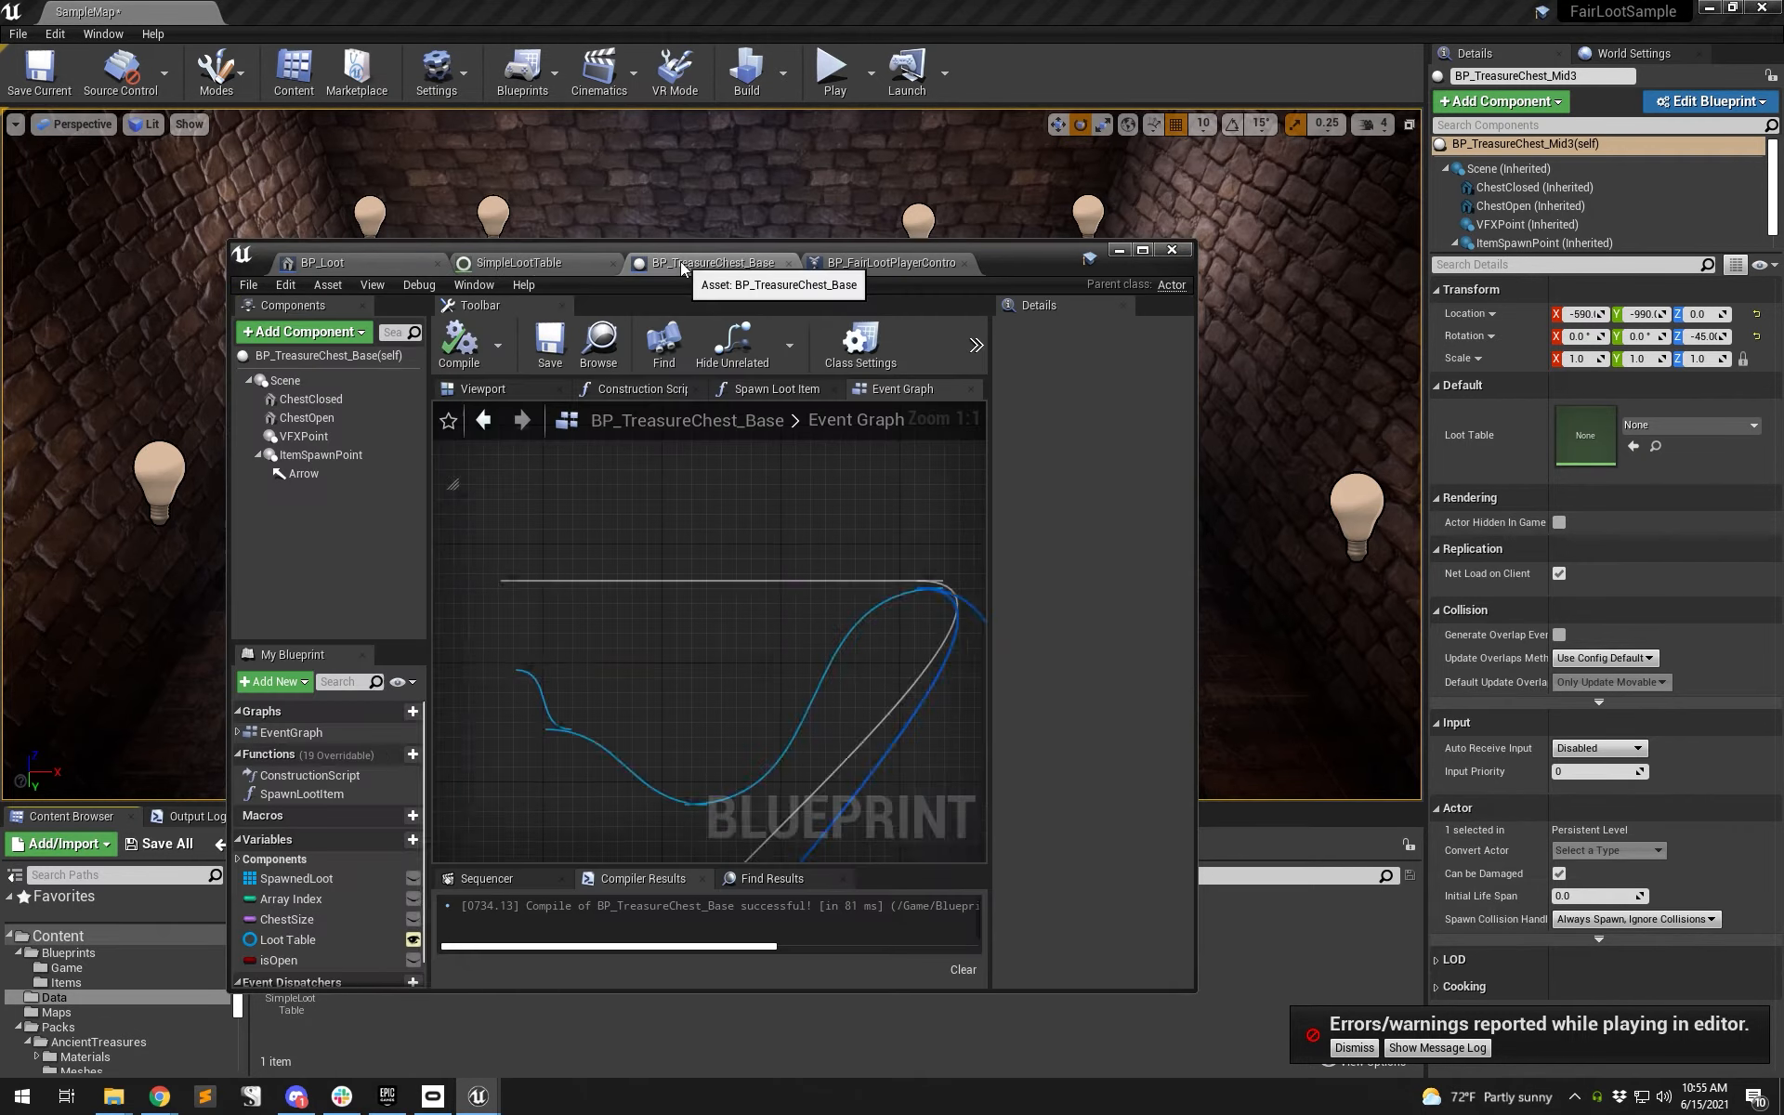
double_click(1024, 262)
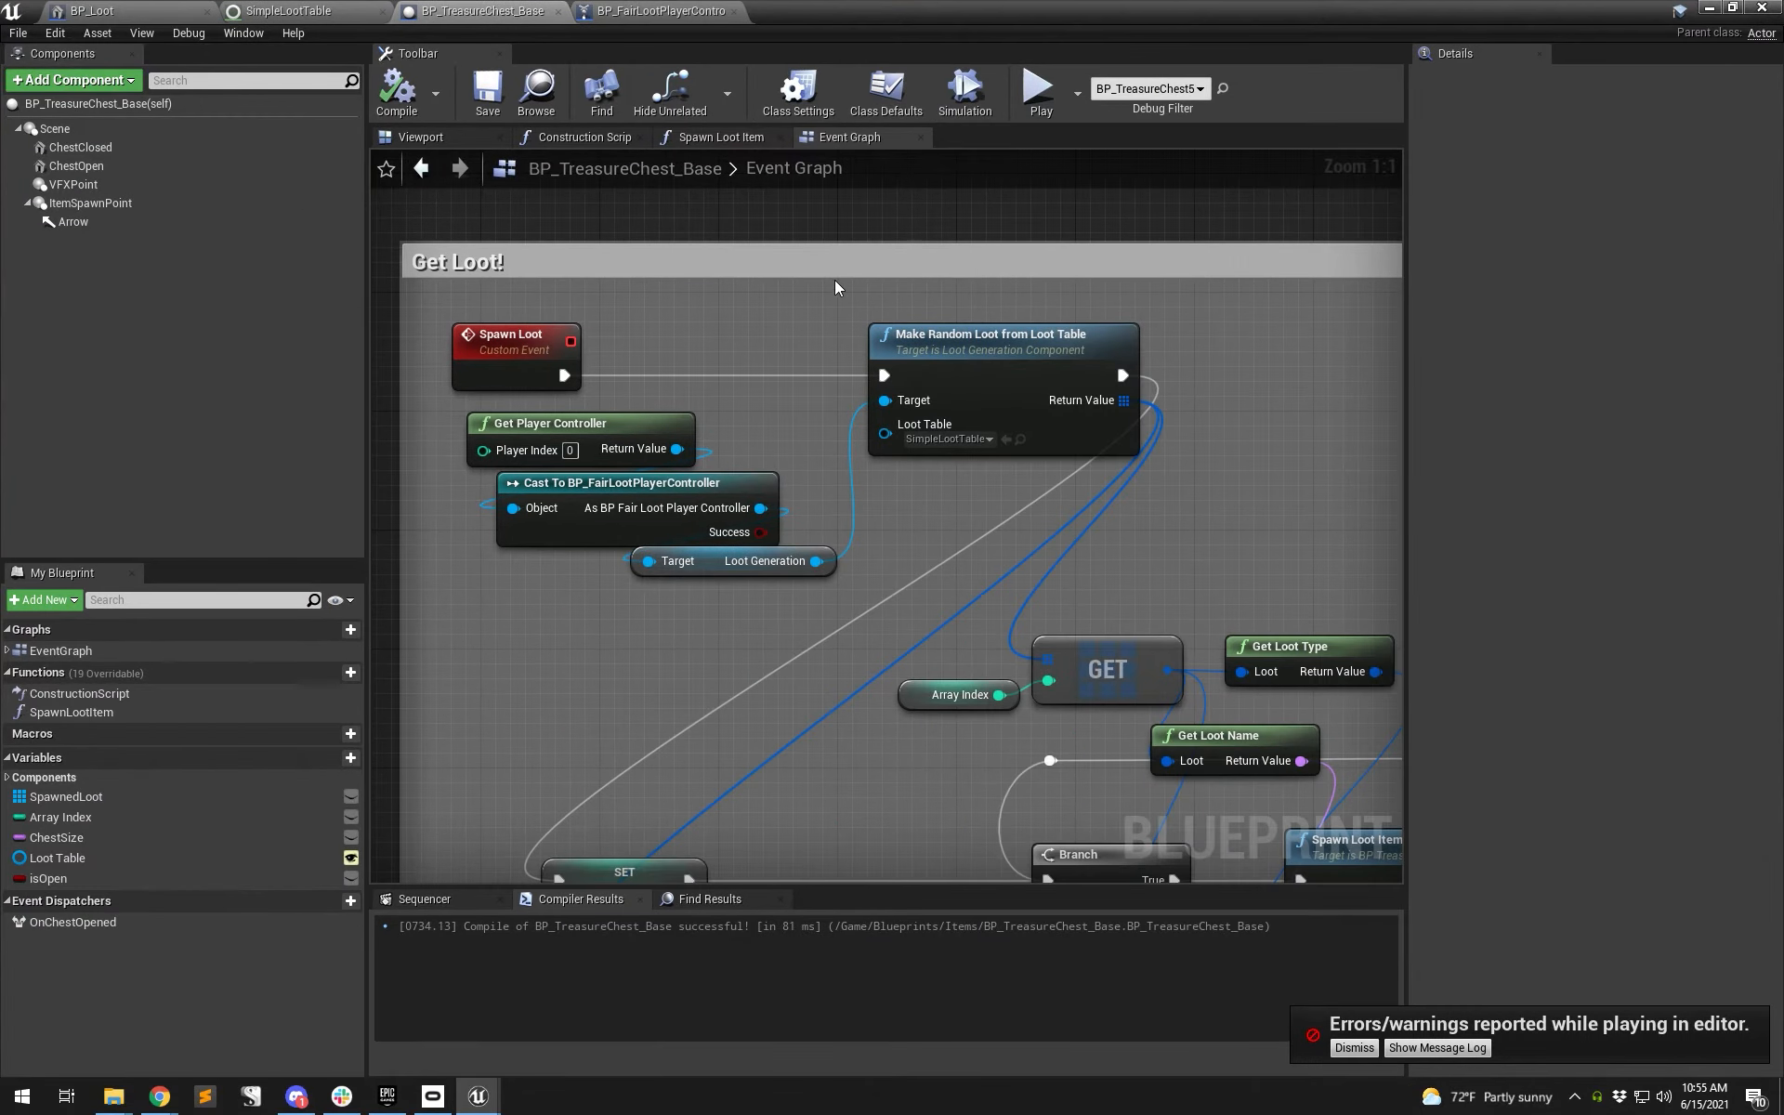
- Look over BP_Loot and BP_FairLootPlayerController, and select the Make Random Loot from Loot Table node in BP_TreasureChest_Base's Event Graph
left_click(115, 13)
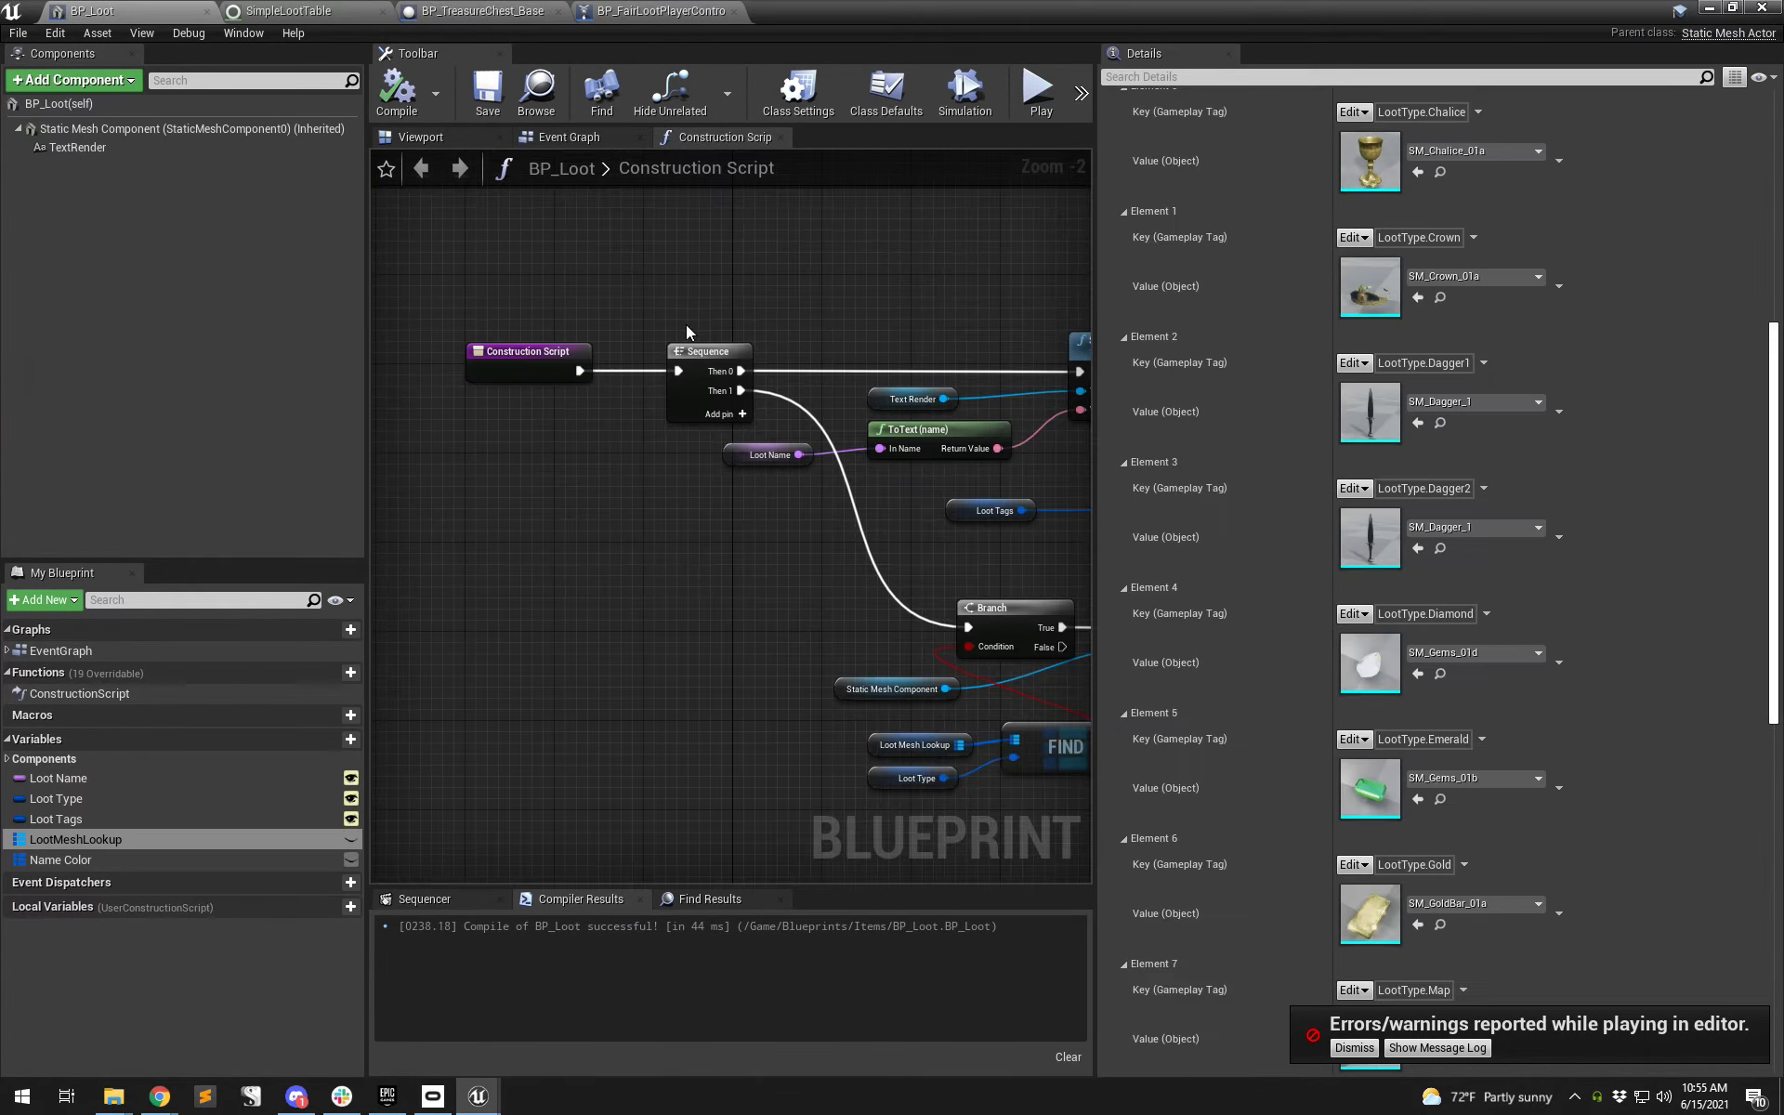
left_click(501, 11)
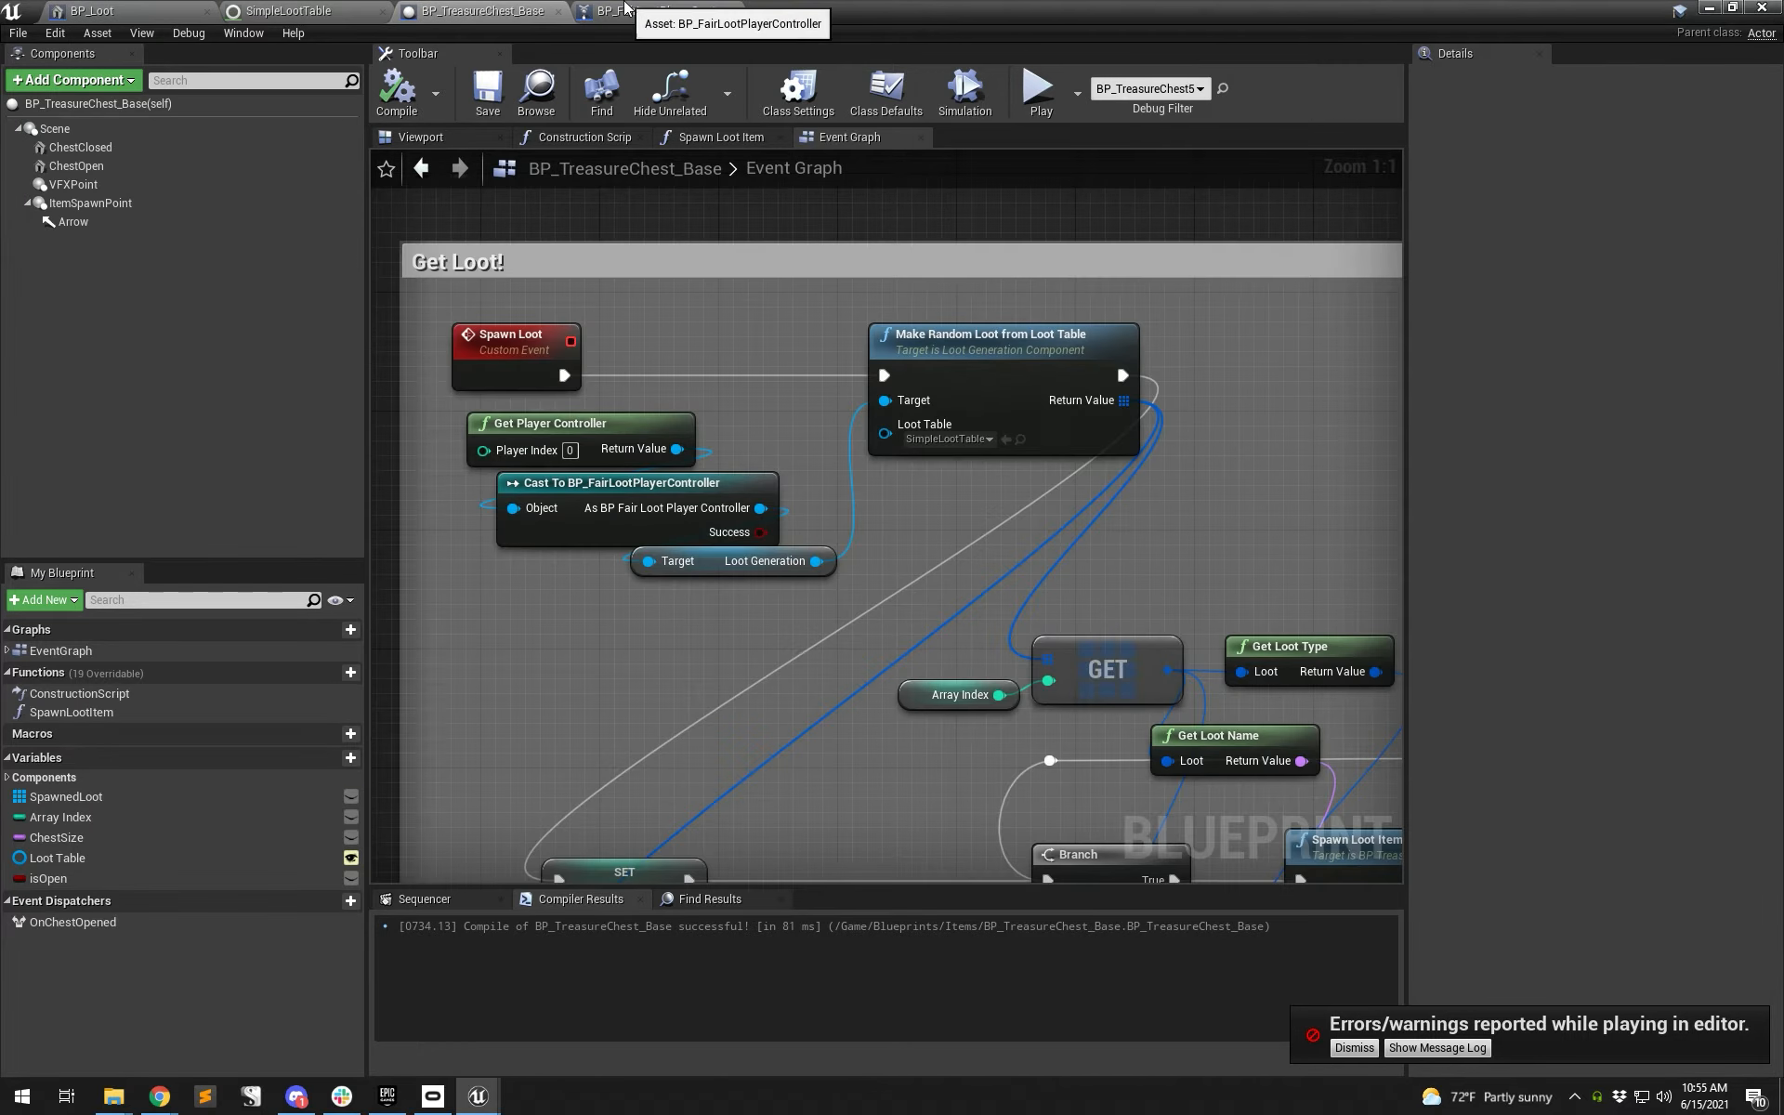
left_click(624, 8)
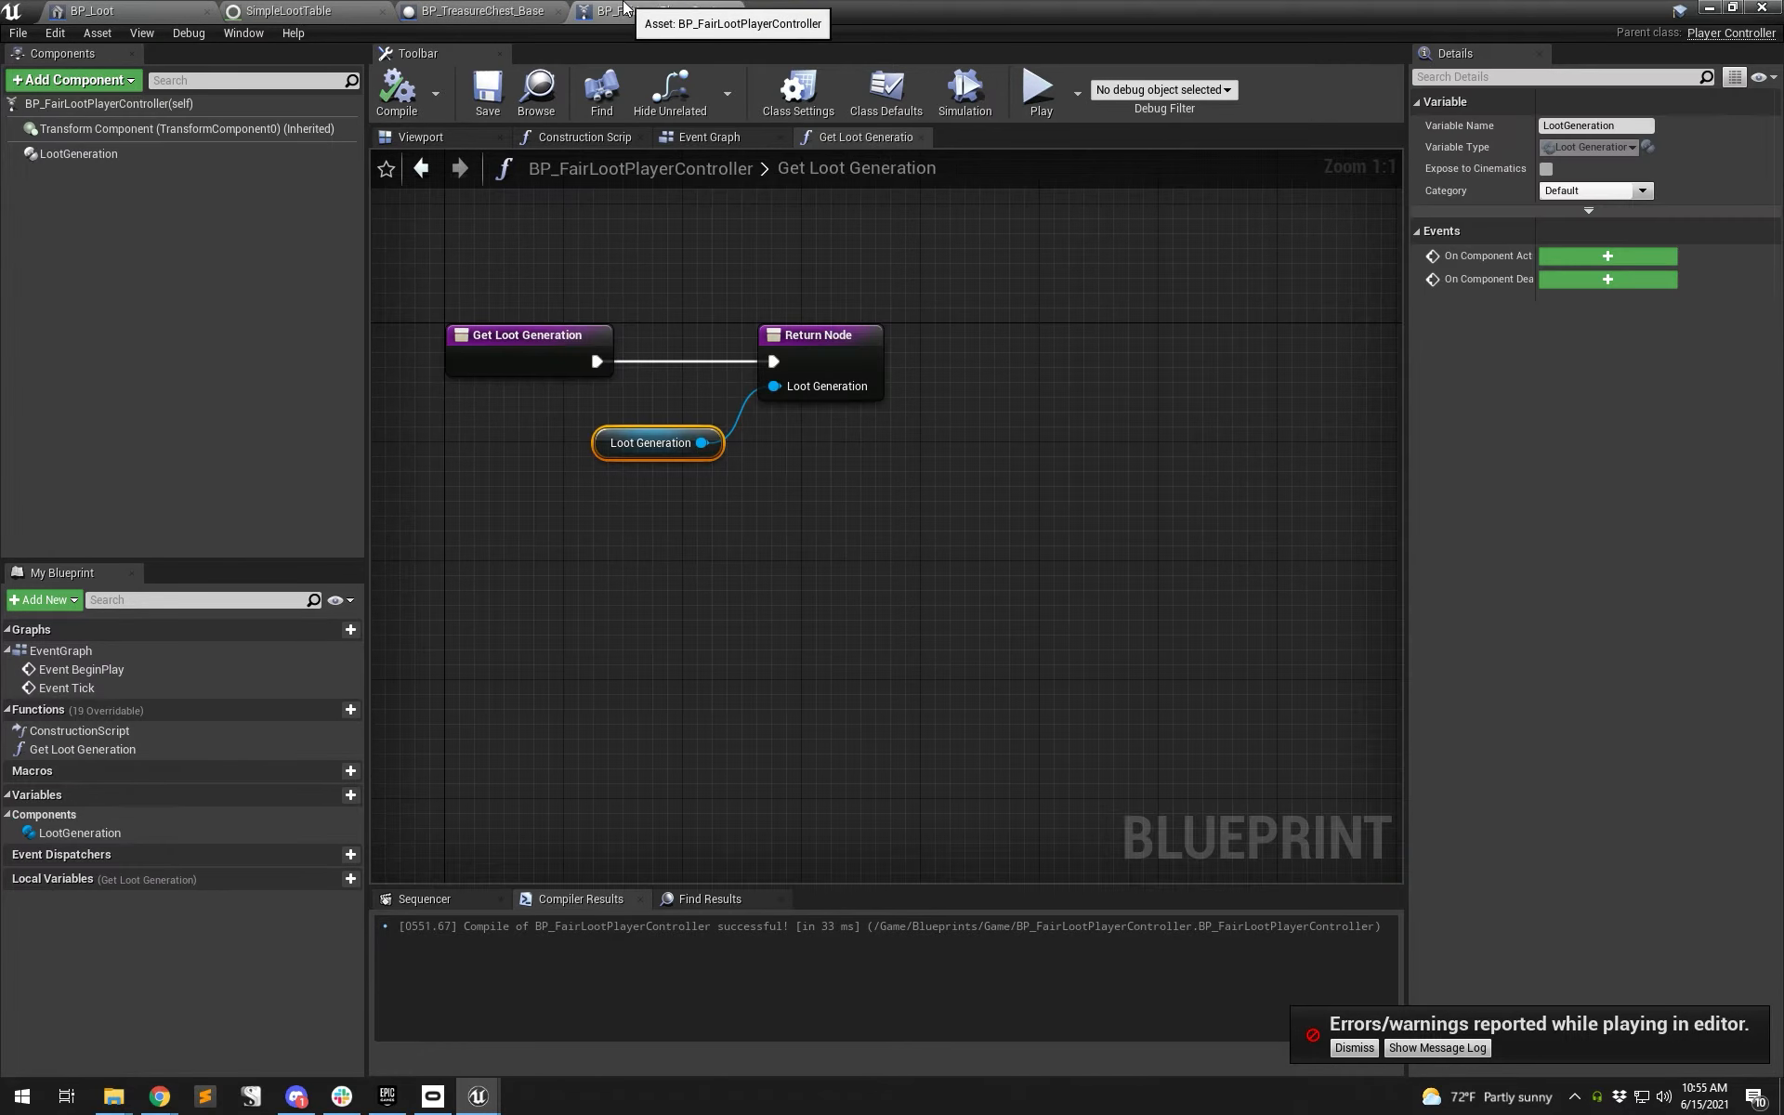
left_click(502, 11)
right_click_drag(919, 463, 849, 427)
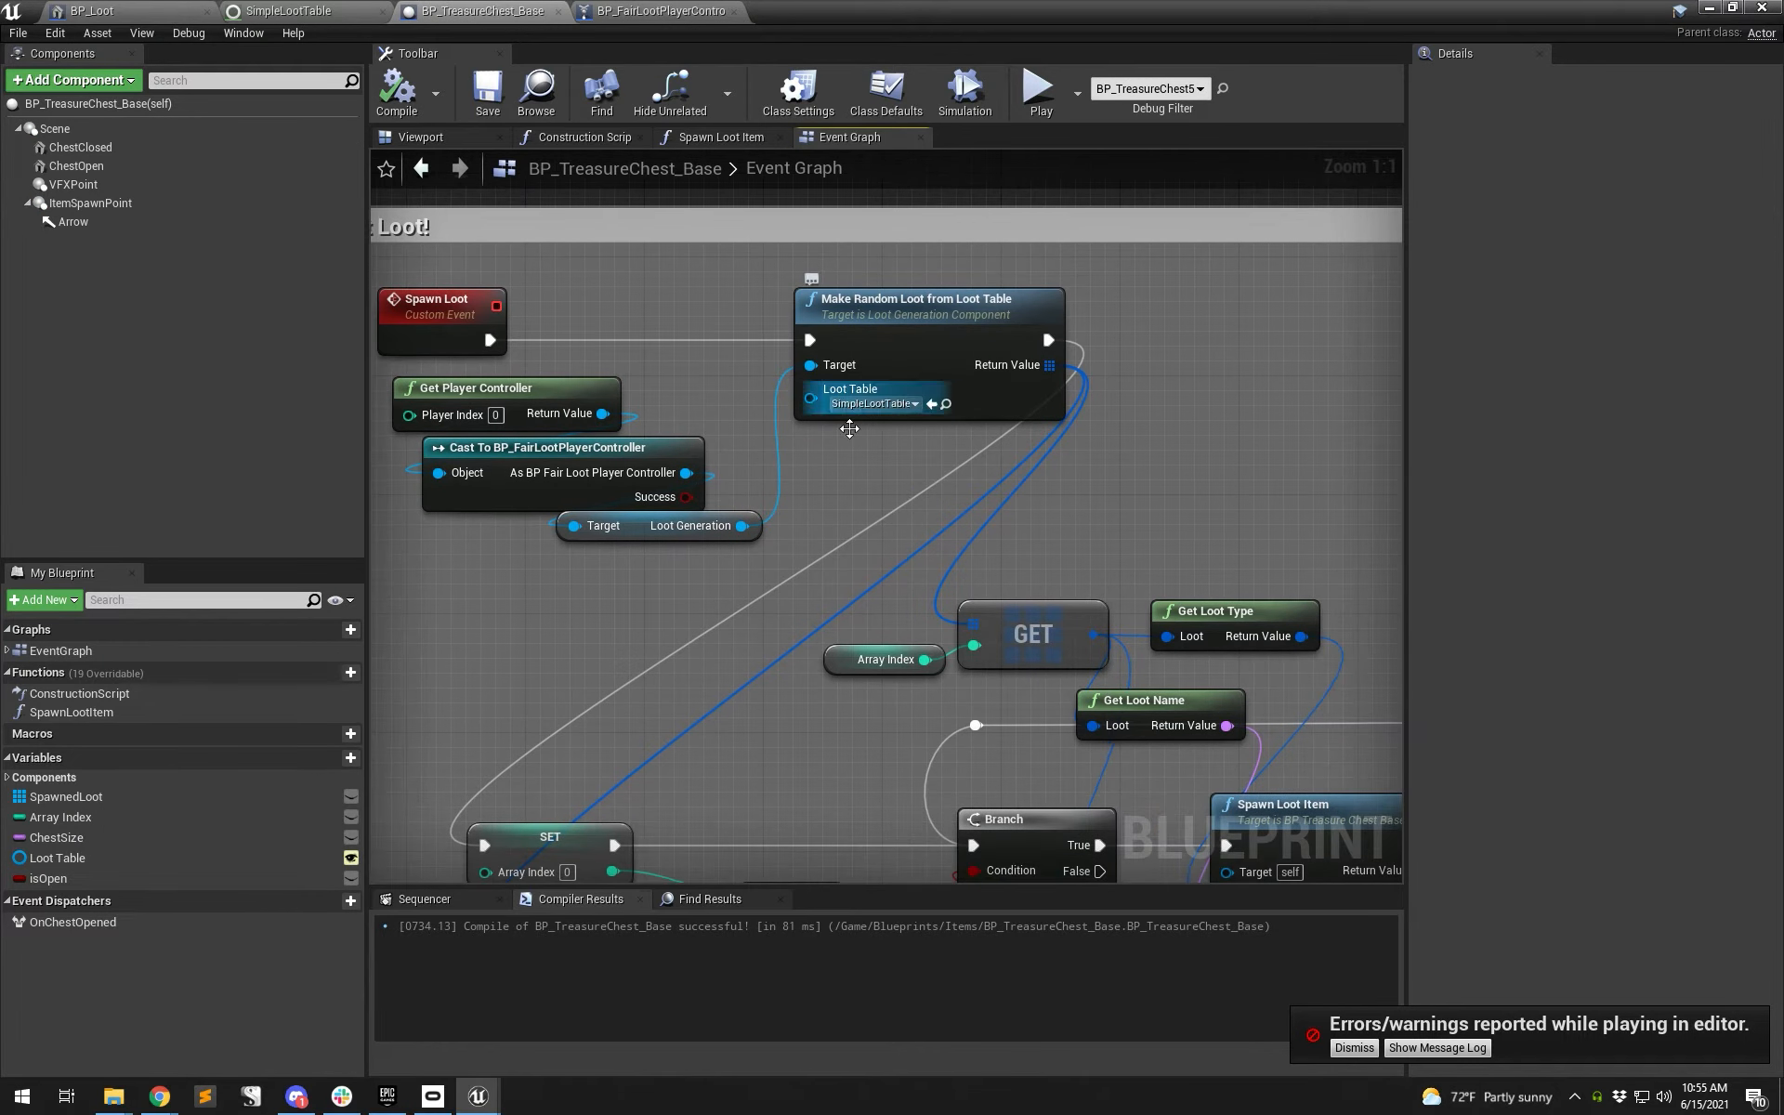
left_click(908, 342)
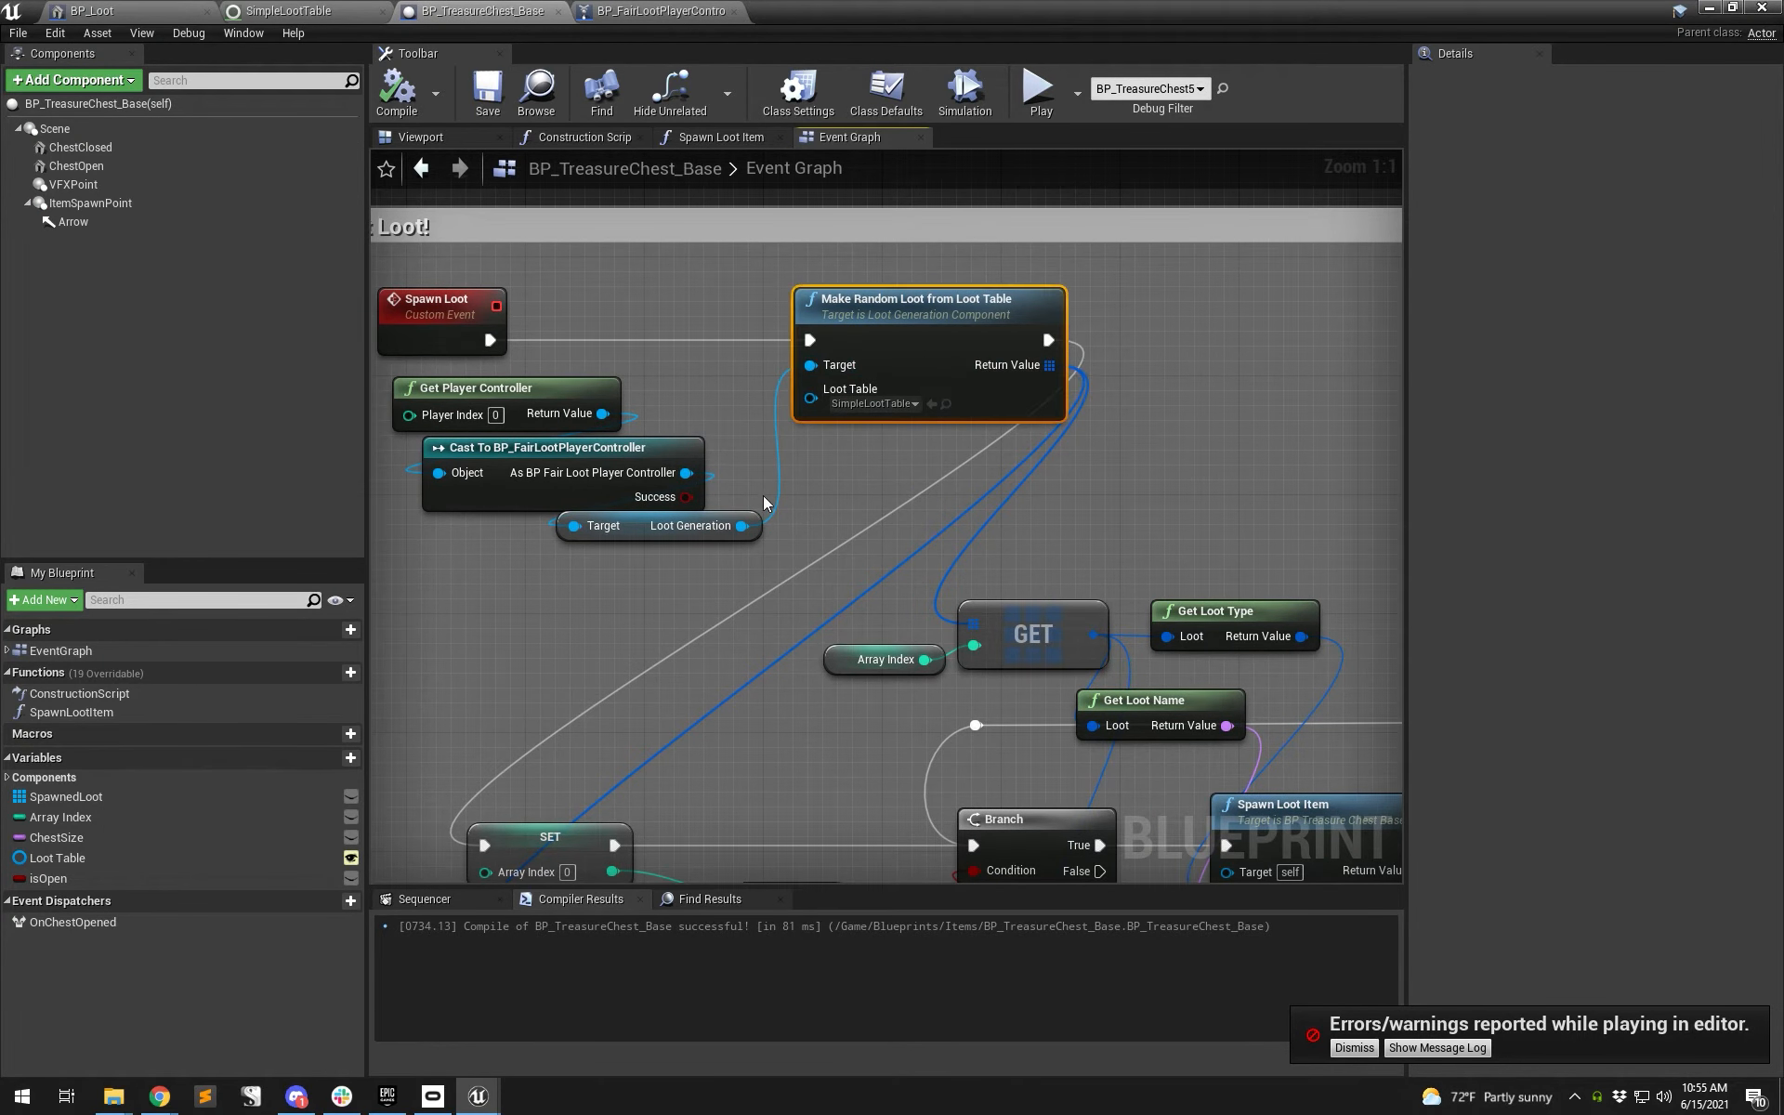
- Add a Make Random Loot from Actor node targeting Loot Generation, with a Self reference for its Actor input
left_click_drag(741, 525, 841, 474)
type("make")
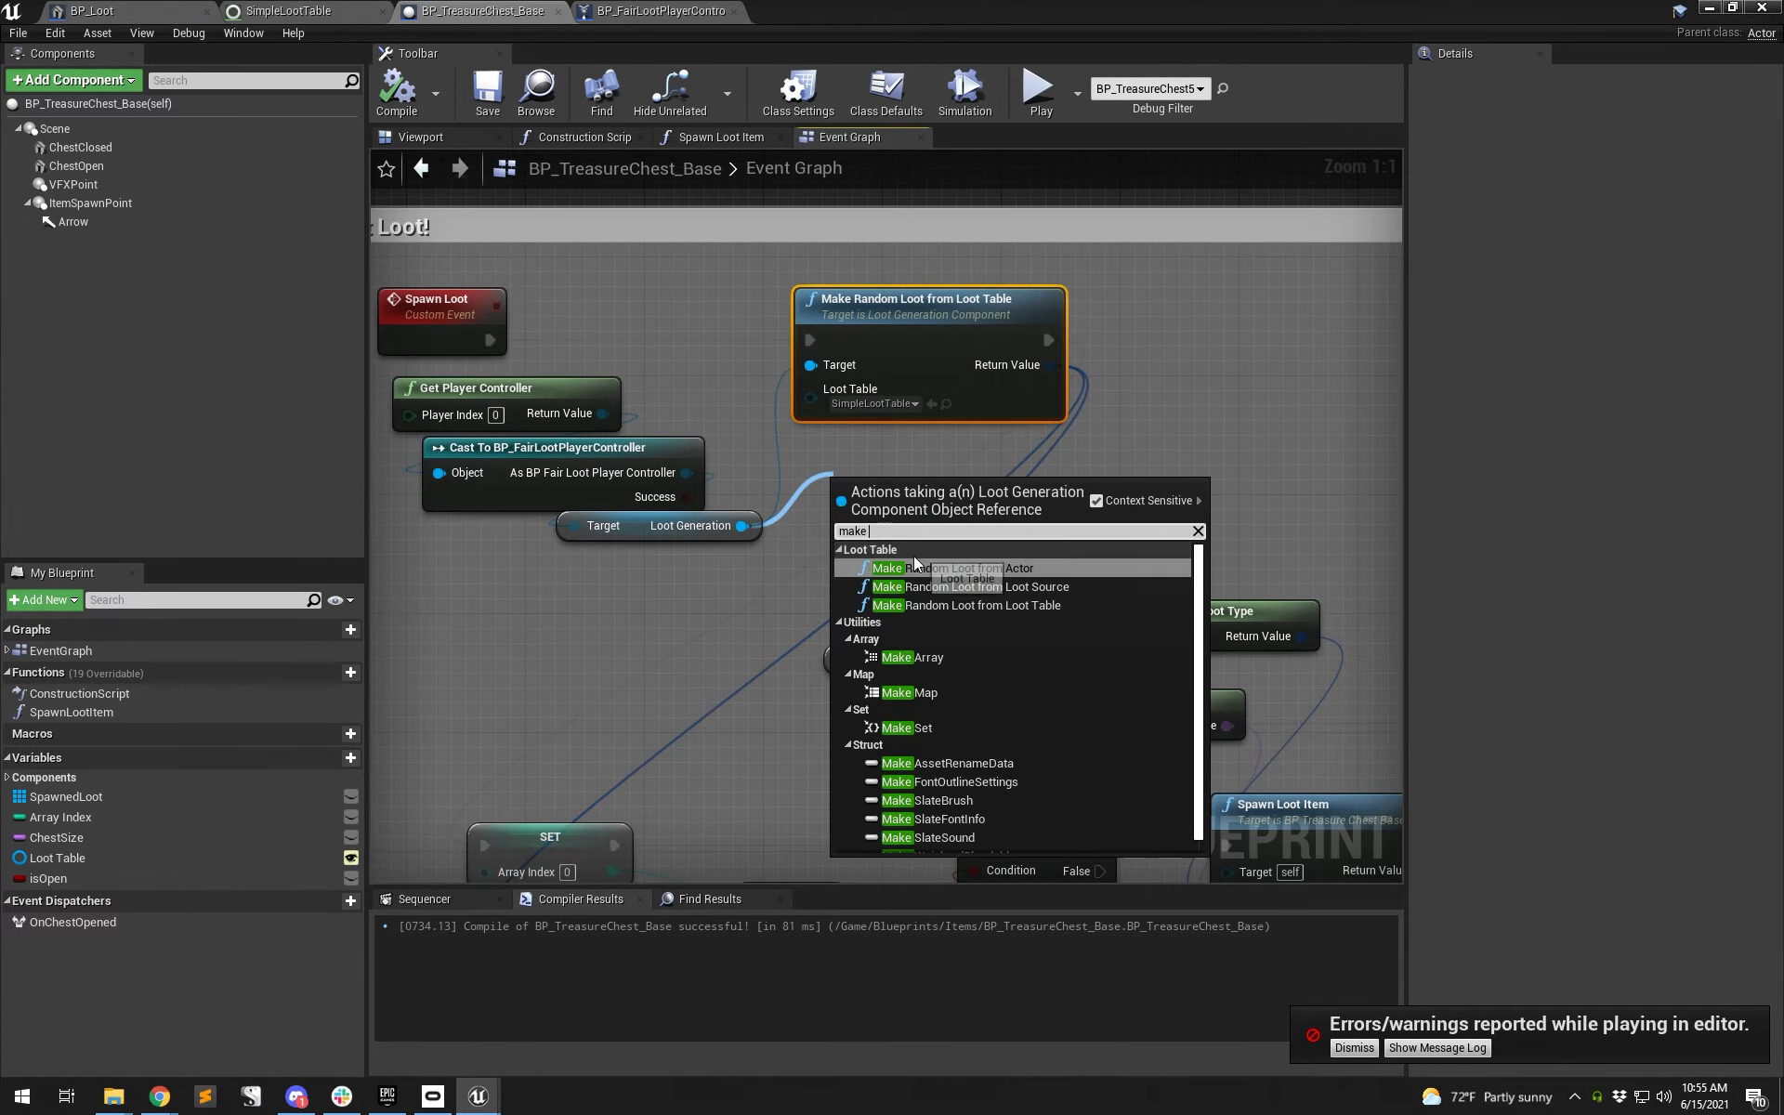
key("Return")
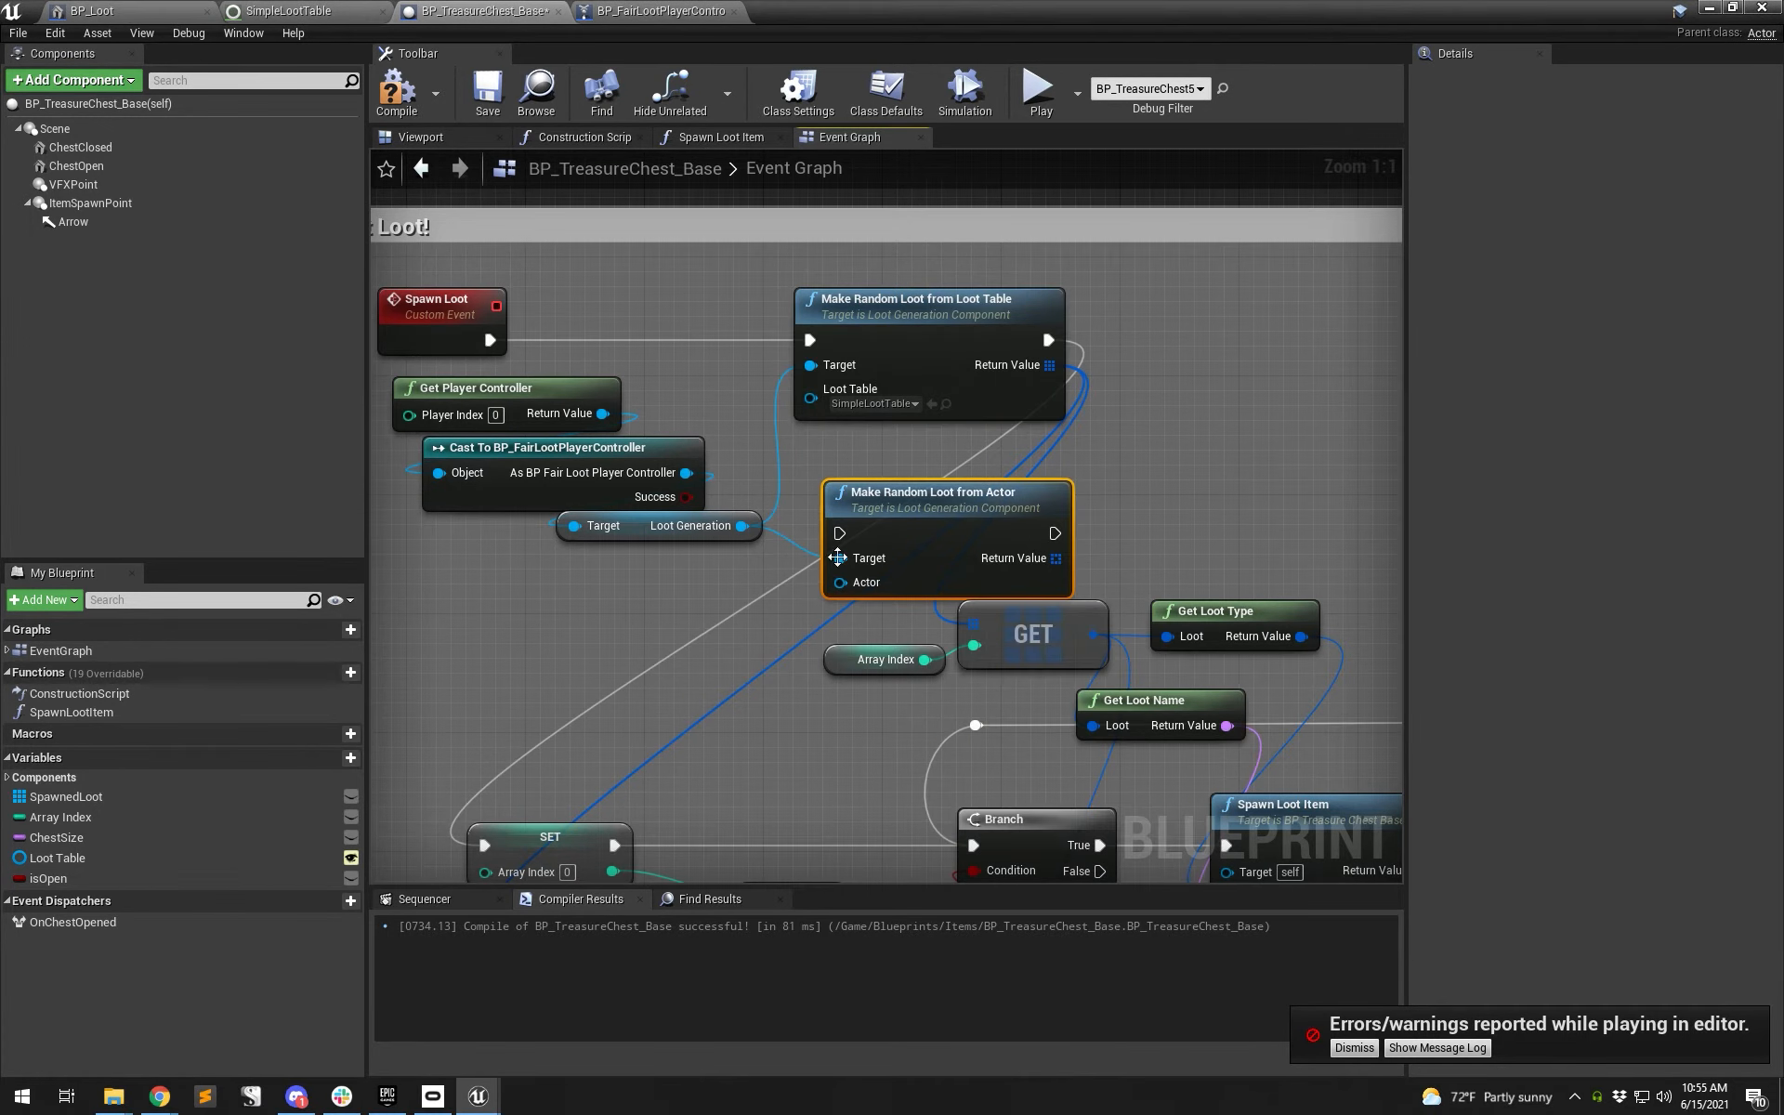
right_click(697, 588)
type("self")
key("Return")
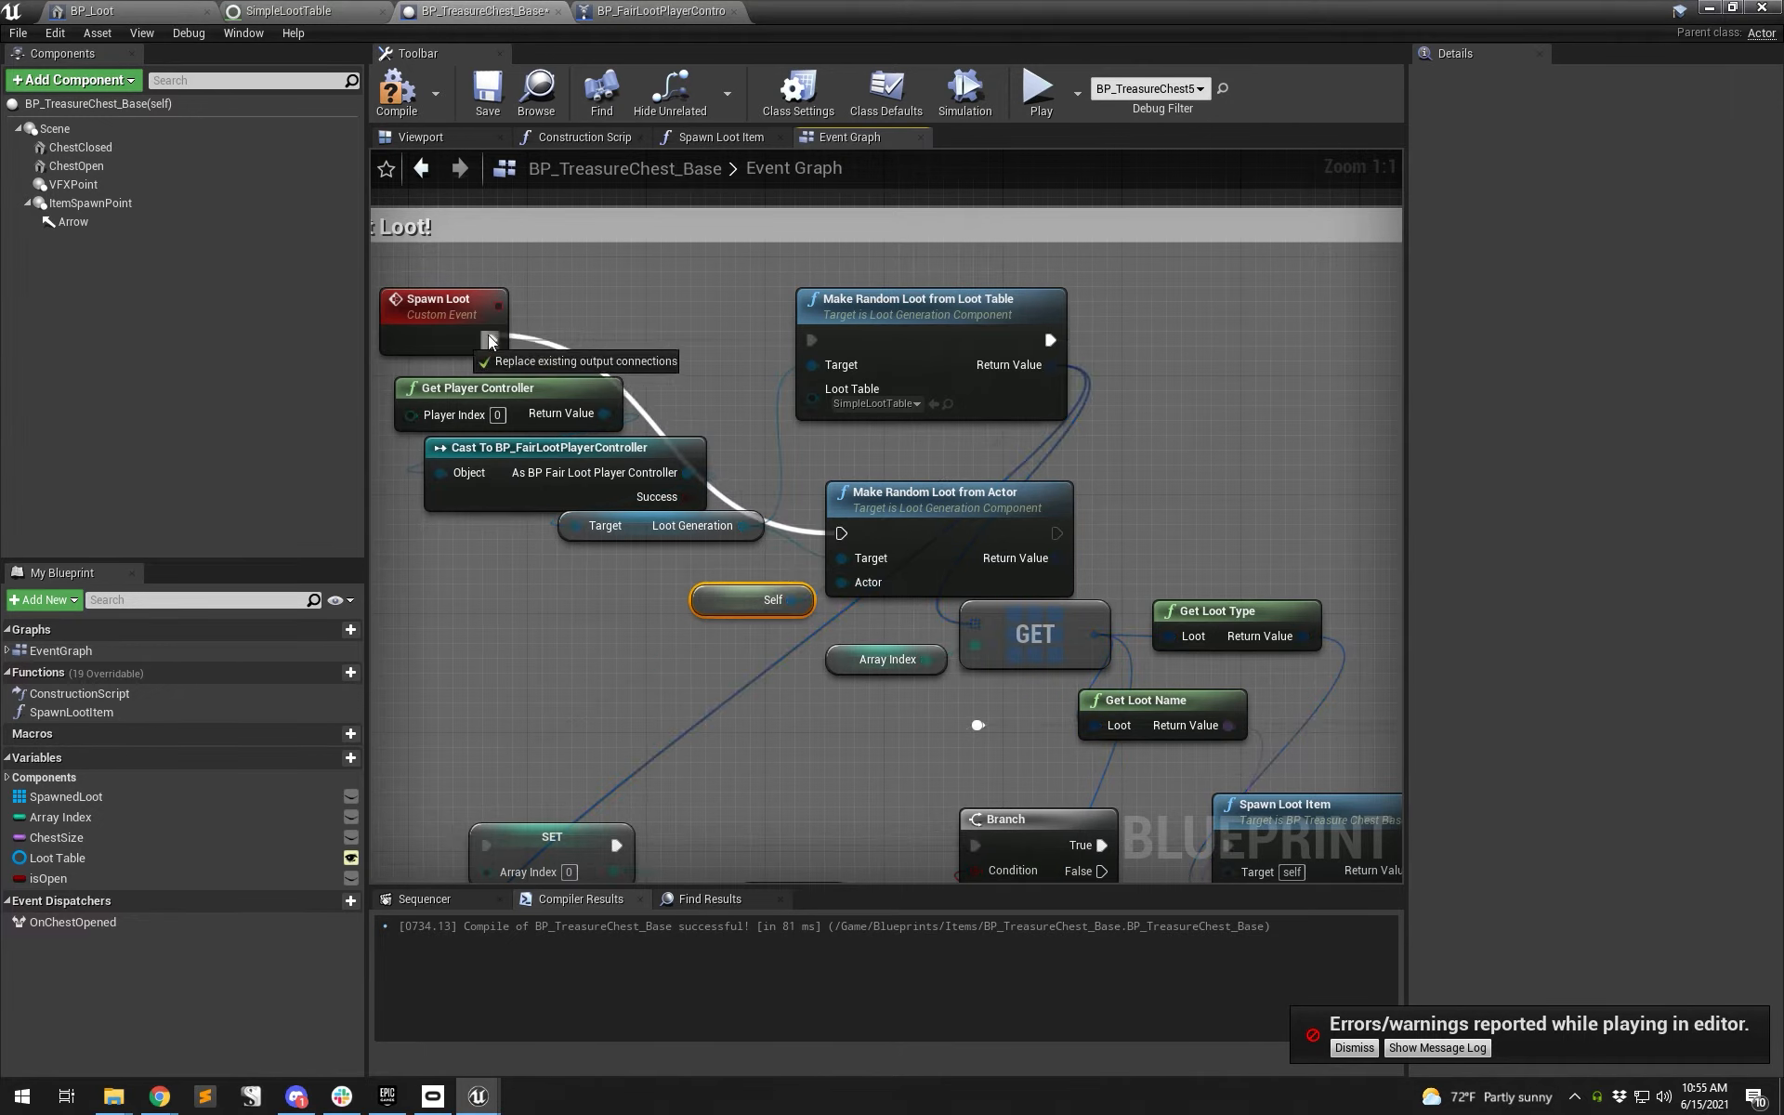
- Replace the Make Random Loot from Loot Table node with Make Random Loot from Actor, rewiring execution and connecting its Return Value to the GET node
left_click_drag(1050, 340, 1064, 539, "ctrl")
left_click(929, 356)
key("Delete")
left_click_drag(931, 522, 879, 327)
left_click_drag(1013, 364, 974, 623)
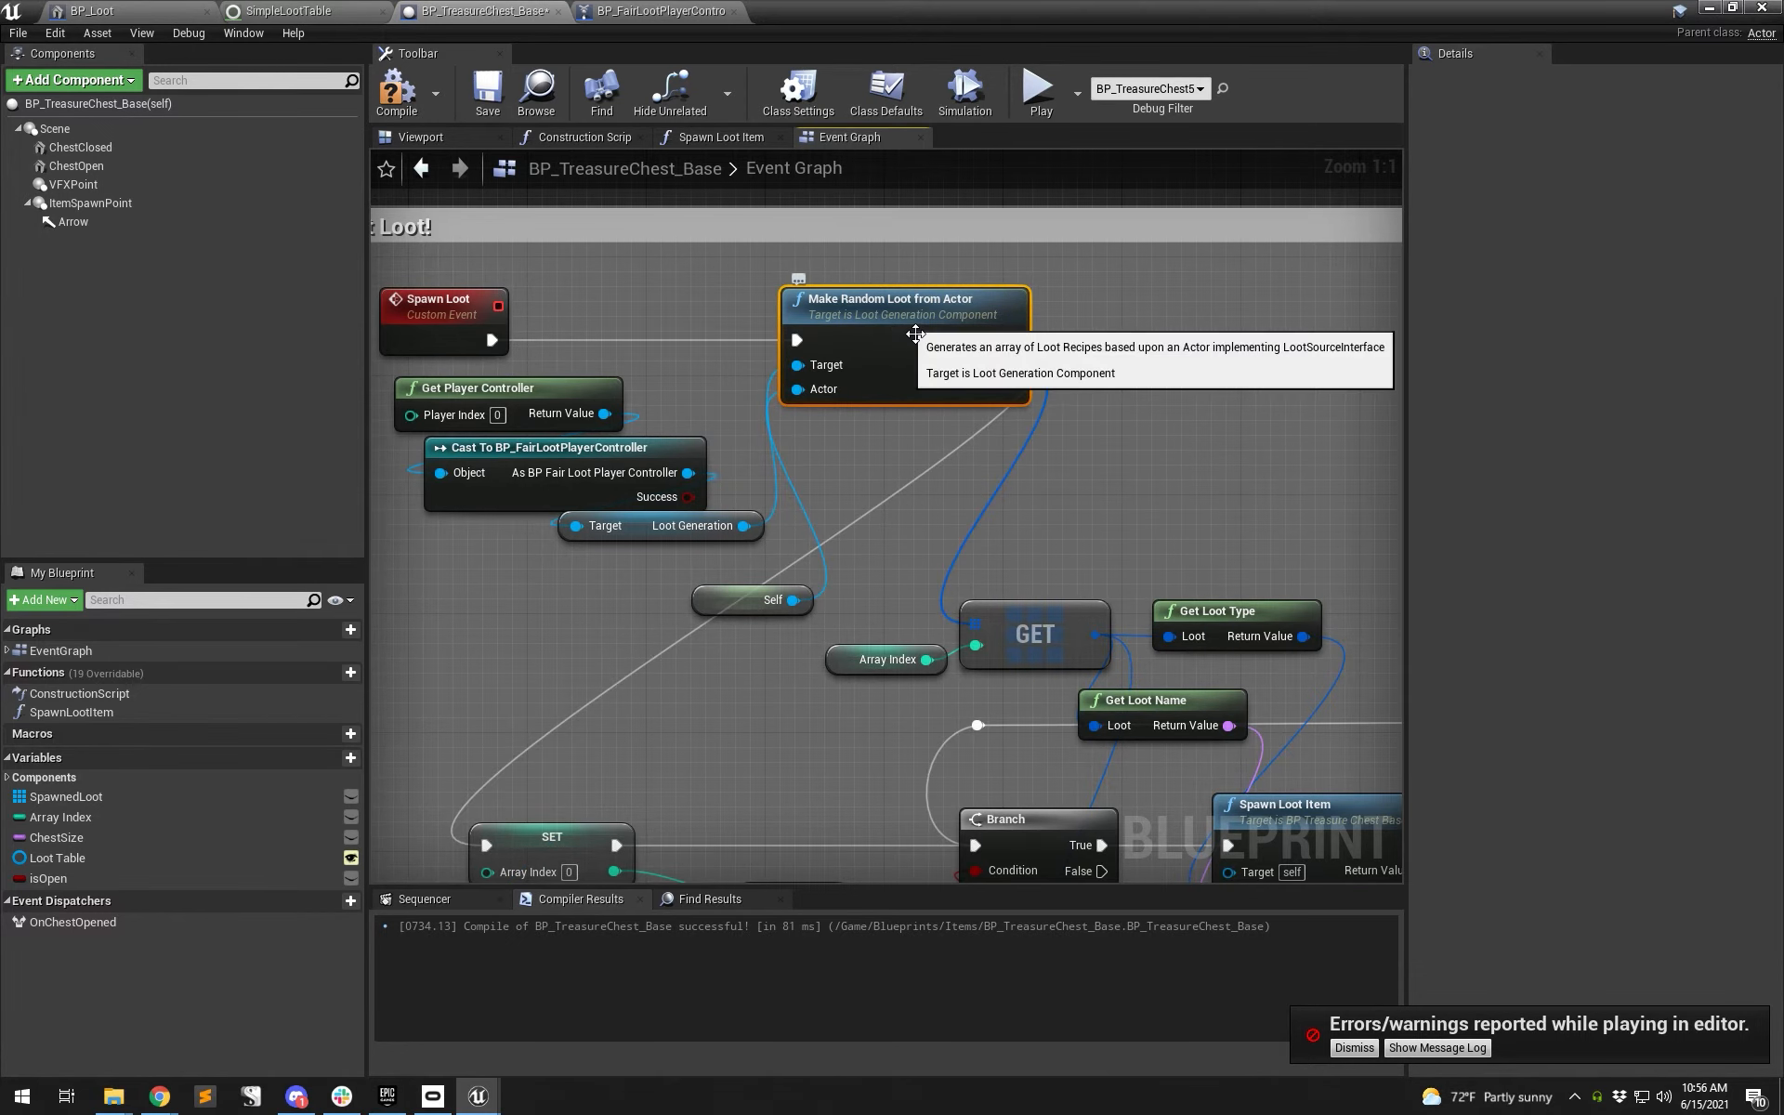
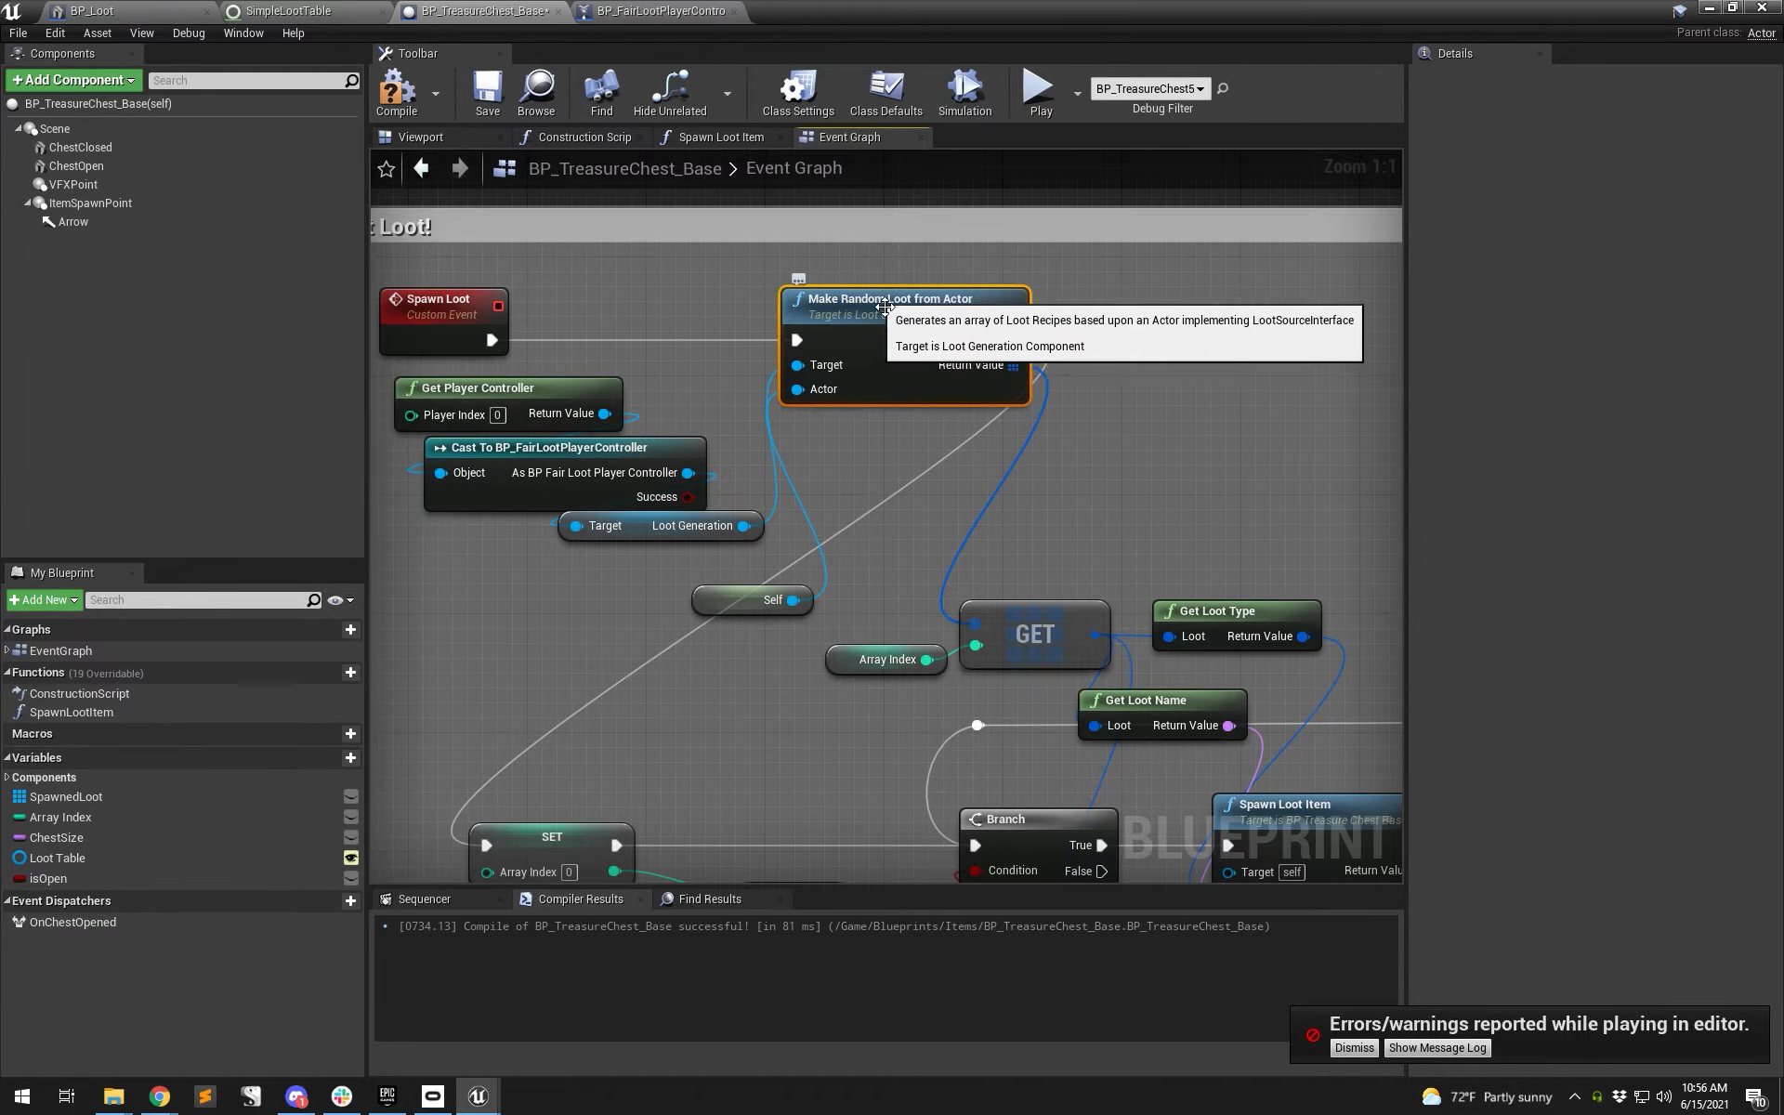
- Implement LootSourceInterface in BP_TreasureChest_Base's class settings
left_click(886, 93)
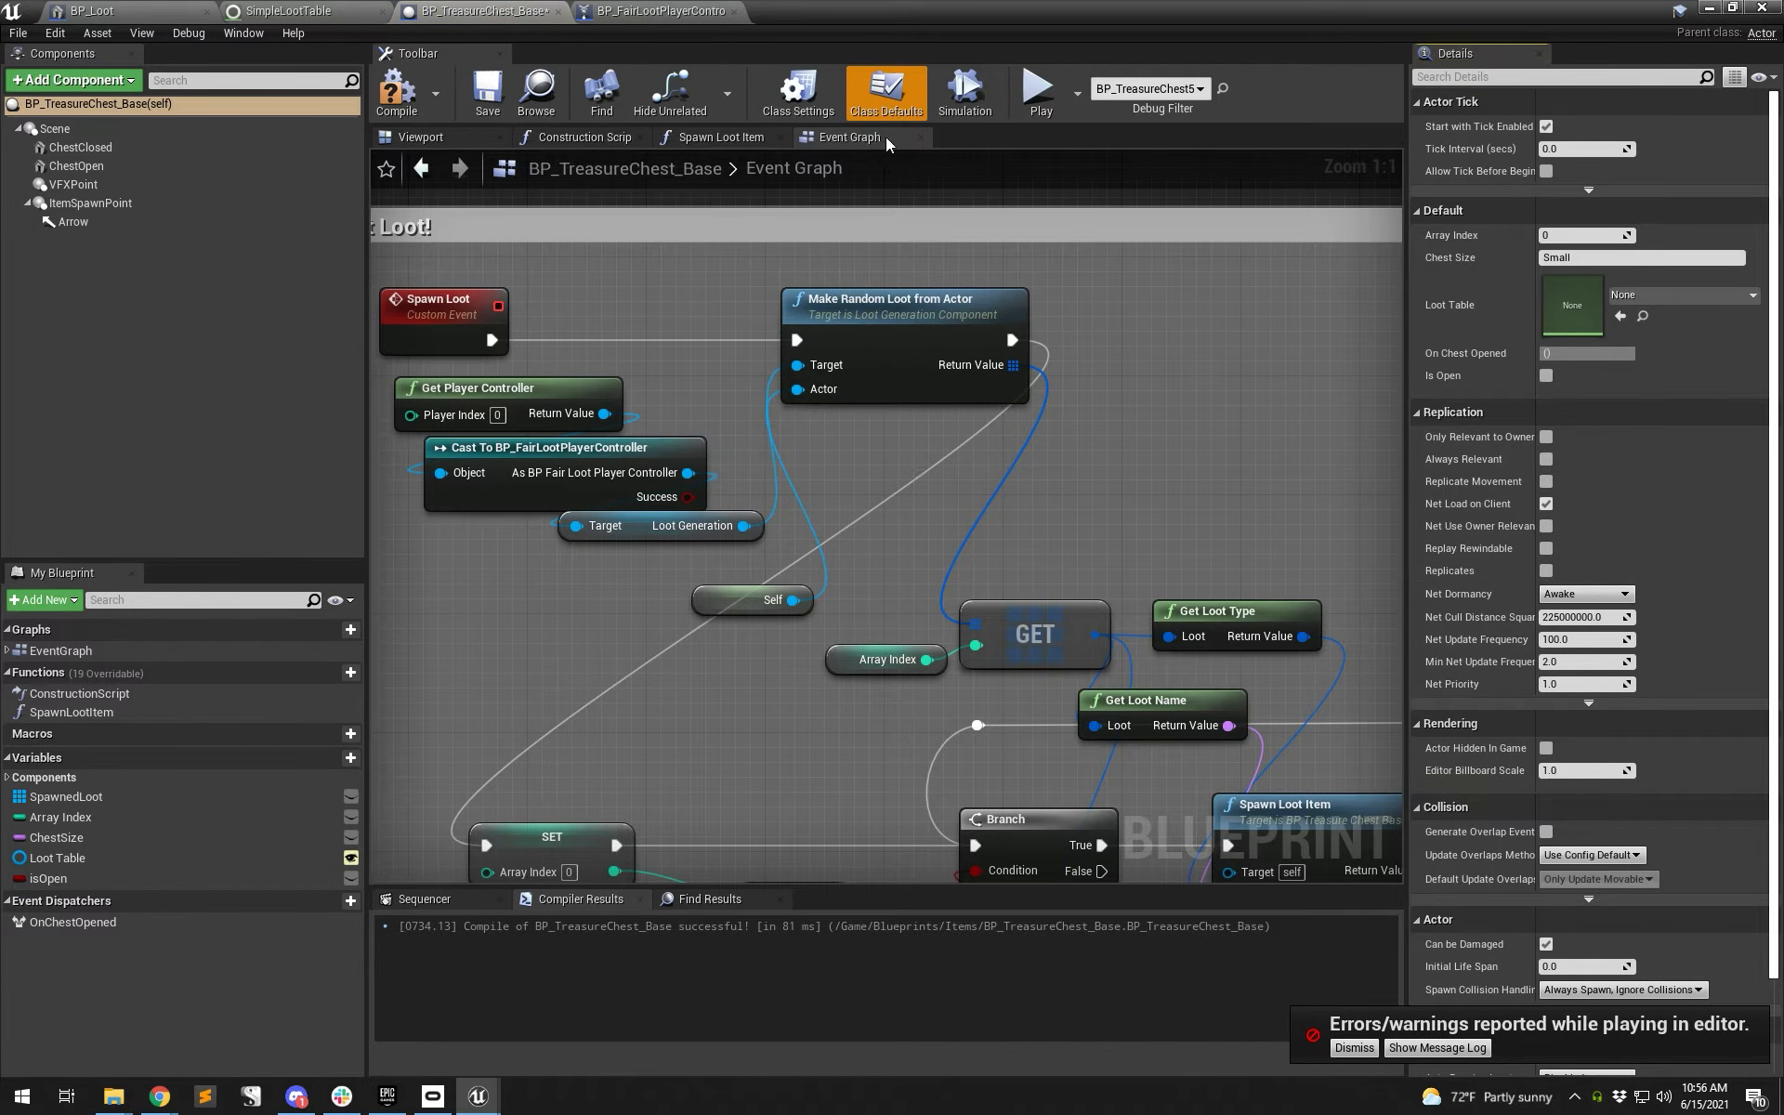
left_click(798, 93)
left_click(1738, 434)
type("loot")
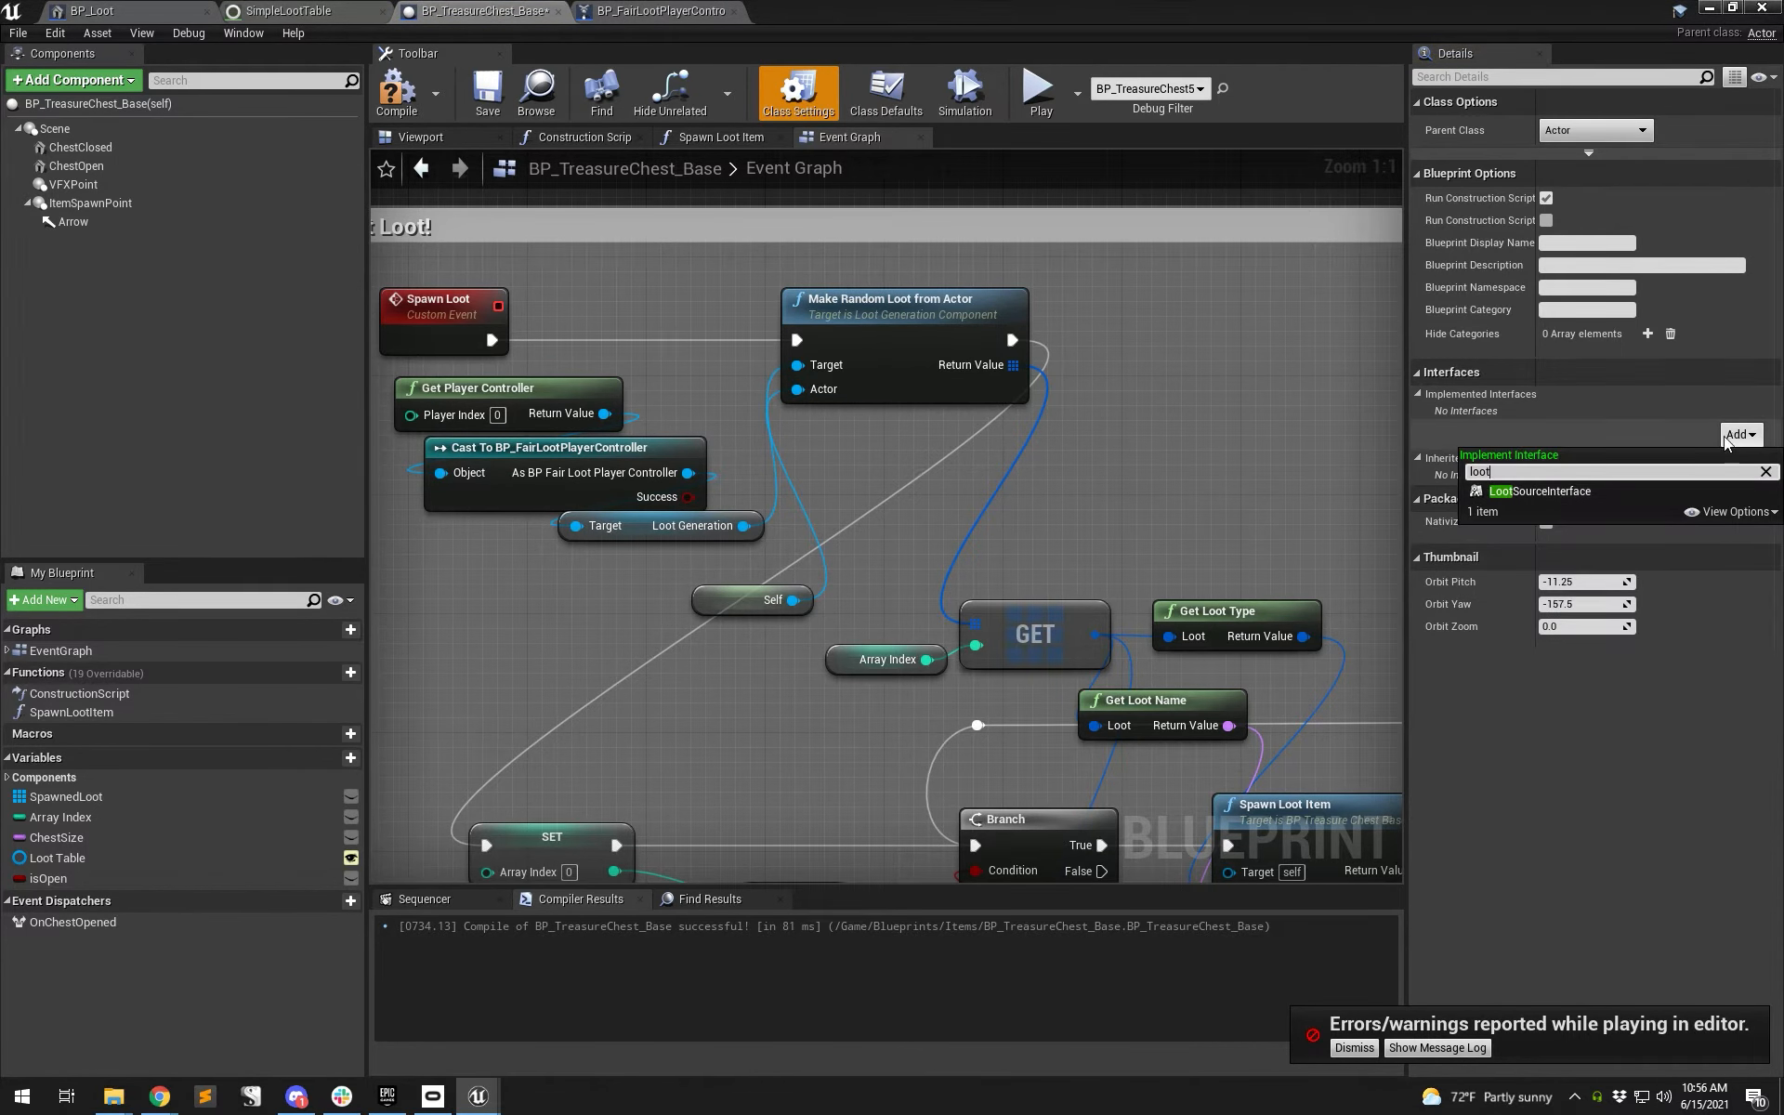
left_click(1579, 492)
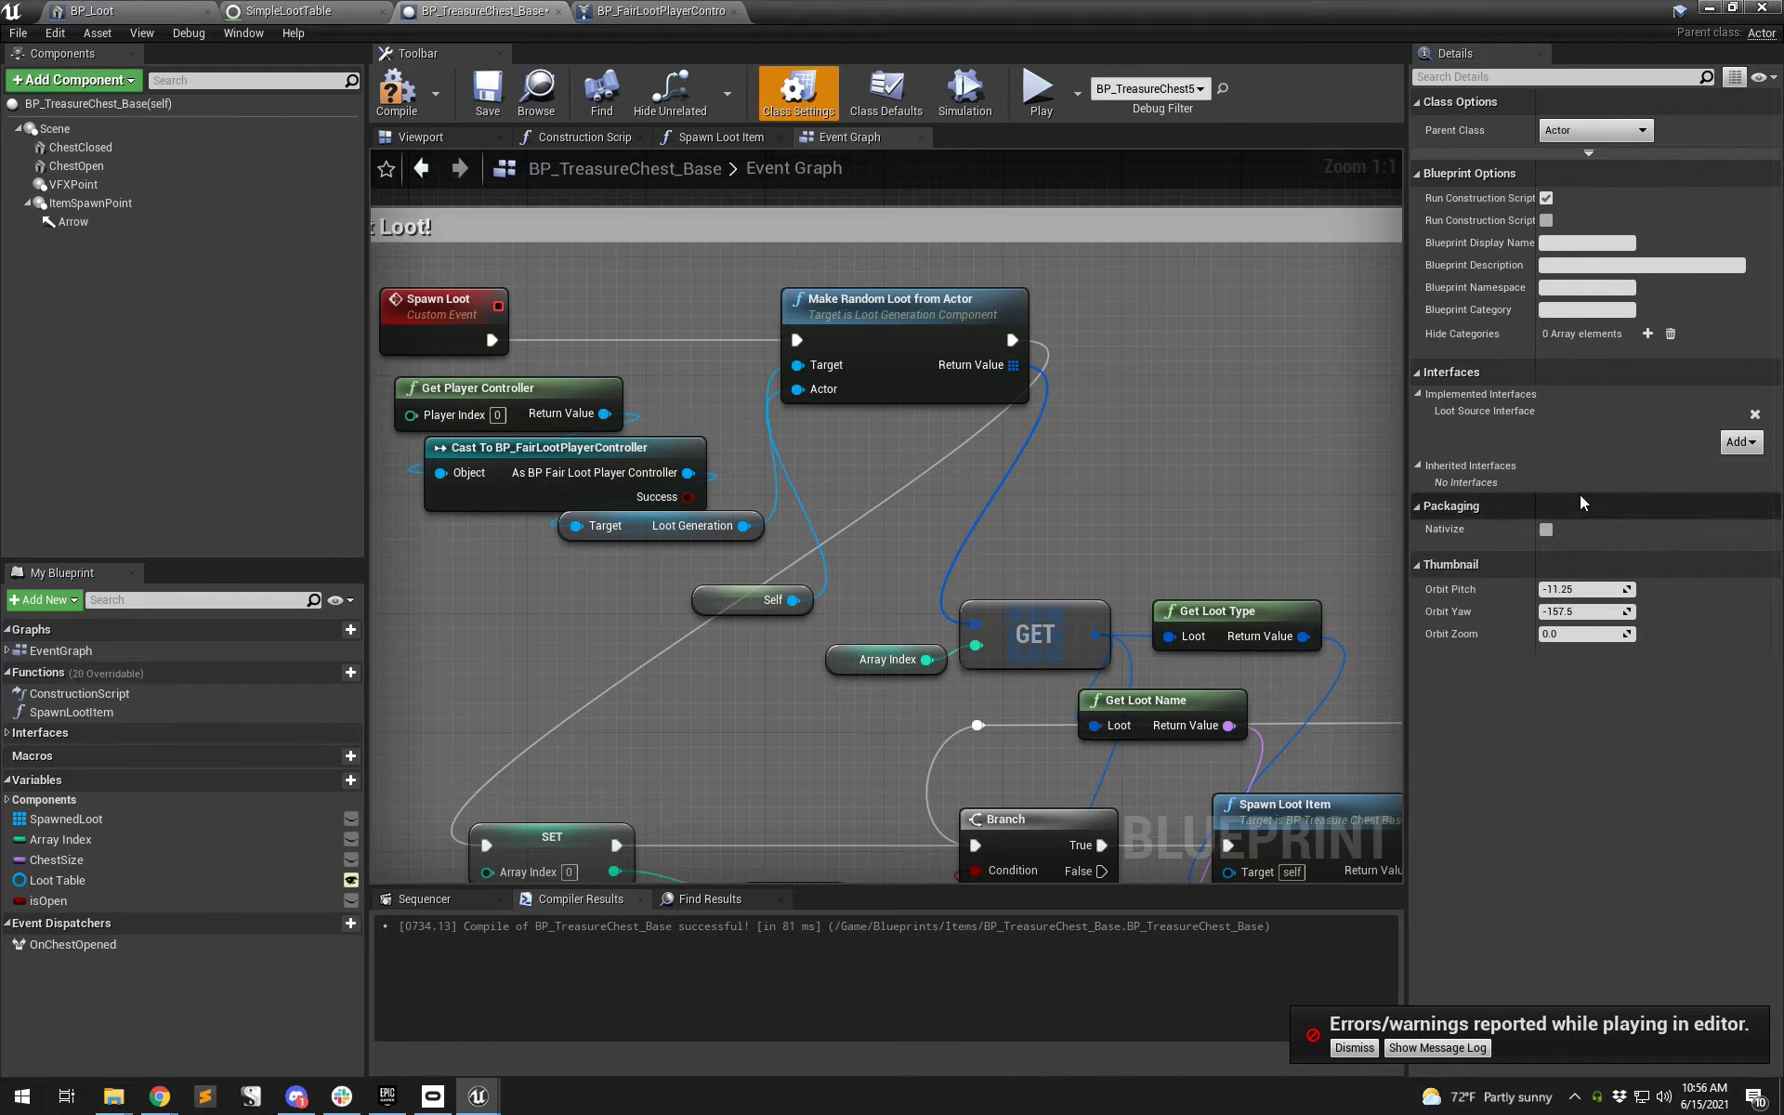
- Make the Get Loot Table interface function return the Loot Table variable, and compile the Blueprint
left_click(31, 734)
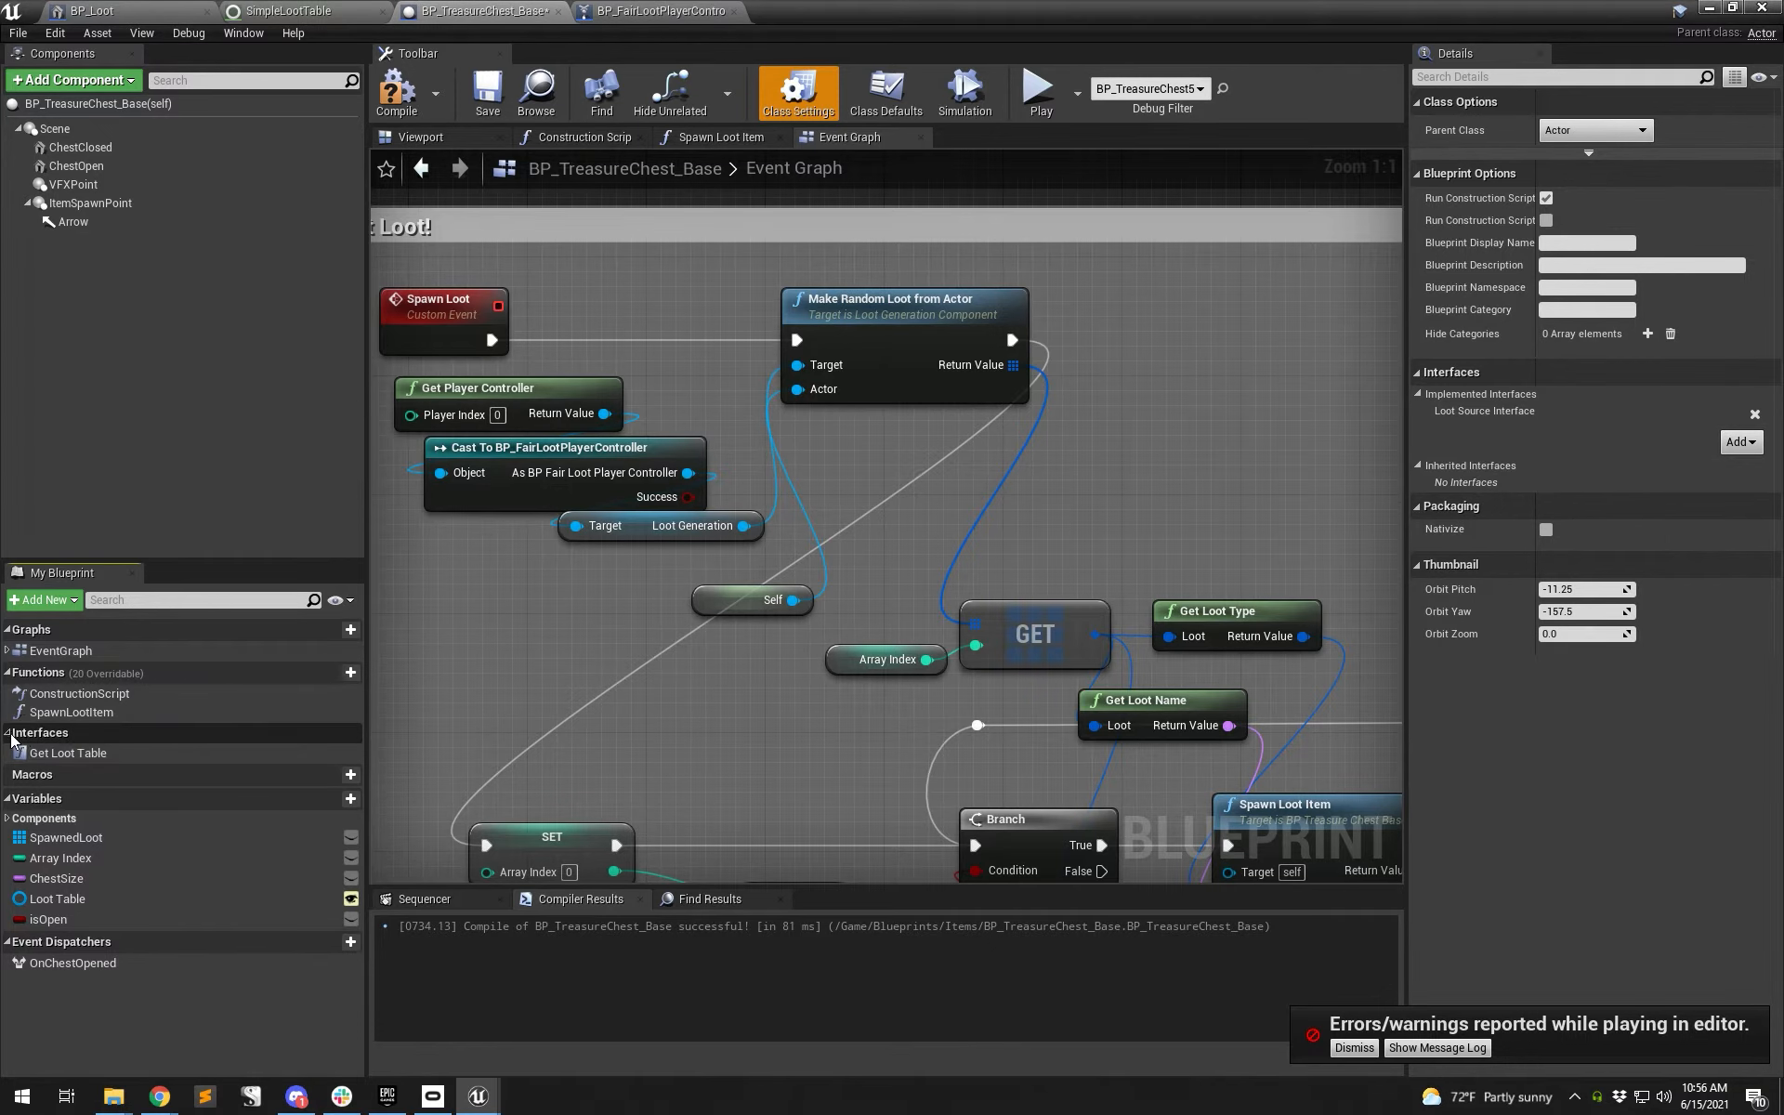
left_click(69, 753)
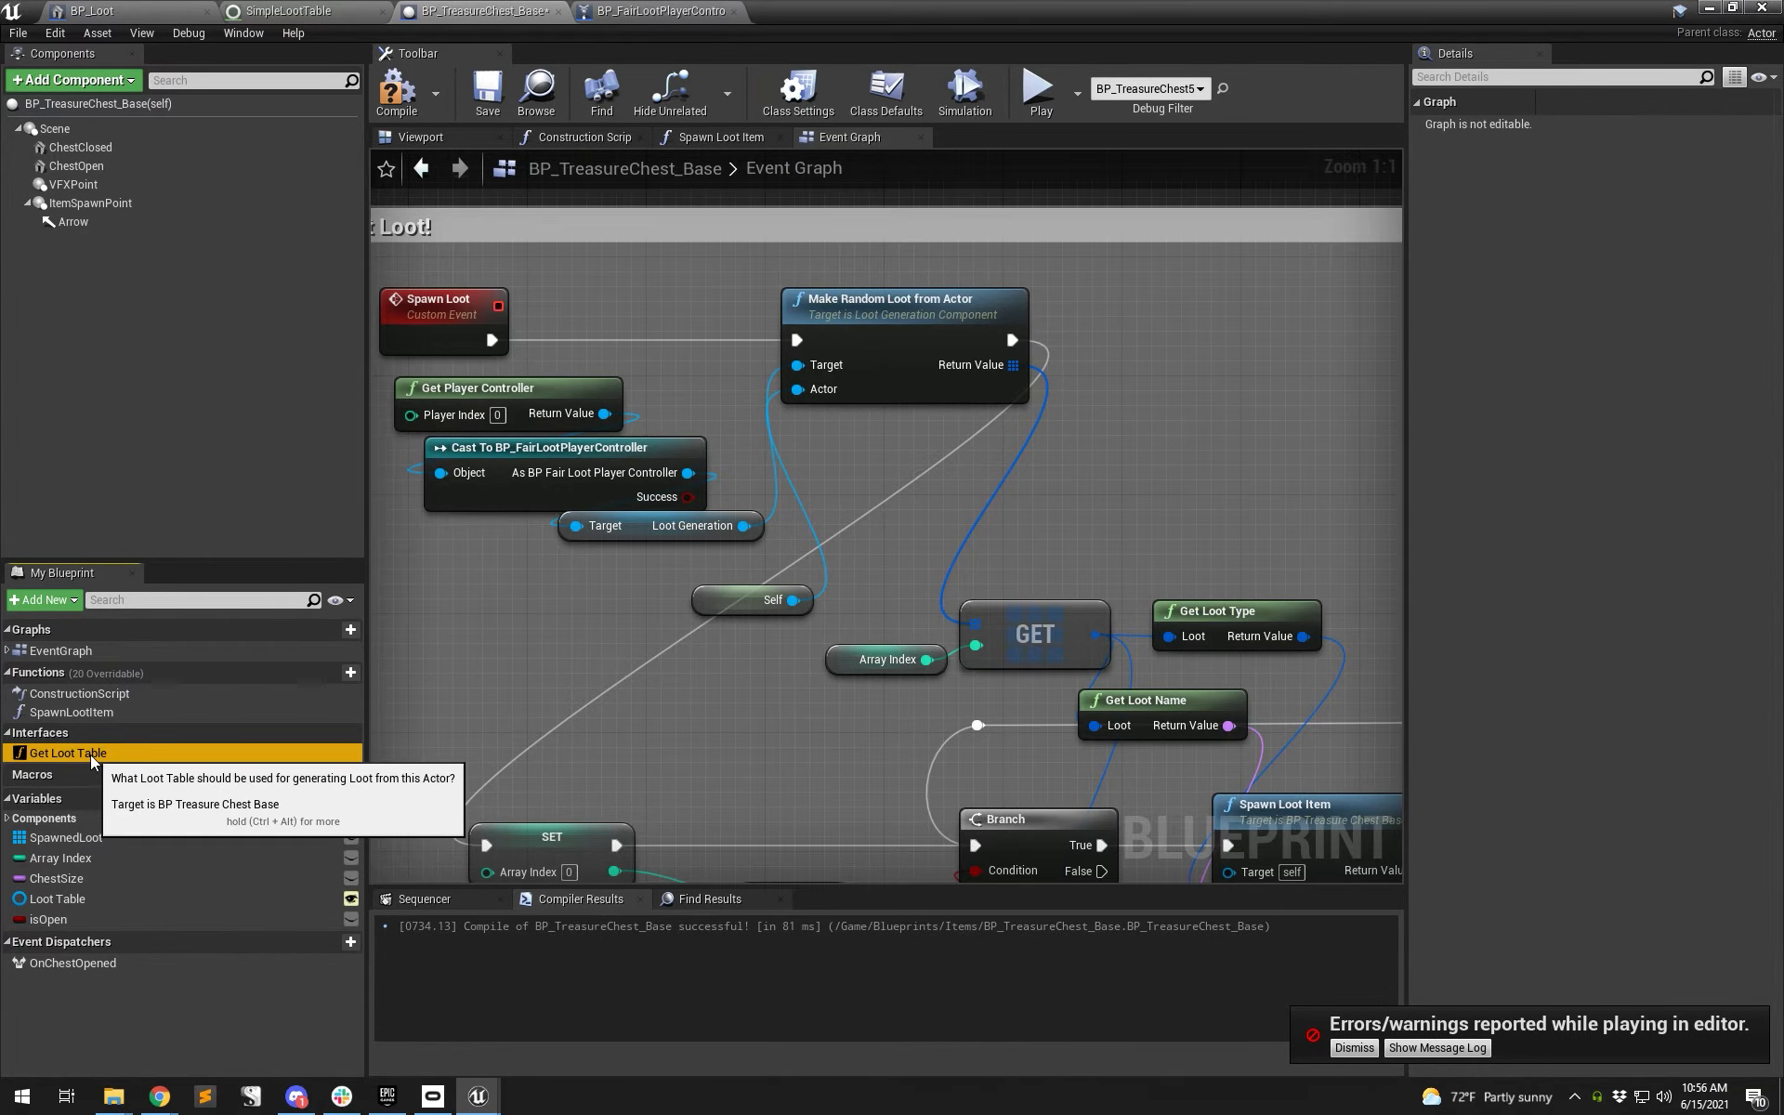
double_click(91, 754)
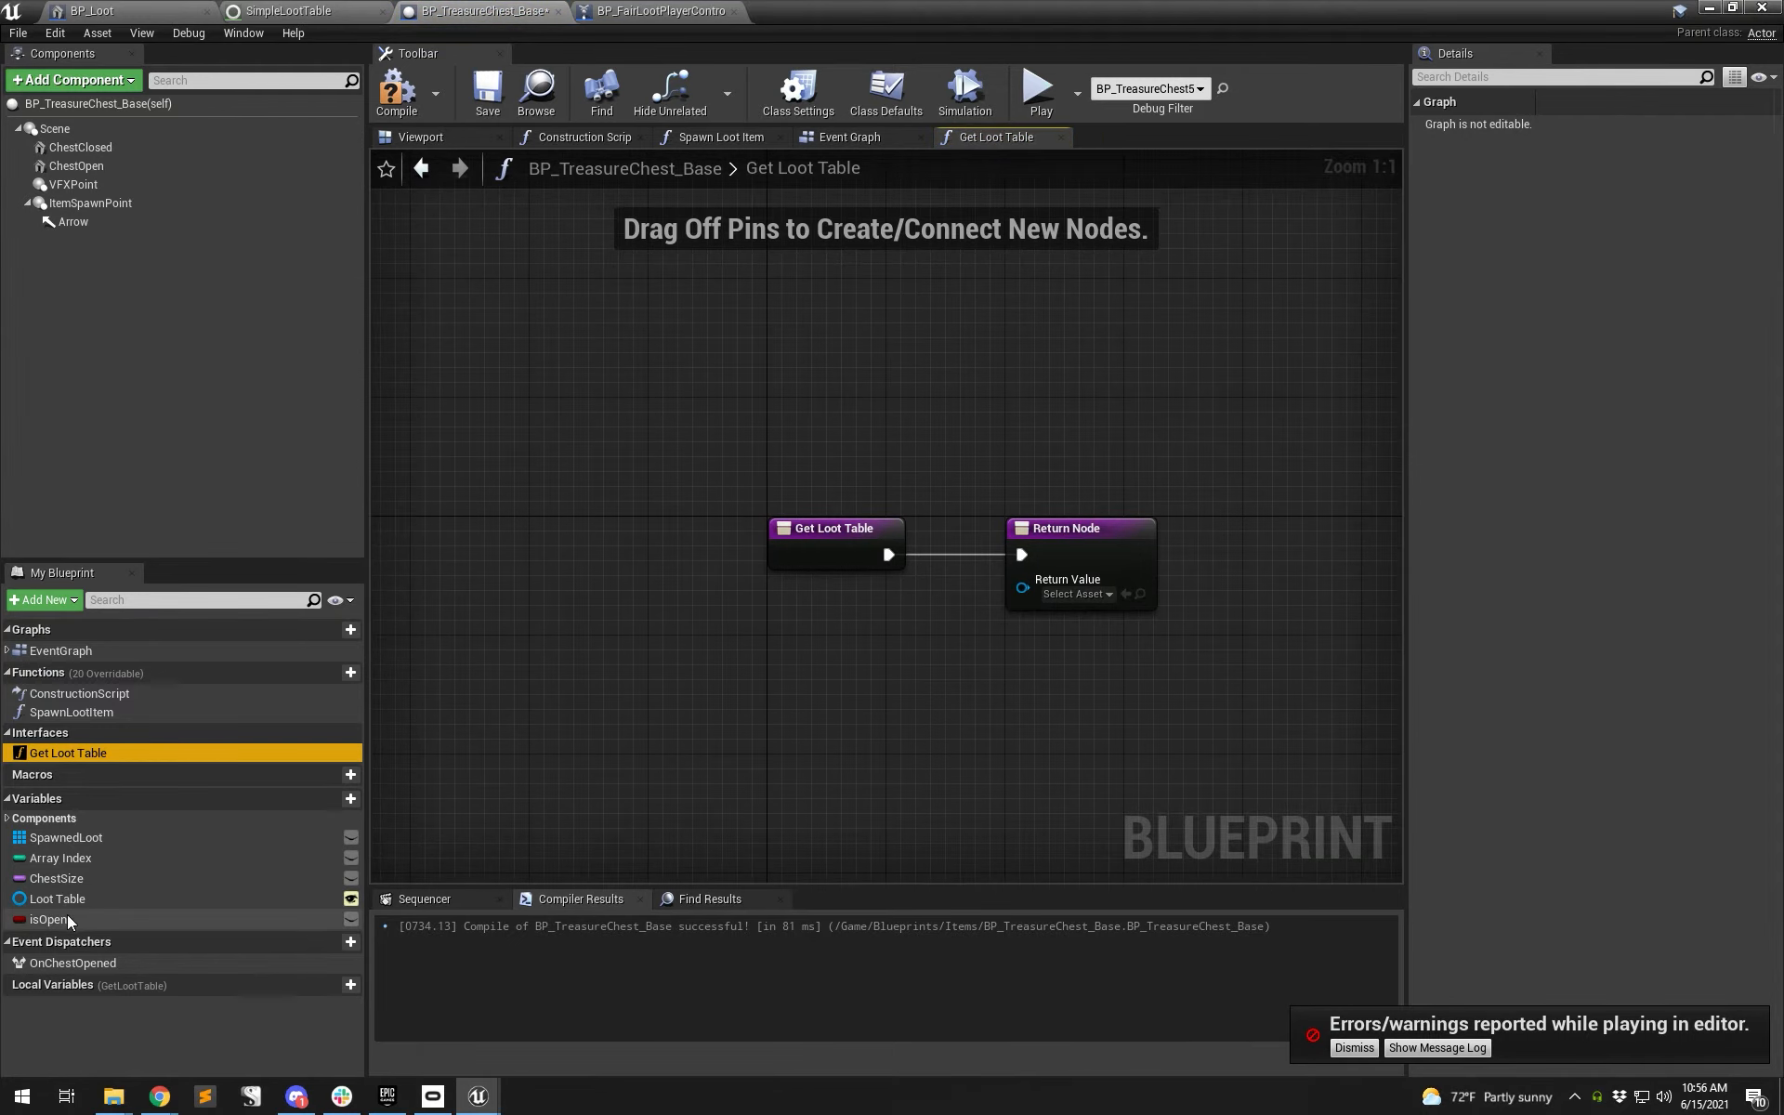
left_click_drag(56, 899, 1022, 580)
left_click(848, 655)
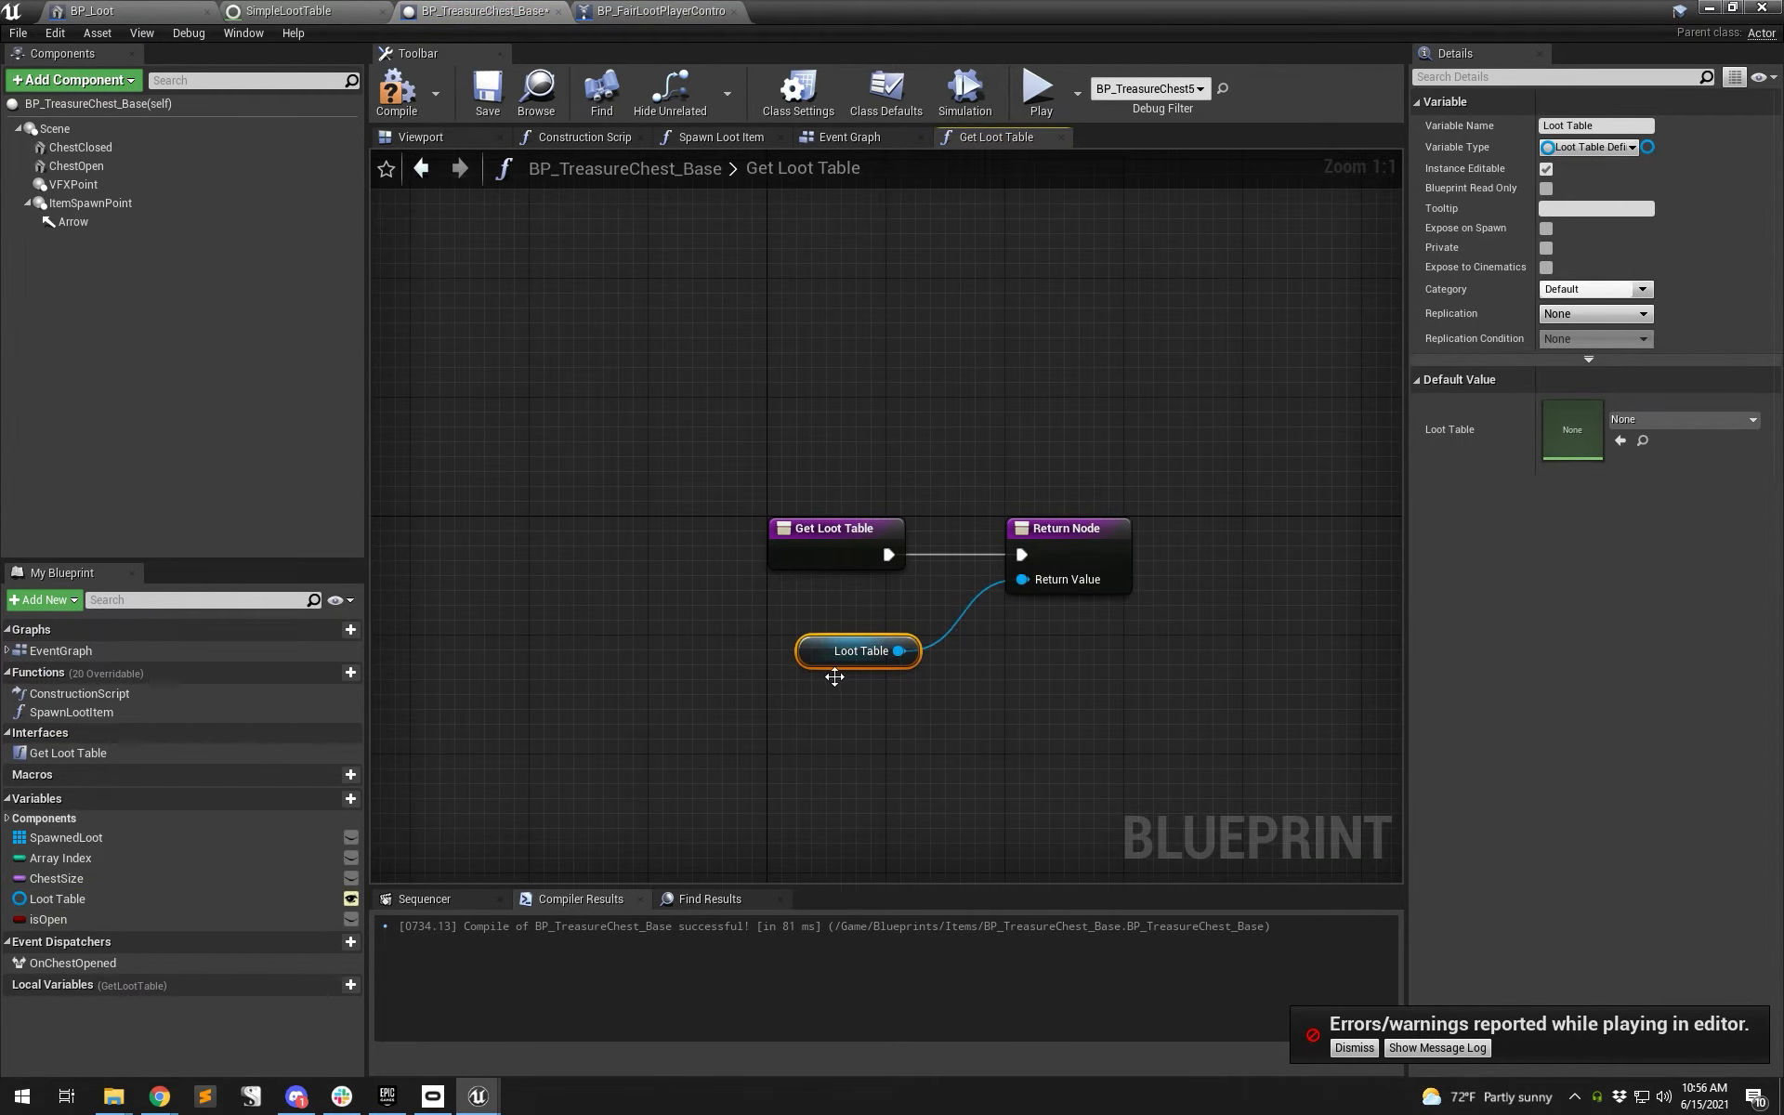
left_click_drag(834, 676, 864, 647)
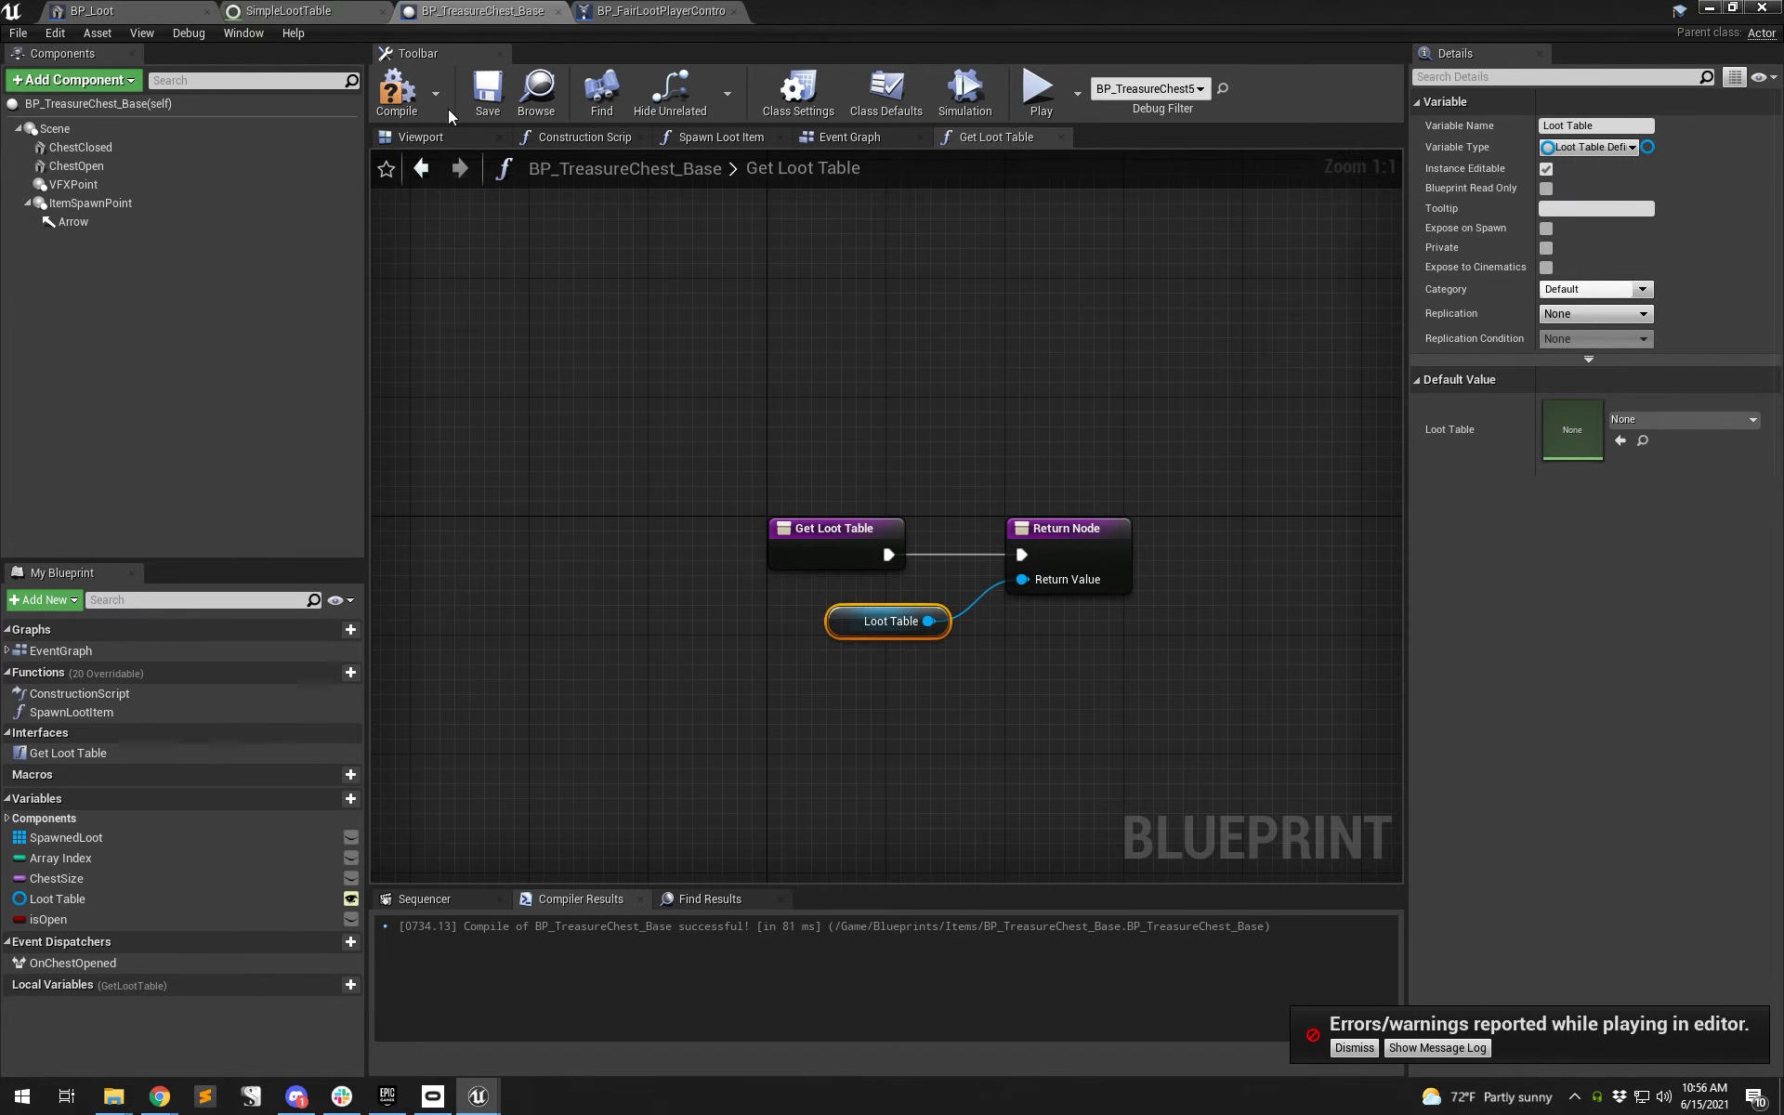
left_click(397, 91)
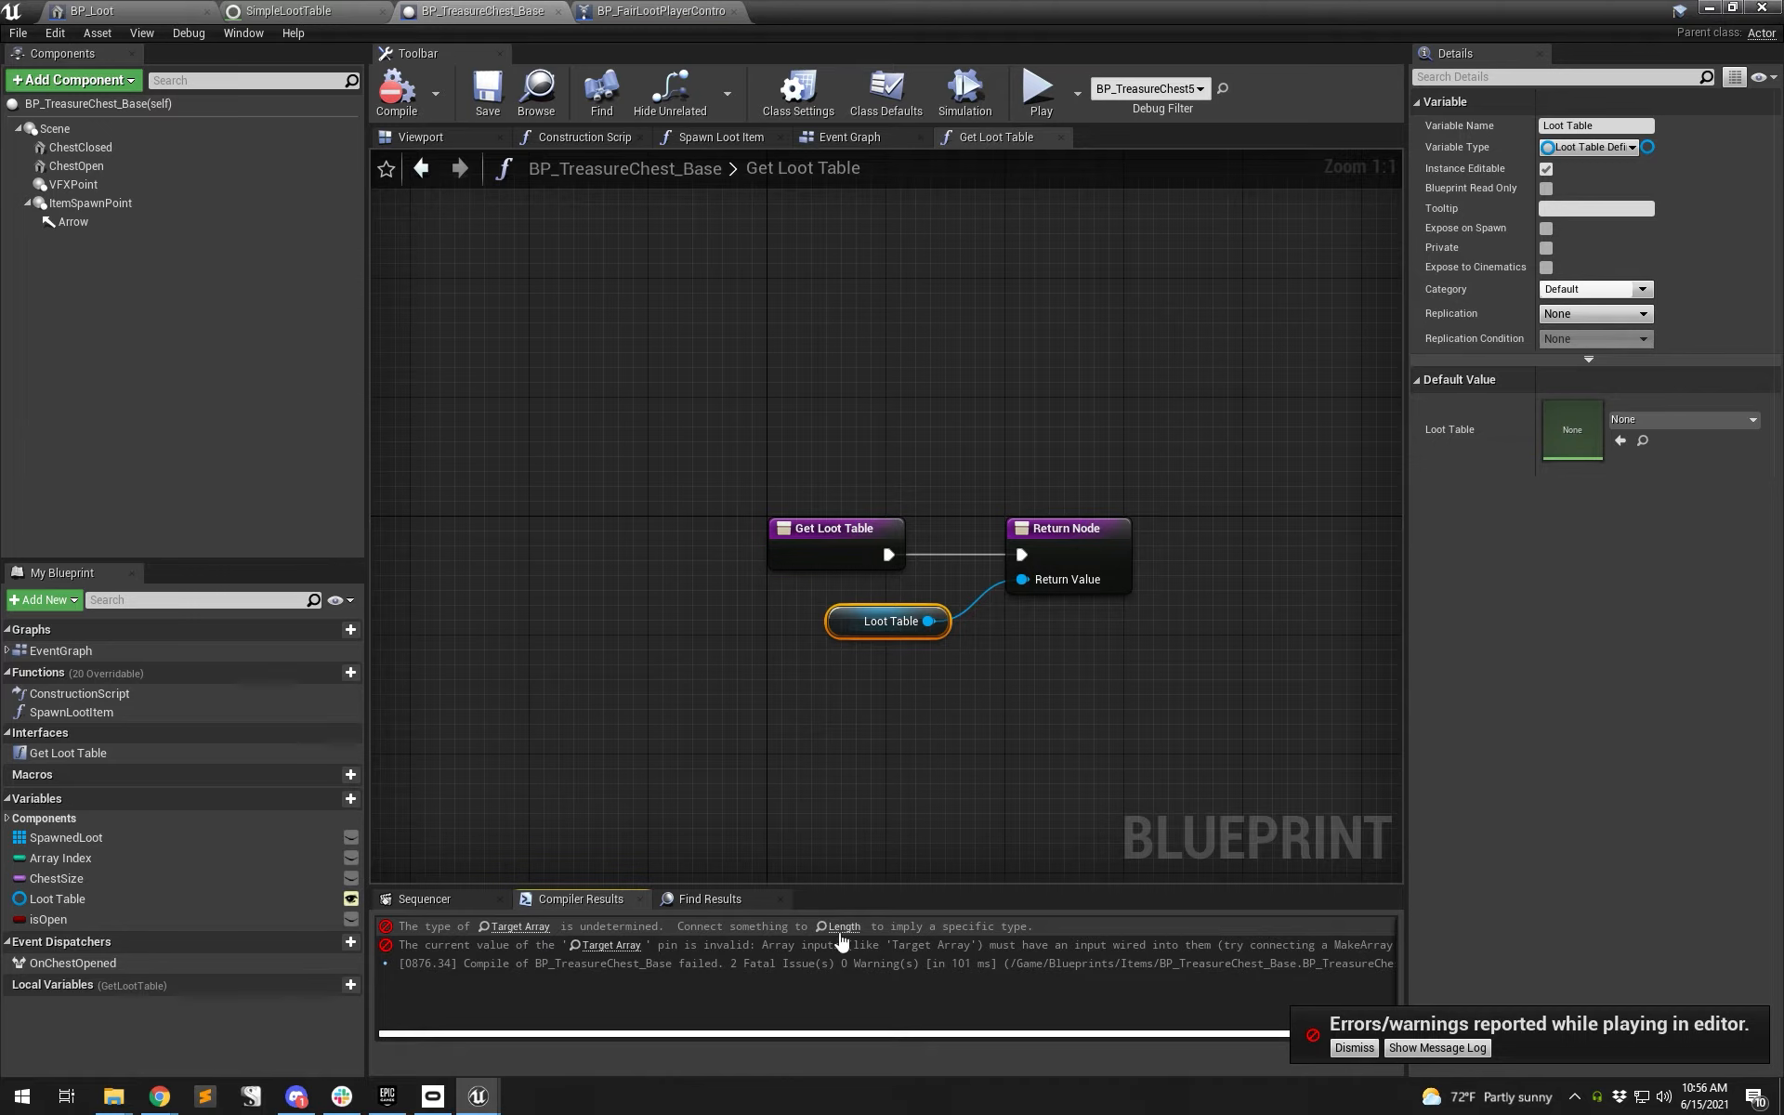
- Connect Make Random Loot from Actor's Return Value to the LENGTH node's array input, and recompile
left_click(840, 932)
right_click_drag(751, 711, 747, 717)
right_click_drag(881, 534, 734, 692)
scroll(963, 424, "down", 2)
left_click_drag(1031, 255, 654, 699)
left_click_drag(649, 701, 1031, 256)
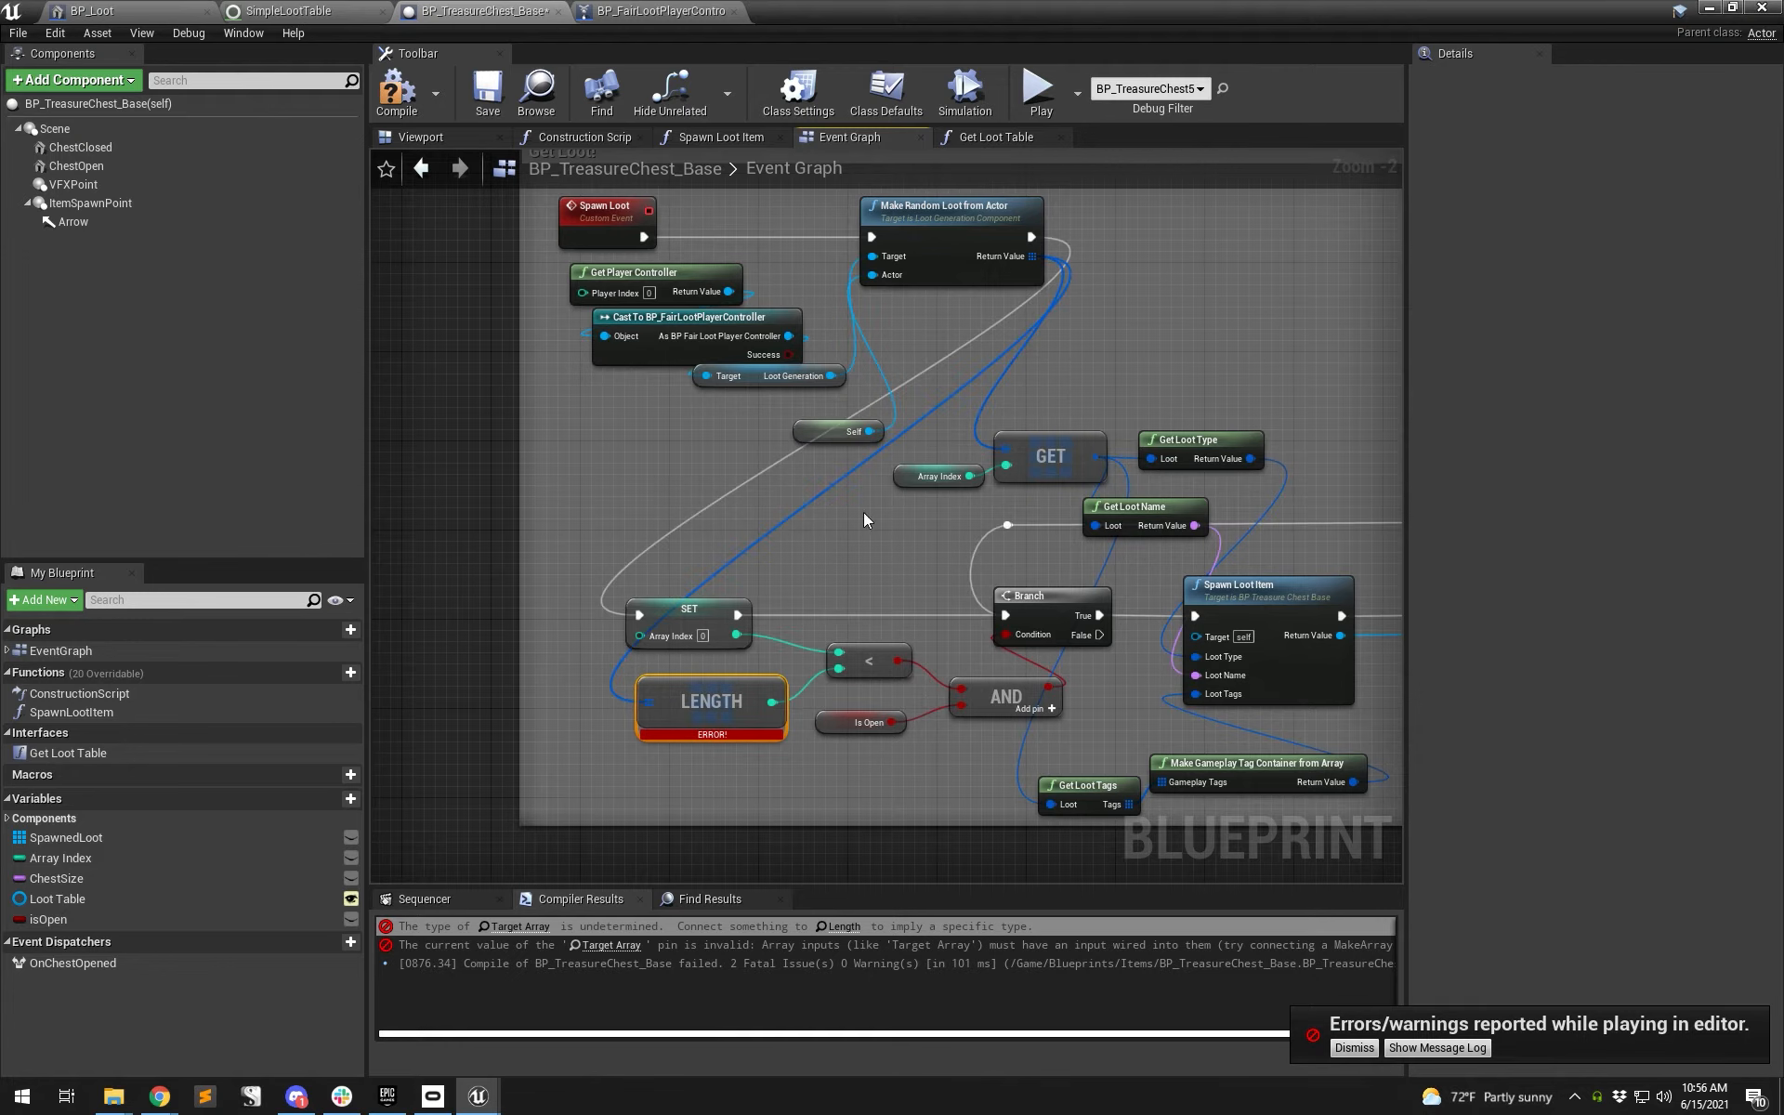
left_click(397, 93)
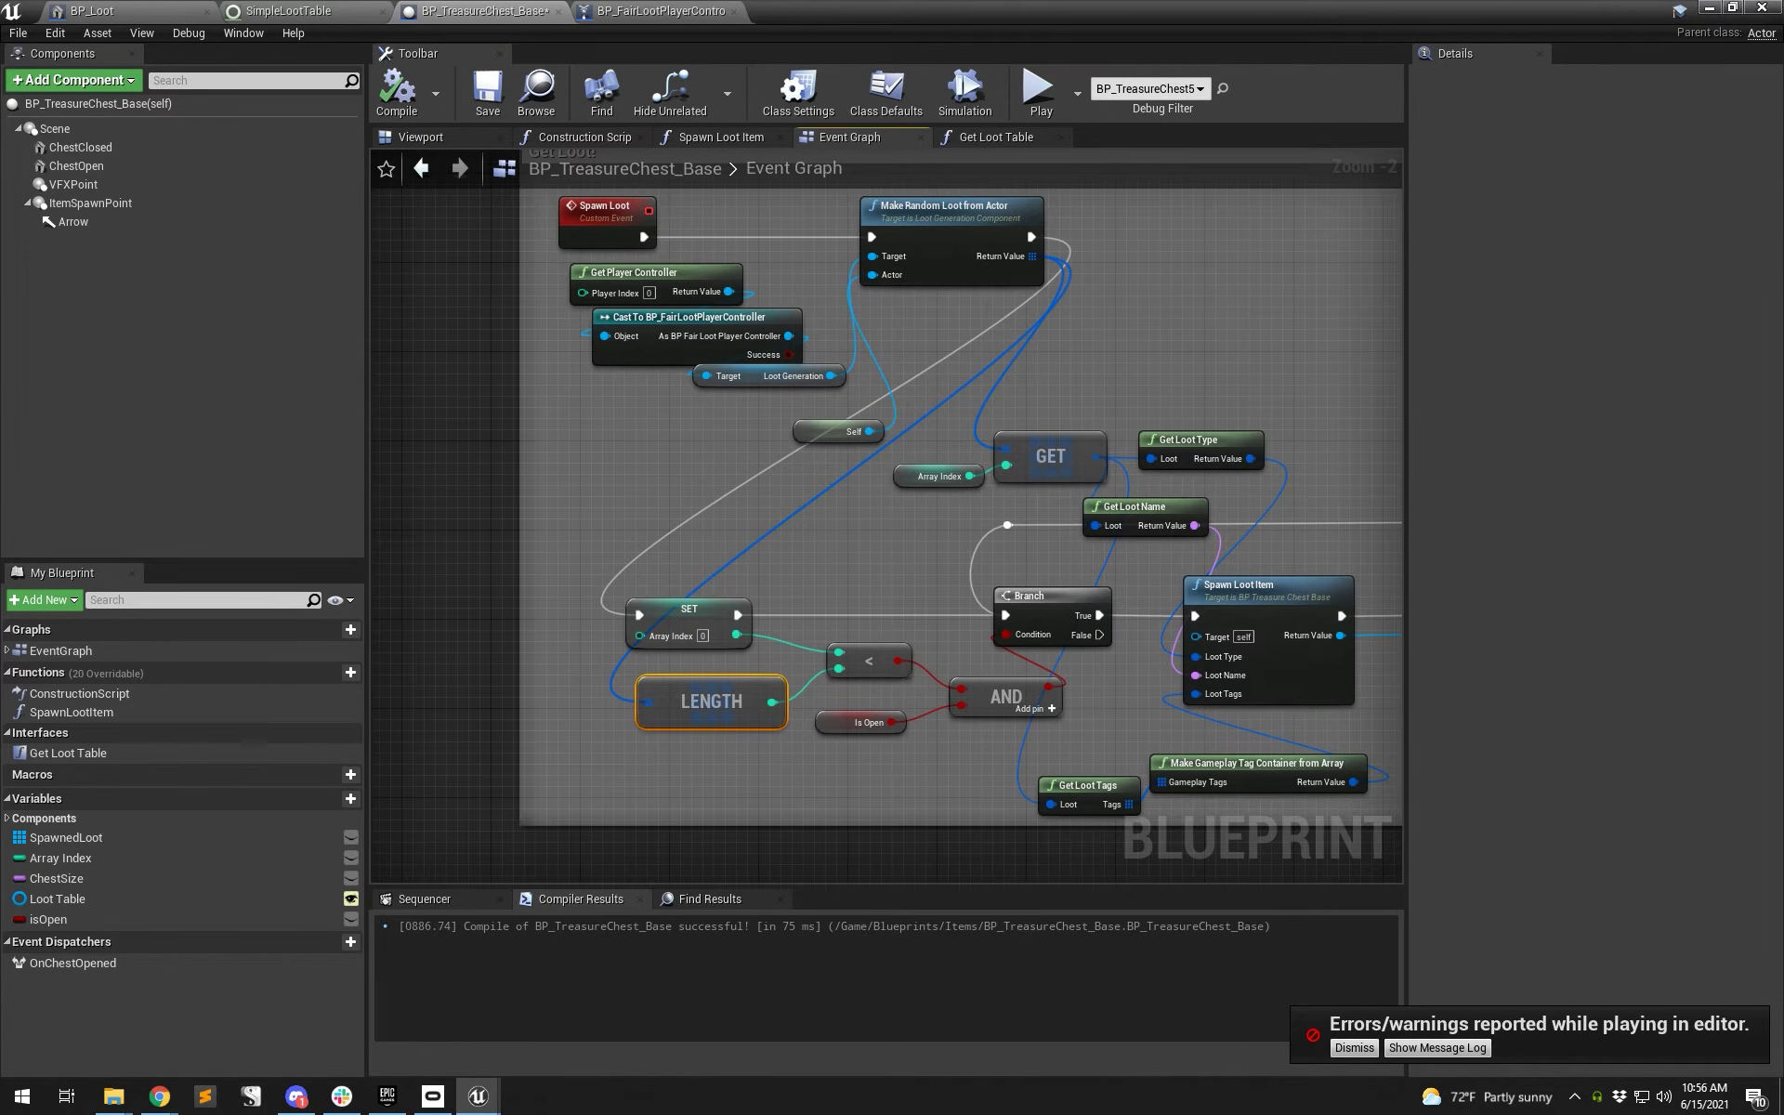
- Review the Get Loot Table function's nodes, and return to the Get Loot! section of the Event Graph
right_click_drag(948, 765, 917, 745)
left_click(1018, 140)
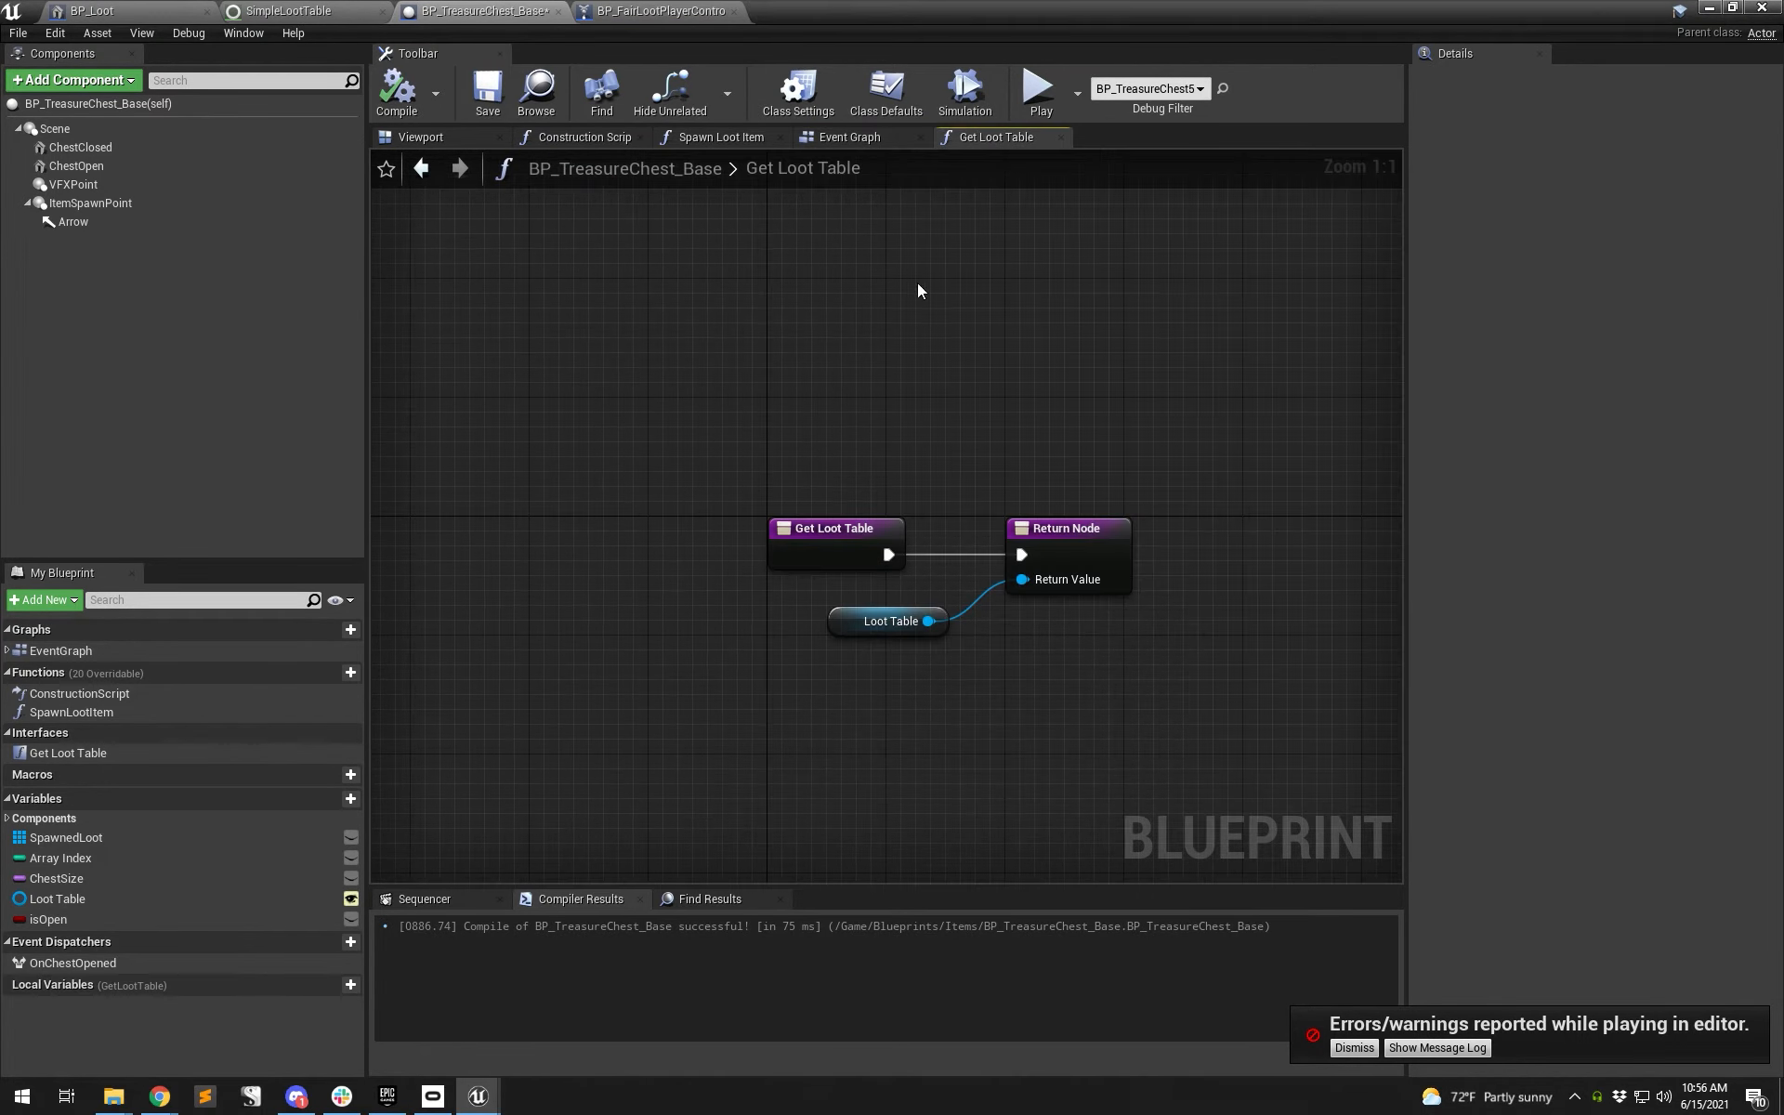
left_click_drag(1110, 655, 868, 560)
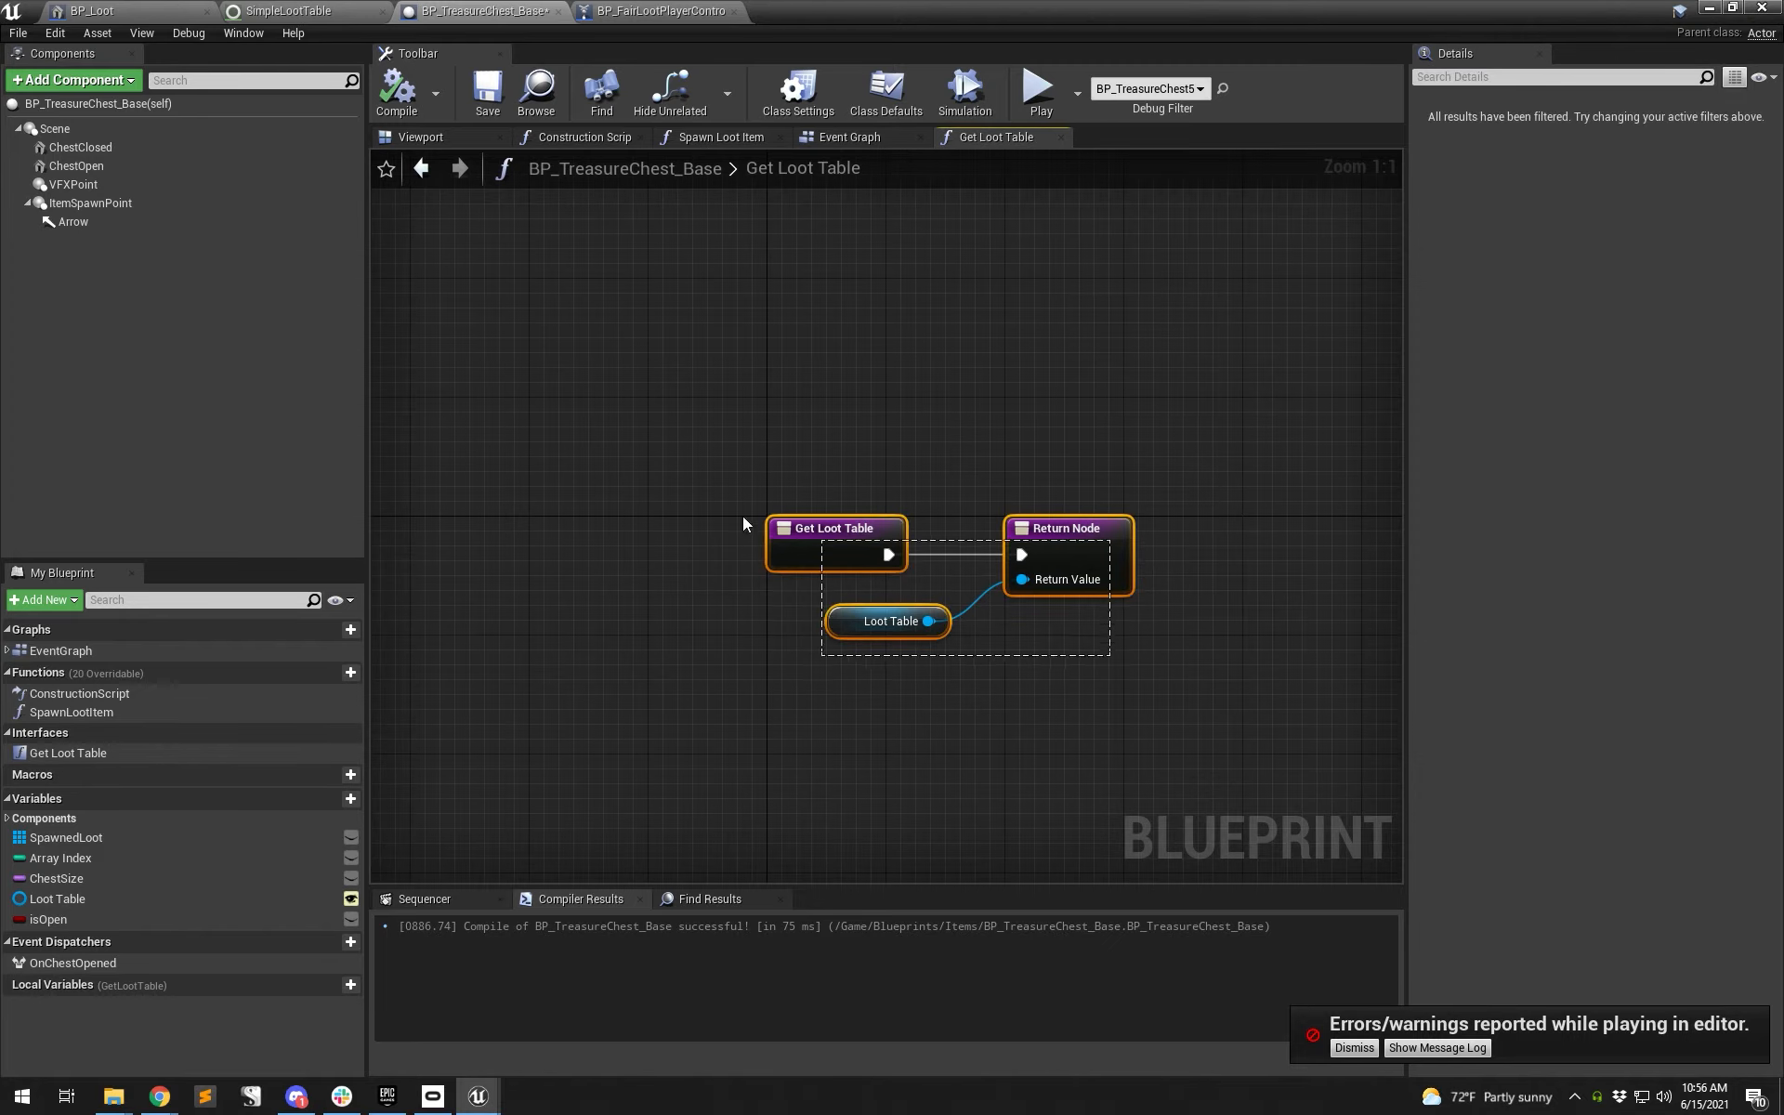
left_click(1059, 688)
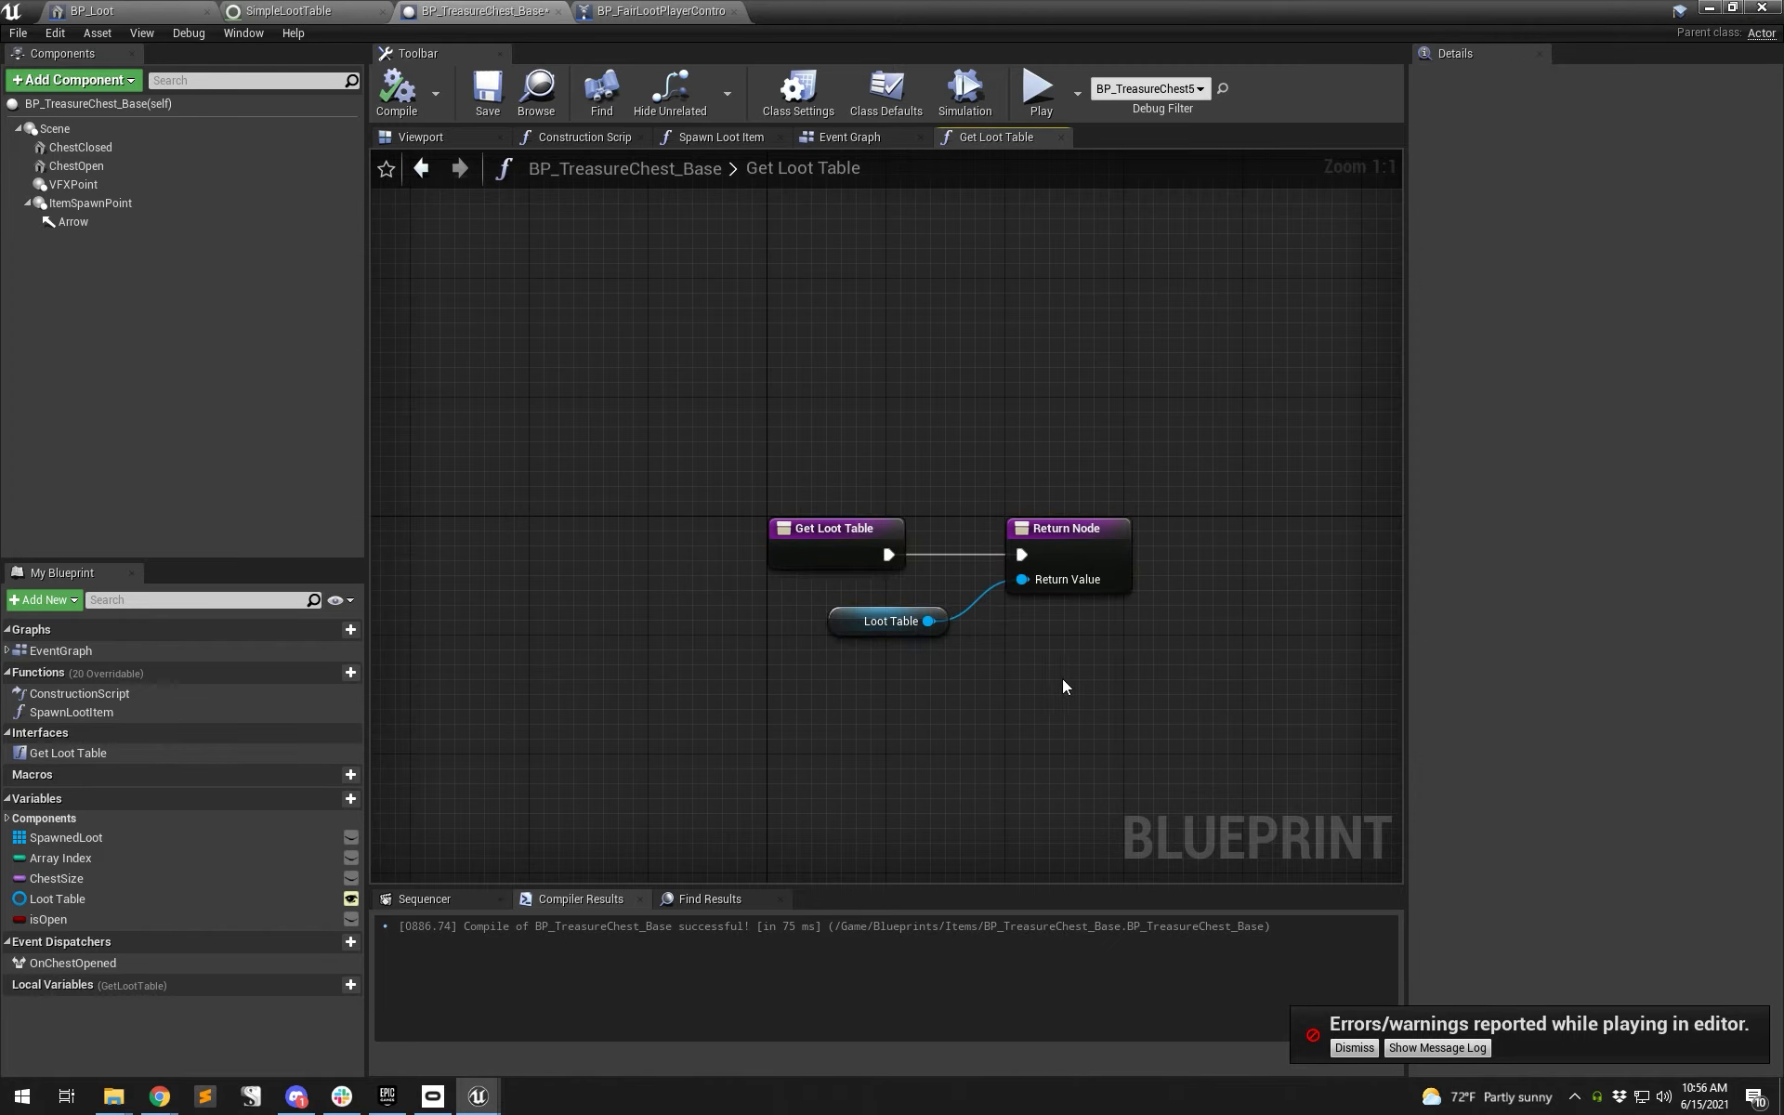
left_click(1078, 561)
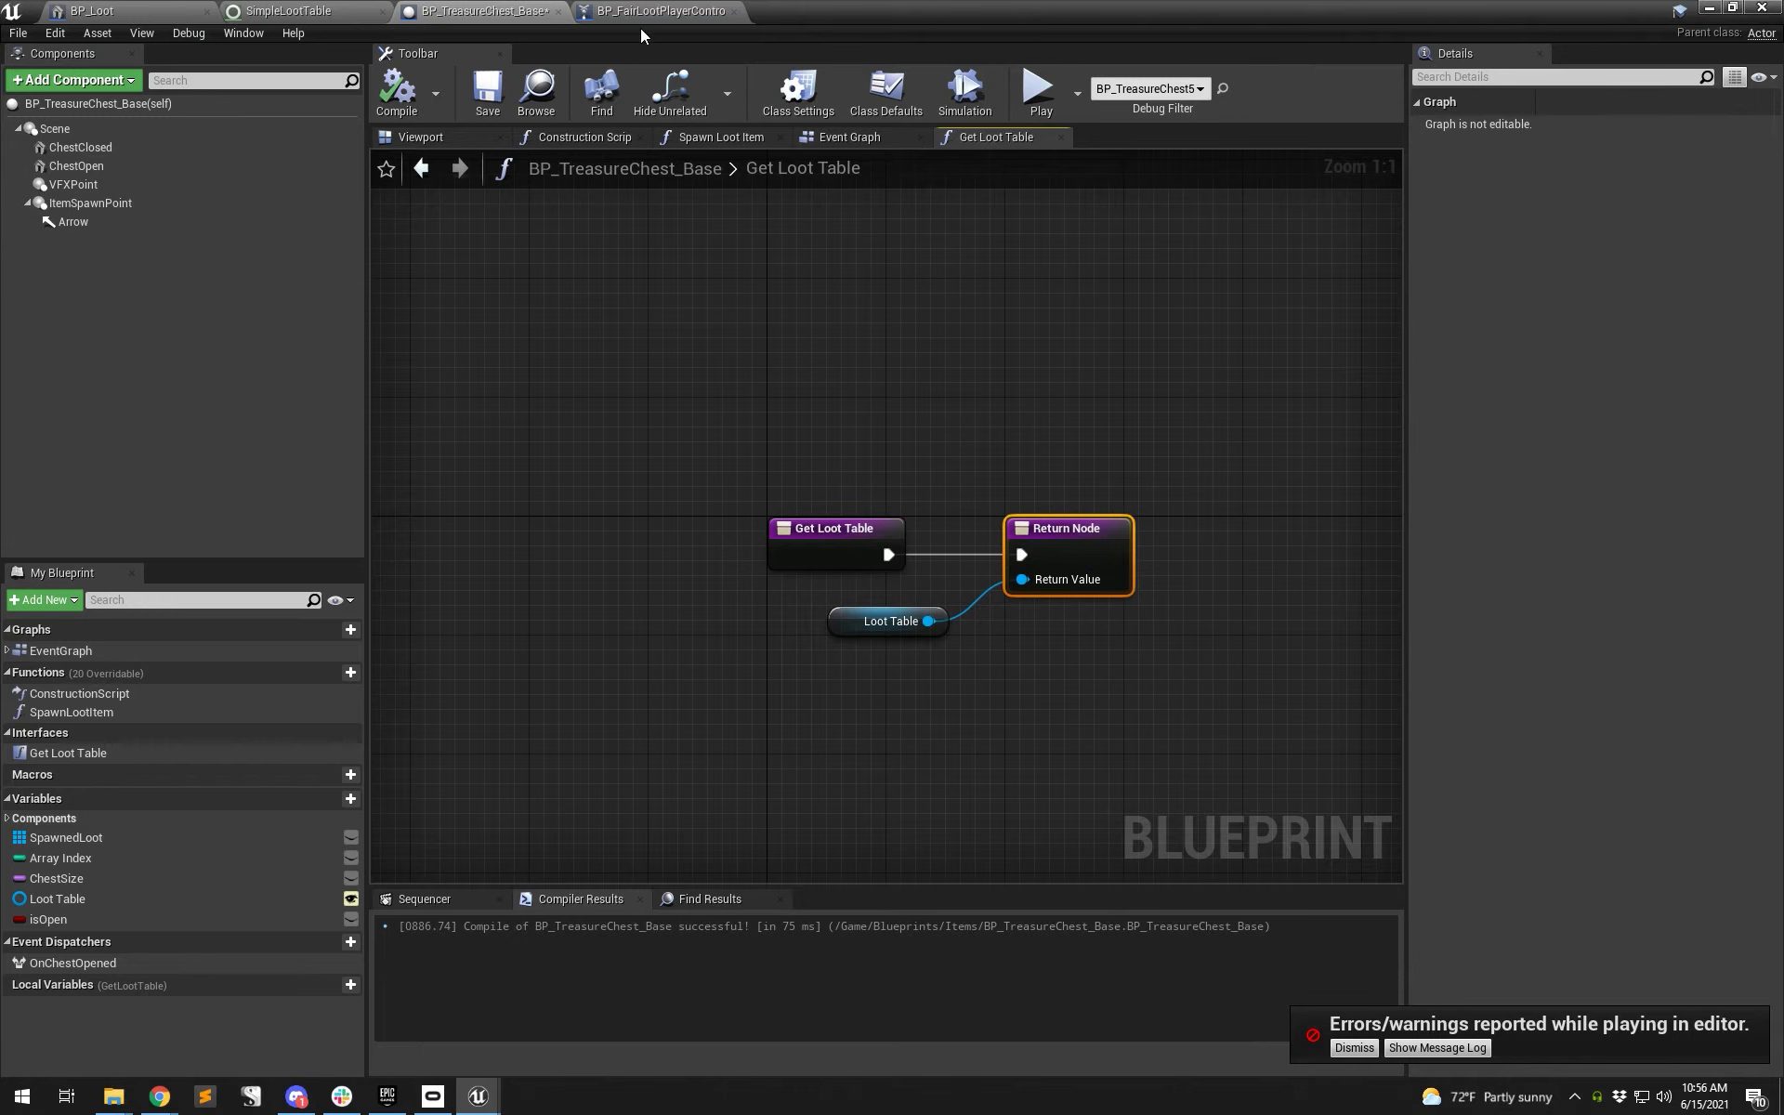
left_click(849, 136)
right_click_drag(908, 273, 910, 363)
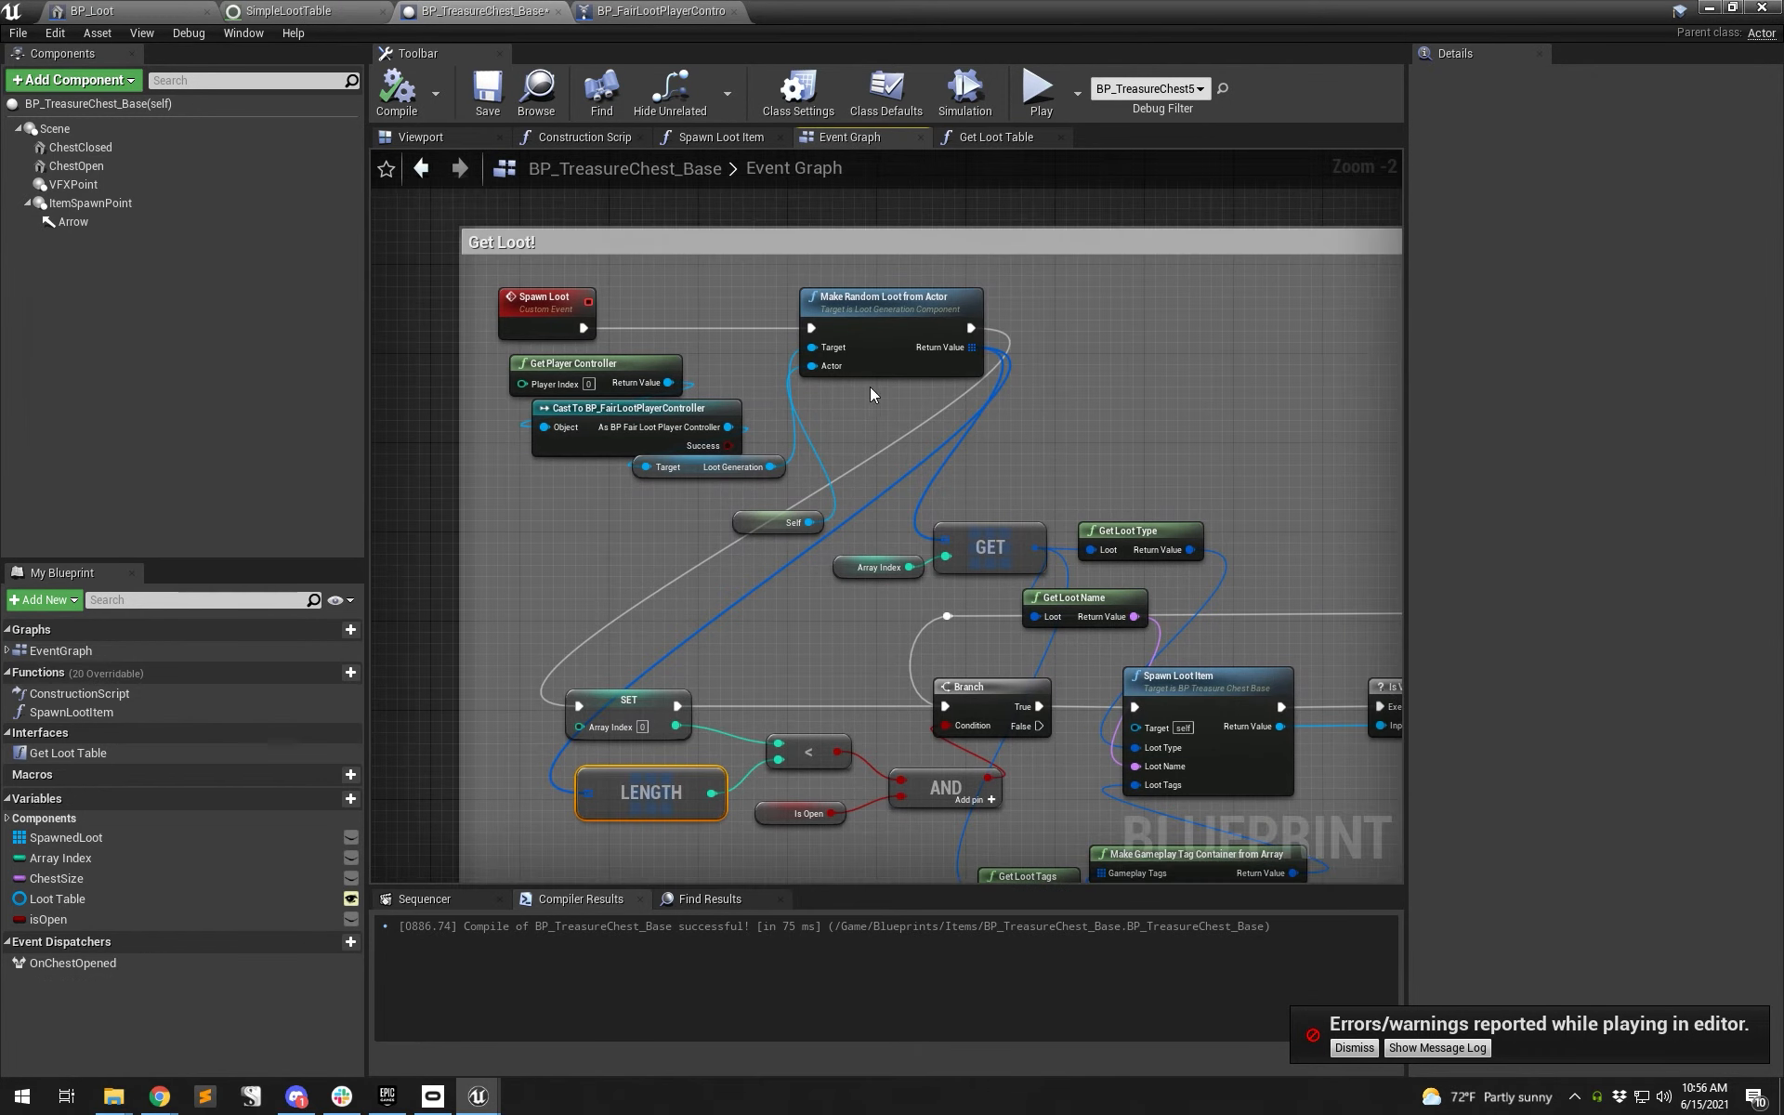
- Move the Self node closer to Loot Generation, save BP_TreasureChest_Base, and close the asset editor window
left_click_drag(766, 526, 789, 505)
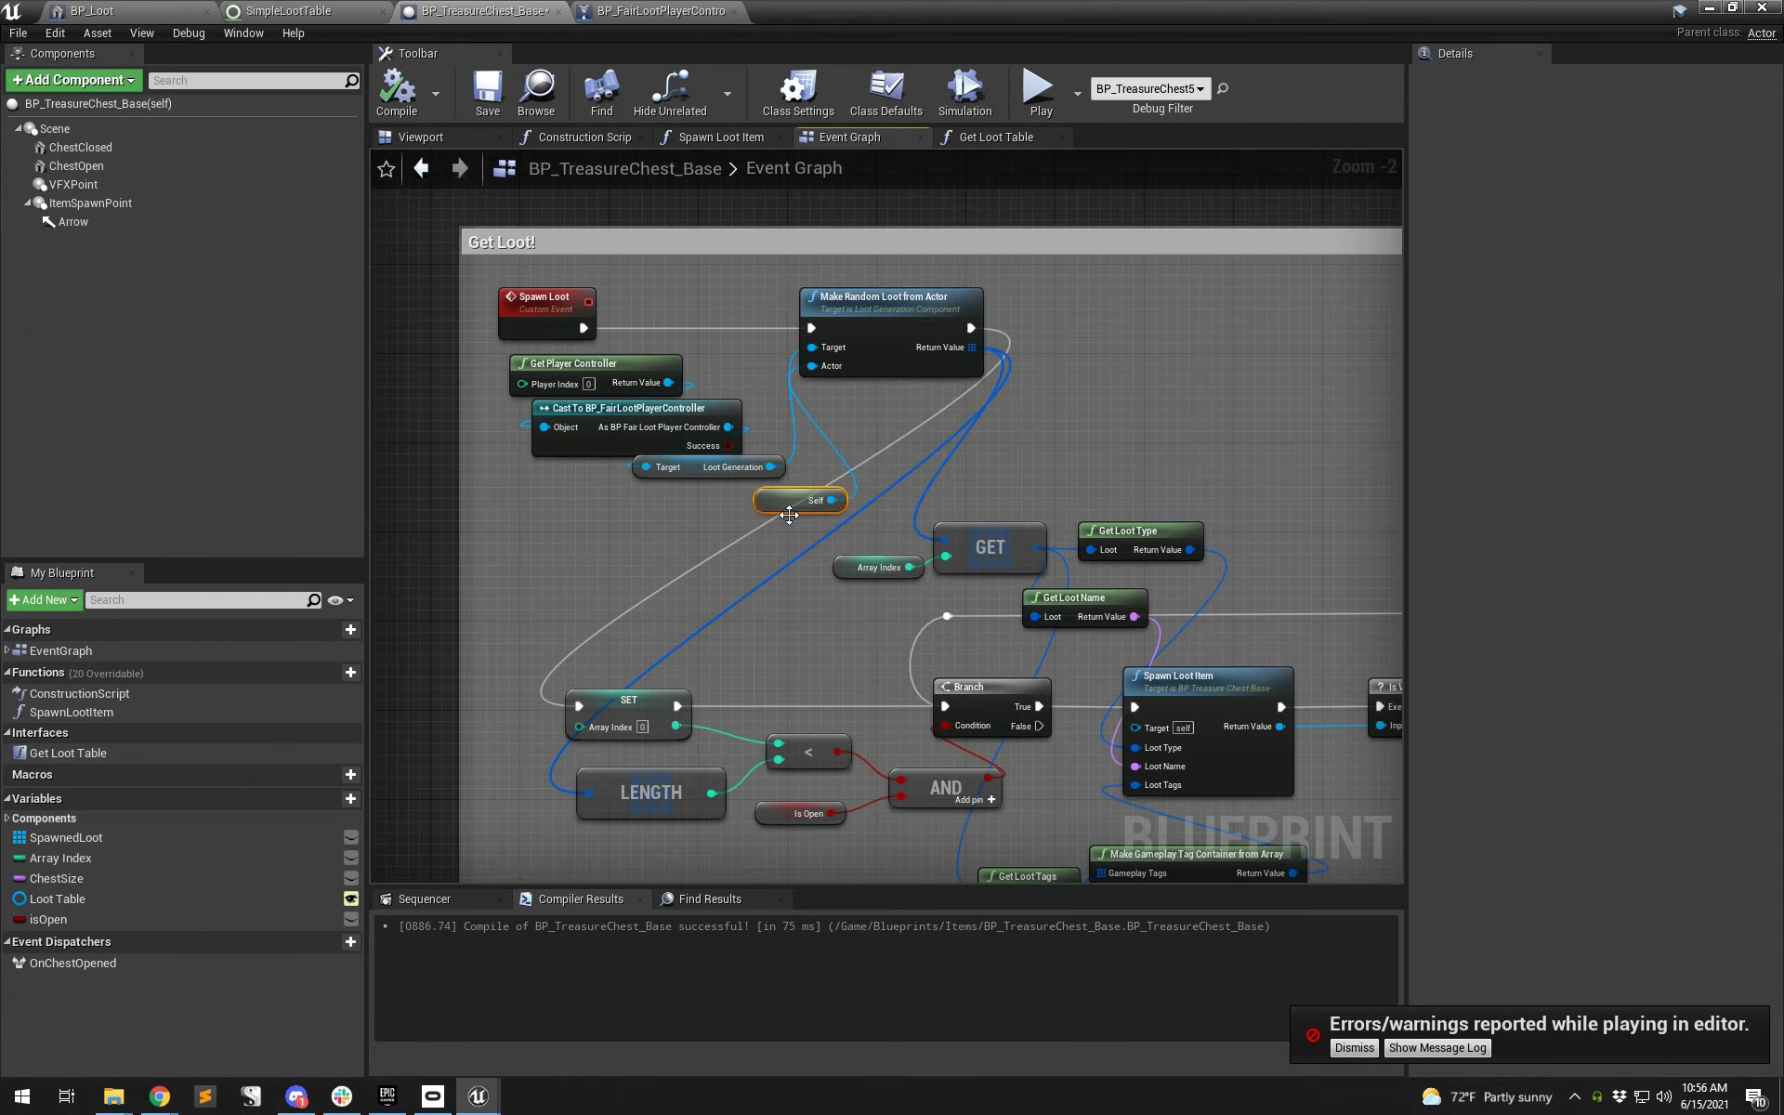
left_click(147, 899)
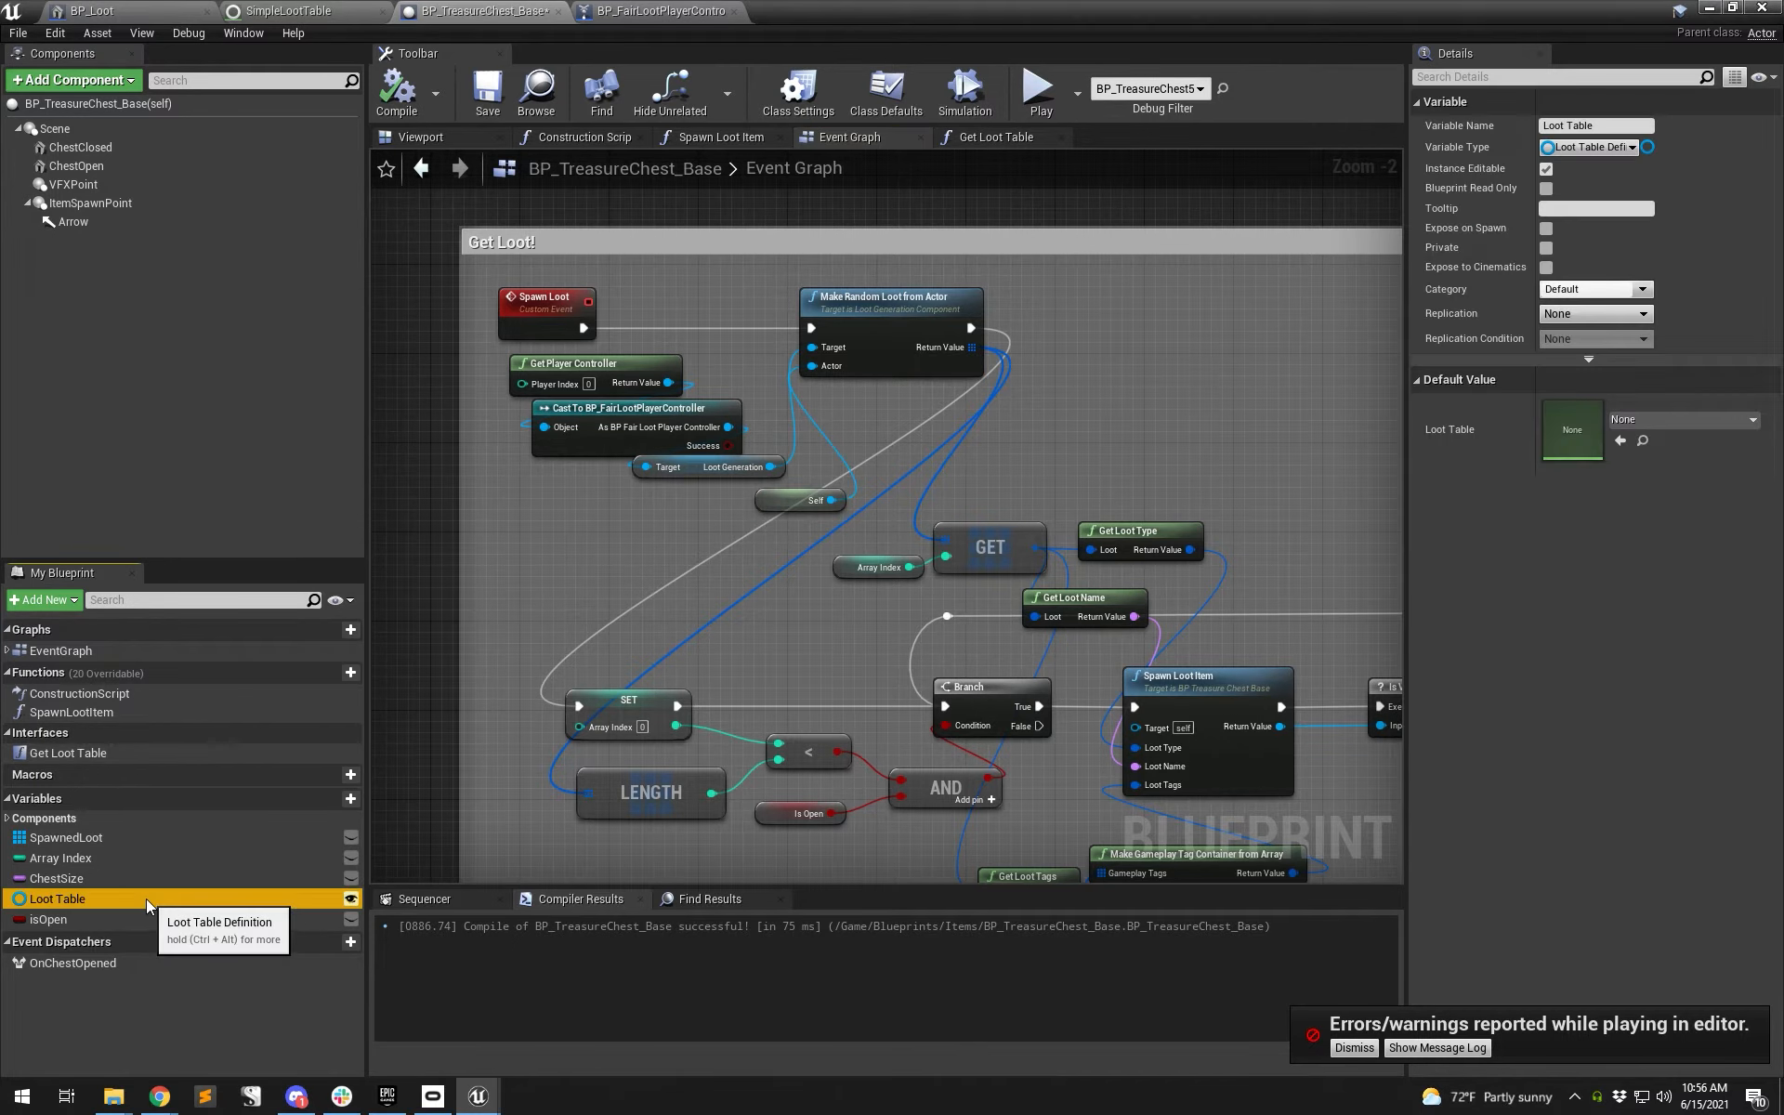
left_click(485, 91)
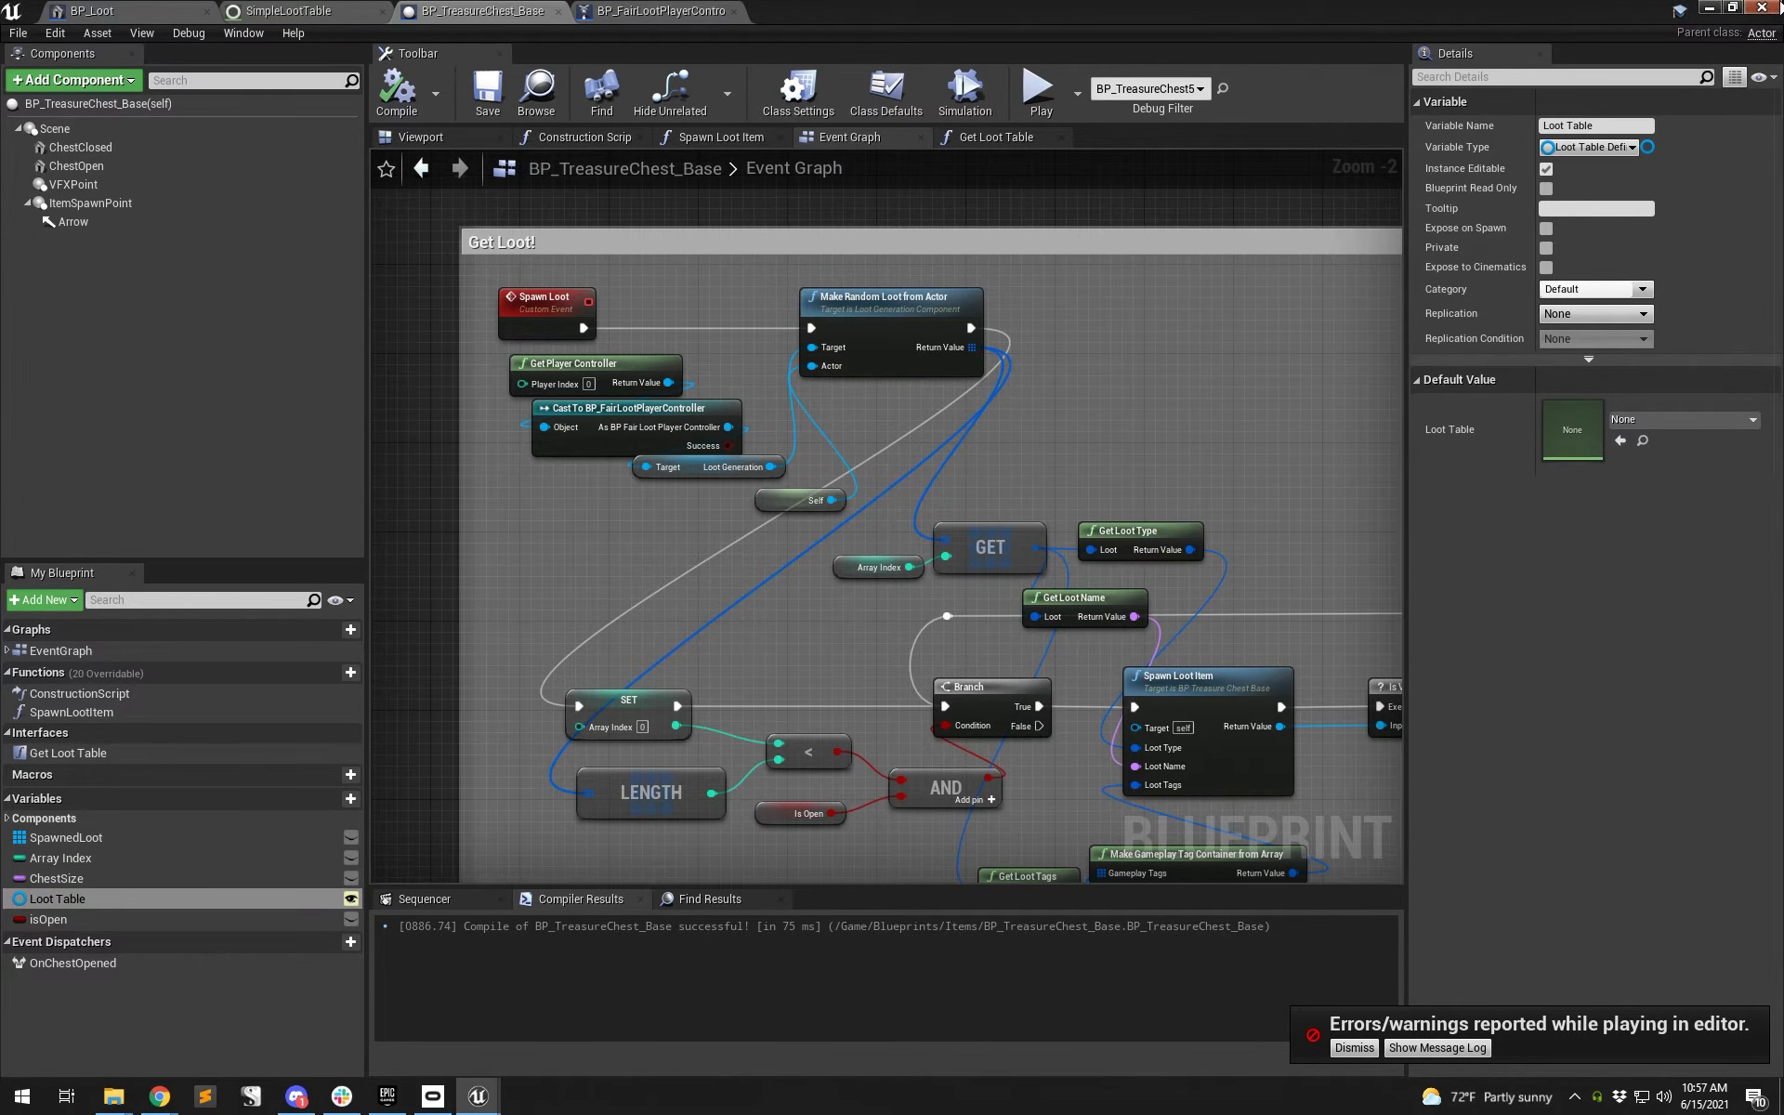
left_click(1779, 4)
- Assign SimpleLootTable as the Loot Table of BP_TreasureChest4 and BP_TreasureChest3, locating the asset through BP_TreasureChest5
left_click(704, 506)
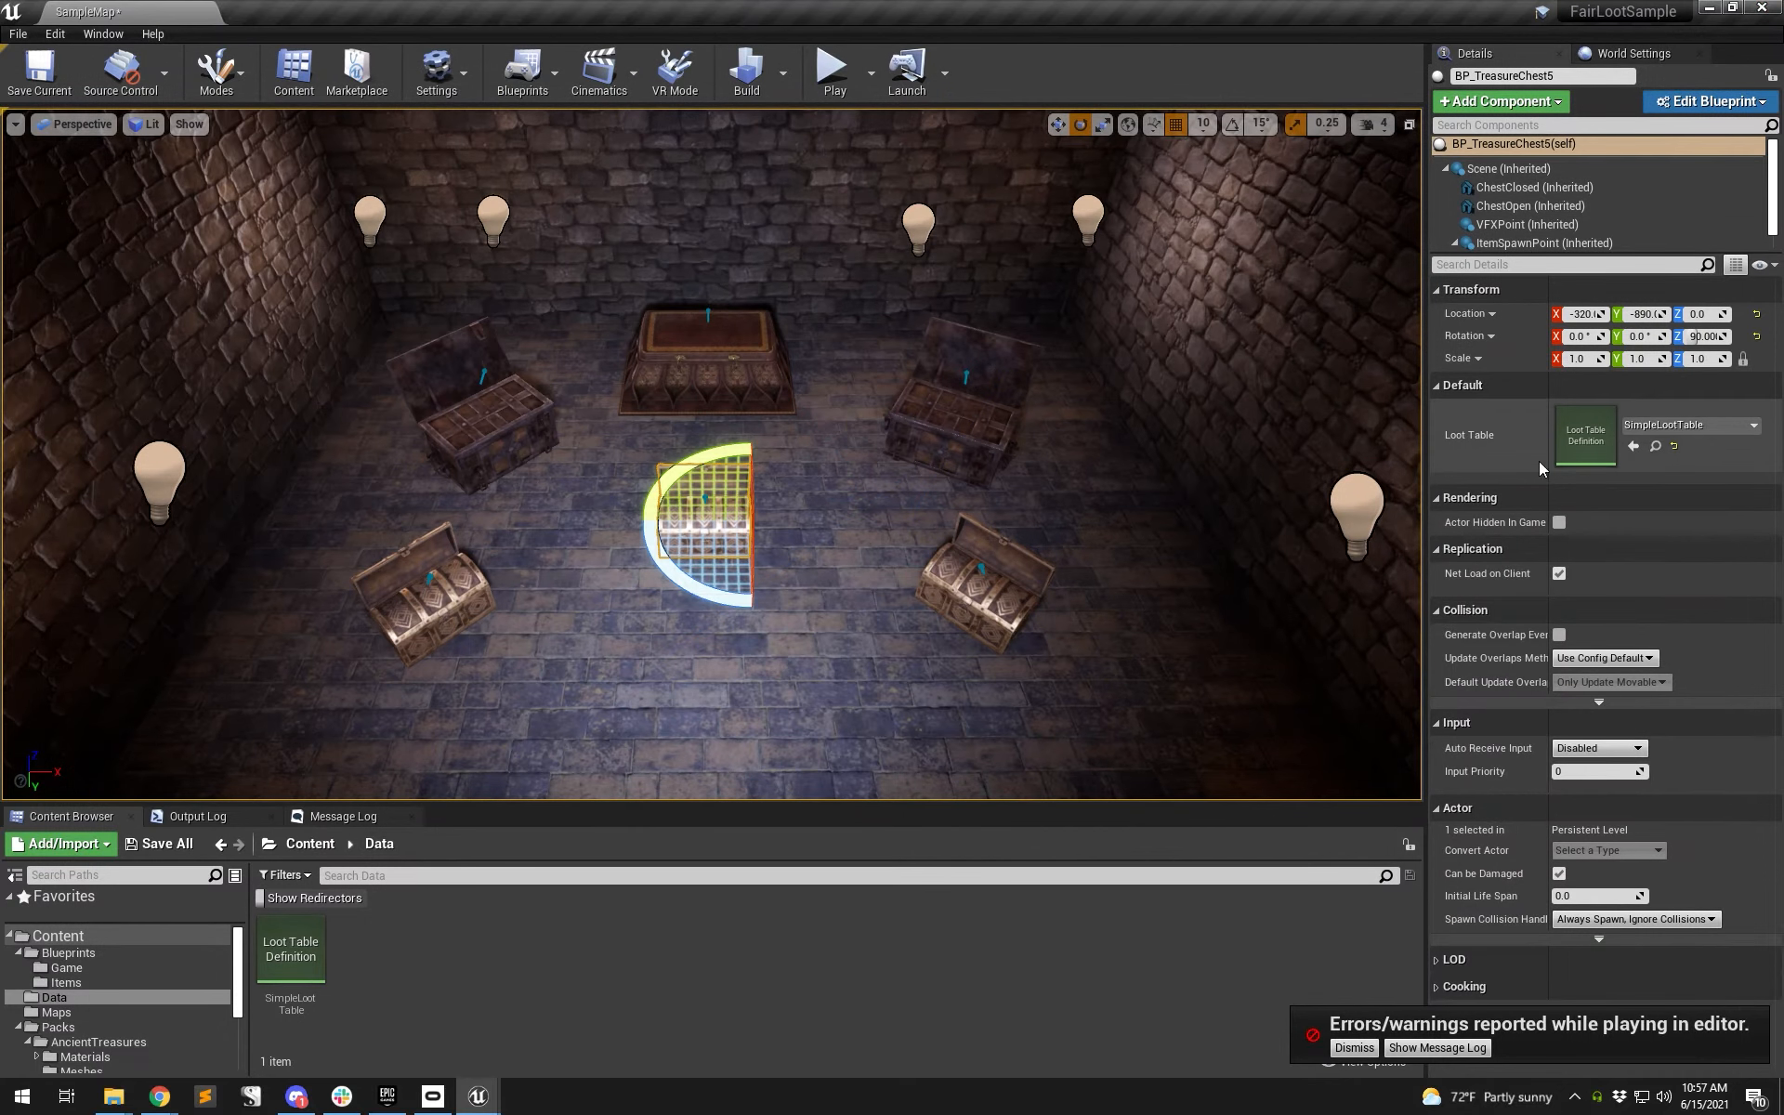
left_click(1654, 446)
left_click(985, 595)
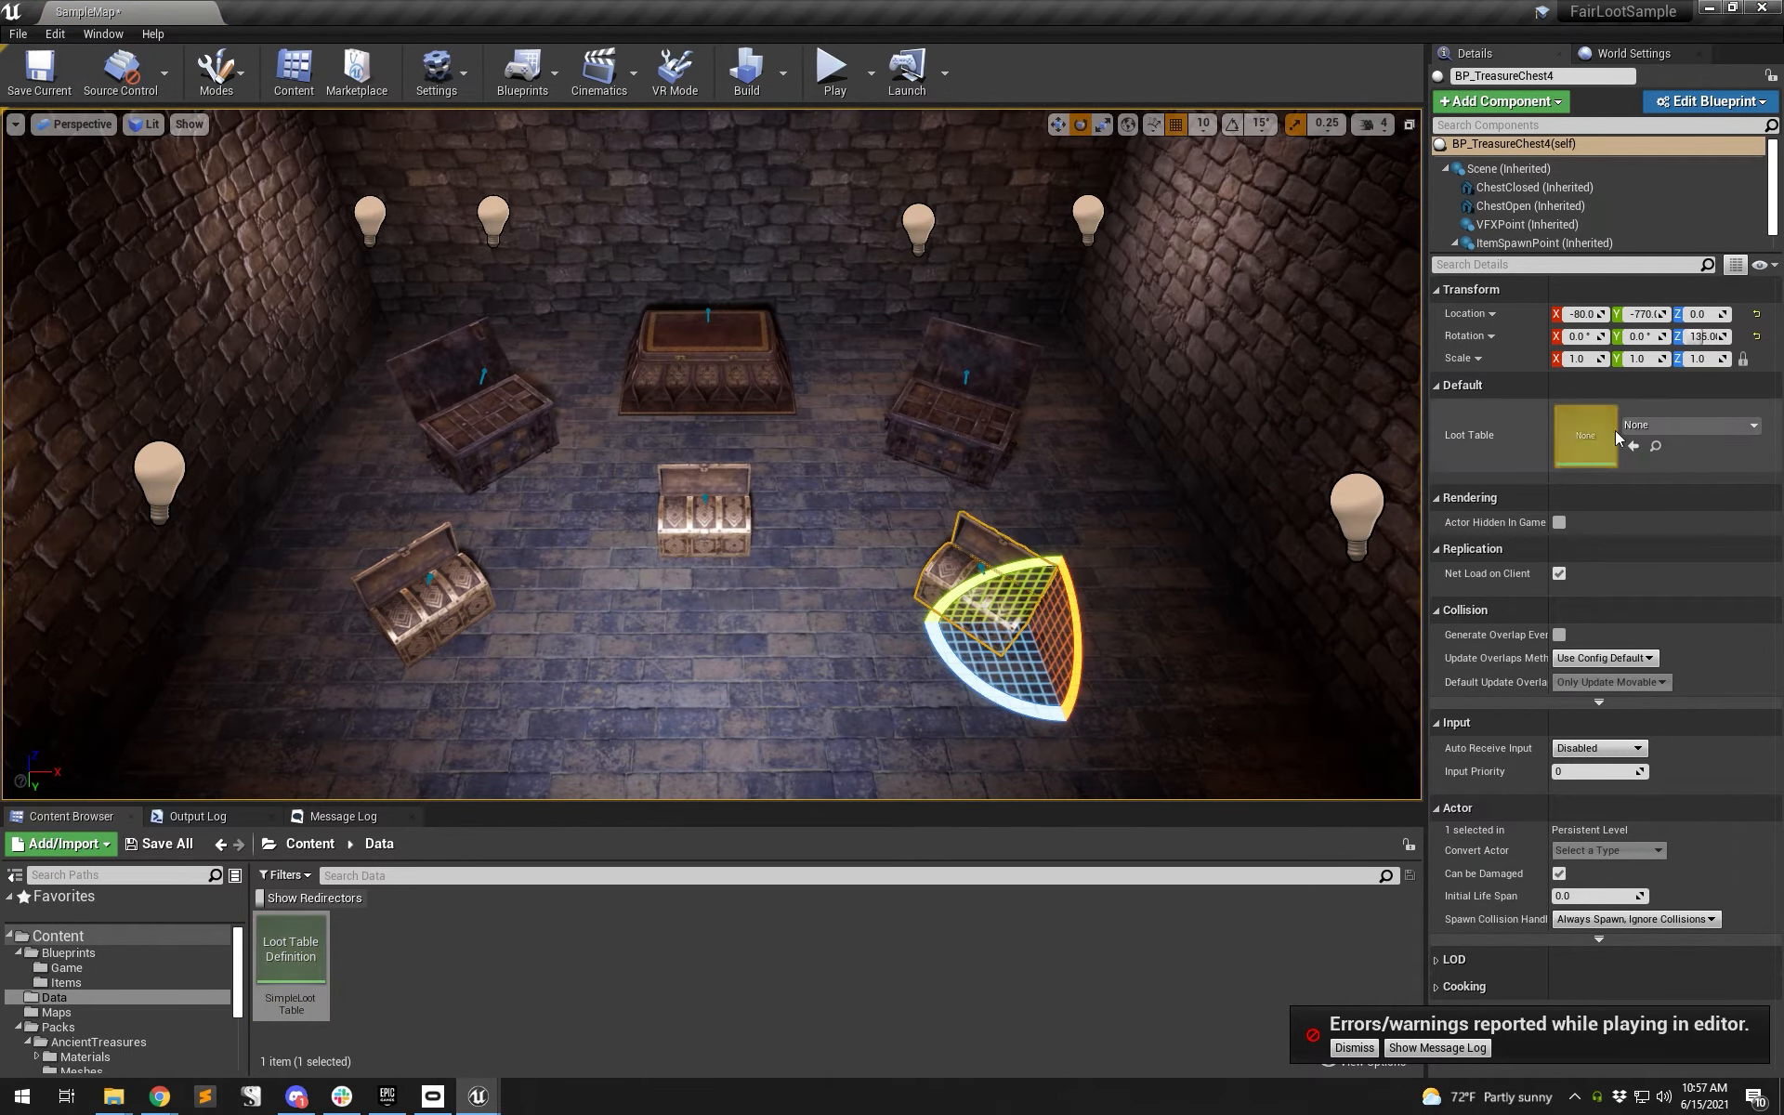
left_click(1635, 453)
left_click(388, 615)
left_click(1632, 450)
- Play the level, open the large, medium and small chests to test their loot drops, and stop the session
left_click(836, 74)
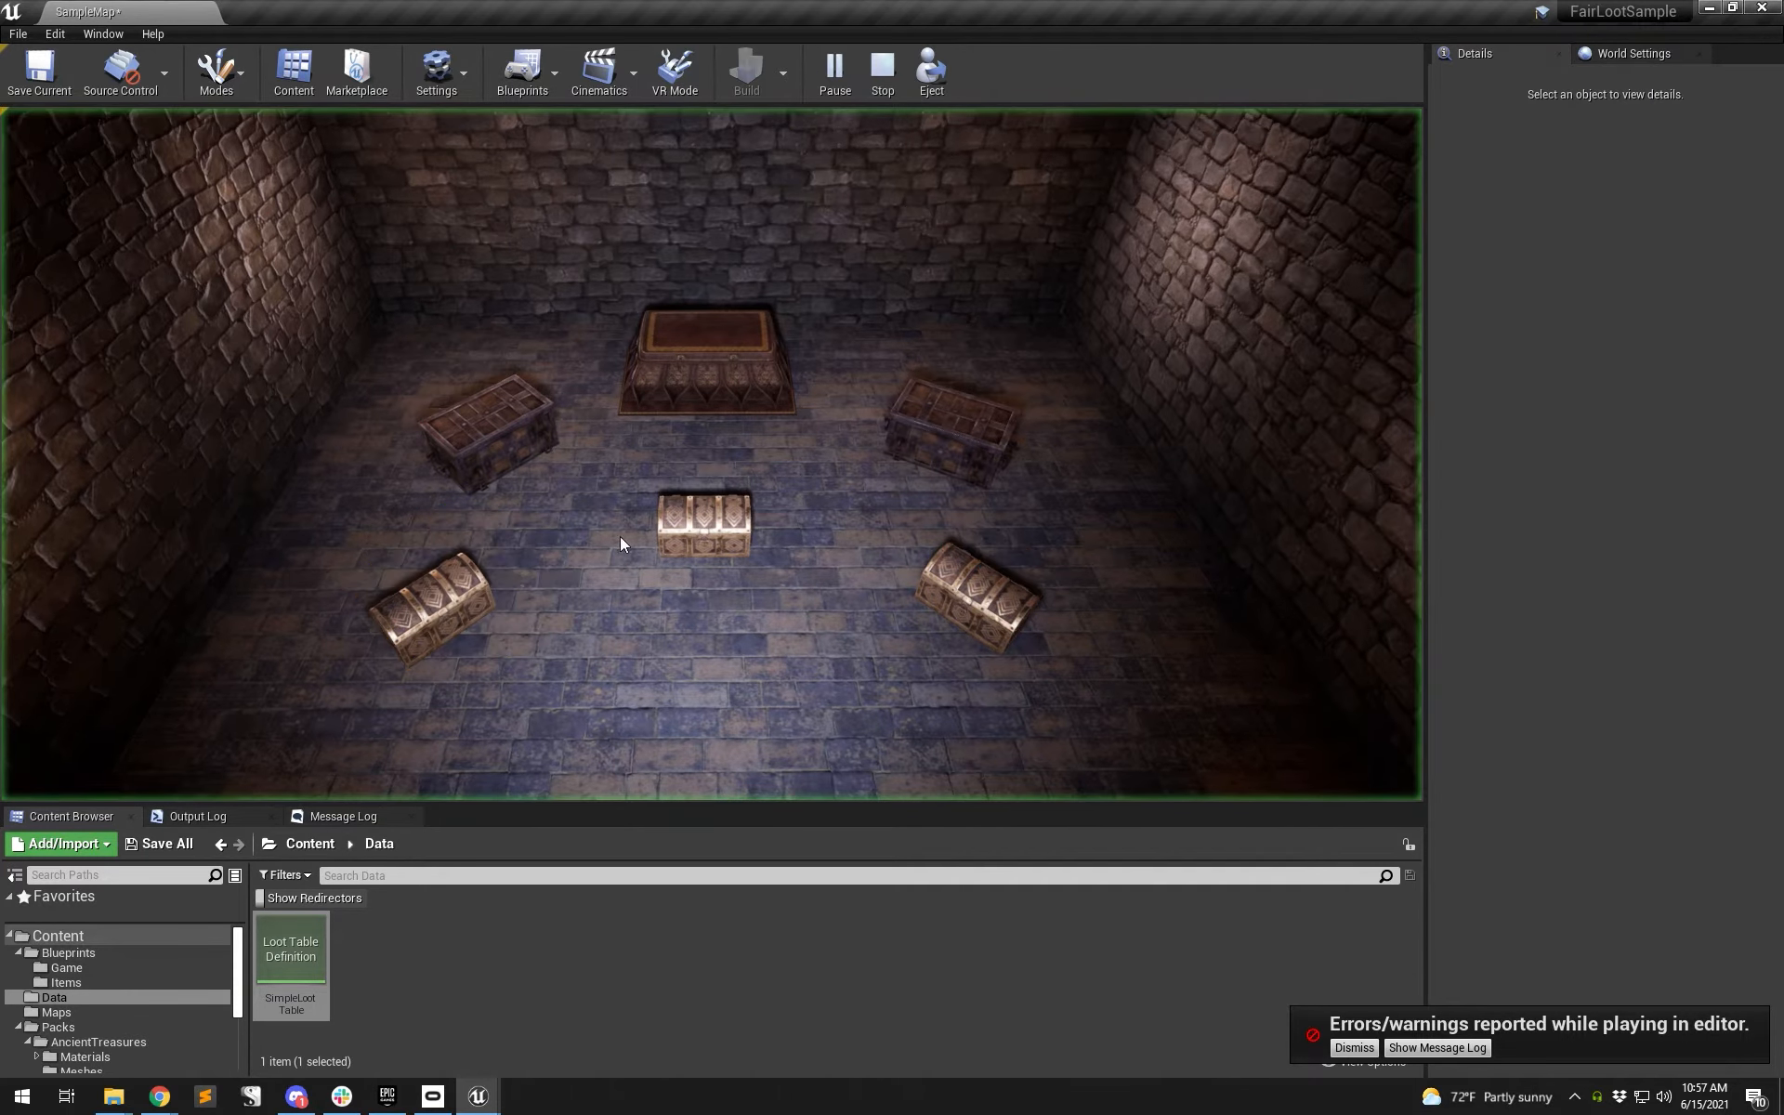
left_click(743, 376)
left_click(968, 422)
left_click(704, 354)
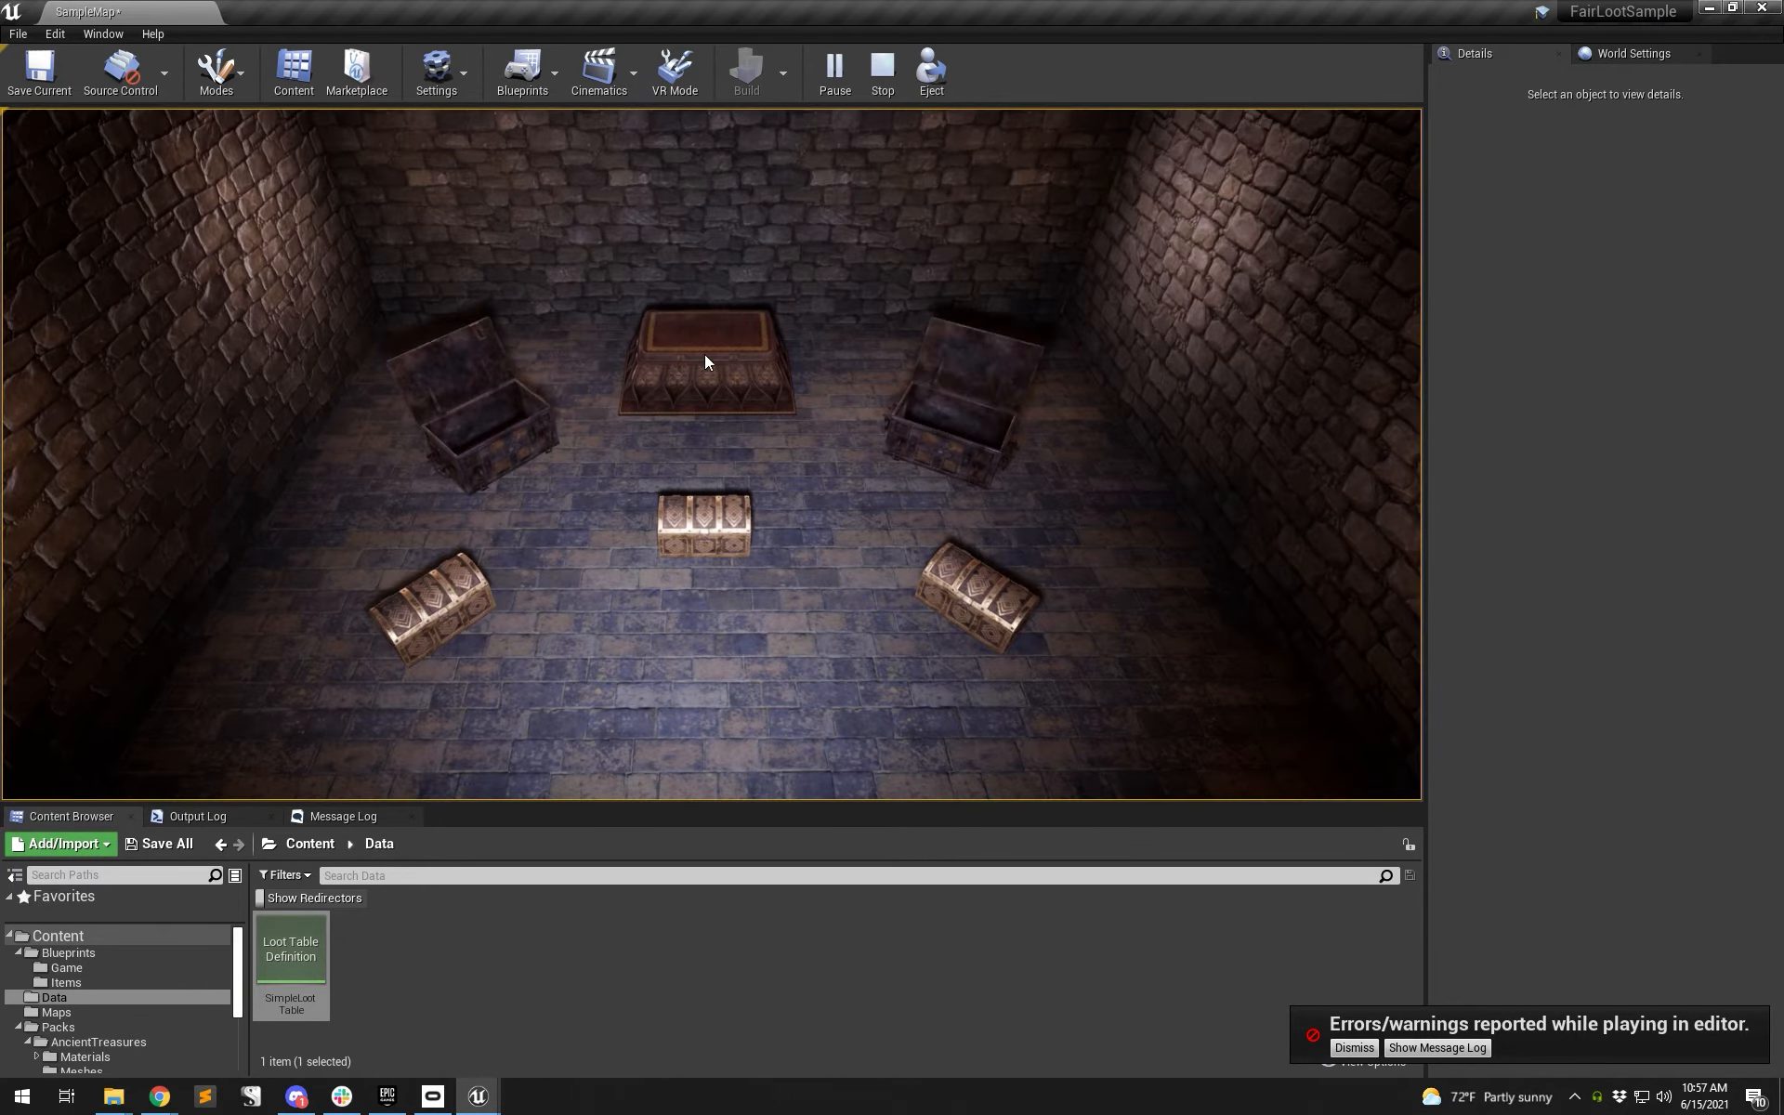
left_click(493, 423)
left_click(947, 441)
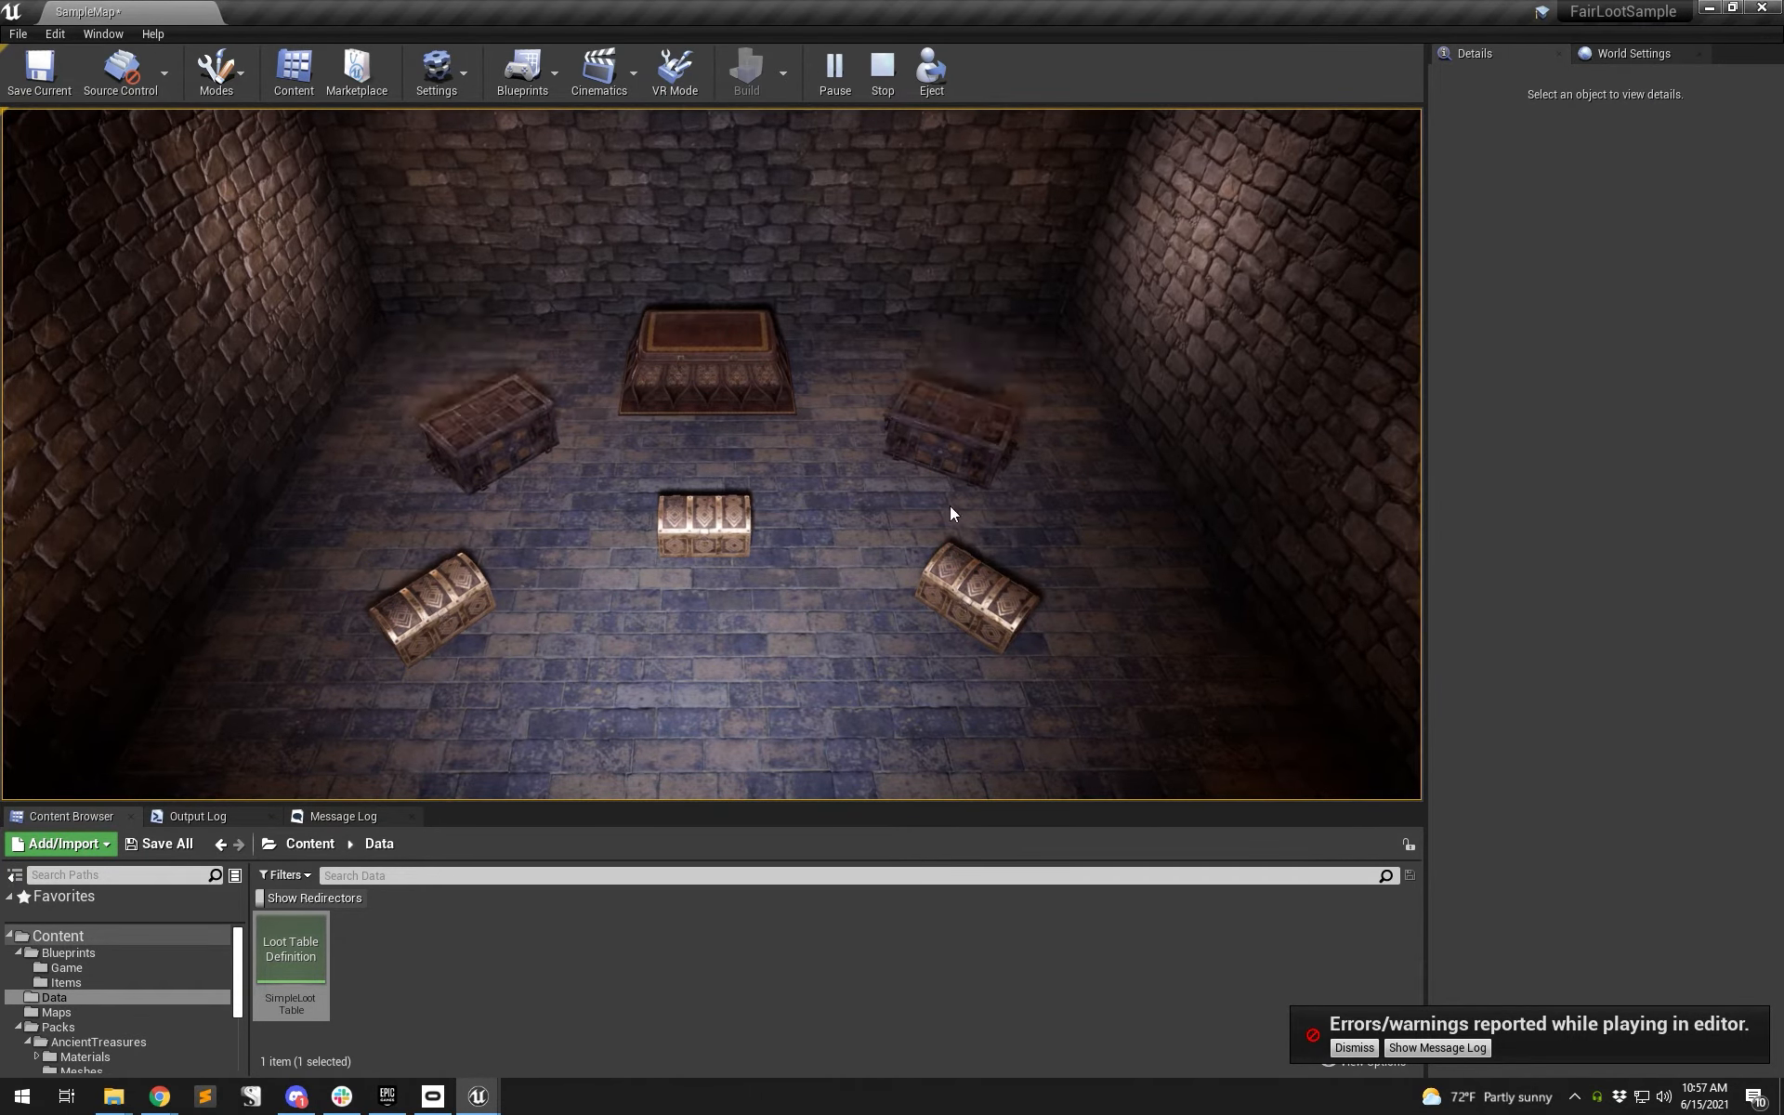
left_click(972, 623)
left_click(722, 528)
left_click(403, 611)
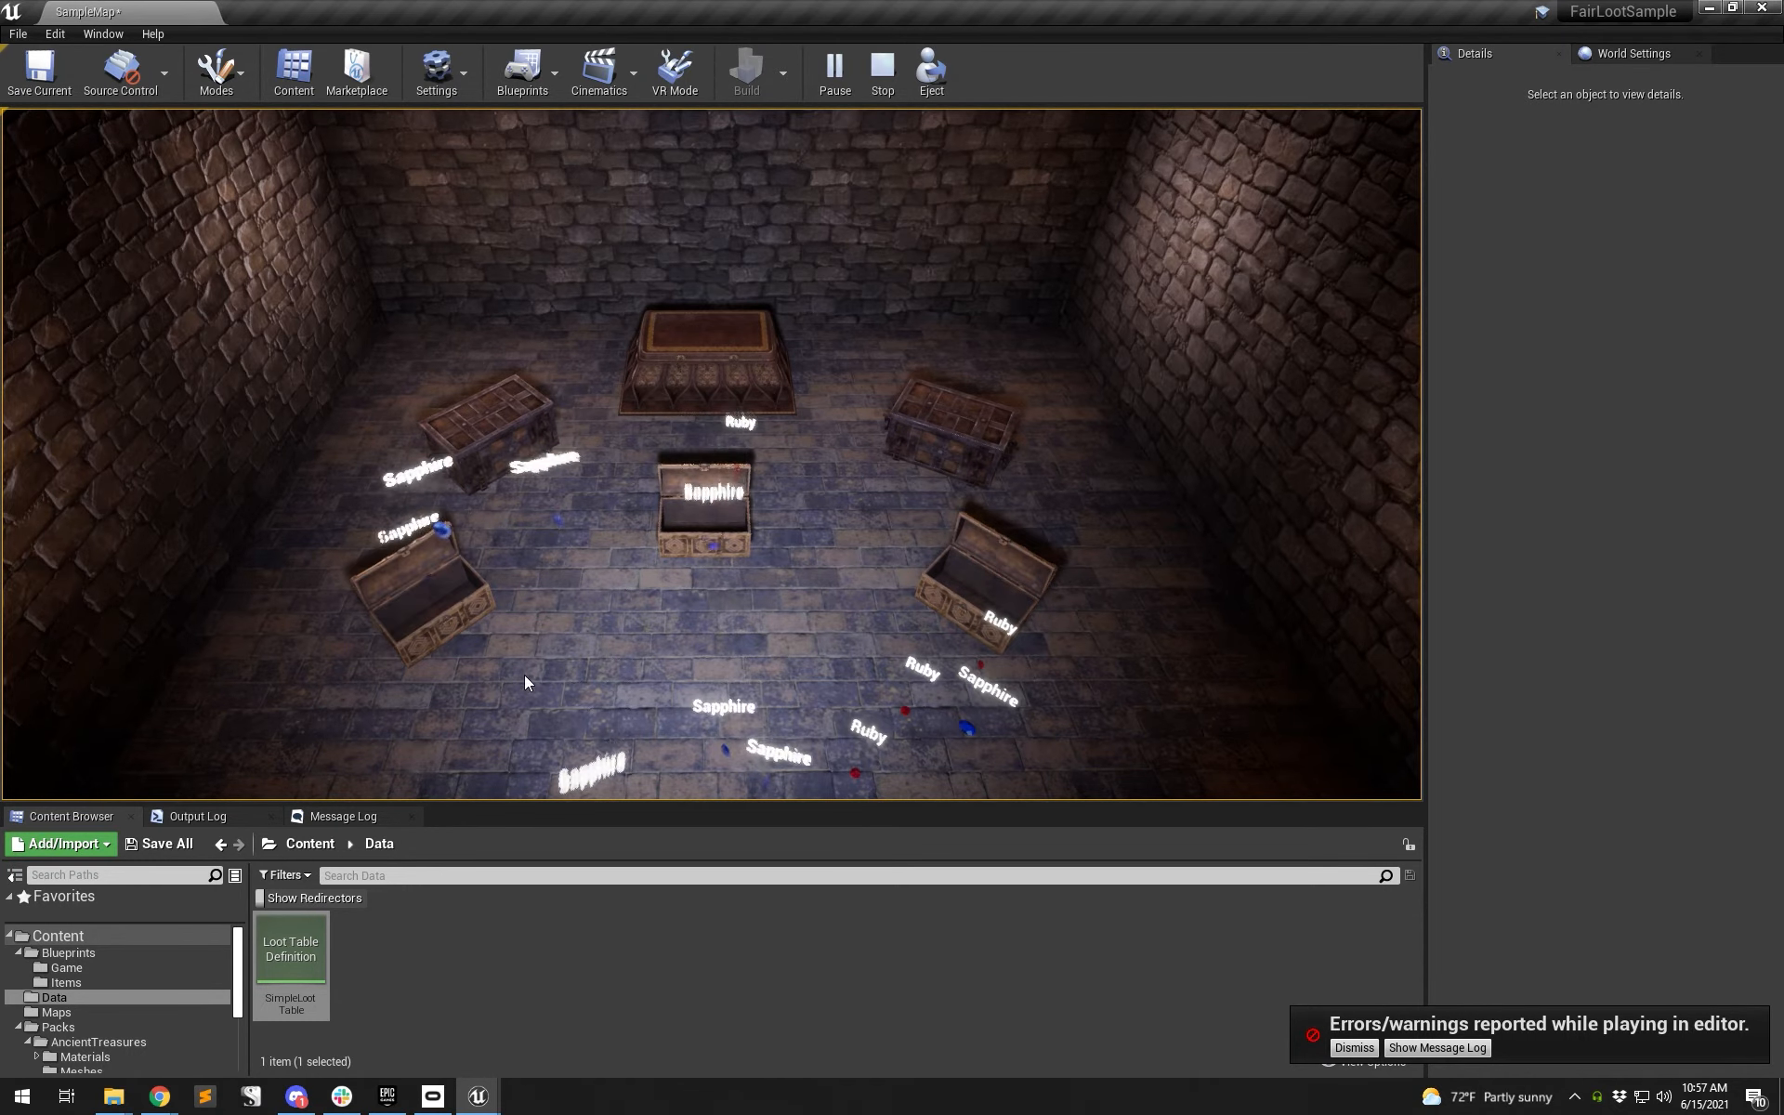
left_click(881, 72)
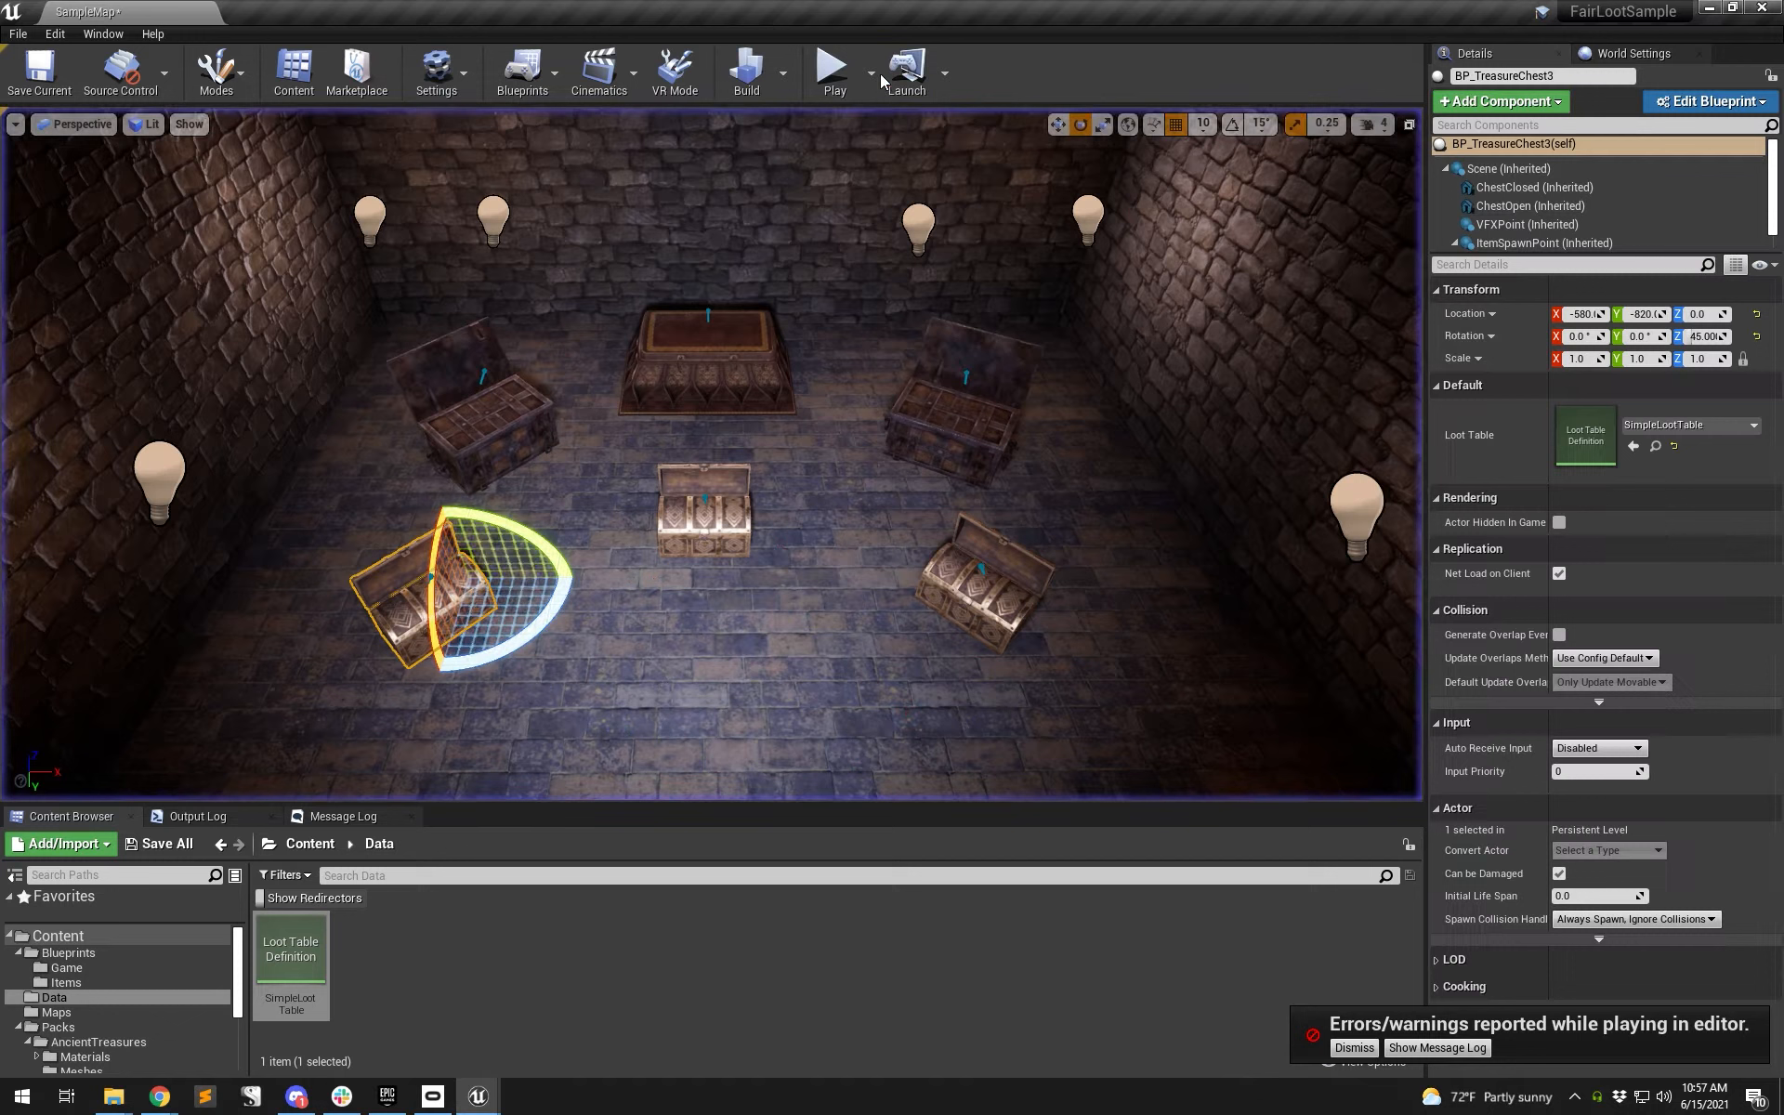
- Duplicate SimpleLootTable in the Data folder and name the copy BetterLootTable
right_click(279, 971)
left_click(355, 591)
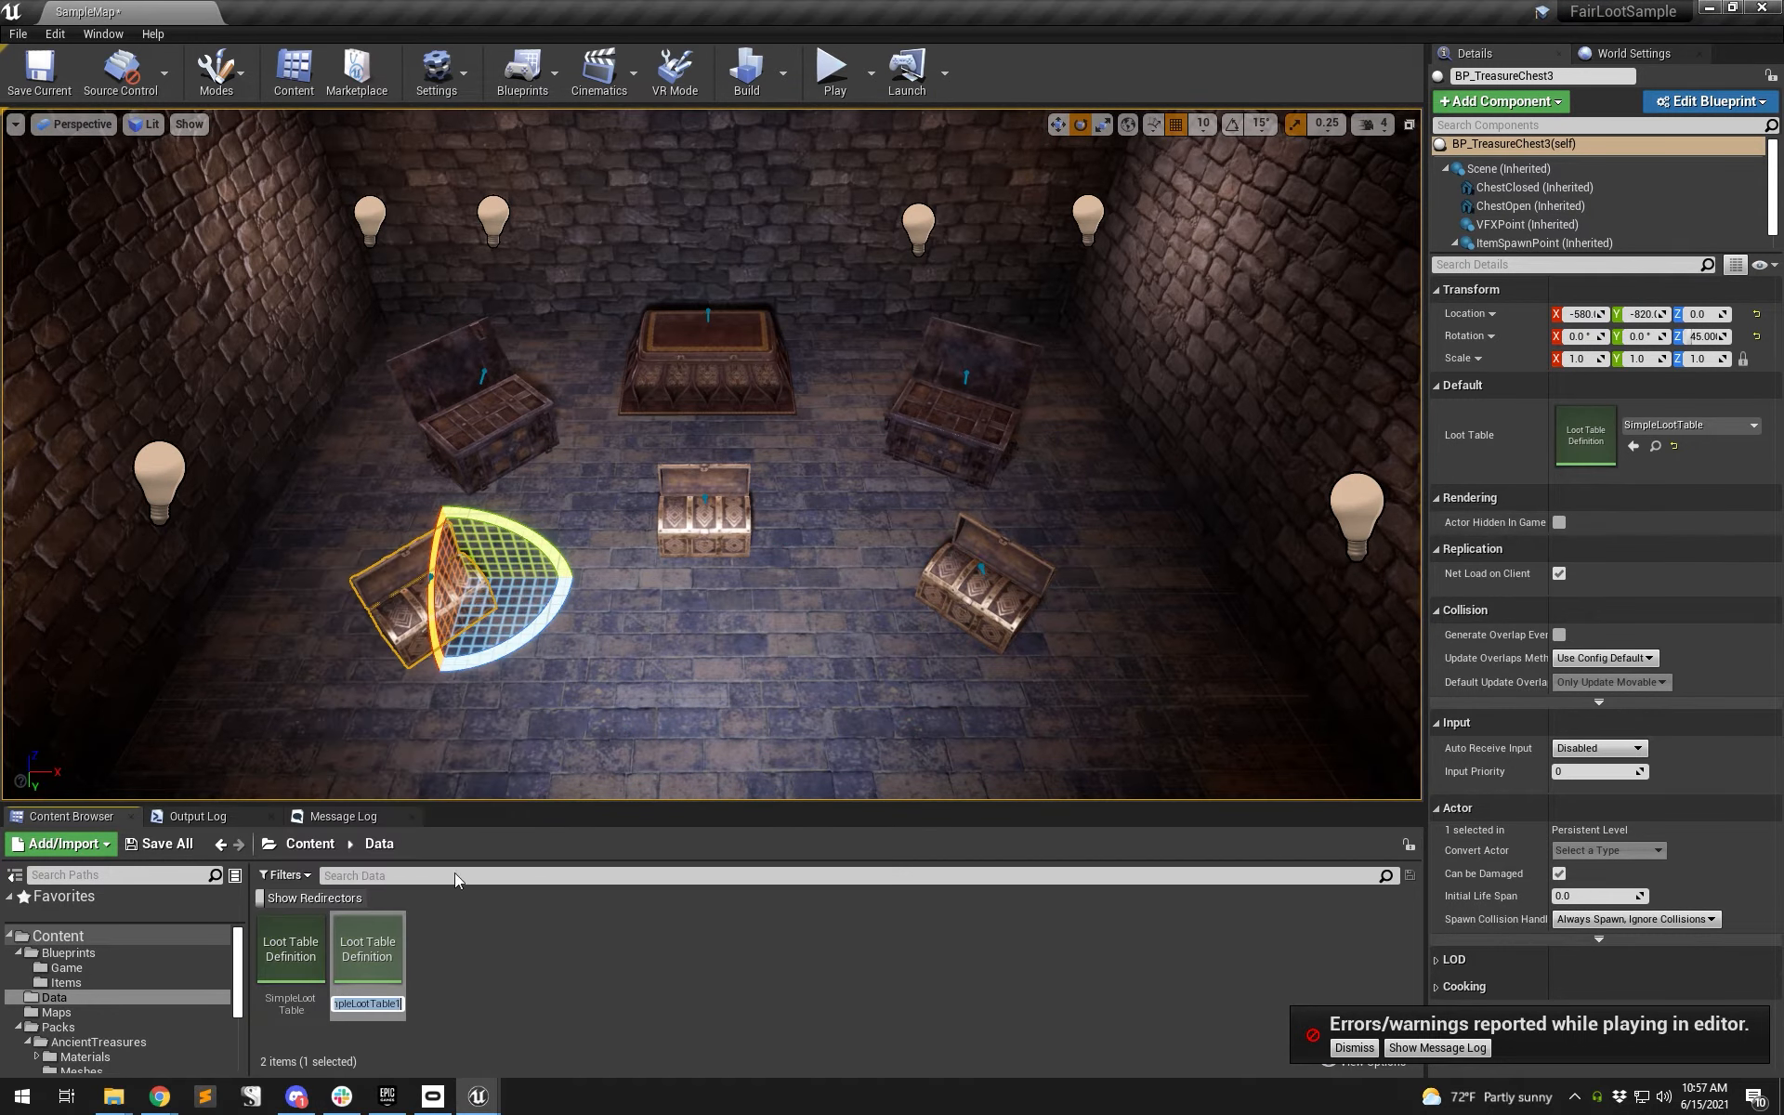
type("BetterLootTable")
key("Return")
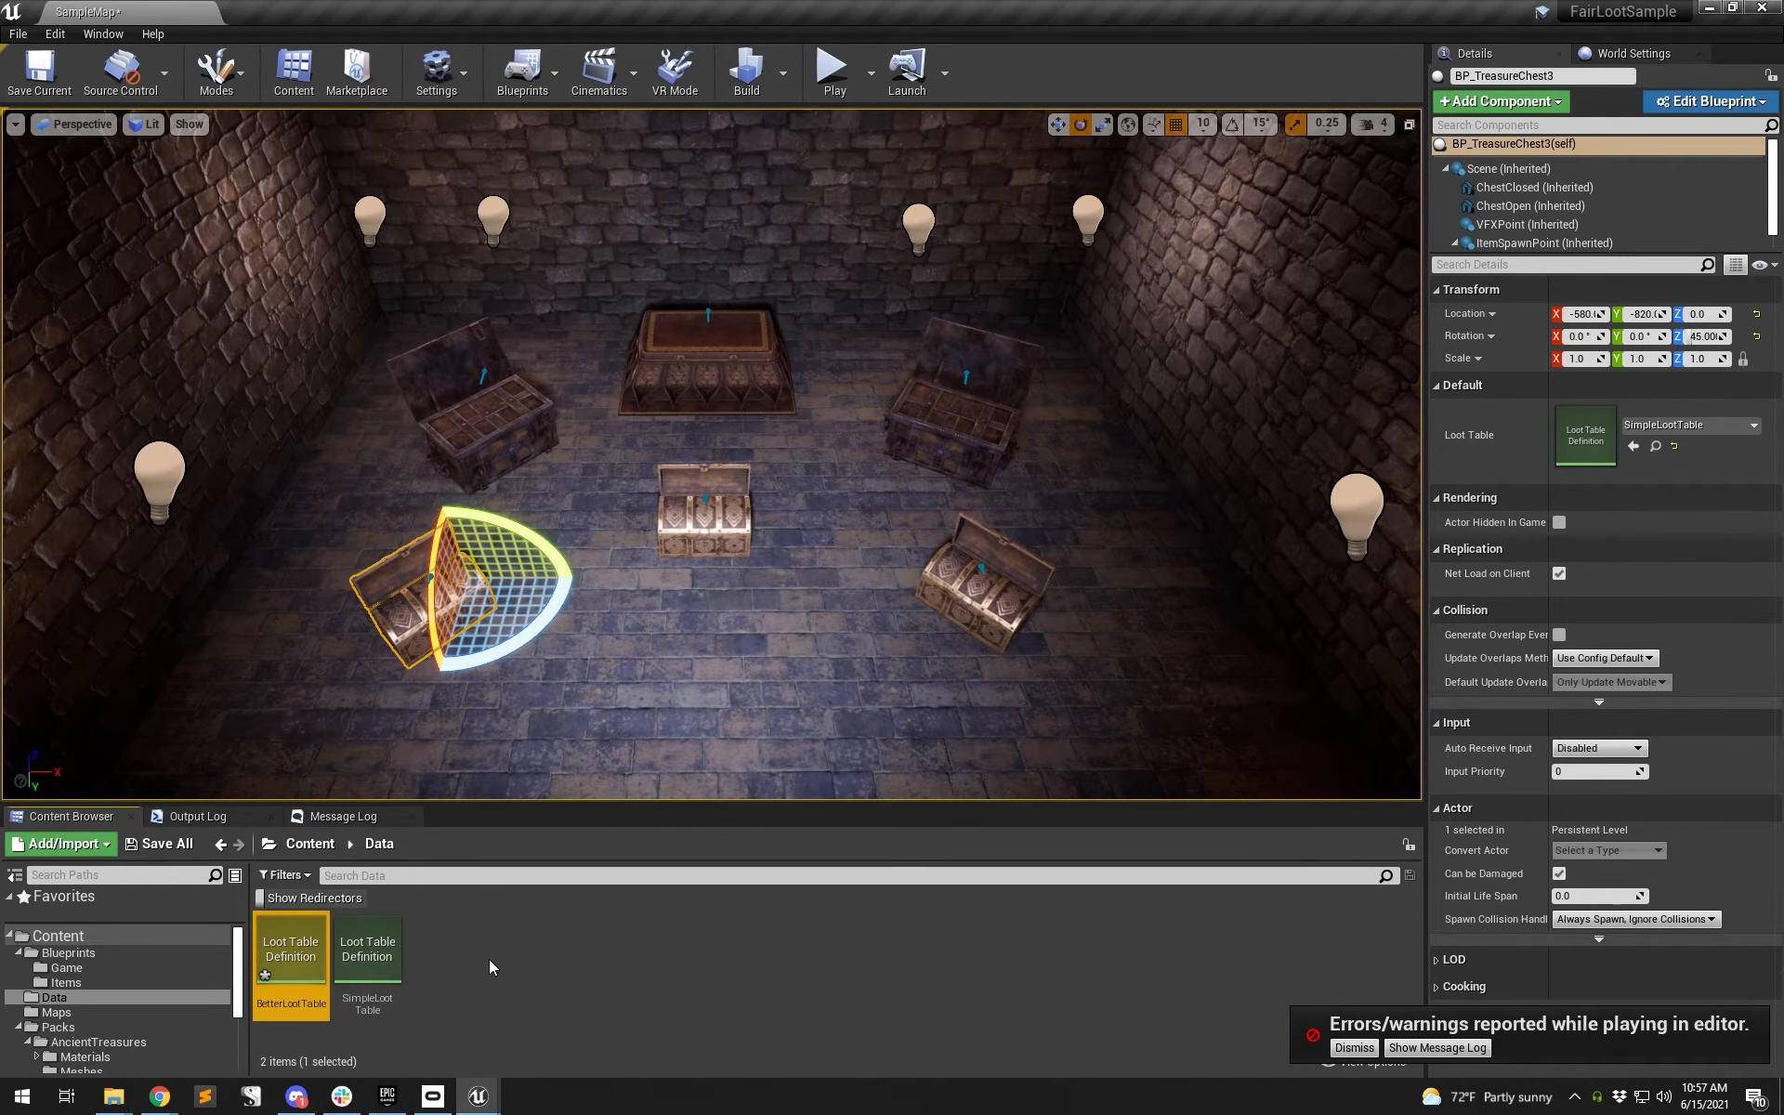
- Open BetterLootTable and shift the Ruby, Sapphire and Awesome Sword nodes left to make room under Random Choice
double_click(276, 960)
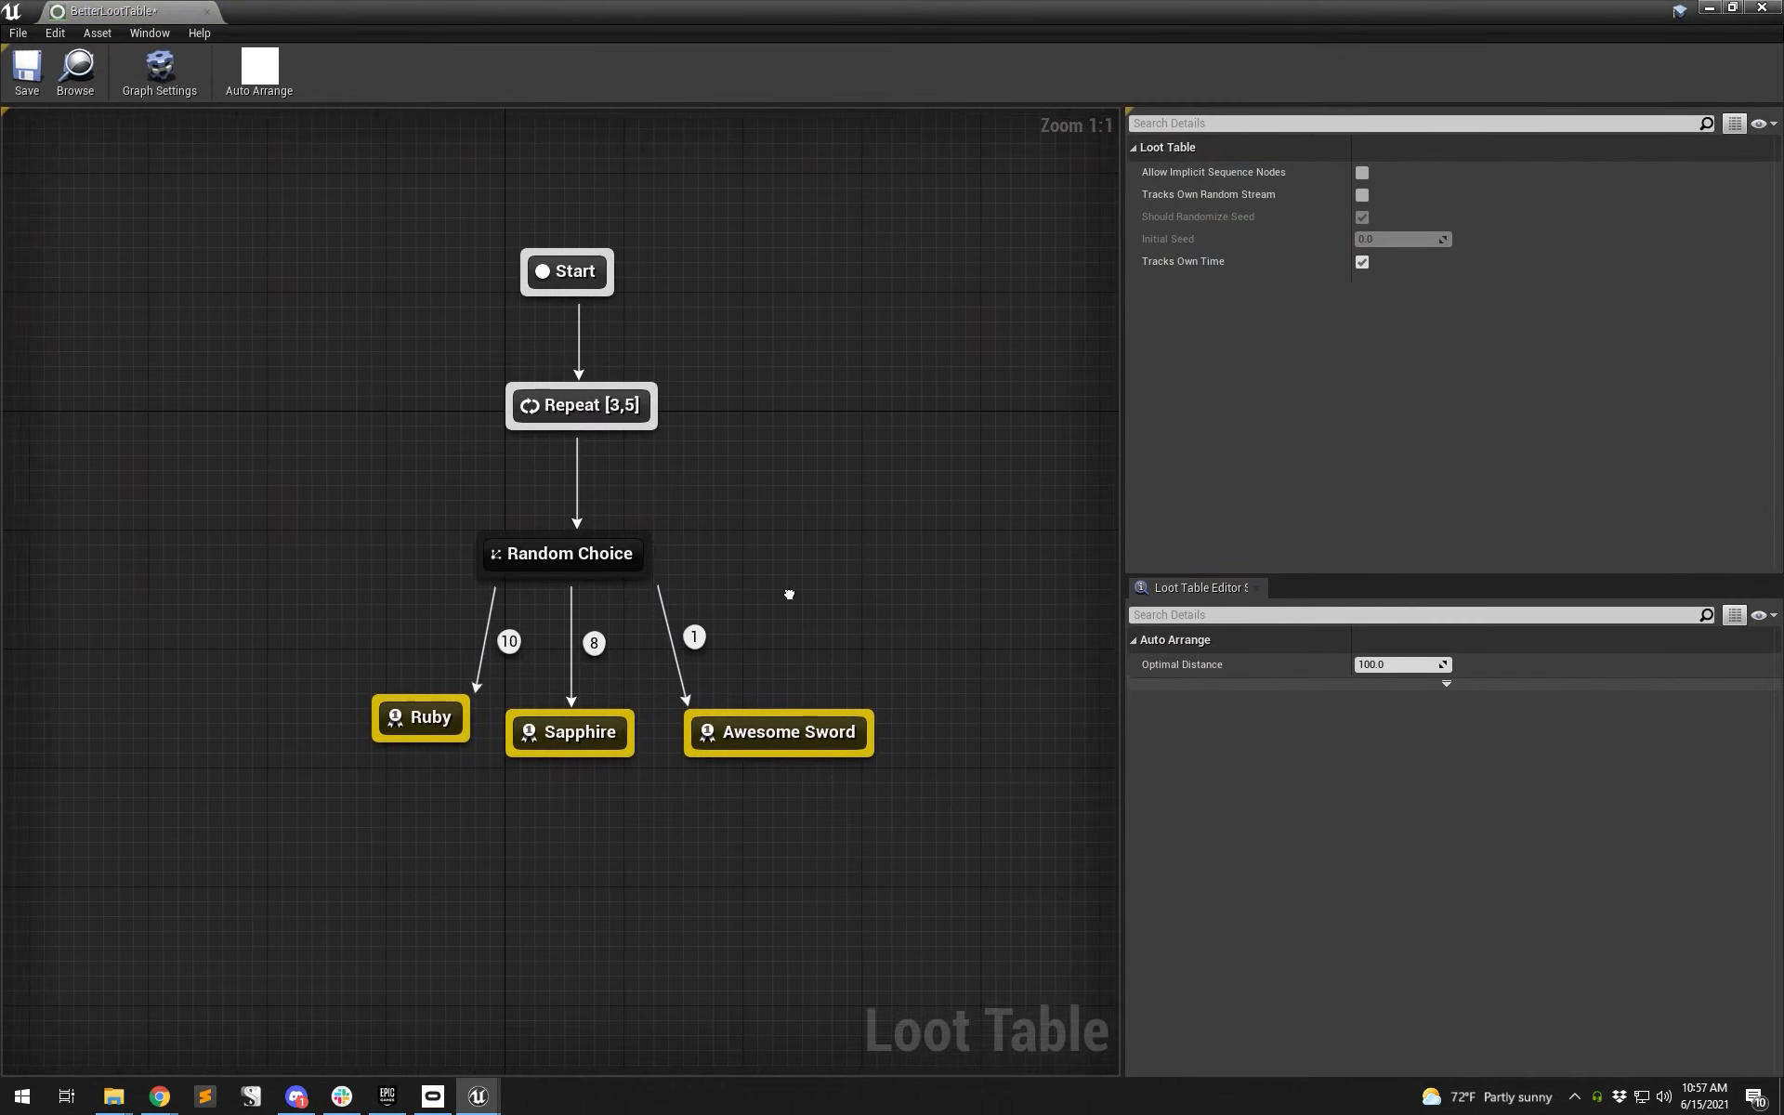
left_click(557, 411)
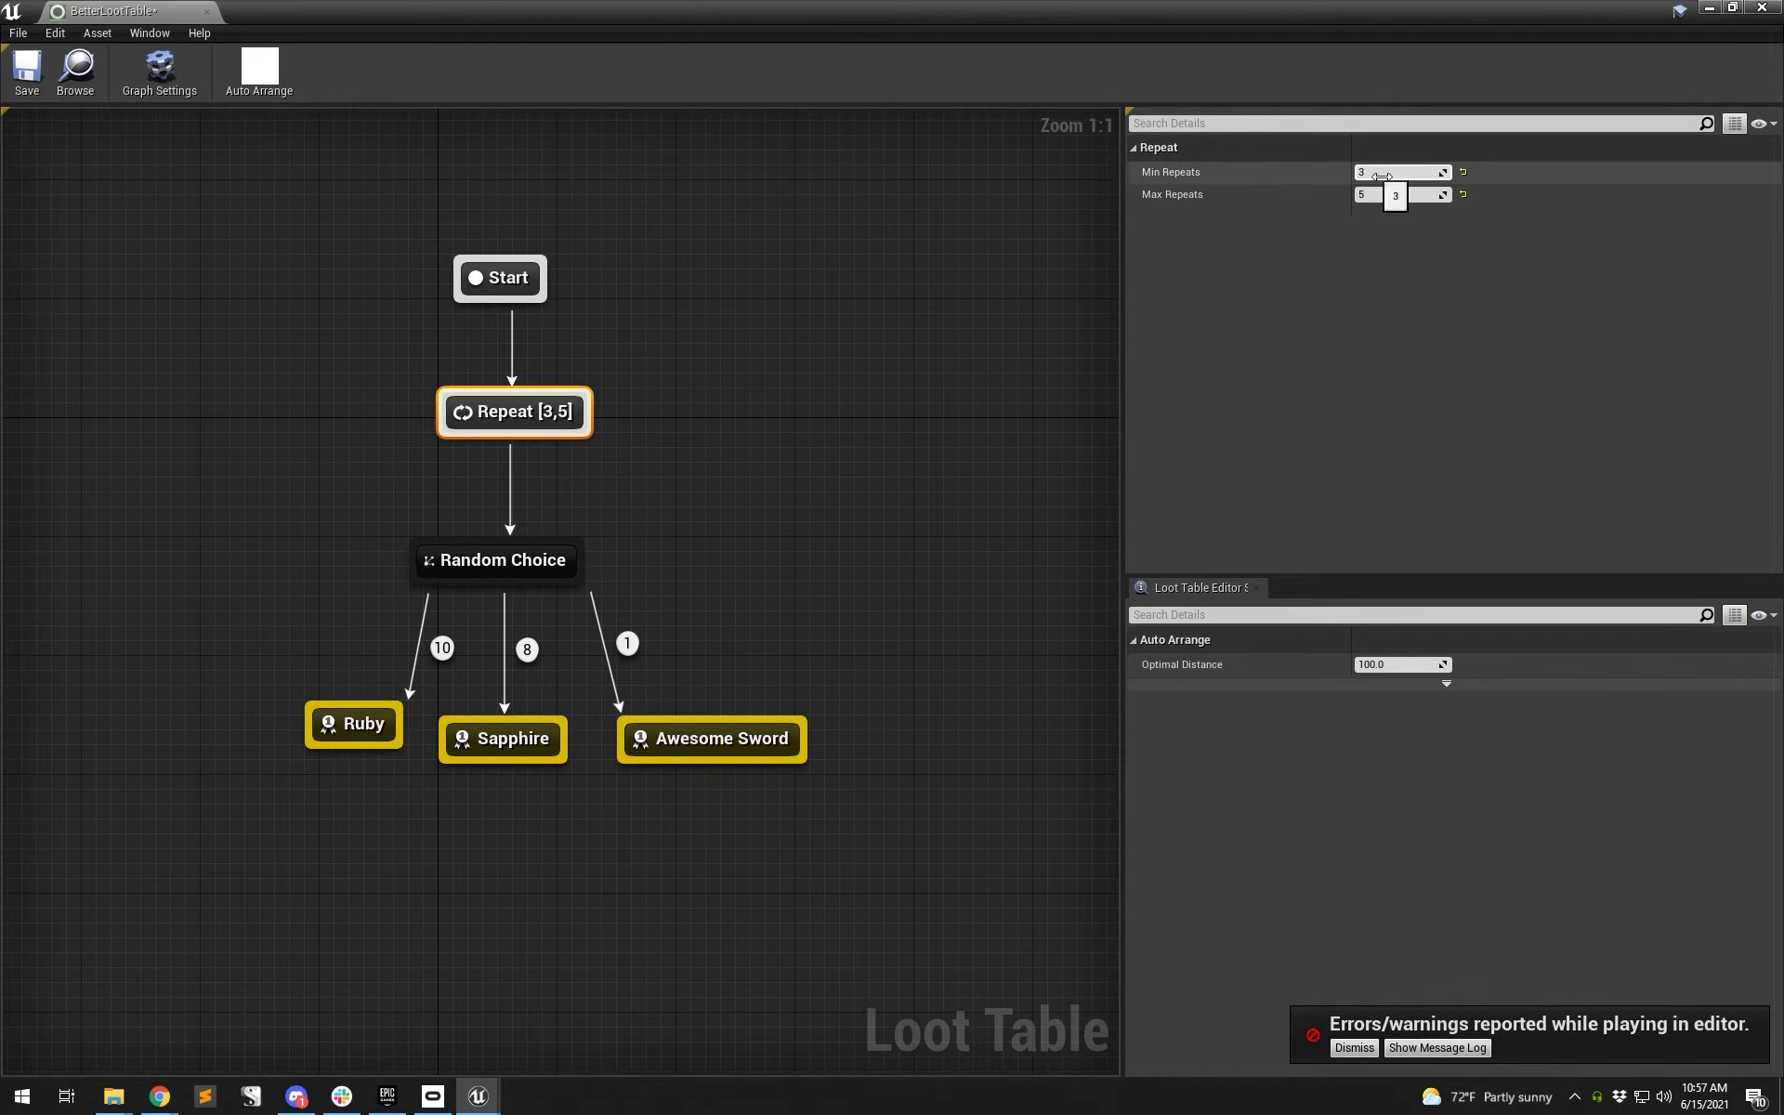
left_click(613, 637)
left_click_drag(258, 693, 517, 817)
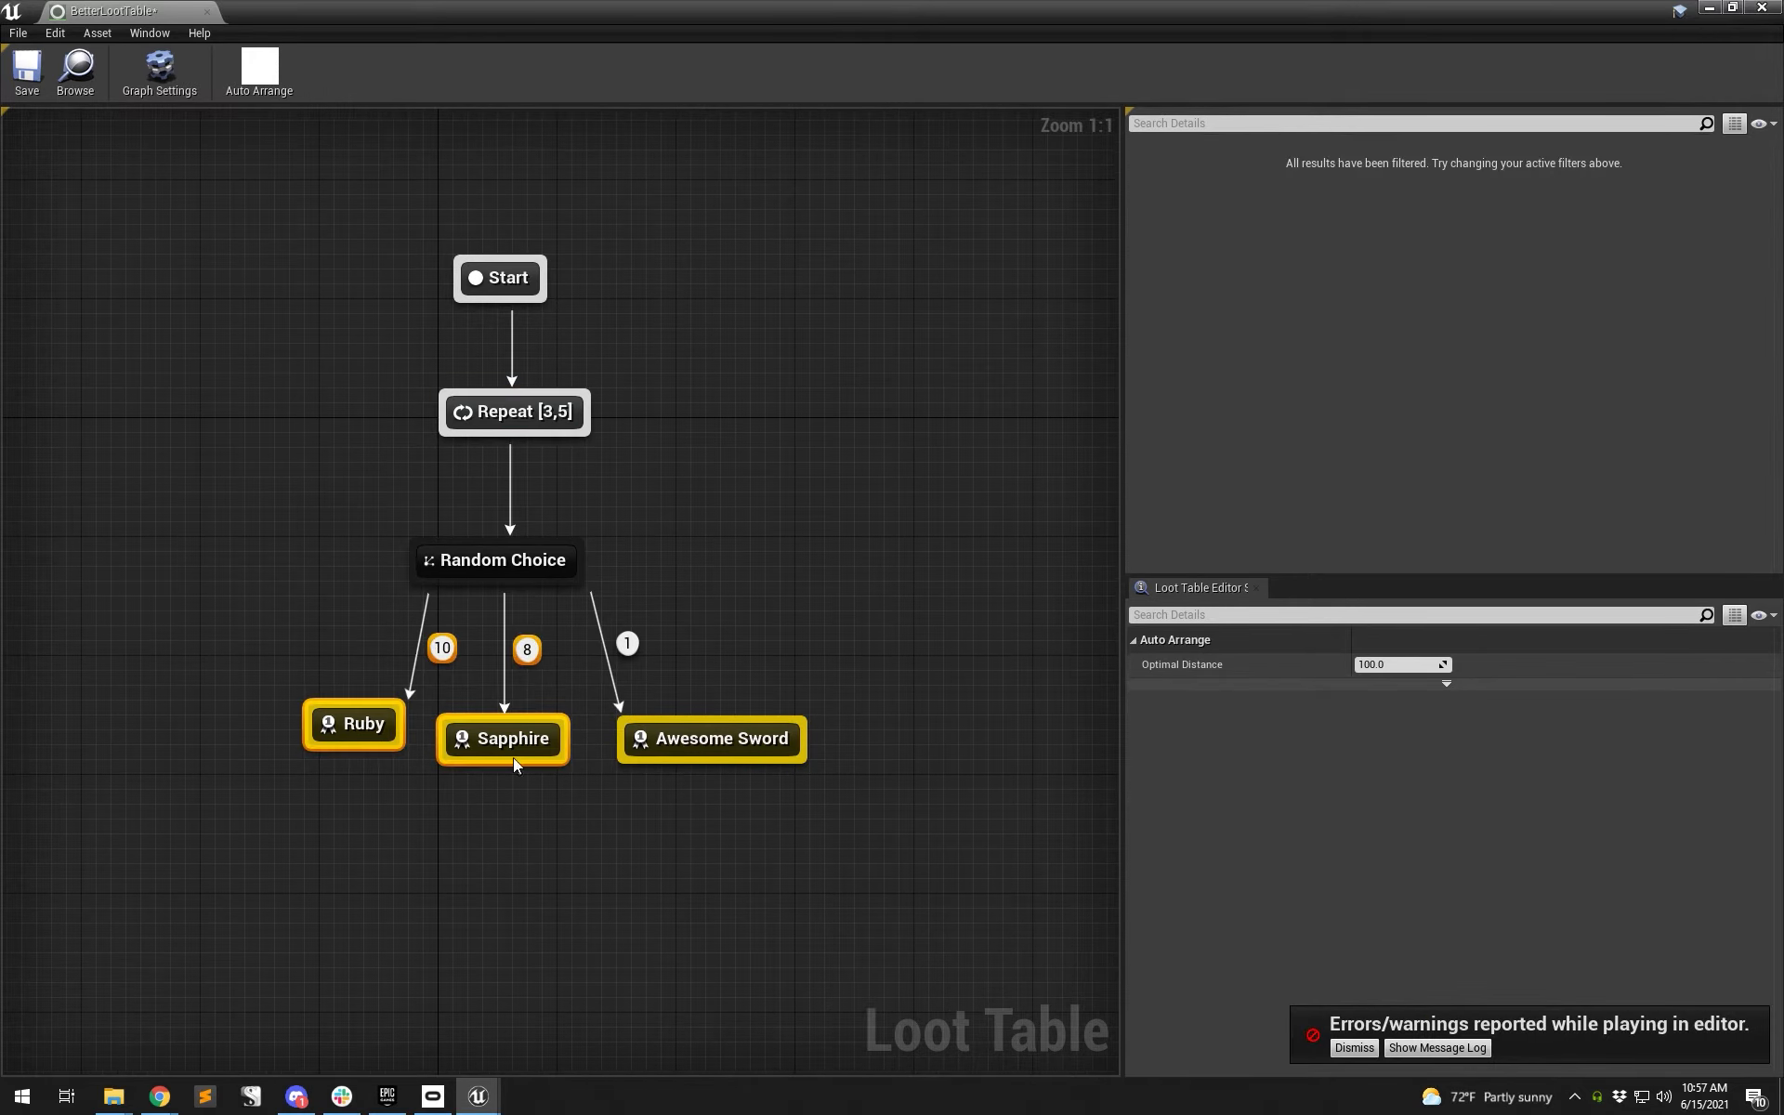
left_click_drag(515, 733, 312, 743)
left_click_drag(723, 747, 485, 747)
- Add a Make Loot node as a fourth branch of Random Choice and set its Loot Type to LootType.Satue2
left_click_drag(538, 583, 682, 687)
left_click(734, 736)
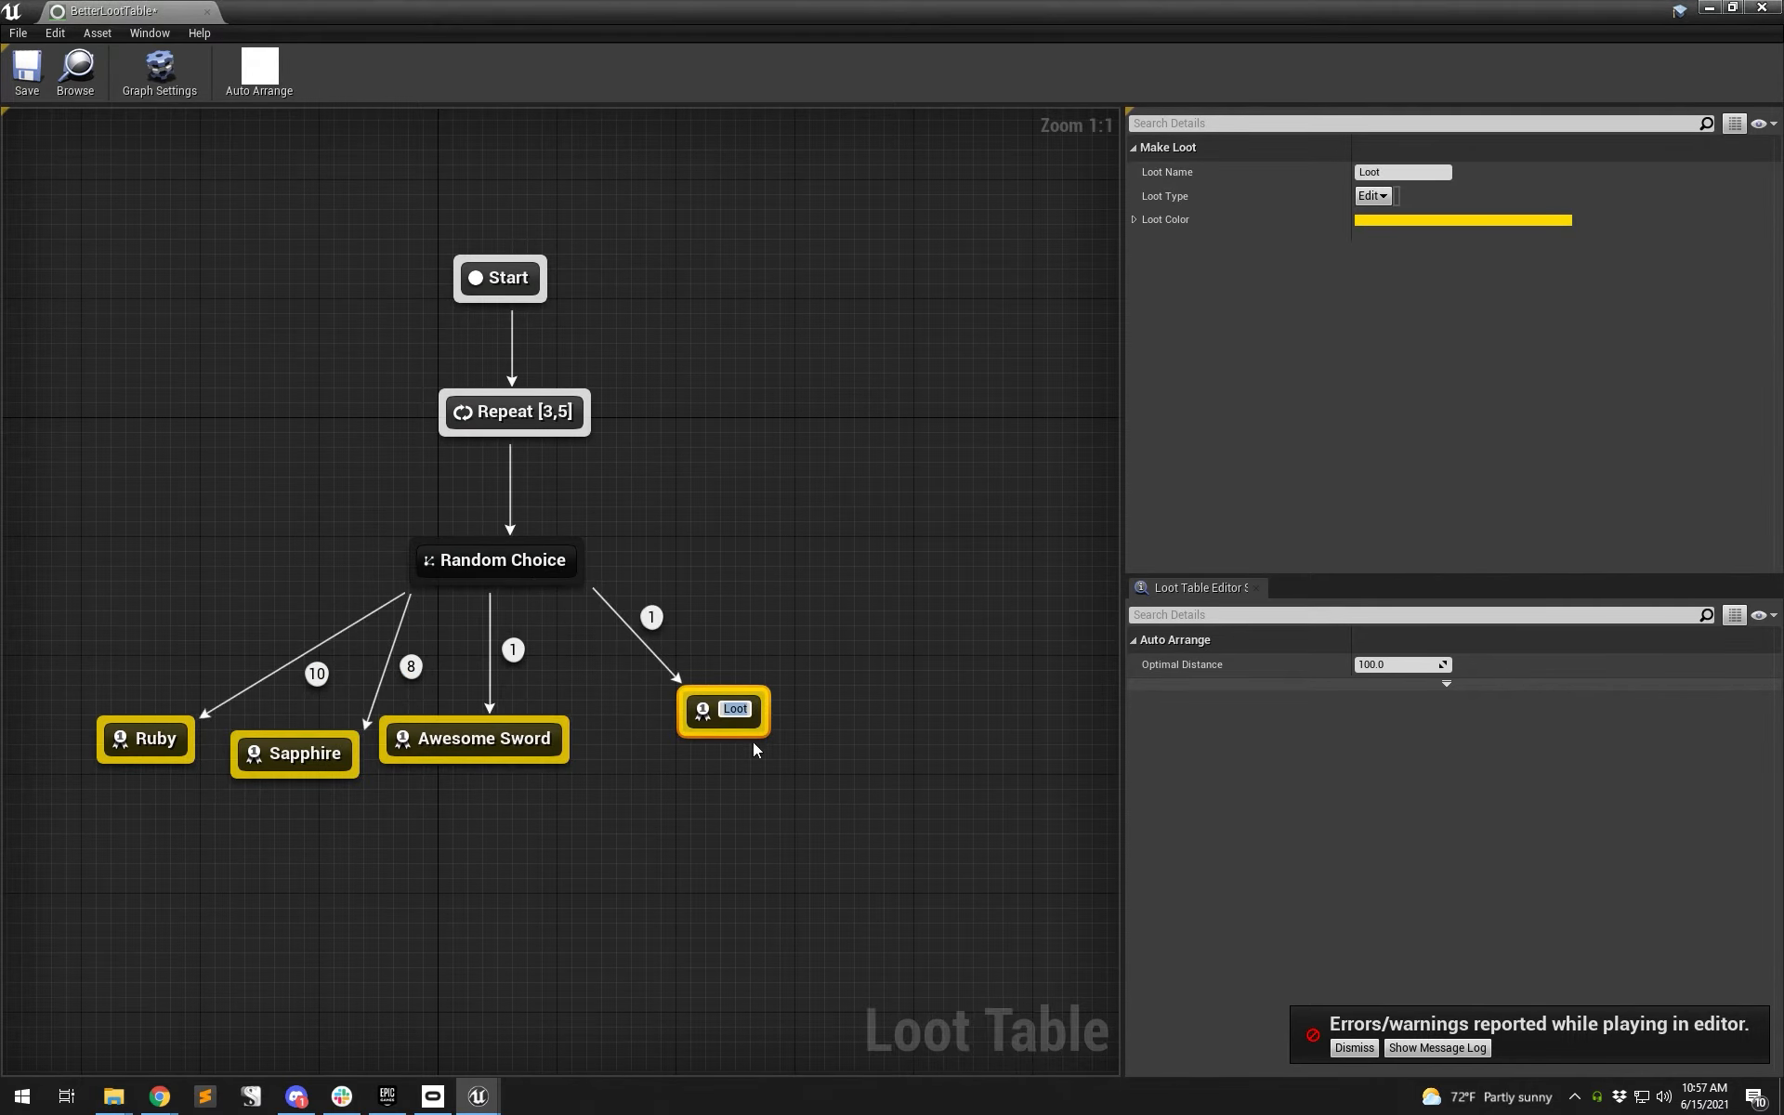
left_click(1372, 195)
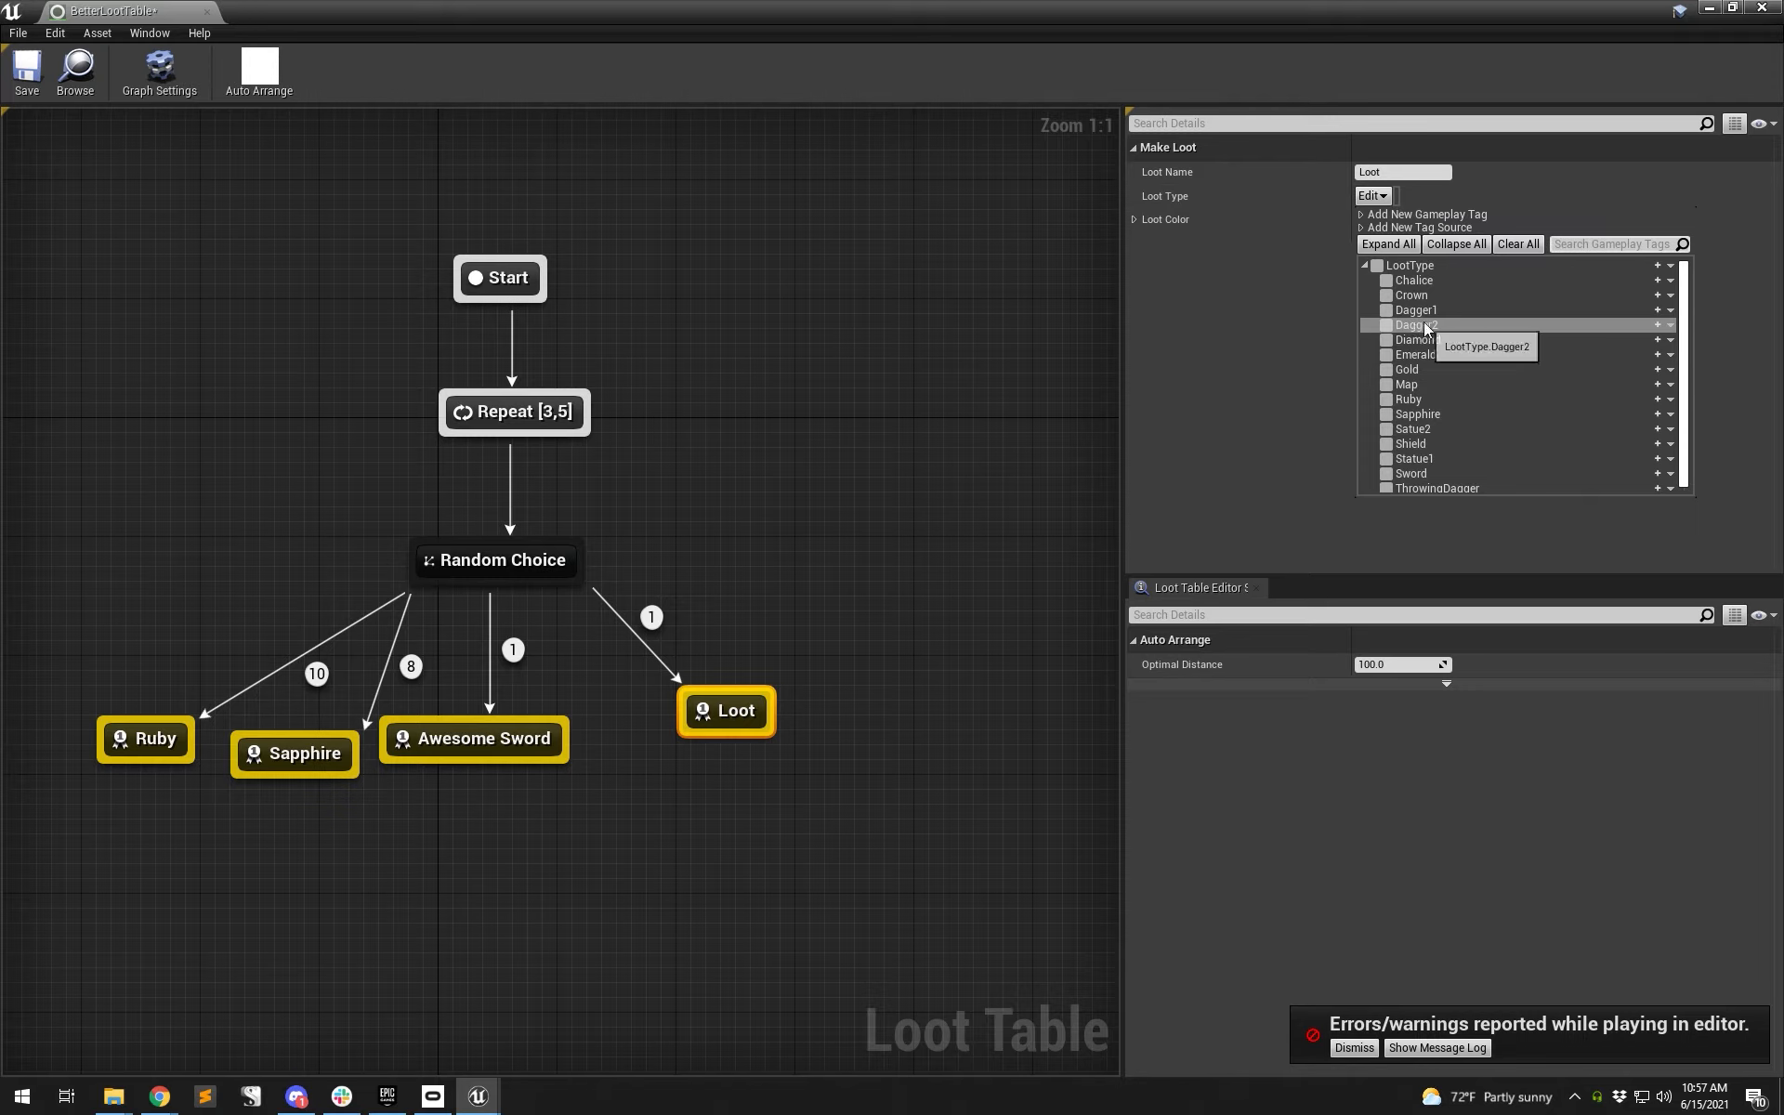
left_click(1386, 425)
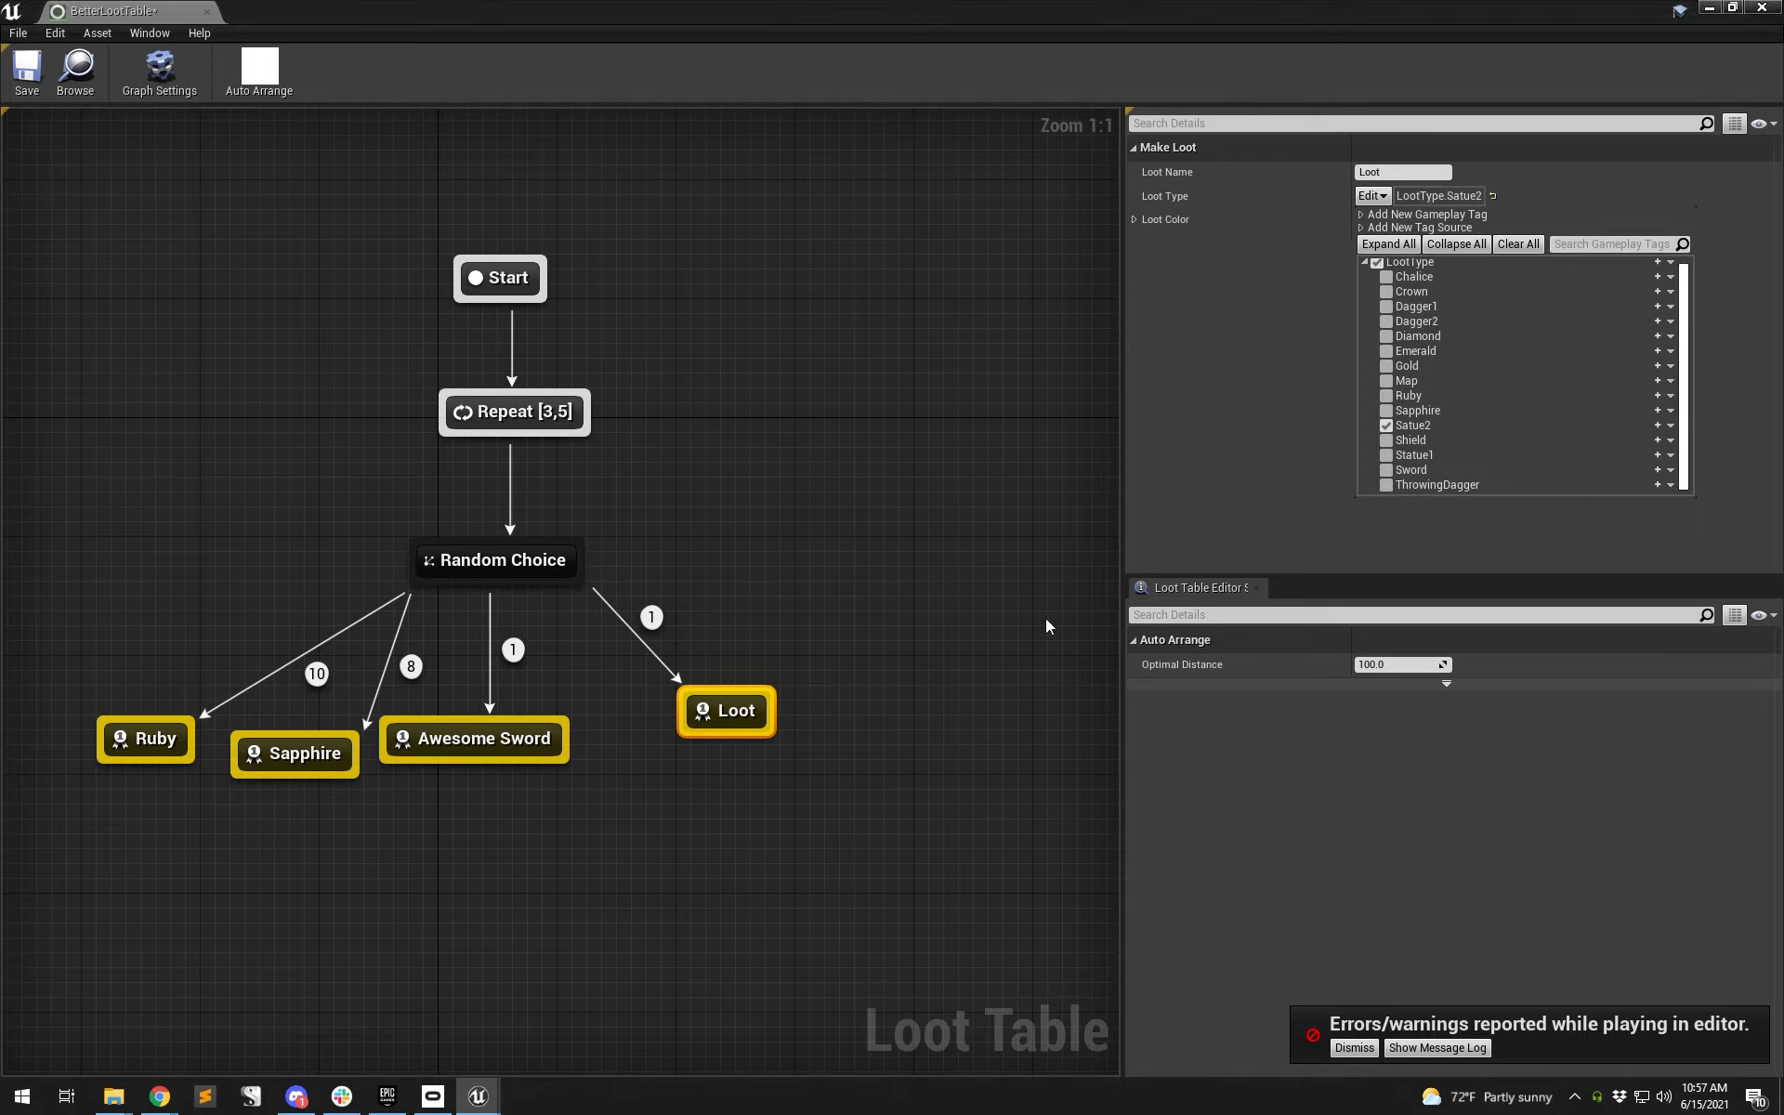
left_click(743, 666)
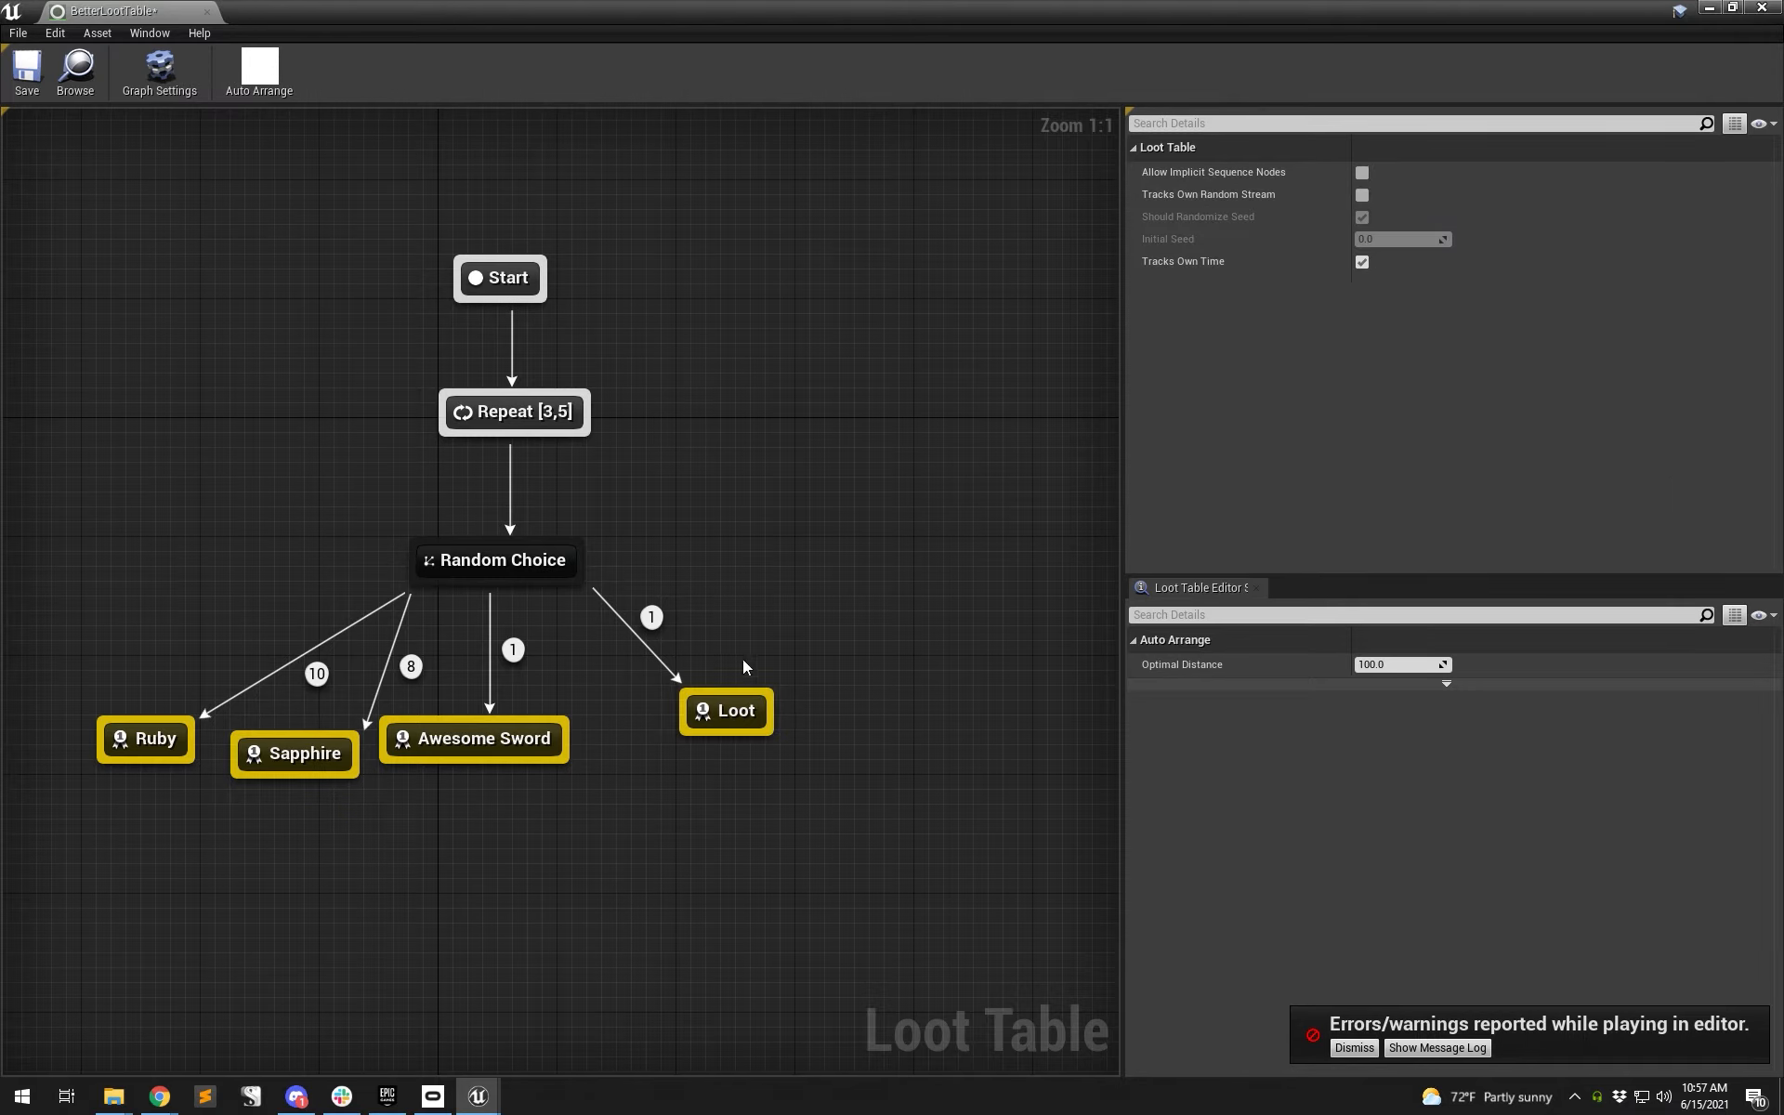
- Set the Loot Name of the new loot node to Statue 2
left_click(736, 724)
left_click(1402, 172)
type("Statue 2")
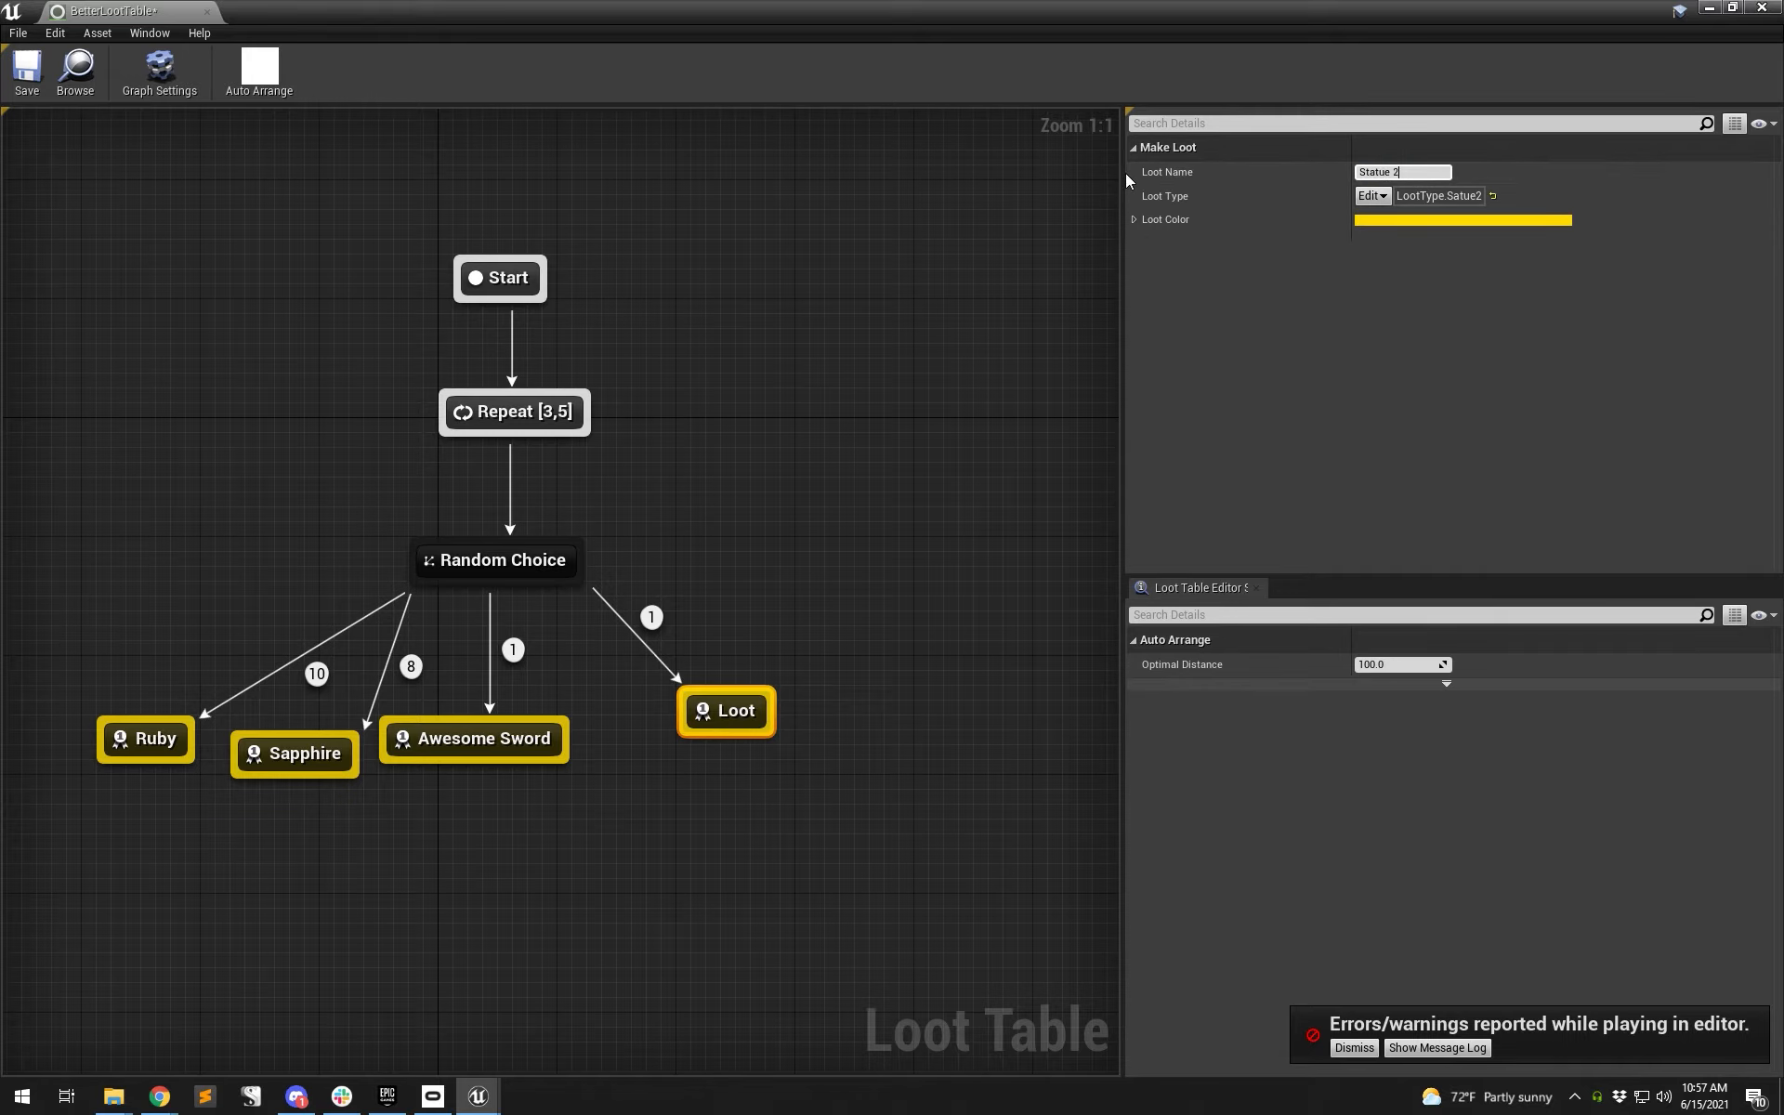
key("Return")
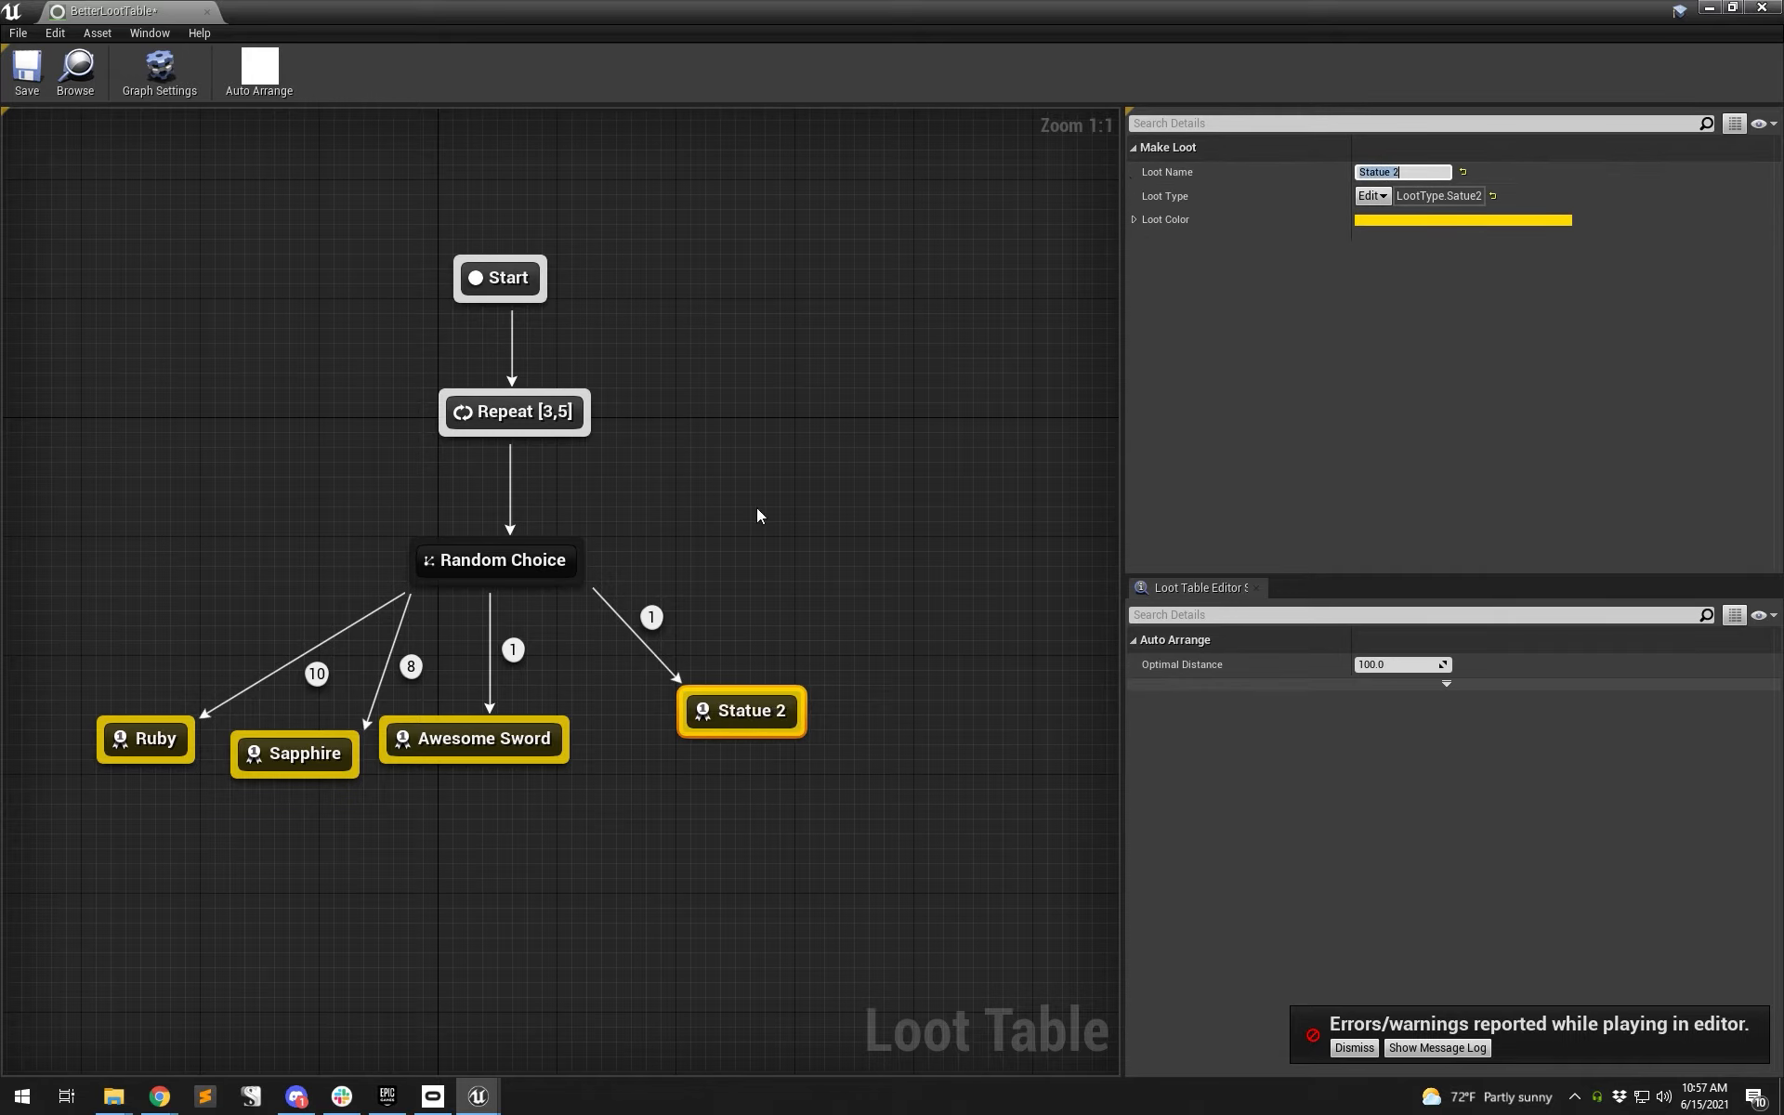
- Add another Make Loot node below Random Choice, name it Statue 1, and open its Loot Type tag choices
left_click_drag(538, 585, 706, 778)
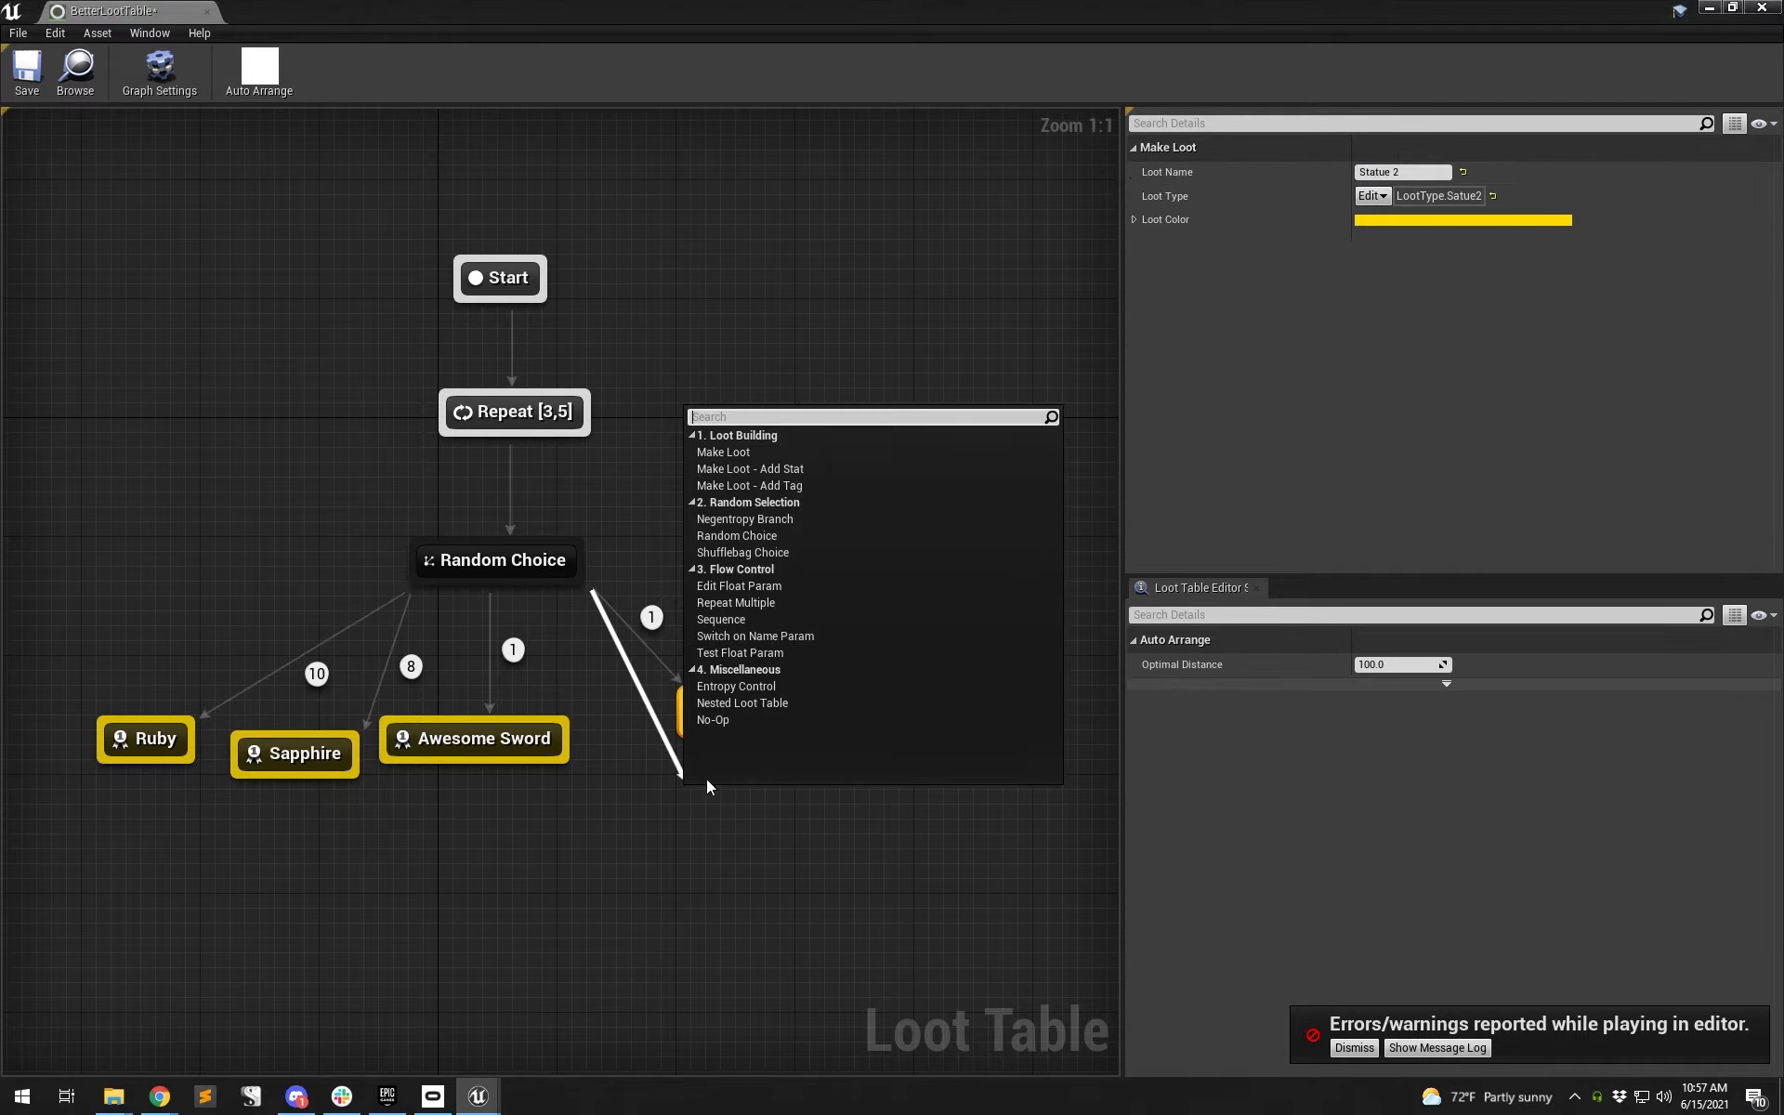
left_click(749, 453)
left_click(1391, 174)
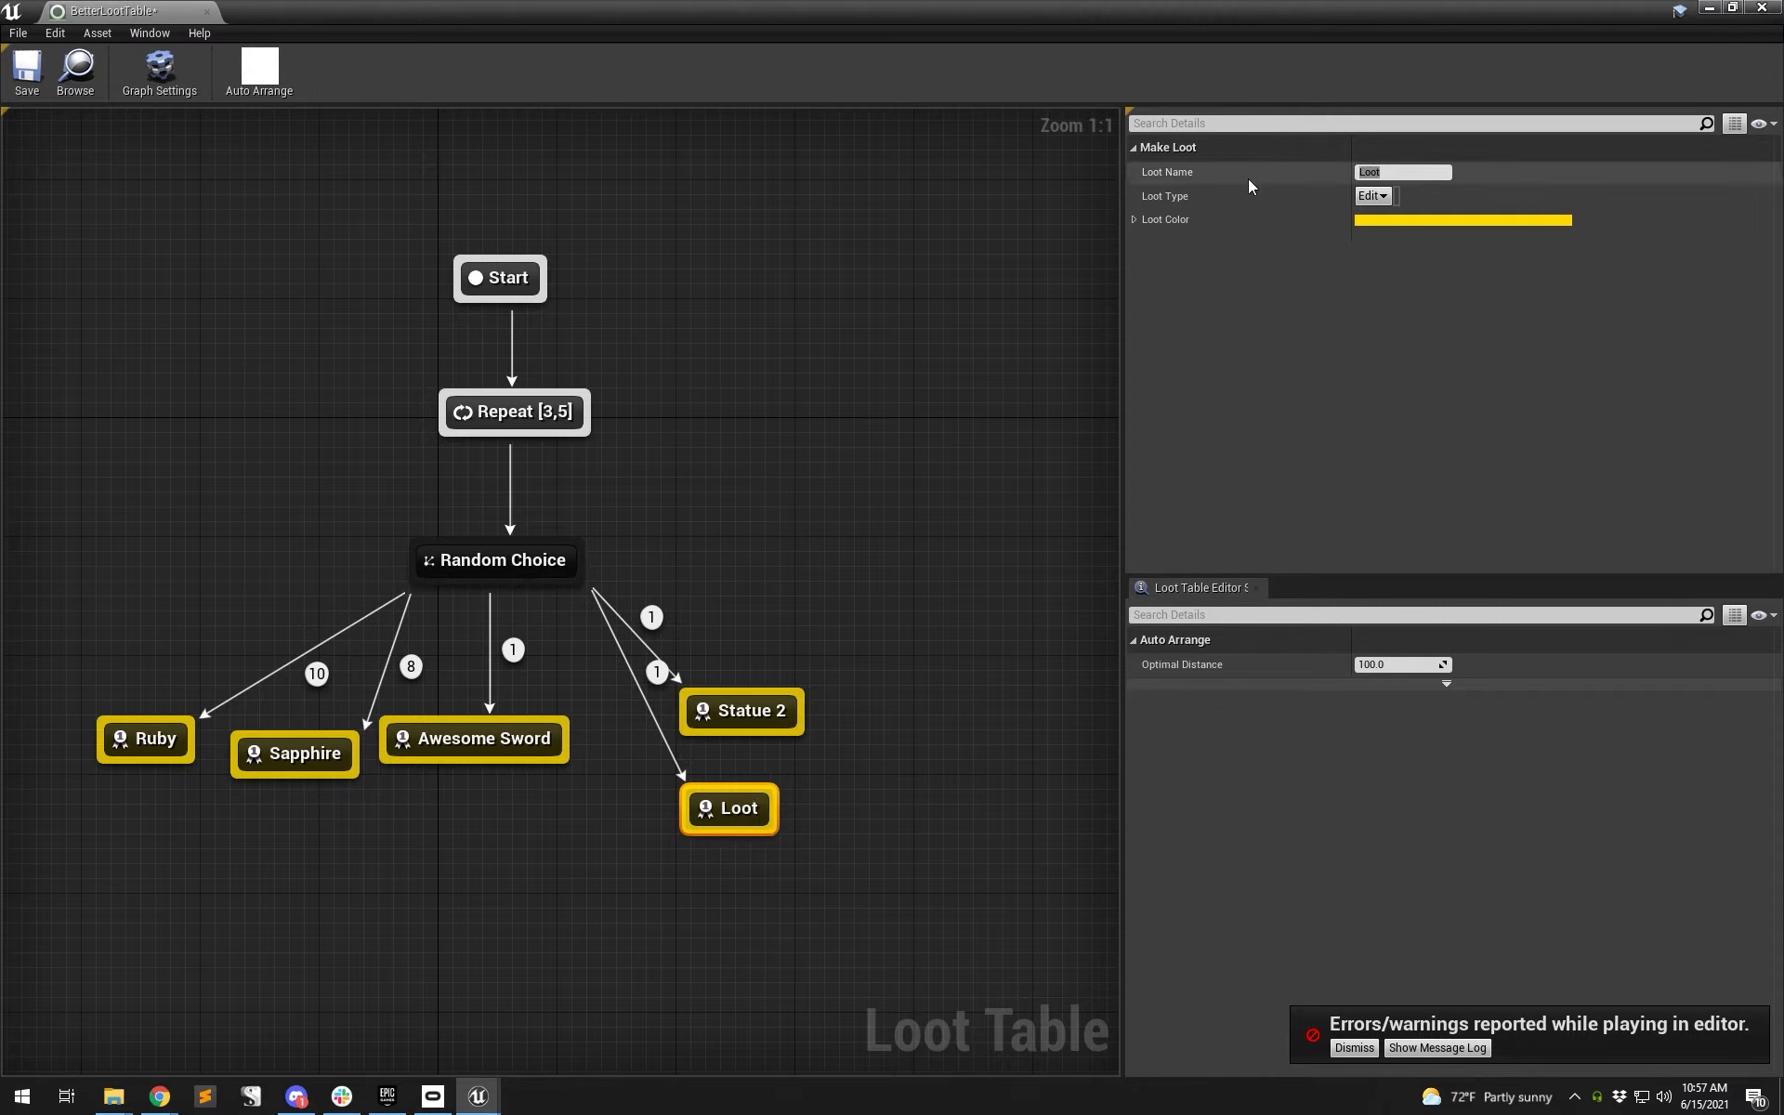
type("Statue 1")
left_click(1368, 196)
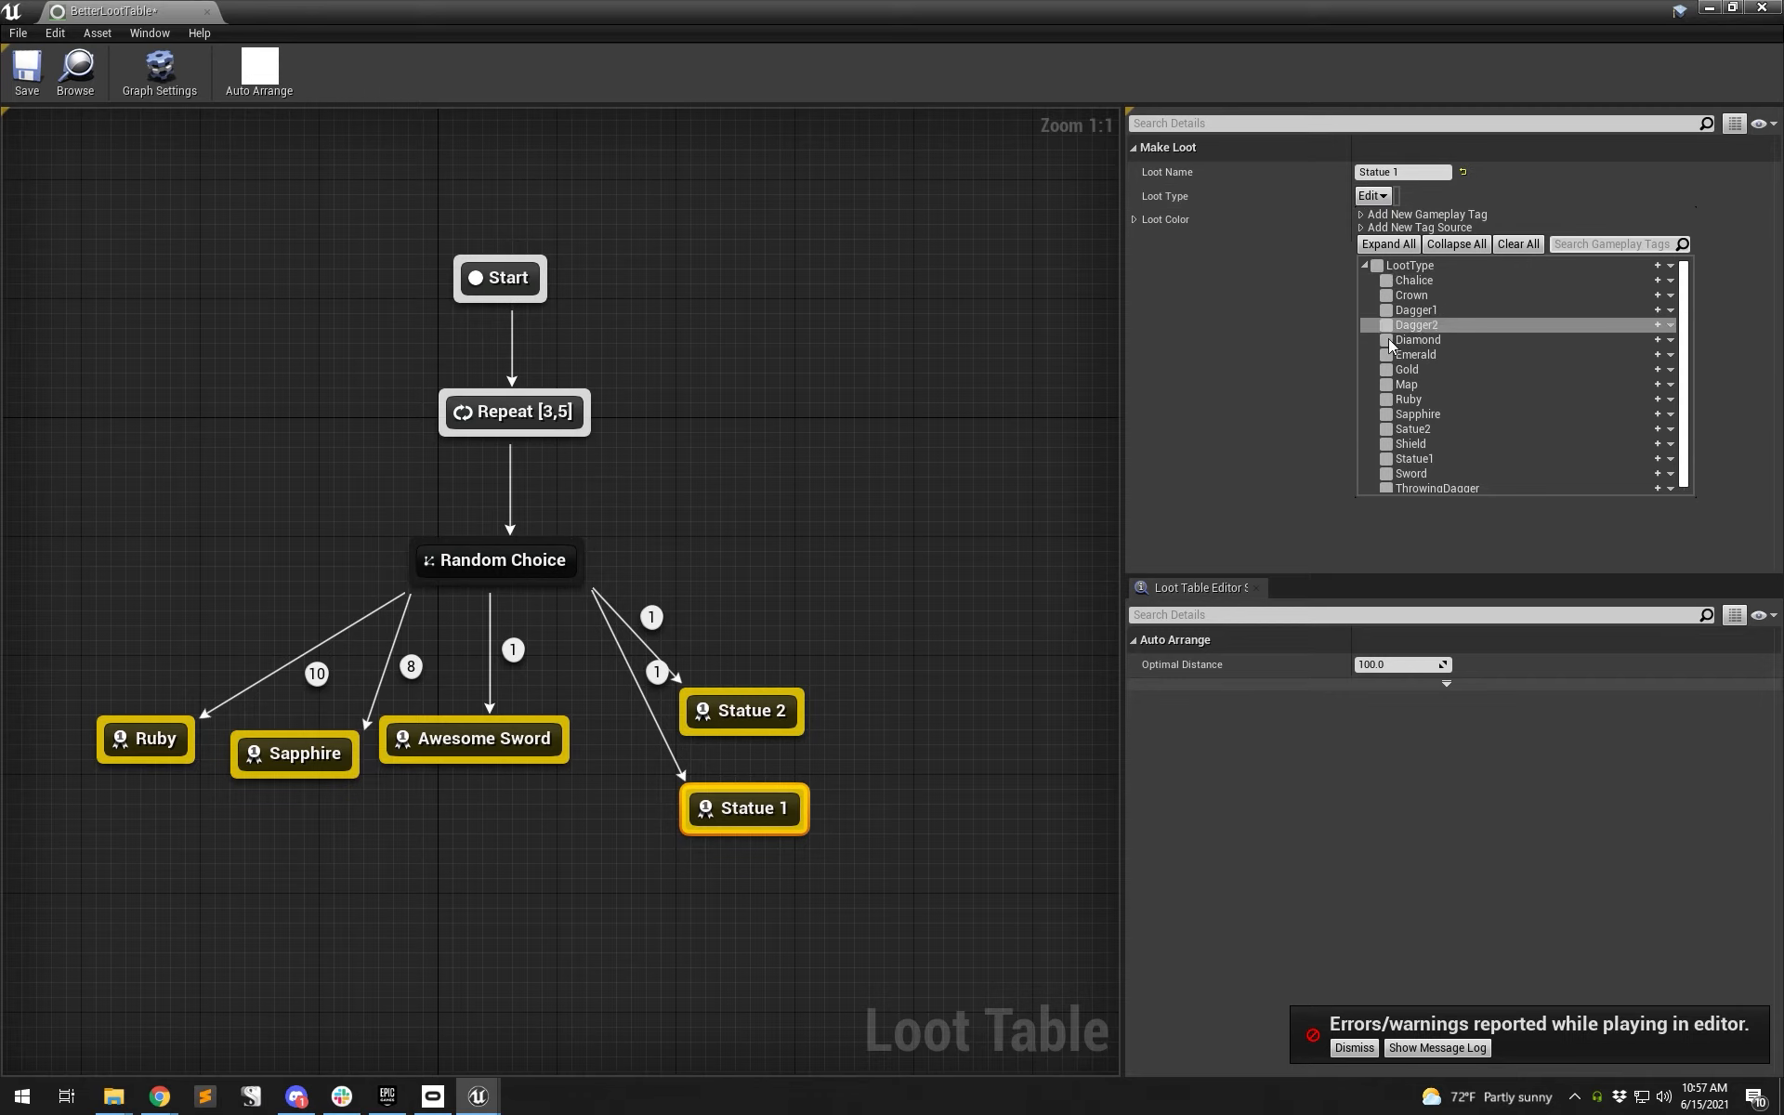
- Set the Statue 1 node's loot type to Statue1 and line up the statue and Awesome Sword nodes in a row beneath Random Choice
left_click(1385, 459)
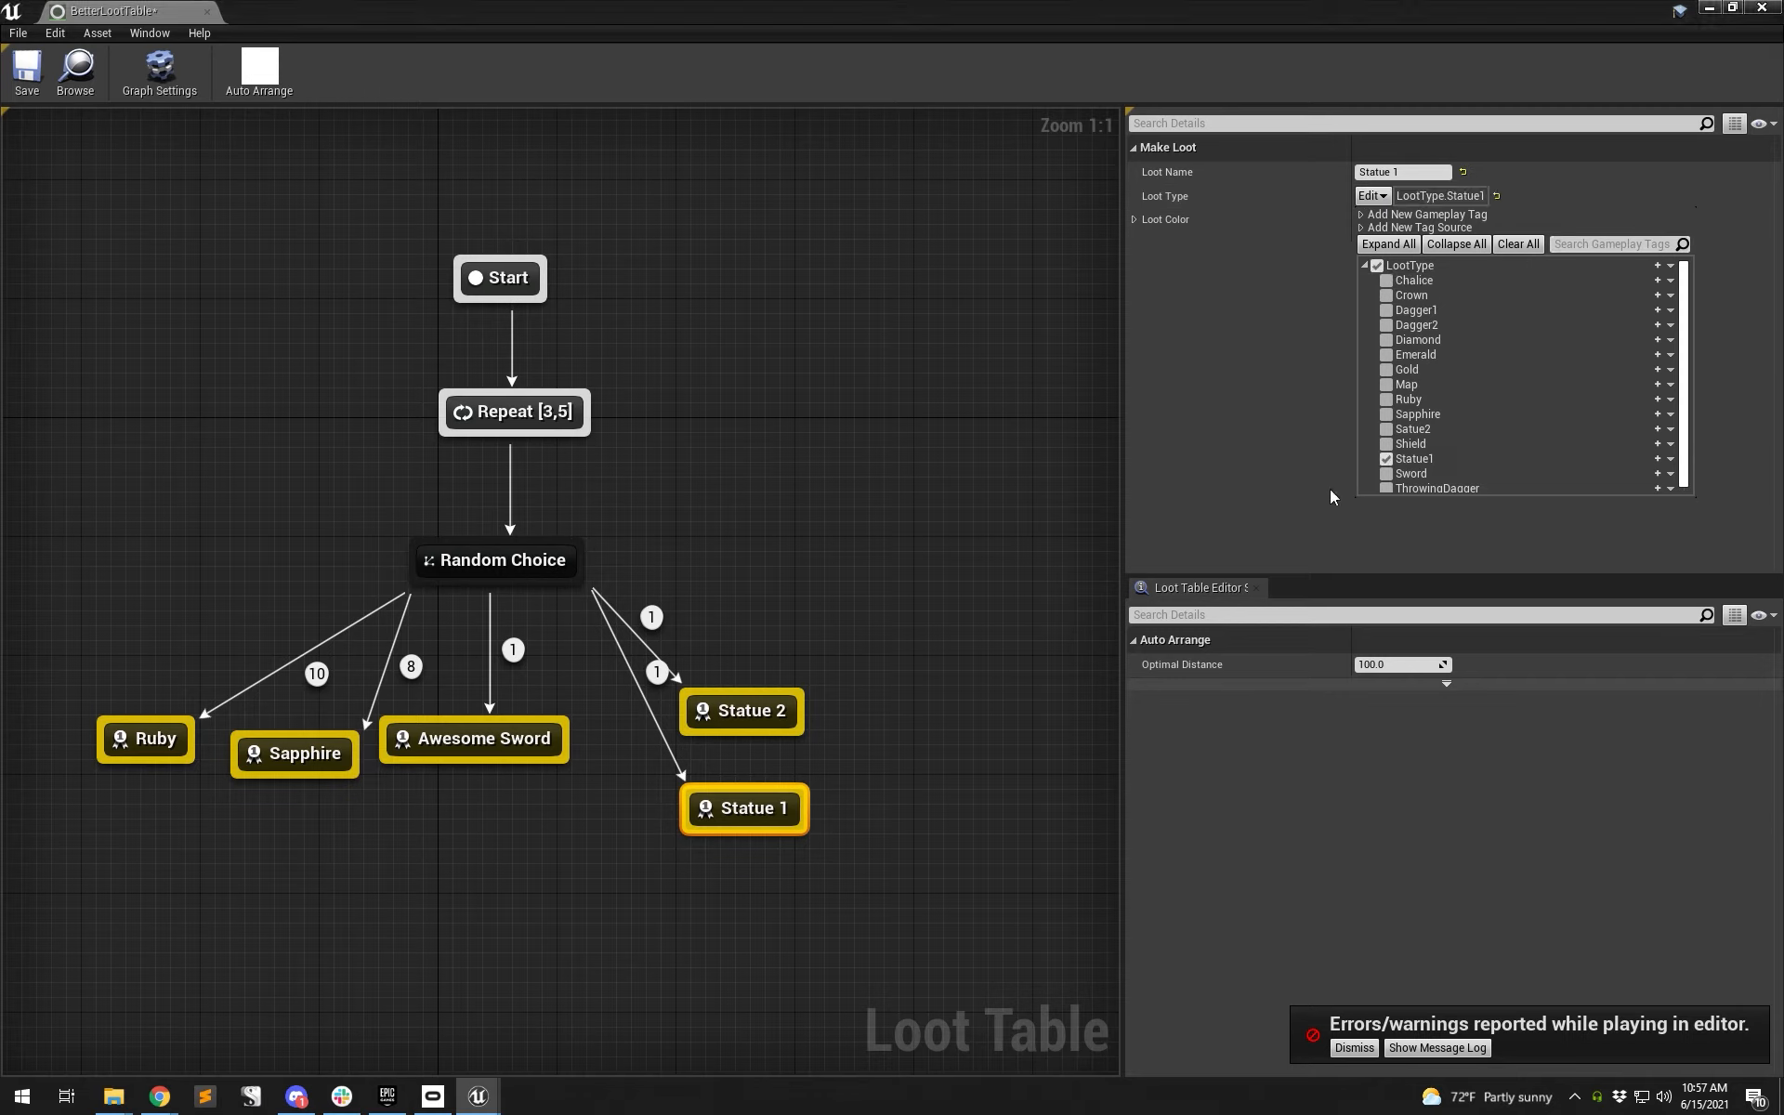
left_click(1064, 513)
left_click_drag(744, 801, 678, 761)
left_click_drag(791, 720, 837, 732)
left_click(844, 742)
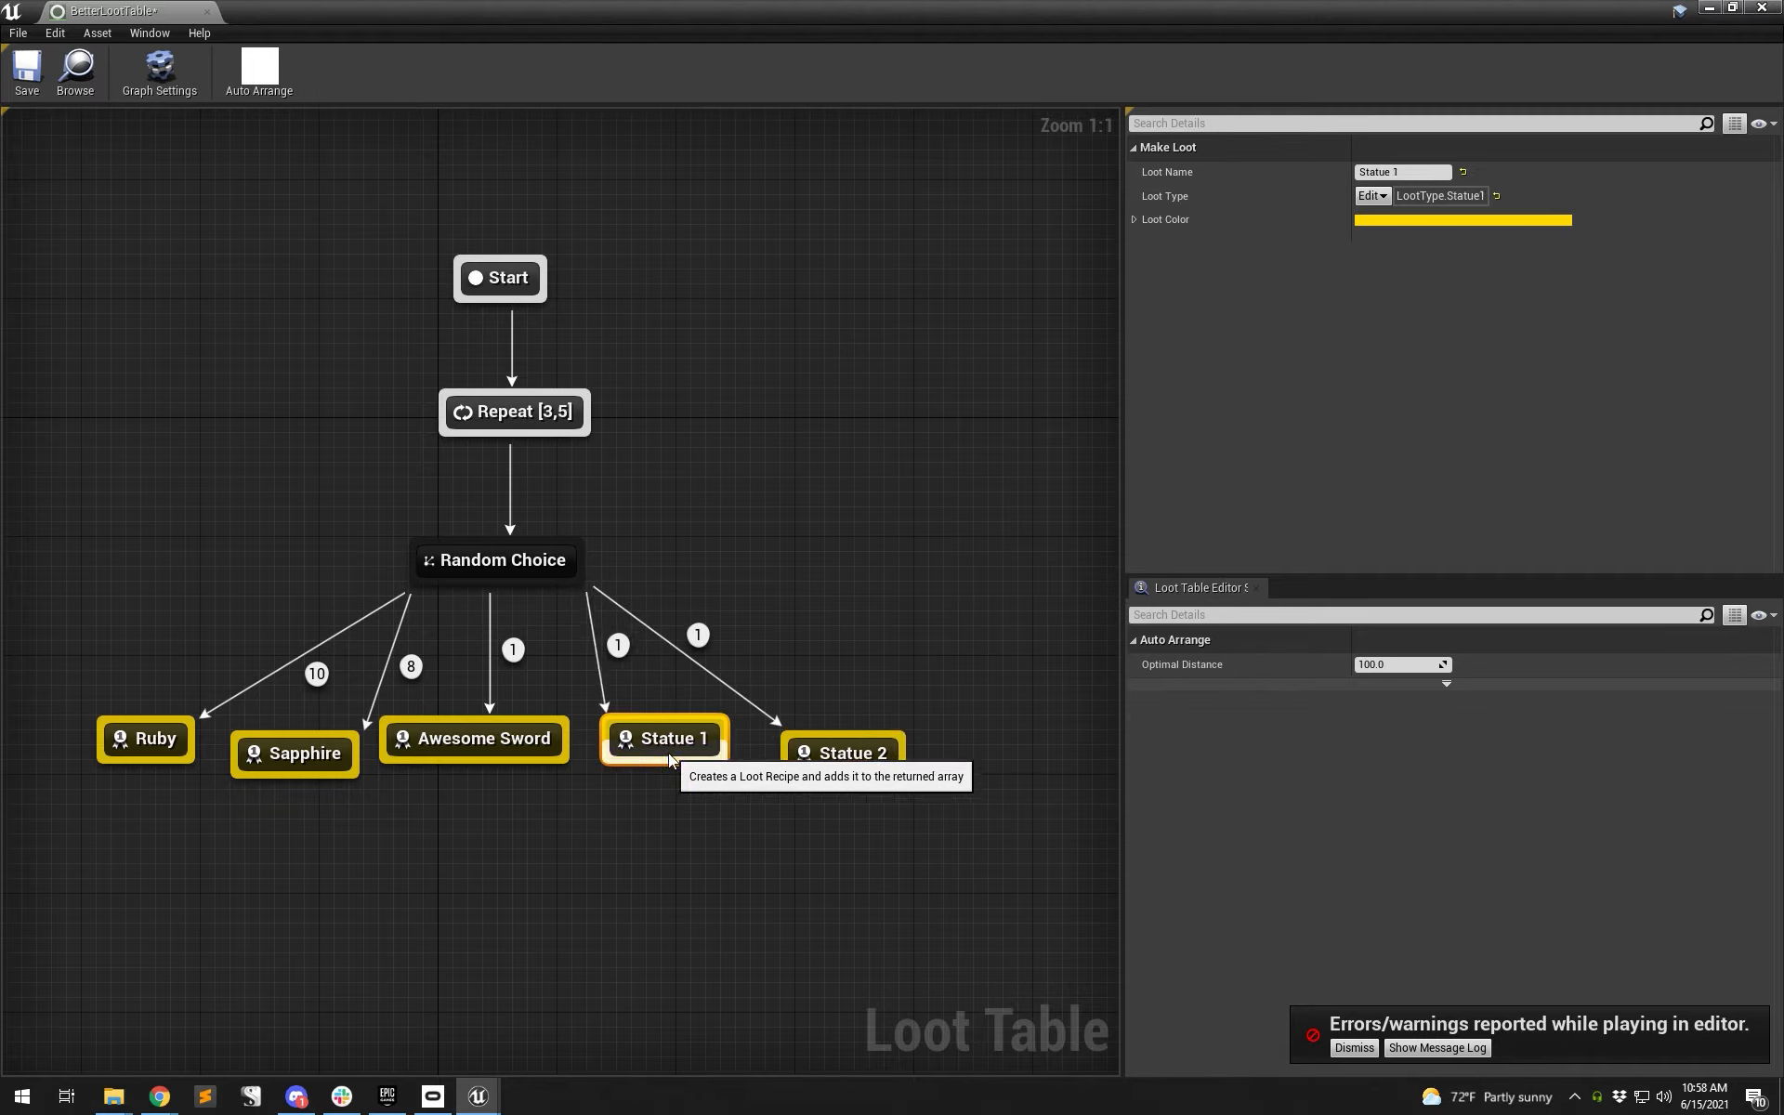
left_click_drag(500, 747, 516, 762)
- Change the Ruby node's loot type and loot name to Emerald and save the loot table
left_click(290, 763)
left_click(151, 746)
double_click(149, 740)
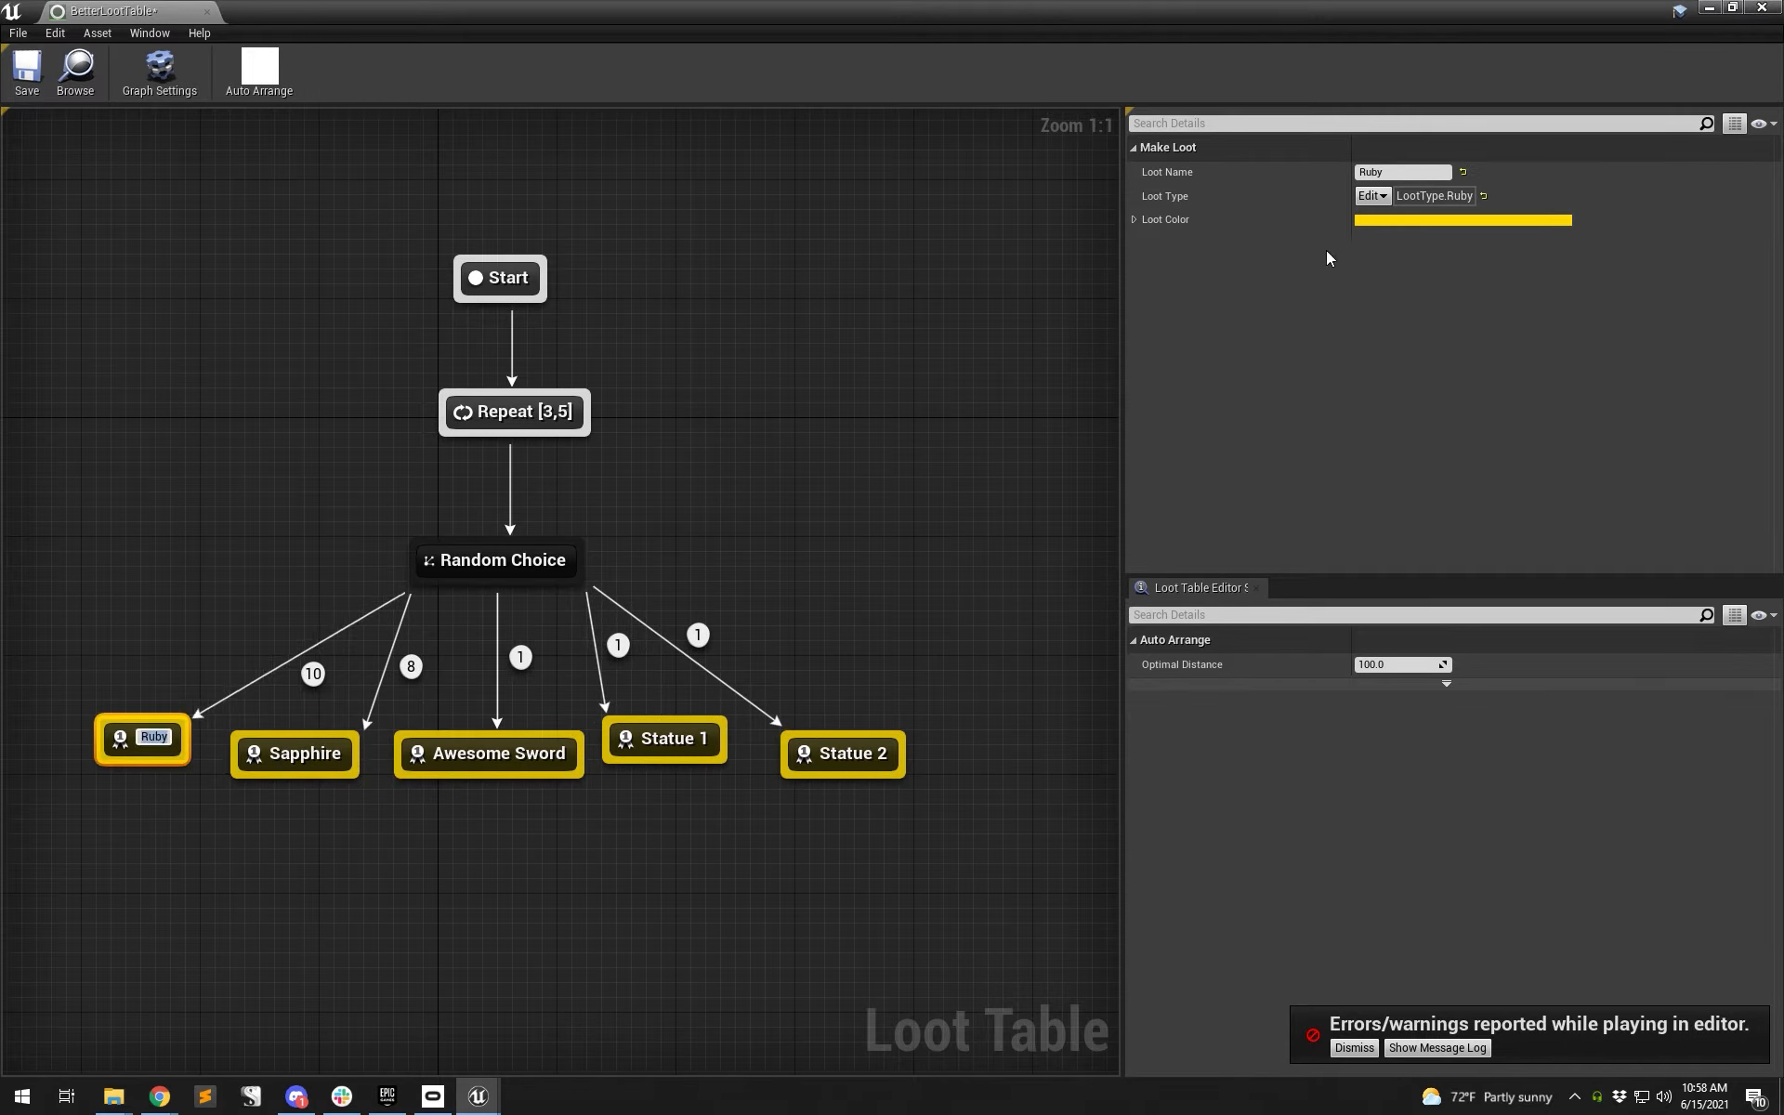
left_click(1372, 196)
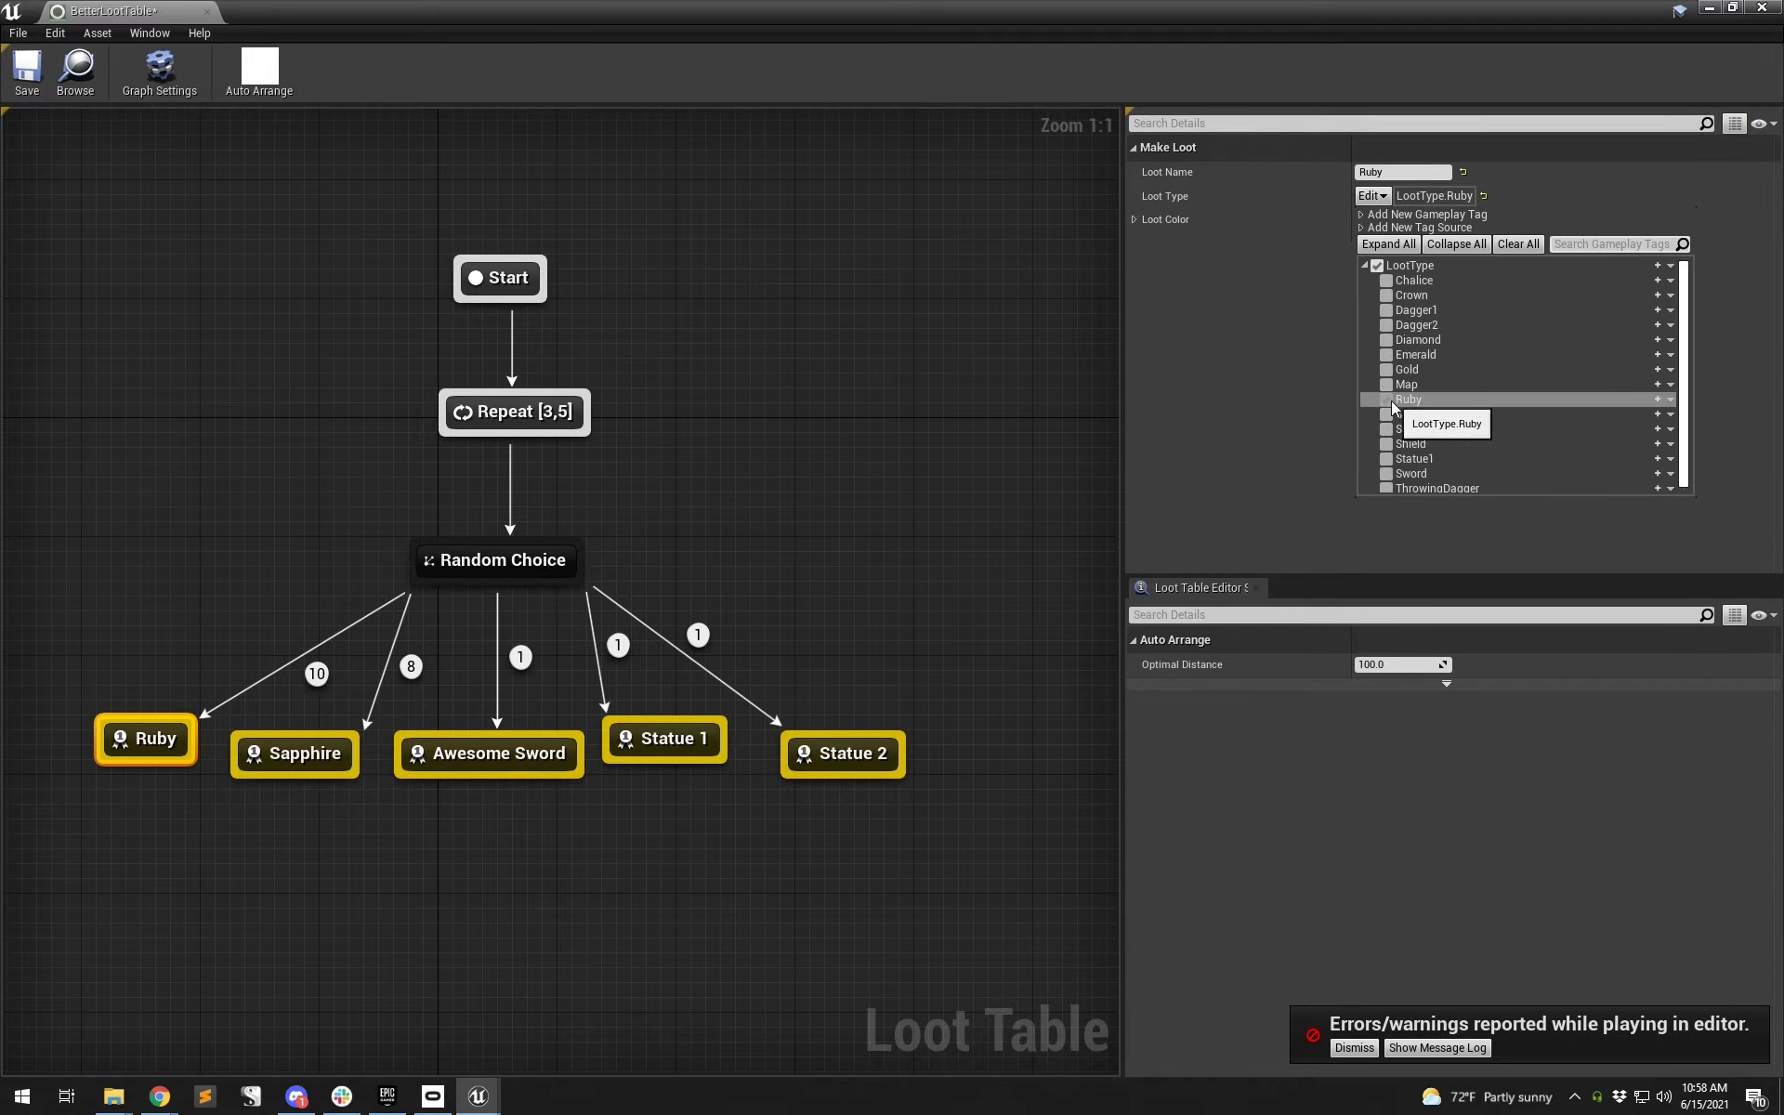
left_click(1387, 400)
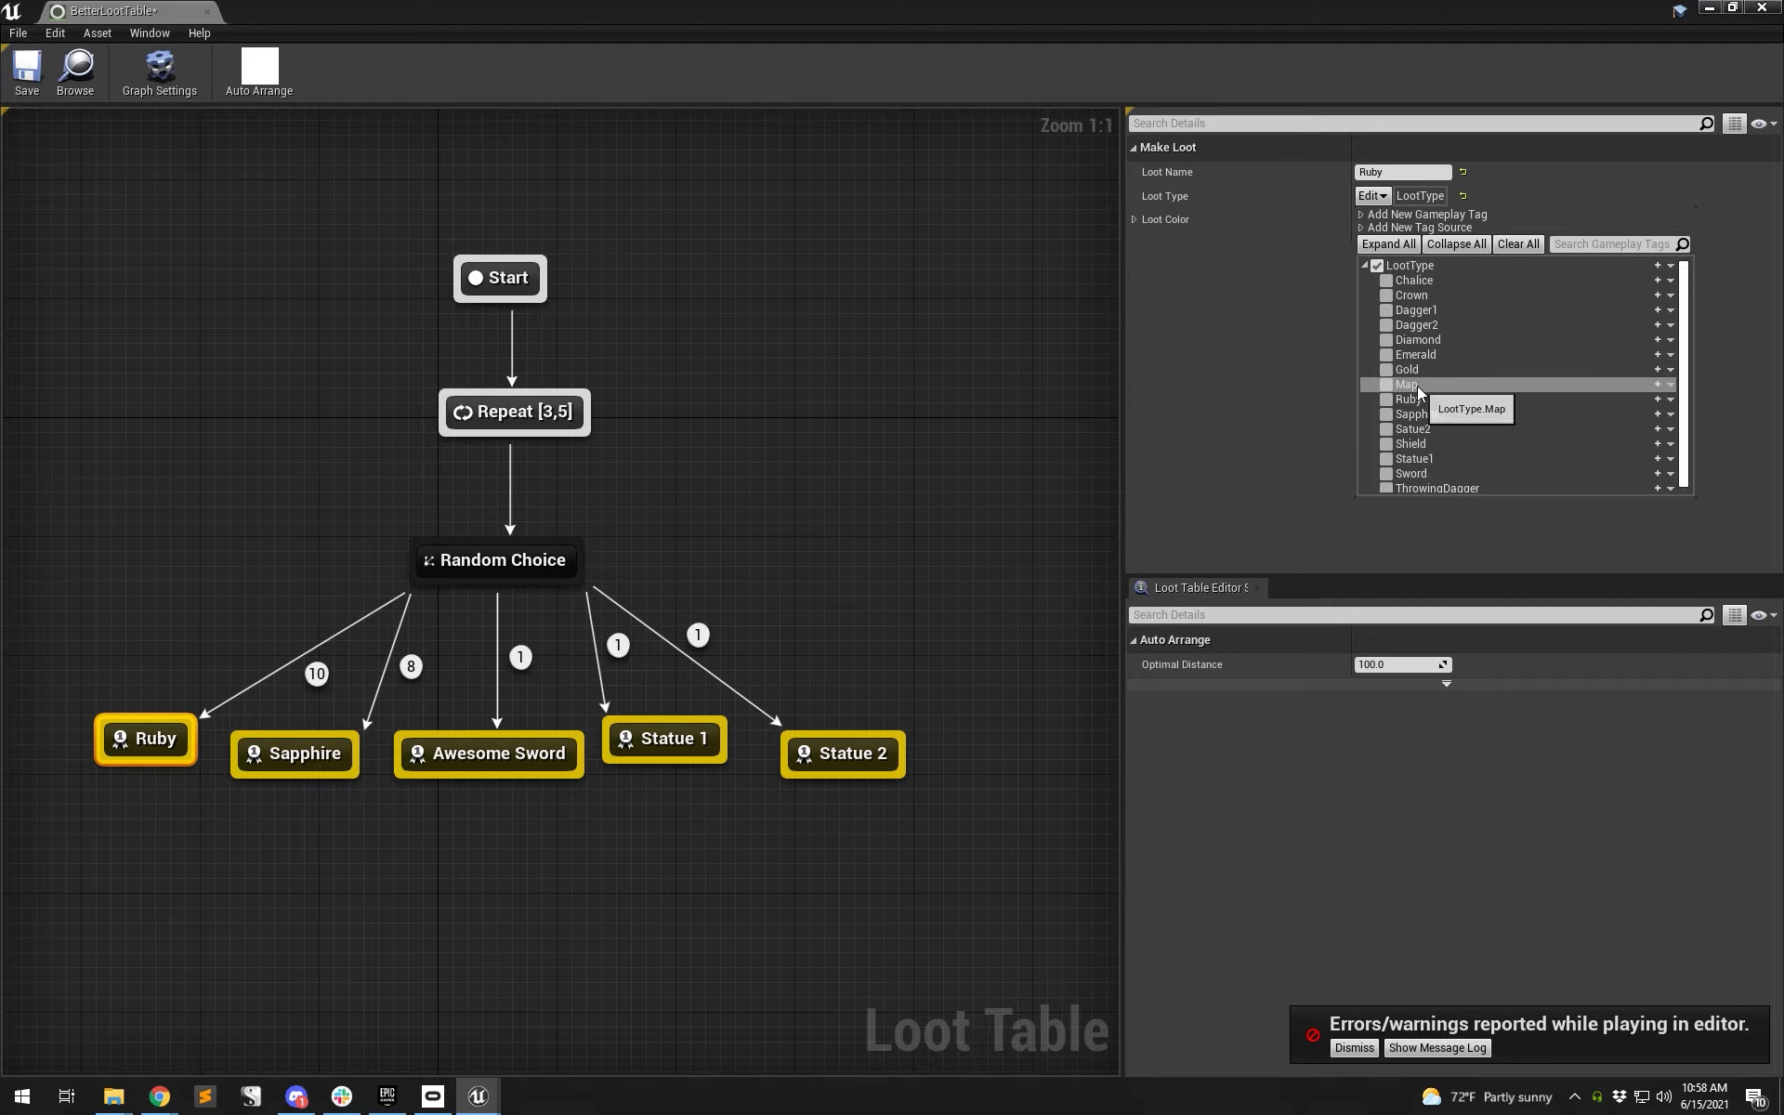
left_click(1385, 355)
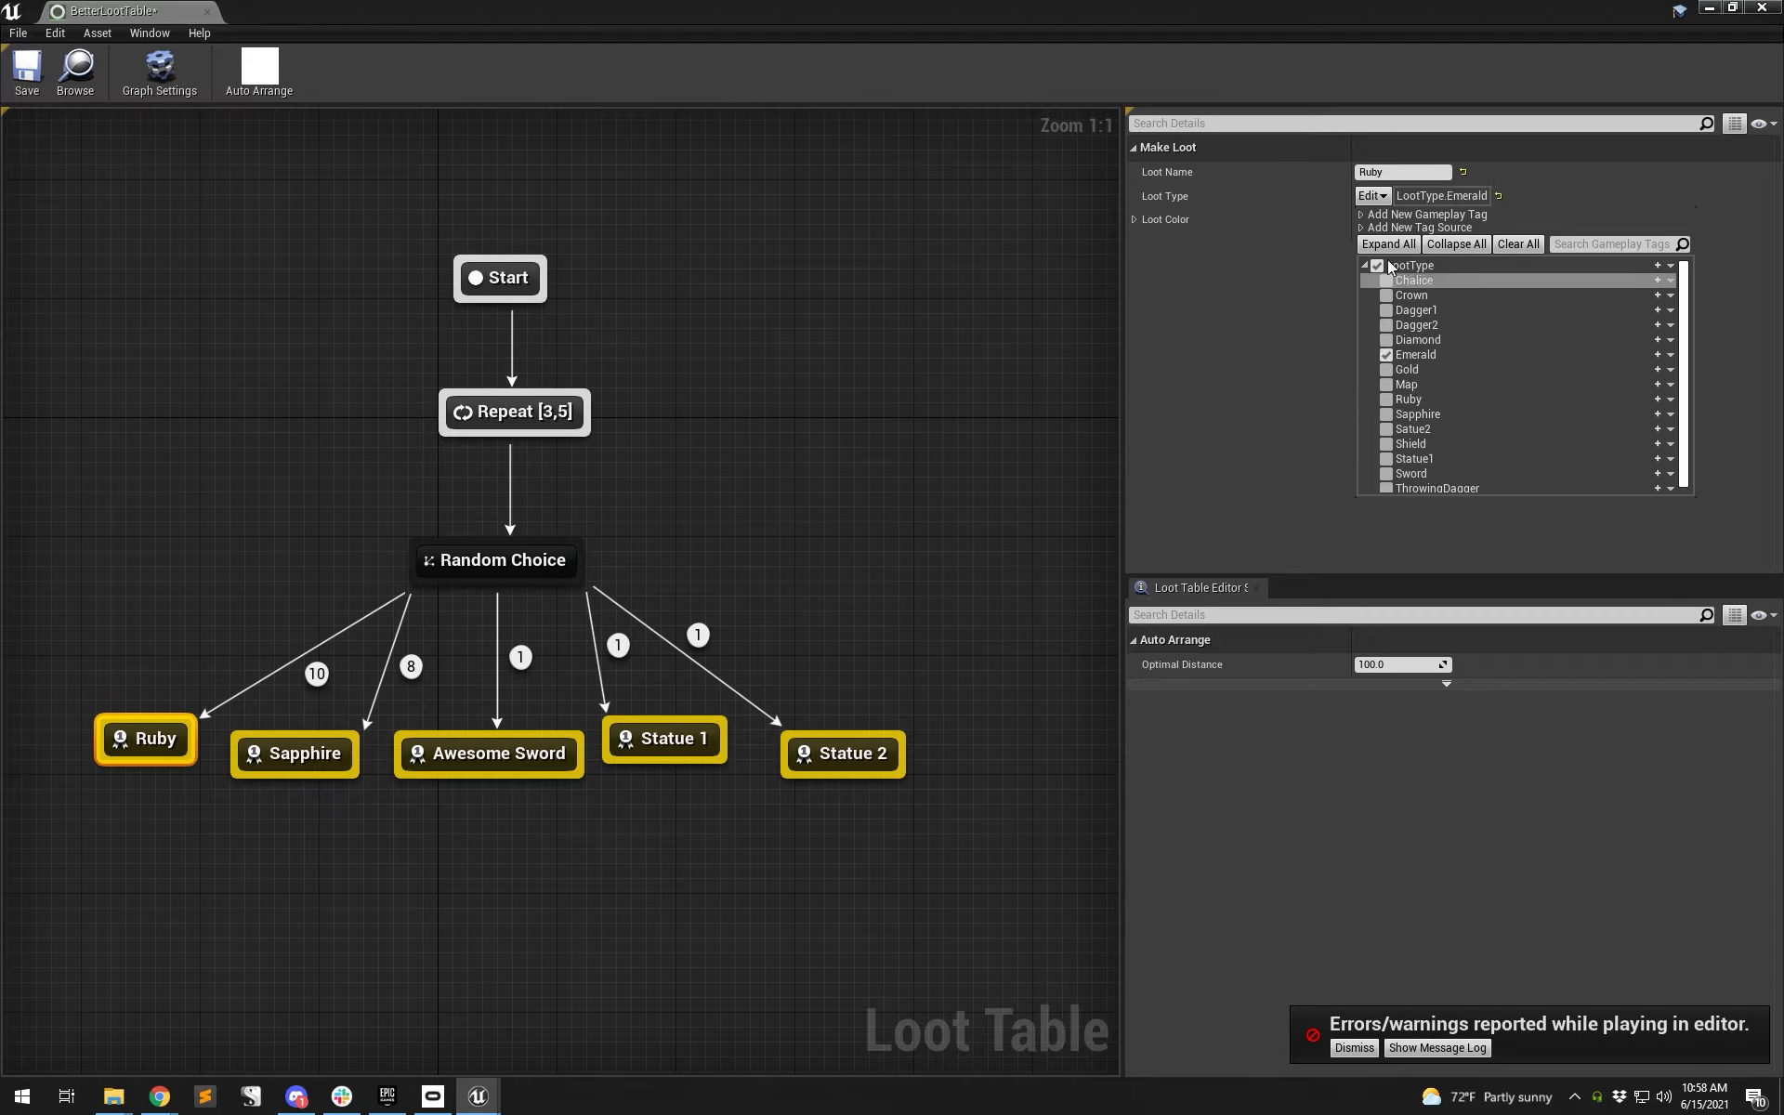
left_click(1412, 175)
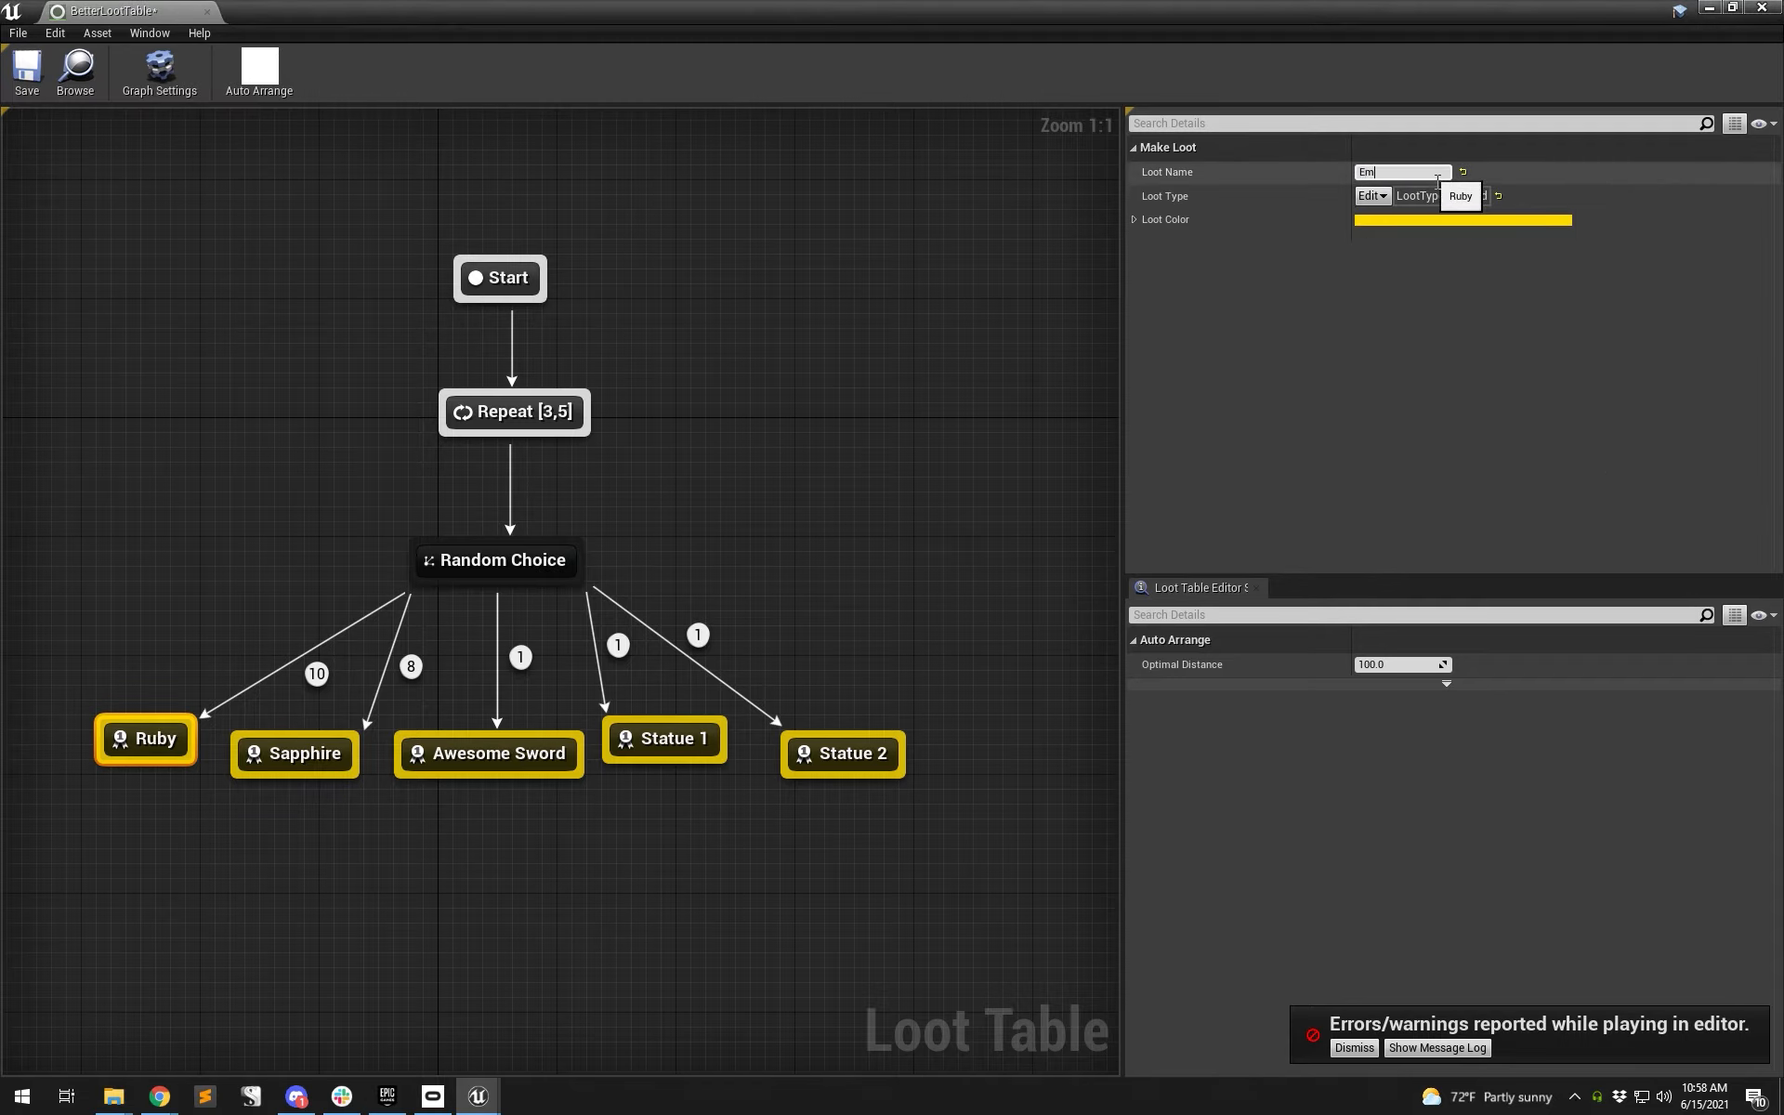
type("Emerald")
key("Return")
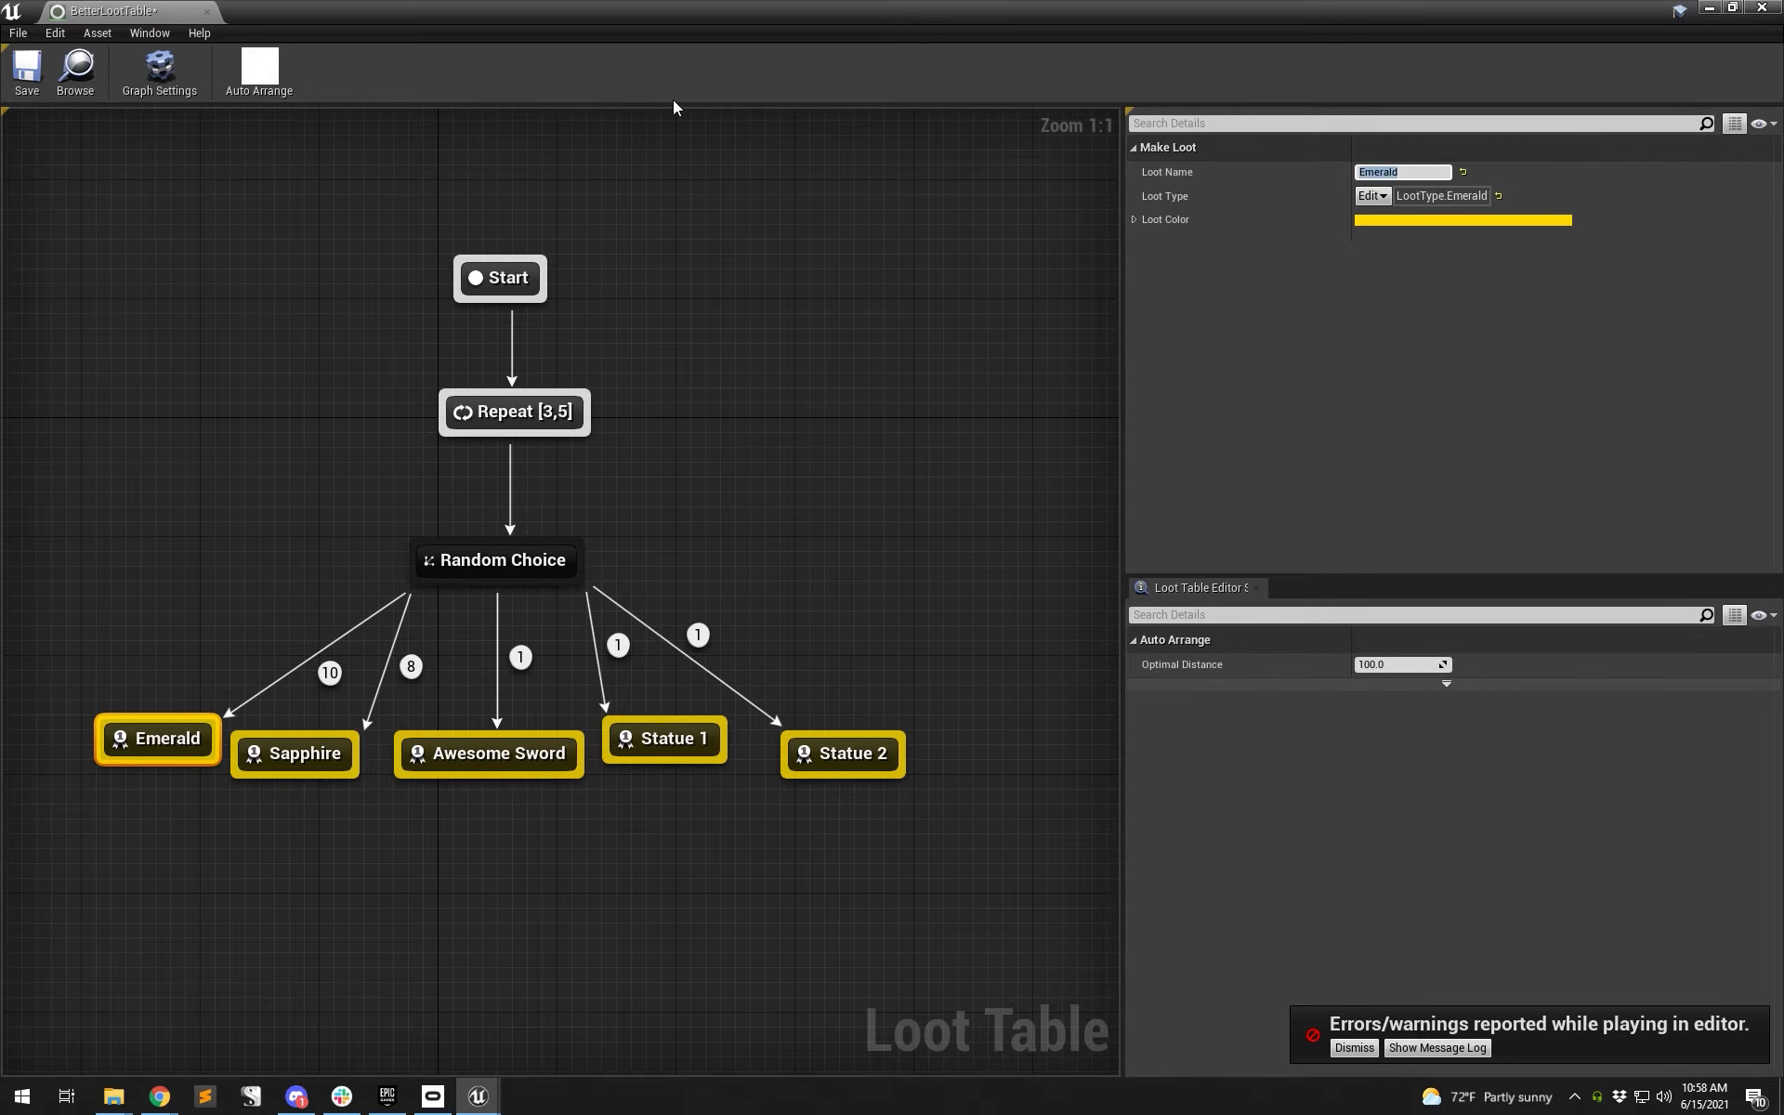
left_click(28, 79)
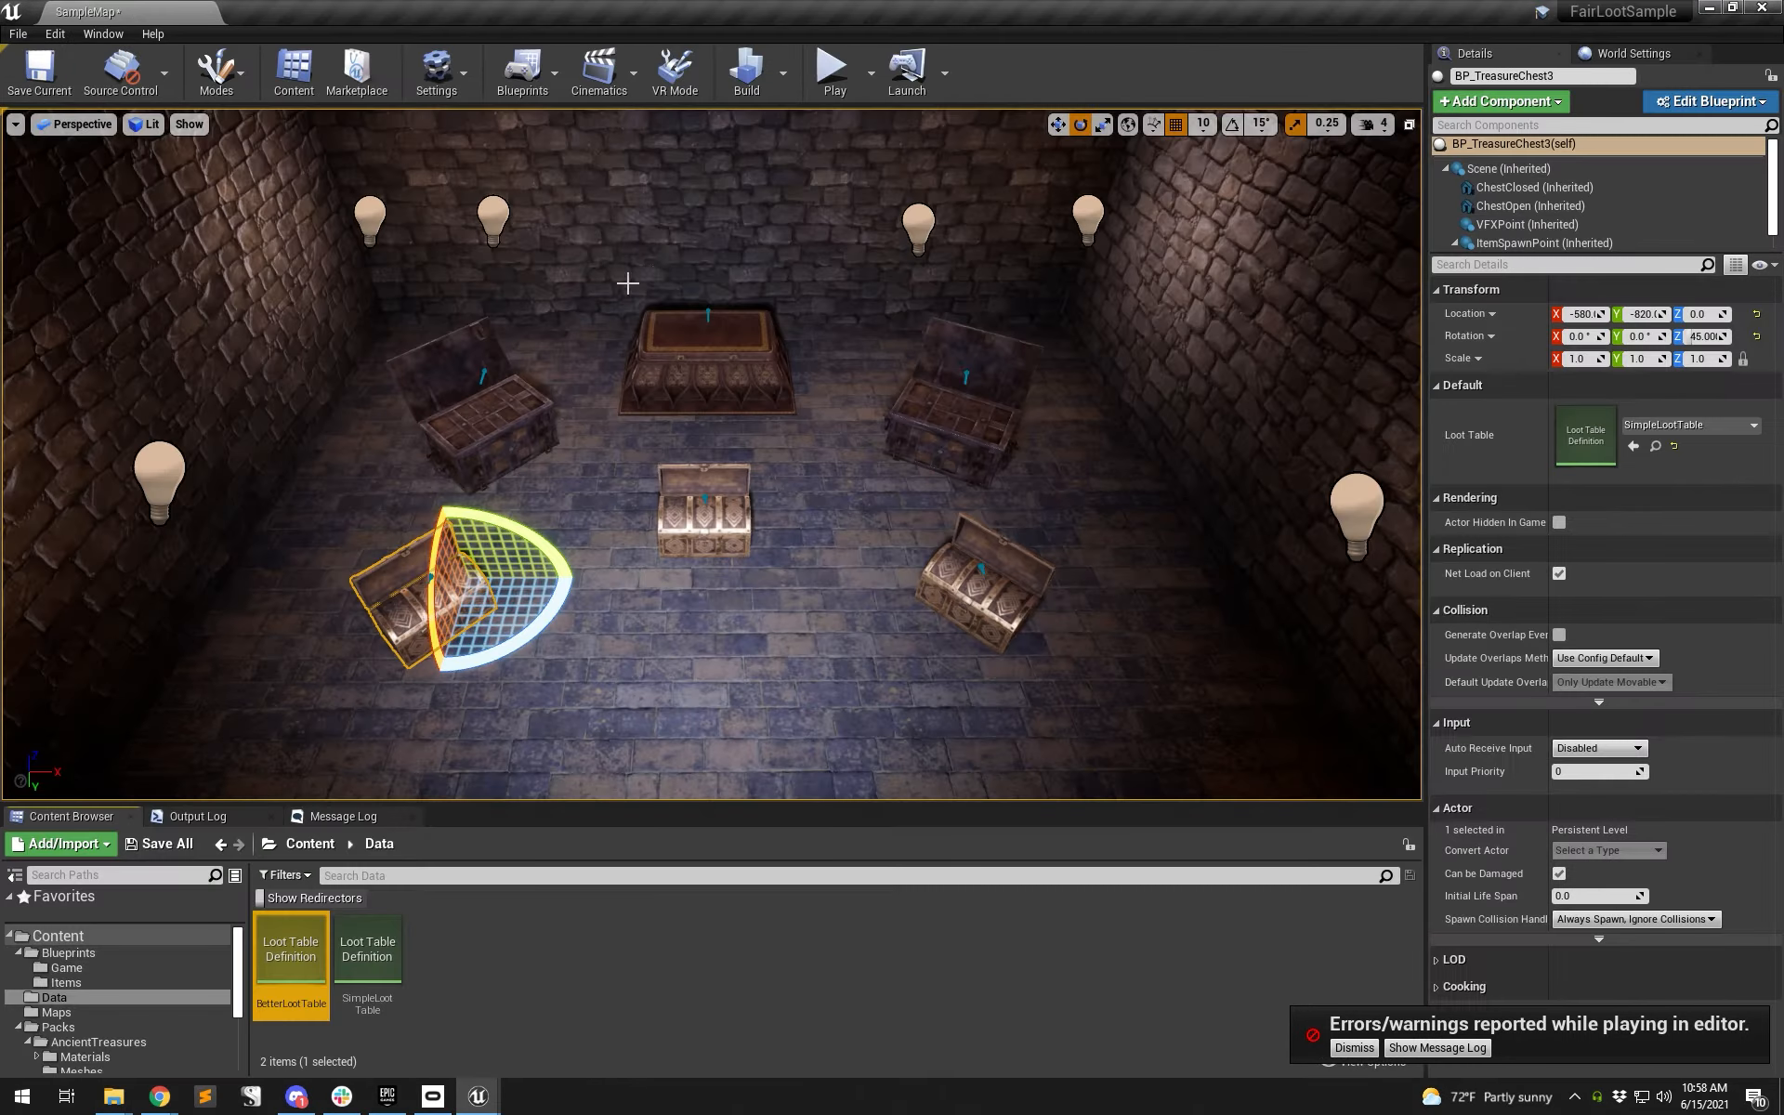
- Assign BetterLootTable as the loot table of both dark mid-size chests in the level
left_click(827, 83)
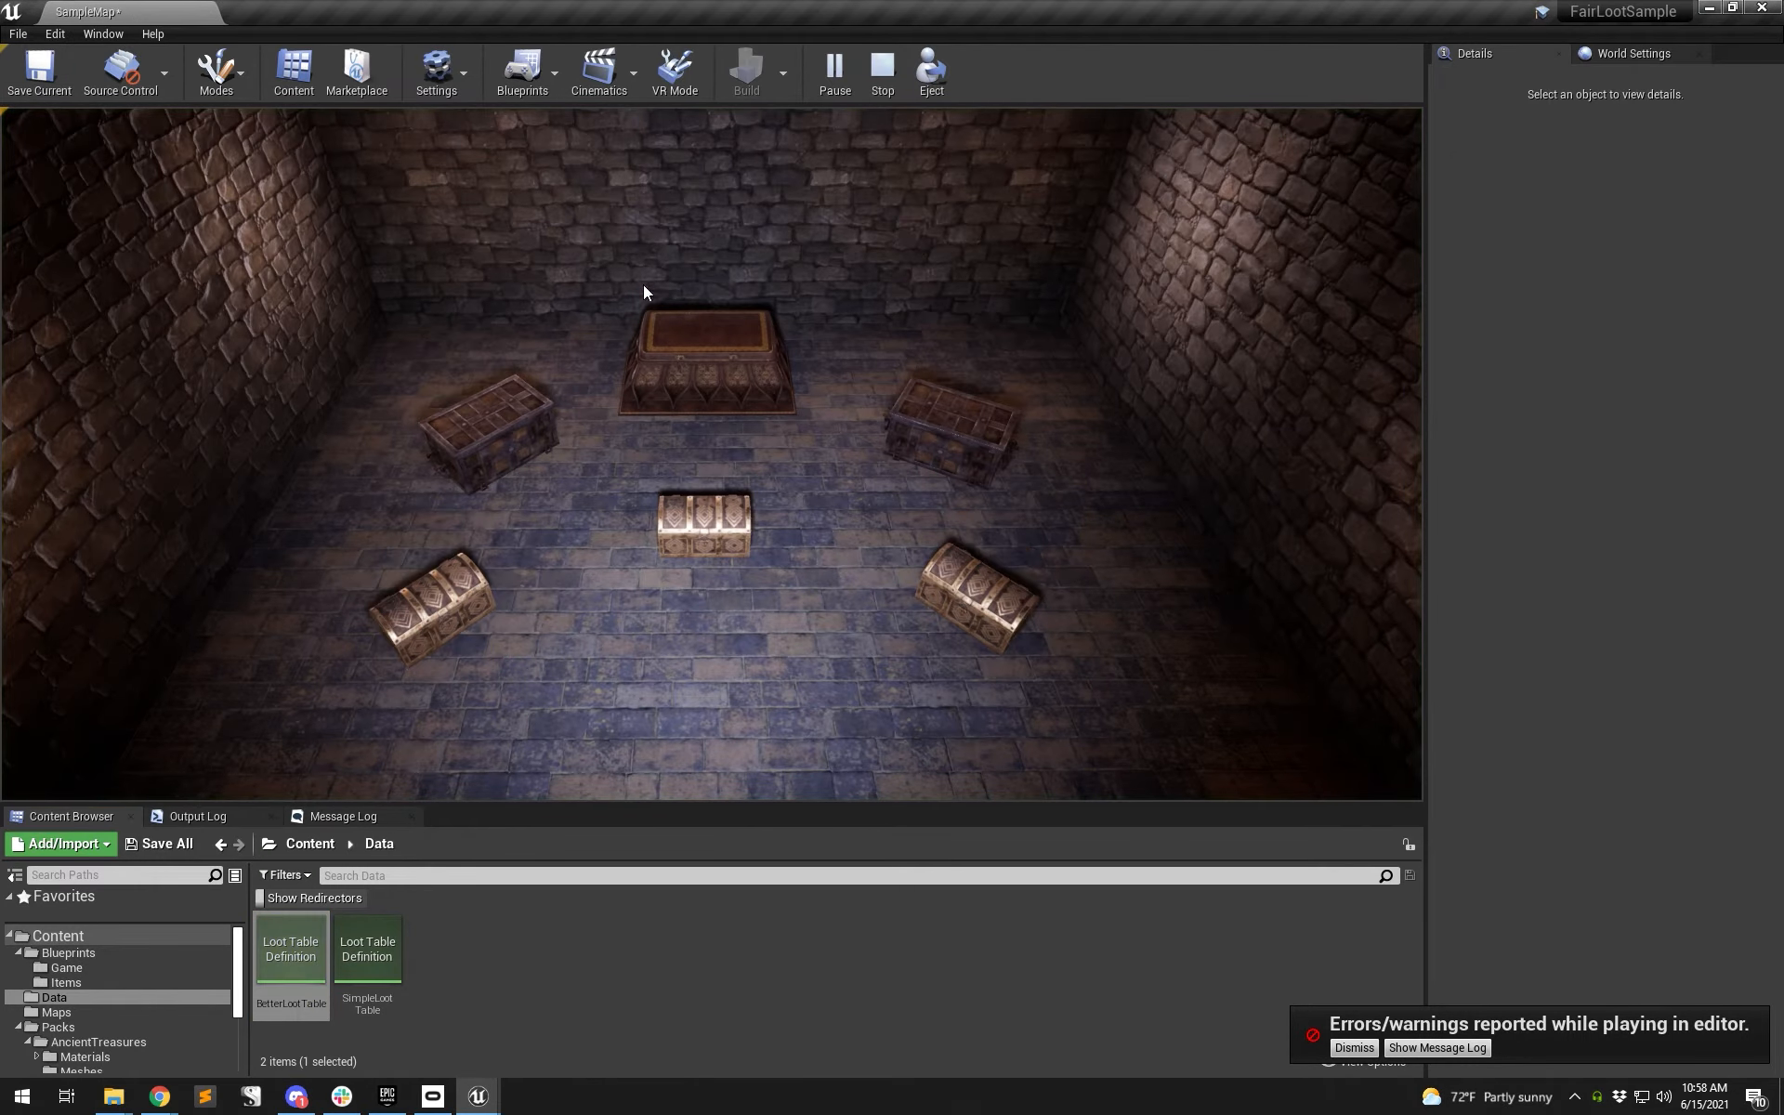
left_click(876, 87)
left_click(477, 488)
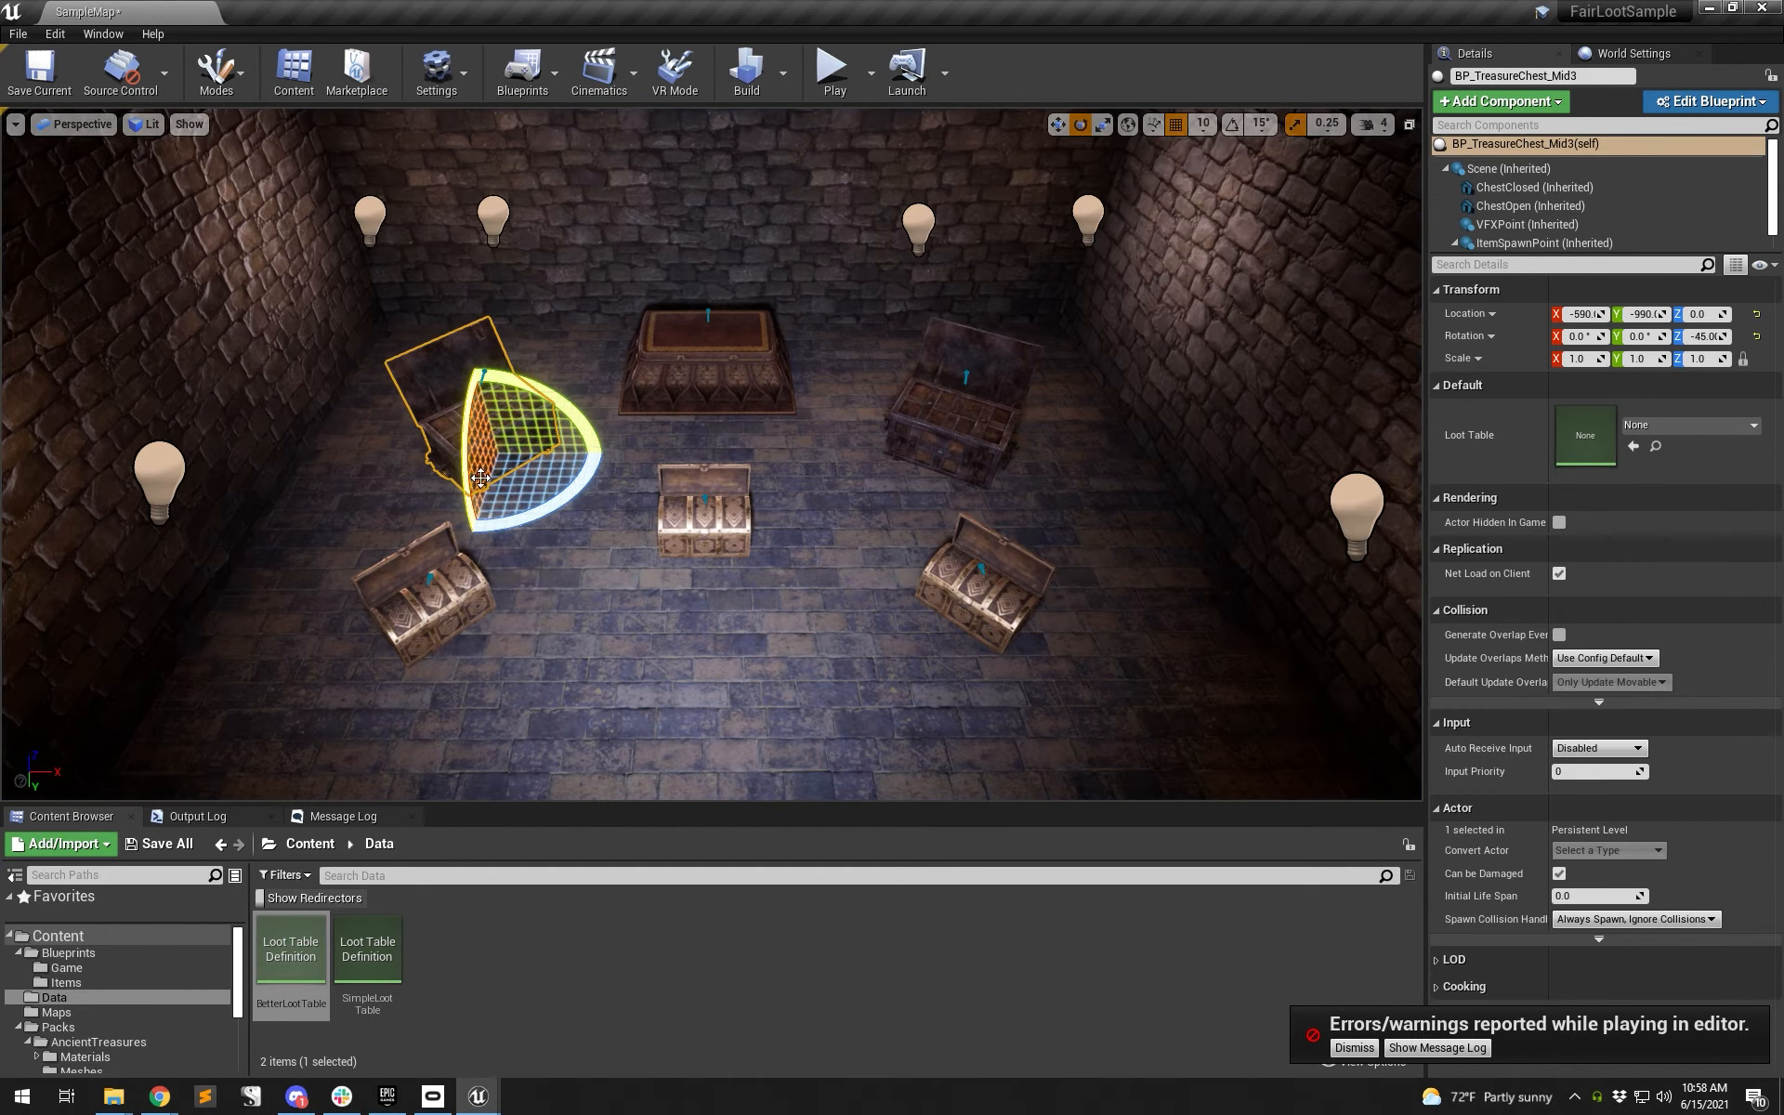
left_click(1632, 446)
left_click(1014, 464)
left_click(1632, 447)
- Play the level and open the two dark mid-size chests and the three small gold chests to test their loot
left_click(829, 79)
left_click(482, 440)
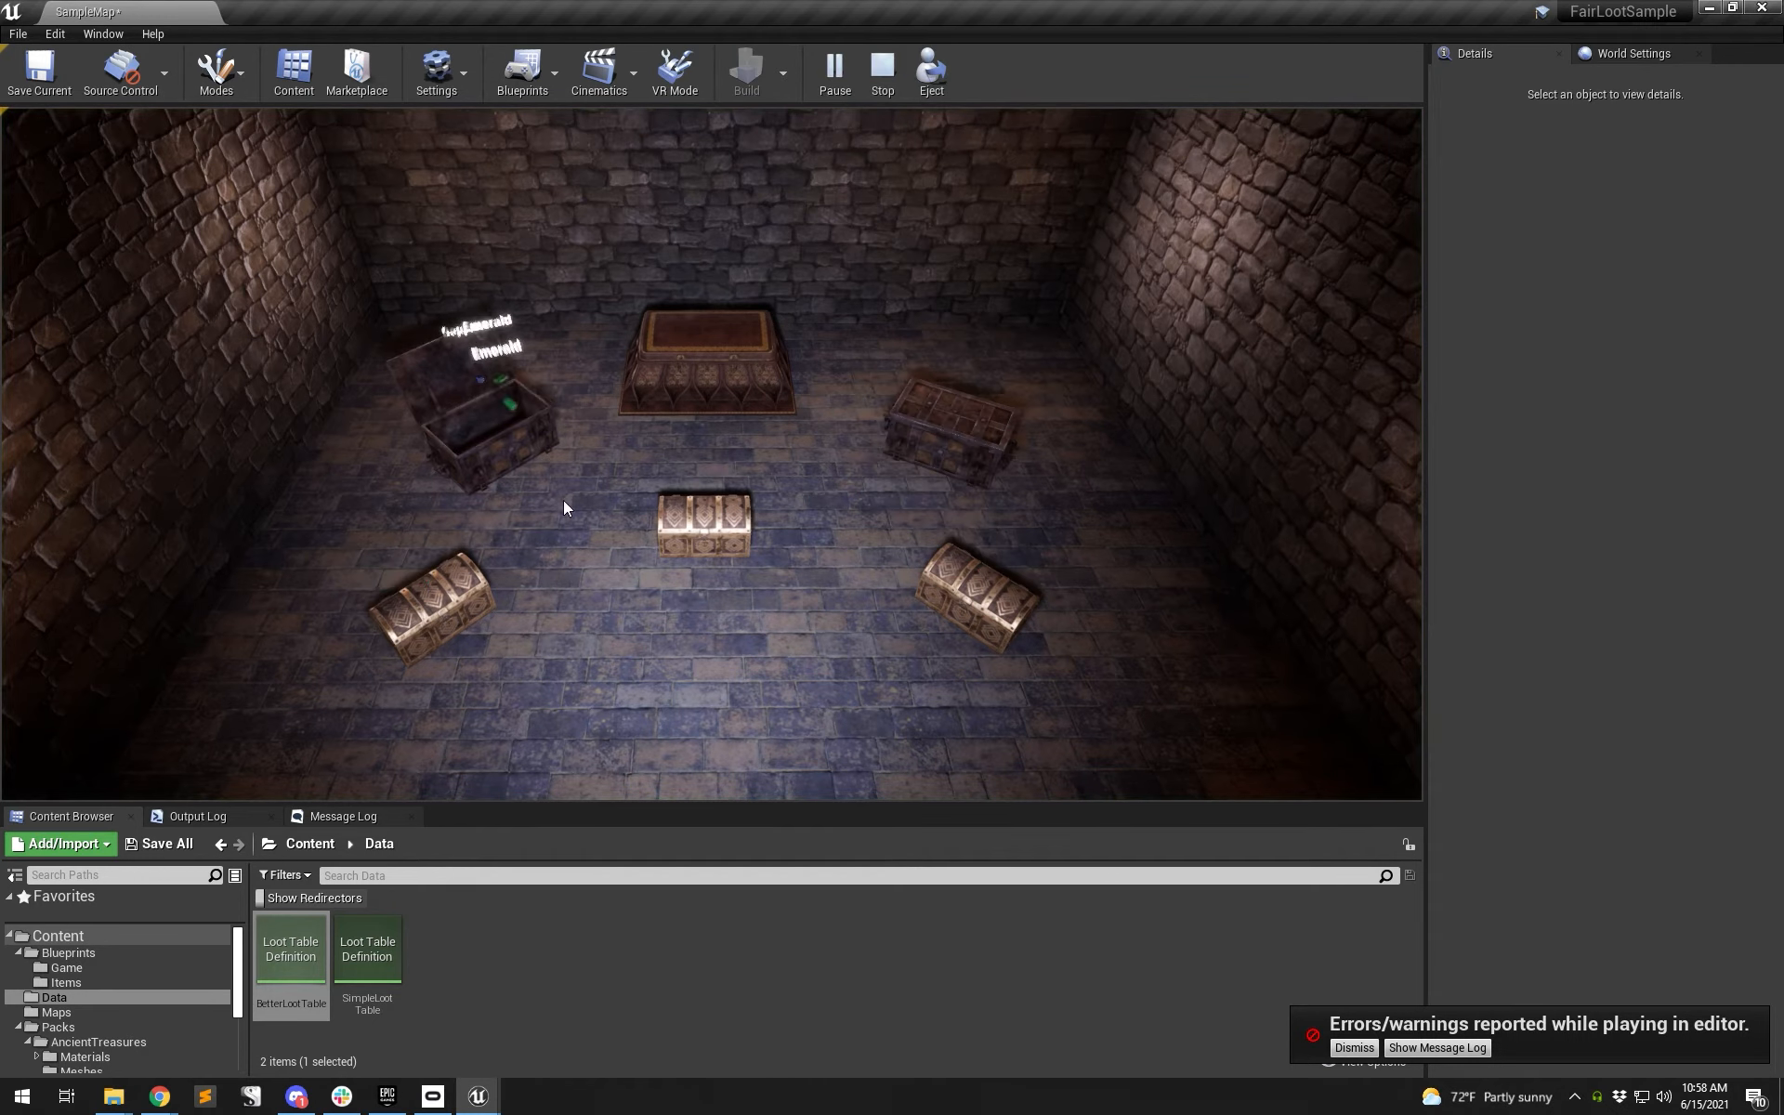
left_click(953, 420)
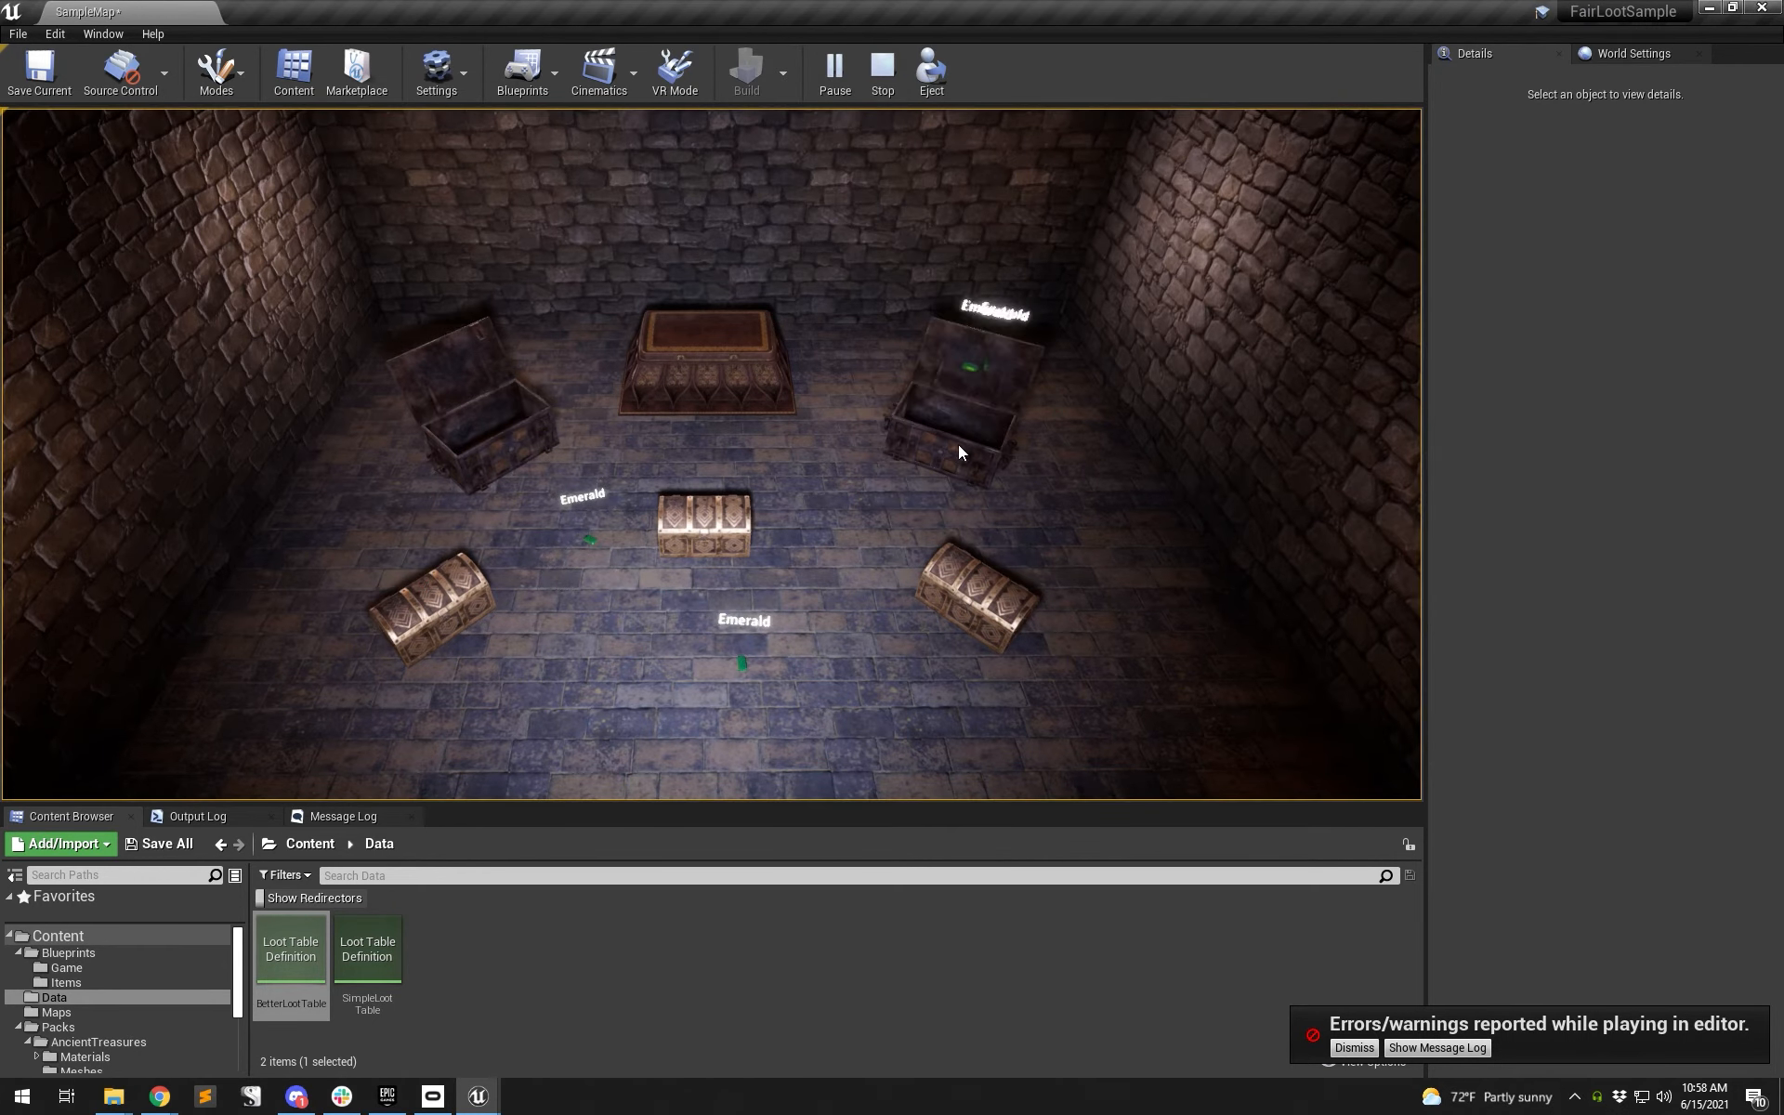
left_click(955, 427)
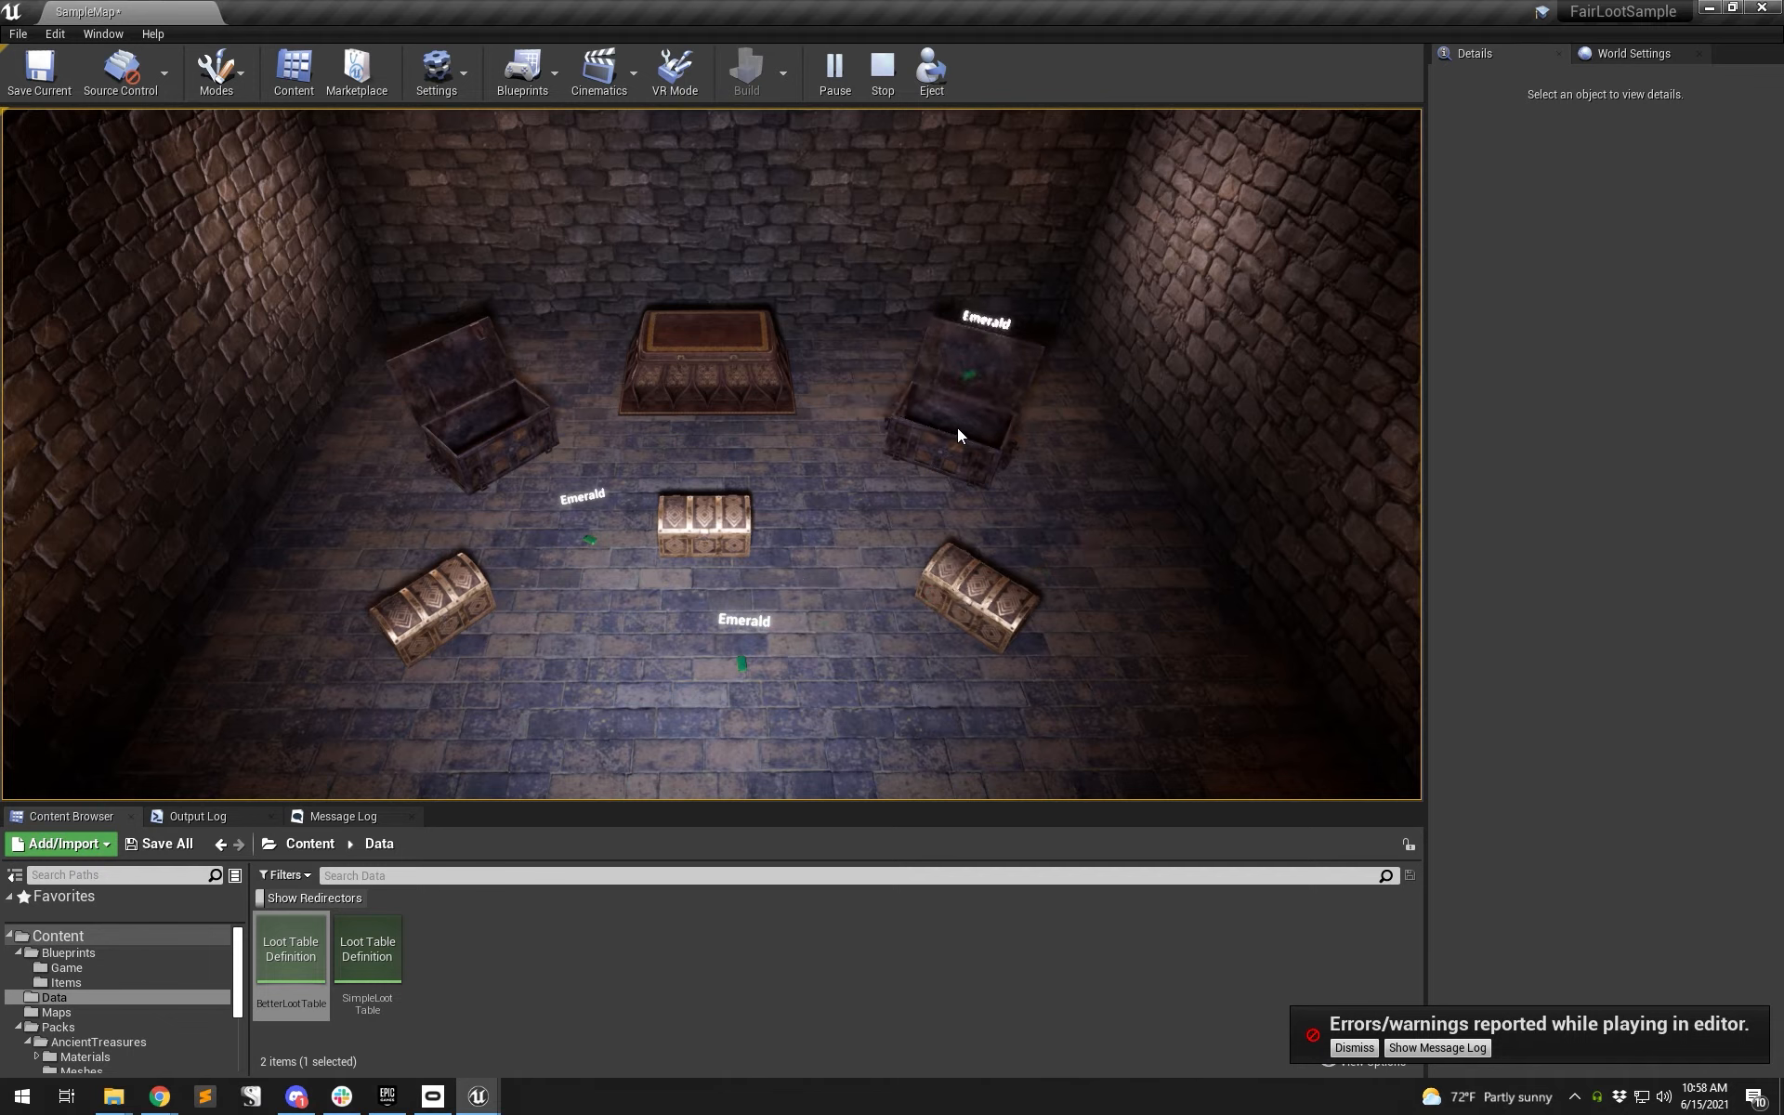
left_click(467, 439)
left_click(700, 528)
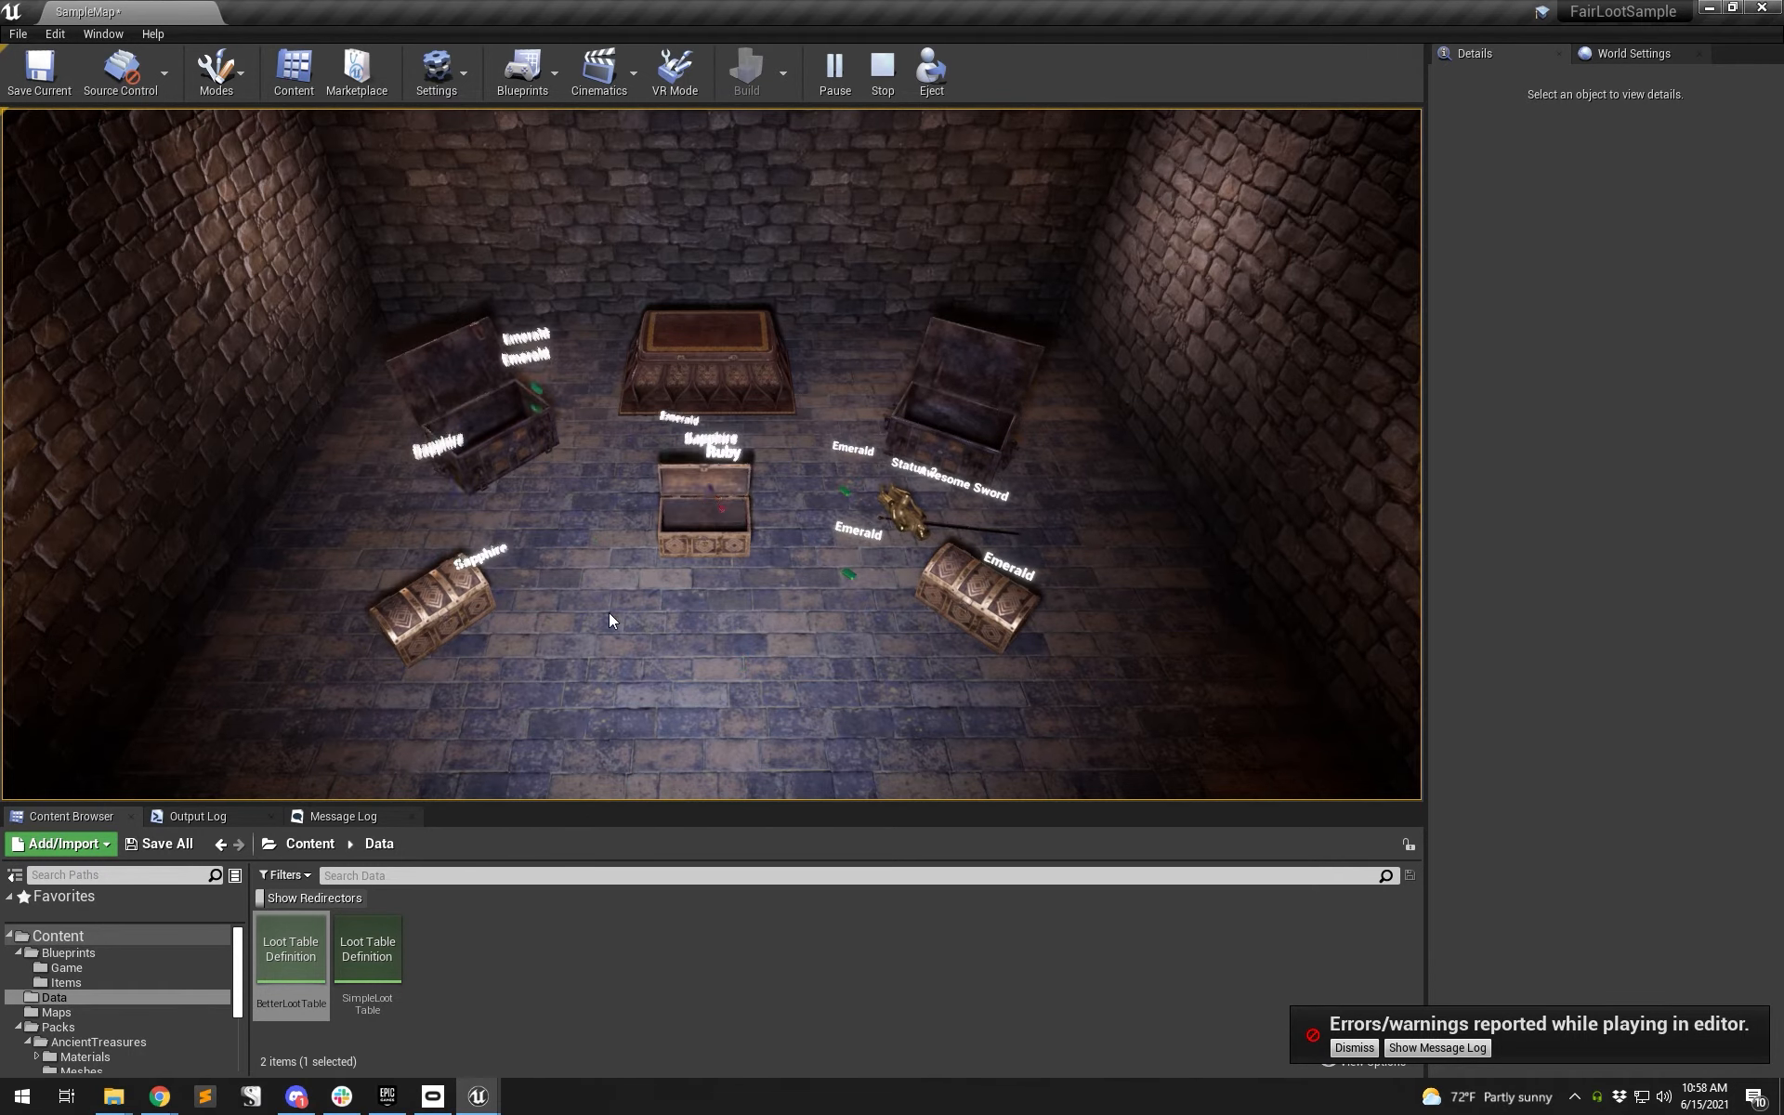
left_click(417, 623)
left_click(1013, 597)
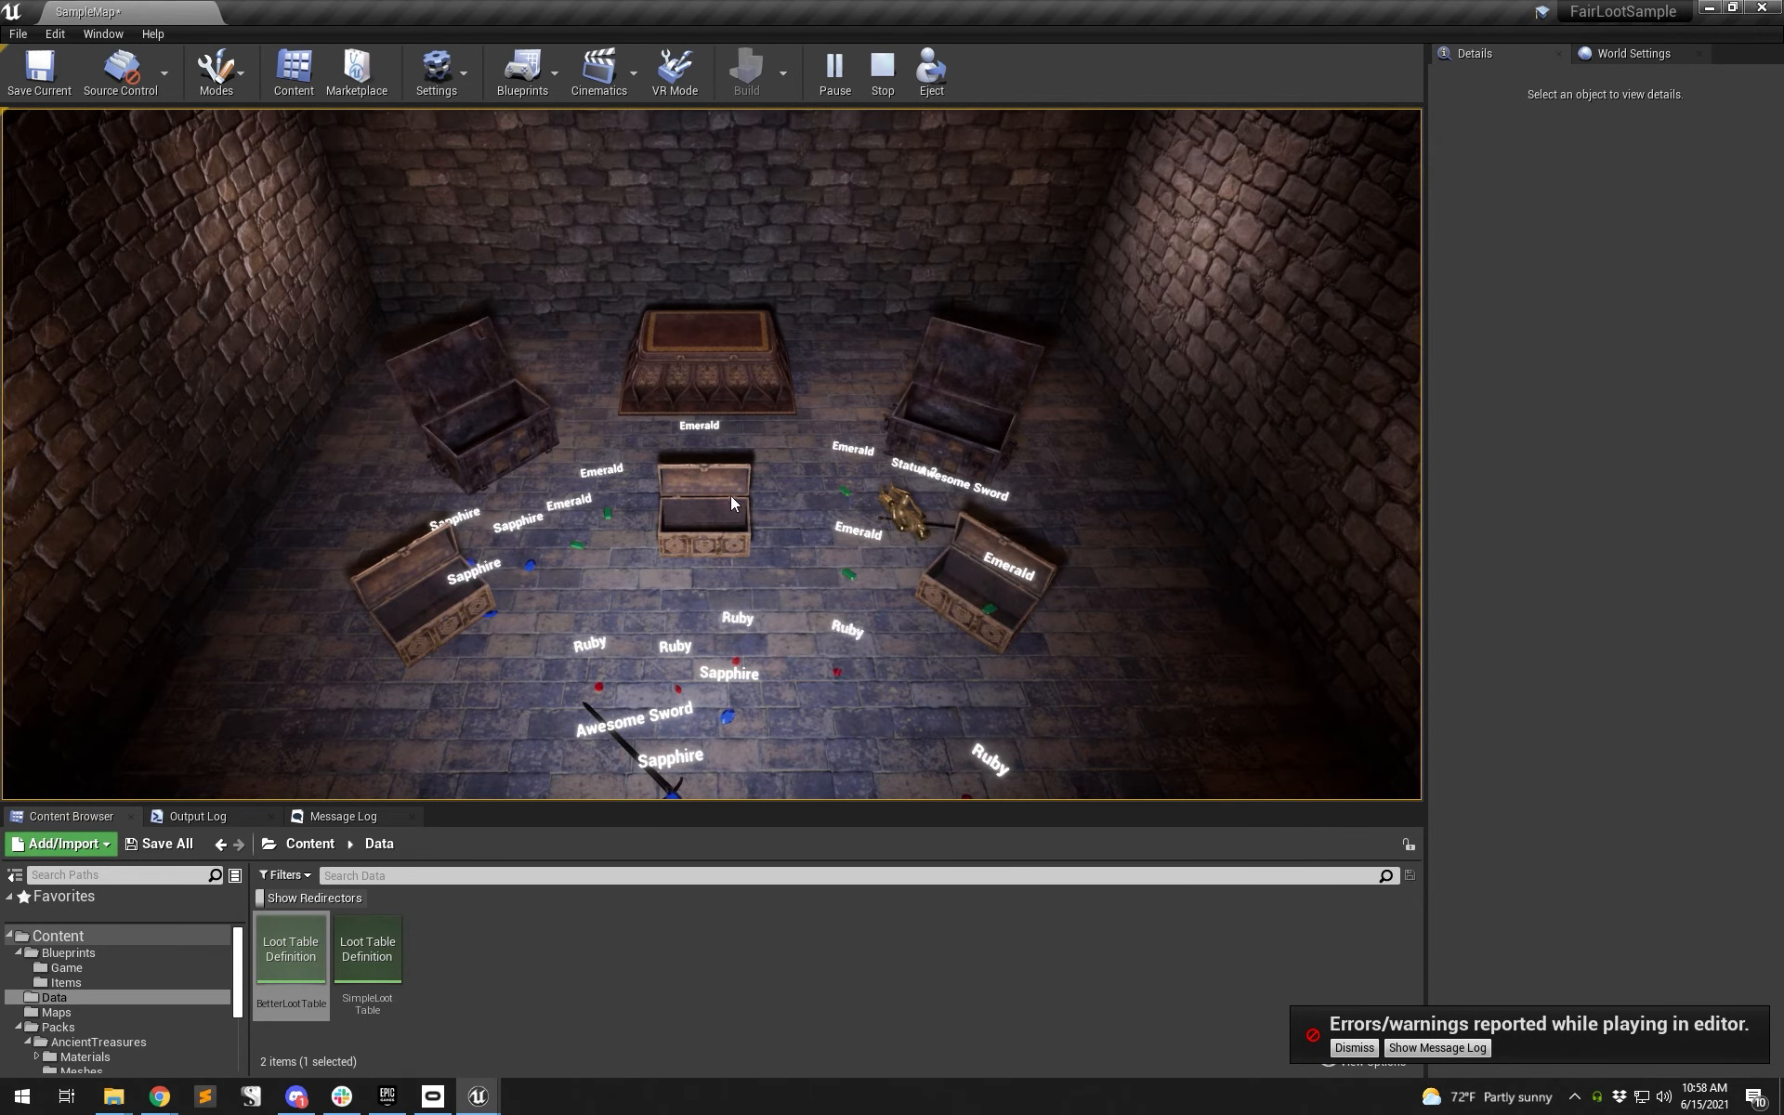
- Close the opened chests in the running level and reopen the right mid-size chest for another loot roll
left_click(693, 387)
left_click(478, 441)
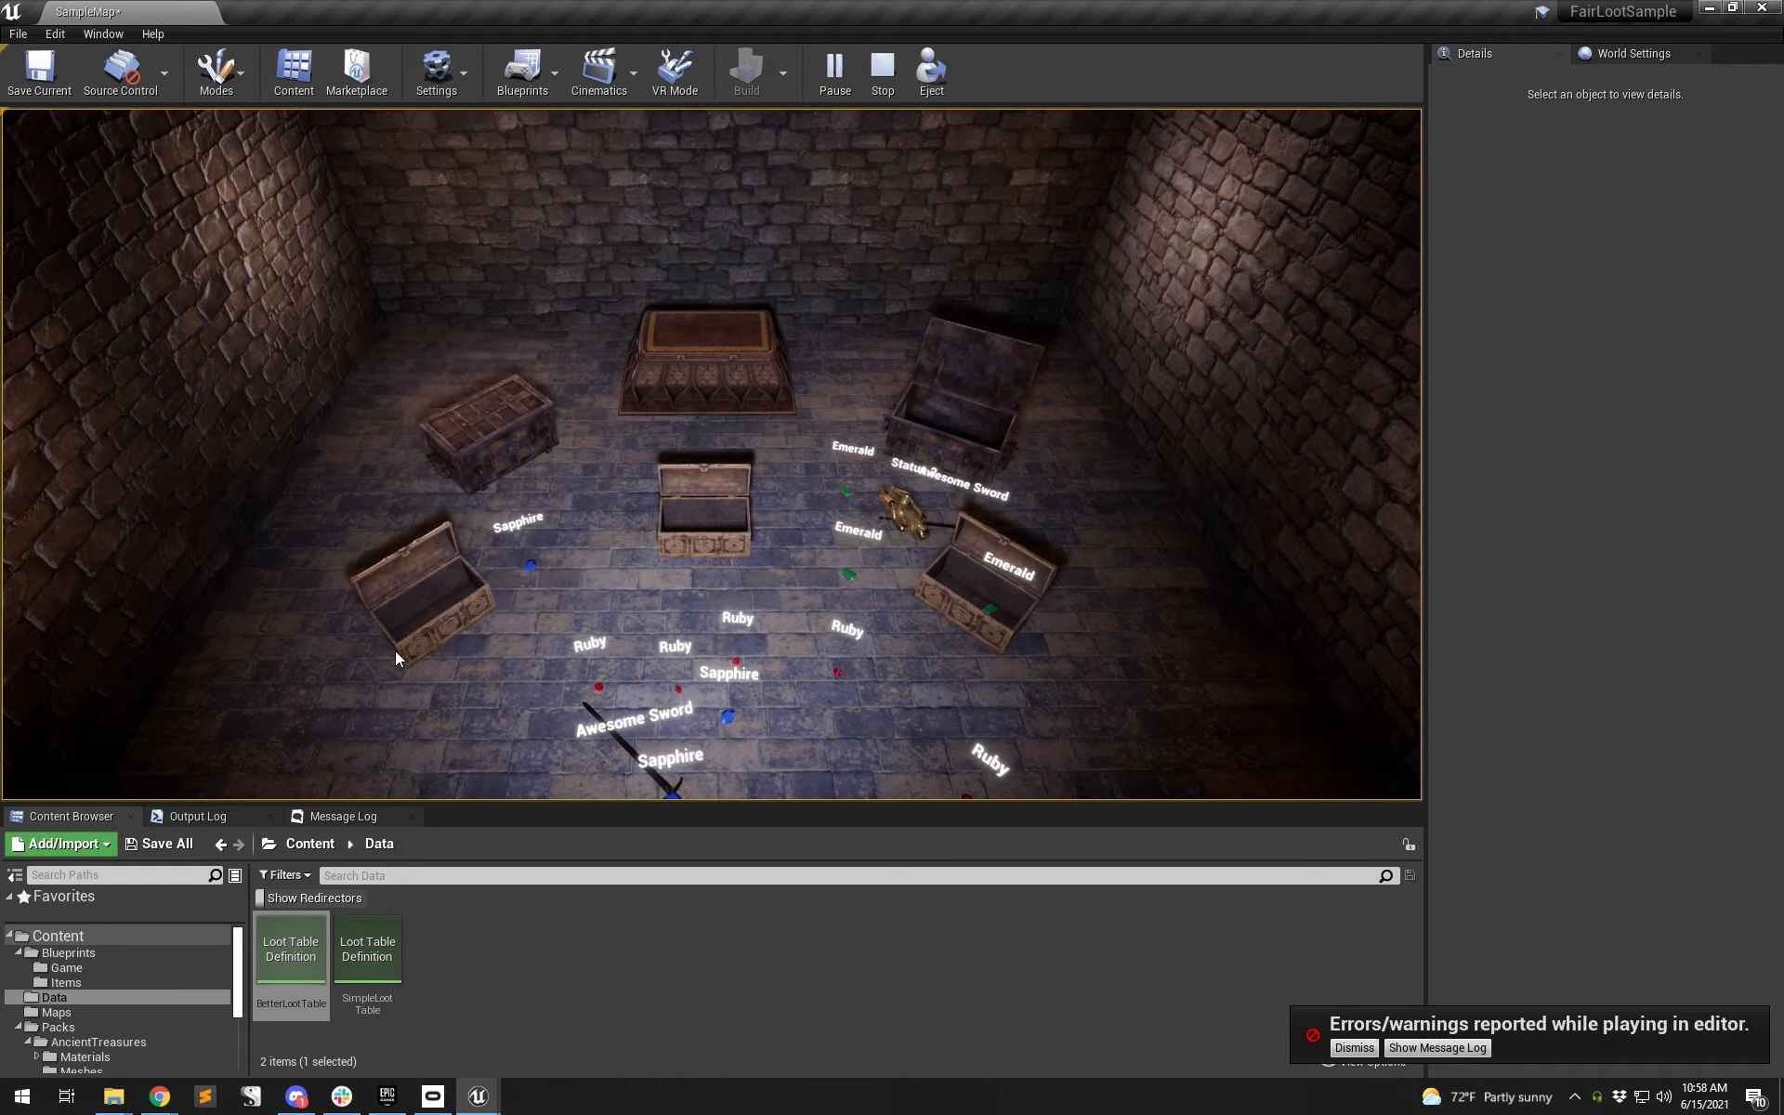
left_click(413, 609)
left_click(716, 539)
left_click(975, 578)
left_click(950, 463)
left_click(950, 464)
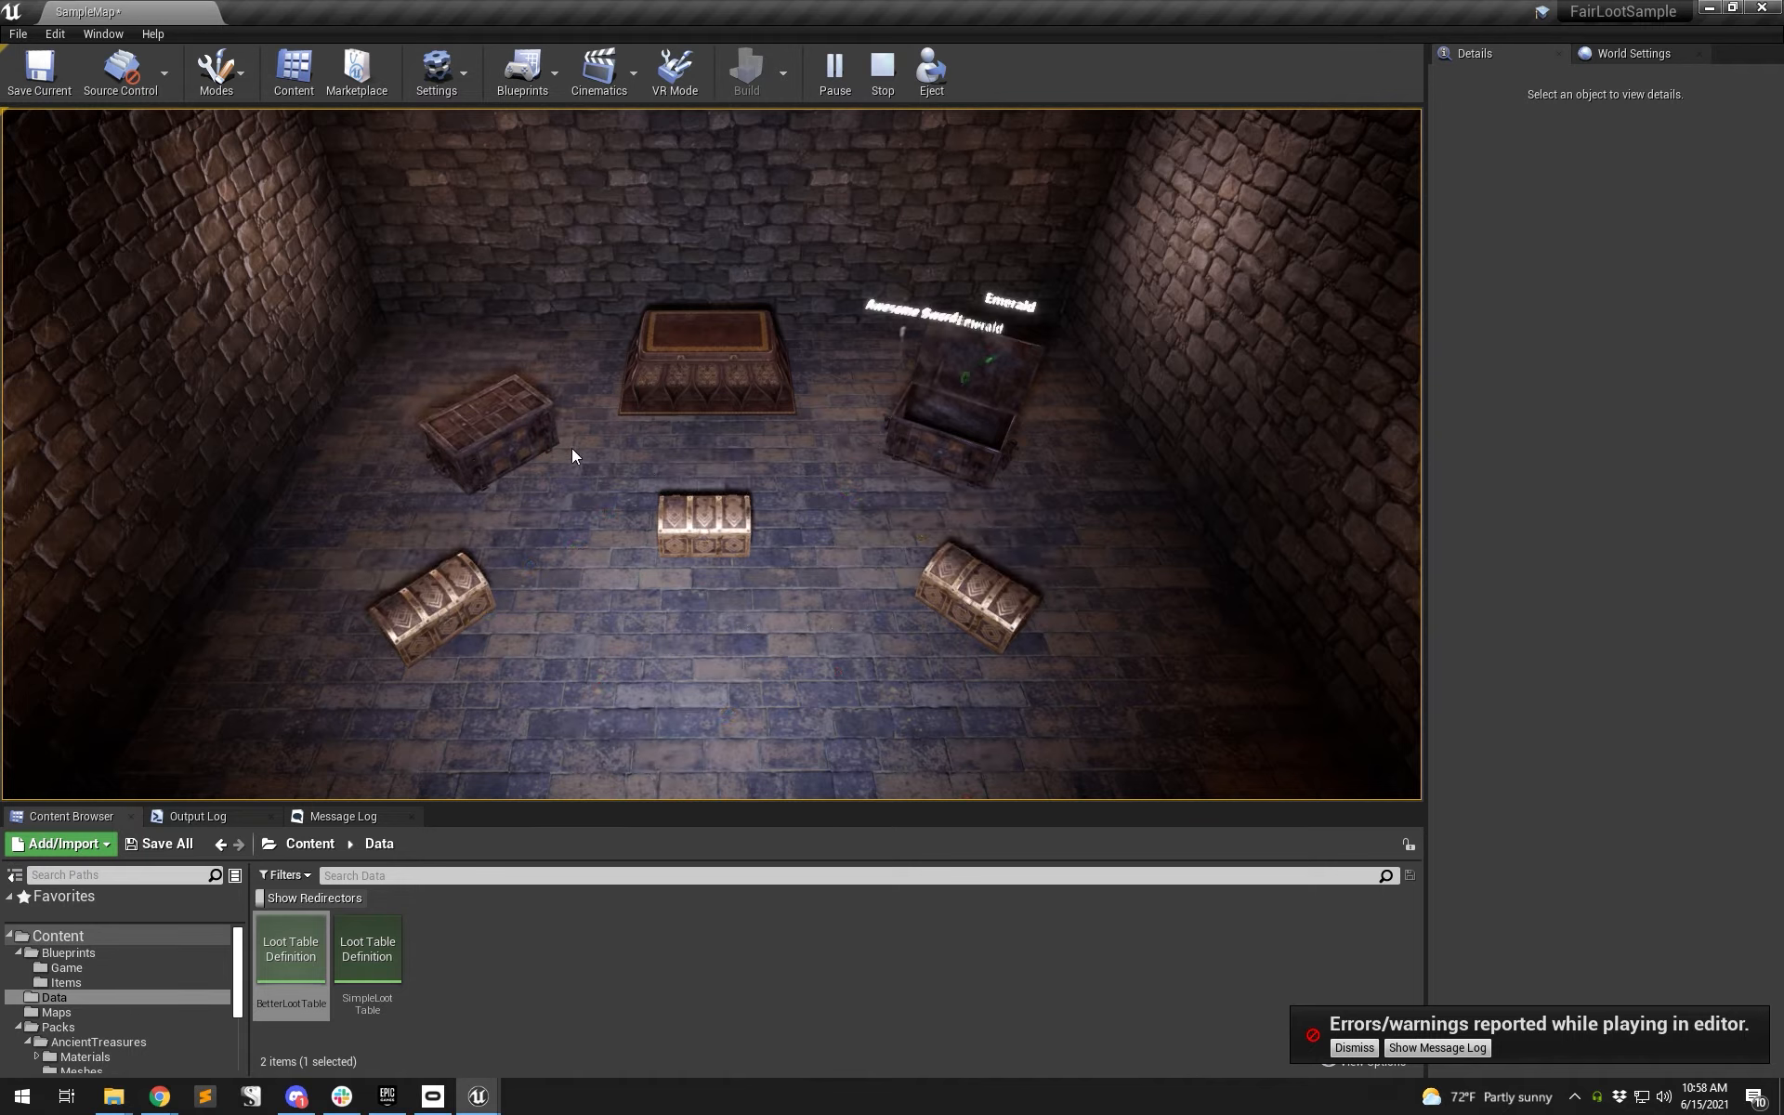
- Open the left mid-size and left gold chests, close both mid-size chests, and stop the play session
left_click(517, 421)
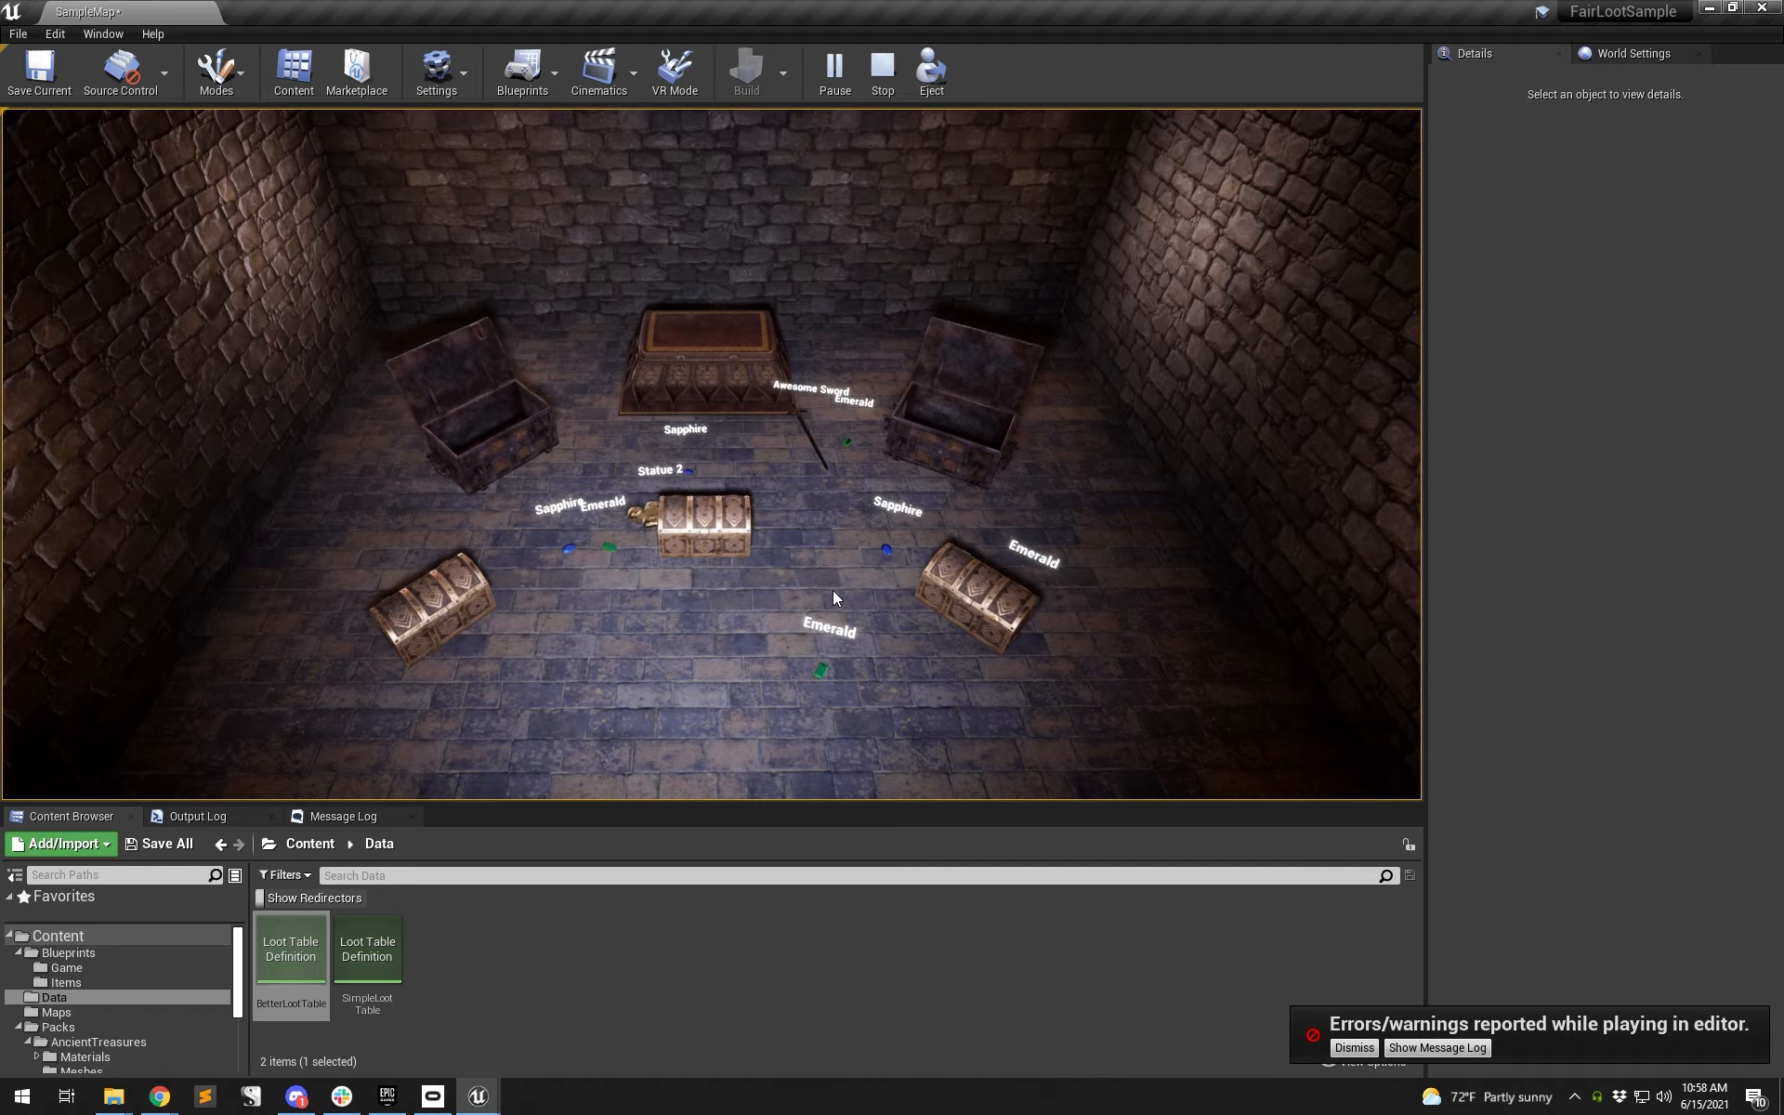
left_click(390, 618)
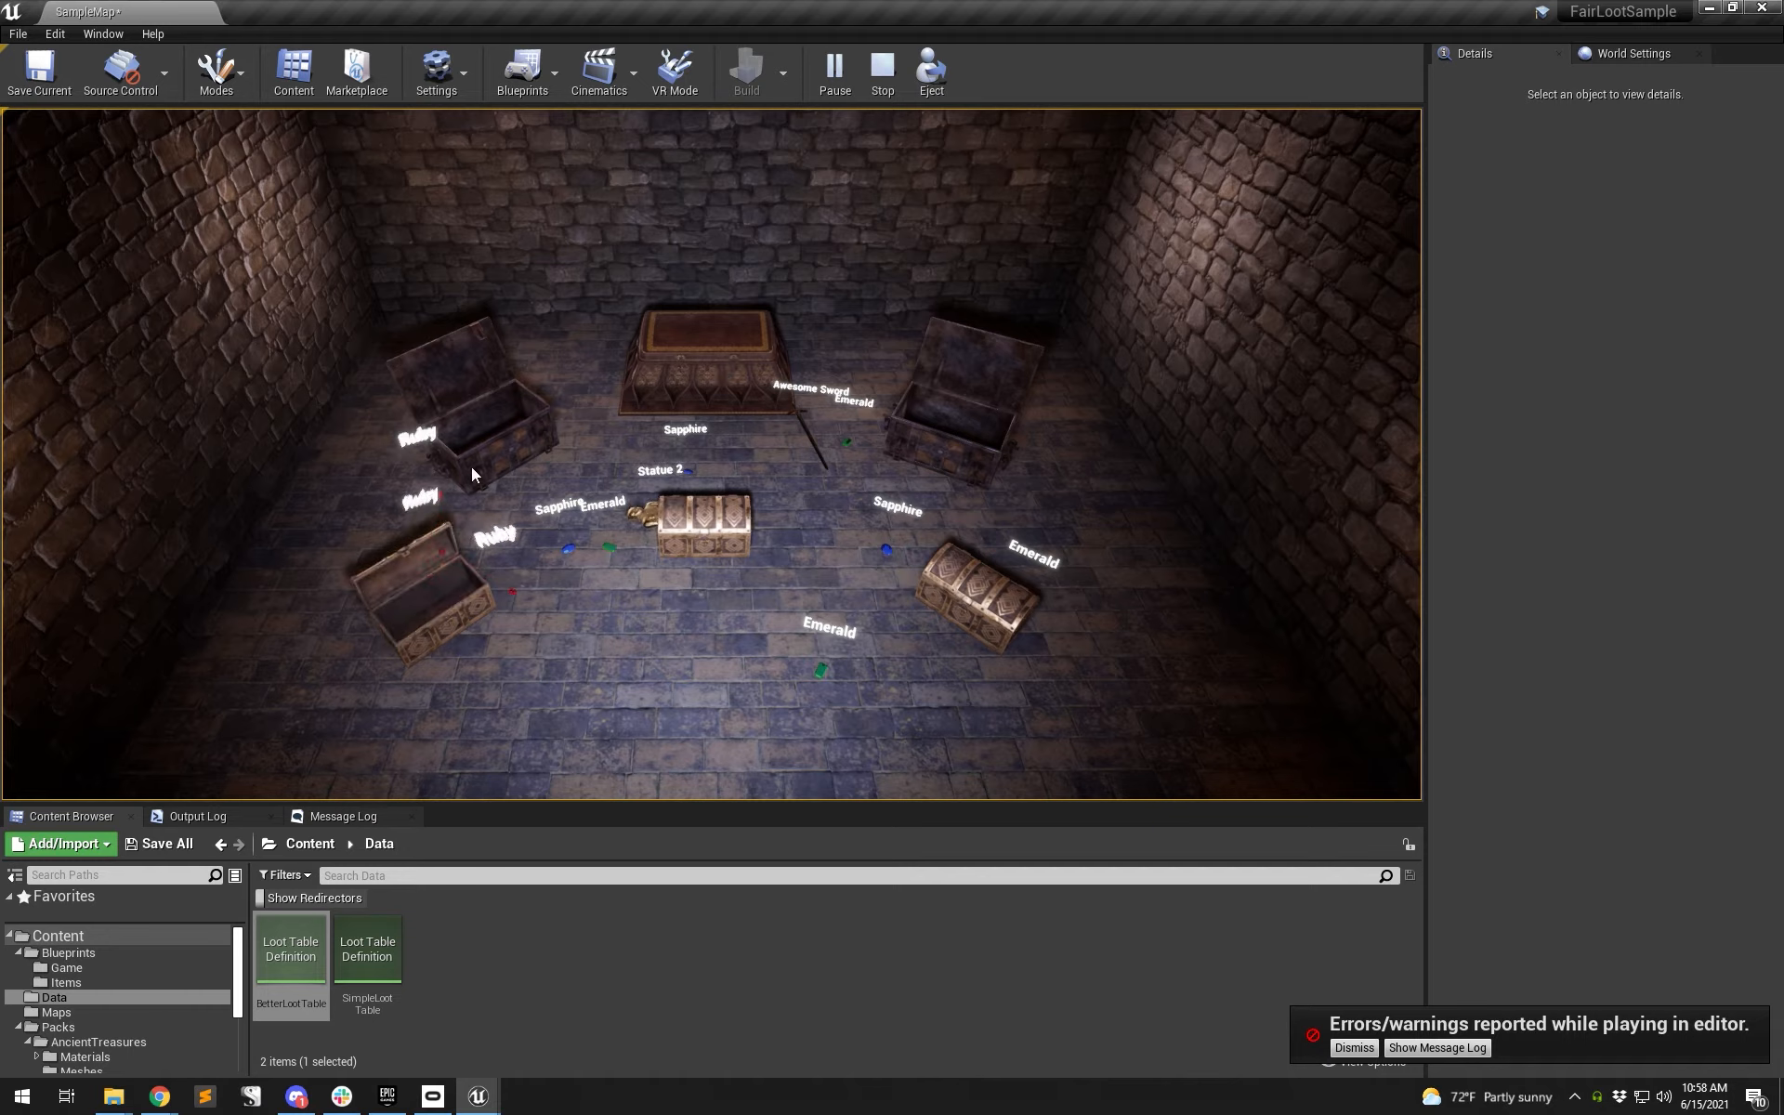
left_click(491, 485)
left_click(929, 422)
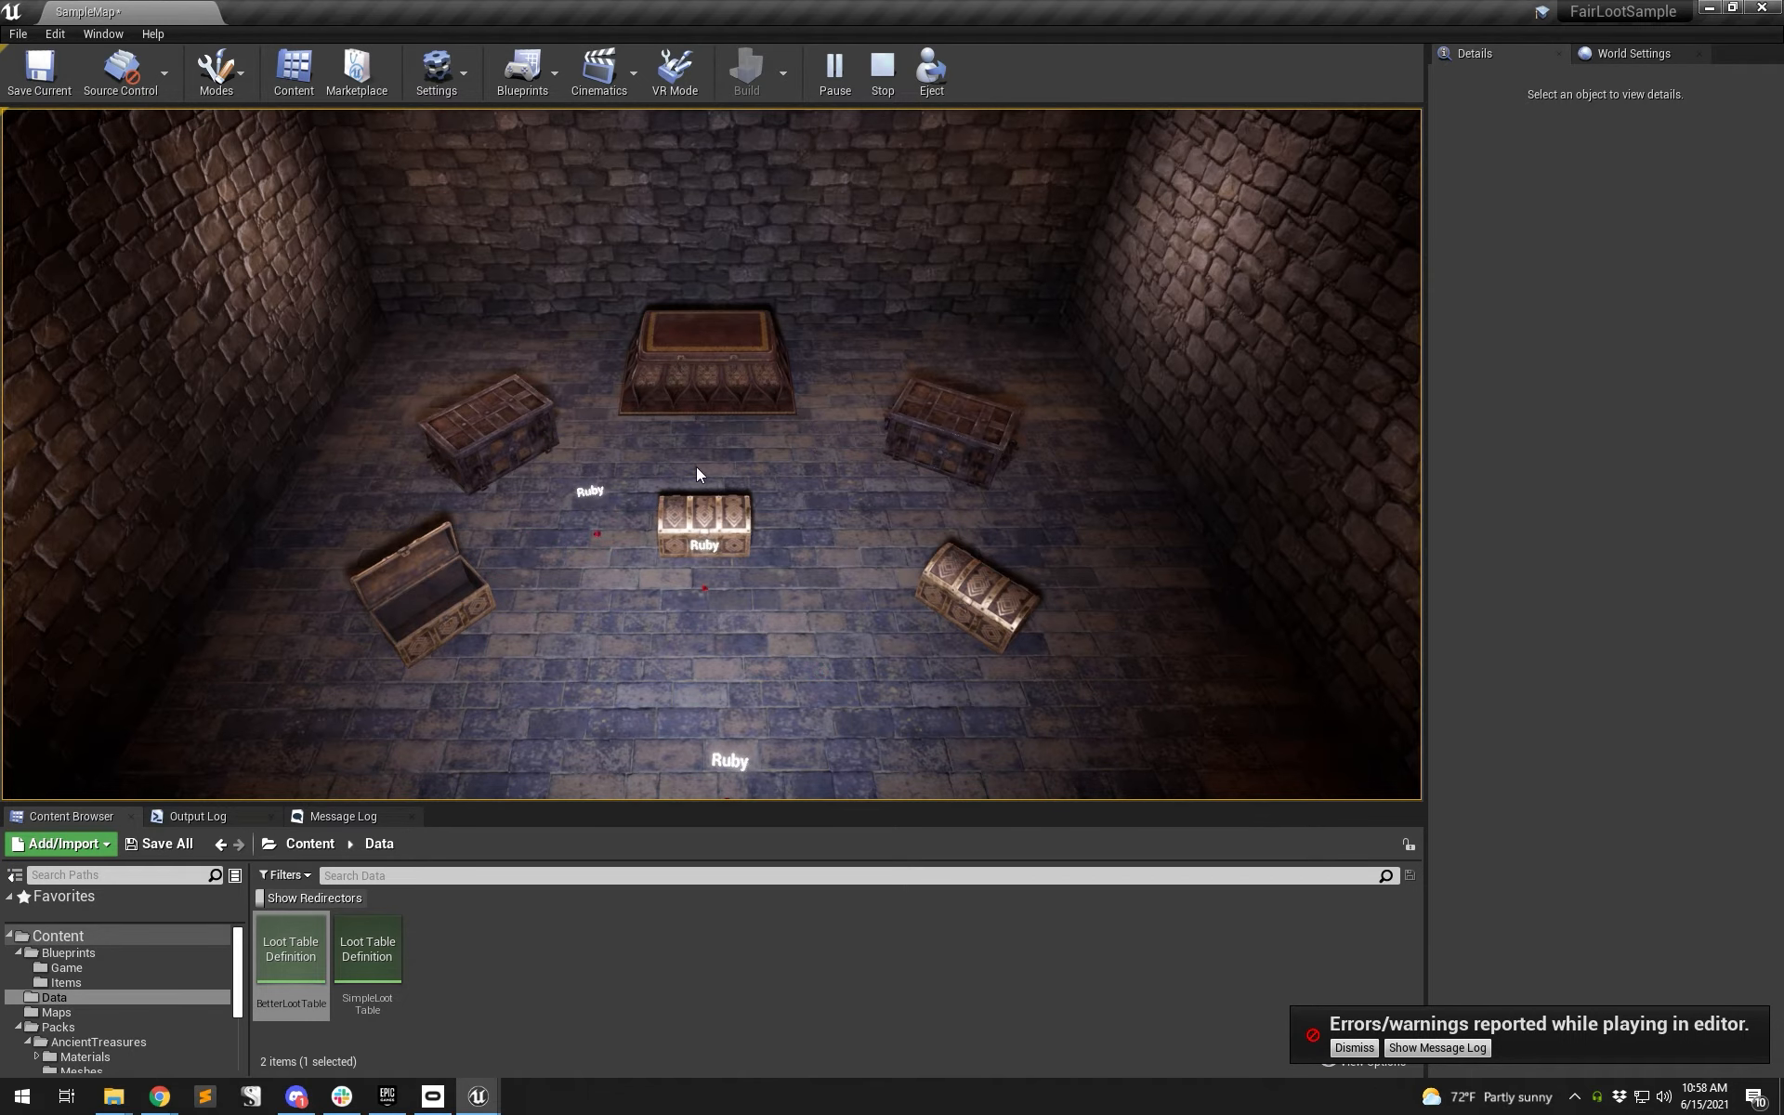
left_click(882, 70)
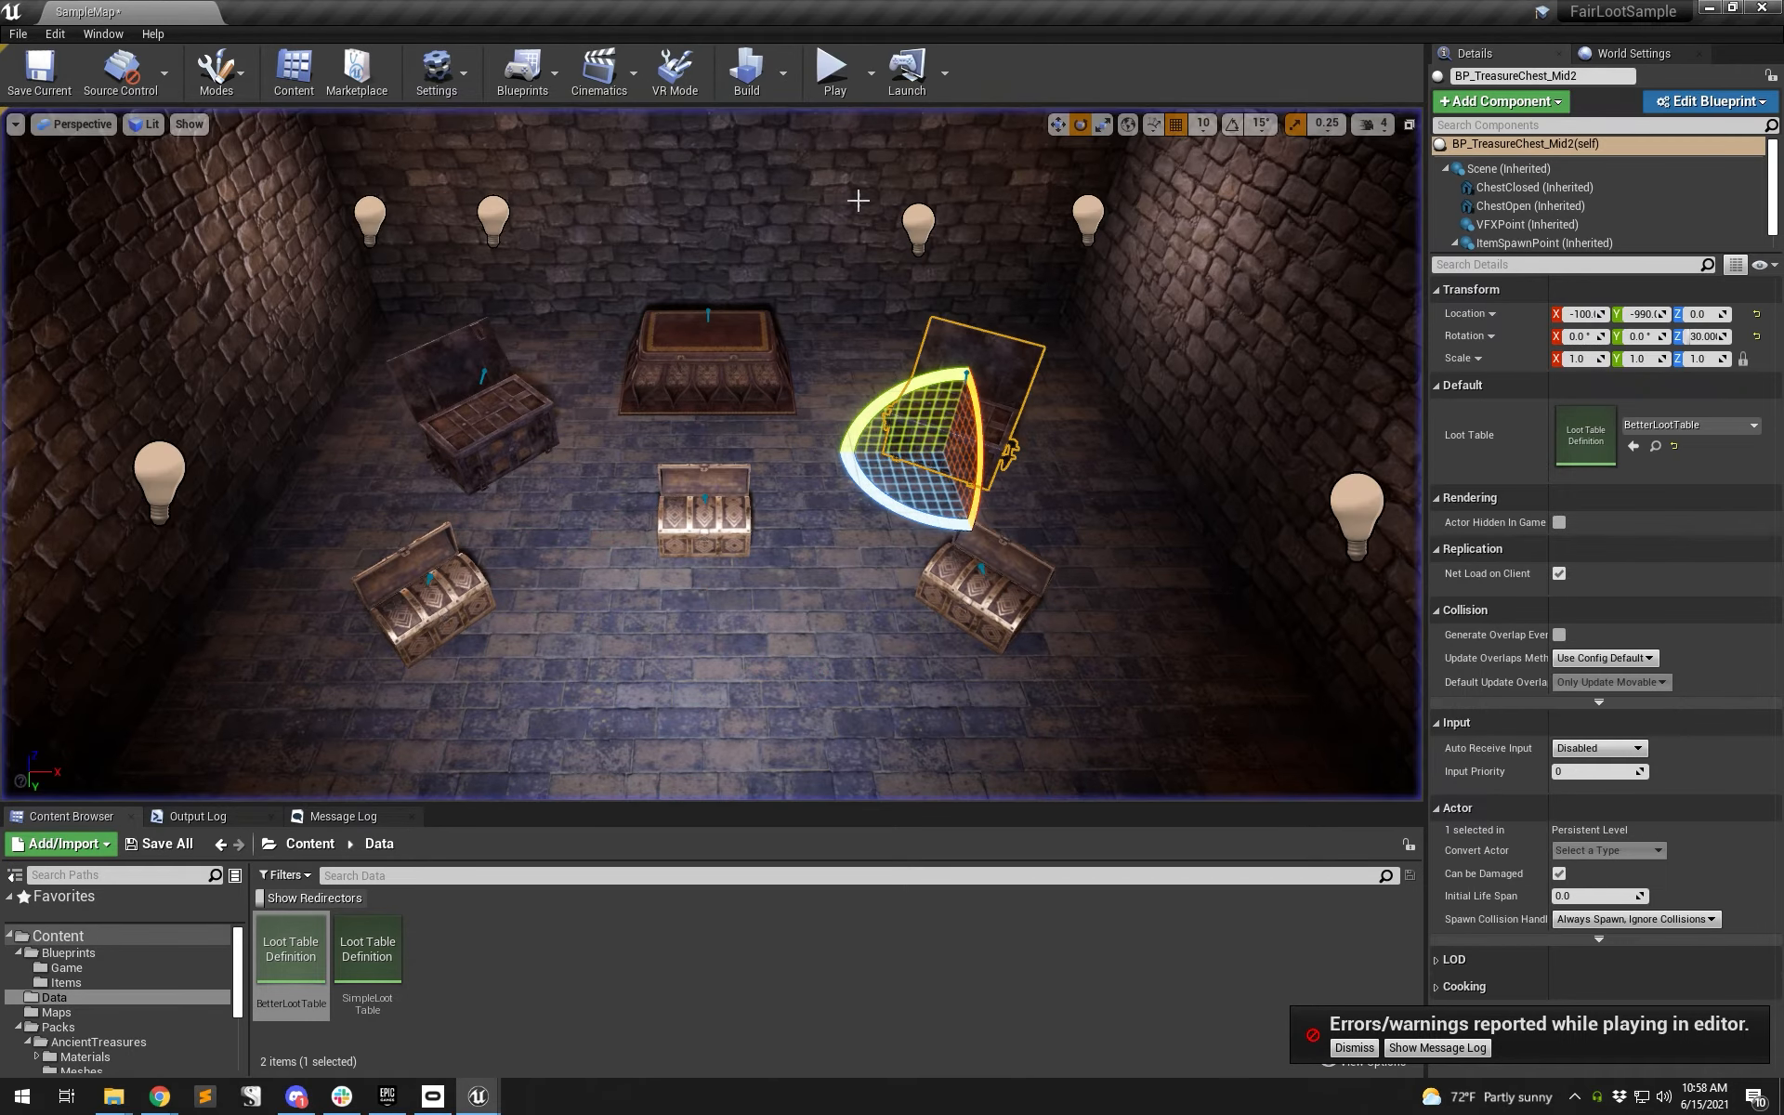
- Reopen BetterLootTable and add a Make Loot - Add Tag node connected beneath Awesome Sword
double_click(317, 983)
right_click_drag(665, 901, 427, 582)
right_click(500, 583)
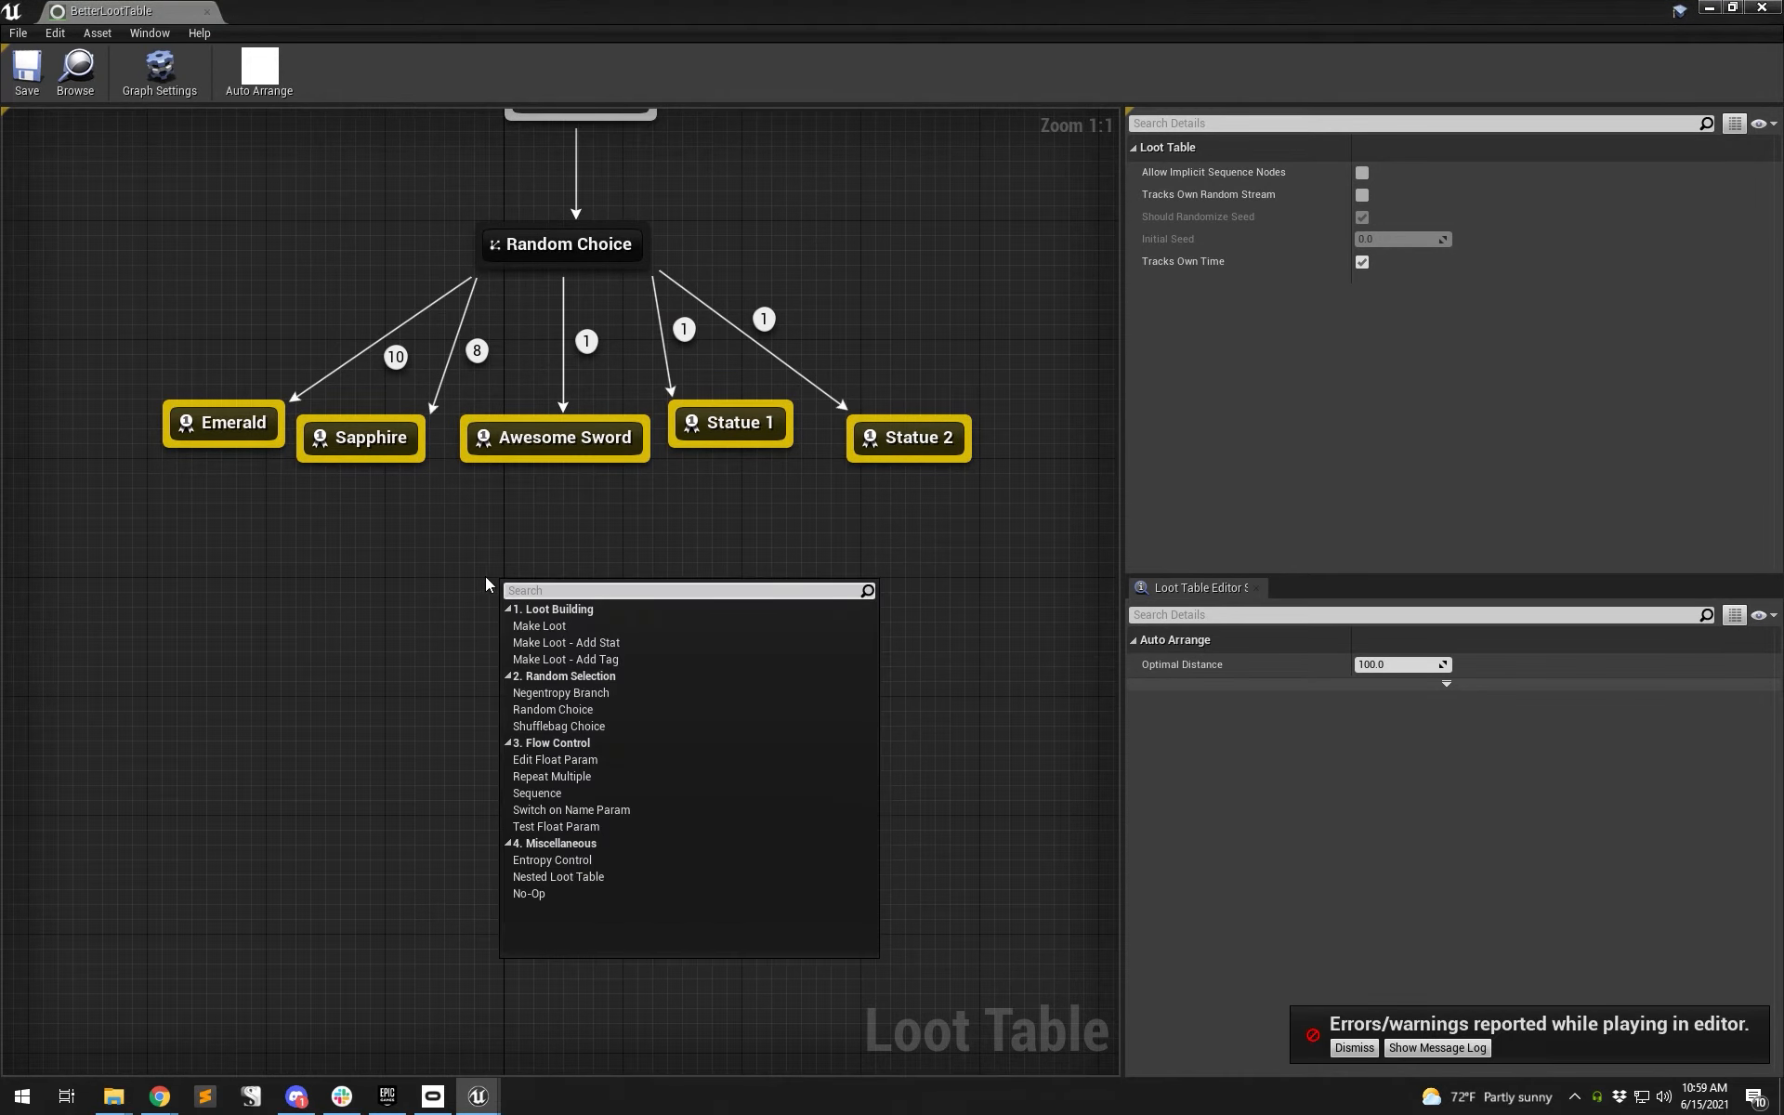
left_click(561, 660)
left_click_drag(559, 578, 523, 560)
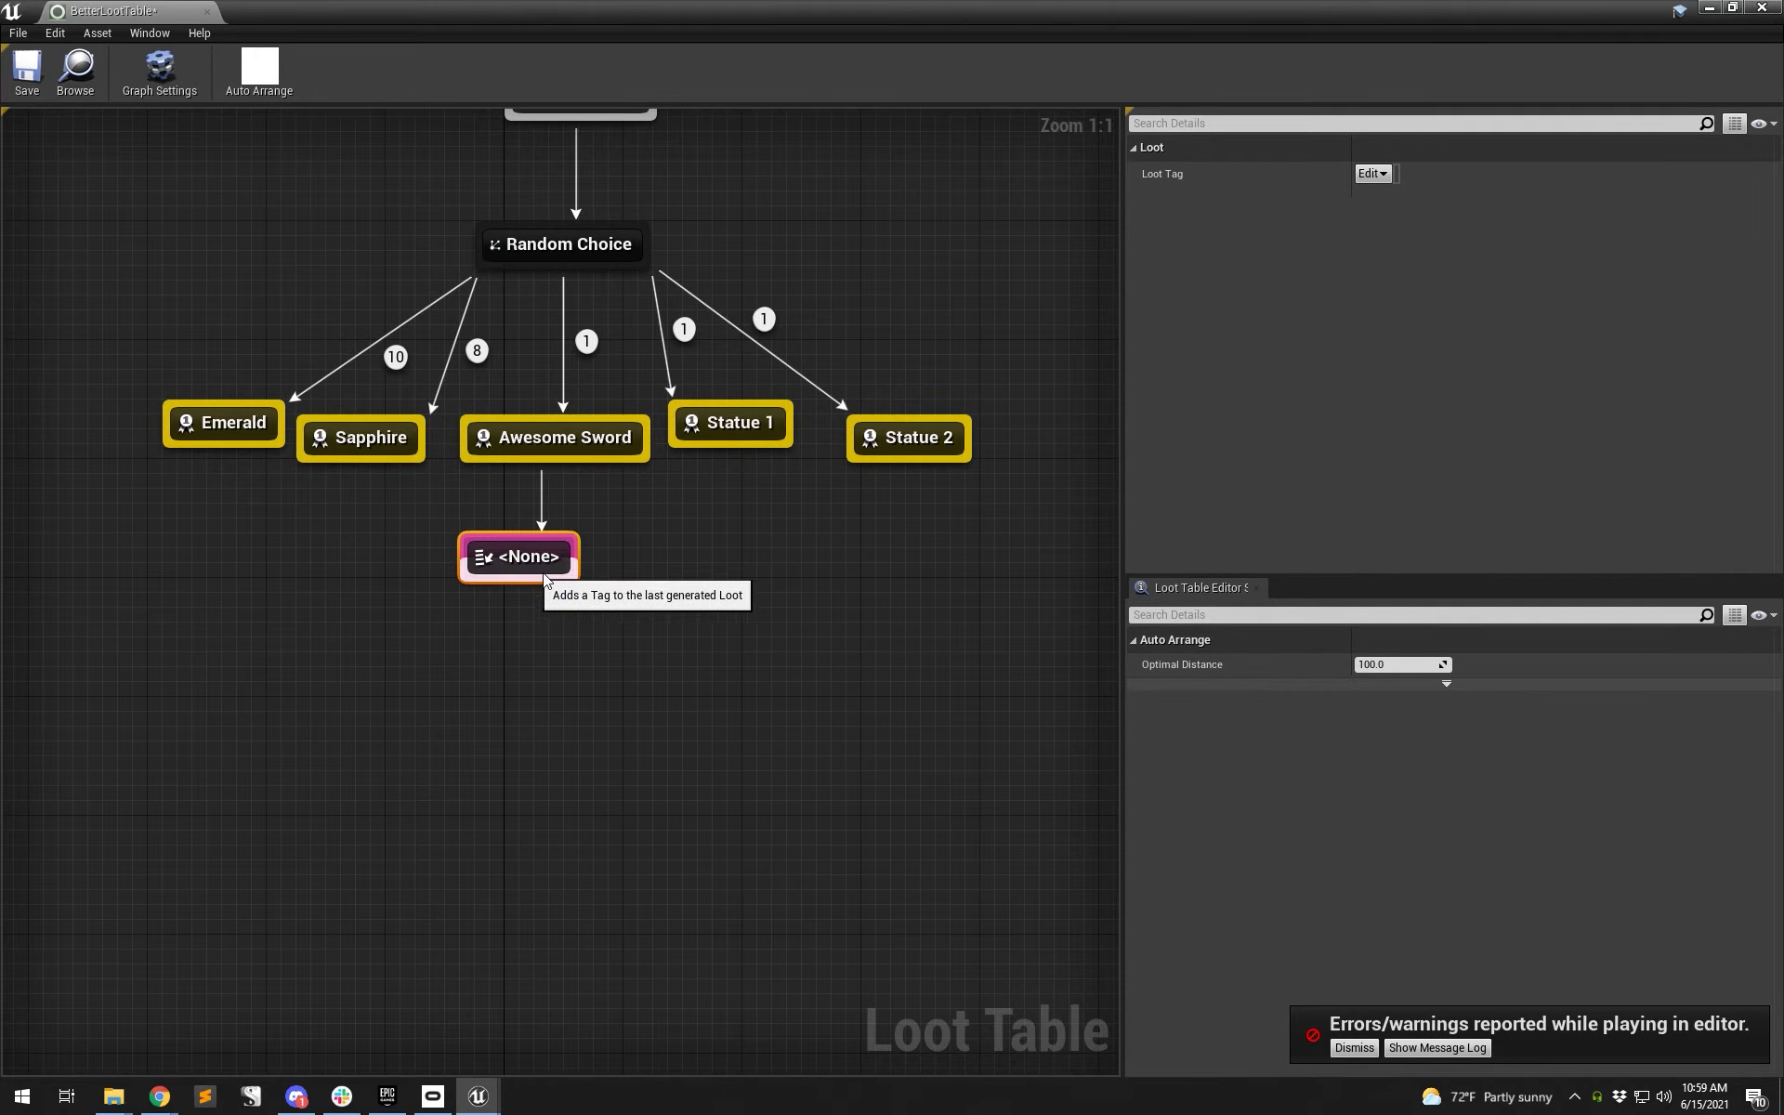
- Create the gameplay tags LootRarity.Common, LootRarity.Rare and LootRarity.Epic from the new node's loot tag setting
left_click(1372, 174)
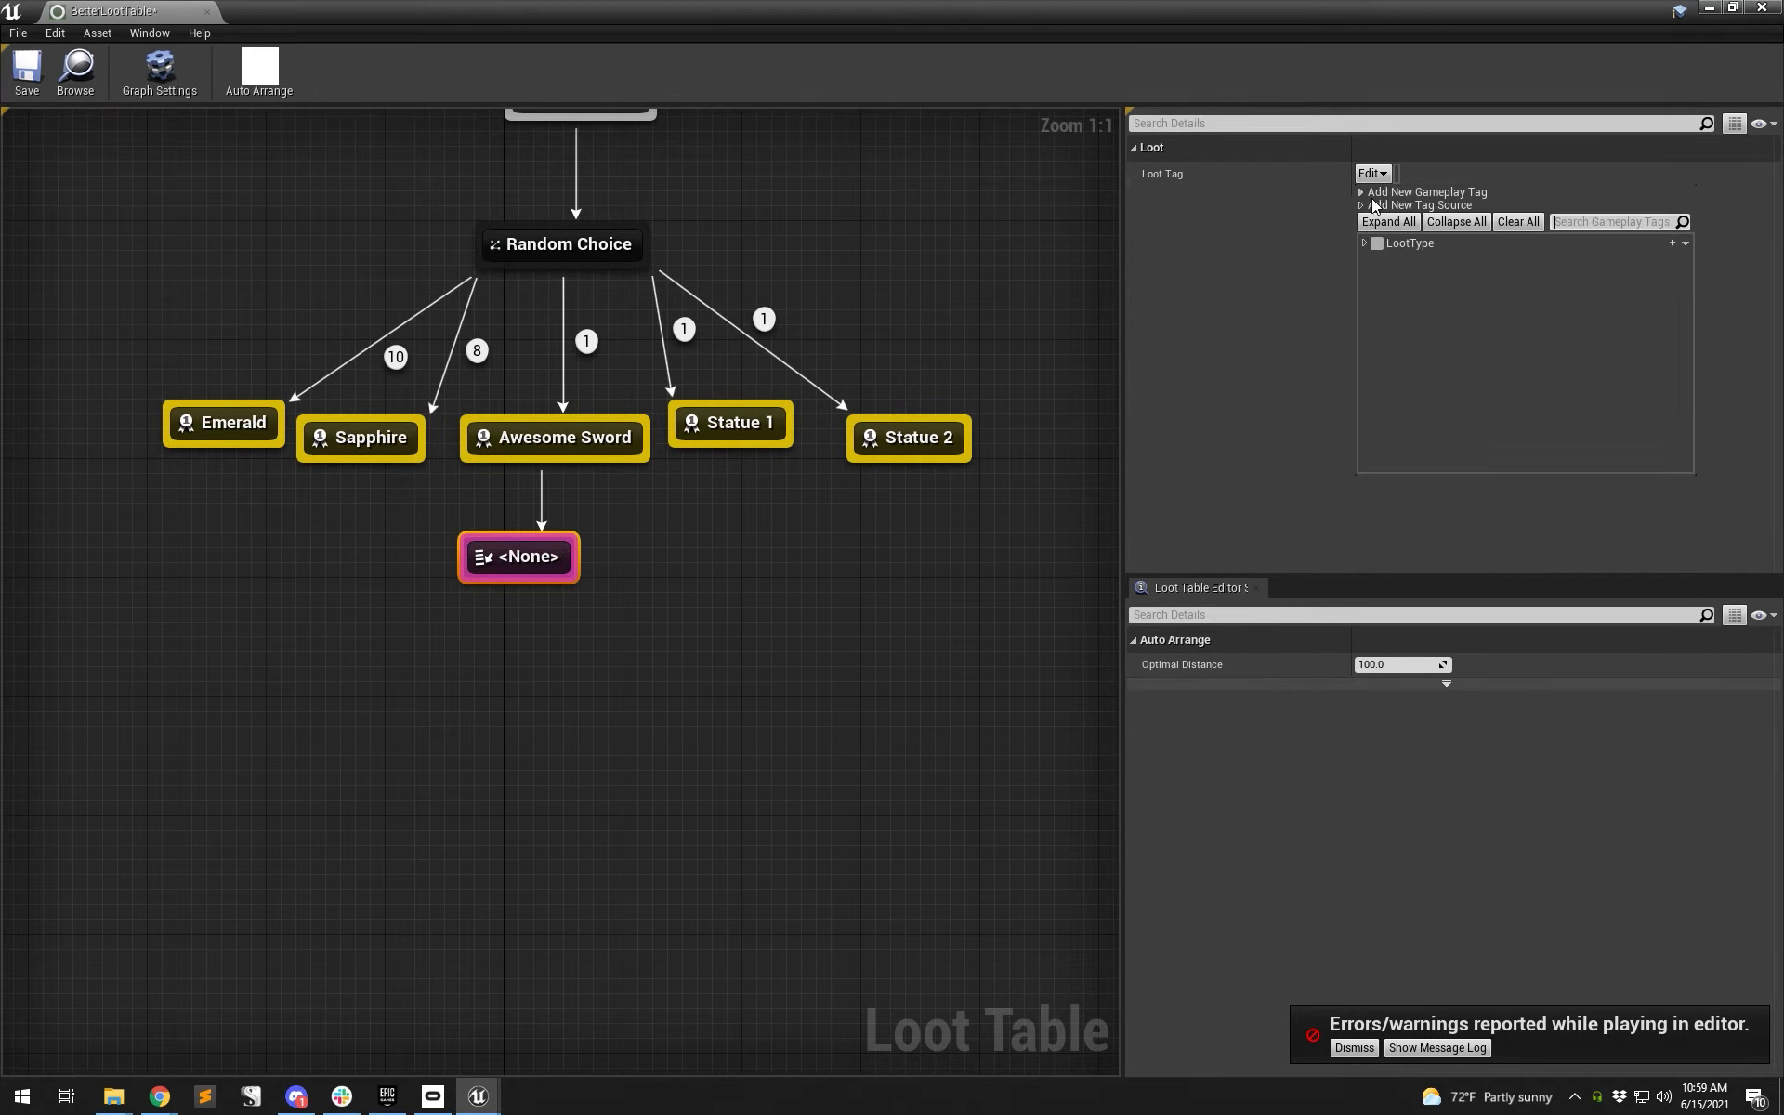
left_click(1371, 195)
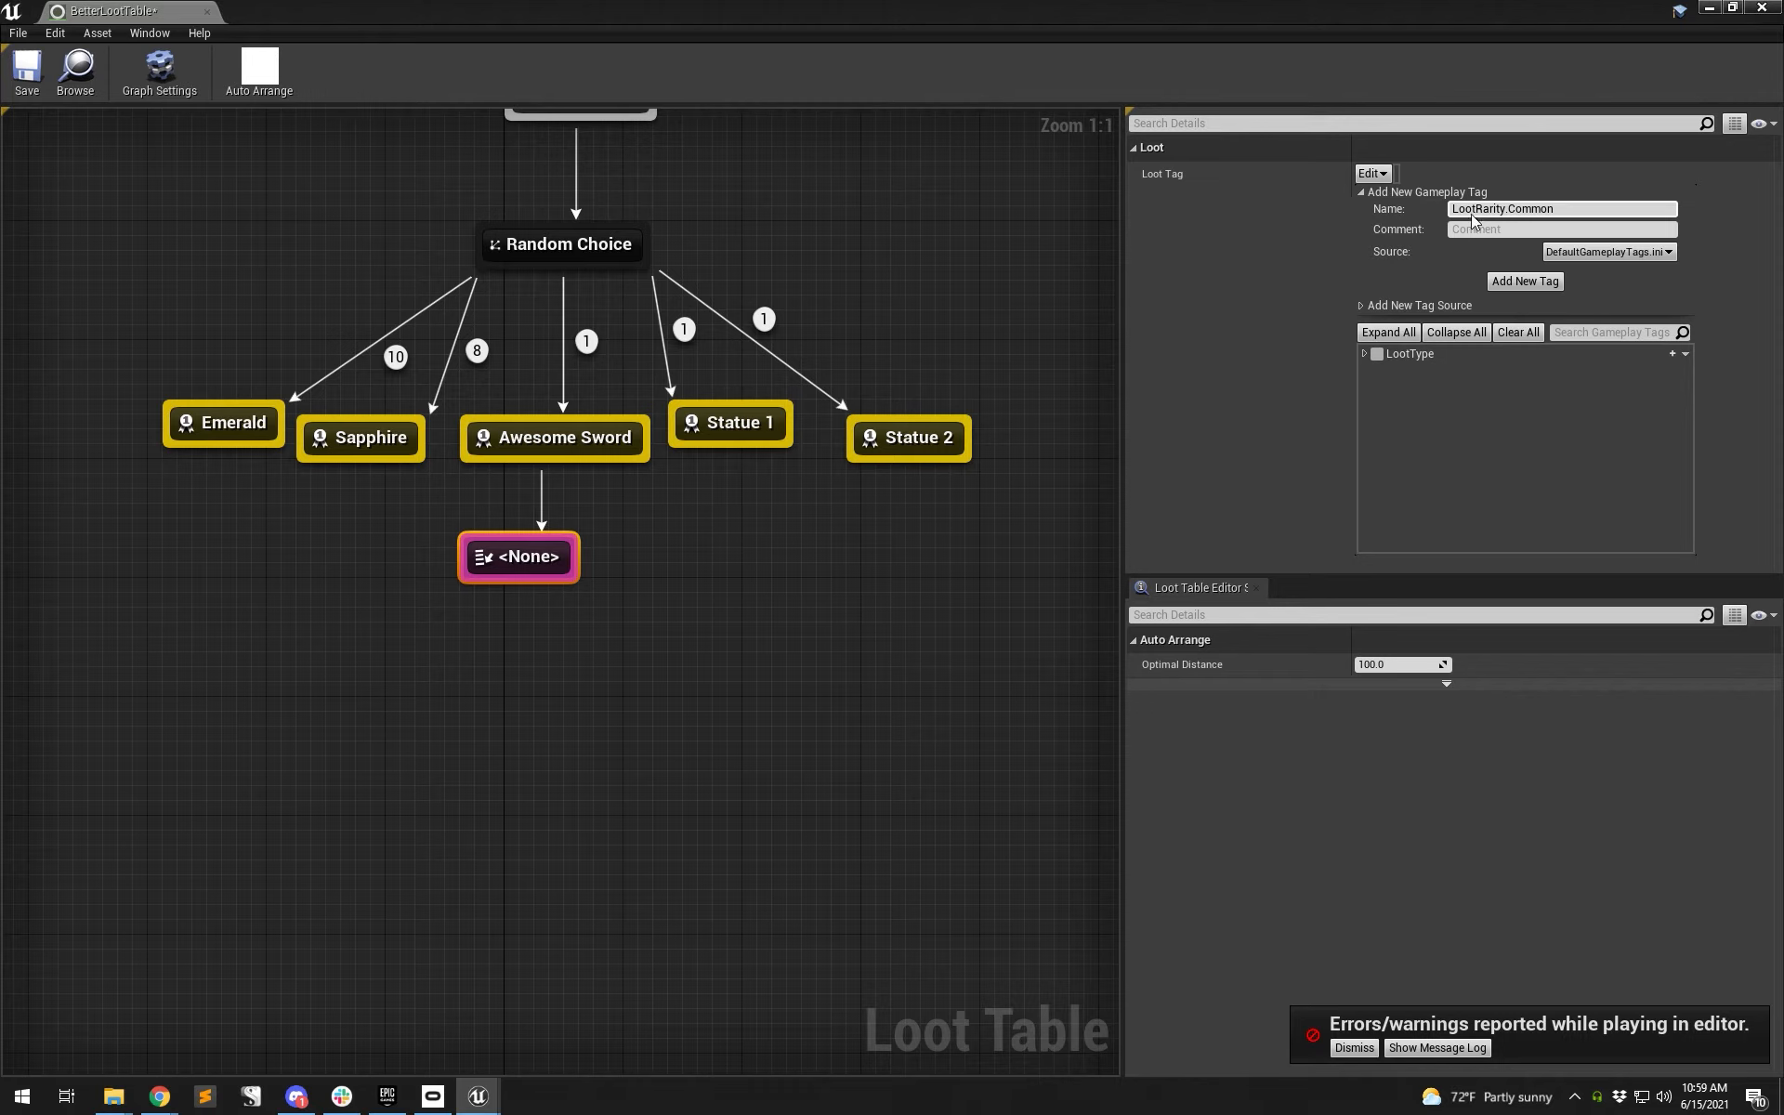
key("Return")
left_click(1375, 177)
left_click(1370, 194)
type("LootRarity.Rare")
key("Return")
type("LootRarity.")
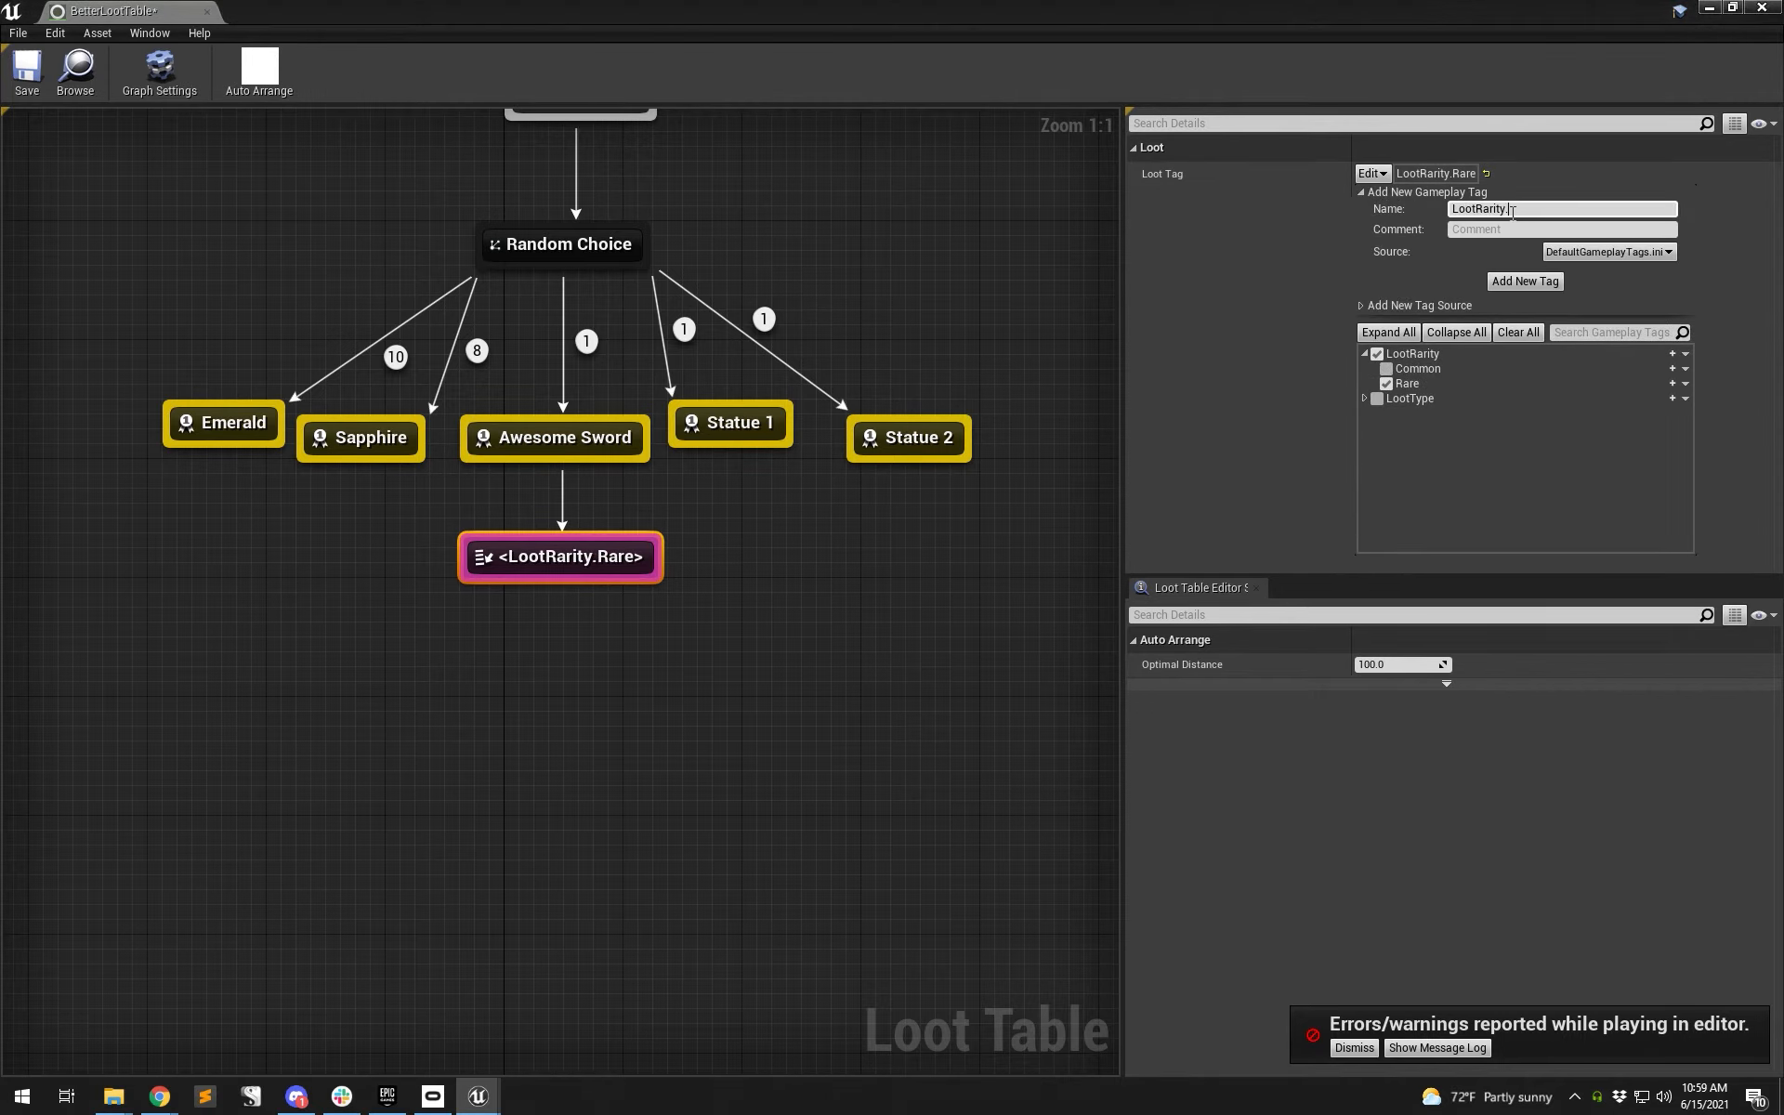
type("Epic")
key("Return")
left_click(1193, 276)
- Duplicate the rarity tag node twice, set the copies to LootRarity.Common and LootRarity.Rare, and place the three side by side
left_click_drag(560, 559, 748, 735)
key("ctrl+c")
key("ctrl+v")
key("ctrl+v")
left_click(1372, 174)
left_click(1386, 258)
left_click(500, 744)
left_click(1372, 173)
left_click(1386, 288)
left_click_drag(446, 740, 520, 725)
left_click_drag(400, 650, 295, 725)
- Add a Shufflebag Choice node between Awesome Sword and the rarity tags, and space out the Rare and Epic nodes
right_click(534, 551)
type("shu")
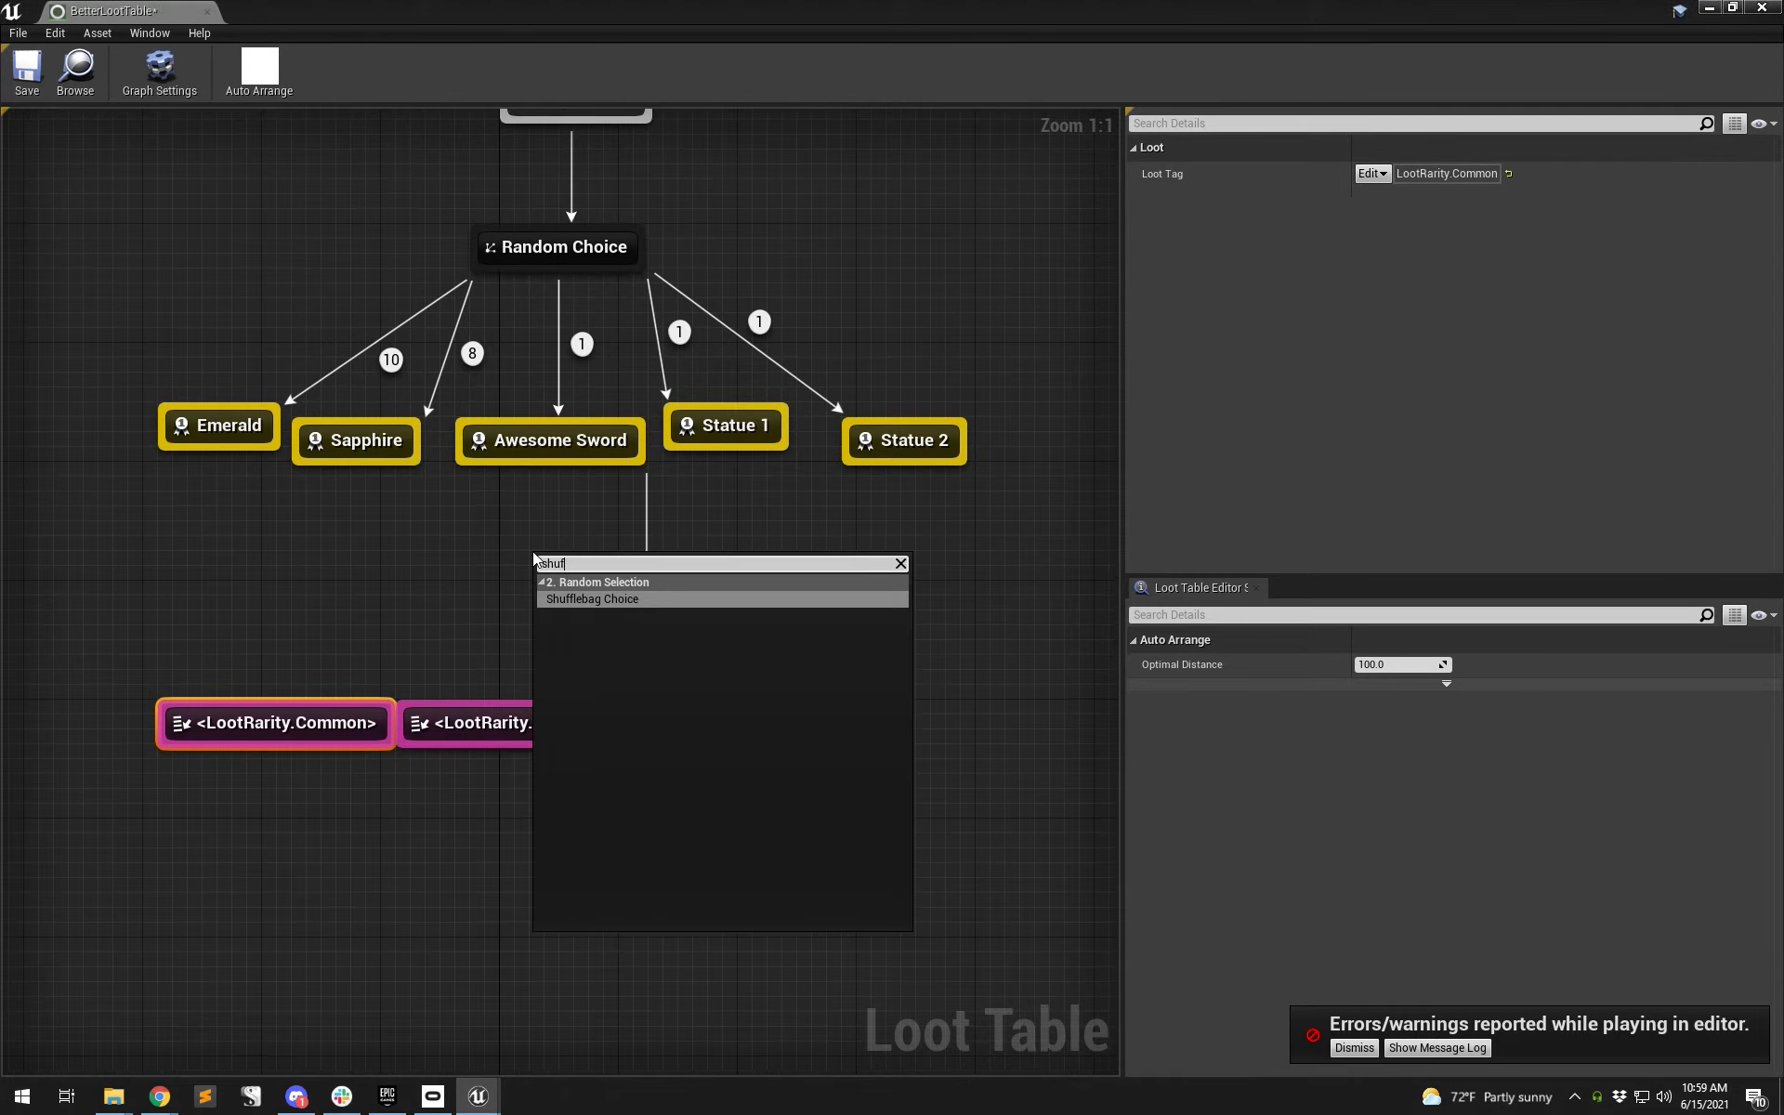
key("Return")
left_click_drag(617, 578, 559, 565)
left_click_drag(548, 727, 578, 727)
left_click_drag(717, 732, 761, 732)
- Connect Awesome Sword to Shufflebag Choice and Shufflebag Choice to the Common, Rare and Epic tag nodes
left_click_drag(362, 705, 516, 576)
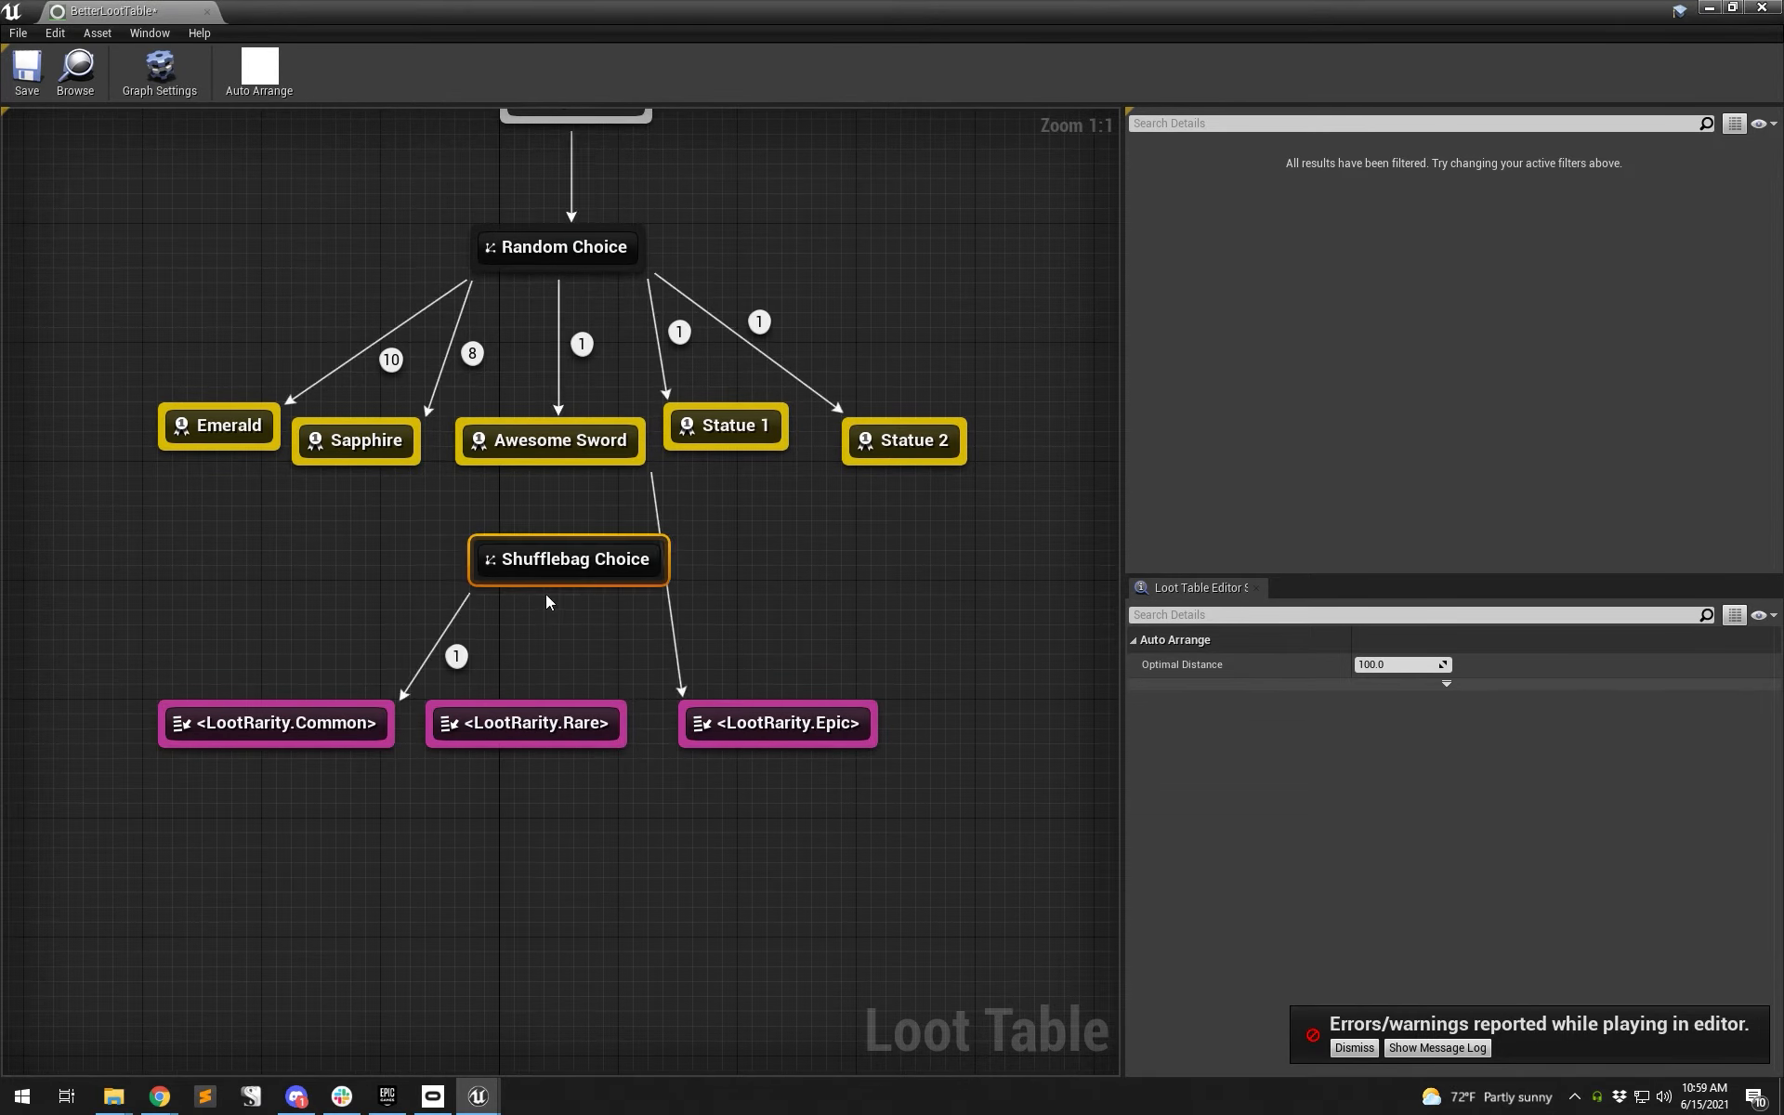
left_click(437, 676)
left_click_drag(547, 704, 569, 581)
left_click_drag(757, 704, 631, 580)
left_click_drag(576, 461, 549, 532)
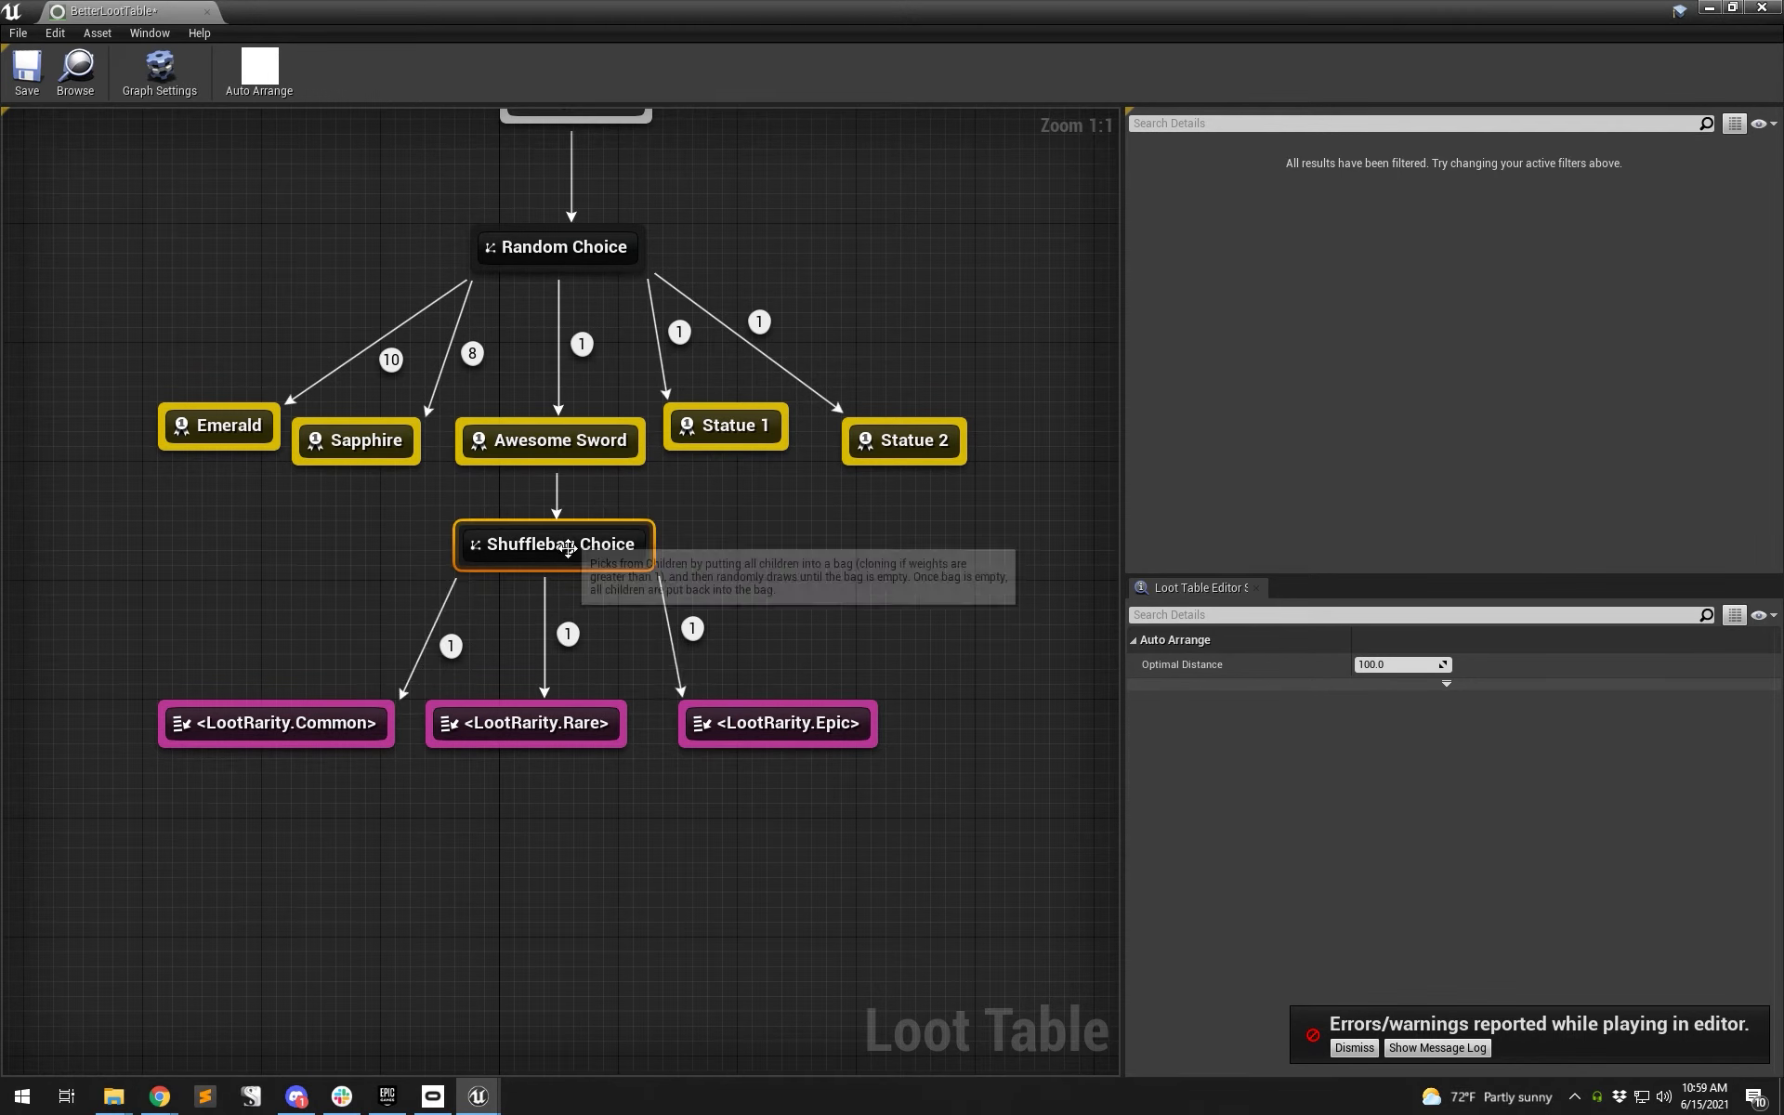
- Shift Shufflebag Choice slightly left under Awesome Sword and move the three rarity tag nodes up a little together
left_click(624, 535)
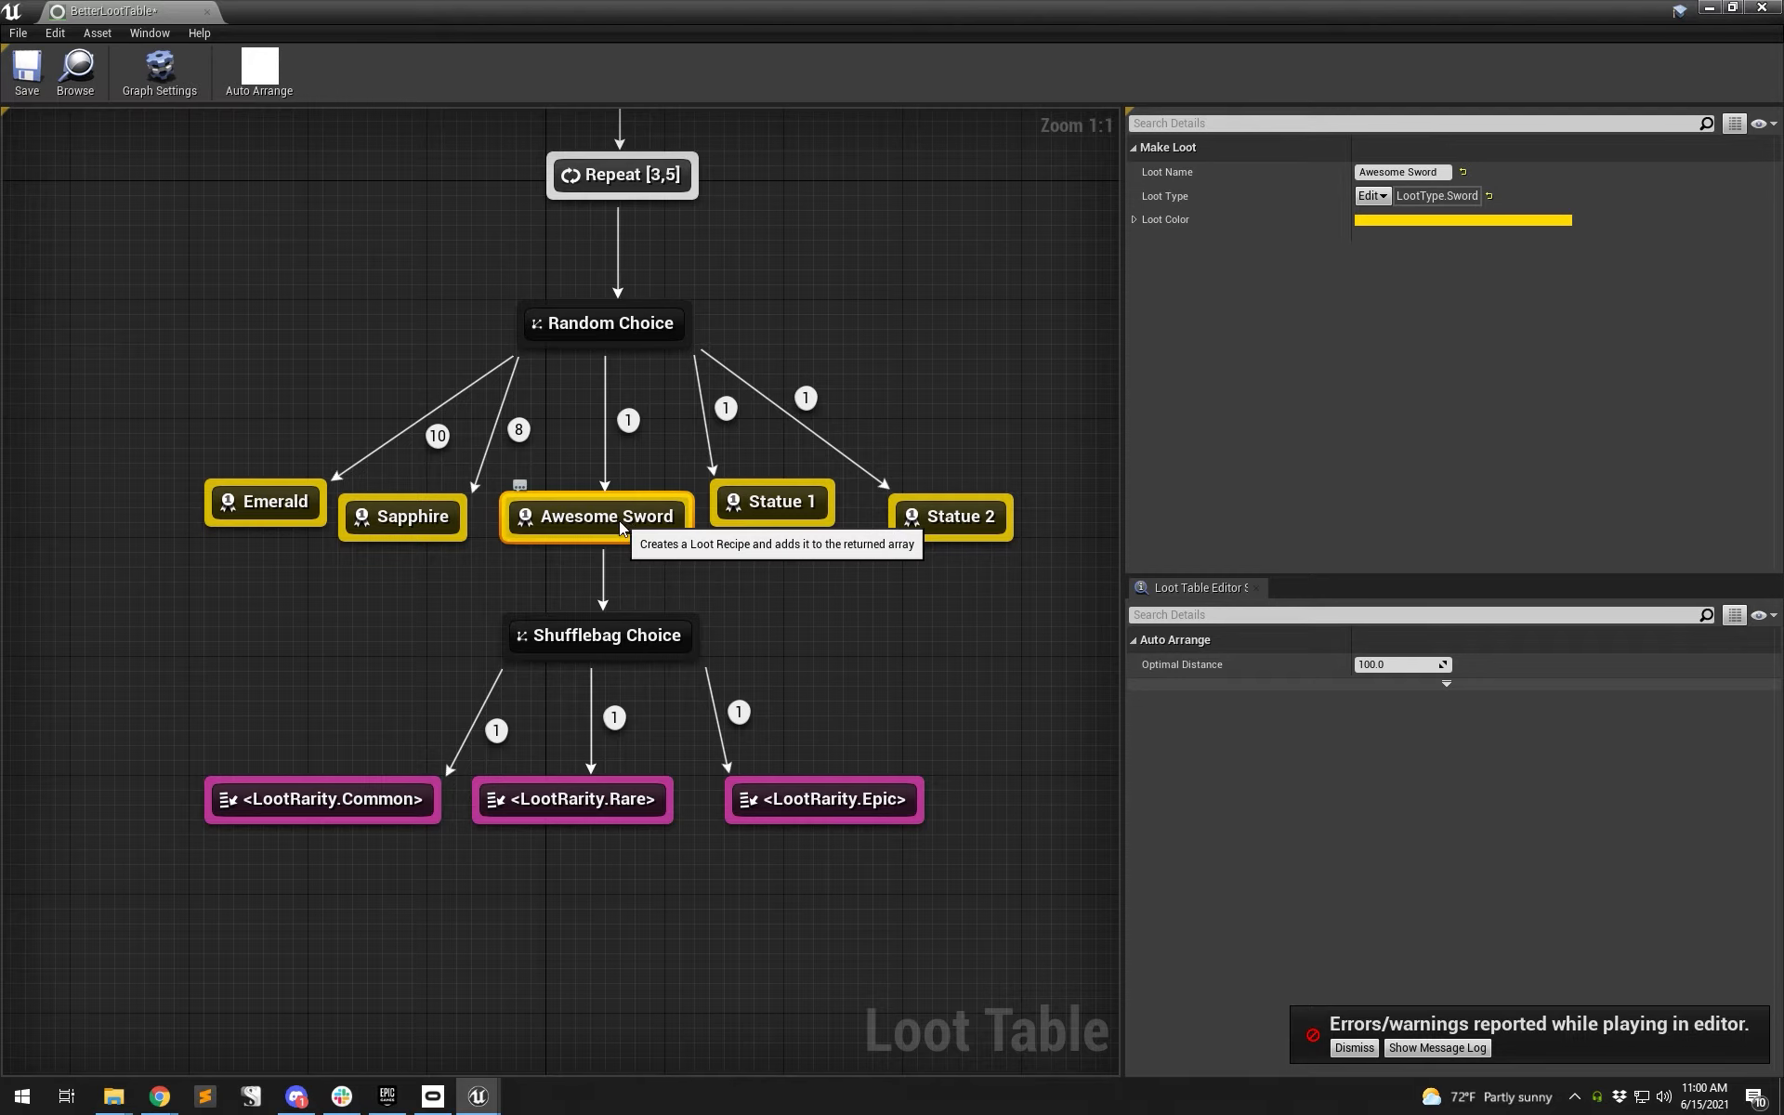
left_click_drag(604, 645, 566, 641)
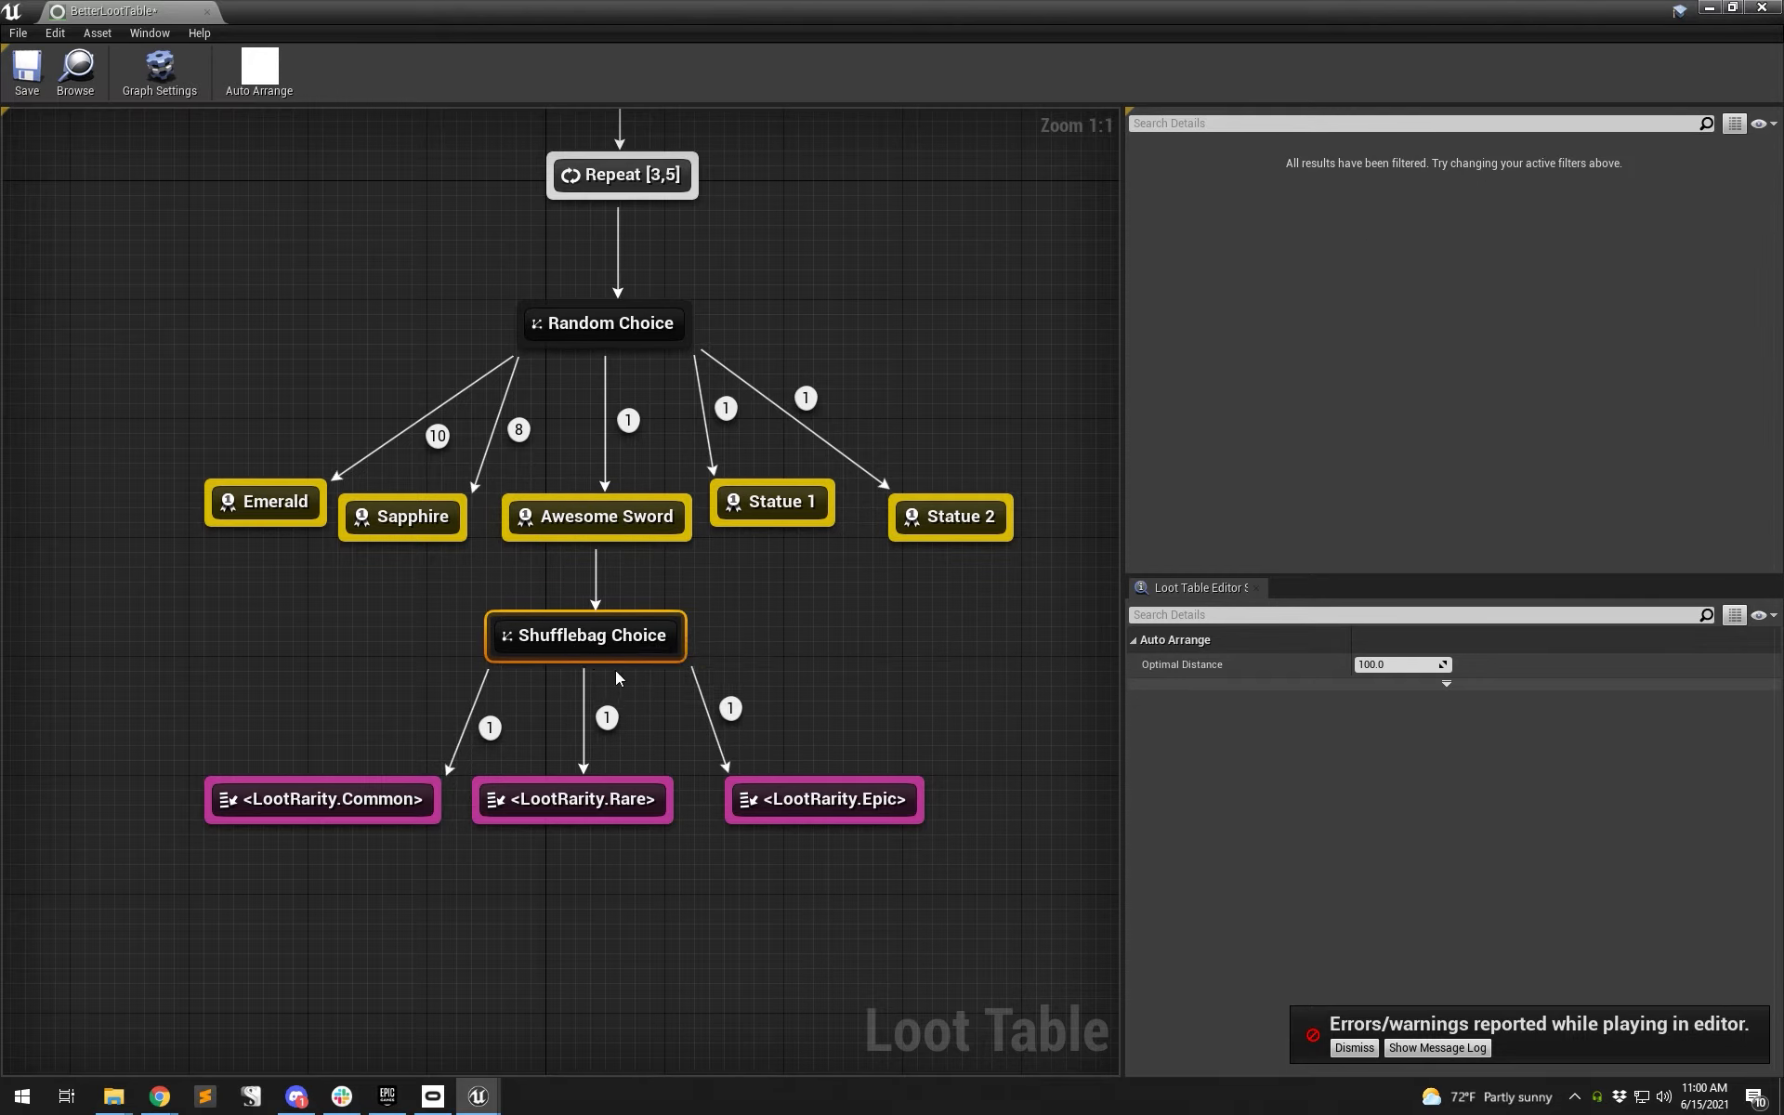
left_click(370, 813)
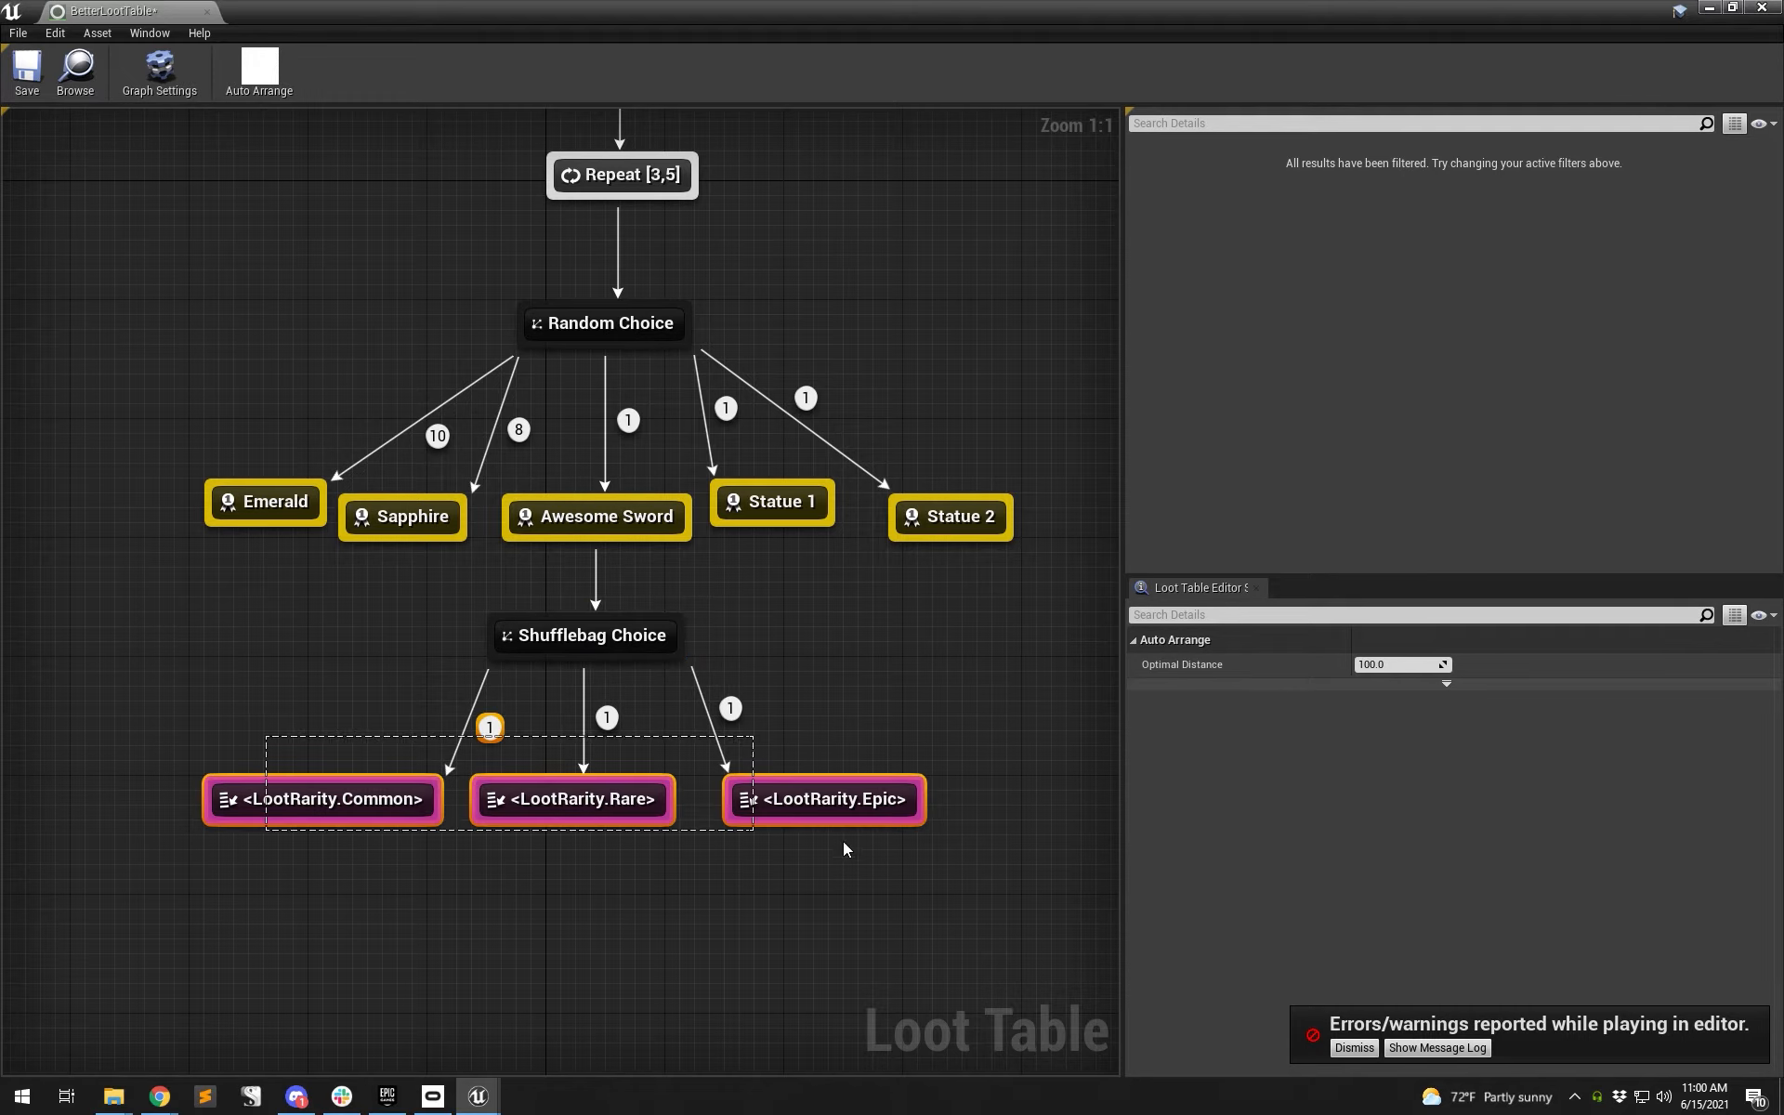
left_click(851, 874)
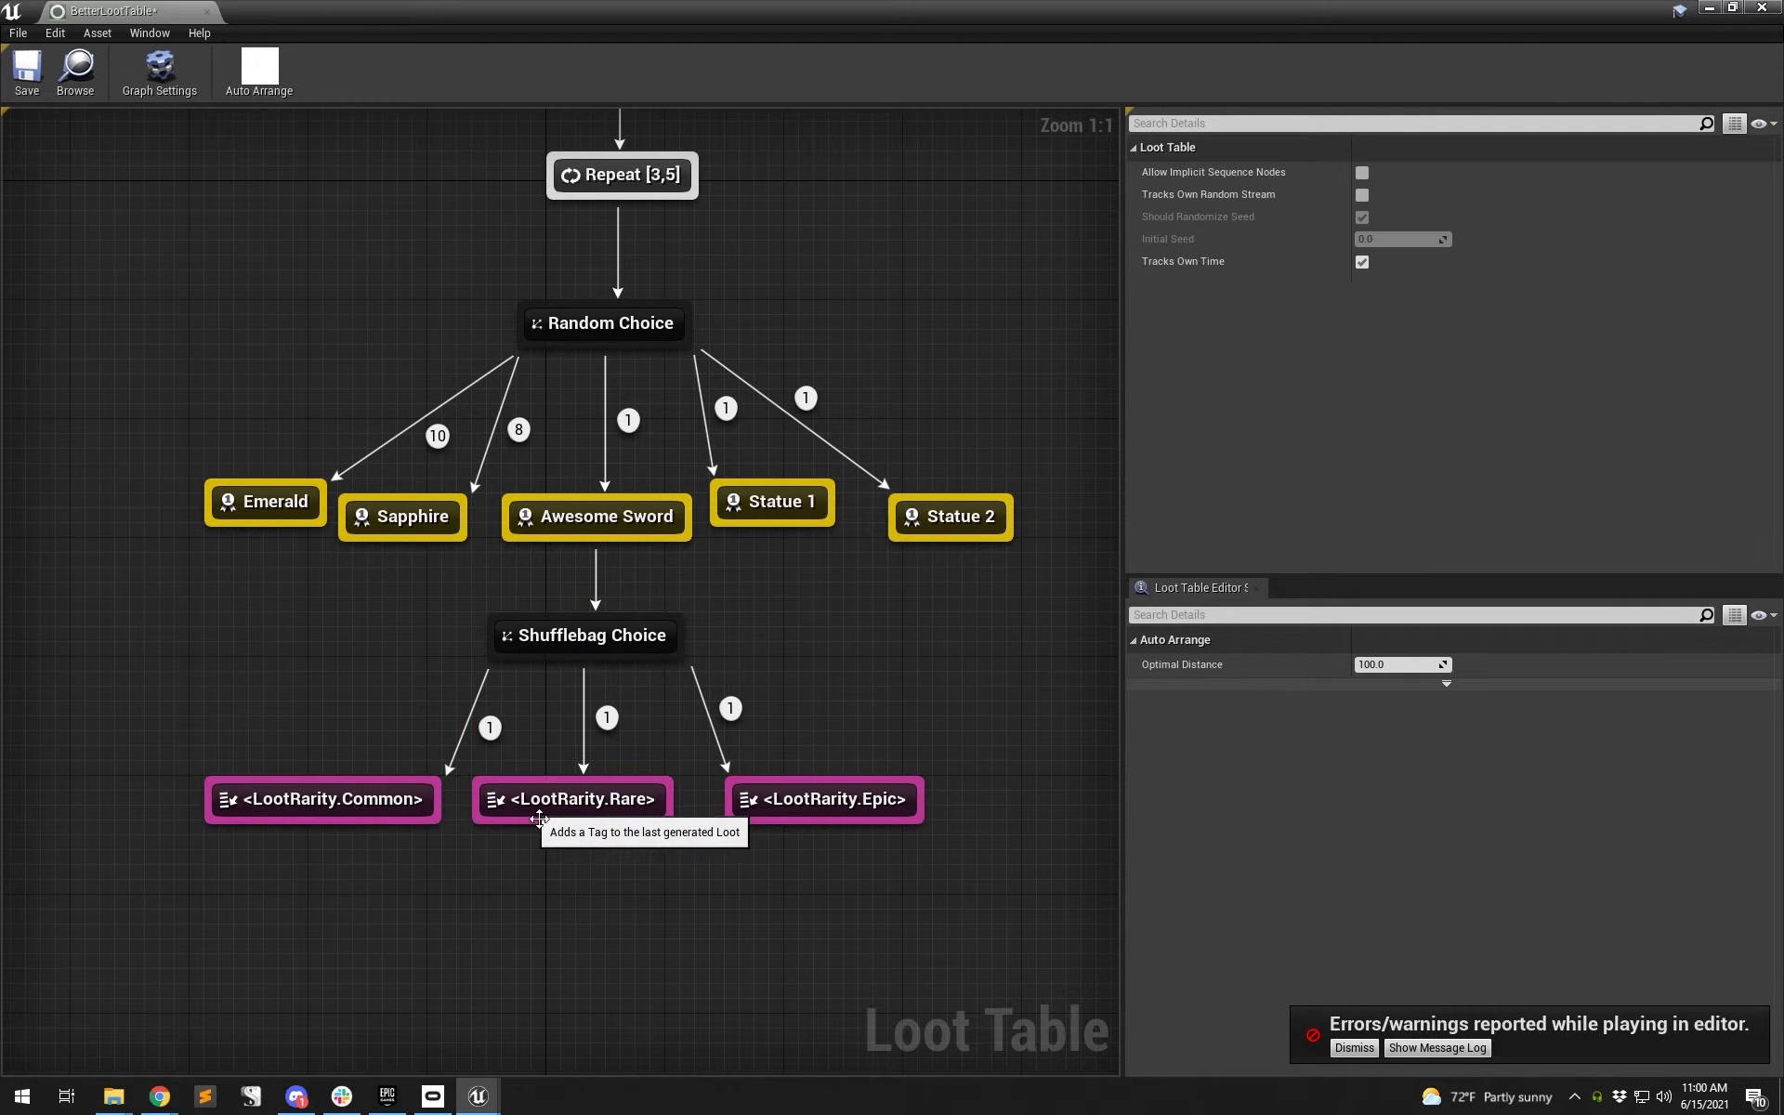
left_click_drag(914, 855, 309, 806)
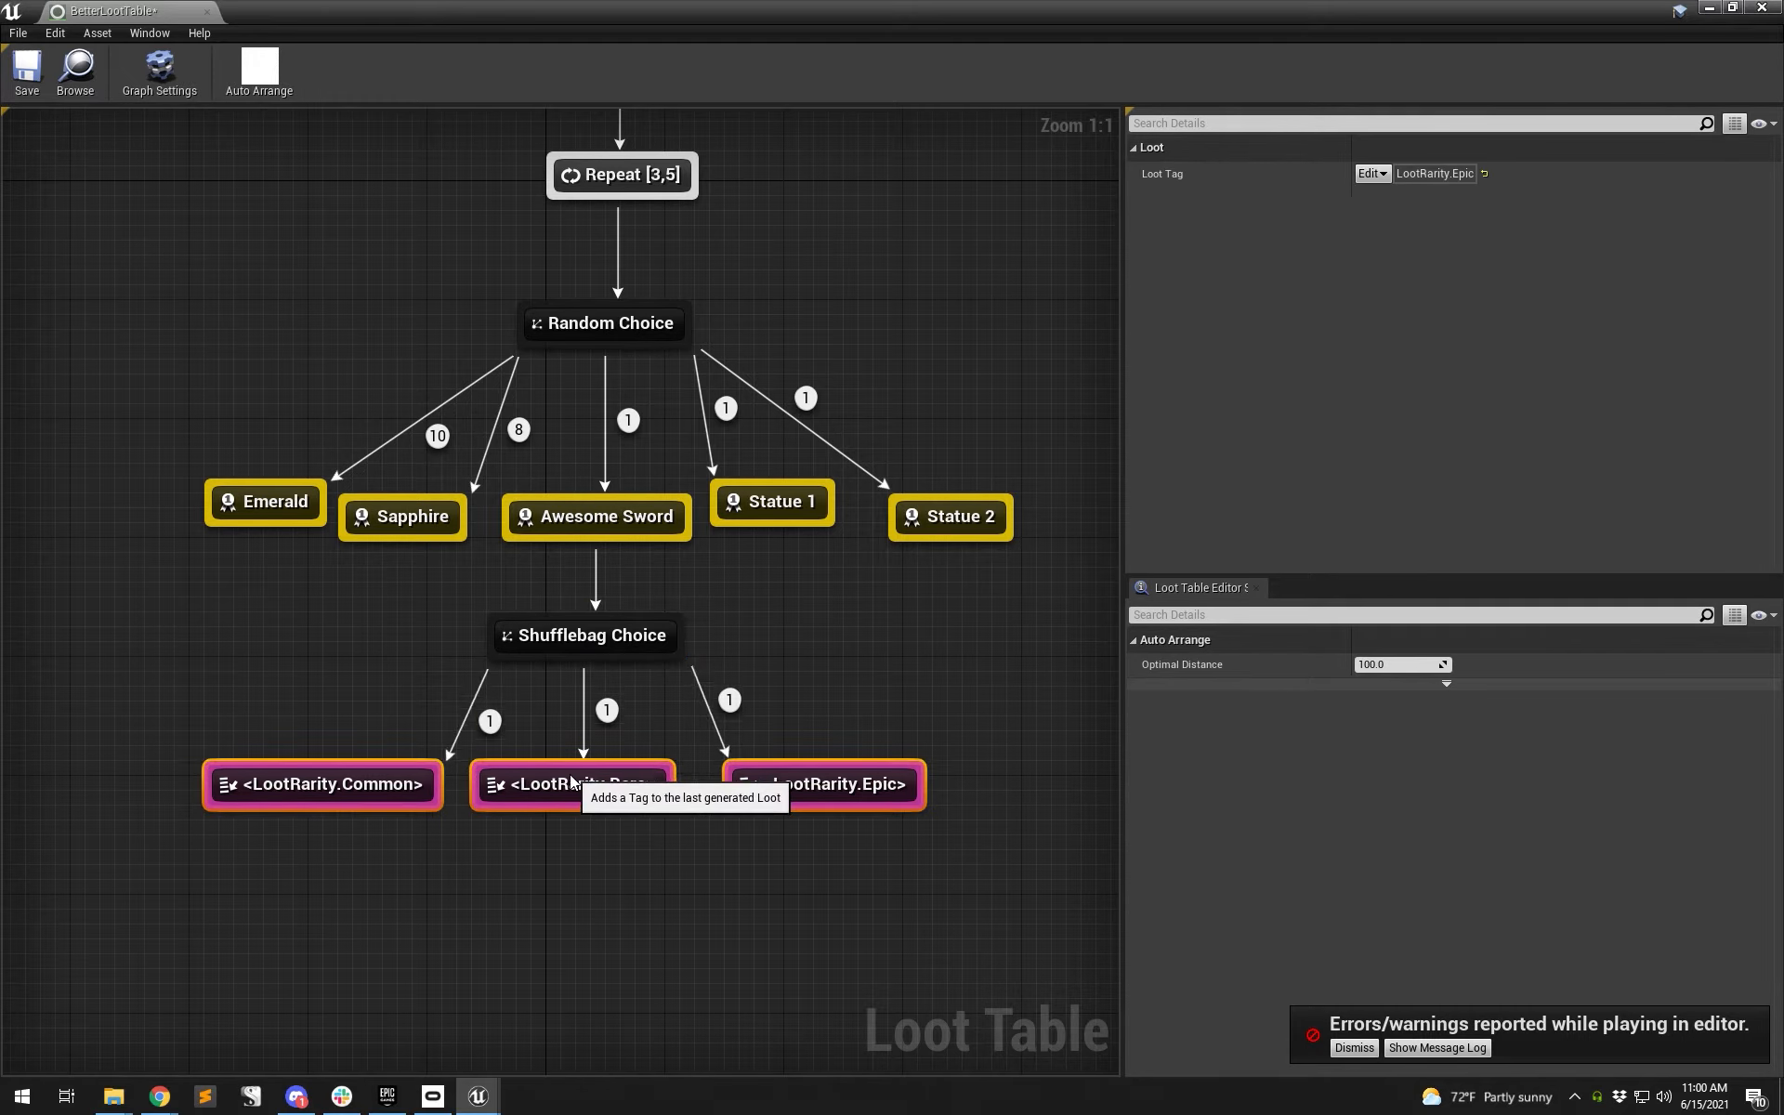
- Spread the three rarity tag nodes slightly apart below Shufflebag Choice and review that node
left_click(475, 869)
left_click_drag(390, 770, 363, 770)
left_click(615, 706)
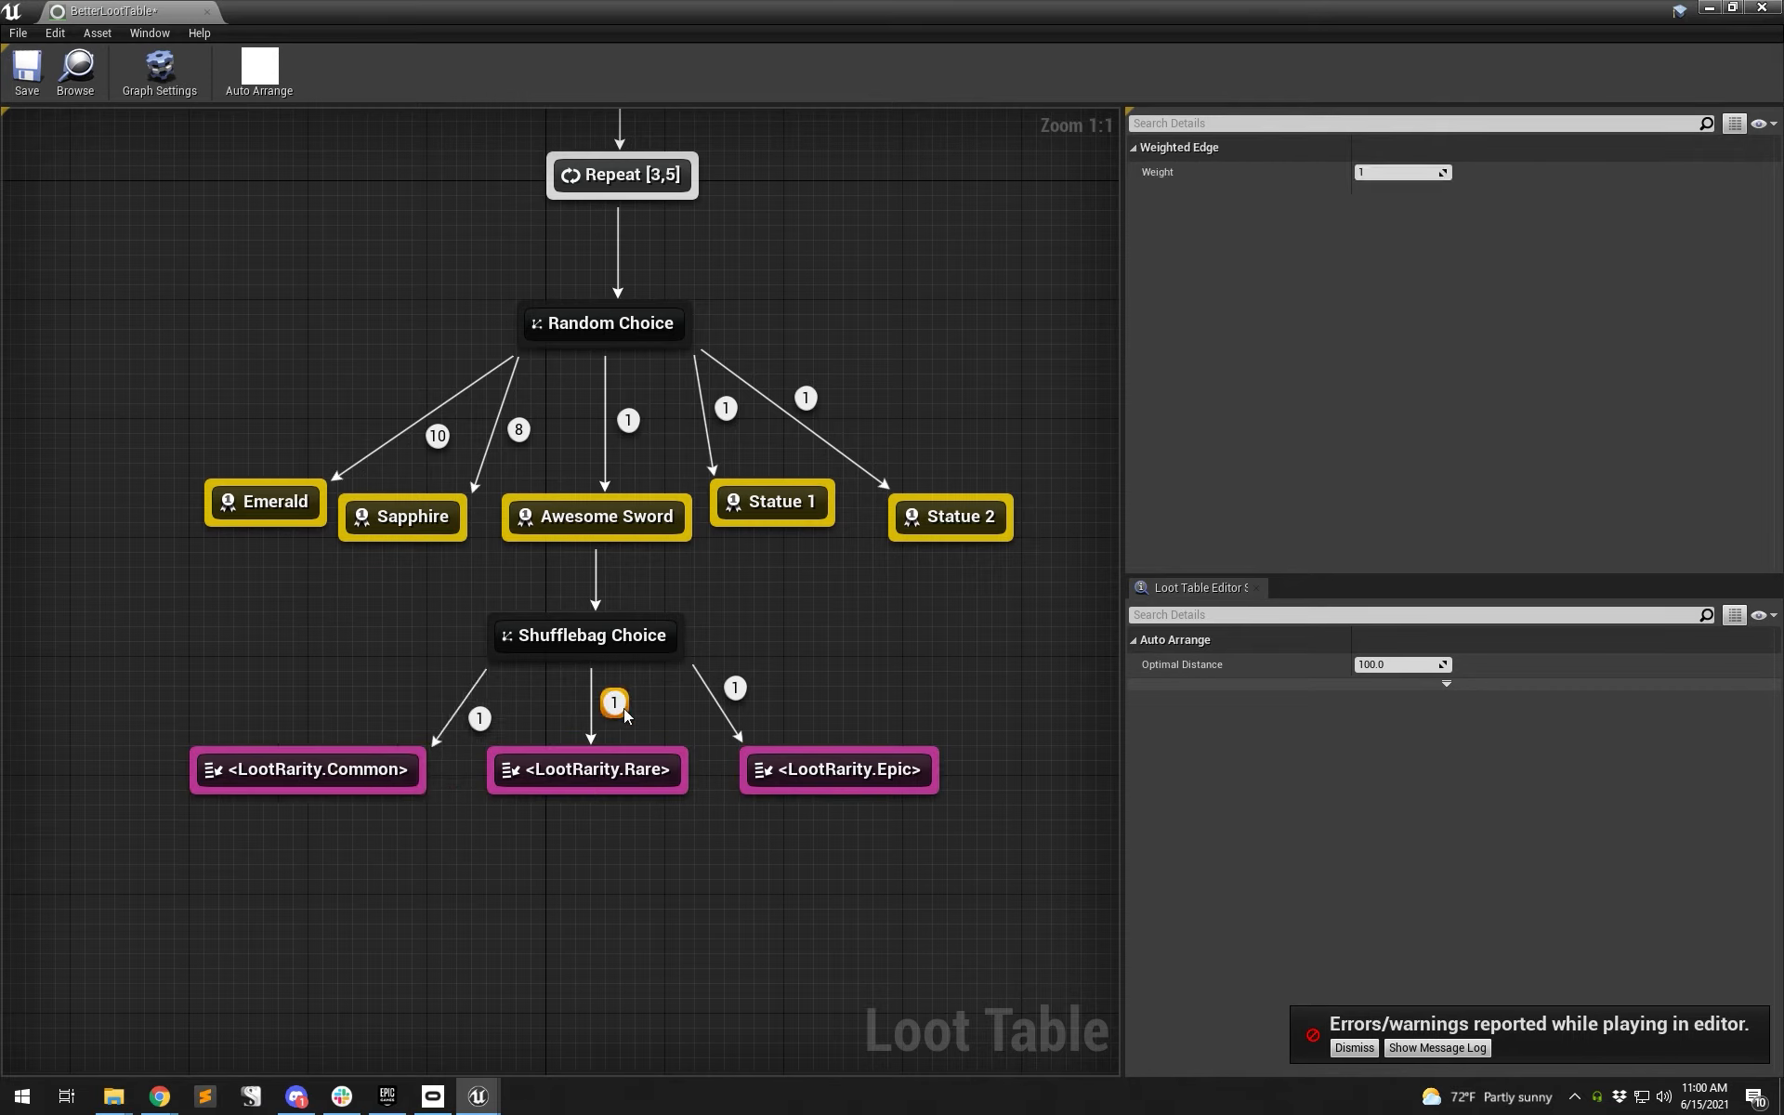
left_click(619, 639)
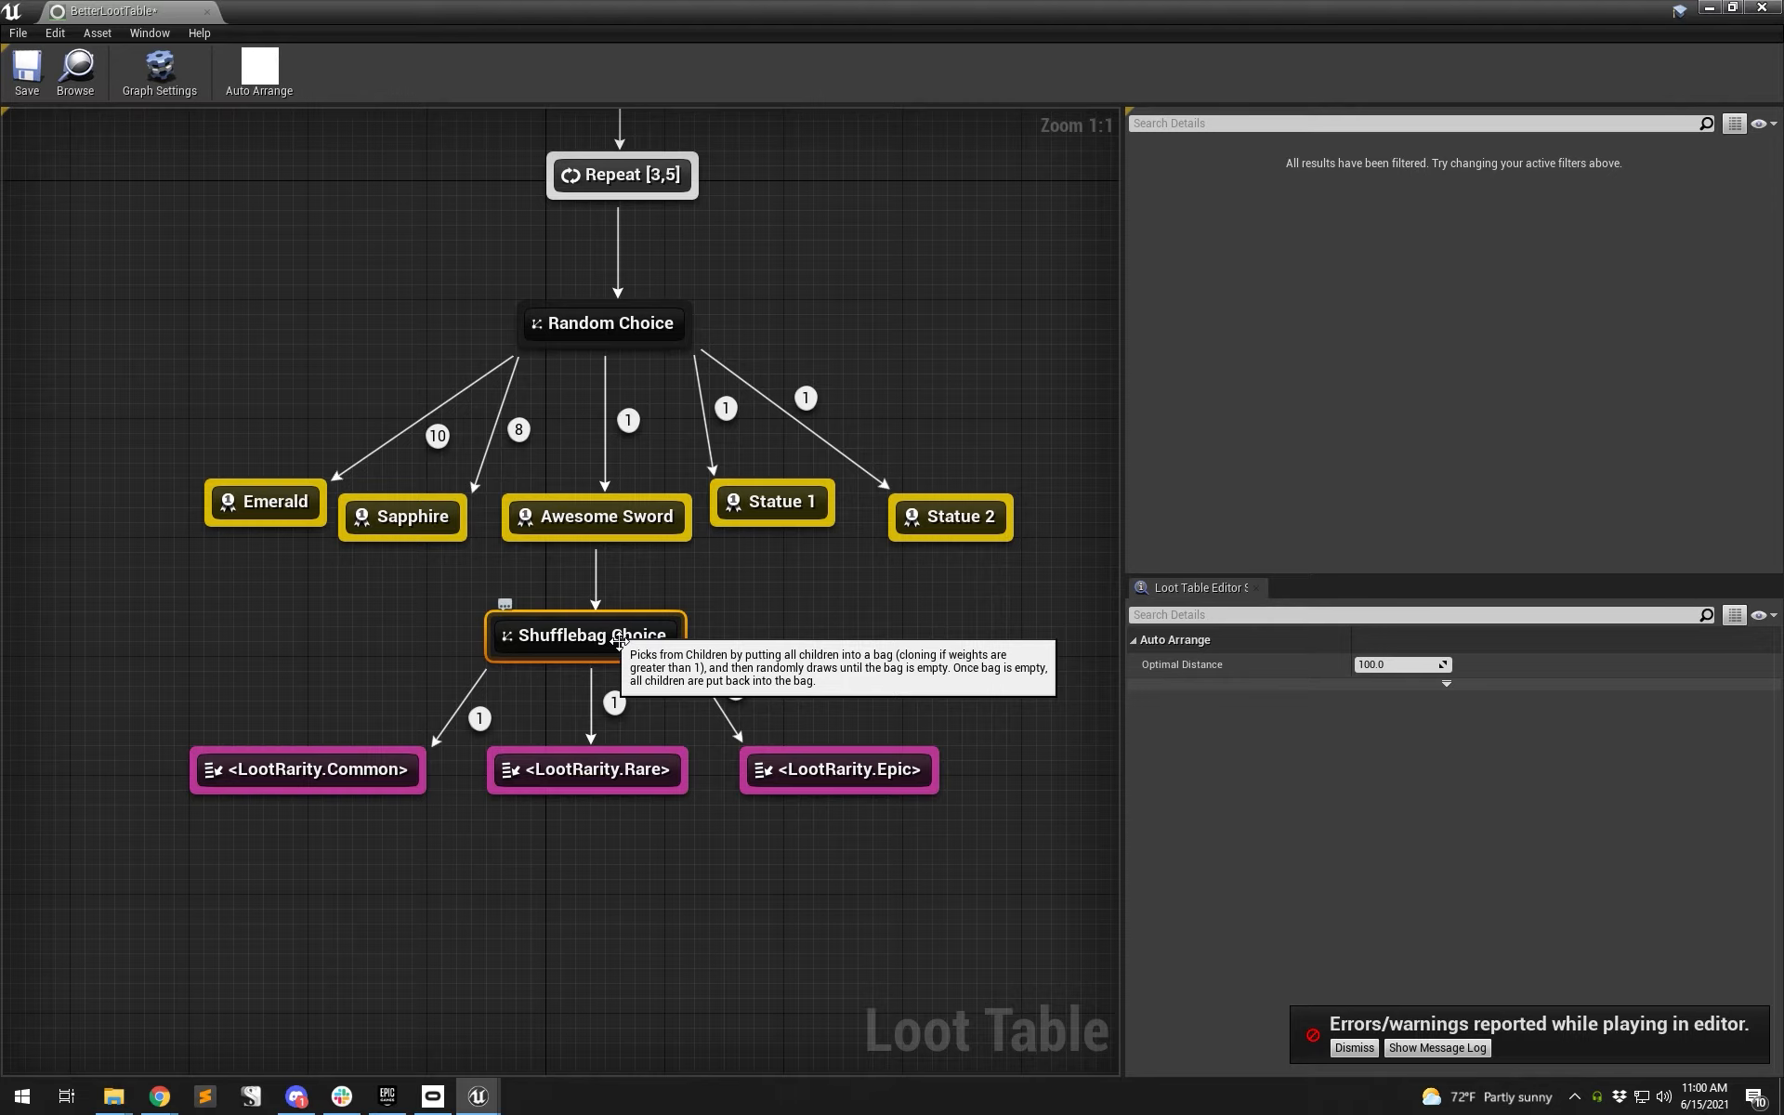
- Set the Shufflebag Choice edge weights to 5 for LootRarity.Common and 2 for LootRarity.Rare, then check the LootRarity.Epic edge and node
left_click(479, 719)
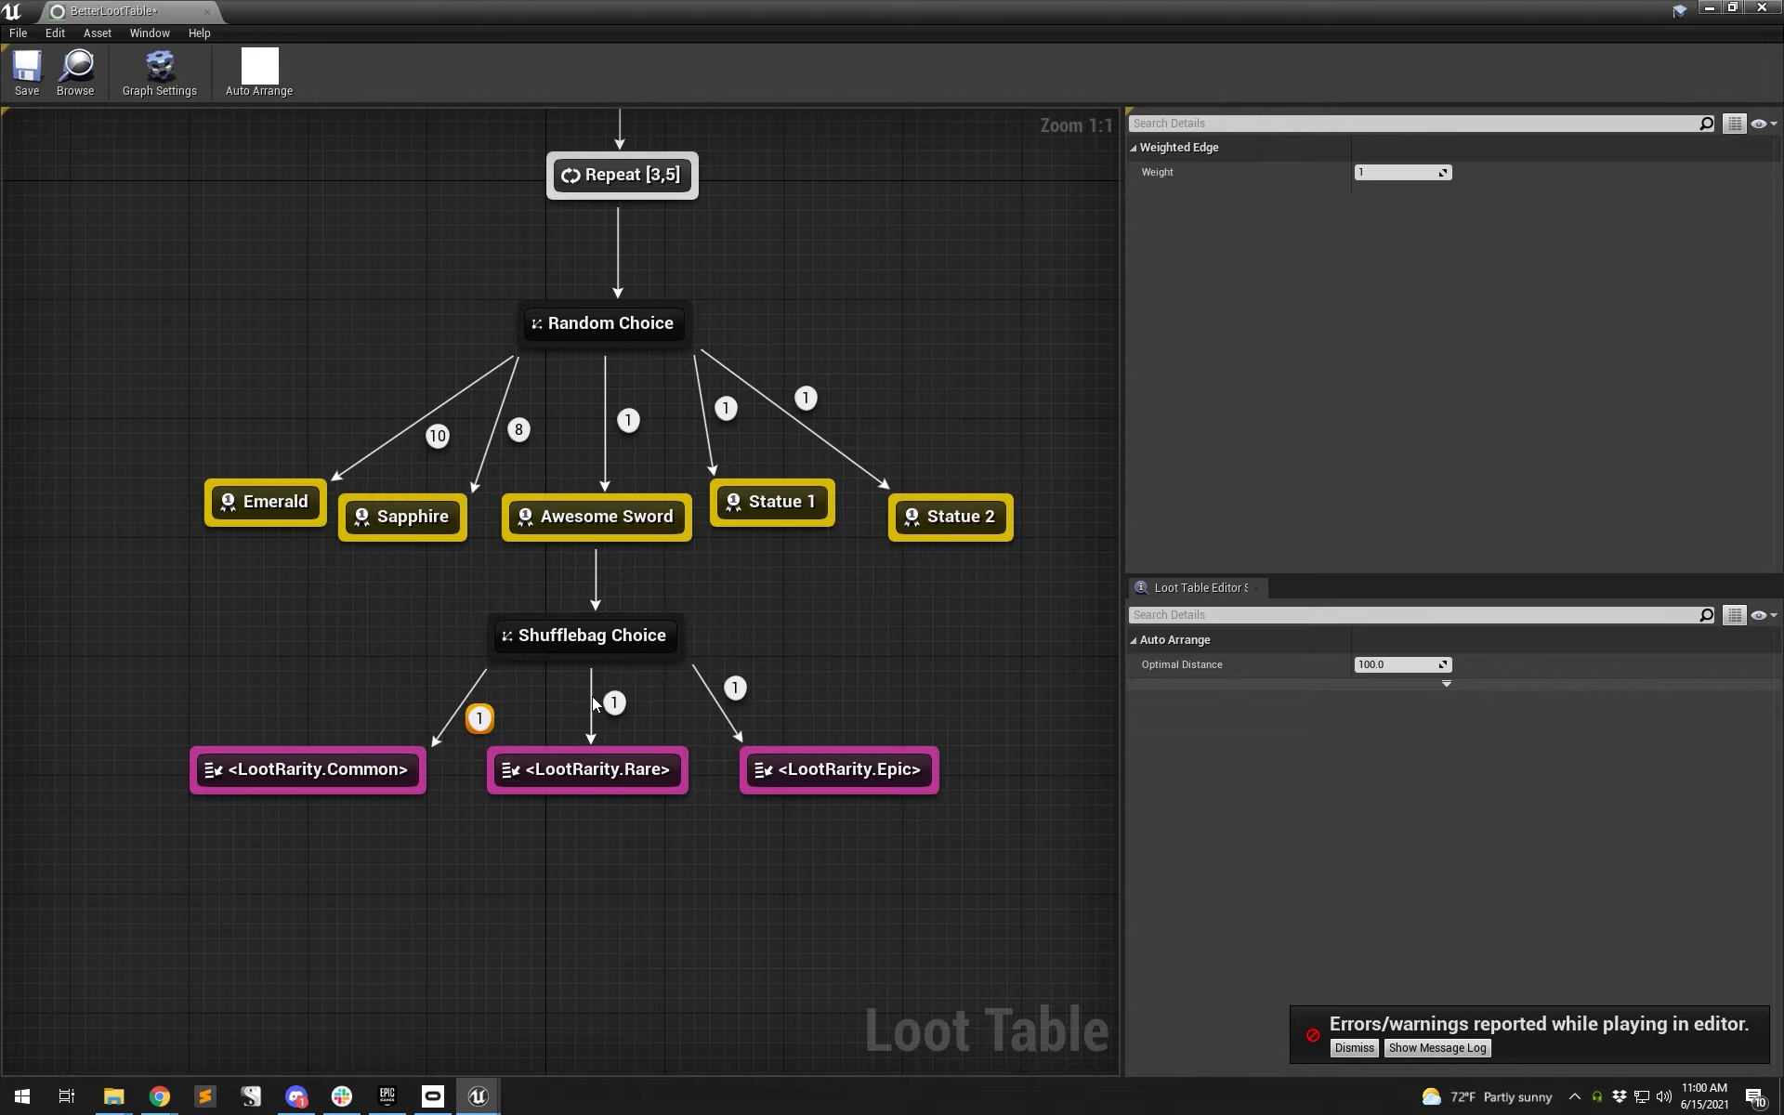
left_click(1414, 174)
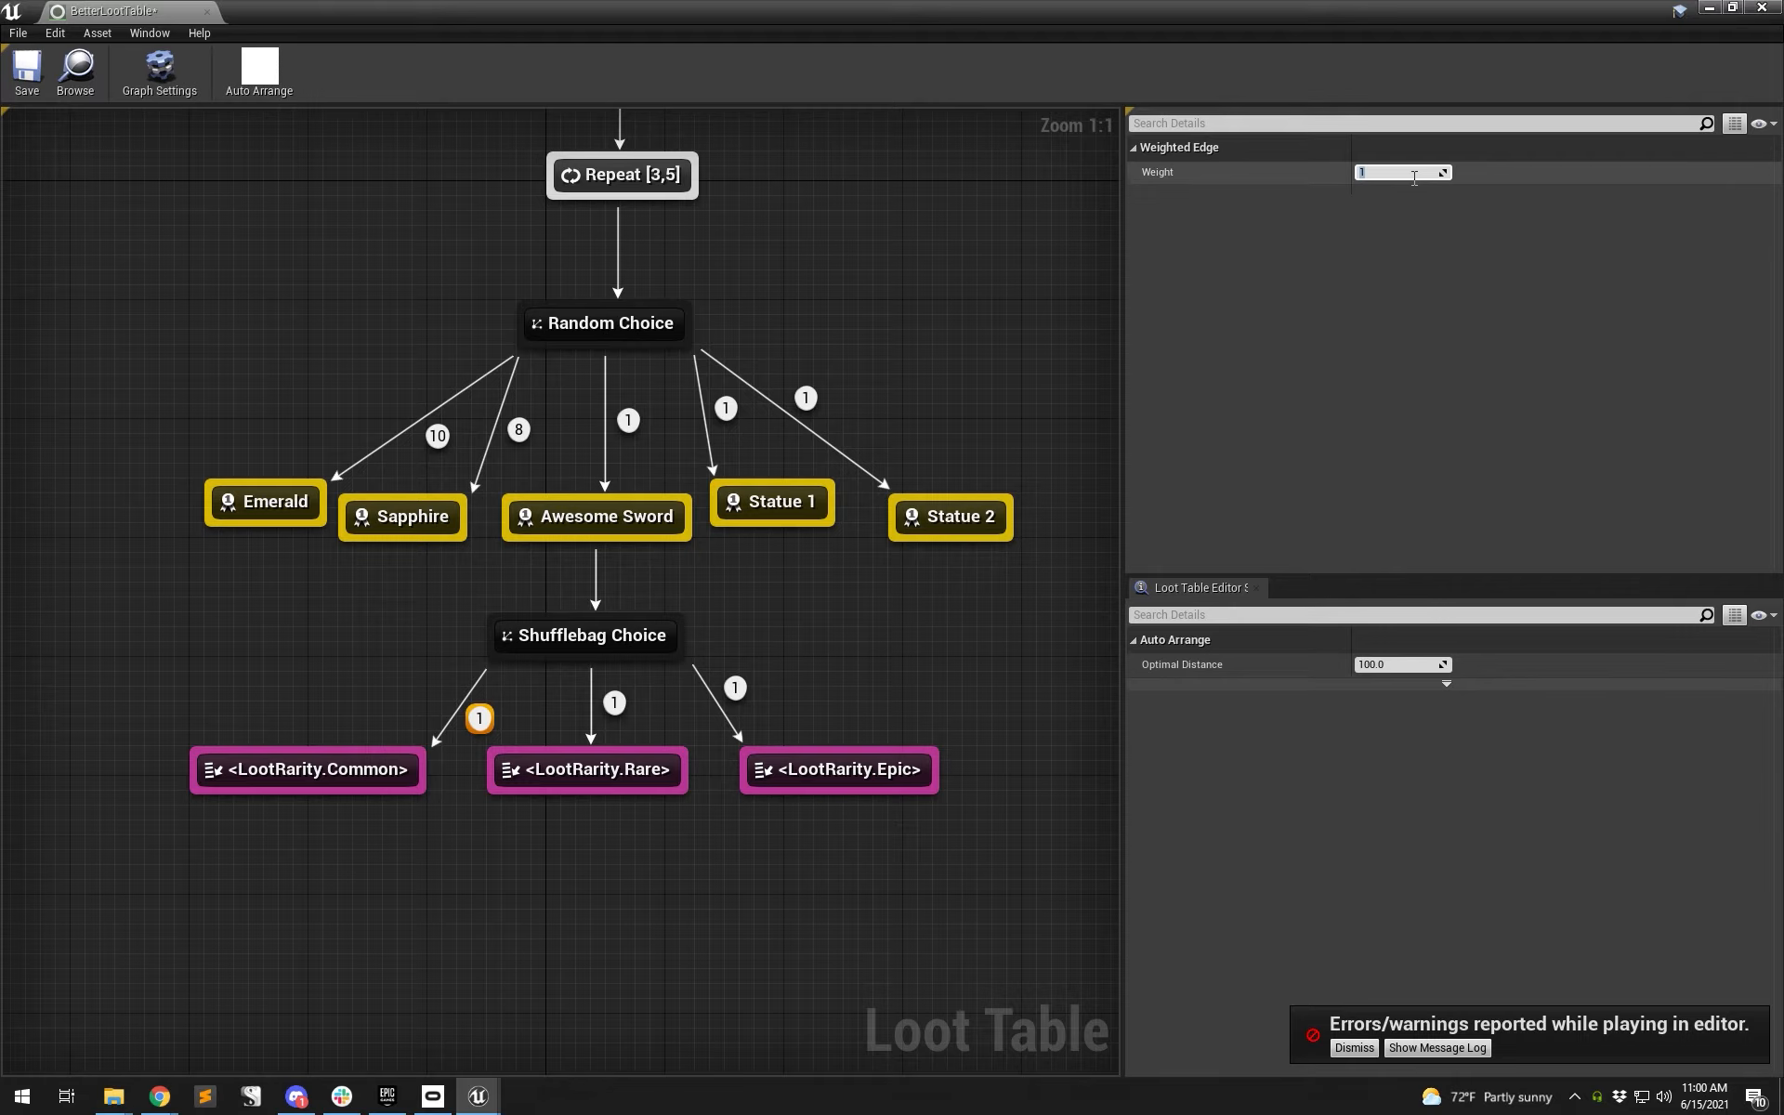
key("Return")
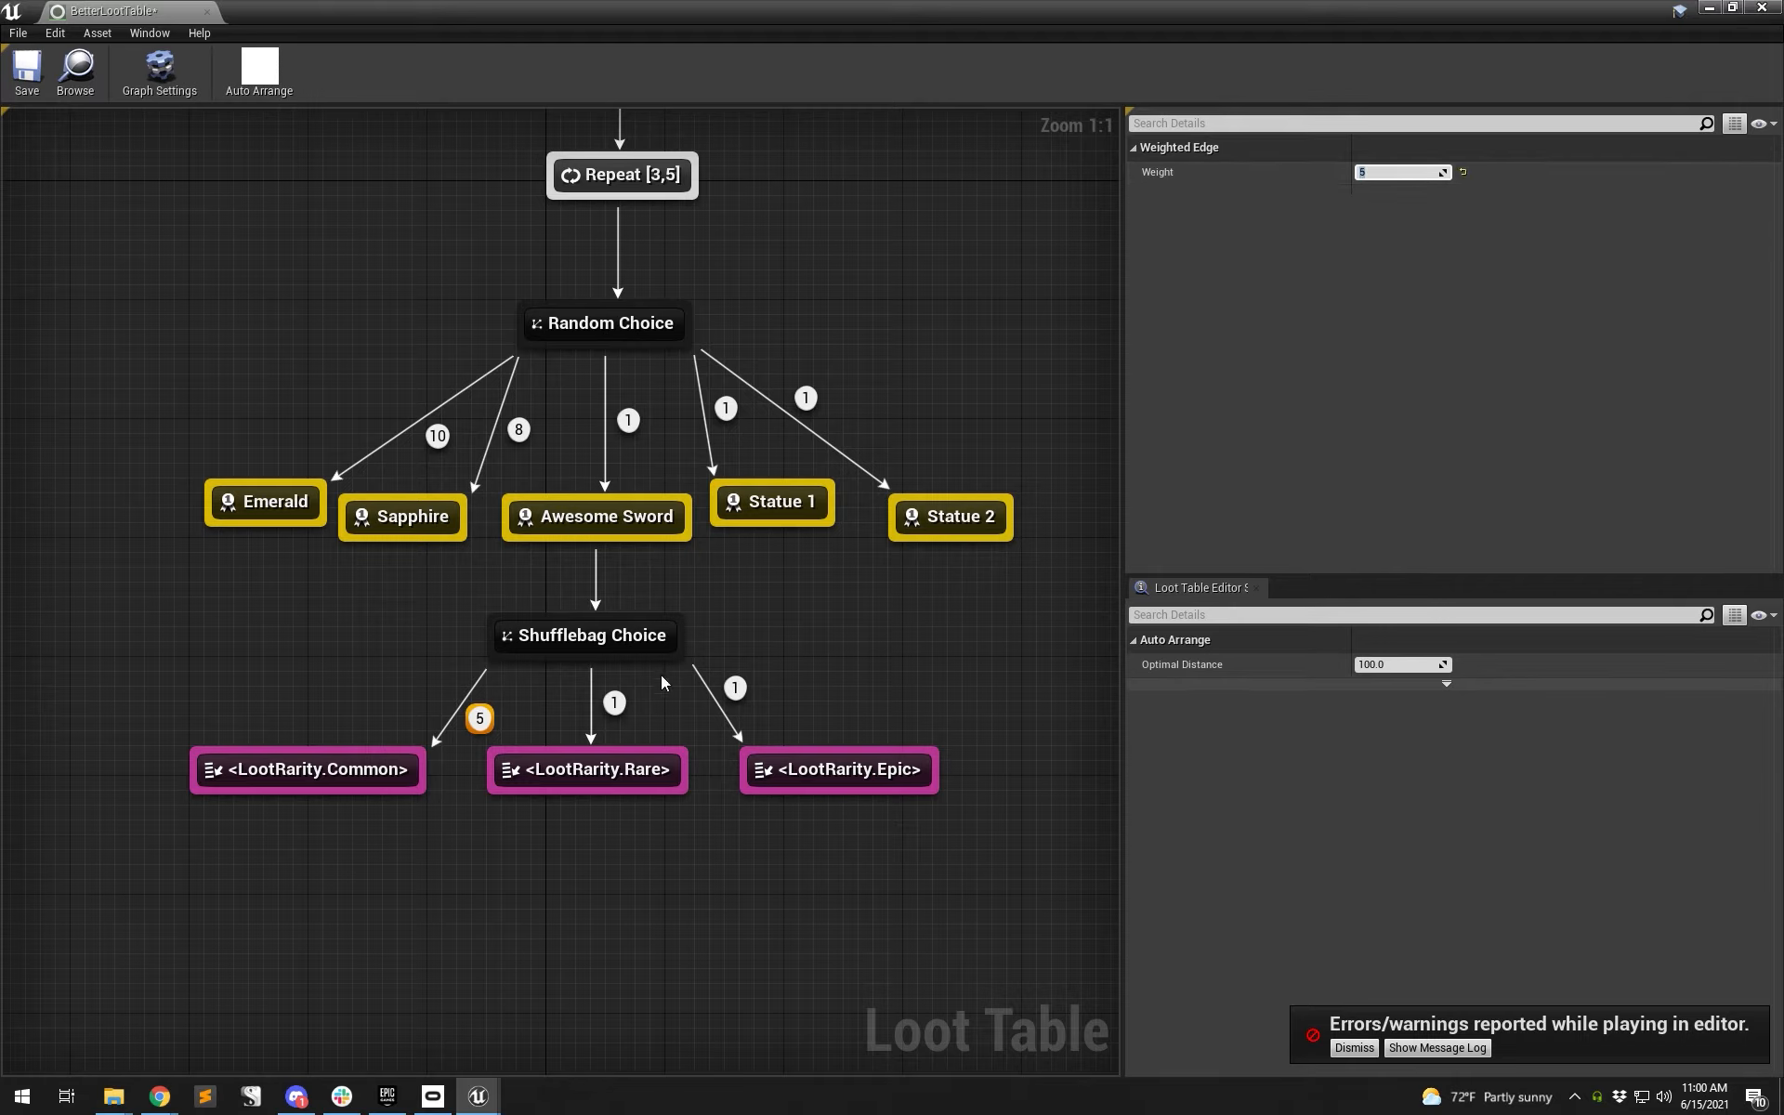
left_click(1405, 176)
type("2")
left_click(1014, 557)
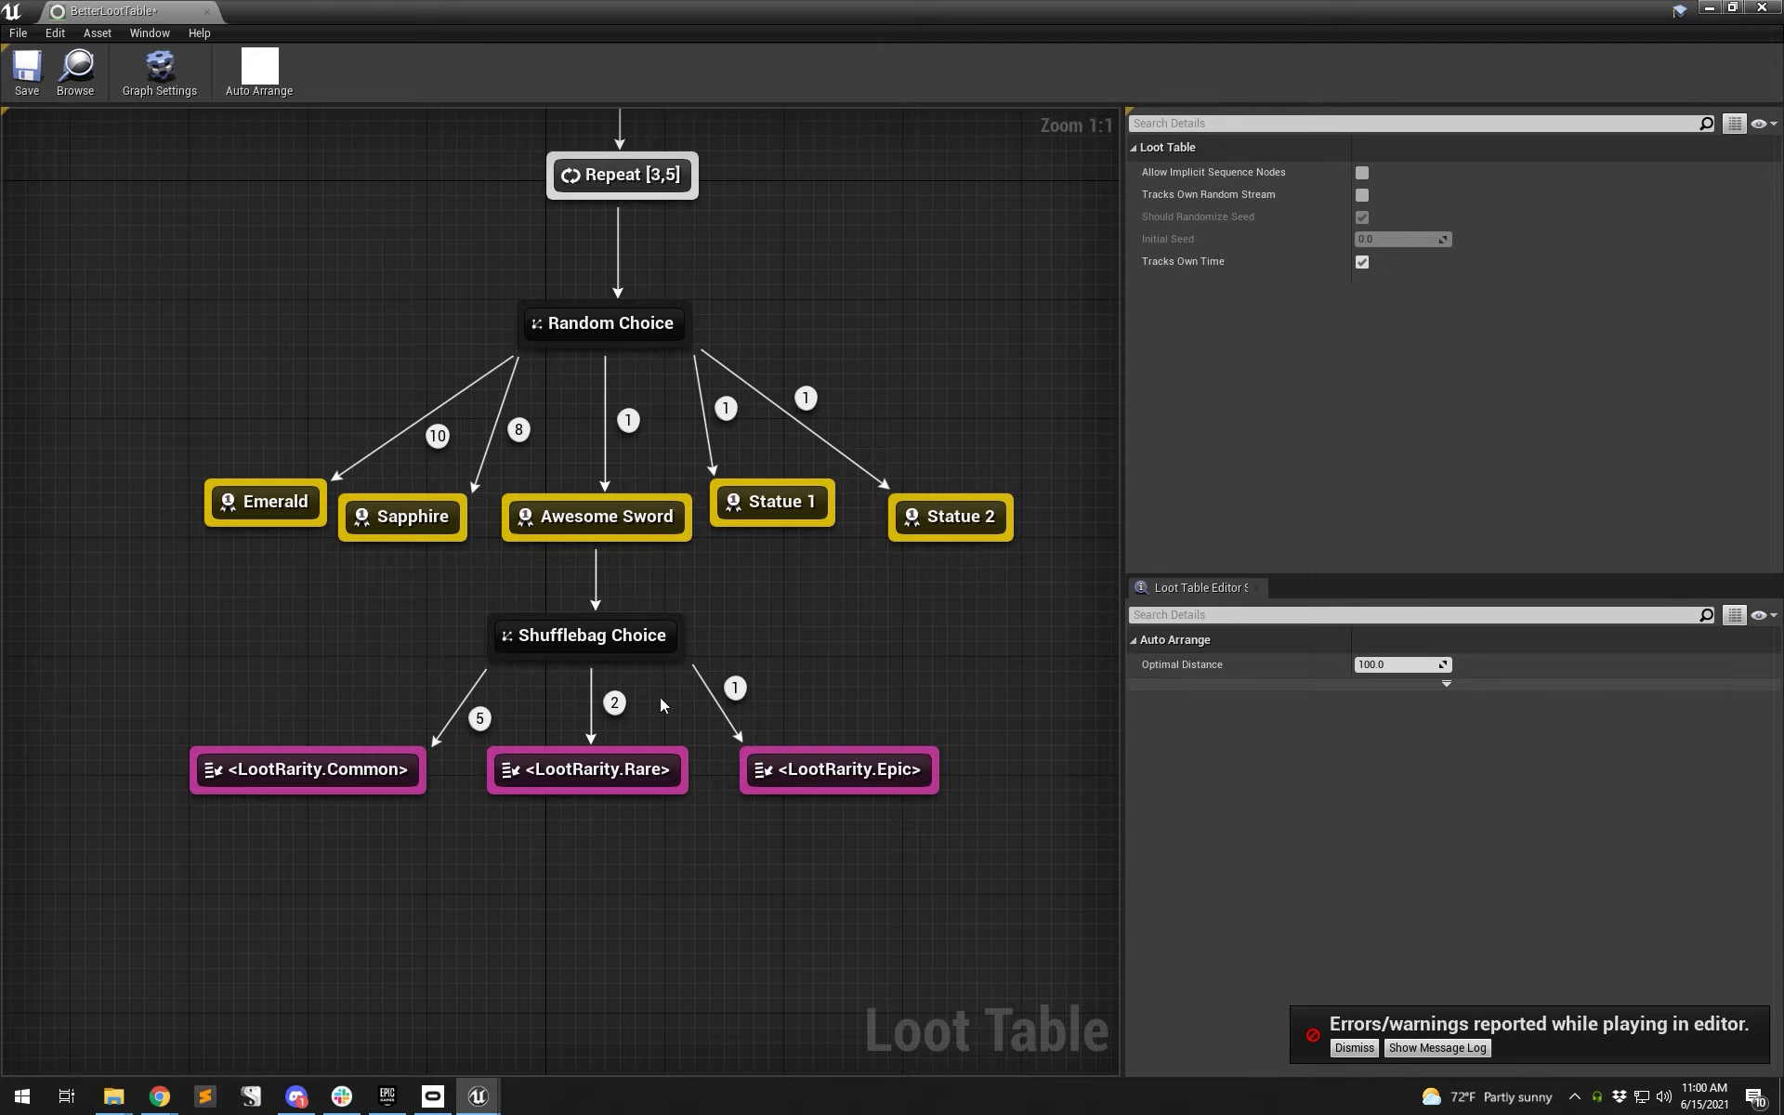
left_click(739, 692)
left_click(812, 717)
left_click(809, 769)
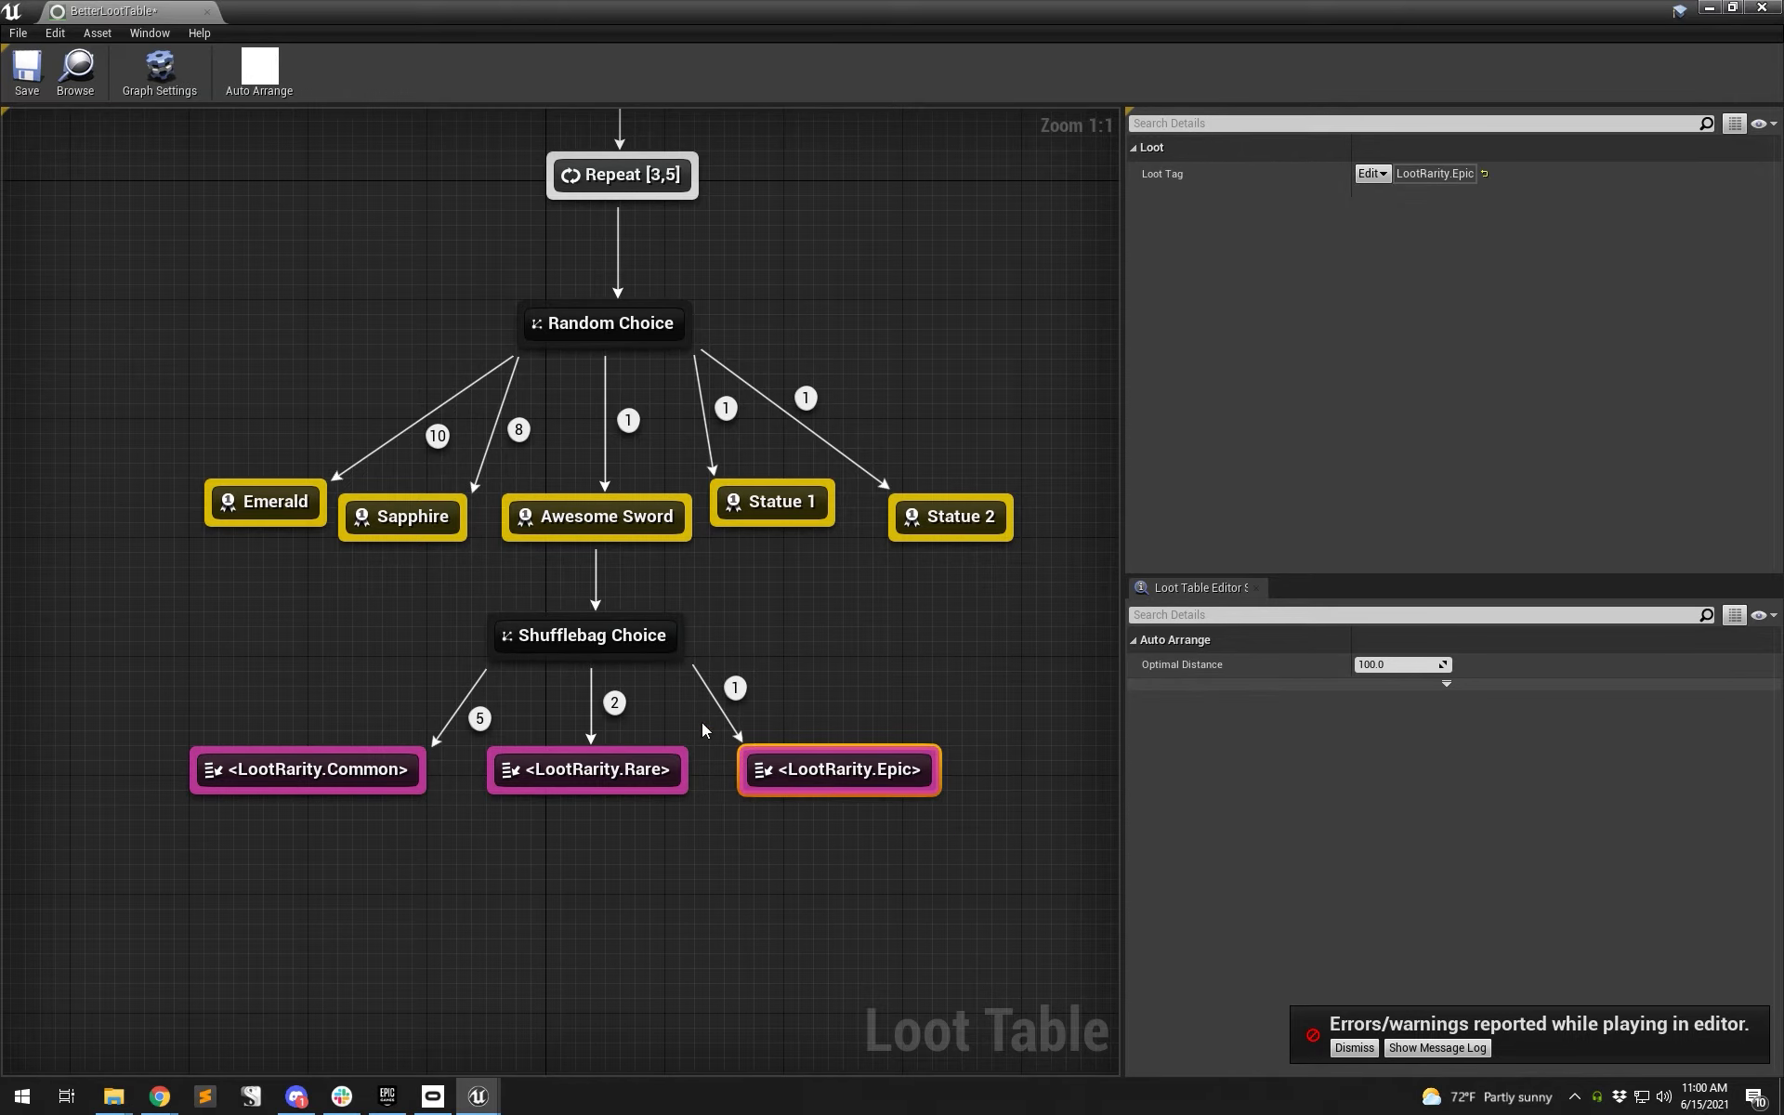
- Save BetterLootTable and close its editor
left_click(27, 70)
double_click(315, 10)
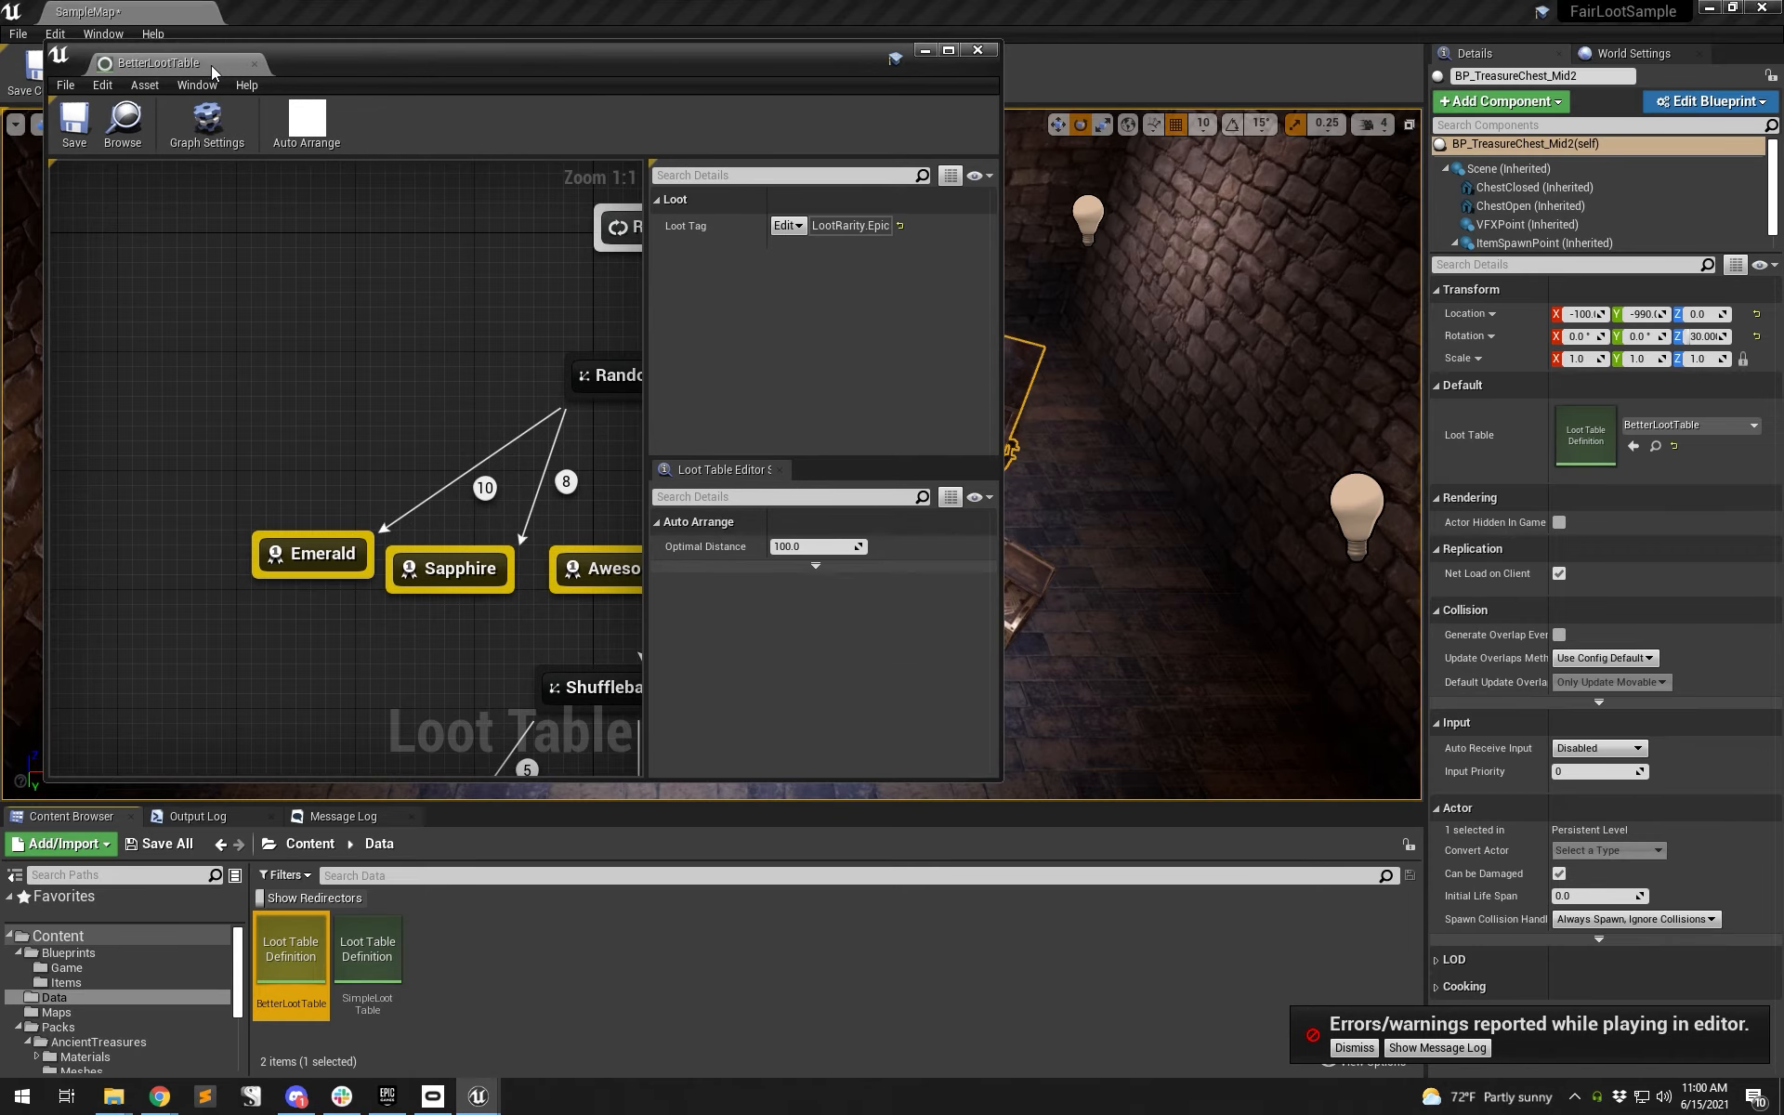
left_click(253, 62)
- Check which loot table is assigned to the two mid-size treasure chests in the level
left_click(483, 429)
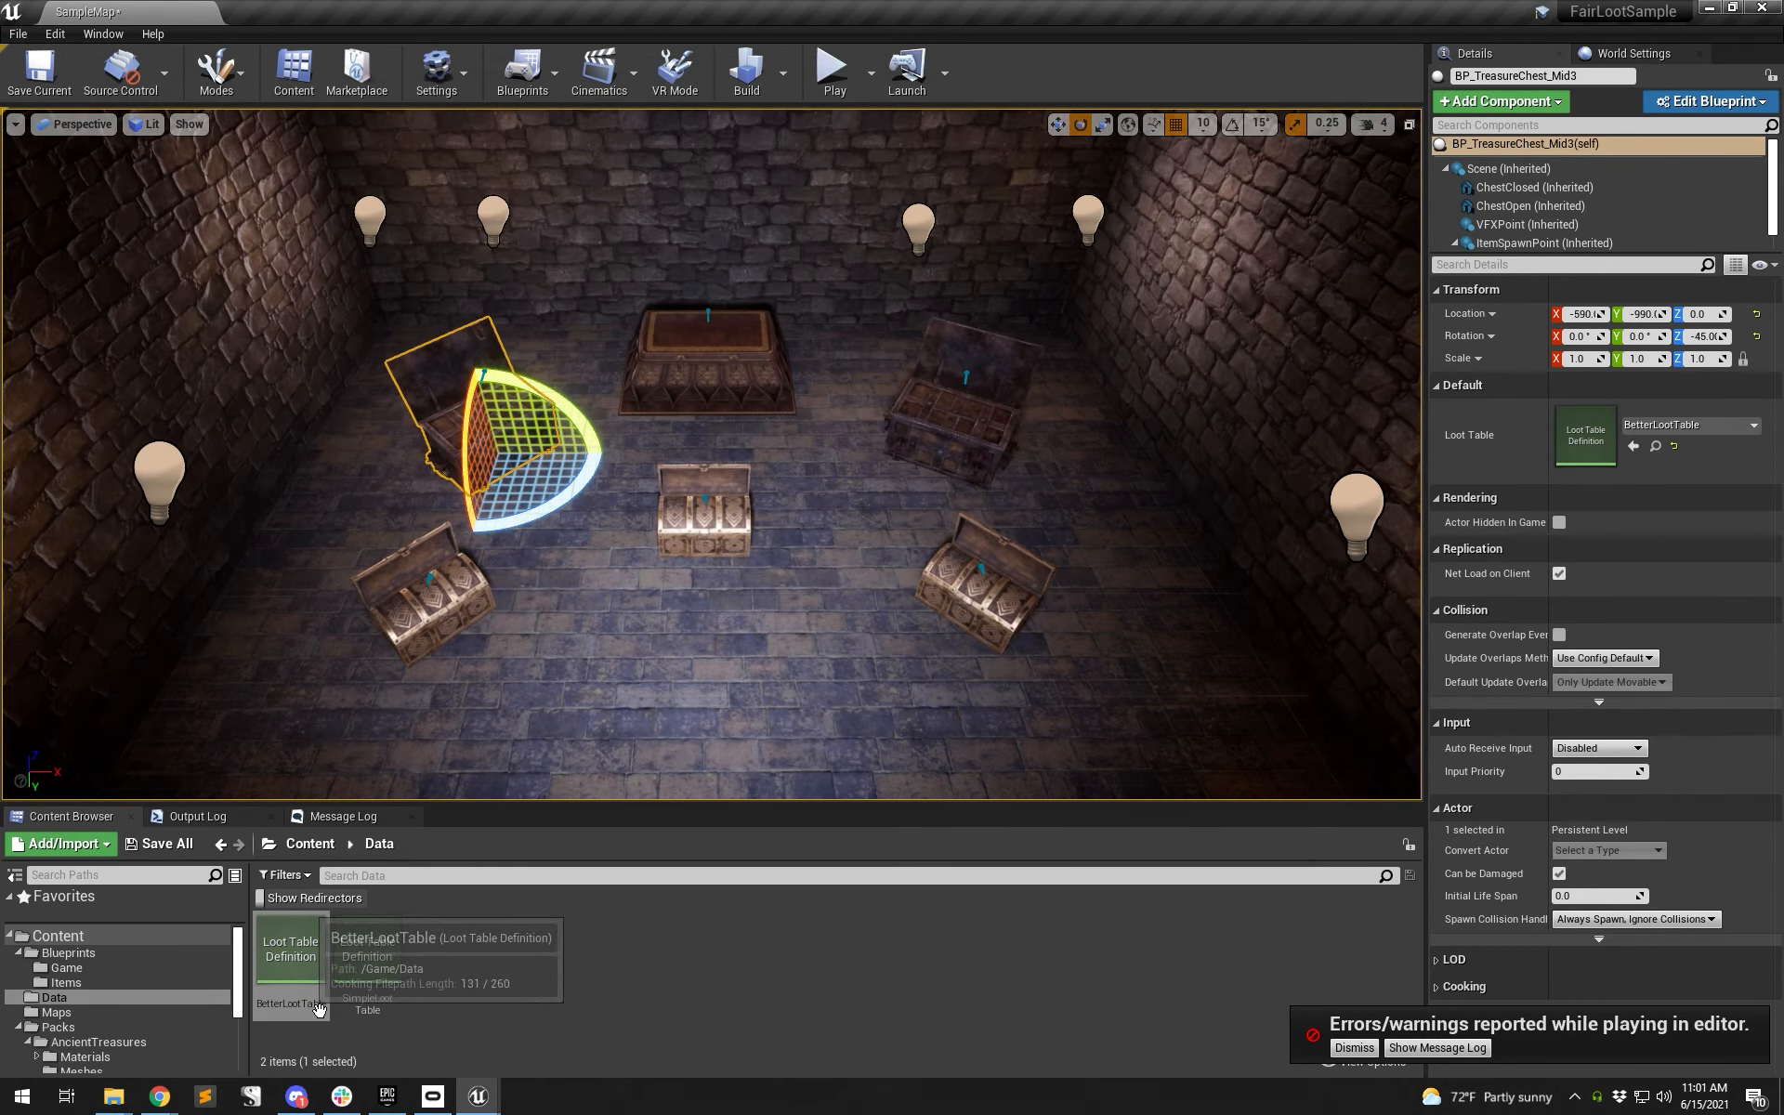
left_click(929, 469)
left_click(510, 470)
left_click(960, 474)
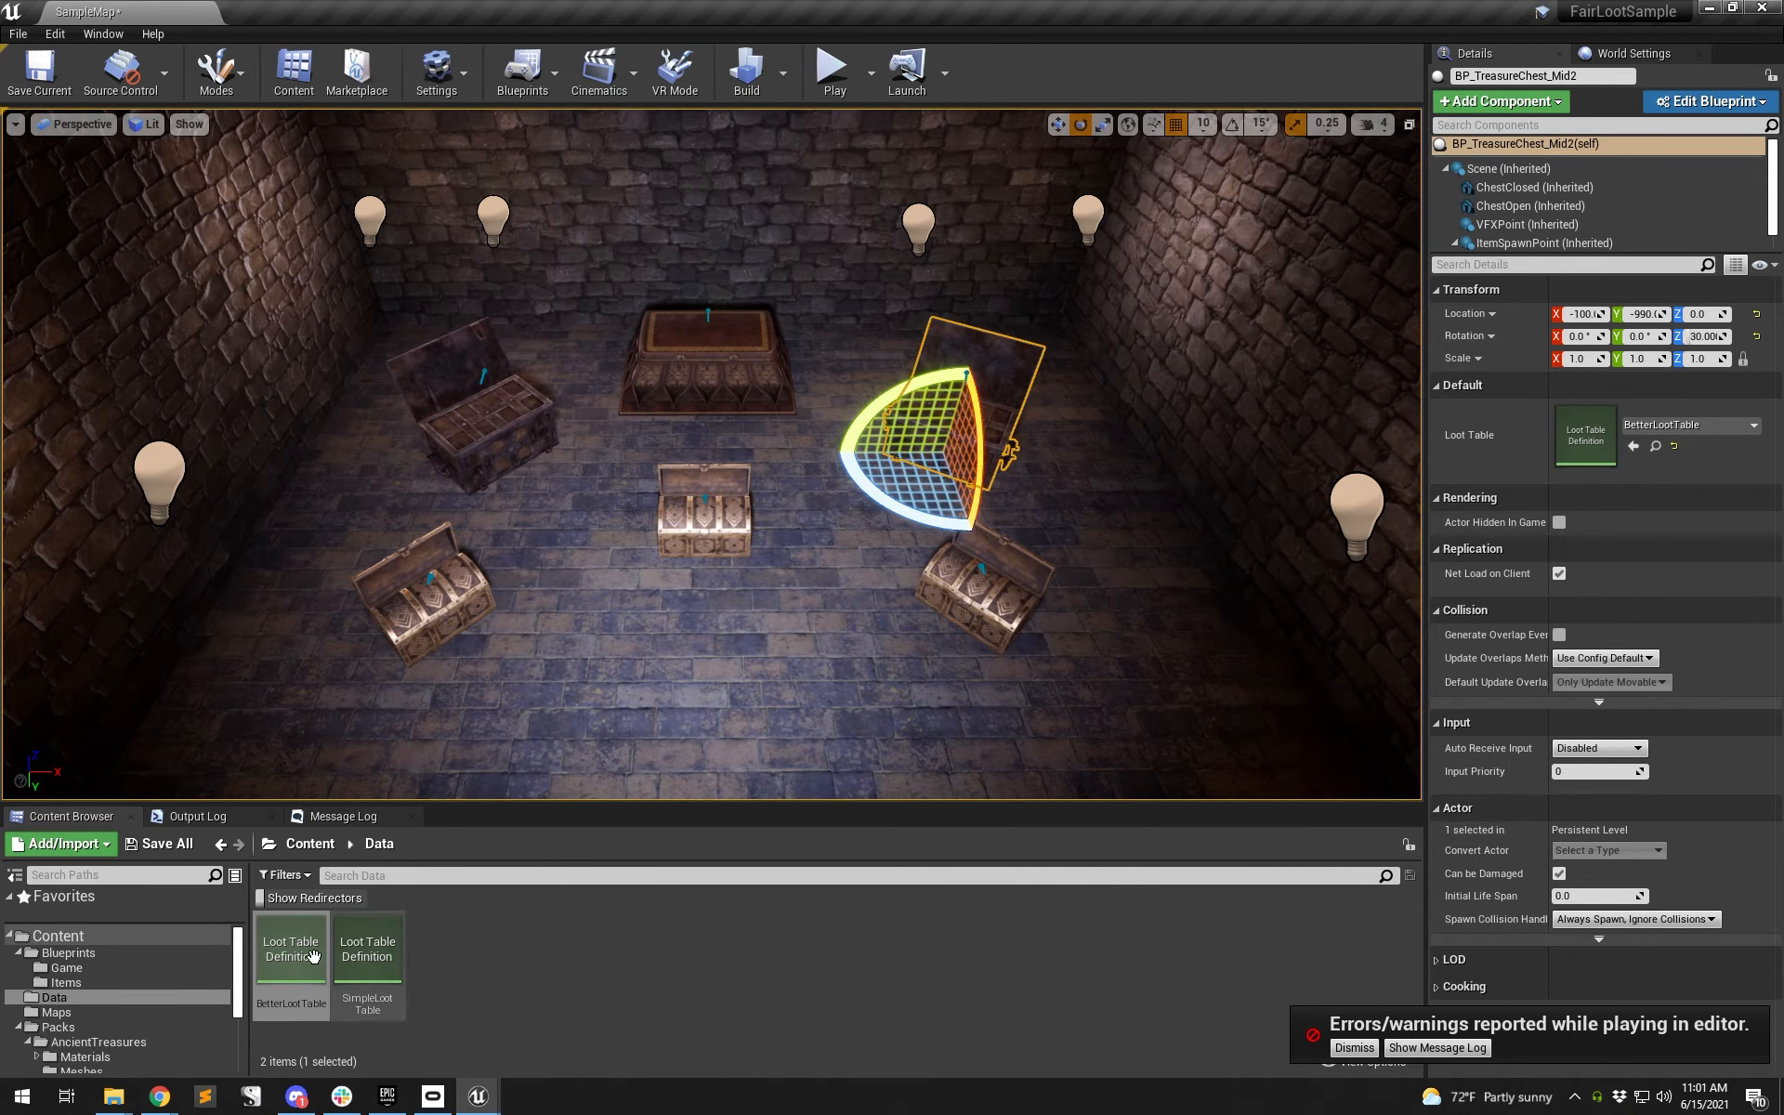
- Open the BP_Loot blueprint from Blueprints/Items and select its Name Color variable
left_click(82, 967)
left_click(76, 982)
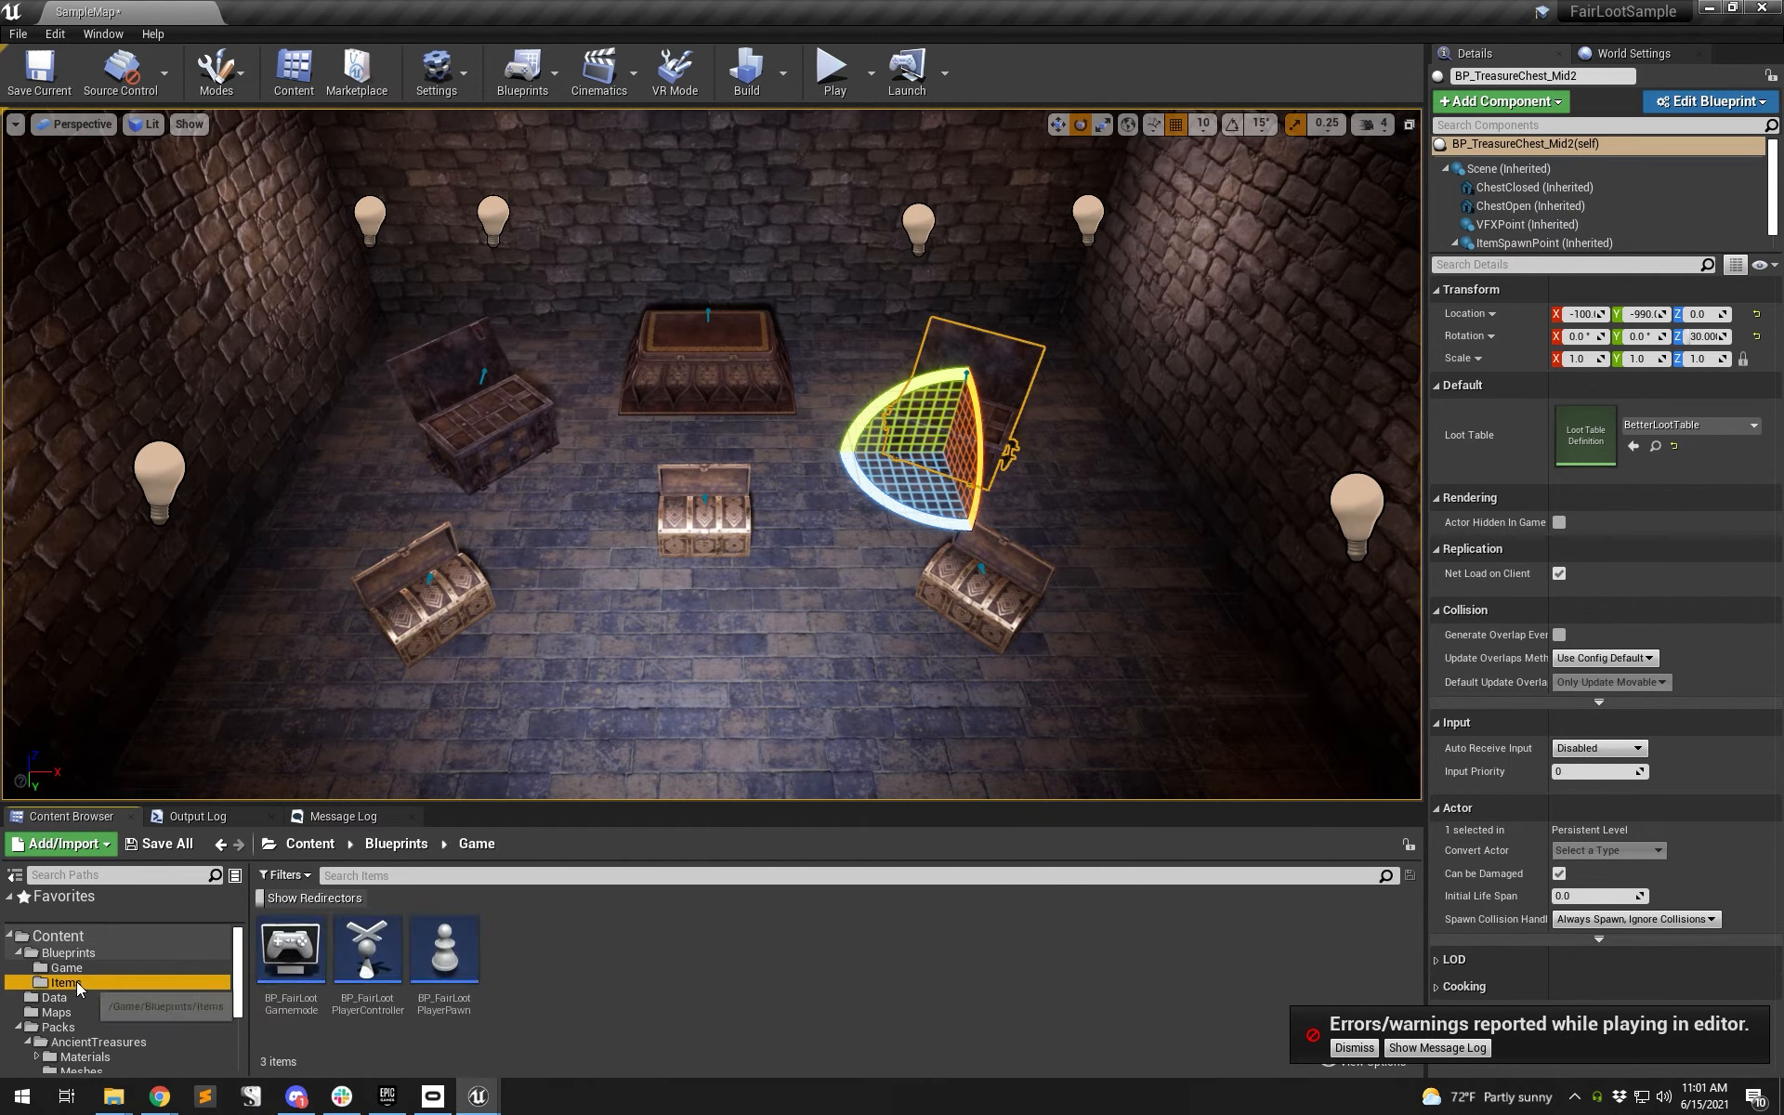
double_click(311, 957)
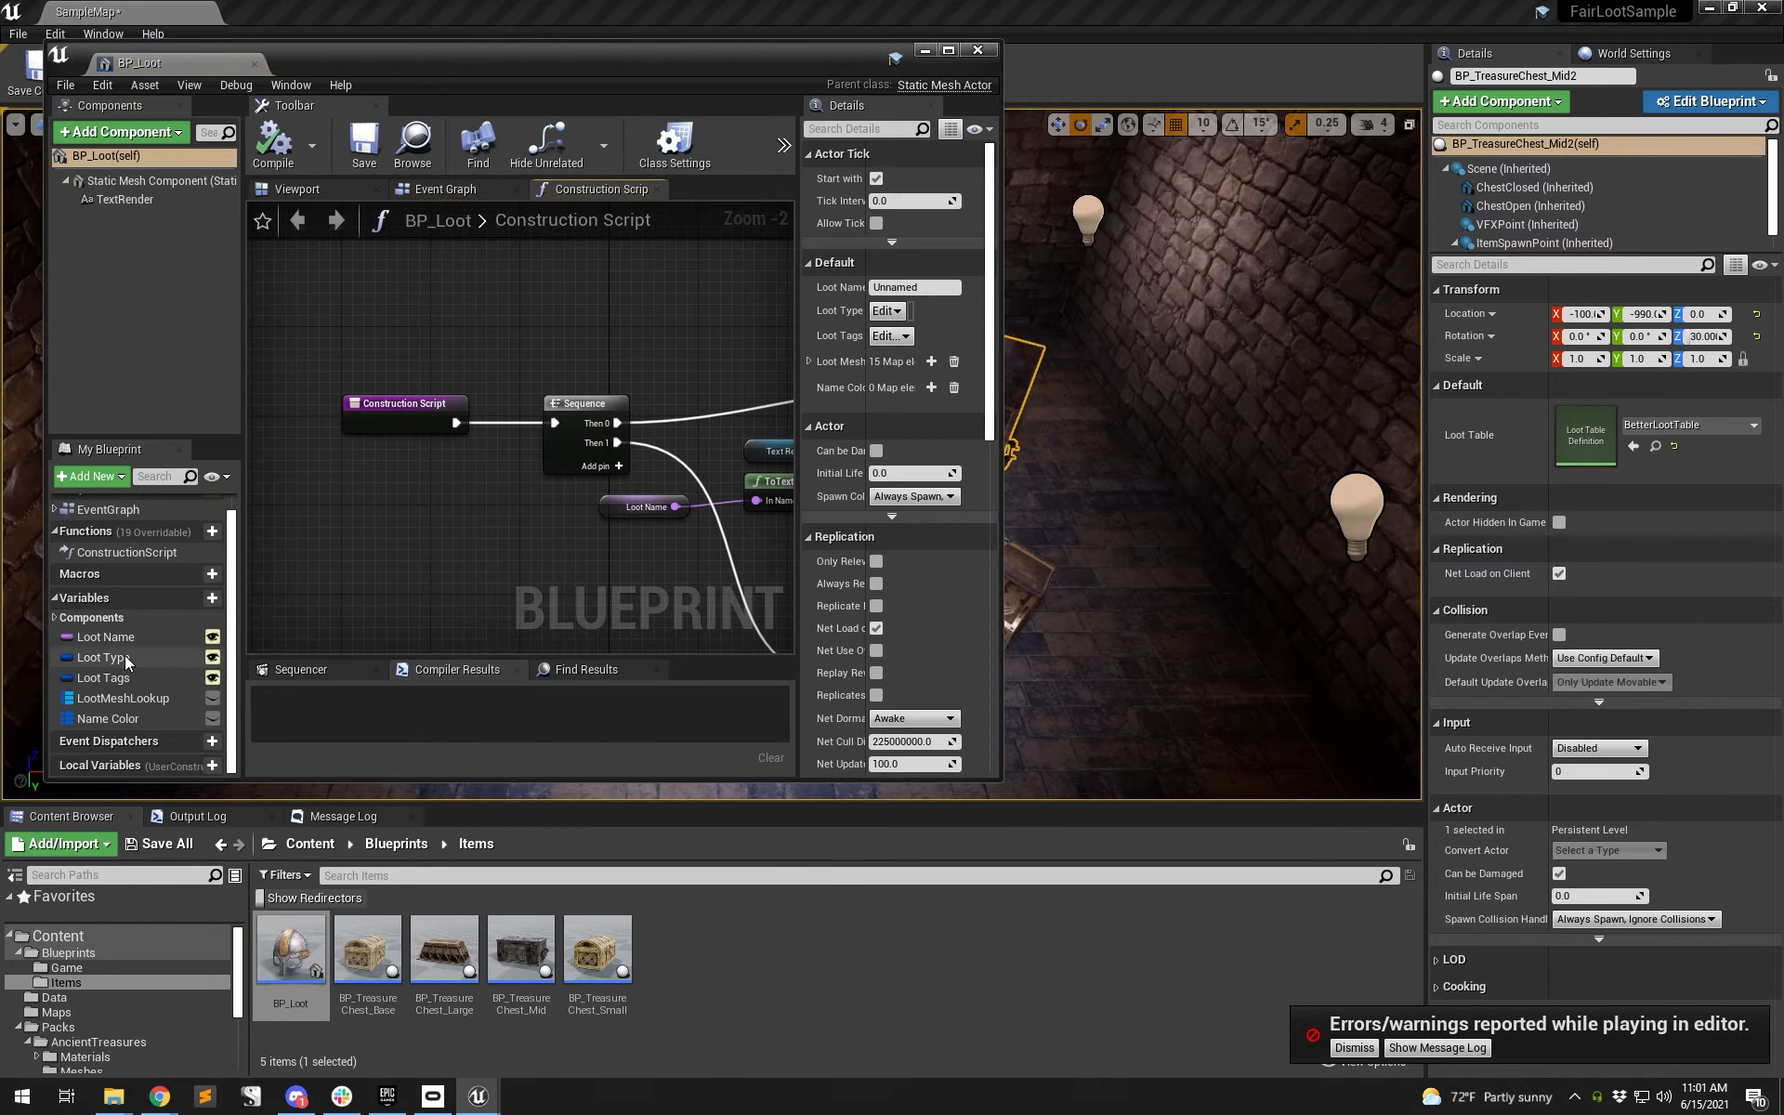
left_click(126, 720)
- Add three elements to the Name Color default map, keyed LootRarity.Common, LootRarity.Epic and LootRarity.Rare
left_click(931, 438)
left_click(884, 491)
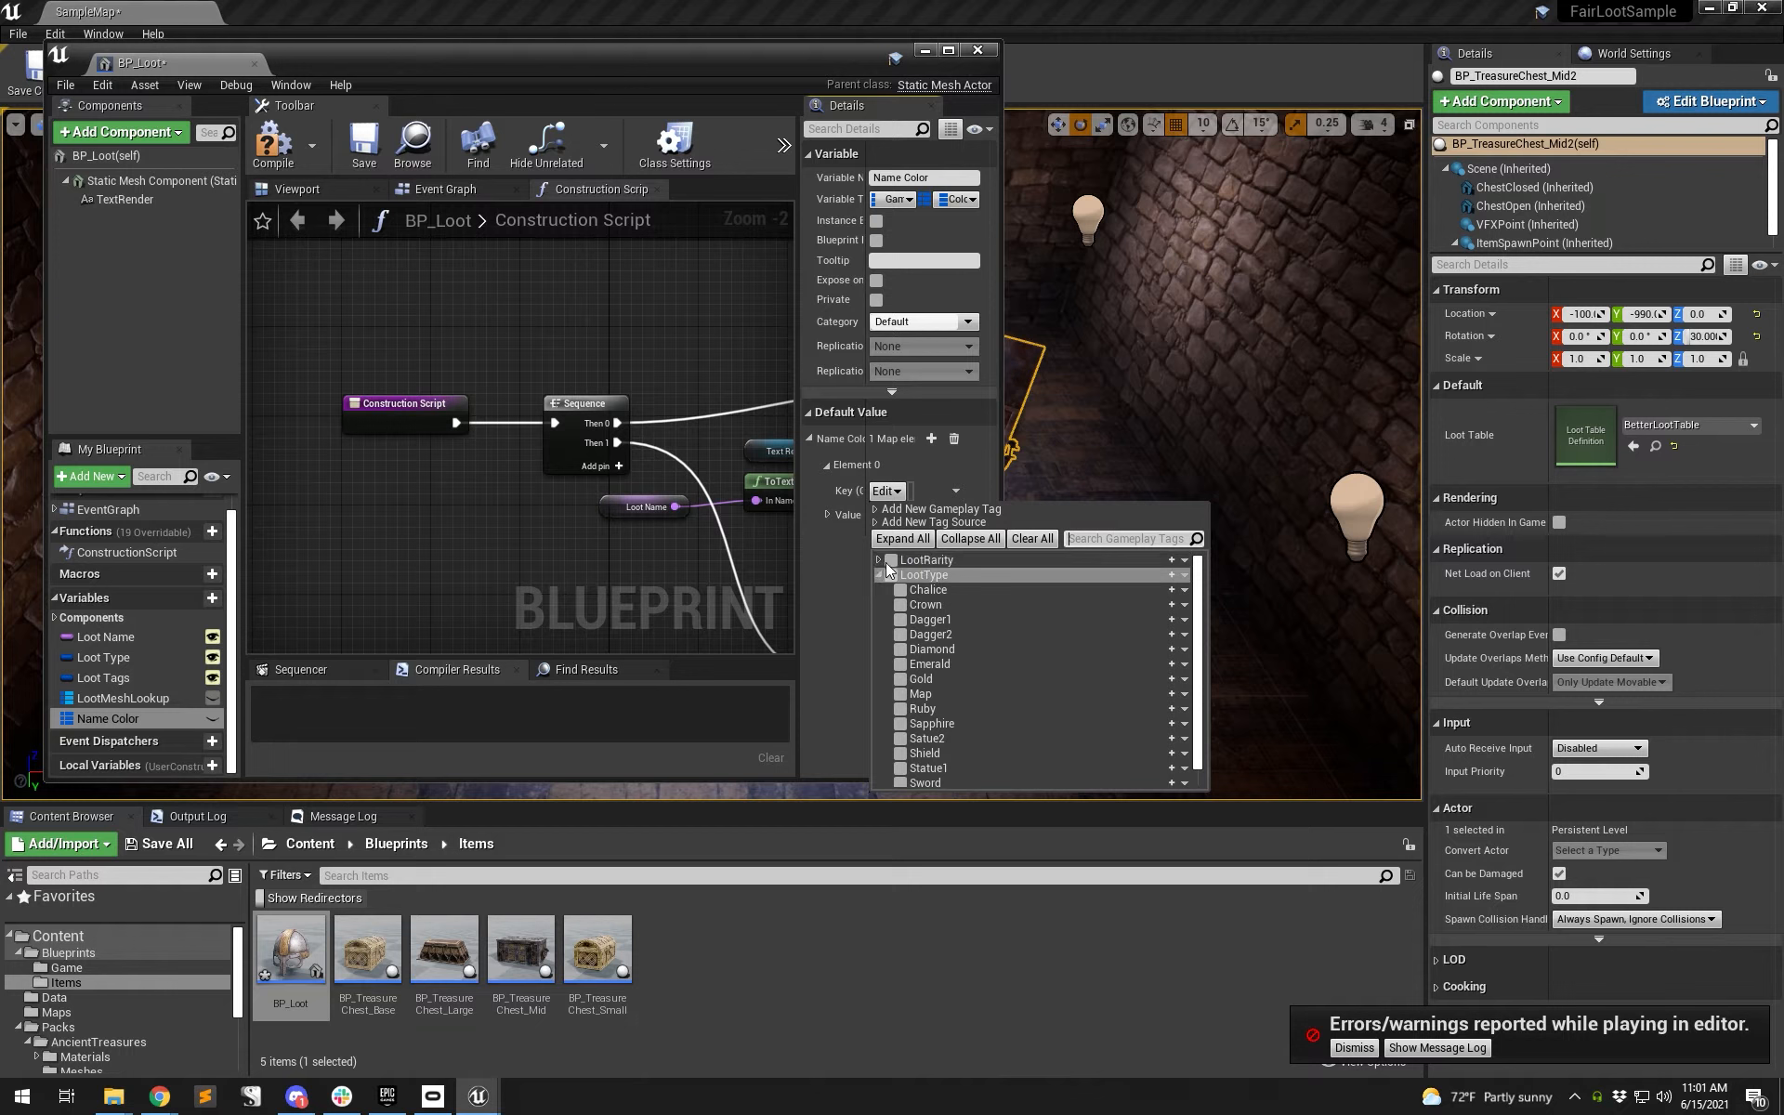
left_click(900, 574)
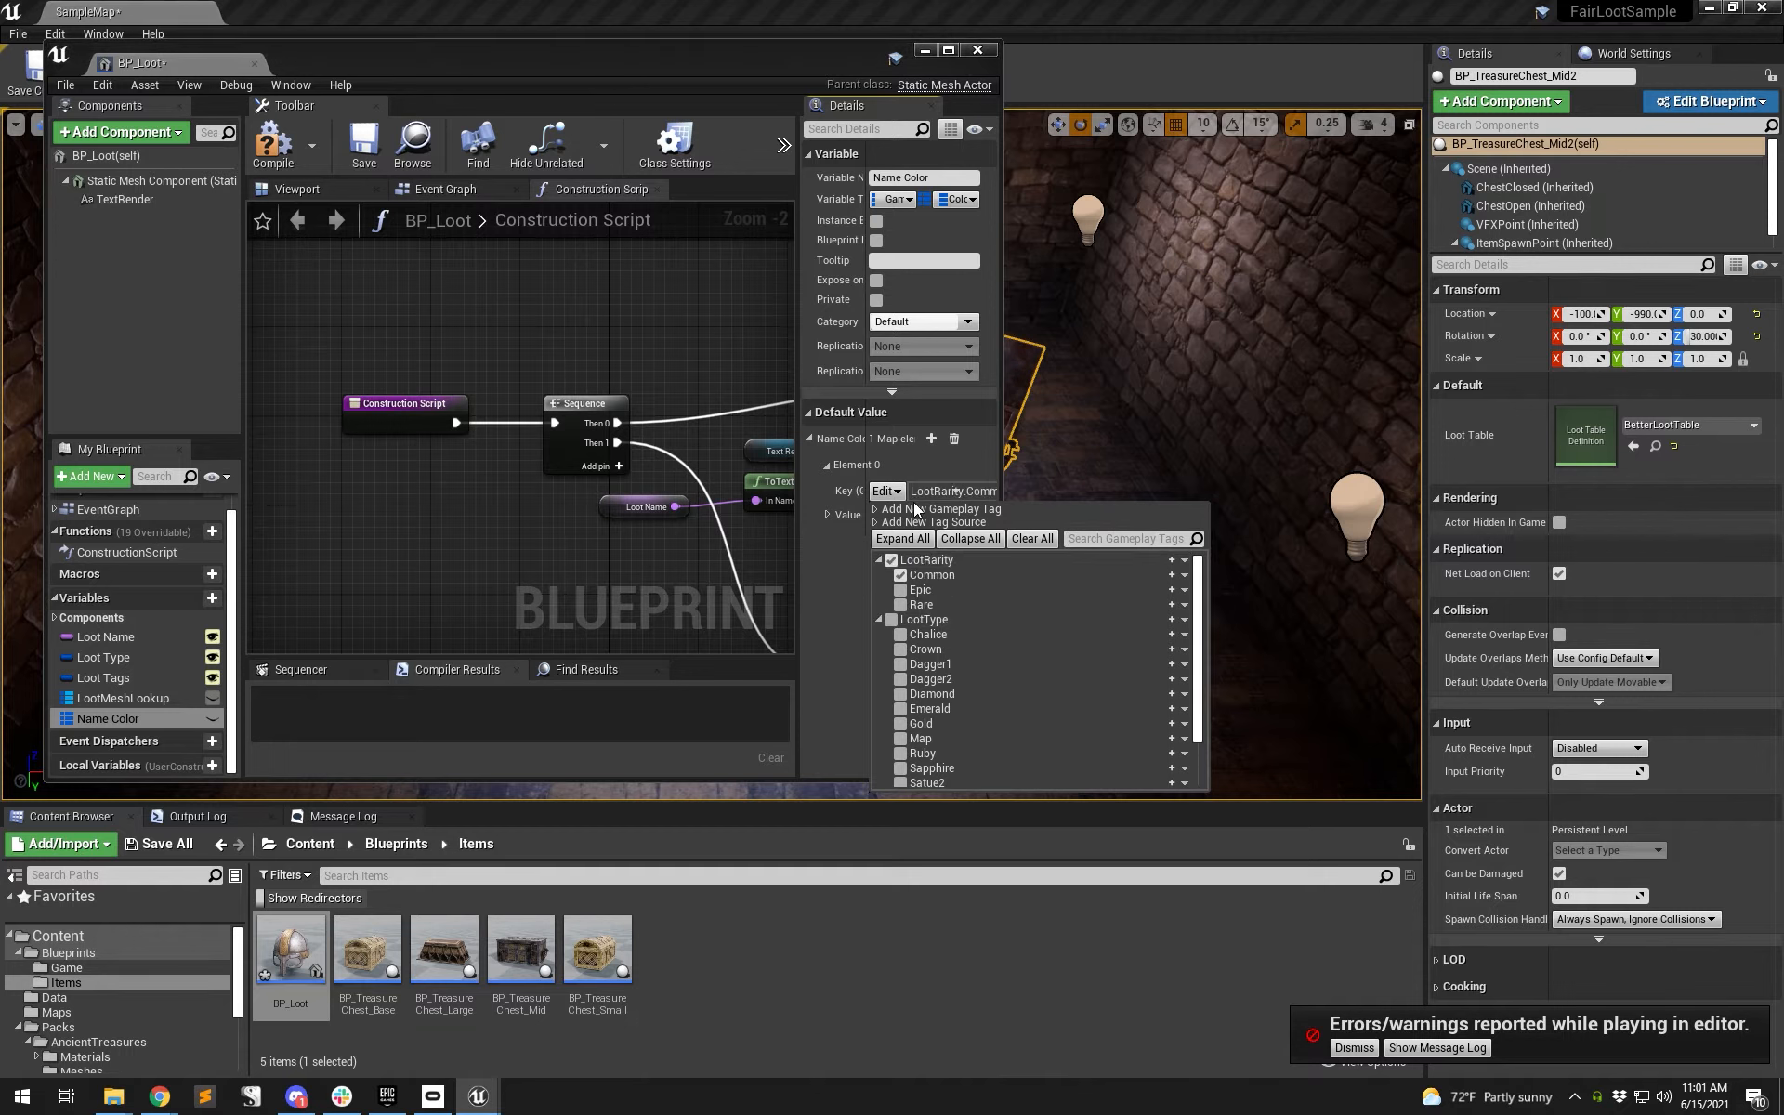
left_click(930, 441)
left_click(888, 565)
left_click(899, 665)
left_click(932, 440)
left_click(887, 639)
left_click(900, 753)
- Set the Name Color values to magenta for LootRarity.Epic, light blue for LootRarity.Rare and white for LootRarity.Common
left_click(939, 589)
left_click(1100, 660)
left_click(1215, 646)
left_click(1226, 1029)
left_click(932, 664)
left_click(983, 683)
left_click(1210, 647)
left_click(1221, 1028)
left_click(930, 515)
left_click_drag(1220, 628, 1206, 580)
left_click(1217, 961)
- Compile BP_Loot, put its editor away and start playing the level in the editor
left_click(272, 144)
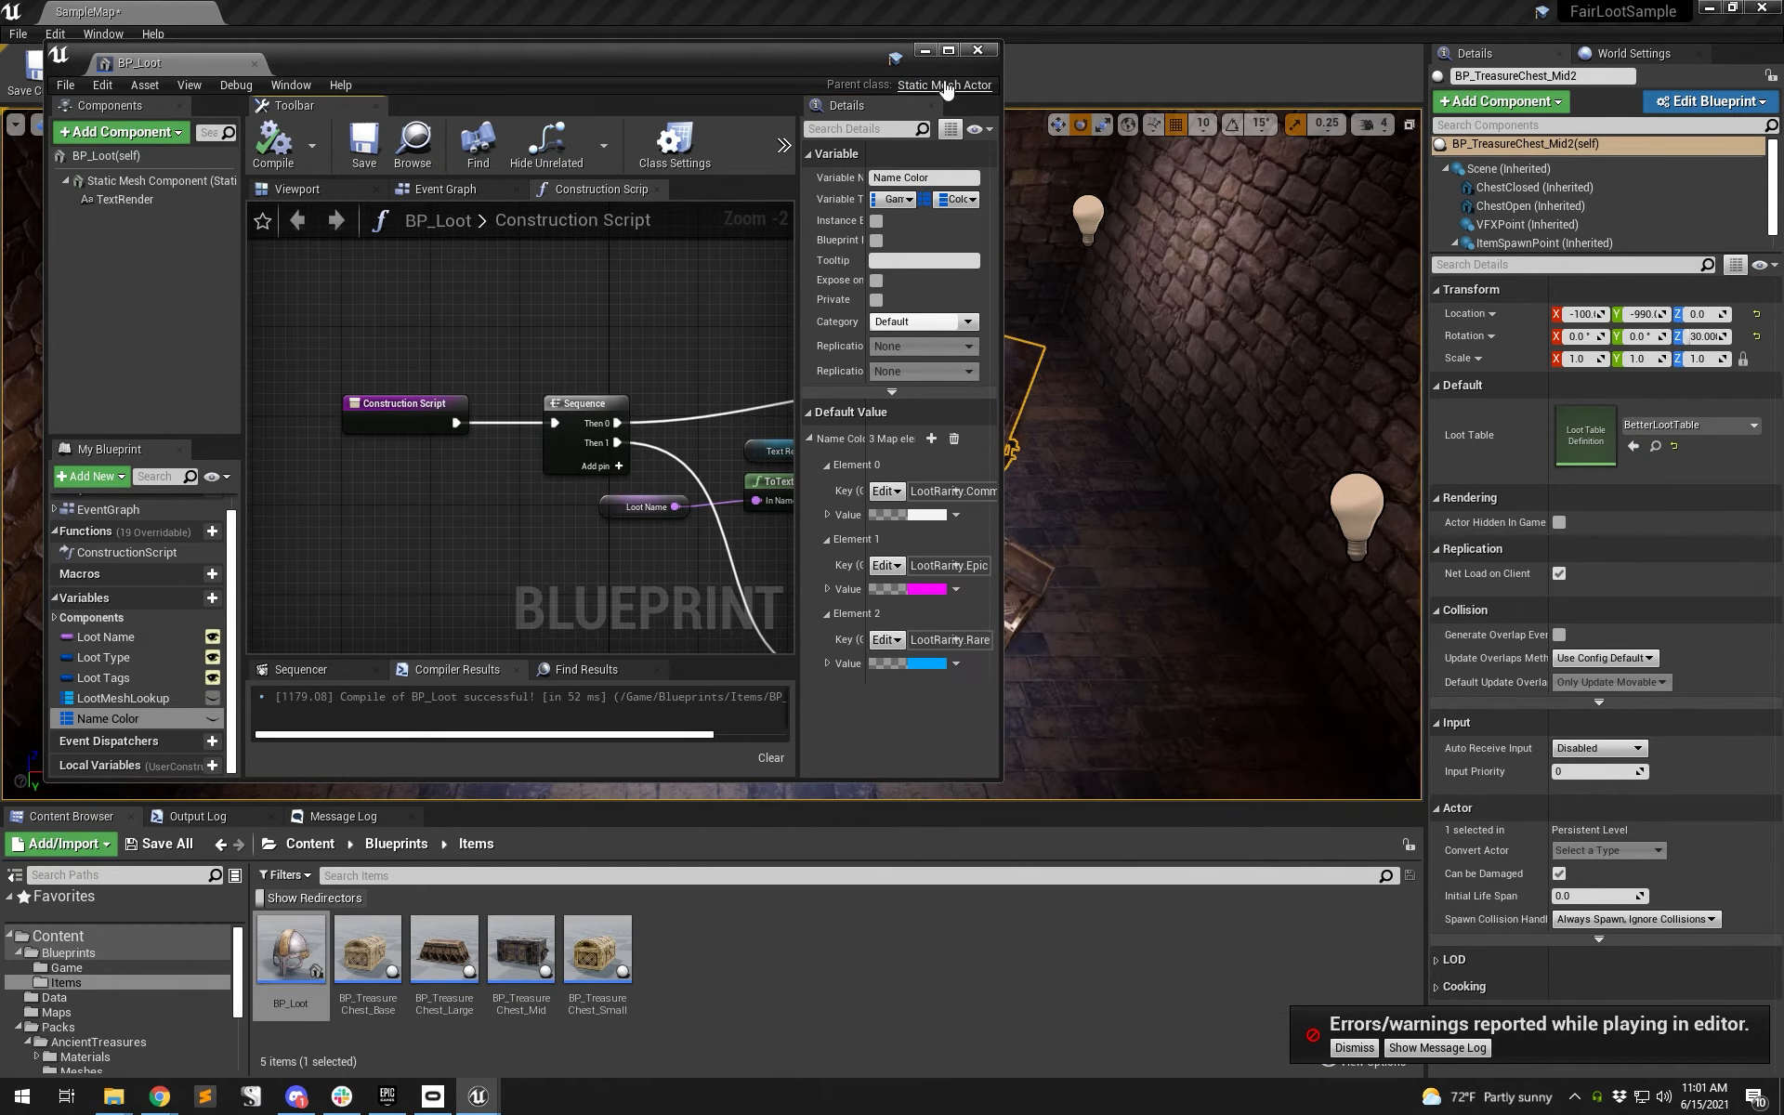
left_click(925, 49)
left_click(839, 70)
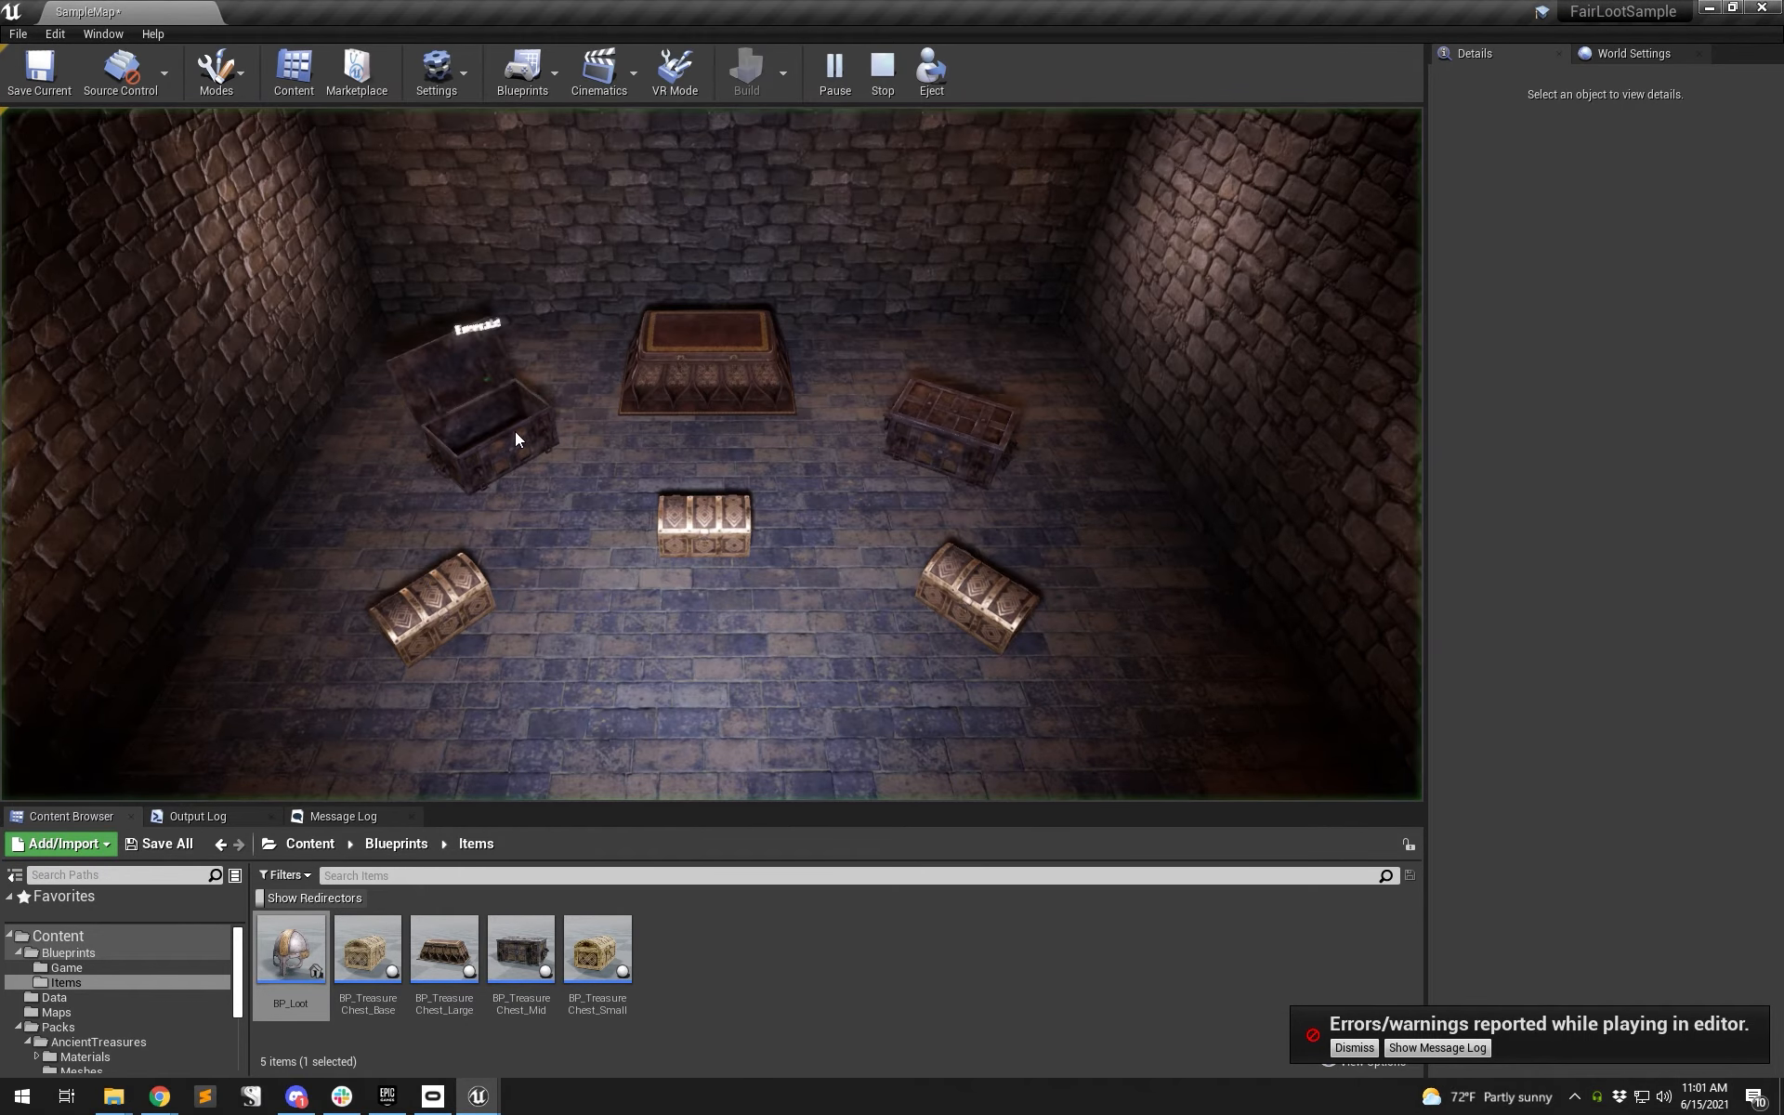
- Open and reset the two mid-size chests repeatedly to examine the dropped loot and the colours of the Awesome Sword names
left_click(899, 444)
left_click(432, 415)
left_click(434, 417)
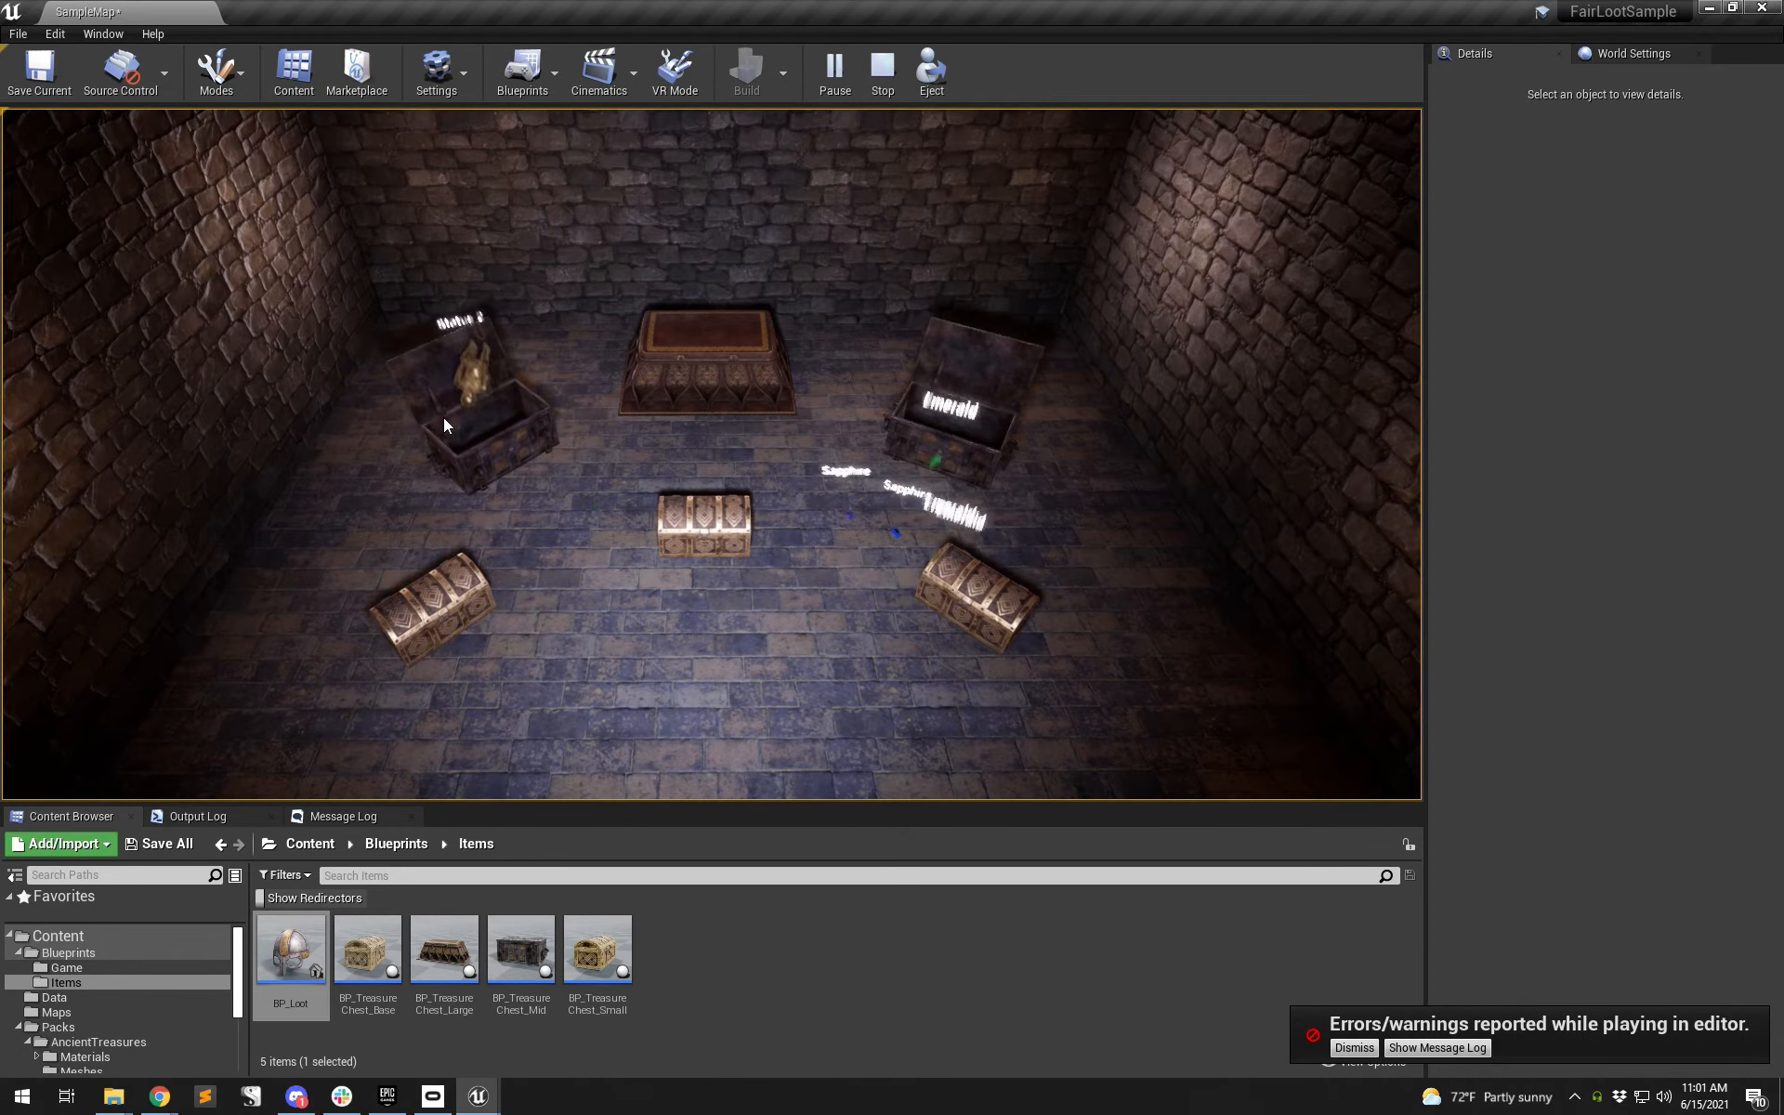
left_click(508, 444)
left_click(504, 446)
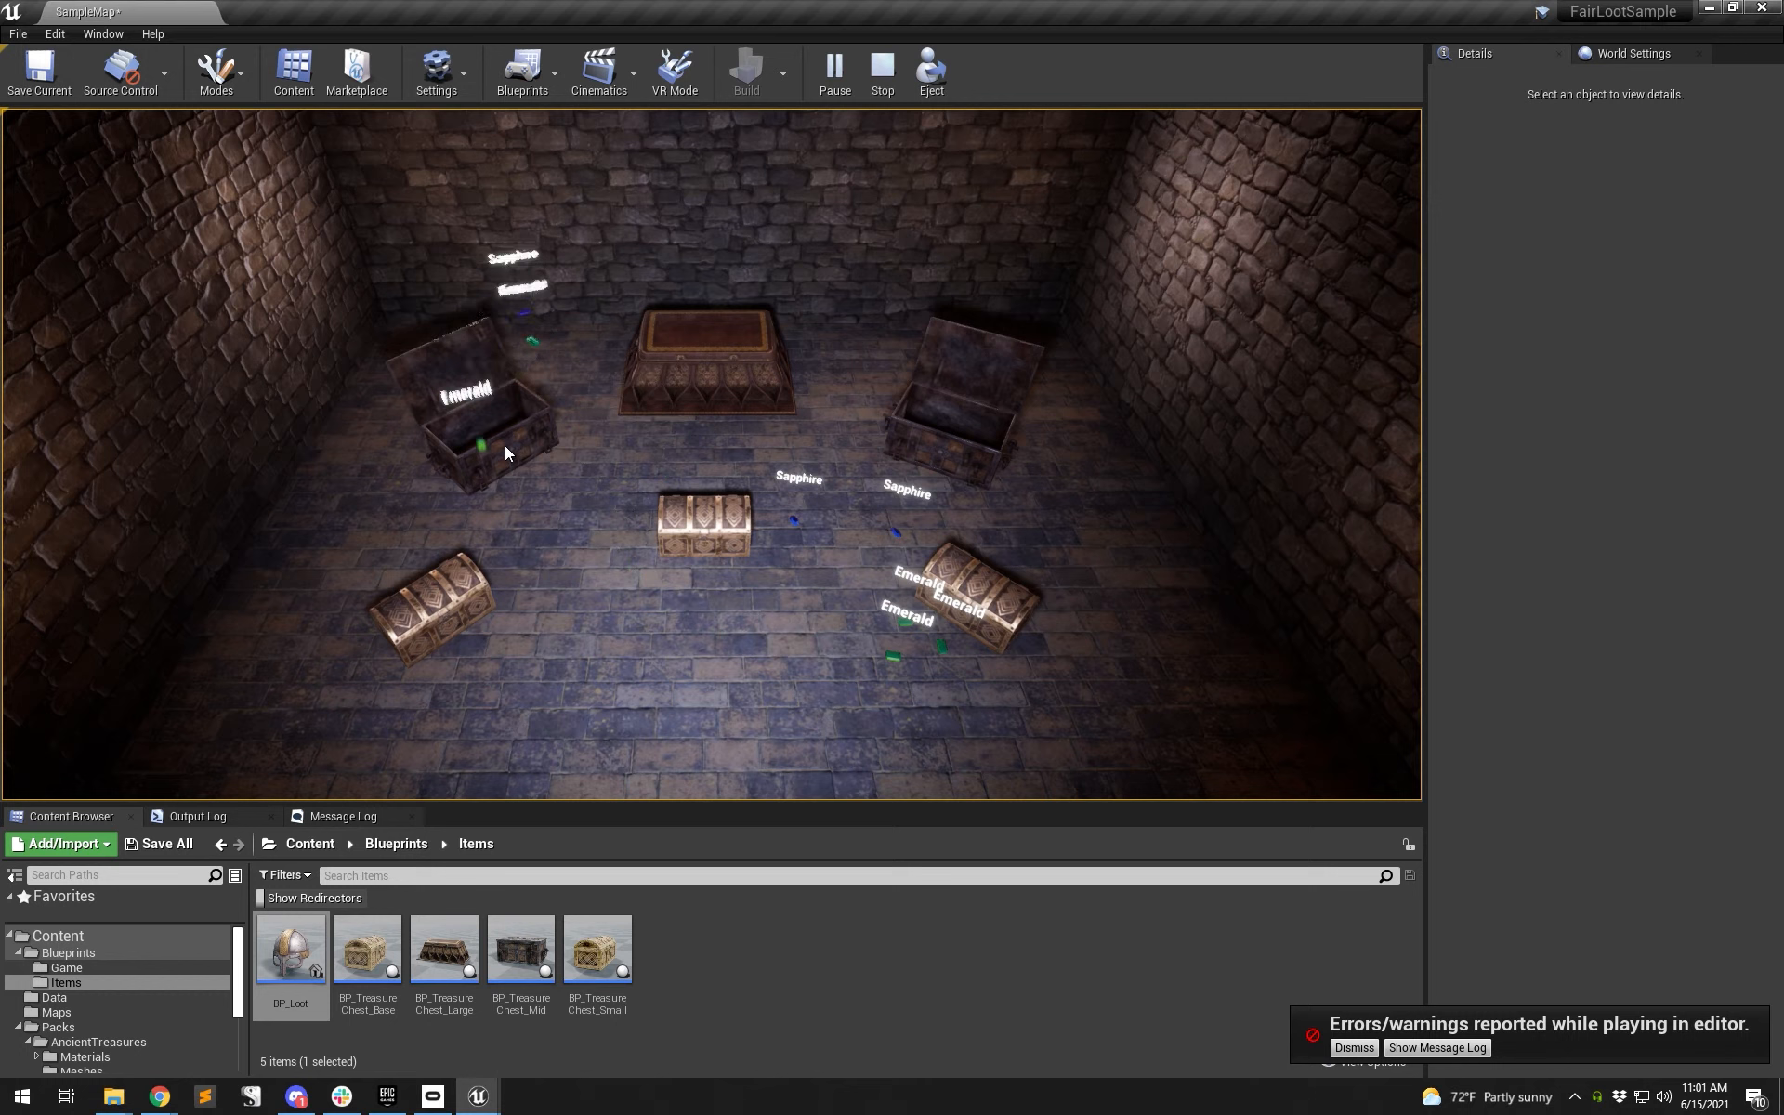
left_click(503, 443)
left_click(501, 444)
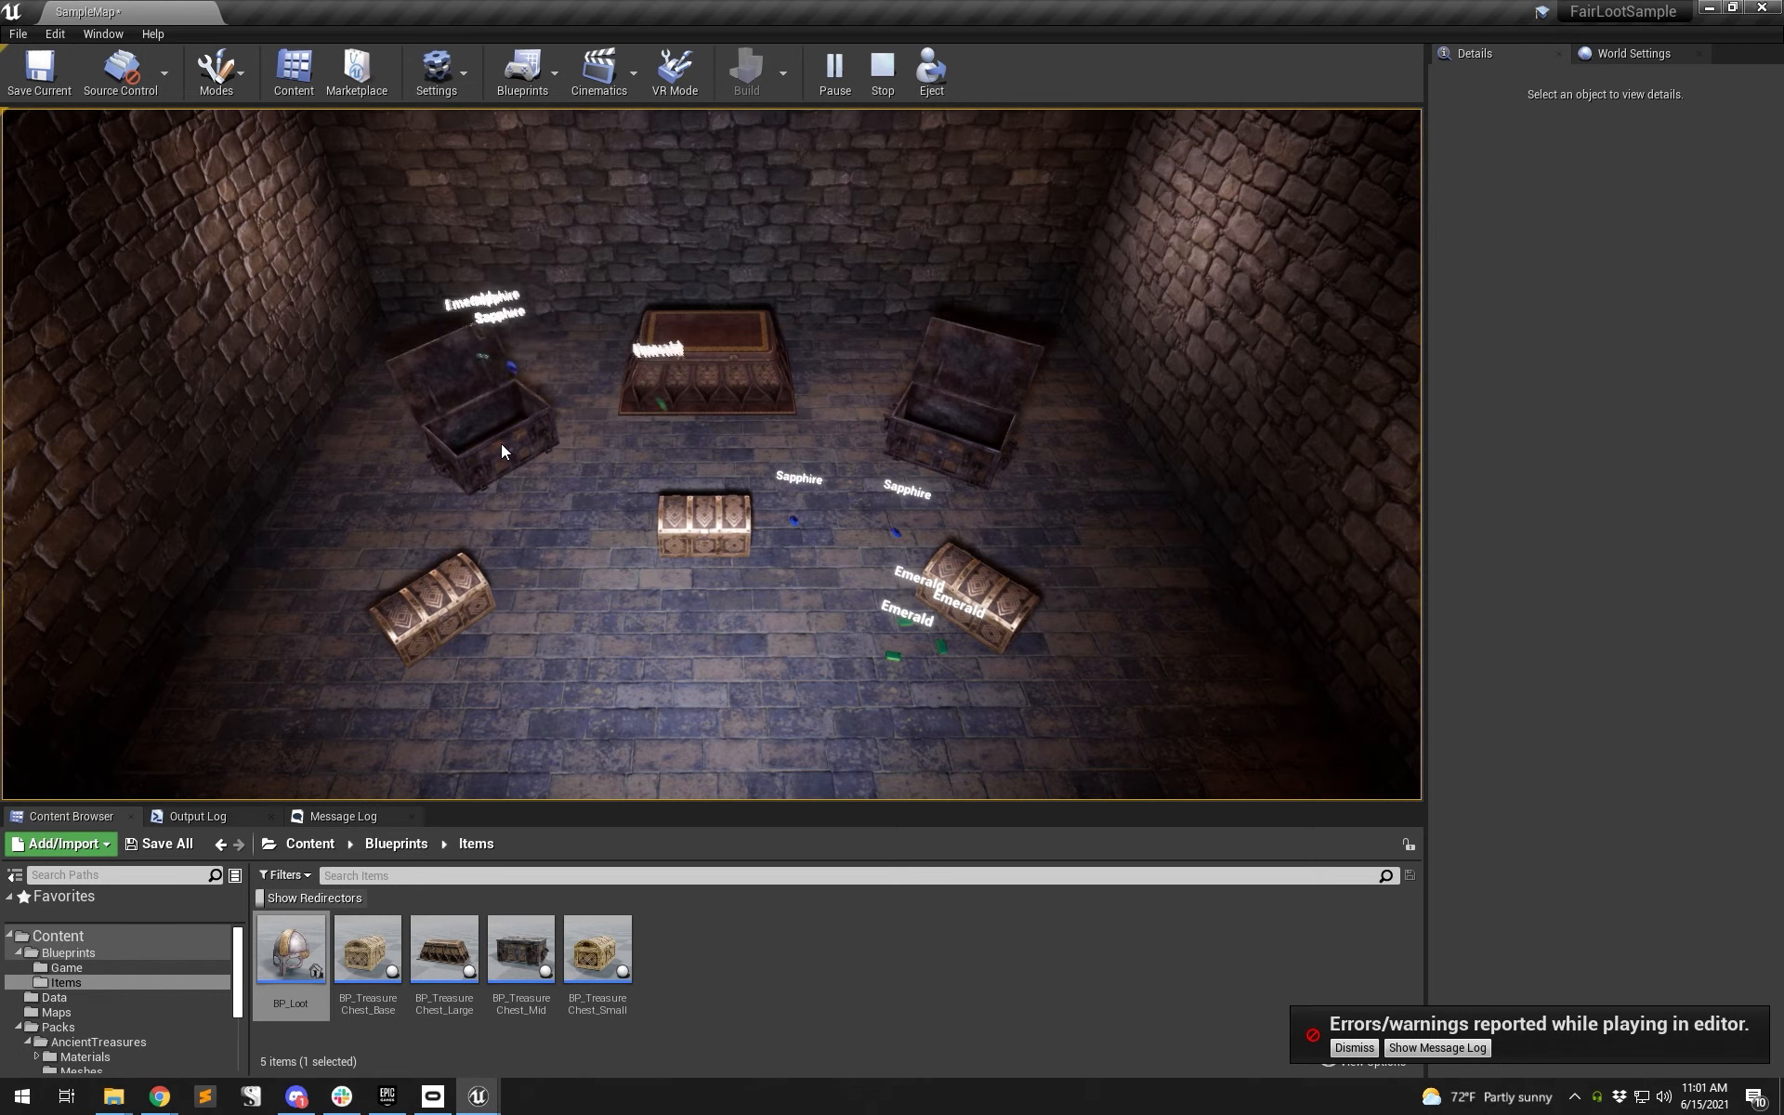
left_click(501, 444)
left_click(1005, 422)
left_click(956, 451)
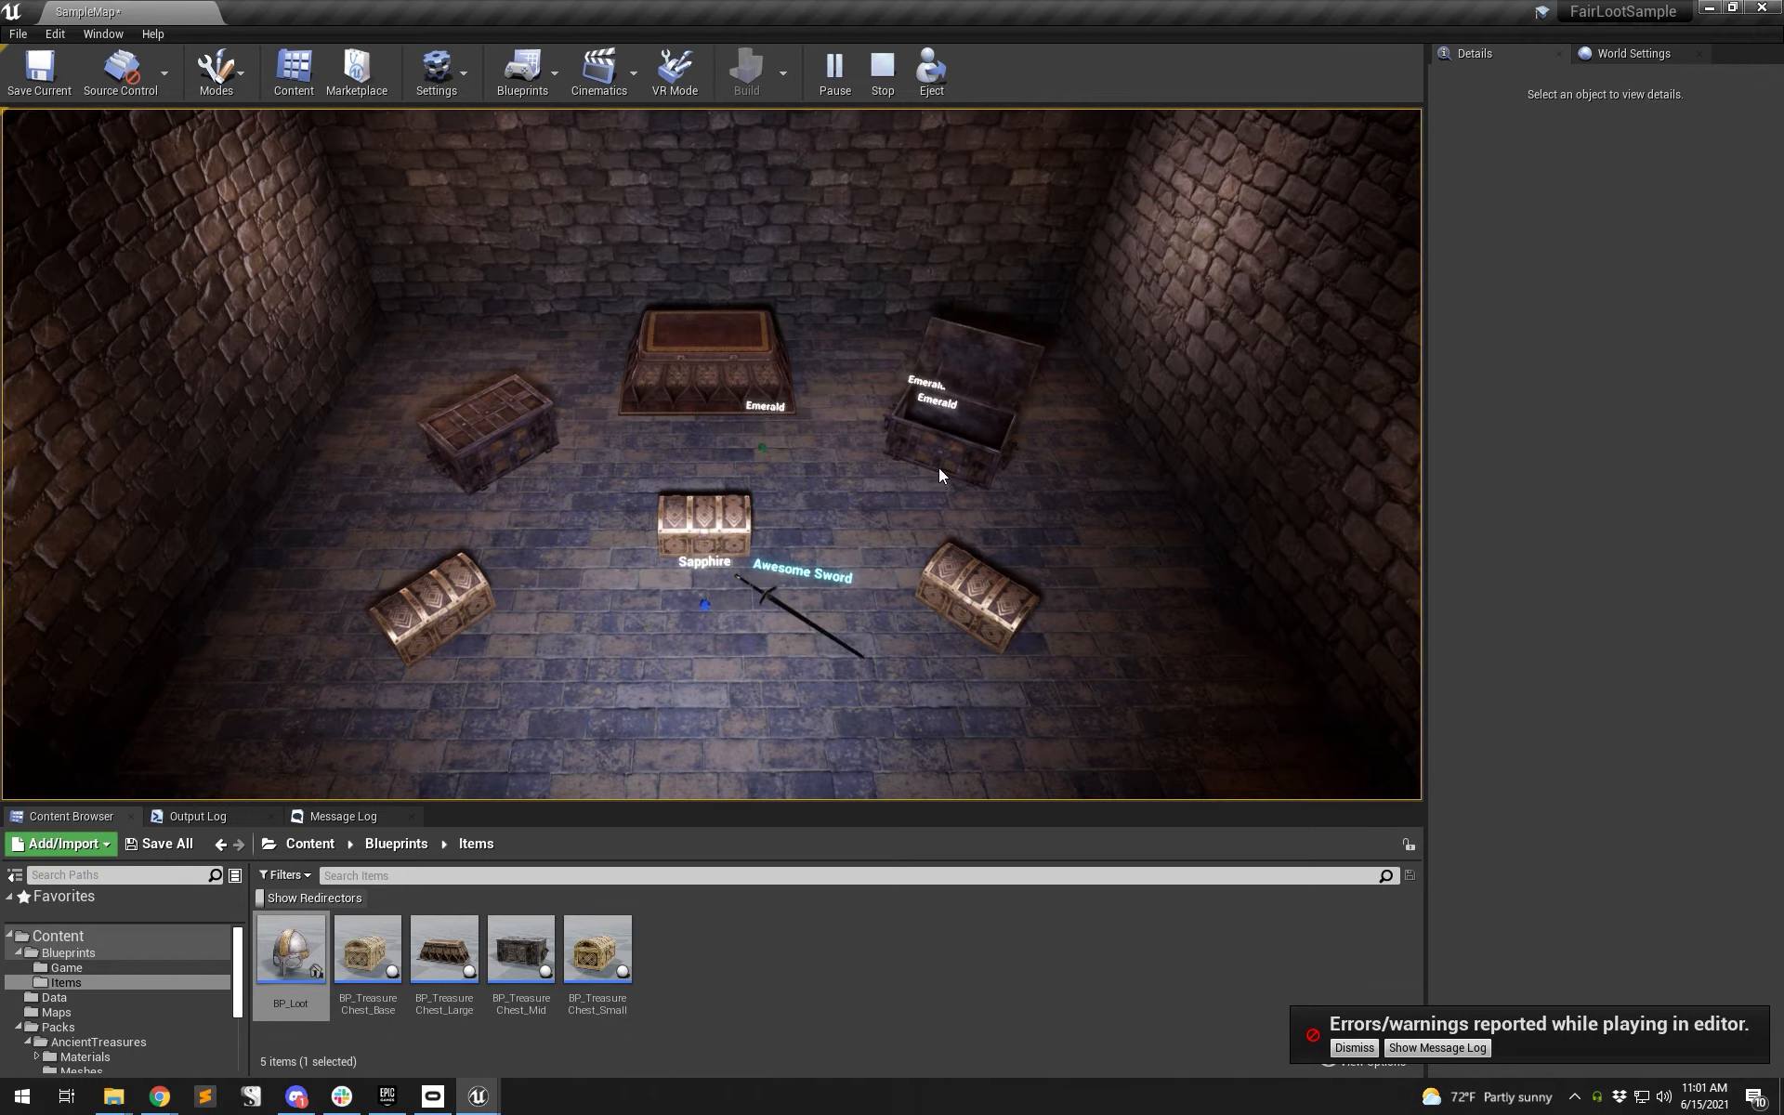
left_click(958, 427)
left_click(957, 431)
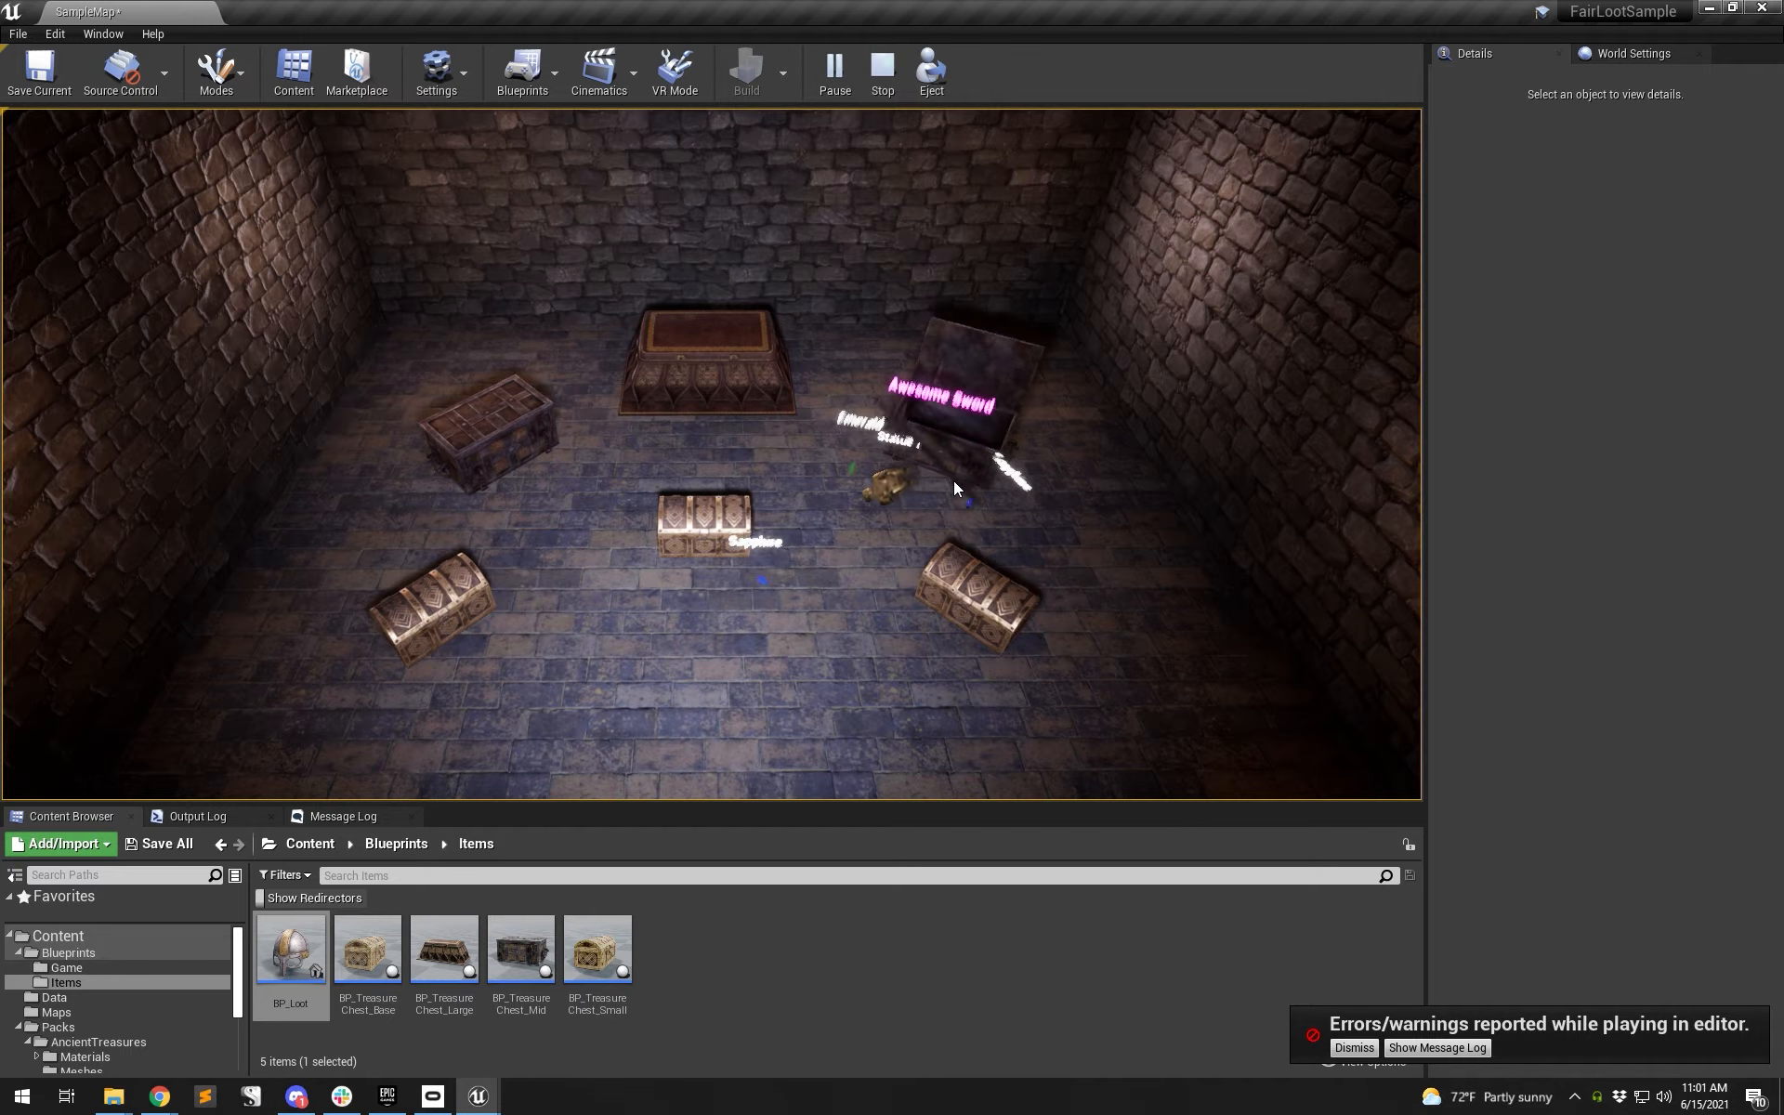
left_click(957, 448)
left_click(956, 448)
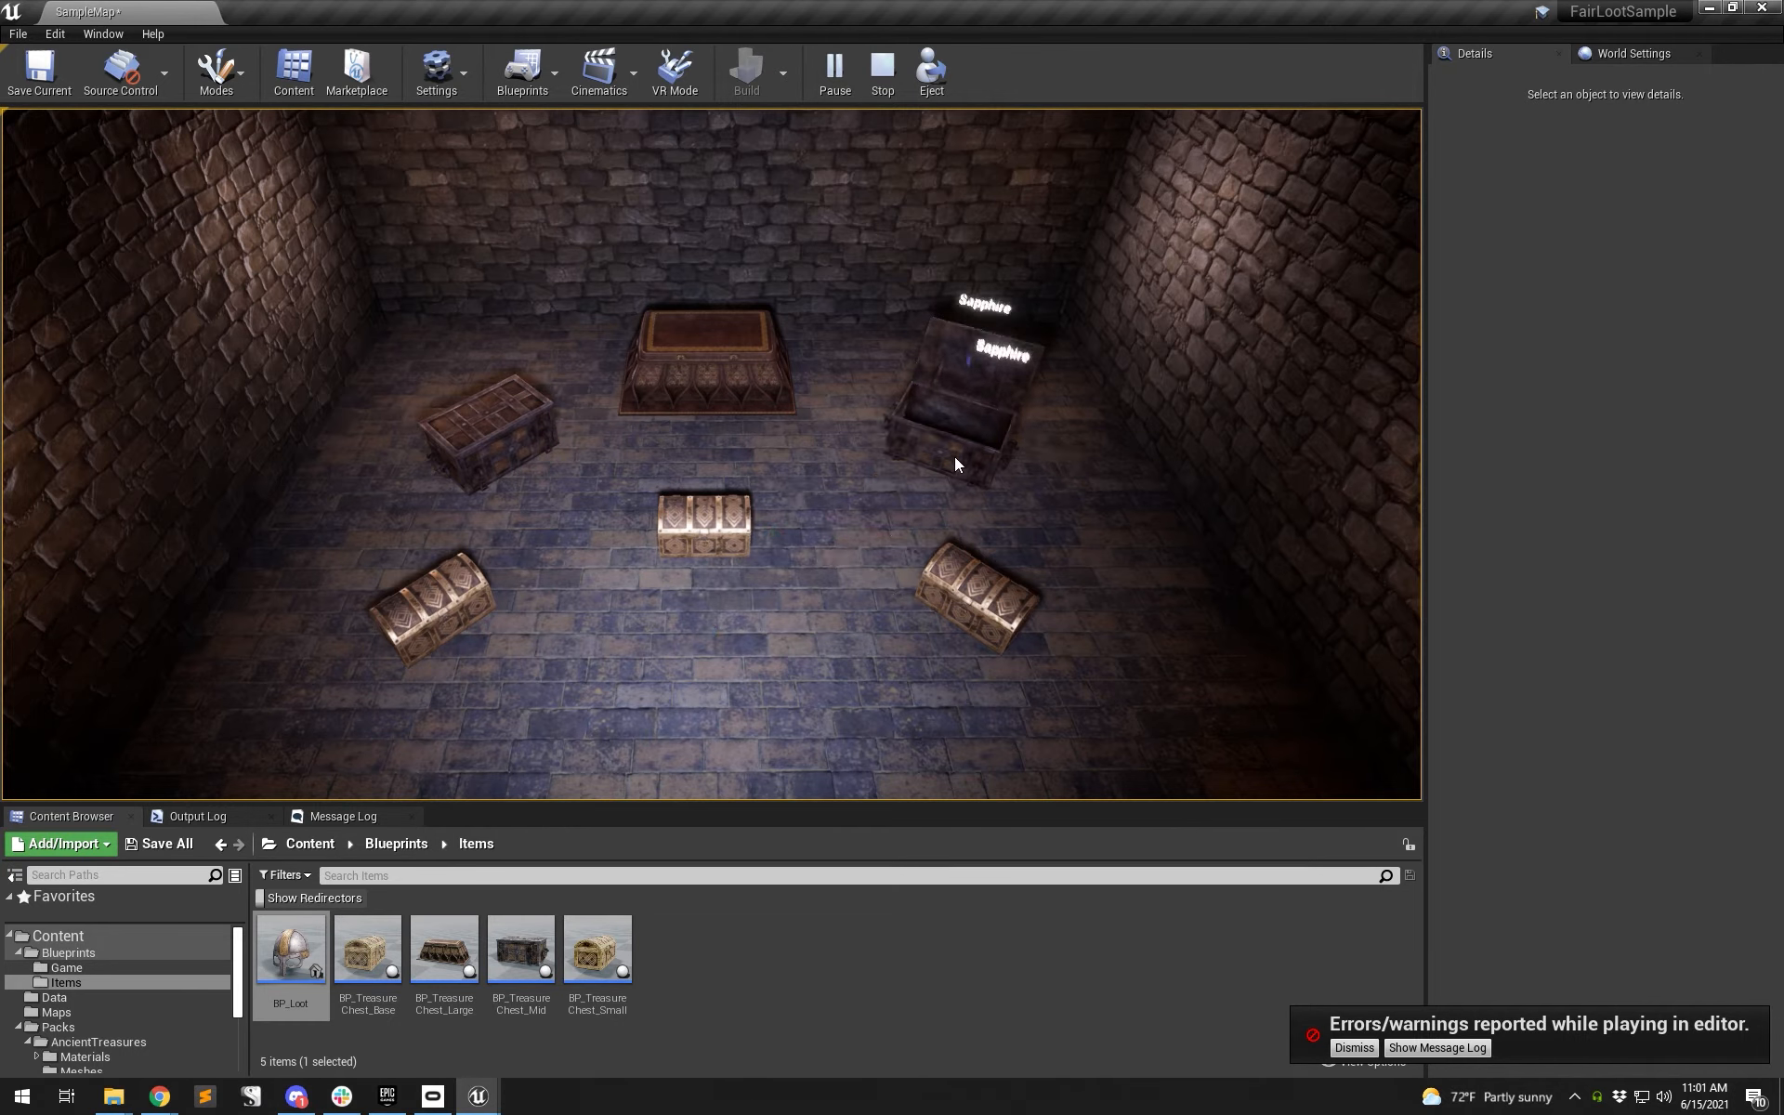
left_click(966, 446)
left_click(966, 444)
left_click(966, 444)
left_click(966, 444)
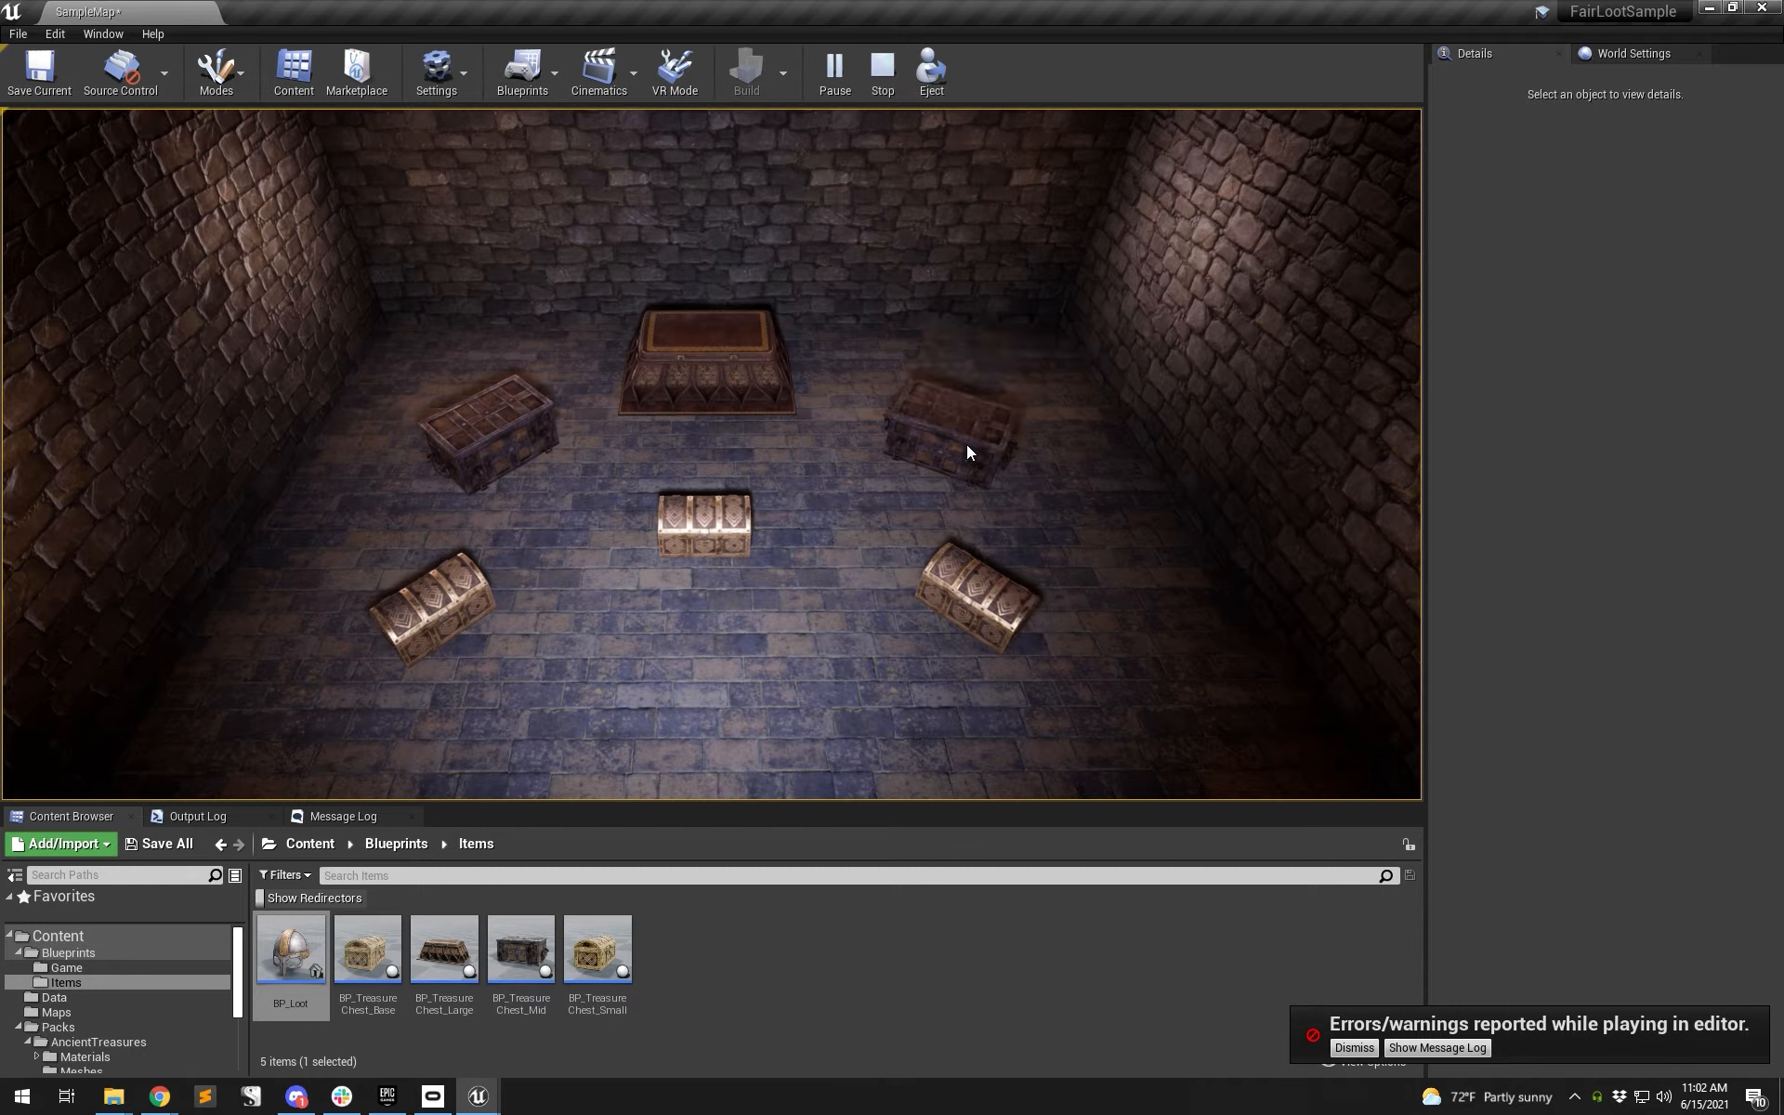
left_click(967, 444)
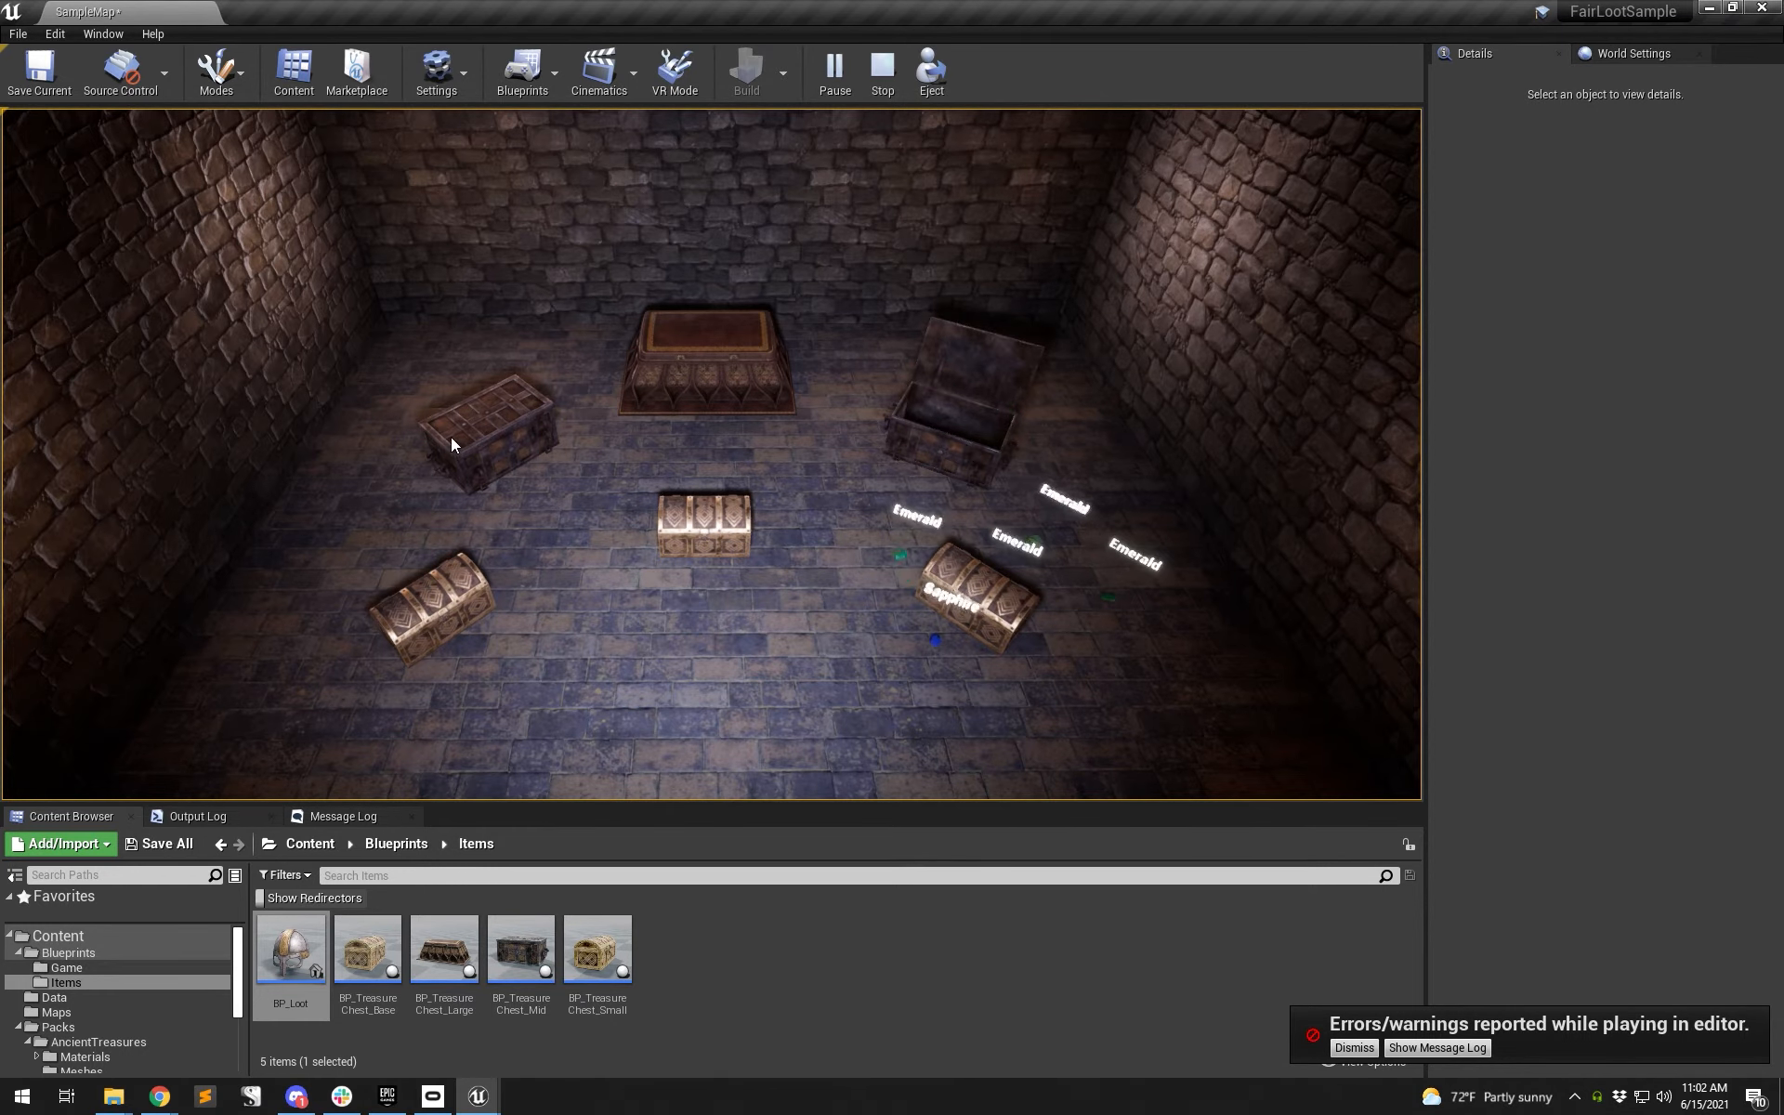
left_click(450, 437)
left_click(959, 444)
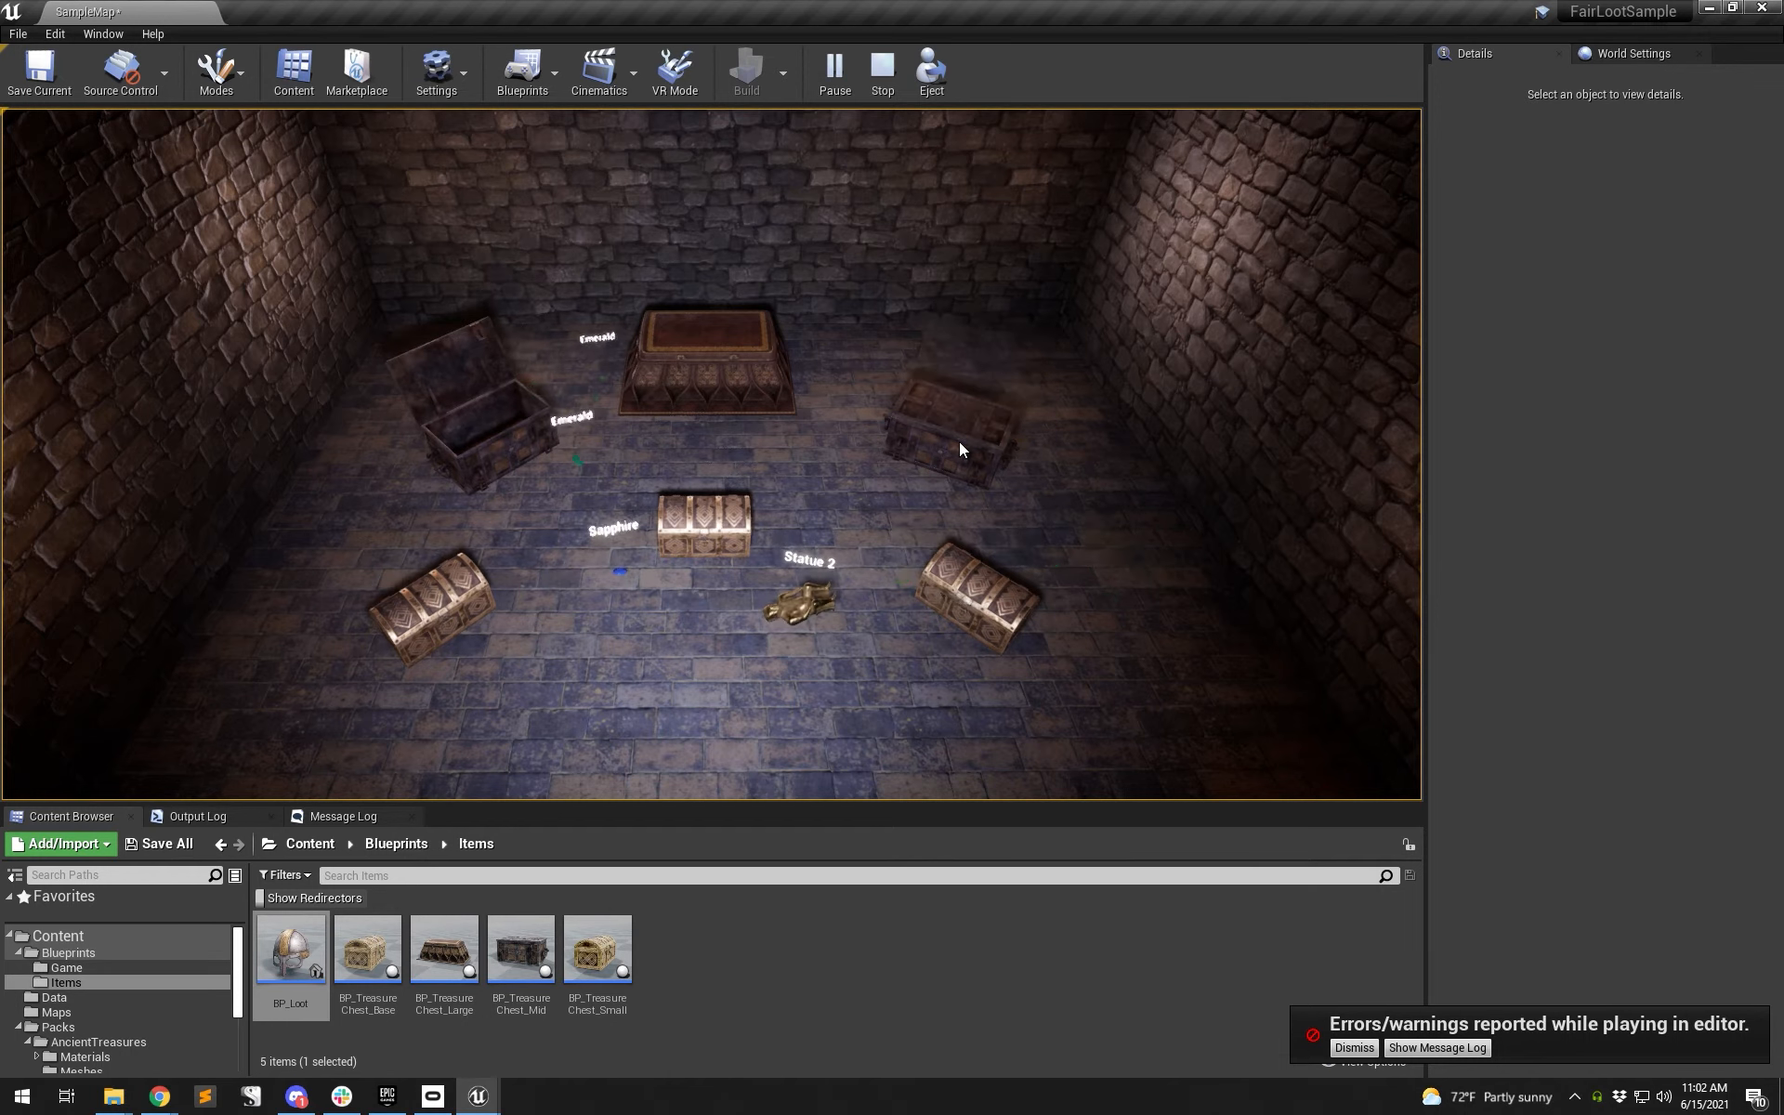
left_click(510, 444)
left_click(952, 436)
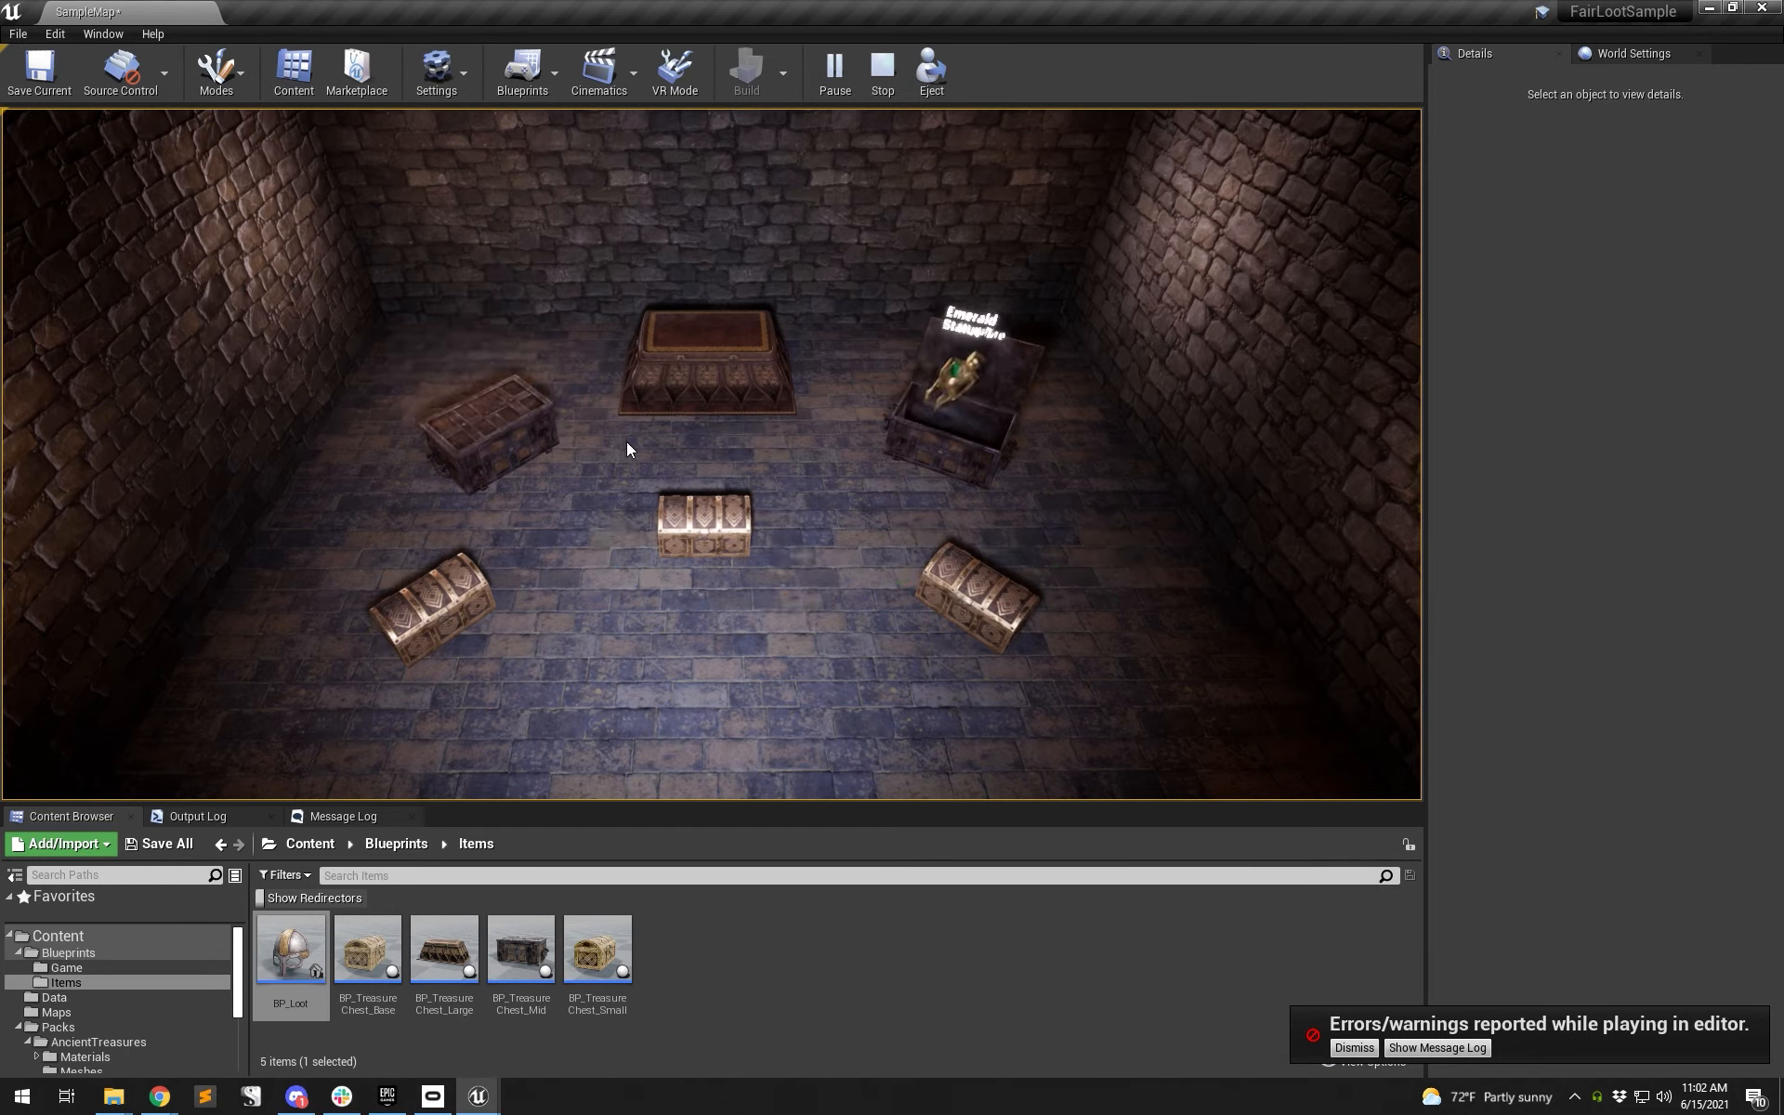
left_click(531, 443)
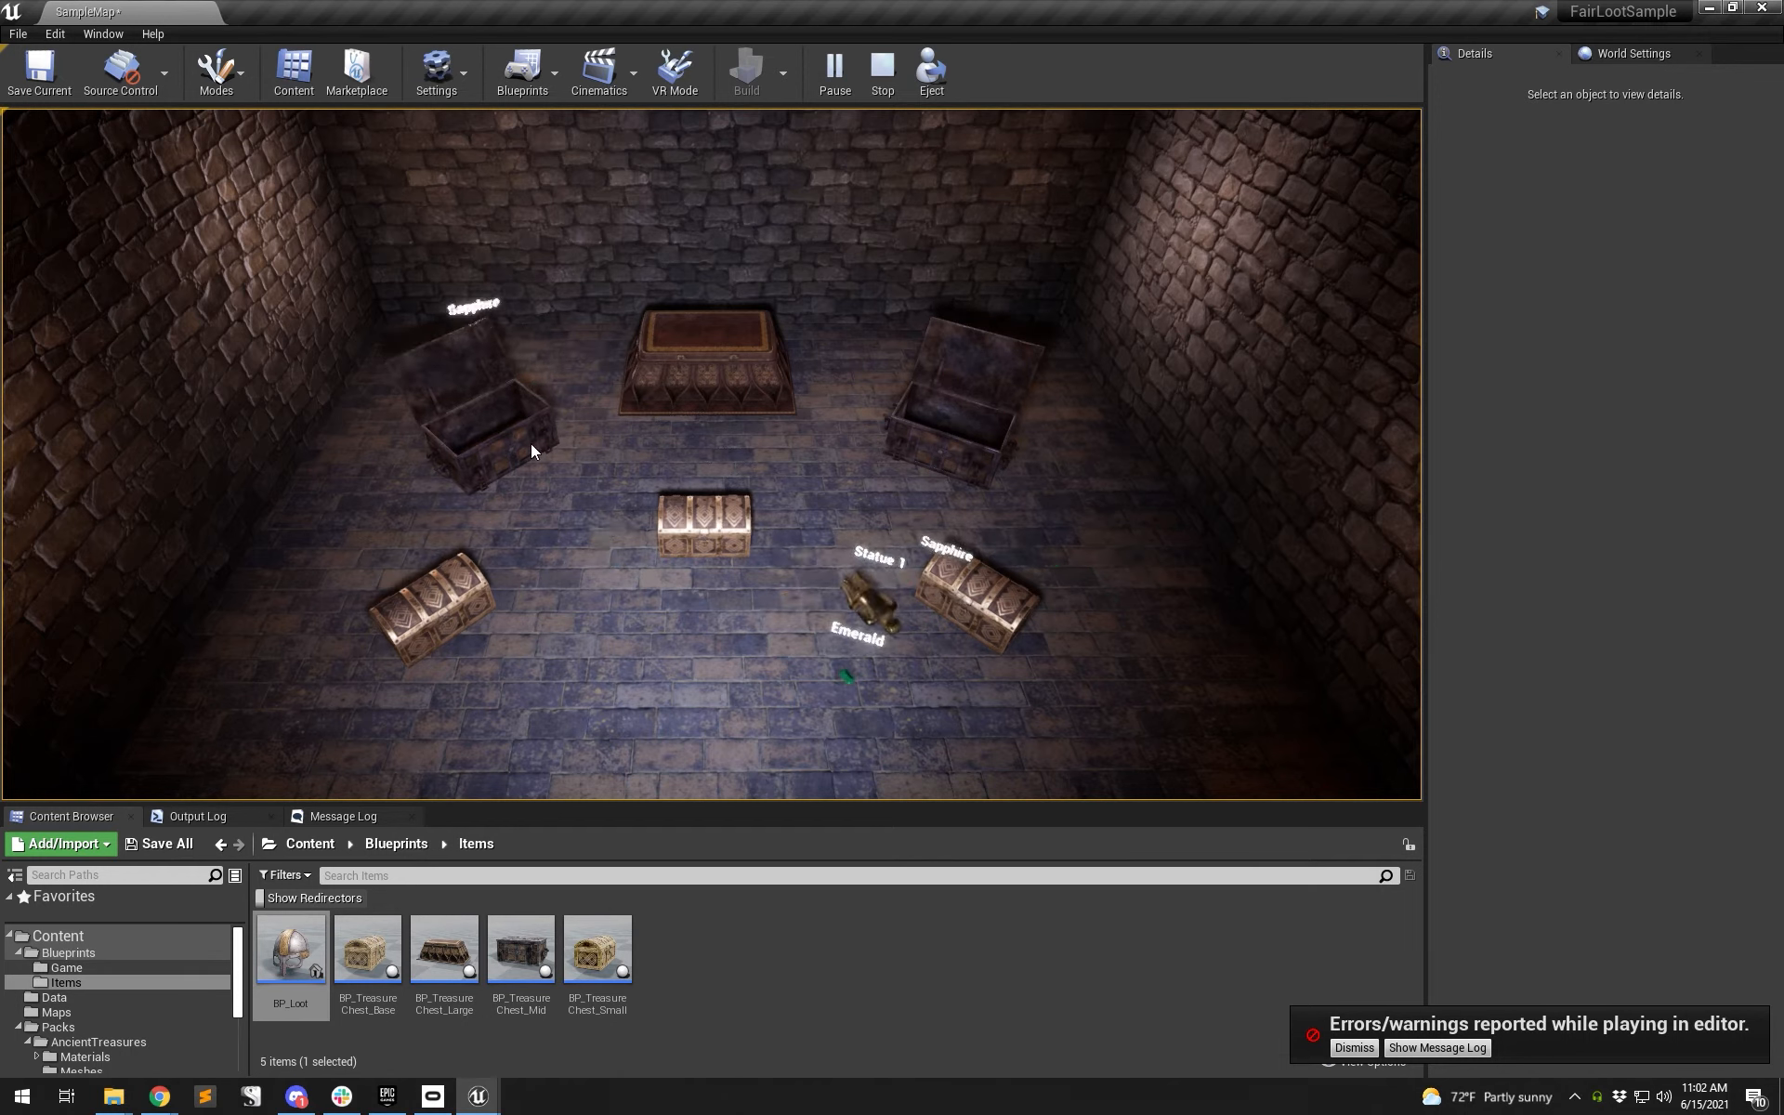
left_click(932, 435)
left_click(932, 435)
left_click(978, 442)
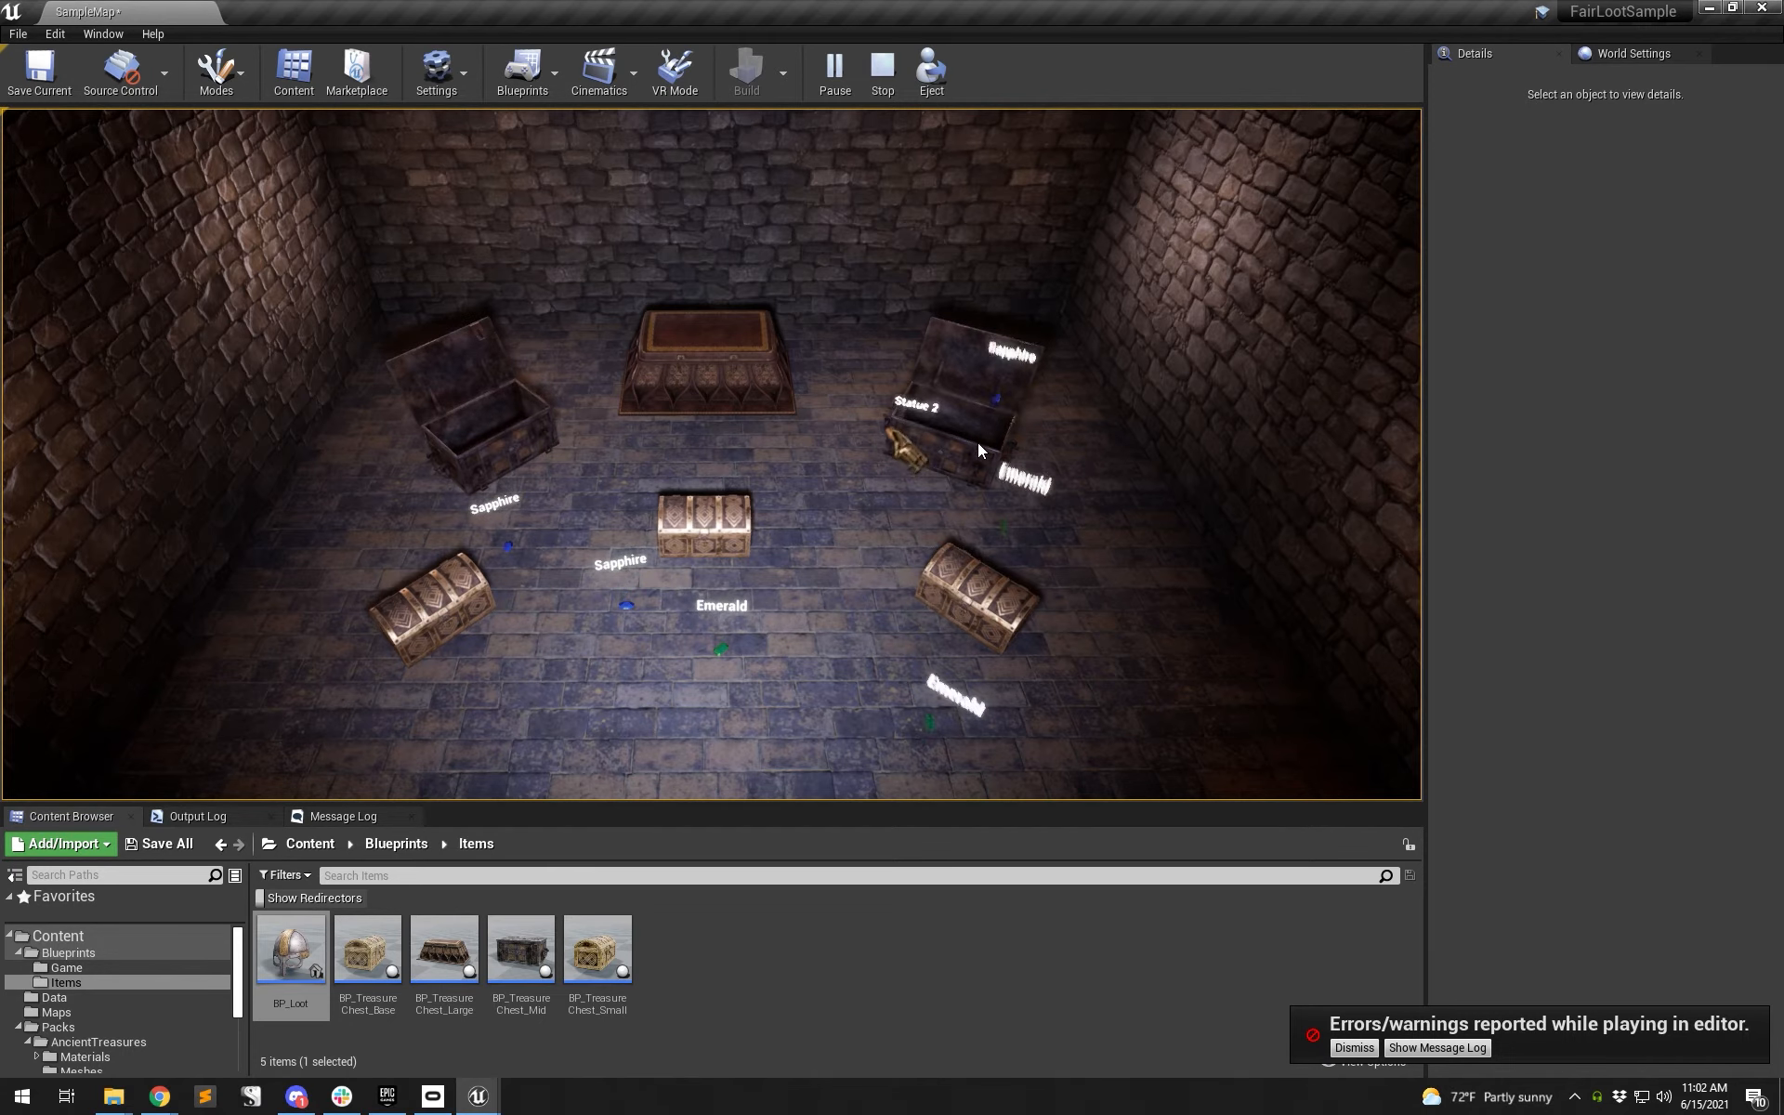
left_click(500, 443)
left_click(483, 436)
left_click(962, 433)
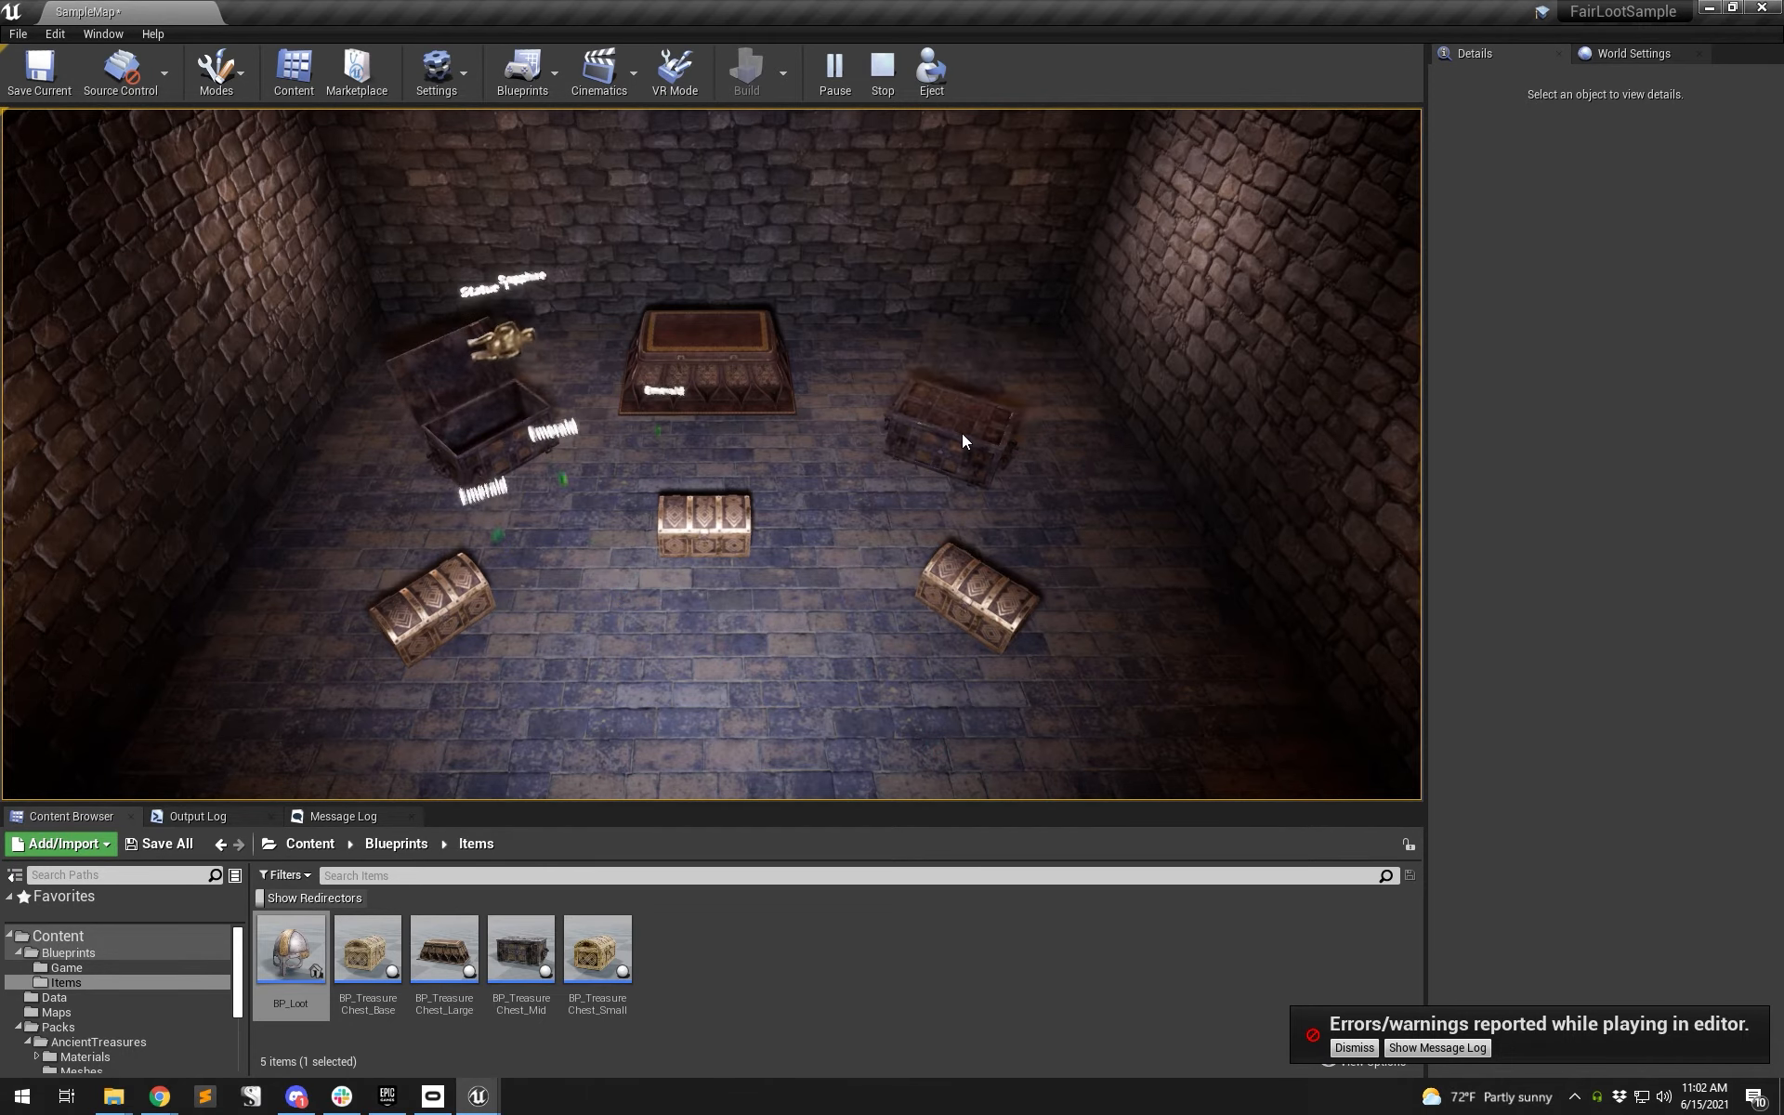
left_click(461, 426)
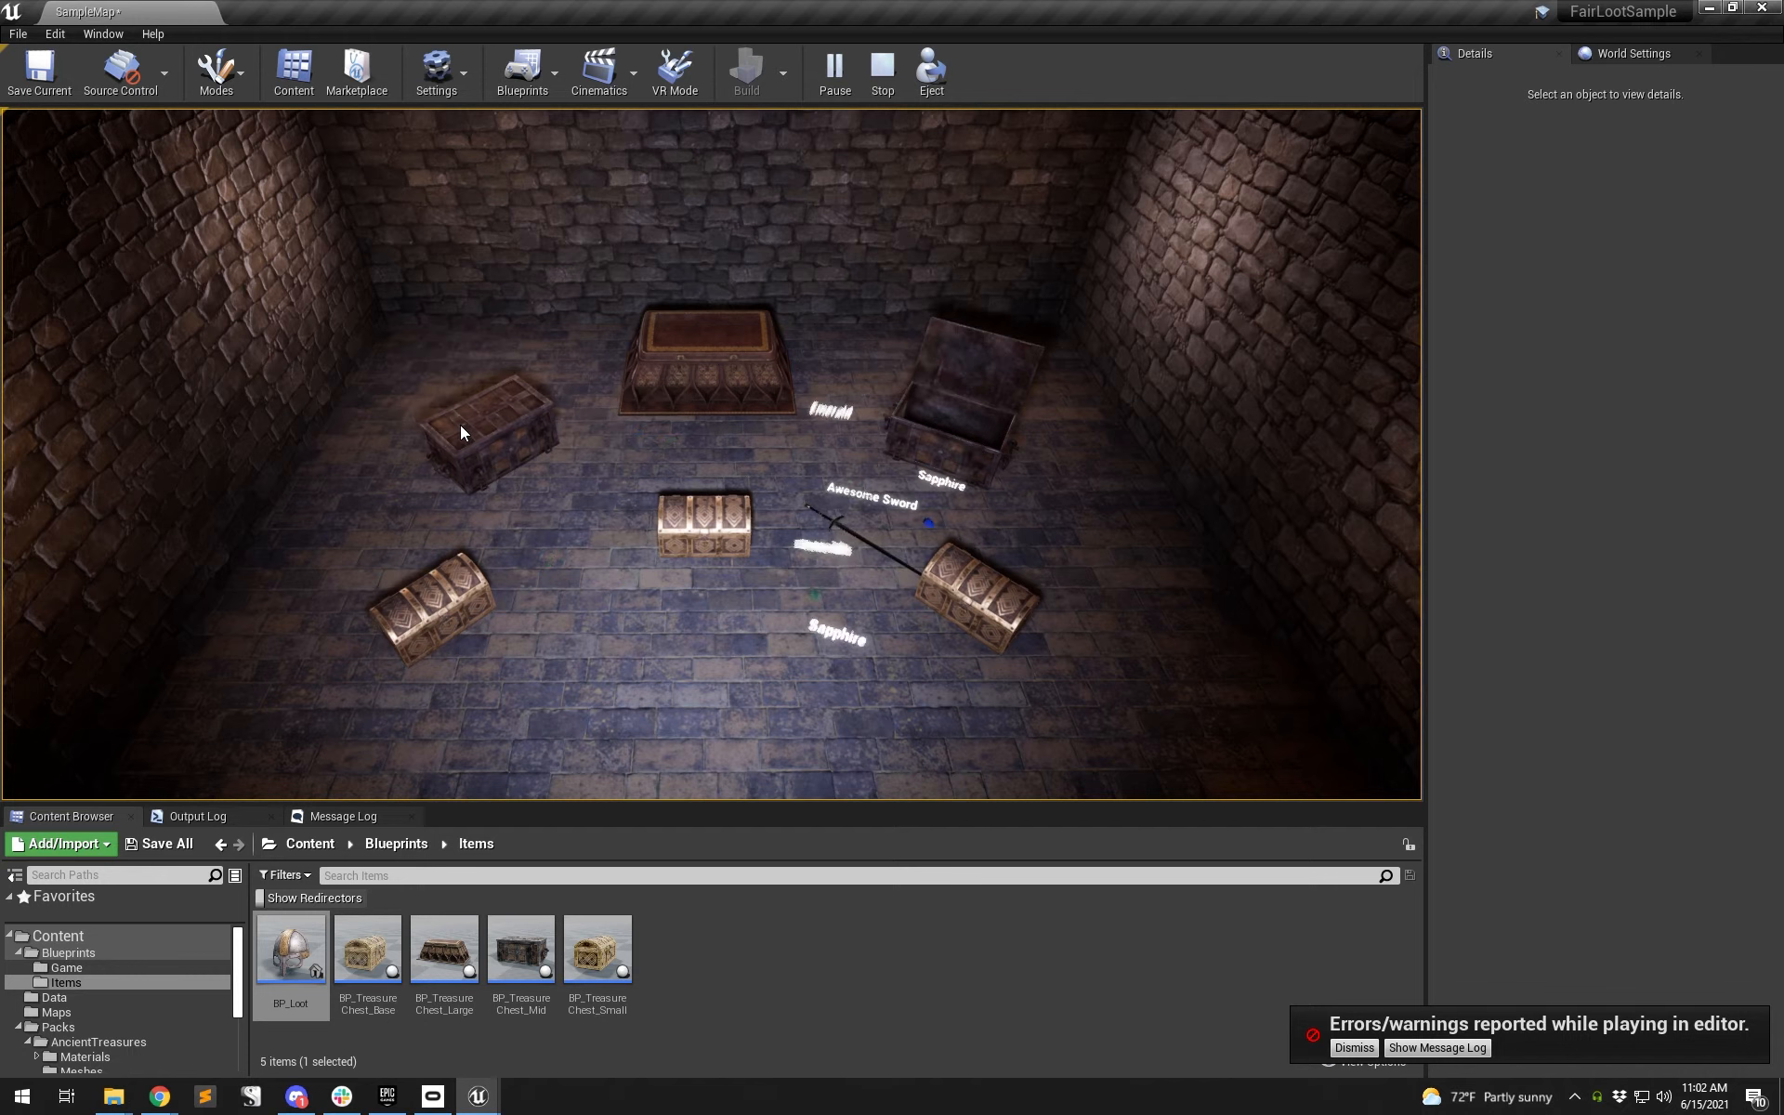
left_click(955, 445)
left_click(955, 444)
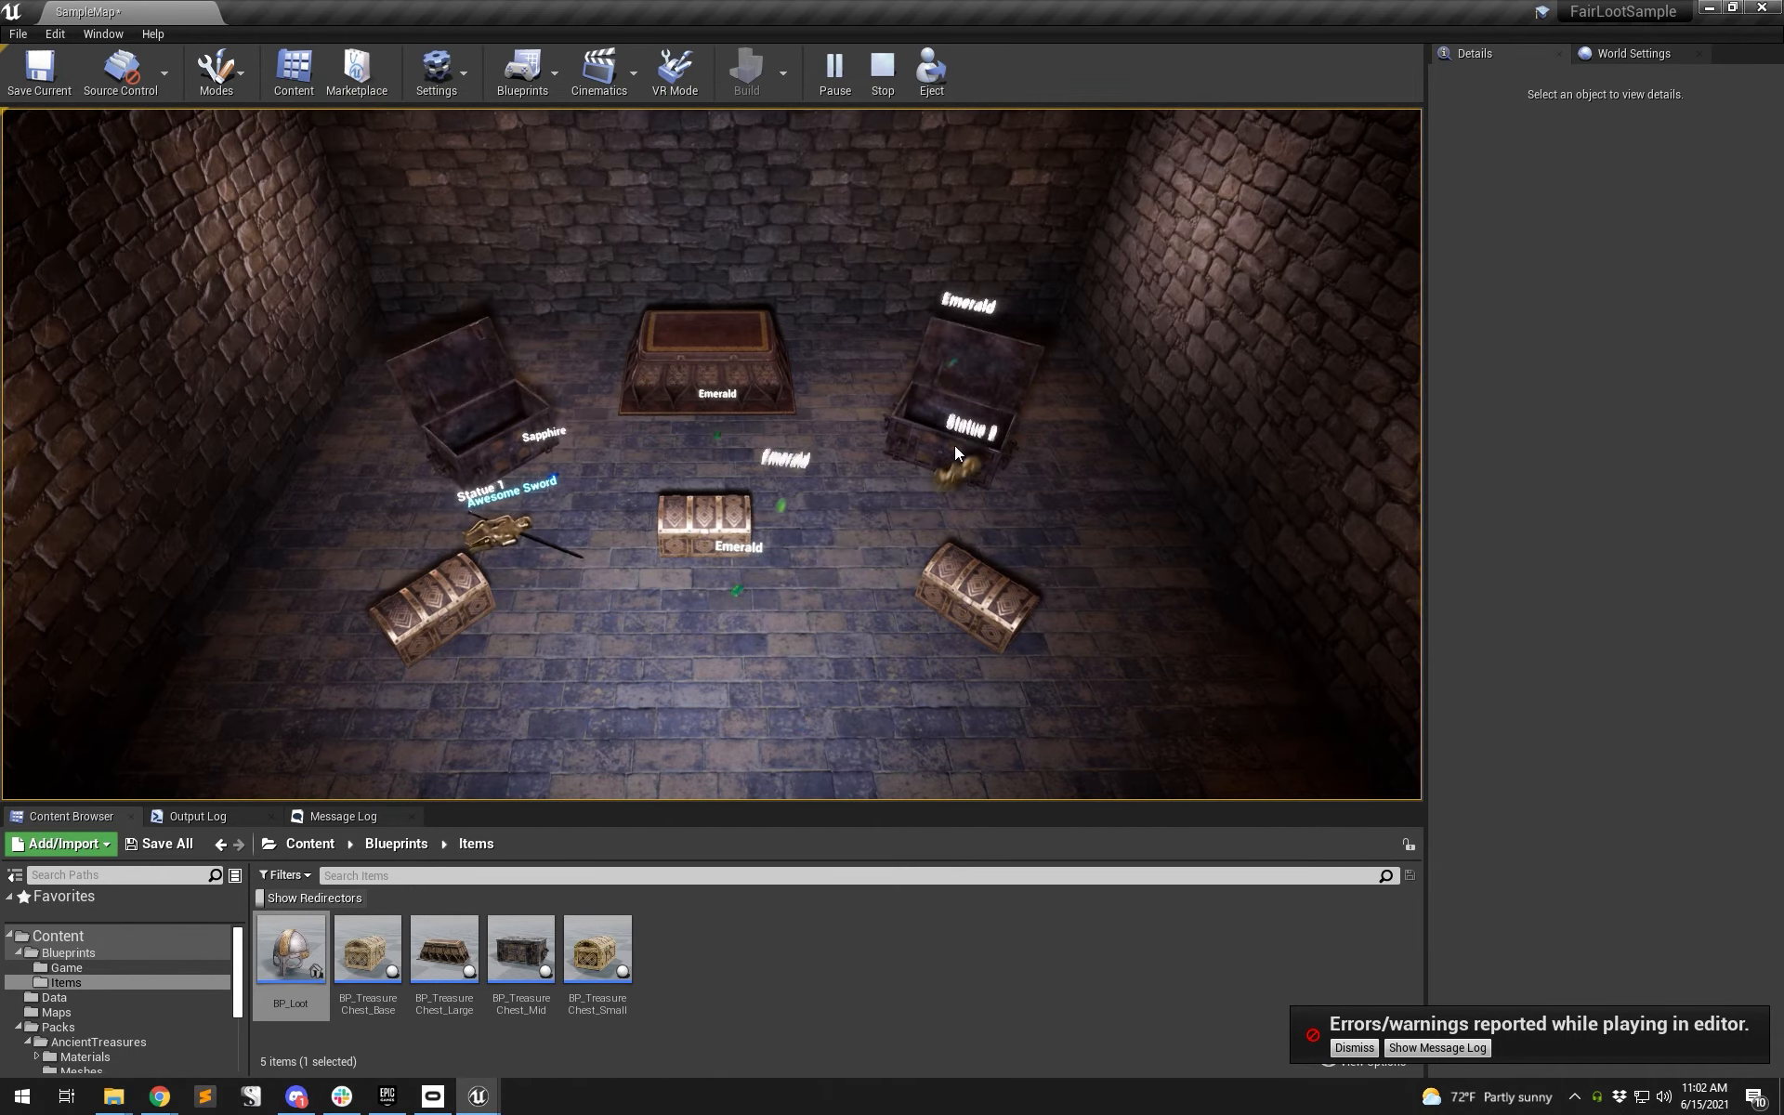
left_click(451, 416)
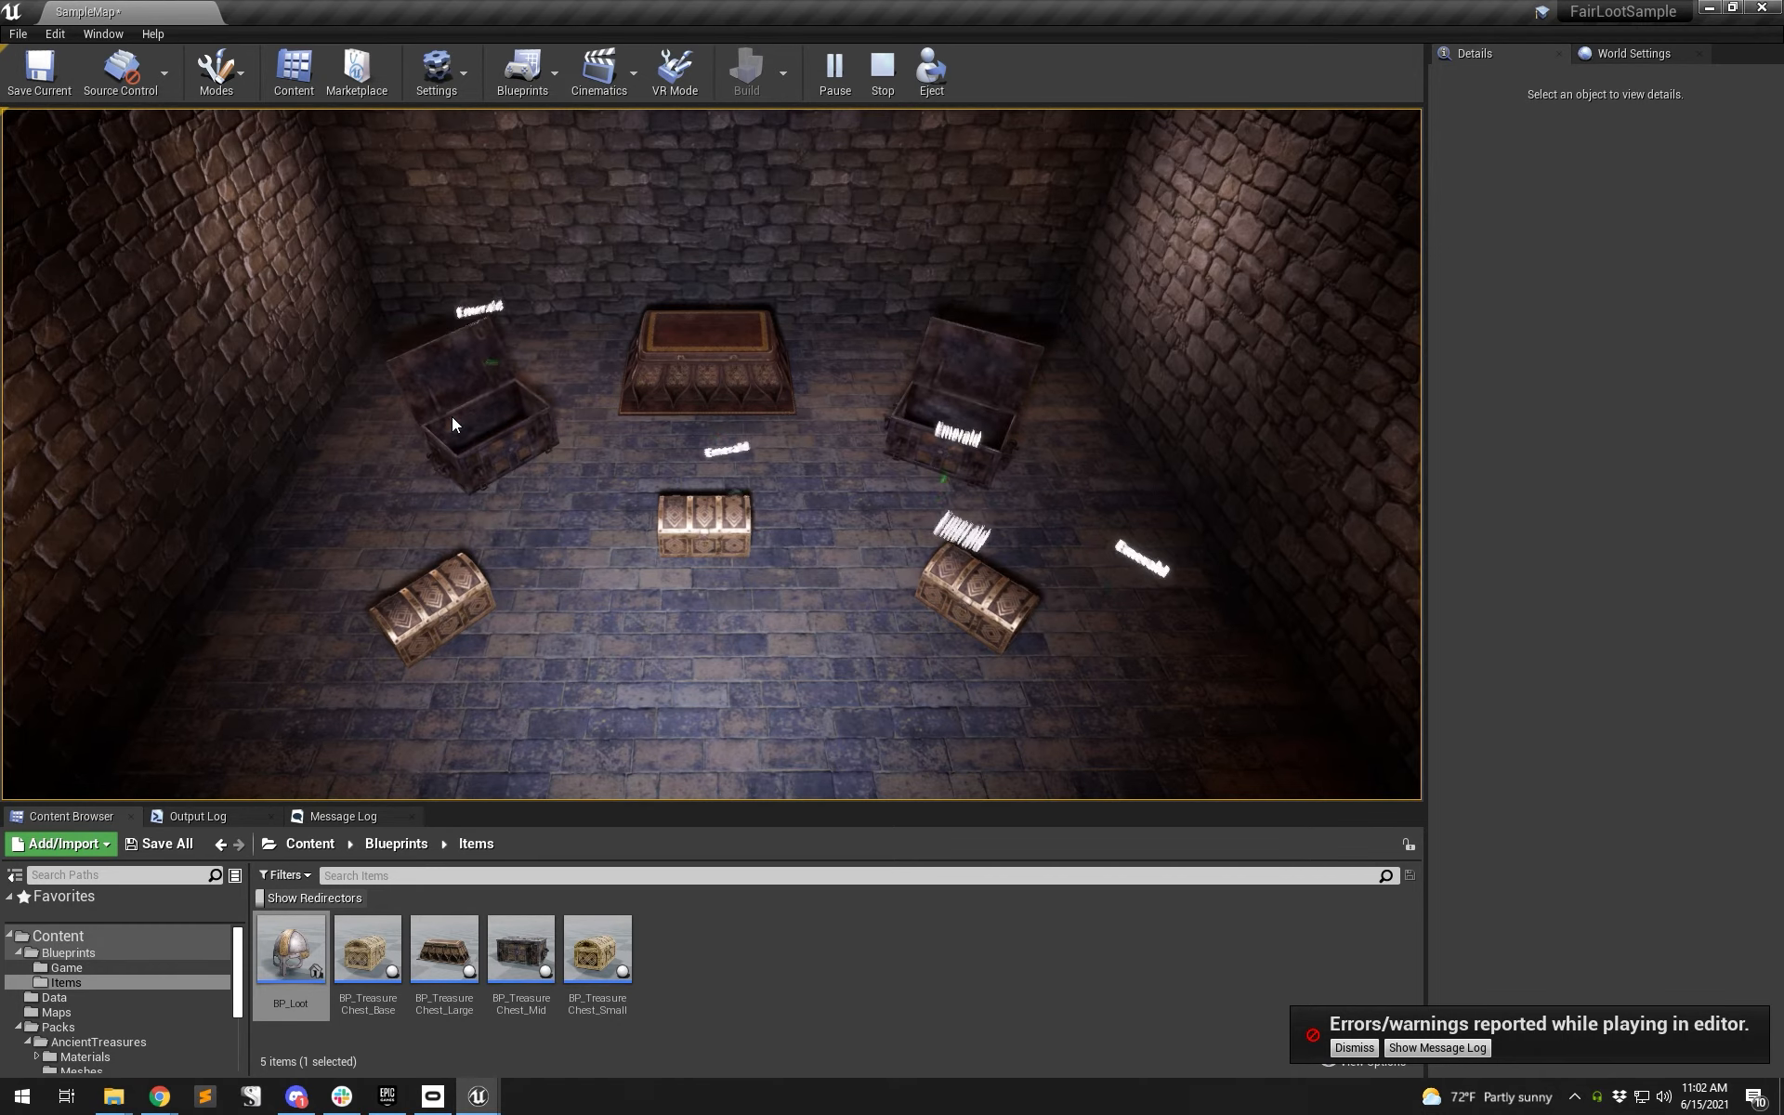
left_click(961, 422)
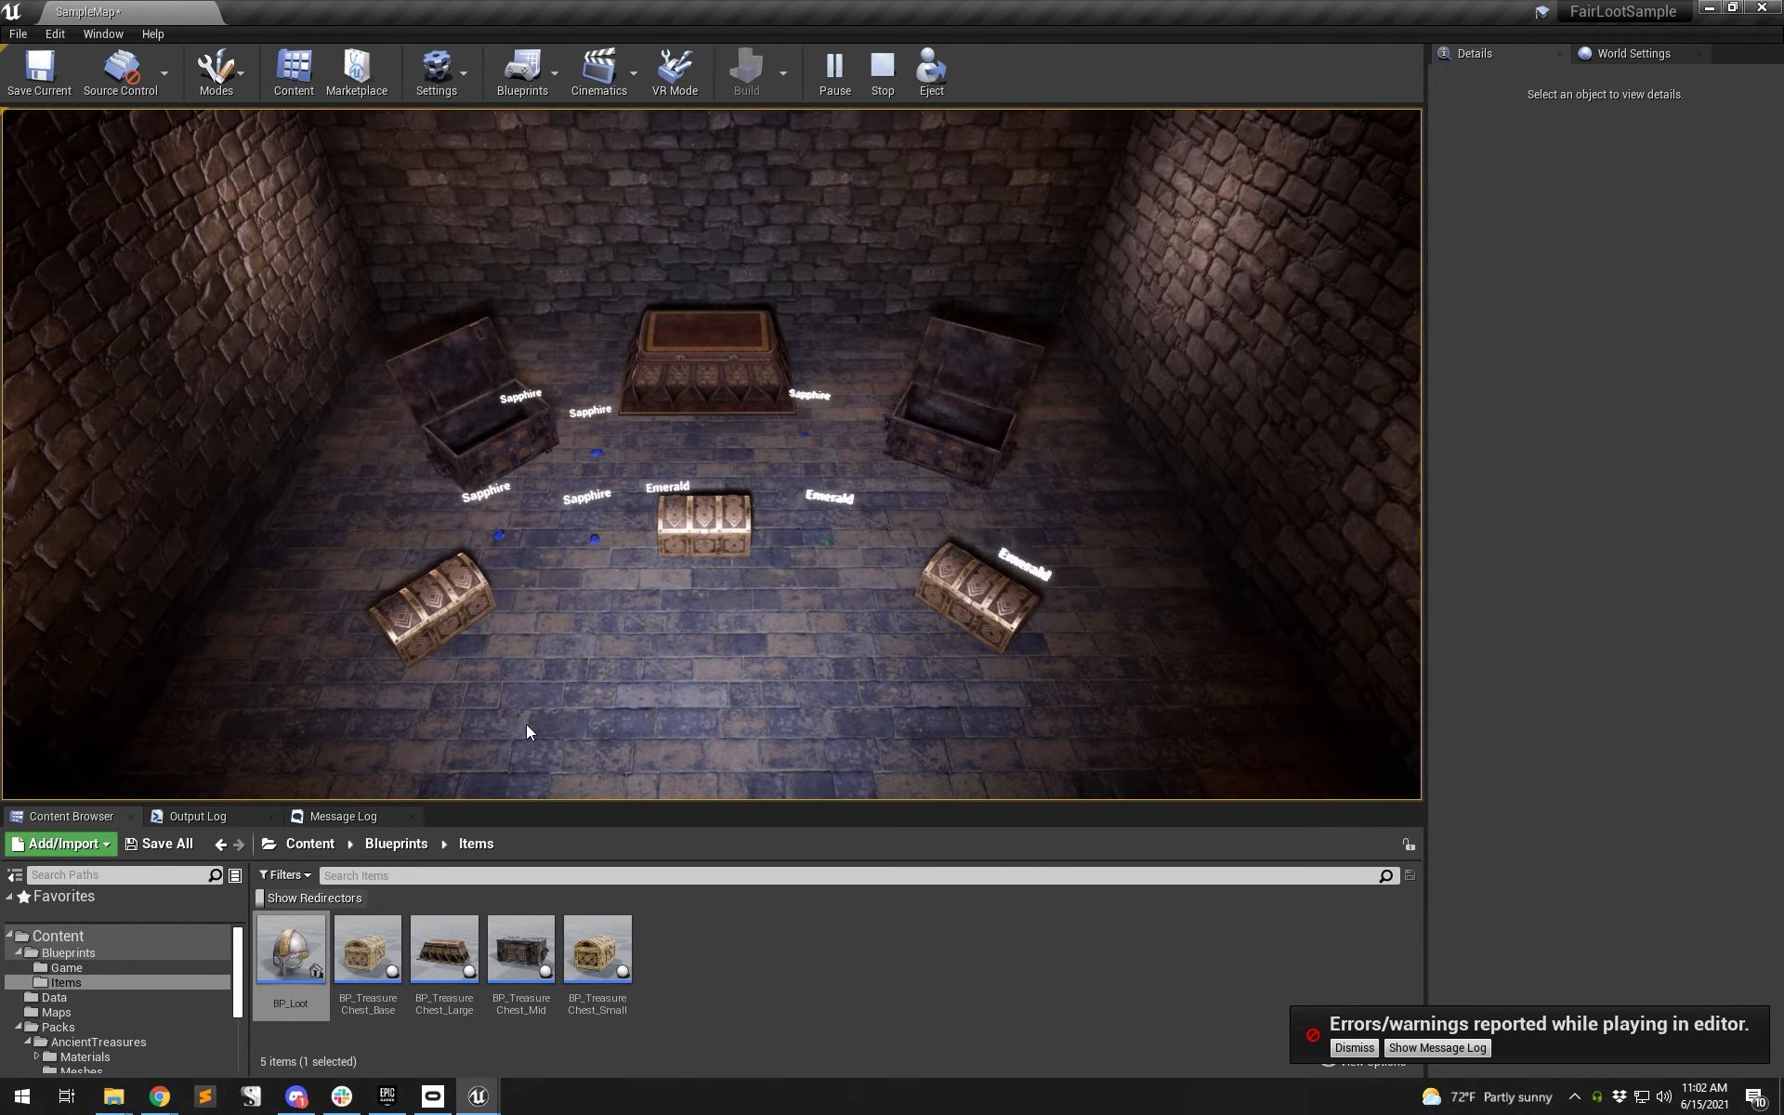
- Reopen the BetterLootTable graph from the Data folder
left_click(54, 997)
left_click(294, 966)
double_click(295, 969)
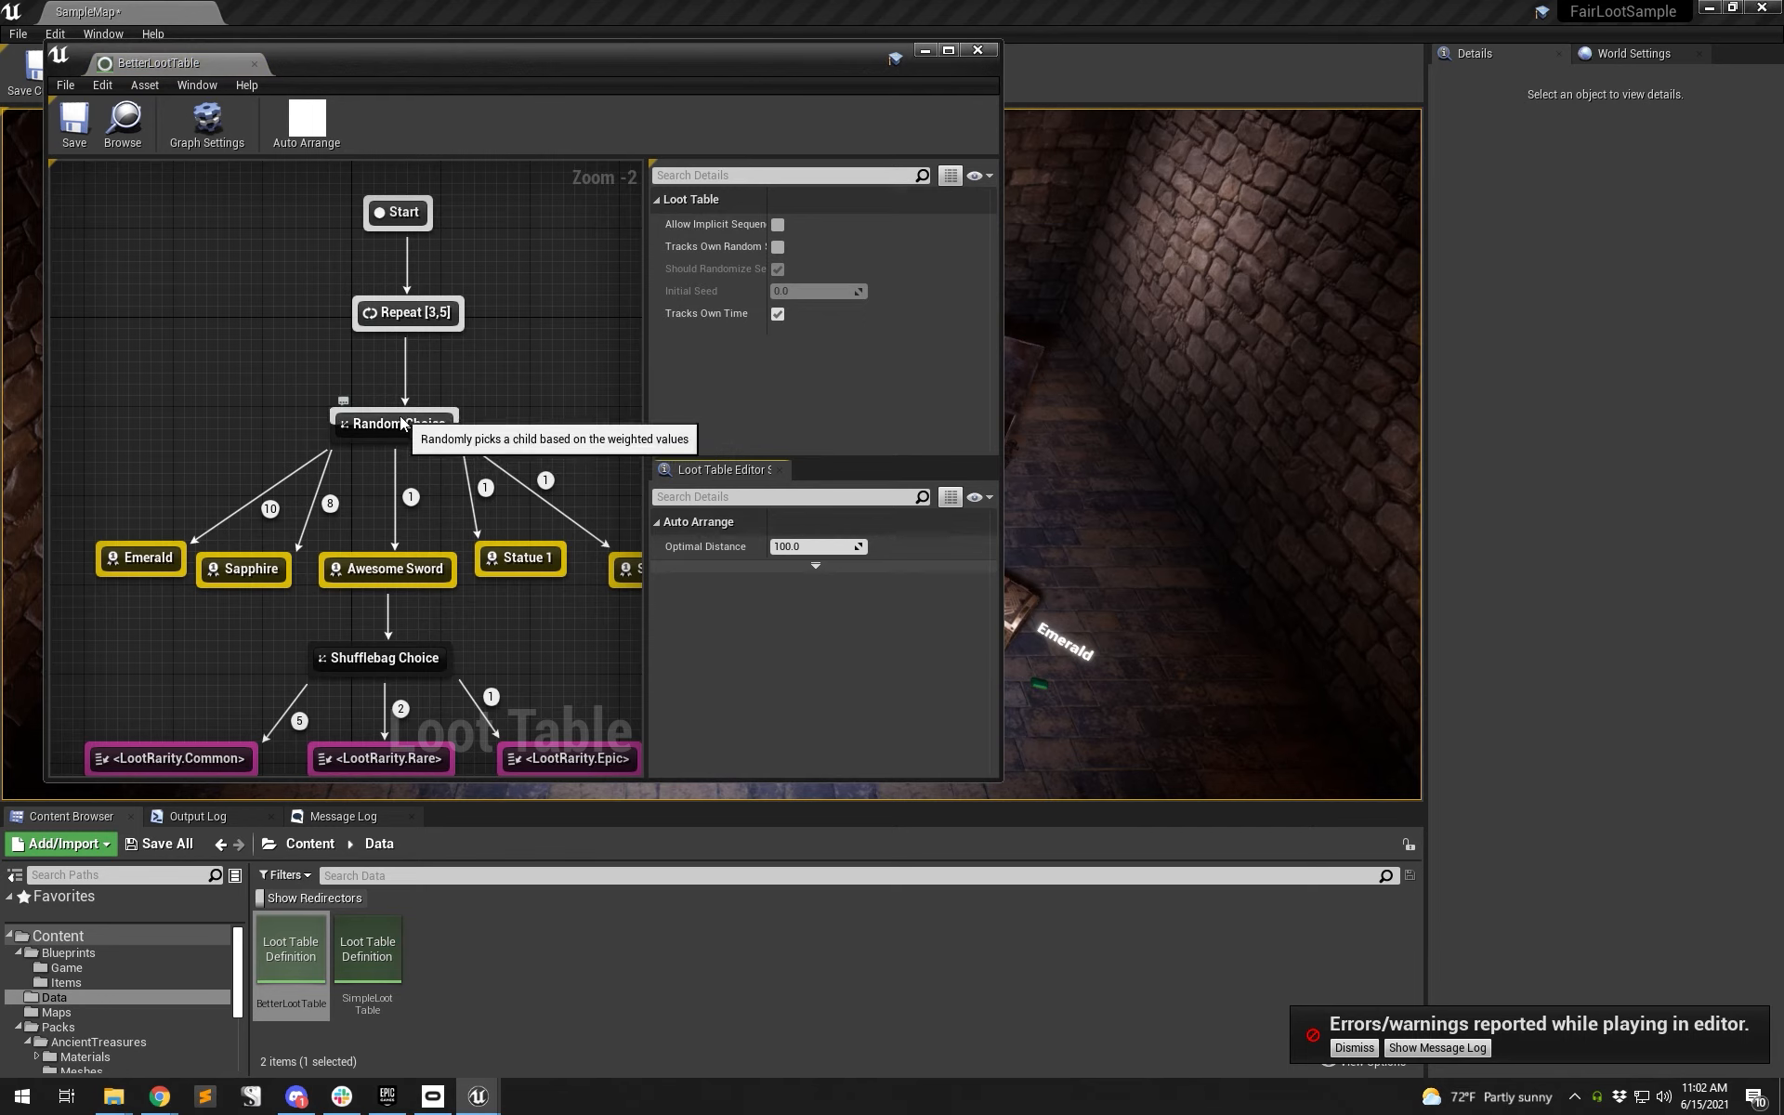
- Break the connection between the Repeat [3,5] and Random Choice nodes
left_click_drag(406, 328, 406, 565)
left_click(416, 327, "alt")
left_click_drag(403, 230, 420, 554)
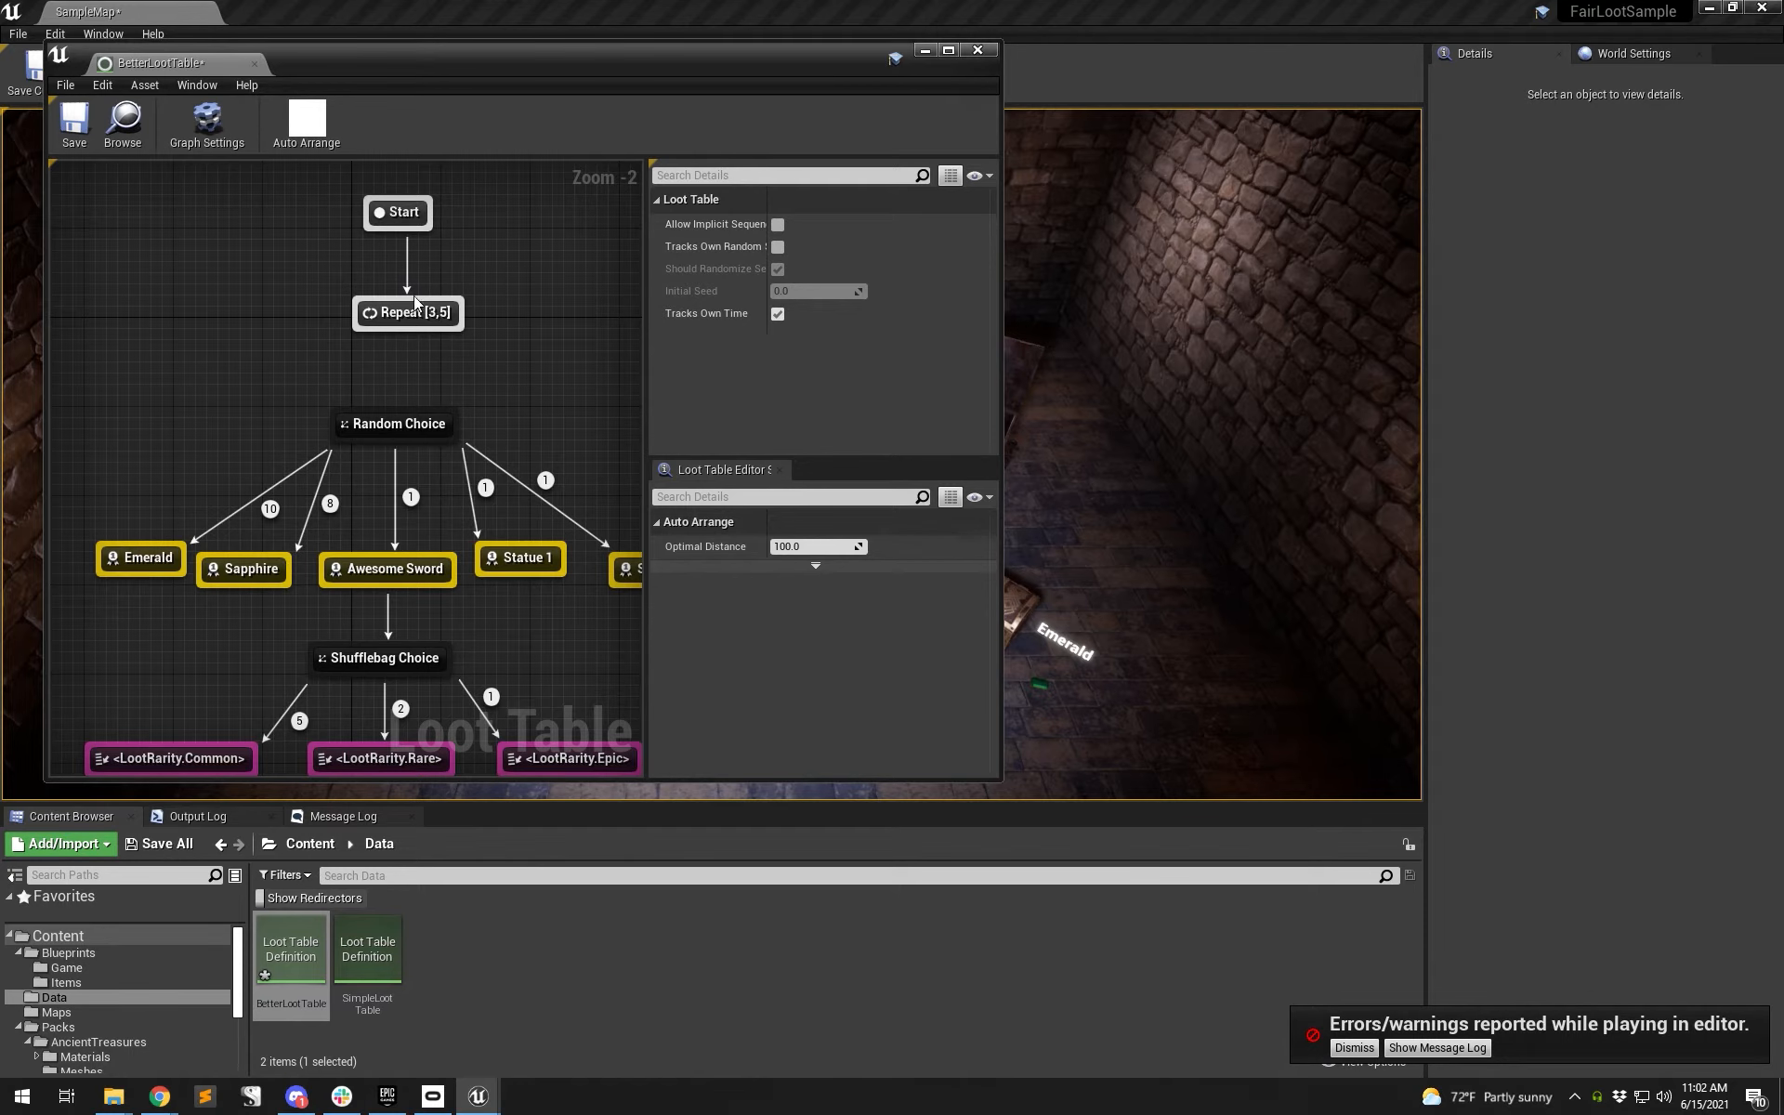
- Connect Start directly to the Awesome Sword node, save BetterLootTable and move its window out of the way
left_click_drag(404, 230, 418, 564)
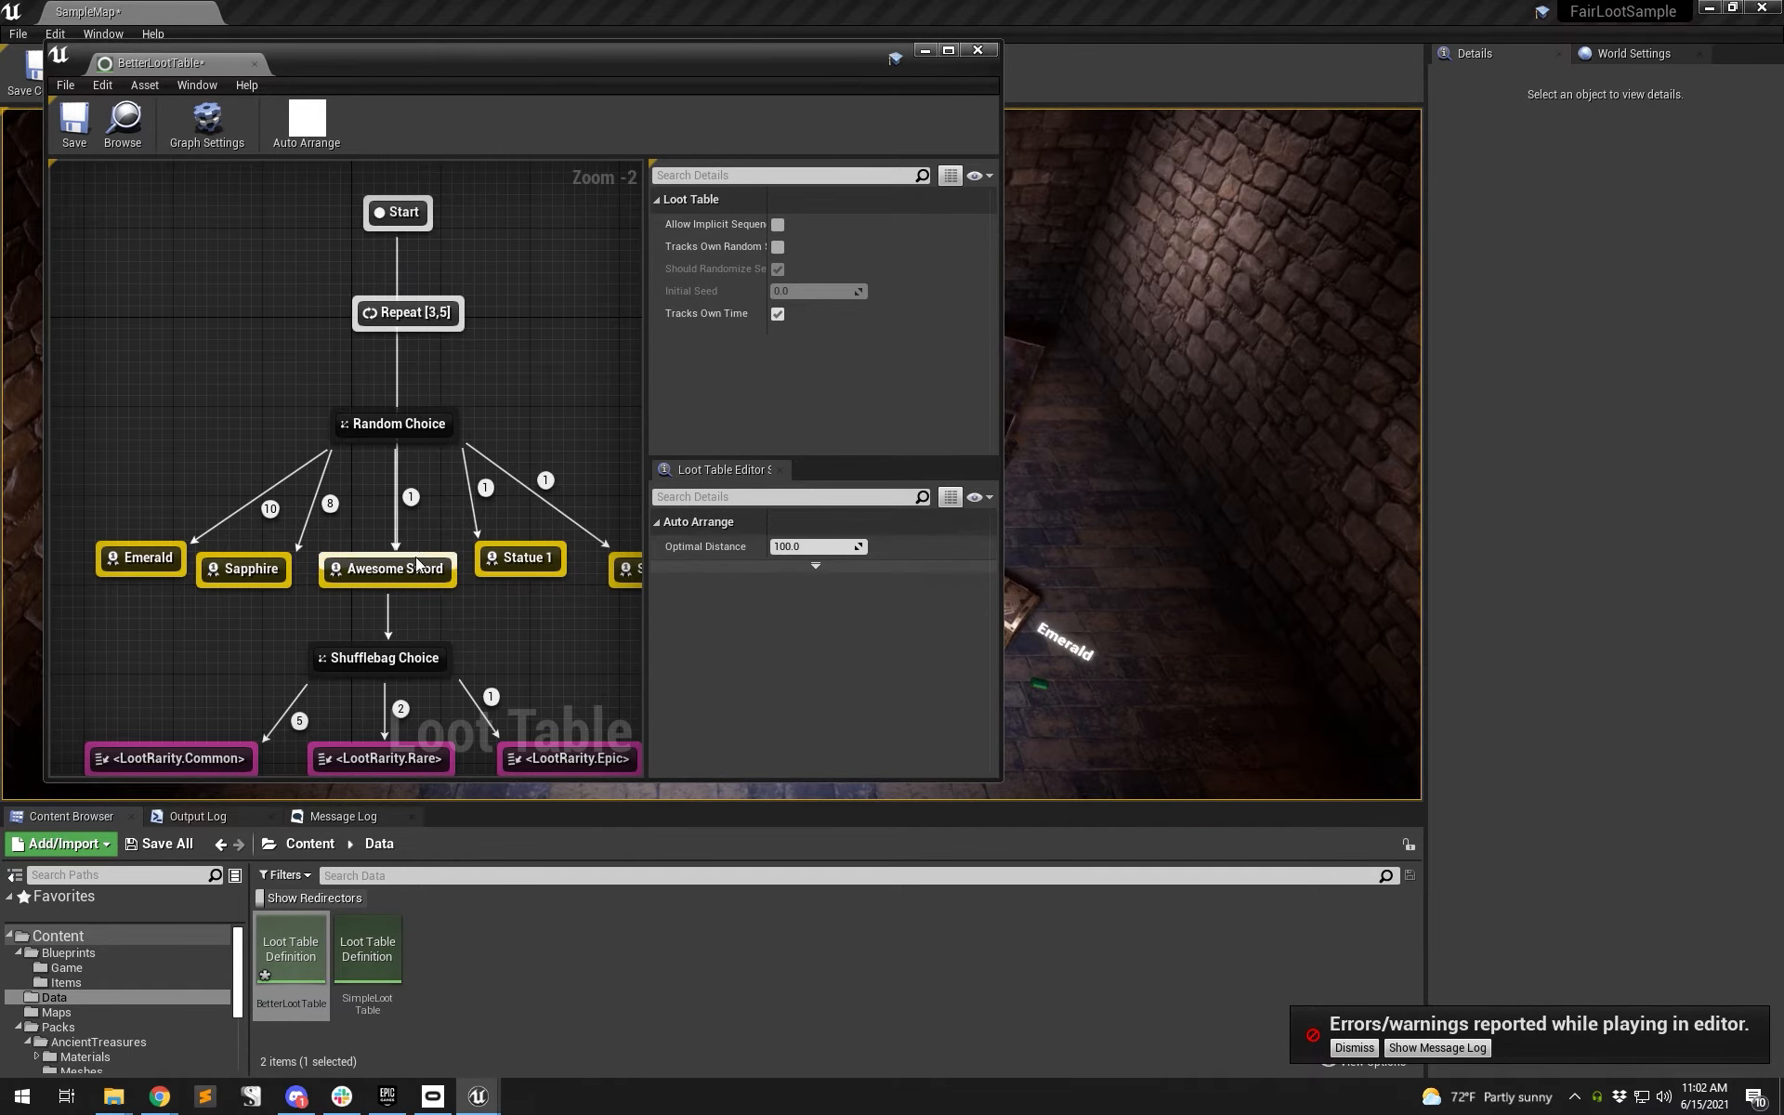
left_click_drag(421, 327, 416, 396)
left_click(268, 196)
left_click(71, 135)
left_click_drag(745, 63, 1783, 154)
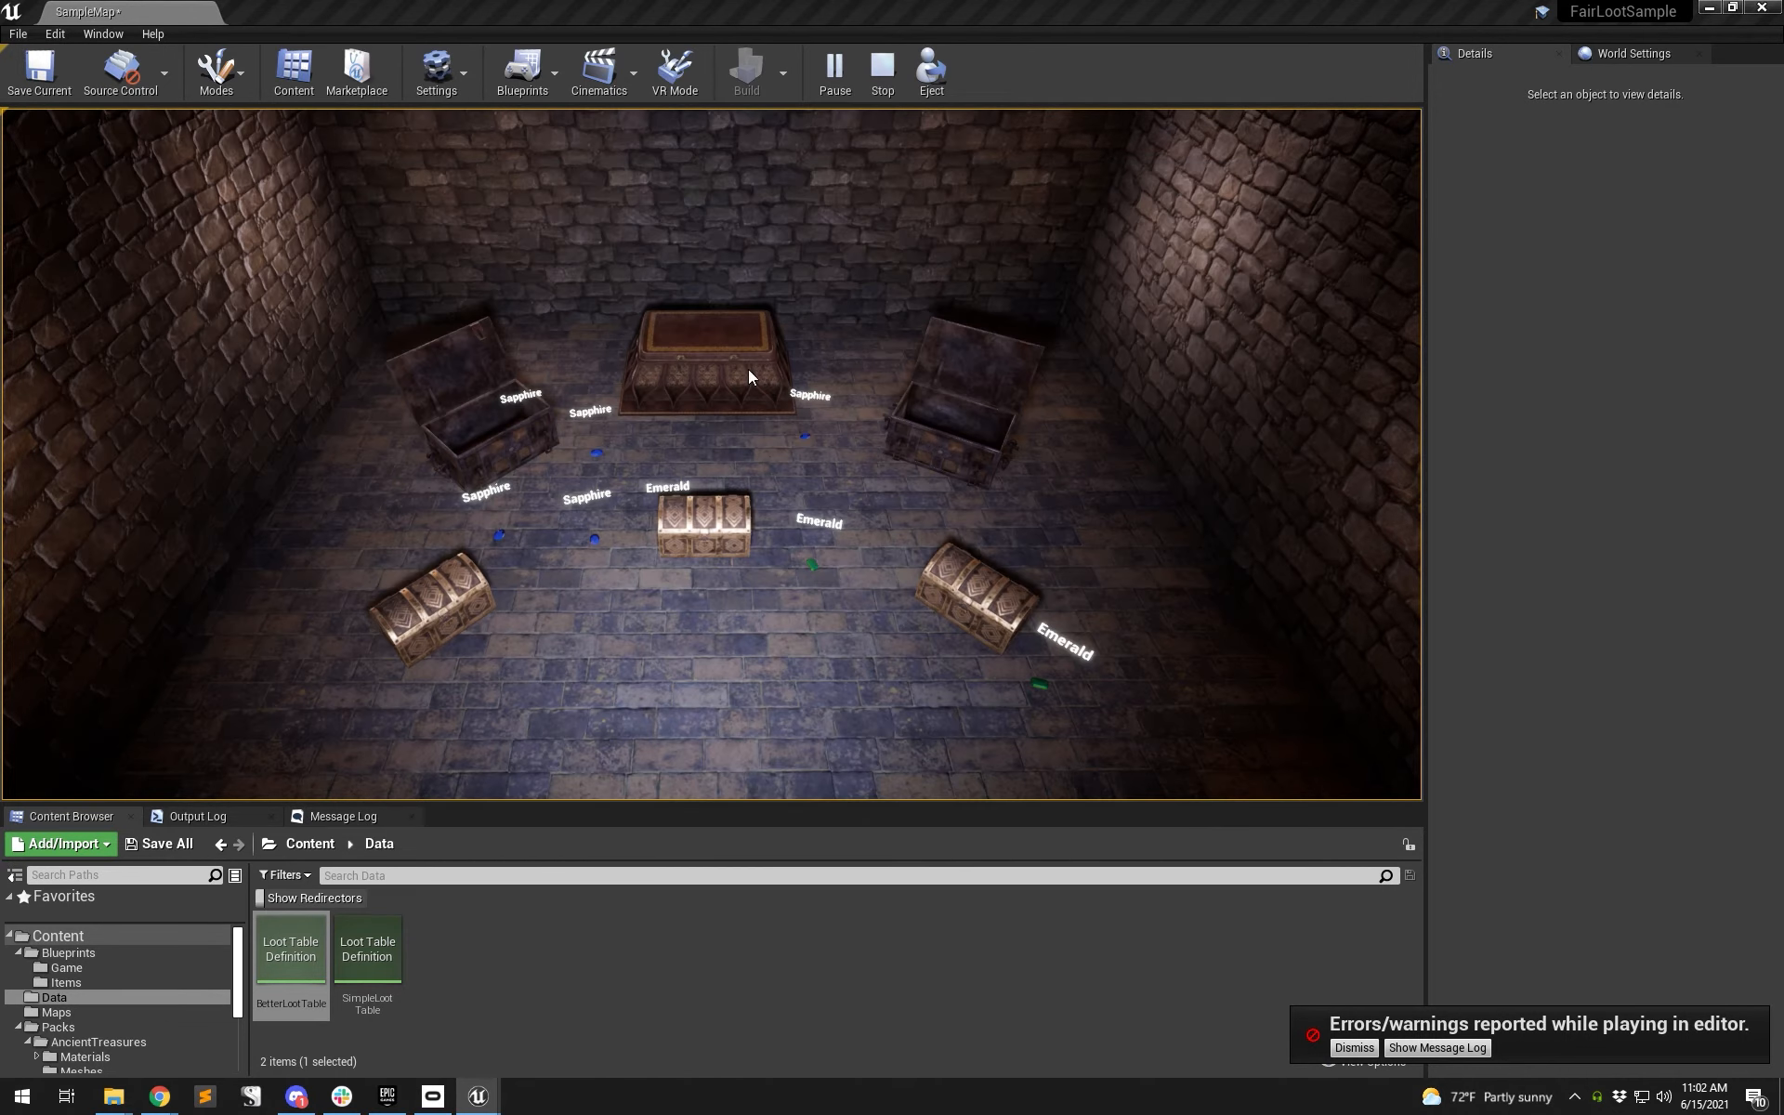
- Restart the level in the editor, open the two mid-size chests to check their swords, and stop playing
left_click(882, 71)
left_click(830, 84)
left_click(938, 438)
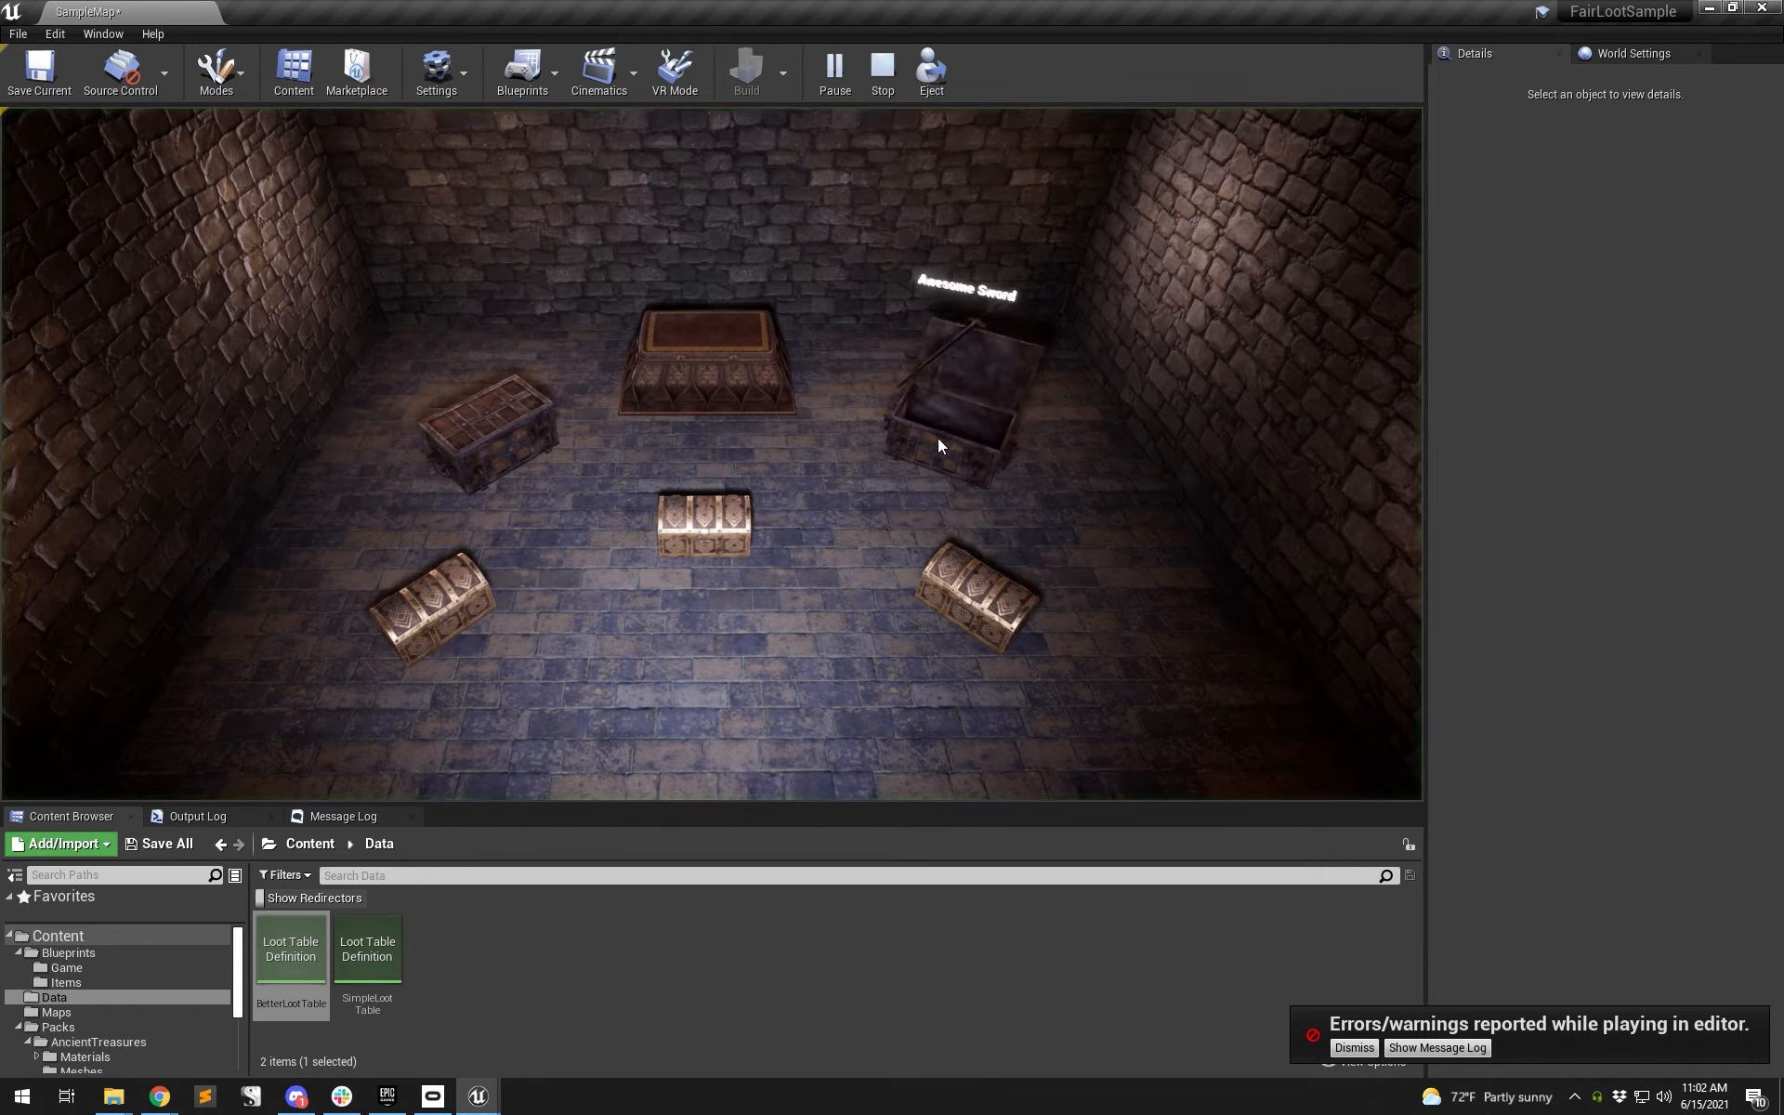
left_click(491, 451)
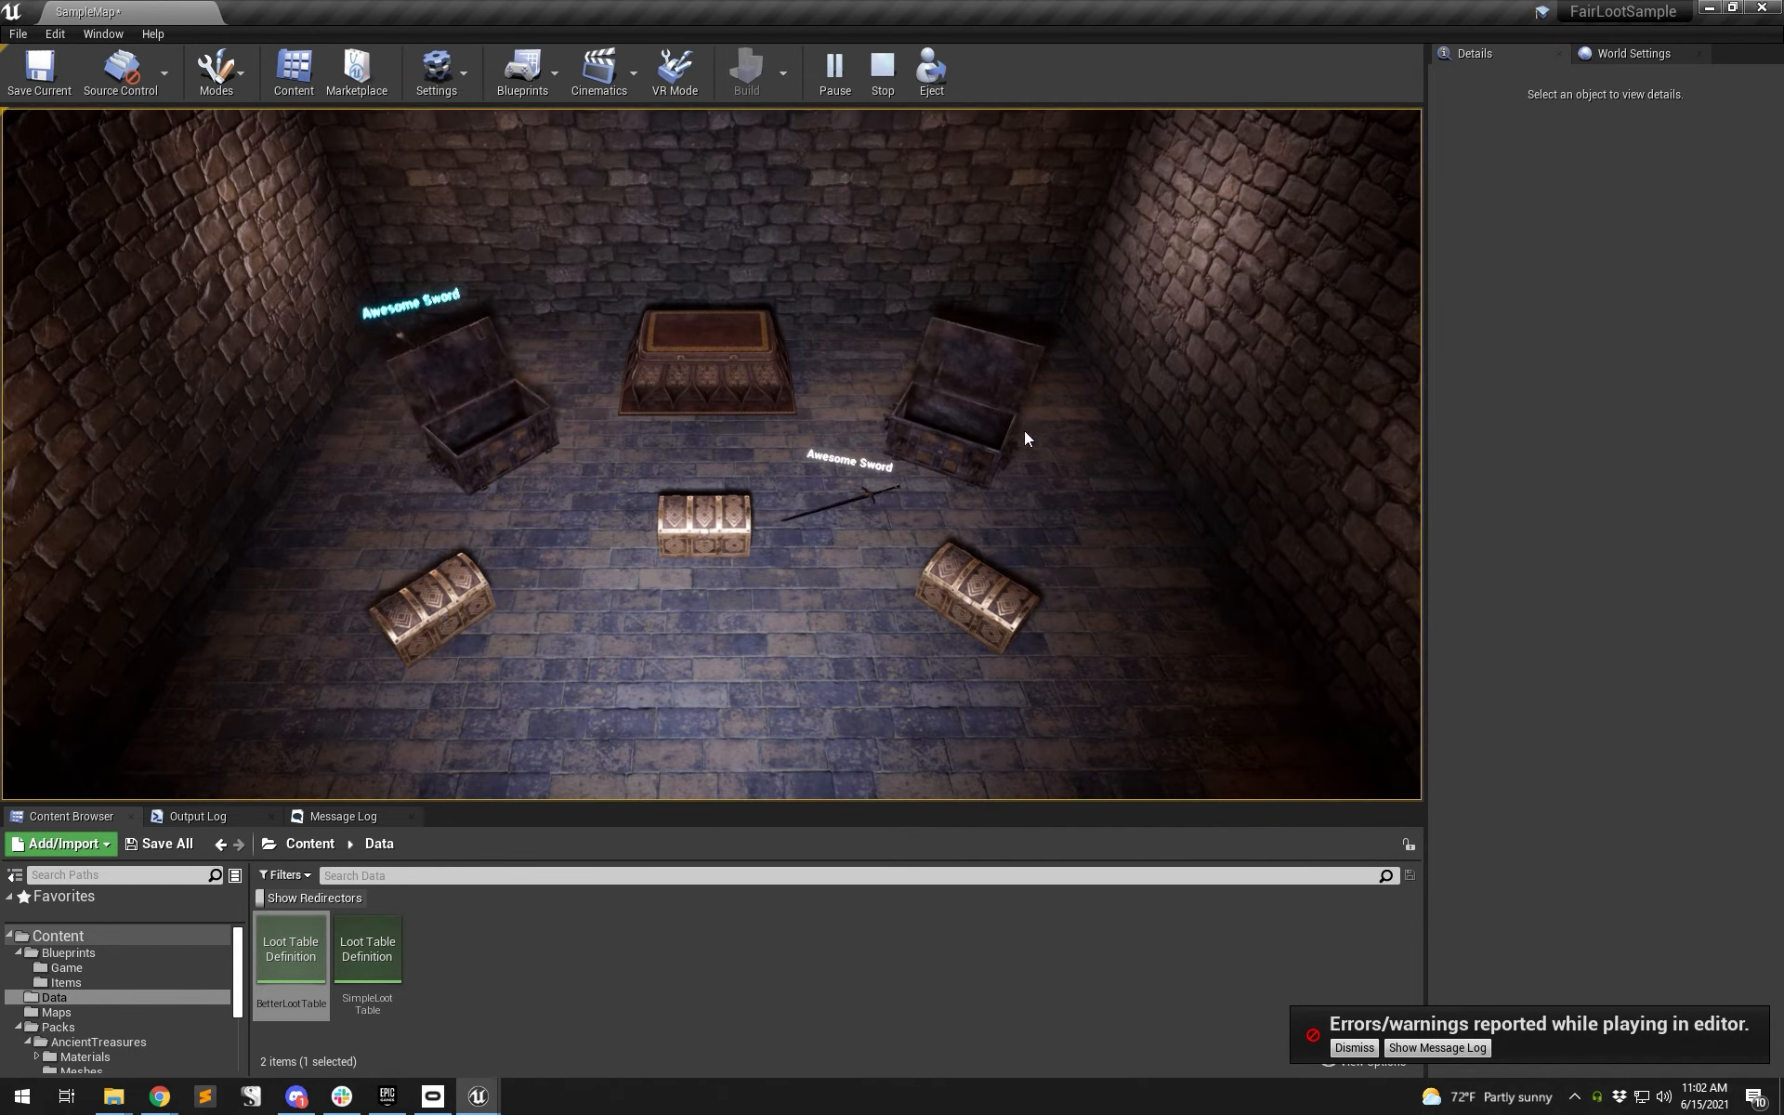
left_click(968, 444)
left_click(879, 85)
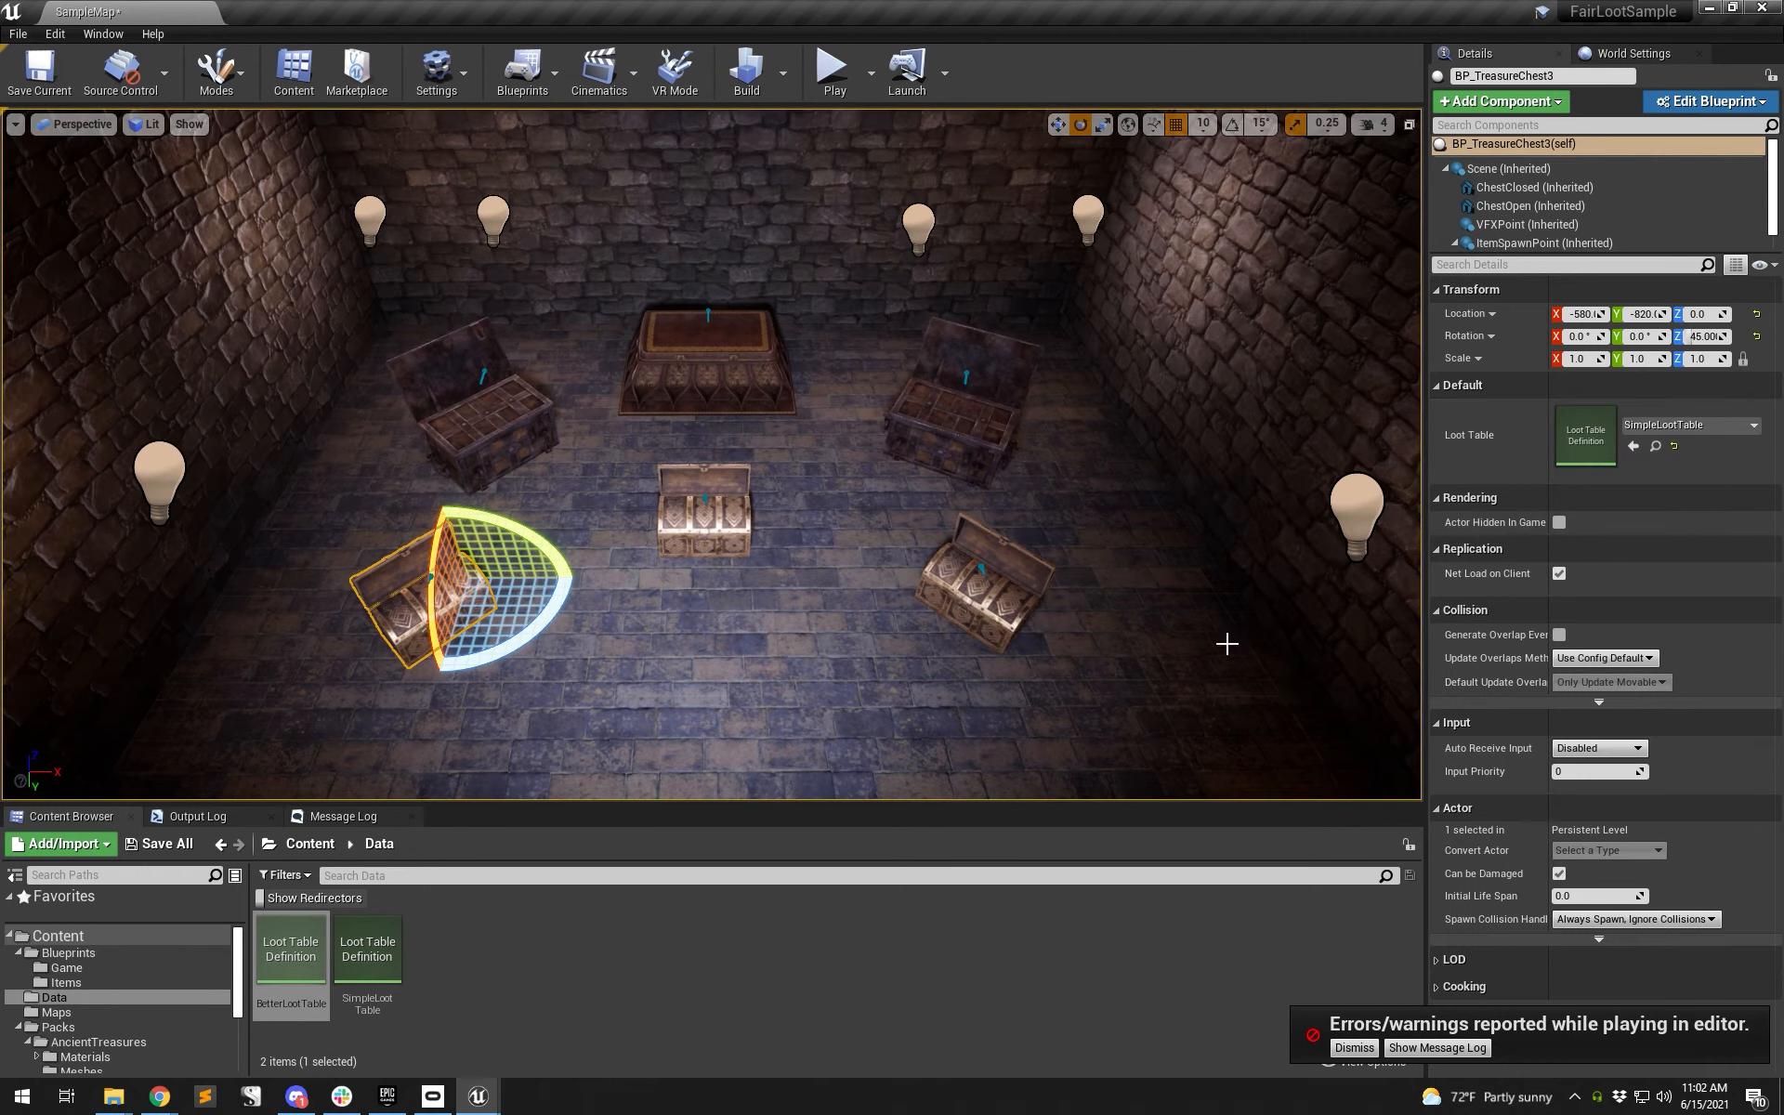
- Assign BetterLootTable to the three small treasure chests and start playing the level
left_click(706, 539)
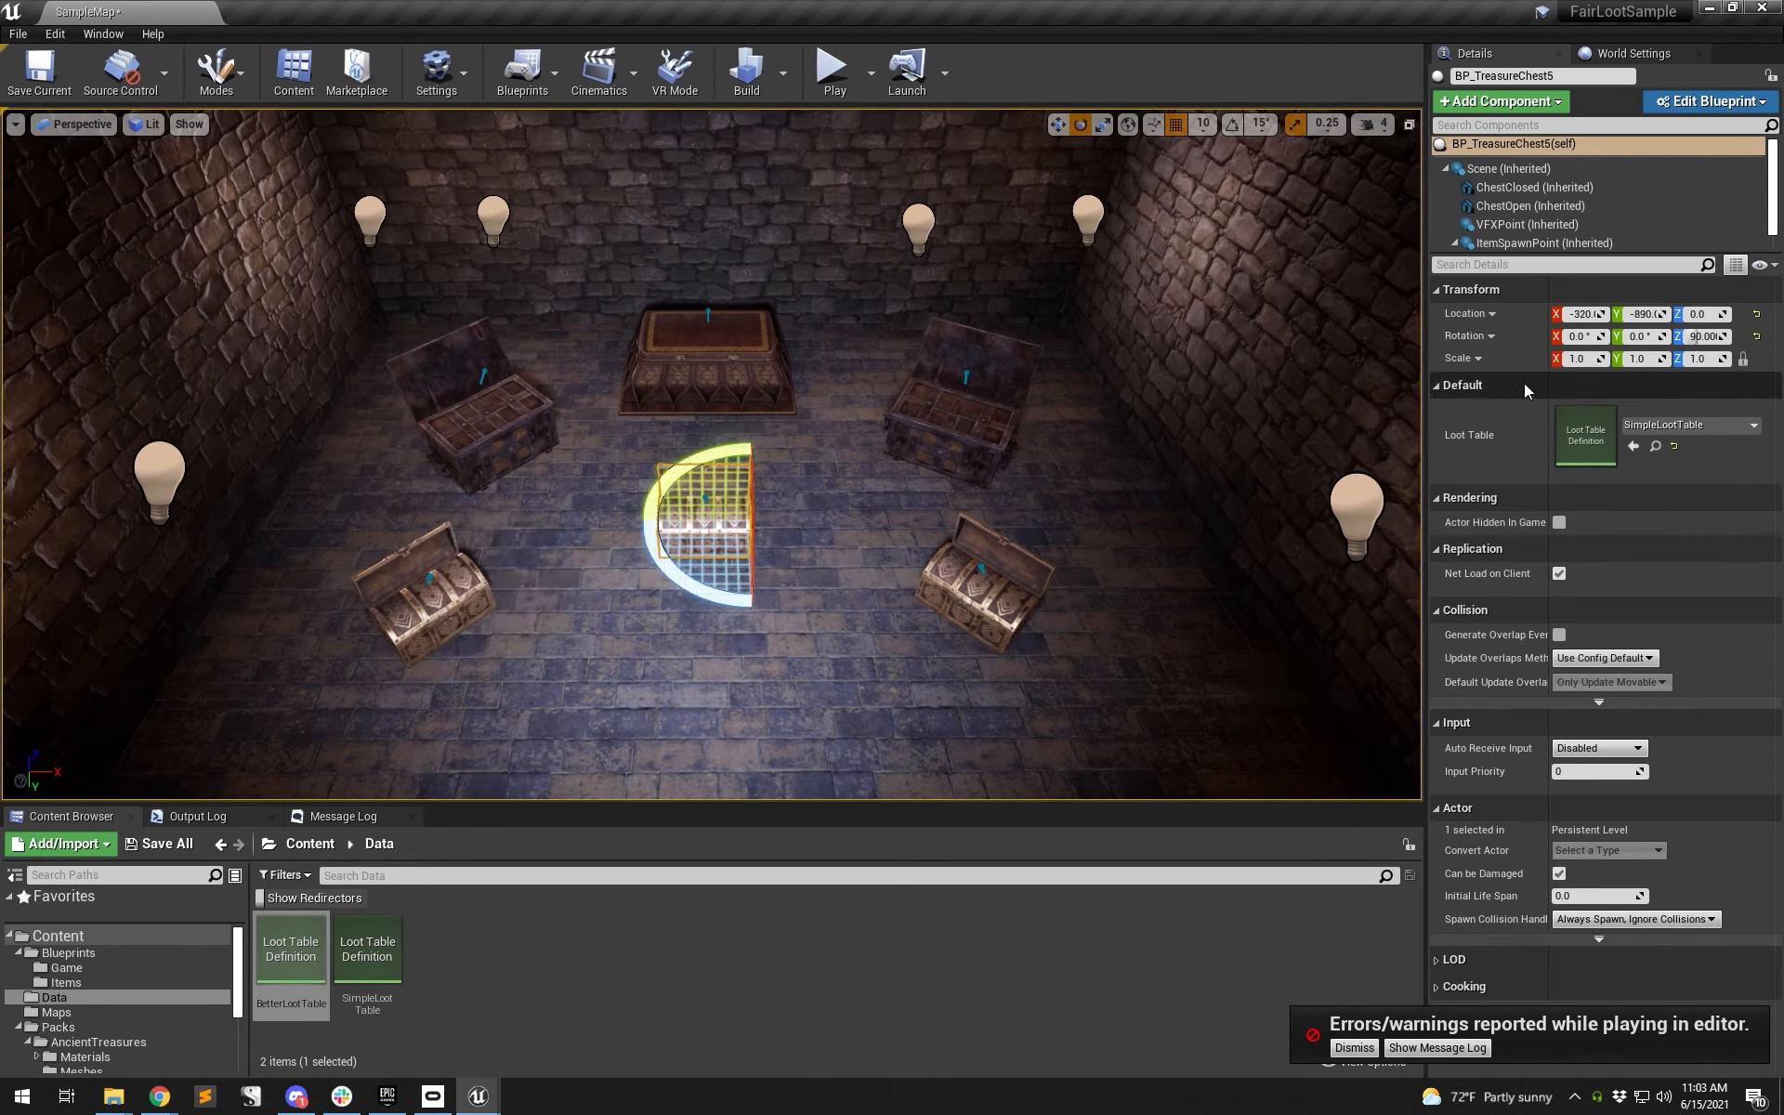
left_click(1015, 636)
left_click(1632, 446)
left_click(831, 84)
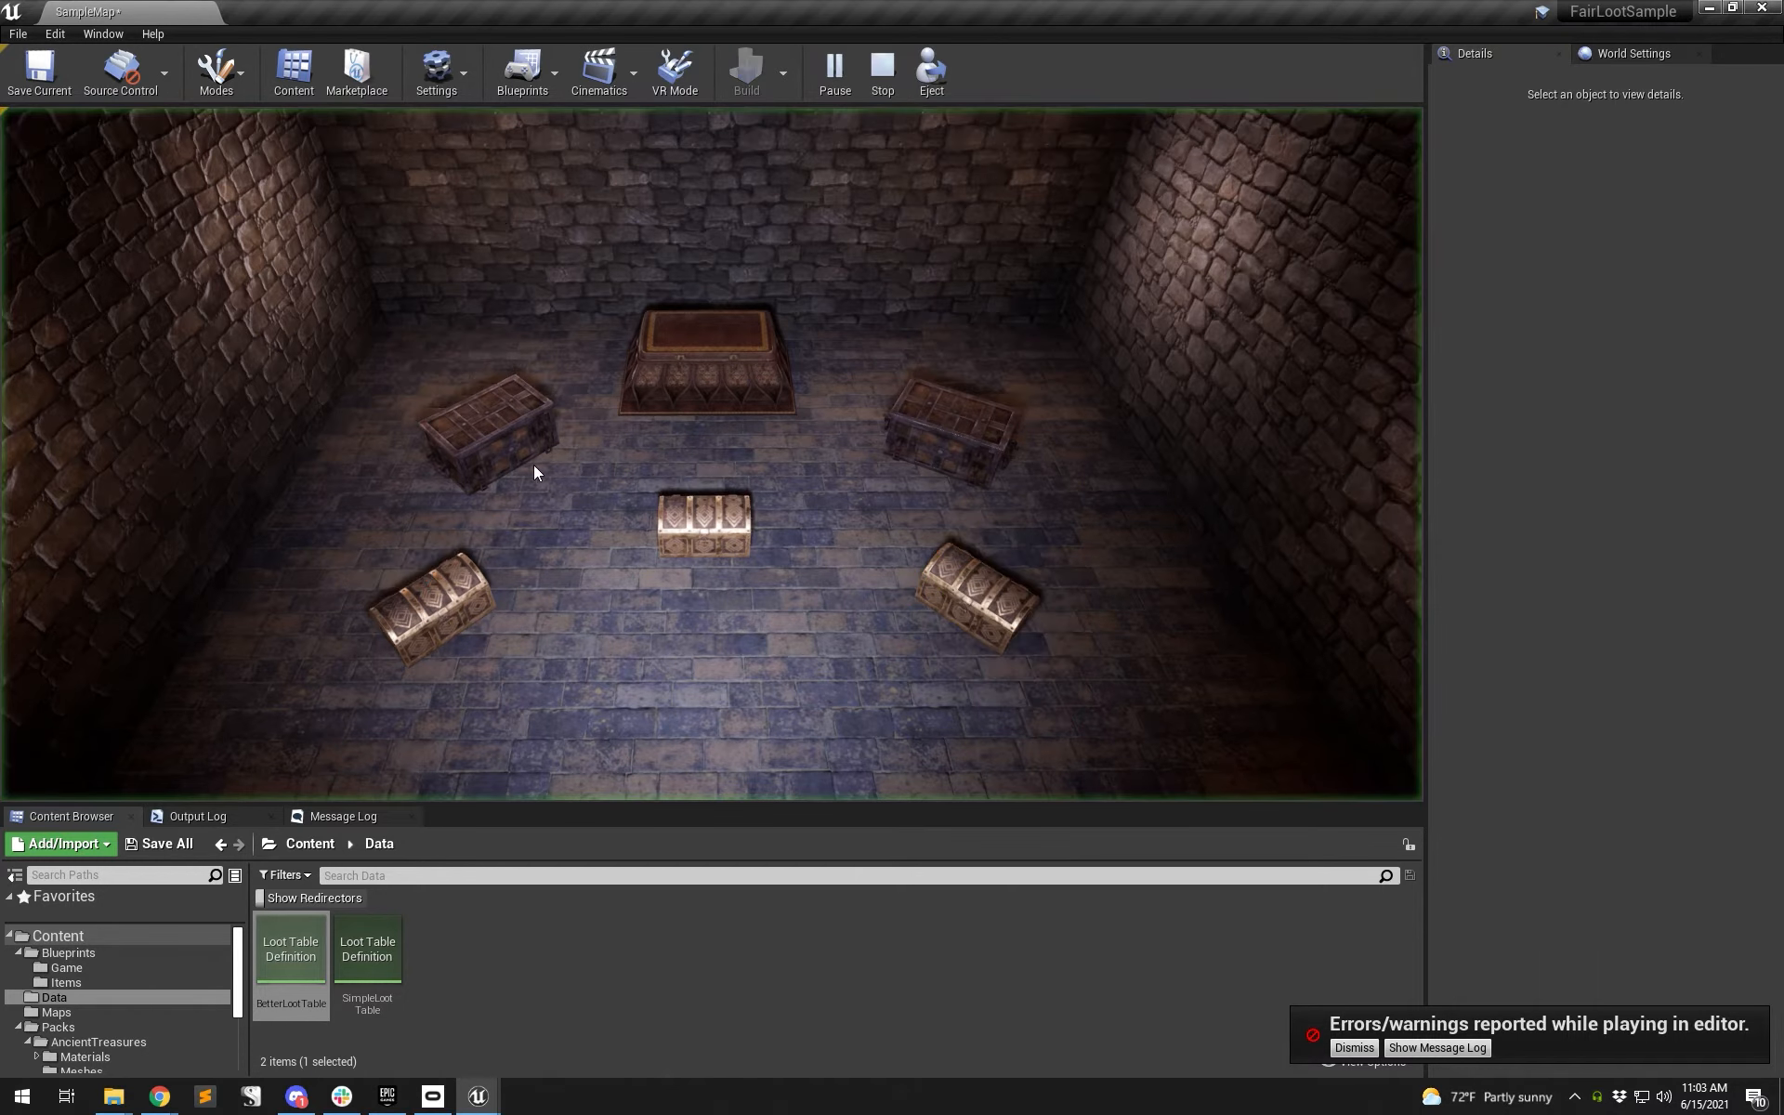
- Open the small and mid-size chests, resetting and reopening the small ones, to examine the colours of the sword names
left_click(459, 611)
left_click(677, 528)
left_click(984, 582)
left_click(910, 441)
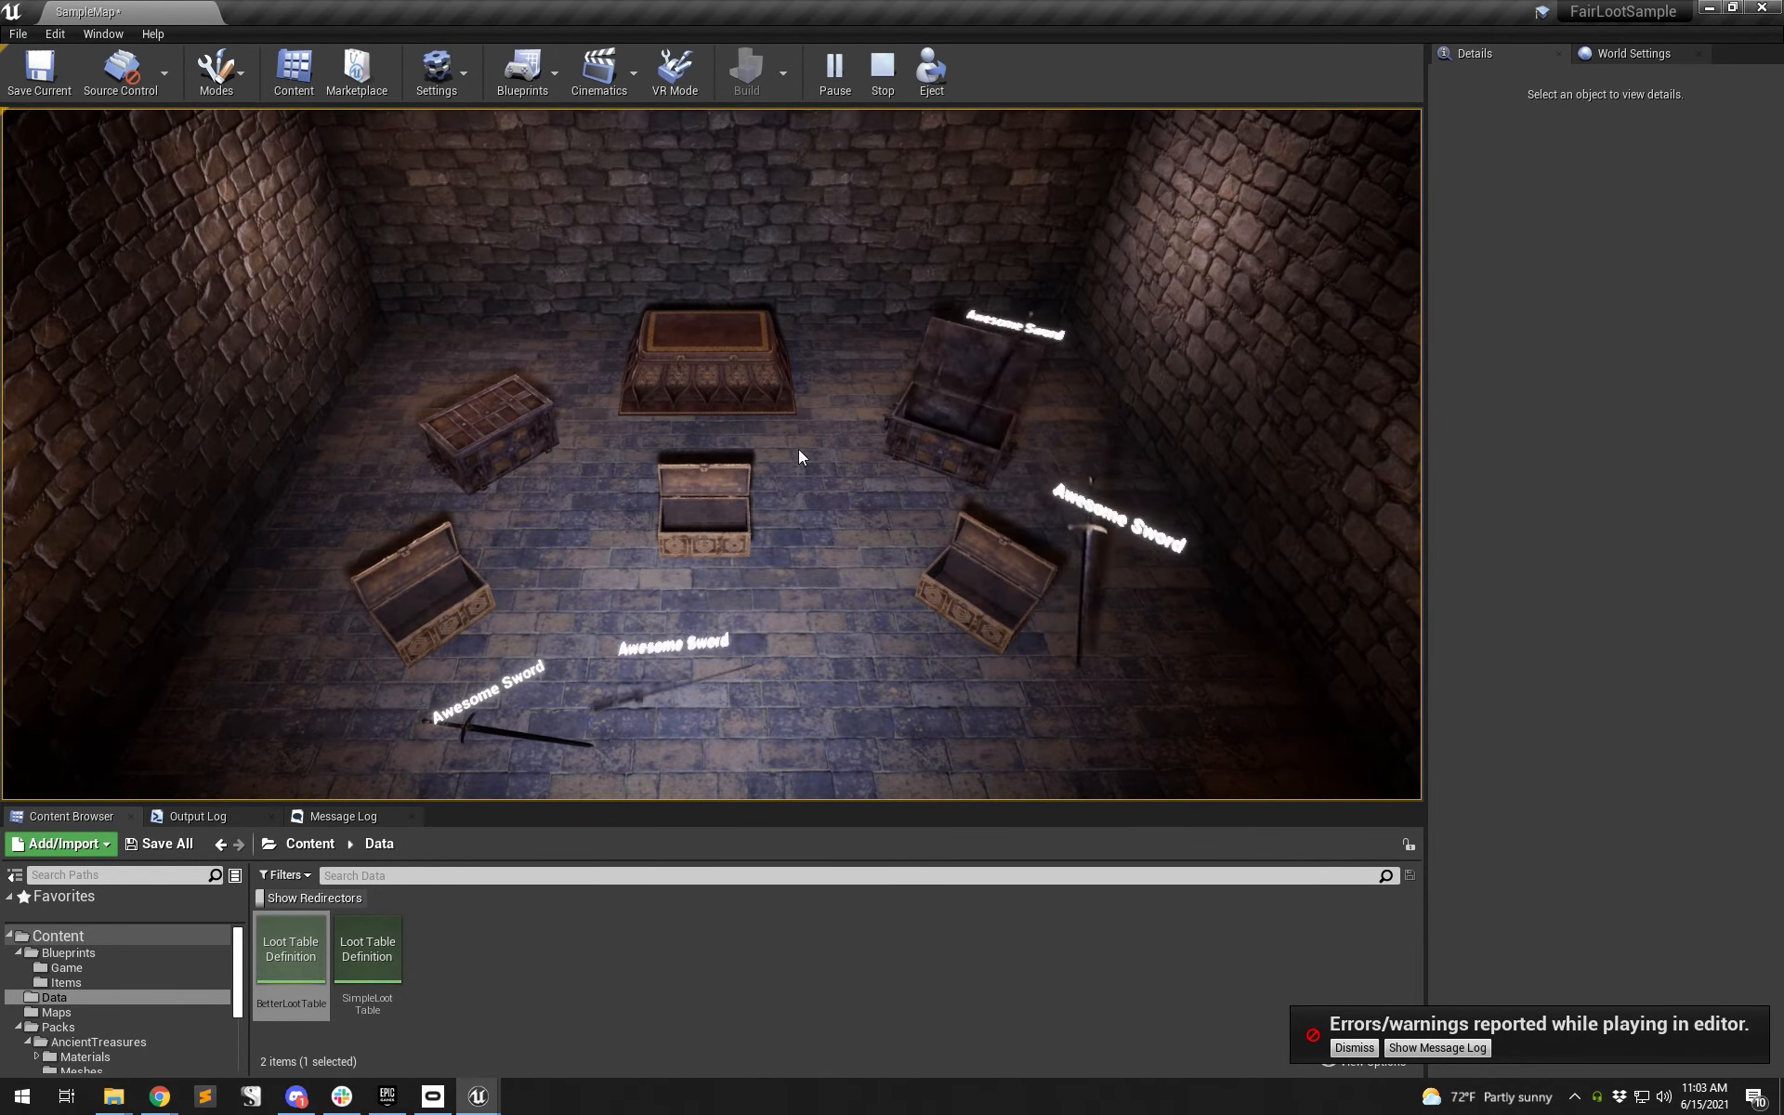
left_click(517, 415)
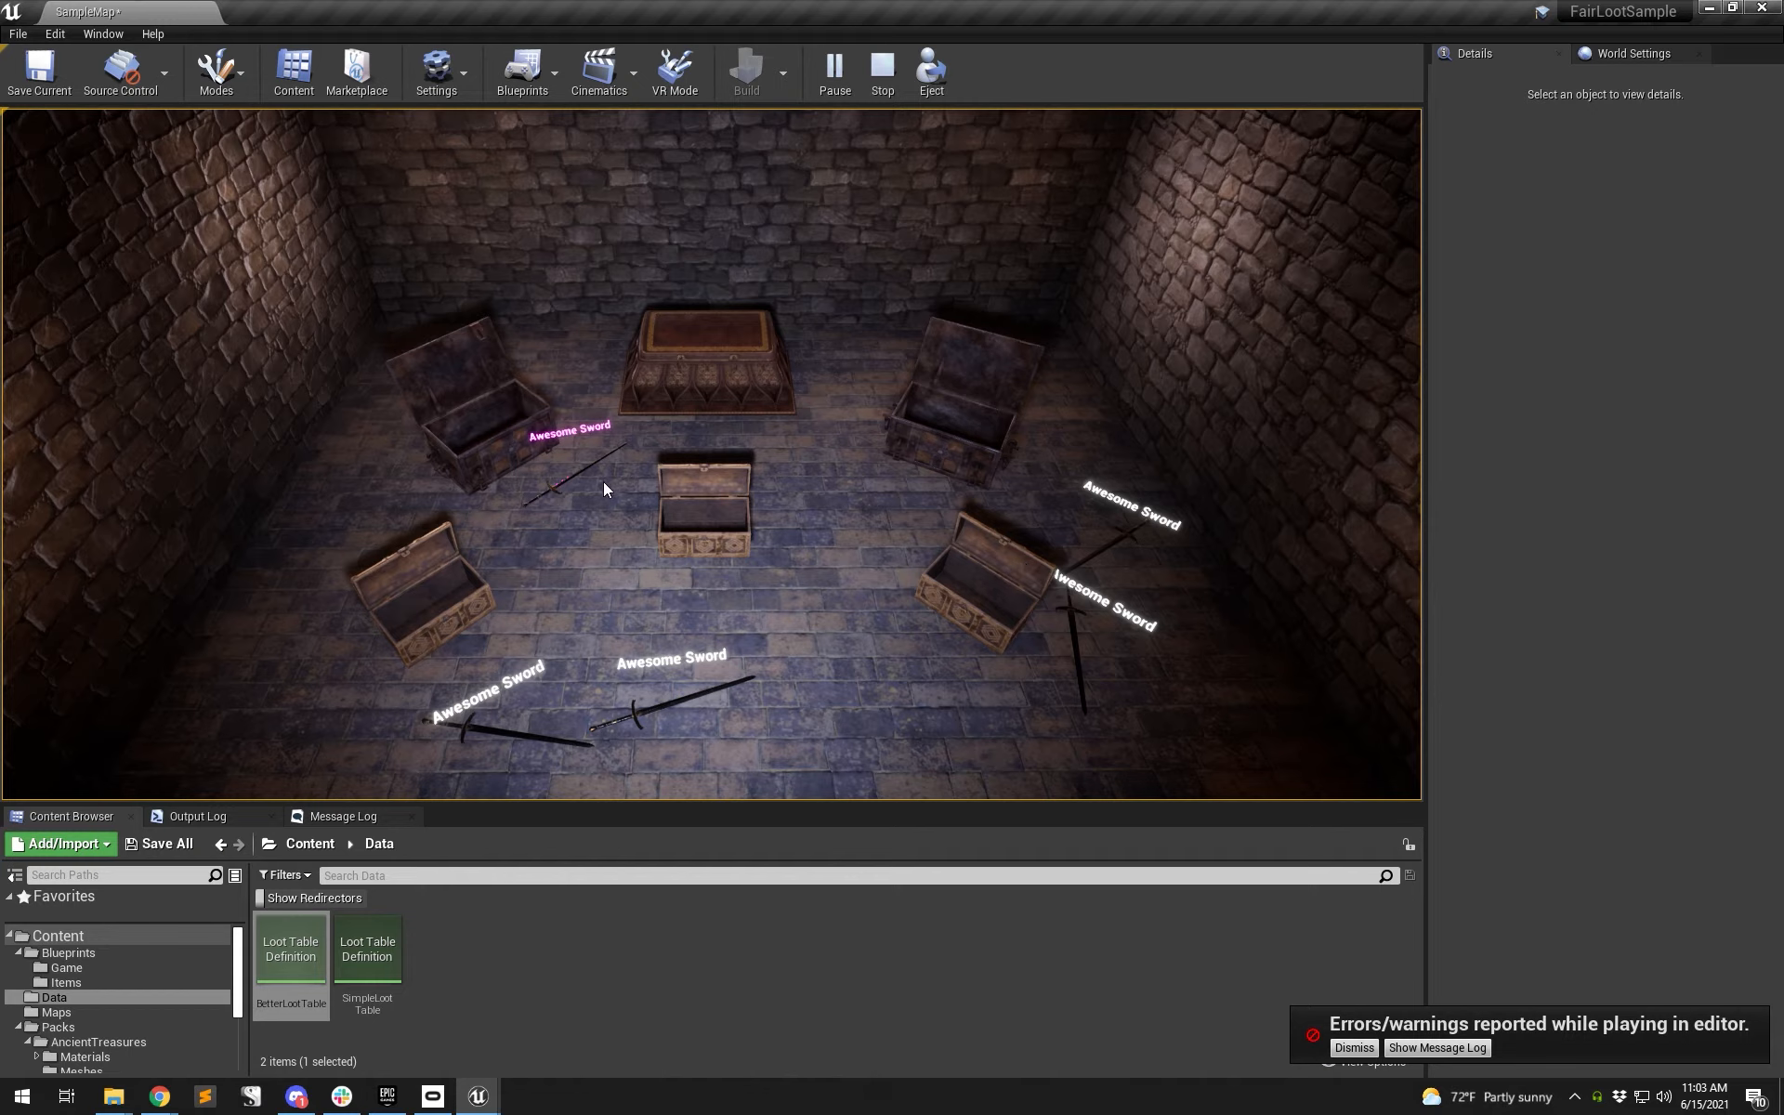
left_click(454, 603)
left_click(747, 513)
left_click(971, 615)
left_click(978, 621)
left_click(706, 528)
left_click(448, 605)
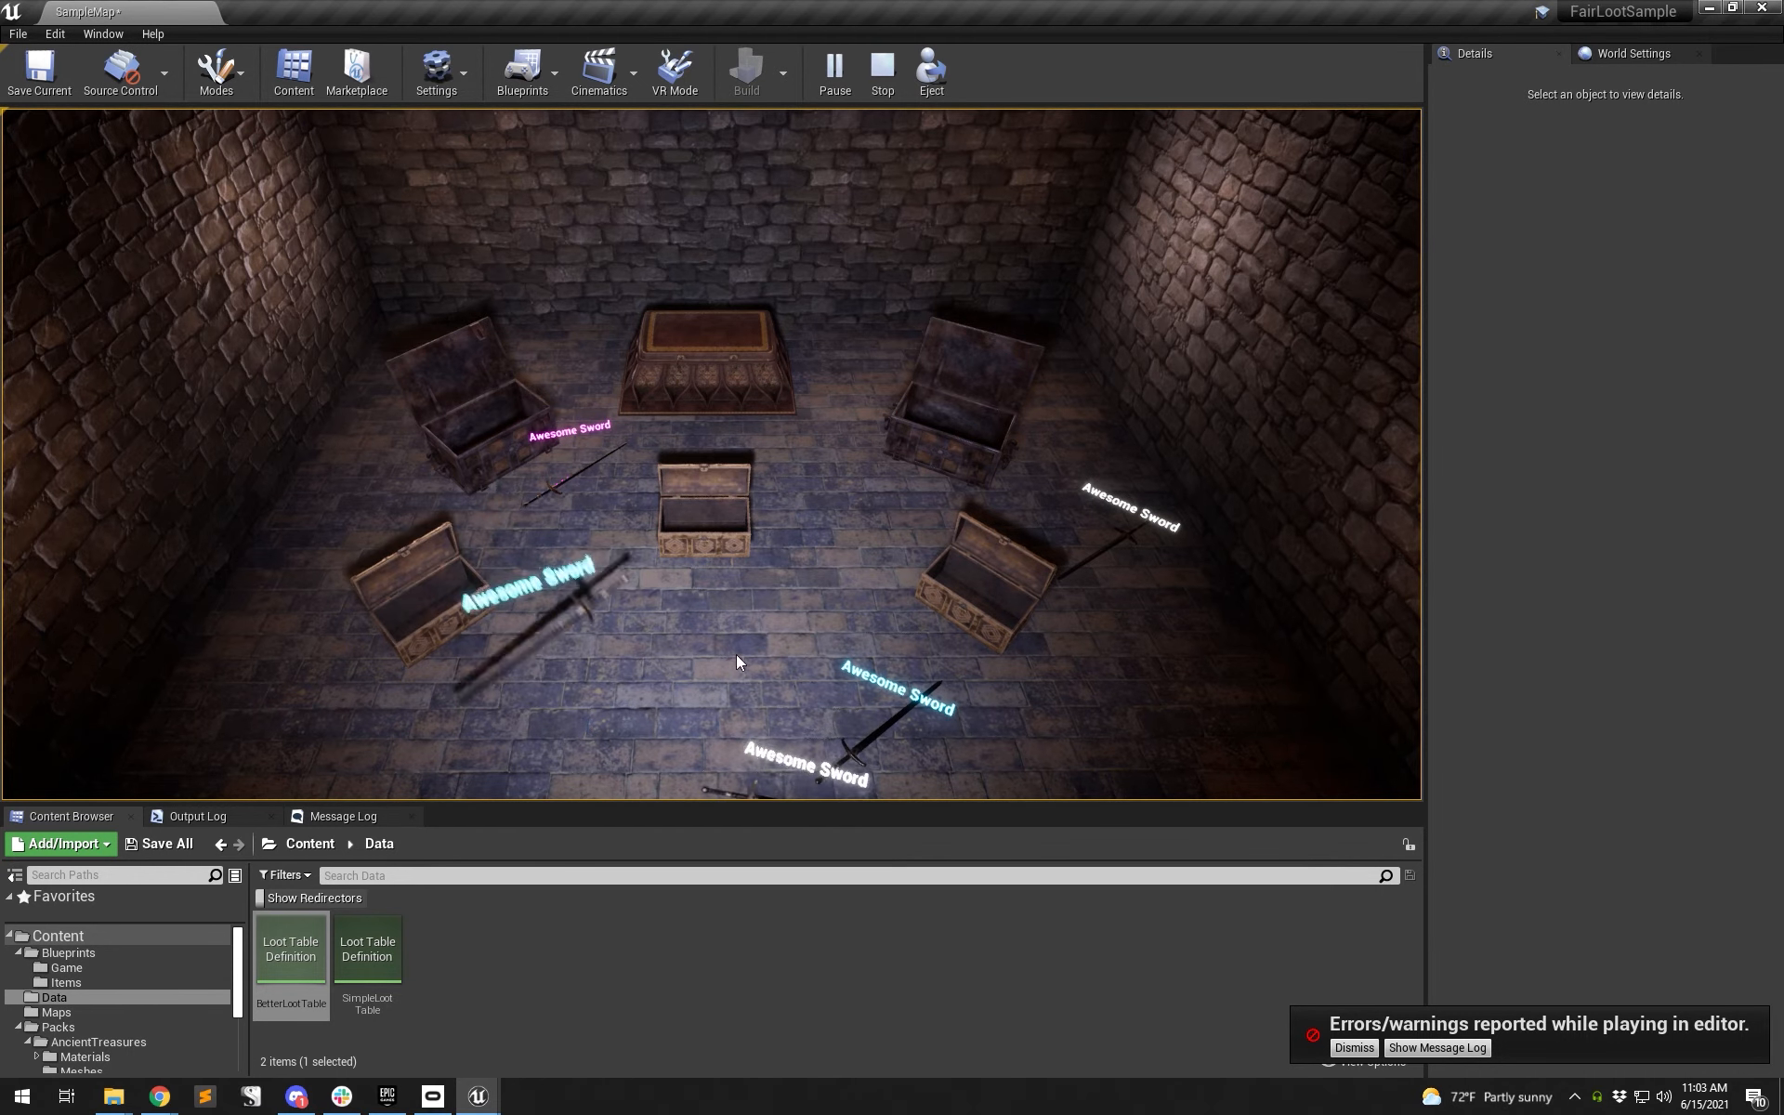
- Examine the Shufflebag Choice node and its weighted rarity tags in the BetterLootTable graph, and put the graph window away
left_click_drag(1783, 149, 976, 228)
scroll(897, 803, "down", 3)
scroll(879, 854, "up", 3)
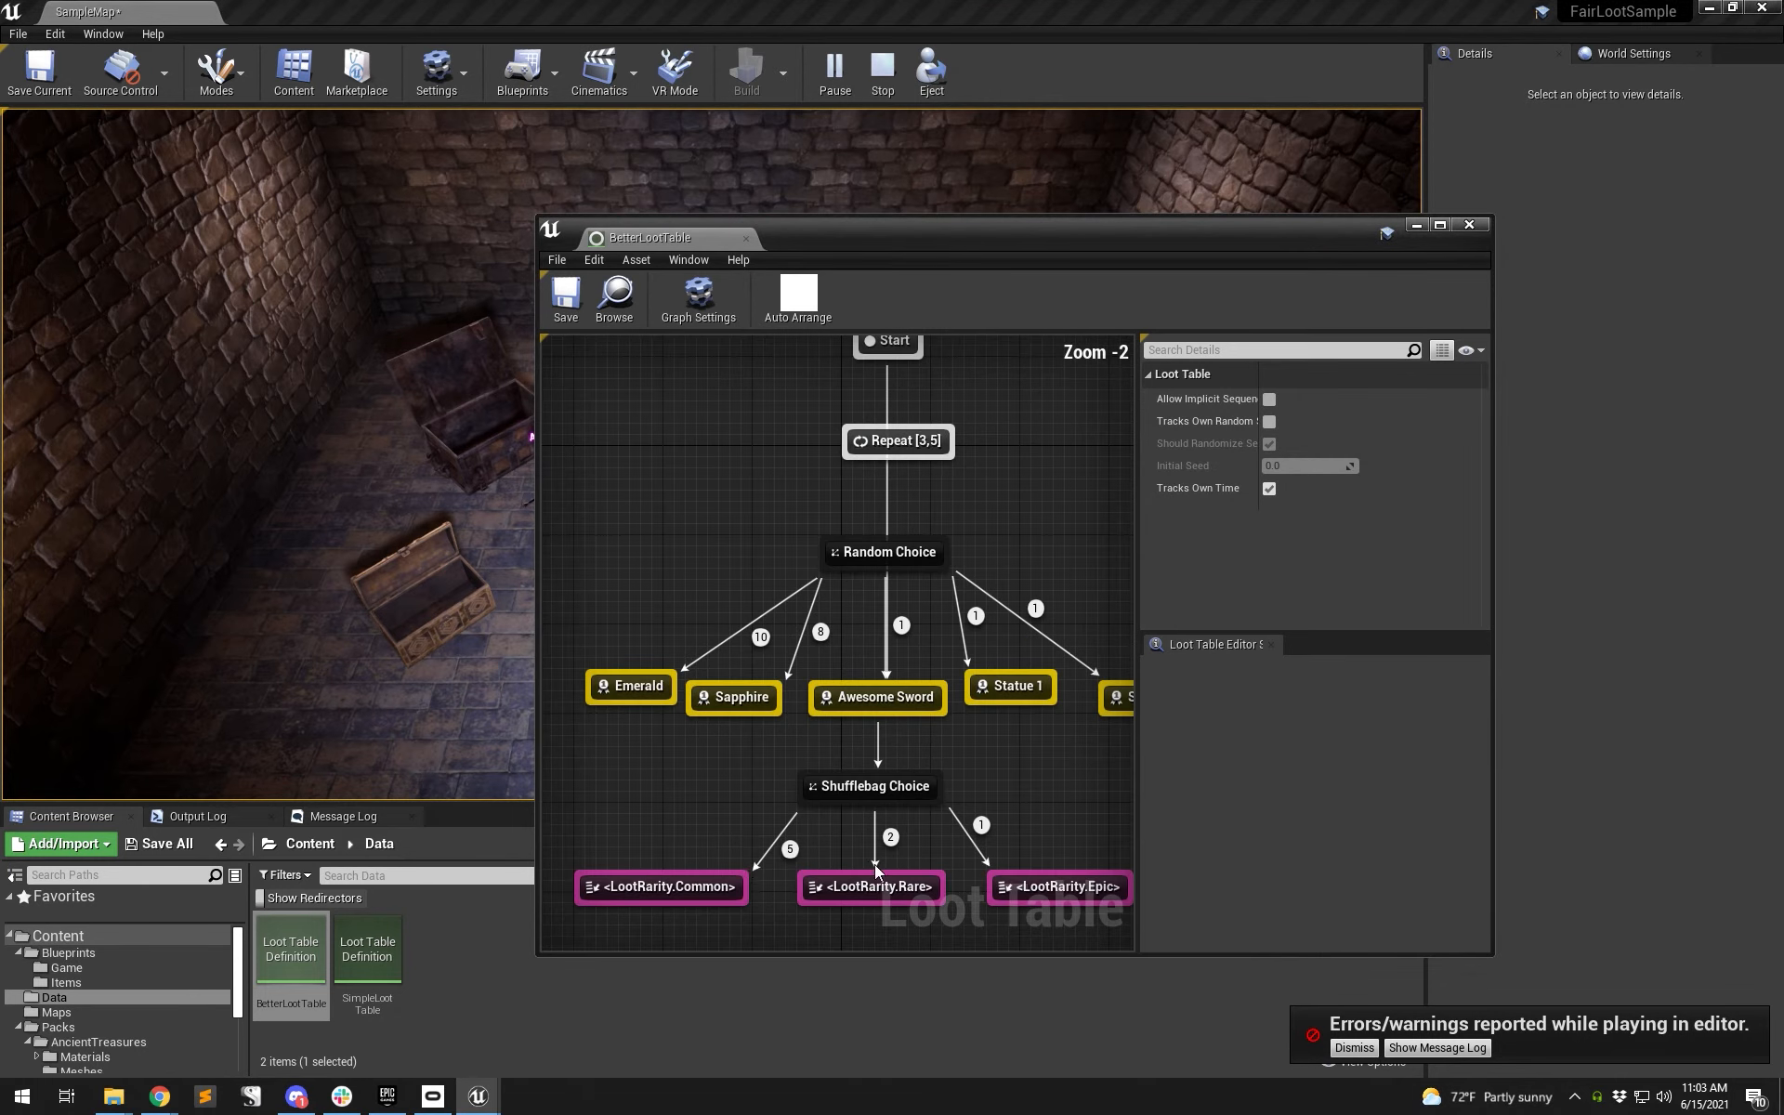
left_click_drag(1072, 838, 682, 908)
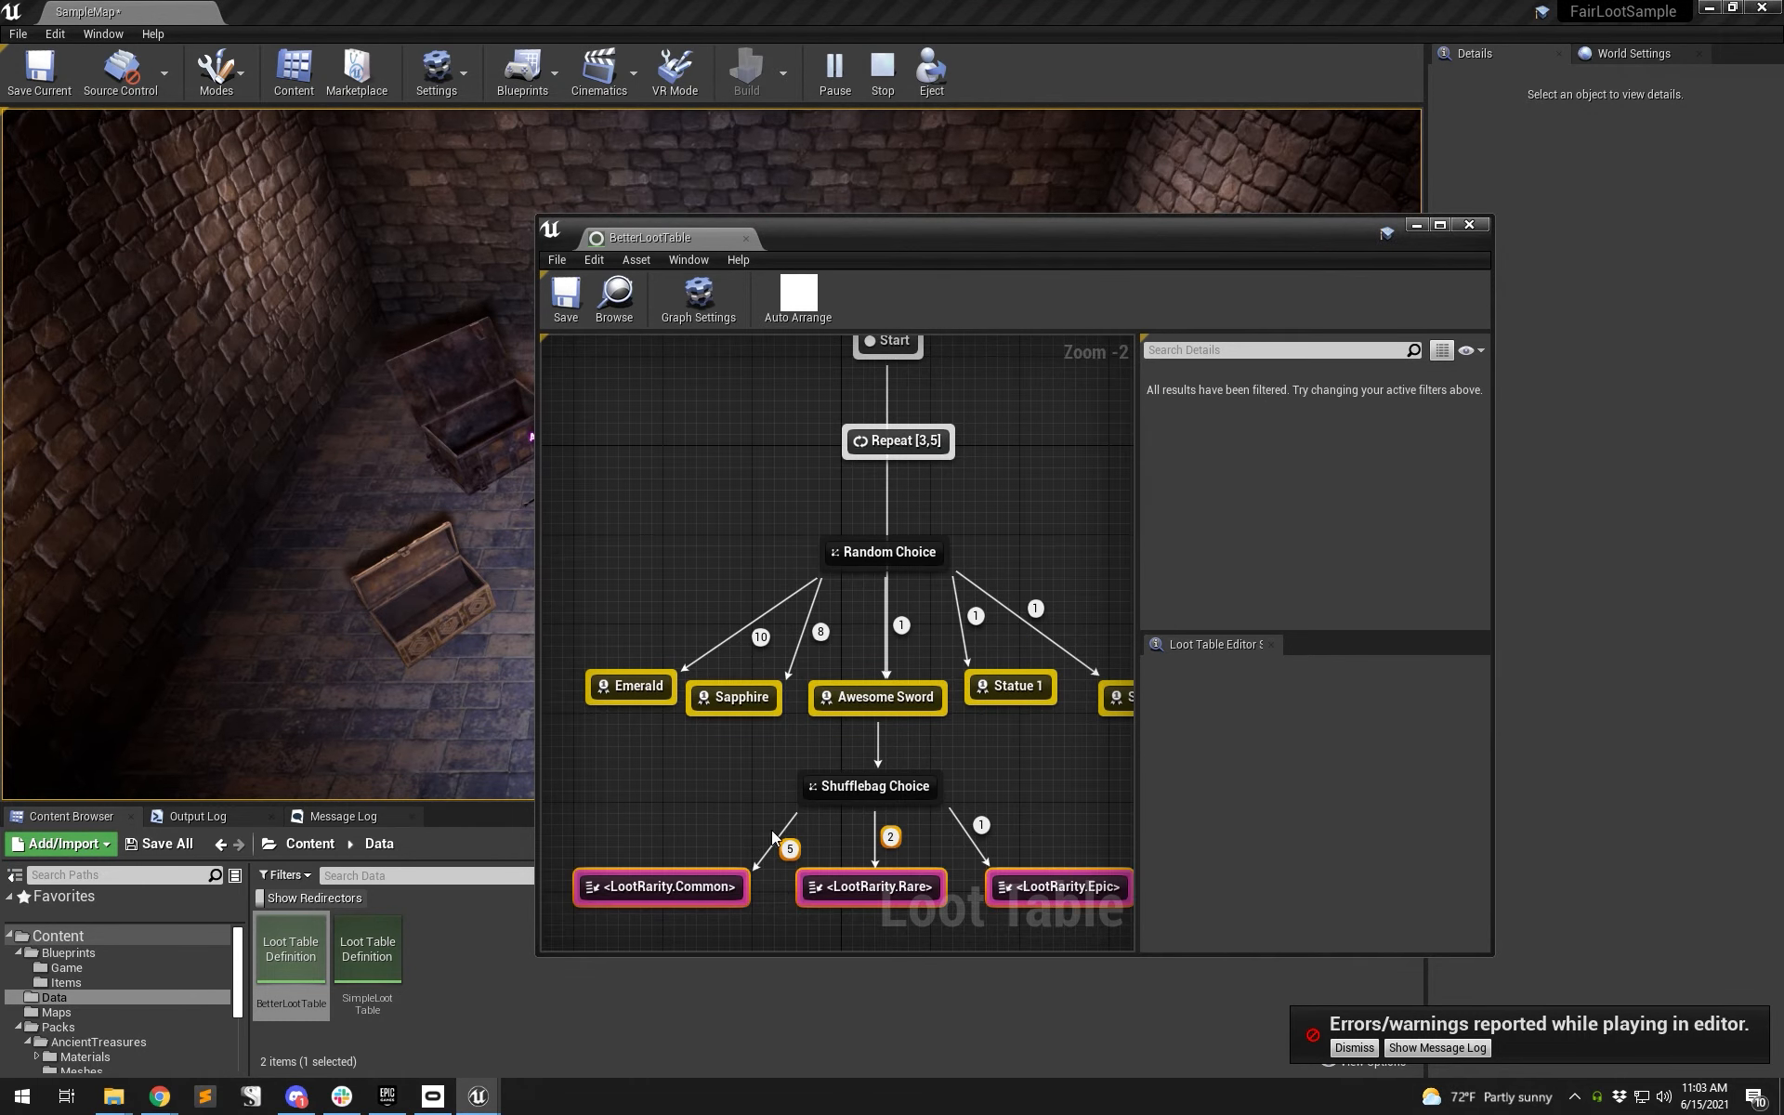
left_click(898, 864)
left_click(861, 799)
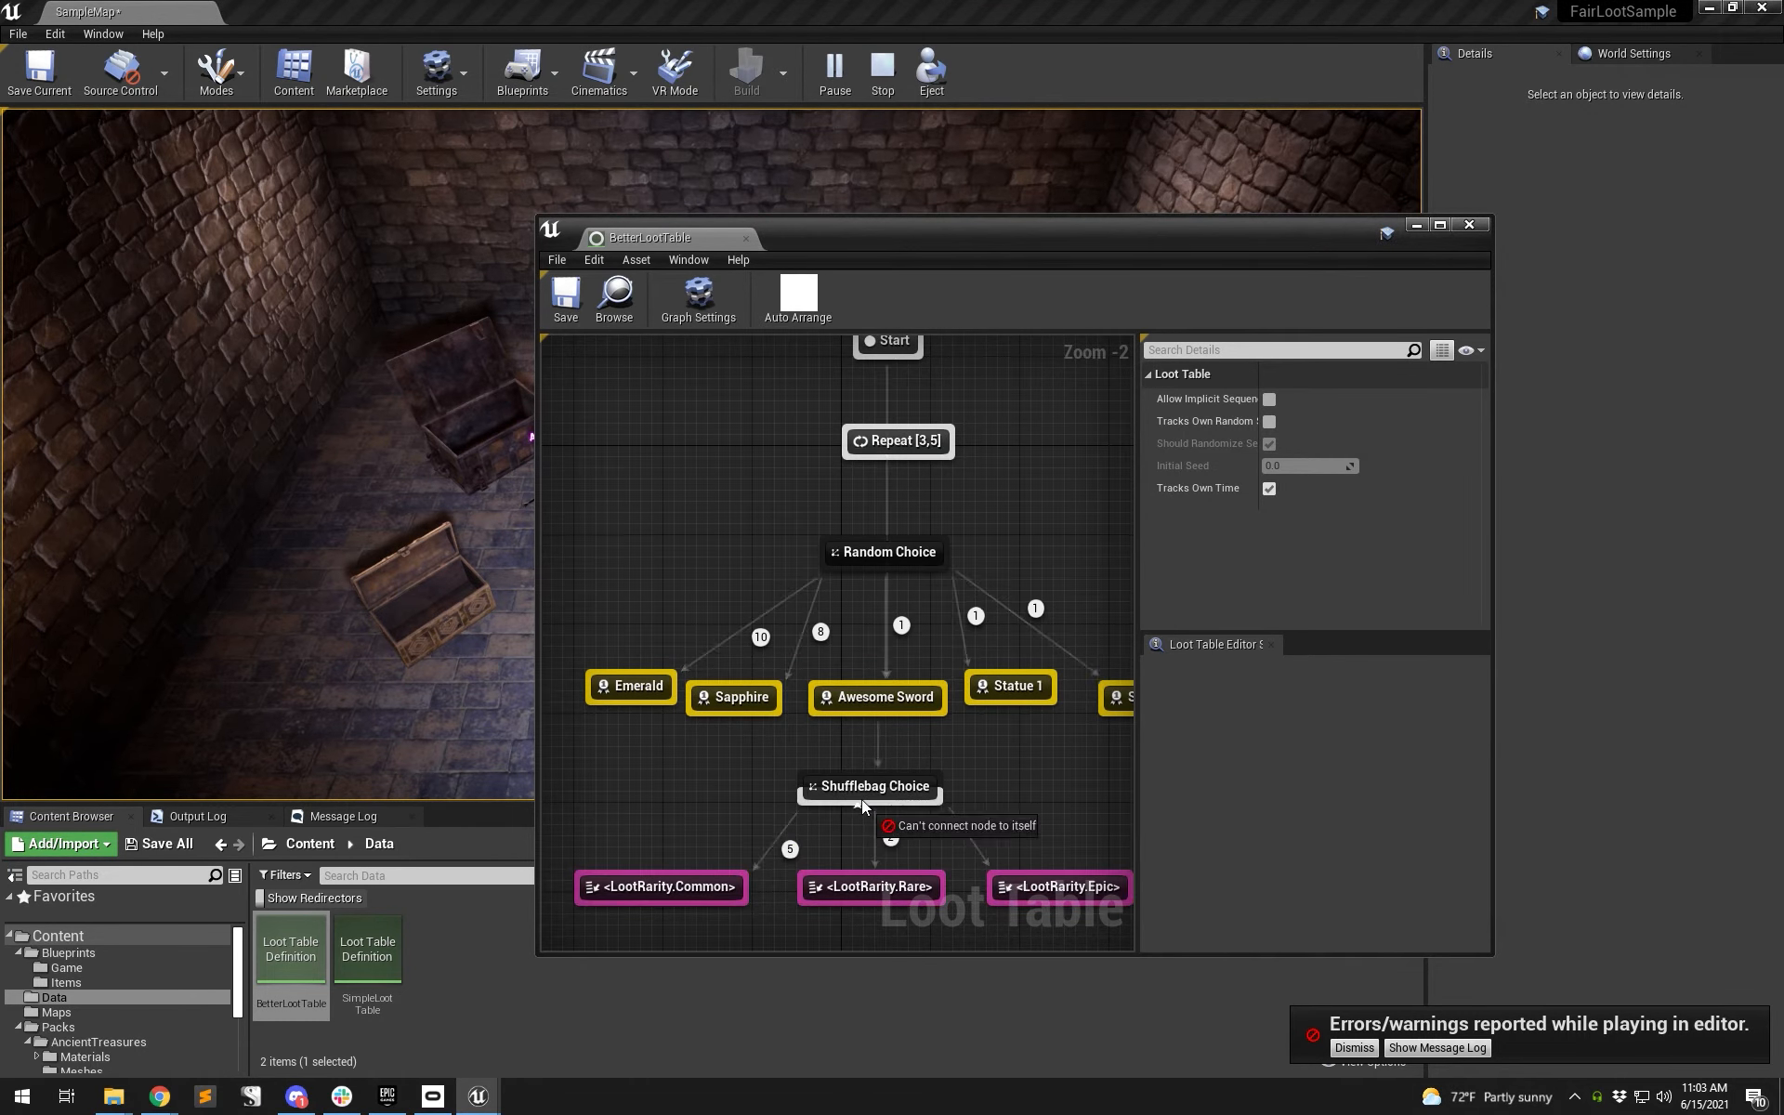
left_click(856, 788)
left_click(704, 823)
left_click_drag(865, 247, 1783, 256)
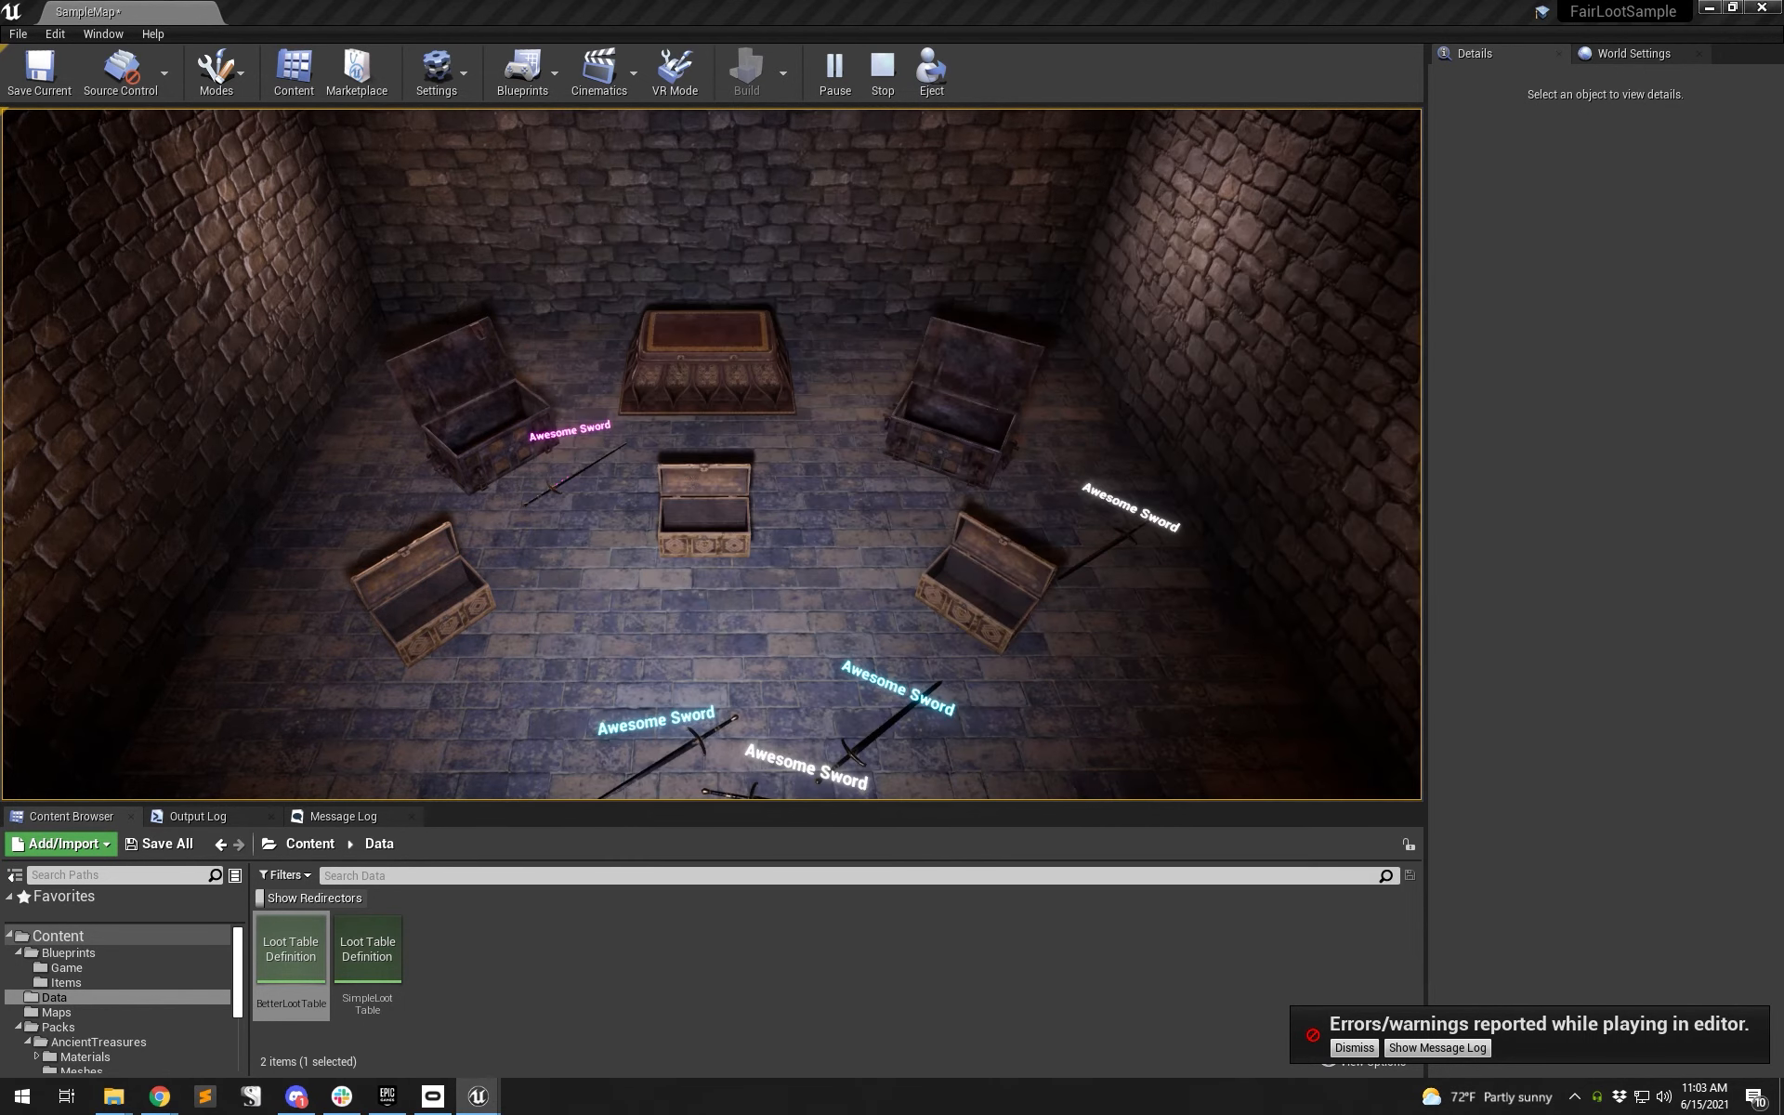
- Reset and reopen all five small and mid-size chests repeatedly to examine how the sword rarities are distributed
left_click(497, 456)
left_click(444, 585)
left_click(714, 539)
left_click(971, 595)
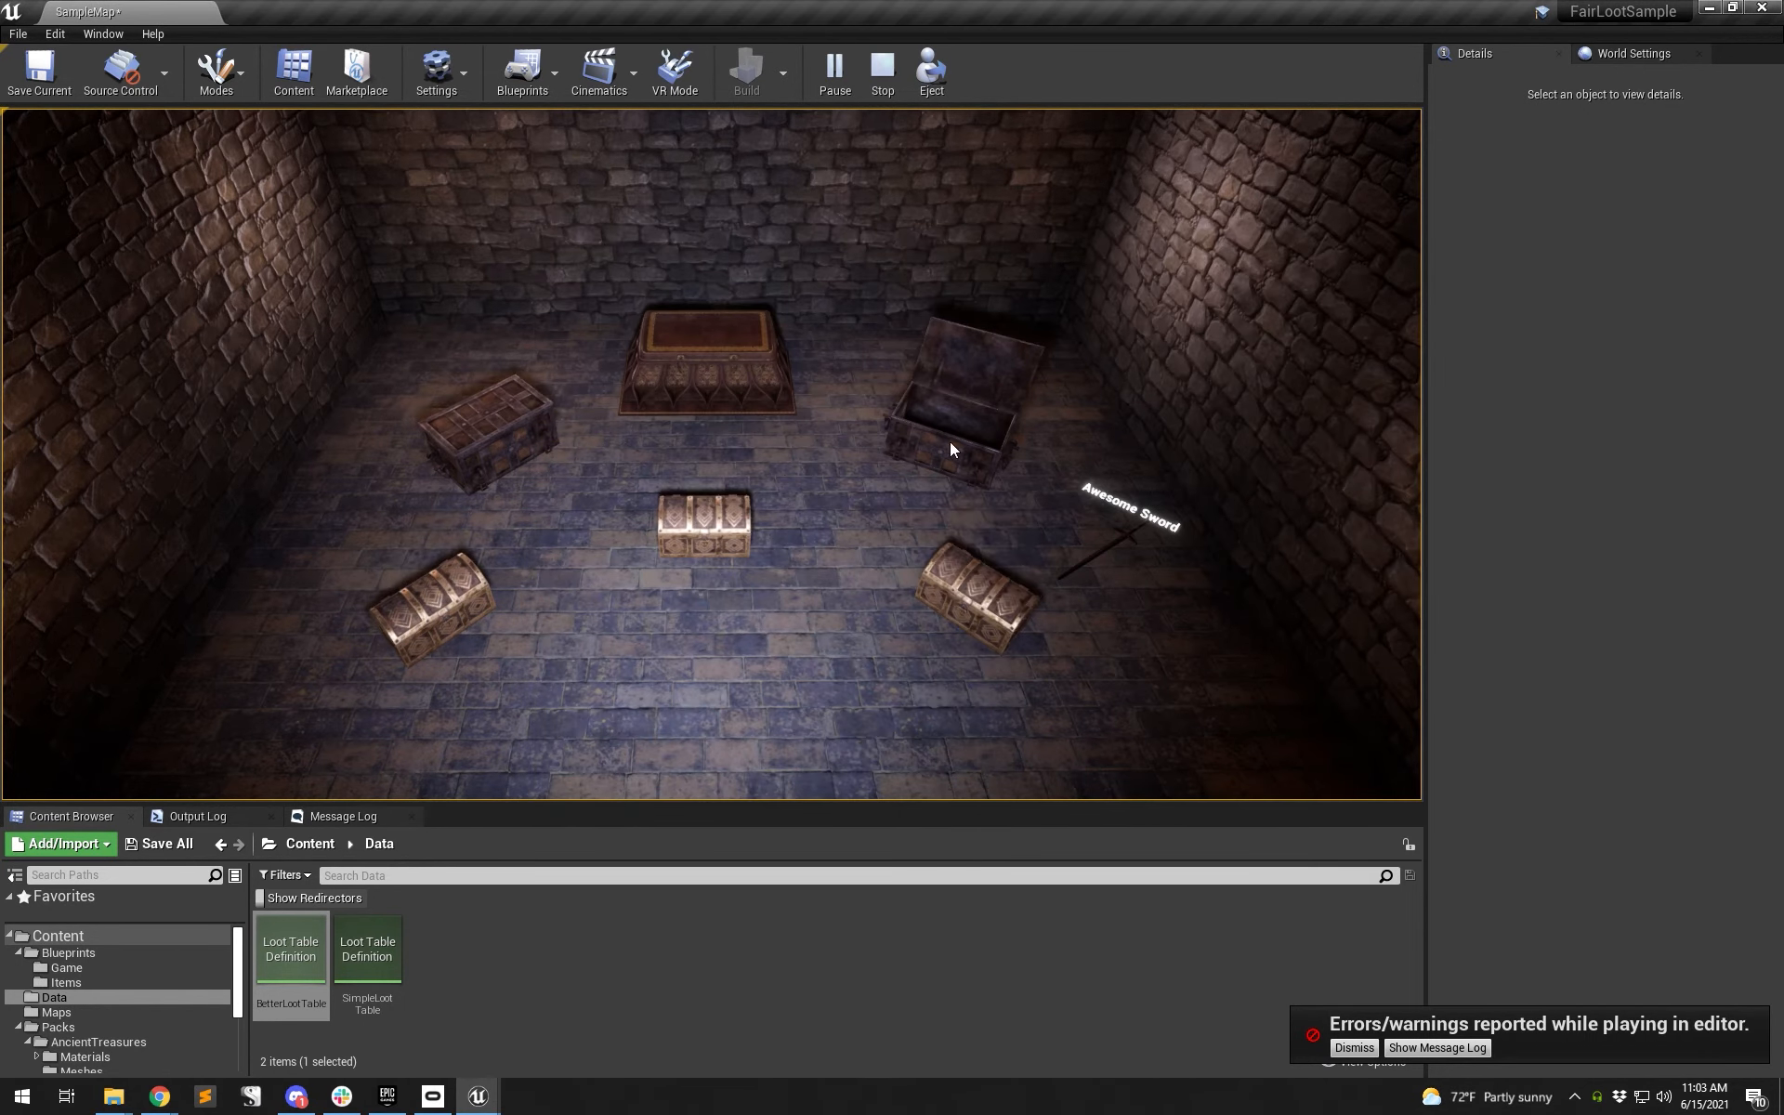
left_click(949, 442)
left_click(514, 455)
left_click(437, 608)
left_click(692, 527)
left_click(957, 567)
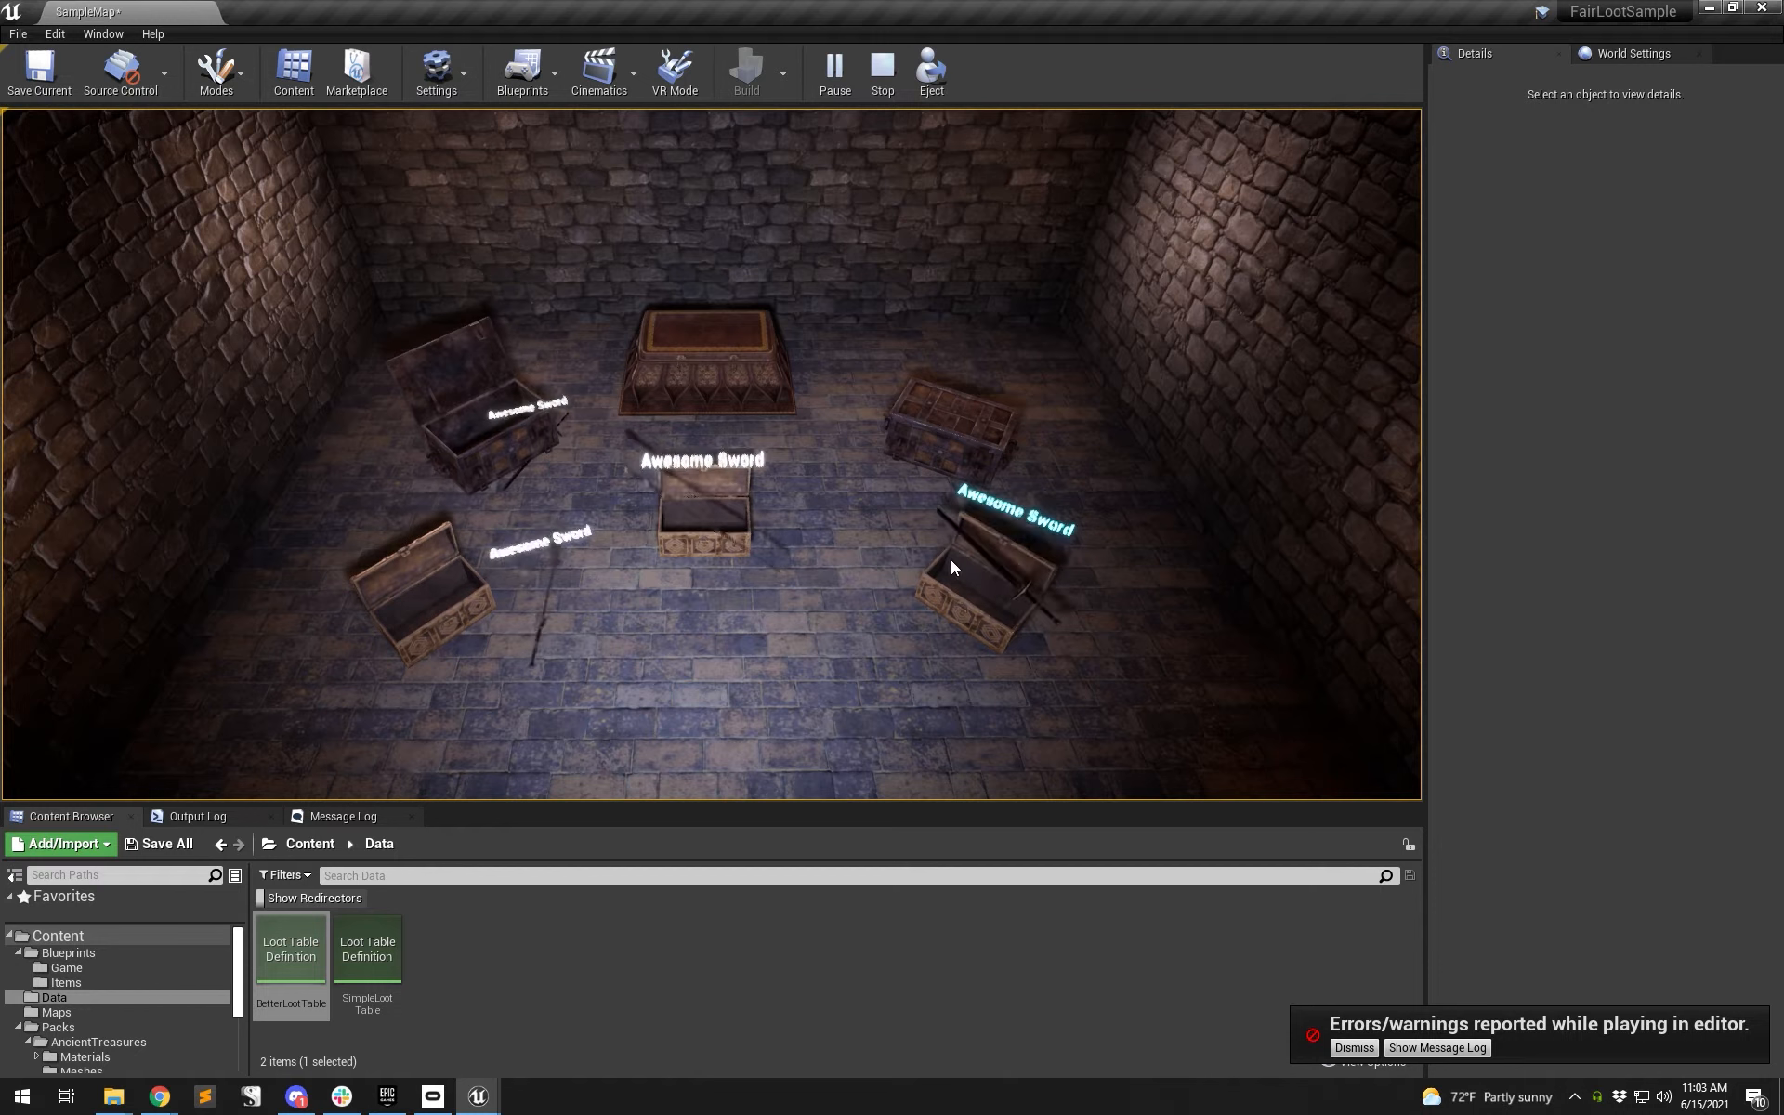
left_click(922, 409)
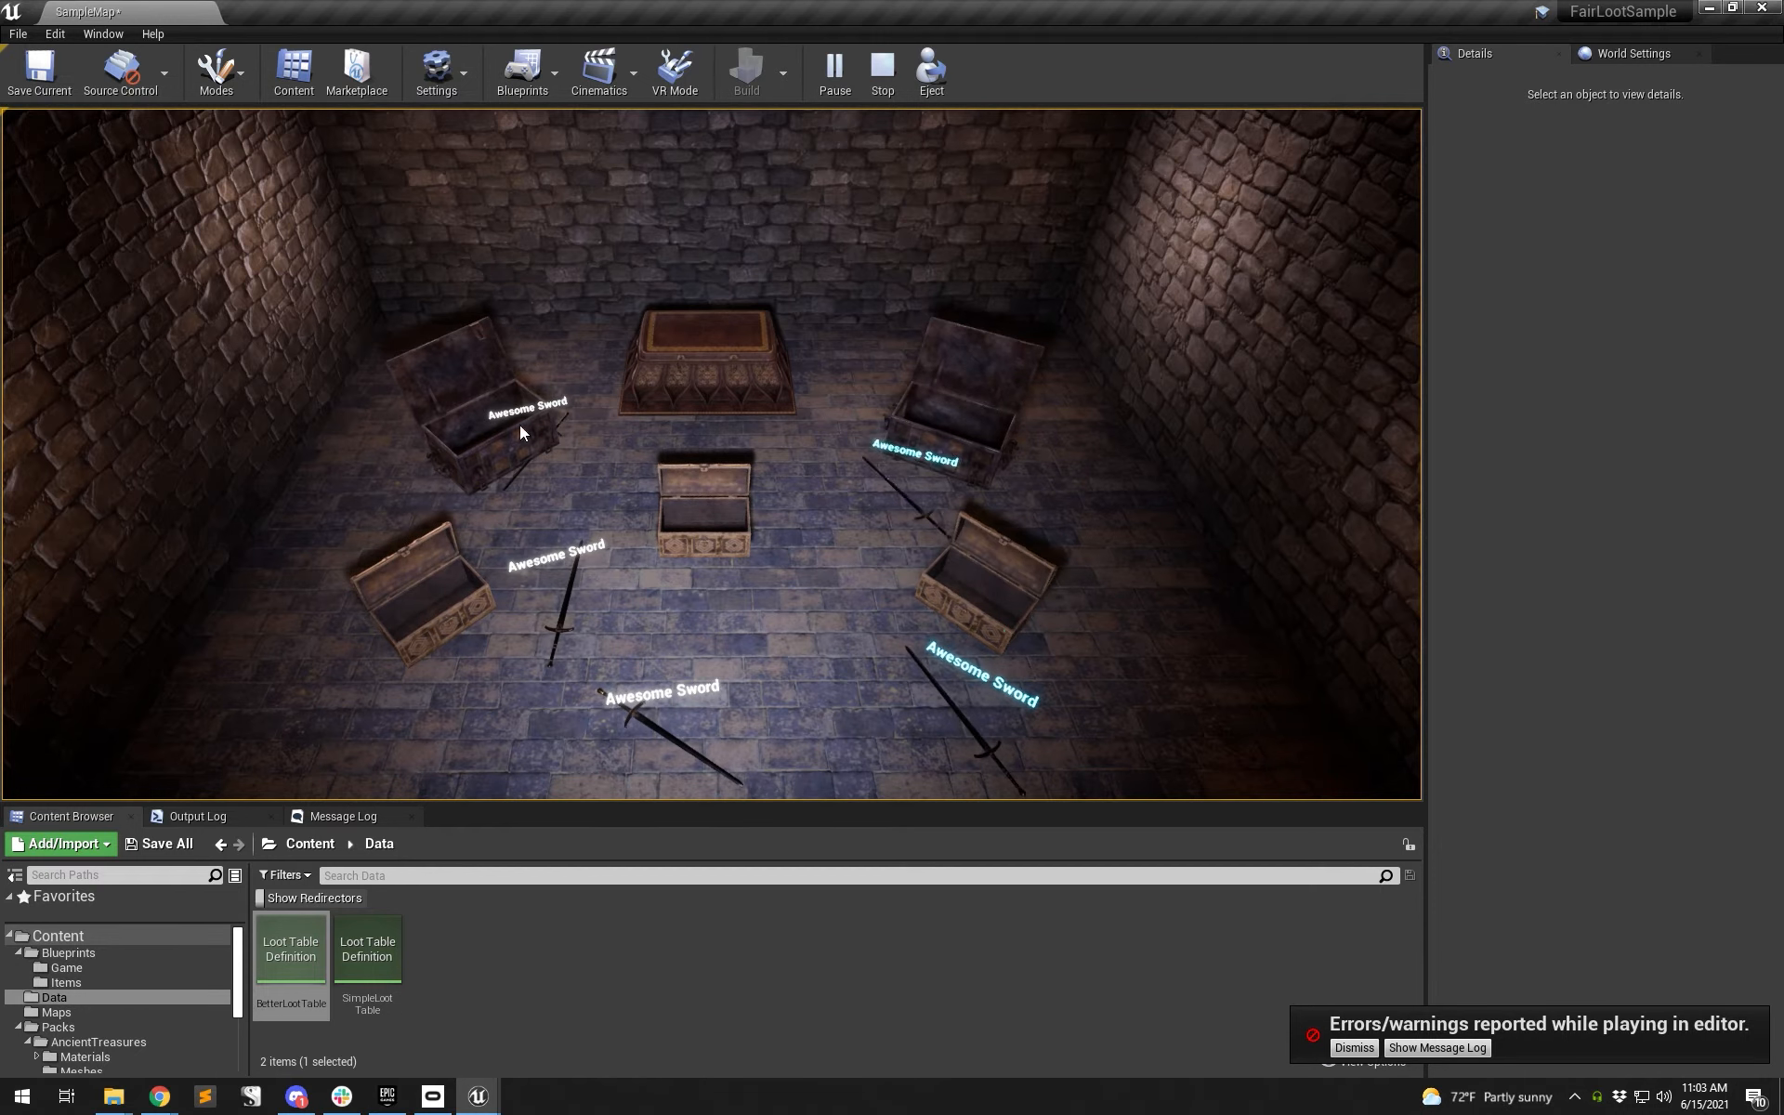
left_click(486, 427)
left_click(446, 594)
left_click(703, 516)
left_click(979, 587)
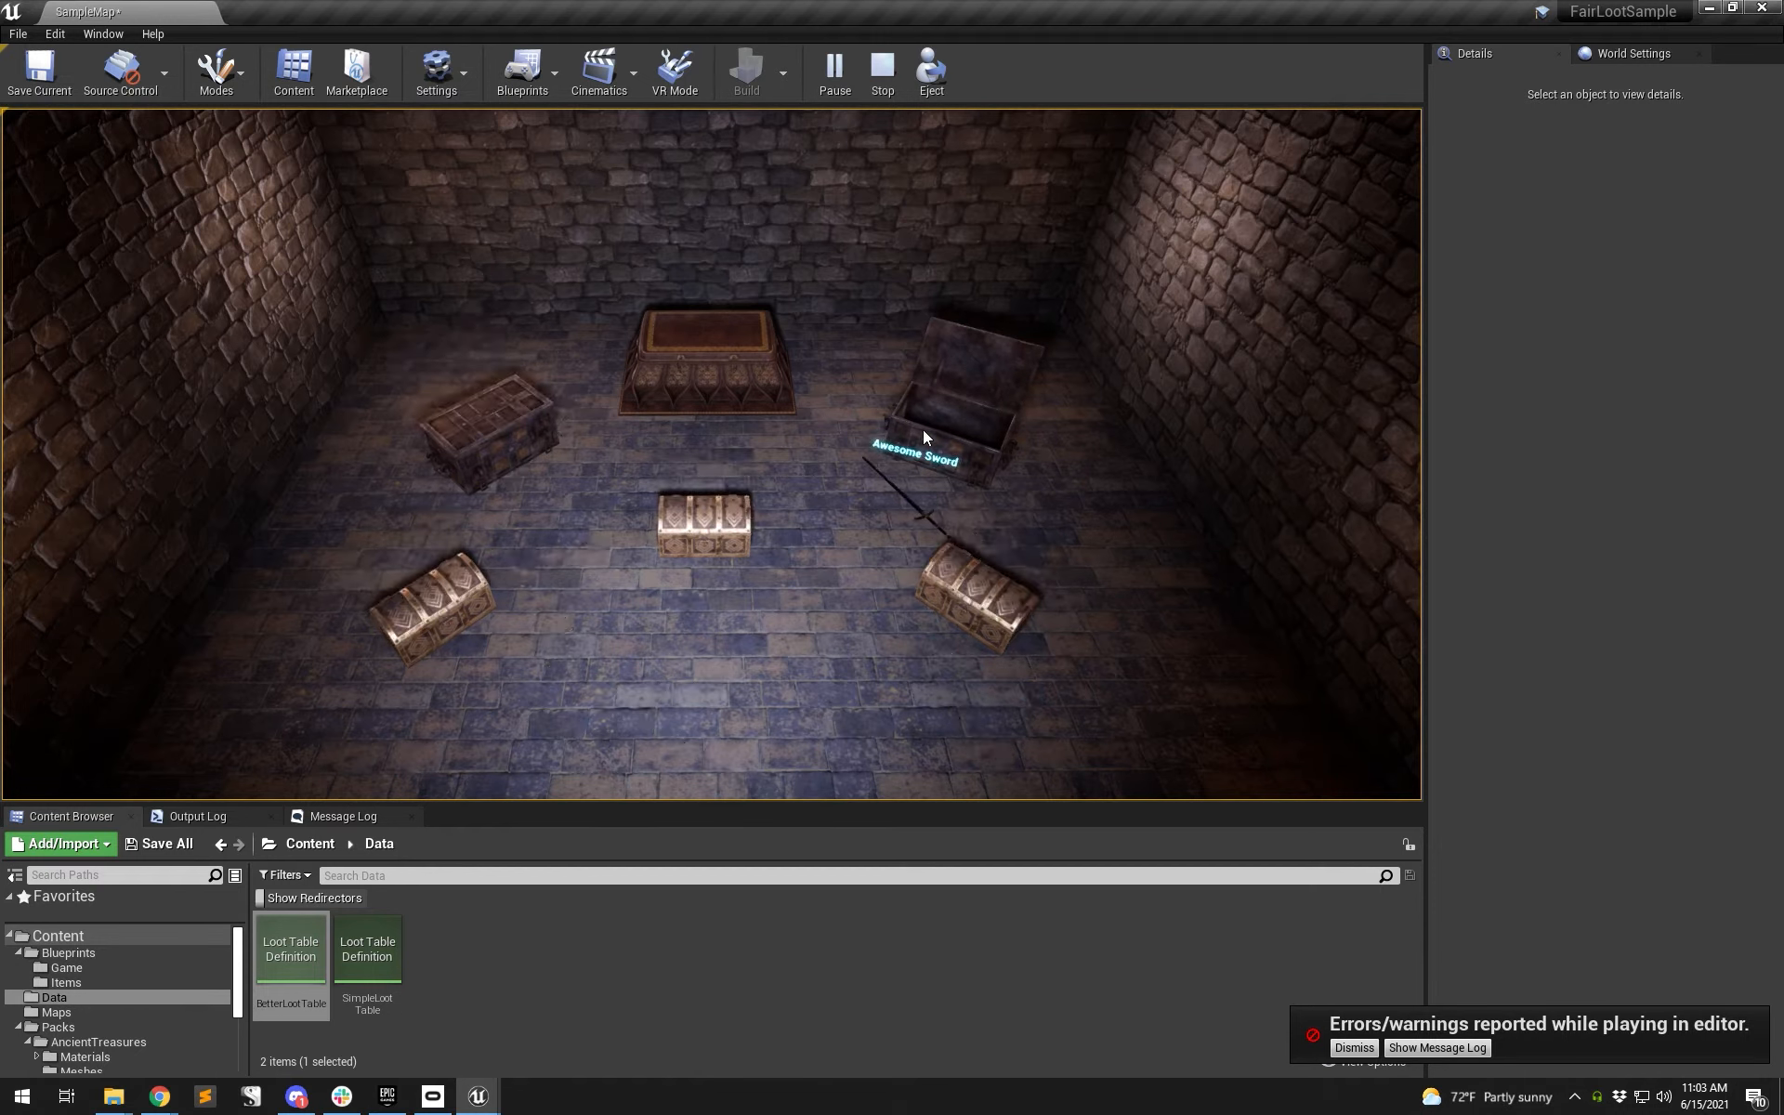
left_click(933, 444)
left_click(961, 602)
left_click(713, 534)
left_click(407, 615)
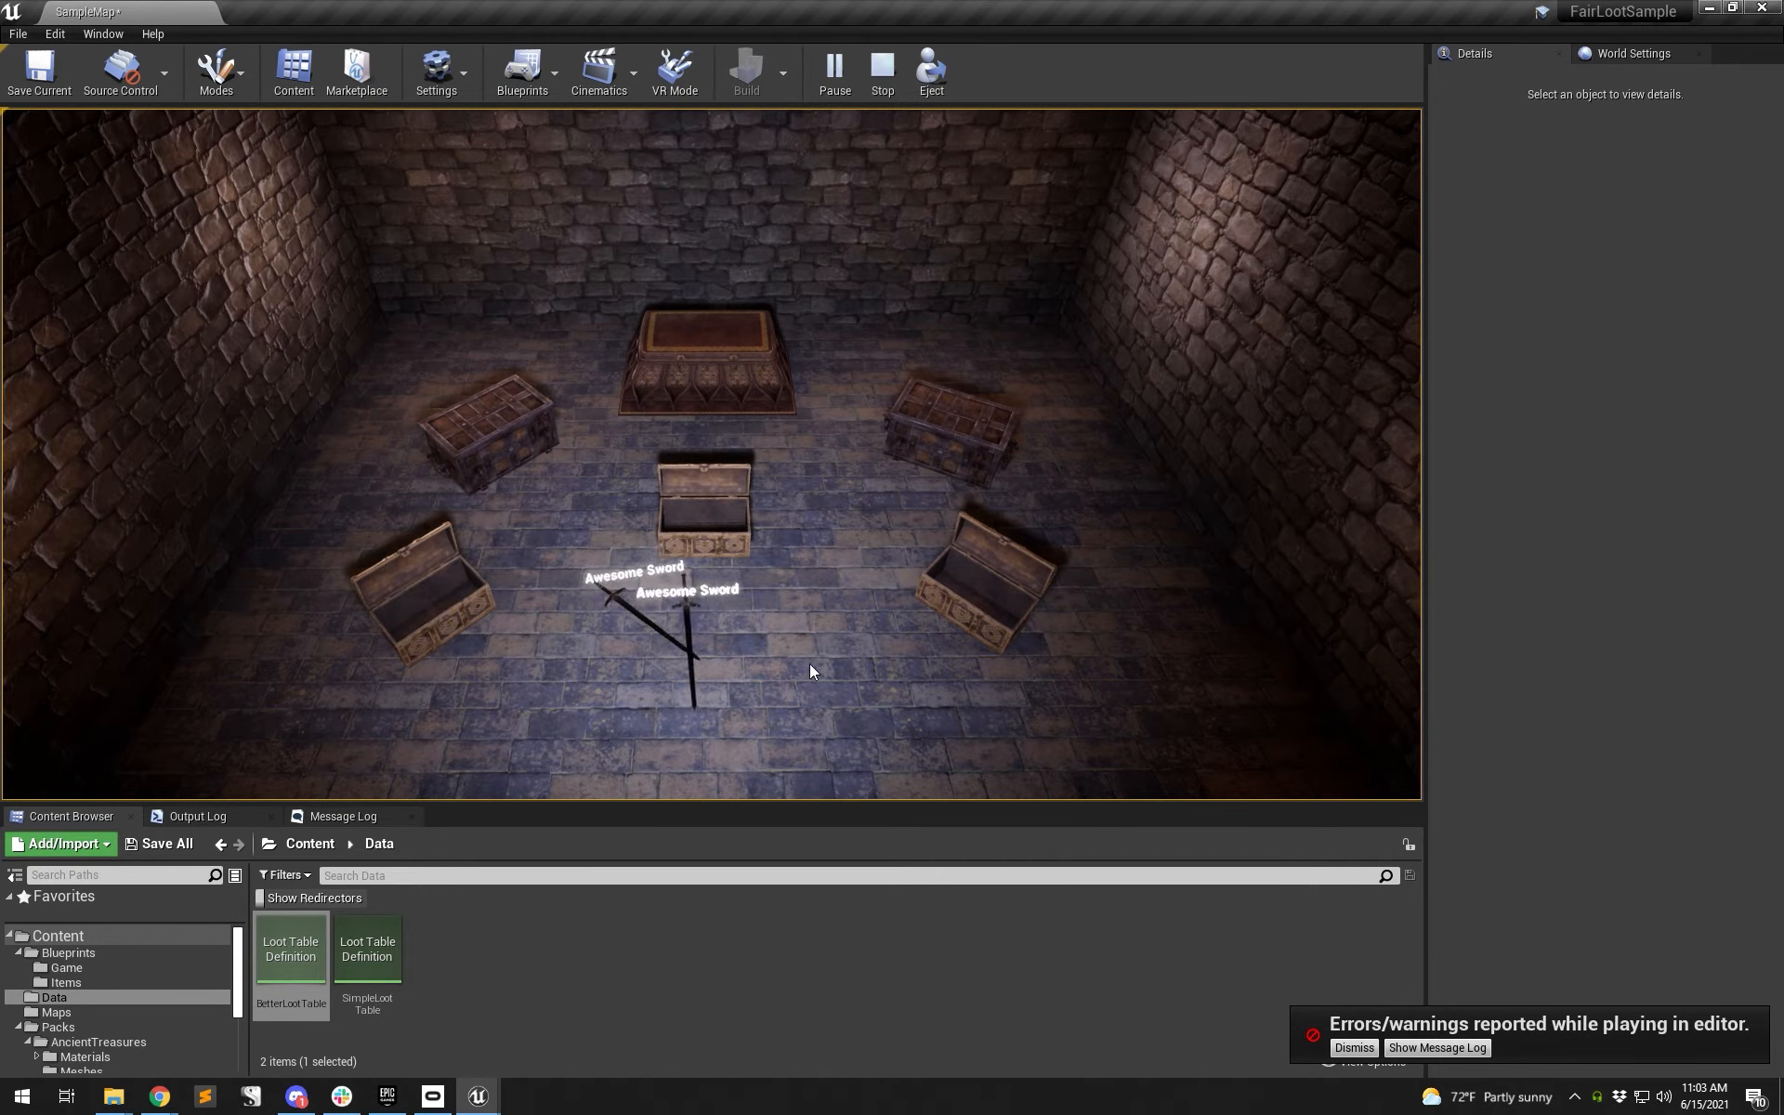
left_click(490, 429)
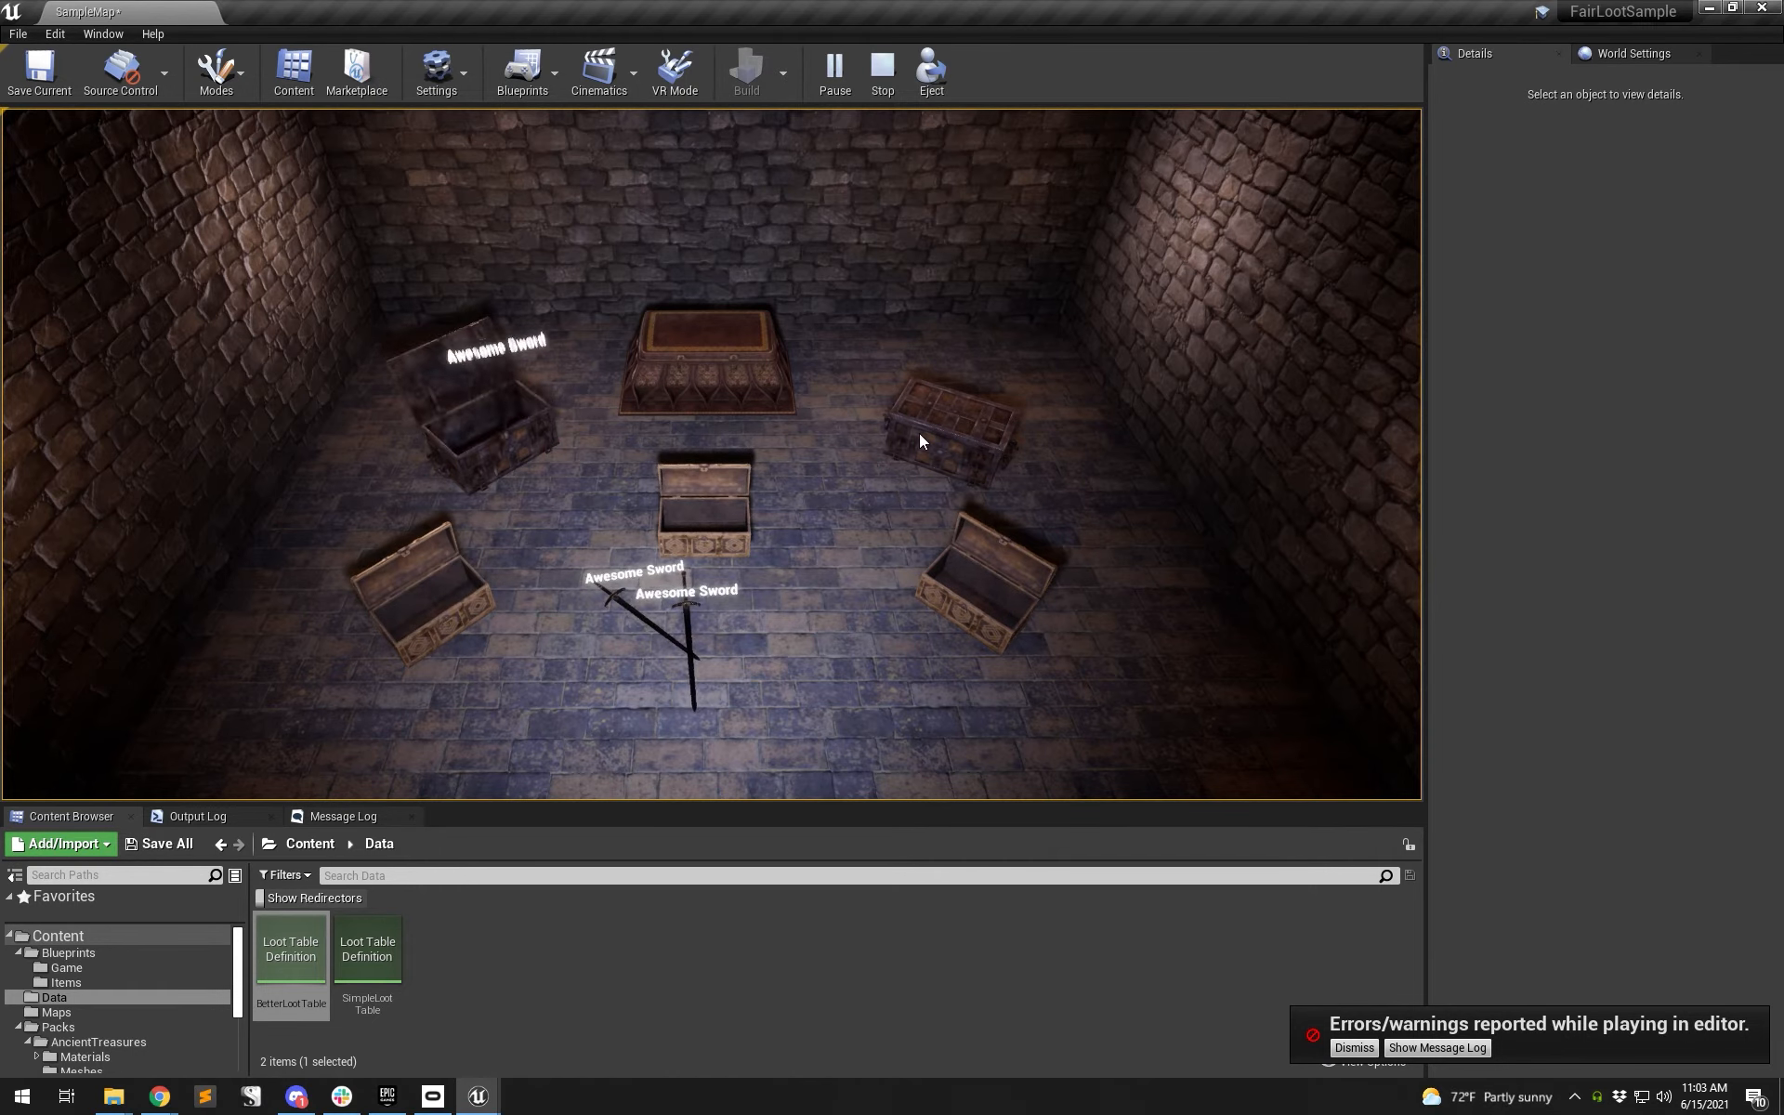
left_click(918, 433)
left_click(1000, 604)
left_click(721, 550)
left_click(509, 426)
left_click(437, 608)
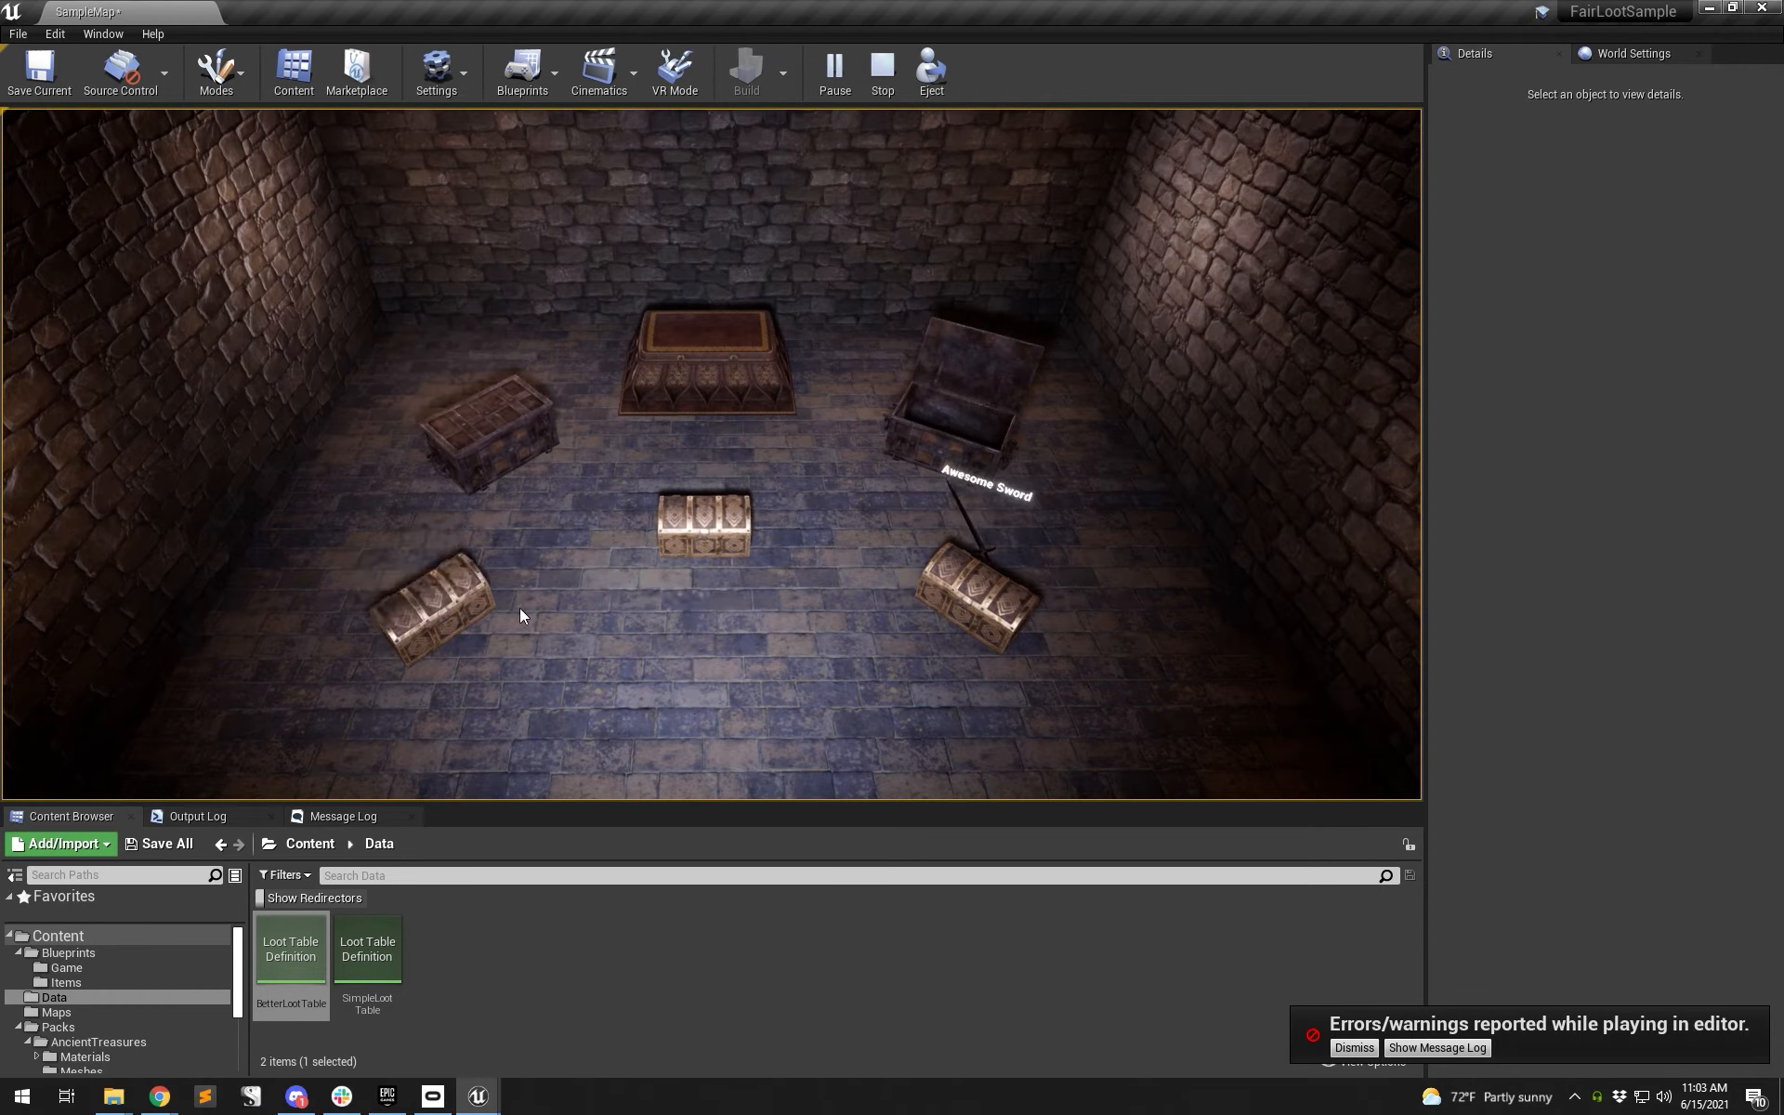
left_click(975, 440)
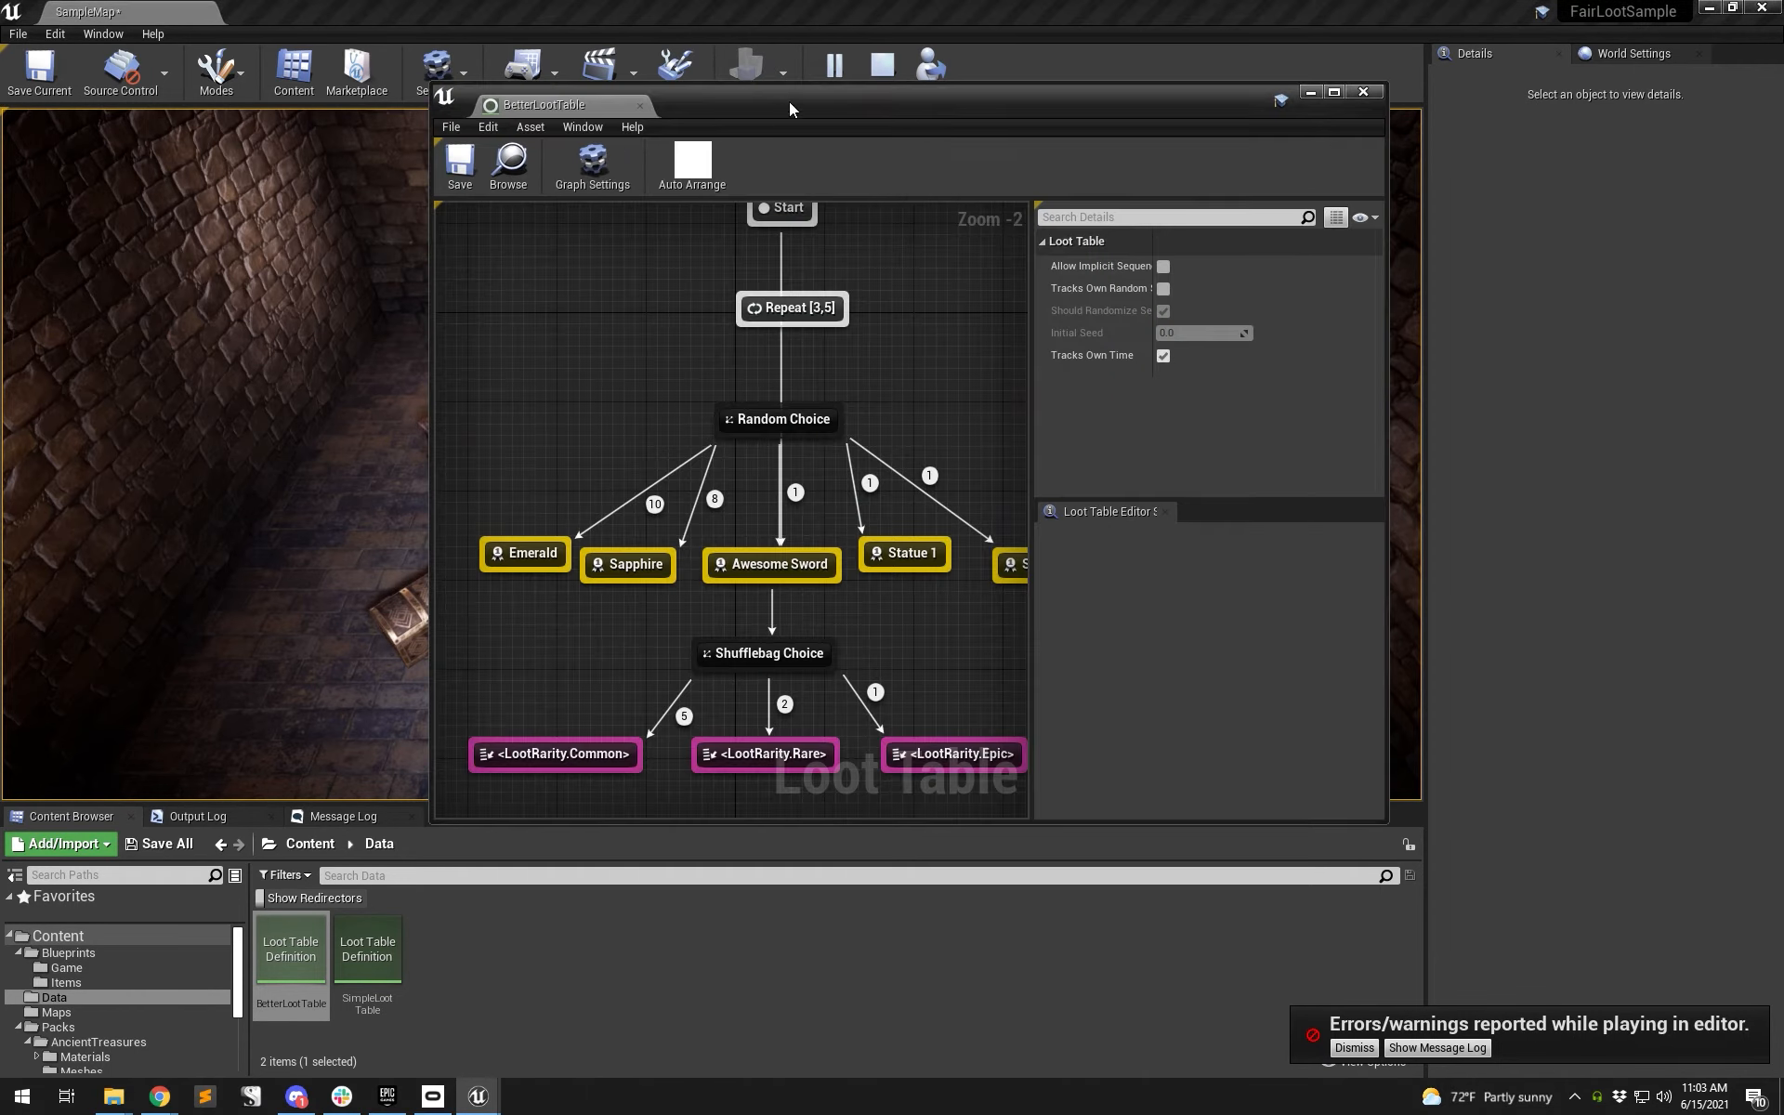
- Disconnect Start from Awesome Sword, reconnect Start through Repeat [3,5] to Random Choice, and save the loot table
left_click_drag(789, 102, 1330, 184)
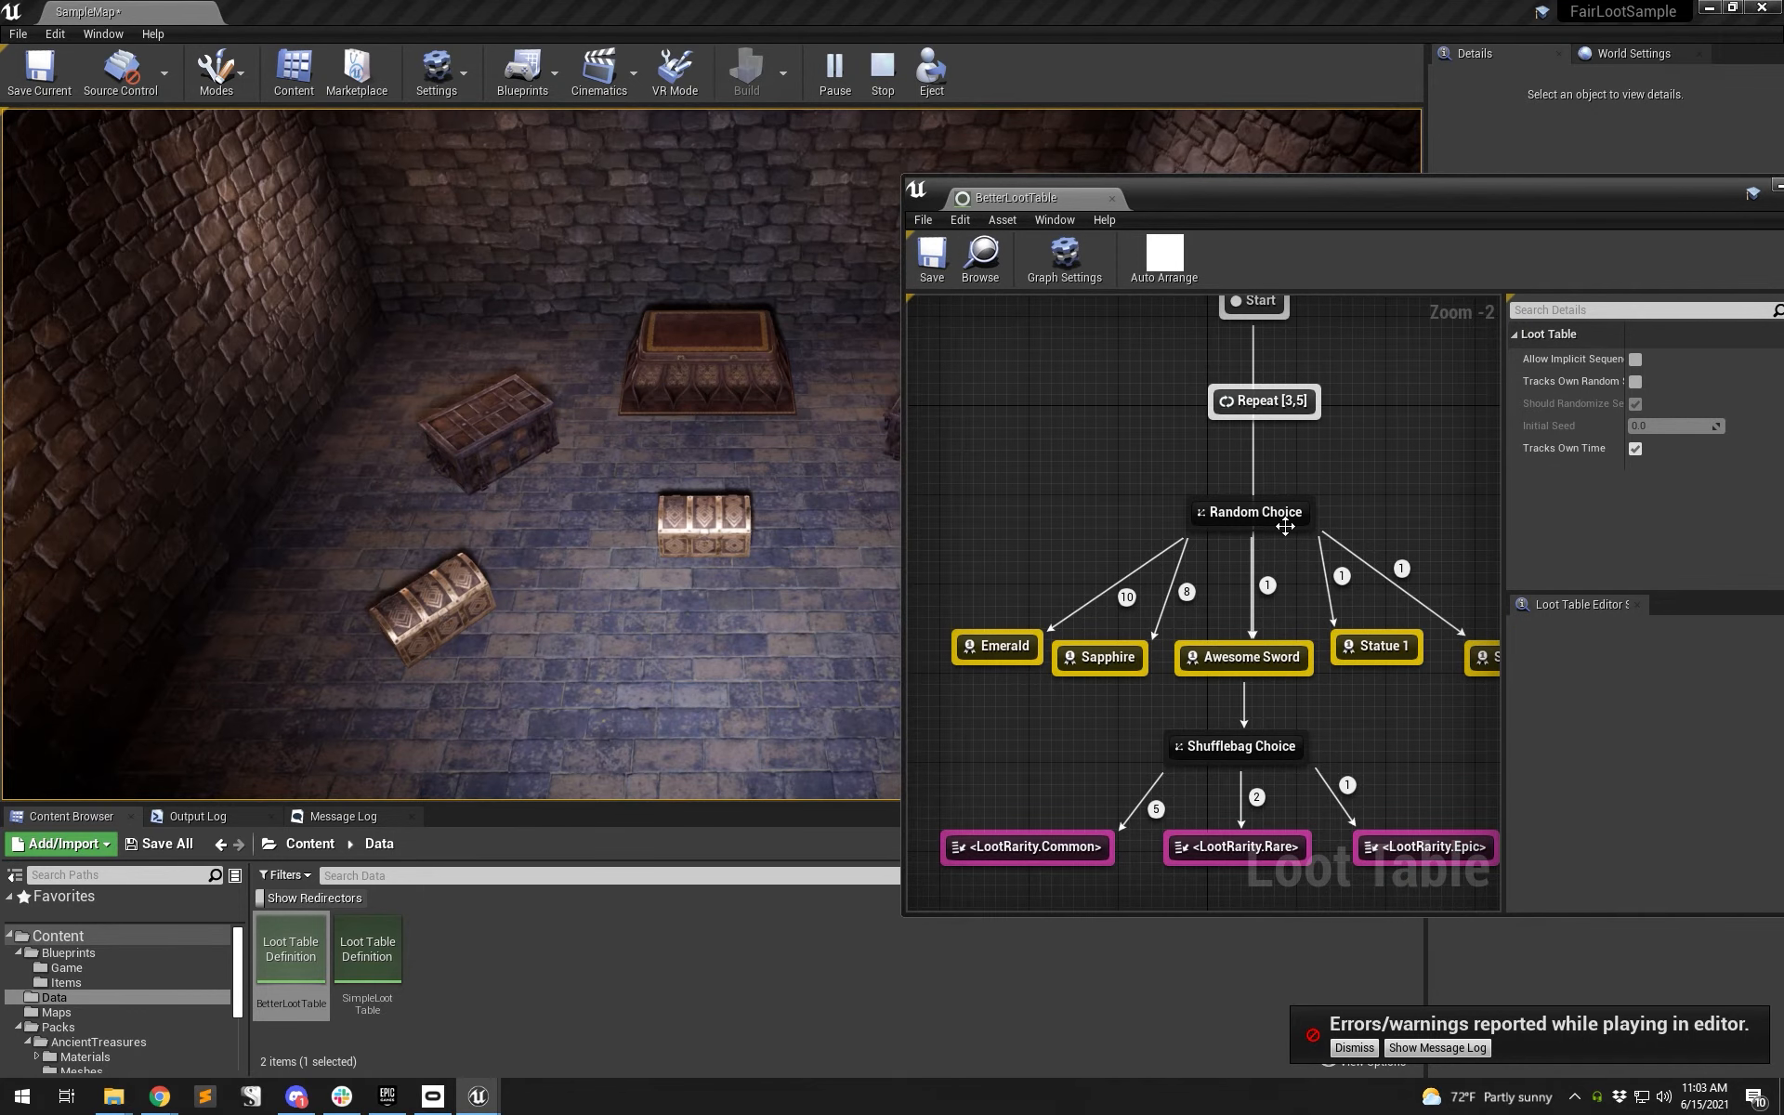
right_click_drag(1280, 487, 1141, 580)
left_click(1134, 734, "alt")
left_click_drag(1123, 615, 1102, 733)
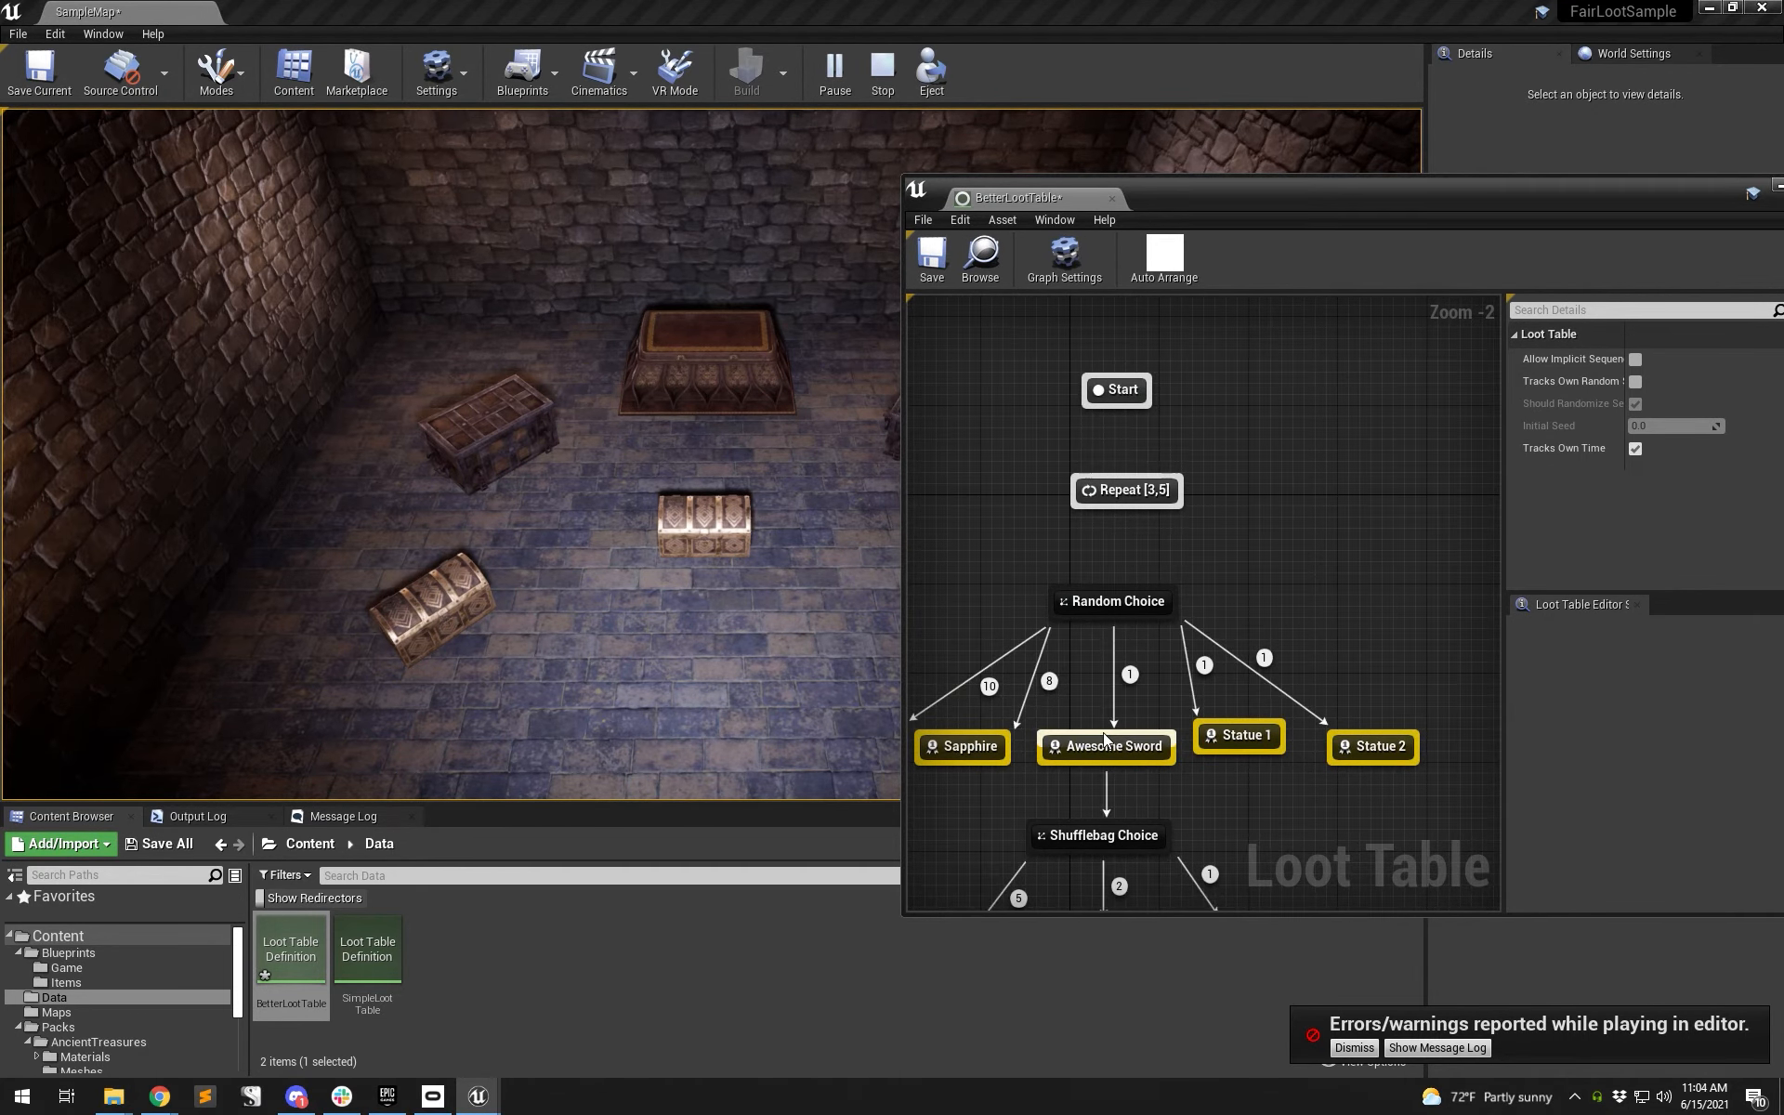
left_click_drag(1124, 505, 1118, 602)
left_click_drag(1142, 426, 1126, 491)
left_click(933, 264)
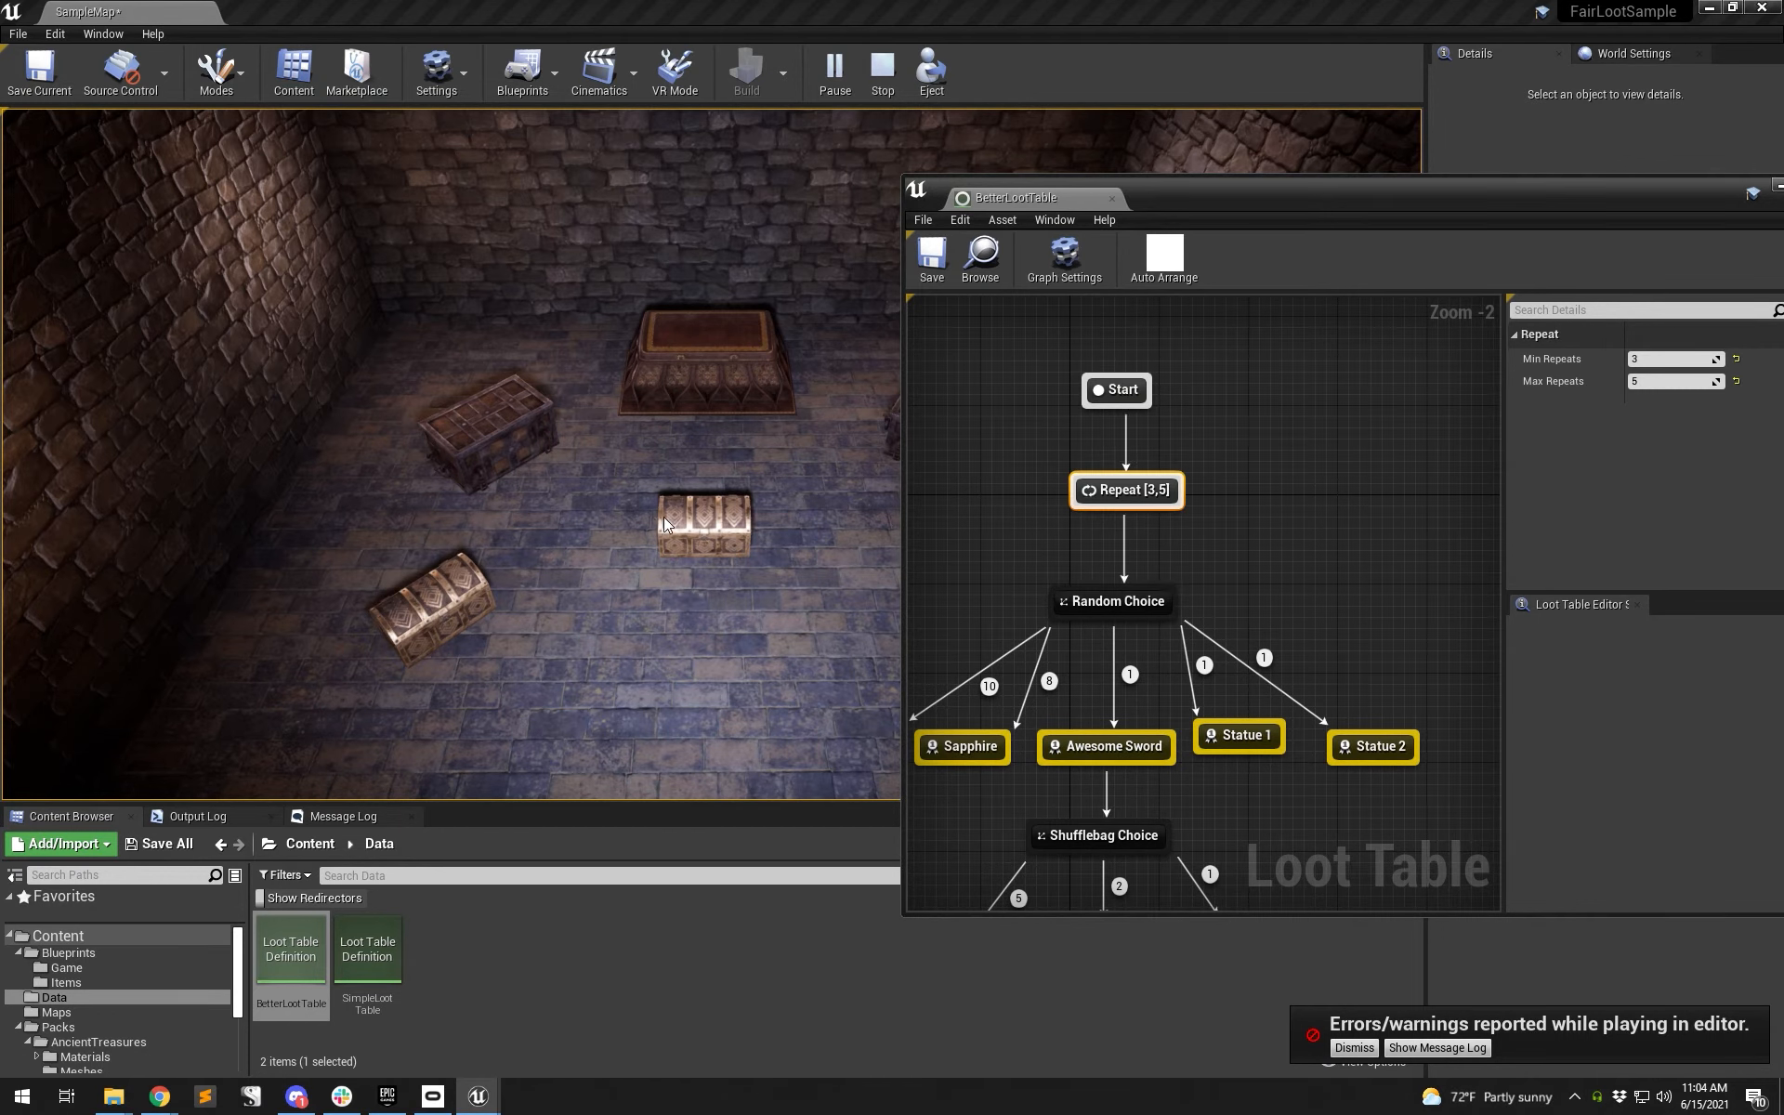
- Open the small and mid-size chests to check the loot from the reconnected table, and stop playing the level
left_click(704, 532)
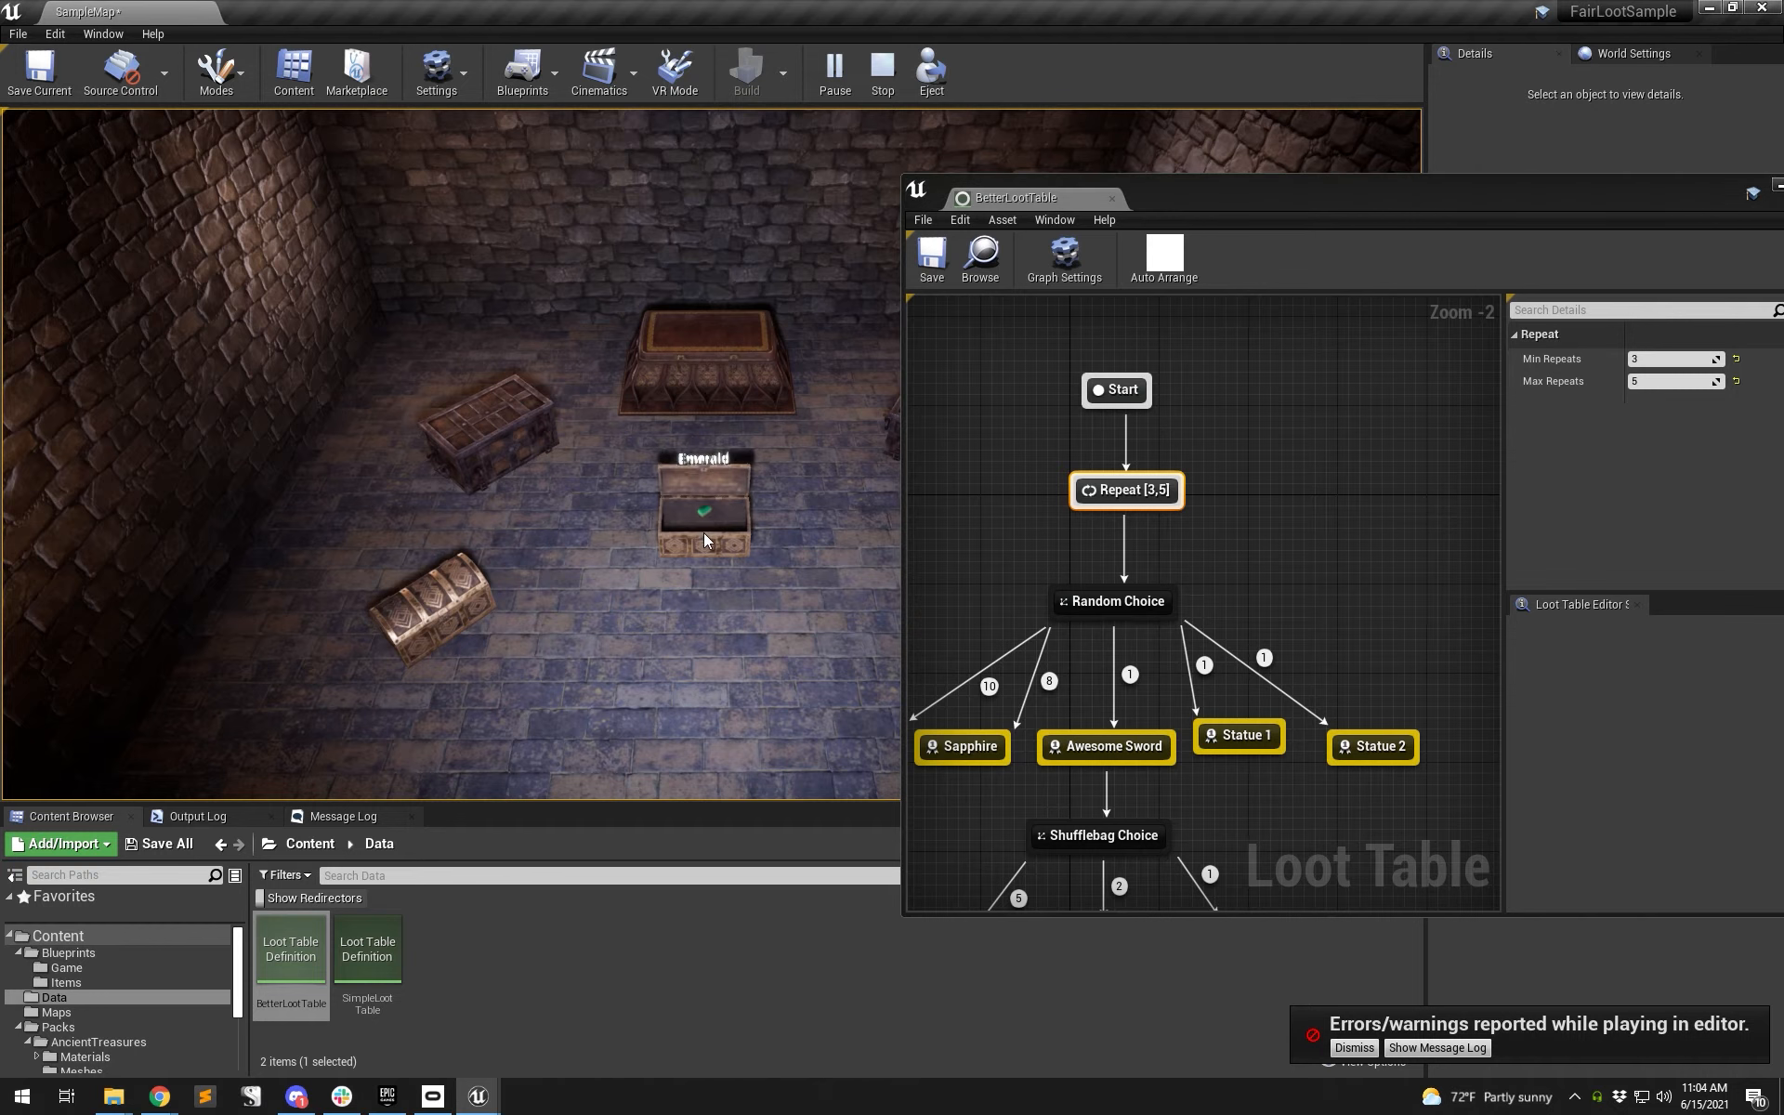
left_click(443, 602)
left_click(472, 446)
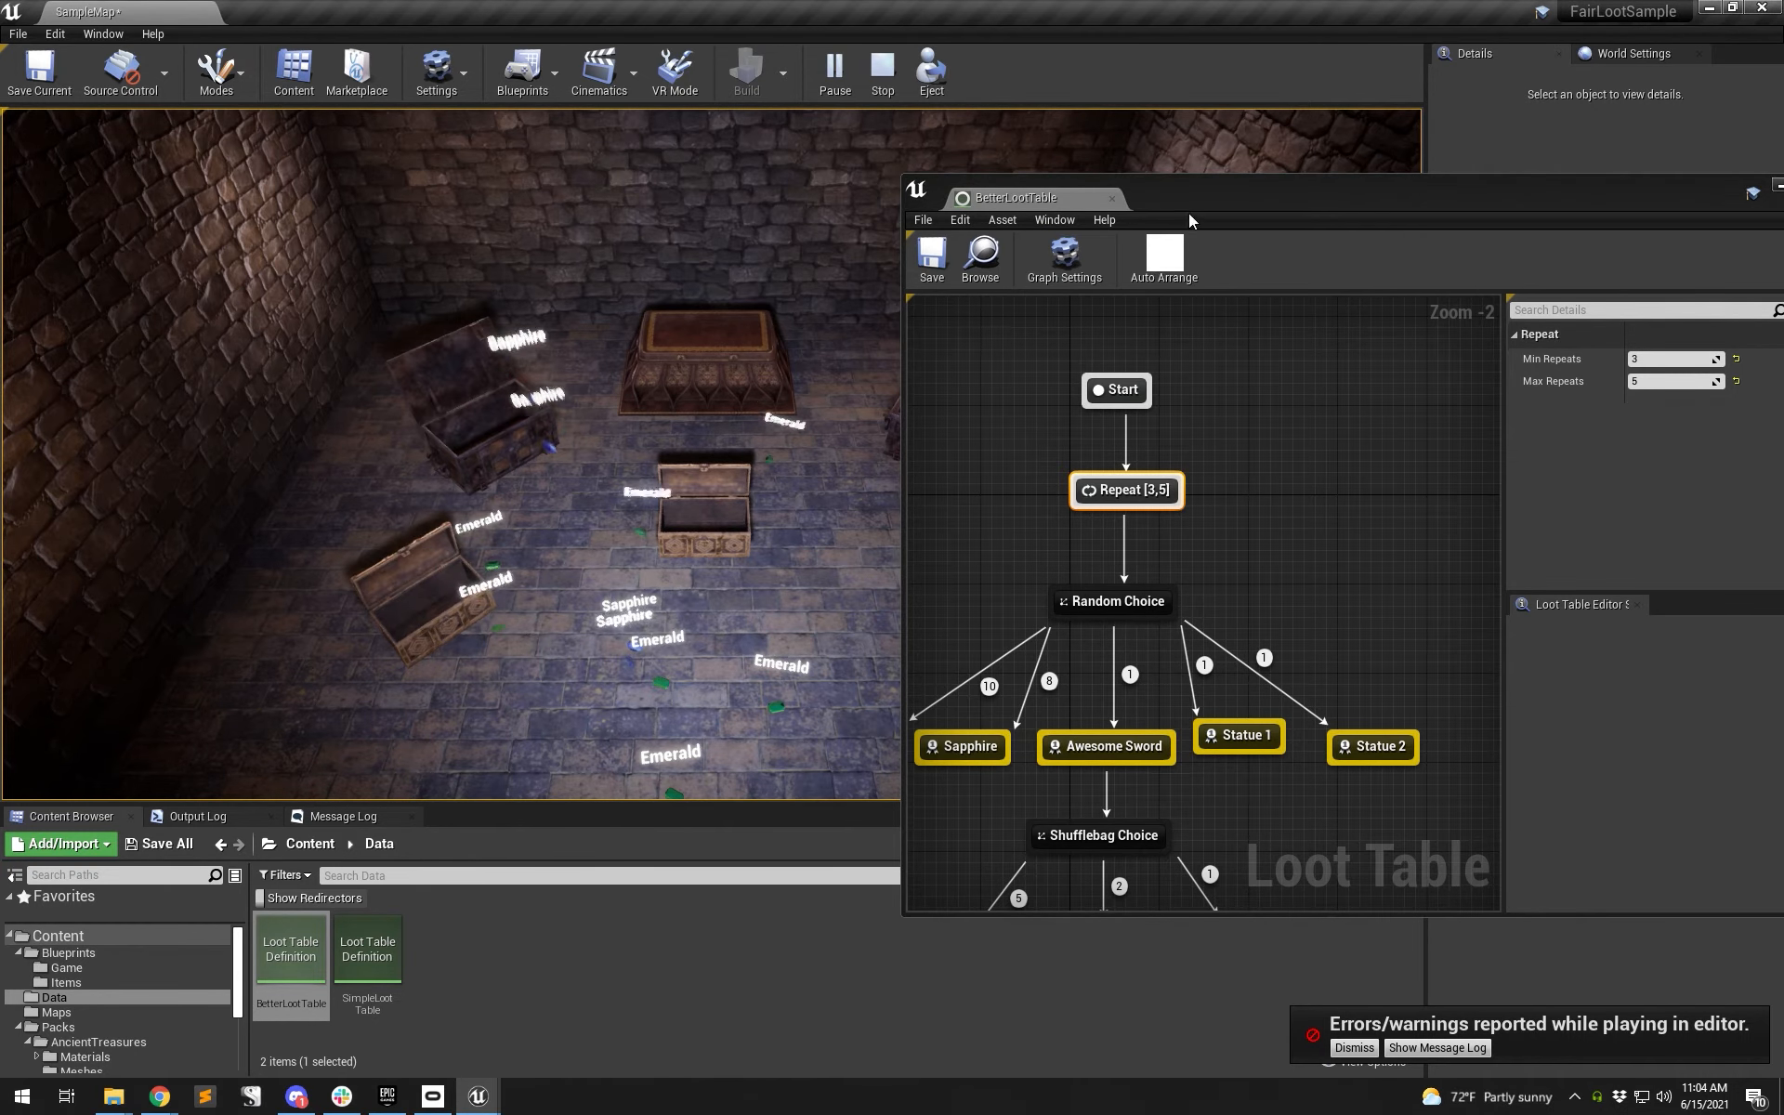
left_click_drag(1193, 197, 1402, 191)
left_click(960, 557)
left_click(941, 444)
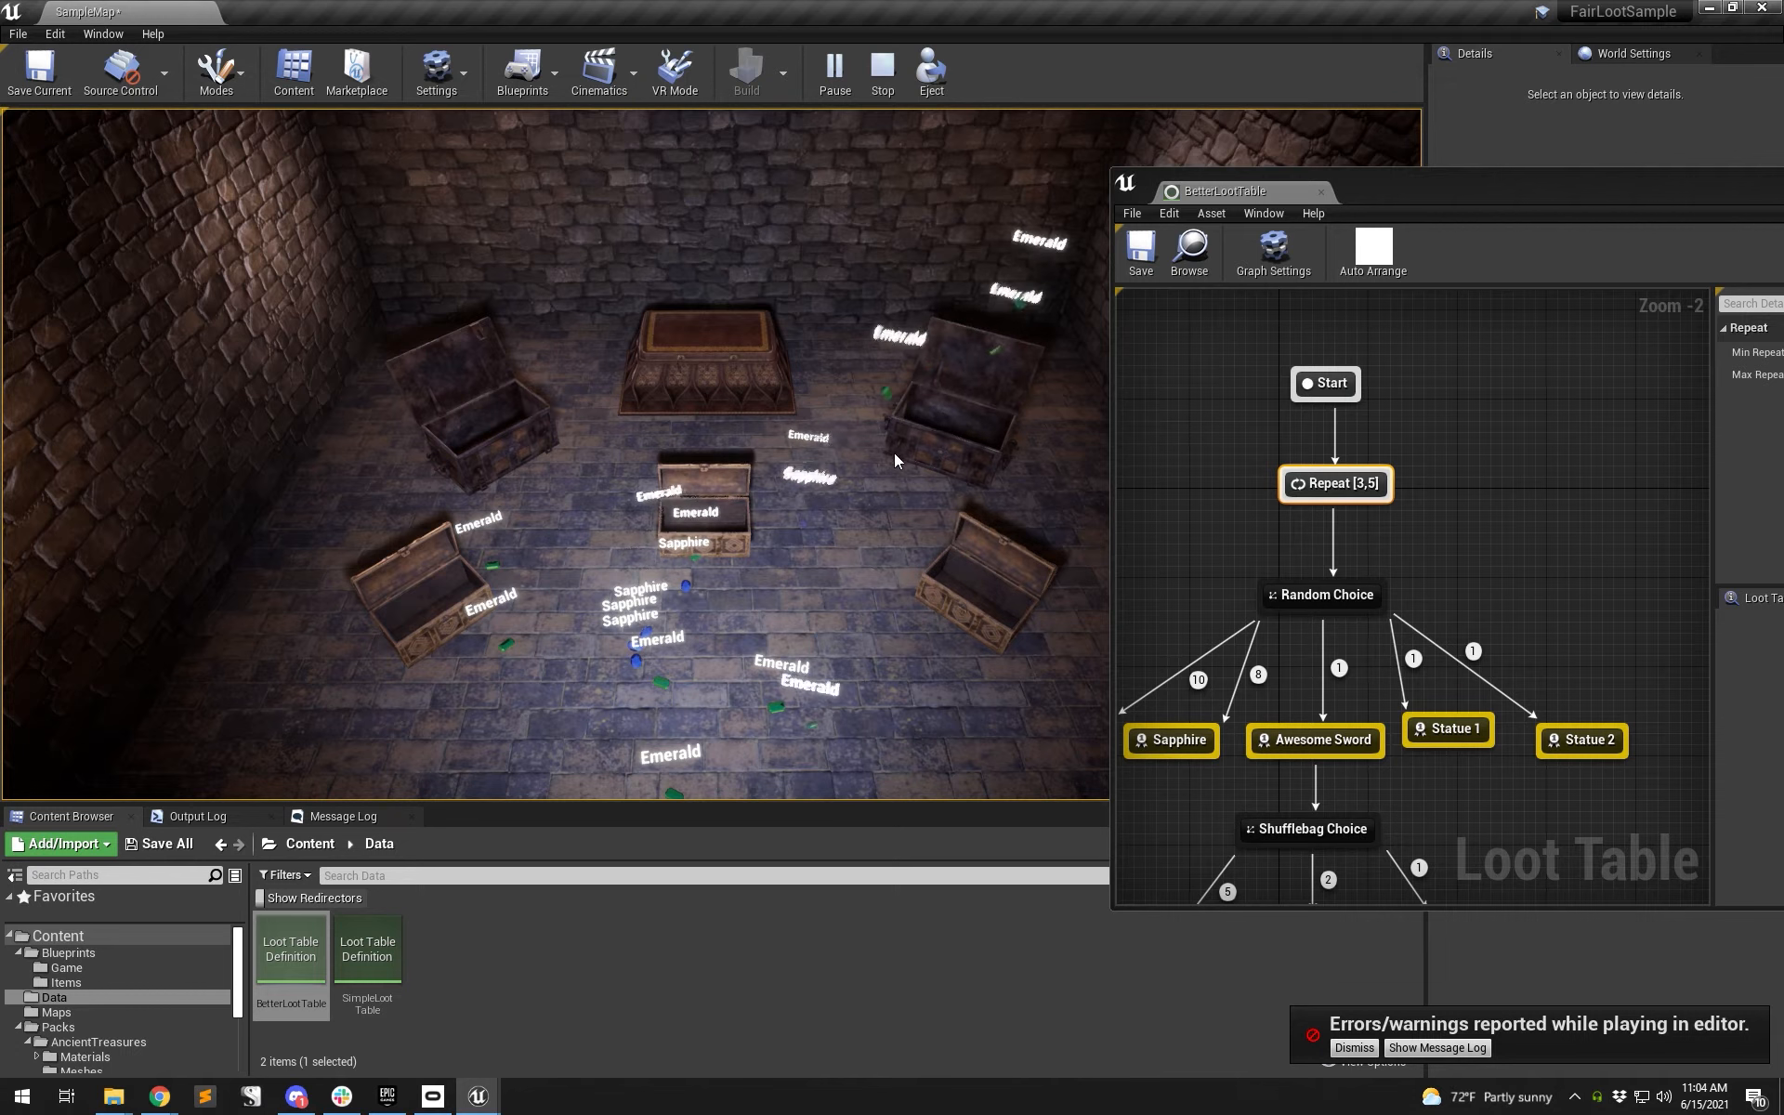
key("Escape")
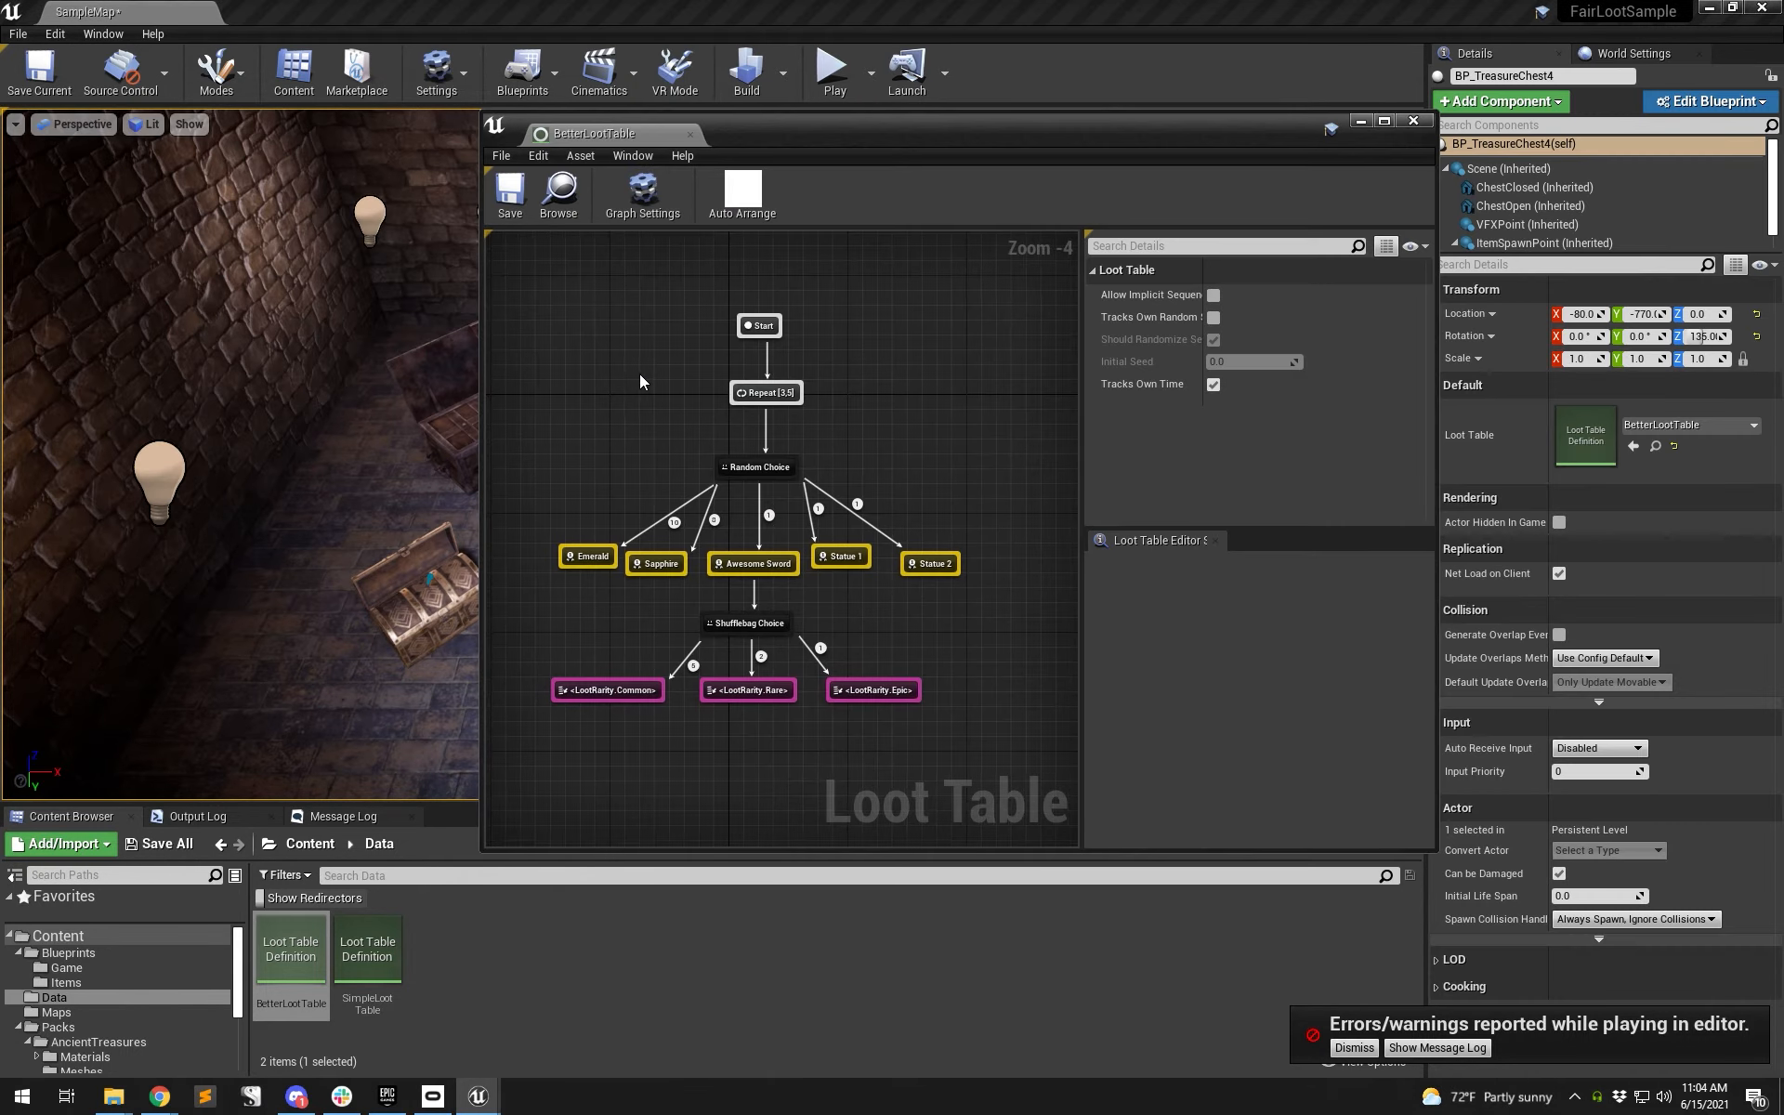
- Add a Negentropy Branch node to the BetterLootTable graph and place it beside the Repeat [3,5] node
right_click(617, 446)
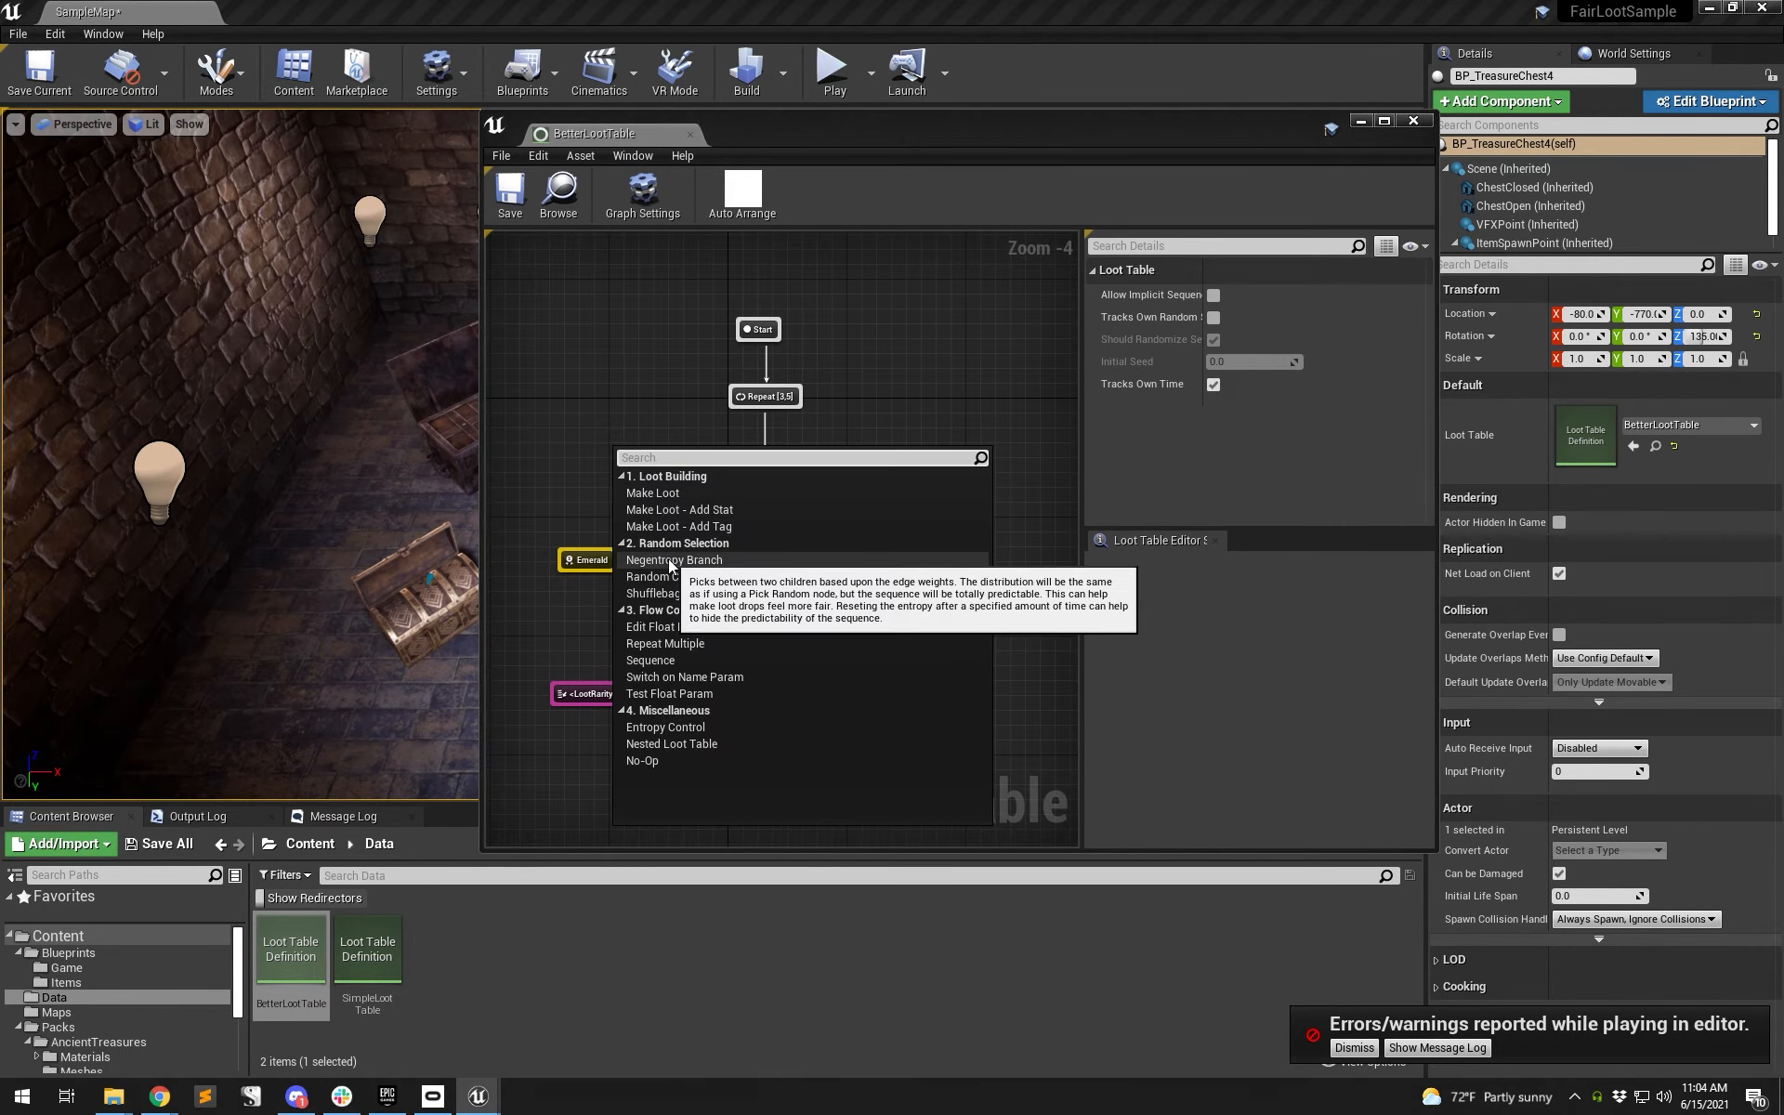
left_click(667, 559)
left_click_drag(660, 468, 645, 438)
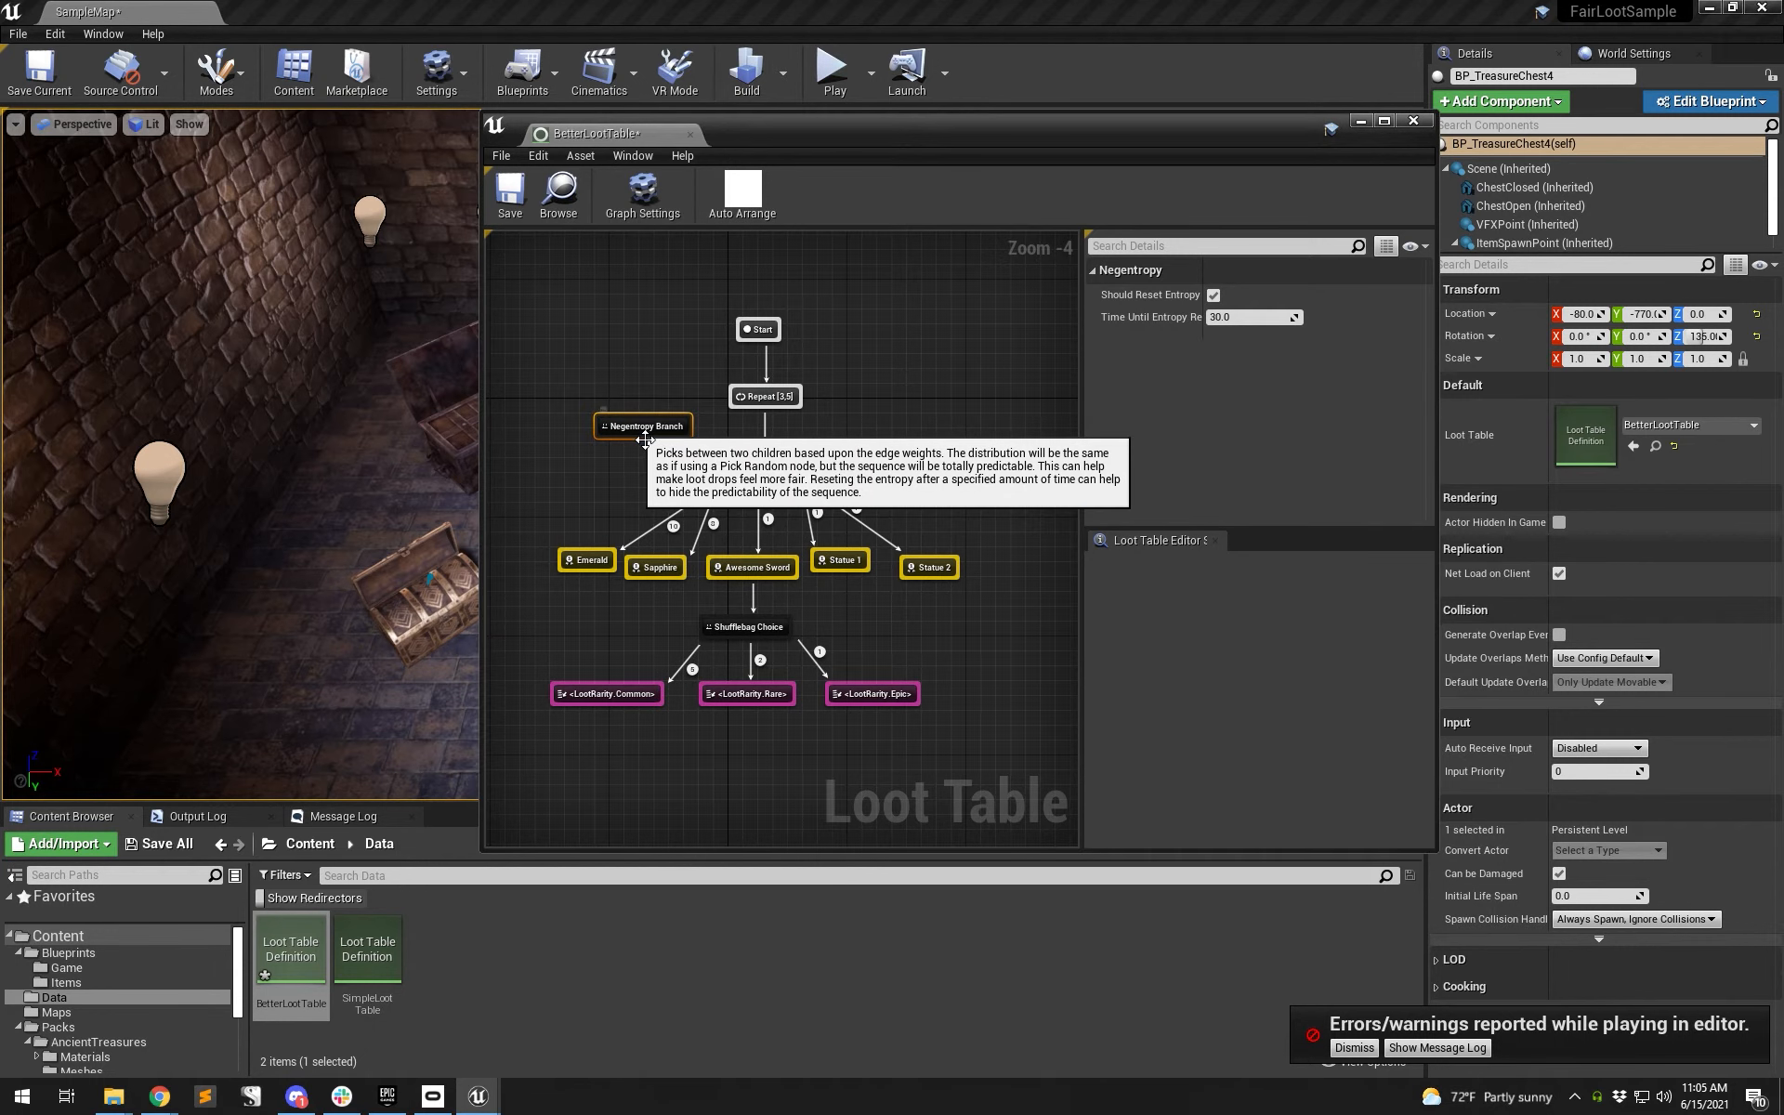
scroll(644, 436, "up", 4)
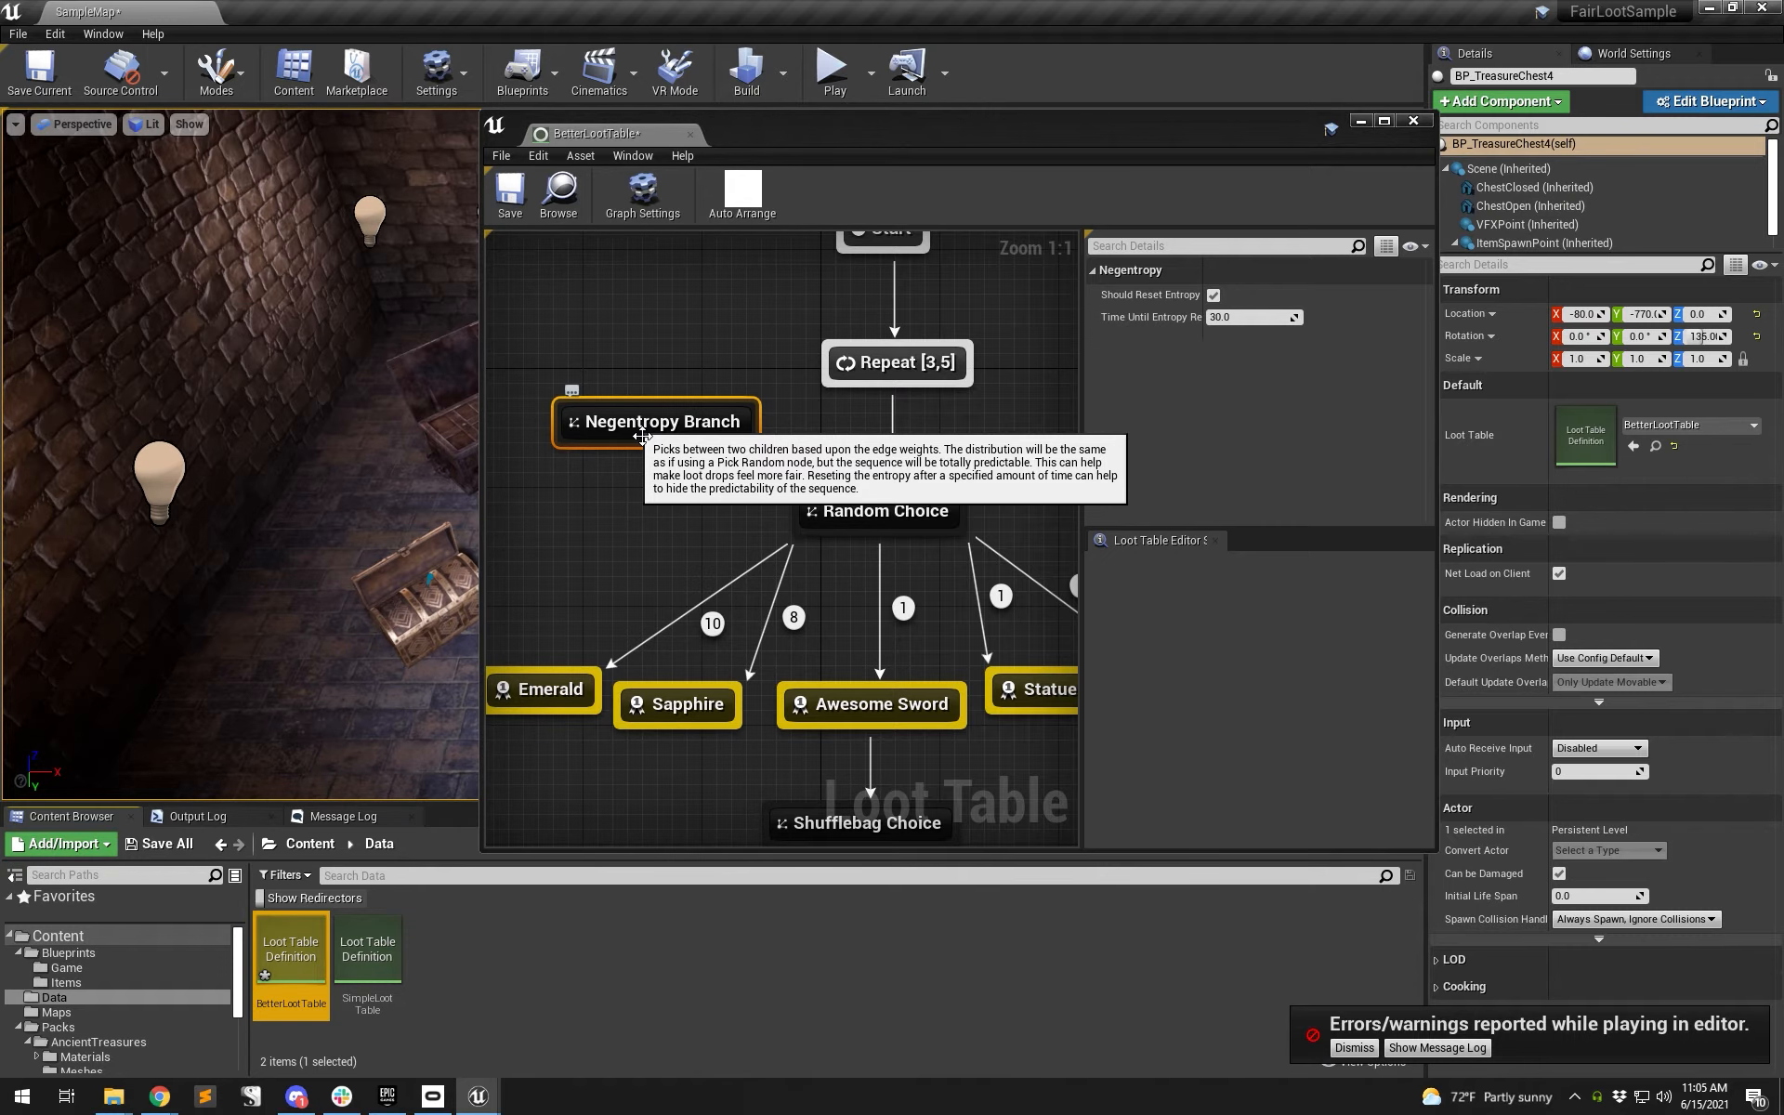
- Maximise the BetterLootTable editor and delete the Repeat [3,5] and Random Choice nodes
double_click(903, 131)
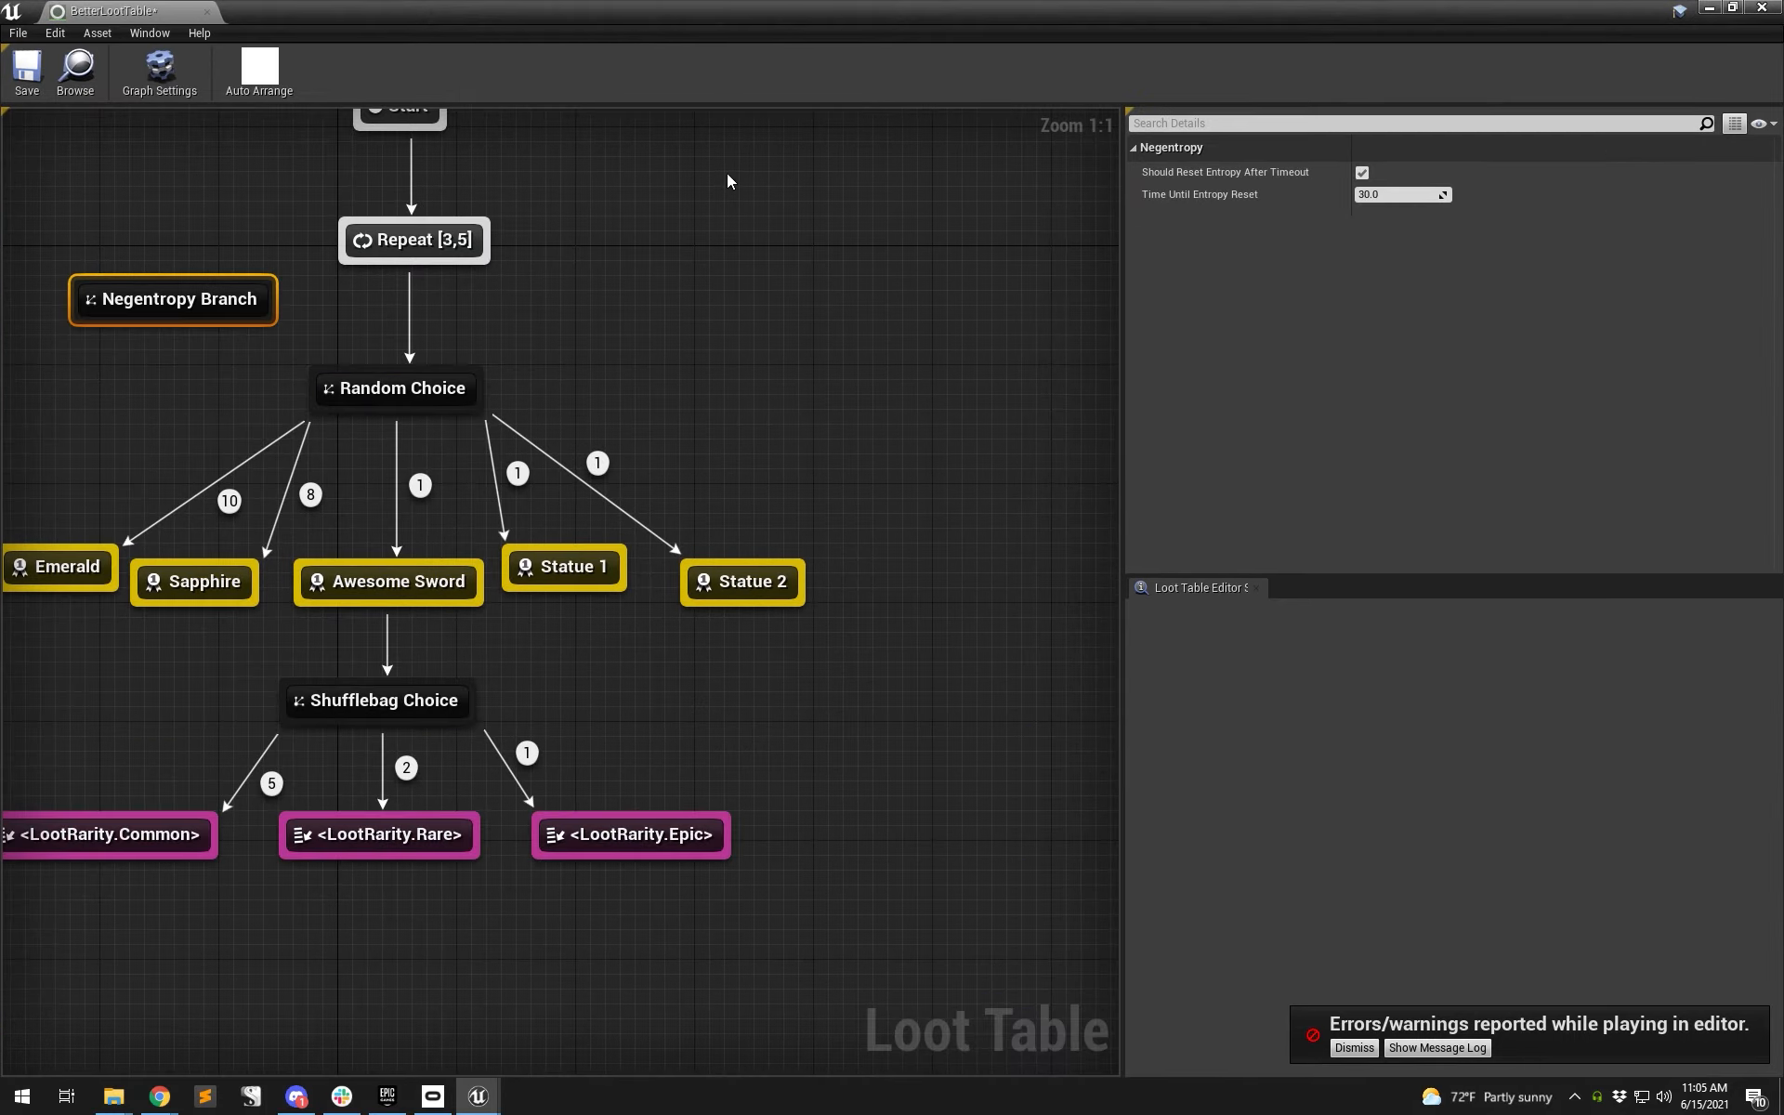
left_click_drag(951, 512, 729, 464)
key("Delete")
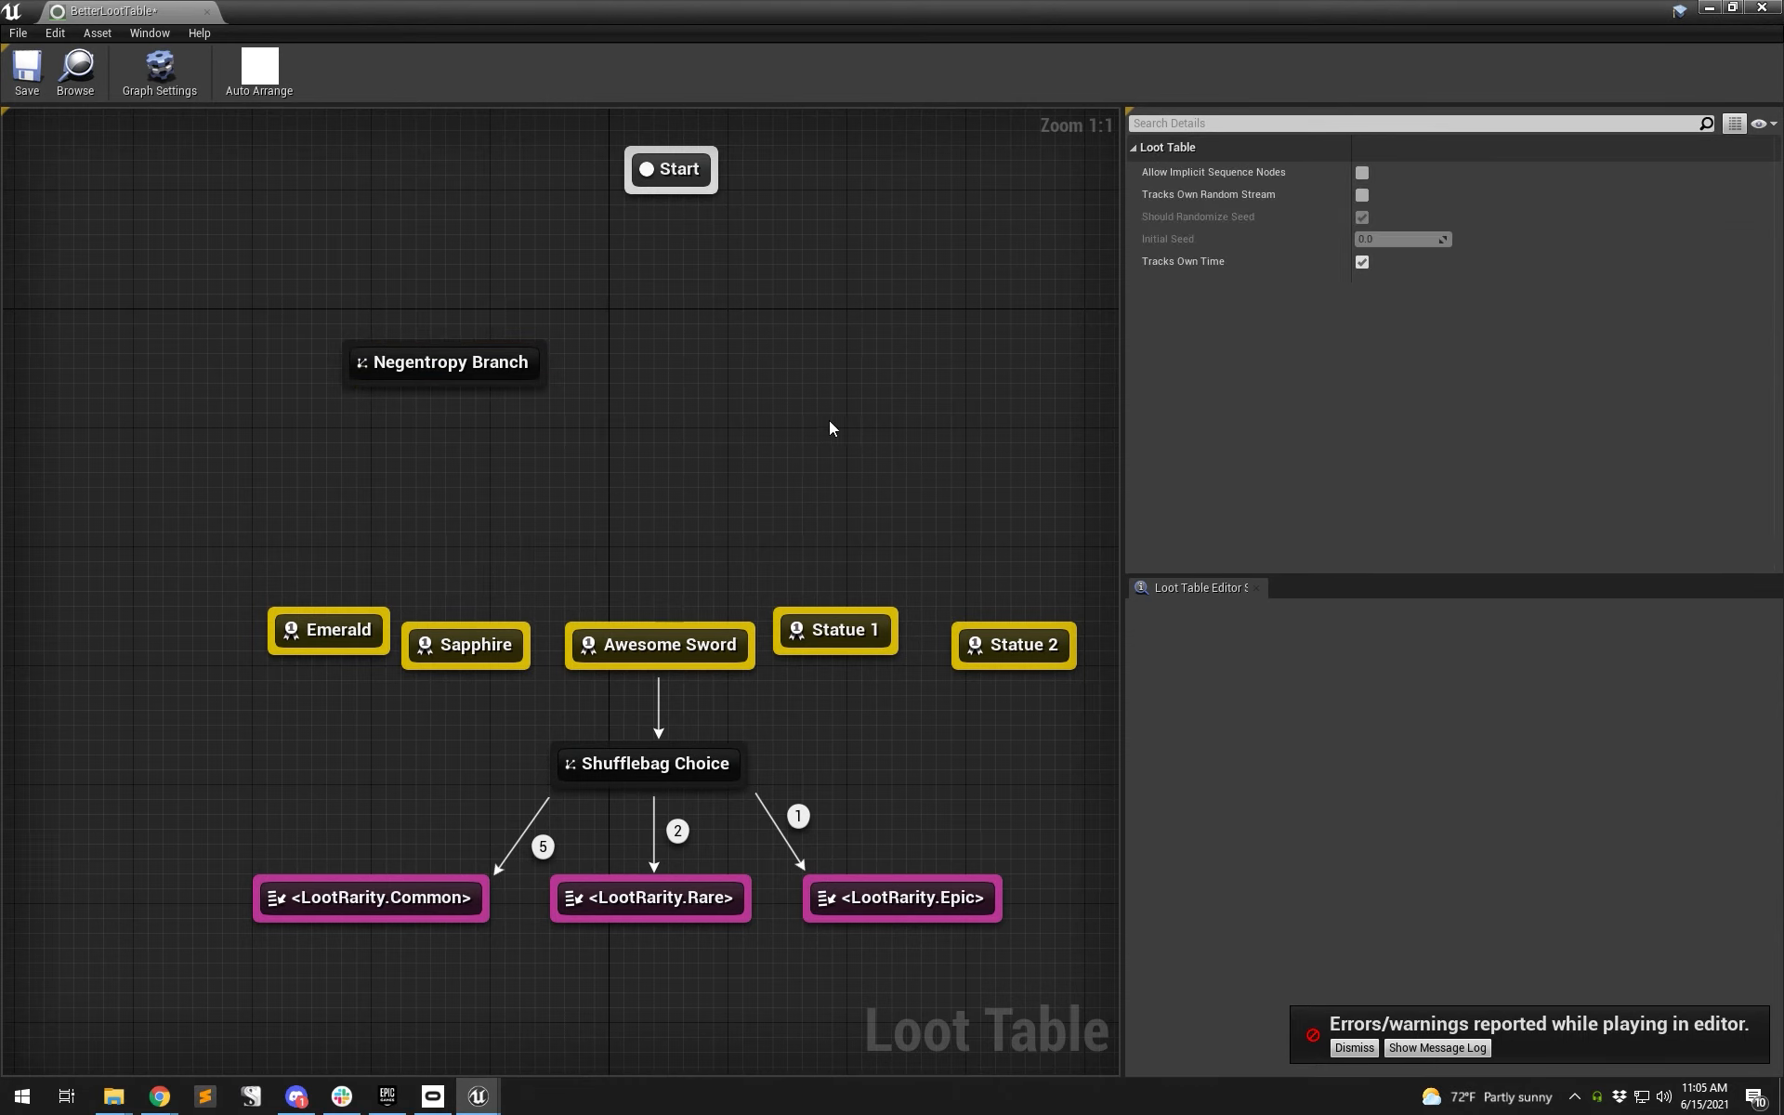
- Position the Negentropy Branch below Start, and connect Start to it and the branch to Emerald
left_click_drag(480, 357, 718, 368)
left_click_drag(662, 186, 330, 625)
left_click_drag(443, 632, 431, 493)
- Add two Repeat nodes between the Negentropy Branch and the loot item nodes
left_click(581, 489)
right_click(576, 498)
type("re")
key("Return")
left_click(627, 527)
key("ctrl+v")
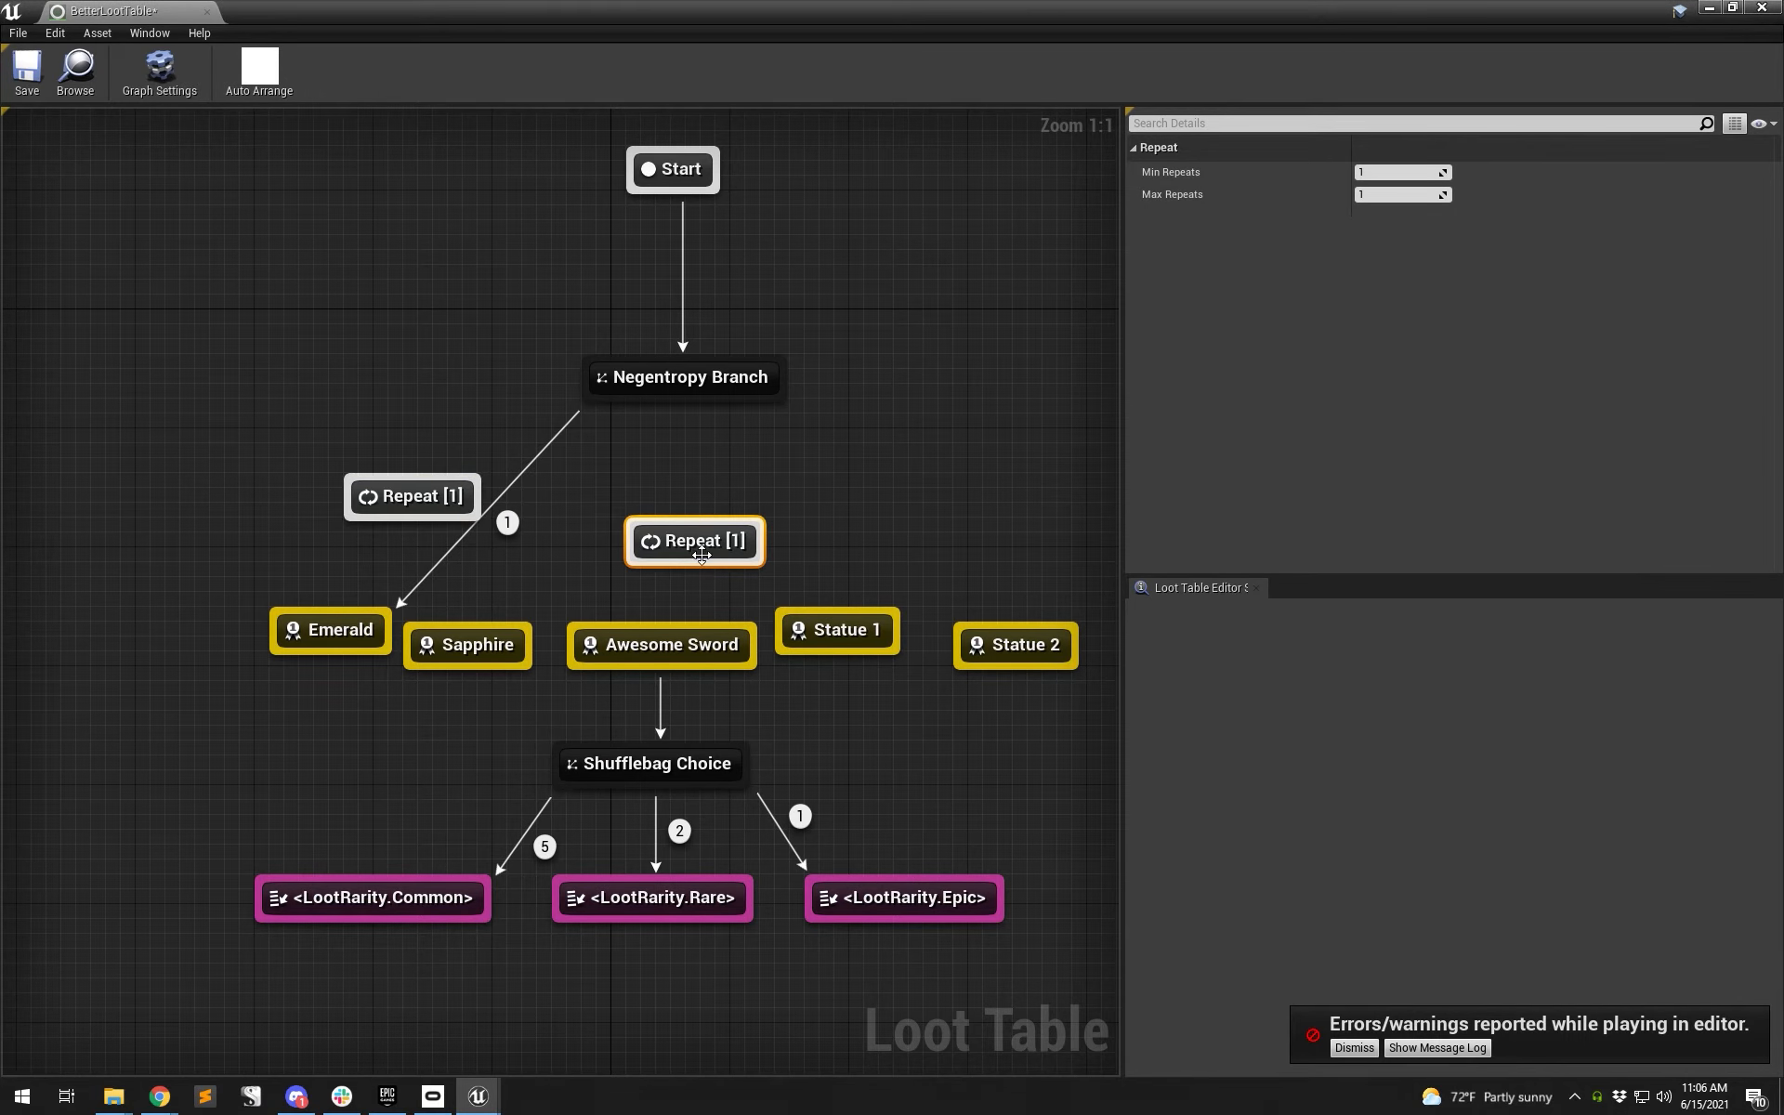
- Remove the Negentropy Branch link to Emerald and connect the branch through one Repeat node to Emerald and through the other to Sapphire
left_click_drag(631, 539, 568, 512)
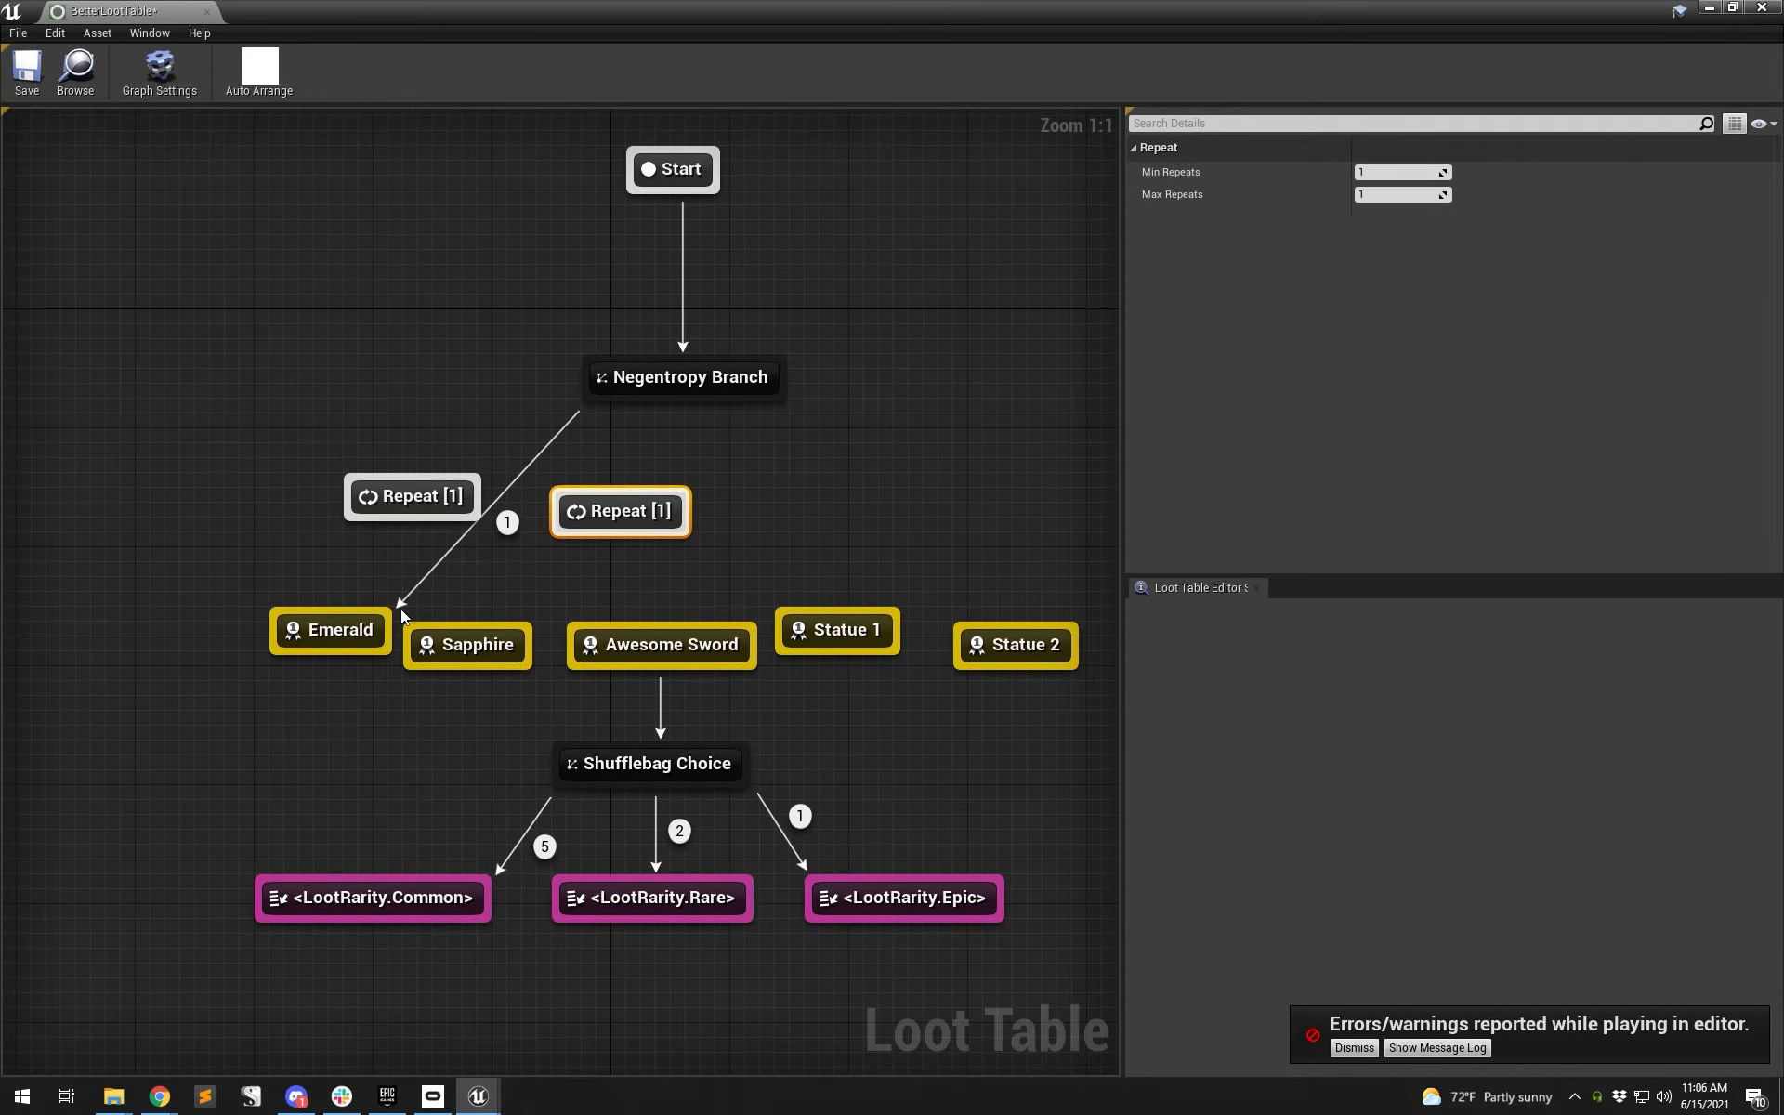
left_click(366, 614, "alt")
left_click_drag(646, 400, 541, 635)
left_click_drag(1007, 758, 641, 609)
left_click_drag(678, 645, 883, 748)
left_click_drag(636, 725, 638, 651)
left_click_drag(367, 630, 397, 630)
mouse_move(392, 498)
left_mouse_down()
mouse_move(428, 528)
mouse_move(415, 520)
left_mouse_up()
left_click_drag(731, 686, 318, 514)
left_click_drag(490, 541, 589, 517)
- Set Emerald's Repeat node to a minimum of 2 and maximum of 5, and Sapphire's Repeat node to a maximum of 3
left_click(580, 518)
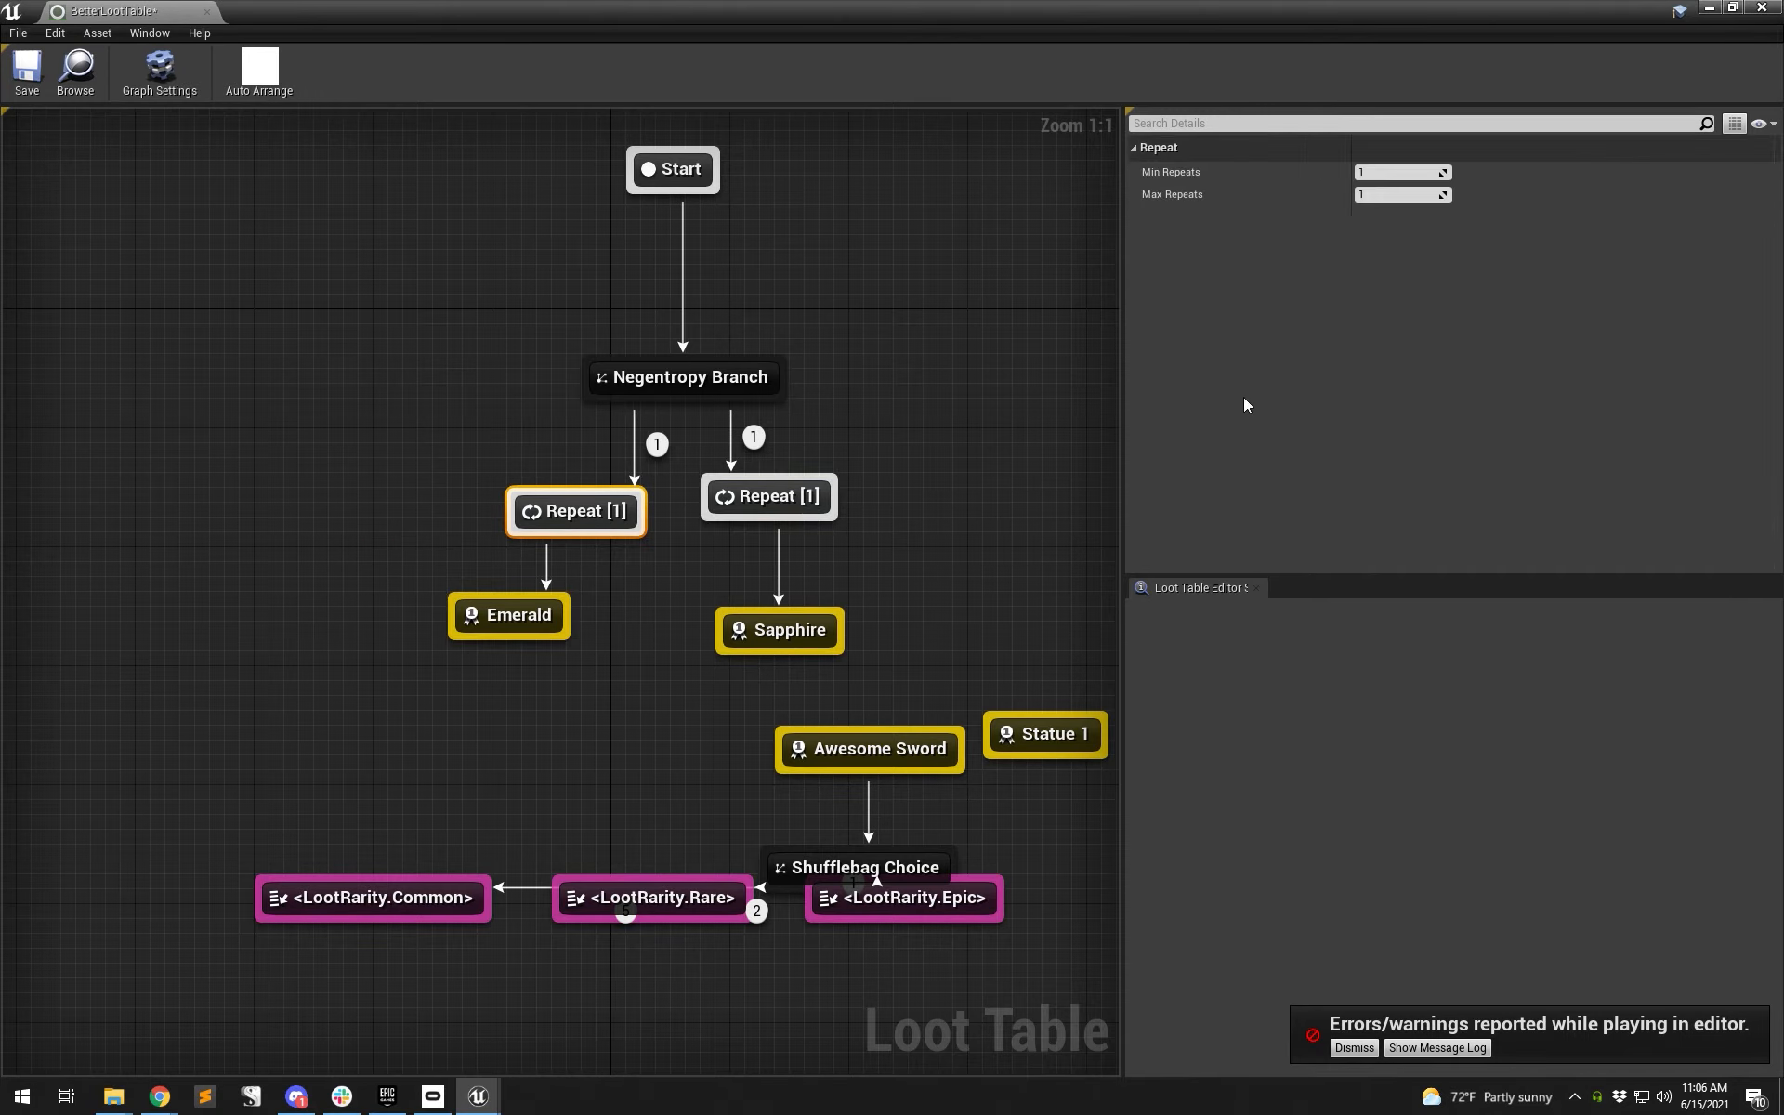
left_click(1393, 172)
type("2")
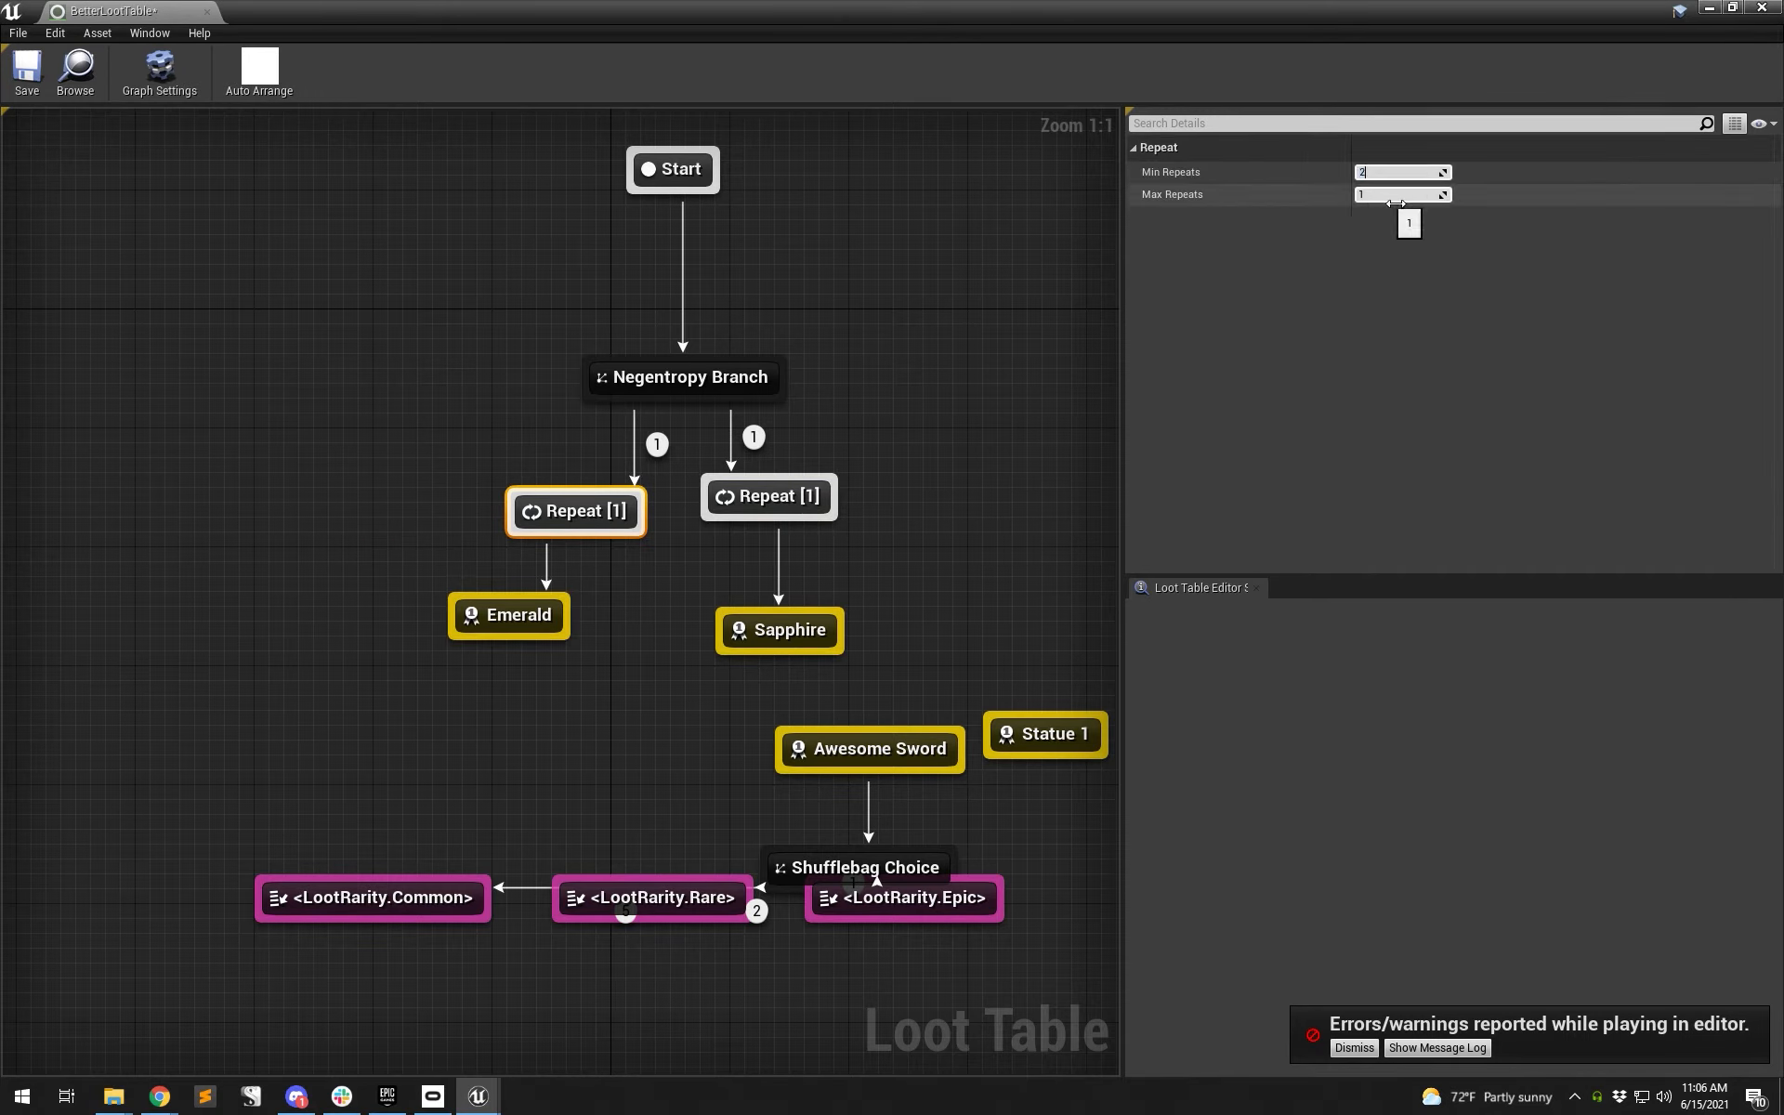
left_click(1394, 196)
type("5")
left_click(812, 507)
left_click(1395, 197)
type("3")
left_click(1030, 430)
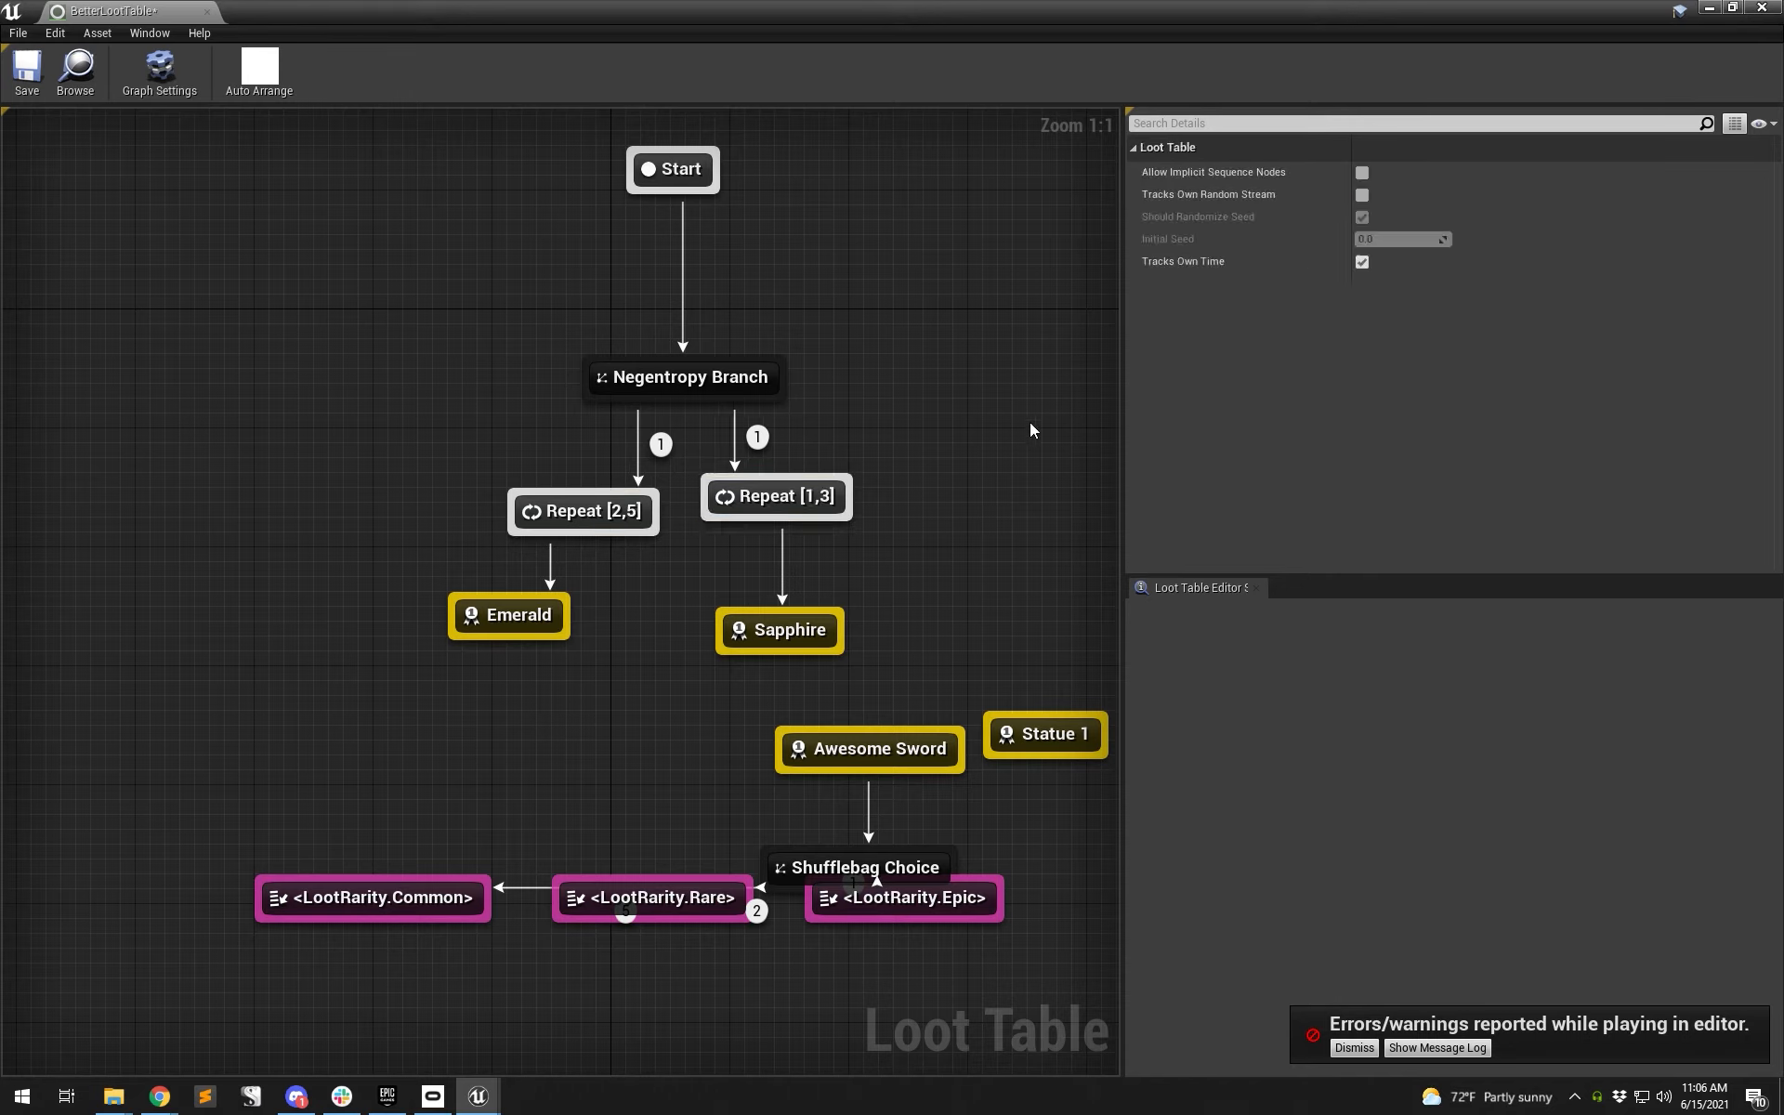
- Align the Repeat, Emerald and Sapphire nodes beneath the Negentropy Branch and save the BetterLootTable graph
left_click_drag(563, 626, 592, 642)
left_click_drag(785, 636, 813, 622)
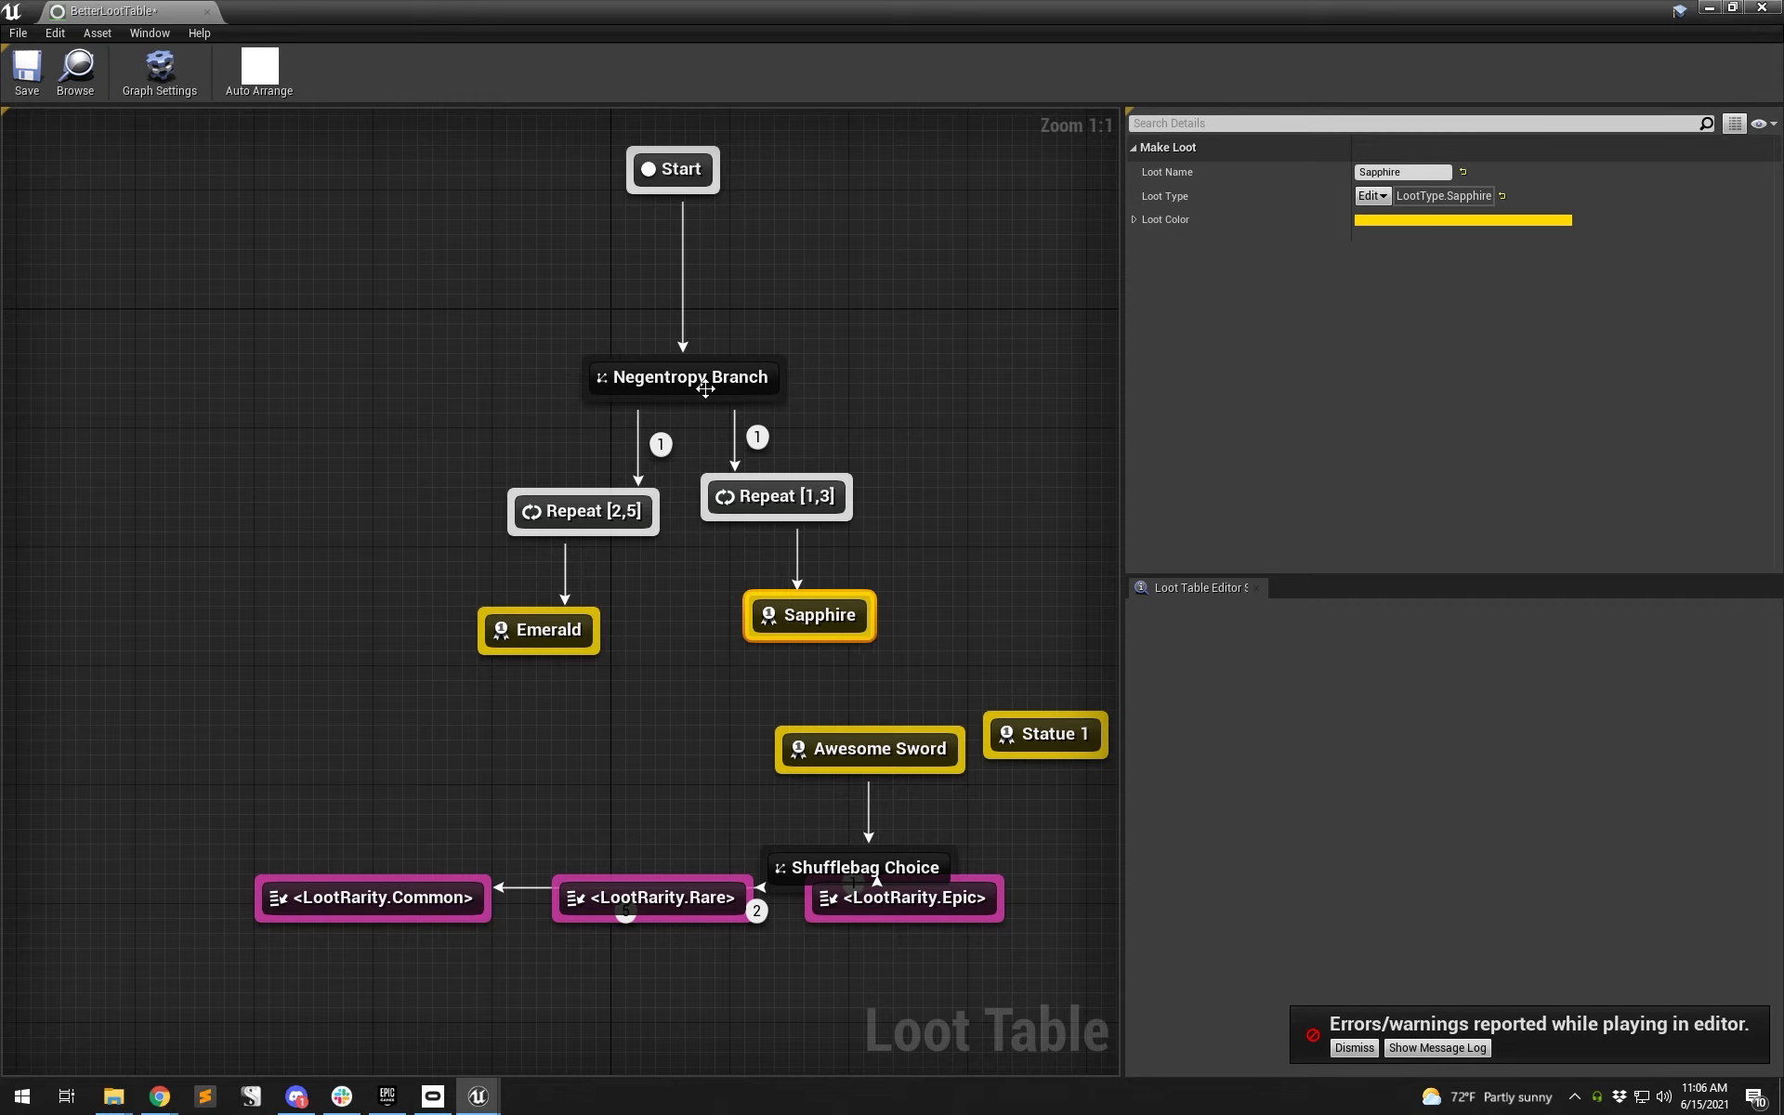
left_click(701, 387)
left_click(666, 444)
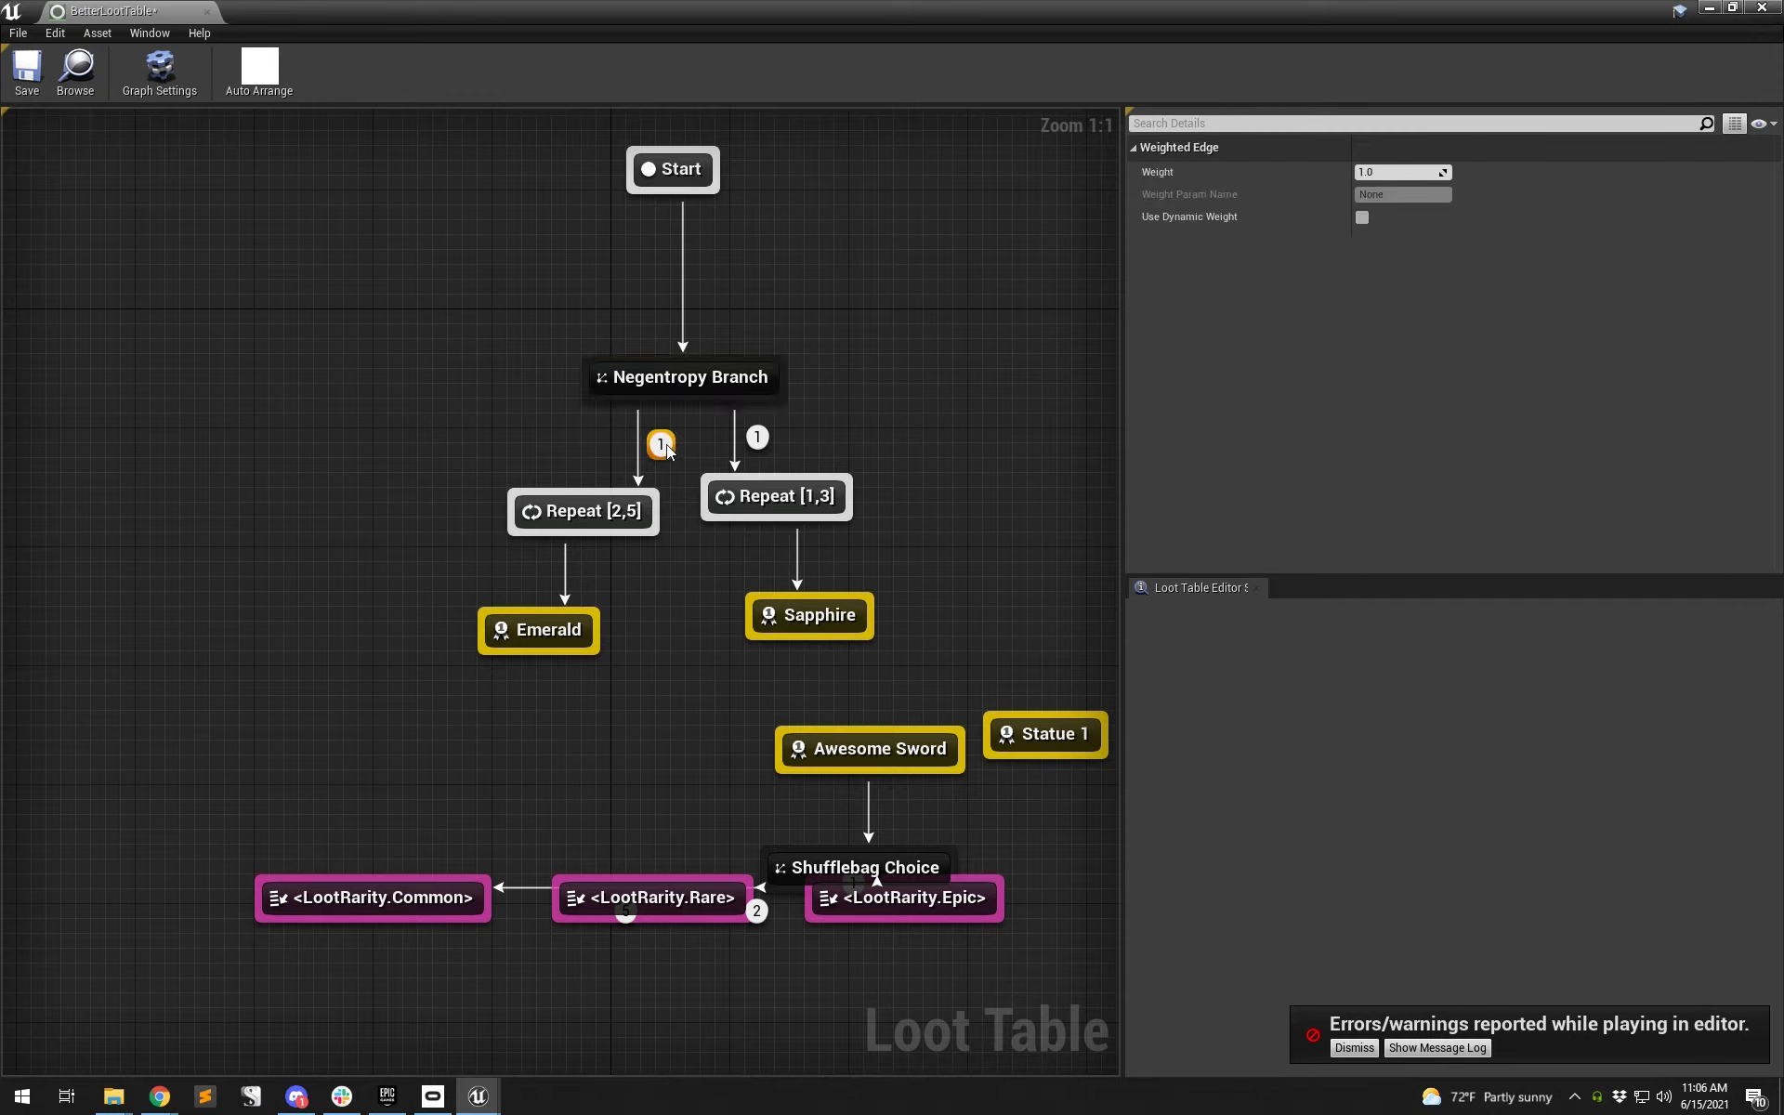
left_click_drag(762, 501, 762, 517)
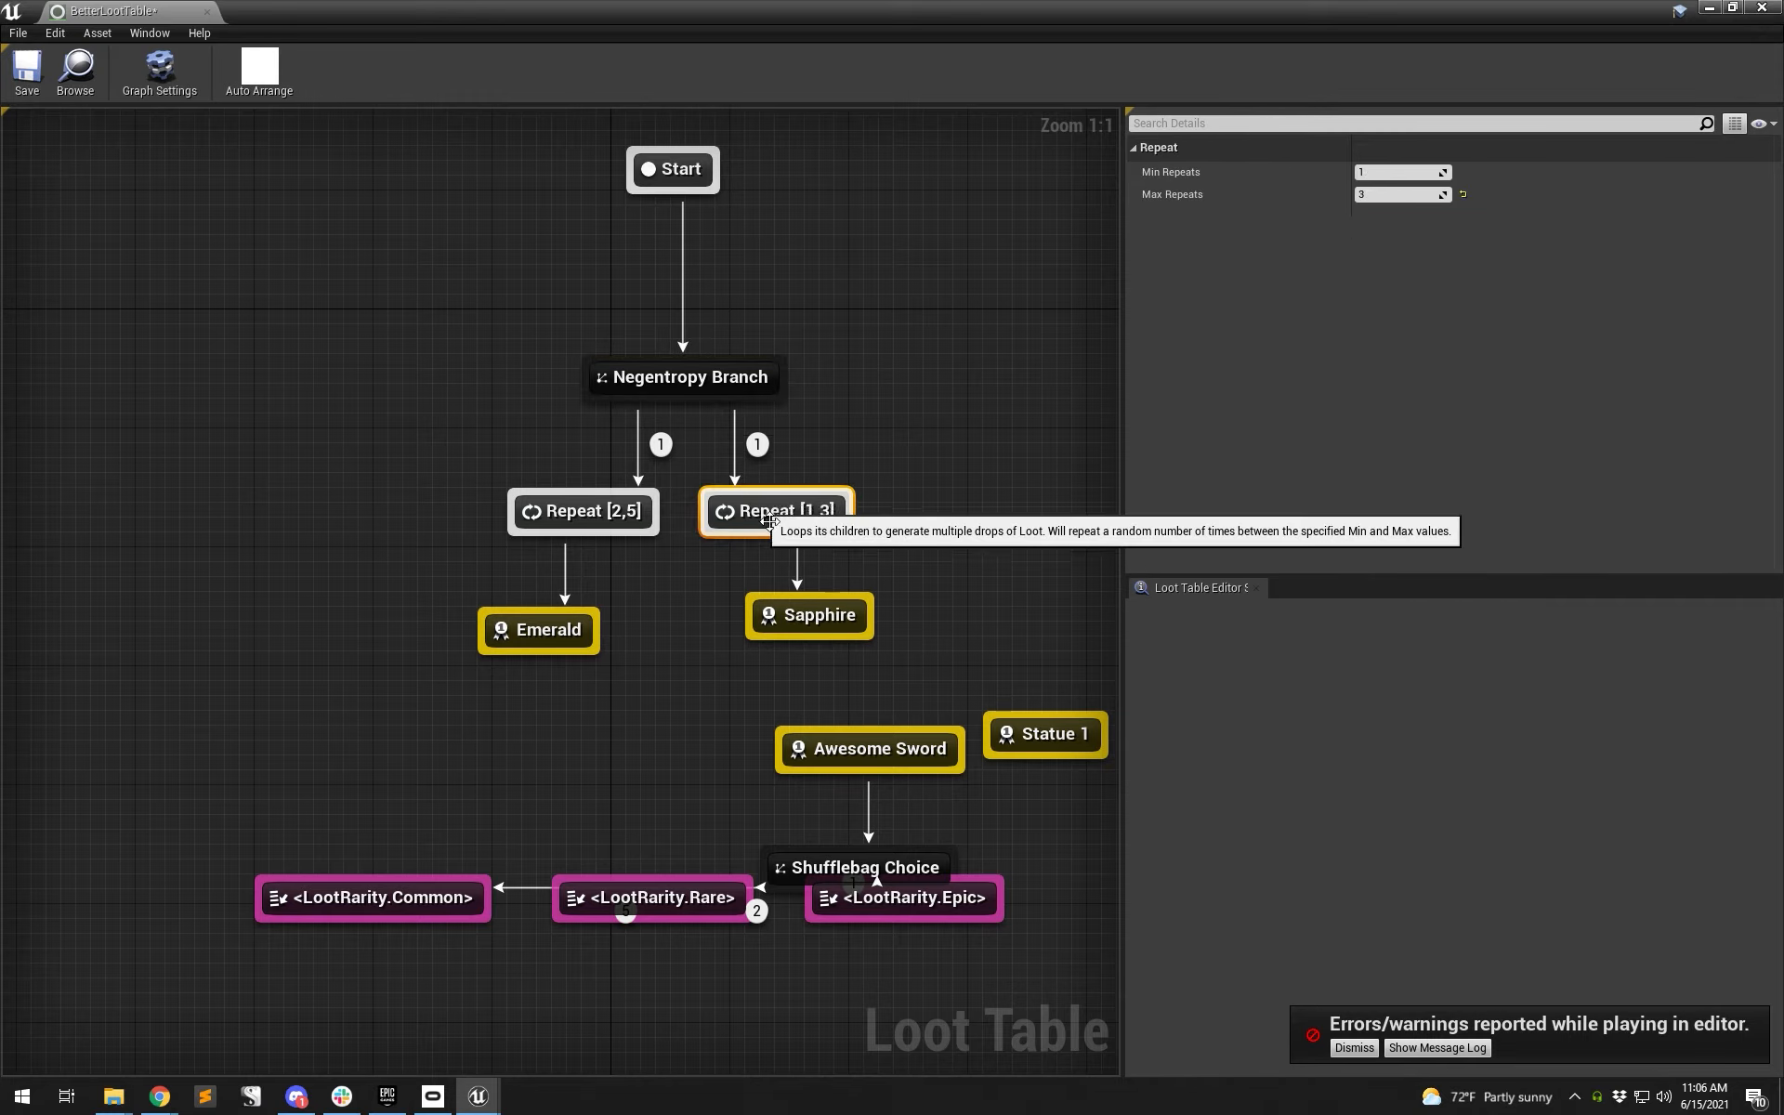
left_click_drag(810, 626, 812, 641)
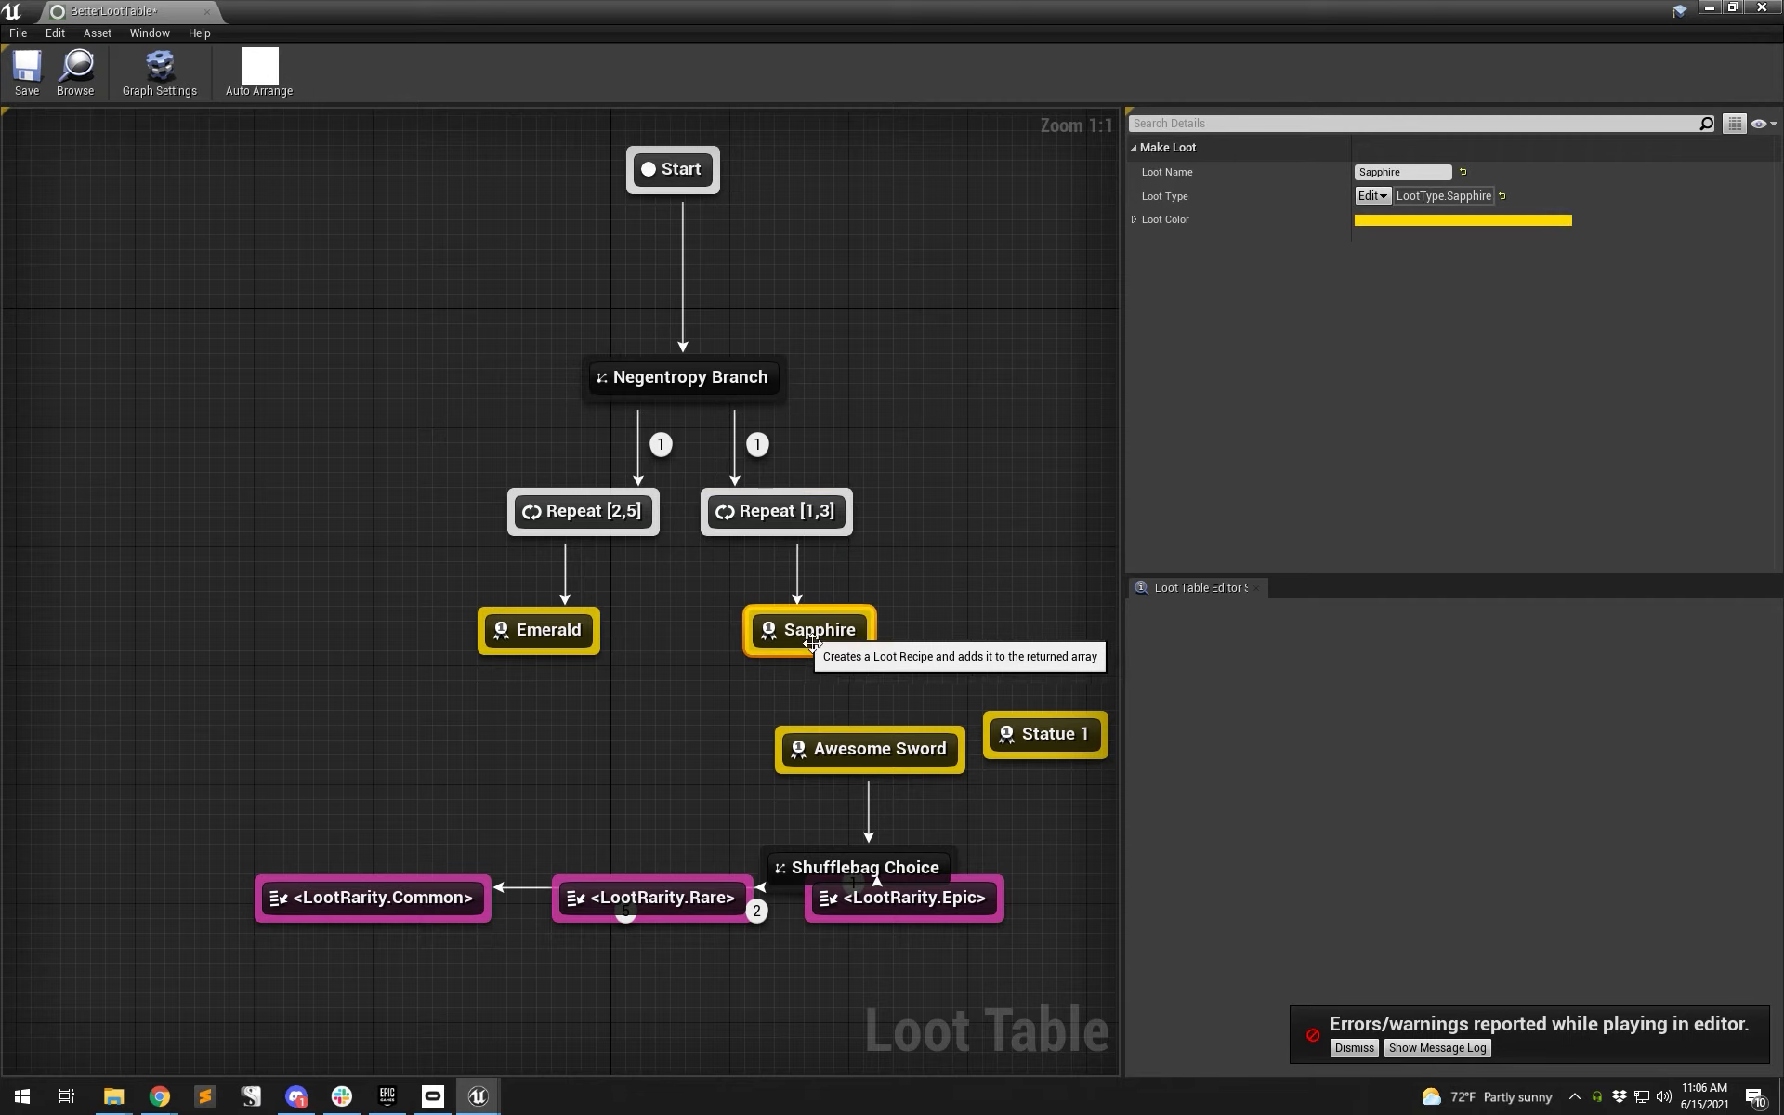
left_click(662, 446)
left_click(756, 446)
left_click_drag(623, 446, 671, 449)
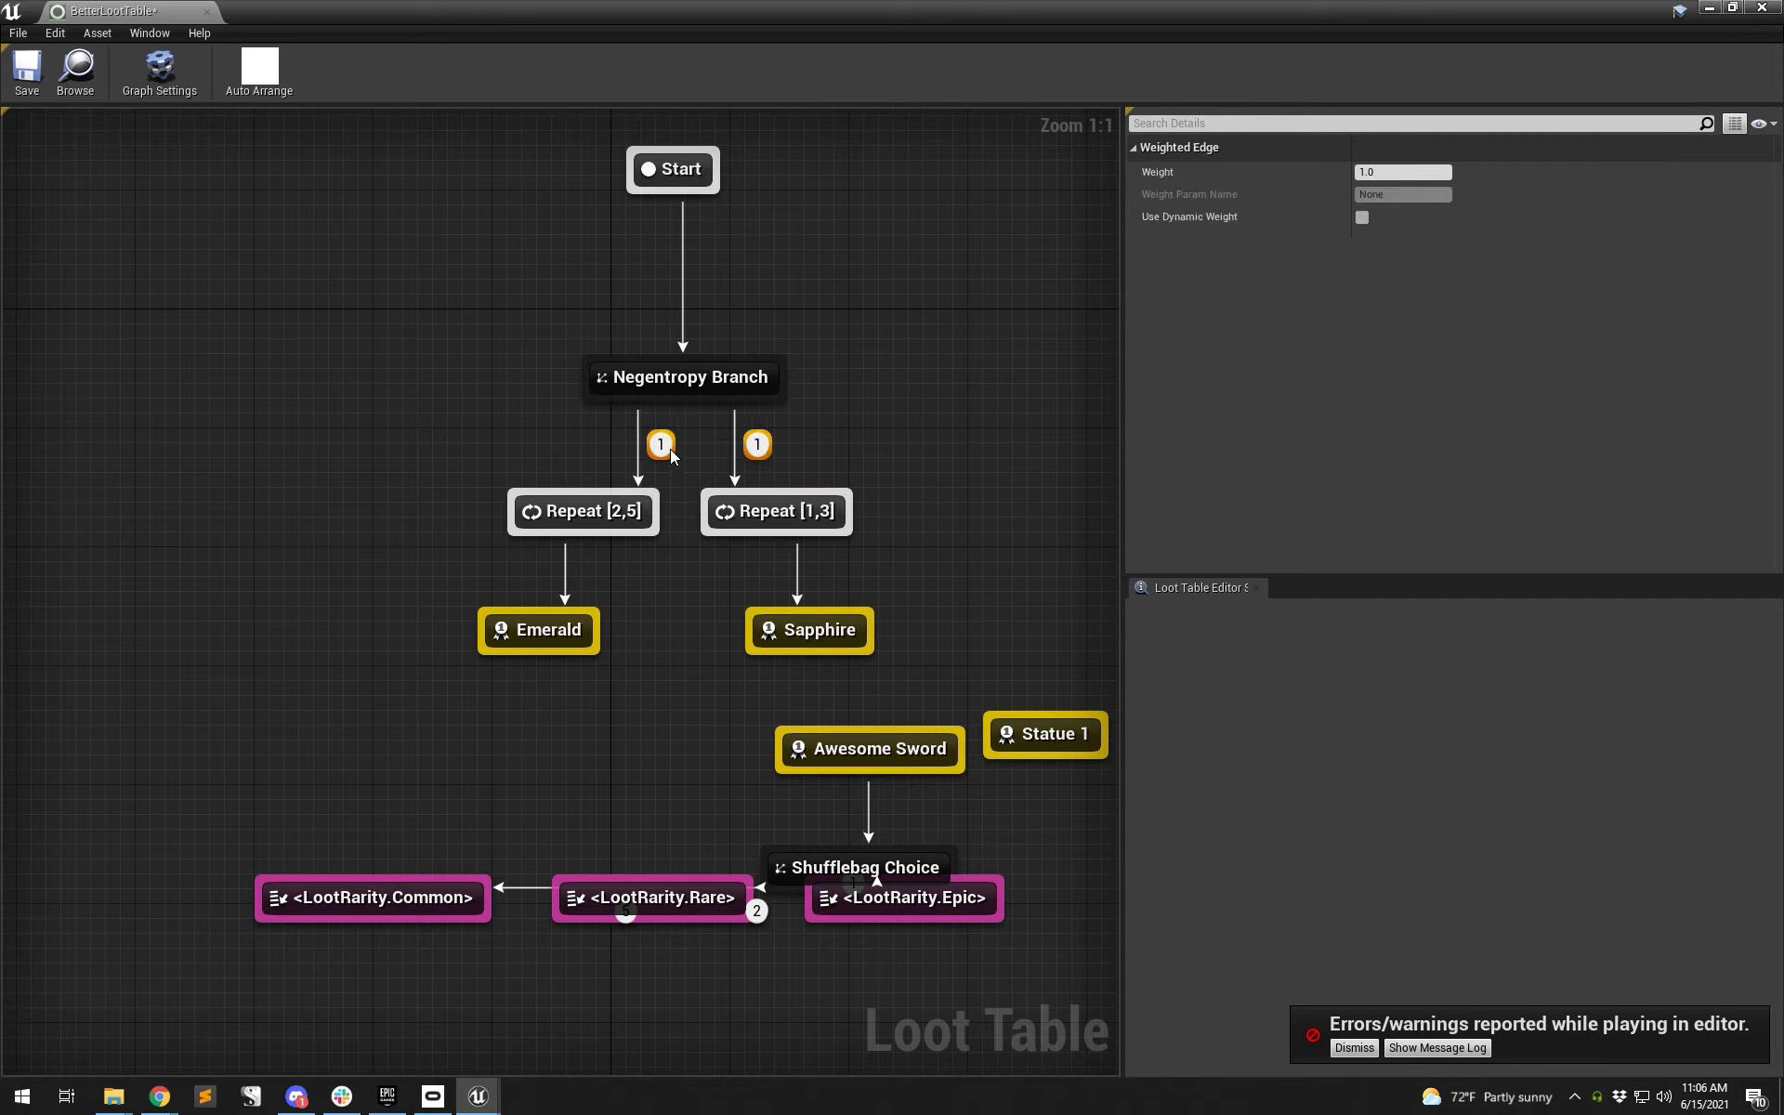
left_click(27, 70)
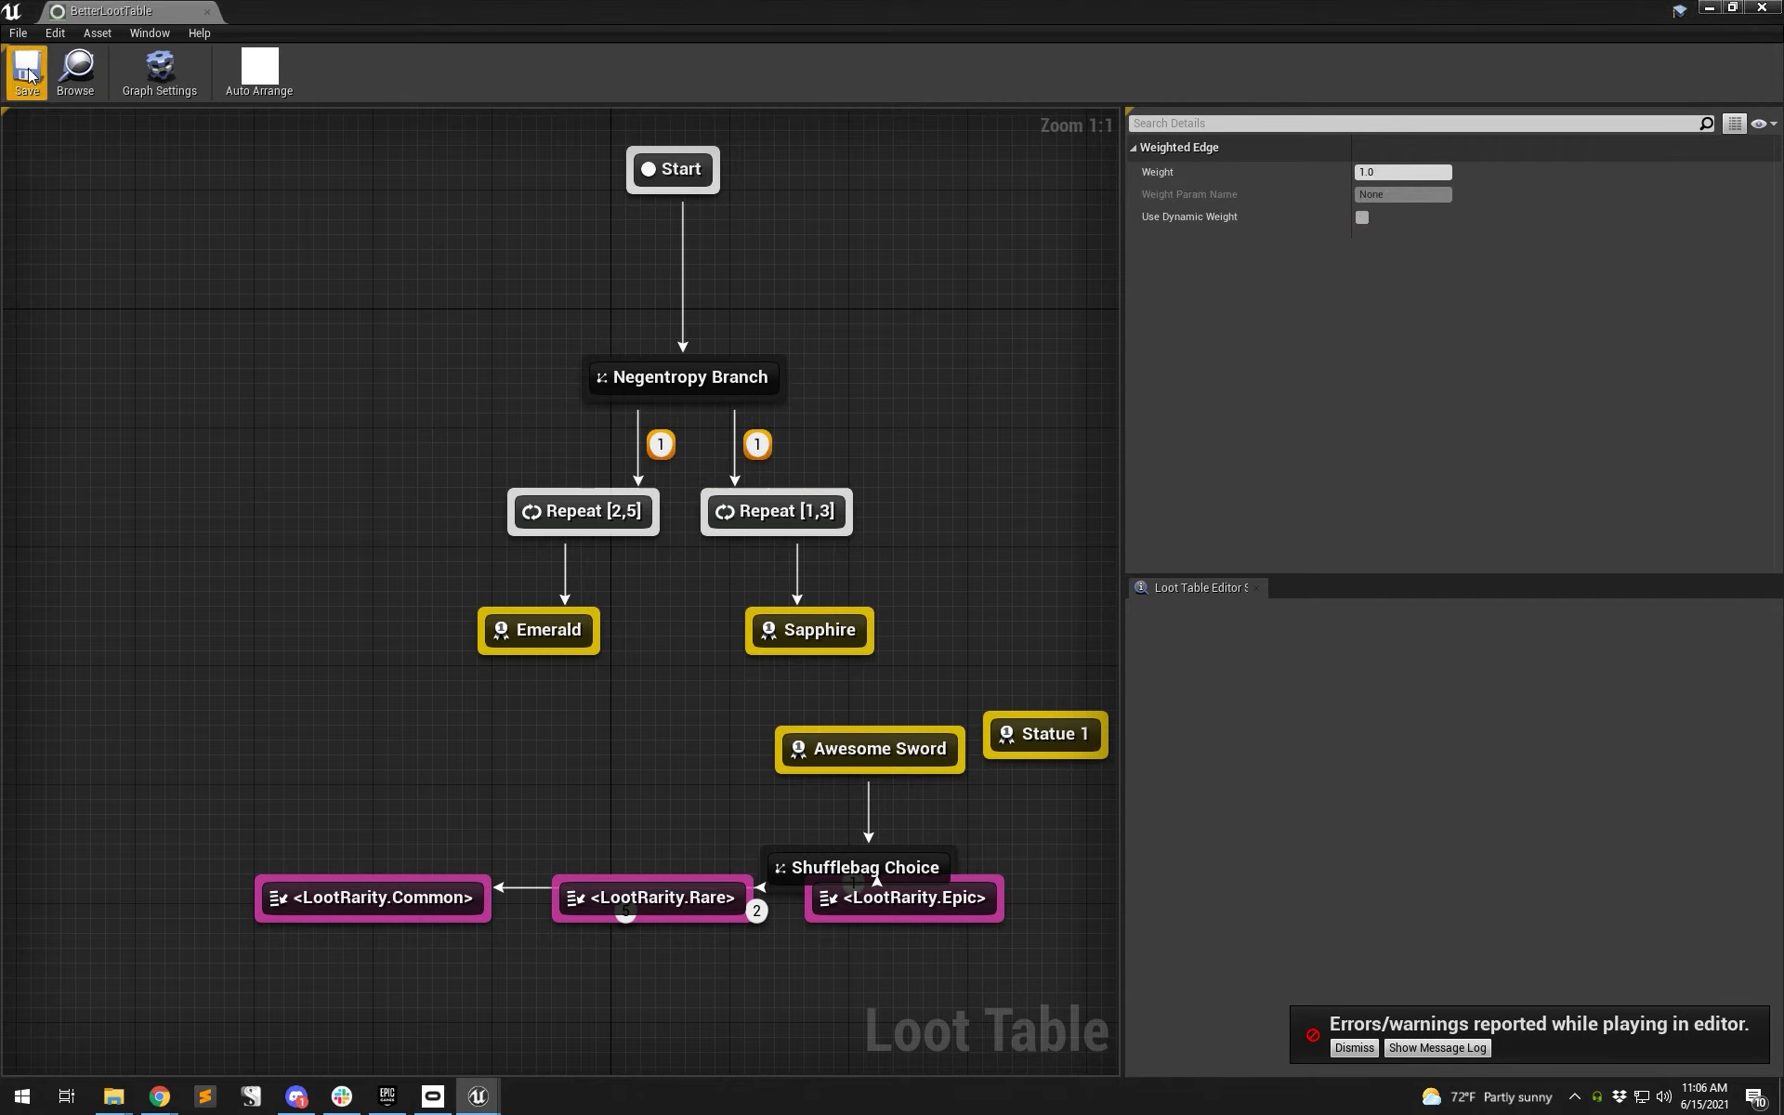
- Play the level, open the five smaller chests to test the equally weighted gem drops, and stop the session
left_click_drag(386, 7, 833, 137)
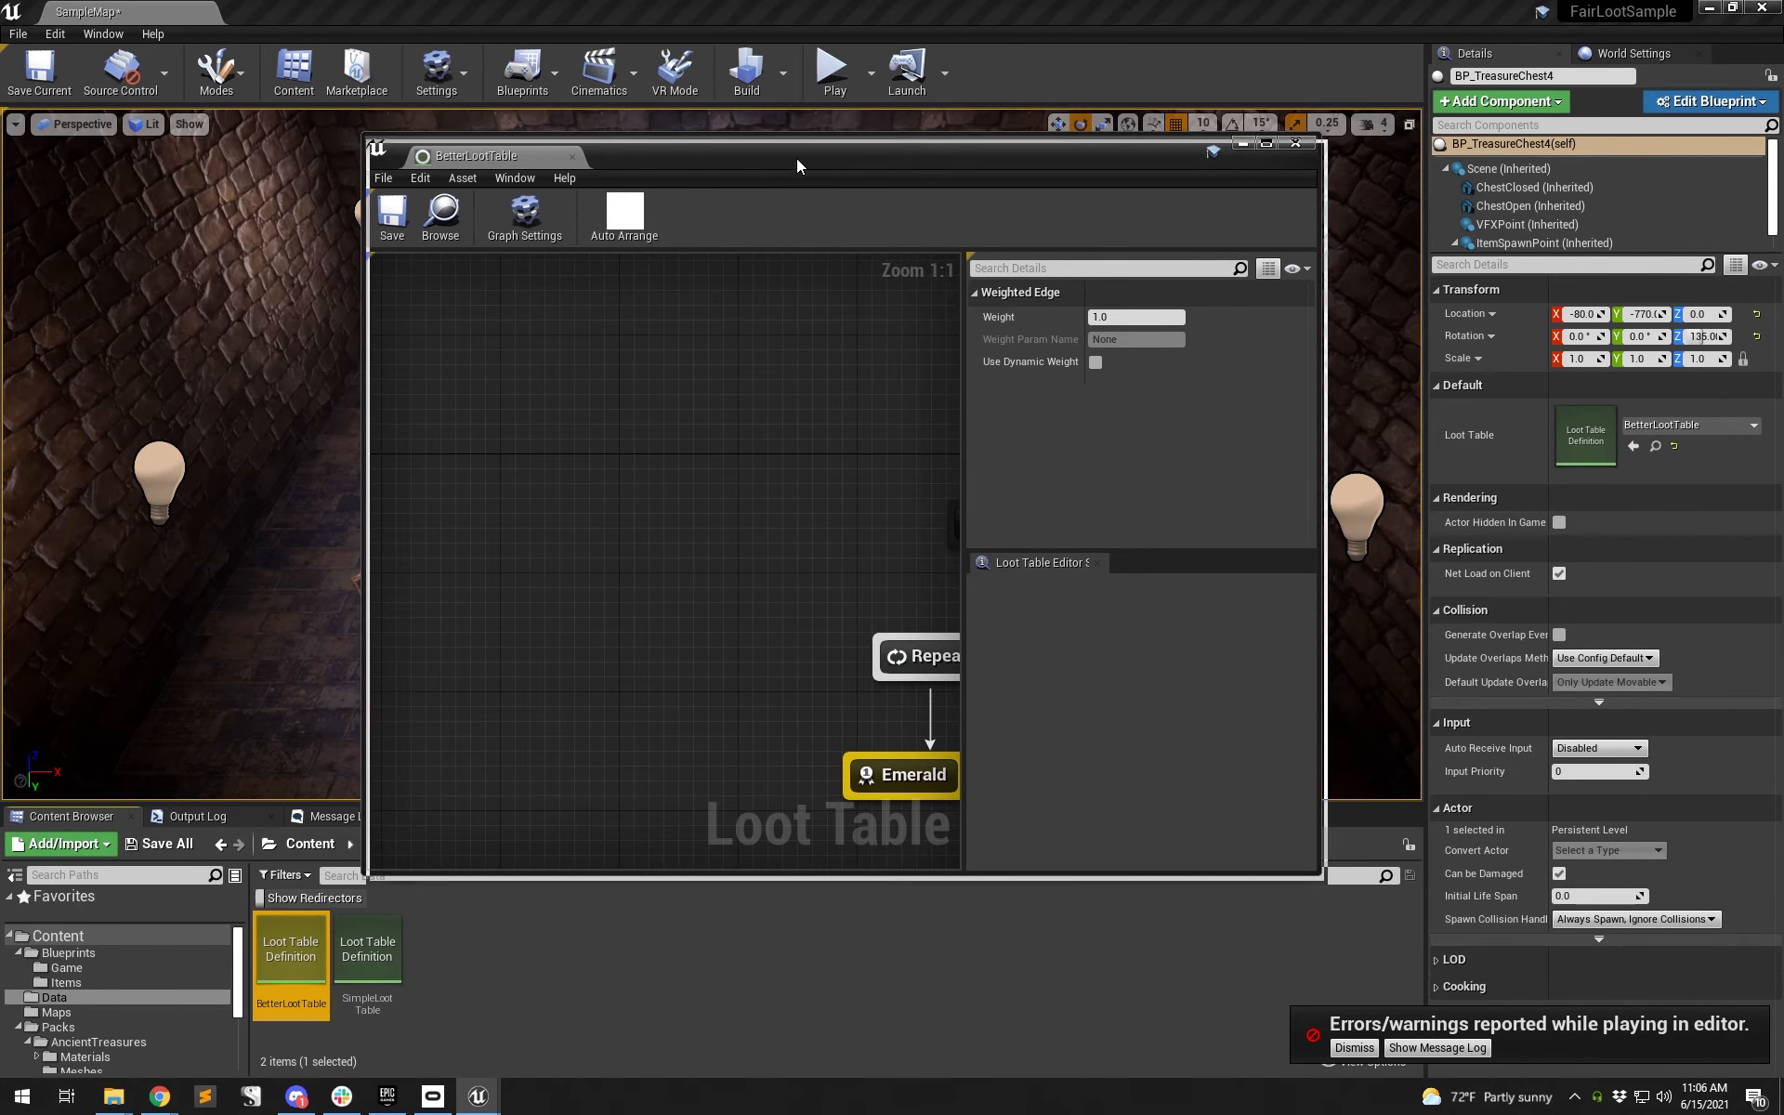
left_click(810, 121)
left_click(830, 98)
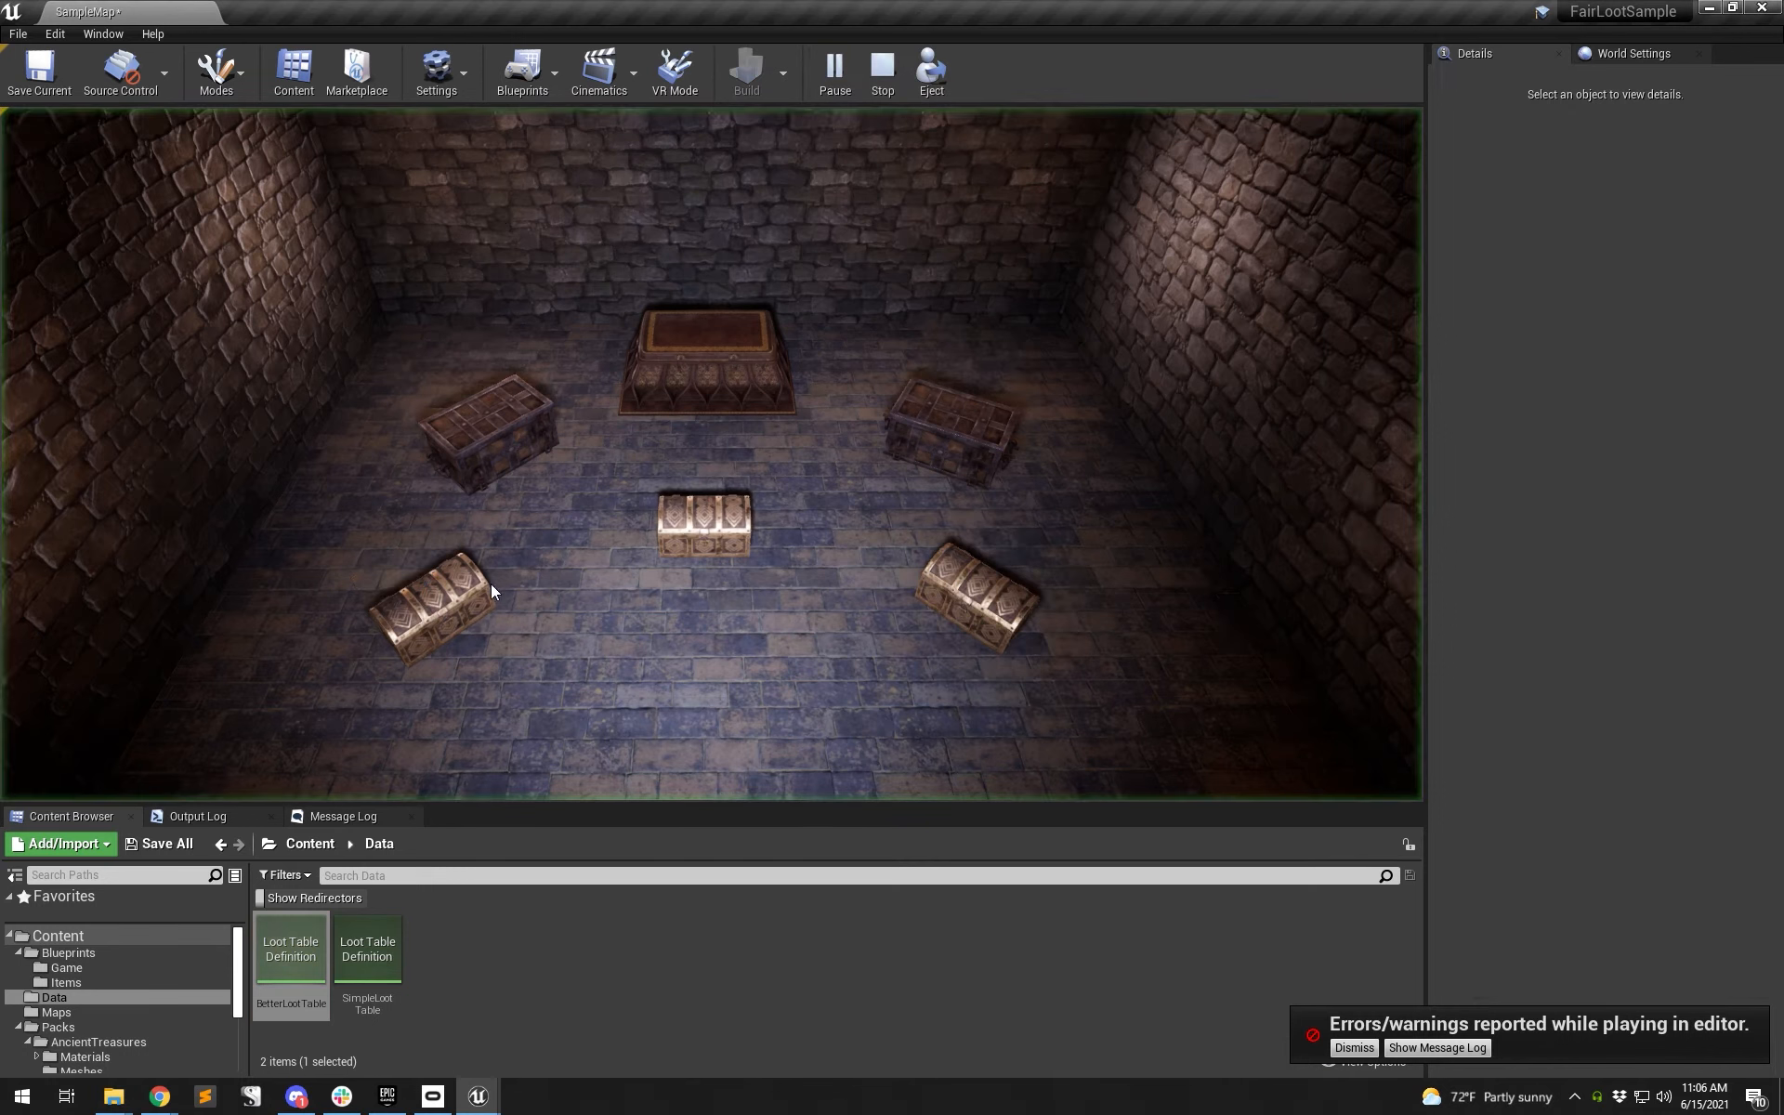
left_click(465, 594)
left_click(710, 514)
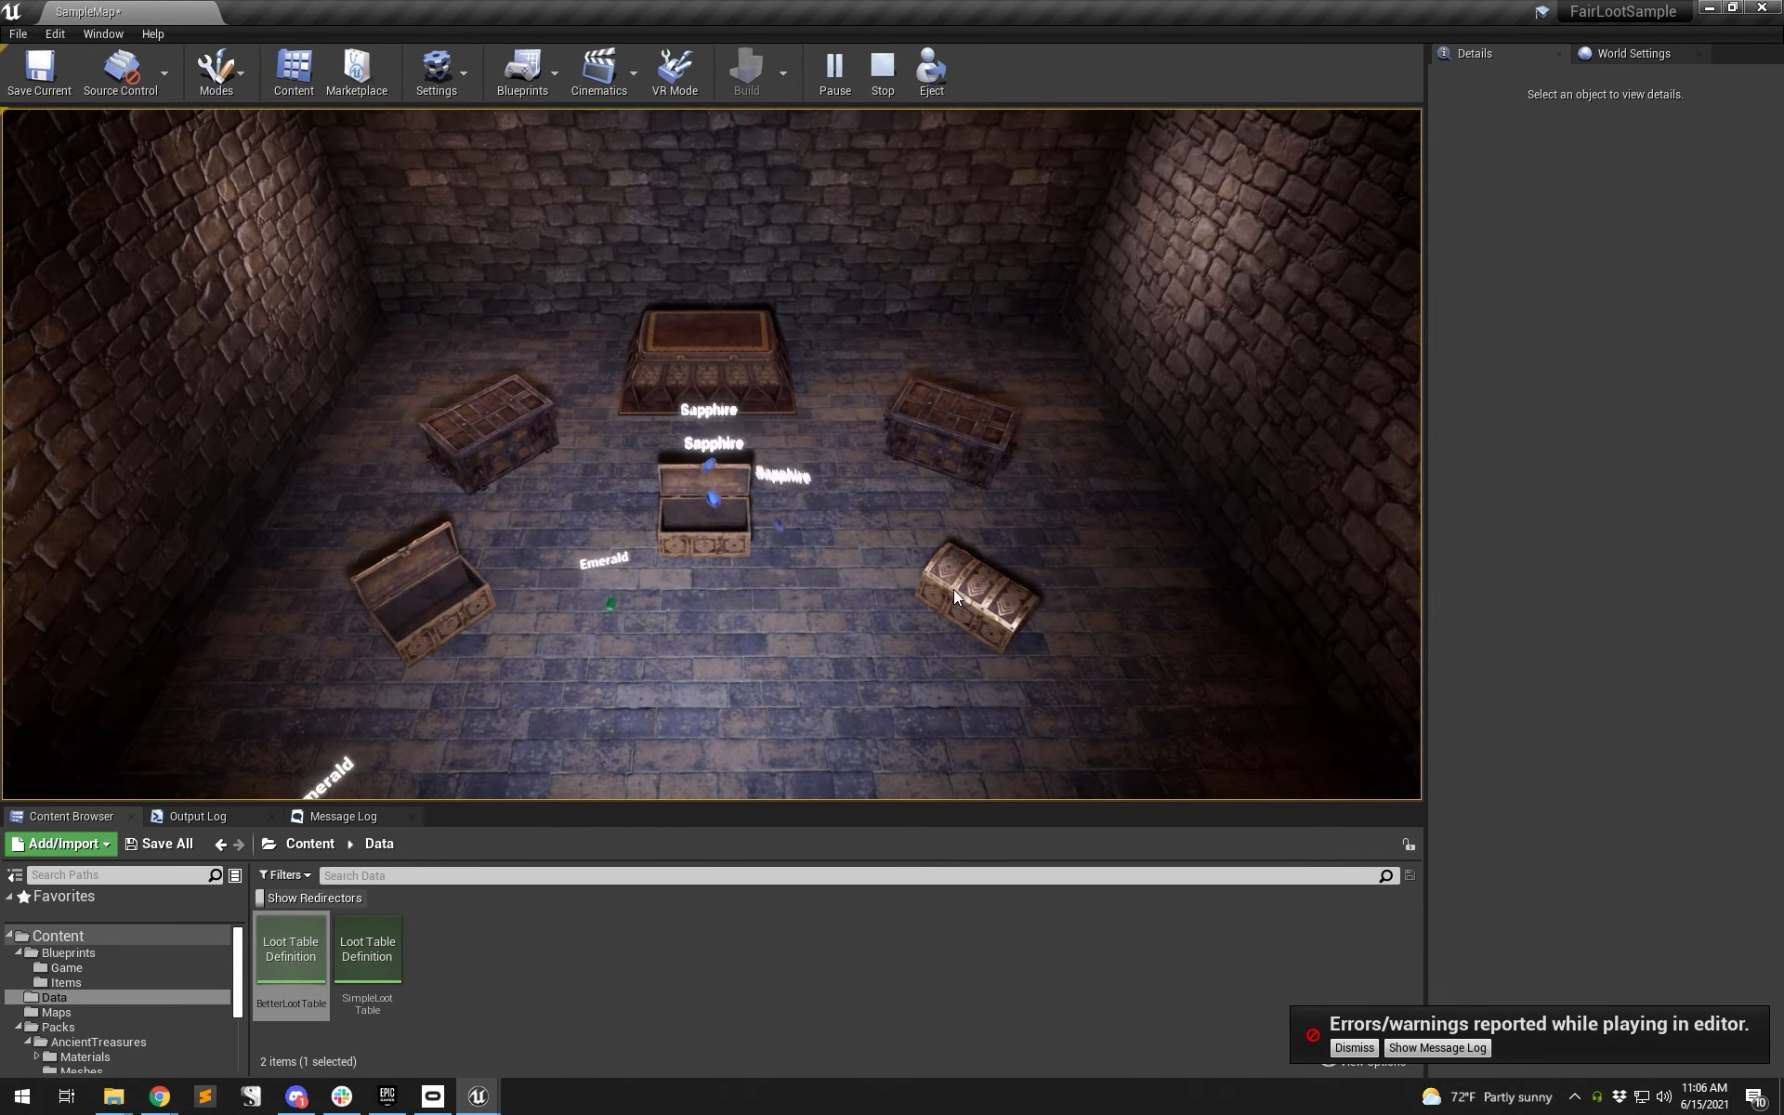
left_click(985, 595)
left_click(972, 433)
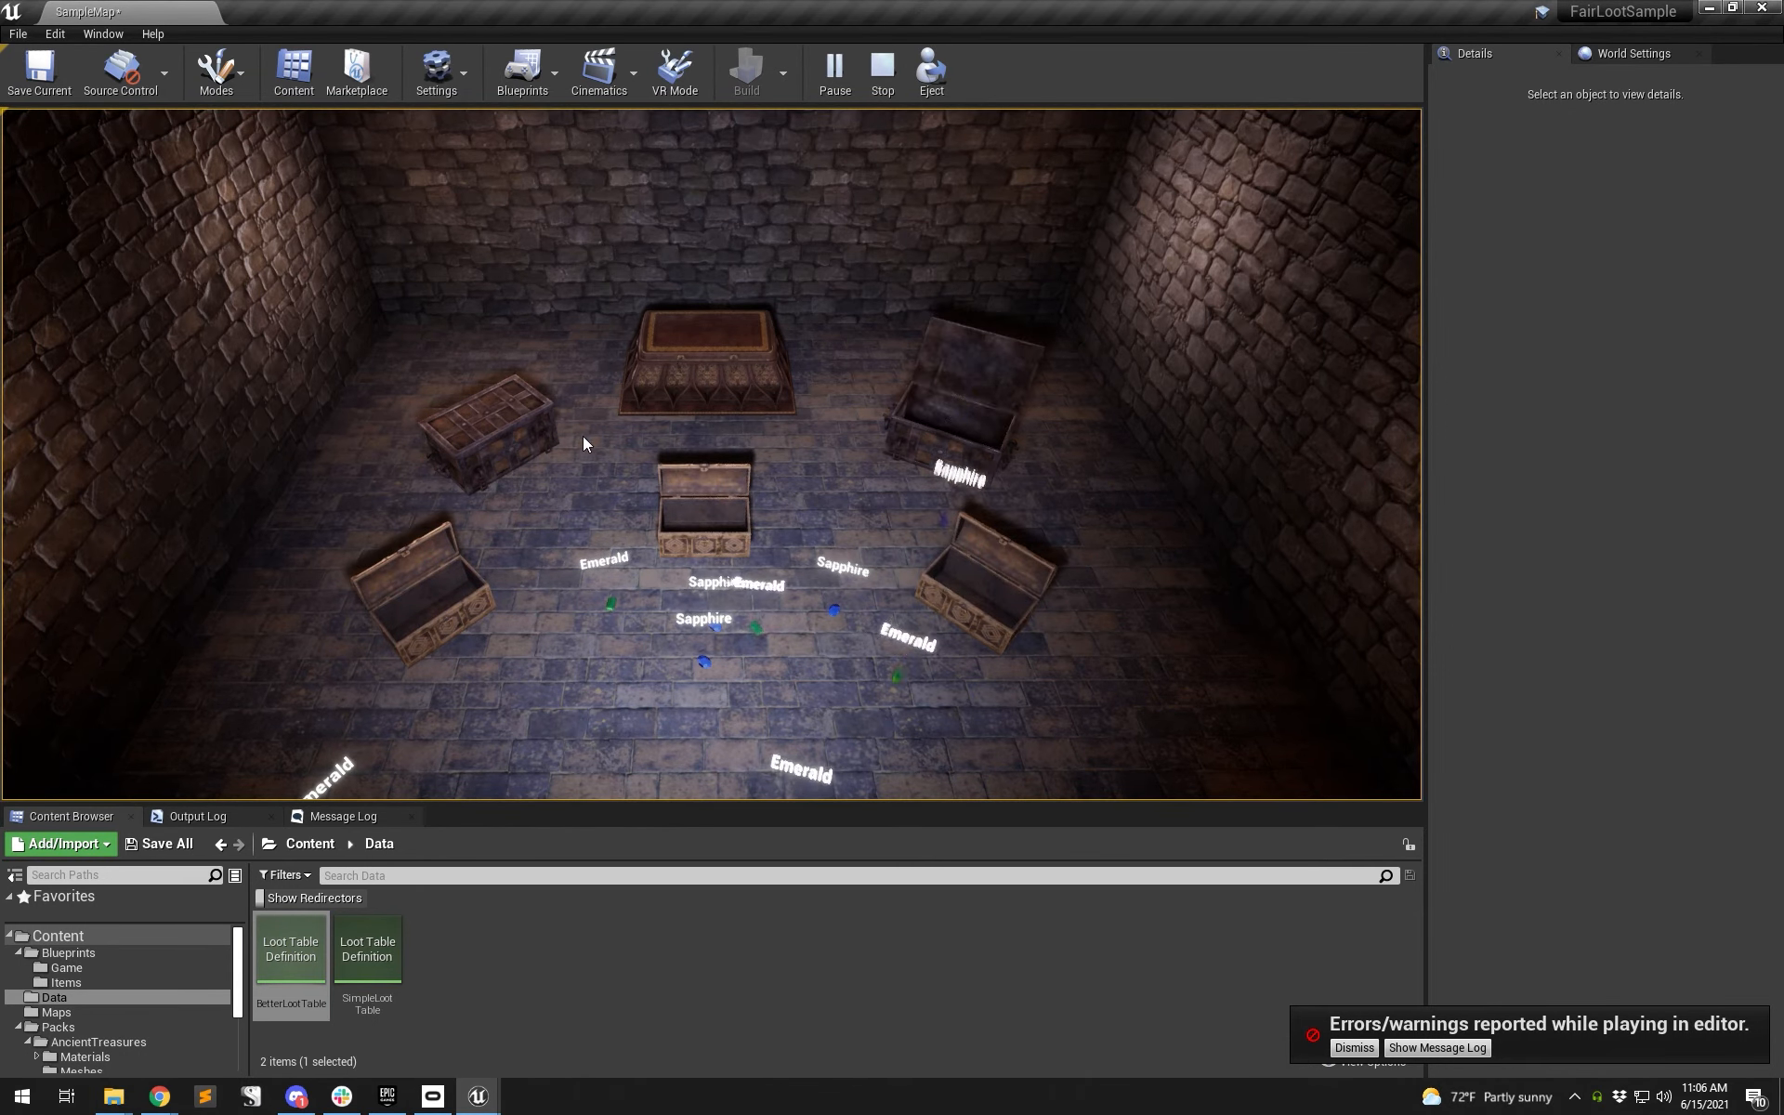
left_click(483, 431)
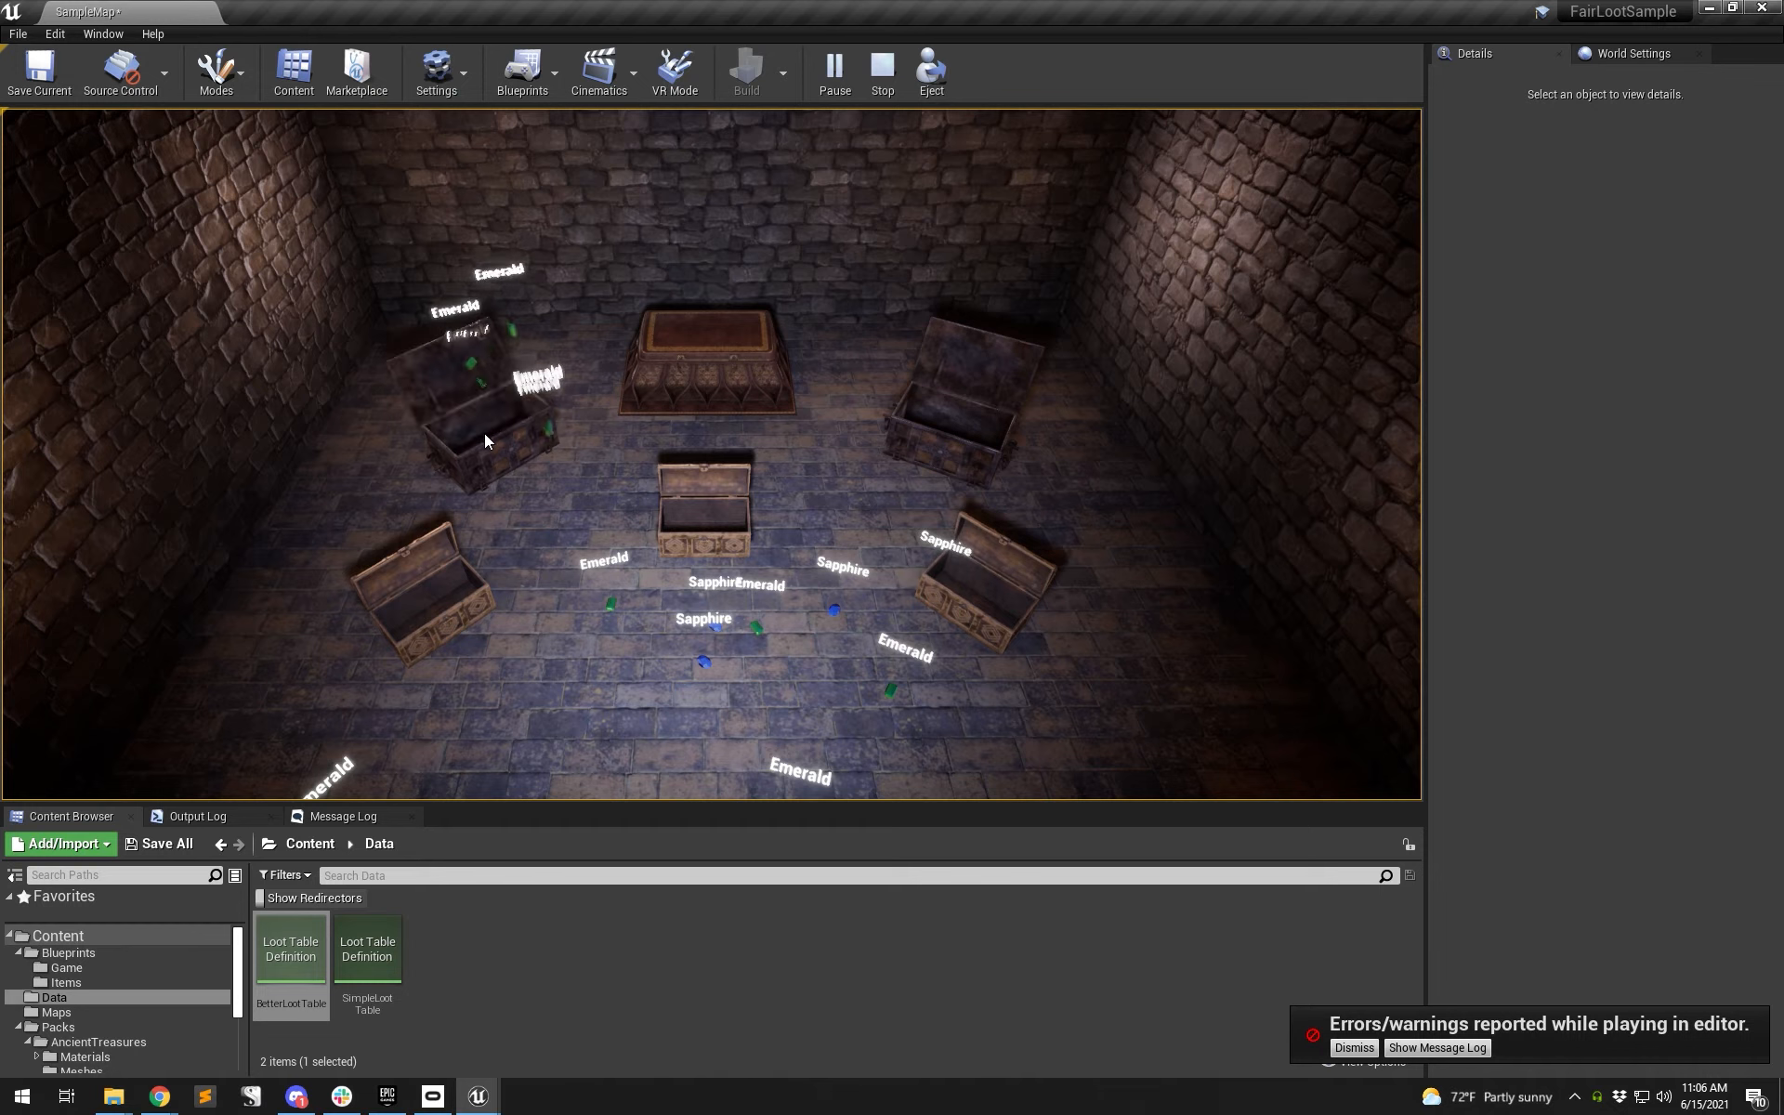
left_click(877, 88)
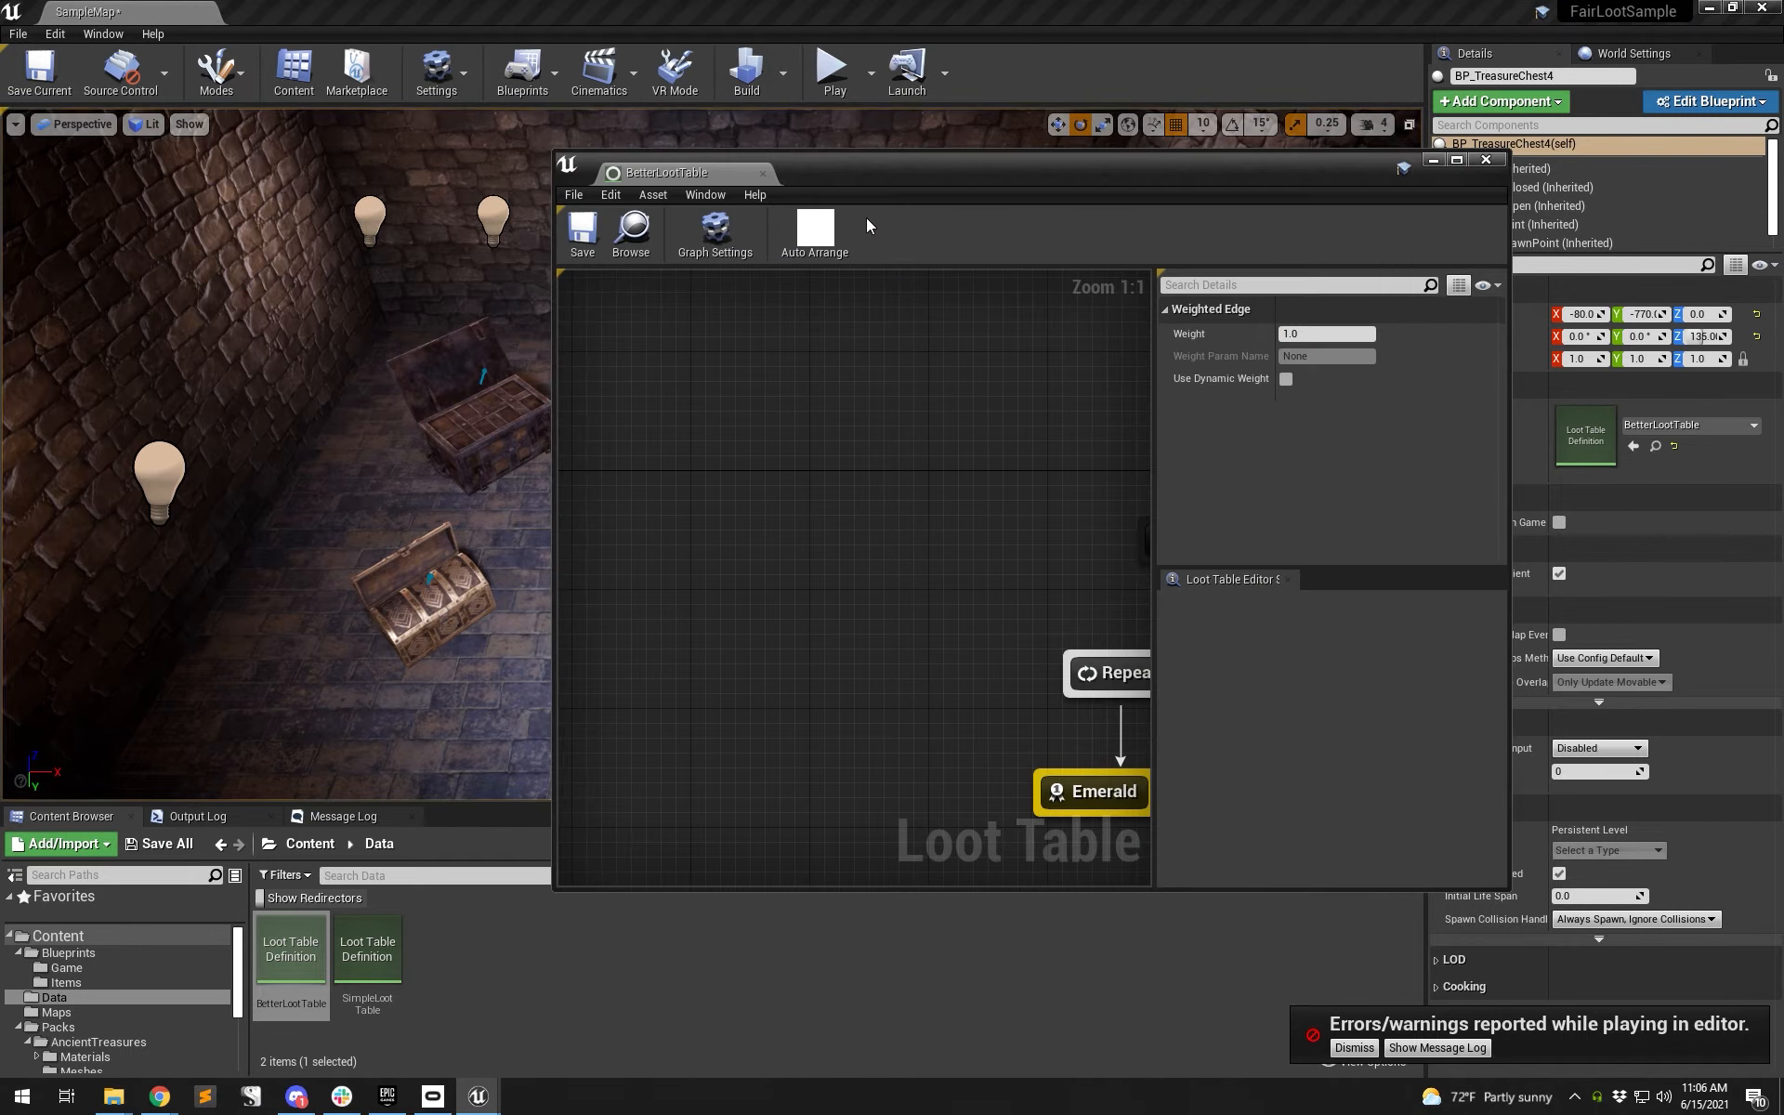
- Set the Negentropy Branch weights to 30 for the Emerald branch and 70 for the Sapphire branch, and save the loot table
right_click_drag(1018, 728, 696, 598)
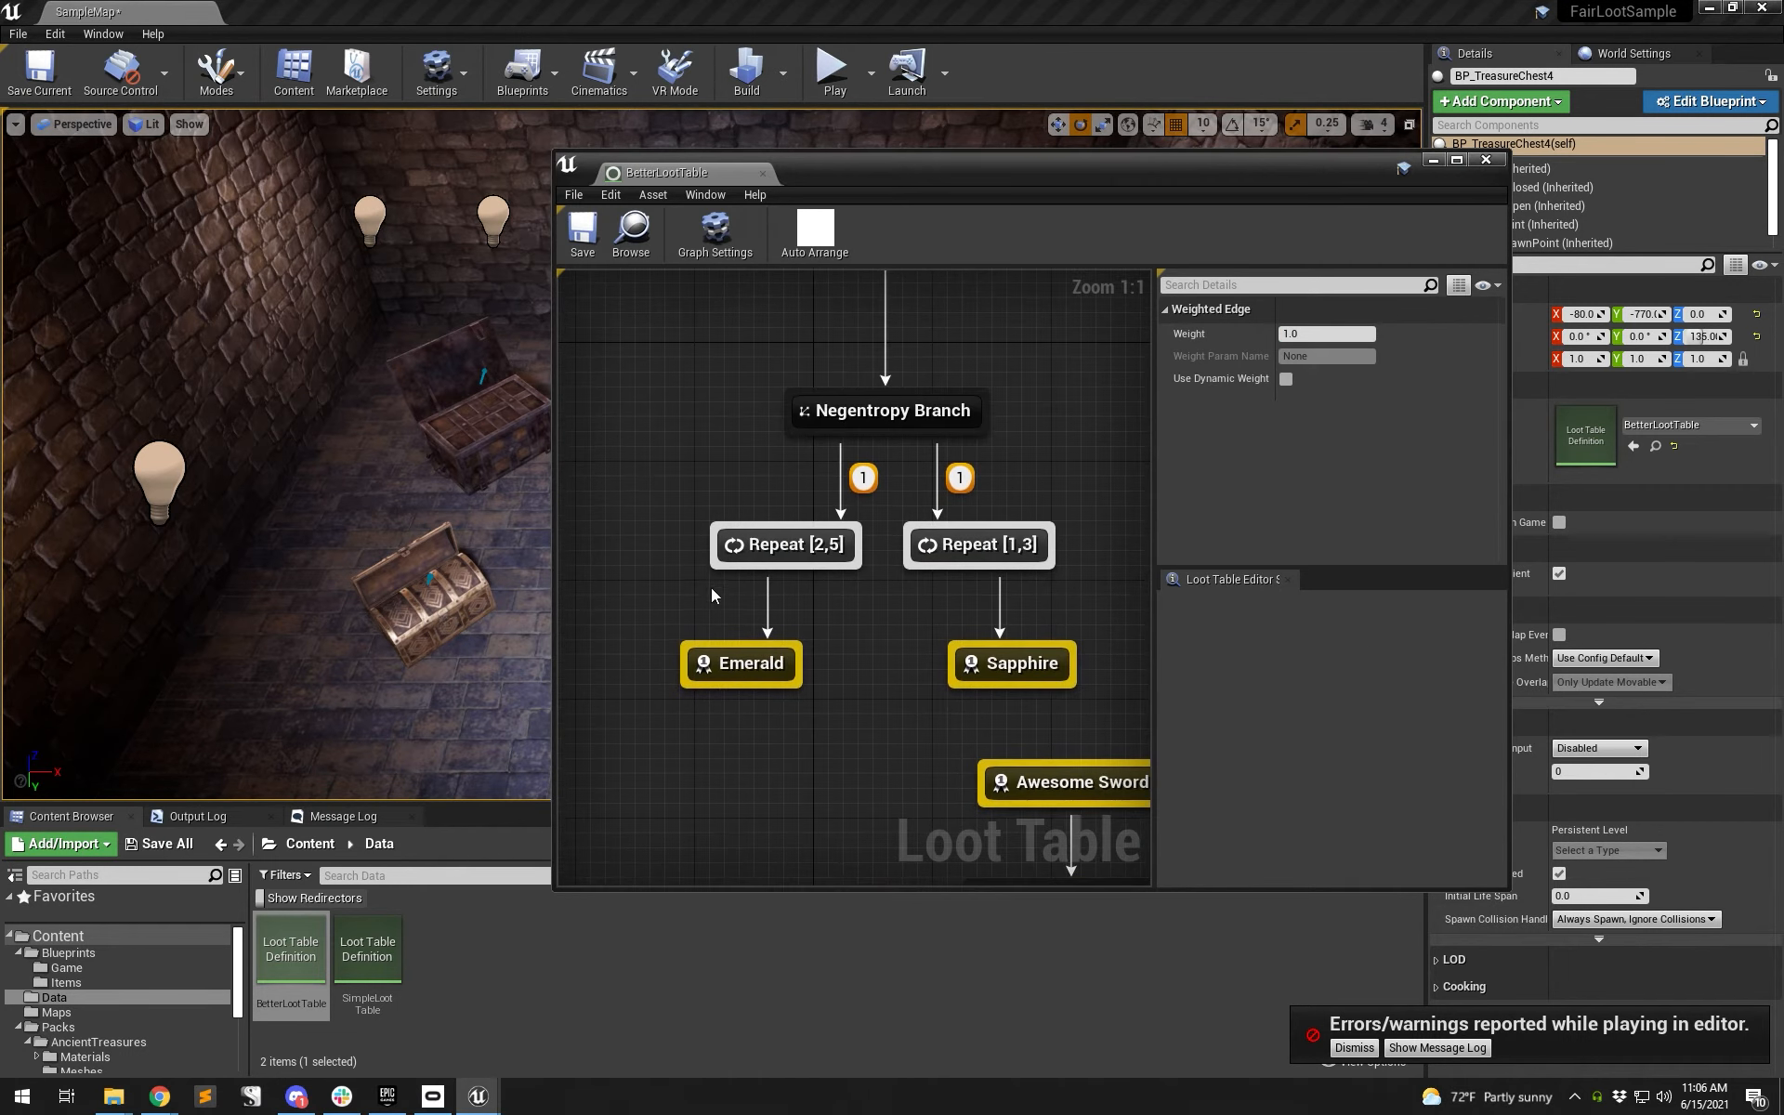
left_click(862, 478)
left_click(1328, 334)
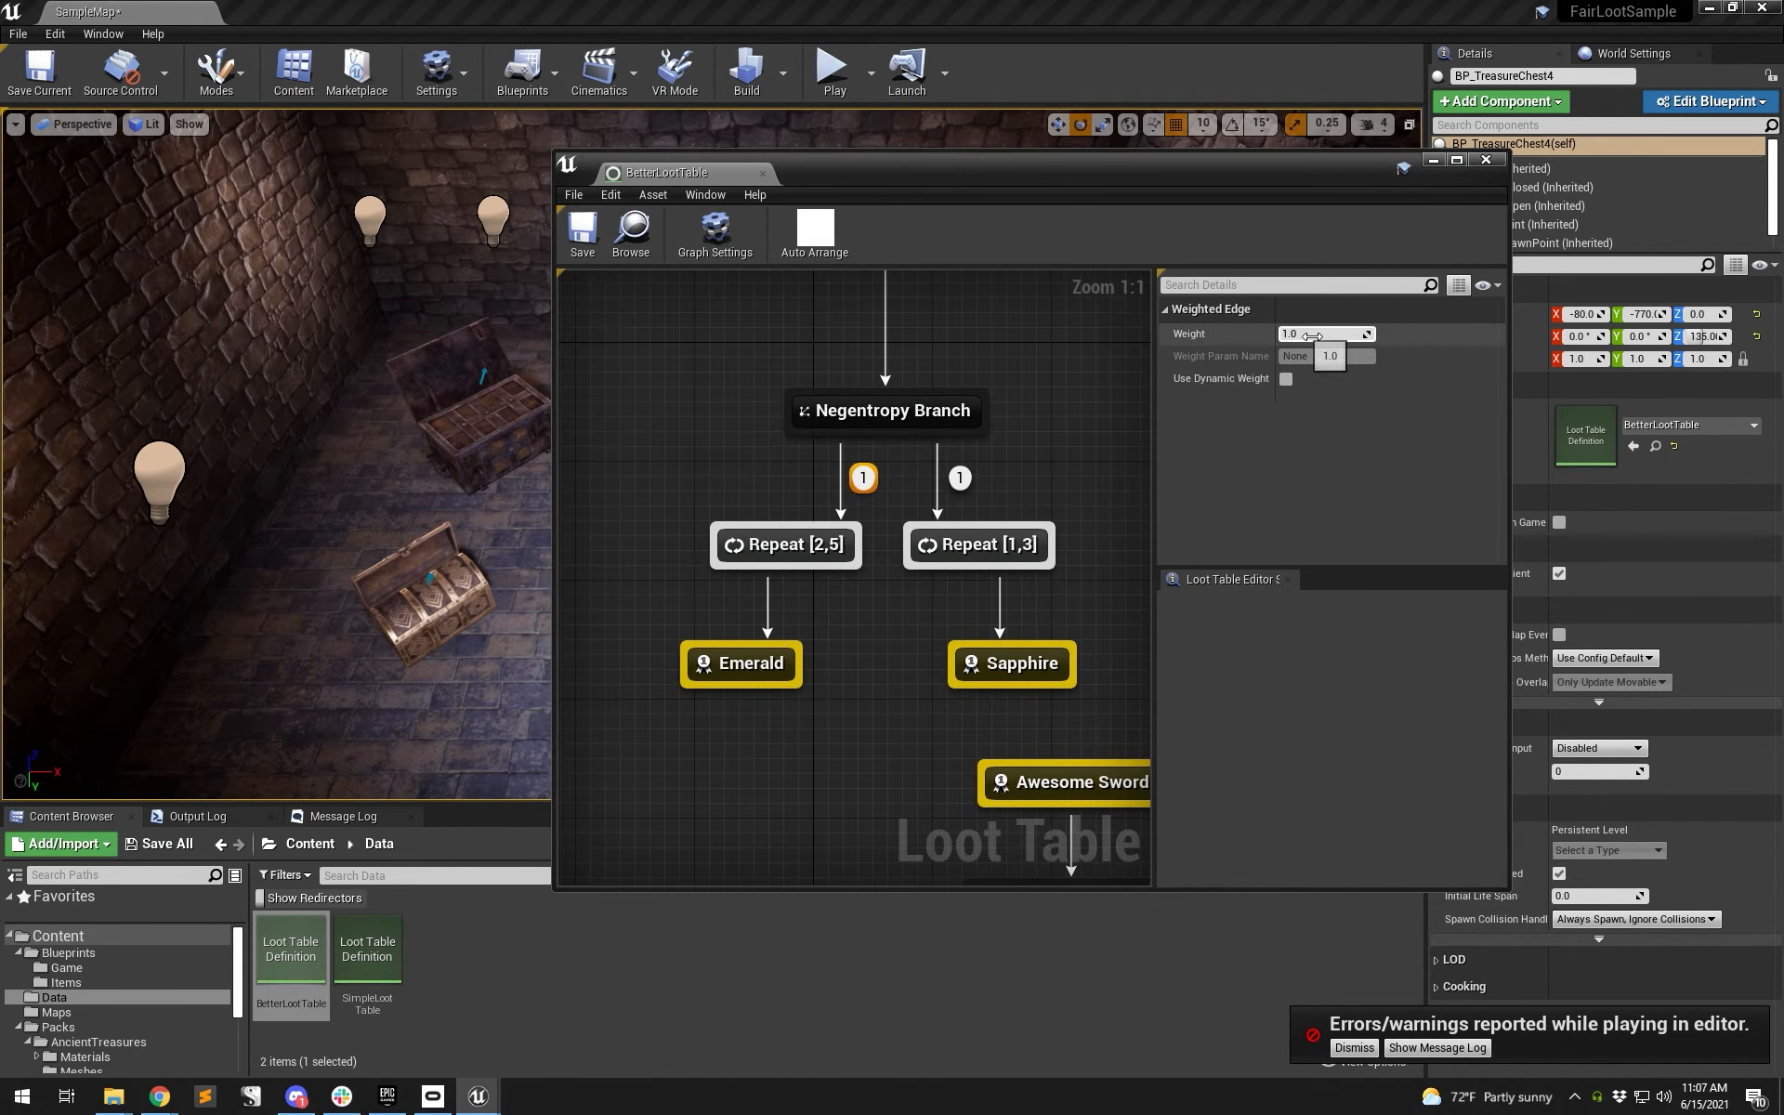
type("49")
key("Return")
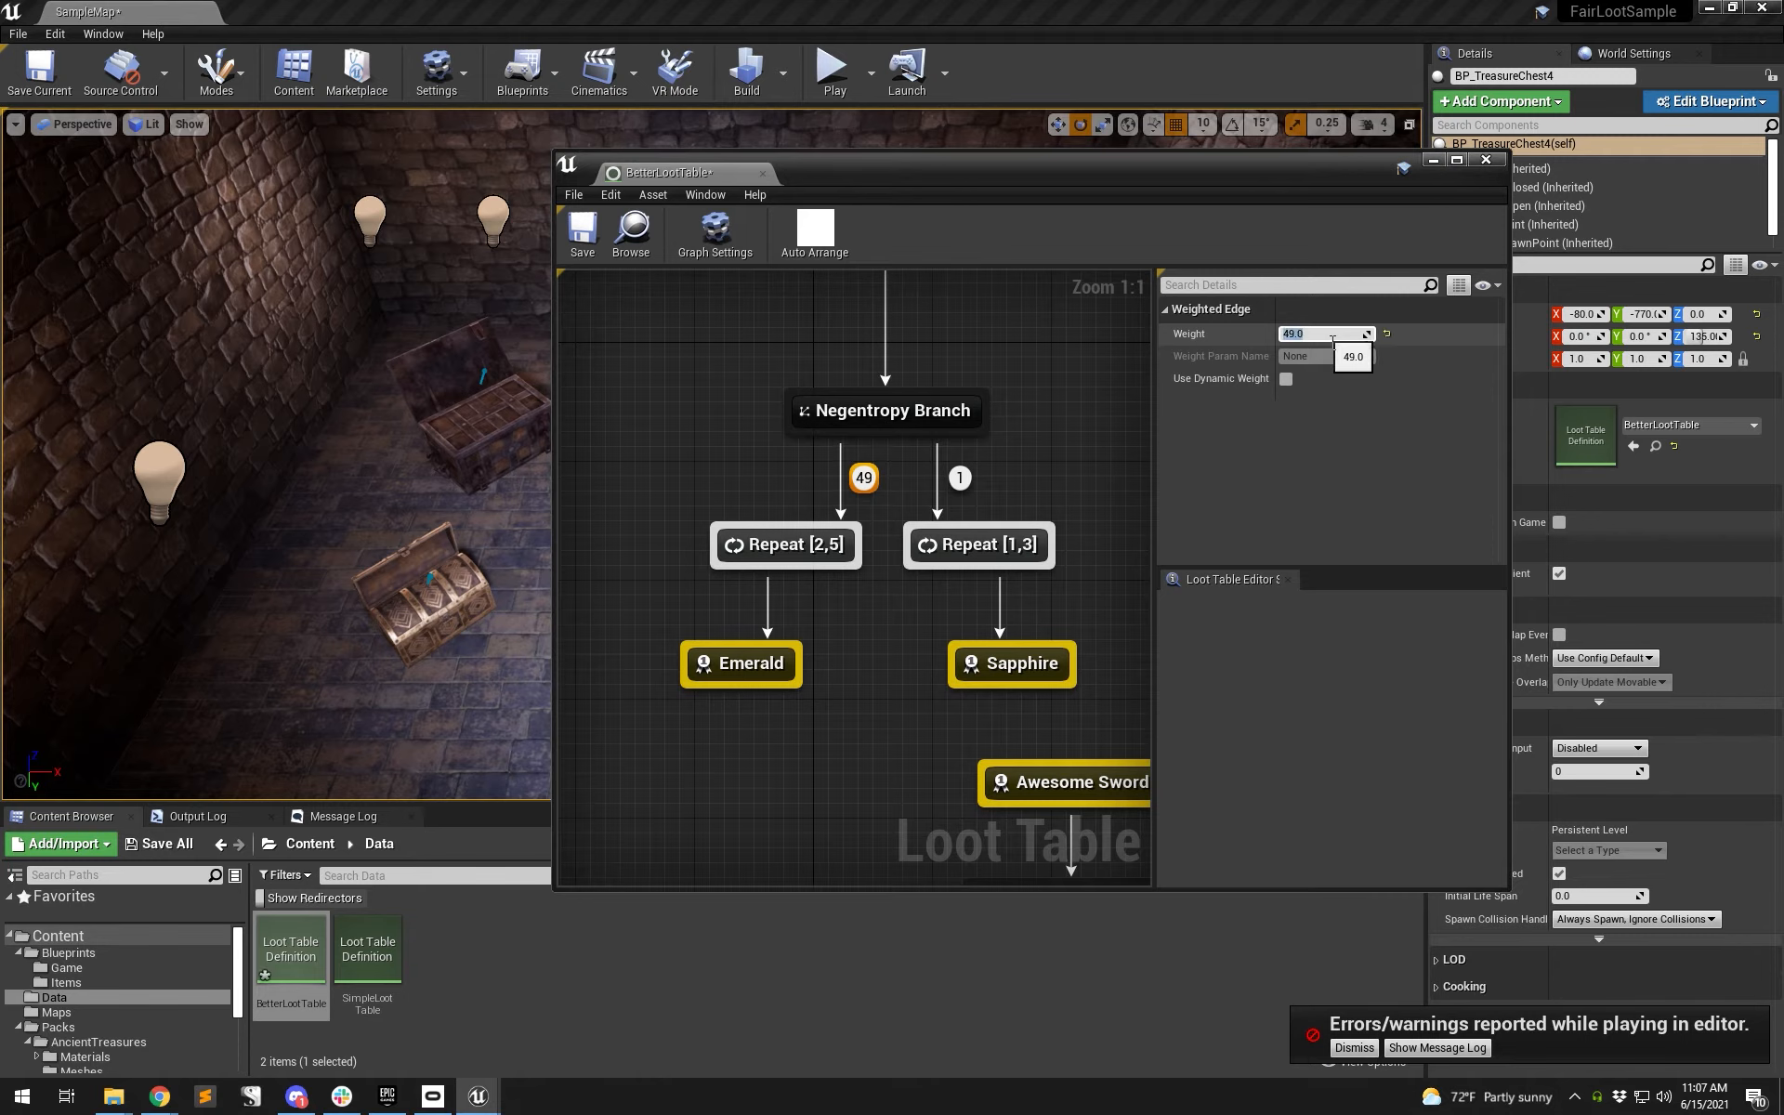
type("3")
left_click(960, 478)
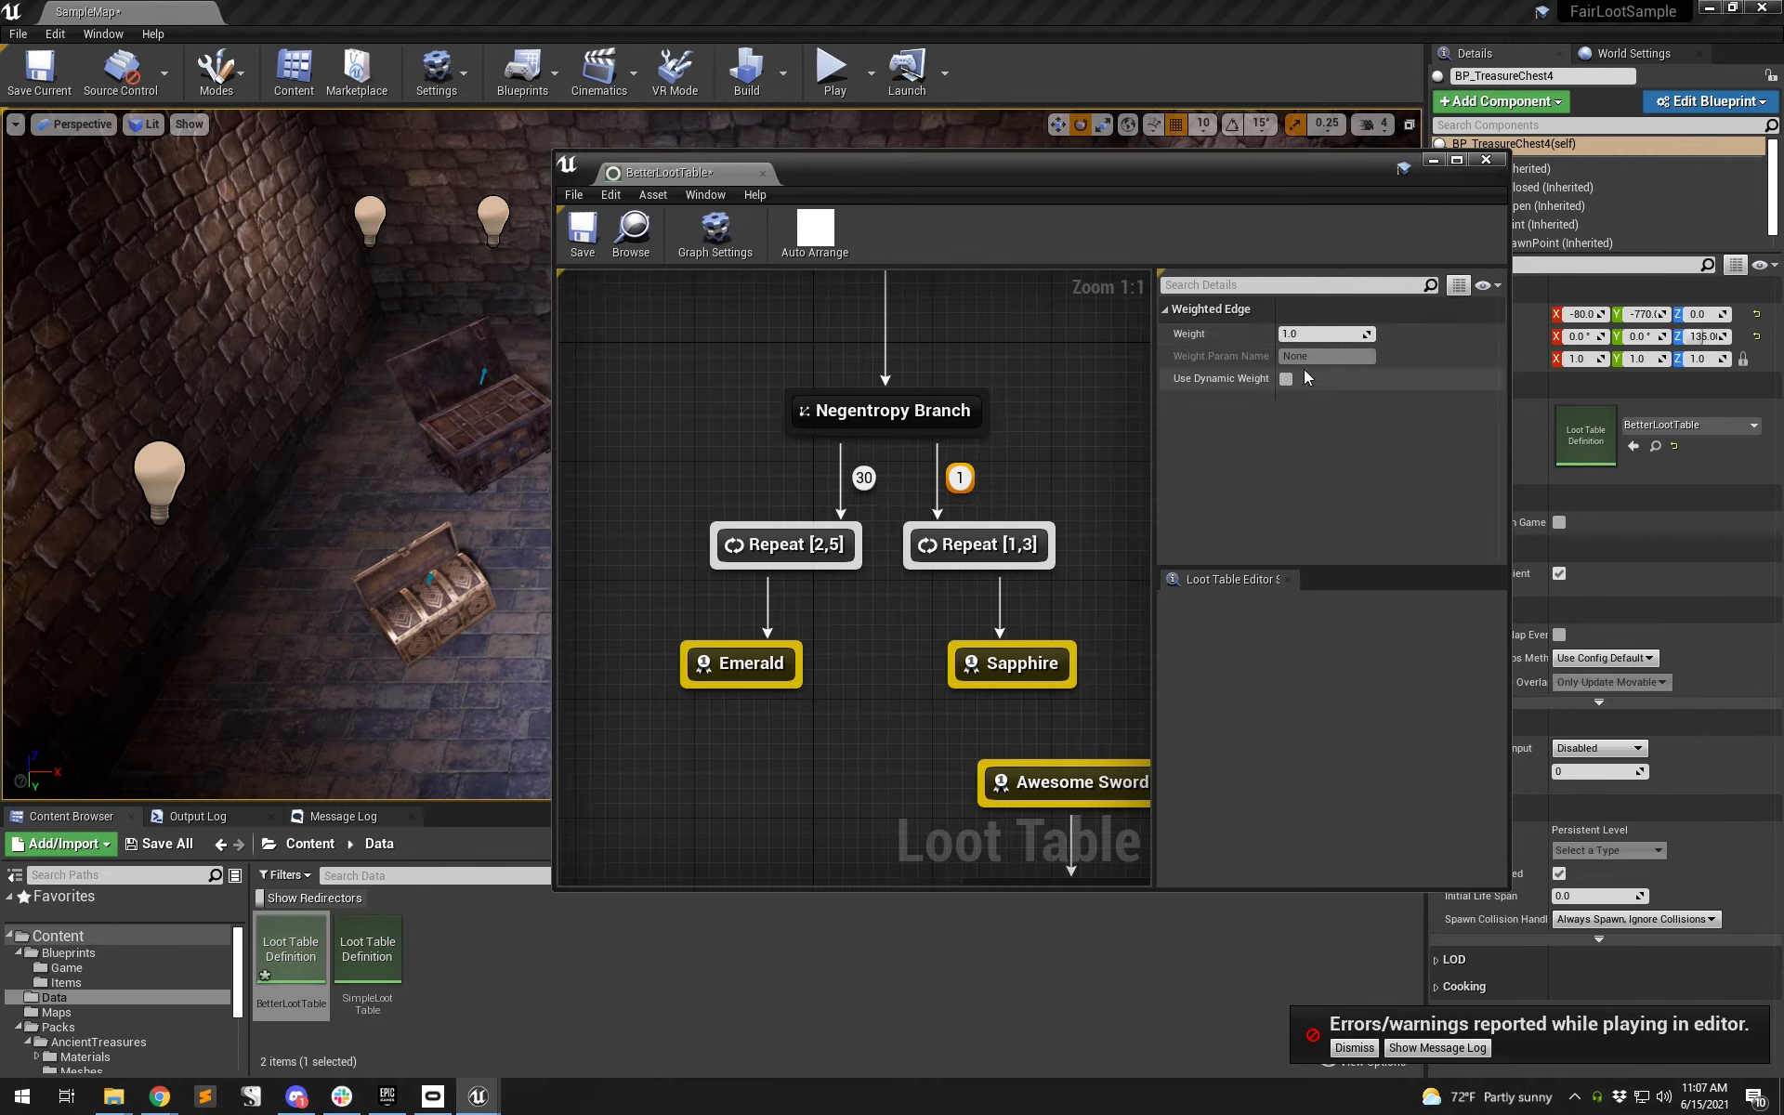
left_click(1319, 316)
left_click(1289, 312)
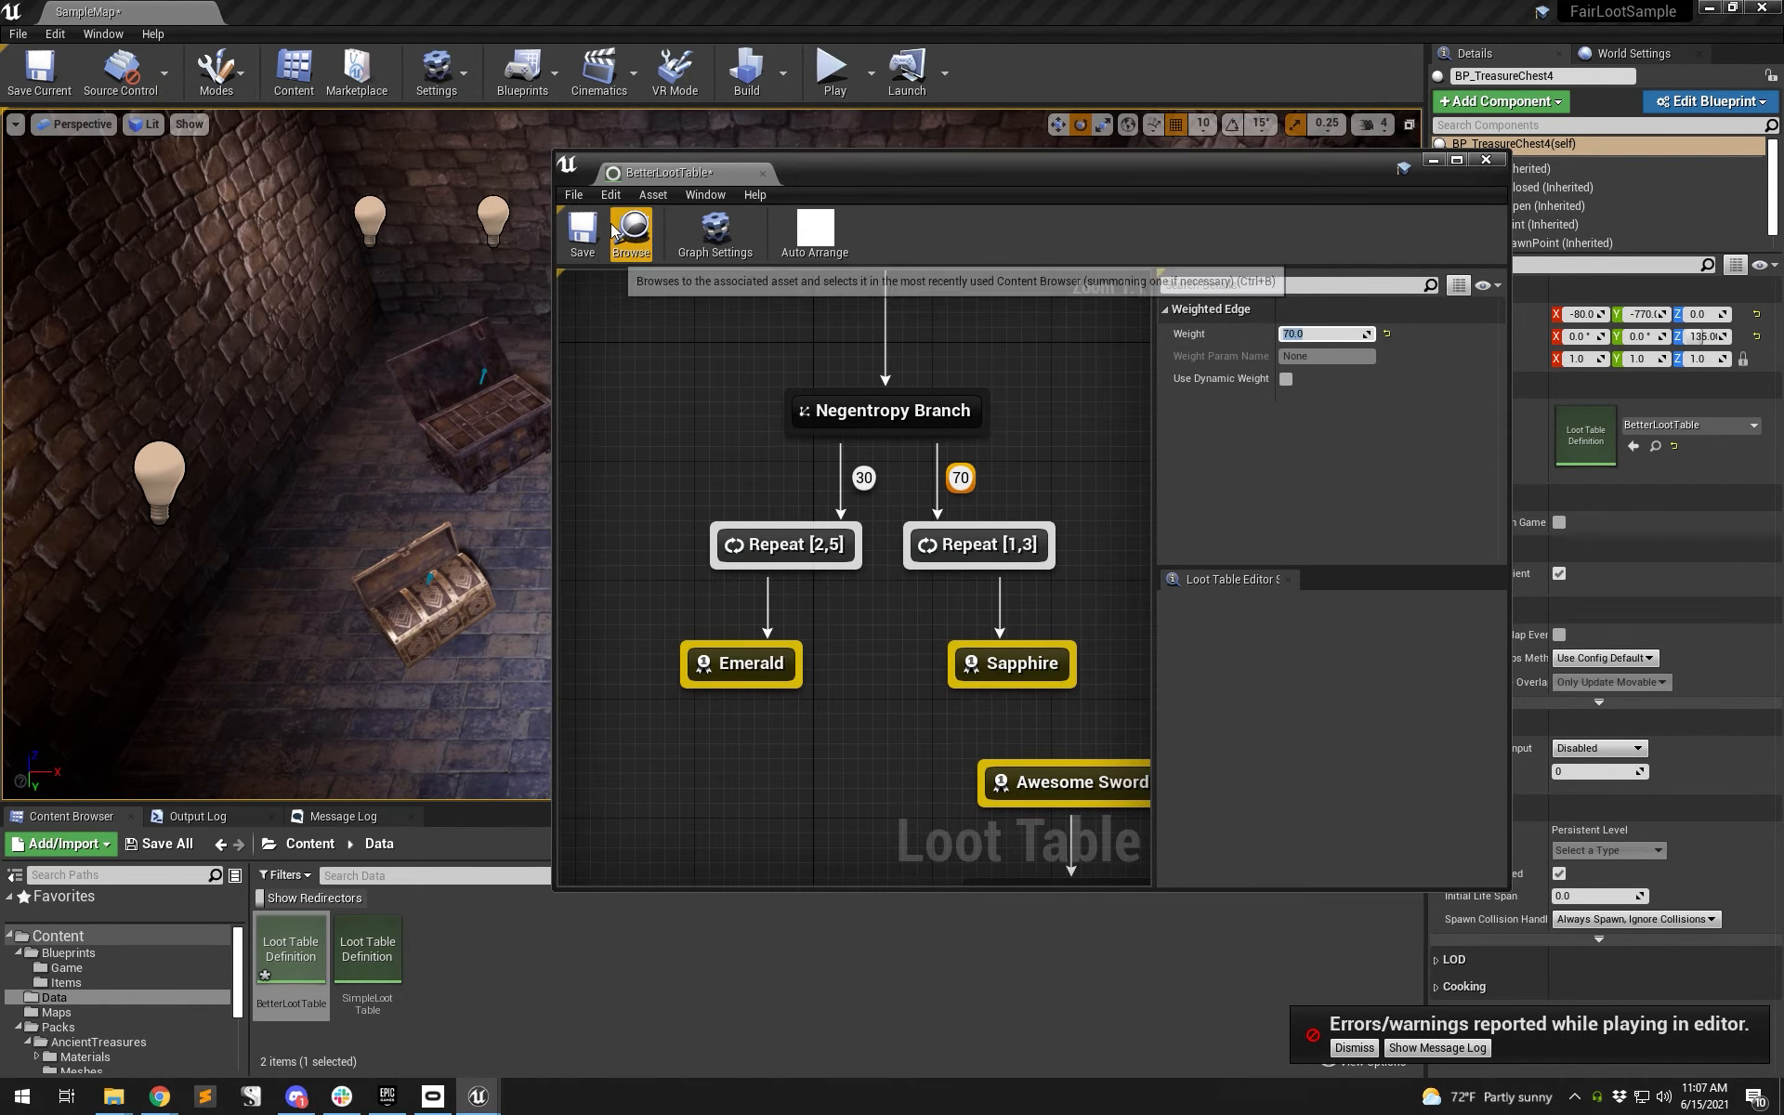
left_click(583, 232)
- Play the level and open each of the five smaller chests to test the 30/70 weighted drops
left_click_drag(915, 161, 1783, 207)
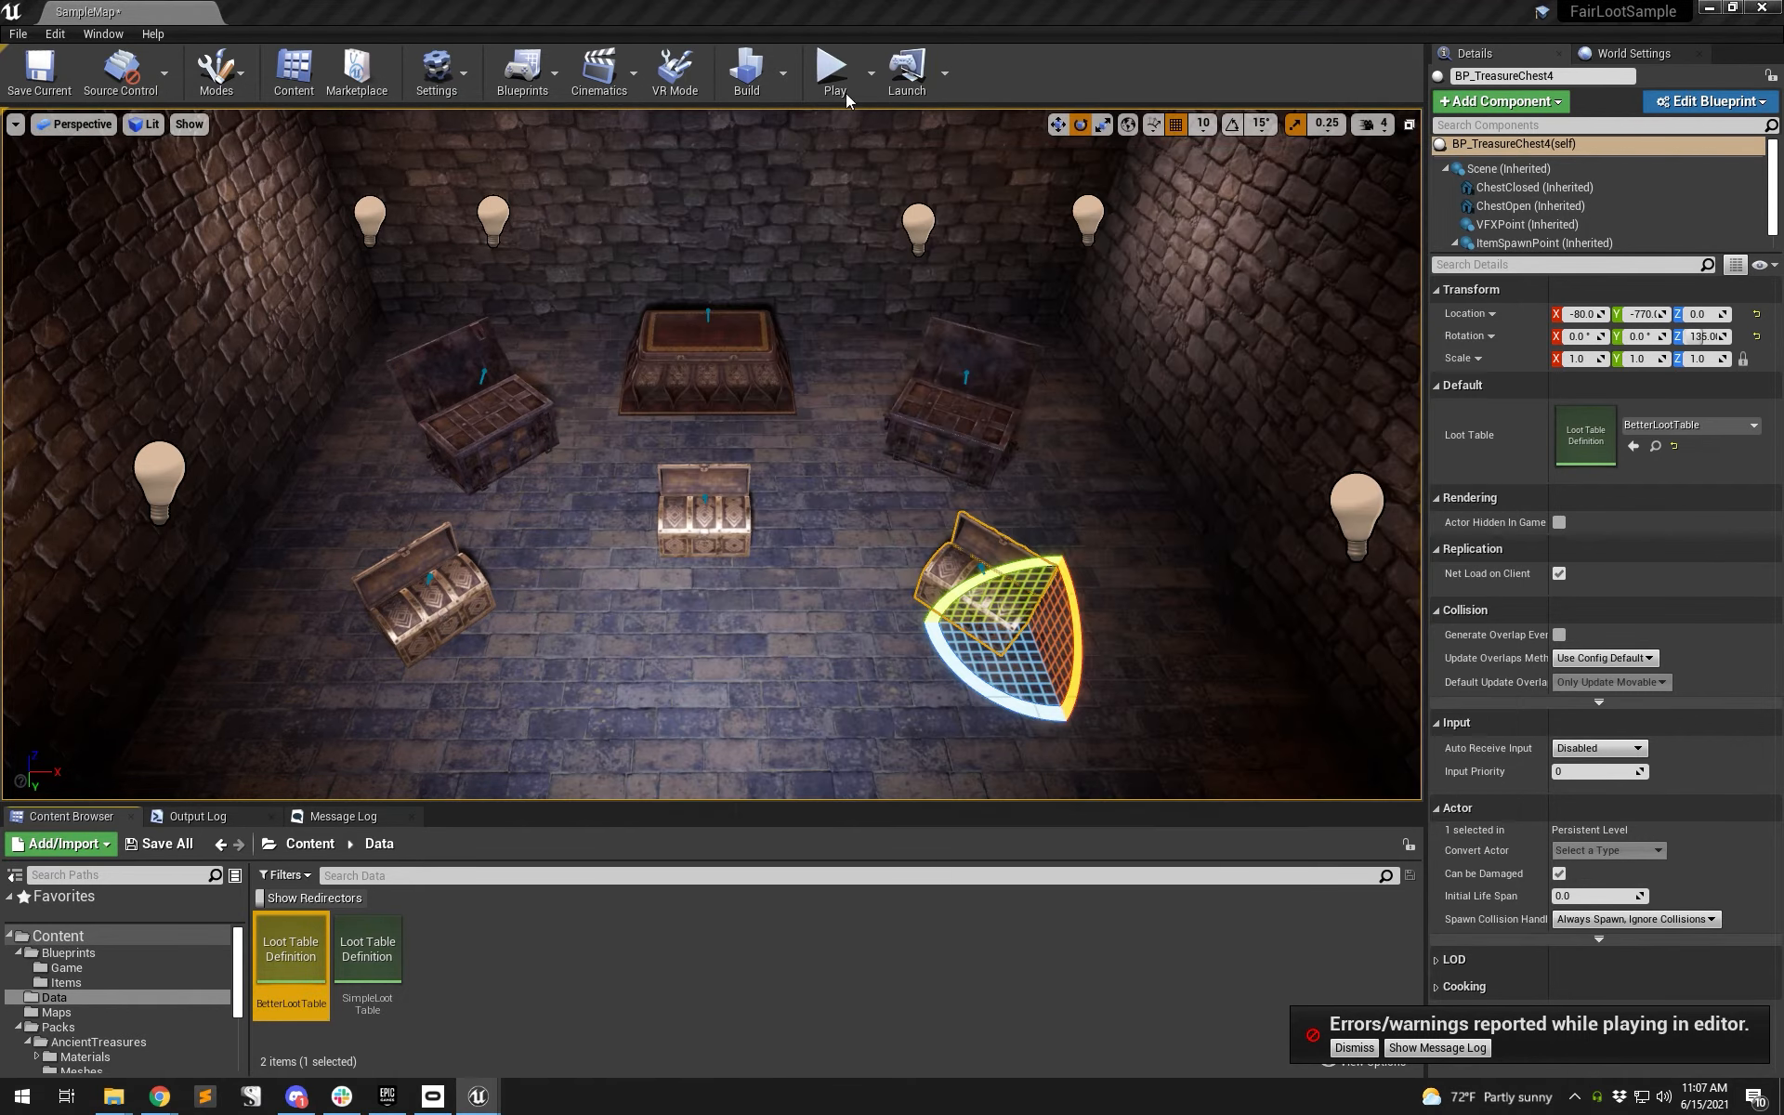
left_click(838, 82)
left_click(420, 599)
left_click(691, 525)
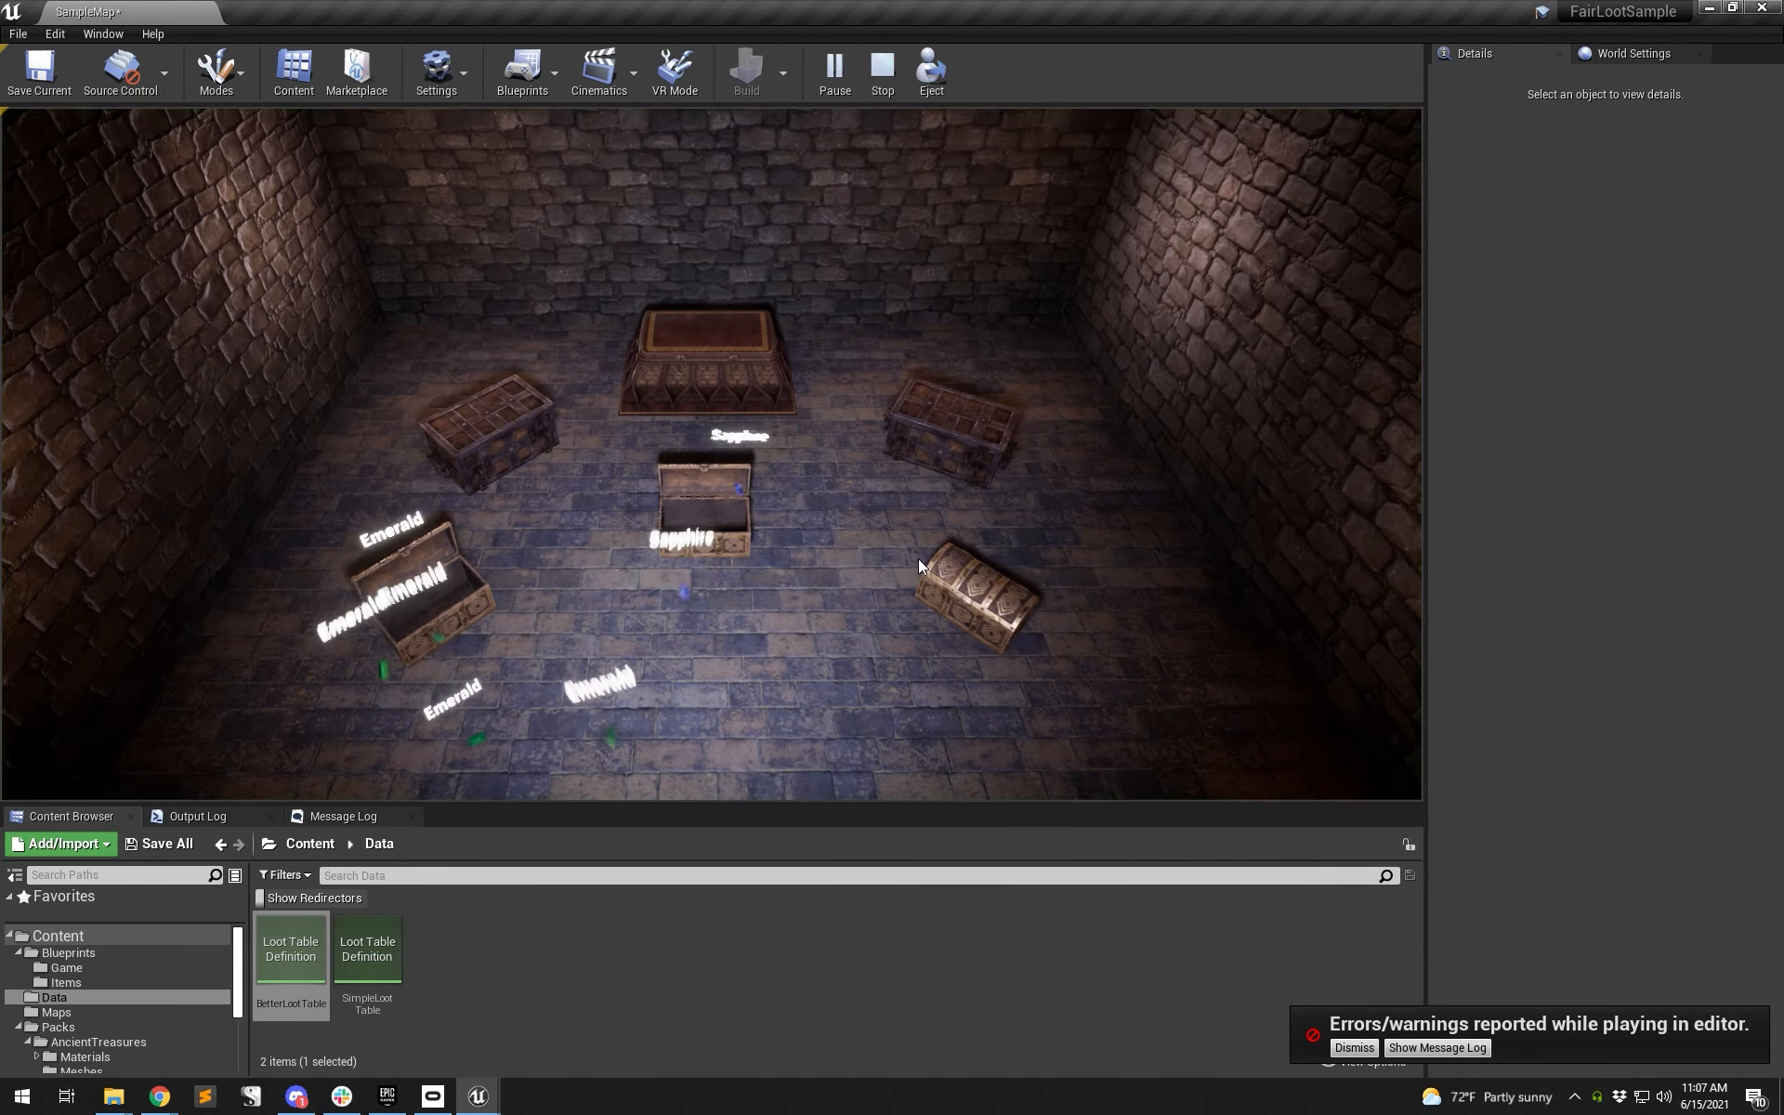
left_click(986, 588)
left_click(971, 444)
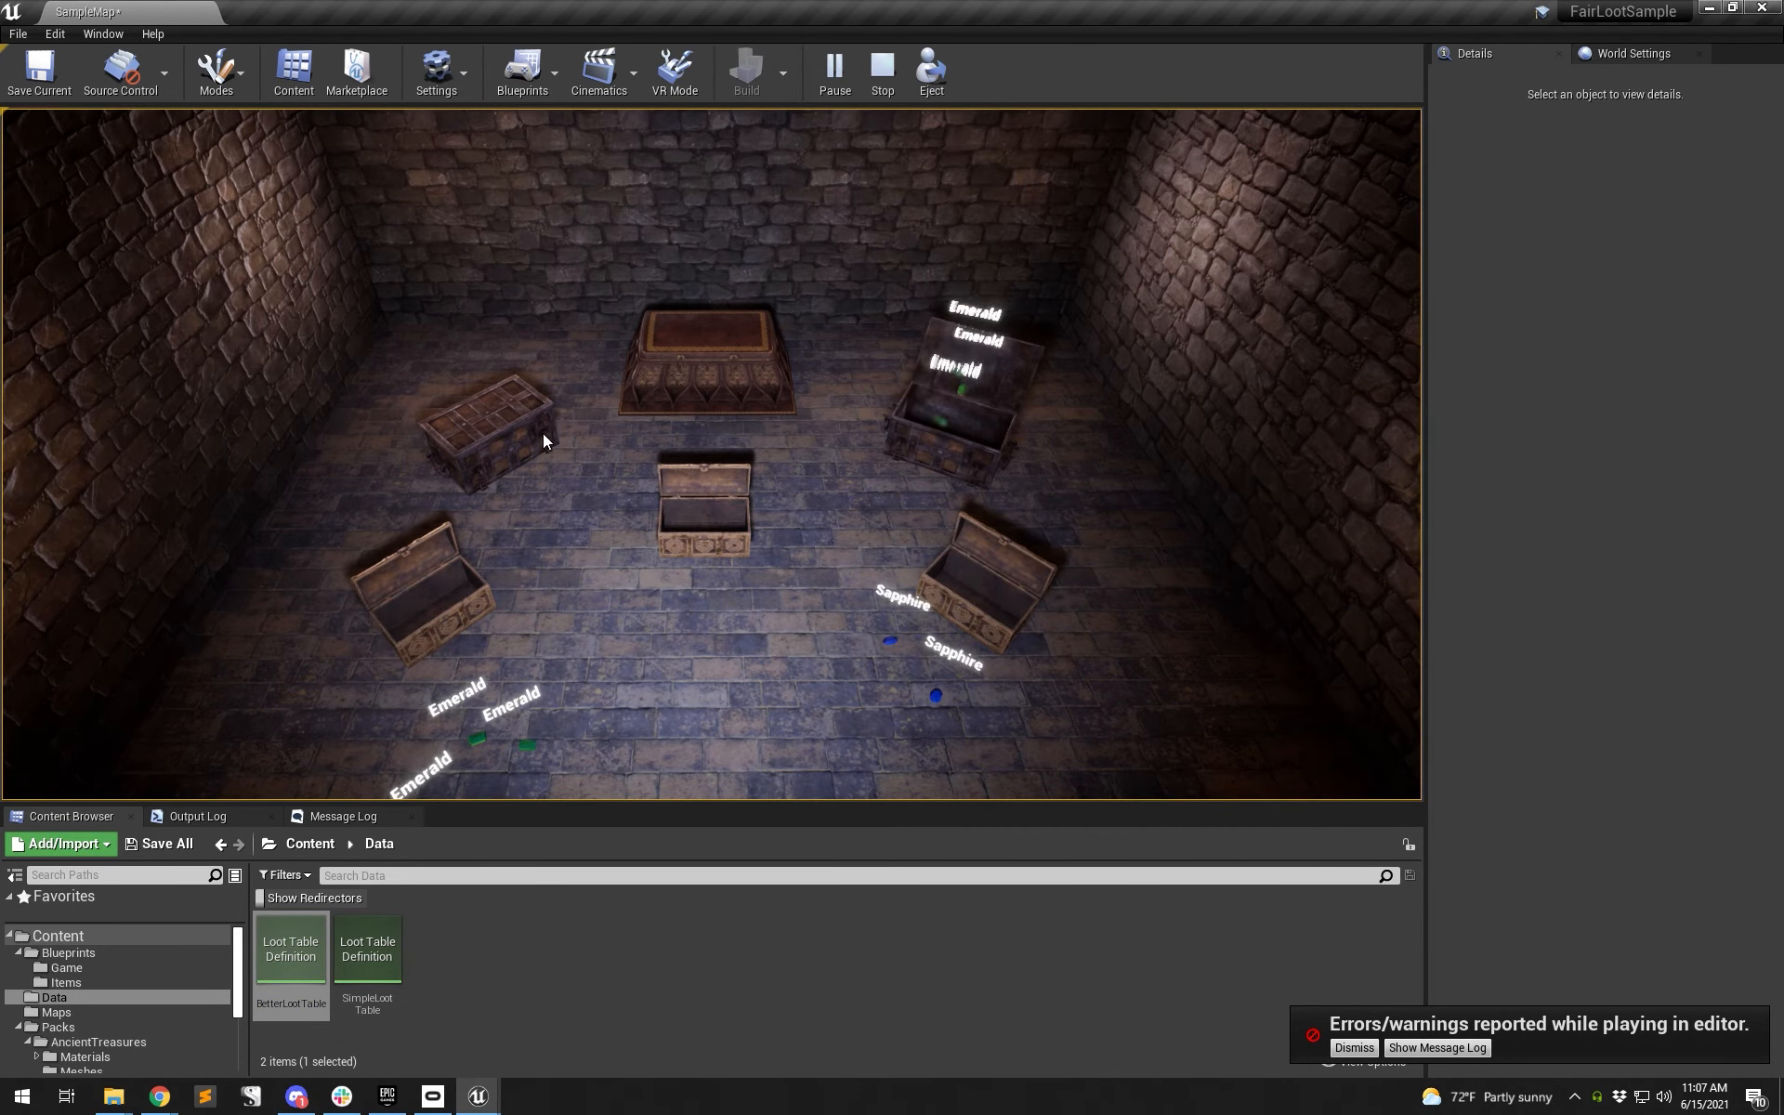
left_click(483, 437)
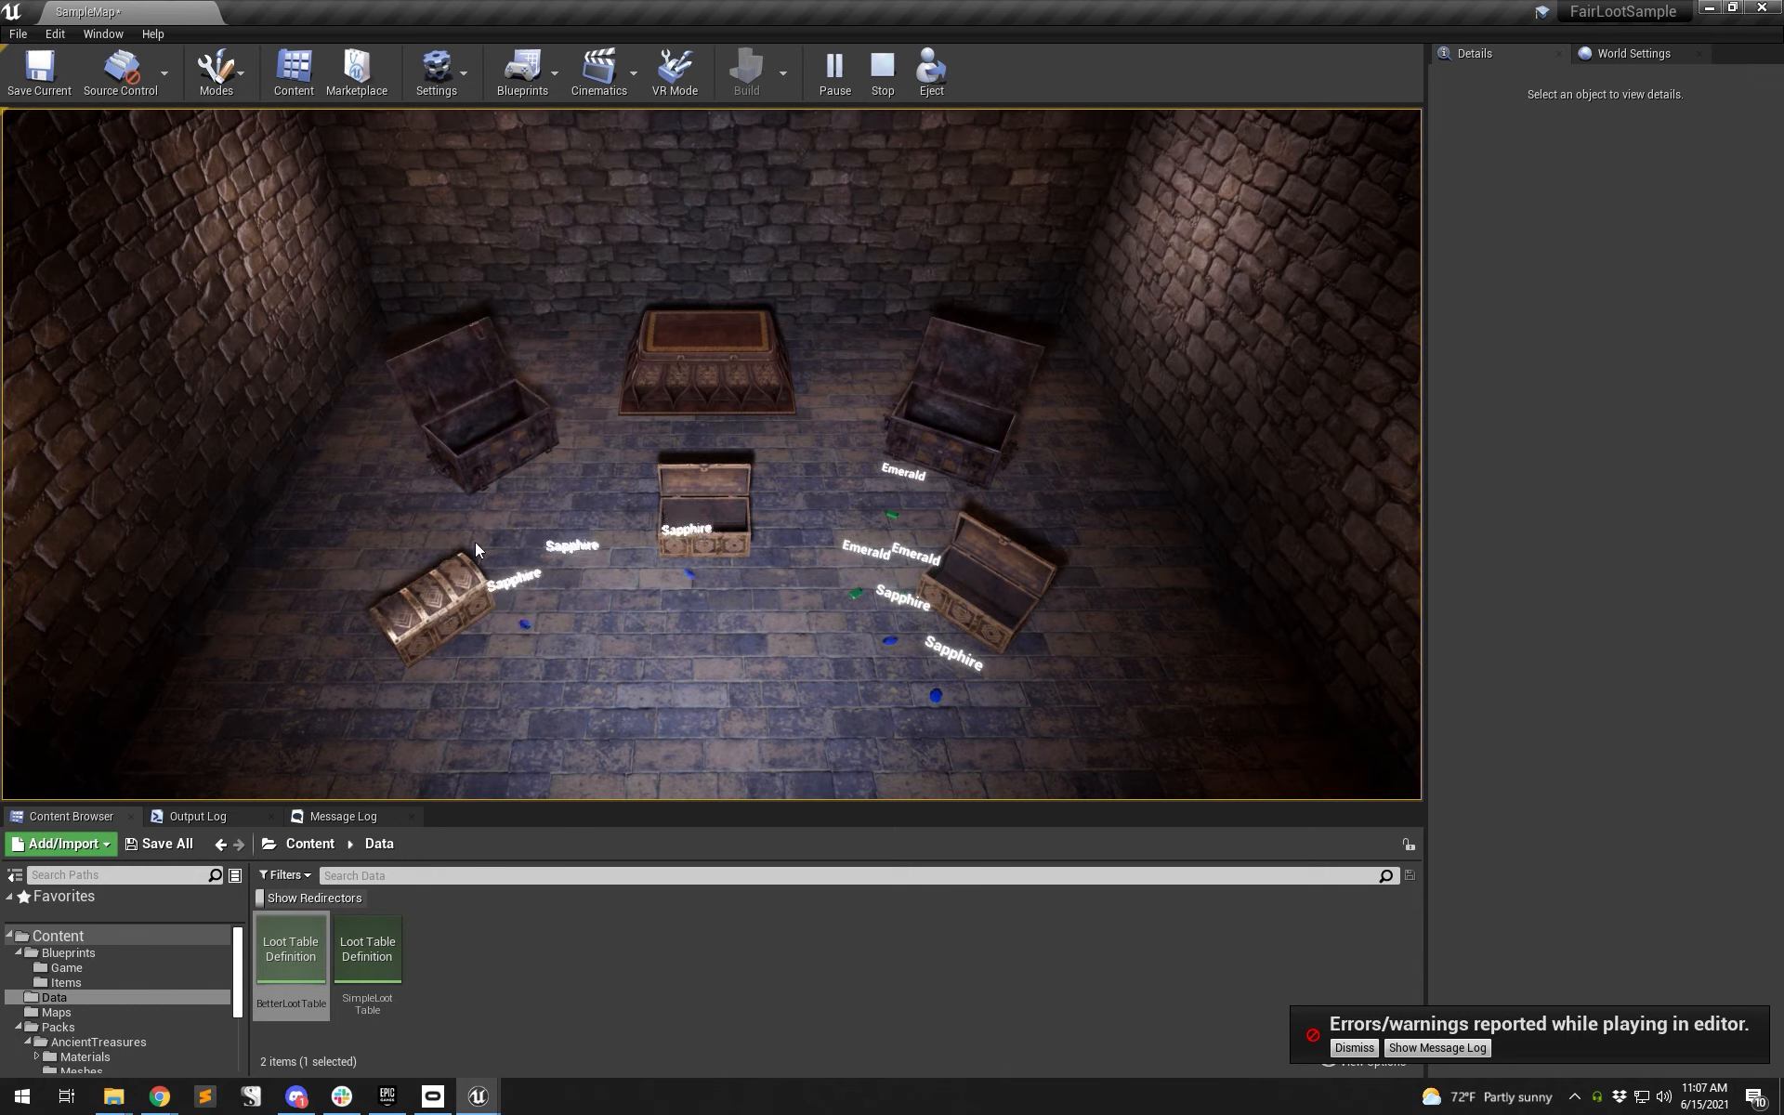
- Open the five smaller chests over several more rounds to check how emeralds and sapphires are distributed
left_click(438, 578)
left_click(719, 516)
left_click(989, 596)
left_click(969, 436)
left_click(534, 414)
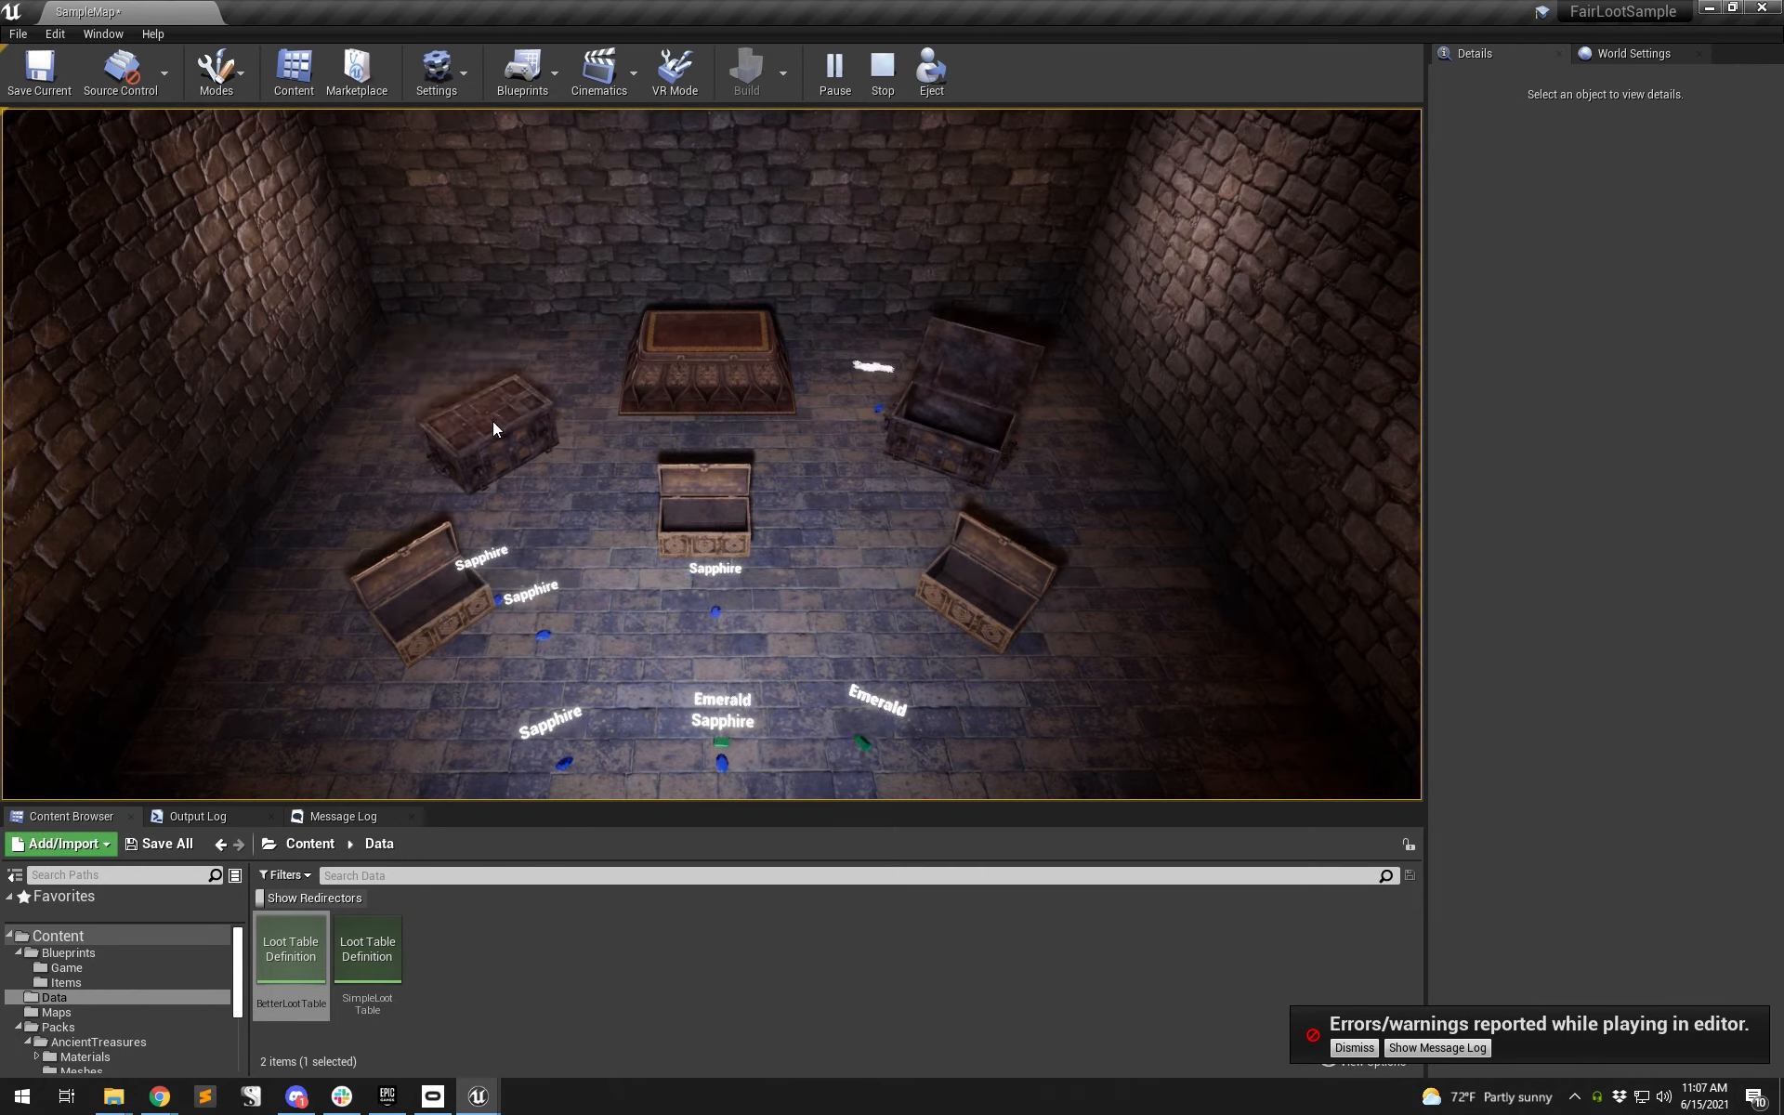
left_click(433, 589)
left_click(695, 527)
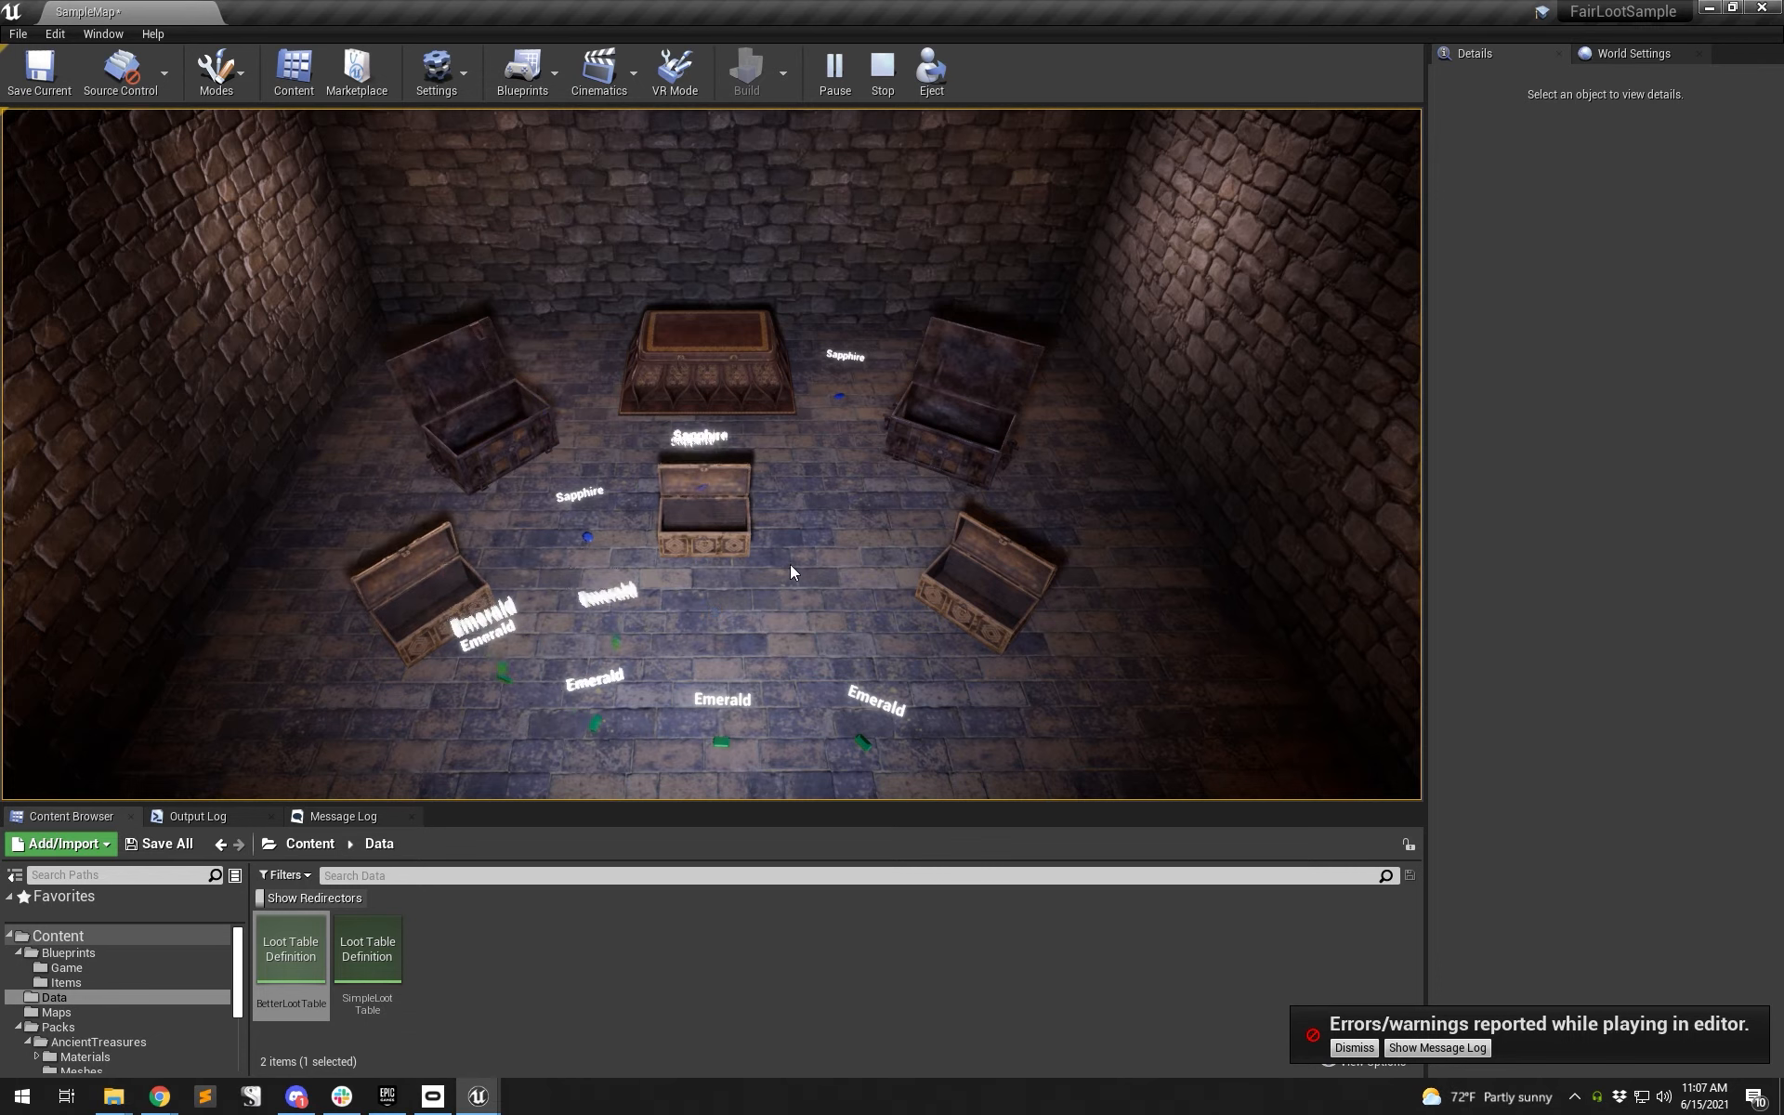
left_click(966, 582)
left_click(956, 466)
left_click(494, 438)
left_click(741, 520)
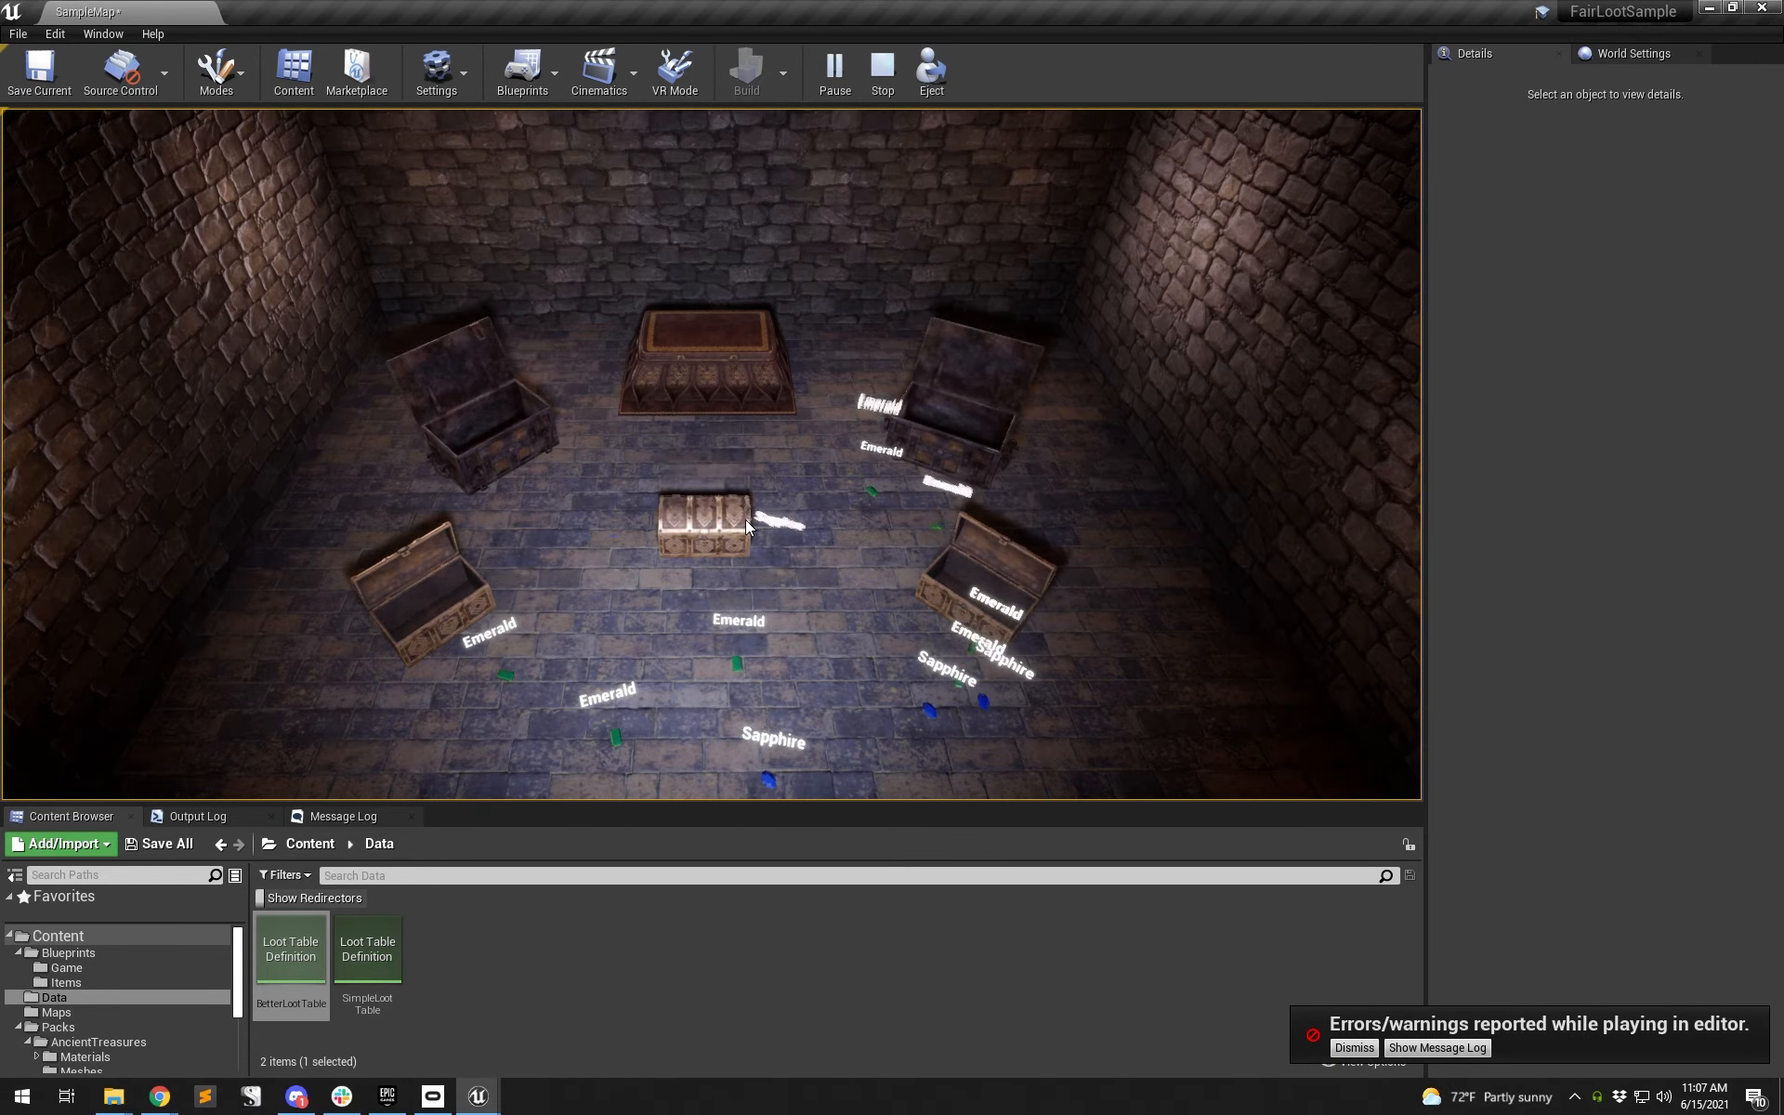
left_click(462, 583)
left_click(435, 594)
left_click(466, 442)
left_click(676, 506)
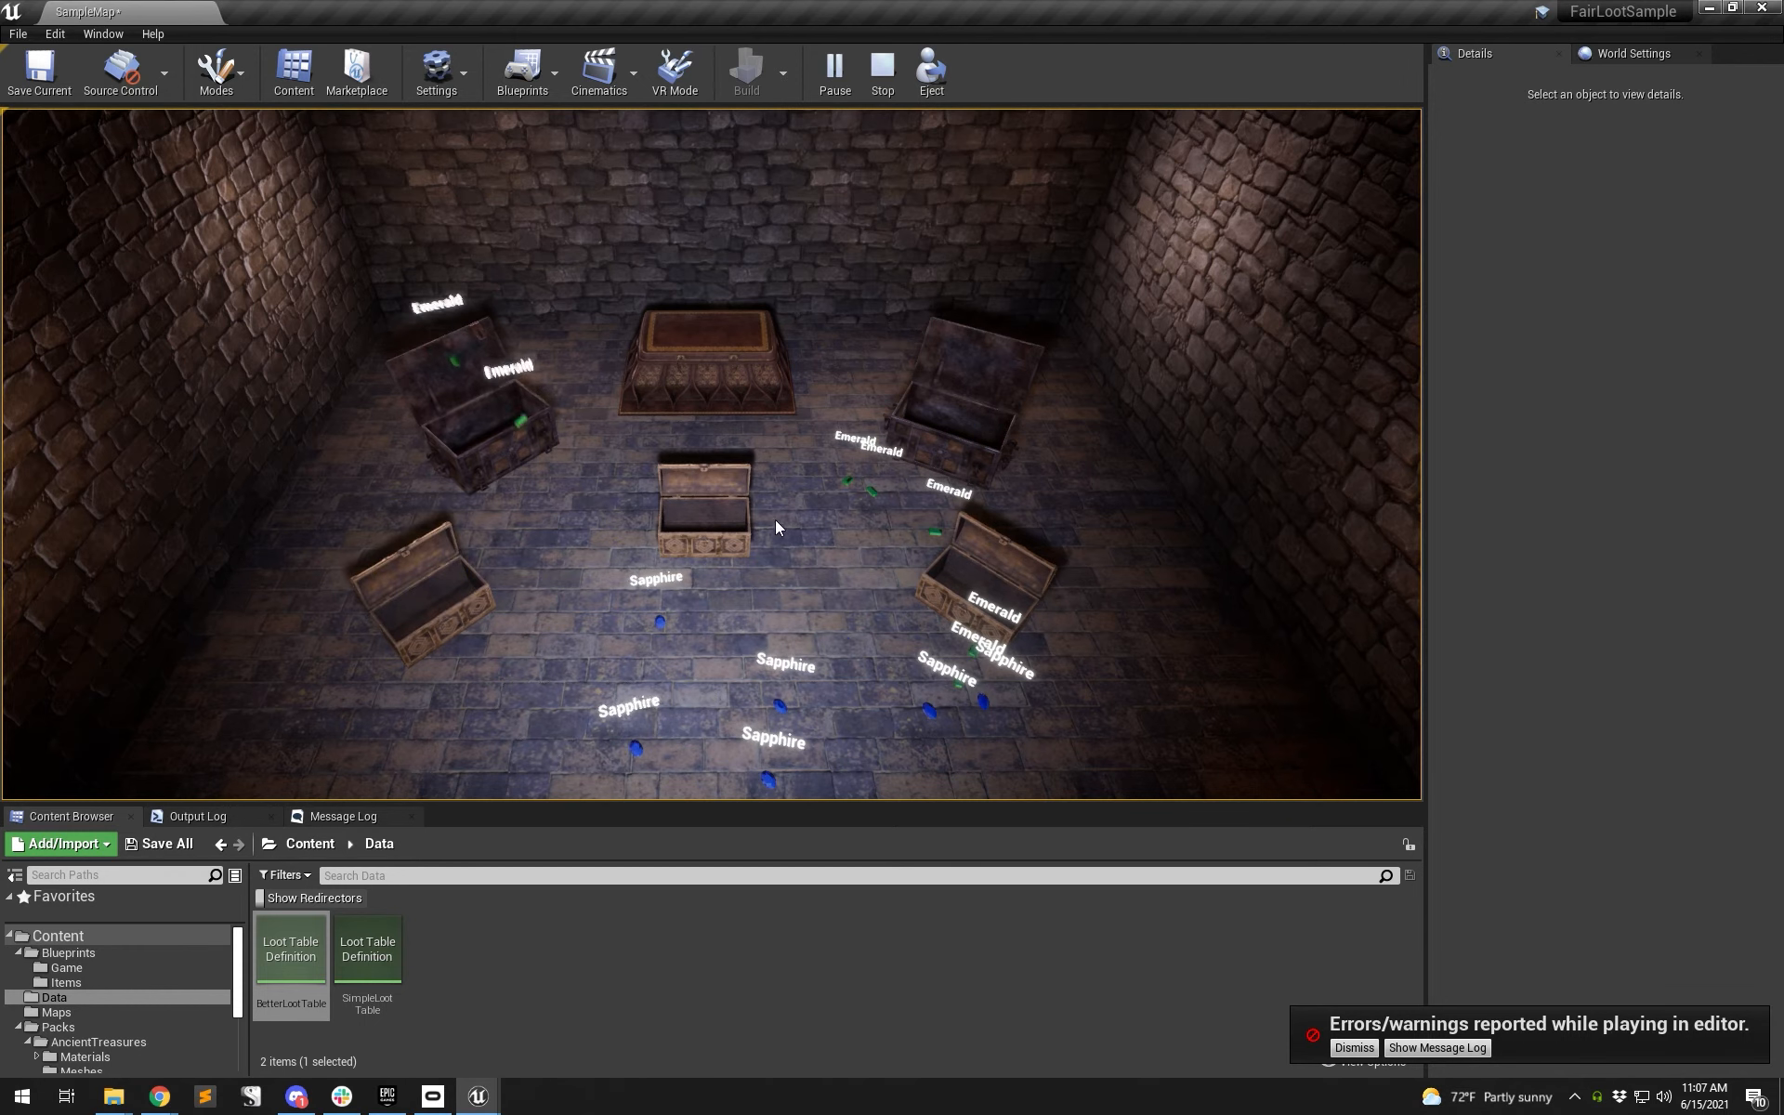
left_click(963, 594)
left_click(748, 516)
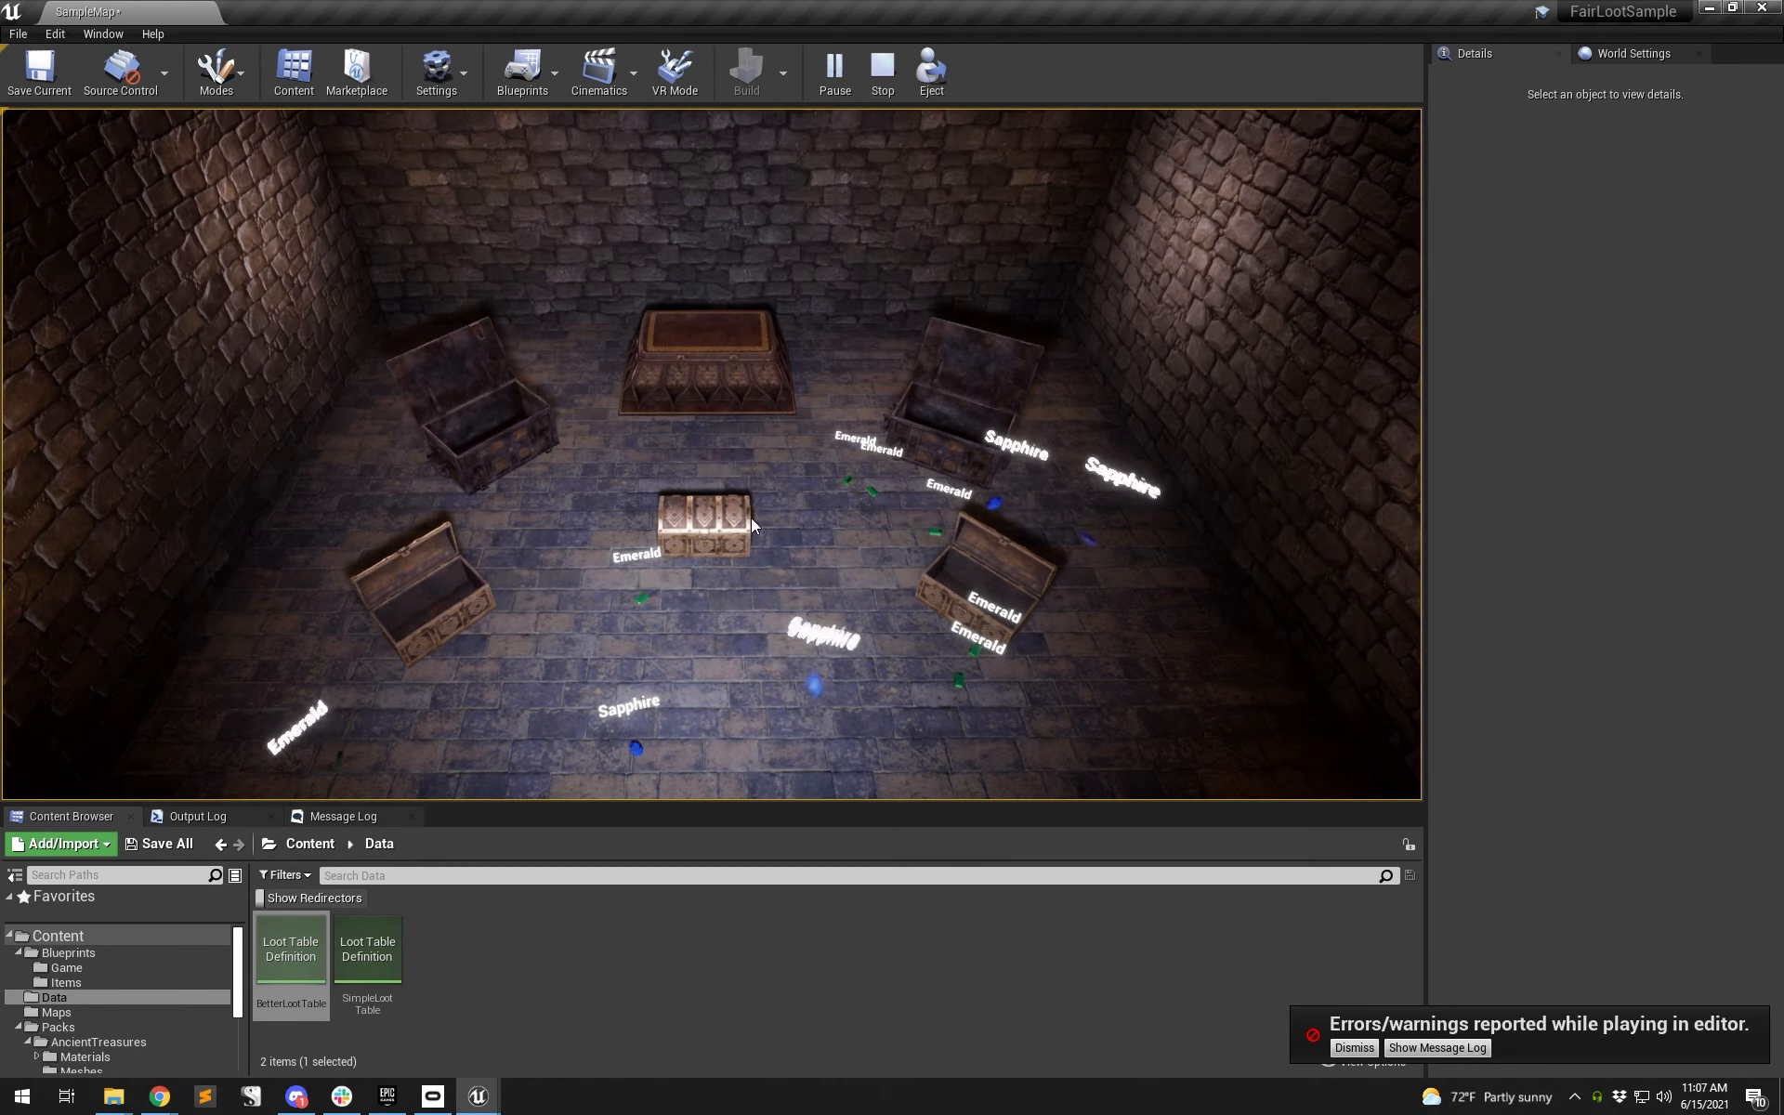
left_click(932, 427)
left_click(969, 582)
left_click(454, 591)
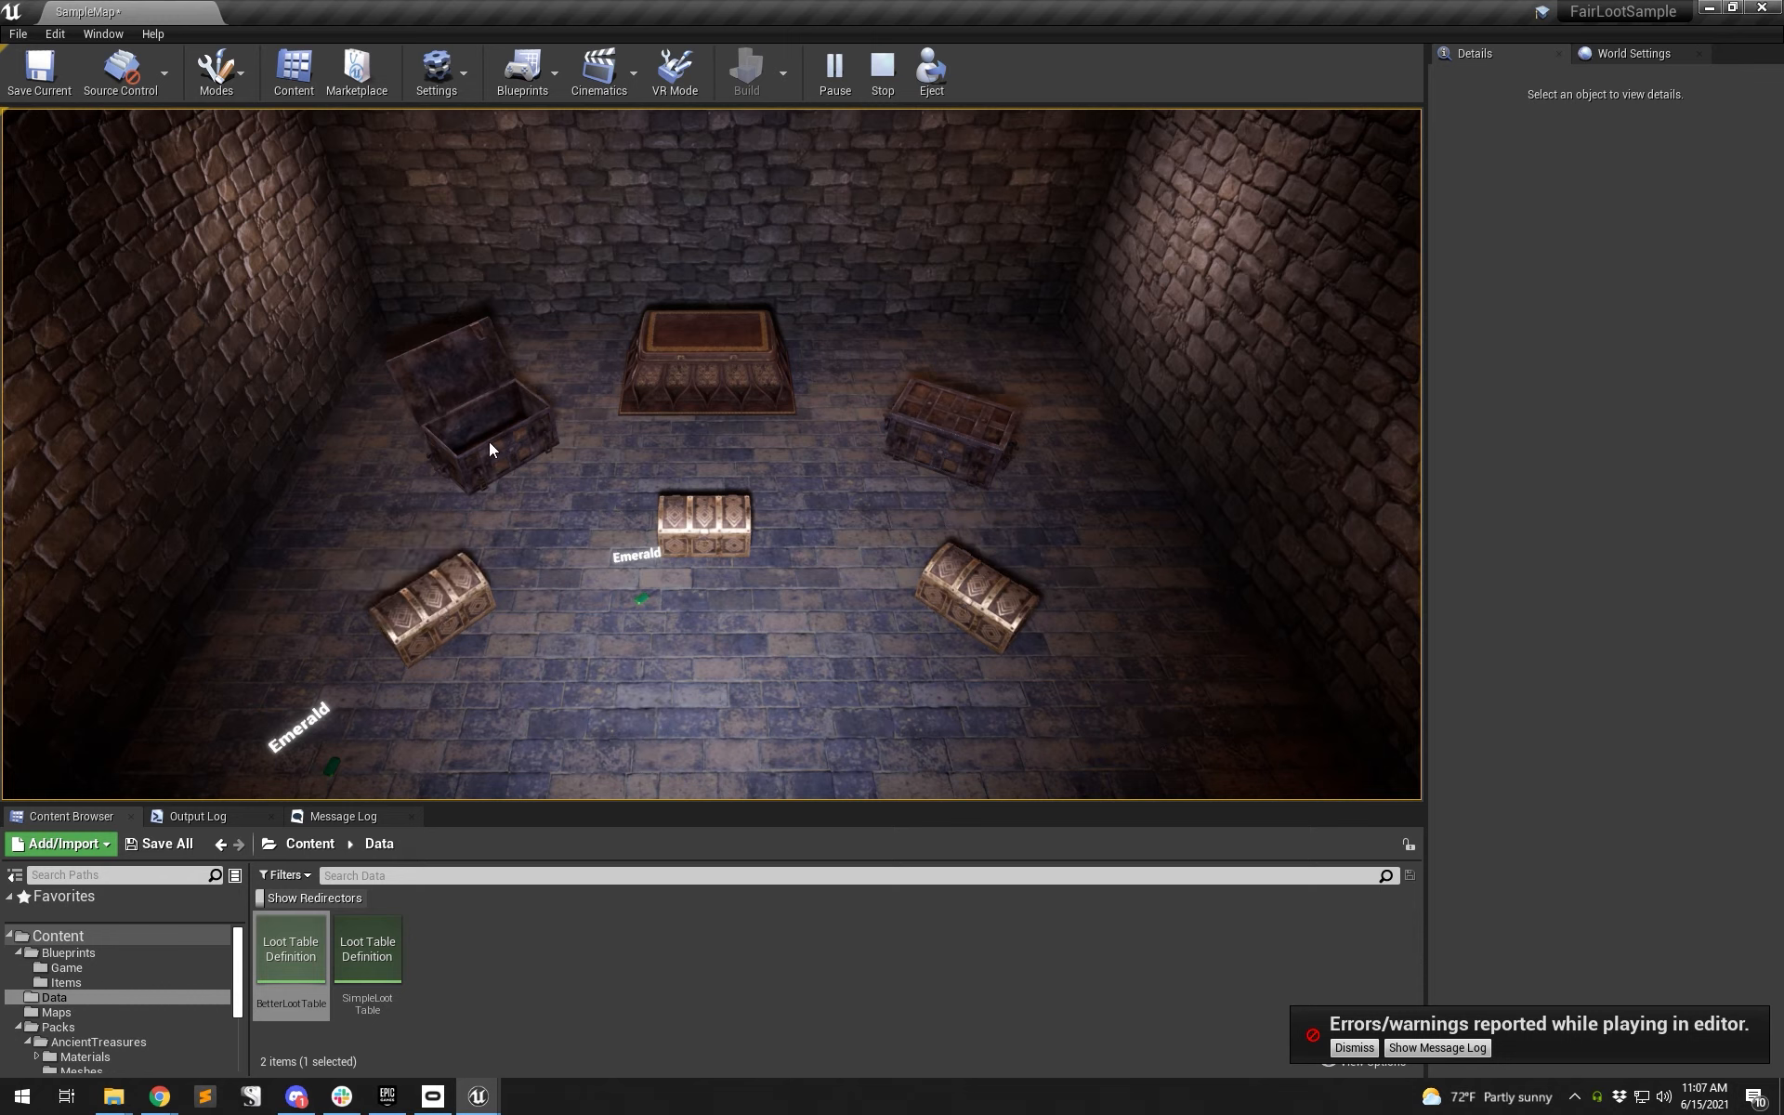
left_click(488, 443)
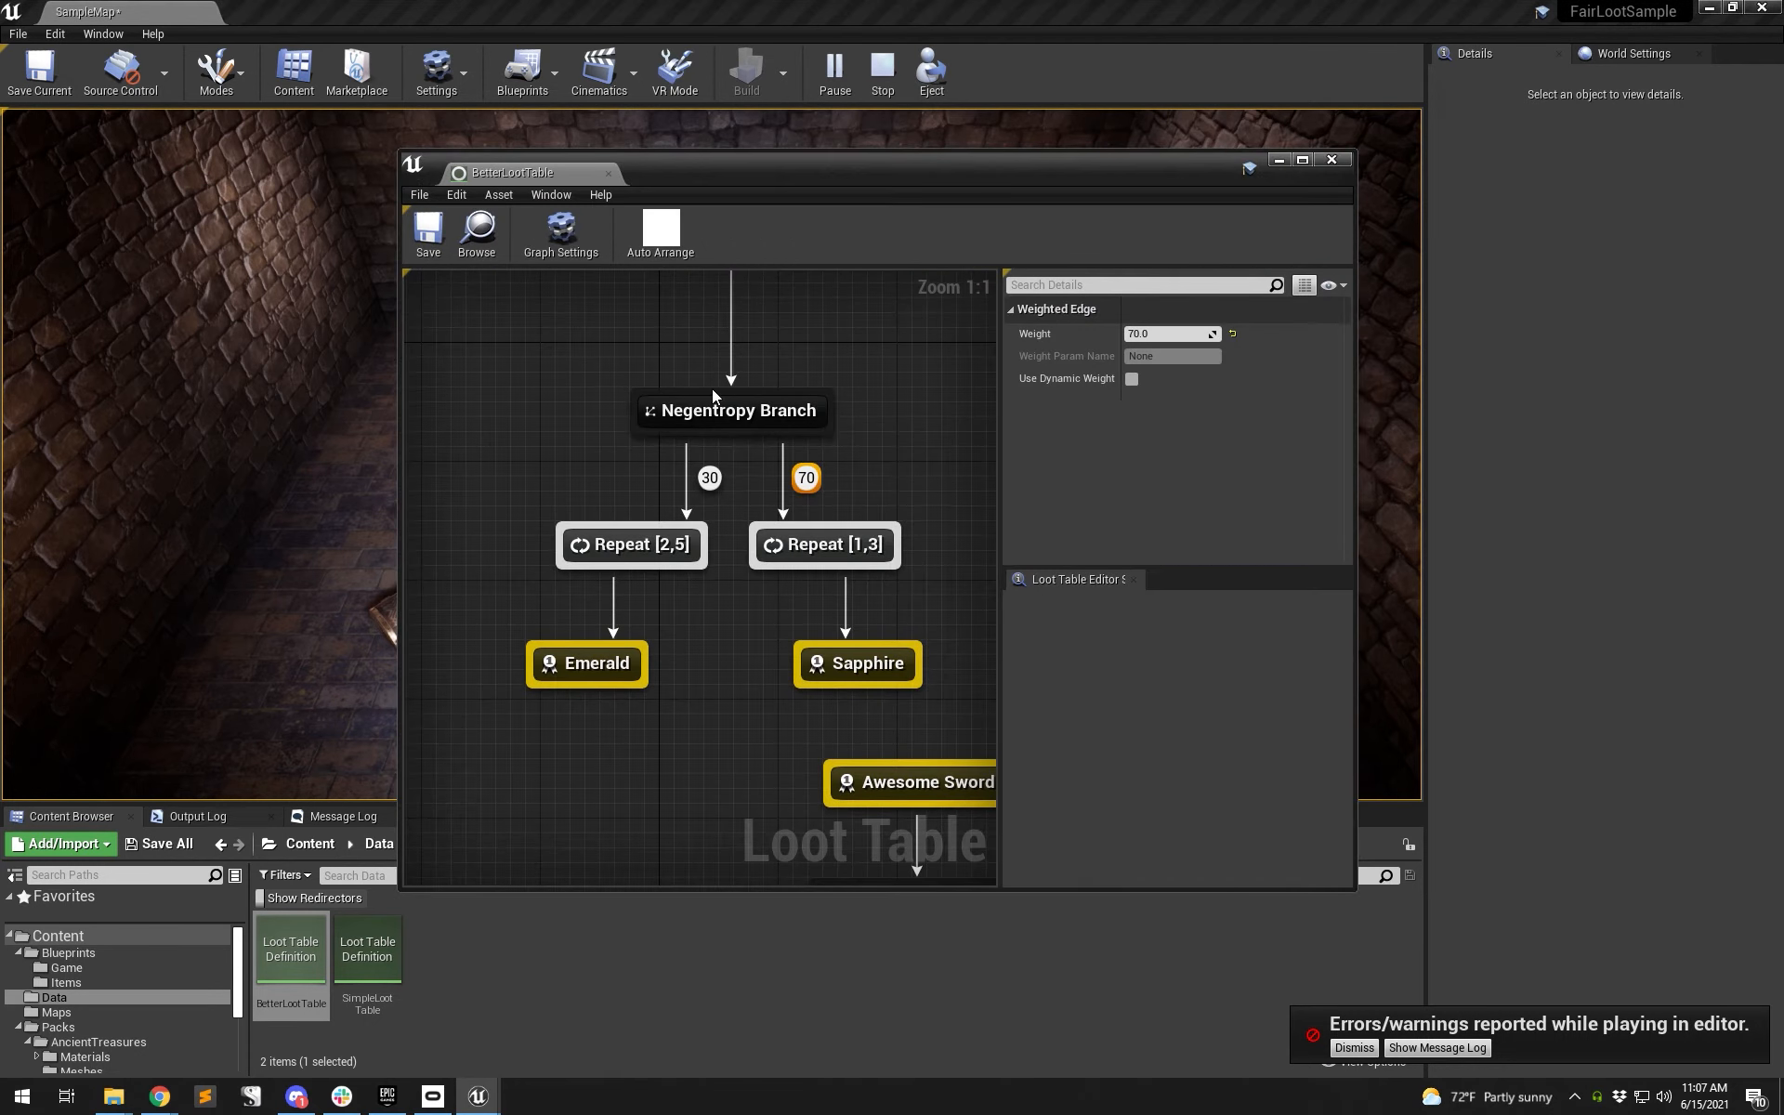
- Select the Negentropy Branch in the BetterLootTable graph and widen its details to examine the entropy reset settings
left_click(732, 410)
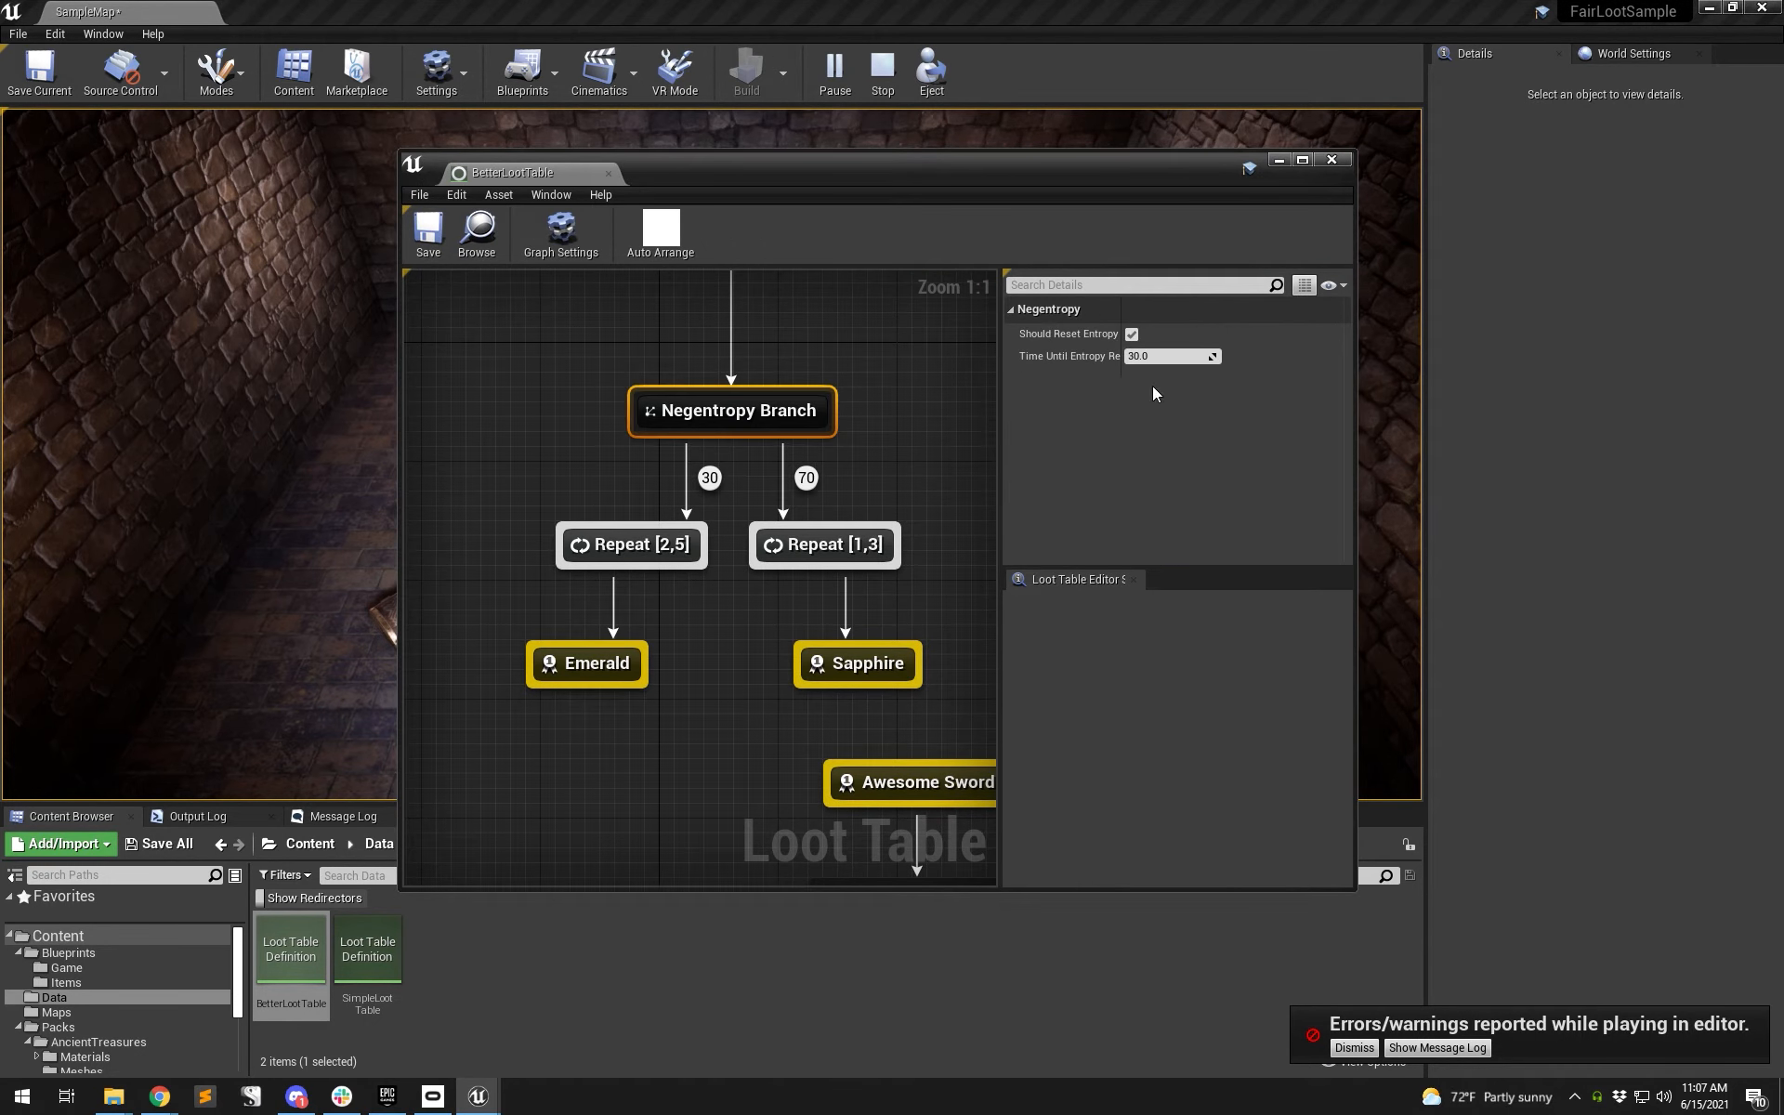
right_click_drag(860, 395, 779, 518)
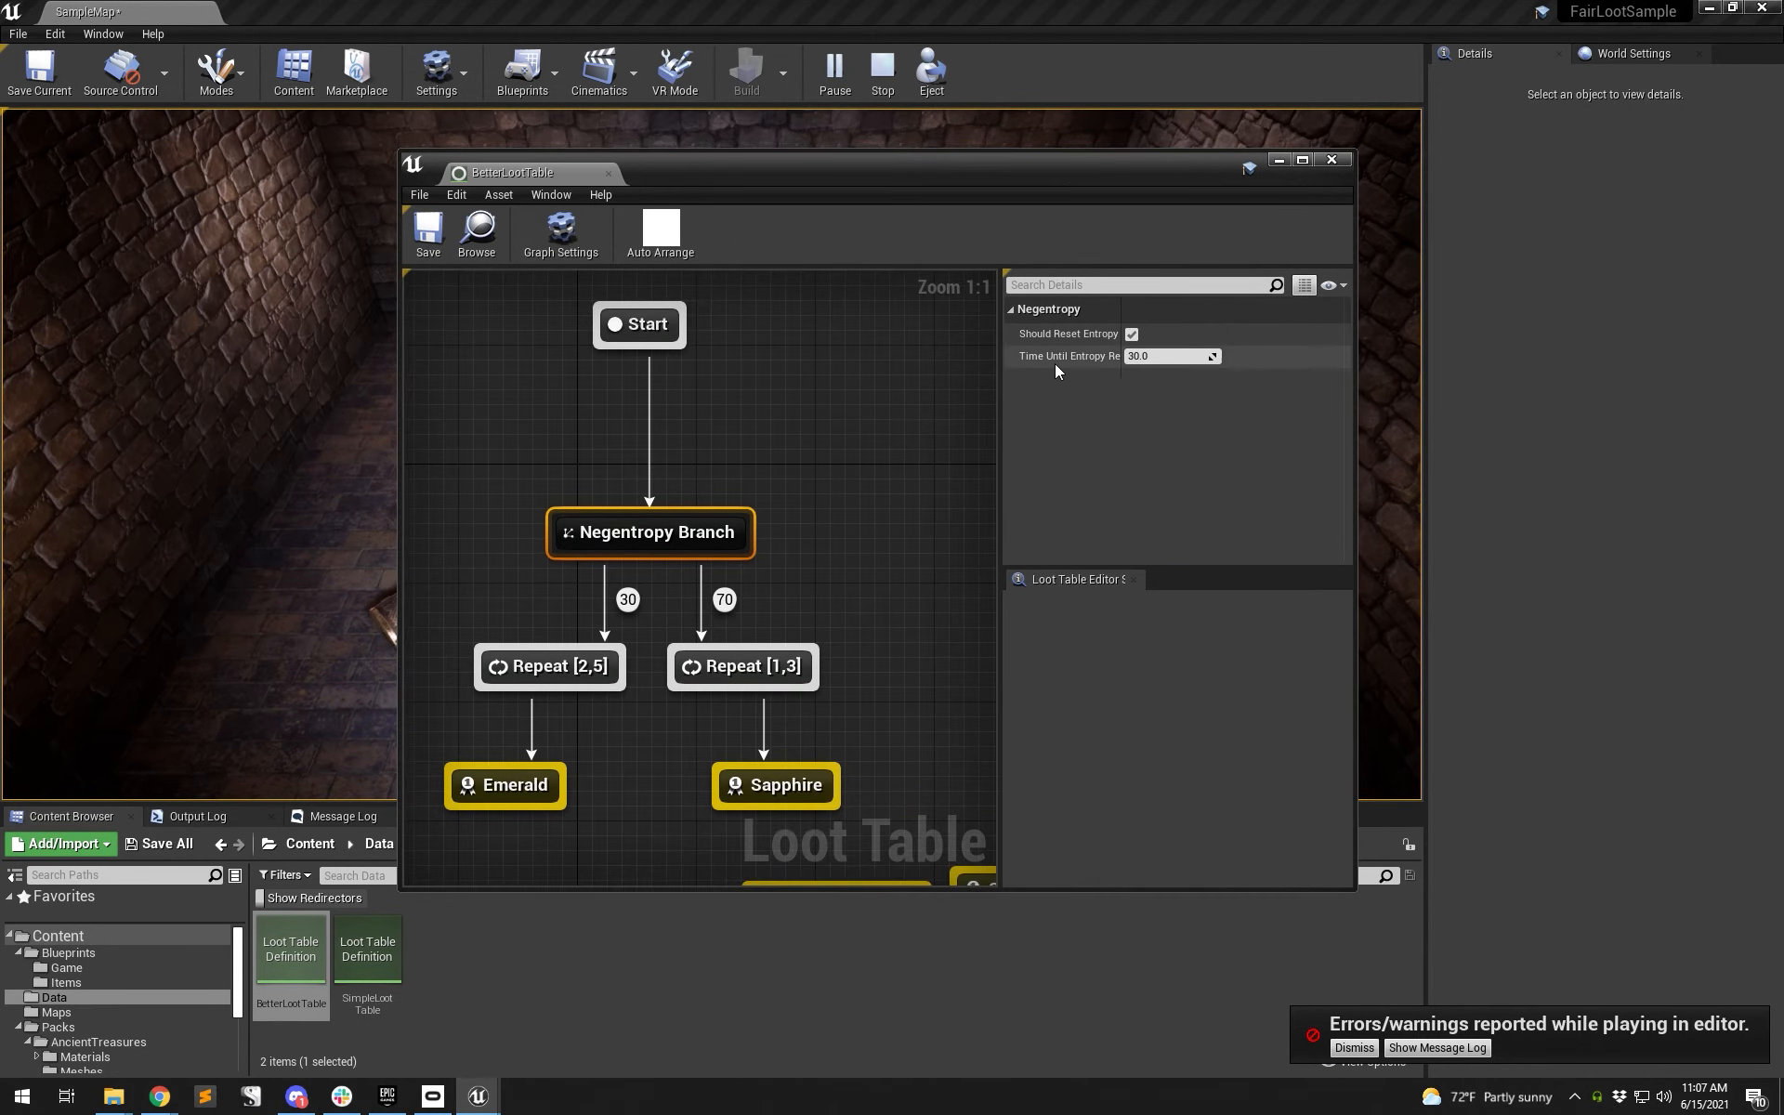
left_click_drag(1012, 409, 910, 397)
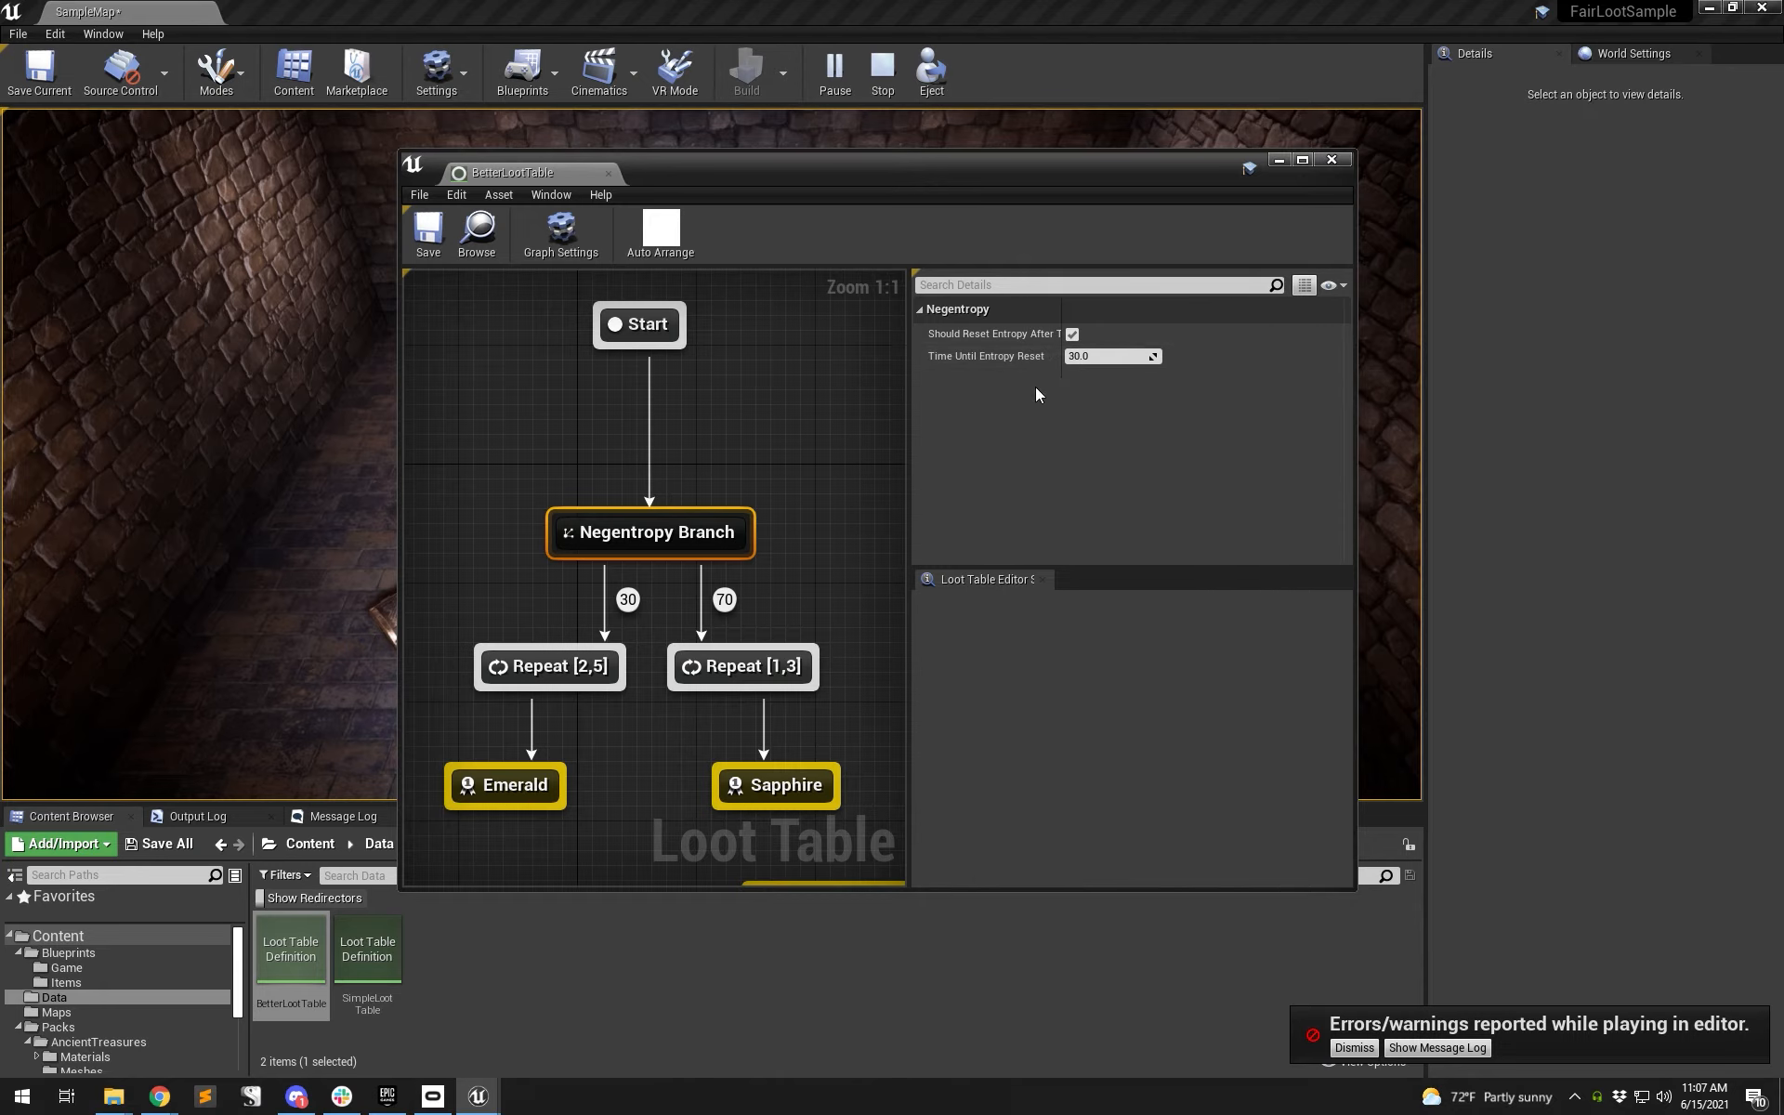
- Examine the Negentropy Branch's entropy reset time together with its weighted edges and the Repeat nodes beneath it
left_click(1110, 357)
left_click_drag(821, 603, 545, 607)
left_click(561, 663)
left_click(708, 663)
left_click(568, 678)
left_click(730, 672)
left_click_drag(815, 601, 542, 595)
left_click(658, 537)
left_click(627, 599)
left_click_drag(483, 564, 784, 609)
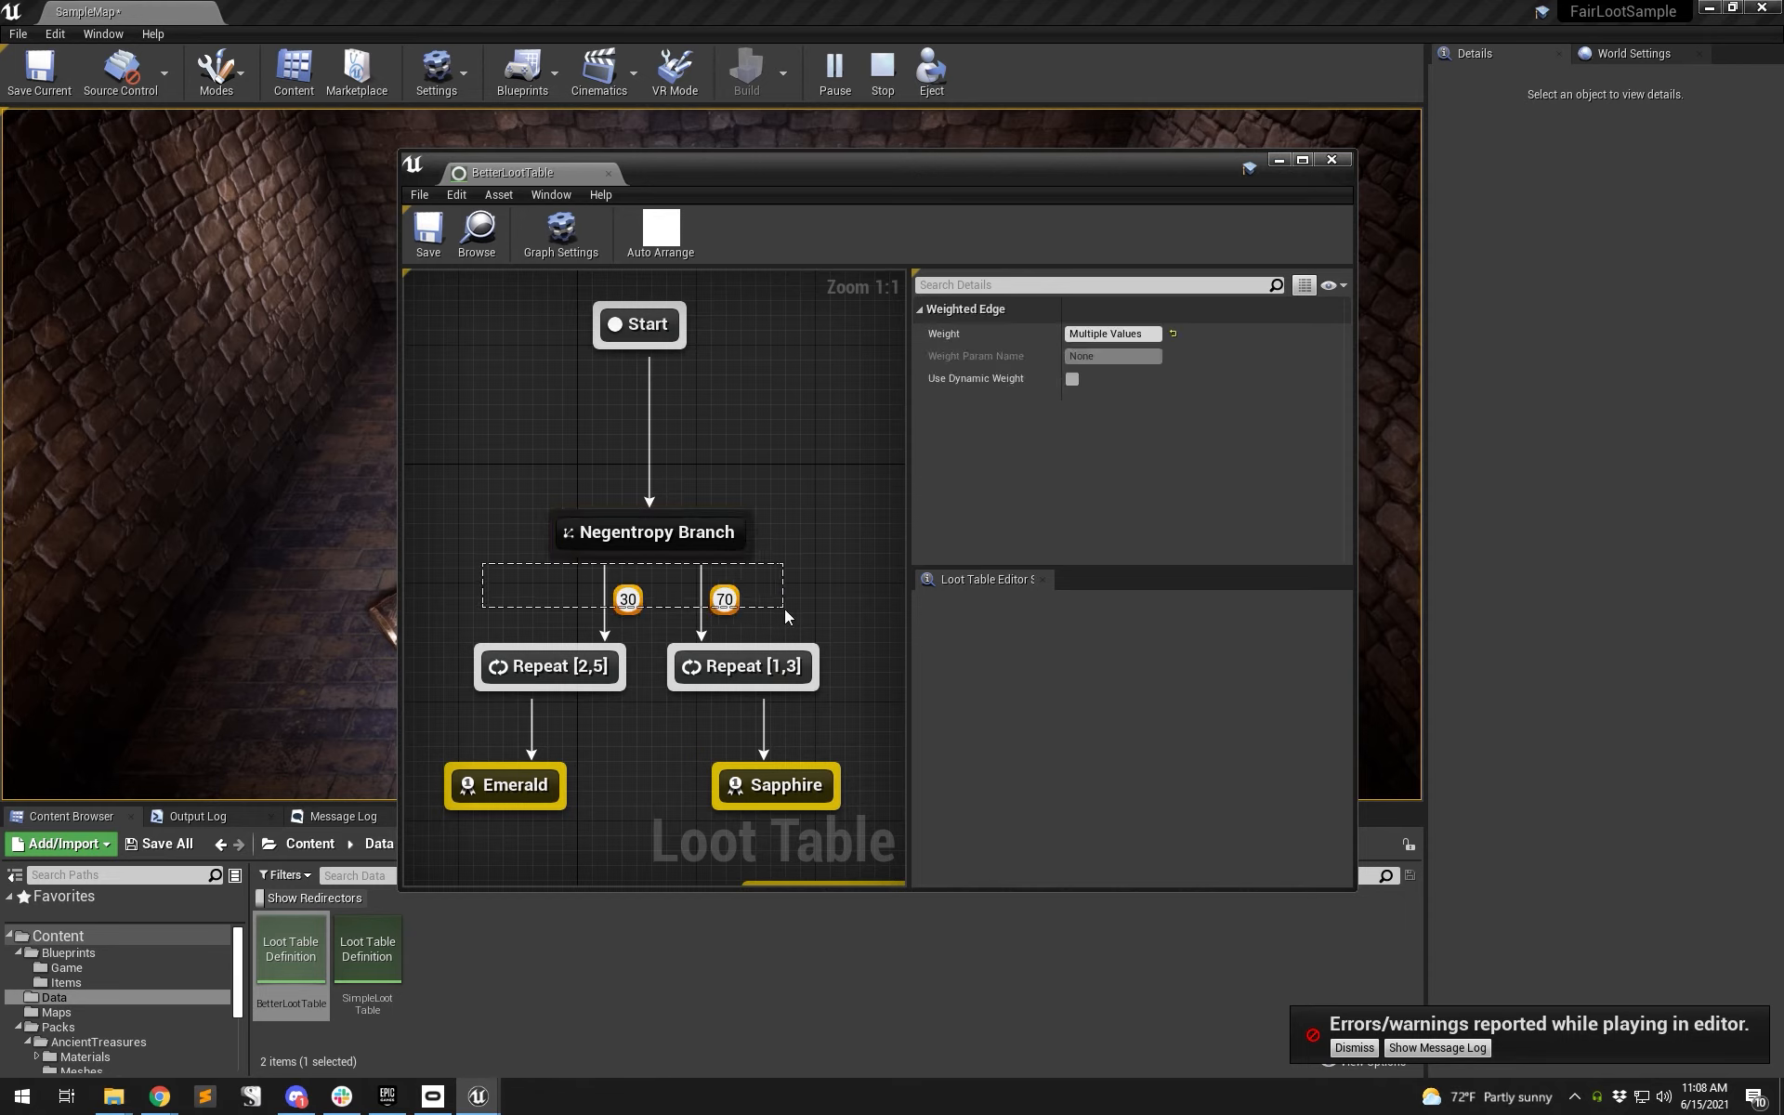
left_click_drag(776, 506, 559, 625)
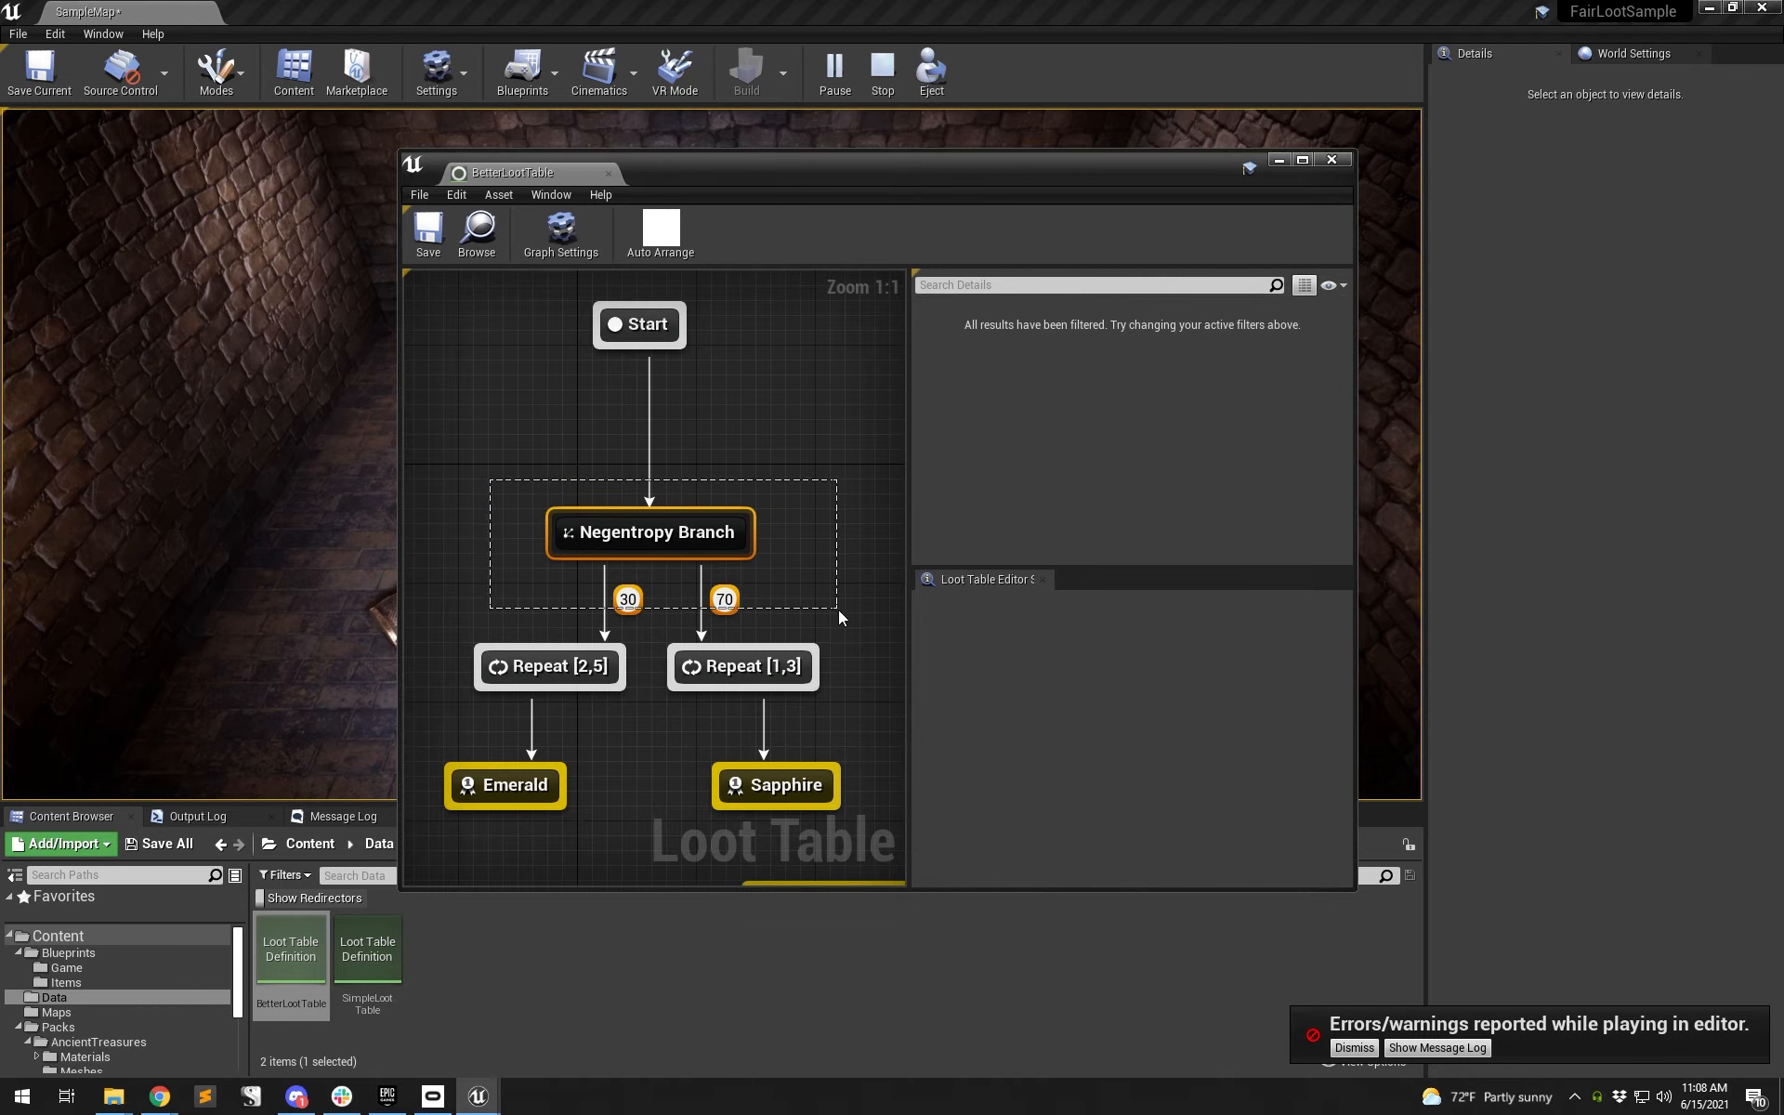
right_click_drag(790, 600, 772, 558)
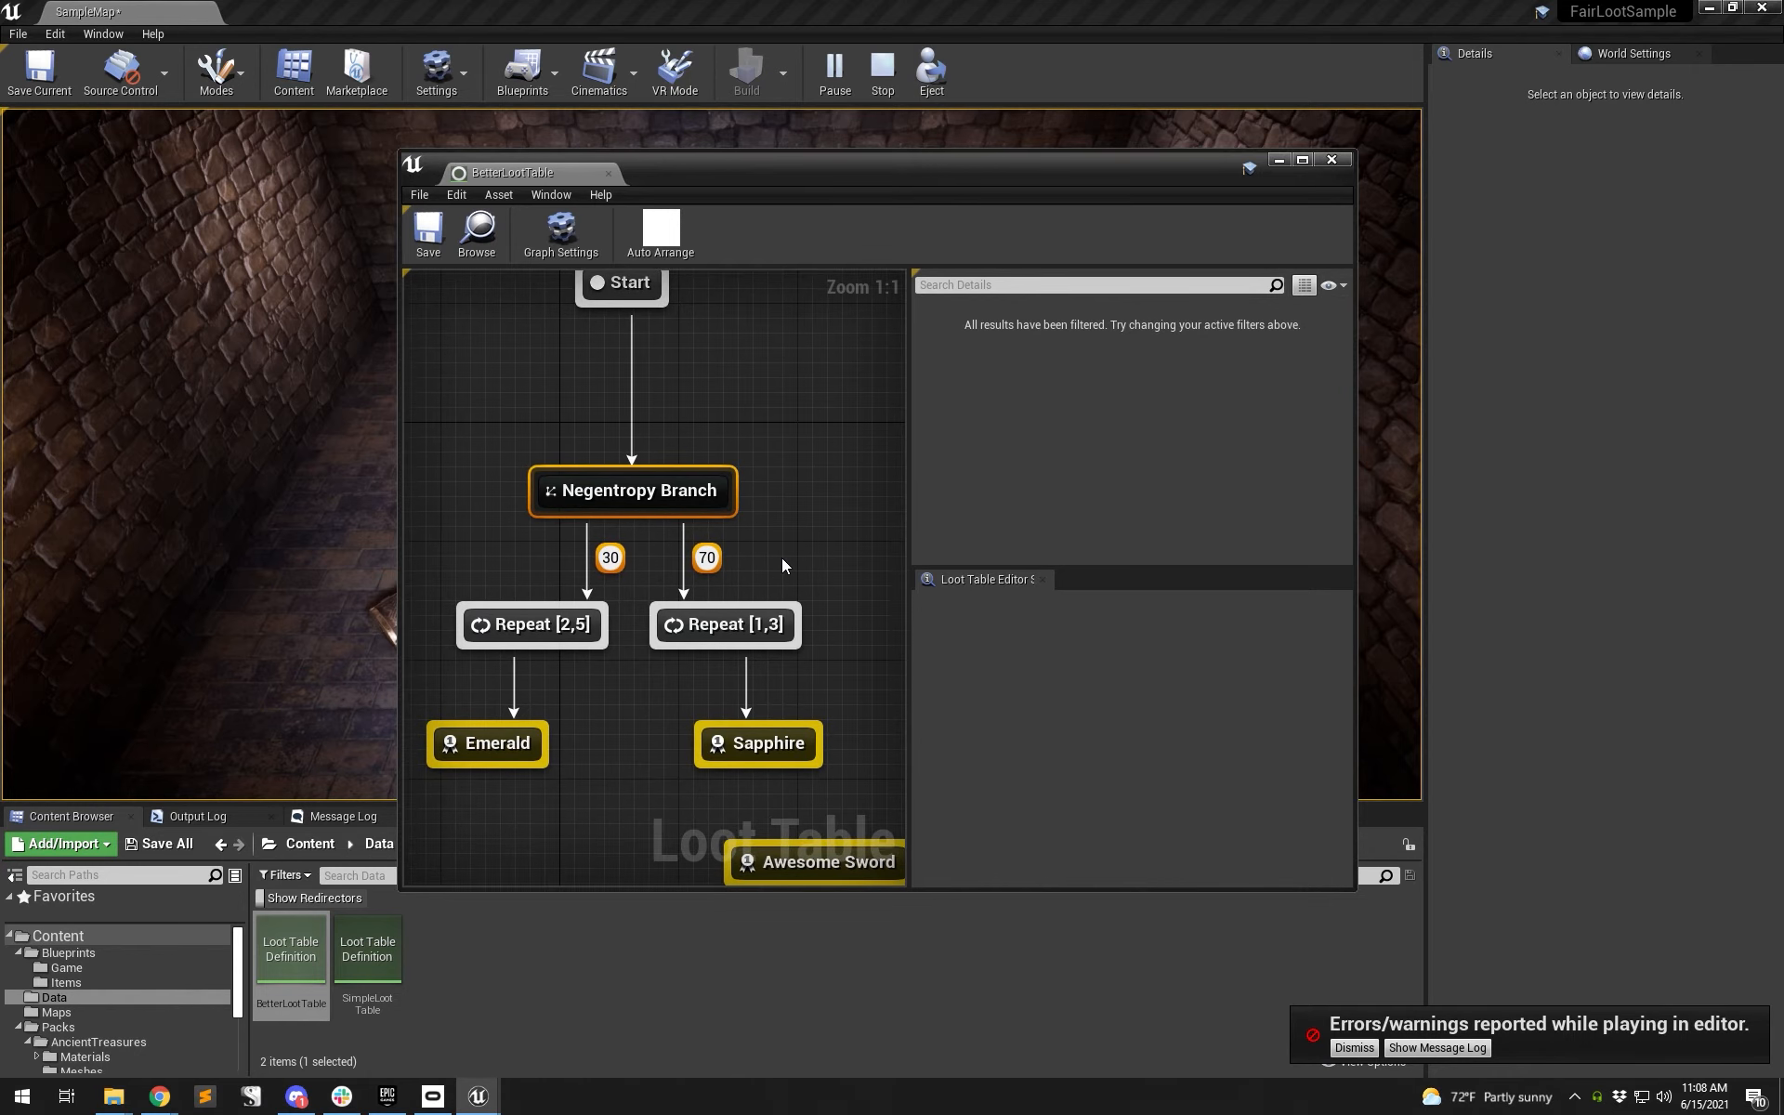
- Move the graph window off the chests, open several of them to test the gem drops, and stop the play session
left_click_drag(606, 173, 887, 188)
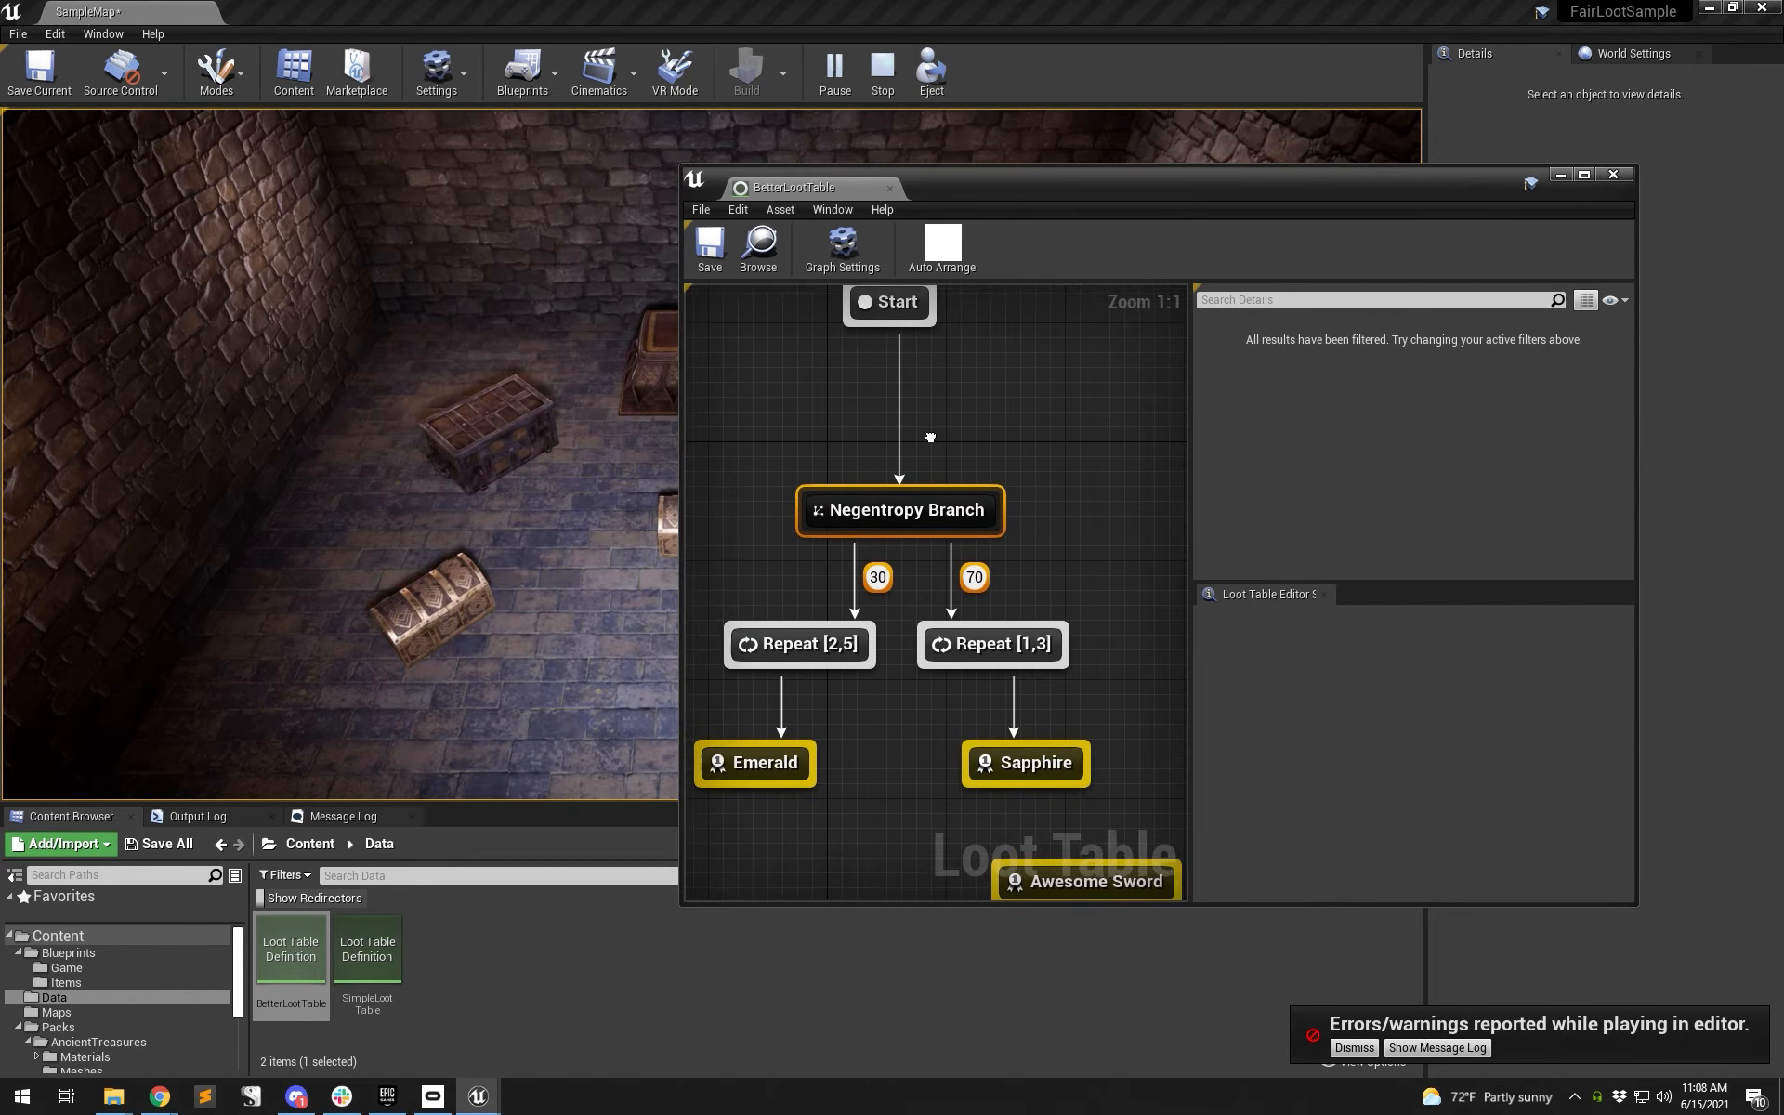
left_click_drag(918, 539, 919, 544)
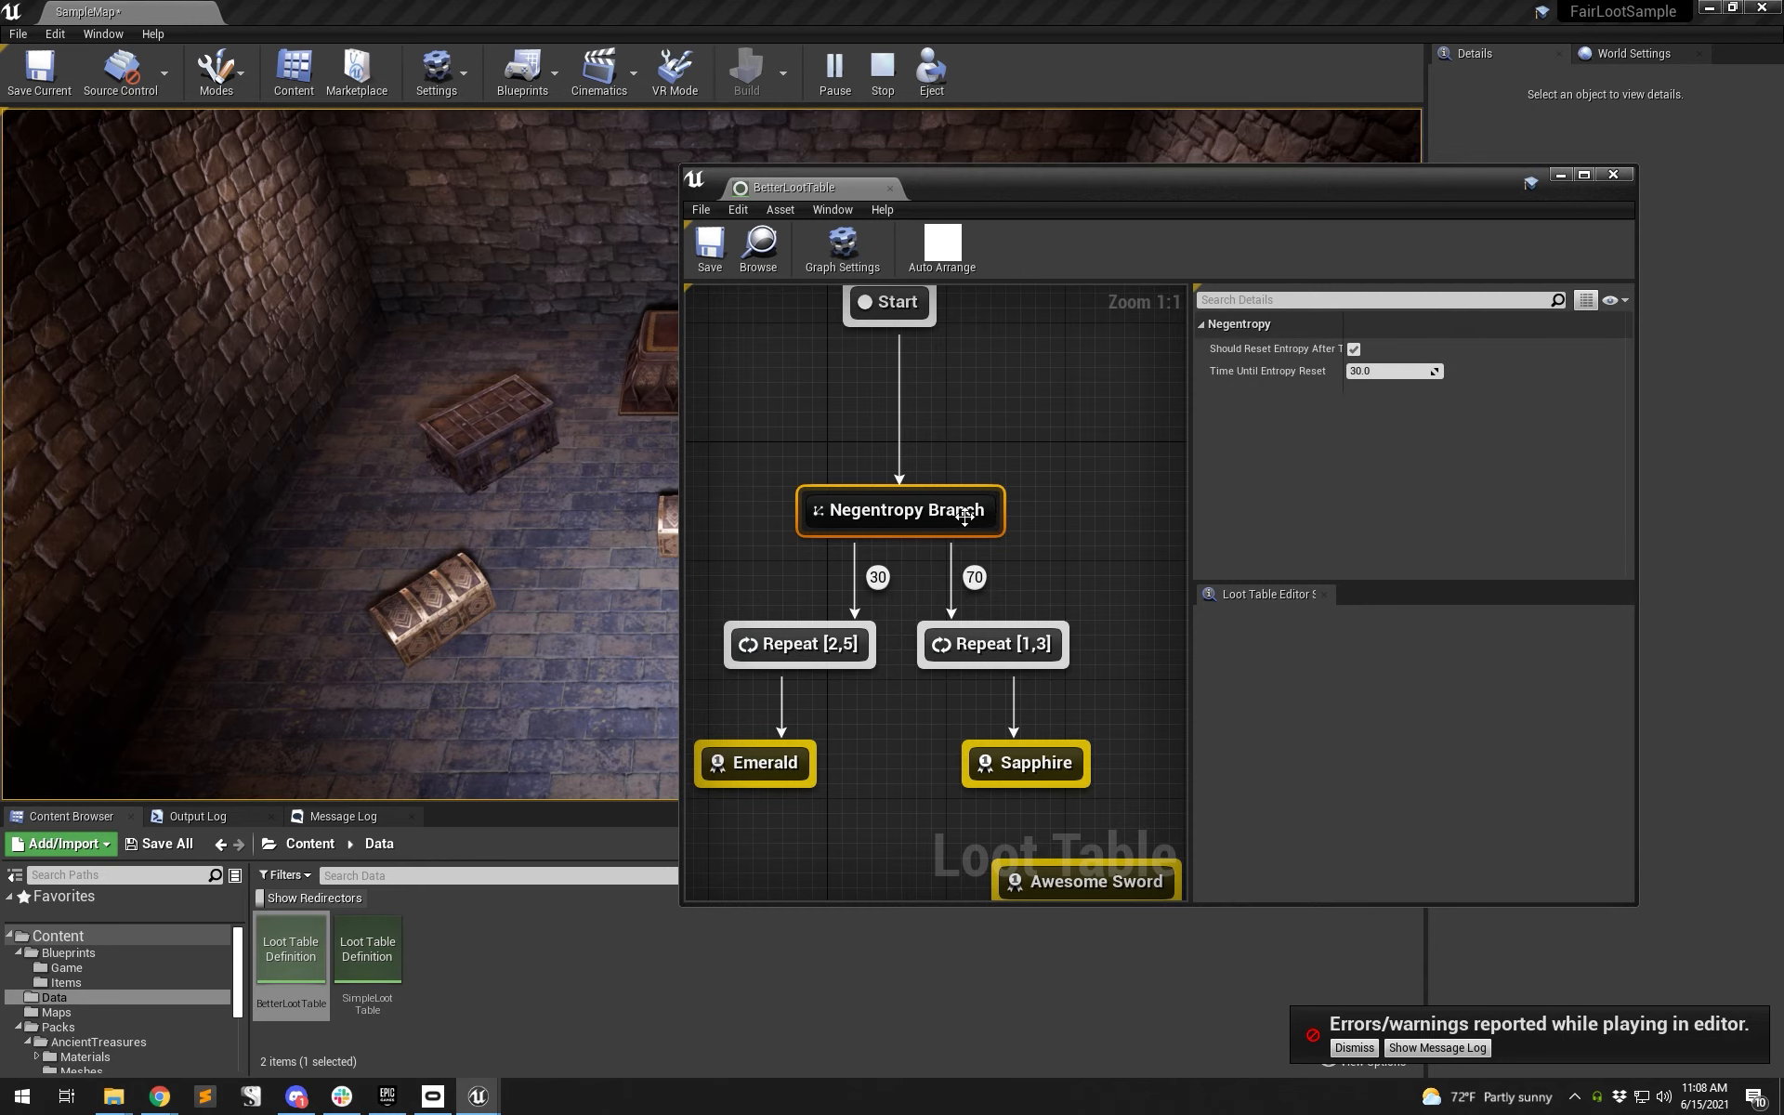
left_click(957, 469)
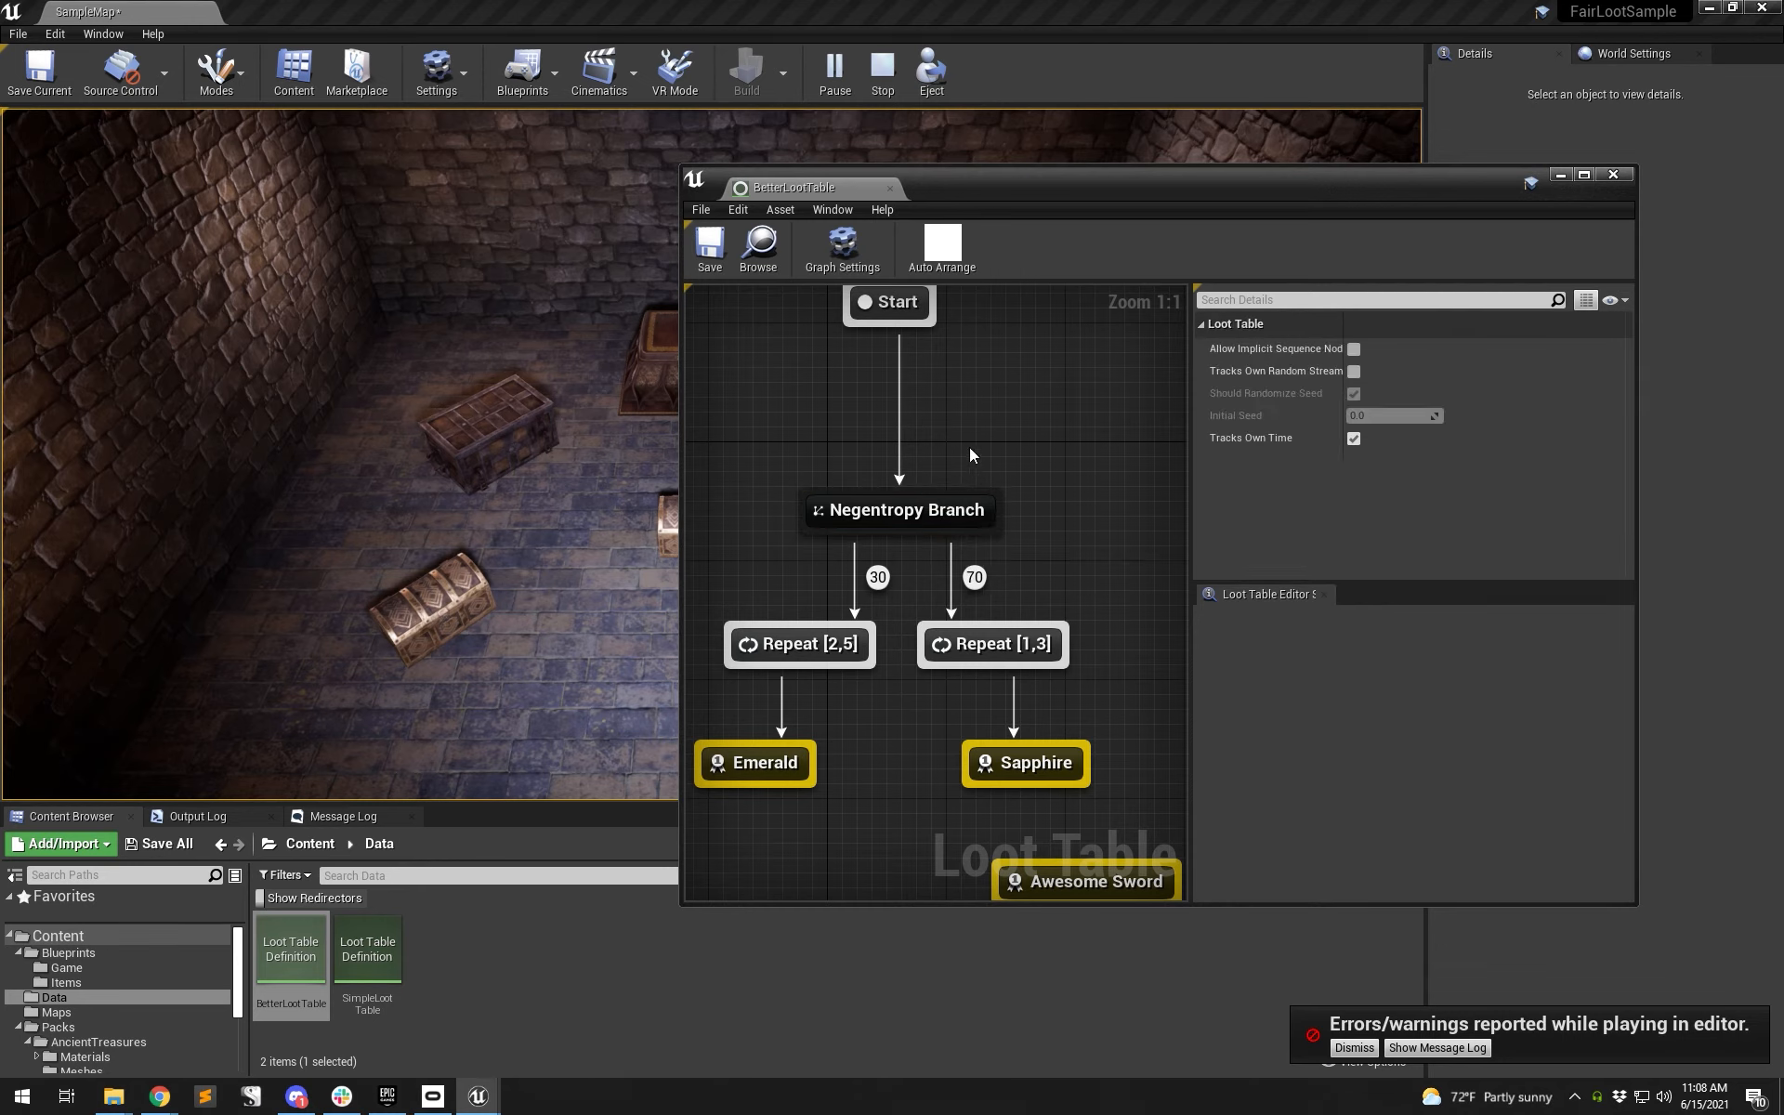
left_click(452, 594)
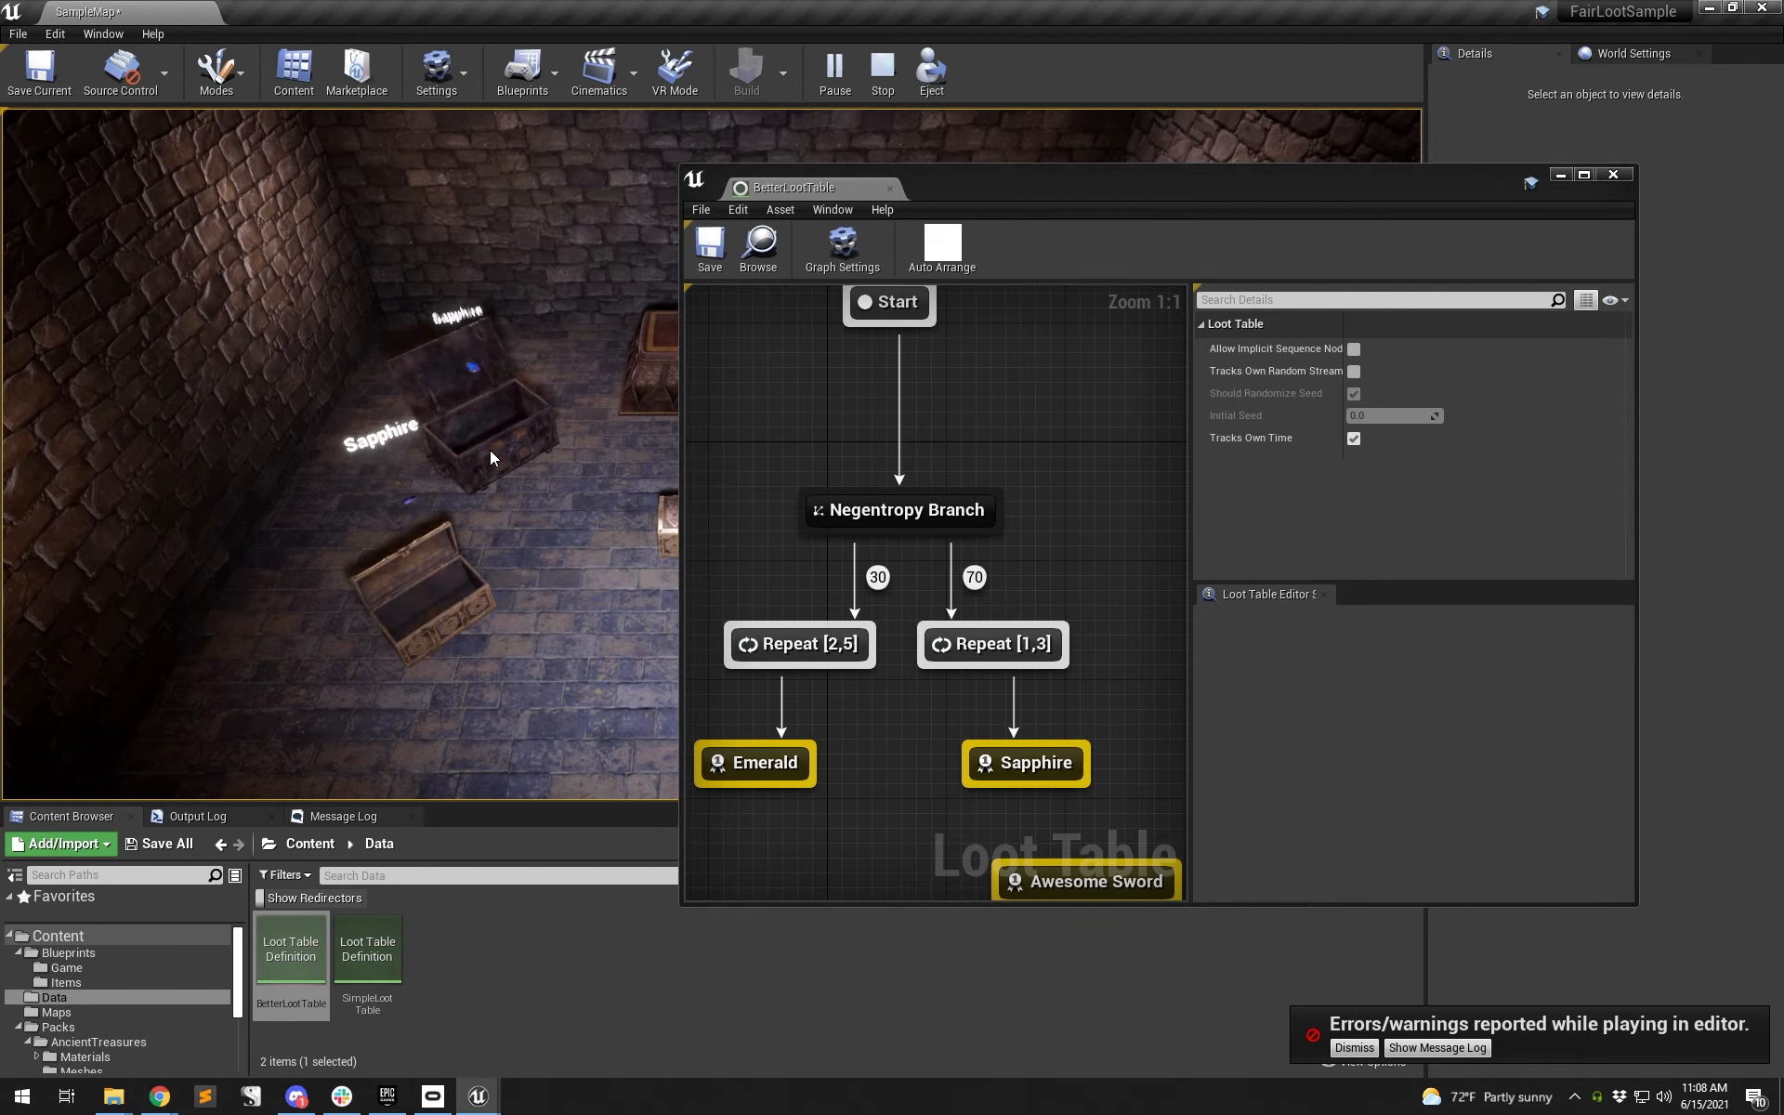
left_click_drag(1028, 197, 1172, 188)
right_click_drag(1009, 384, 1149, 478)
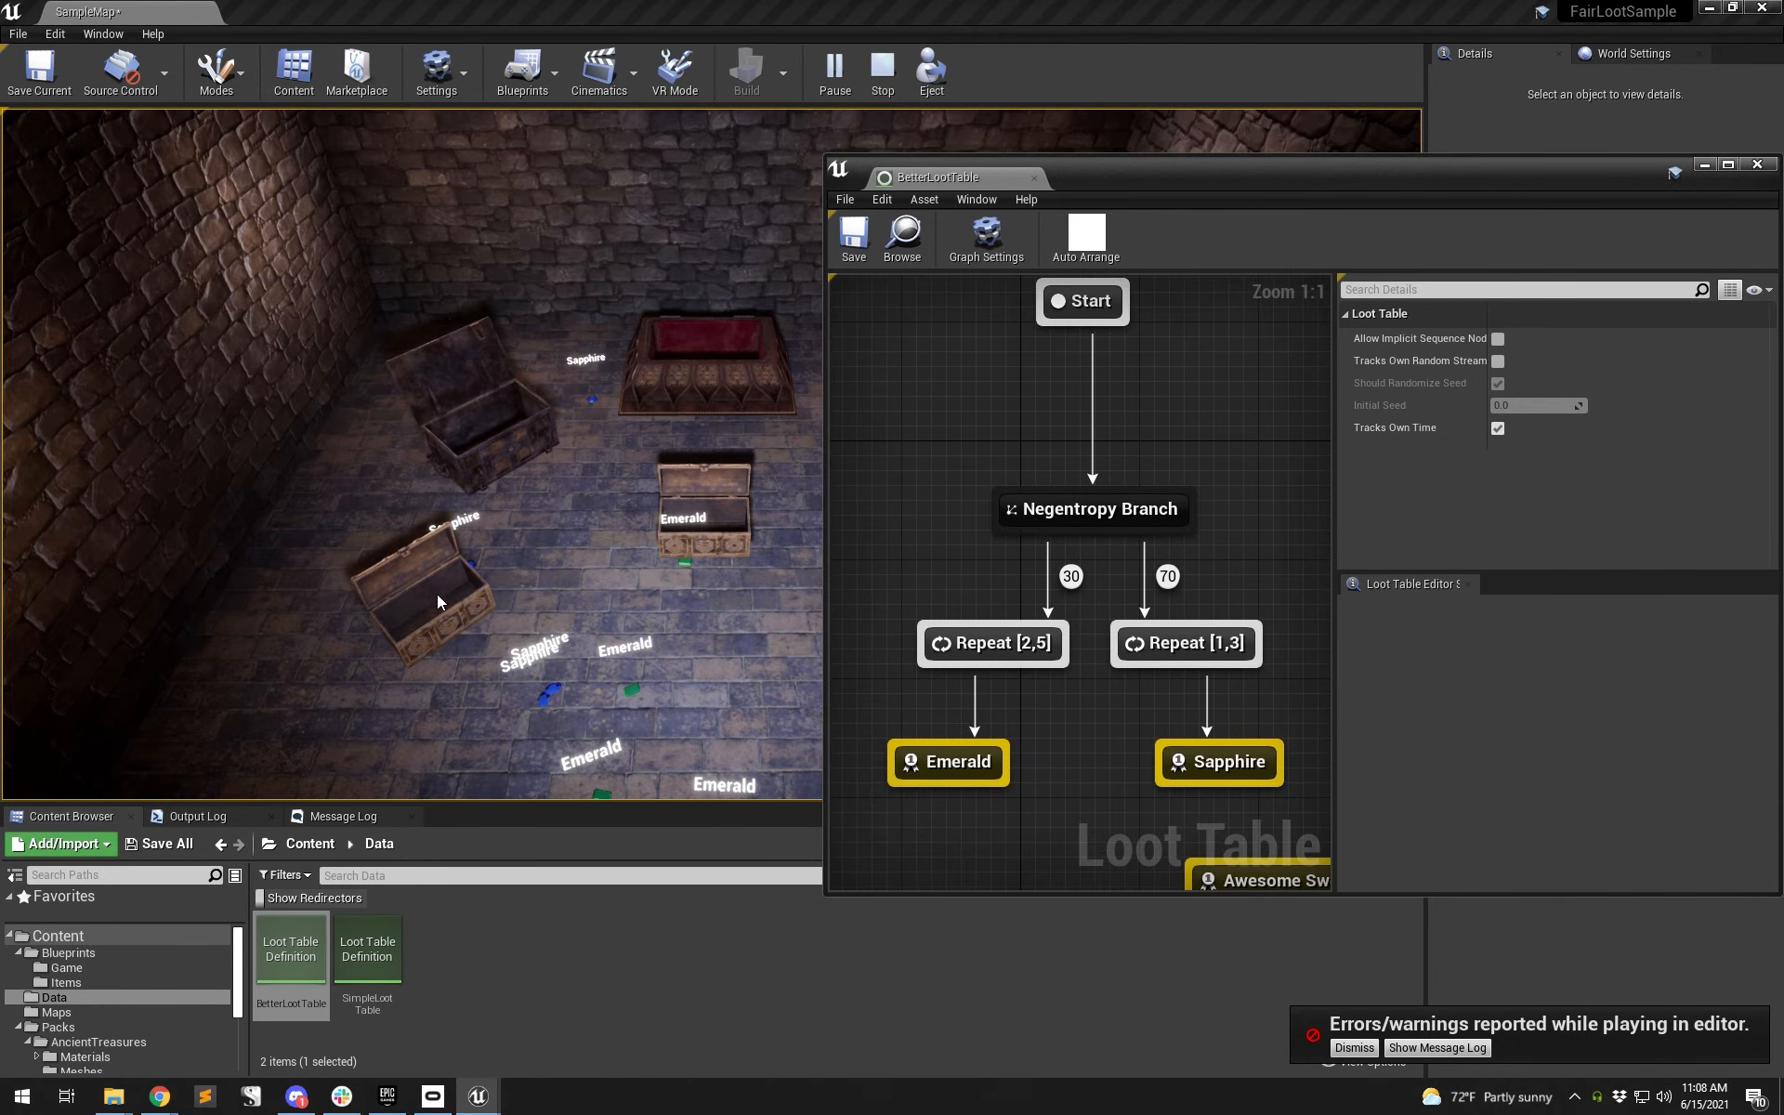
left_click(432, 585)
left_click(475, 436)
left_click(708, 518)
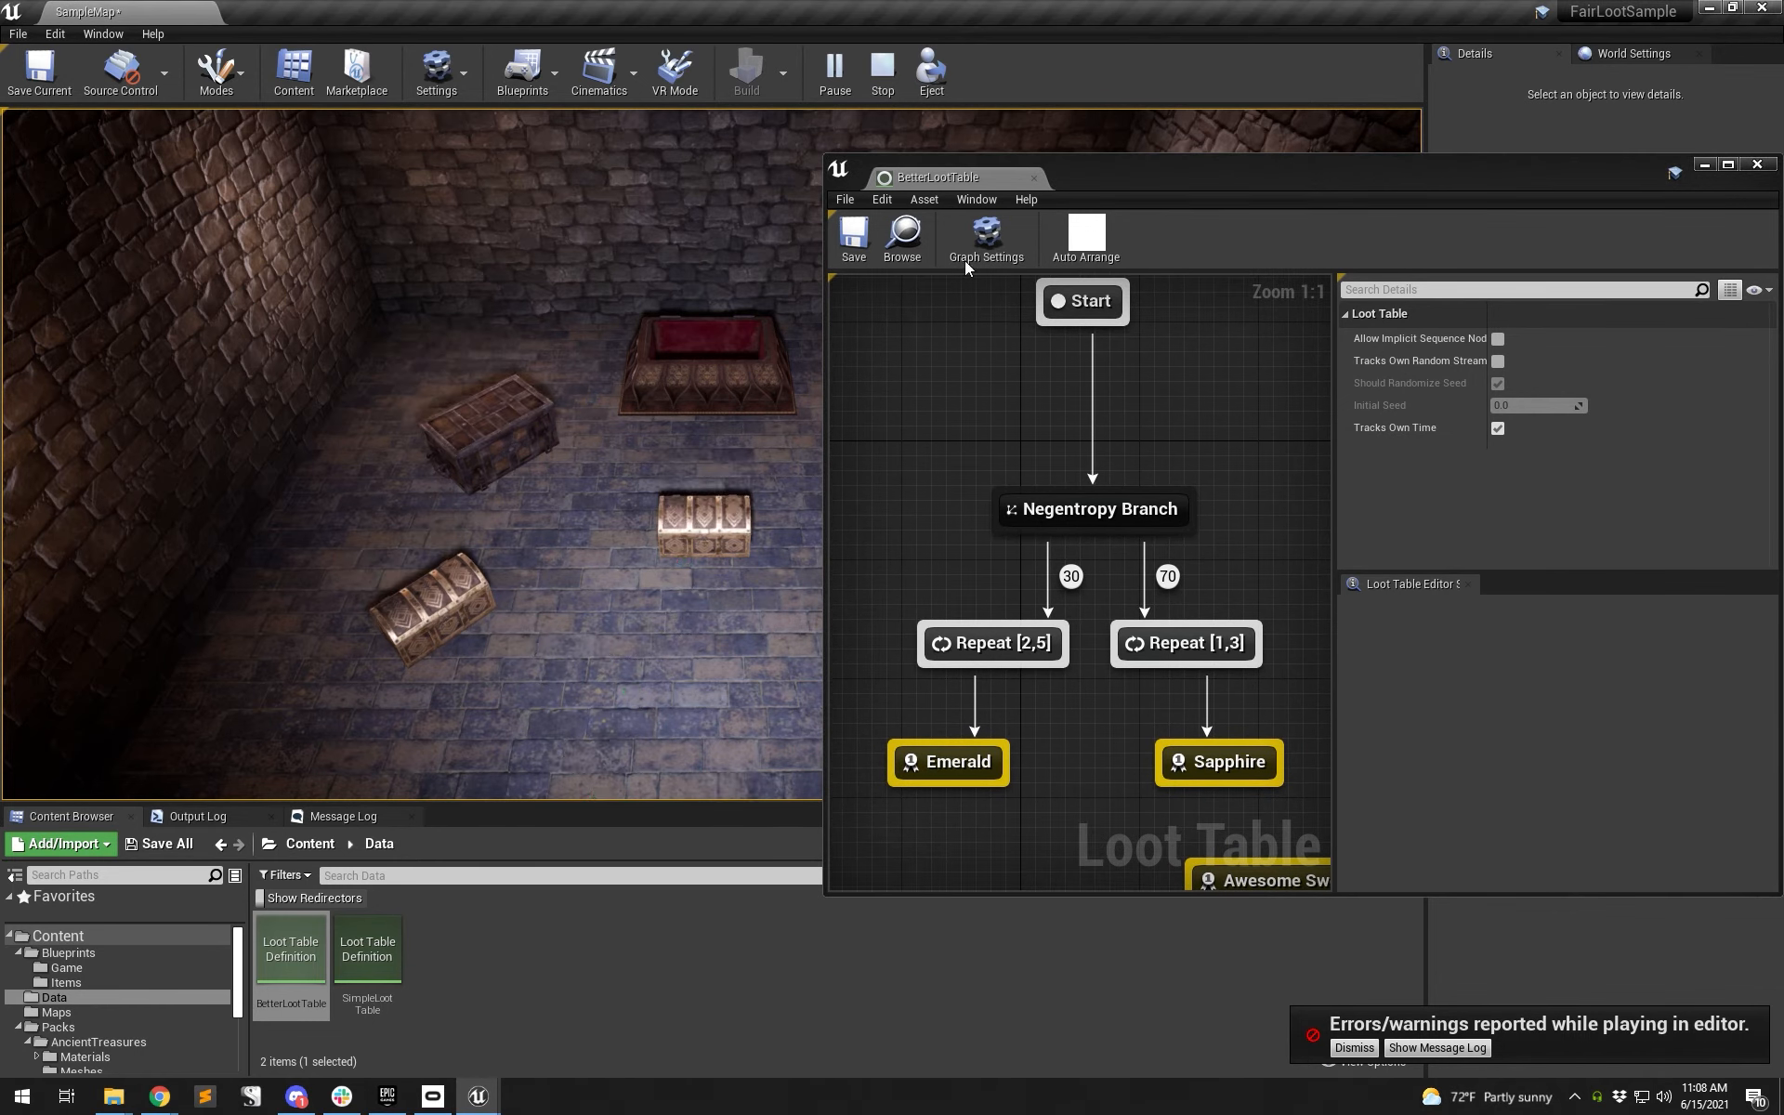
left_click(878, 74)
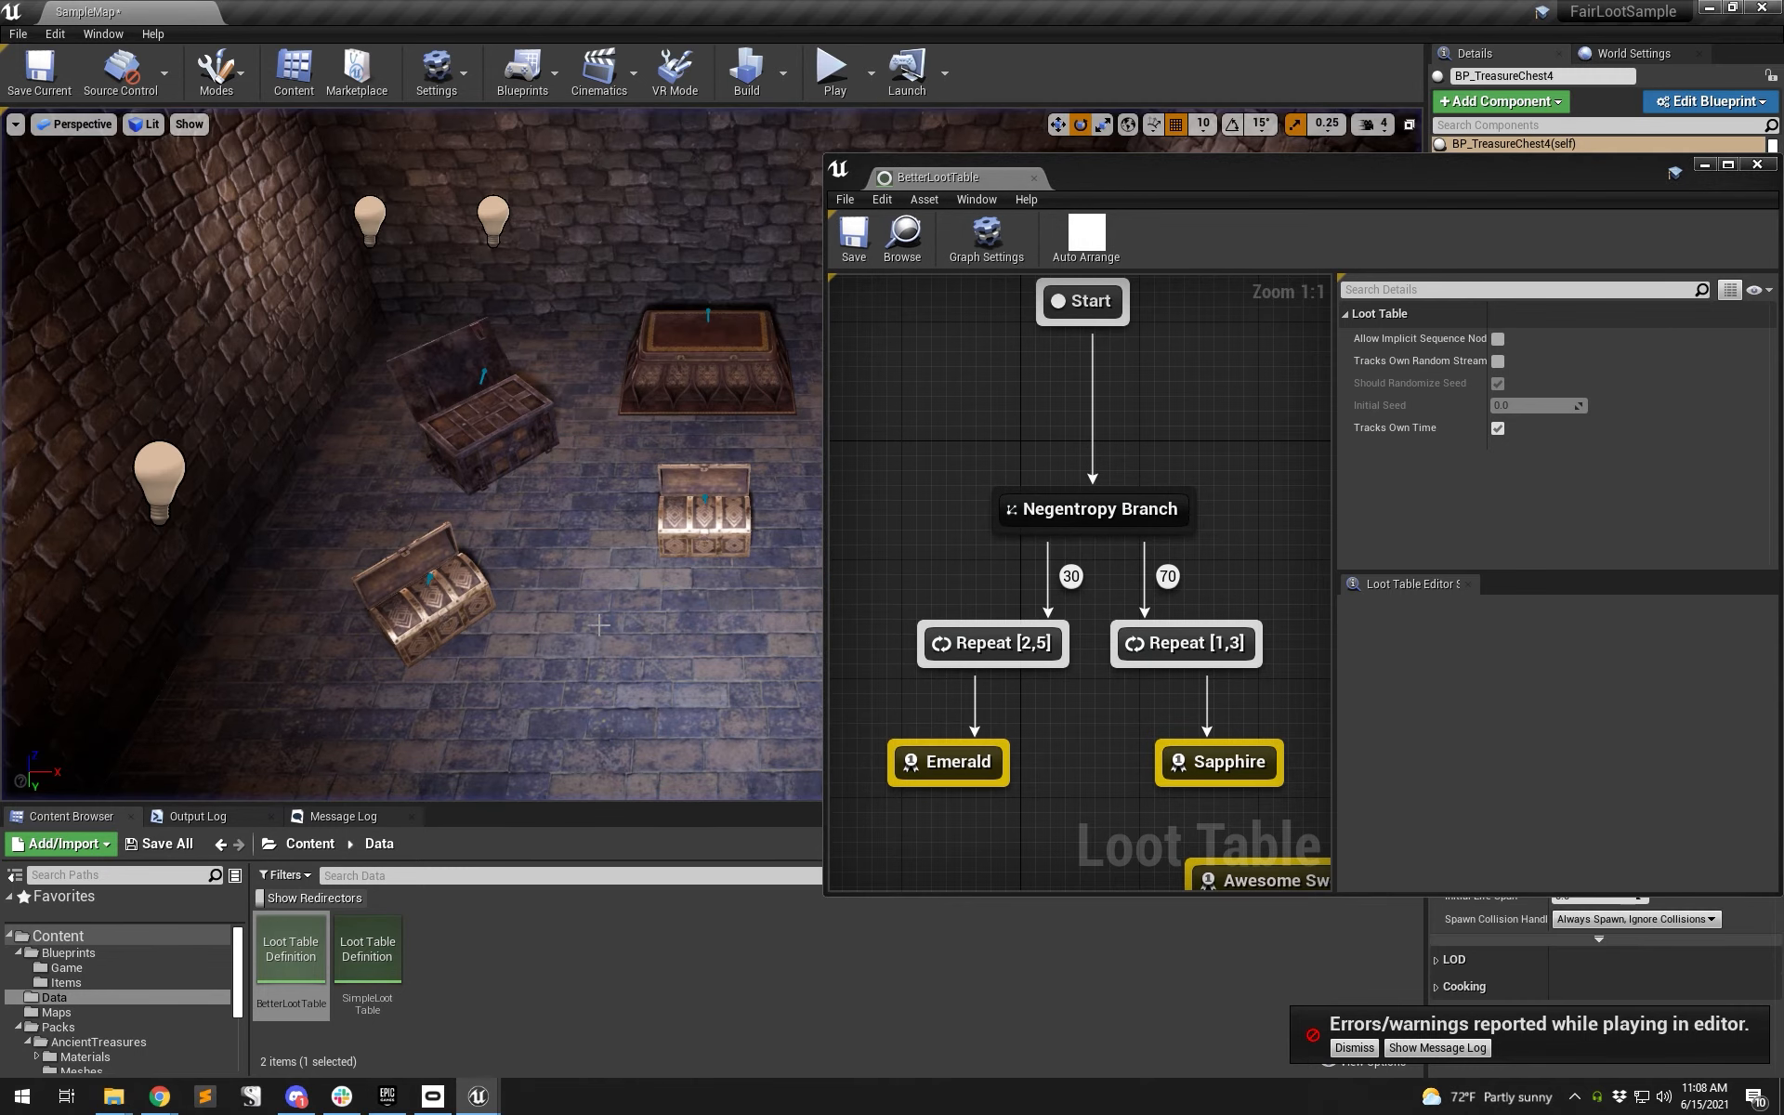
- Add a Nested Loot Table node between the Start node and the Negentropy Branch in the BetterLootTable graph
left_click(473, 429)
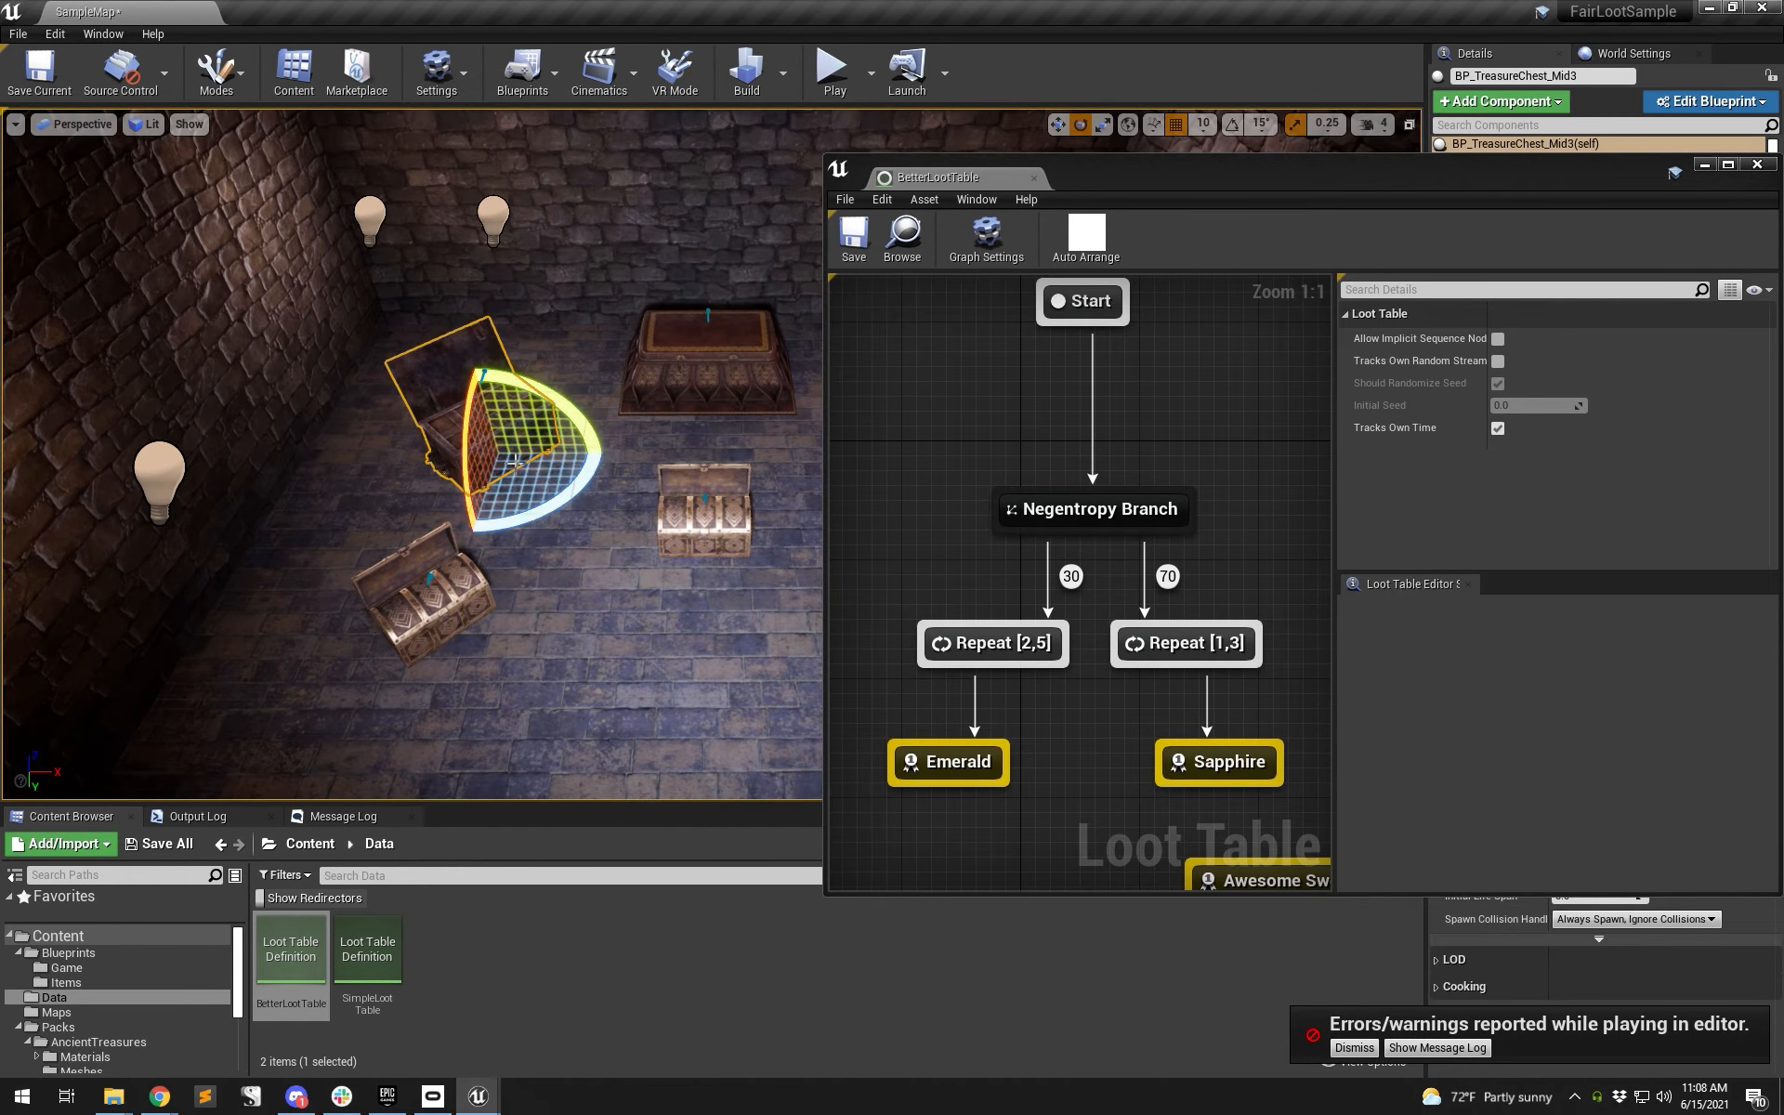
left_click(483, 934)
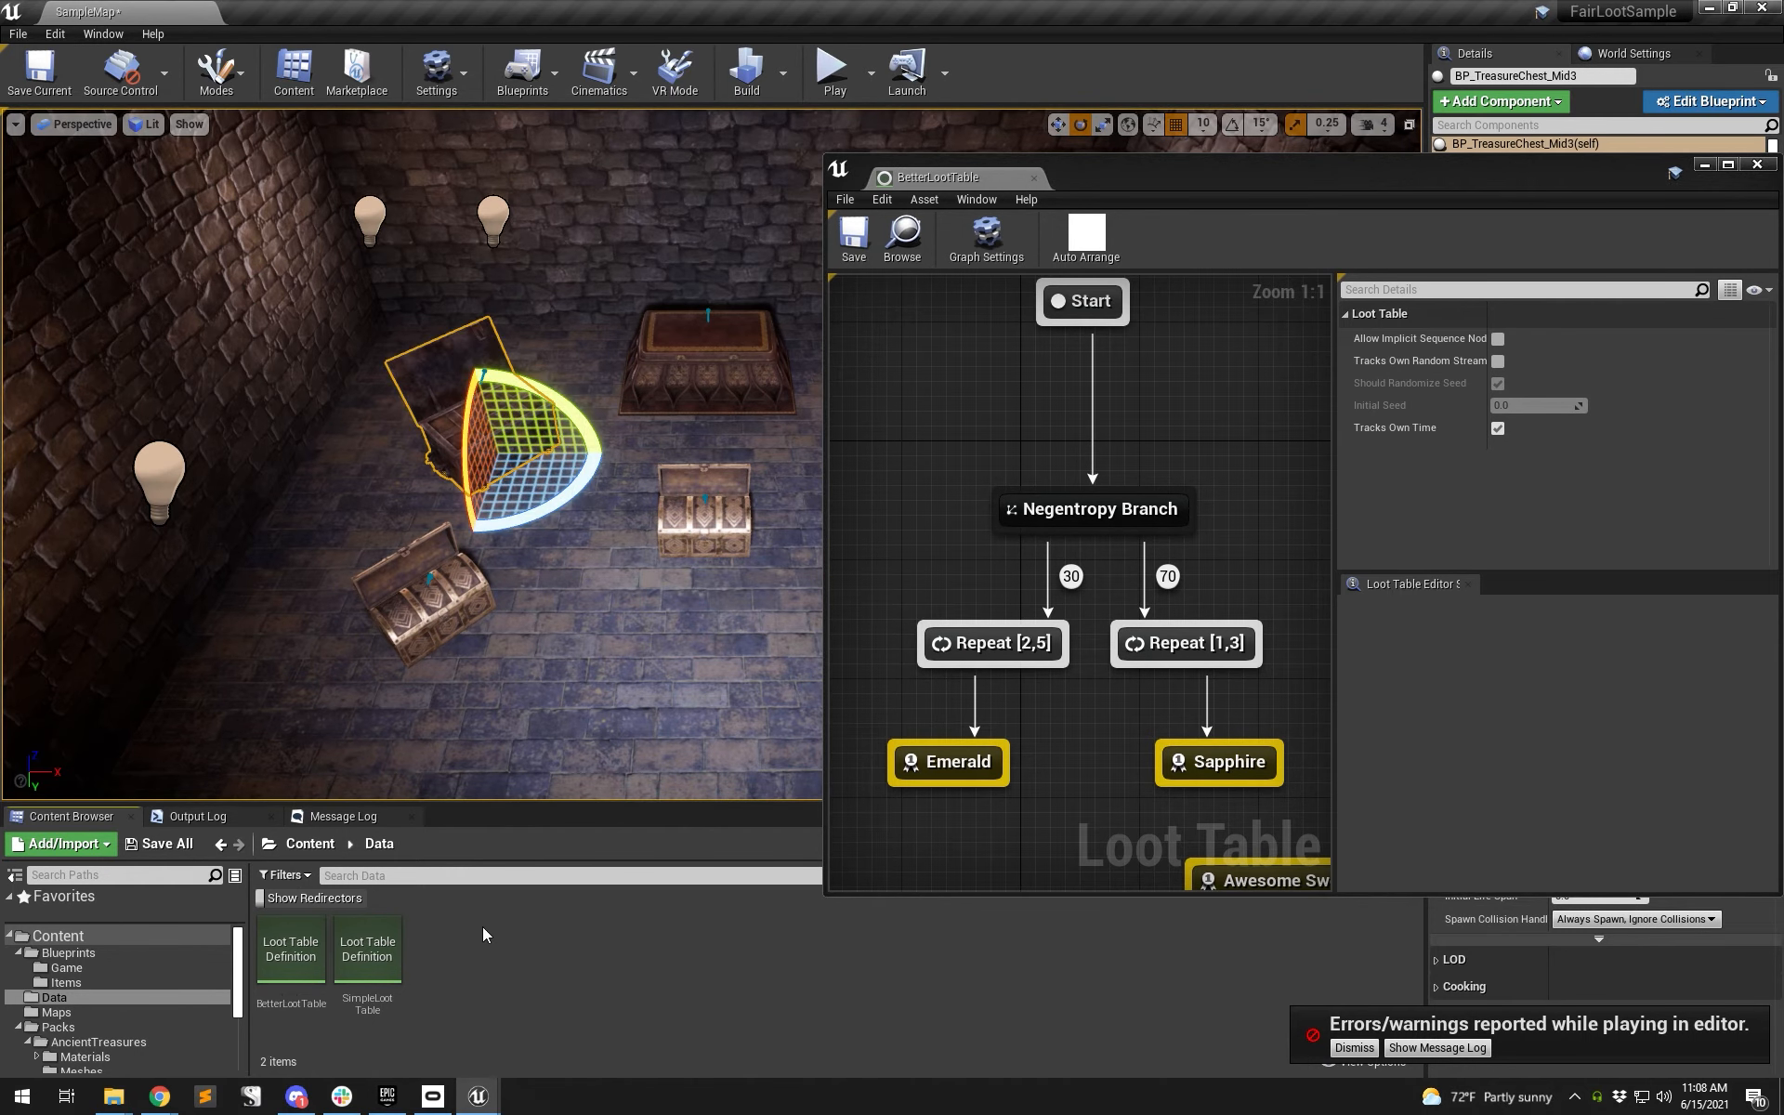
right_click(960, 403)
right_click(944, 400)
right_click(934, 393)
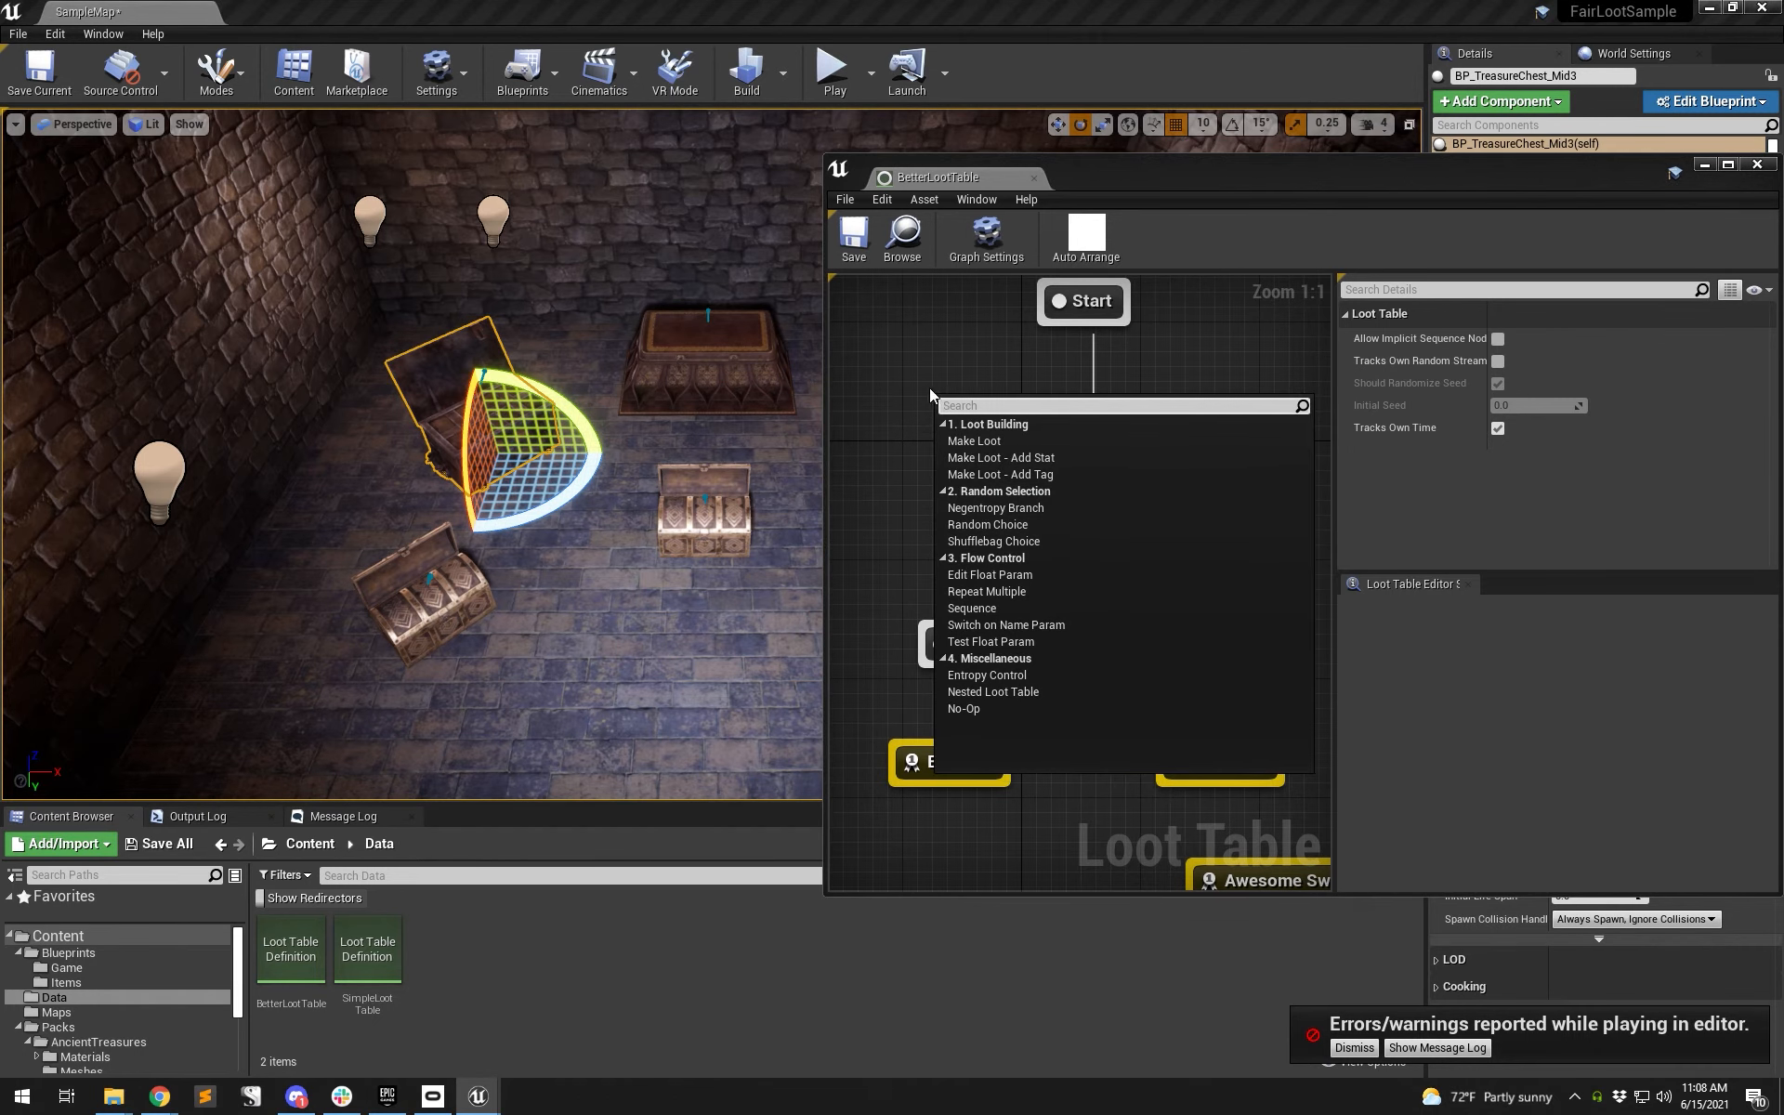
left_click(1004, 693)
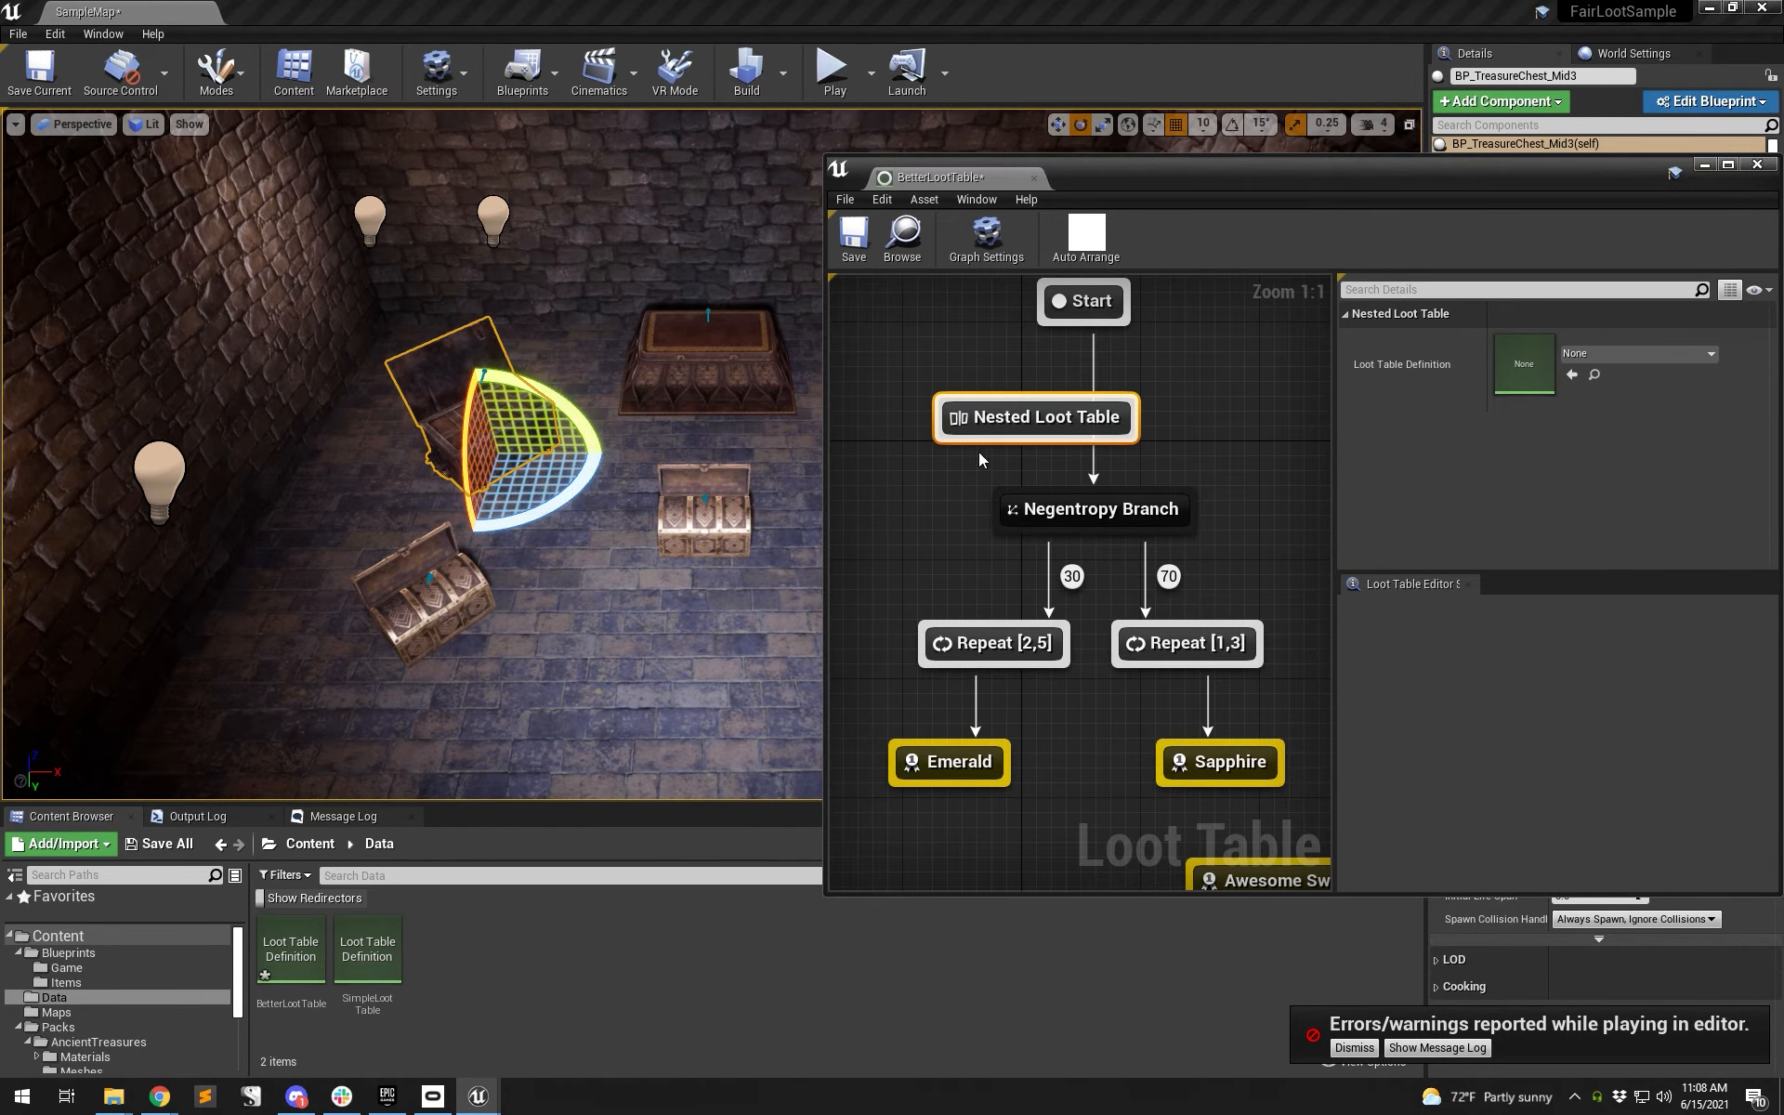
left_click_drag(985, 429, 999, 417)
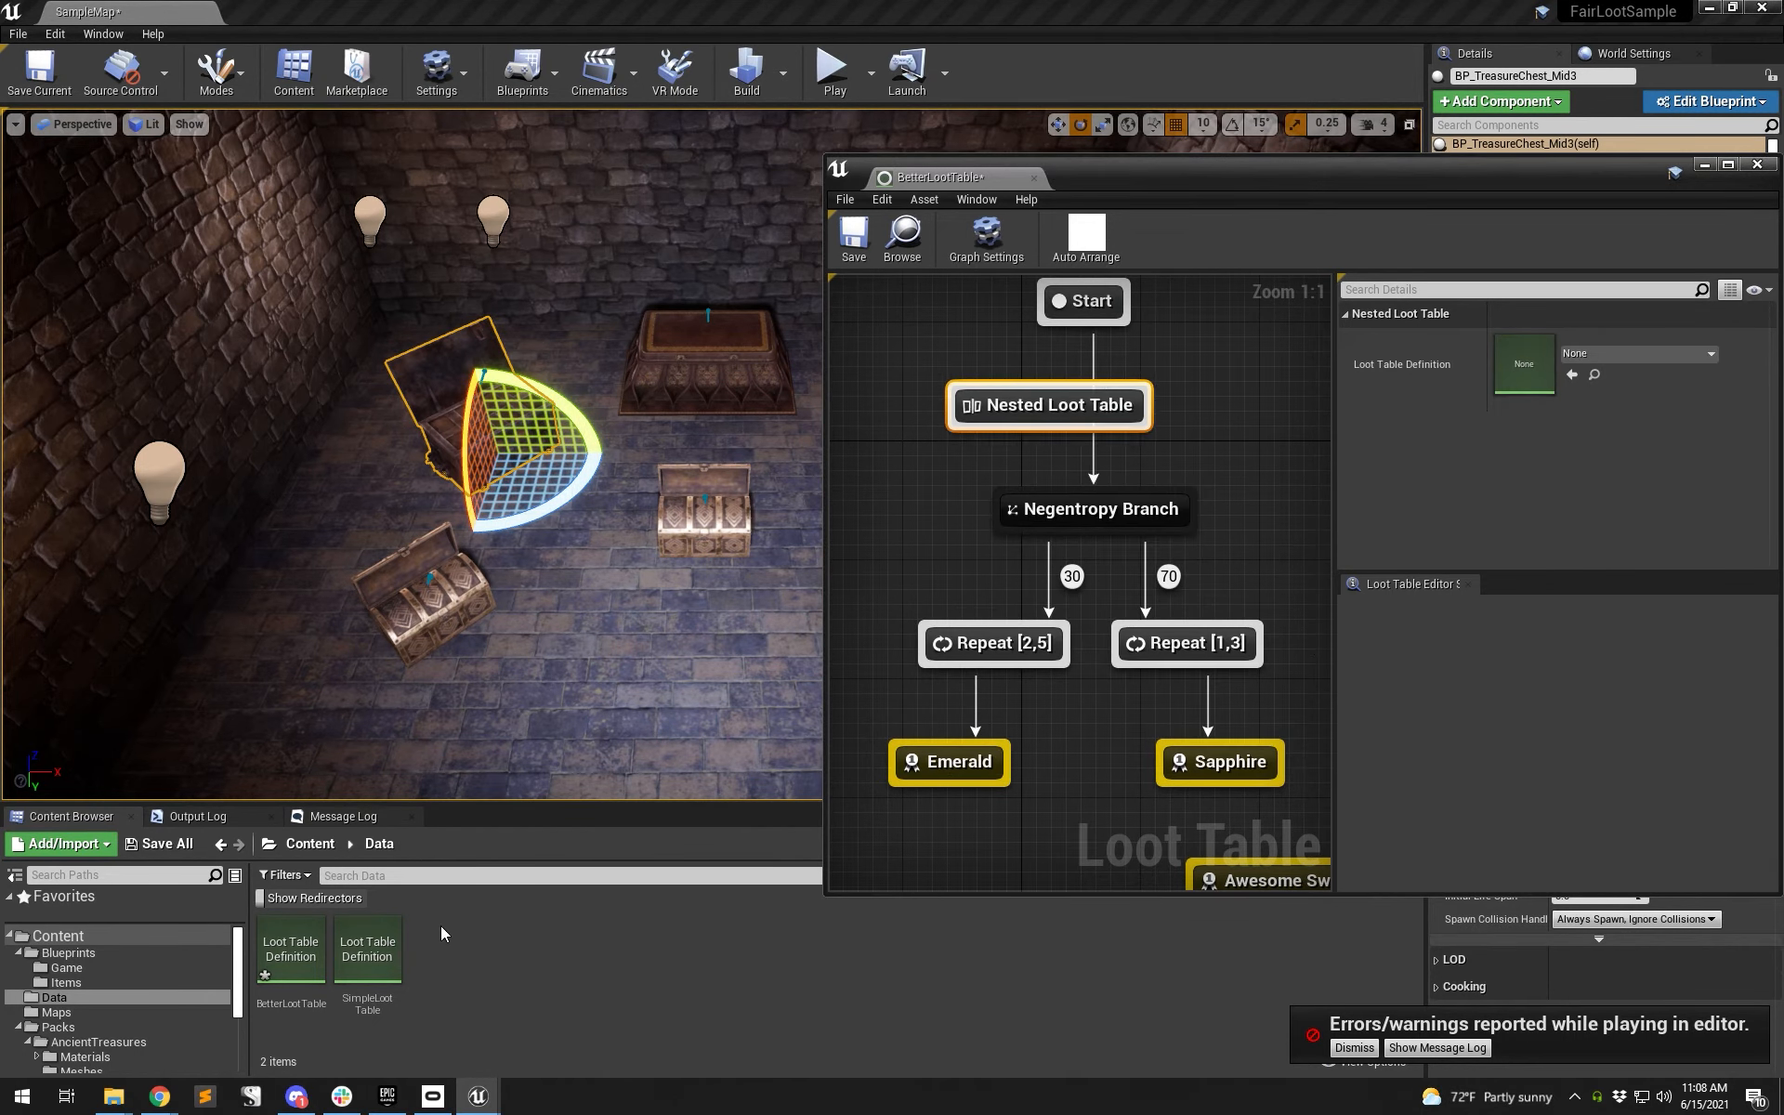
- Create a loot table definition named GemsLootTable in the Data folder and open it
right_click(471, 966)
left_click(553, 554)
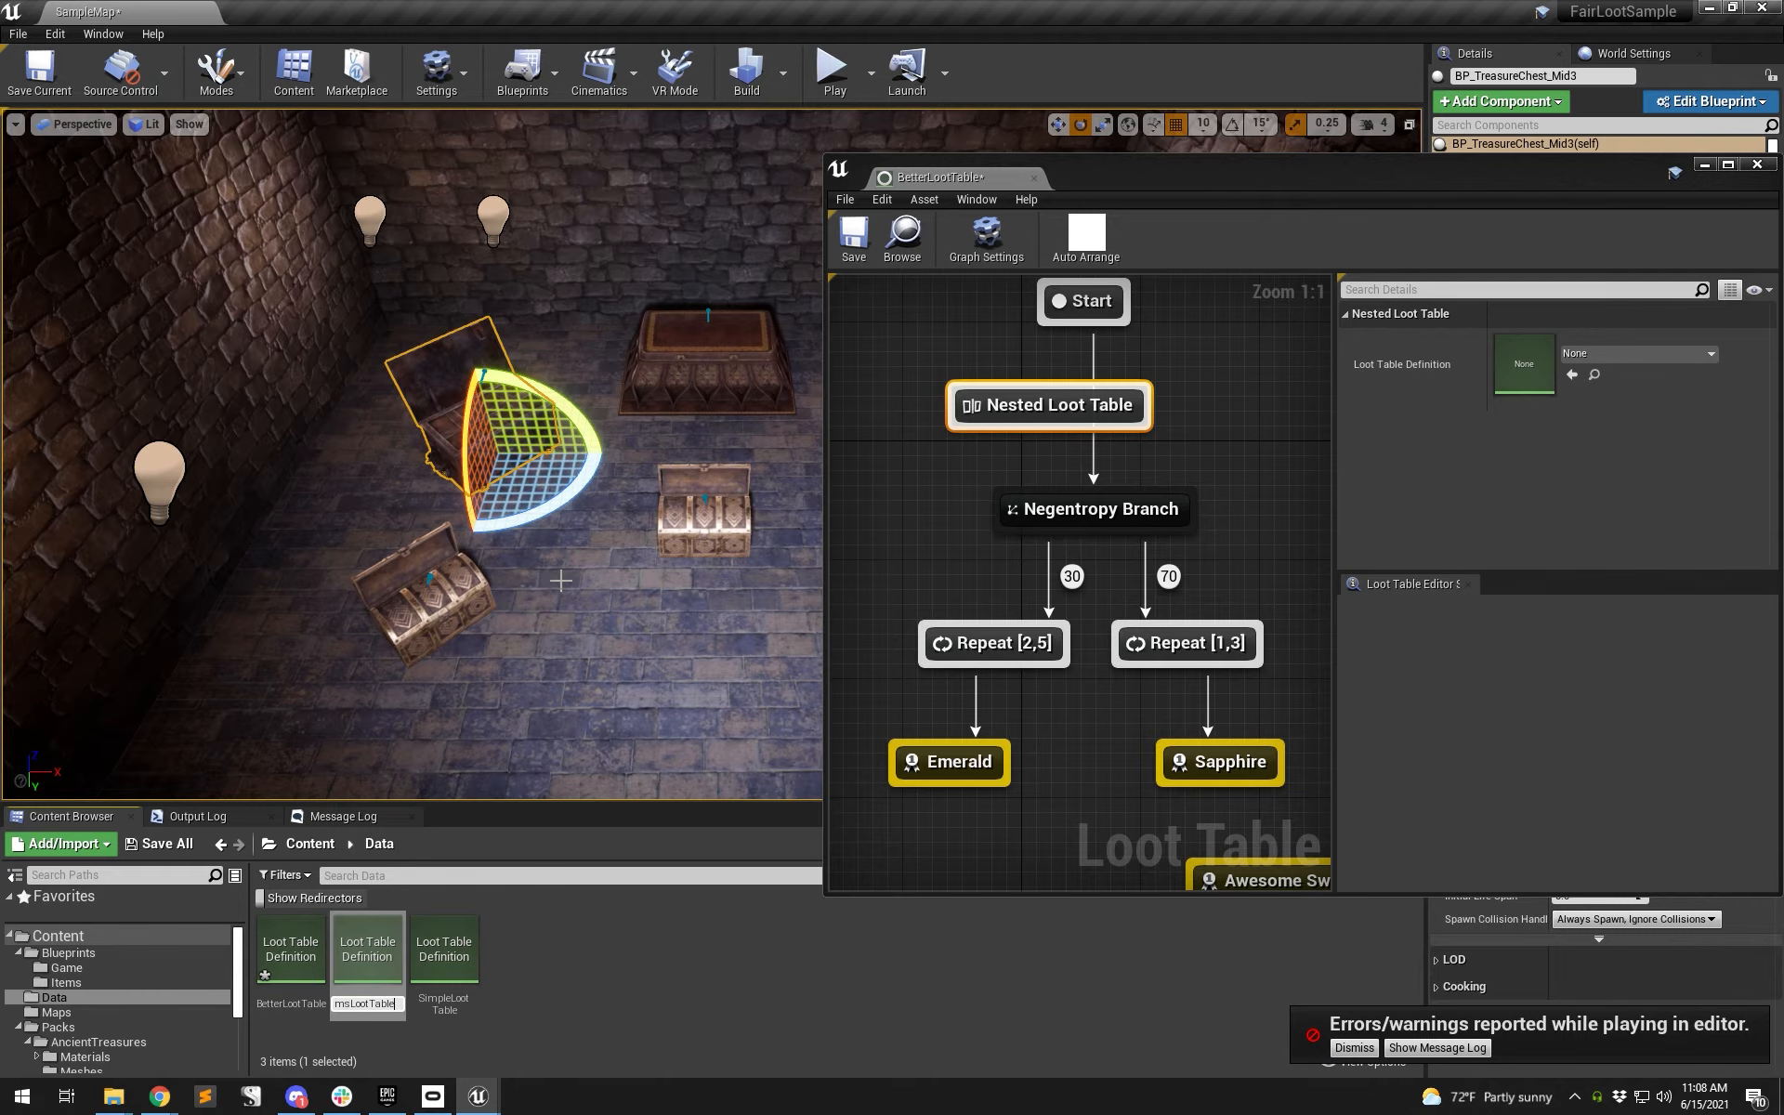
key("Return")
type("GemsLootTable")
key("Return")
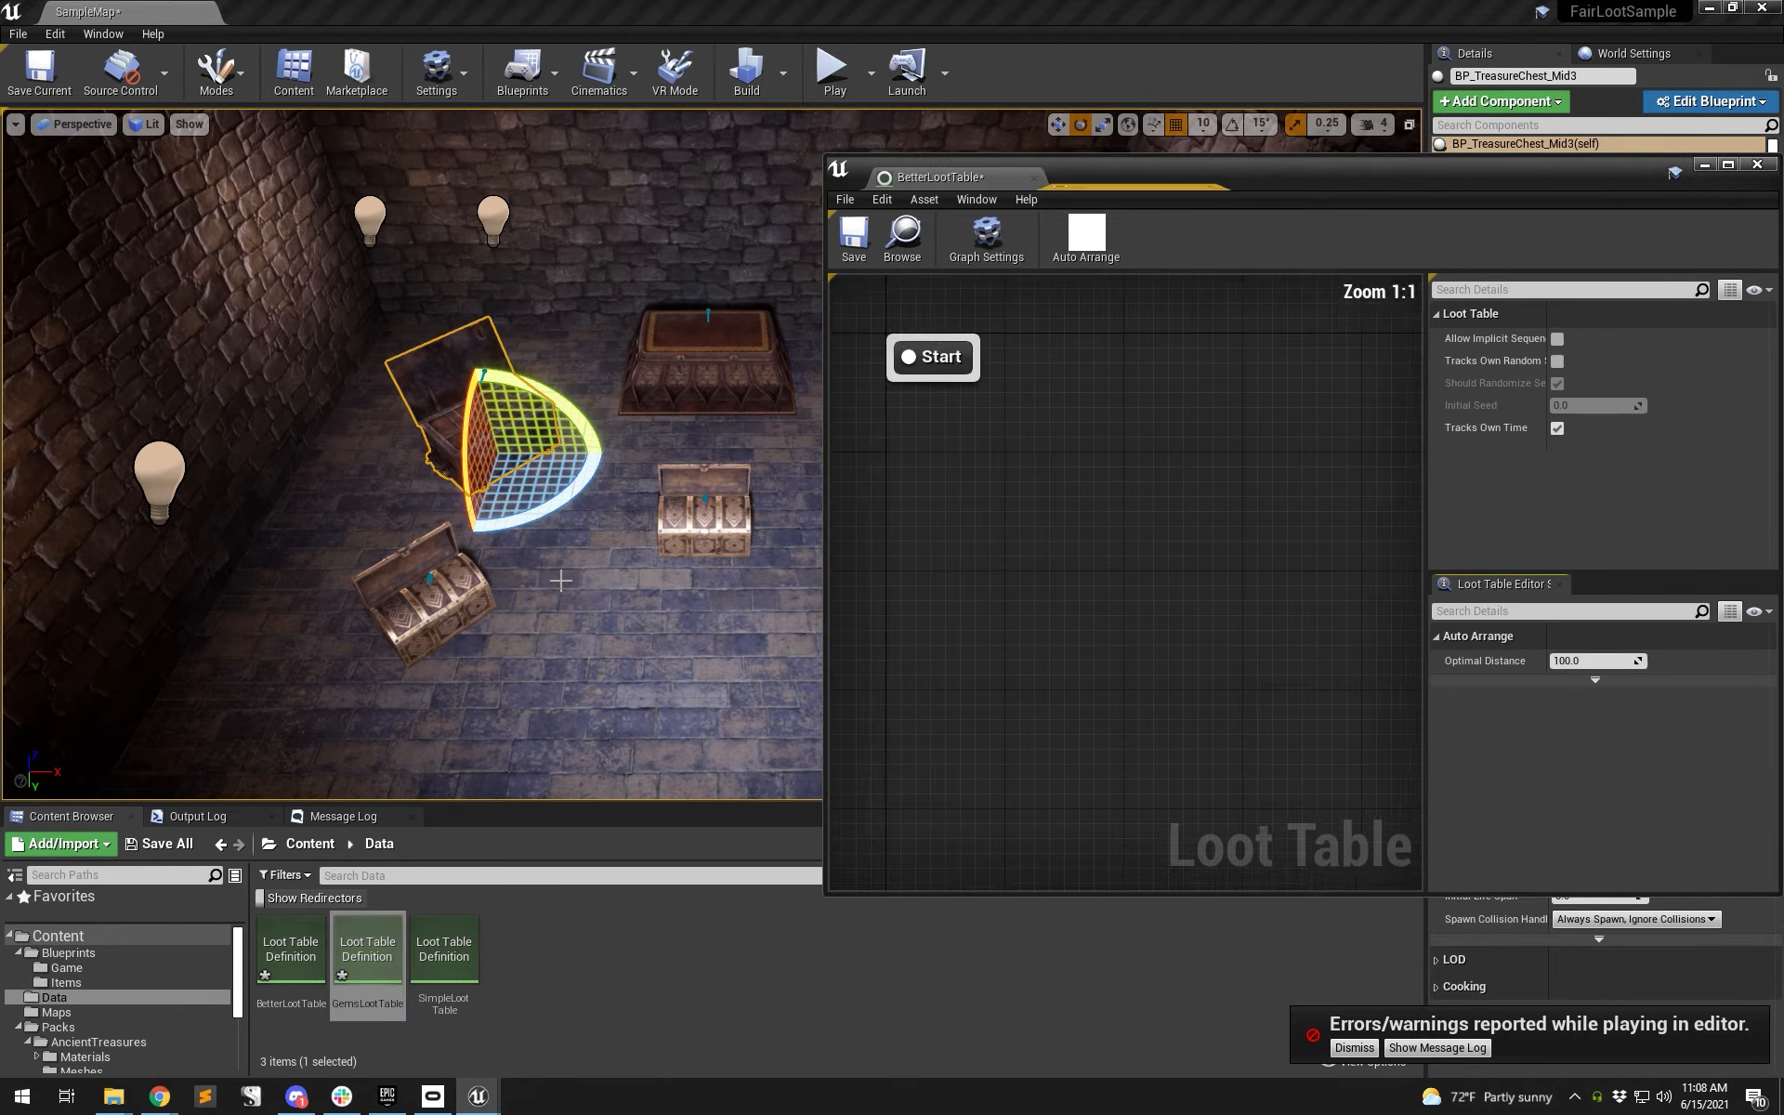
- Copy the Negentropy Branch and its gem nodes from BetterLootTable into GemsLootTable, connect it below Start, and save GemsLootTable
left_click(954, 185)
right_click_drag(1118, 753, 1032, 712)
left_click_drag(1277, 777, 1126, 469)
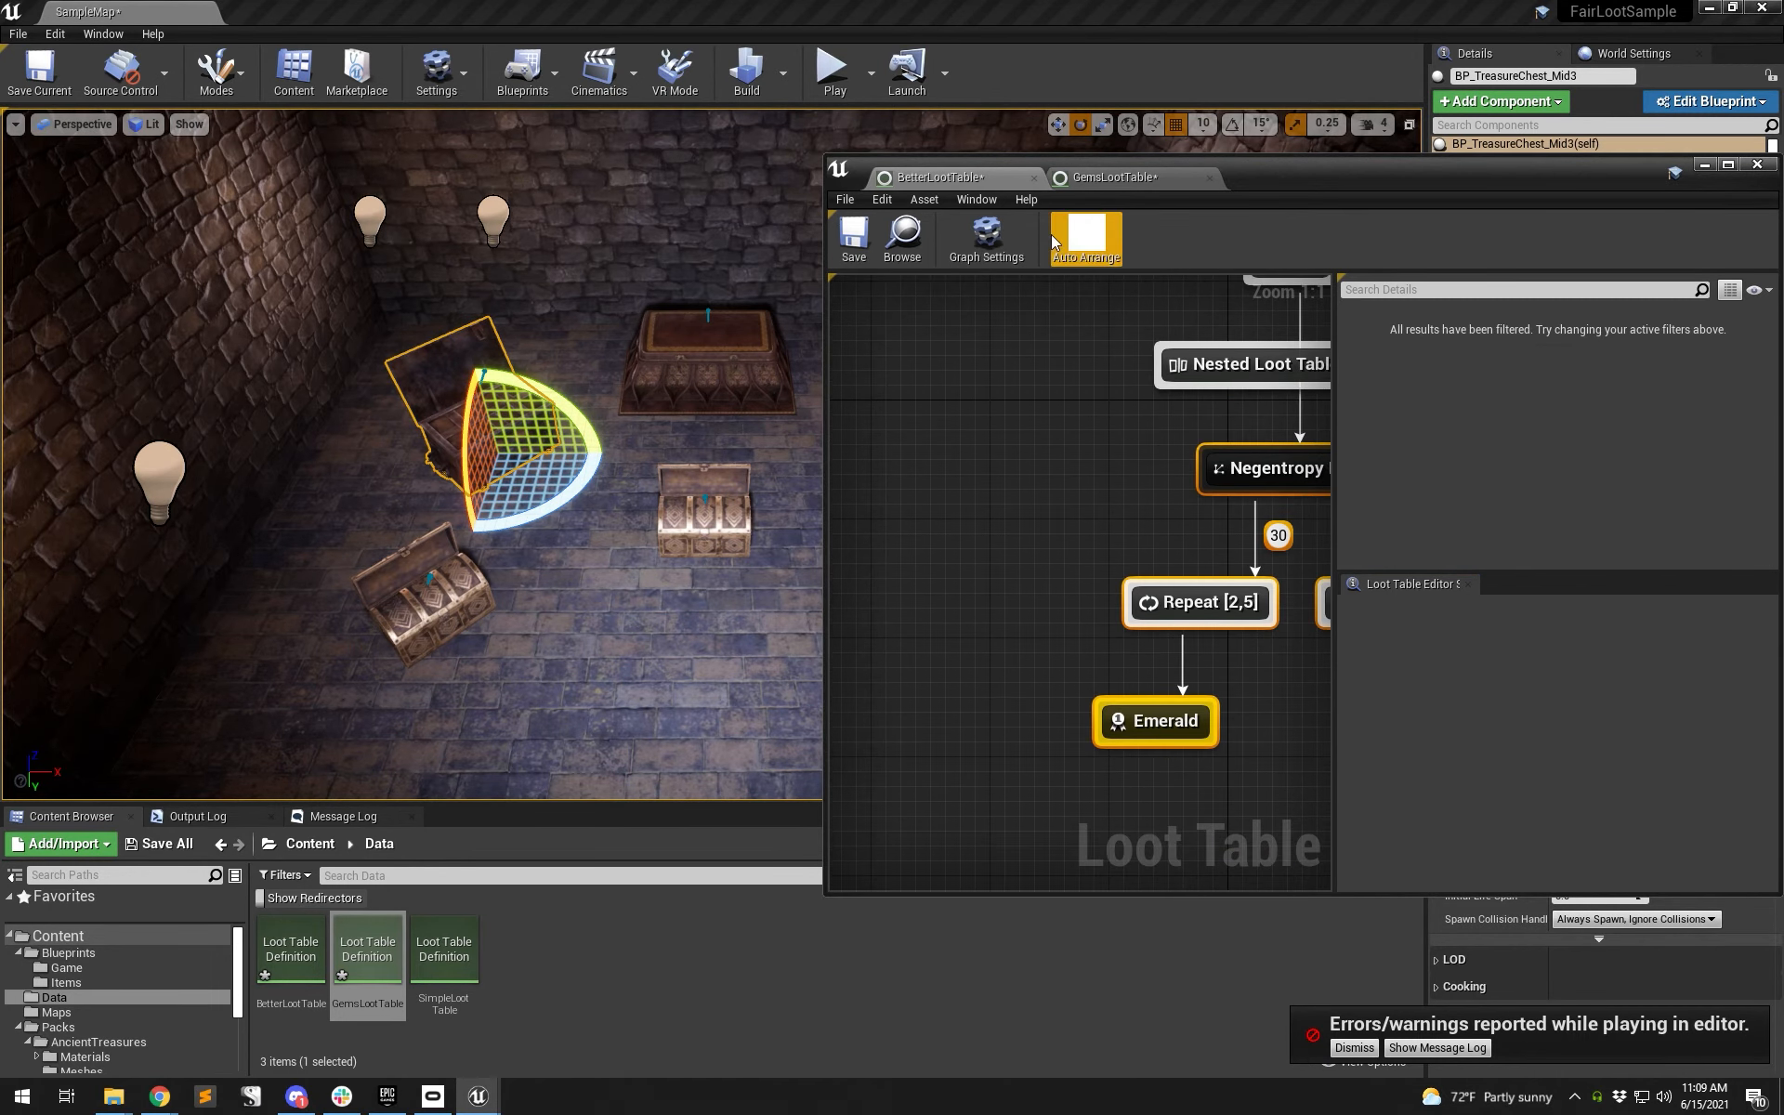
left_click(1105, 181)
right_click_drag(1093, 753, 960, 583)
key("ctrl+v")
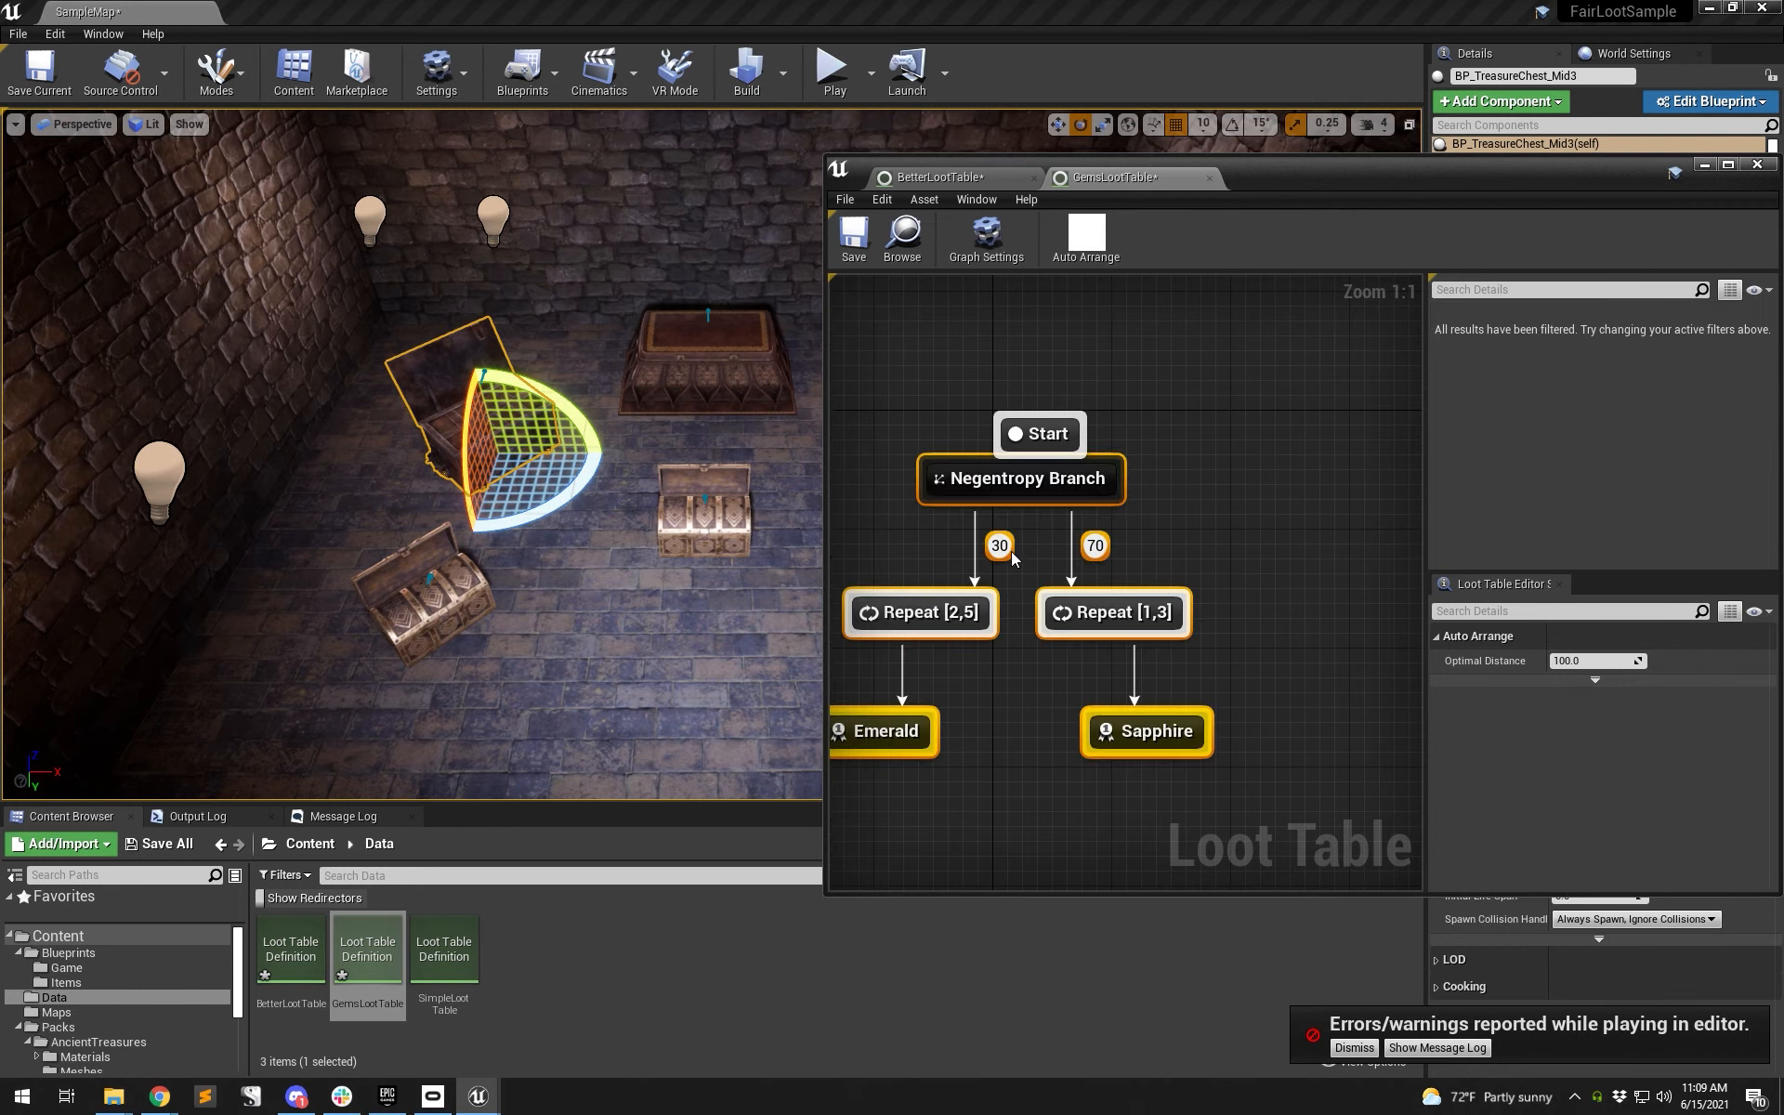
left_click_drag(1045, 466, 1045, 554)
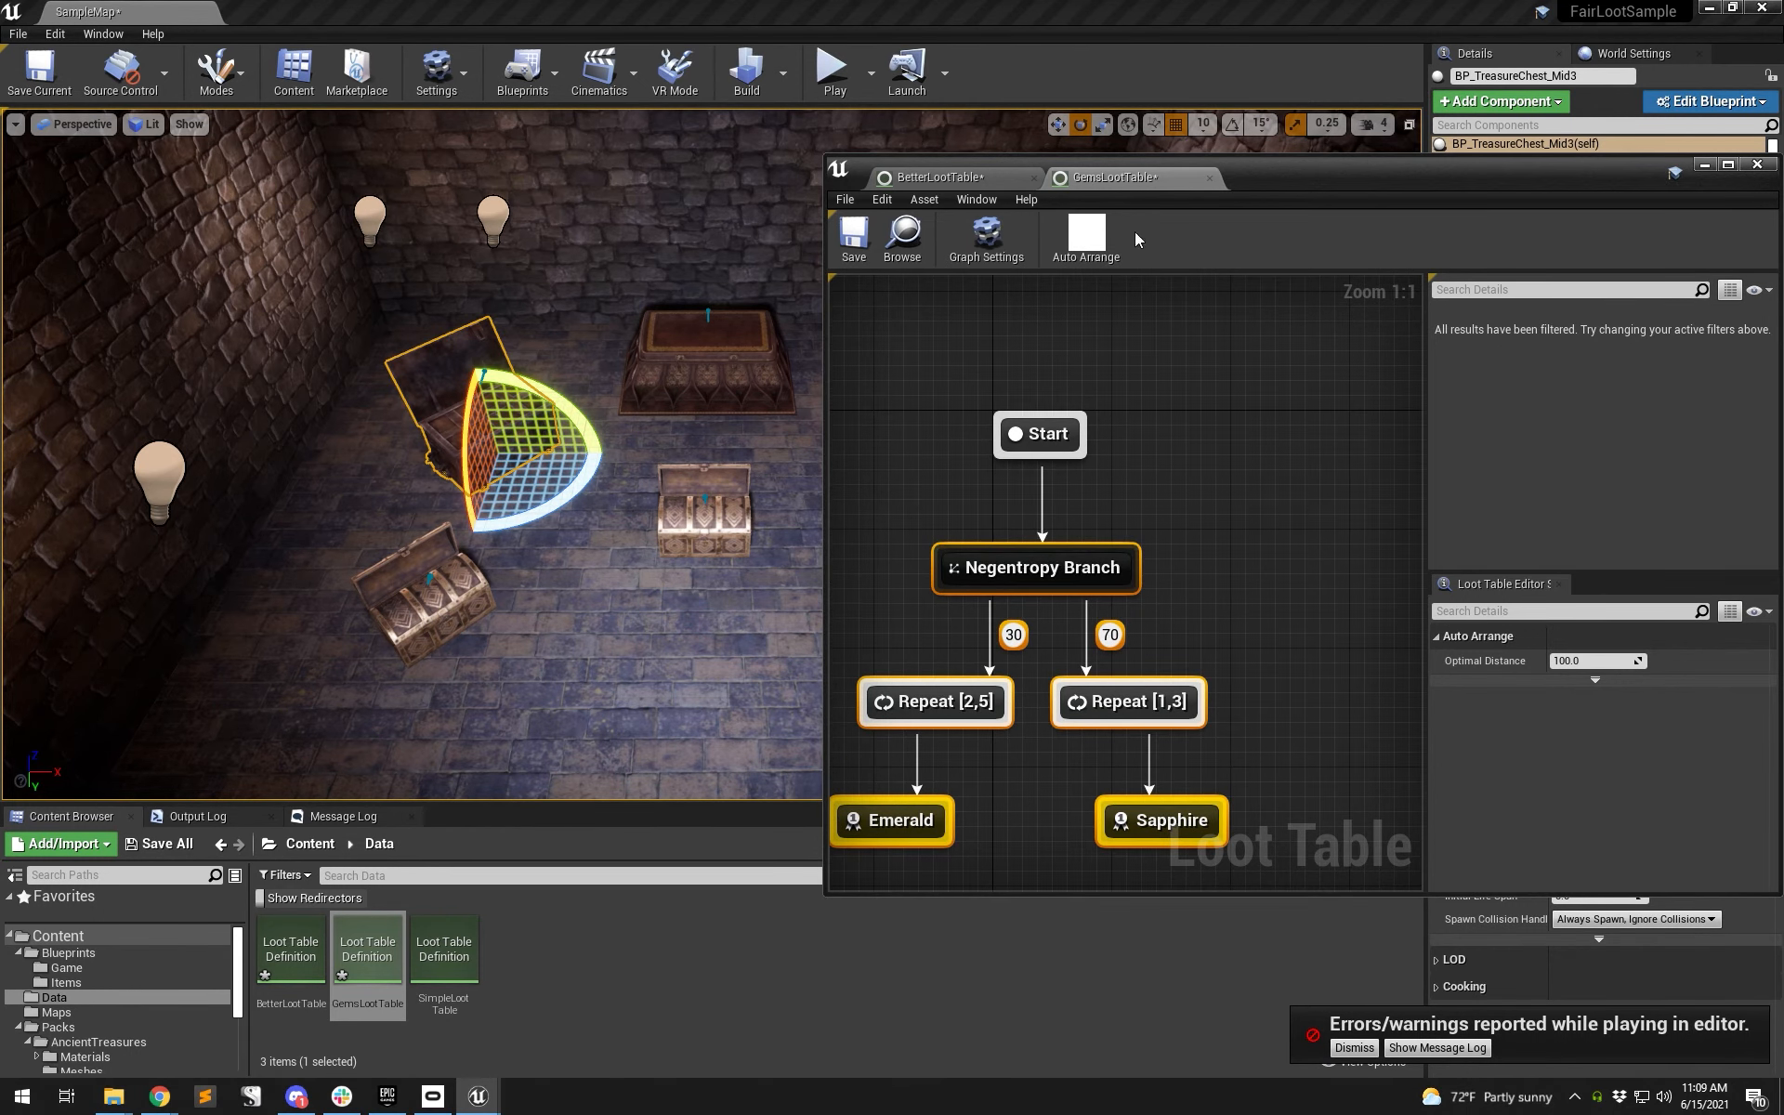
left_click(1009, 301)
left_click(857, 234)
- Delete the Negentropy Branch and its gem nodes from BetterLootTable and place the Nested Loot Table node below Start
left_click(943, 176)
scroll(1230, 537, "down", 1)
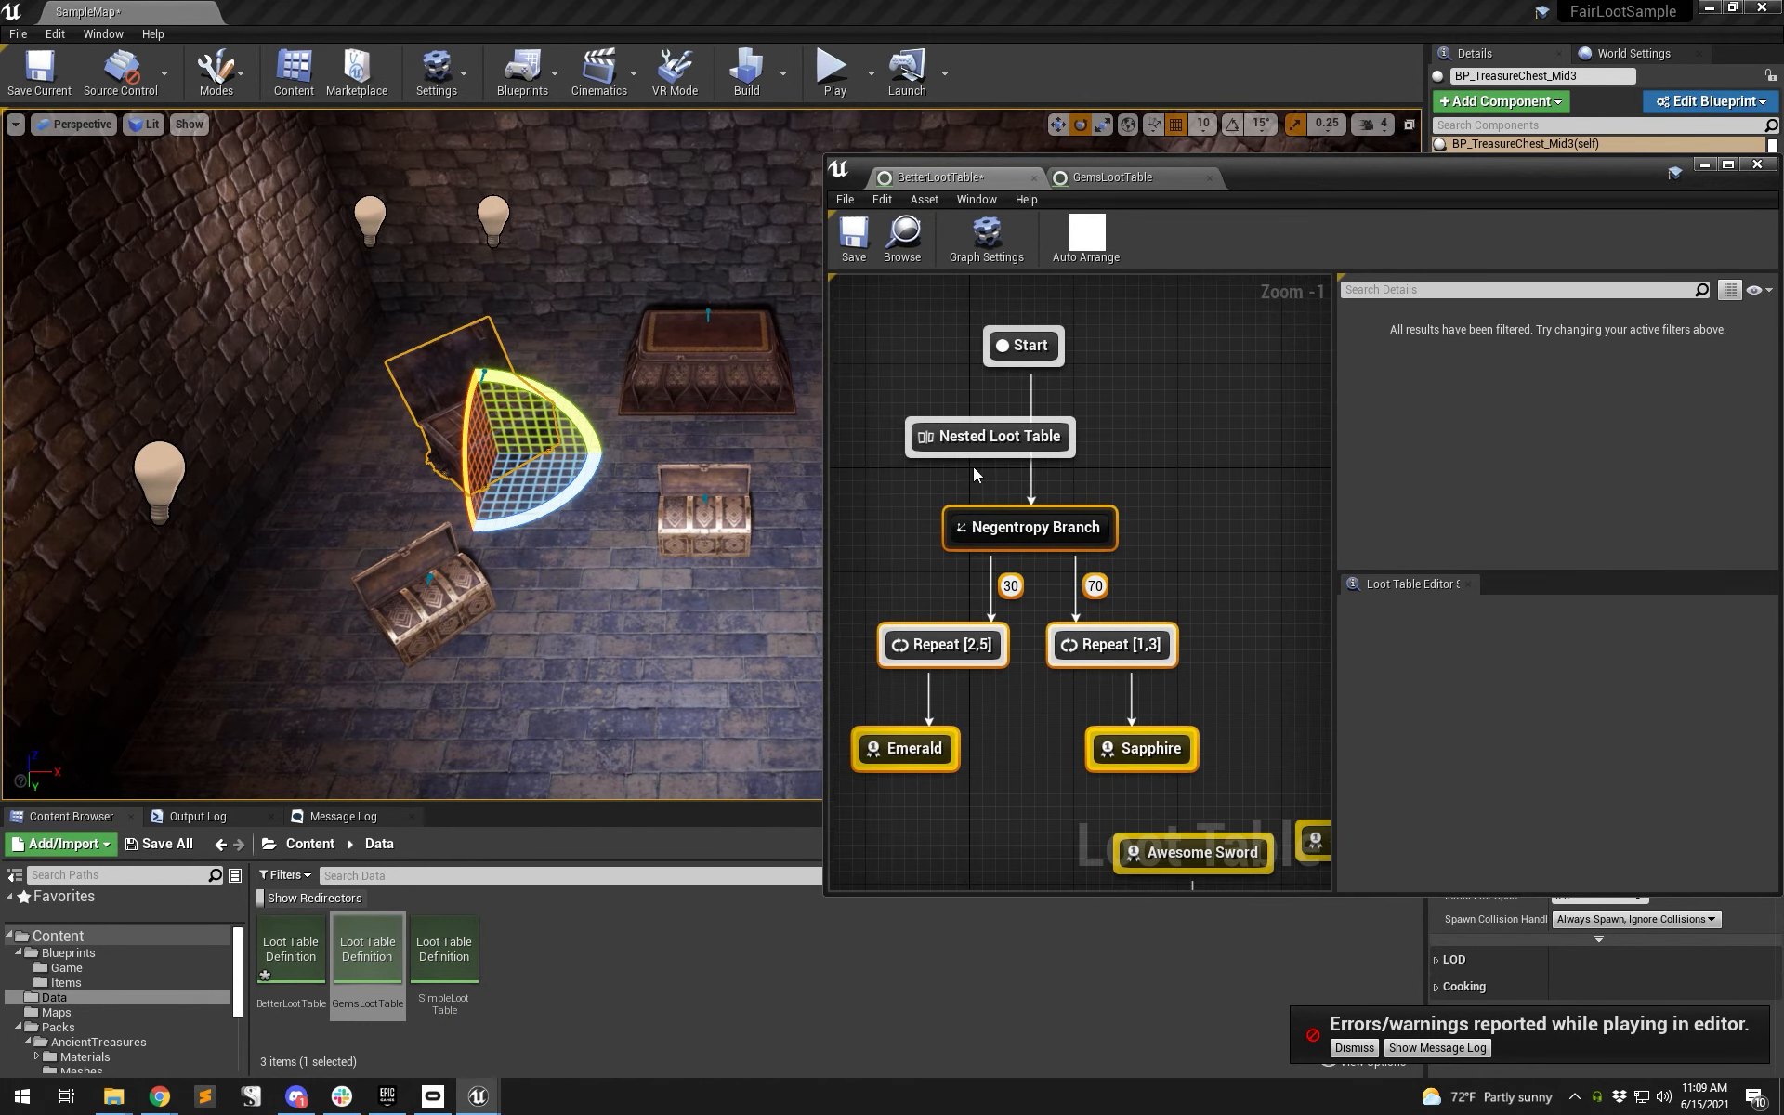
key("Delete")
left_click_drag(998, 451, 1035, 489)
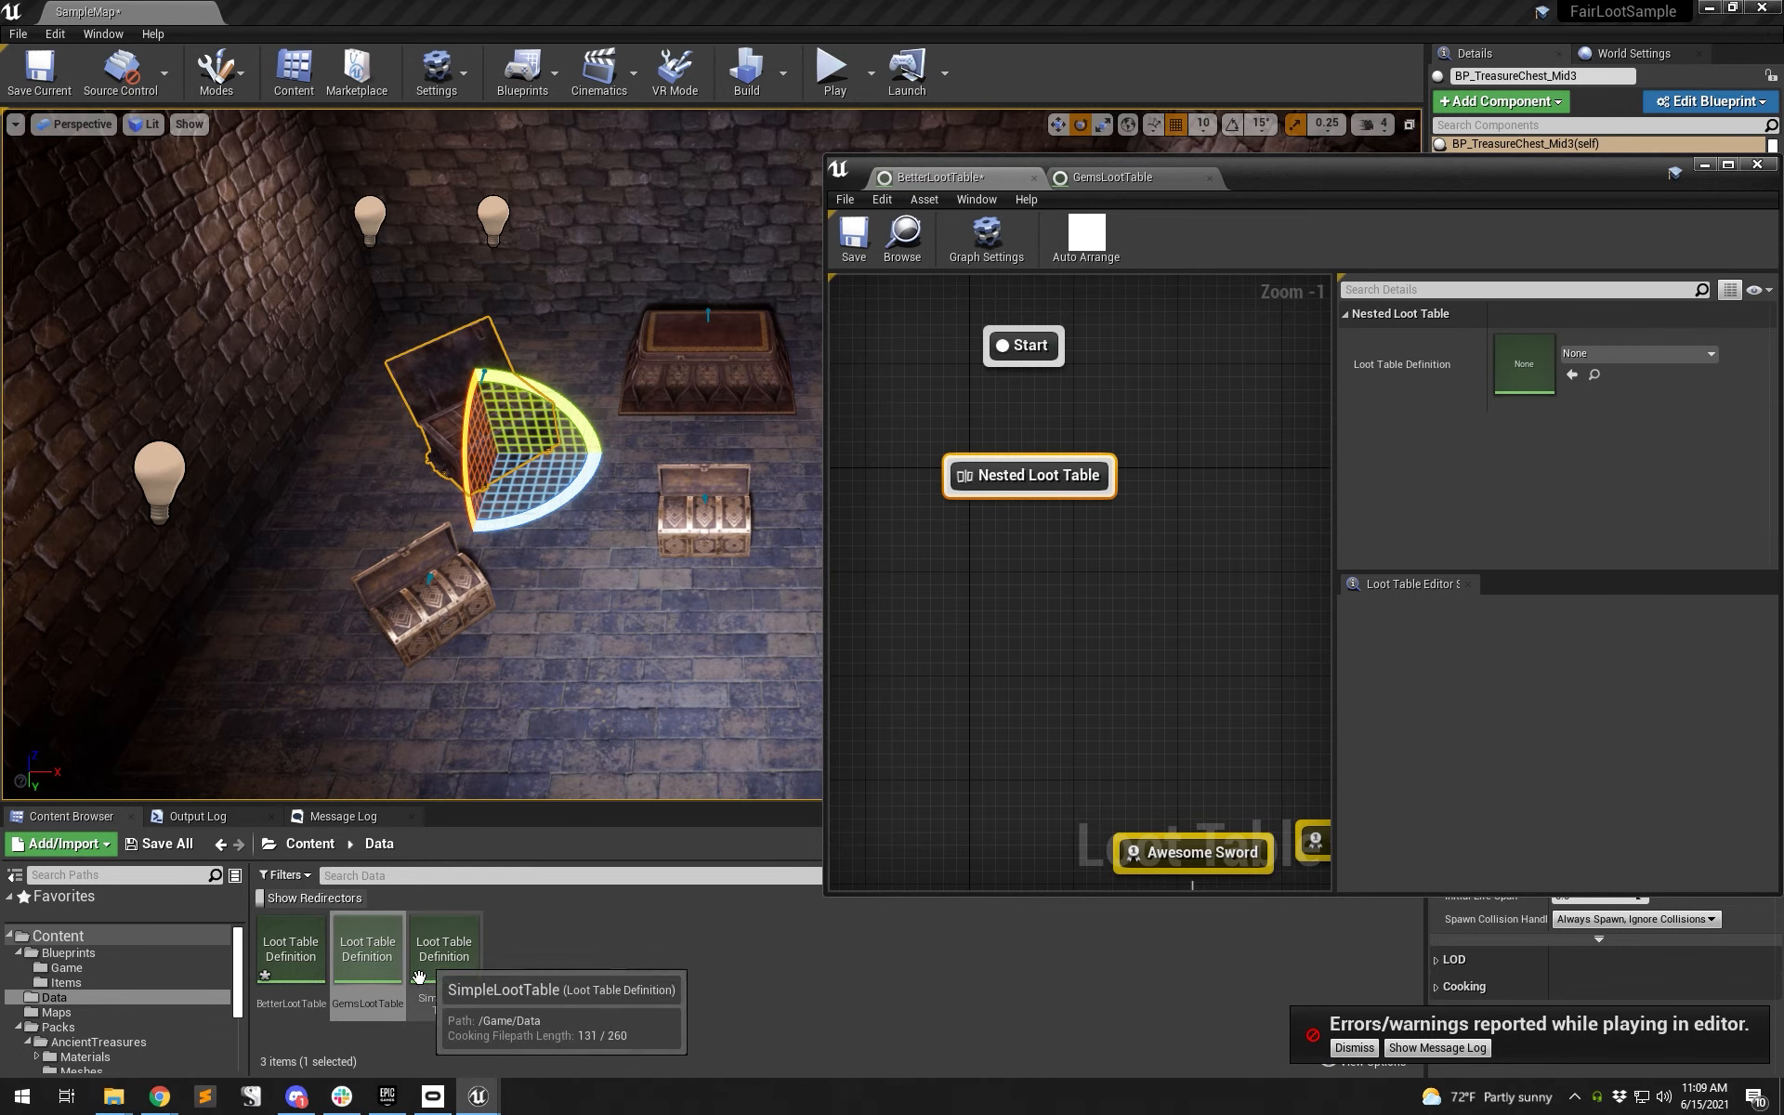
- Assign BetterLootTable as the nested node's loot table definition and connect the Start node to it
left_click(290, 949)
left_click(1570, 373)
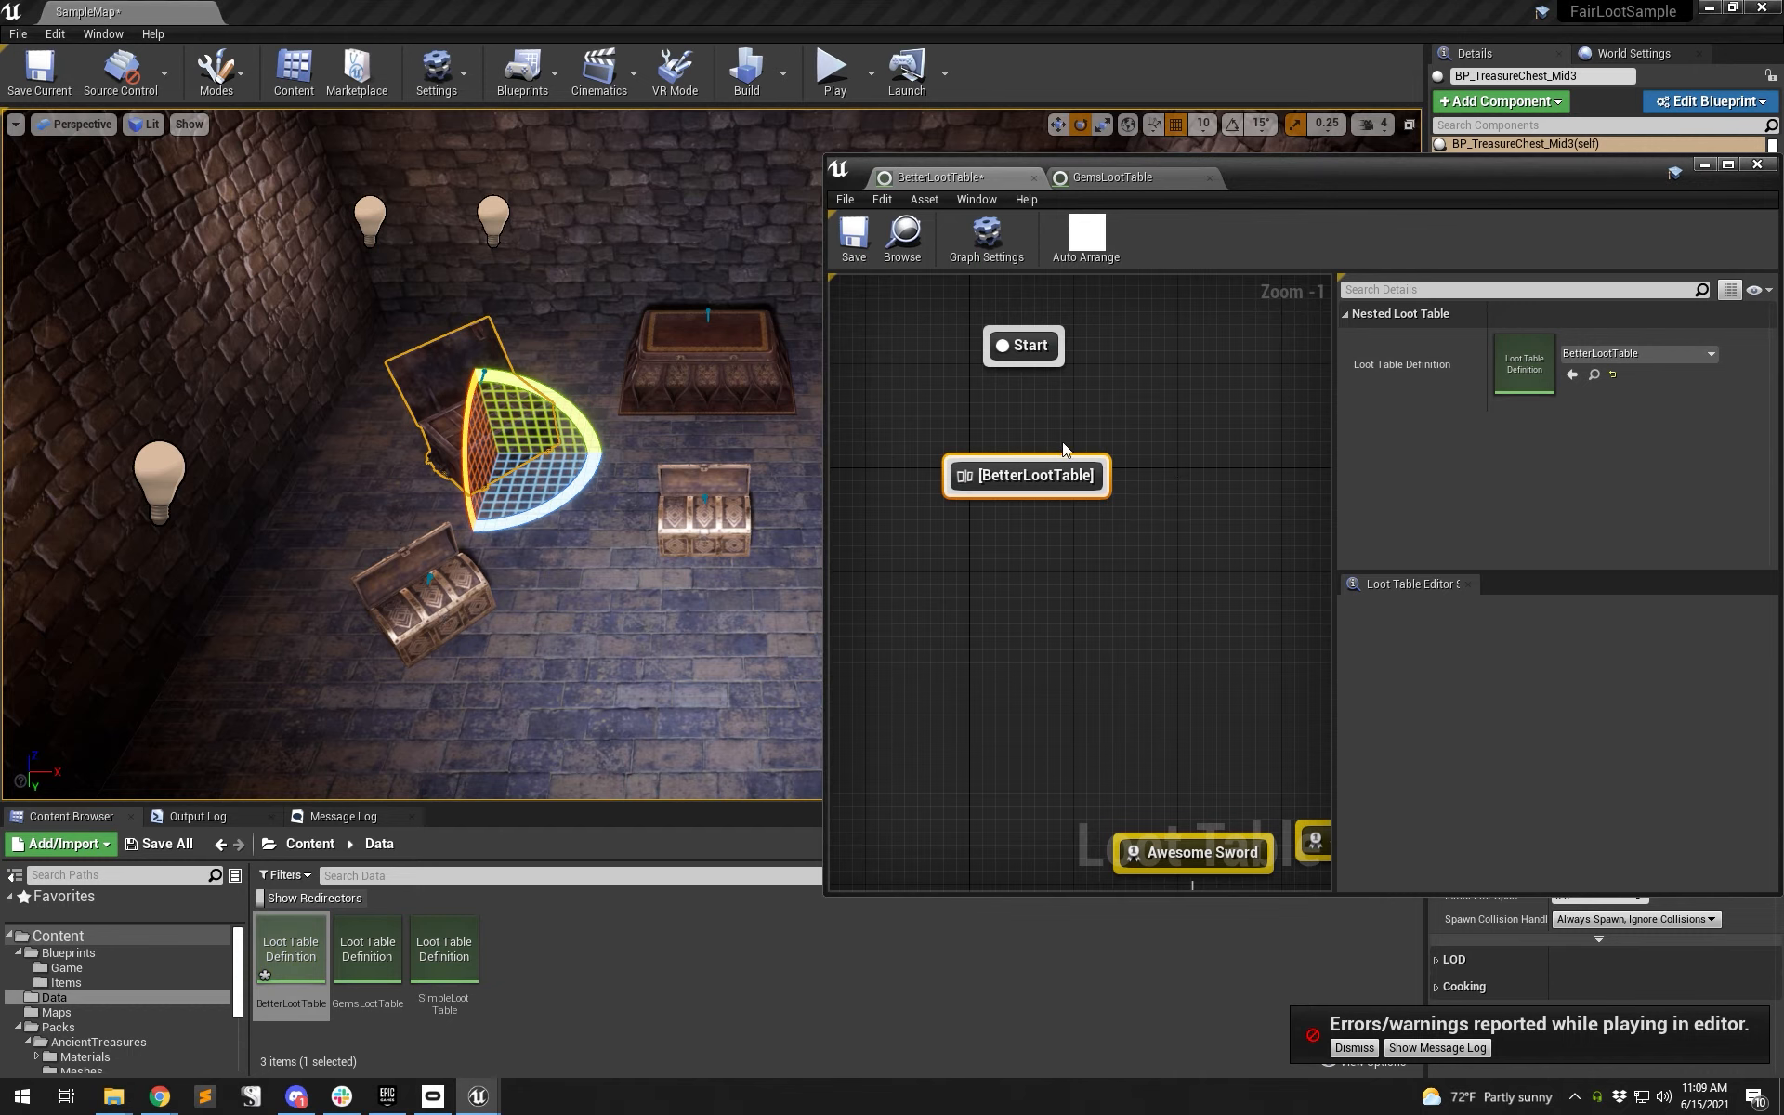
left_click_drag(1033, 368, 1033, 686)
- Add a Random Choice node and a Sequence node to the BetterLootTable graph, placing the Sequence node below Start
right_click_drag(1130, 638, 1077, 496)
scroll(1136, 448, "down", 3)
scroll(1076, 502, "up", 2)
right_click(981, 427)
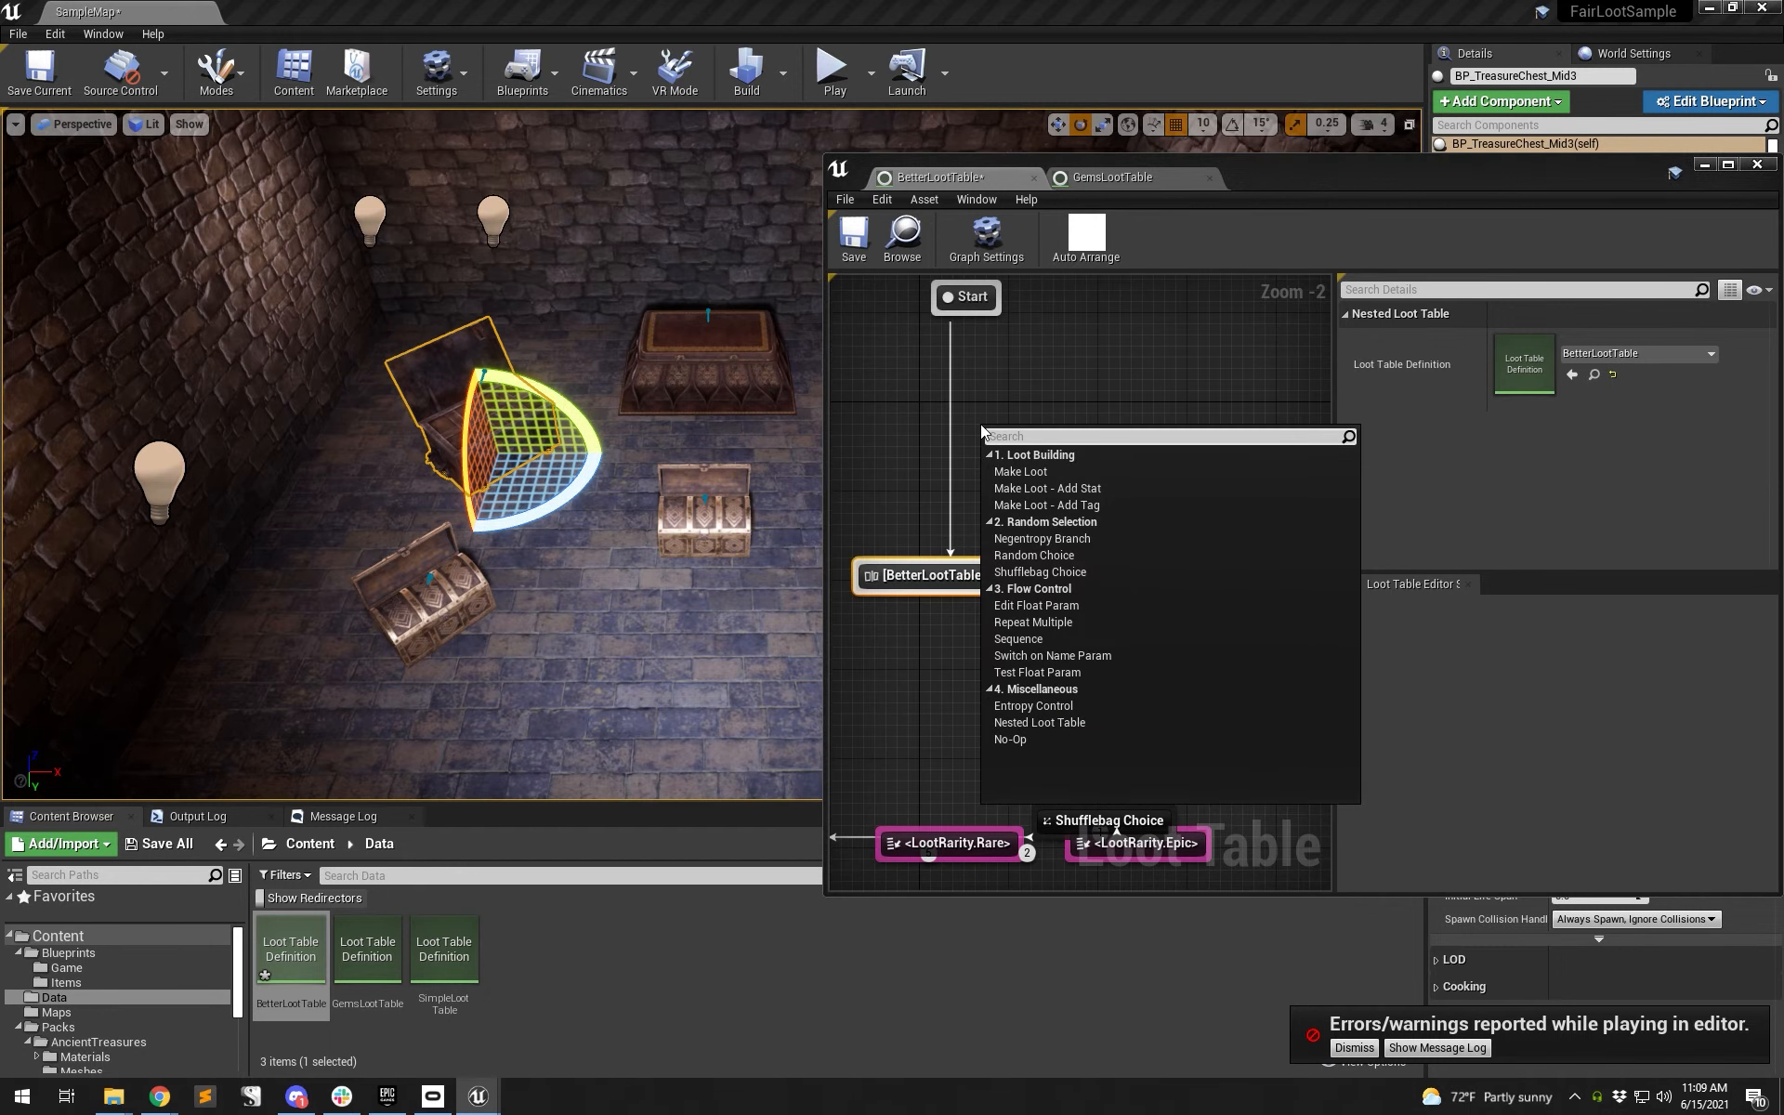
type("rand")
key("Return")
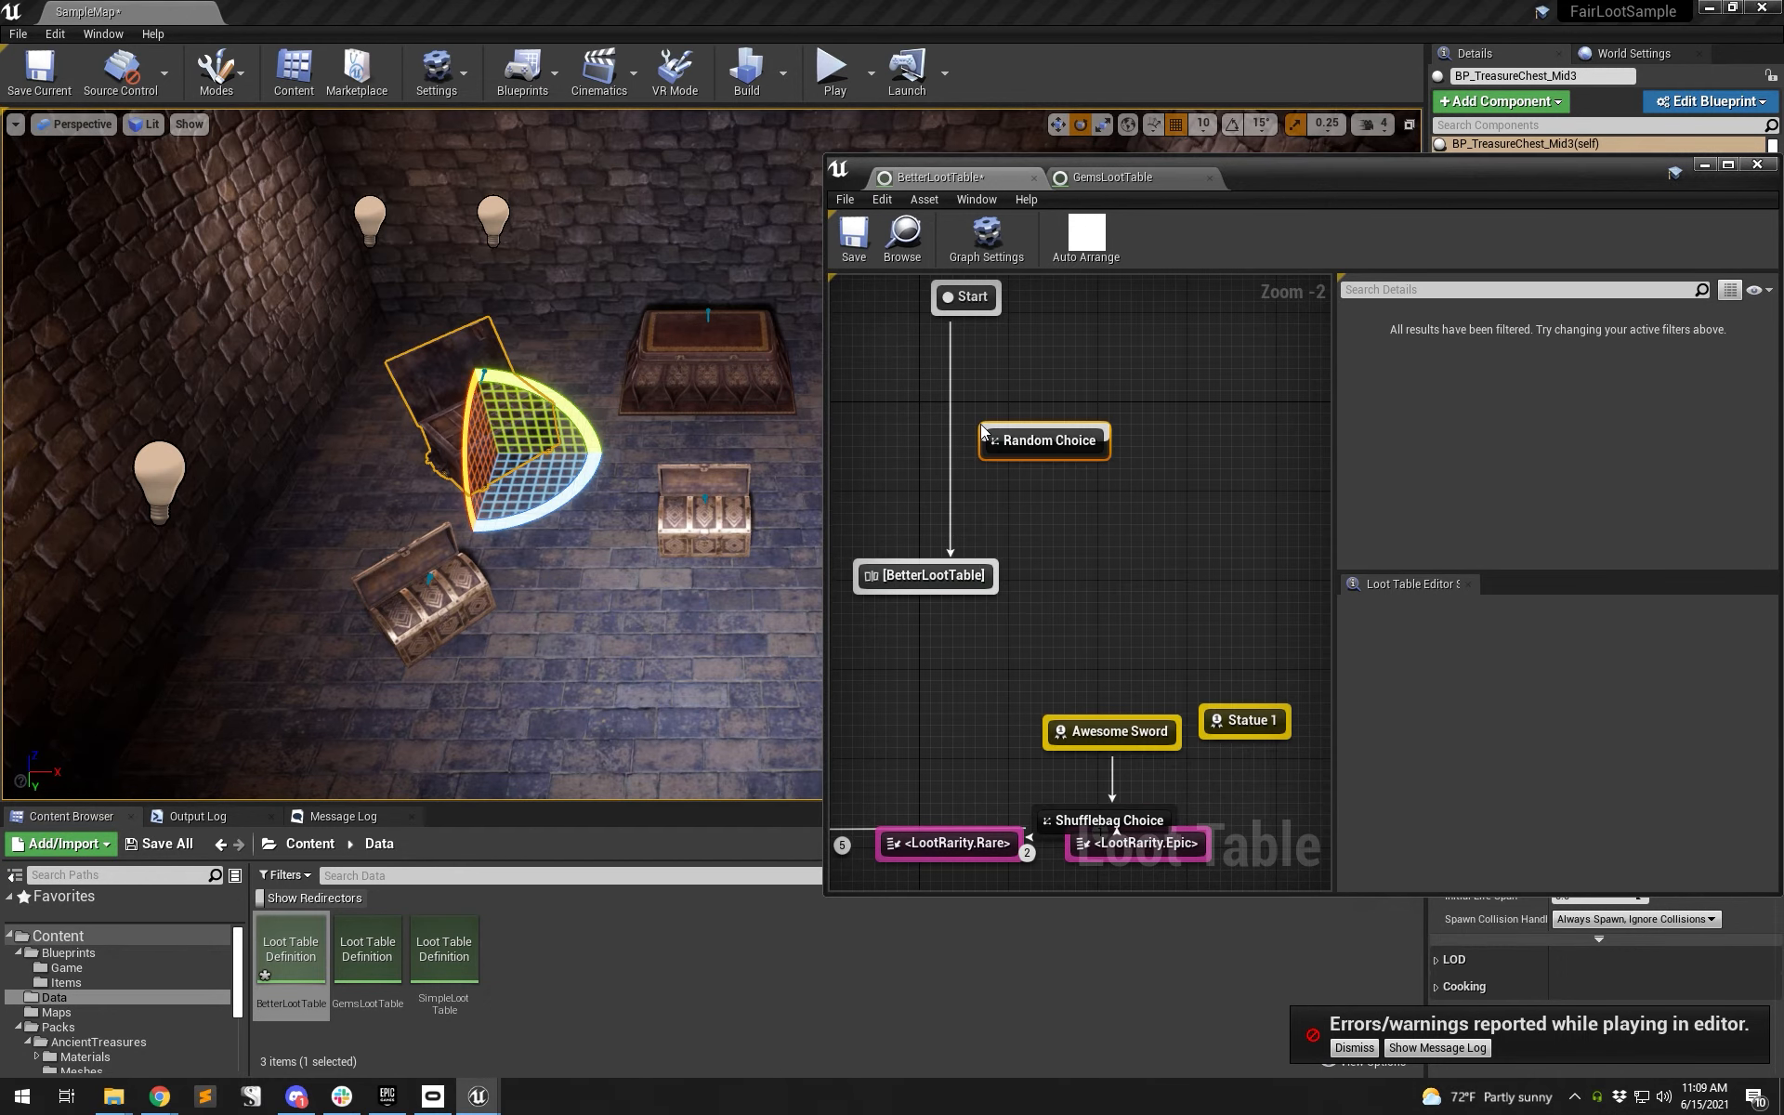
right_click(1012, 397)
type("seq")
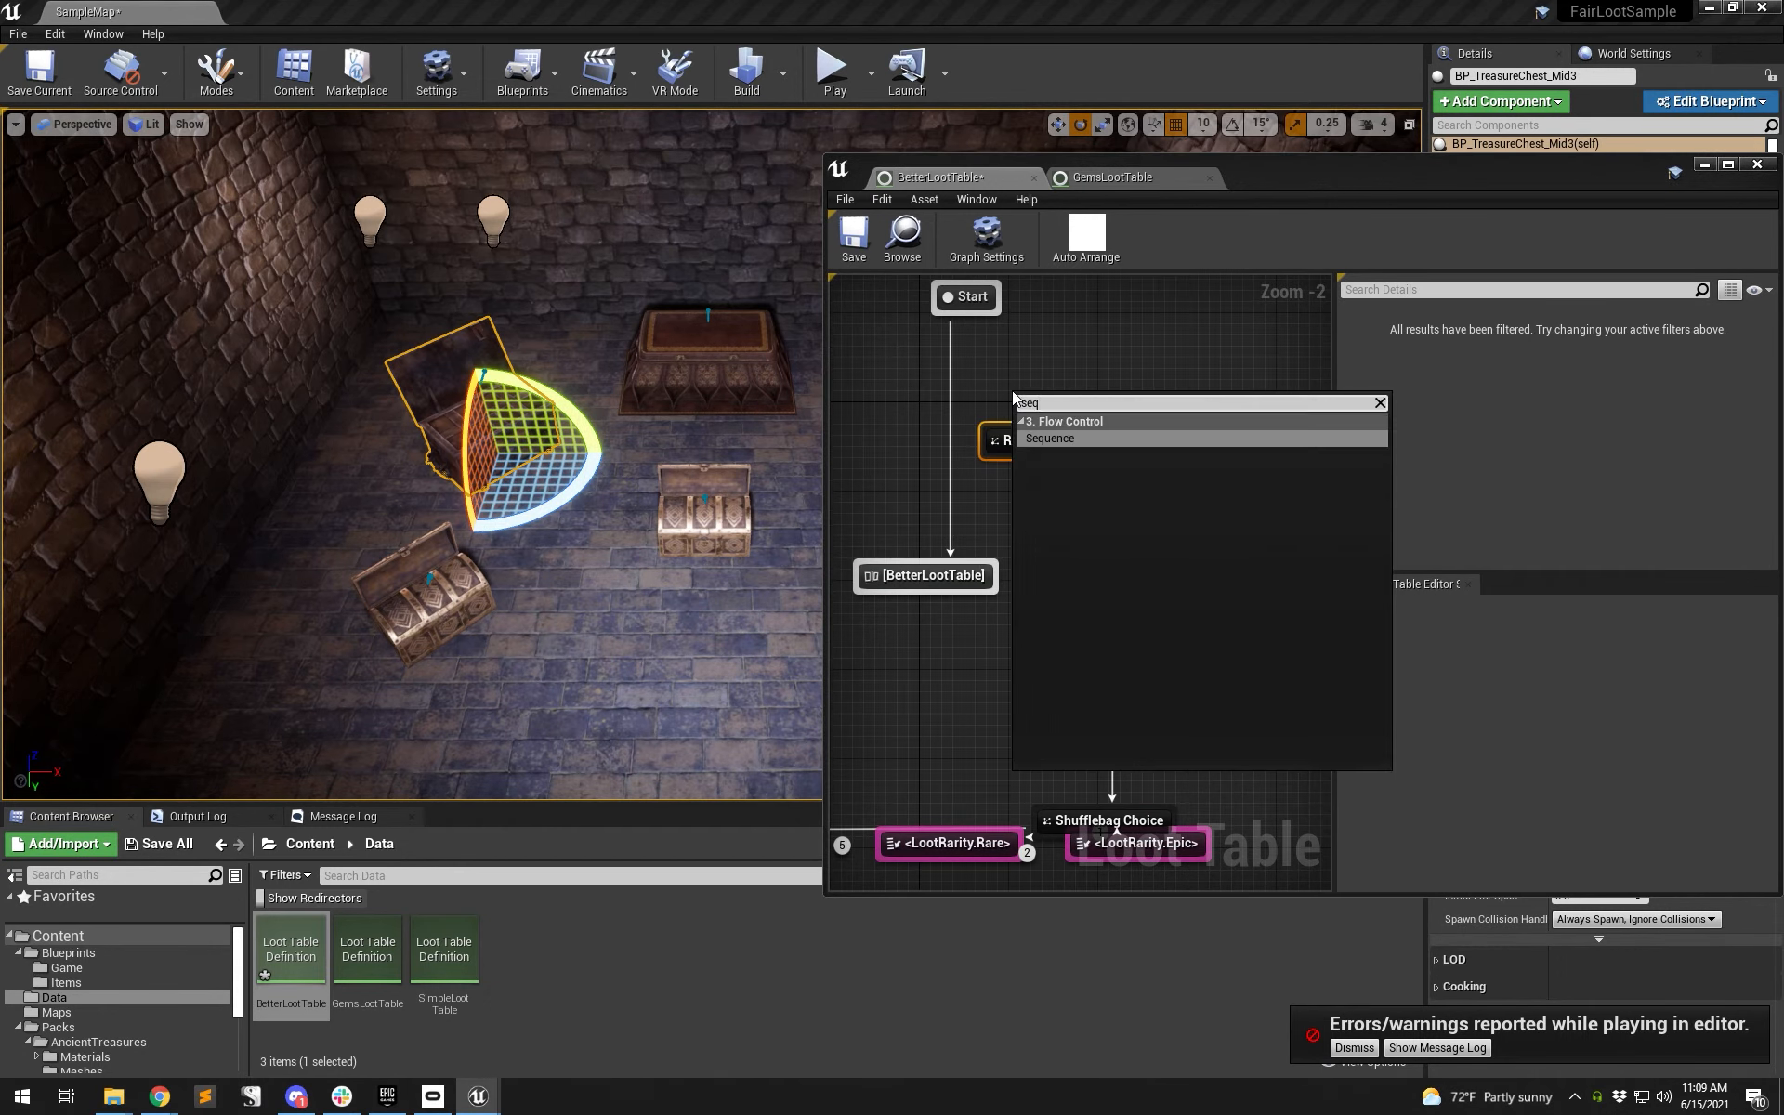
key("Return")
left_click_drag(1056, 411, 999, 390)
- Route Start through the Sequence node to the nested [BetterLootTable] node, keeping Random Choice beside it
right_click_drag(1124, 390, 1122, 448)
left_click_drag(1056, 505, 1107, 517)
left_click(978, 371)
left_click_drag(978, 372, 938, 627)
left_click_drag(1005, 453, 950, 498)
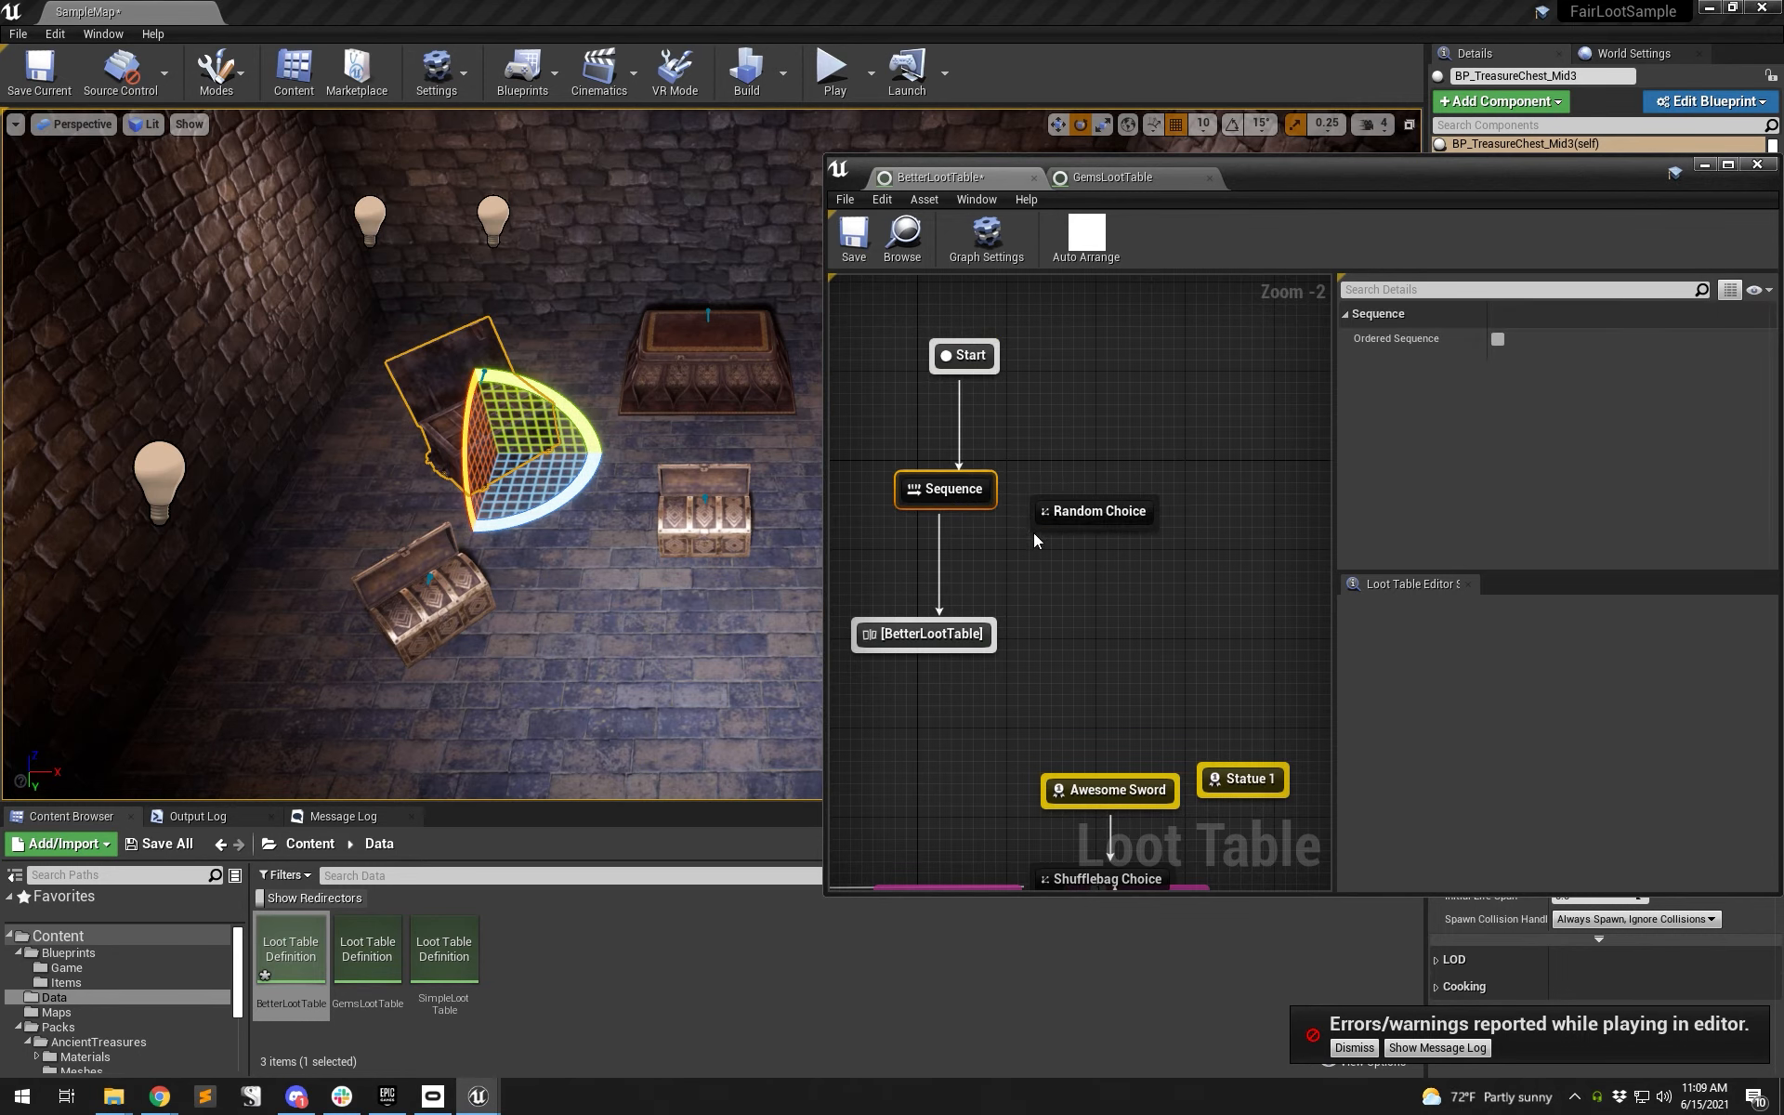
- Connect Random Choice to Awesome Sword, Statue 1 and Statue 2, and link the Sequence node to Random Choice
left_click_drag(1085, 527, 1110, 789)
right_click_drag(1211, 639, 1126, 583)
mouse_move(1147, 710)
left_mouse_down()
mouse_move(1028, 482)
mouse_move(1152, 717)
left_mouse_up()
left_click_drag(1061, 470, 1264, 728)
left_click_drag(1019, 458, 1036, 569)
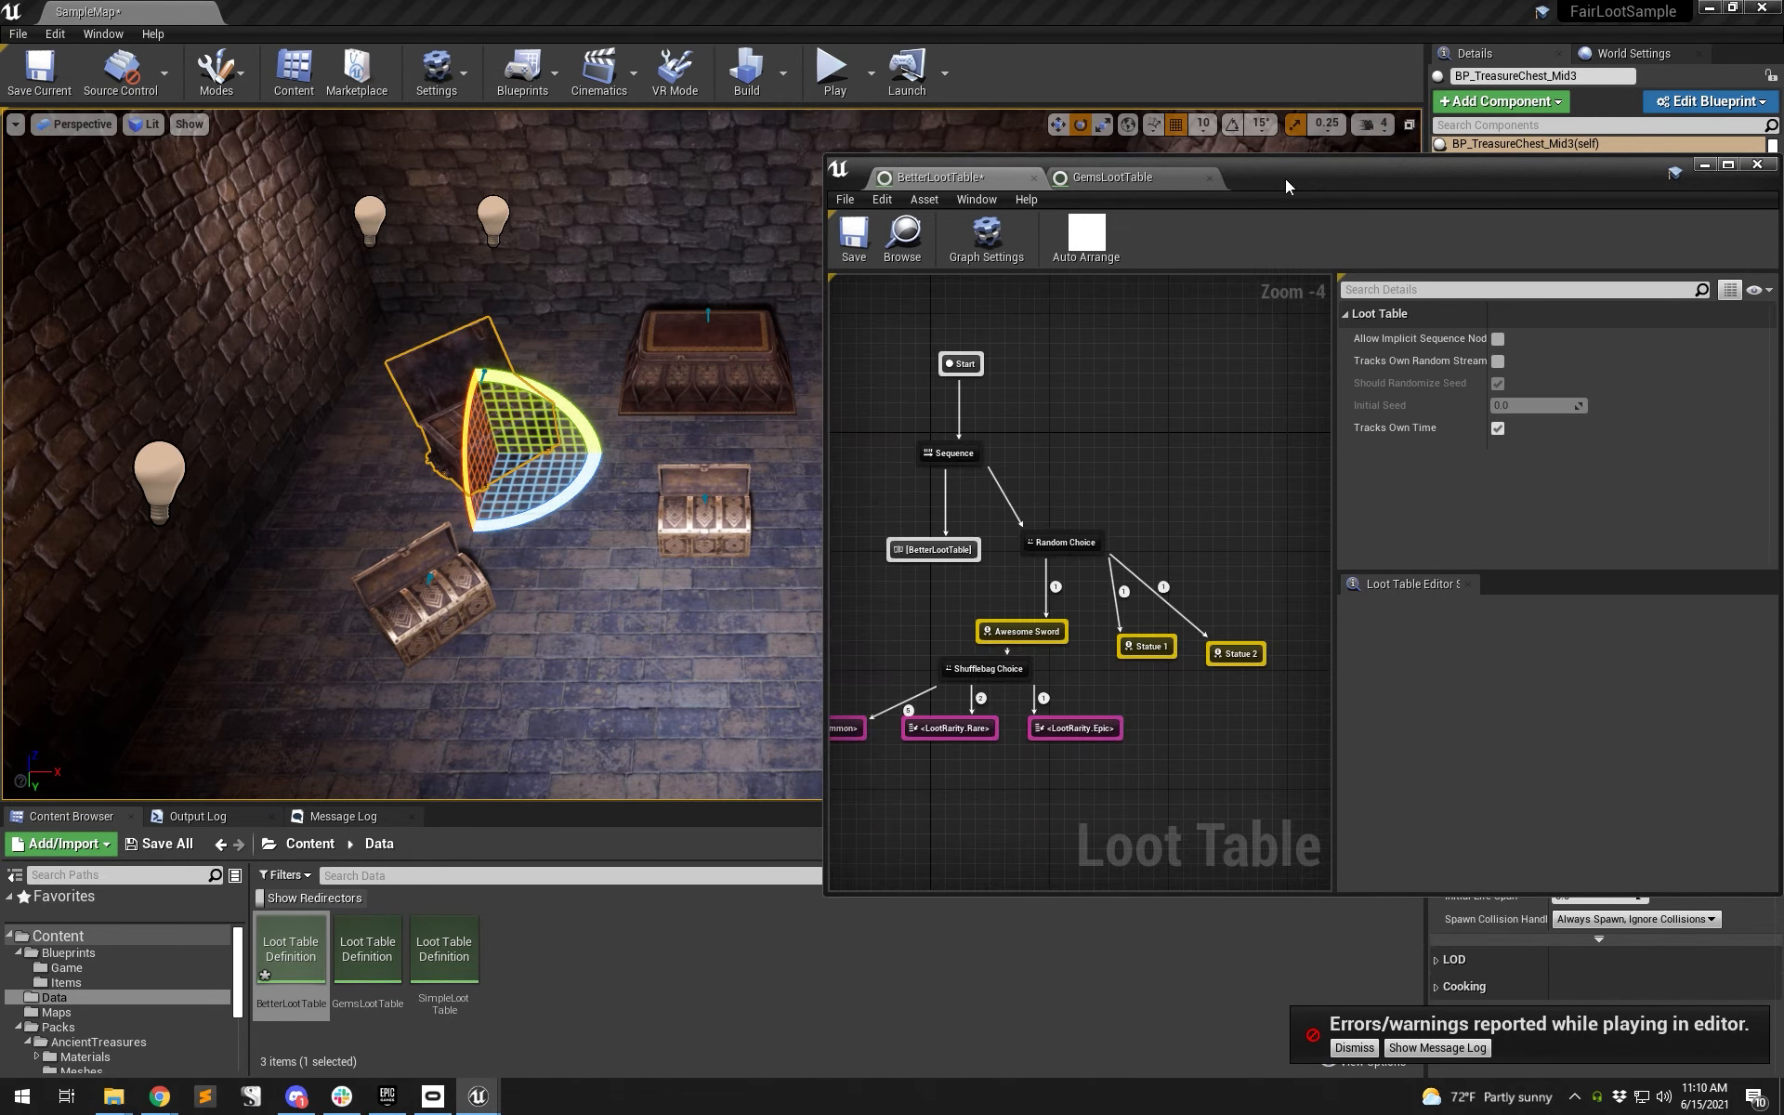
- Enlarge the graph window and line up Awesome Sword, Statue 1 and Statue 2 in a row beneath Random Choice
double_click(1286, 179)
right_click_drag(483, 406, 835, 500)
scroll(455, 448, "up", 3)
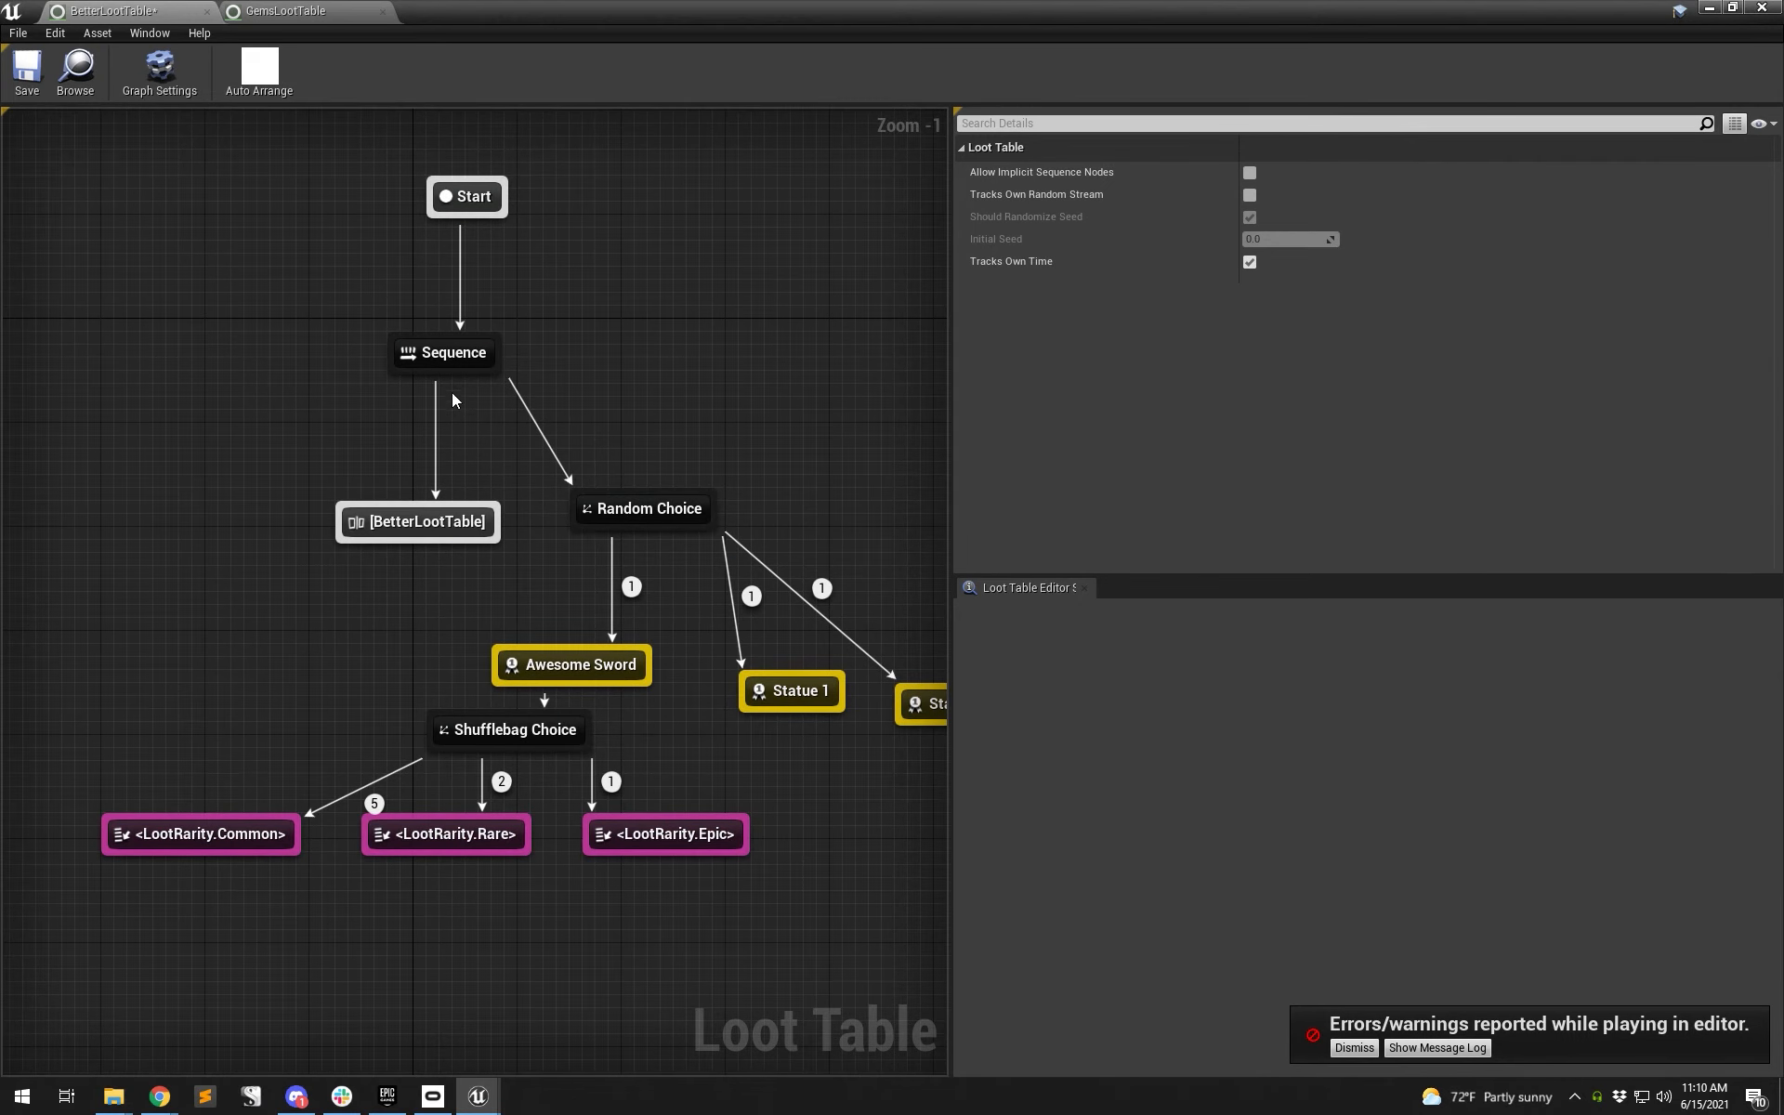
right_click_drag(571, 554, 431, 506)
mouse_move(861, 690)
left_mouse_down()
mouse_move(607, 585)
mouse_move(833, 695)
left_mouse_up()
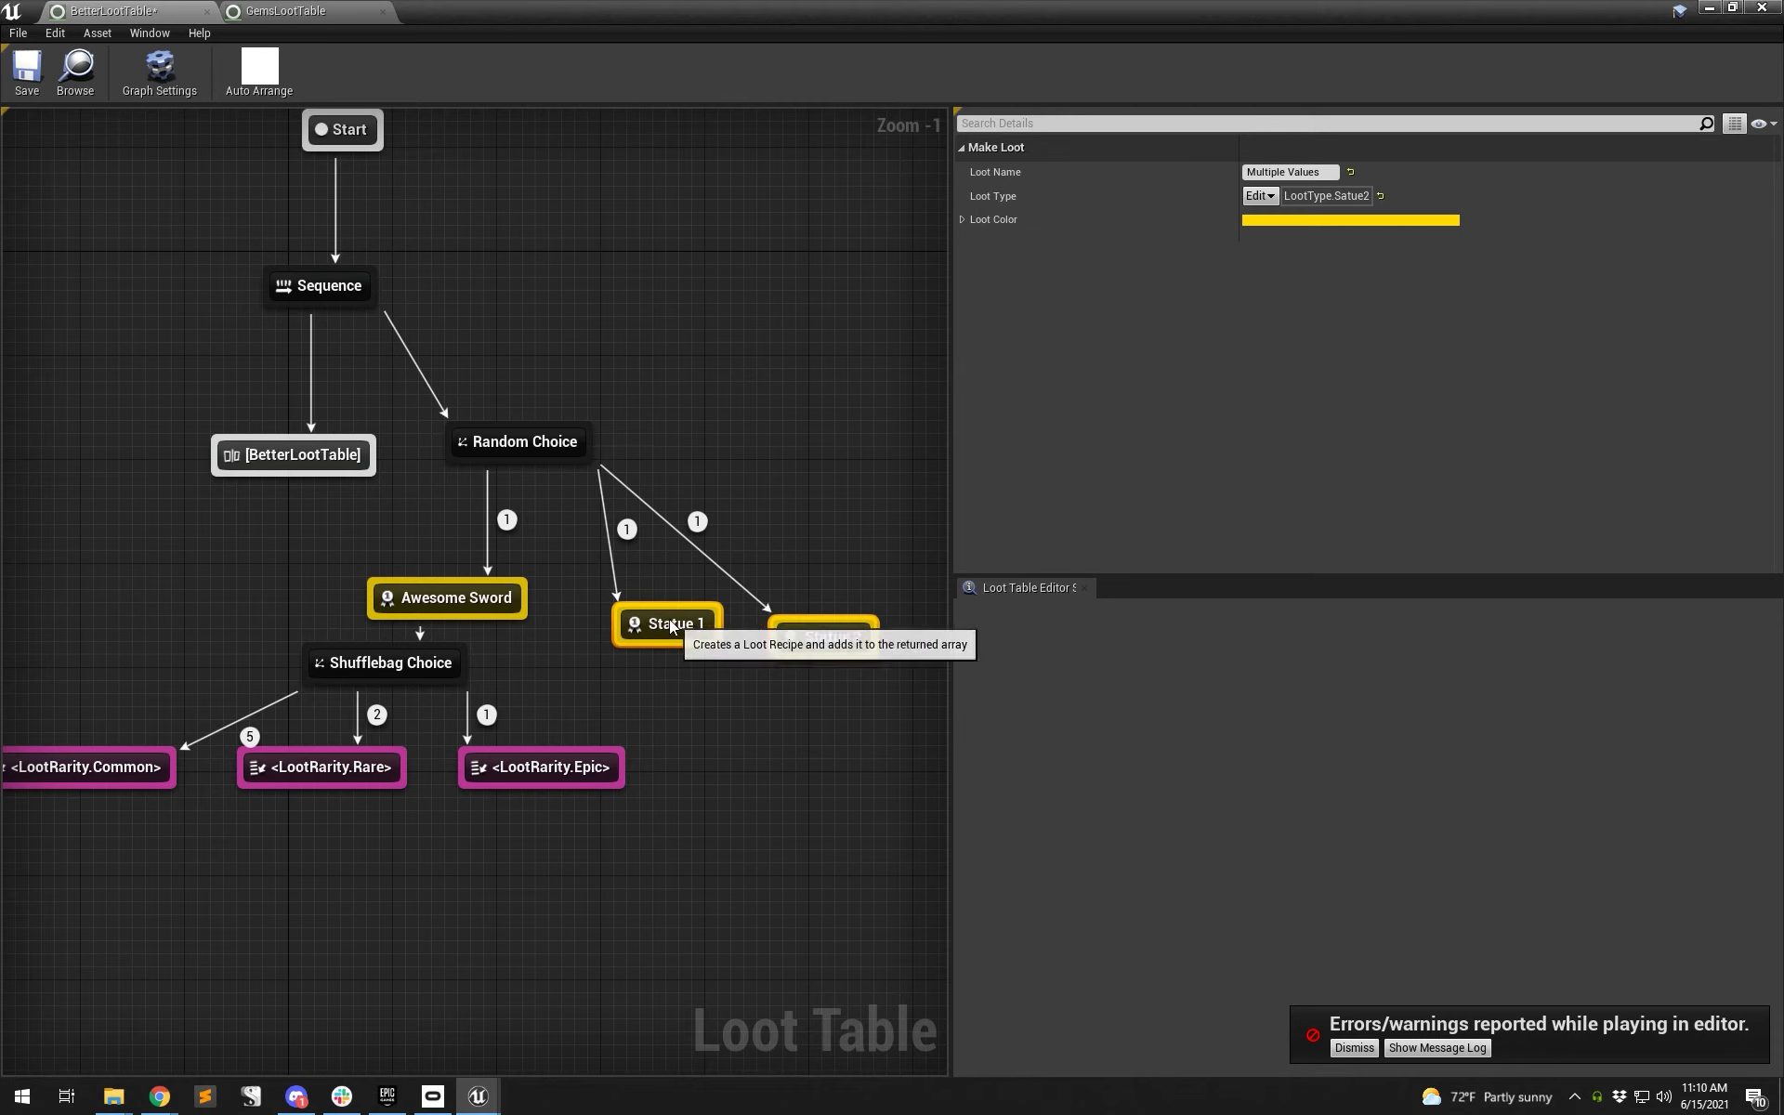
left_click_drag(678, 628, 625, 603)
left_click_drag(520, 443, 600, 430)
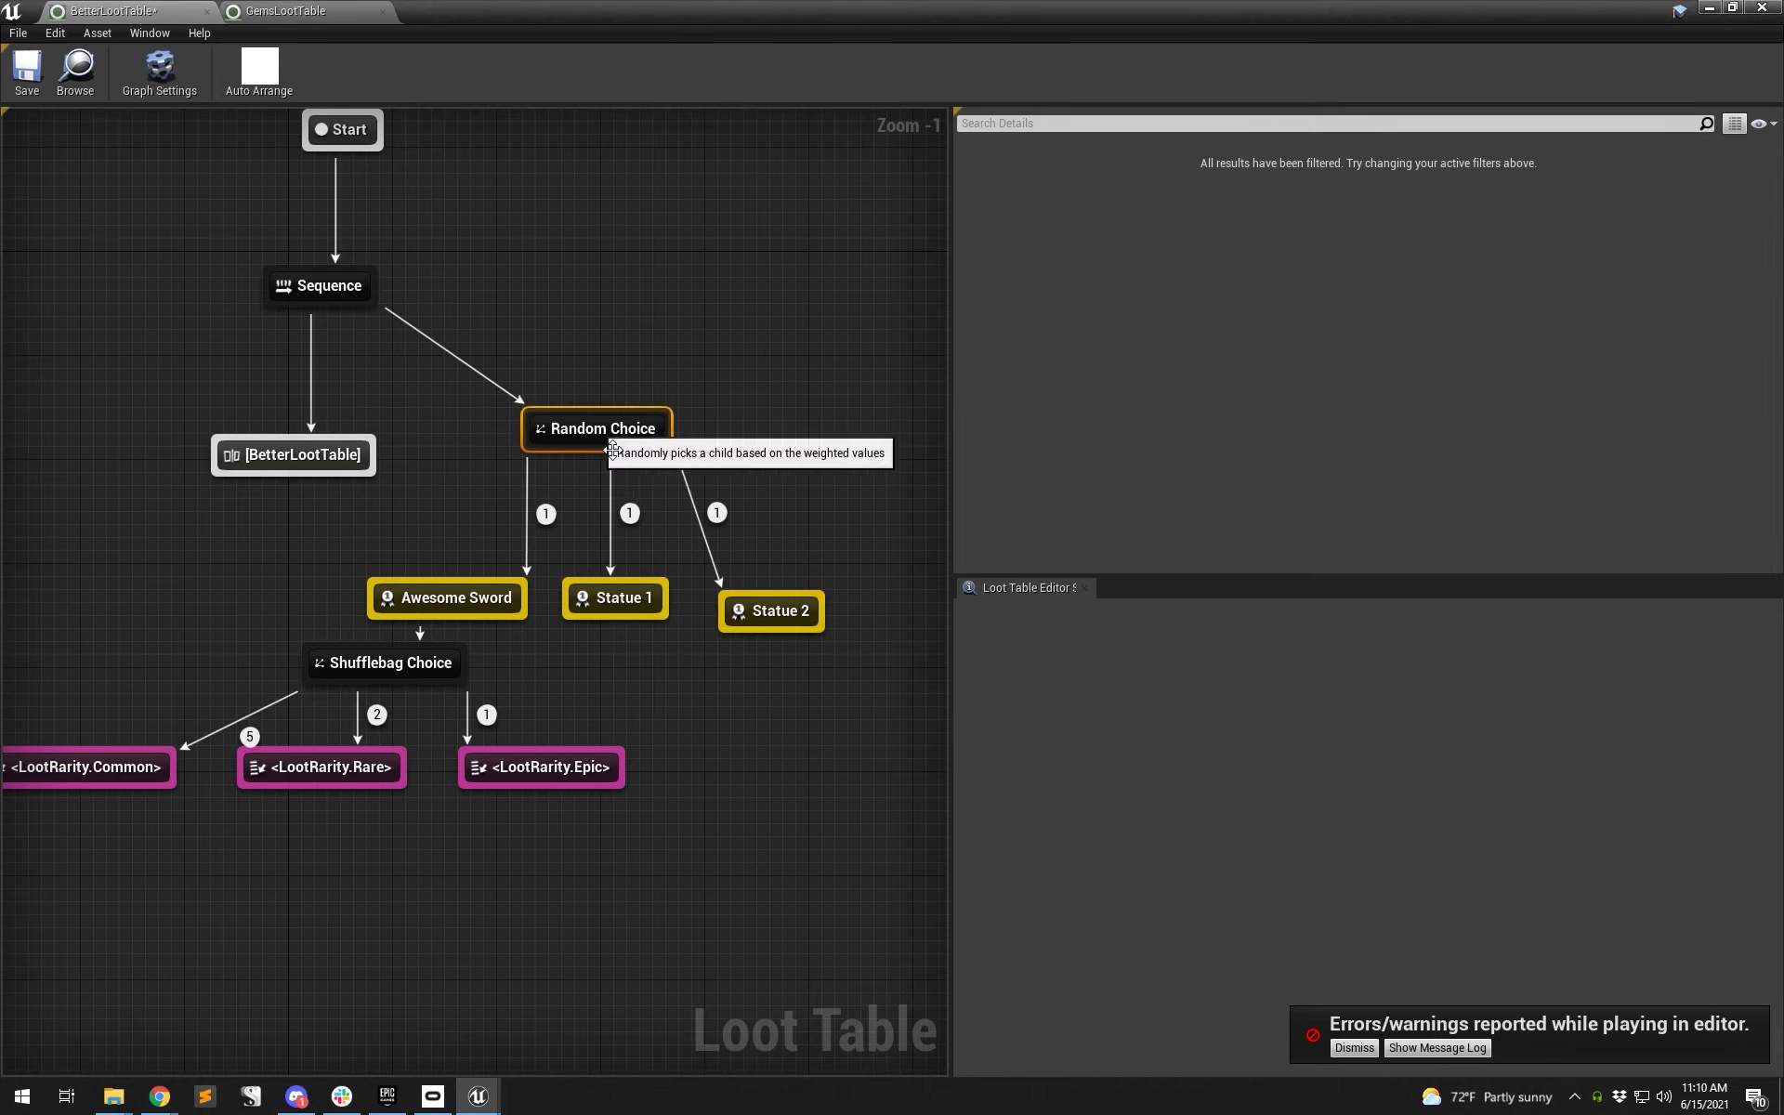
left_click_drag(773, 610, 760, 598)
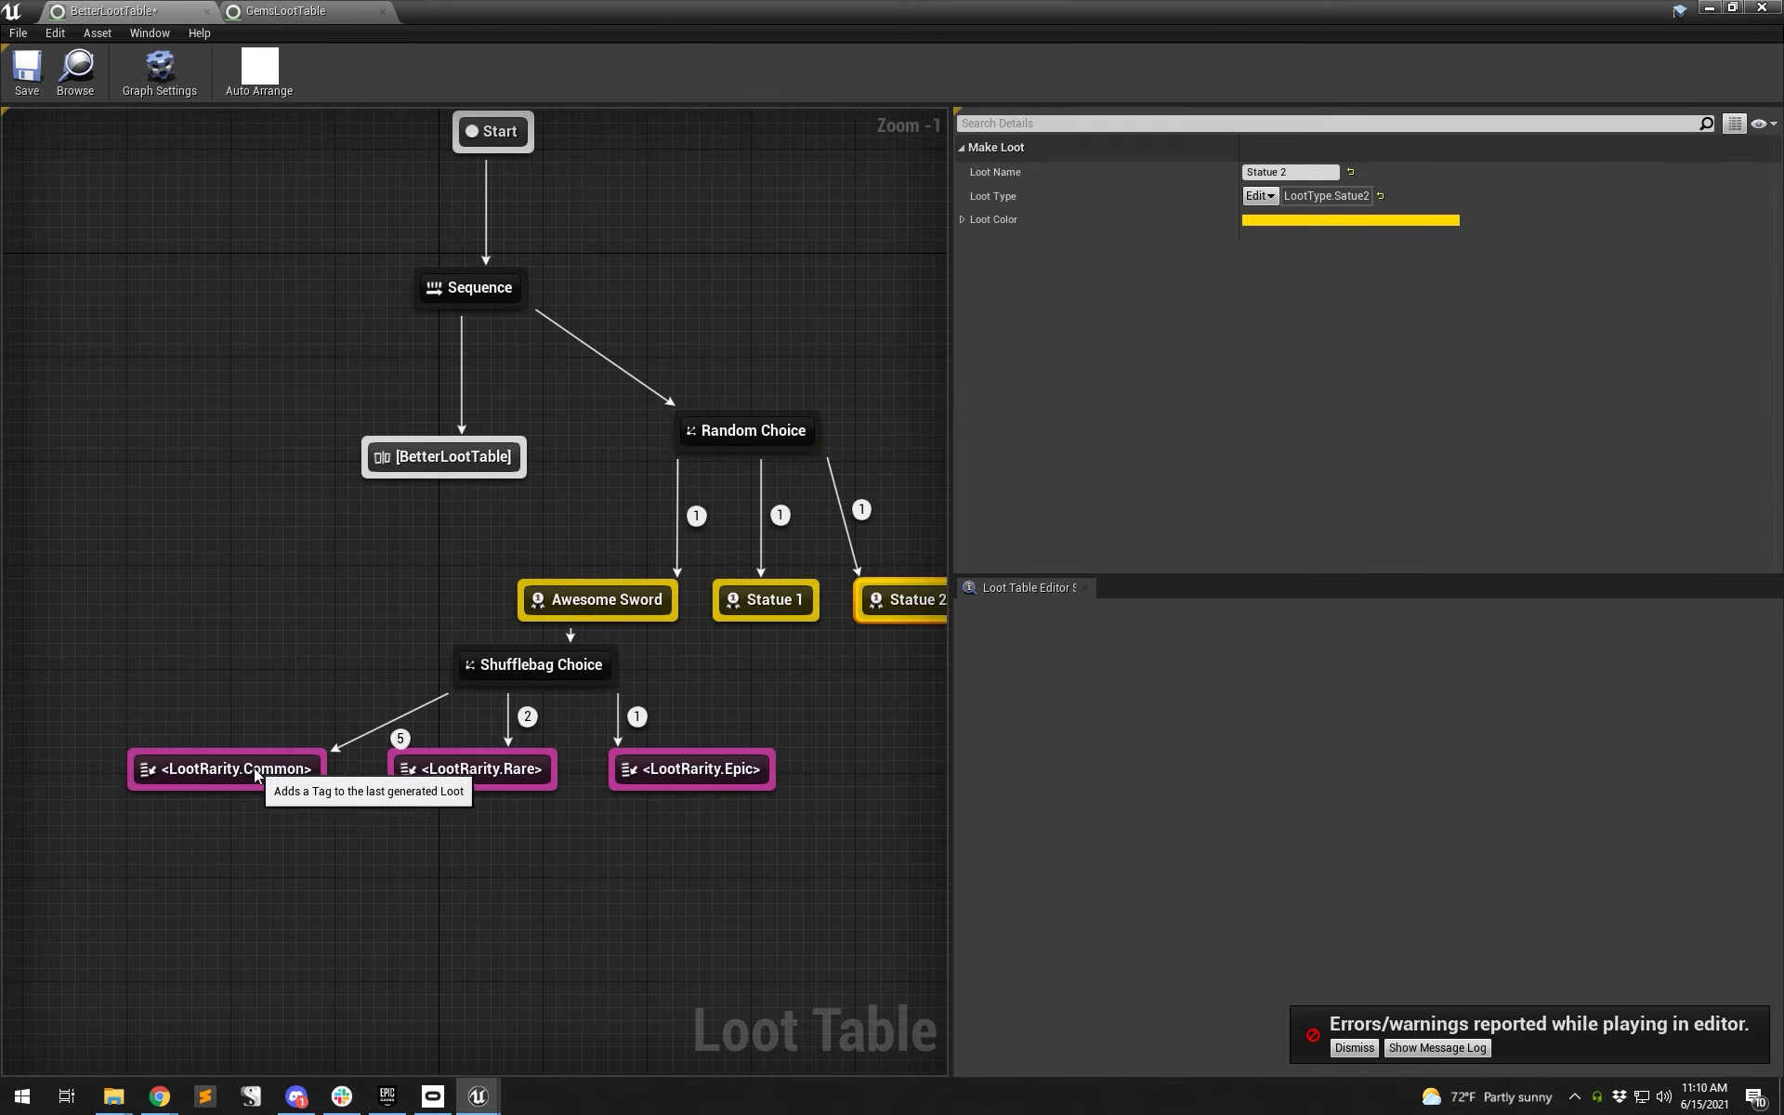
- Space the Common, Rare and Epic rarity nodes evenly below the Shufflebag Choice, save BetterLootTable, and restore the window size
left_click_drag(243, 773, 269, 773)
left_click_drag(799, 848, 475, 757)
left_click_drag(479, 755, 497, 771)
left_click_drag(492, 776, 531, 777)
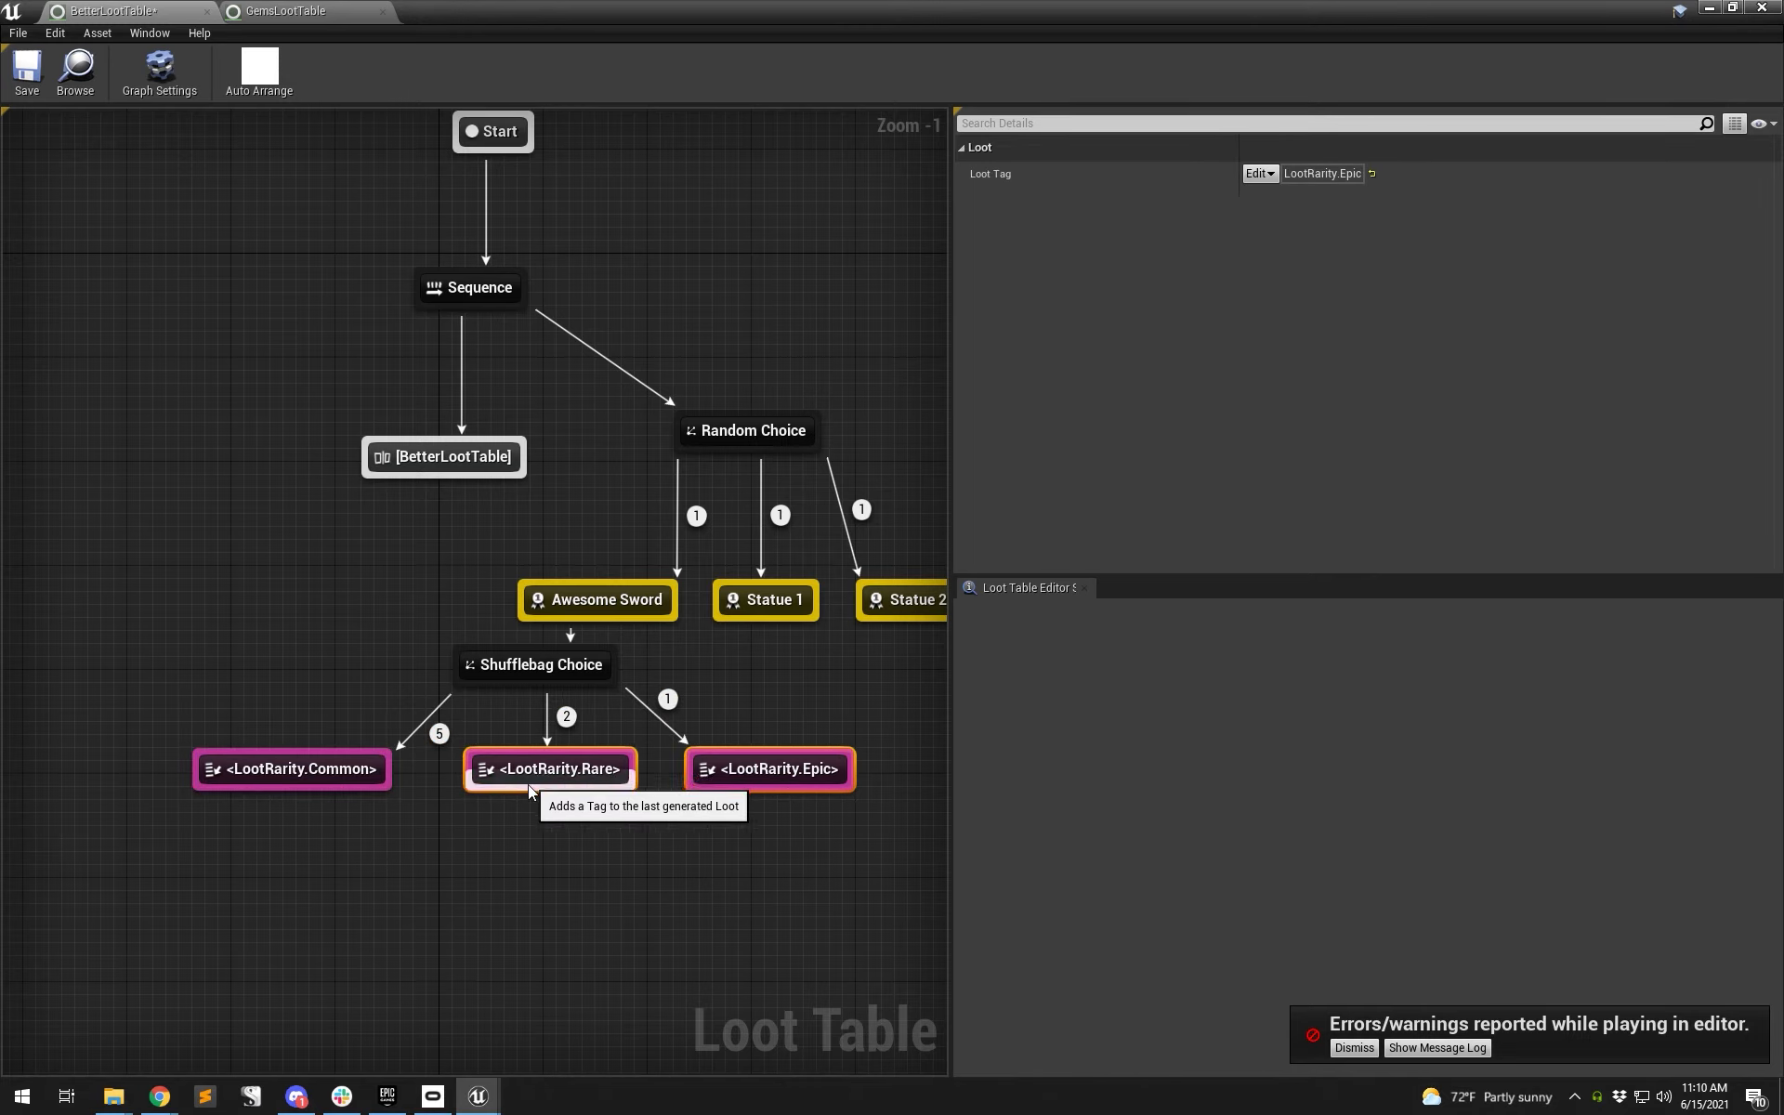
left_click(598, 734)
left_click_drag(756, 785, 769, 785)
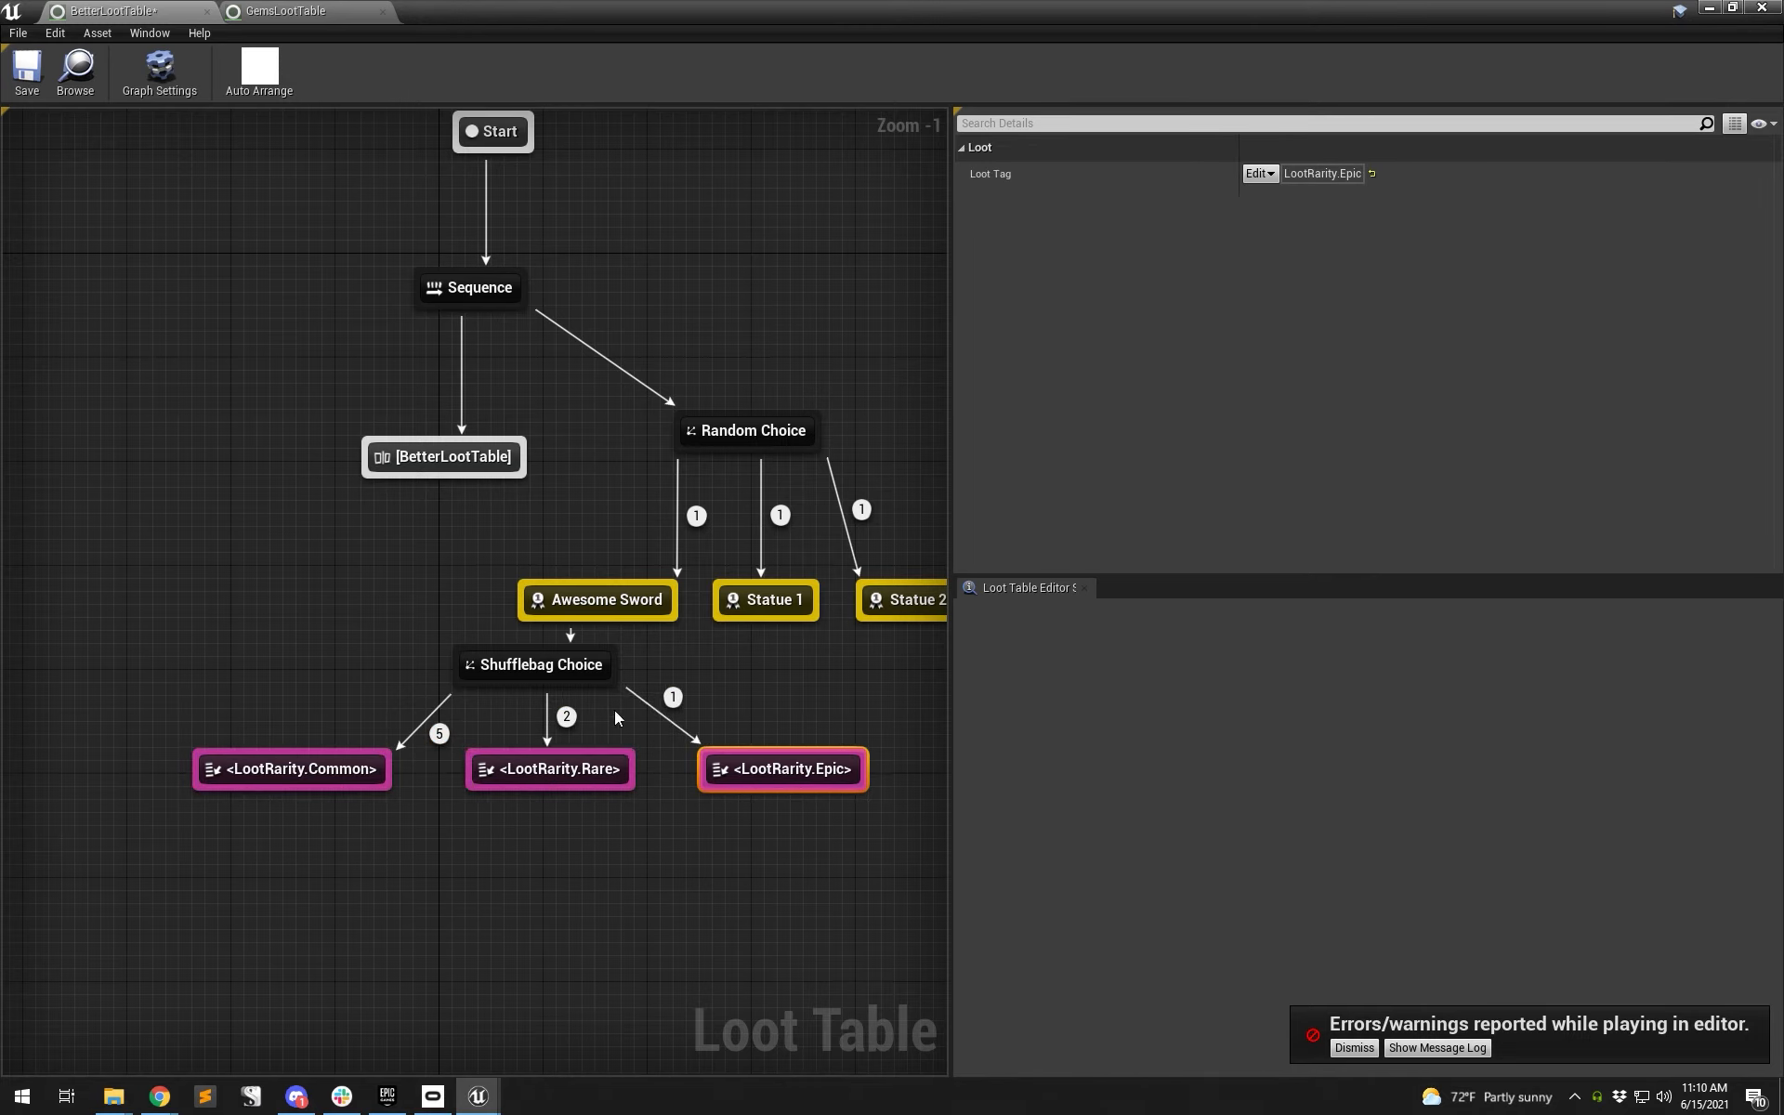
left_click(535, 662)
left_click(27, 70)
double_click(569, 26)
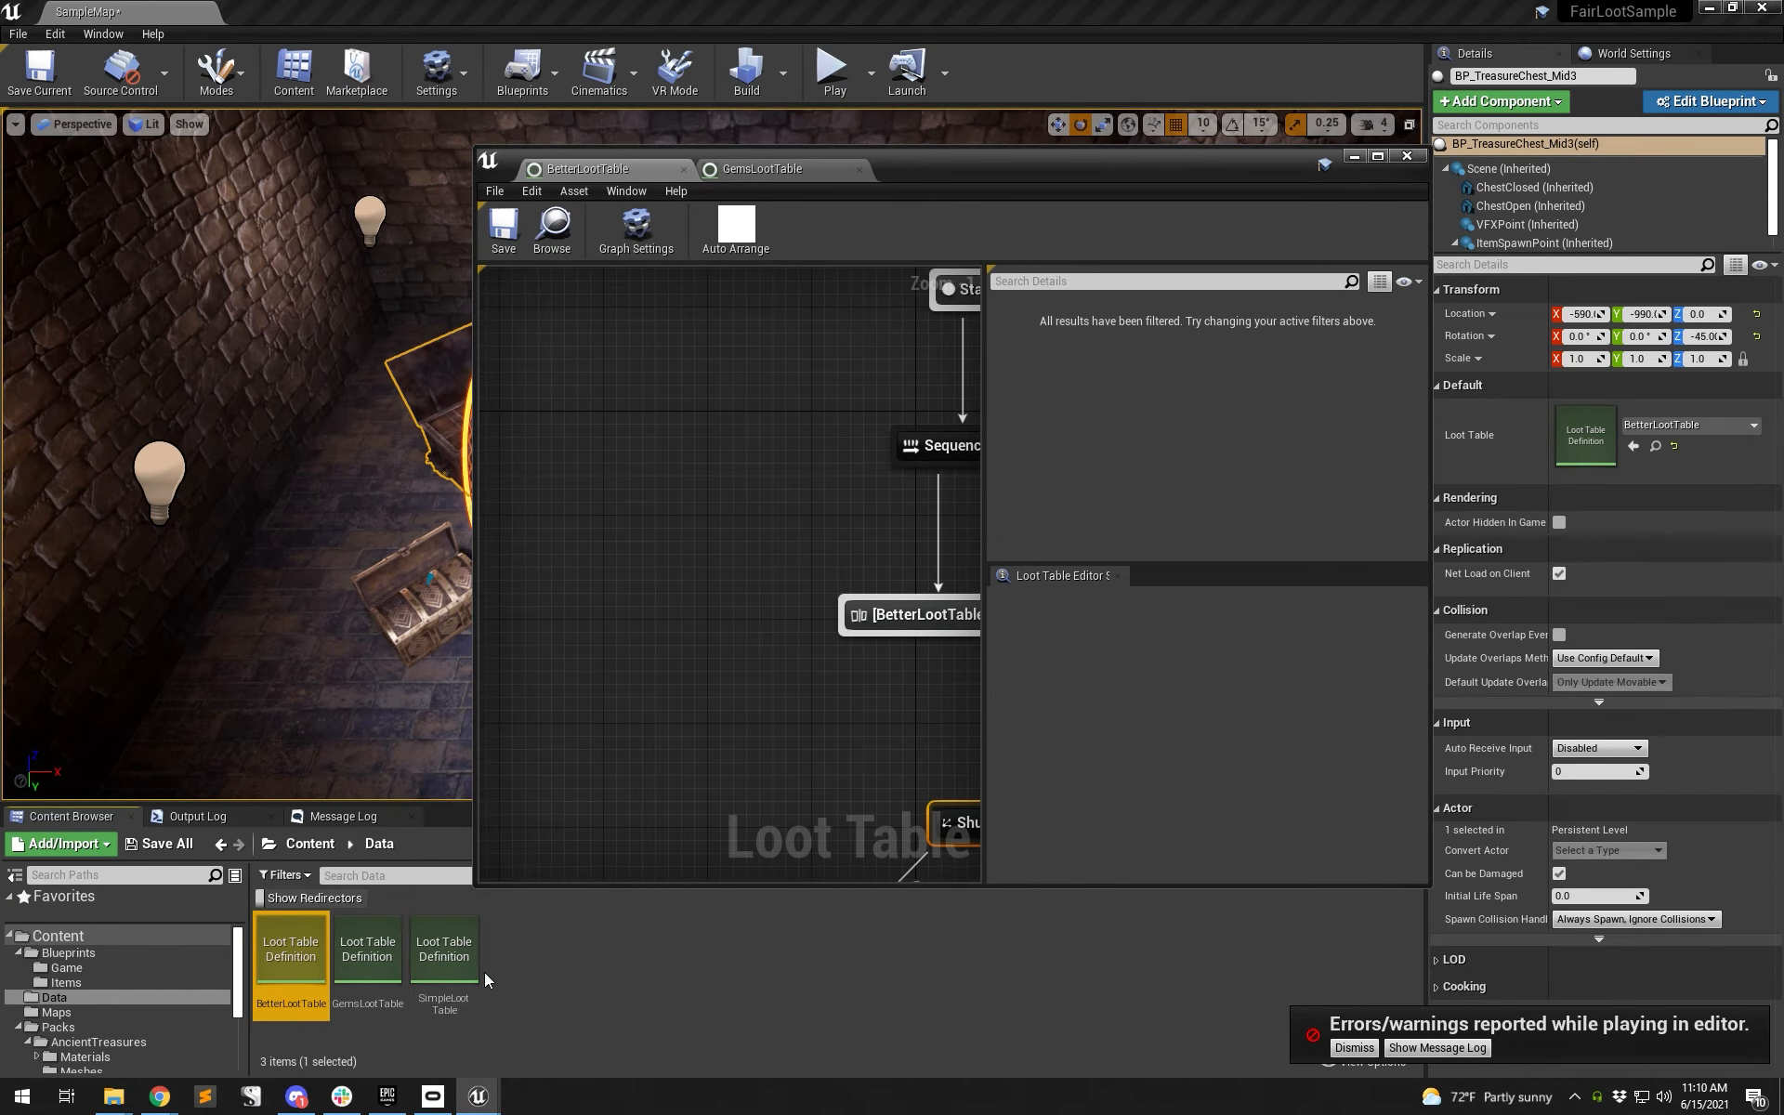
- Open SimpleLootTable and add a Nested Loot Table node beside the existing graph
double_click(444, 957)
right_click_drag(832, 425, 823, 448)
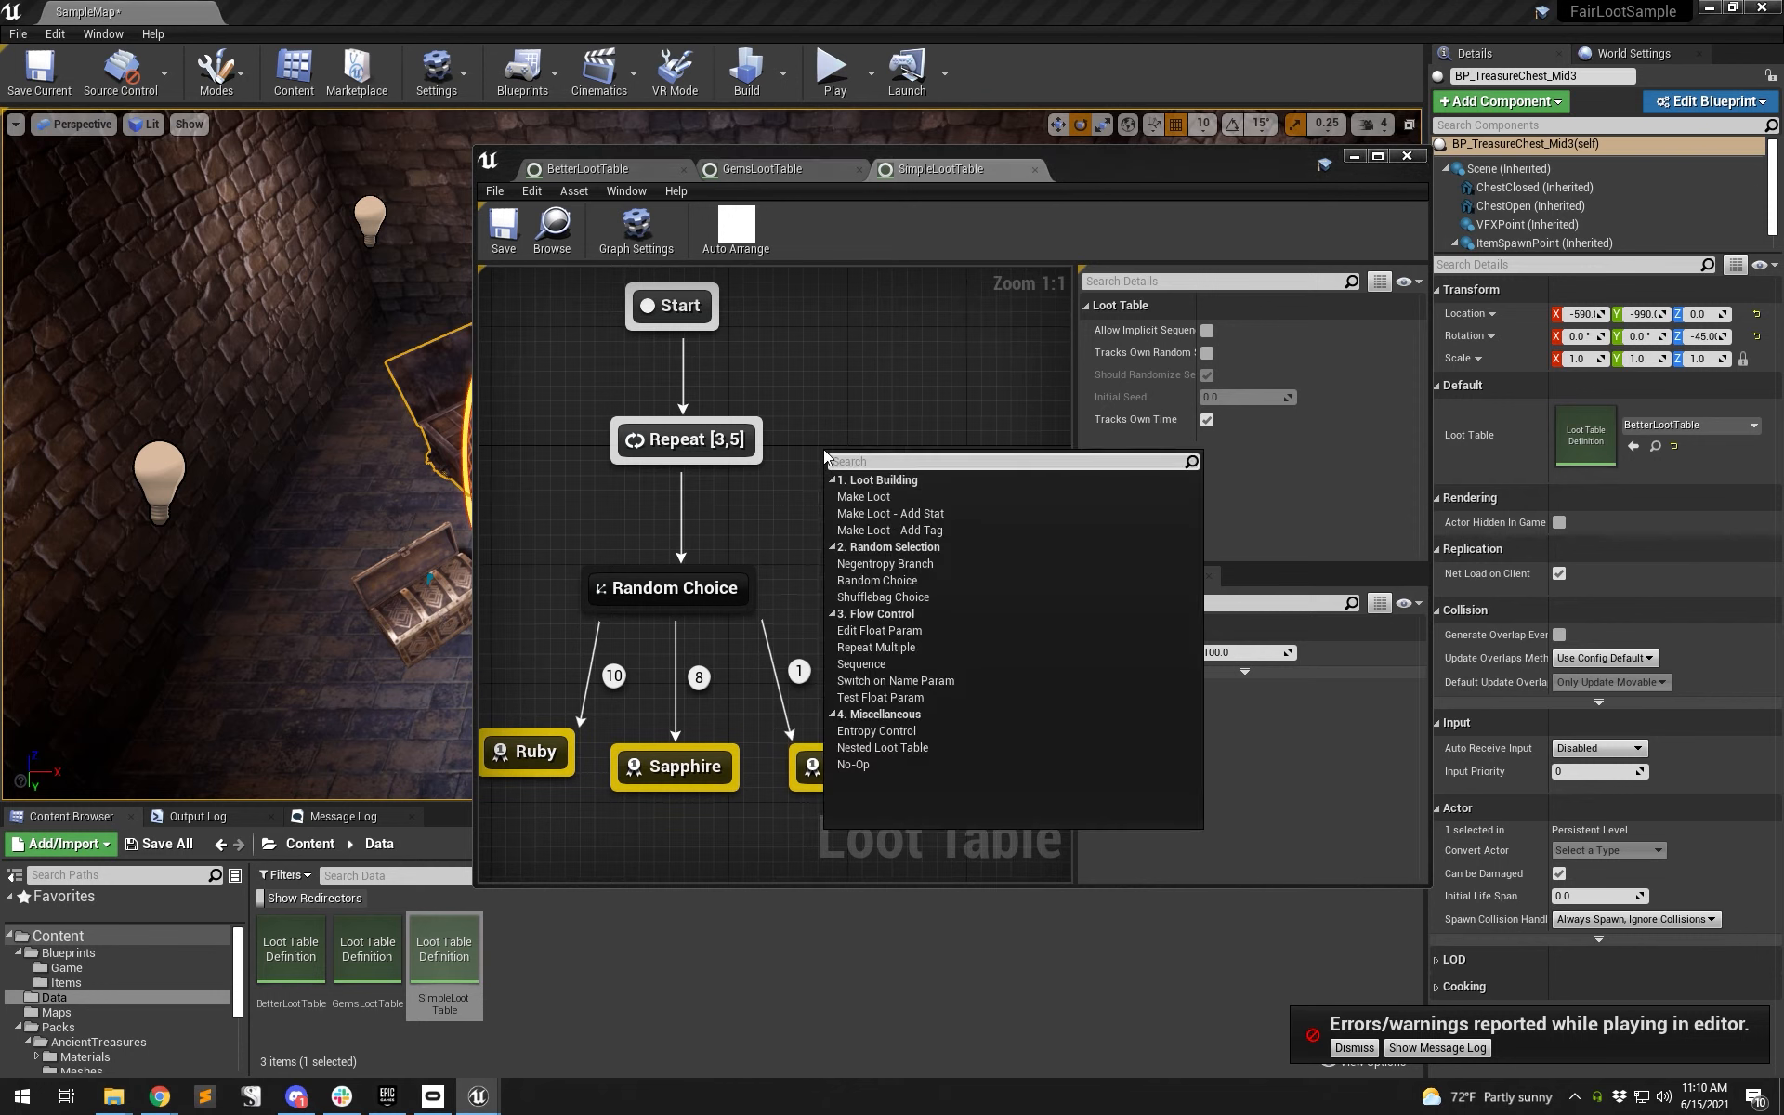
type("nested")
key("Return")
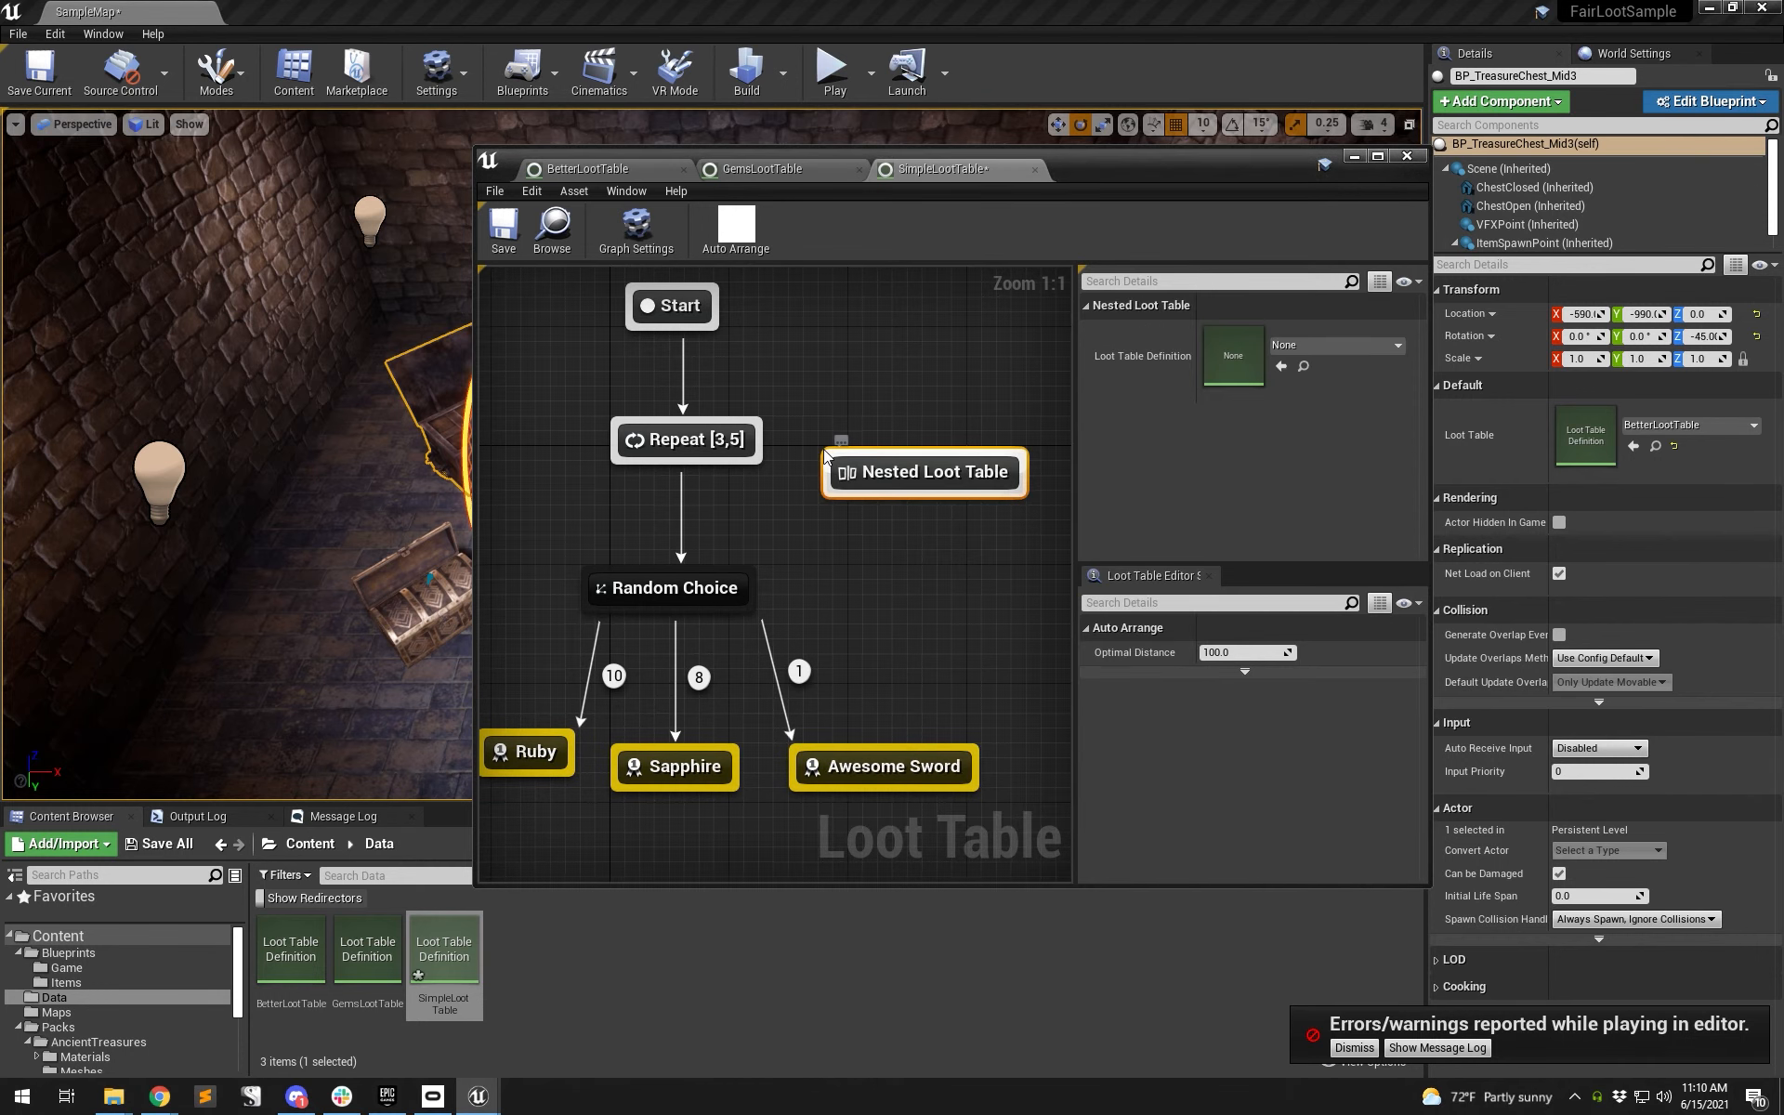
left_click_drag(926, 485, 892, 526)
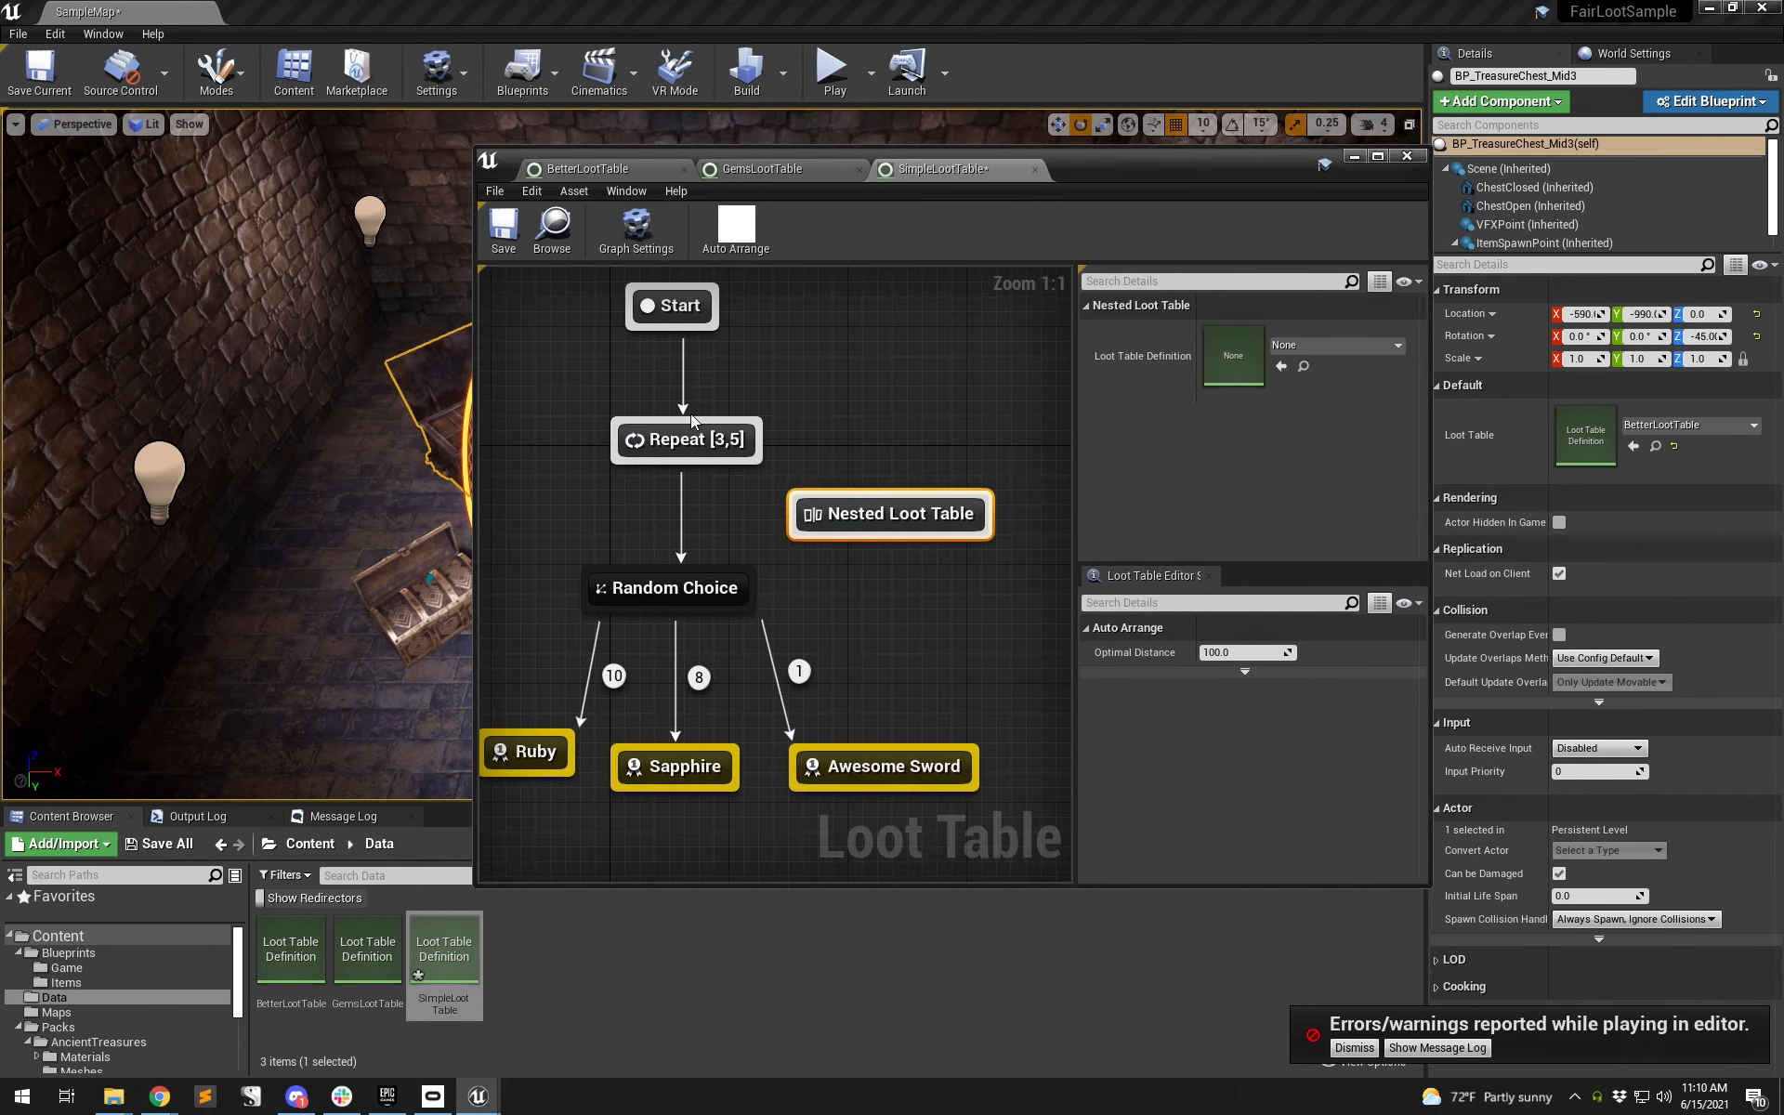
- Delete the Repeat, Random Choice, Ruby, Sapphire and Awesome Sword nodes from SimpleLootTable
right_click_drag(664, 808, 795, 800)
left_click_drag(795, 801, 628, 435)
key("Delete")
left_click_drag(855, 665, 991, 786)
key("Delete")
- Connect Start to the nested node placed below it, set its loot table definition to GemsLootTable, and save SimpleLootTable
left_click_drag(1006, 514, 723, 557)
left_click_drag(764, 320, 827, 567)
left_click(367, 948)
left_click(1277, 368)
left_click(832, 474)
left_click(502, 231)
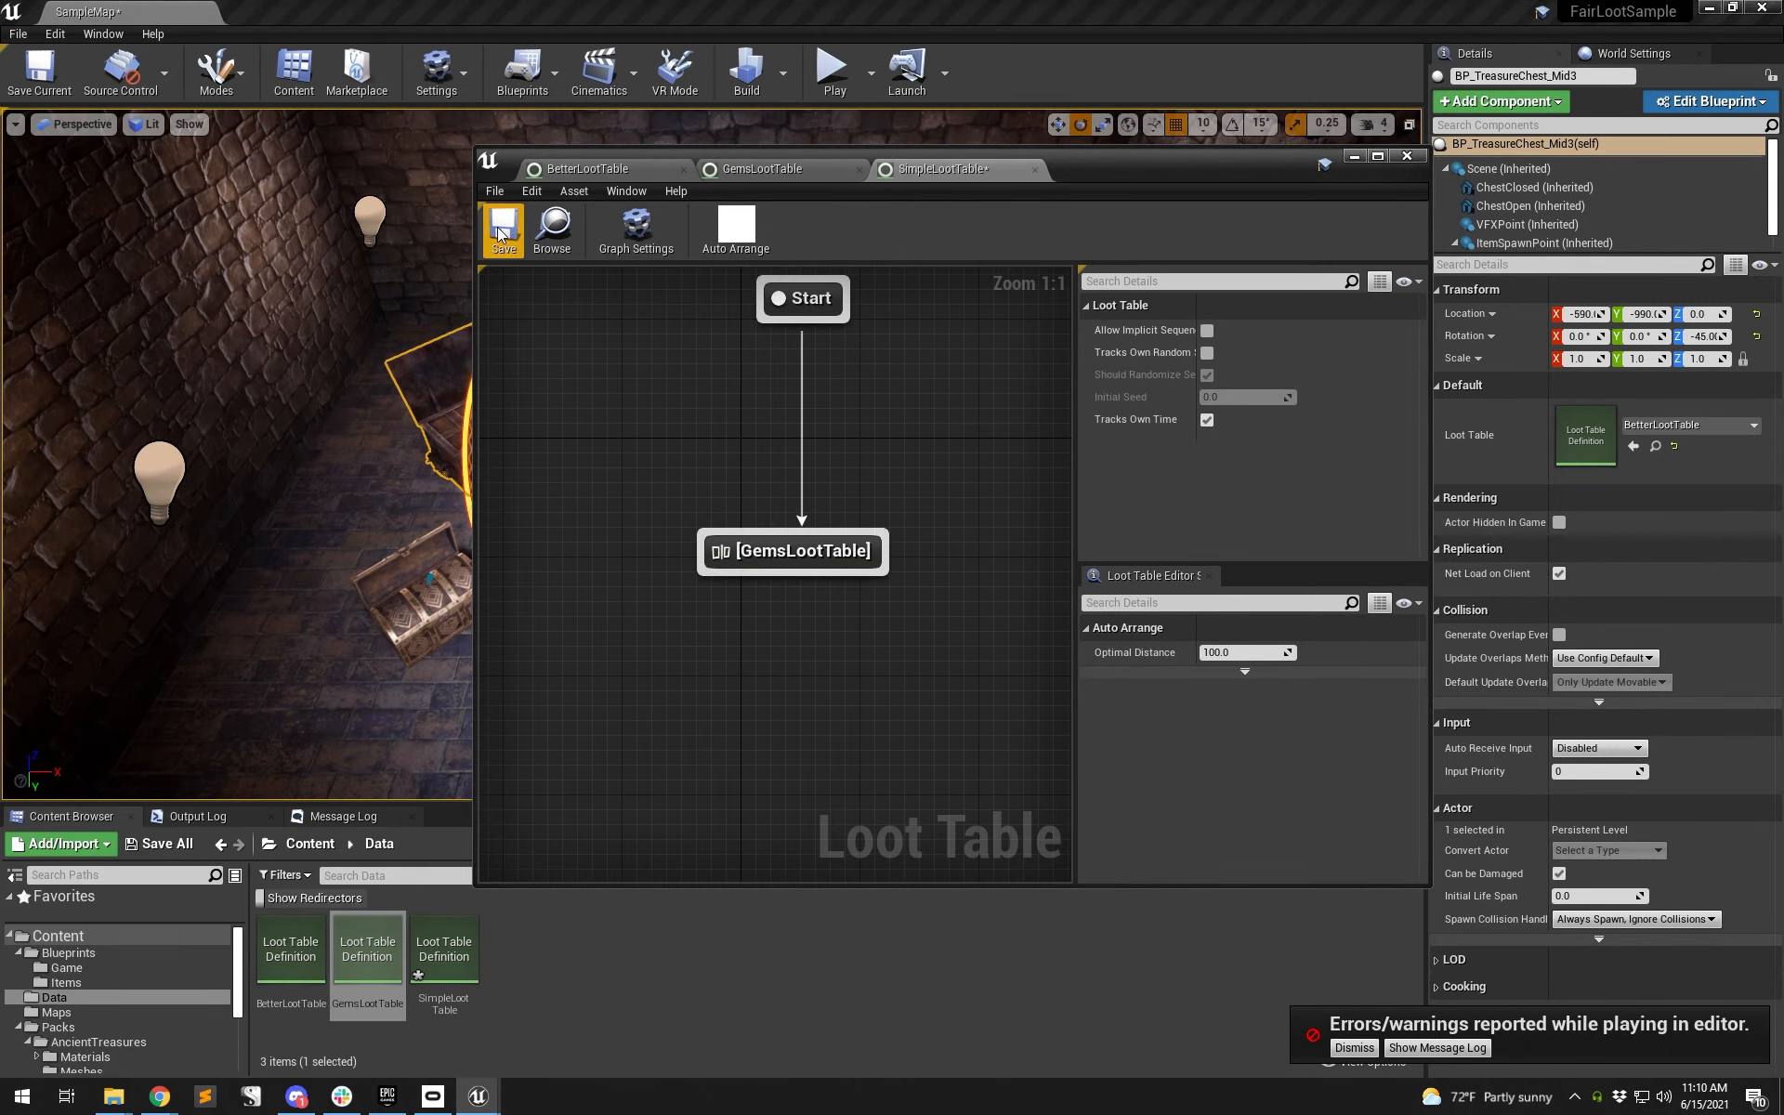
- Move the loot table editor aside and assign SimpleLootTable to the three small chests in the level
left_click_drag(938, 182, 1782, 181)
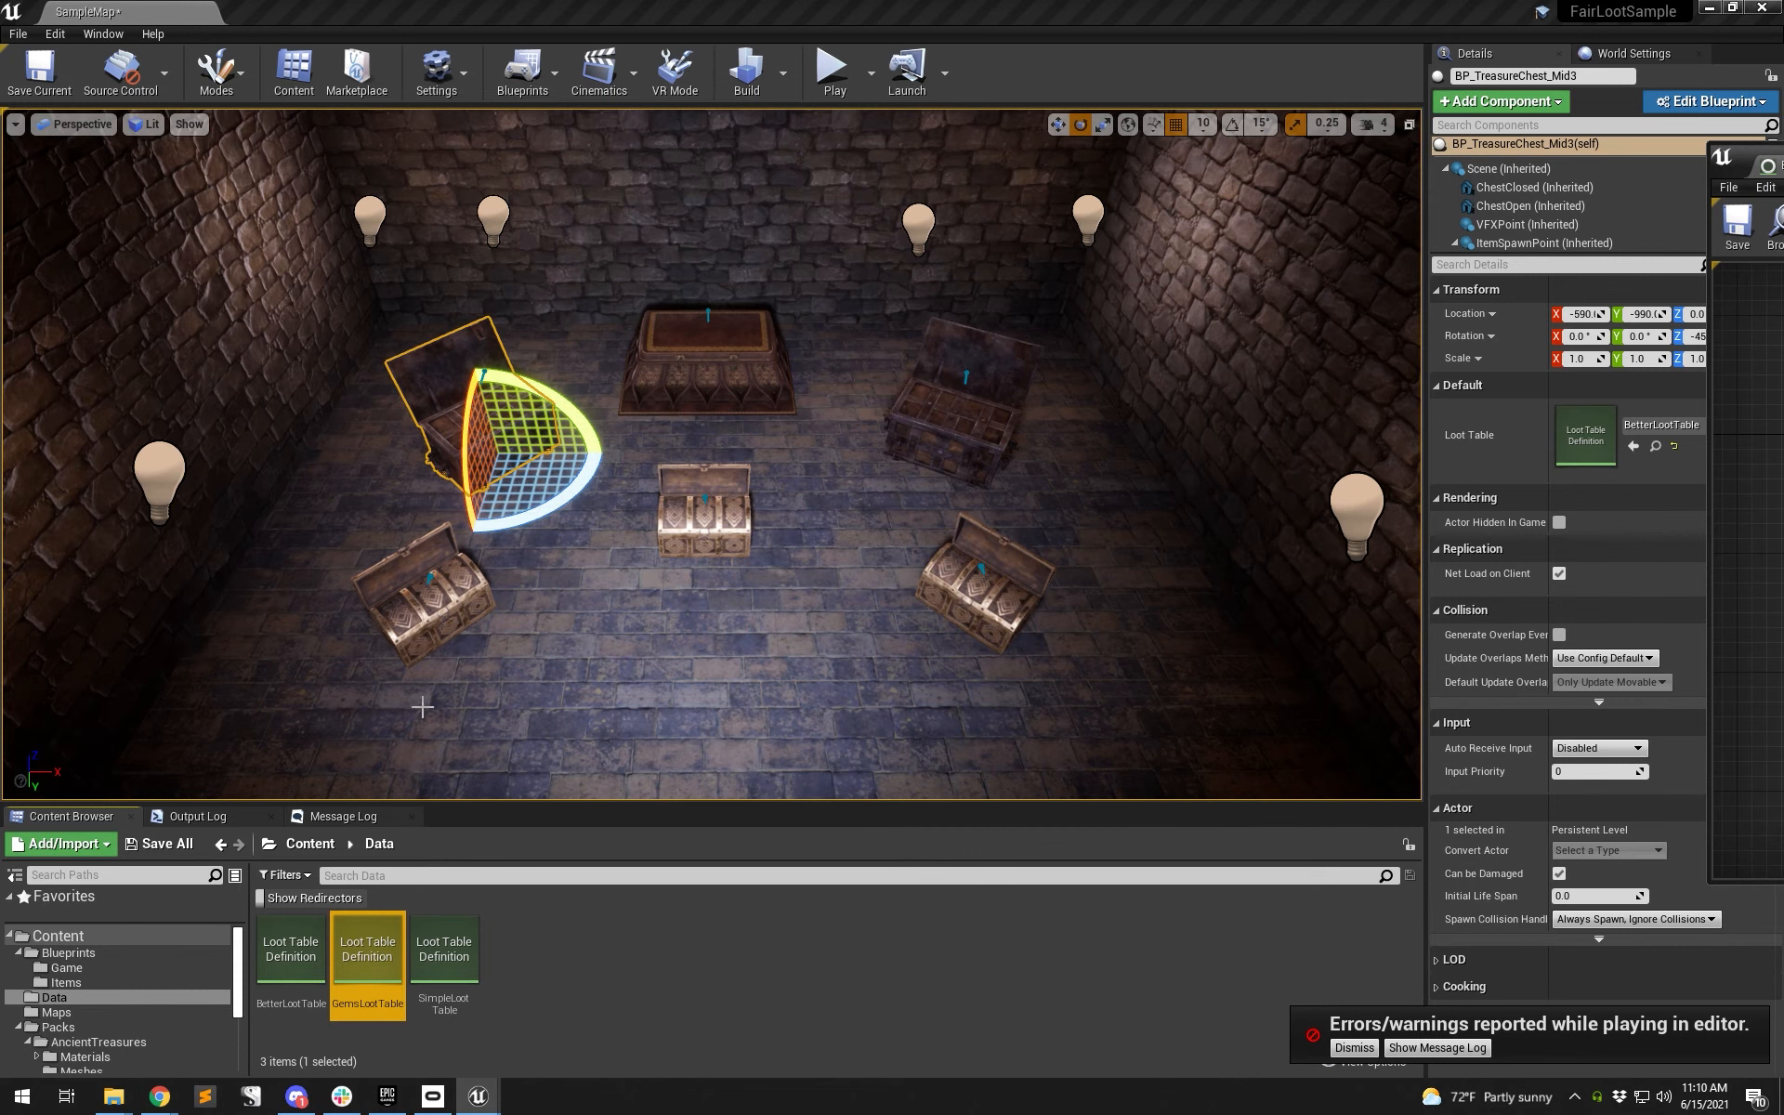
left_click(418, 655)
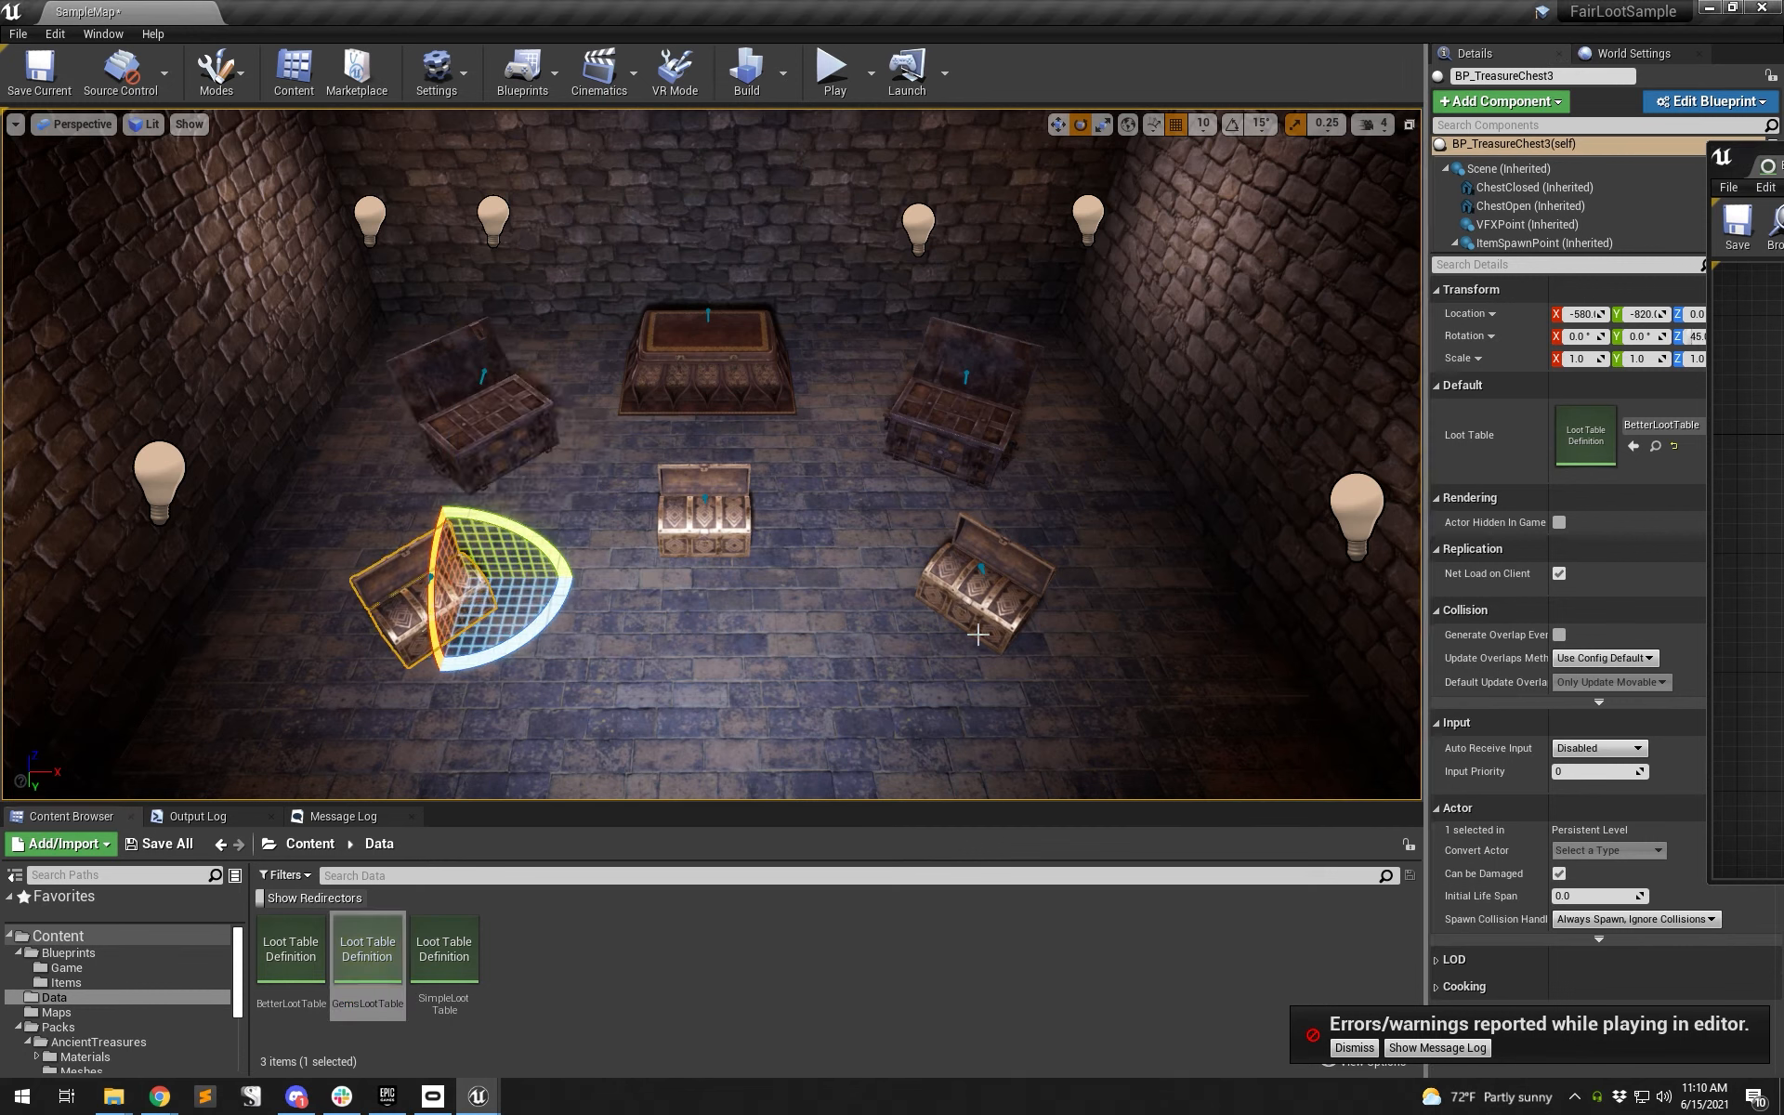
left_click(444, 957)
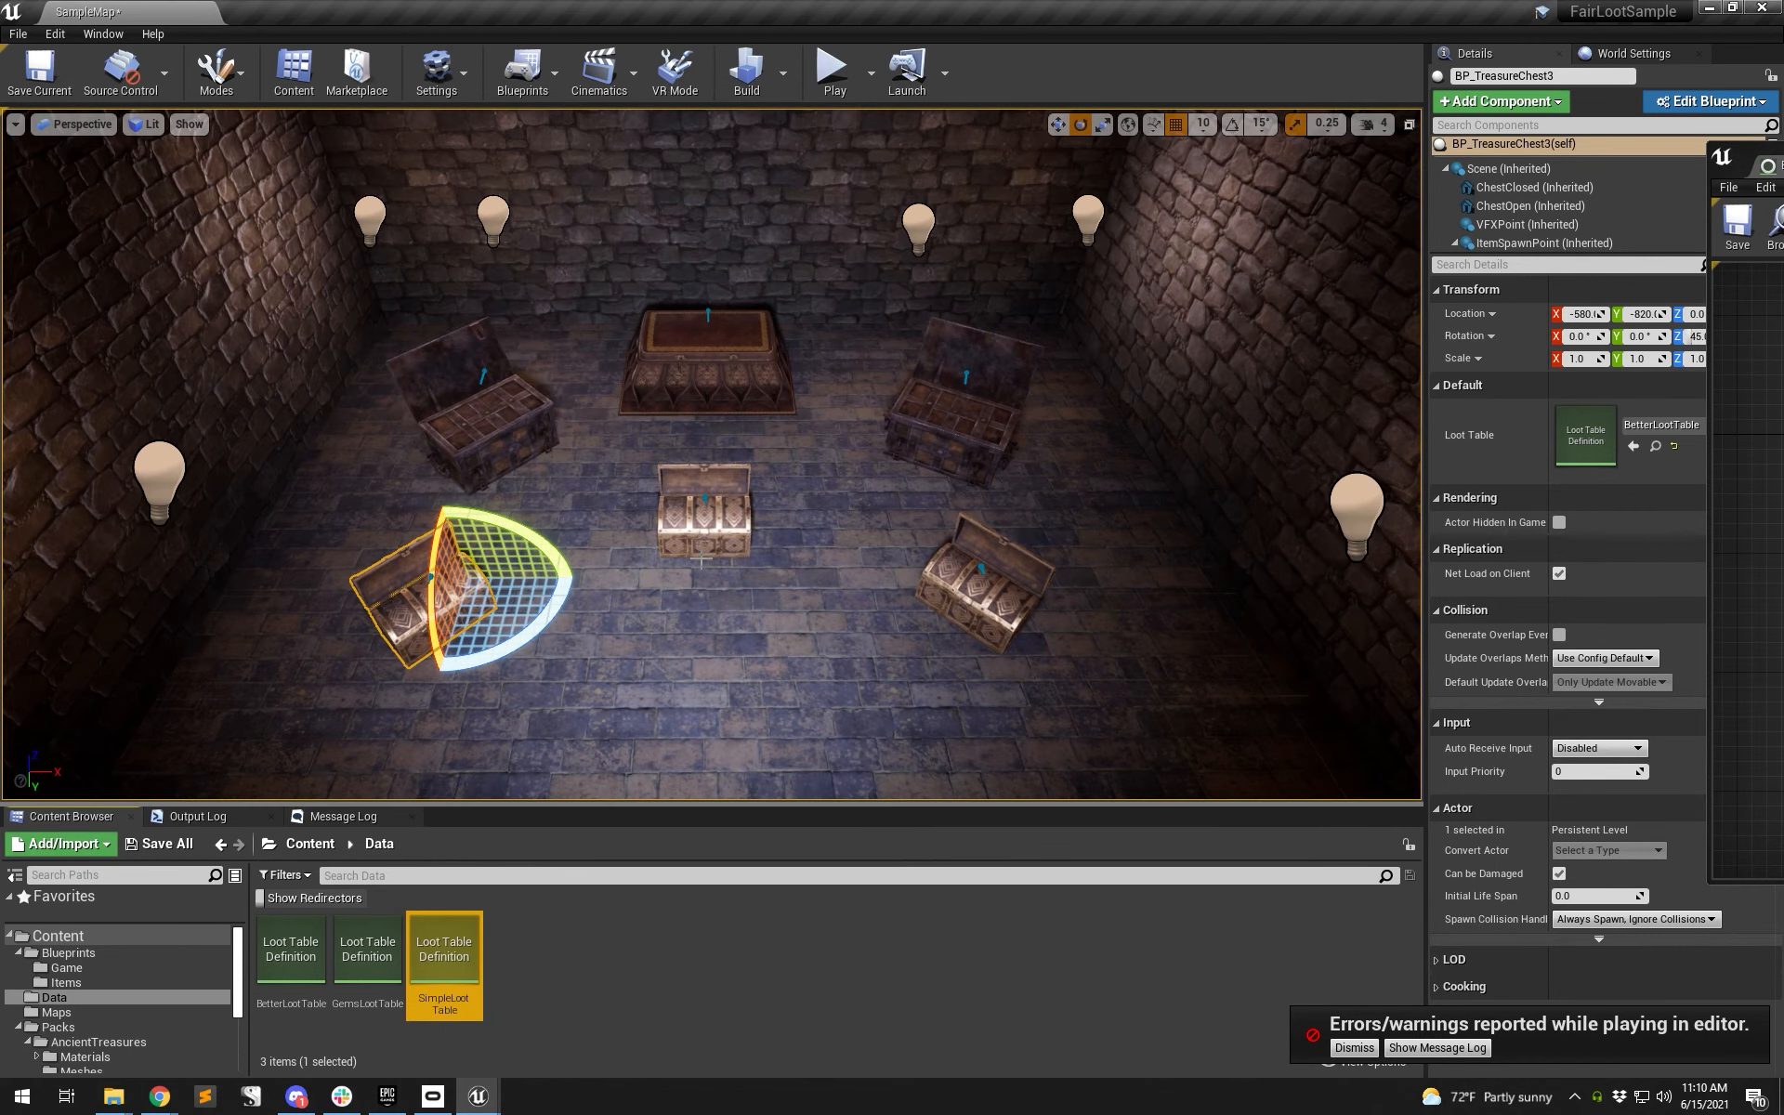
left_click(723, 532, "ctrl")
left_click(984, 585, "ctrl")
left_click(1634, 280)
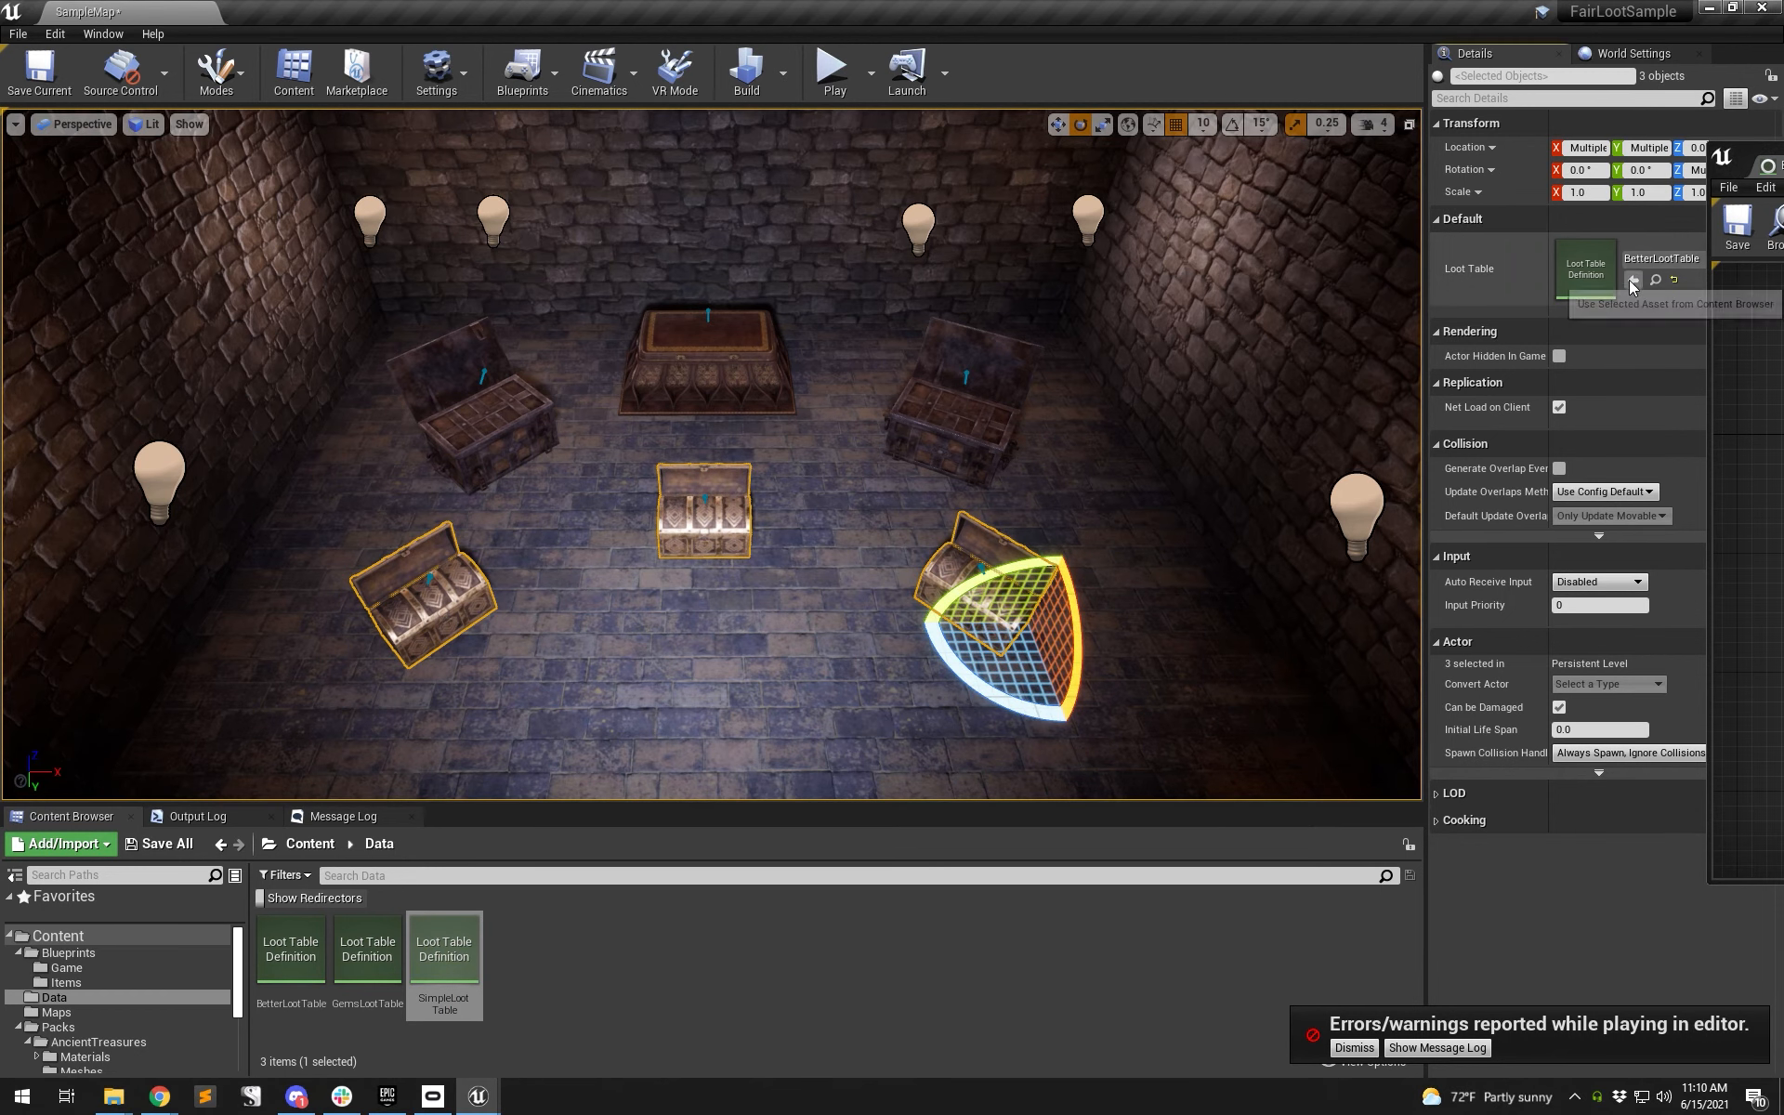
- Assign BetterLootTable to the two mid-sized chests flanking the large chest
left_click(1003, 433)
left_click(474, 418, "ctrl")
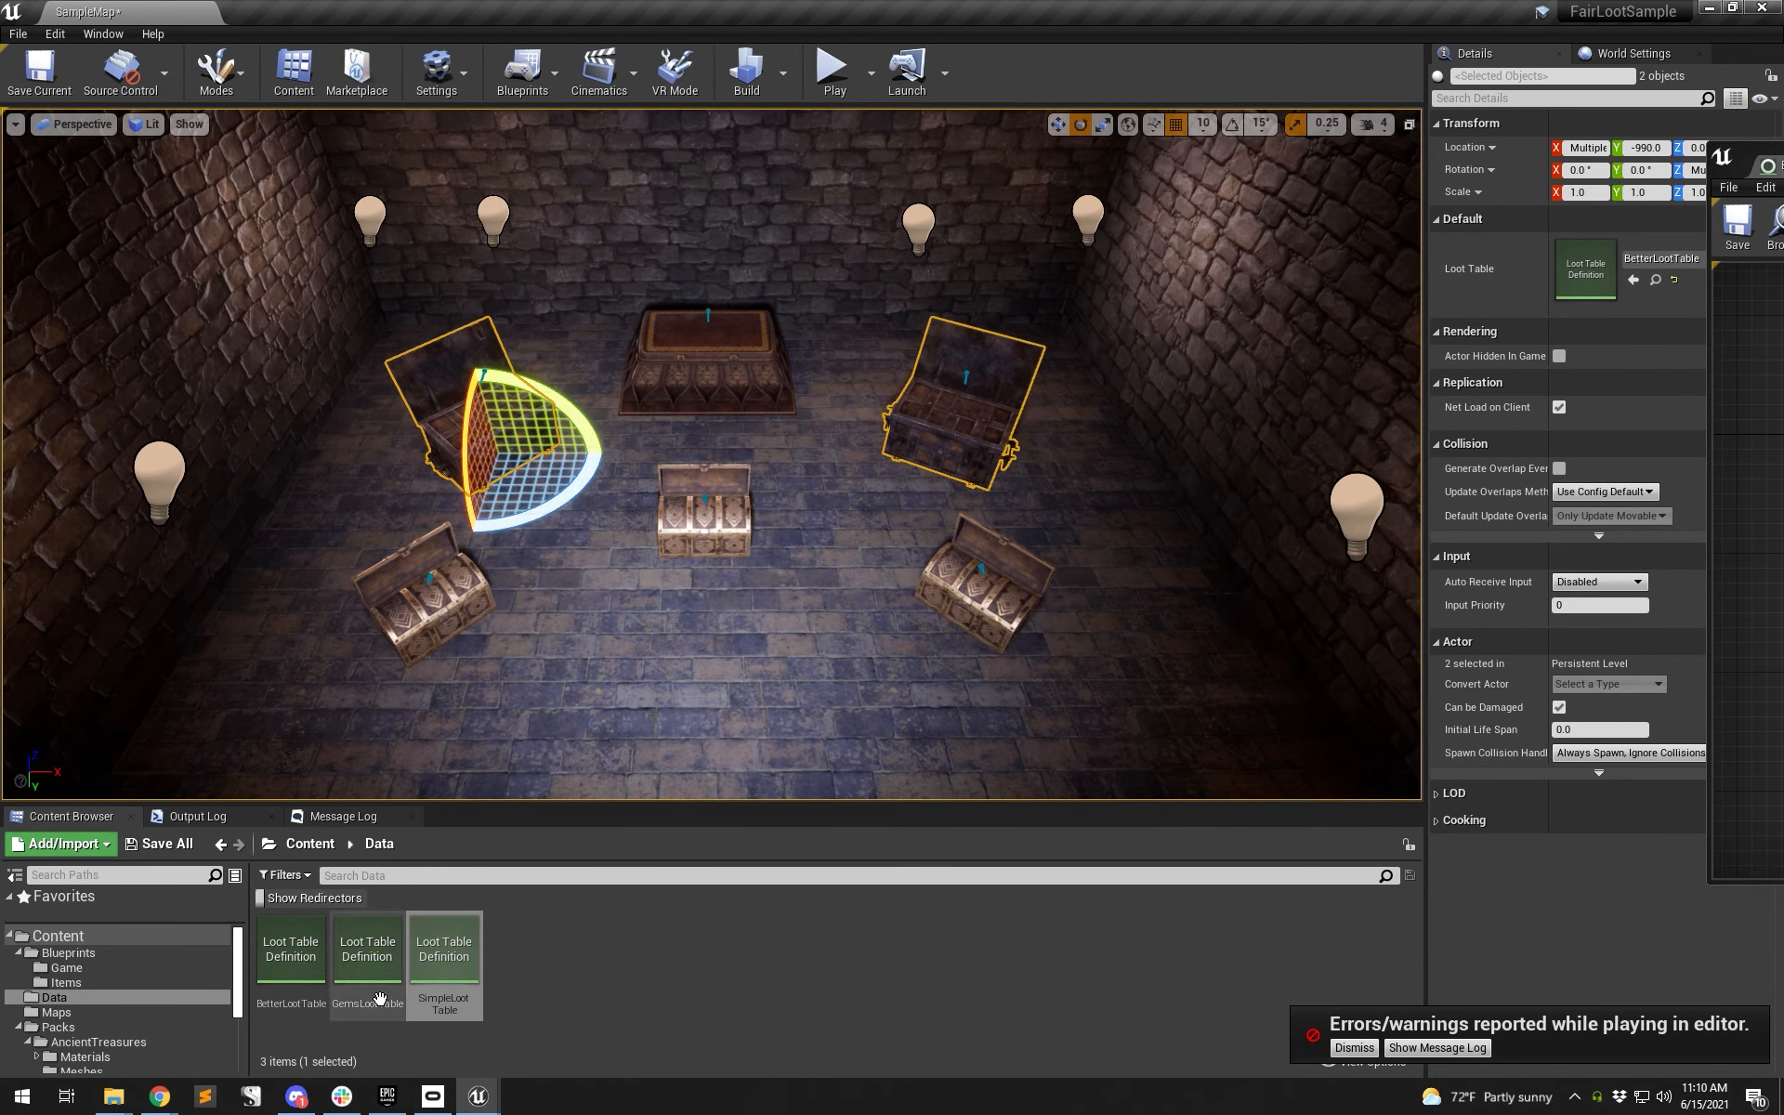
left_click(290, 956)
left_click_drag(291, 957, 1569, 293)
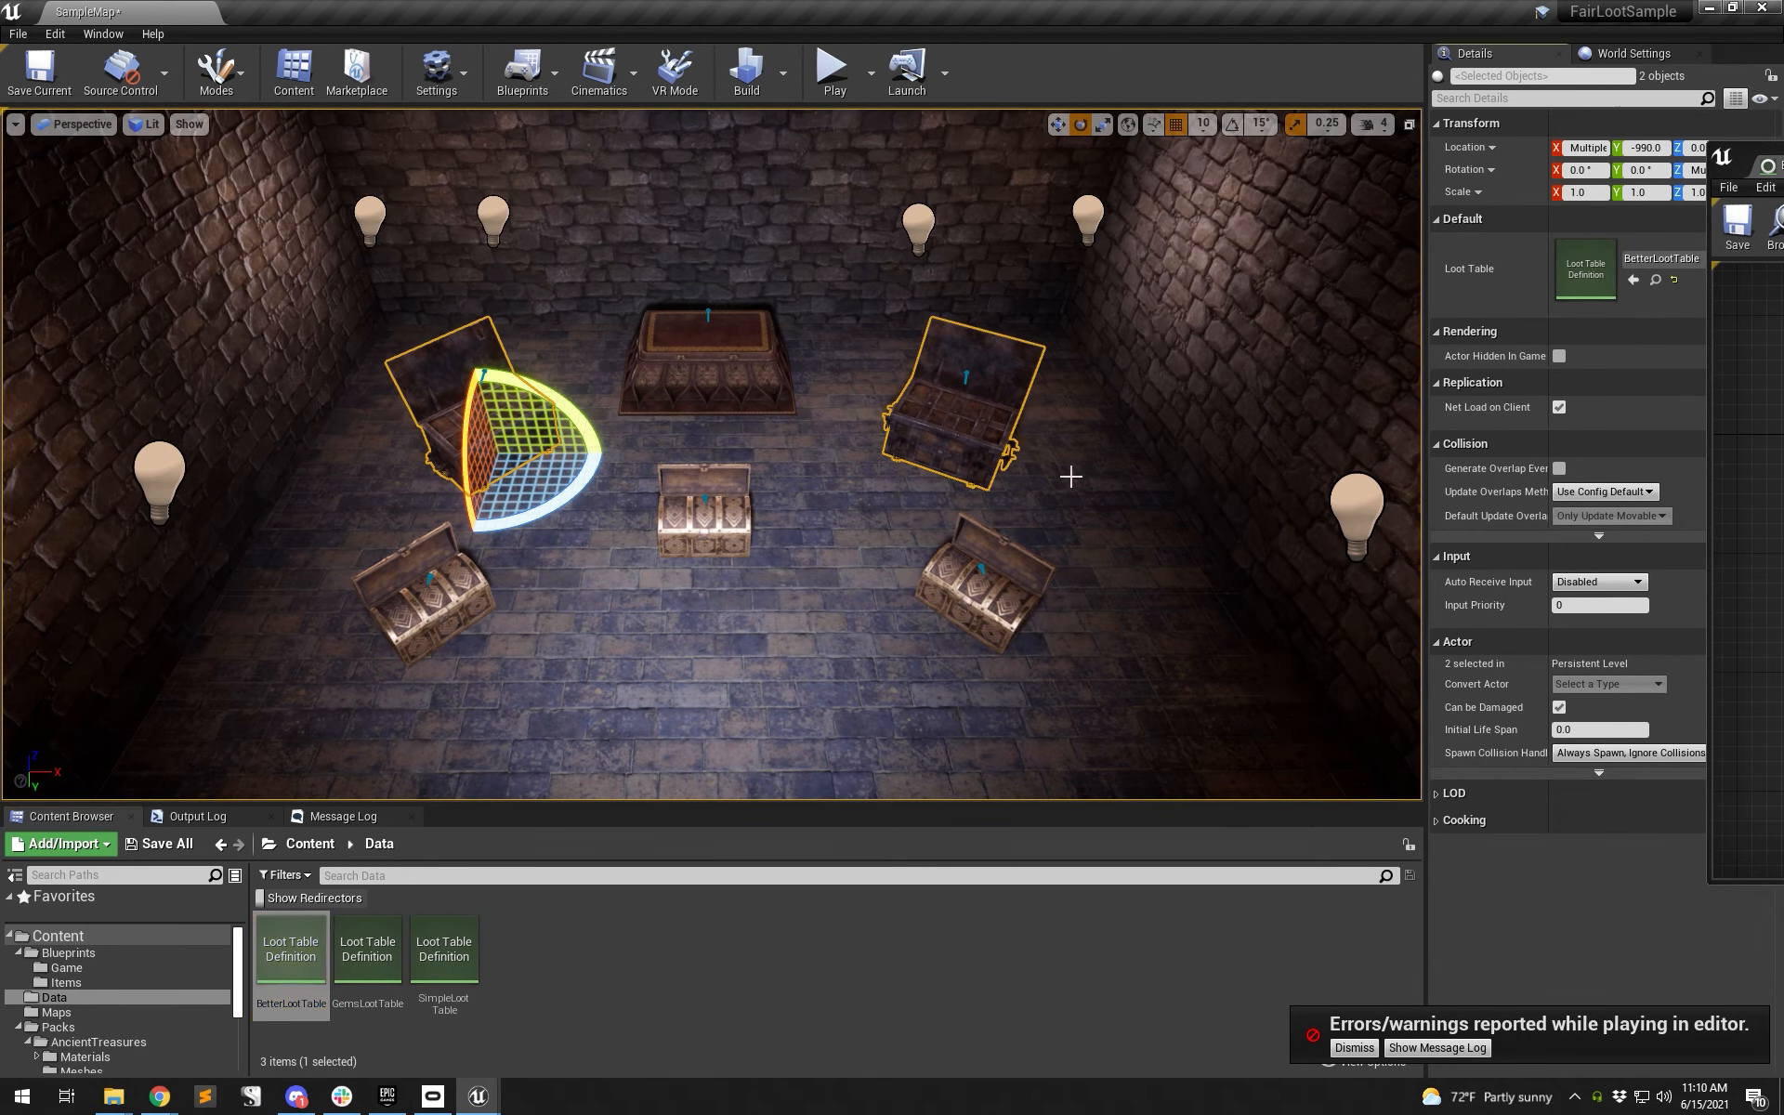
- Play the level and open the three small chests and both mid-sized chests to test their drops
left_click(834, 85)
left_click(459, 605)
left_click(705, 525)
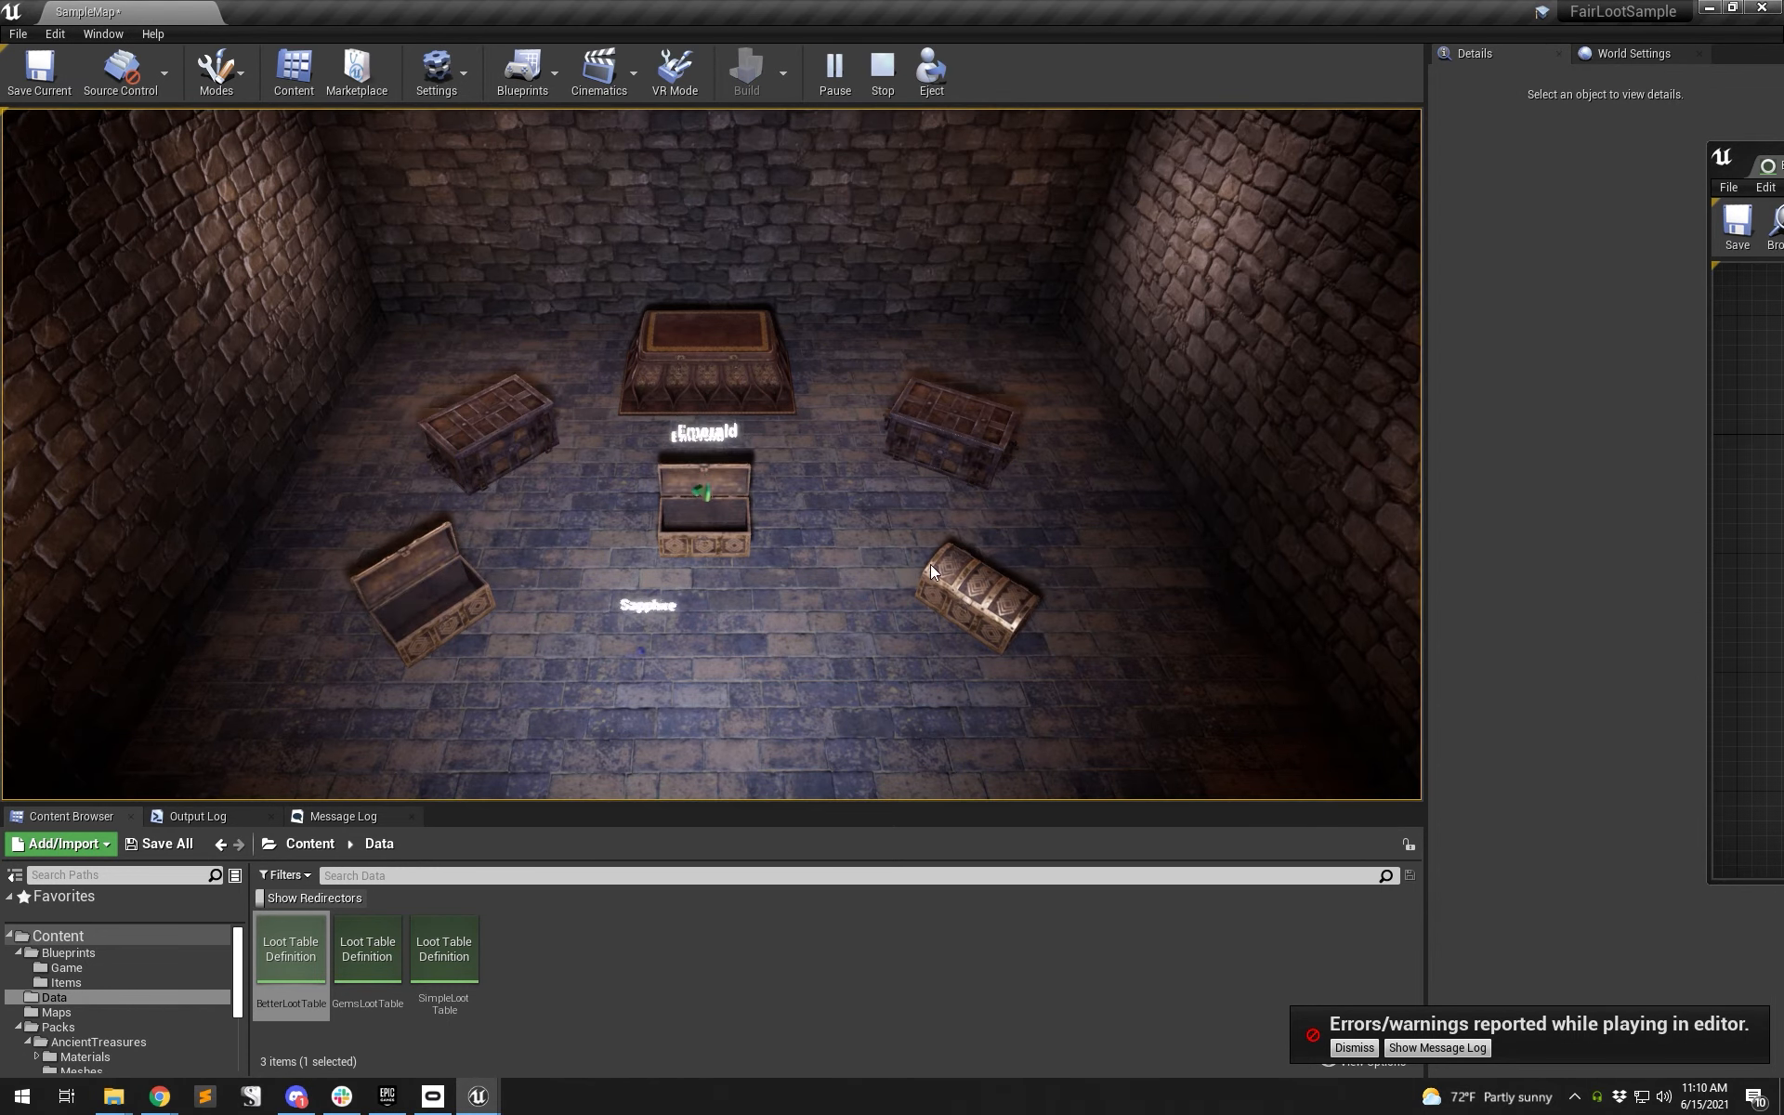
left_click(971, 598)
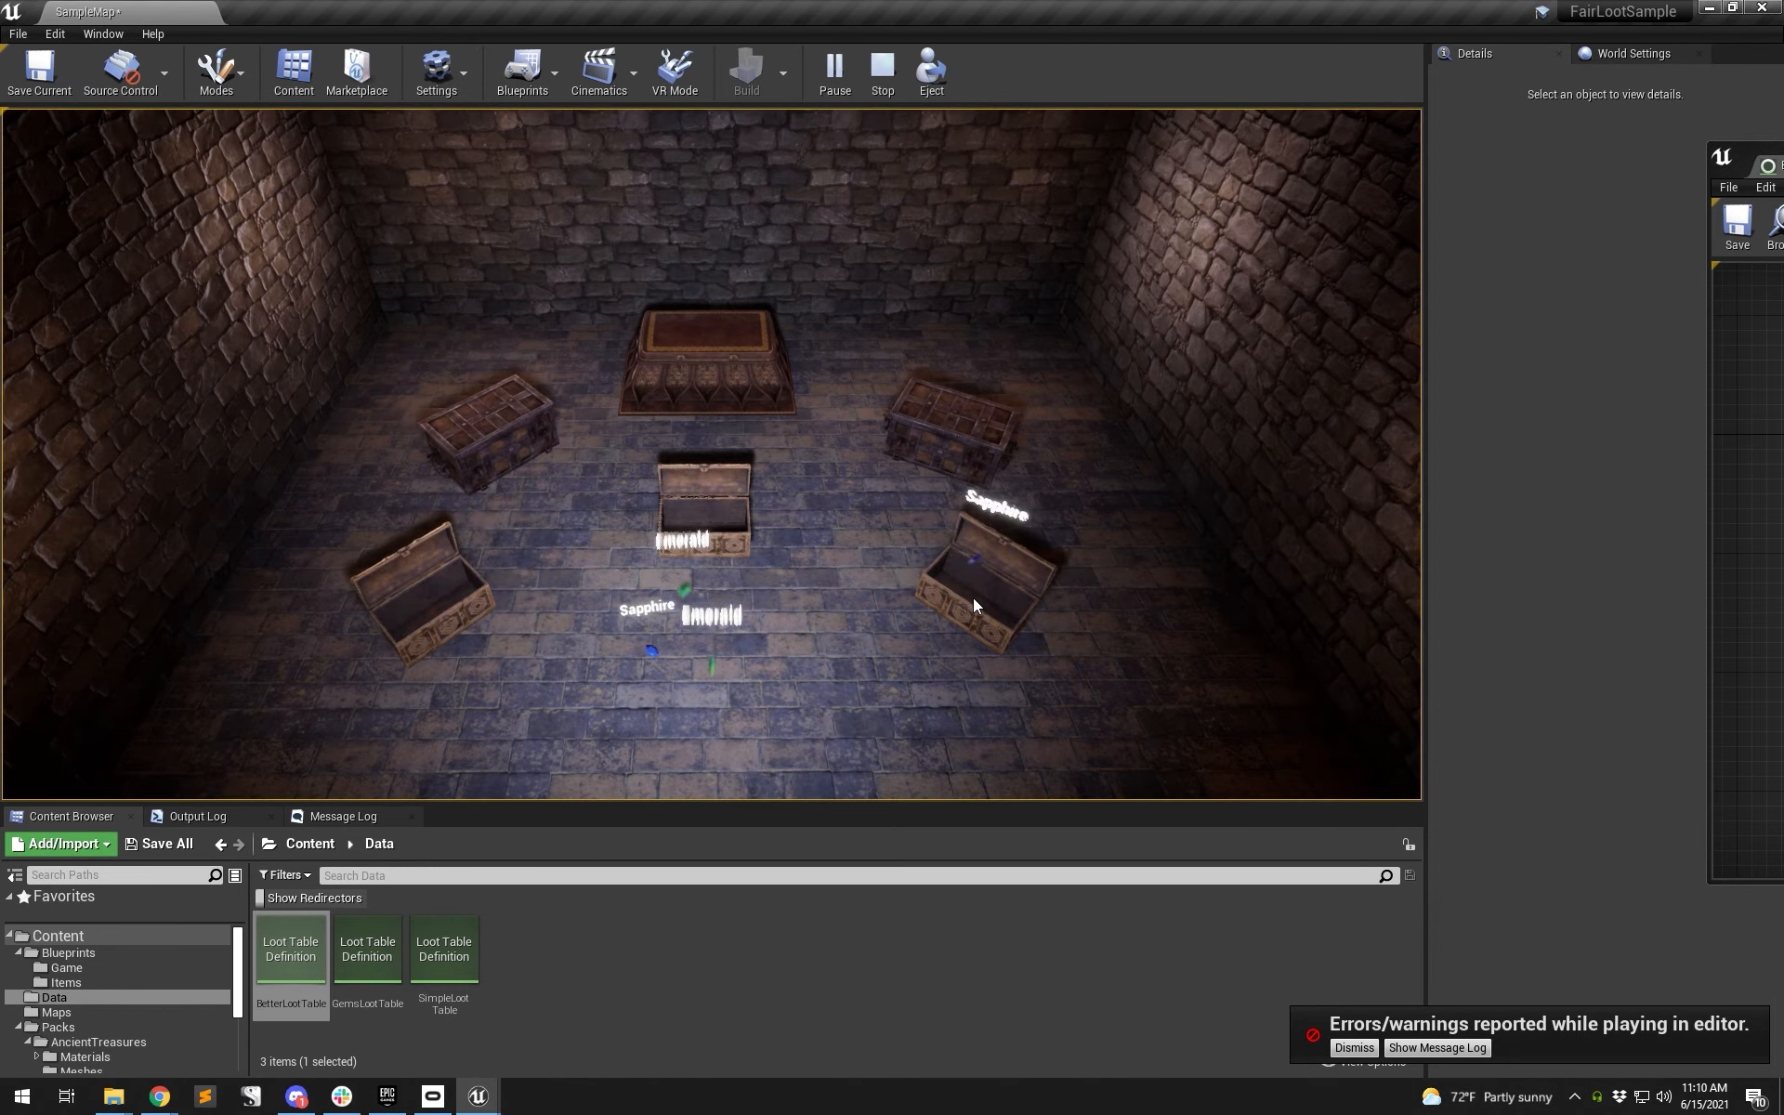
left_click(492, 435)
left_click(510, 438)
left_click(957, 439)
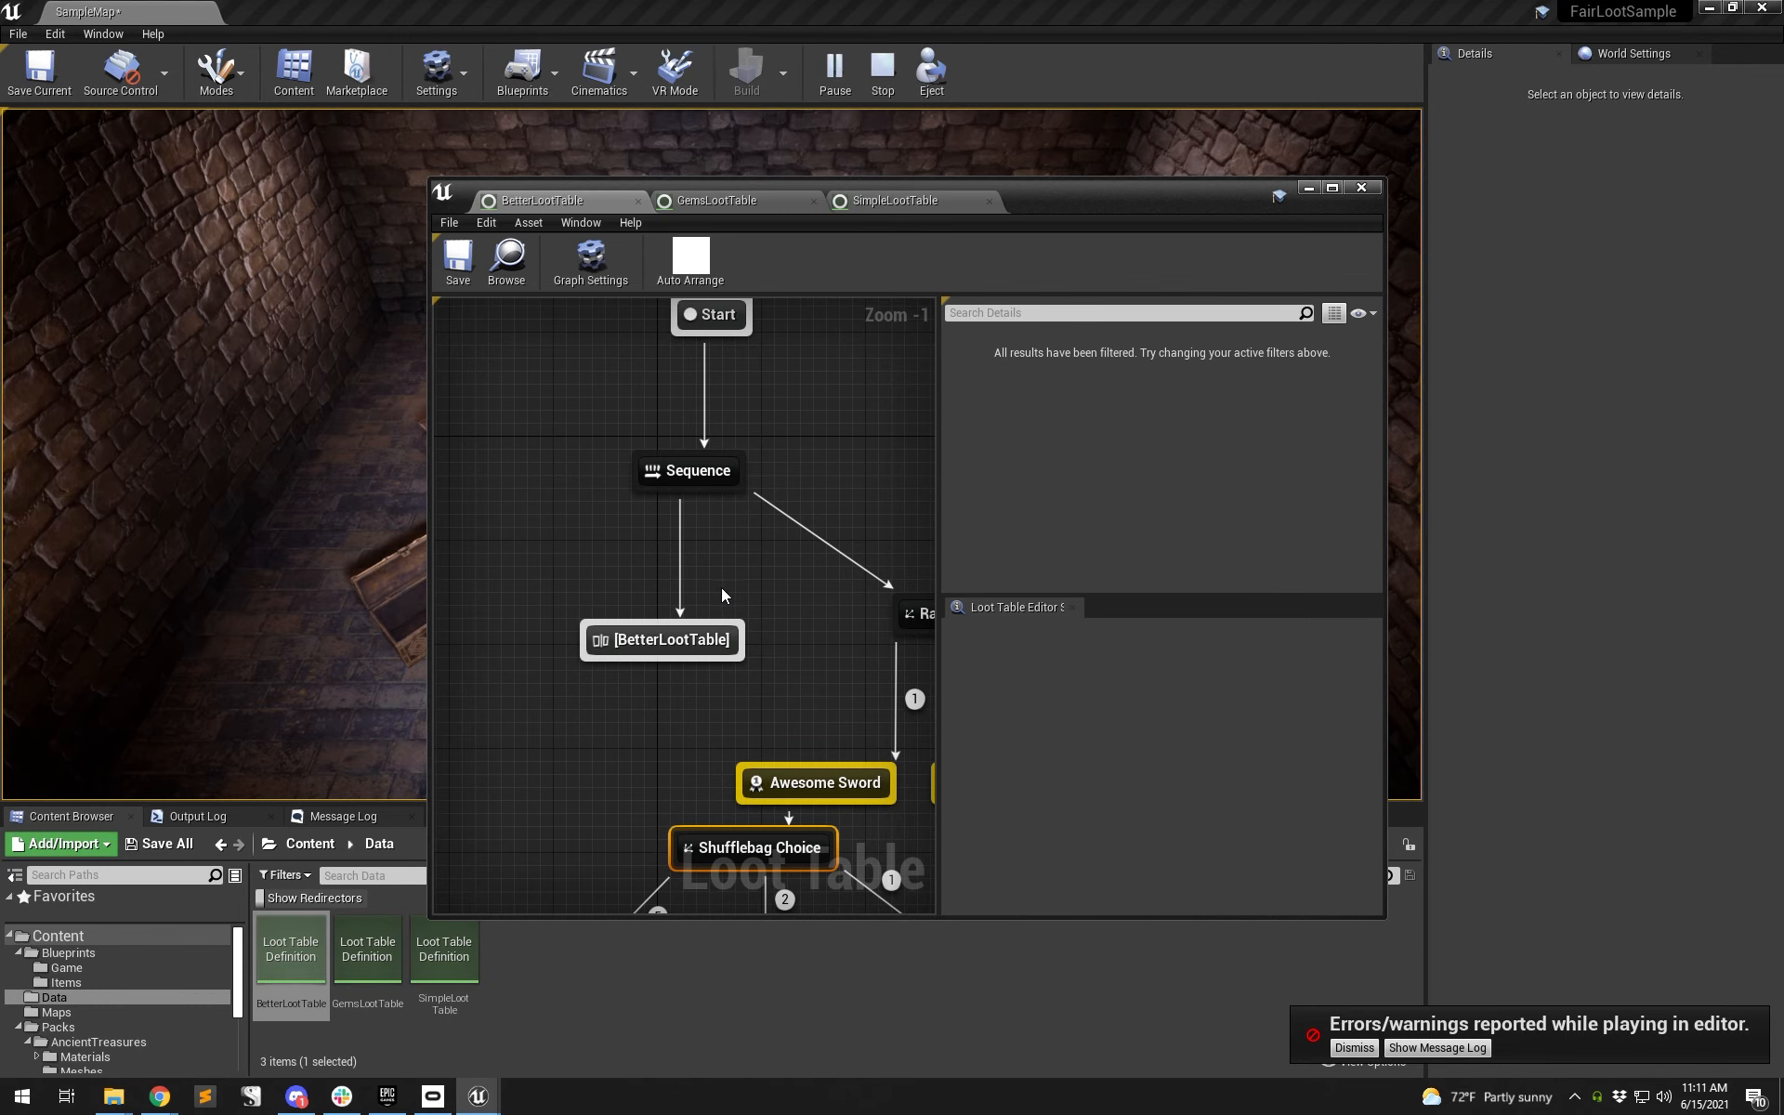
- Inspect the nested table node in BetterLootTable and check the message and output logs for loot errors
right_click_drag(722, 590, 671, 606)
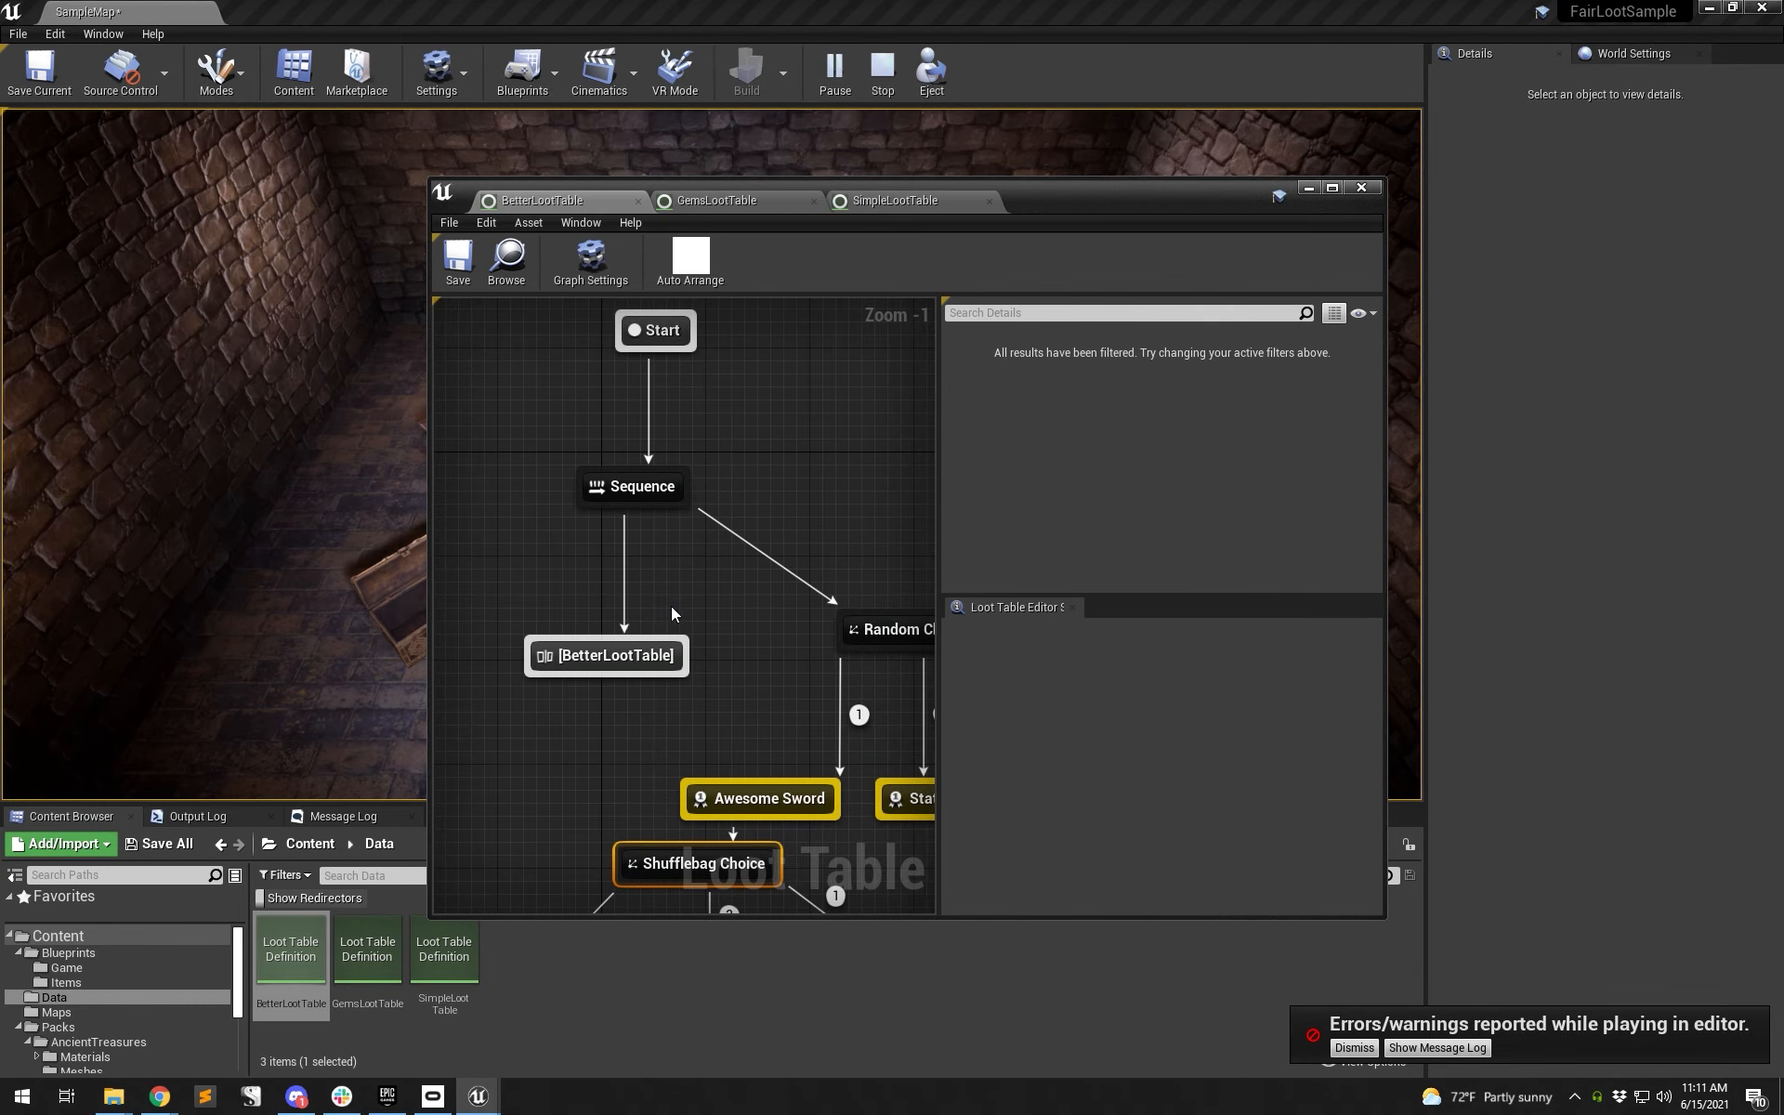
left_click(620, 673)
left_click(321, 817)
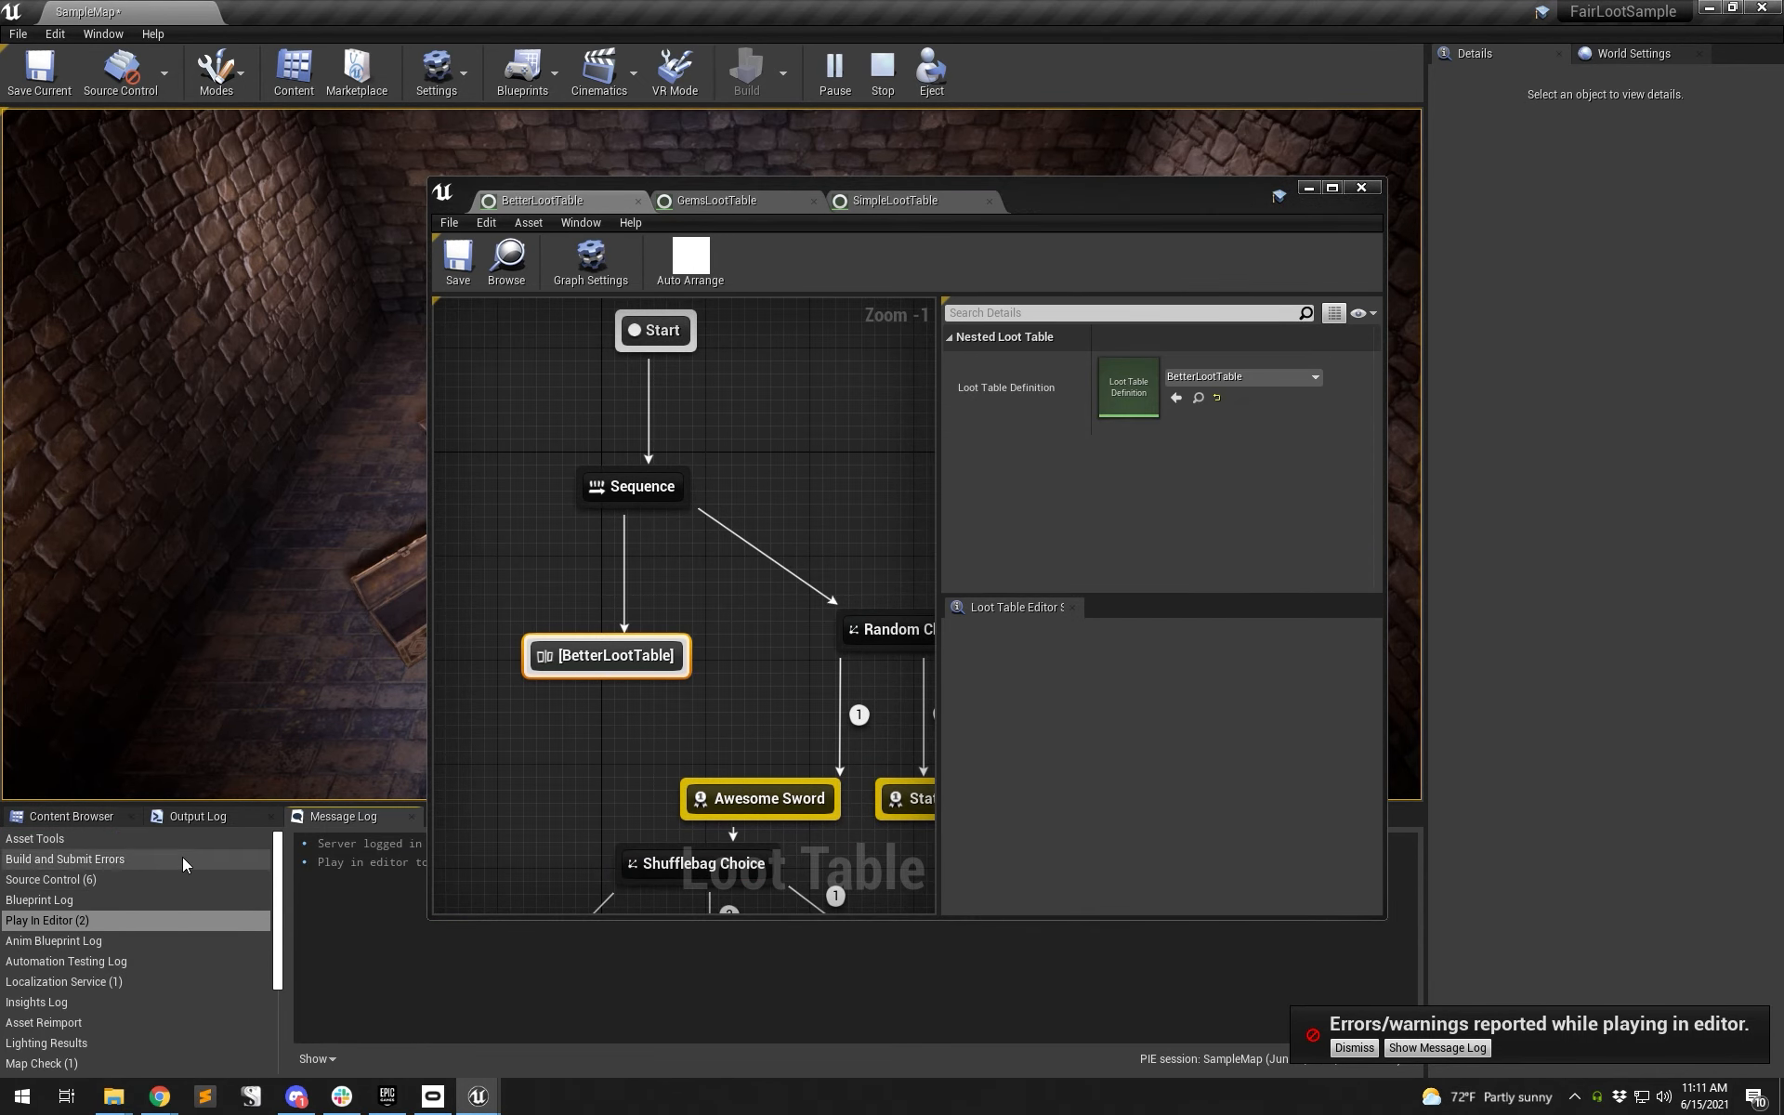
left_click(204, 818)
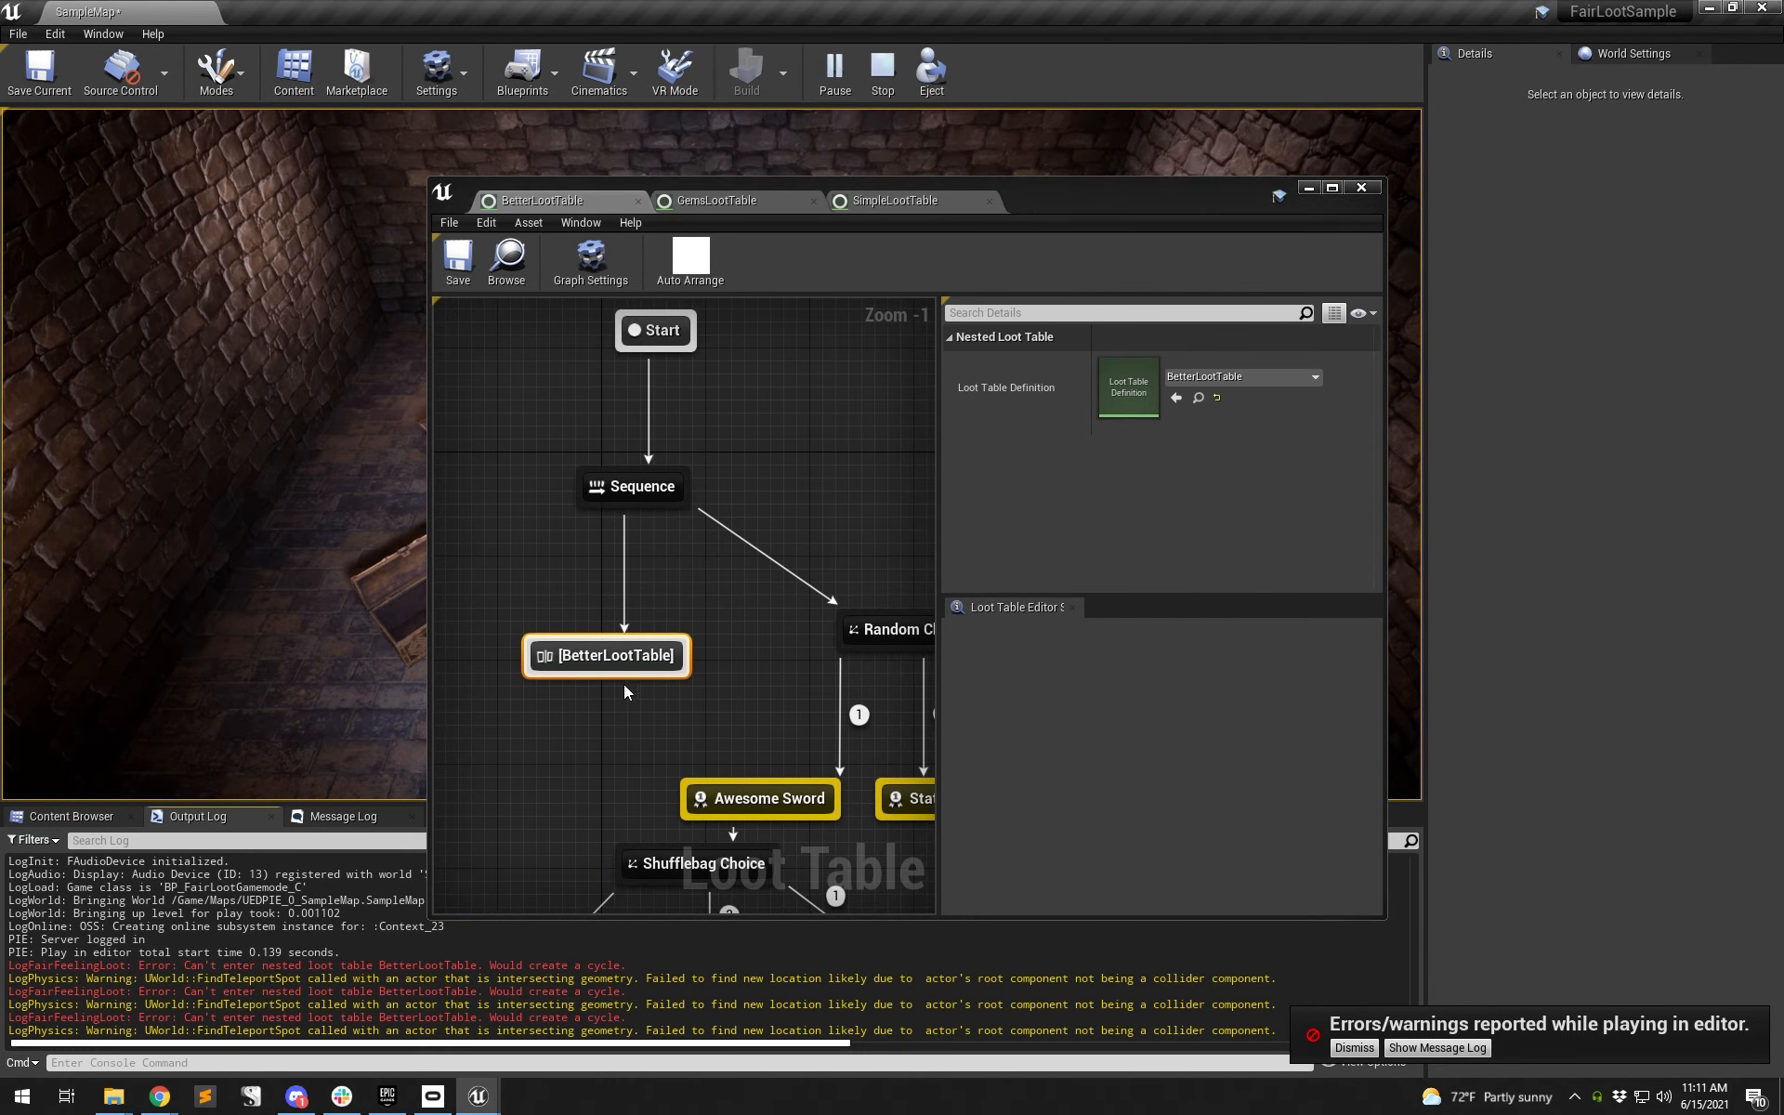
left_click_drag(717, 743, 559, 621)
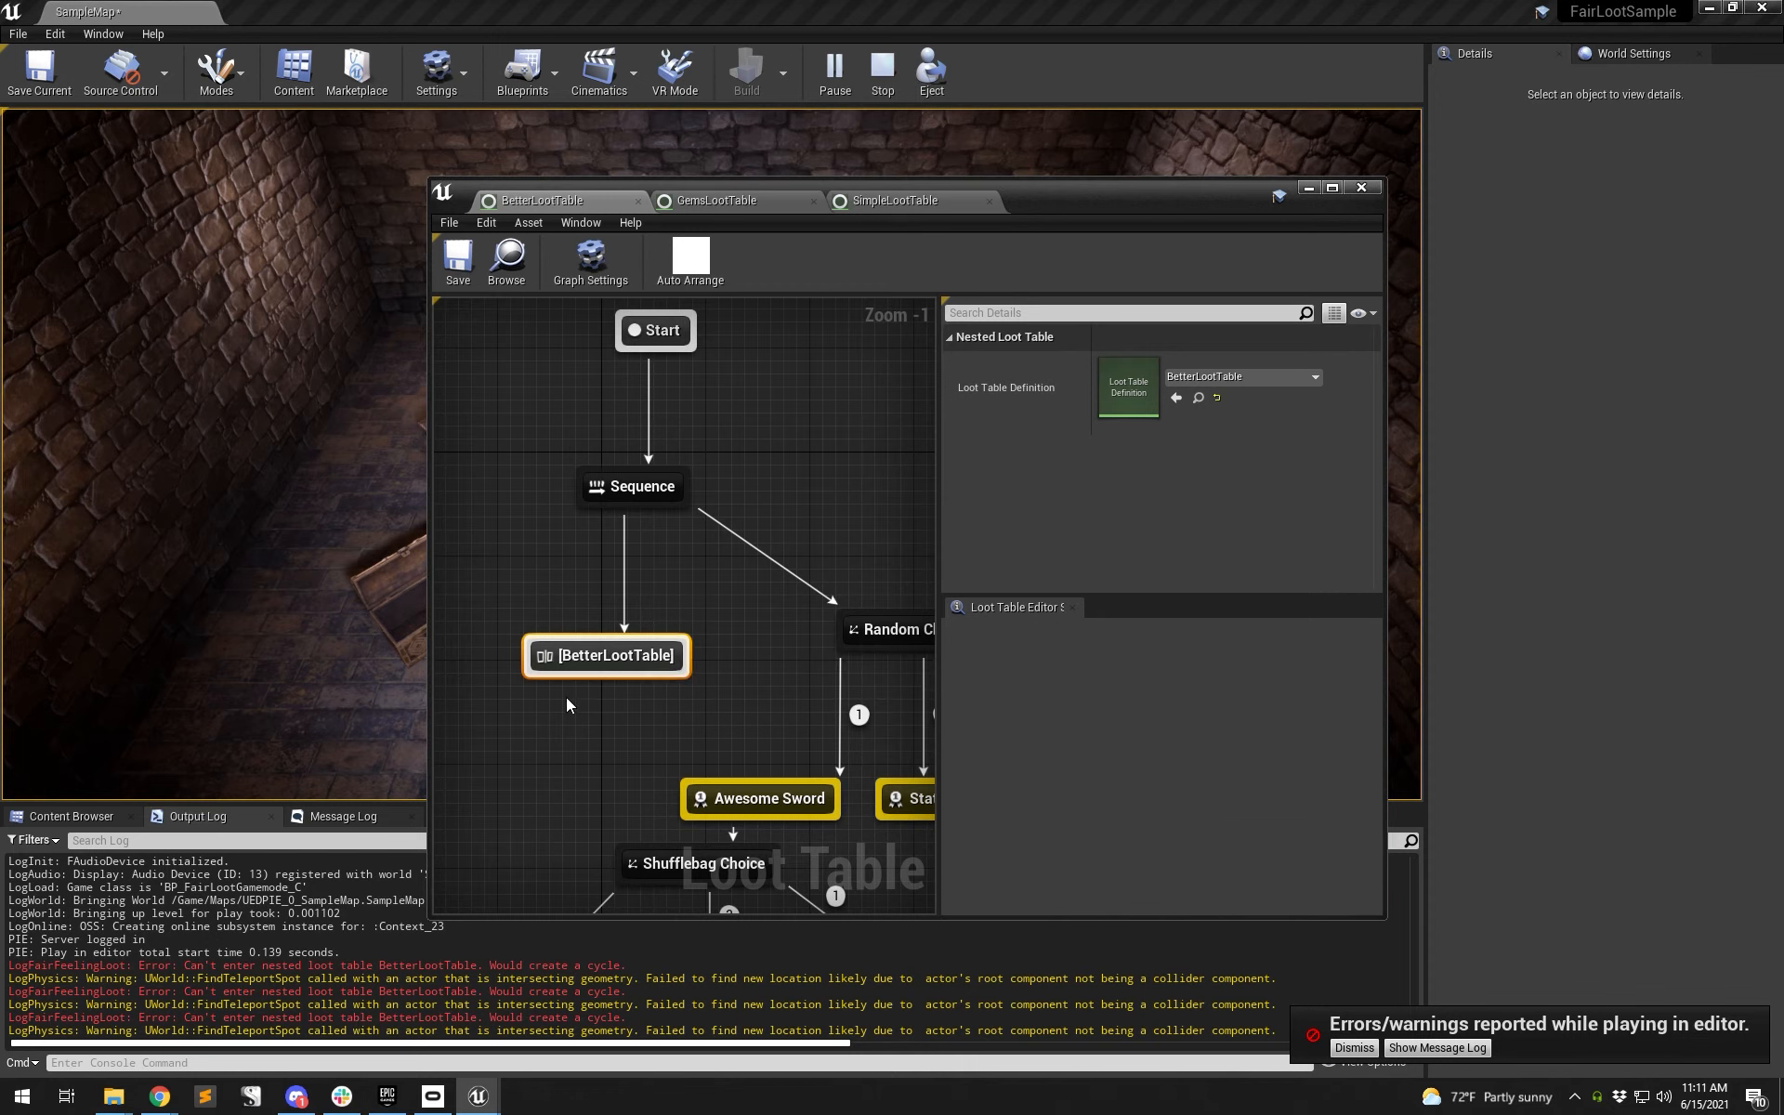
left_click_drag(652, 703, 452, 624)
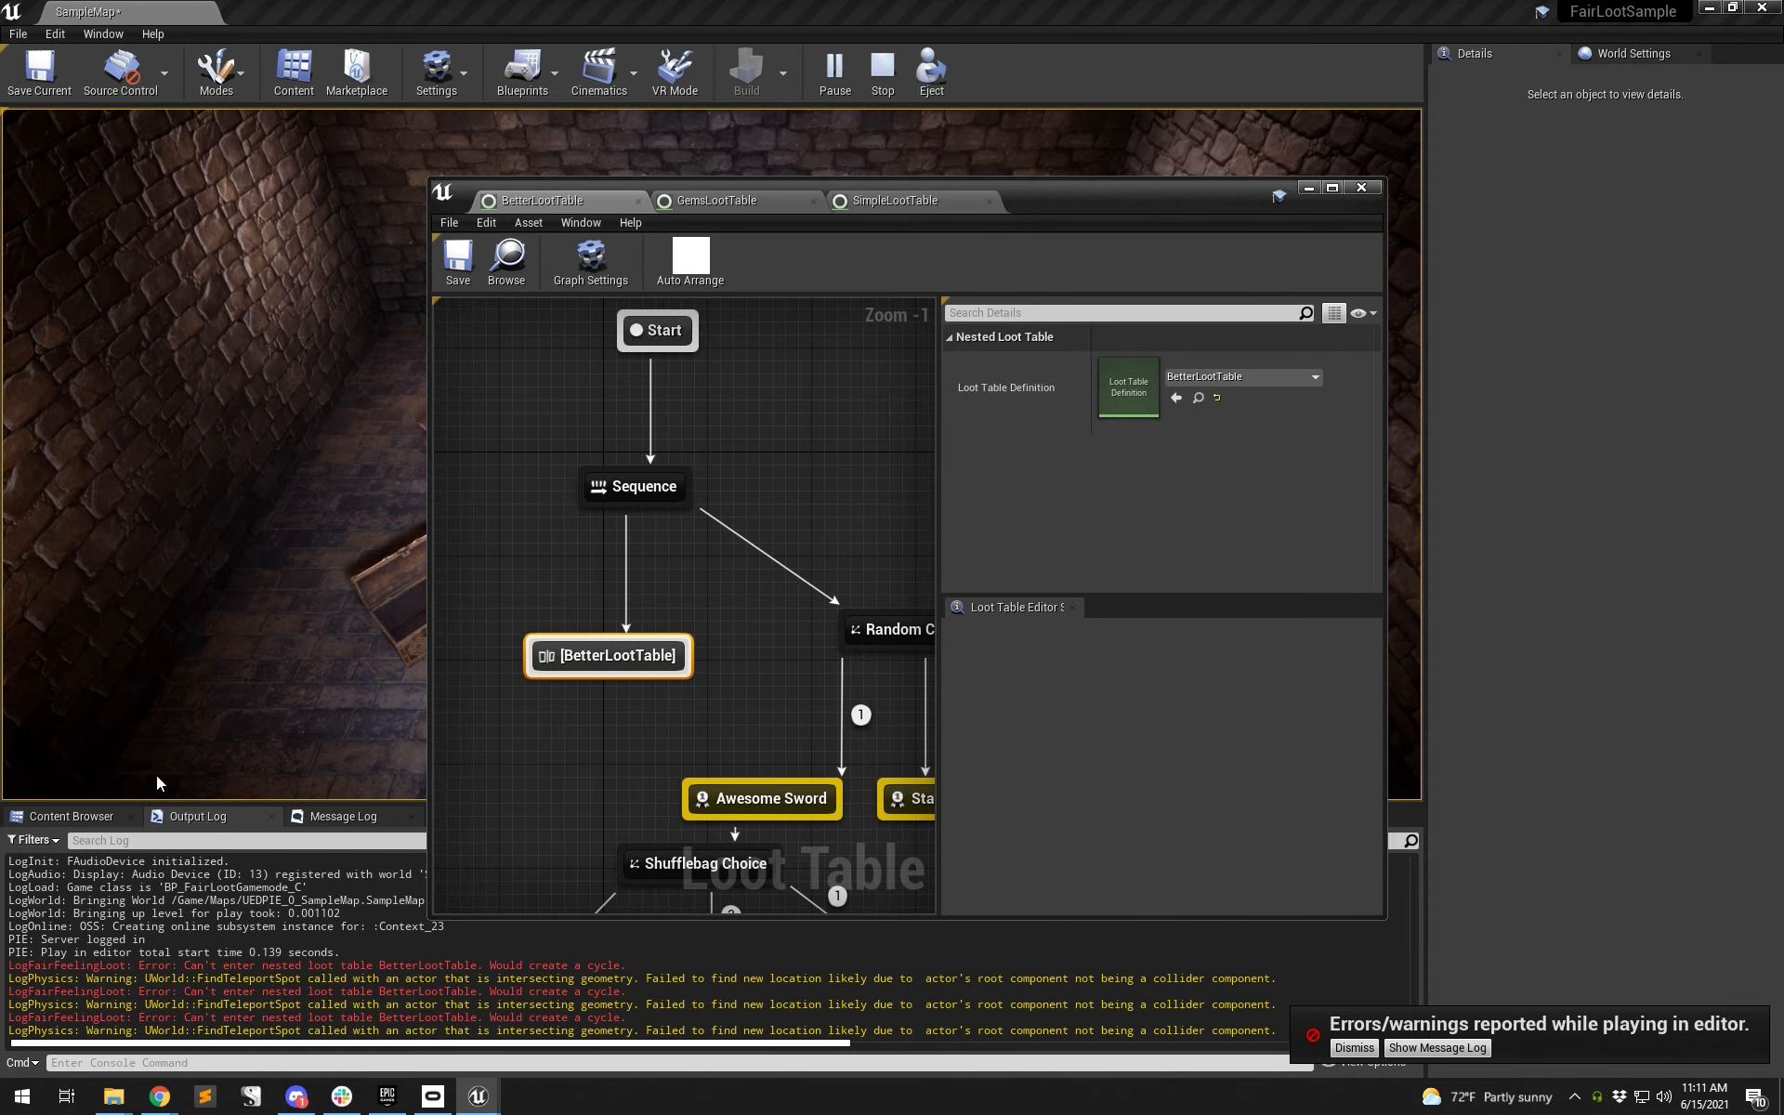
- Set the nested node's loot table definition in BetterLootTable to GemsLootTable and save the table
left_click(68, 818)
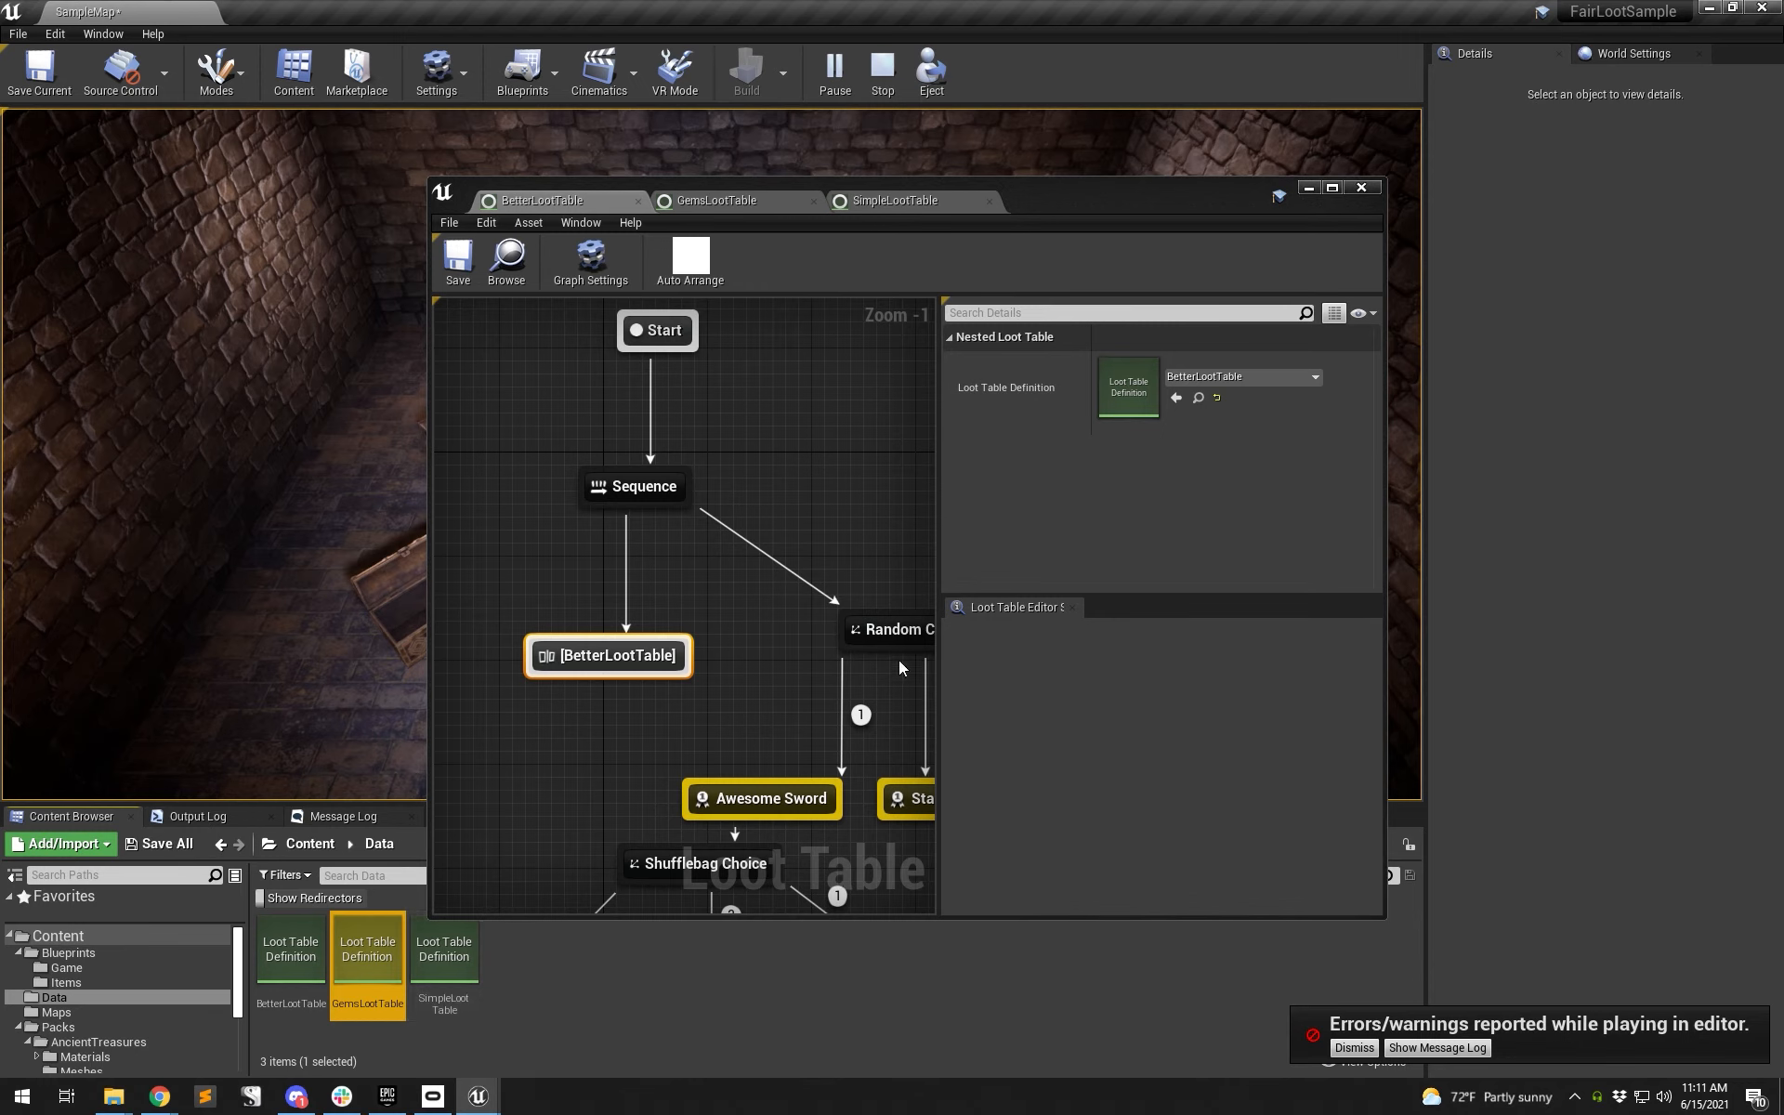
left_click(1176, 398)
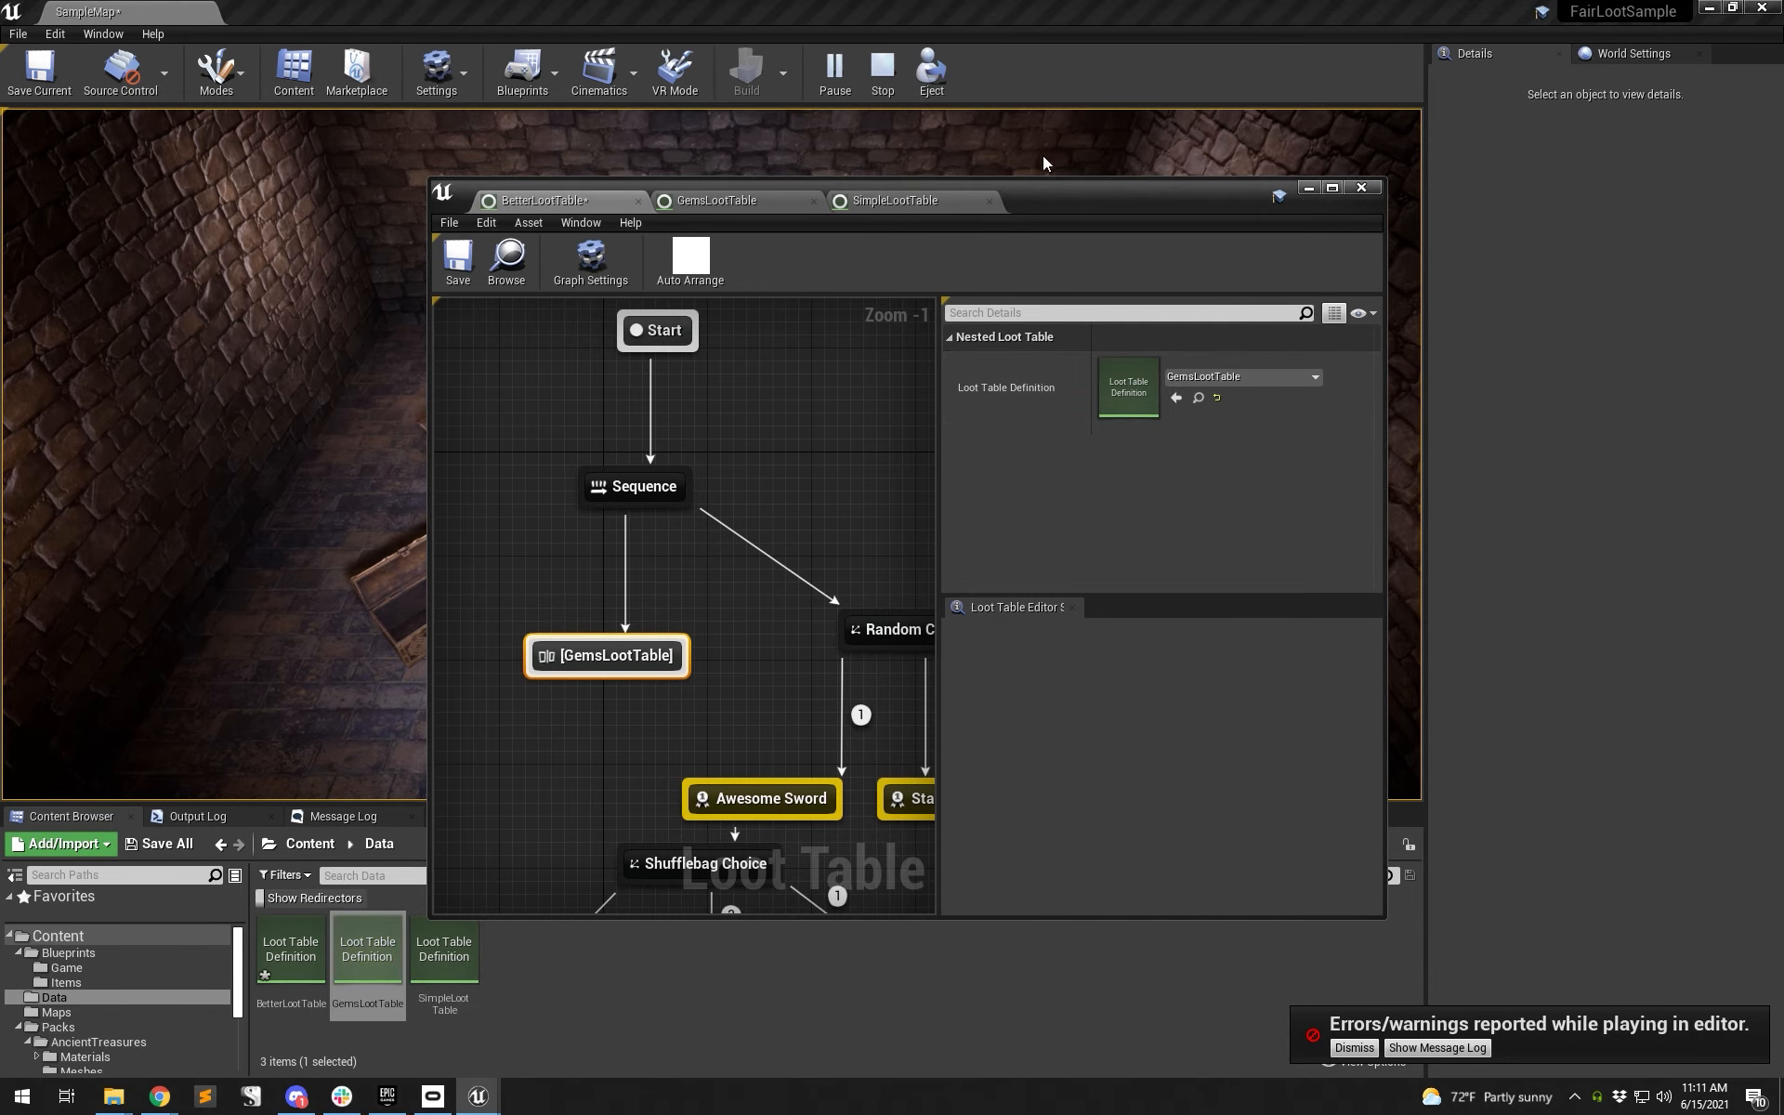
left_click(458, 258)
- Move the loot table editor off the chests and open the mid-sized and small chests to retest their drops
left_click_drag(1002, 209, 1562, 206)
left_click(516, 450)
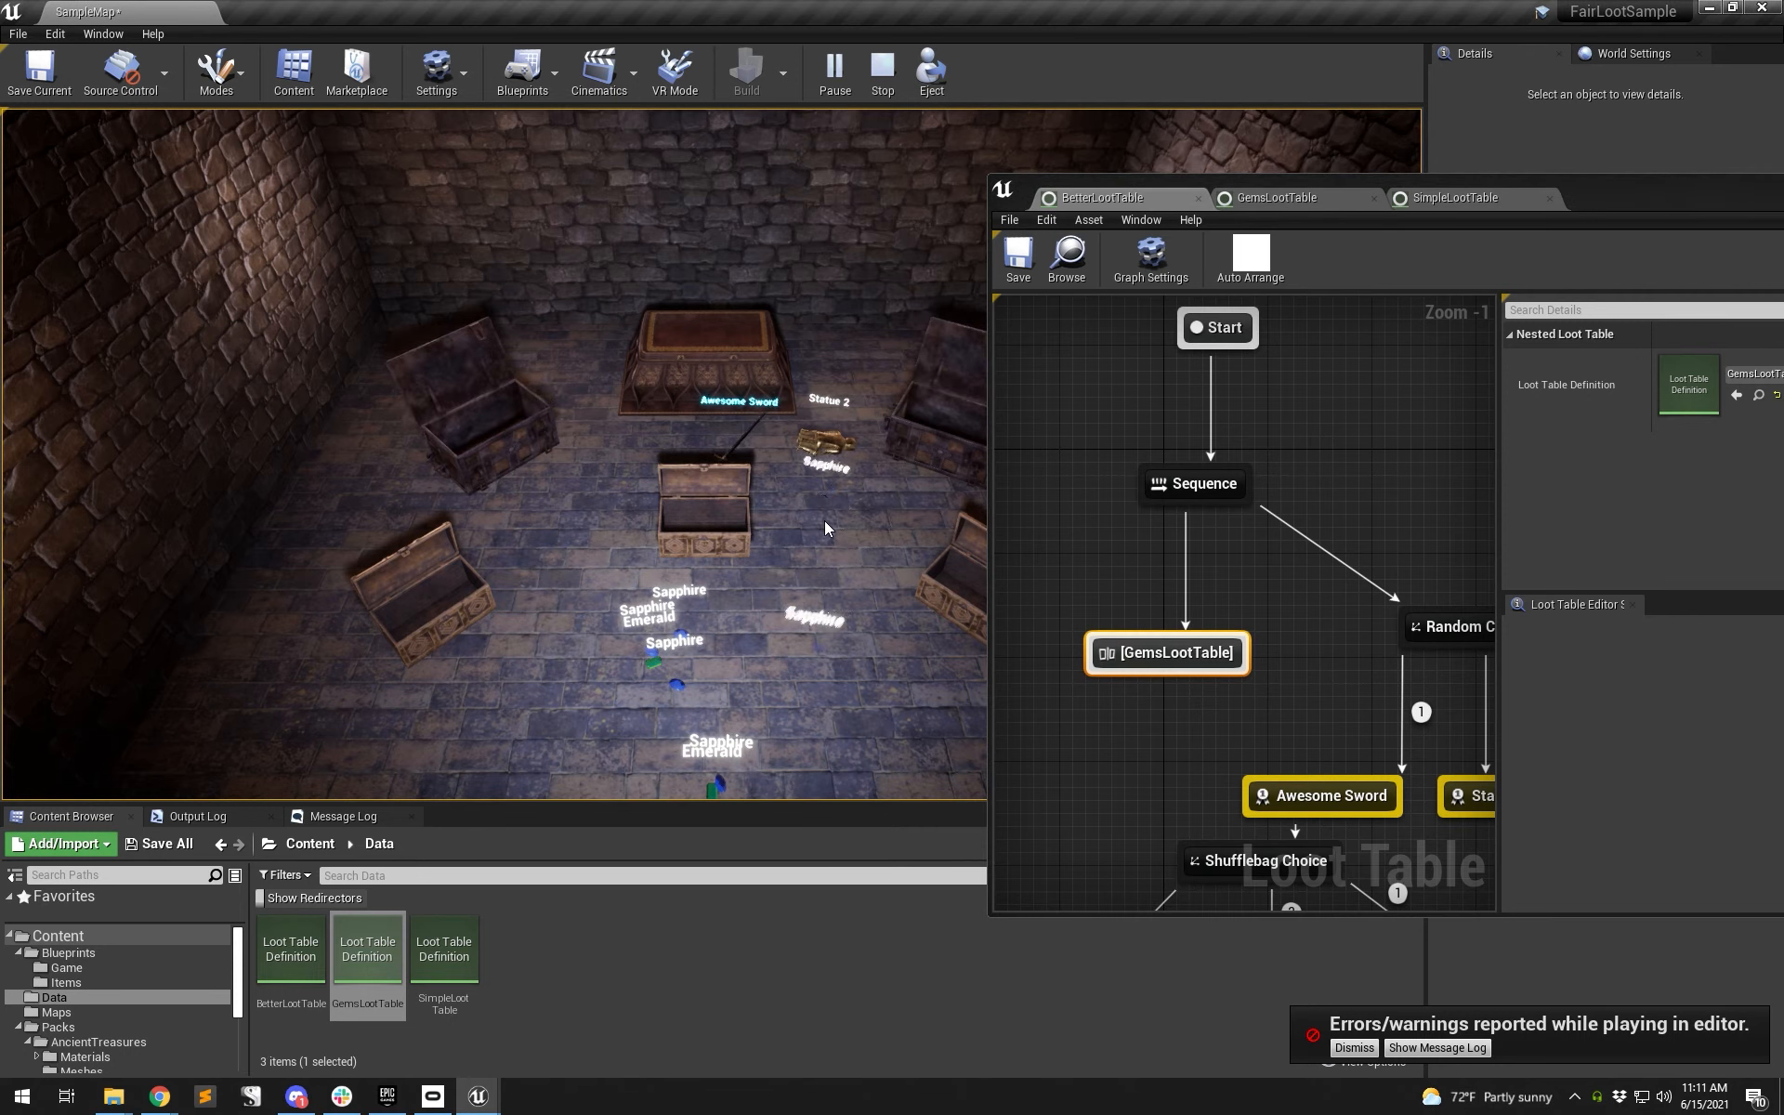
left_click(936, 430)
left_click(488, 425)
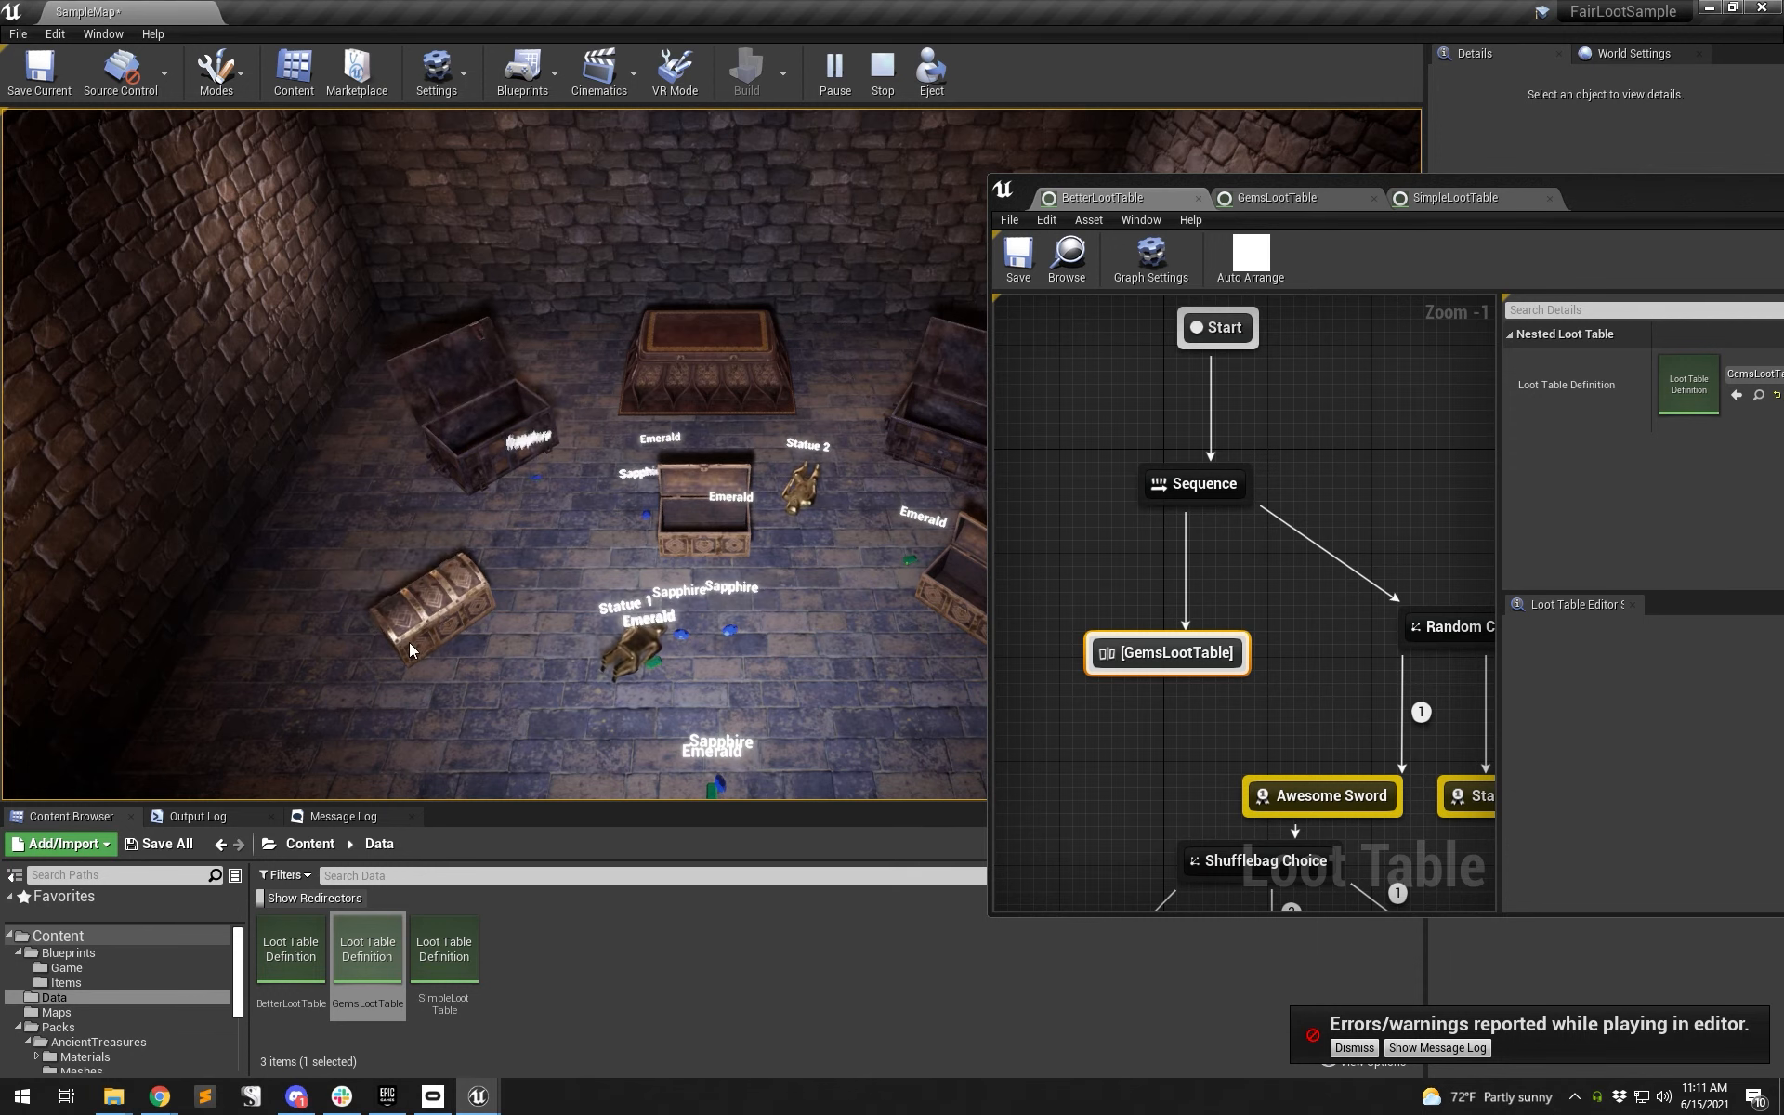
left_click(722, 526)
left_click(724, 539)
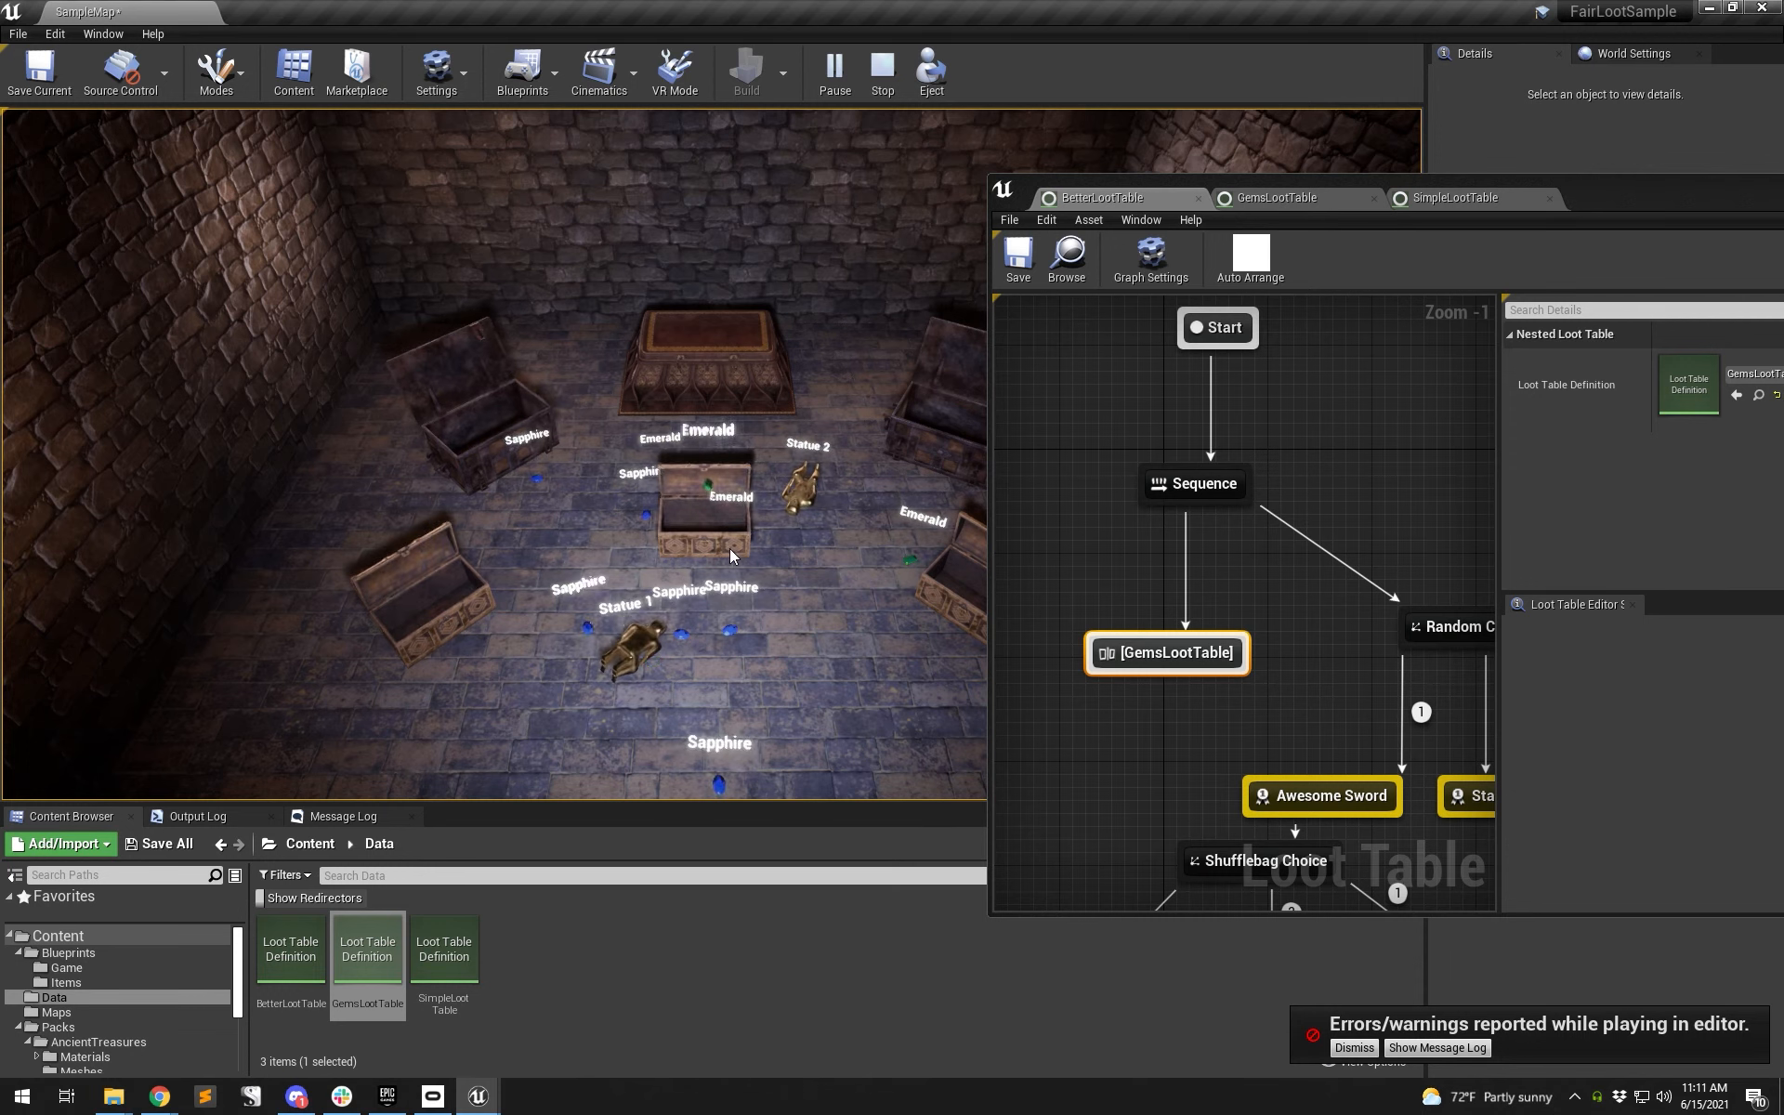
left_click(932, 613)
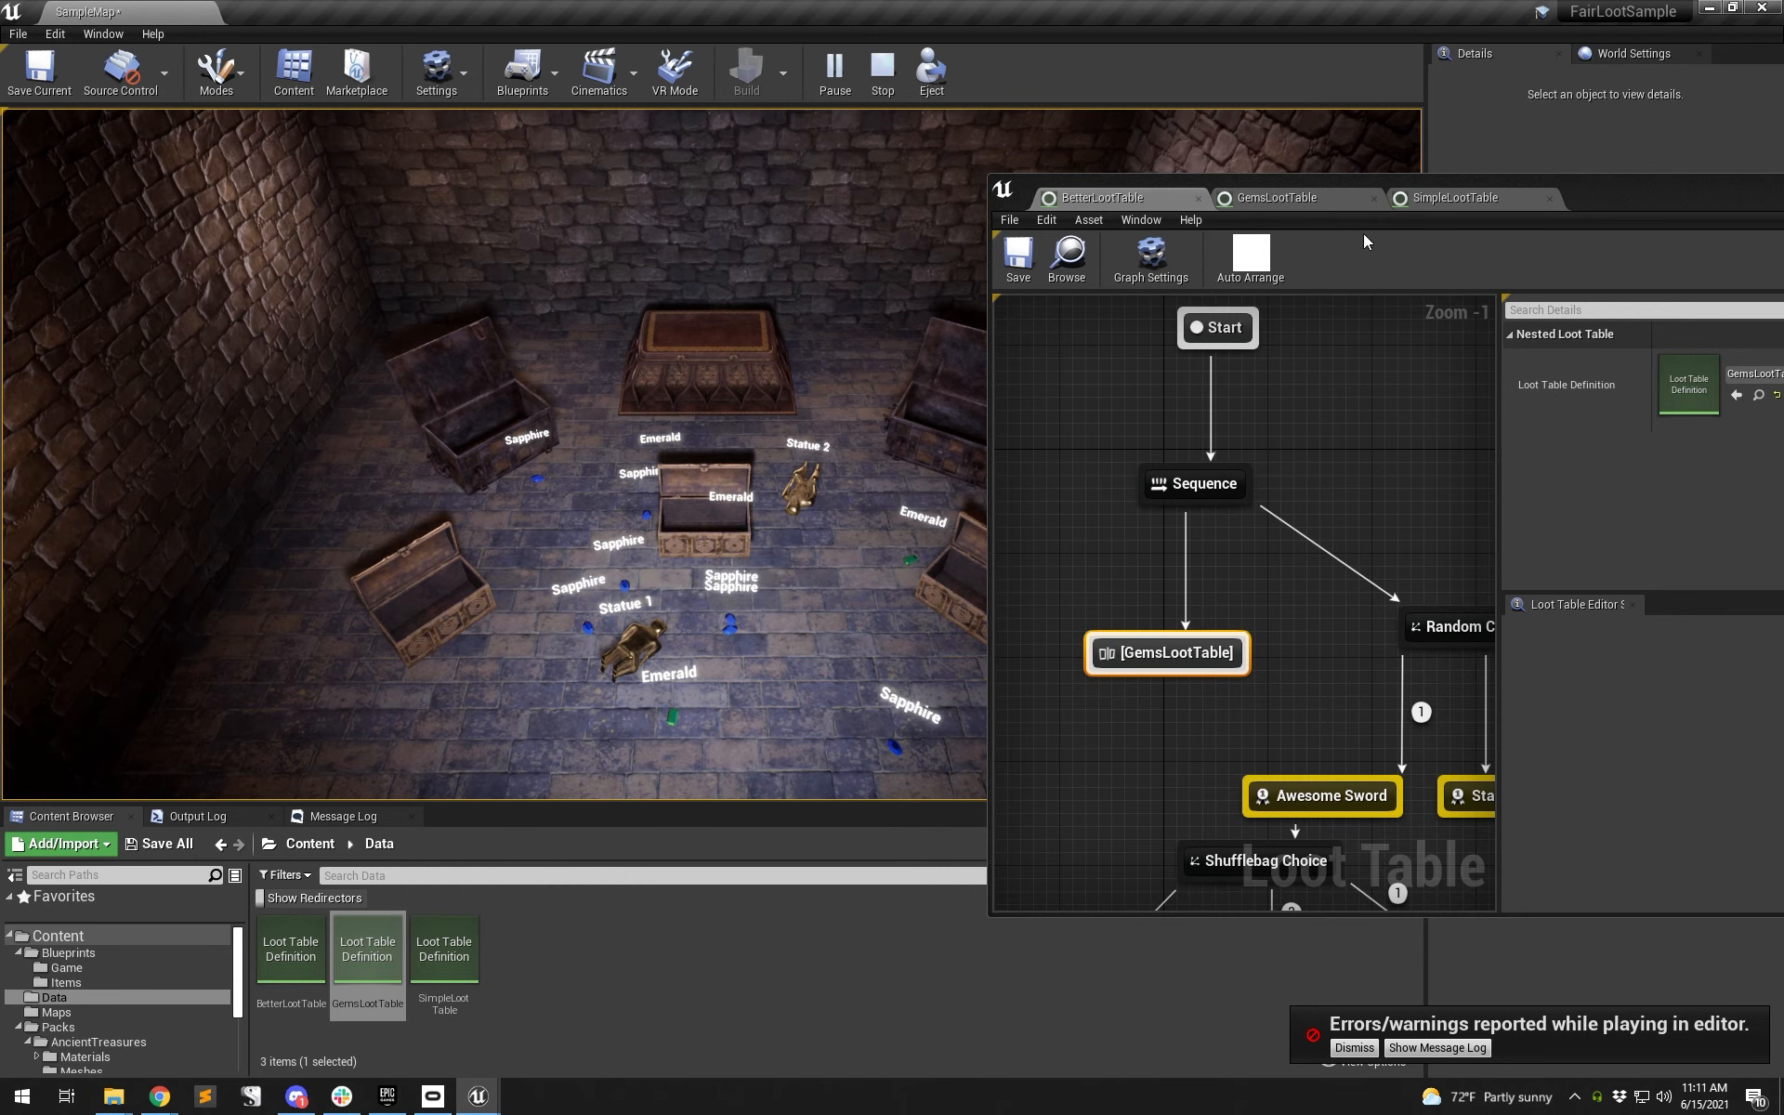
- In GemsLootTable, set the weights of both Negentropy Branch connections to 1 and save the table
left_click(1435, 199)
left_click(1330, 199)
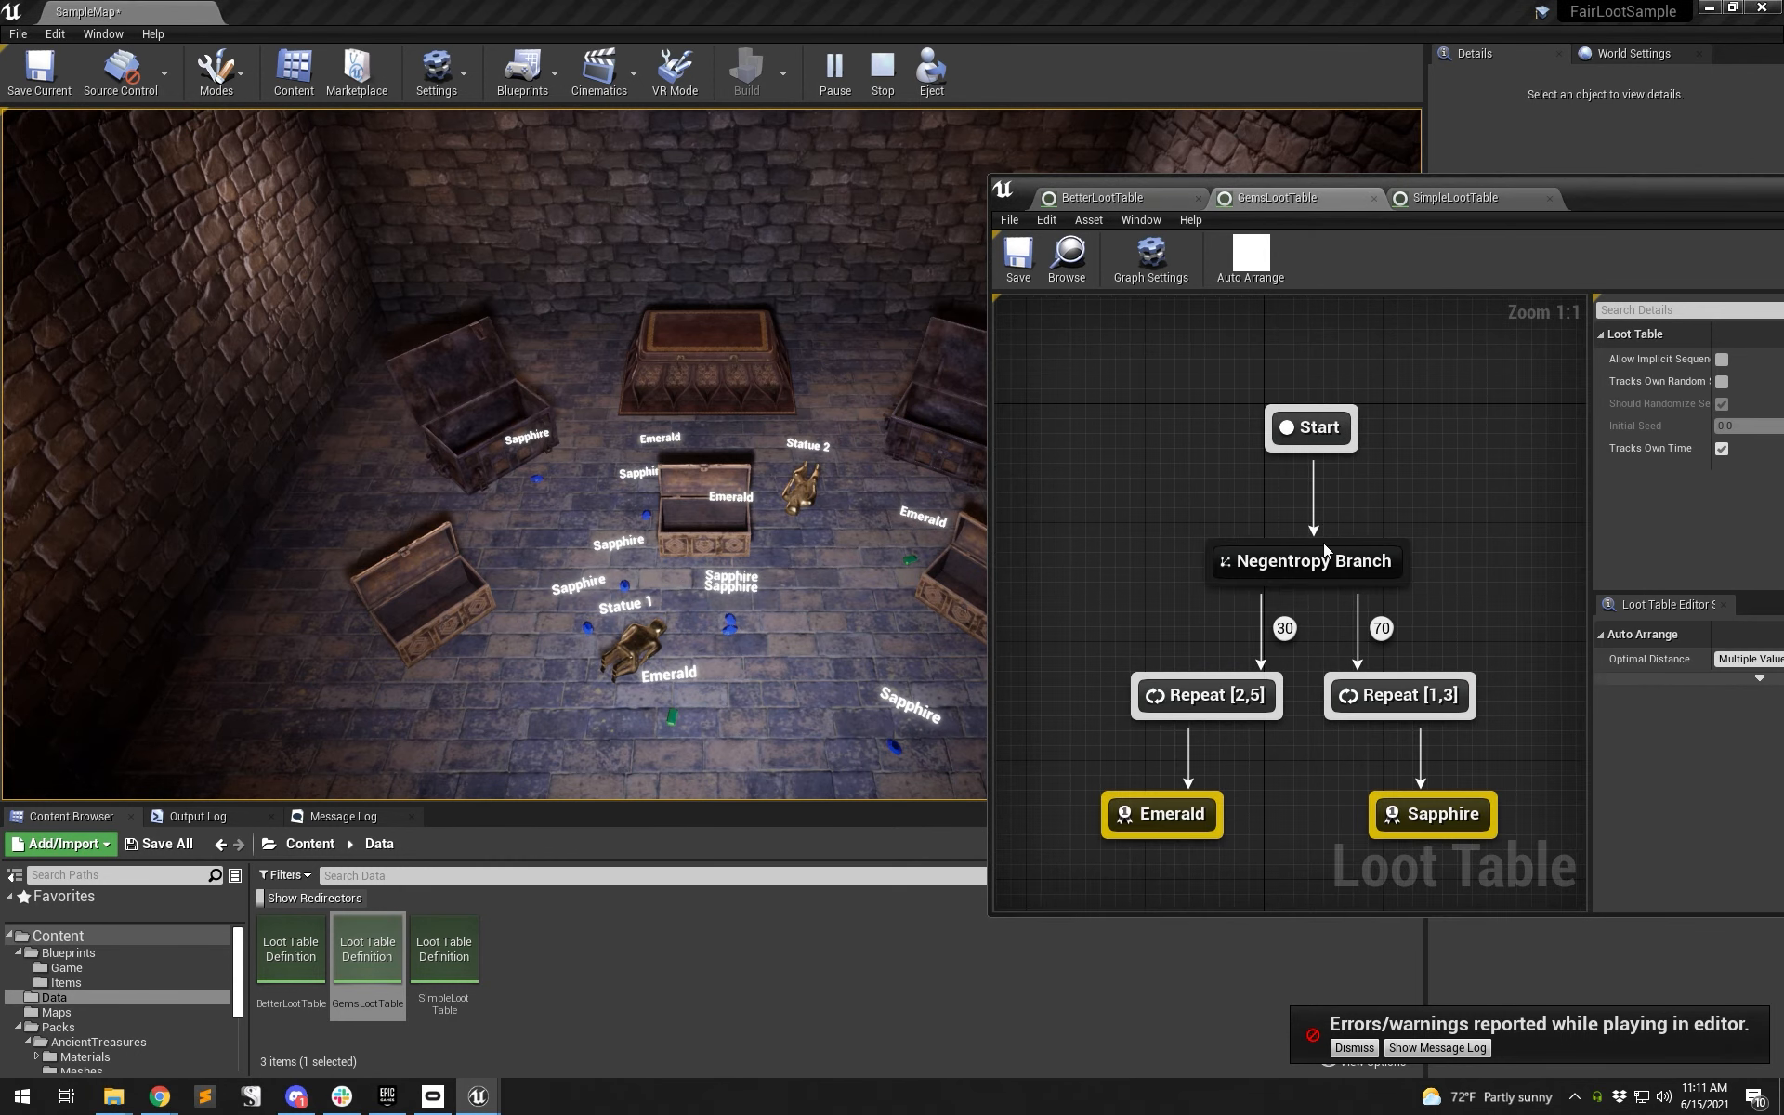
left_click(1283, 629)
left_click(1732, 358)
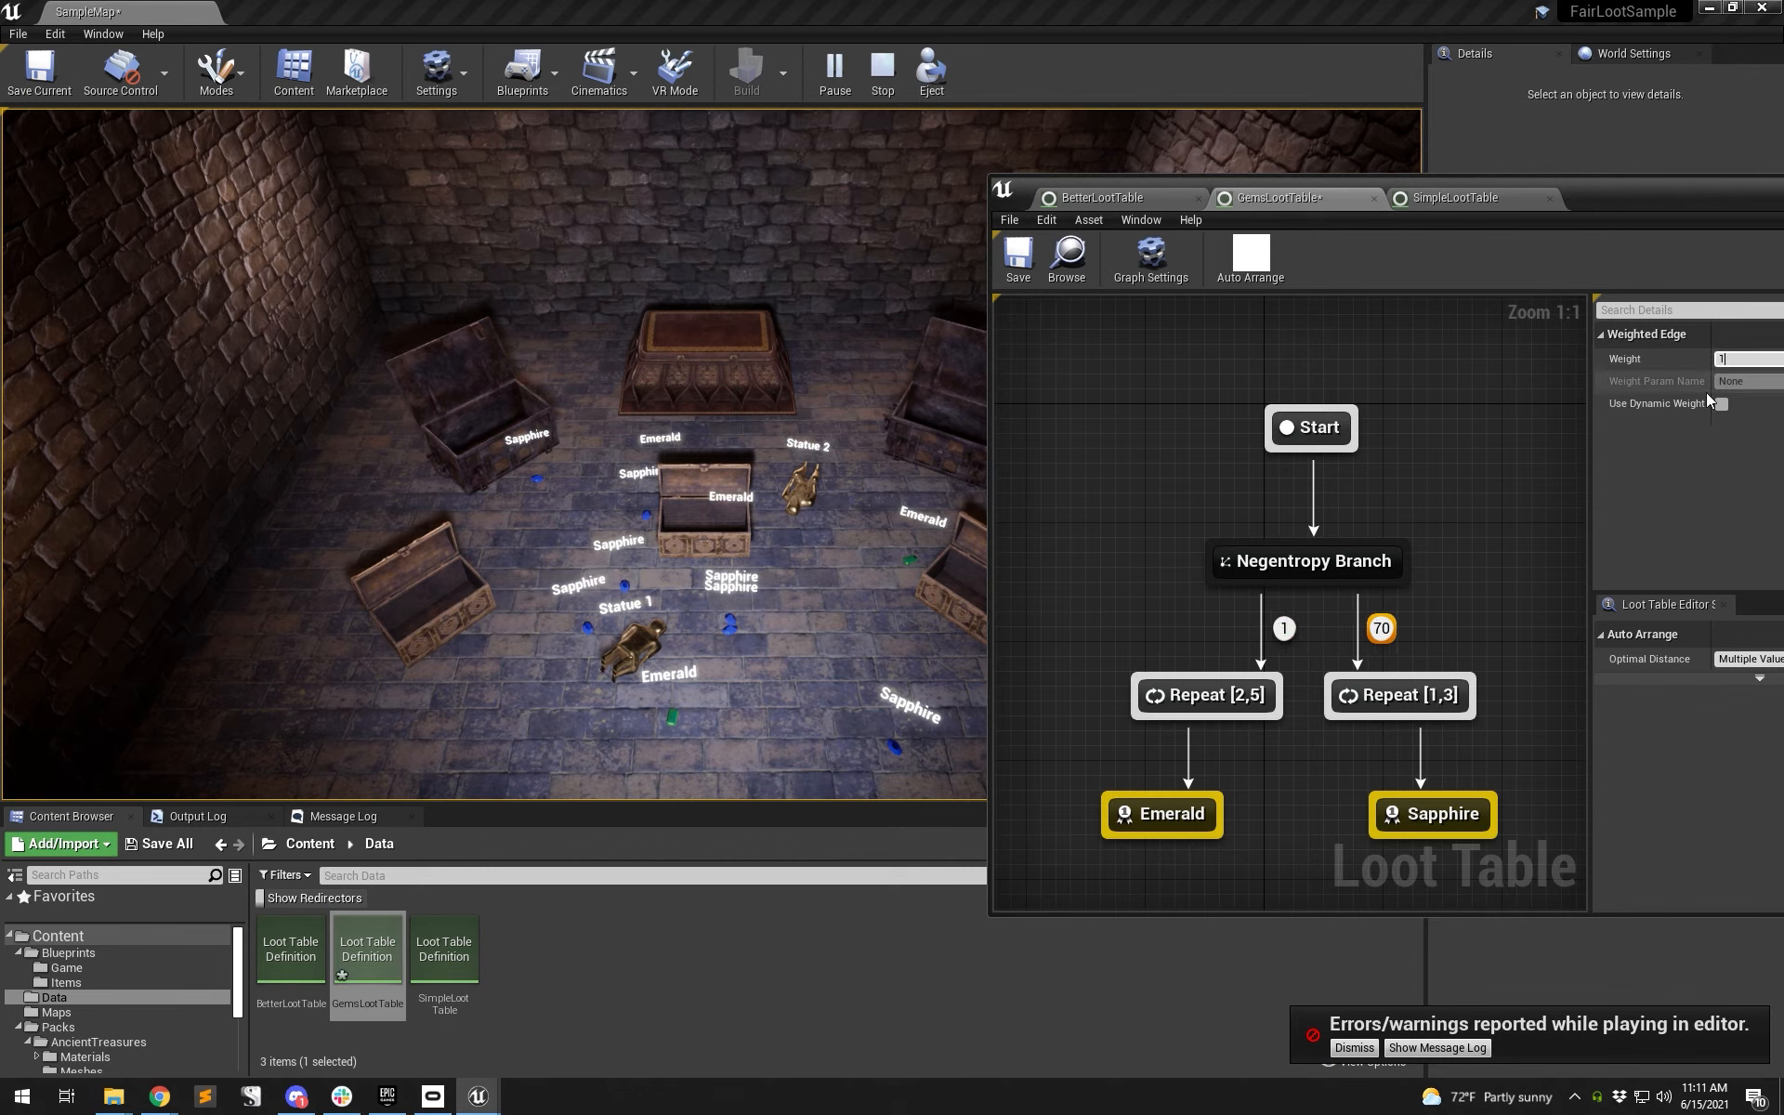
type("1")
left_click(1403, 536)
left_click(1018, 252)
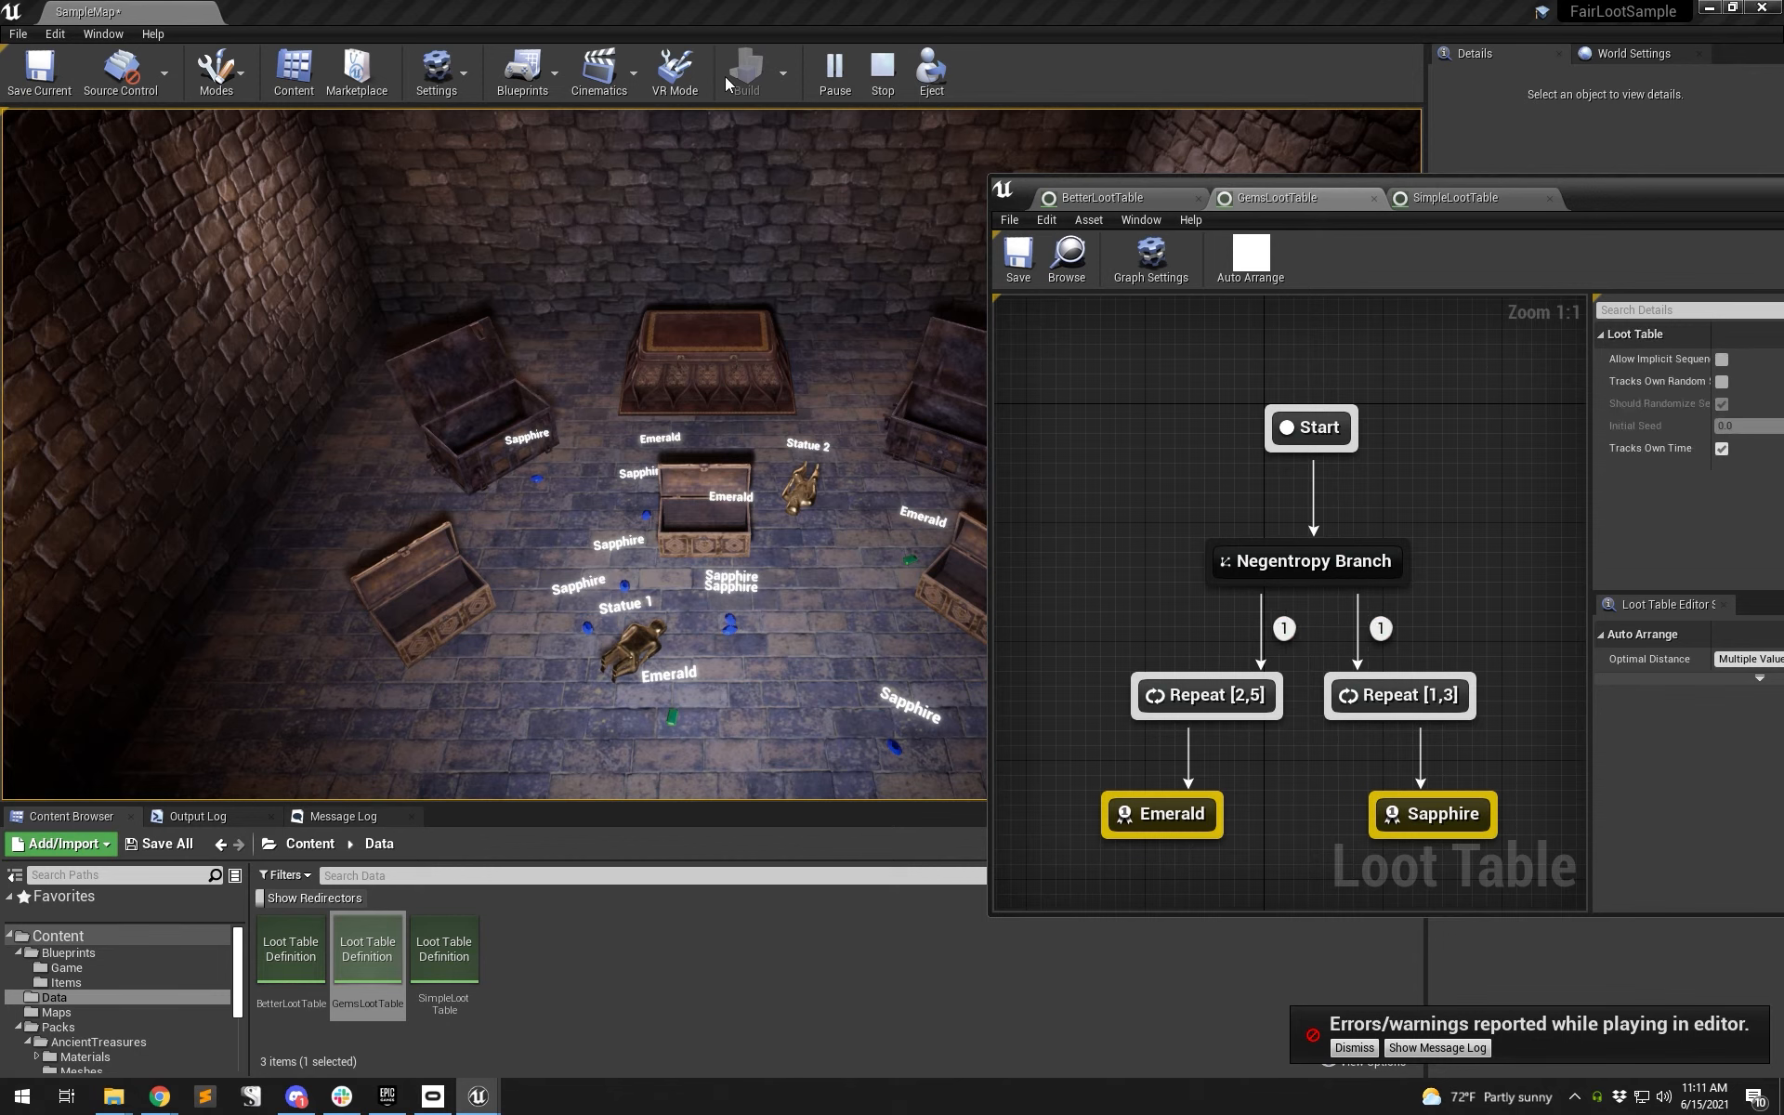
- Restart the play session and open the three small chests and both mid-sized chests to test the equal gem weights
left_click(882, 69)
left_click(834, 70)
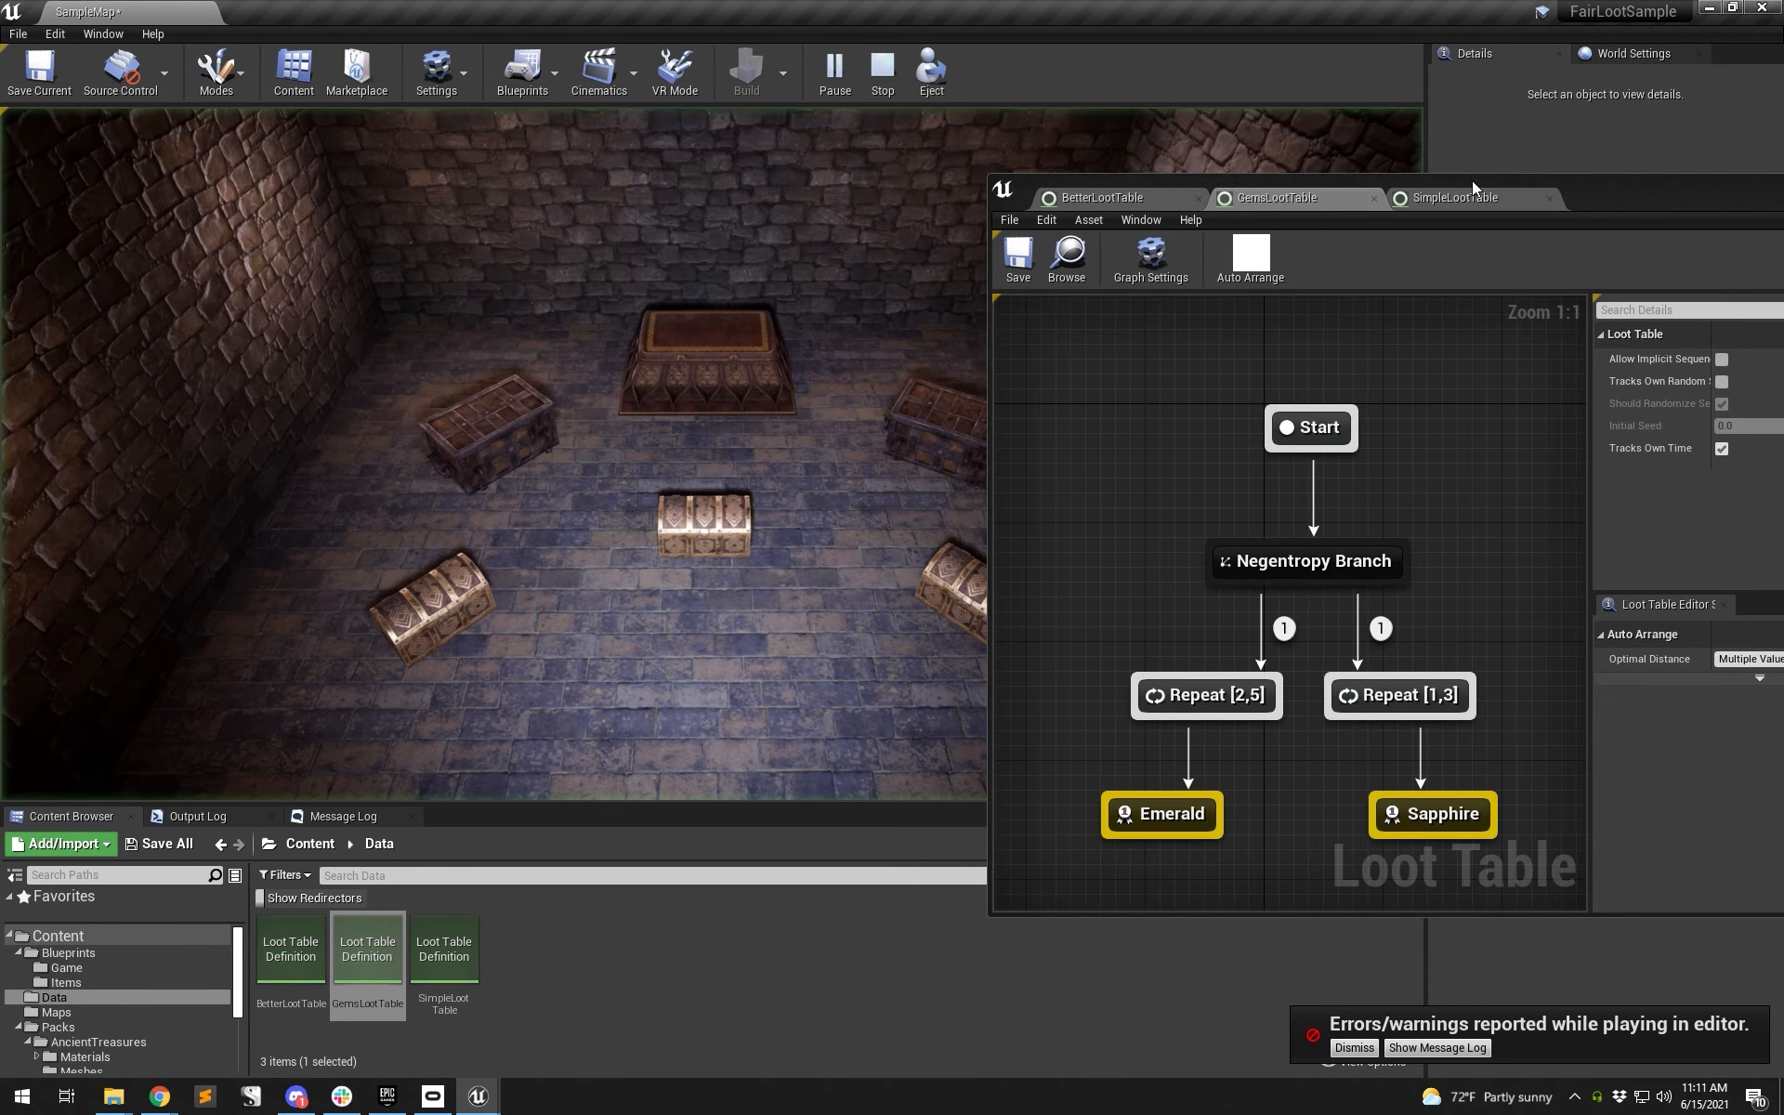
left_click(948, 529)
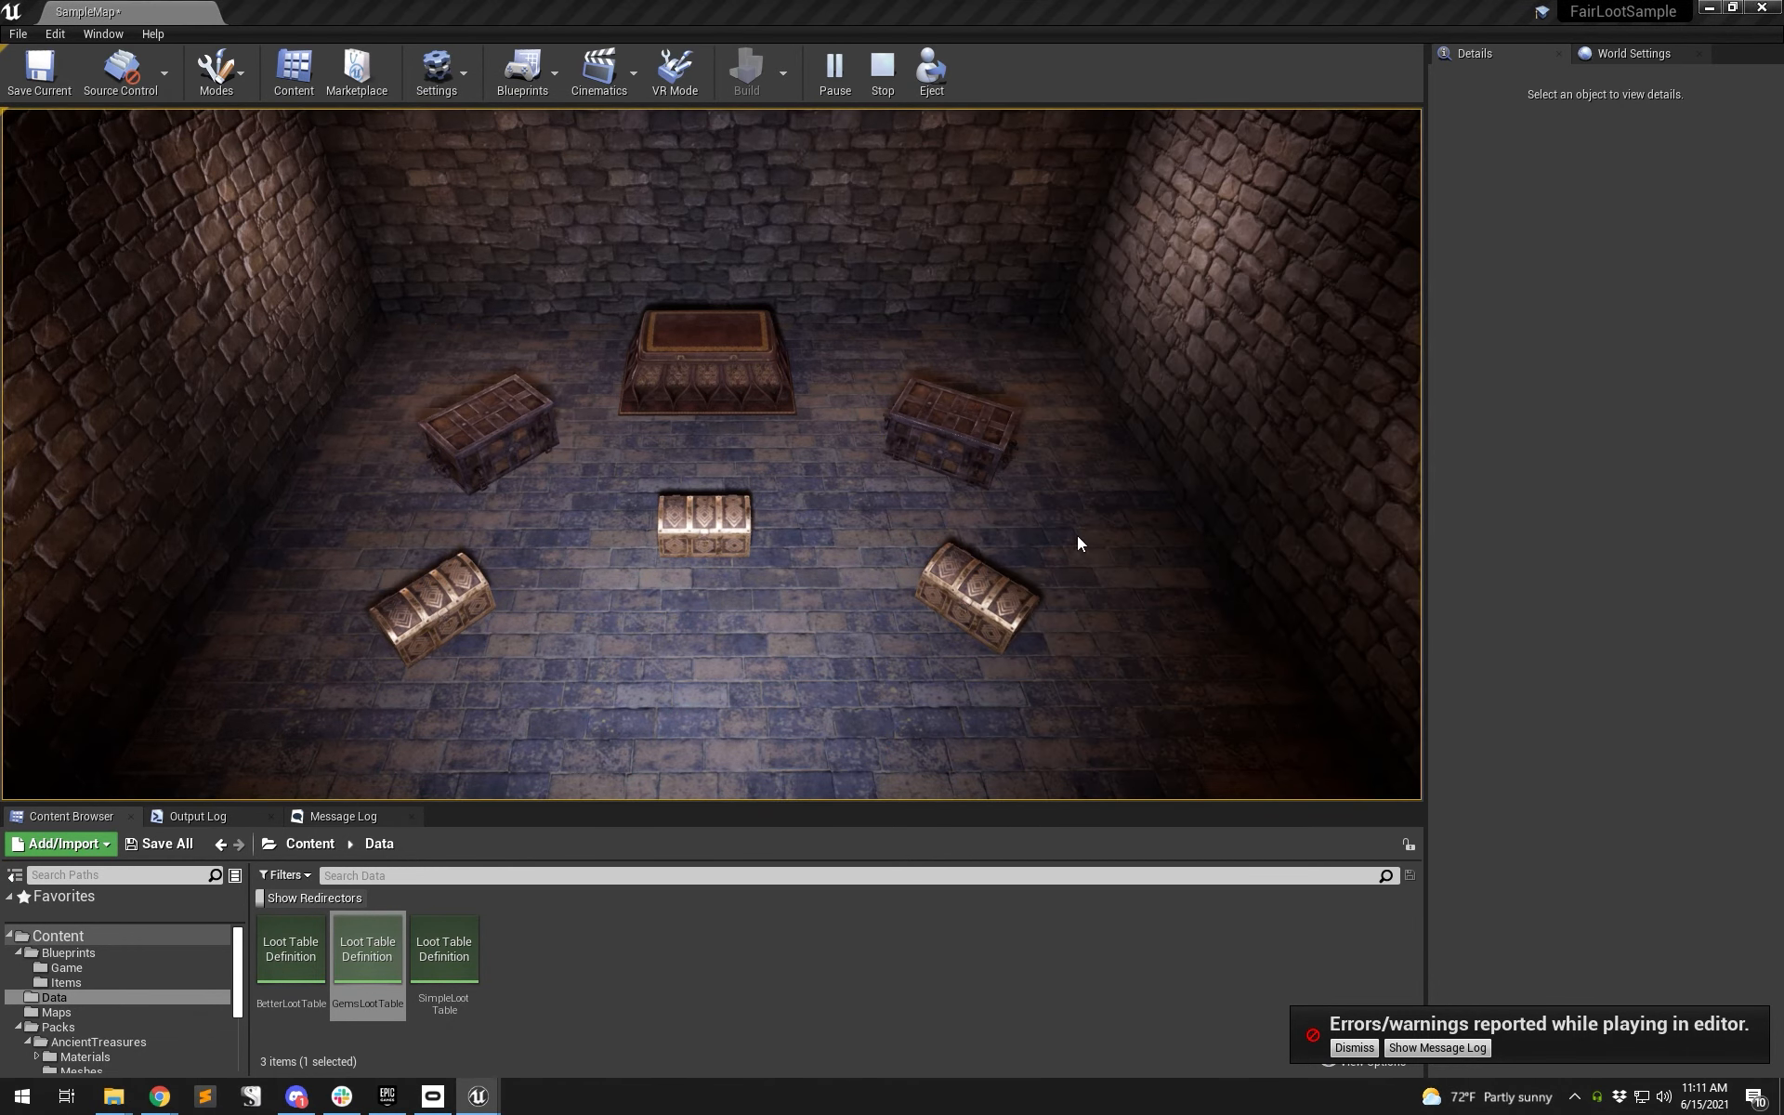
left_click(968, 595)
left_click(699, 529)
left_click(432, 613)
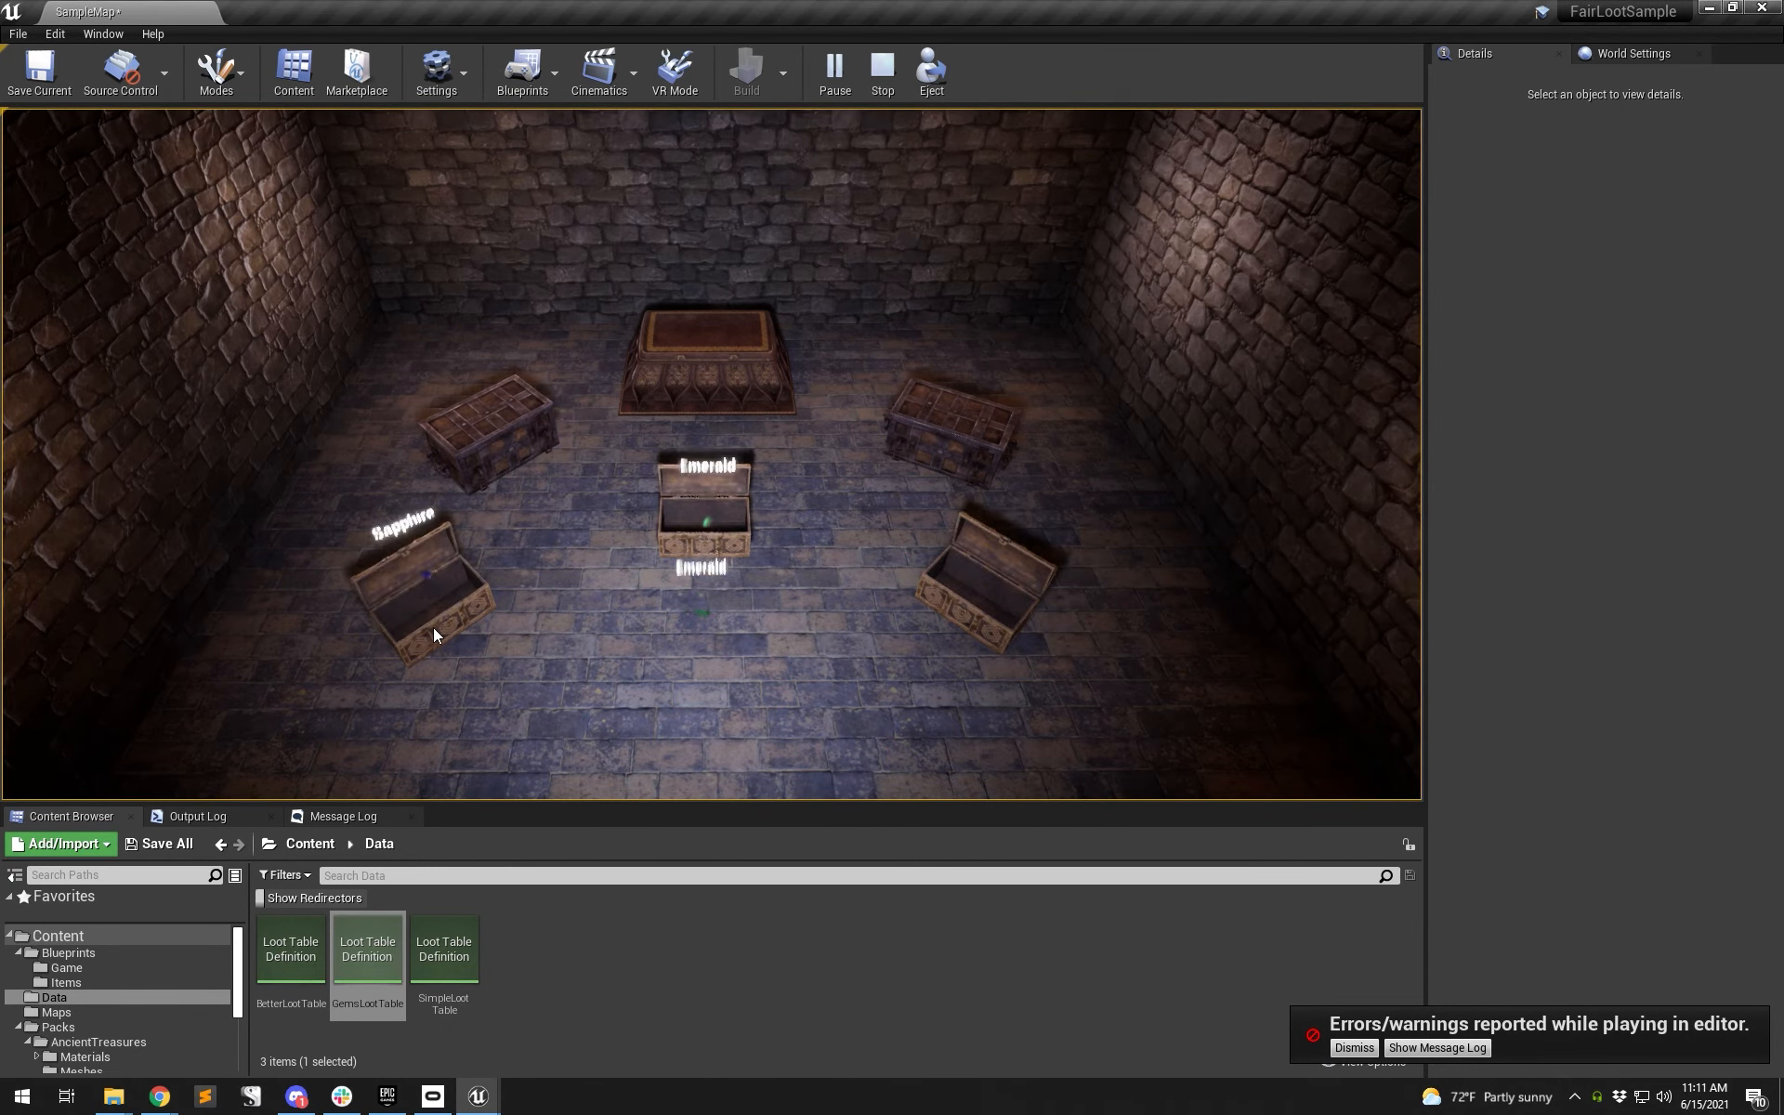
left_click(483, 435)
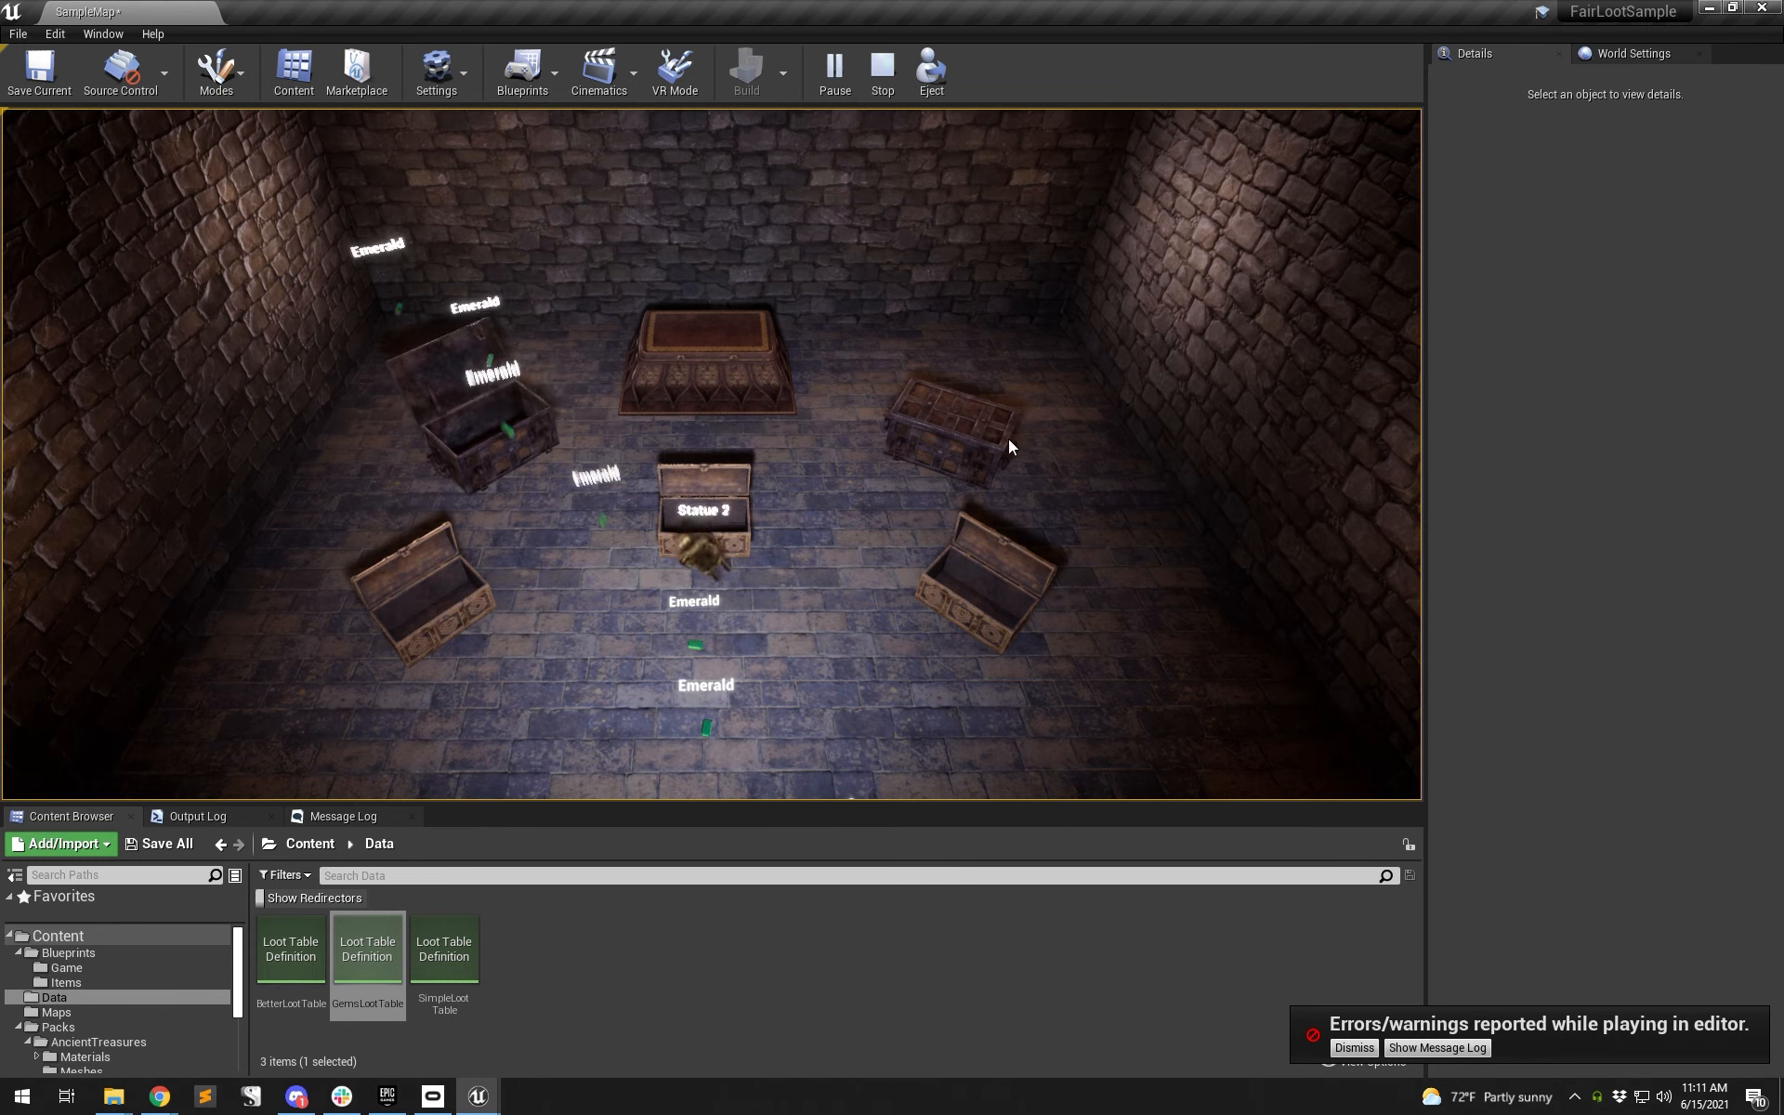
left_click(956, 438)
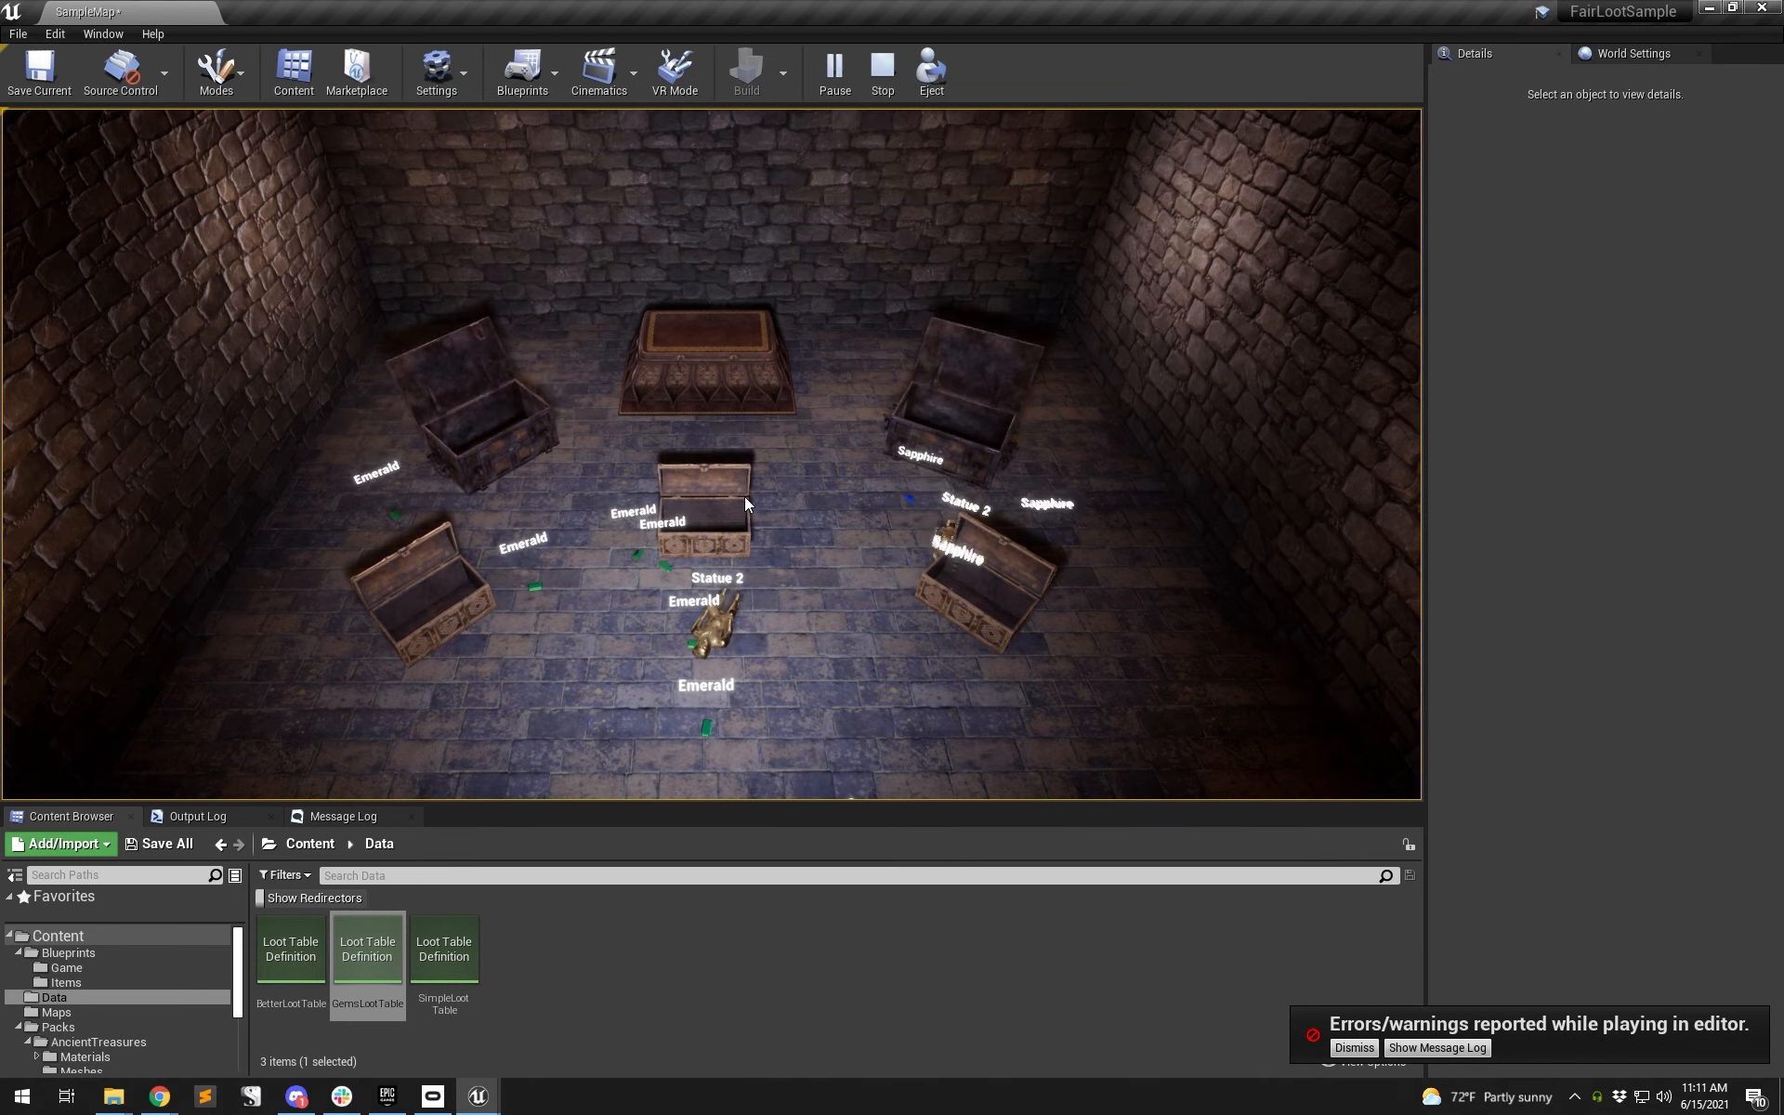
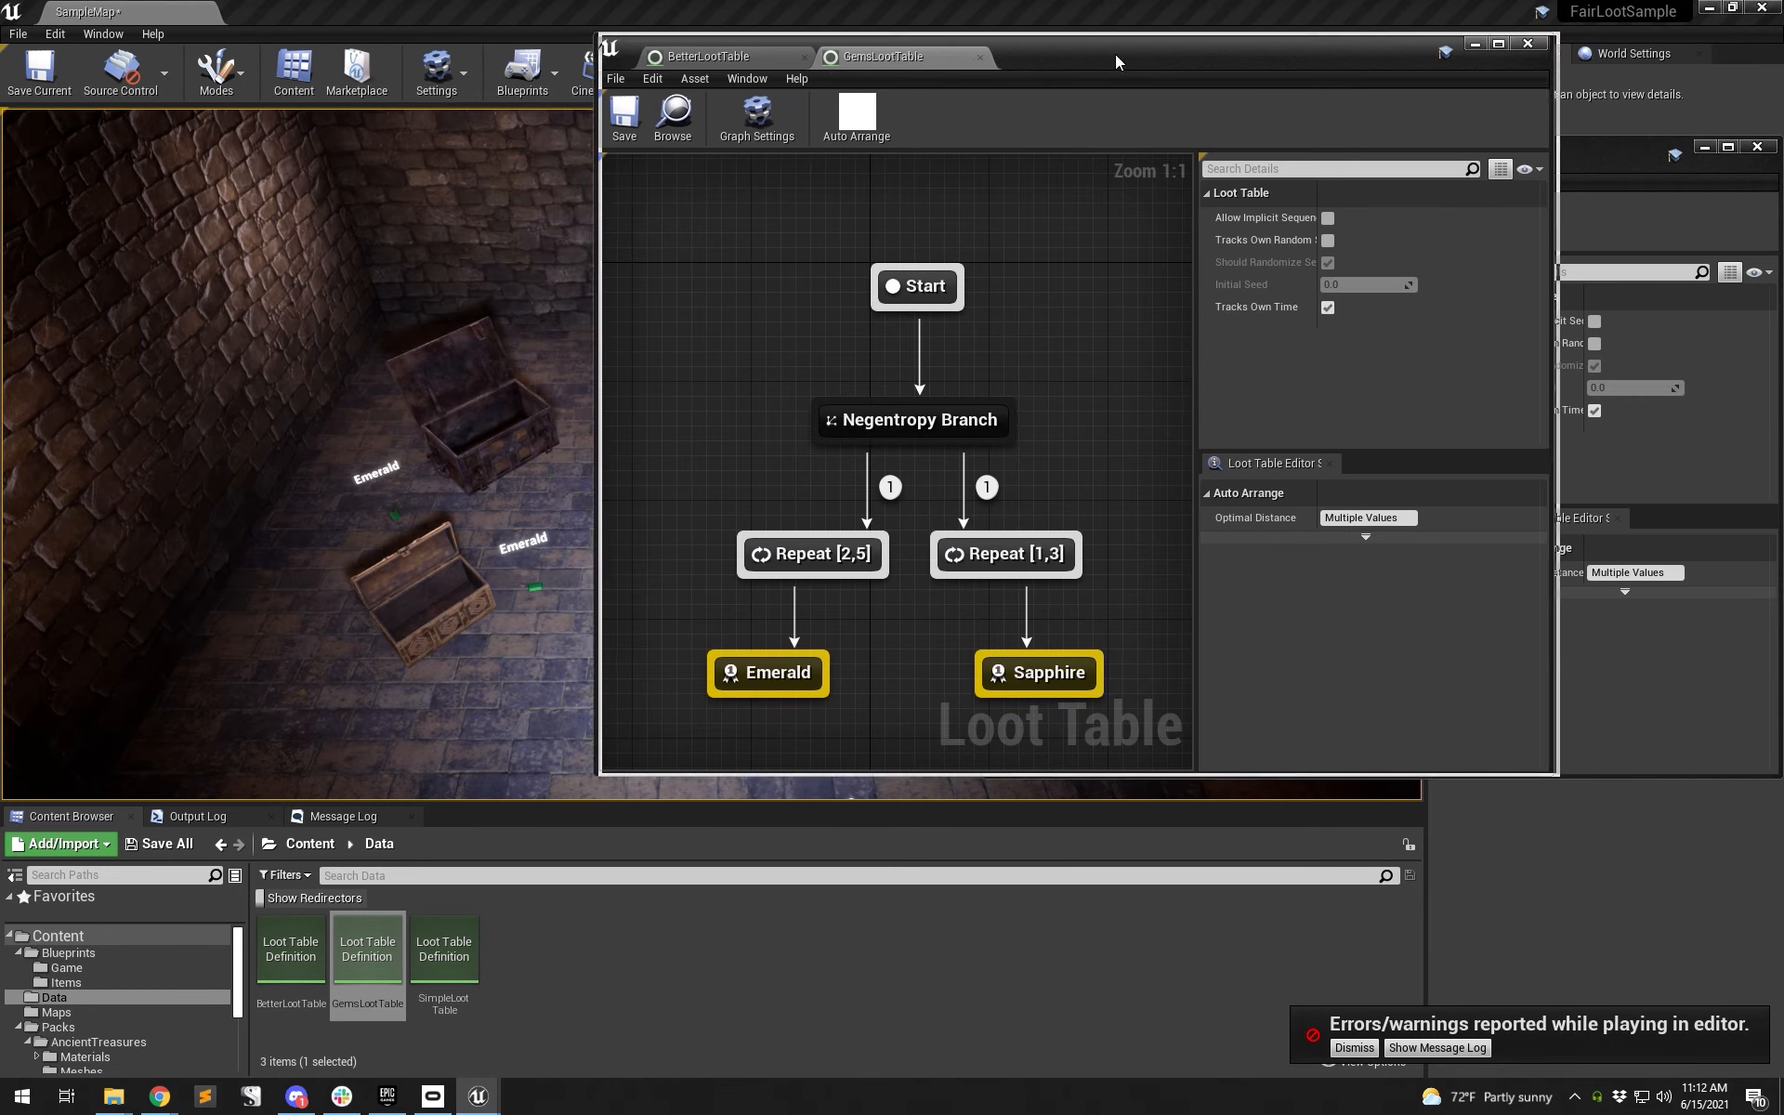
- Widen the BetterLootTable graph area and move the Shufflebag Choice with its Common, Rare and Epic nodes further below Awesome Sword
left_click_drag(1117, 57, 1100, 60)
left_click(747, 61)
right_click_drag(822, 528, 635, 372)
left_click_drag(1089, 264, 1434, 270)
right_click_drag(1024, 475, 1074, 488)
left_click_drag(1110, 665, 785, 529)
left_click_drag(737, 399, 1146, 597)
left_click(1022, 660)
left_click_drag(1163, 709, 679, 494)
left_click_drag(916, 483, 940, 540)
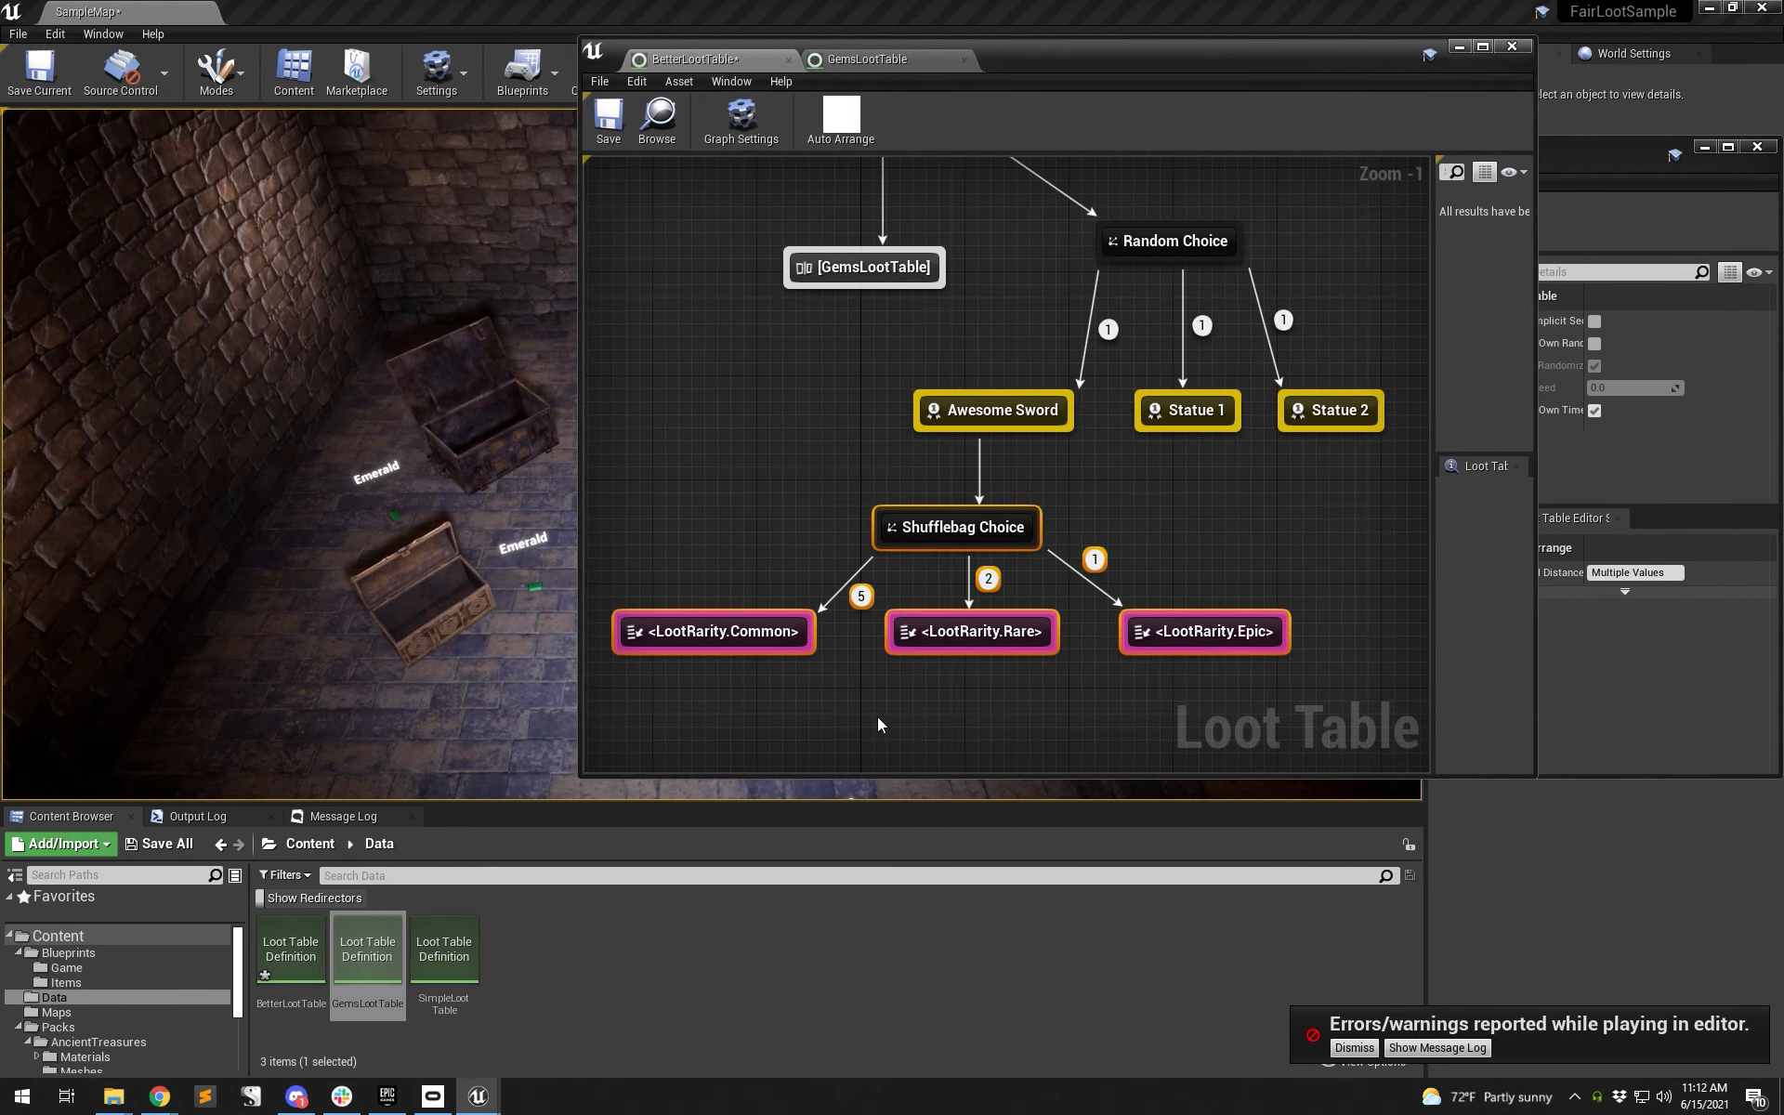
- Create a Loot Table Definition named AwesomeSwordLootTable in the Data folder and open it
right_click(548, 959)
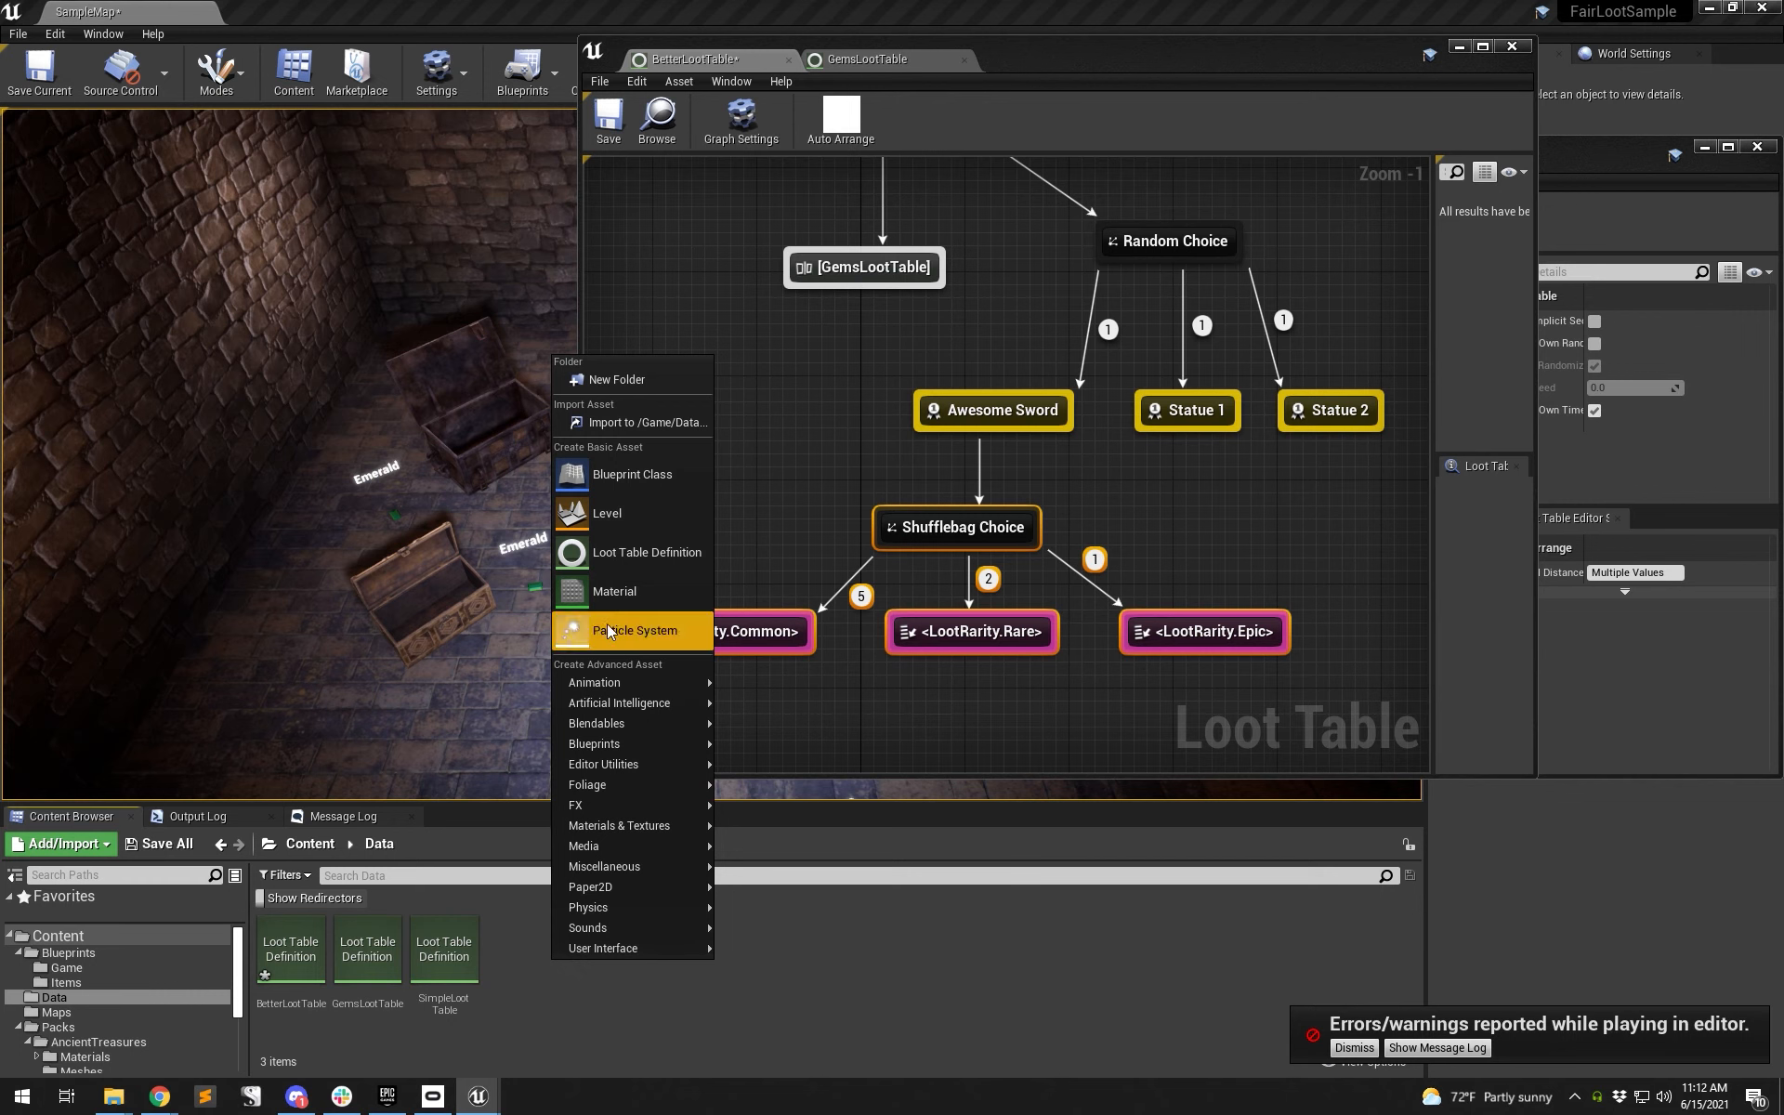
left_click(632, 562)
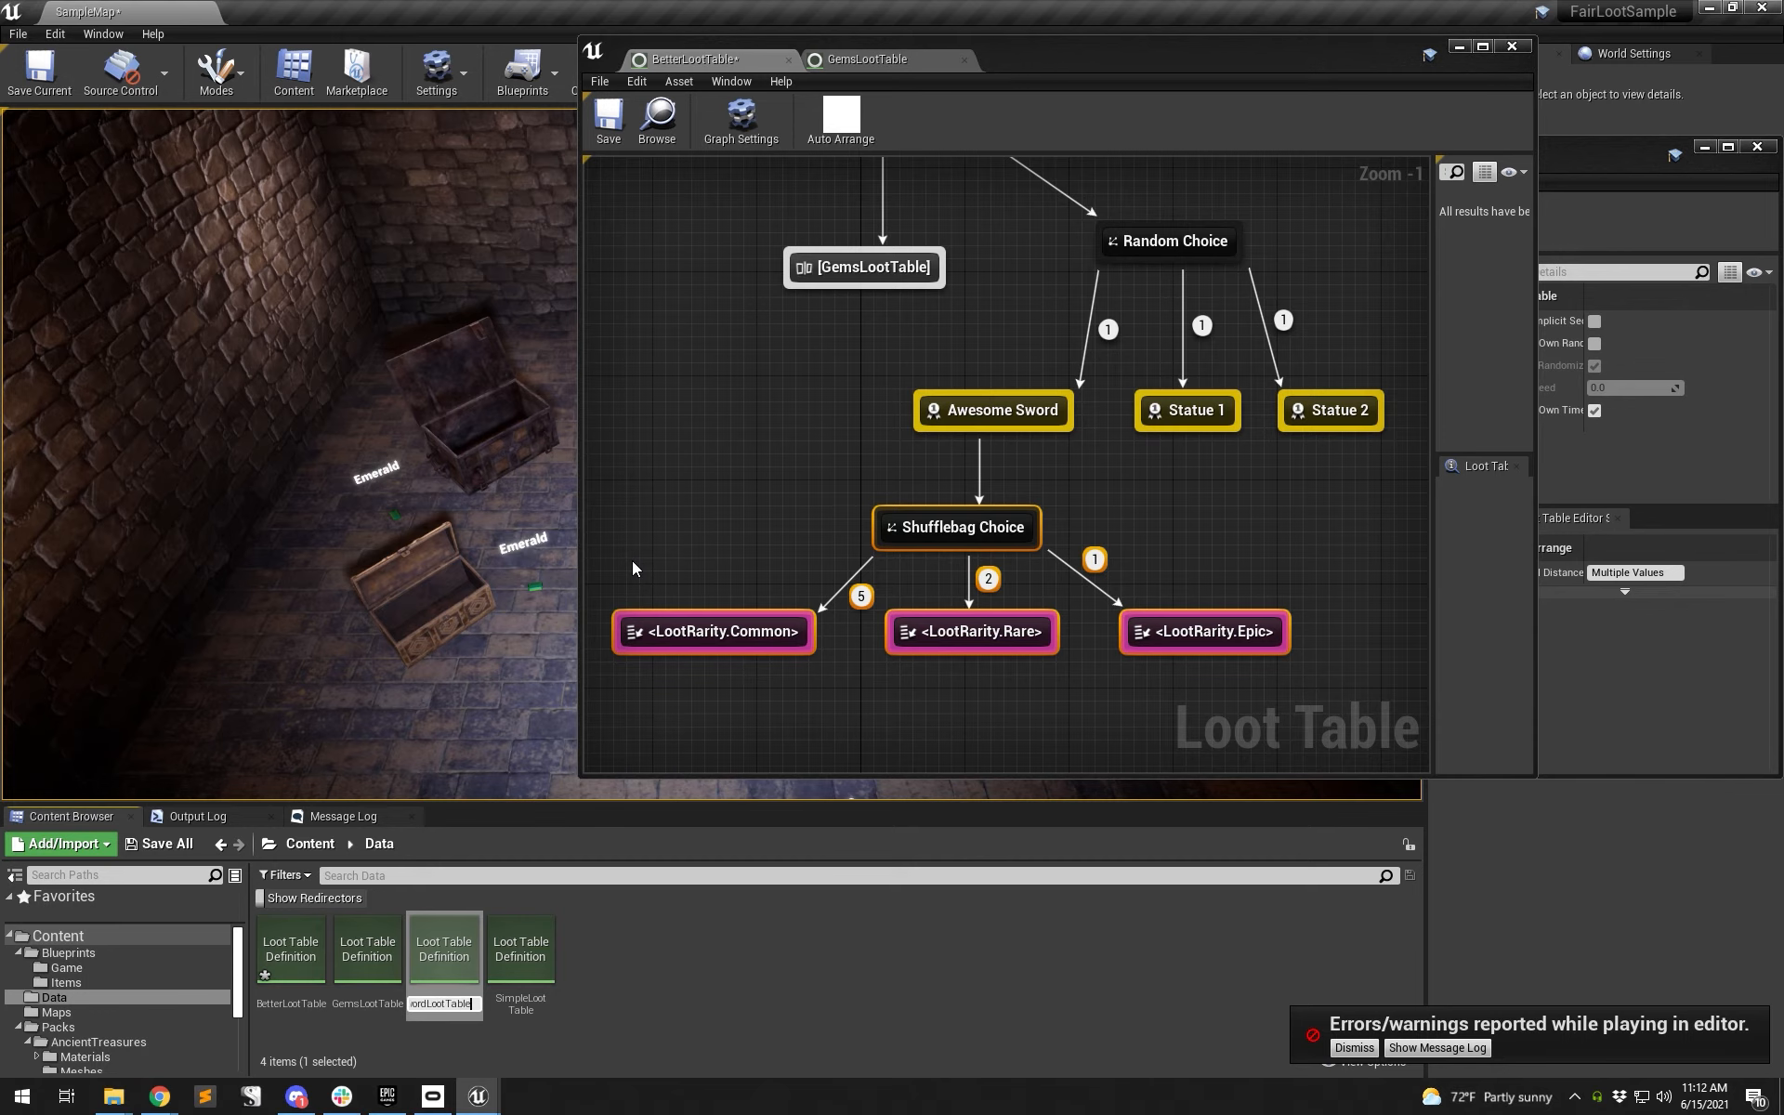
key("Return")
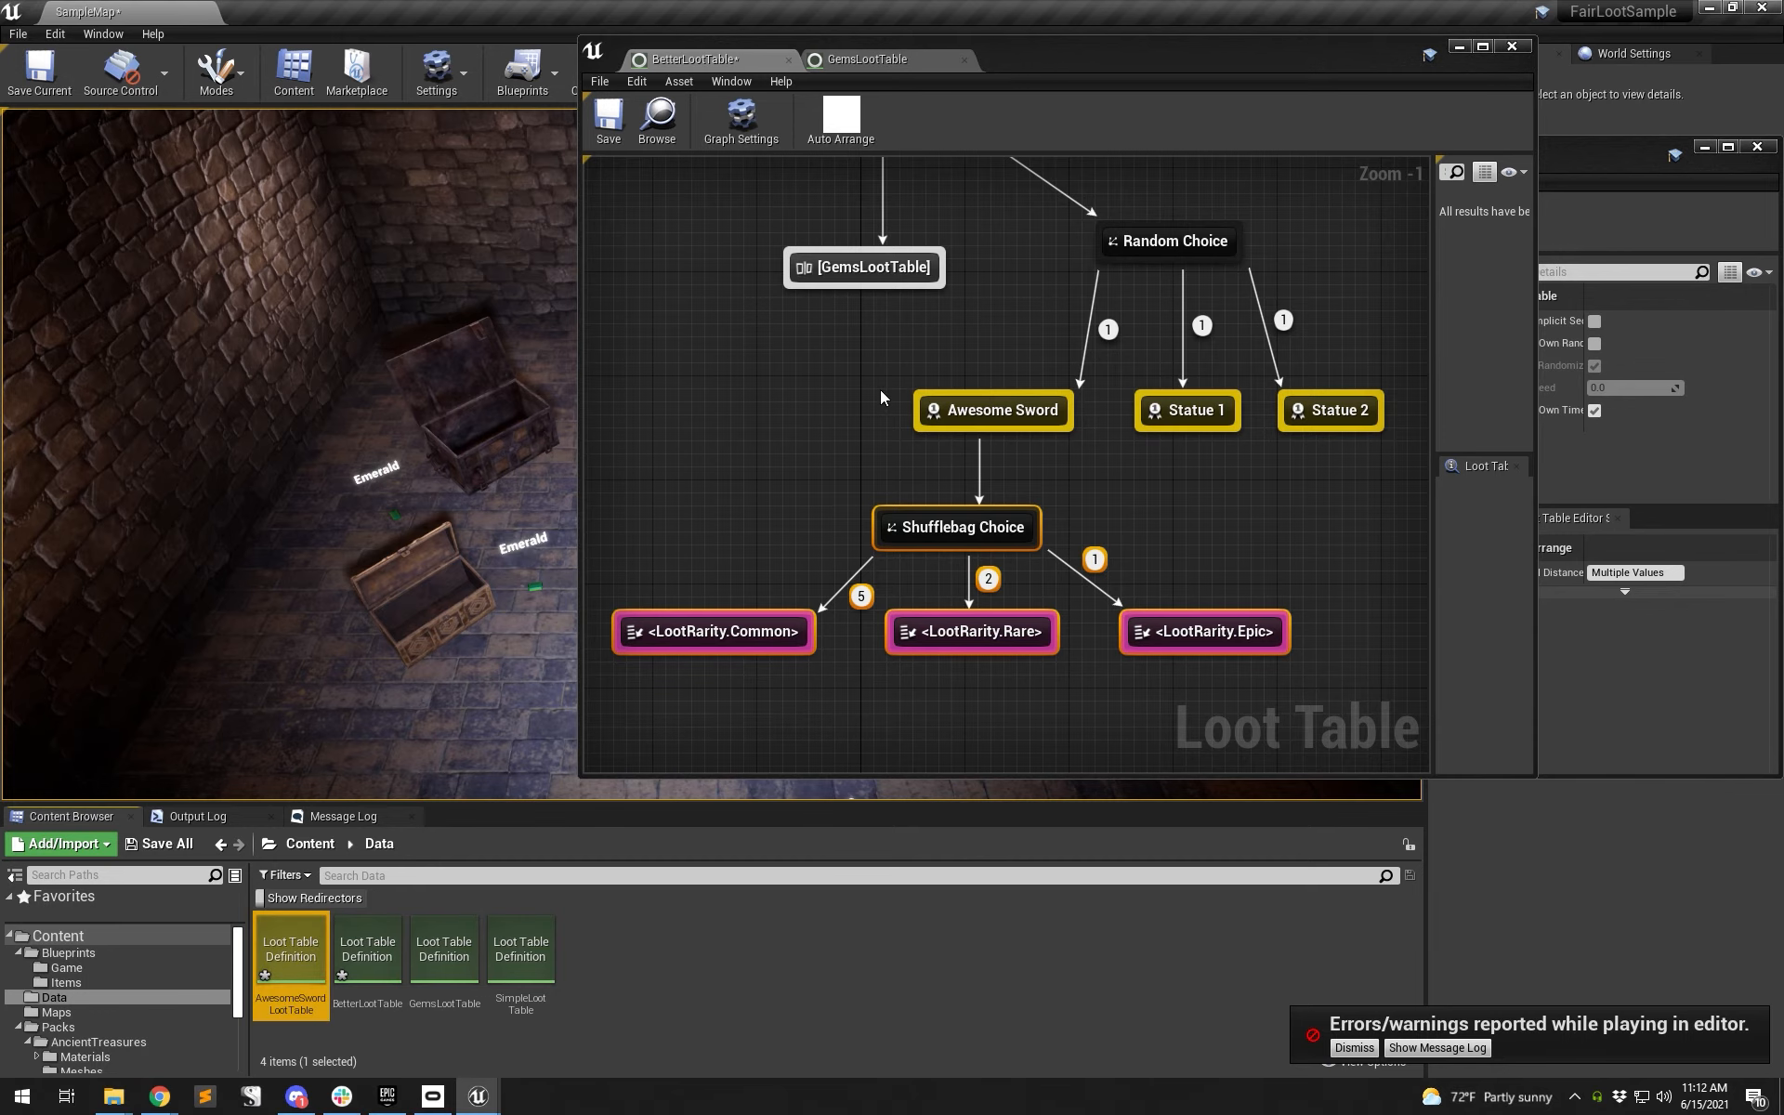
double_click(291, 952)
- Move the Awesome Sword branch with its rarity nodes from BetterLootTable into AwesomeSwordLootTable and connect it to Start
left_click(882, 59)
left_click(706, 59)
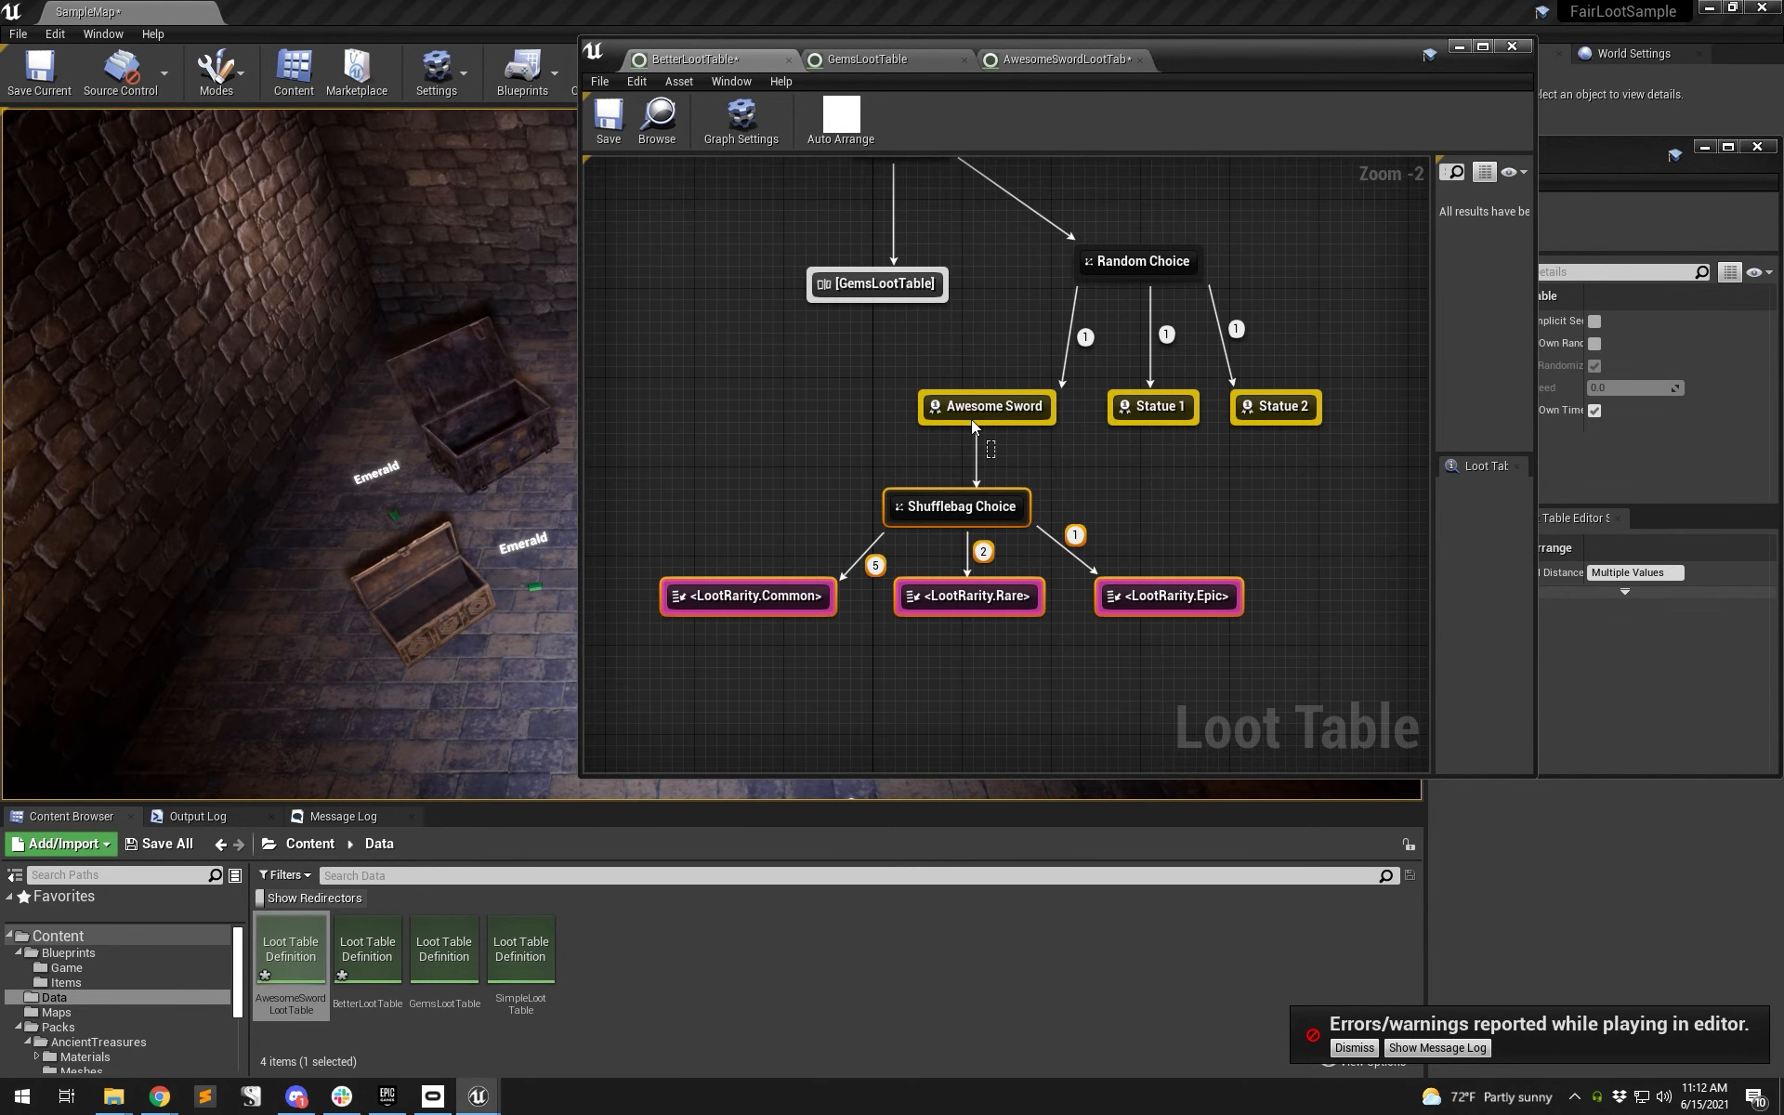
left_click(1040, 60)
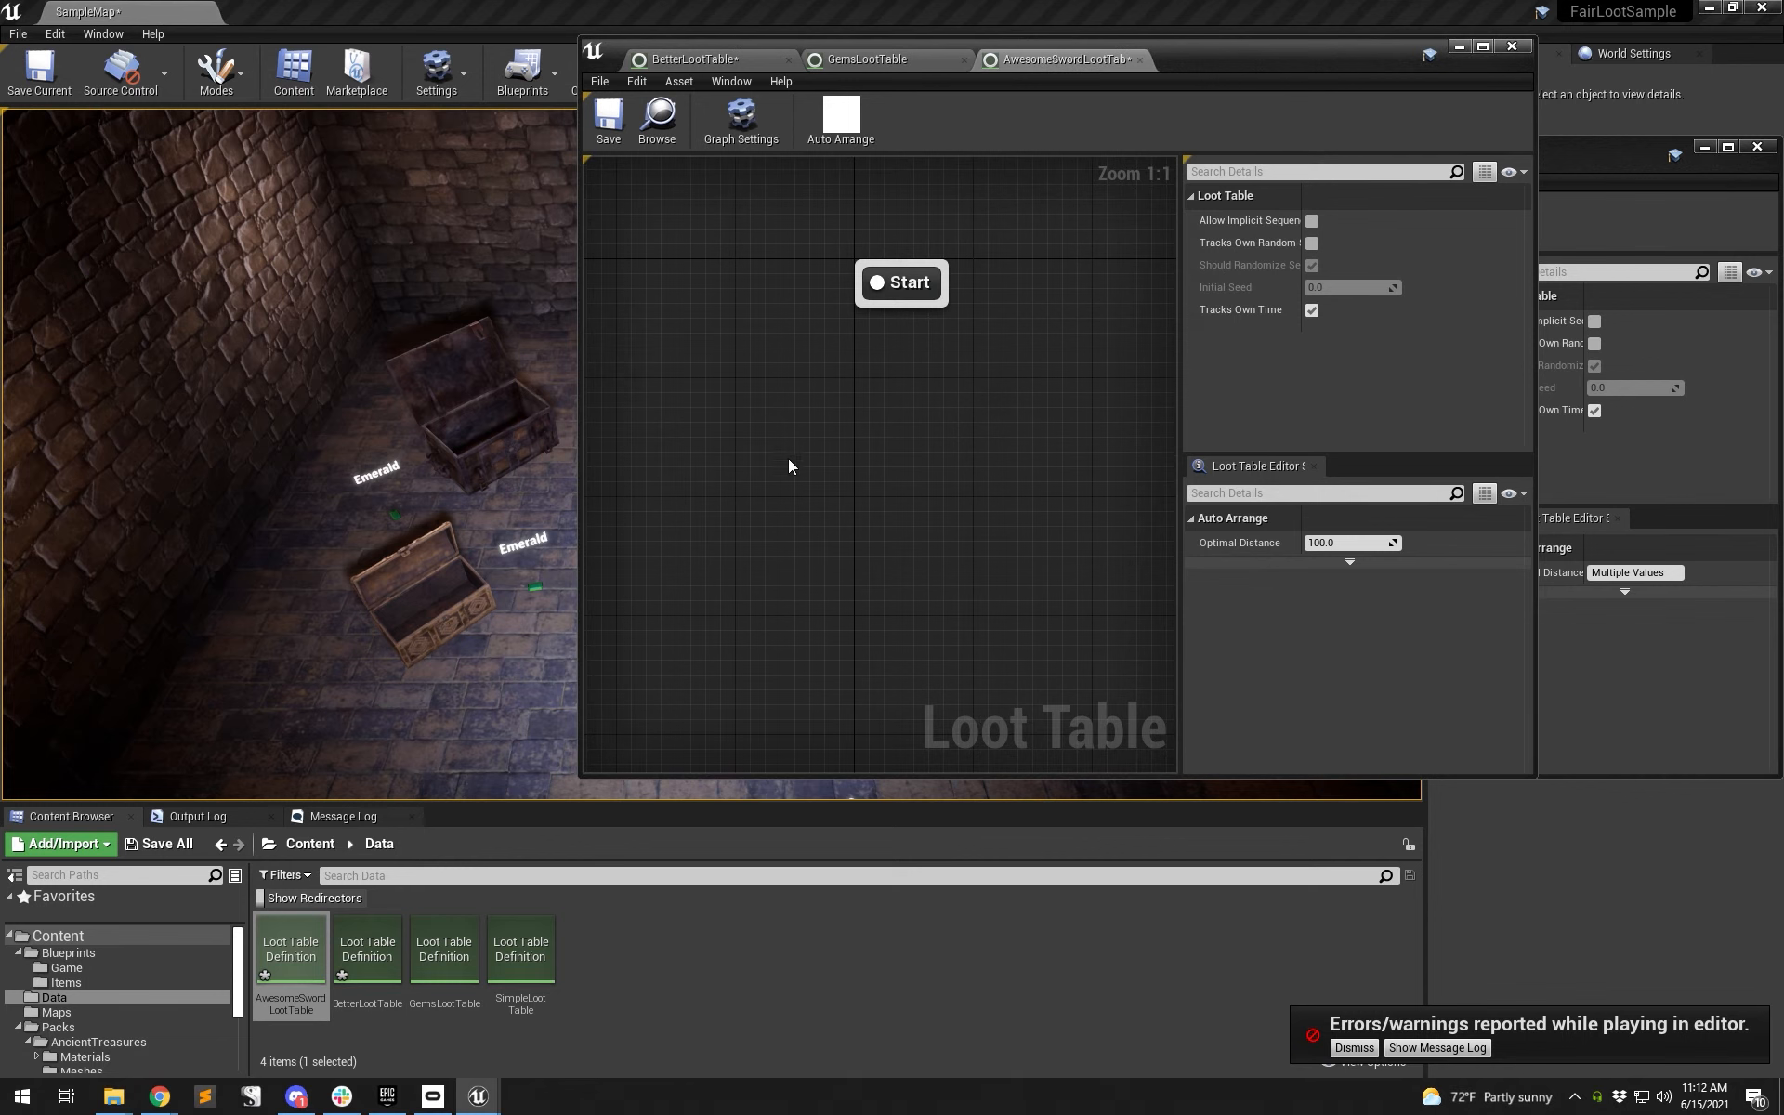
key("ctrl+v")
left_click_drag(882, 332, 912, 371)
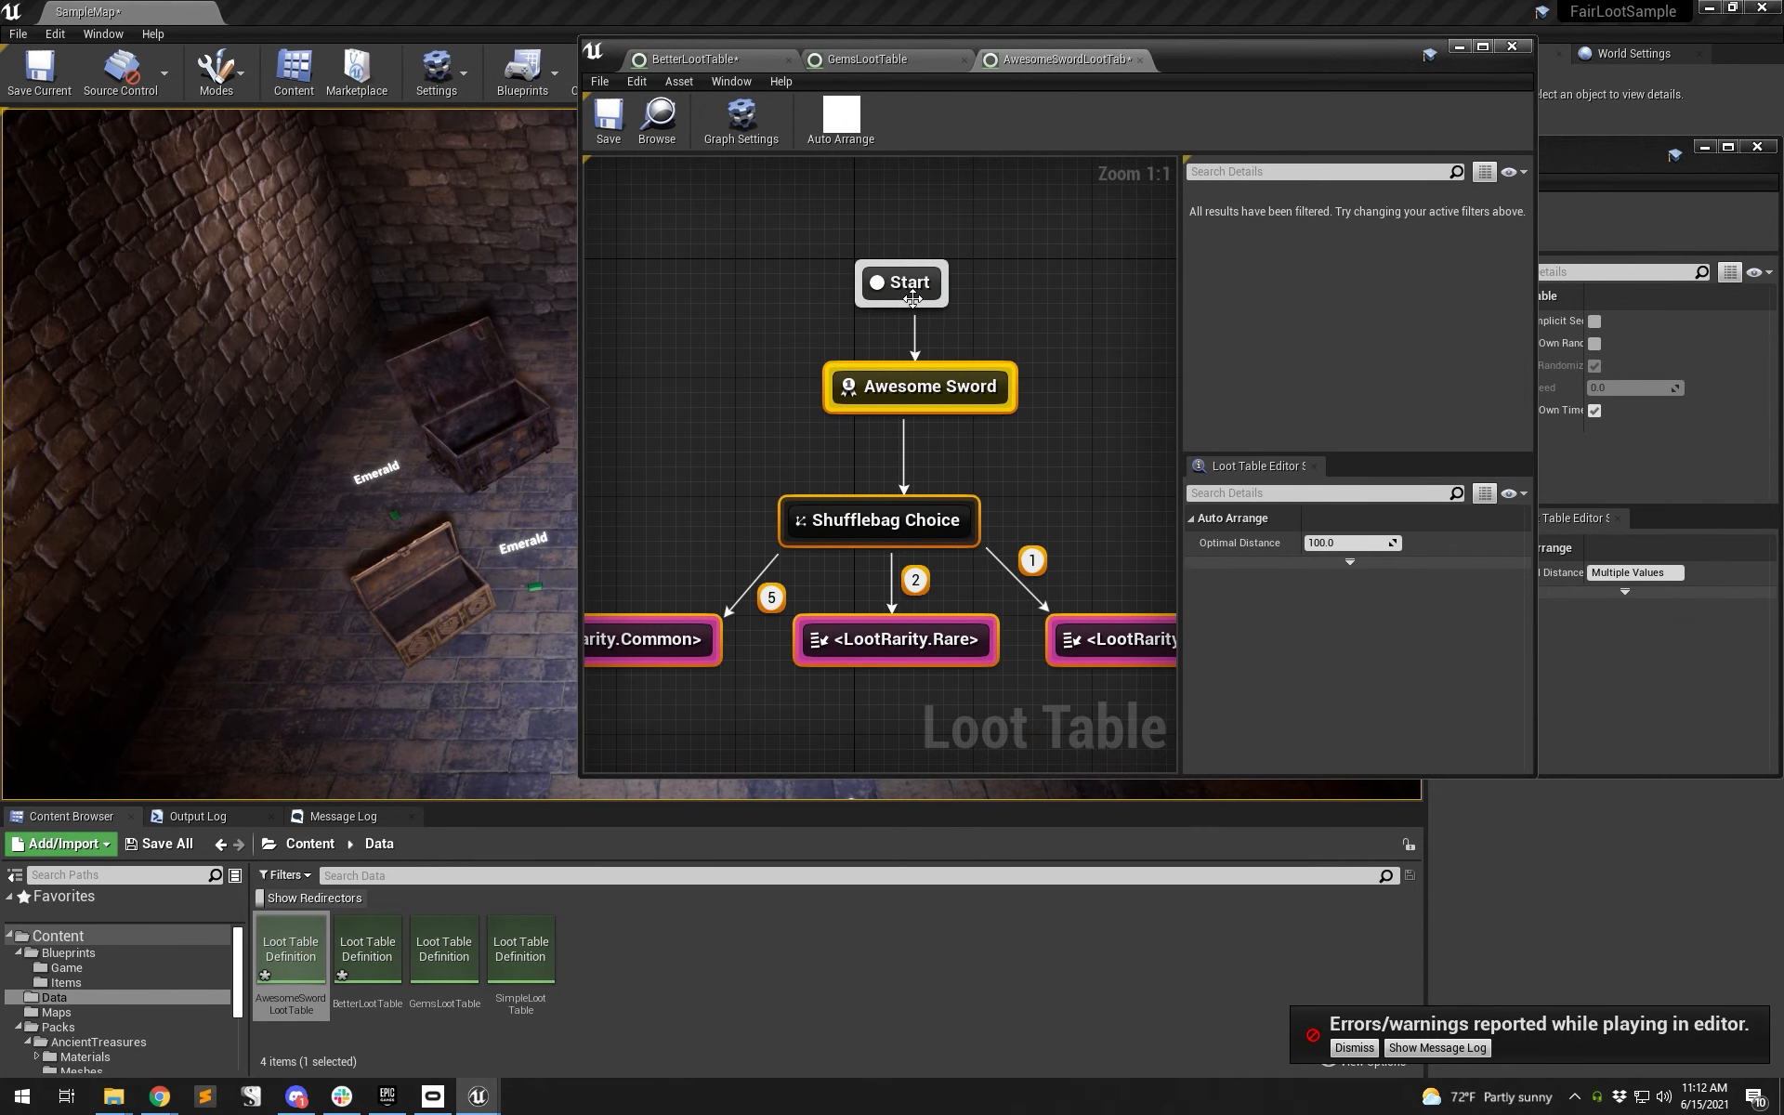
left_click_drag(904, 288, 918, 243)
- In BetterLootTable, nest AwesomeSwordLootTable under the Random Choice beside the statues, and save AwesomeSwordLootTable
left_click(696, 58)
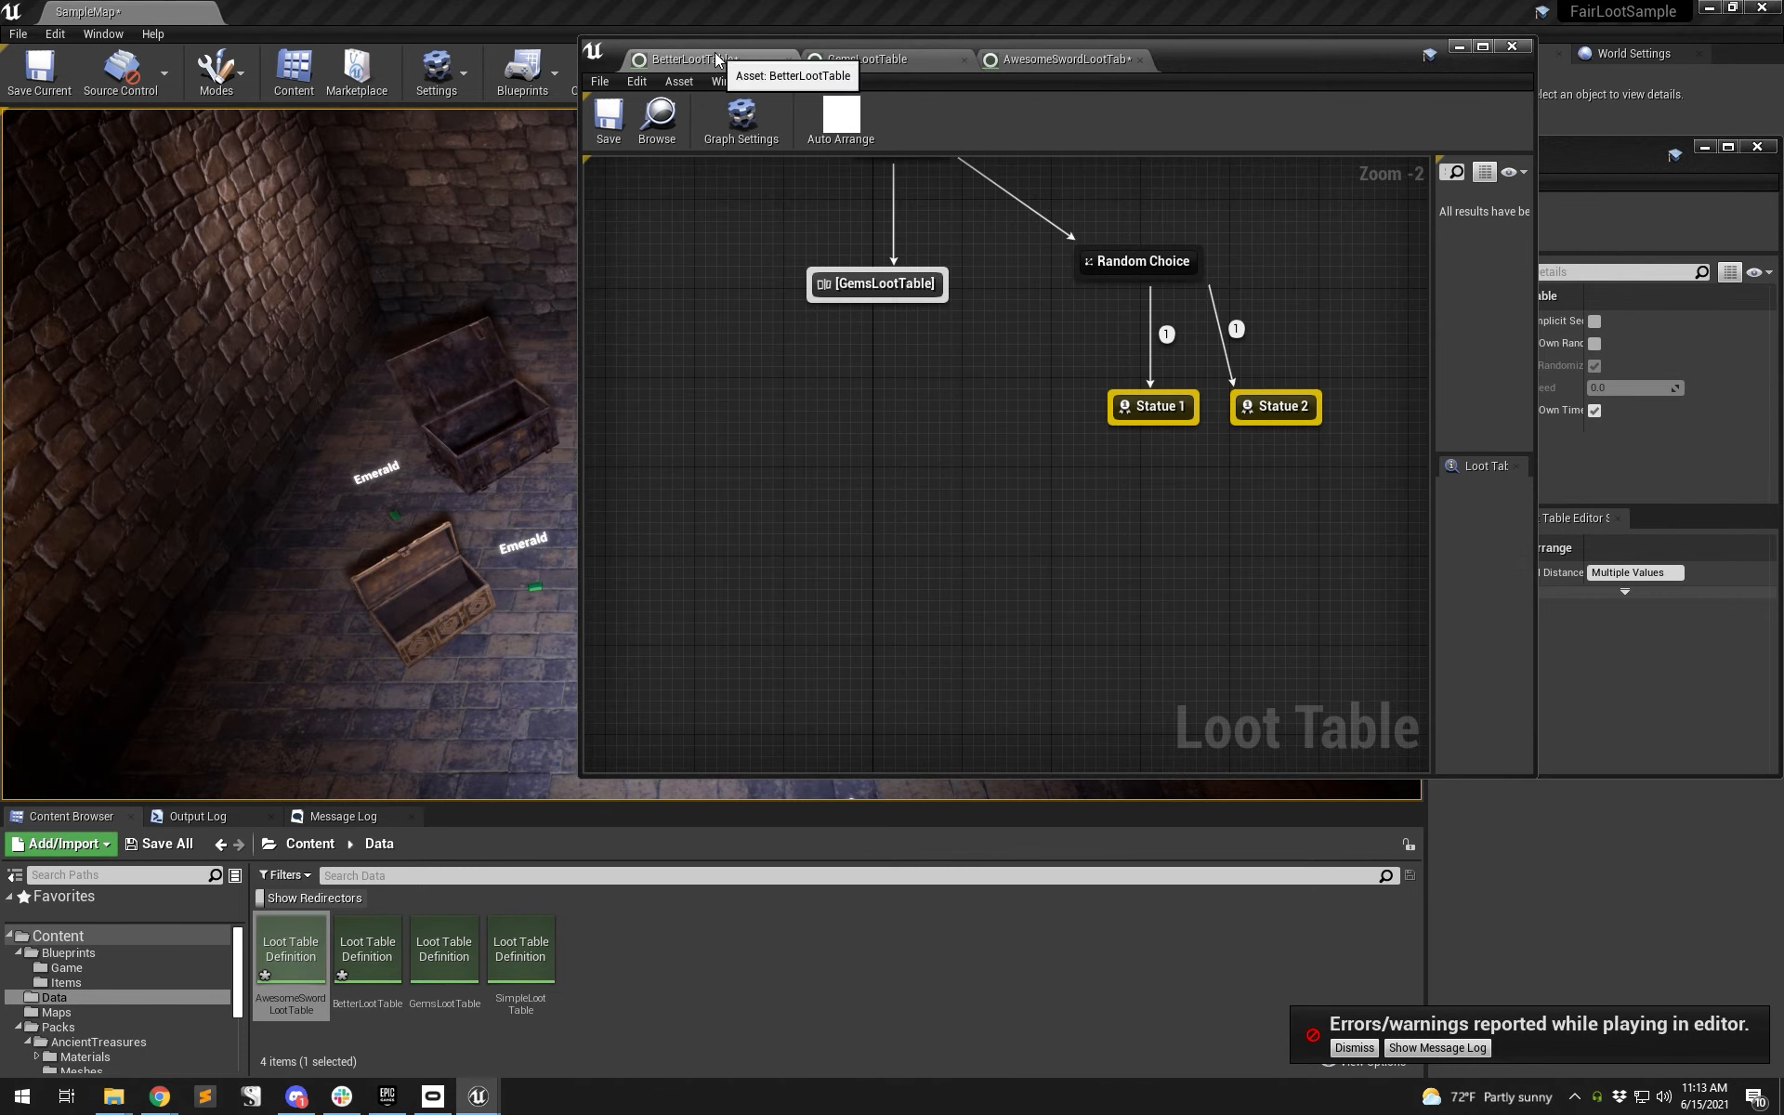
right_click(1084, 473)
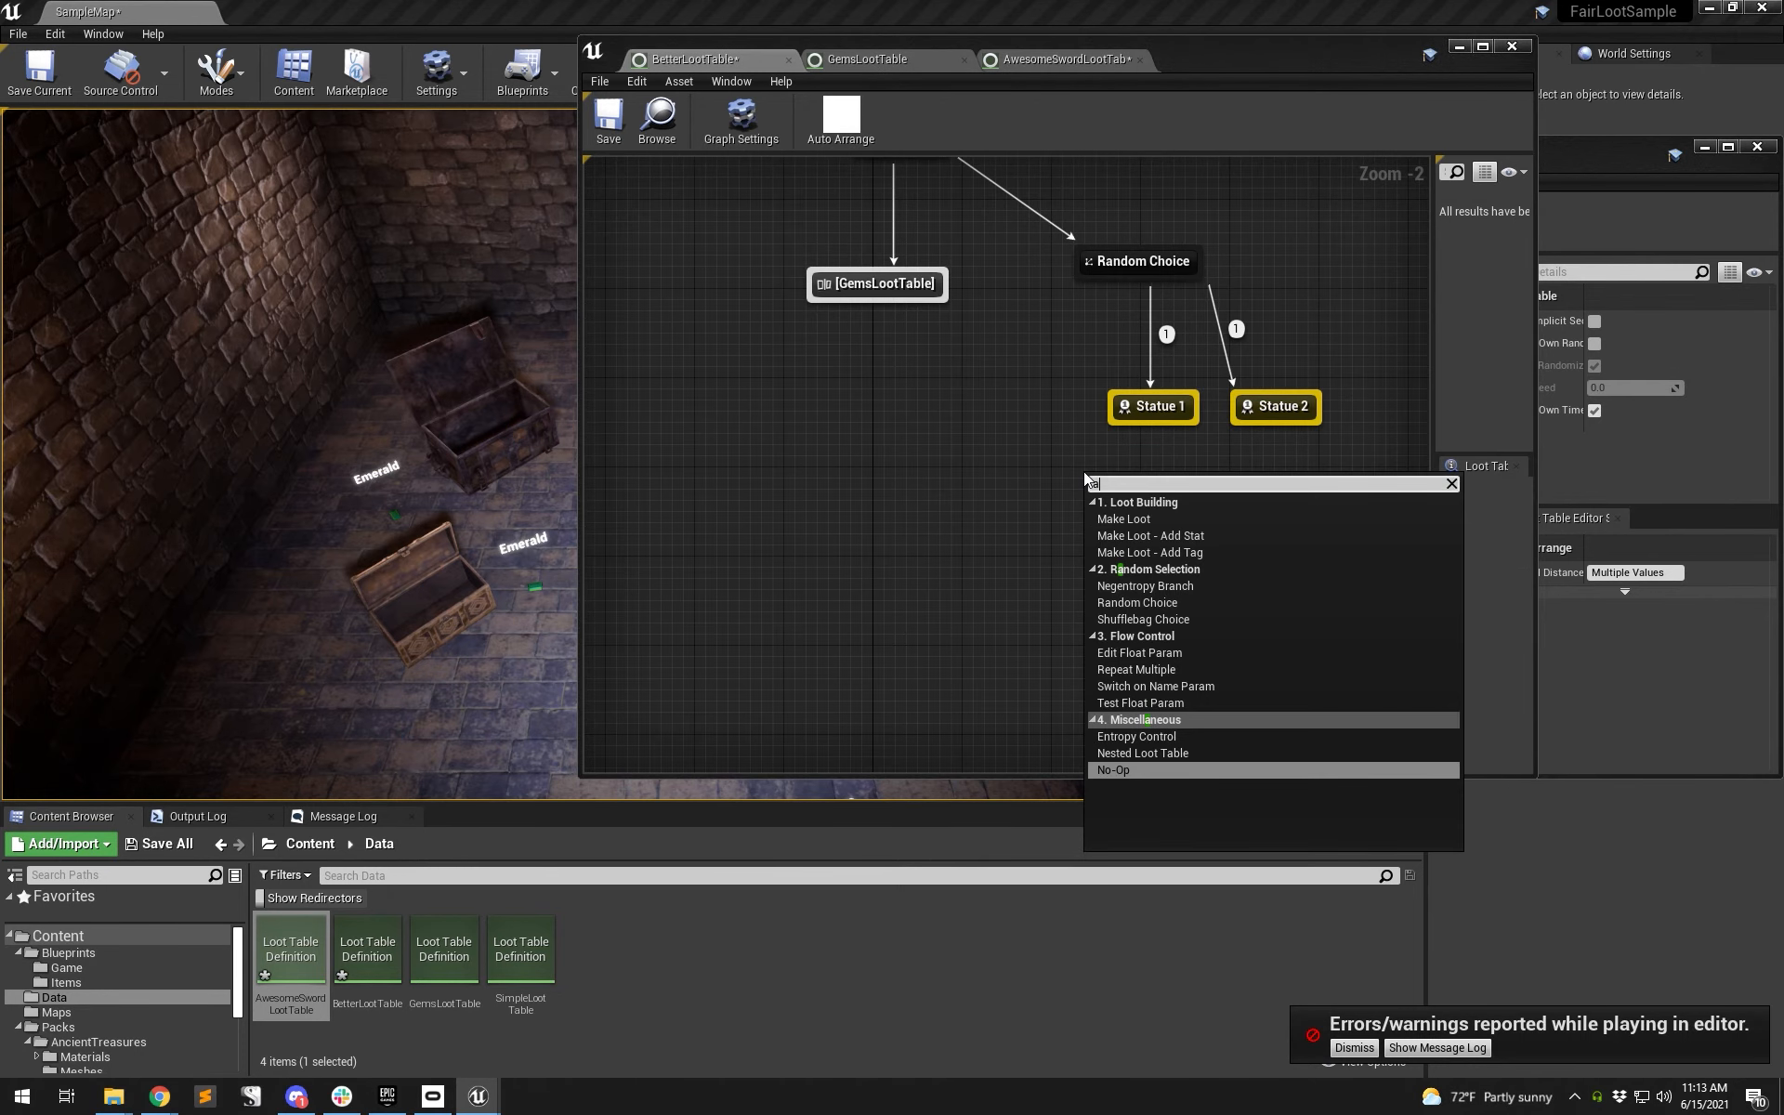
left_click(1188, 770)
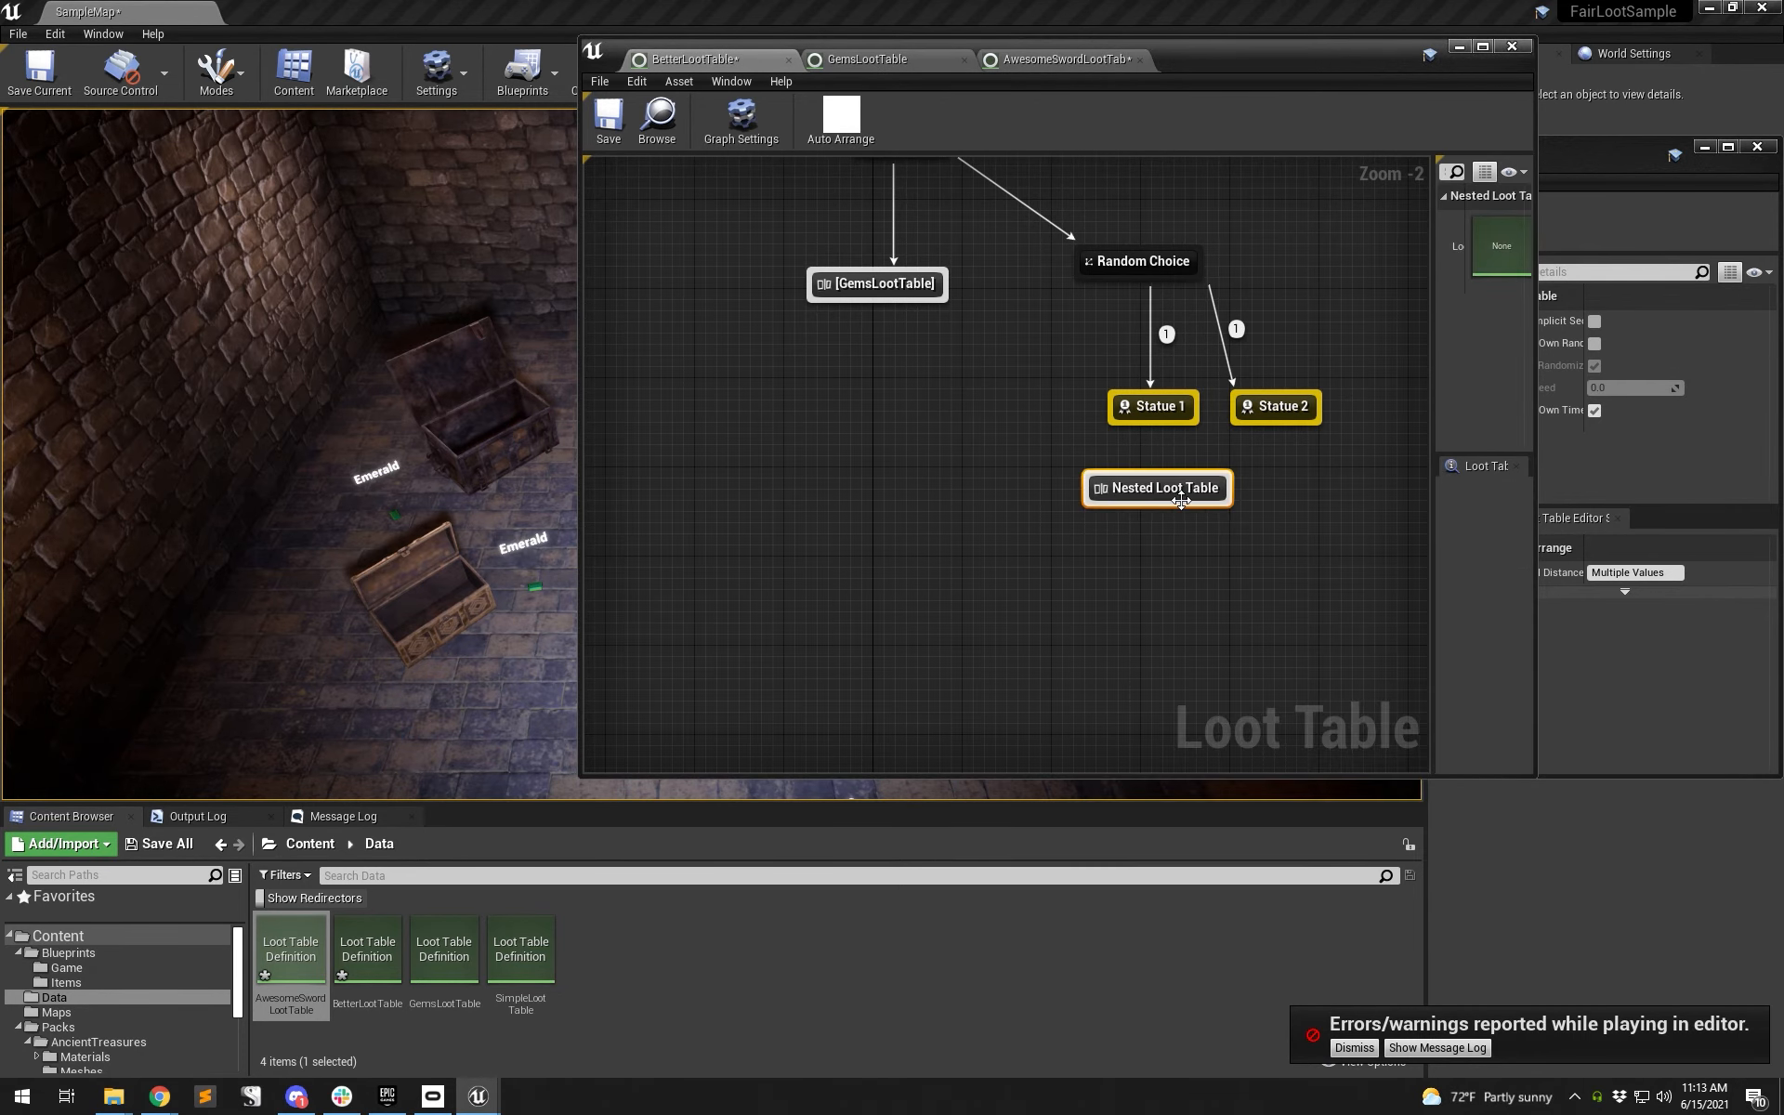
left_click_drag(1180, 501, 981, 465)
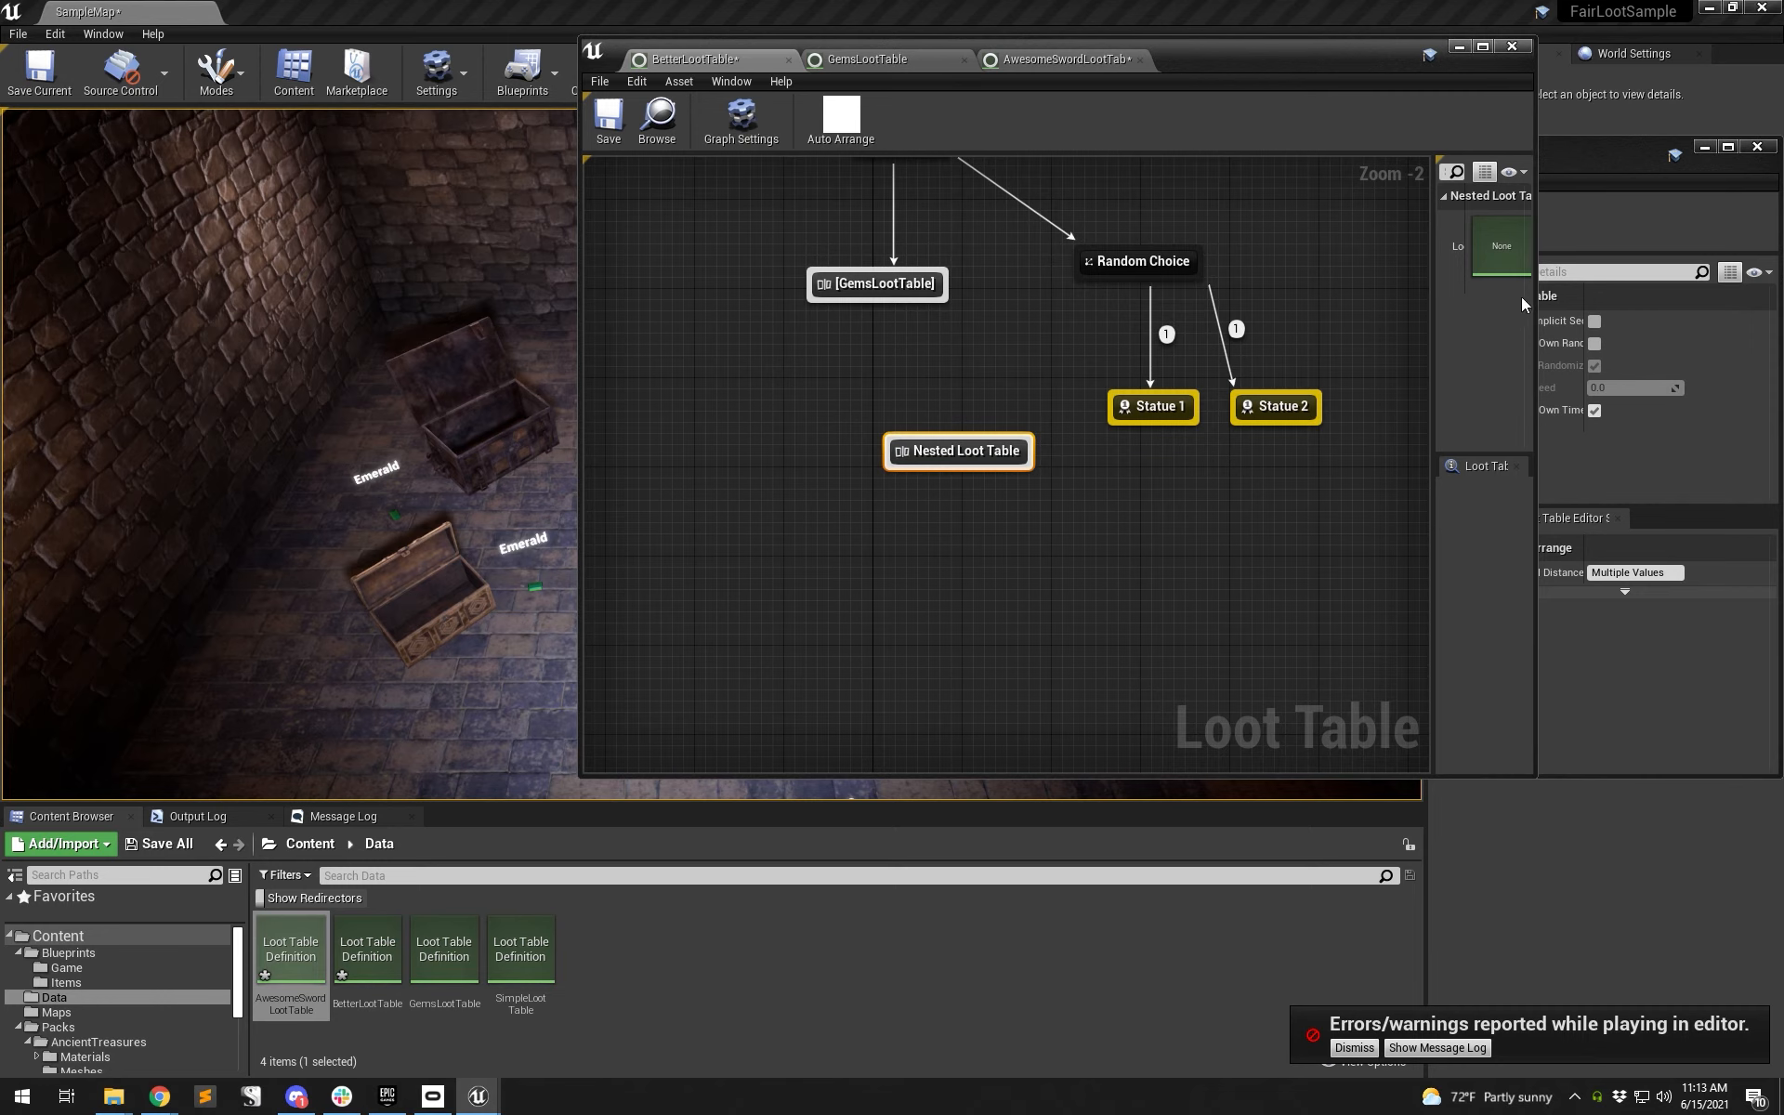
left_click_drag(1435, 282, 1338, 279)
left_click(1485, 258)
left_click_drag(1018, 420, 970, 429)
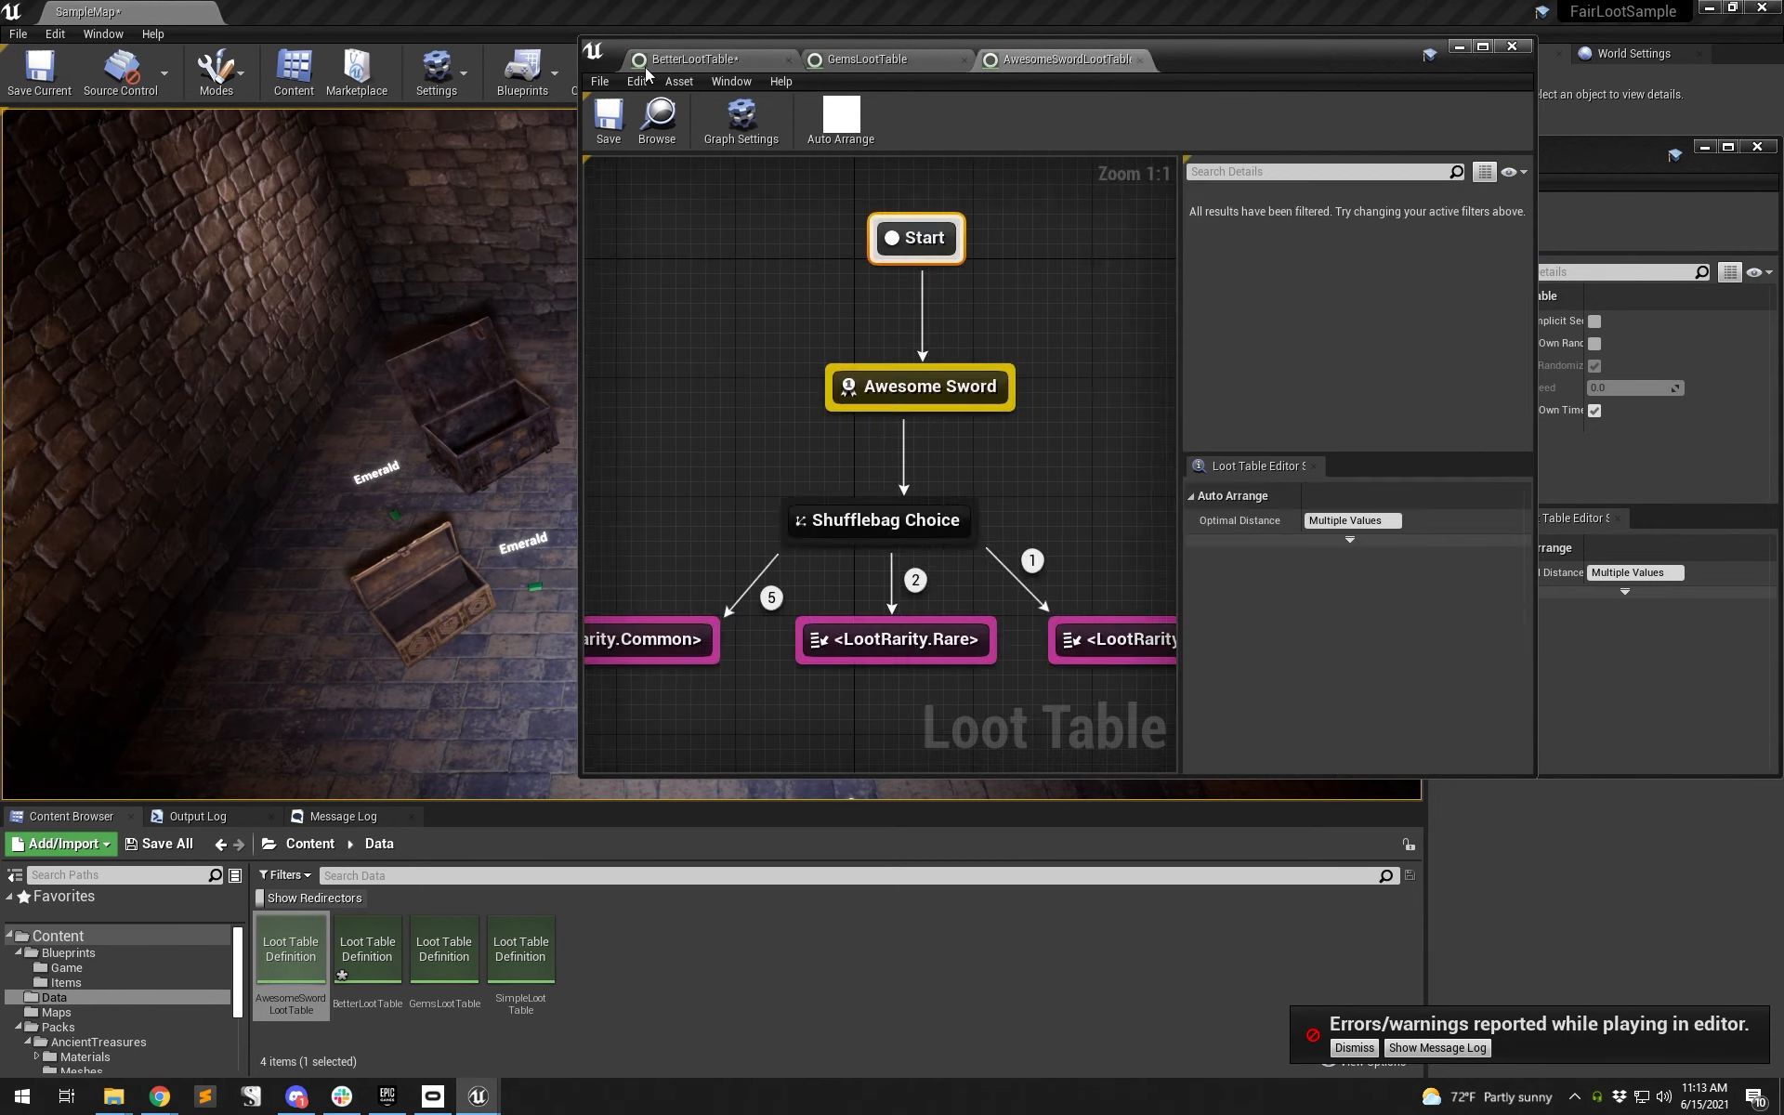
left_click(687, 59)
left_click(609, 118)
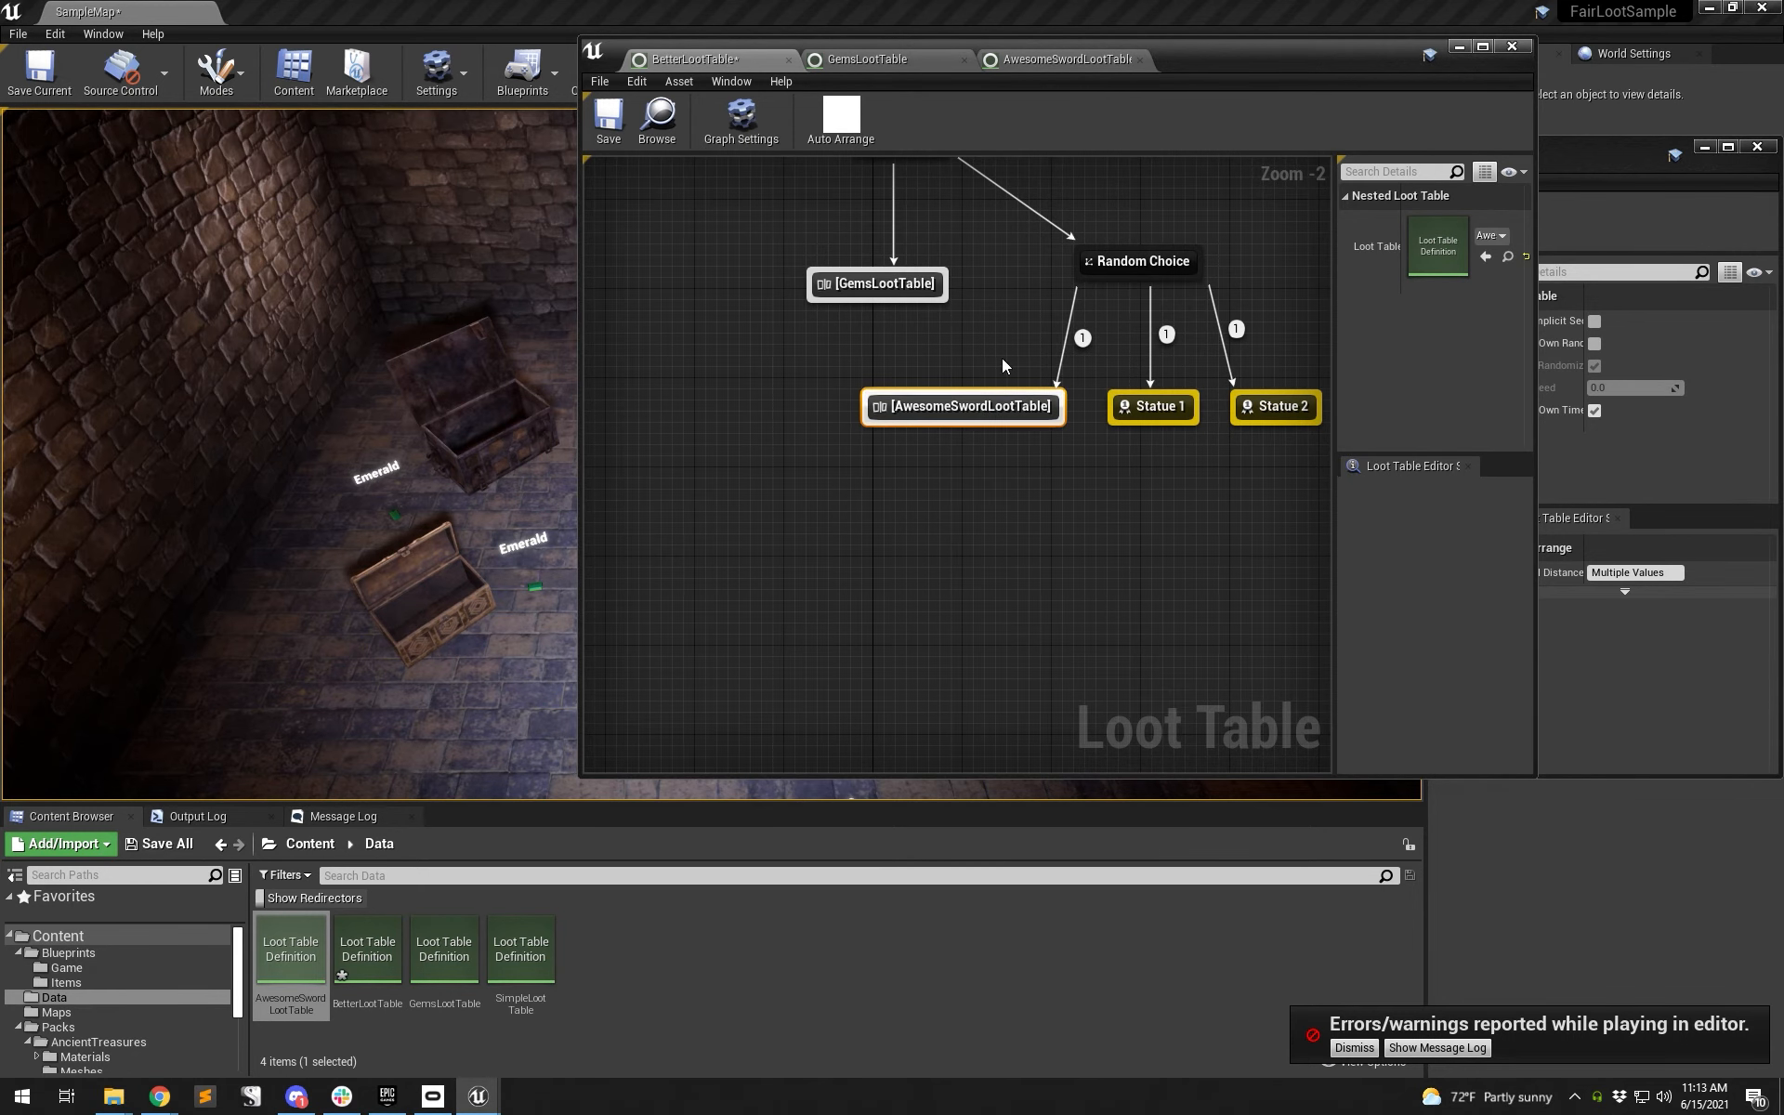
- In AwesomeSwordLootTable, nudge the Shufflebag Choice node closer to Awesome Sword and maximize the loot table editor
left_click(1068, 58)
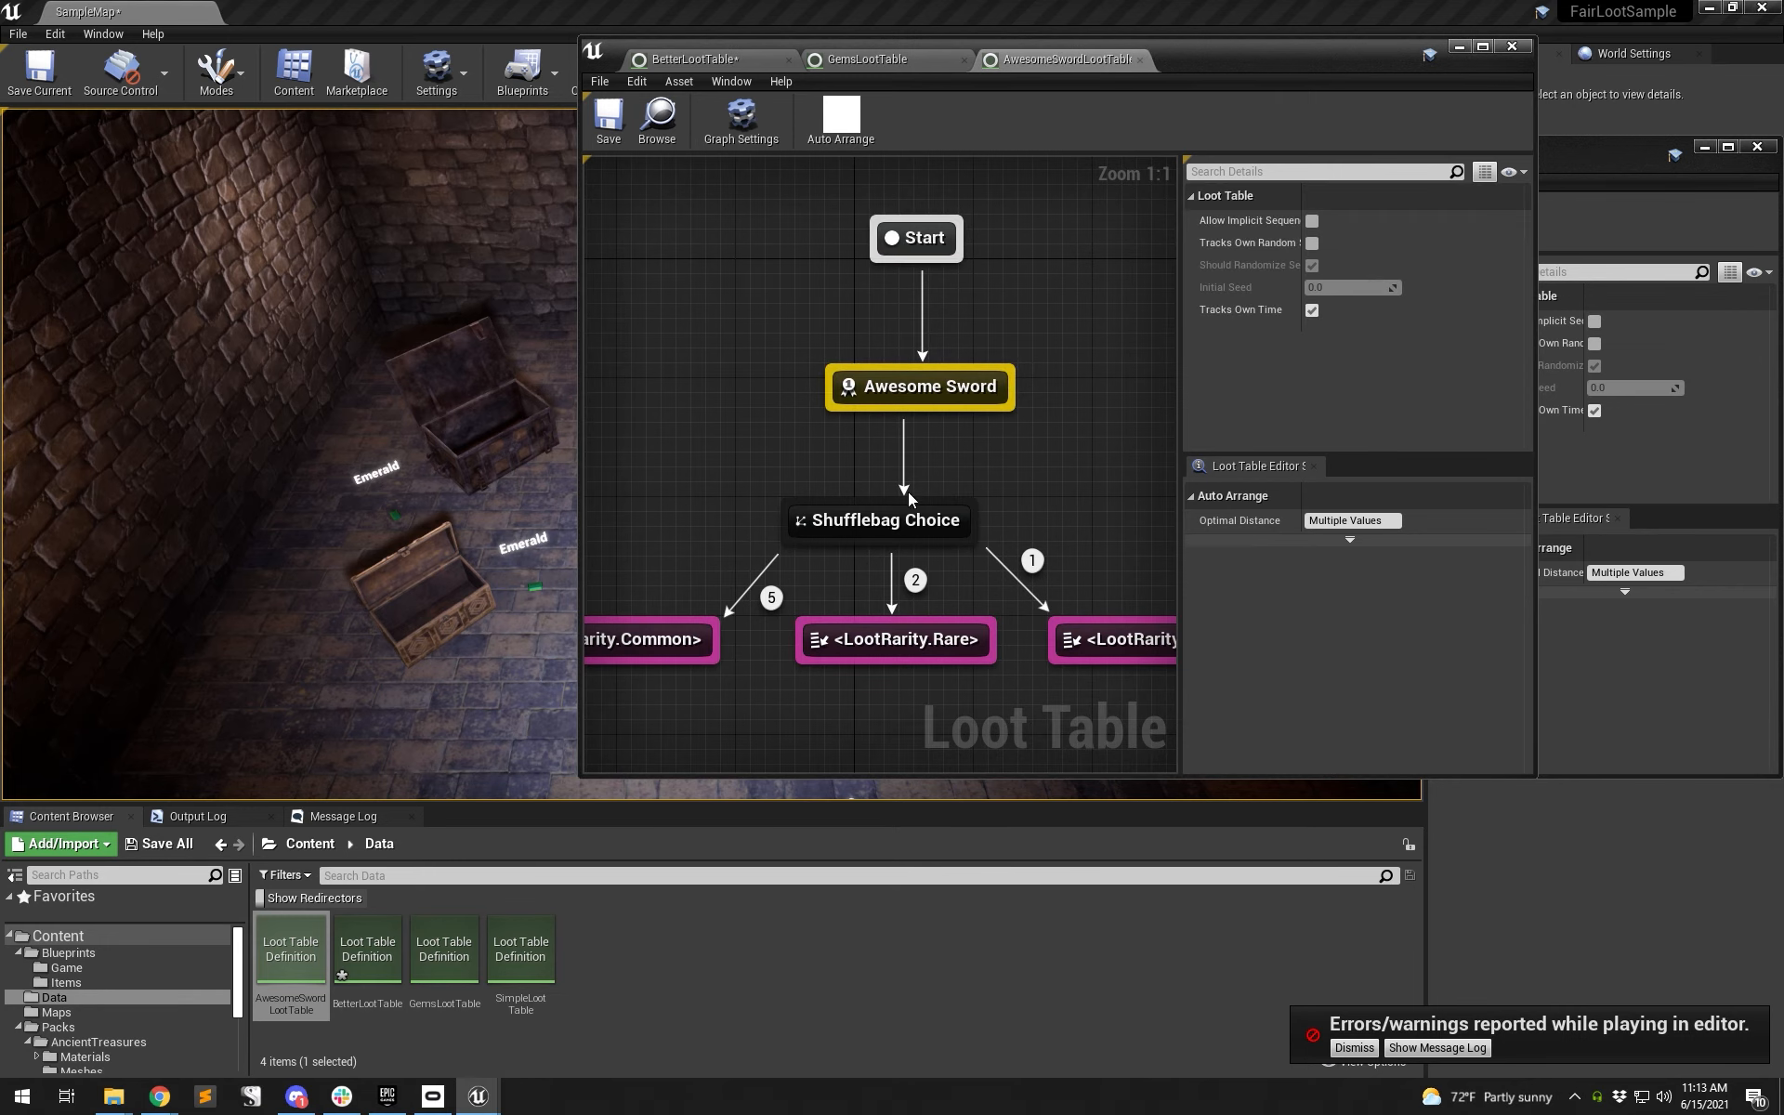
left_click_drag(887, 526, 901, 511)
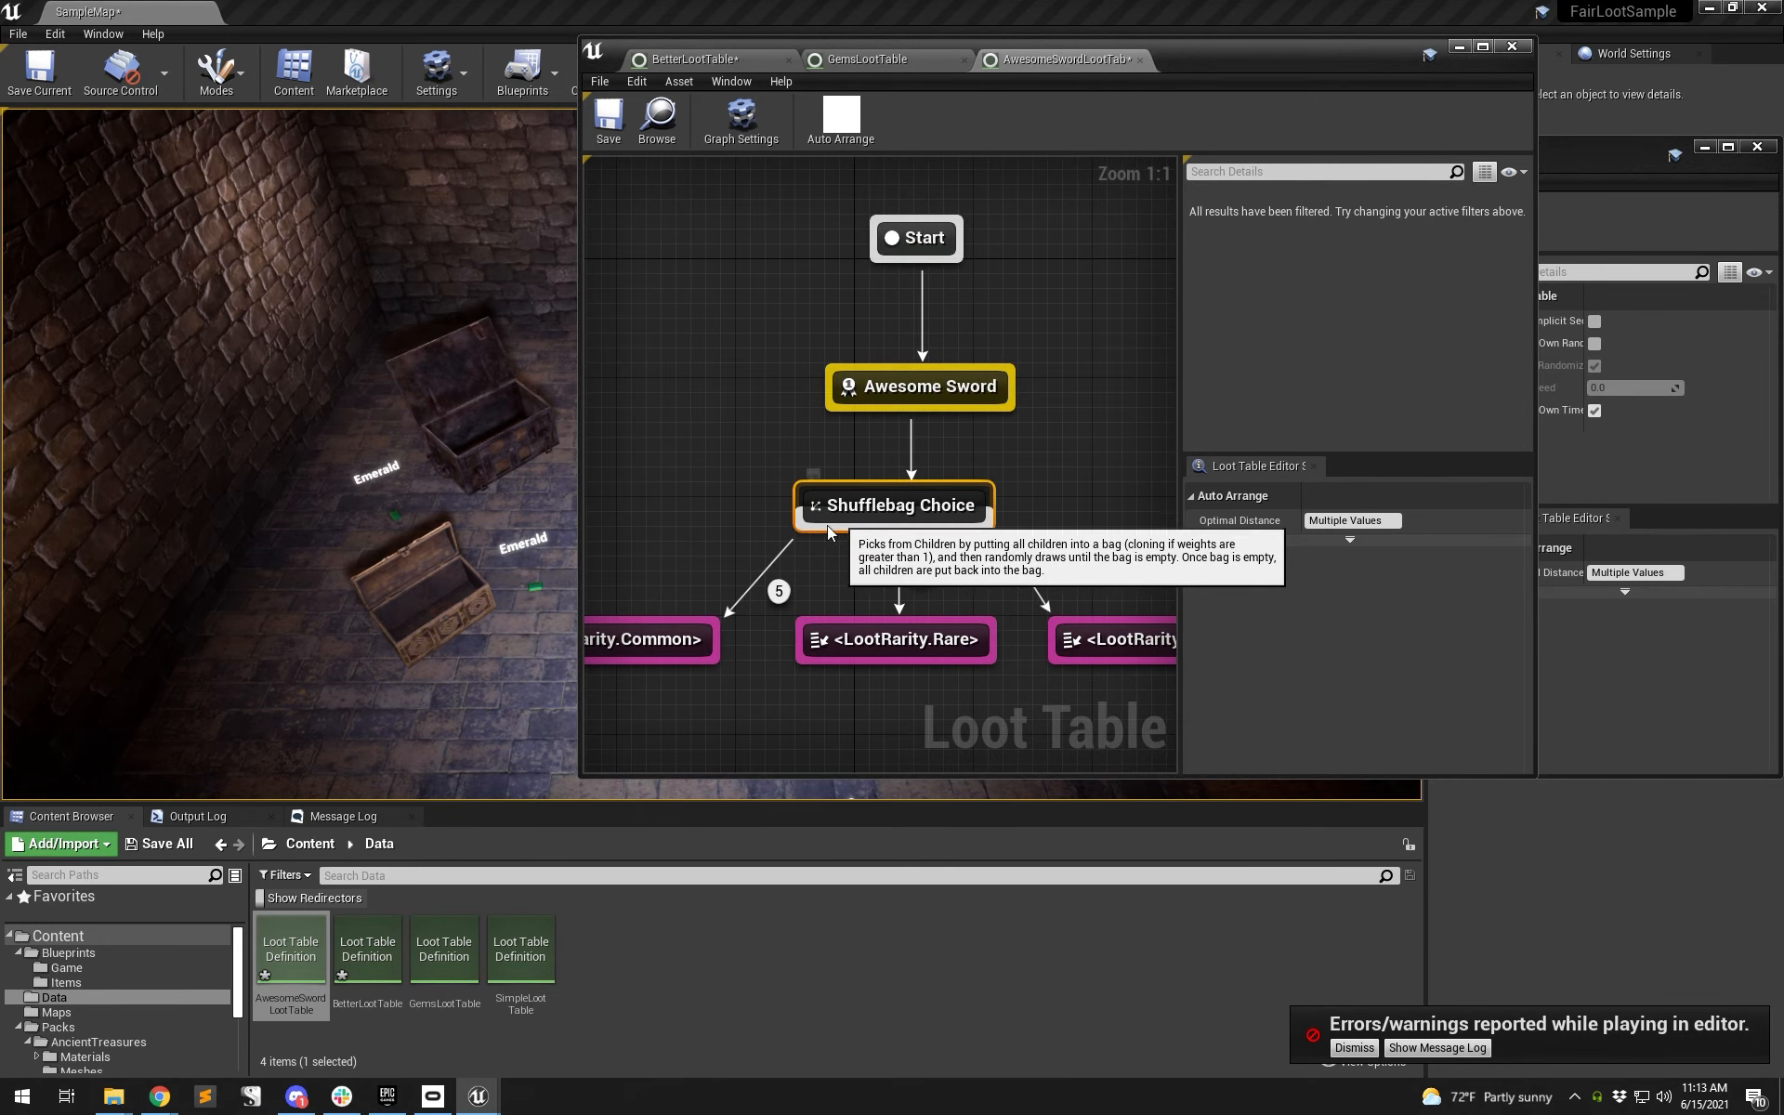
double_click(1214, 61)
right_click_drag(533, 301, 800, 311)
right_click(489, 761)
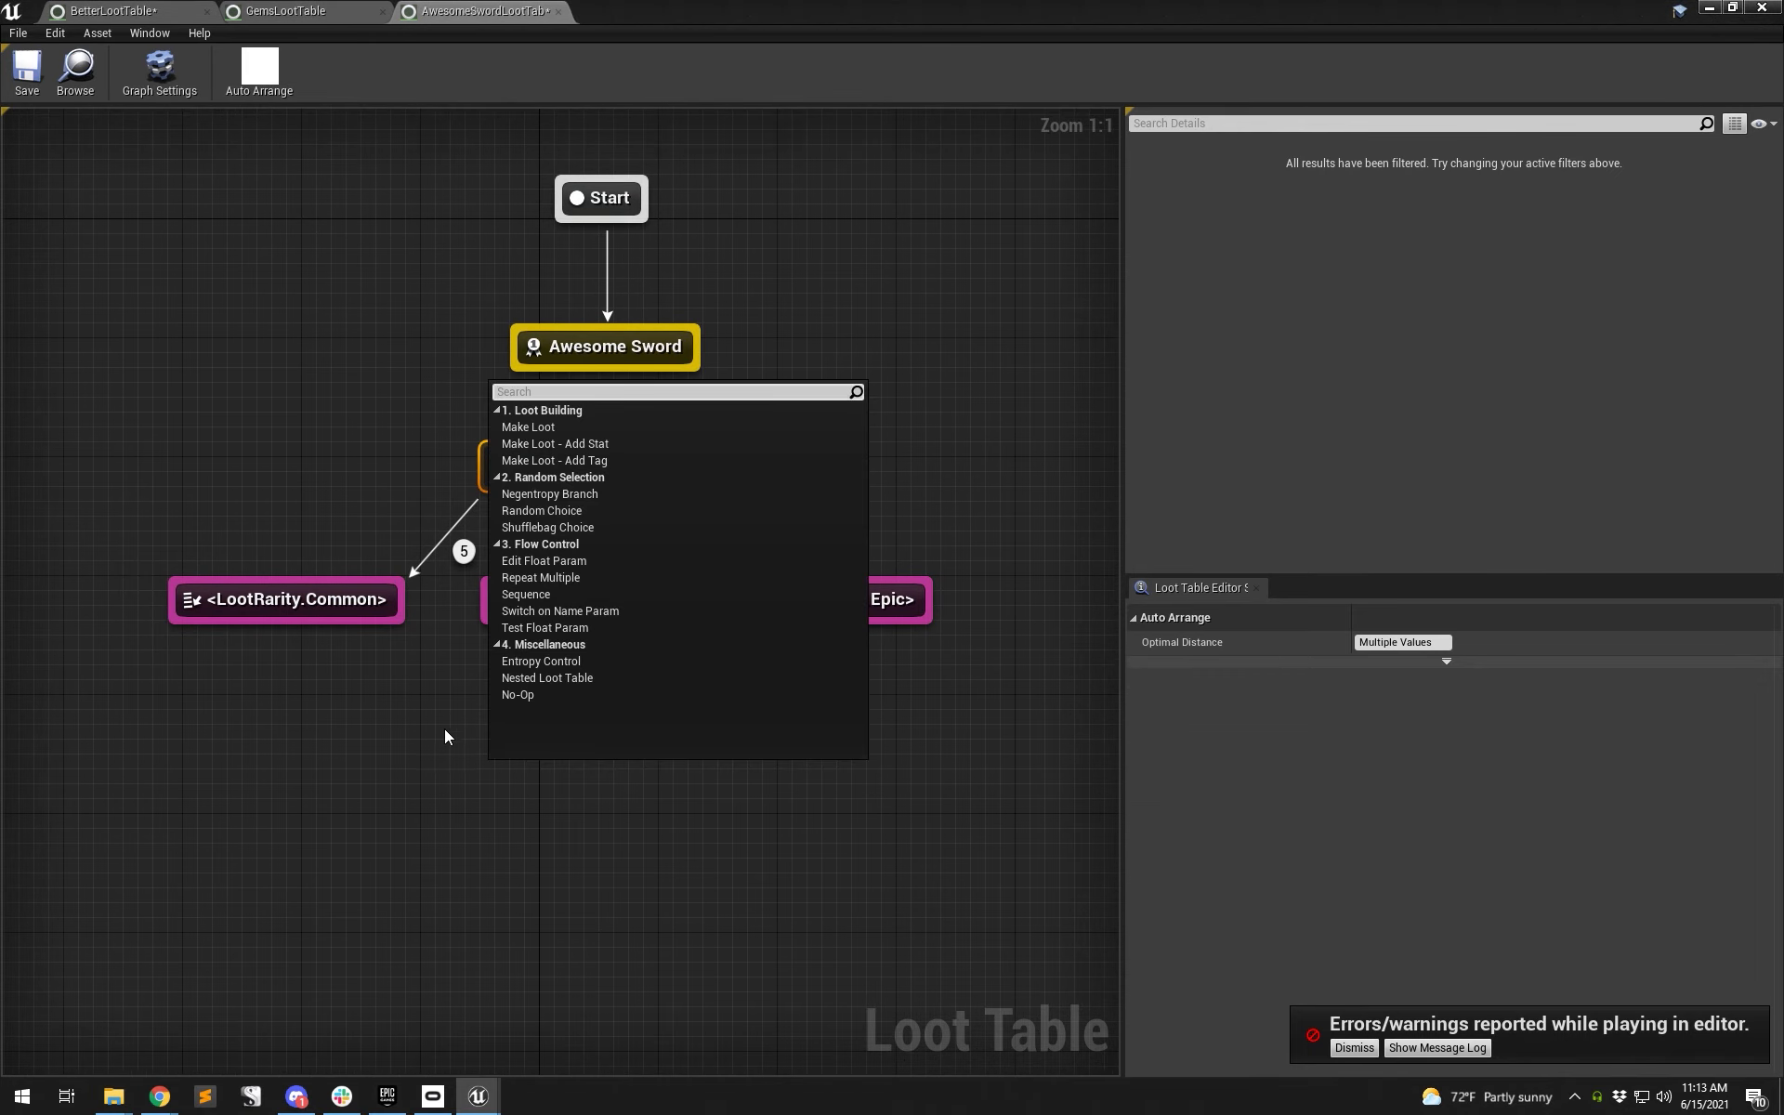
left_click(415, 727)
right_click(616, 710)
left_click(503, 732)
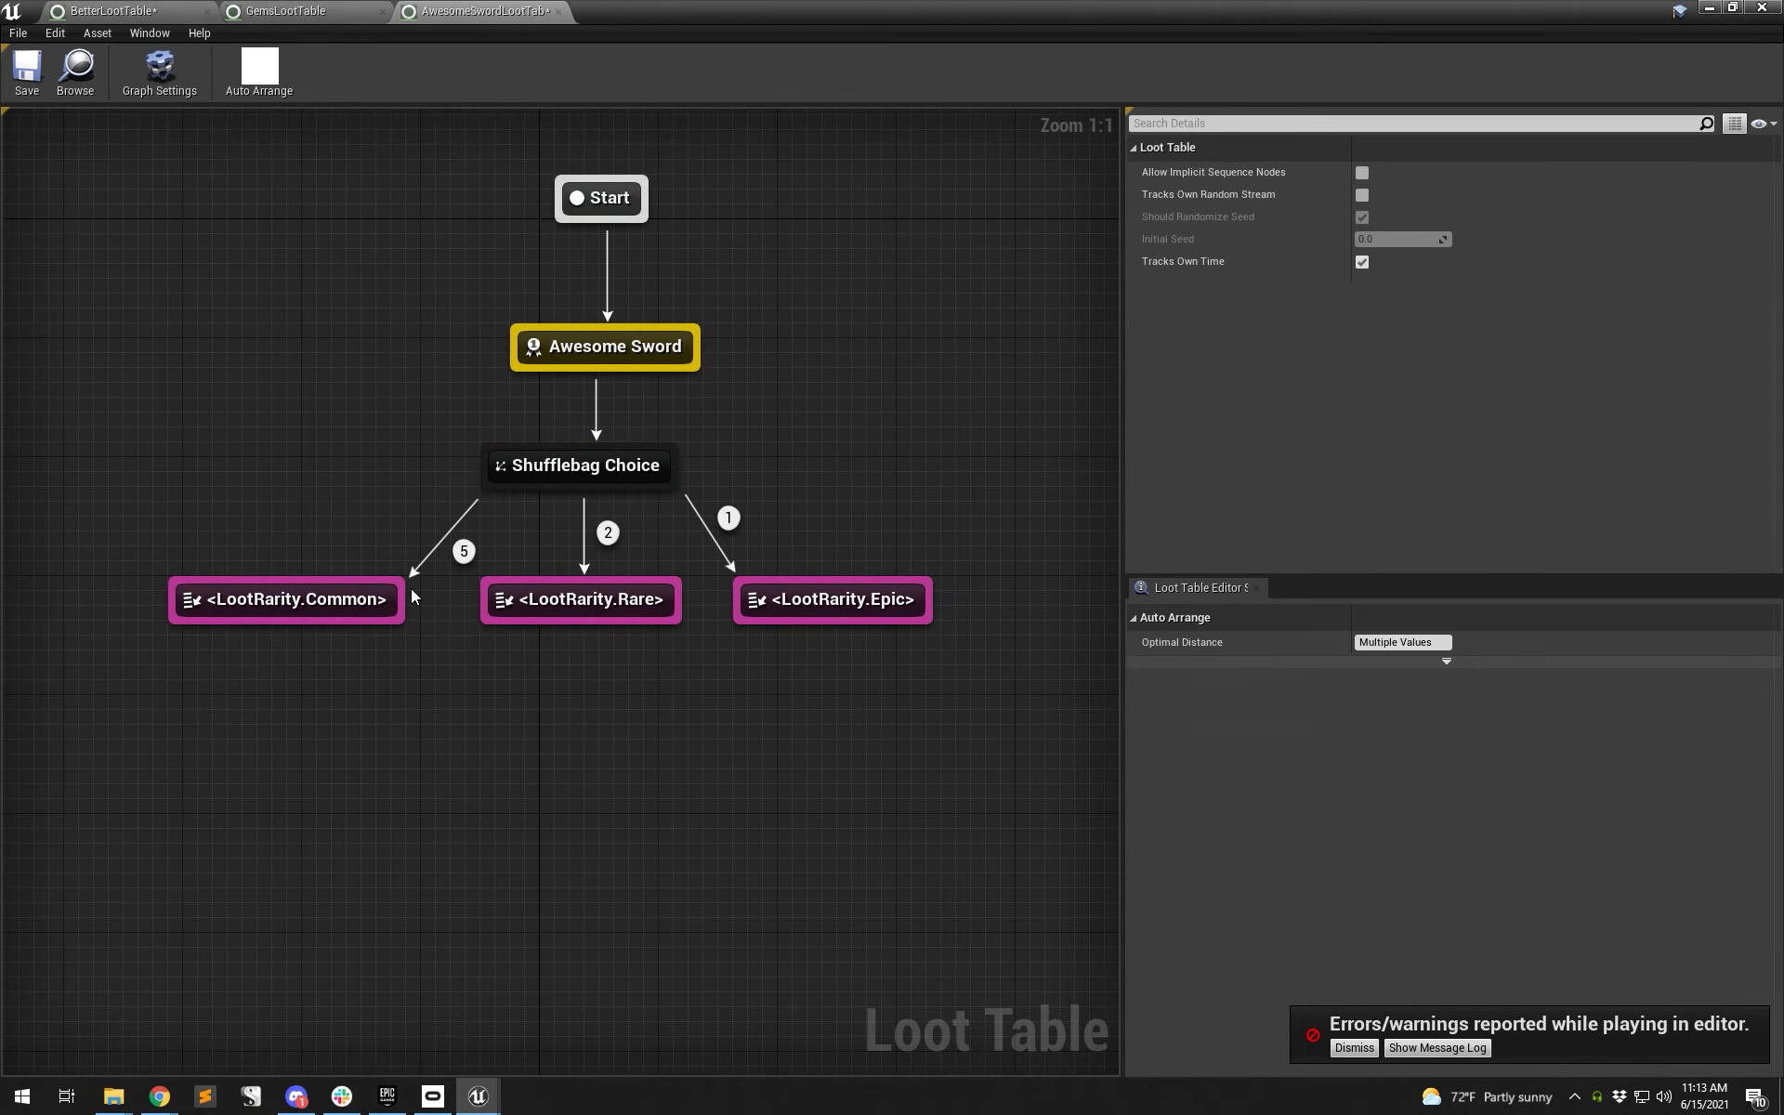
- Reposition the Sequence and Start nodes in BetterLootTable in line above their branches, and save the table
left_click(170, 10)
right_click_drag(335, 281, 607, 530)
left_click_drag(583, 351, 672, 351)
left_click_drag(602, 212, 669, 245)
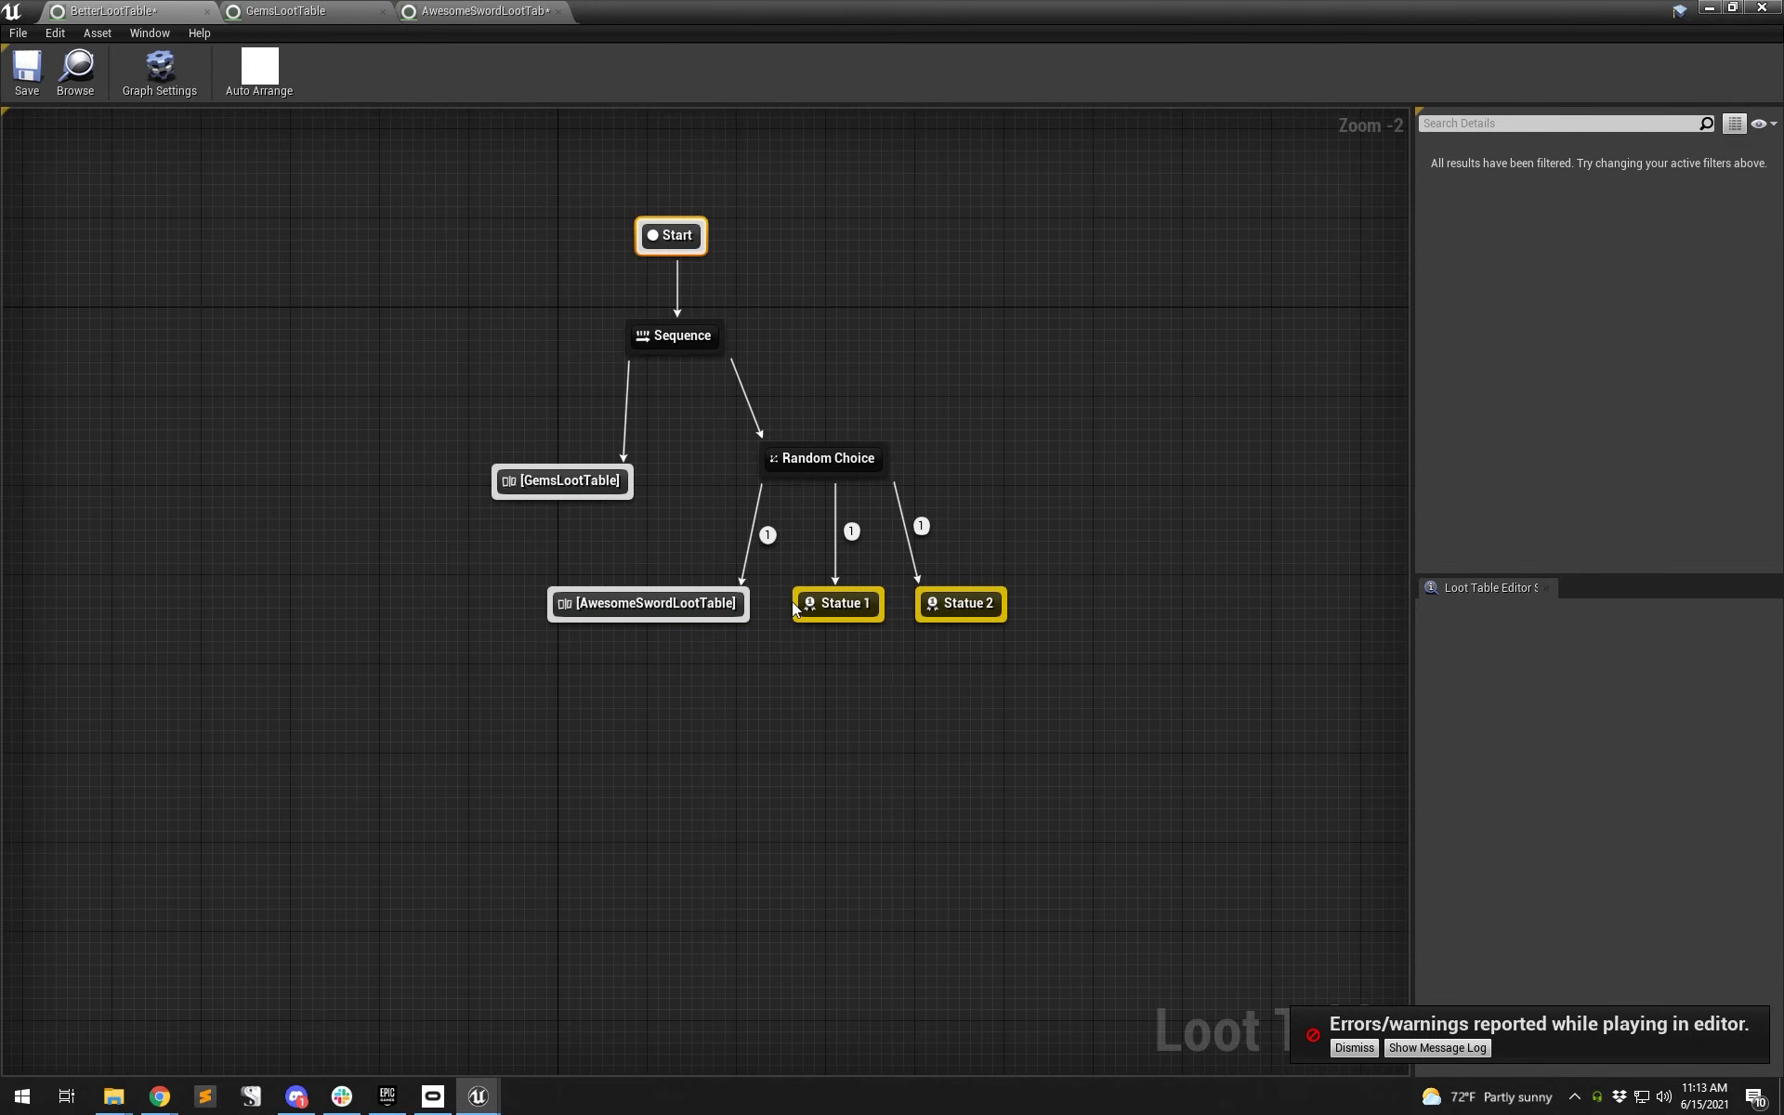
left_click(648, 611)
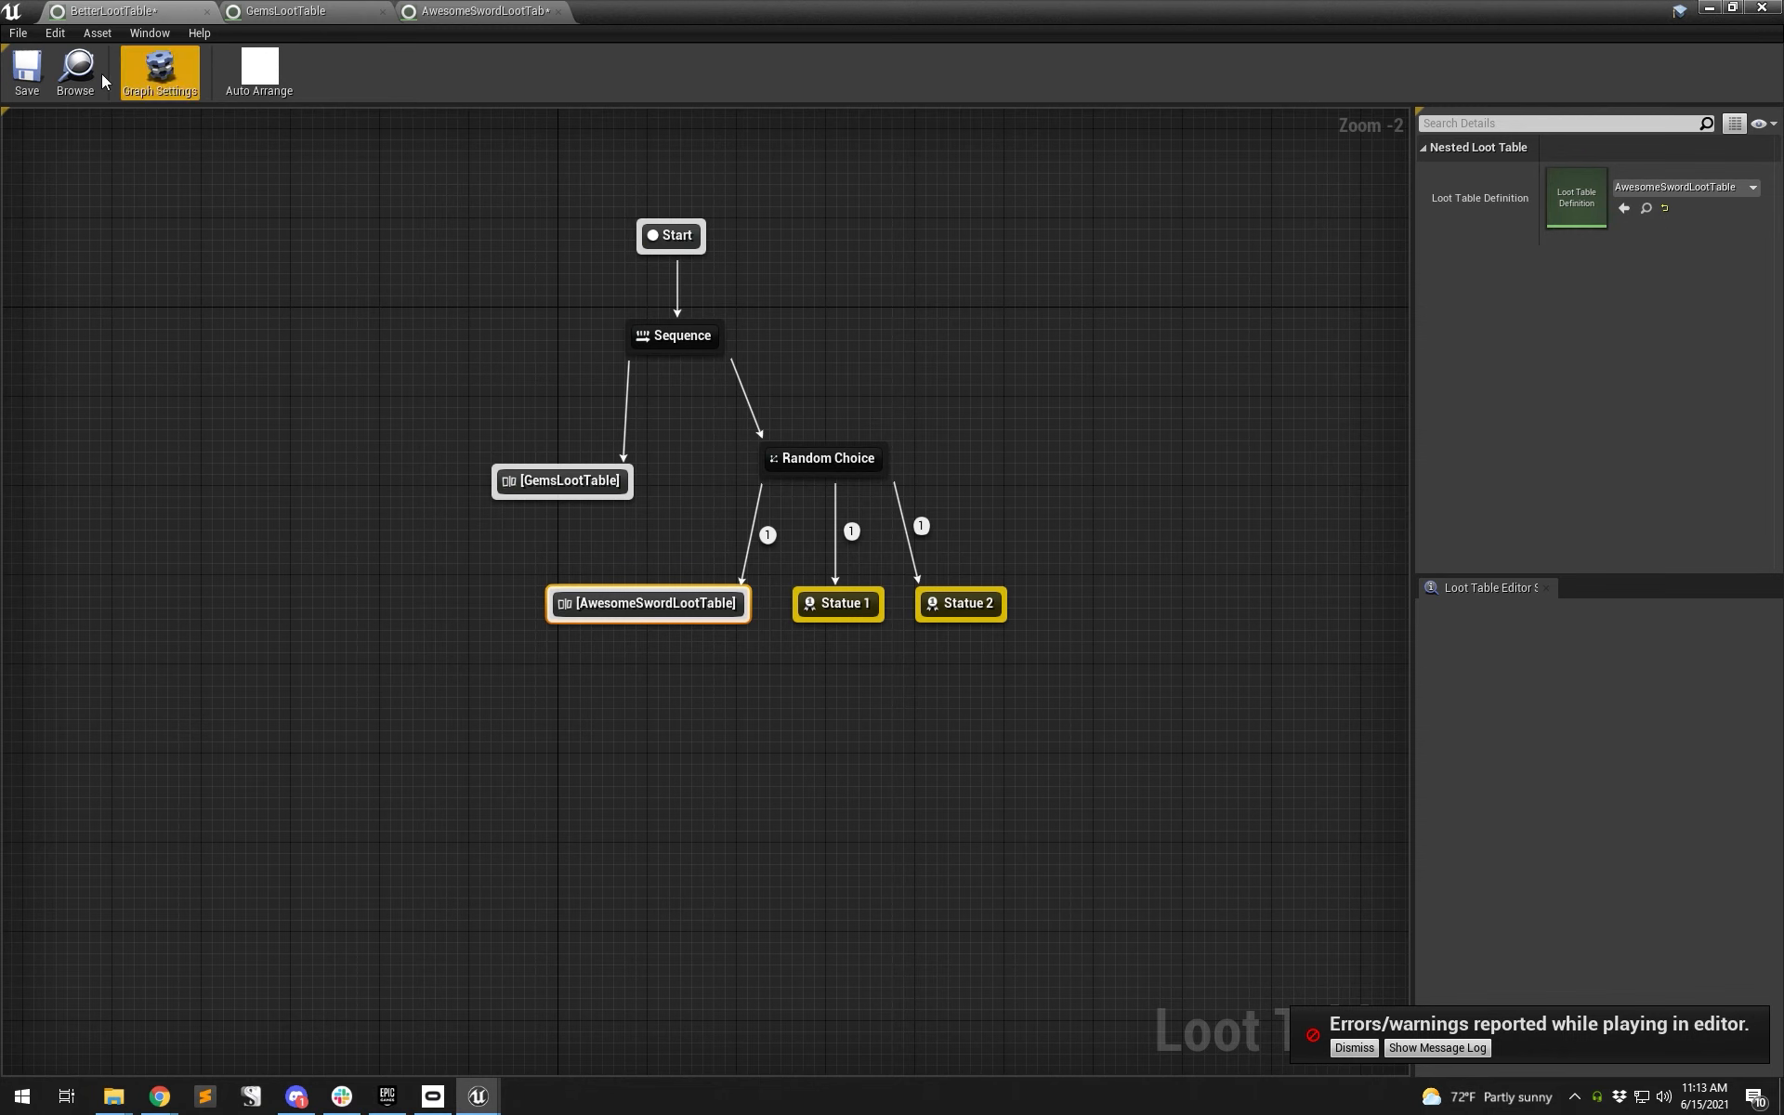
left_click(32, 86)
- Restore the smaller editor window, create a Loot Table Definition named BestLootTable in the Data folder and open it
left_click_drag(740, 7, 1106, 121)
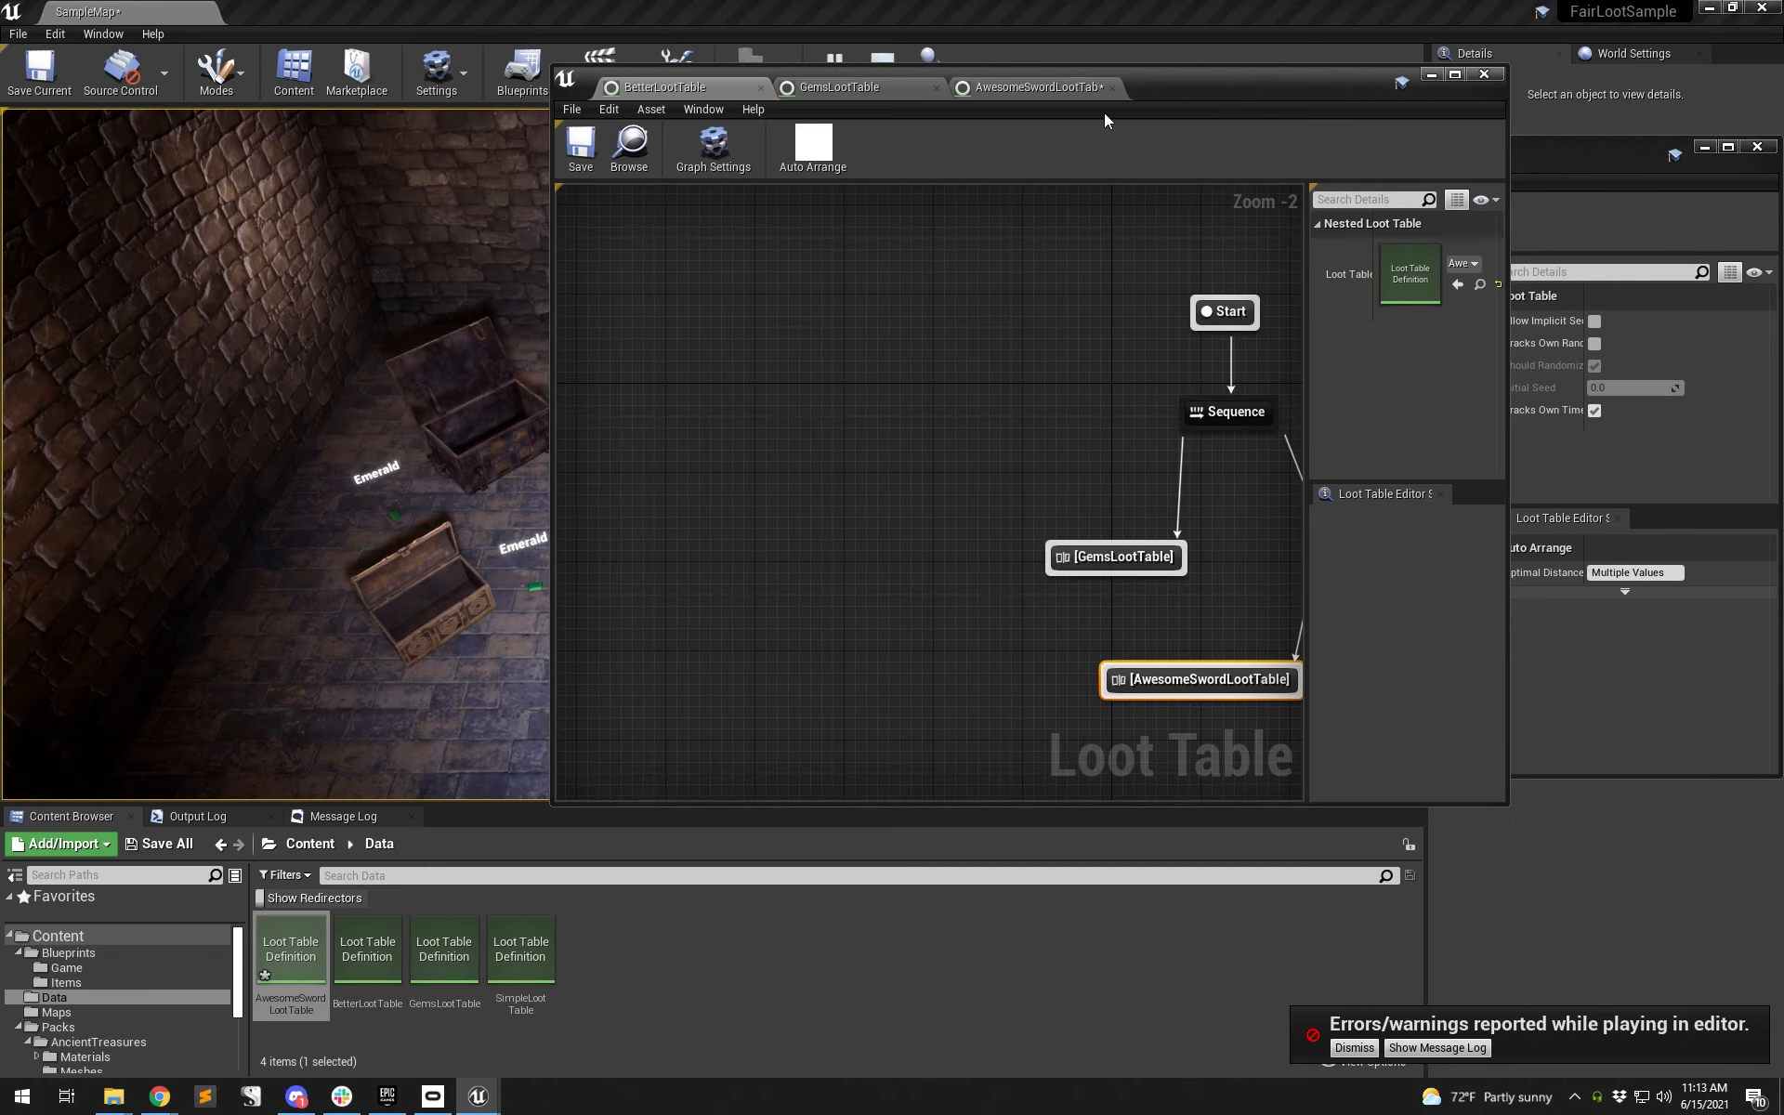
right_click(644, 976)
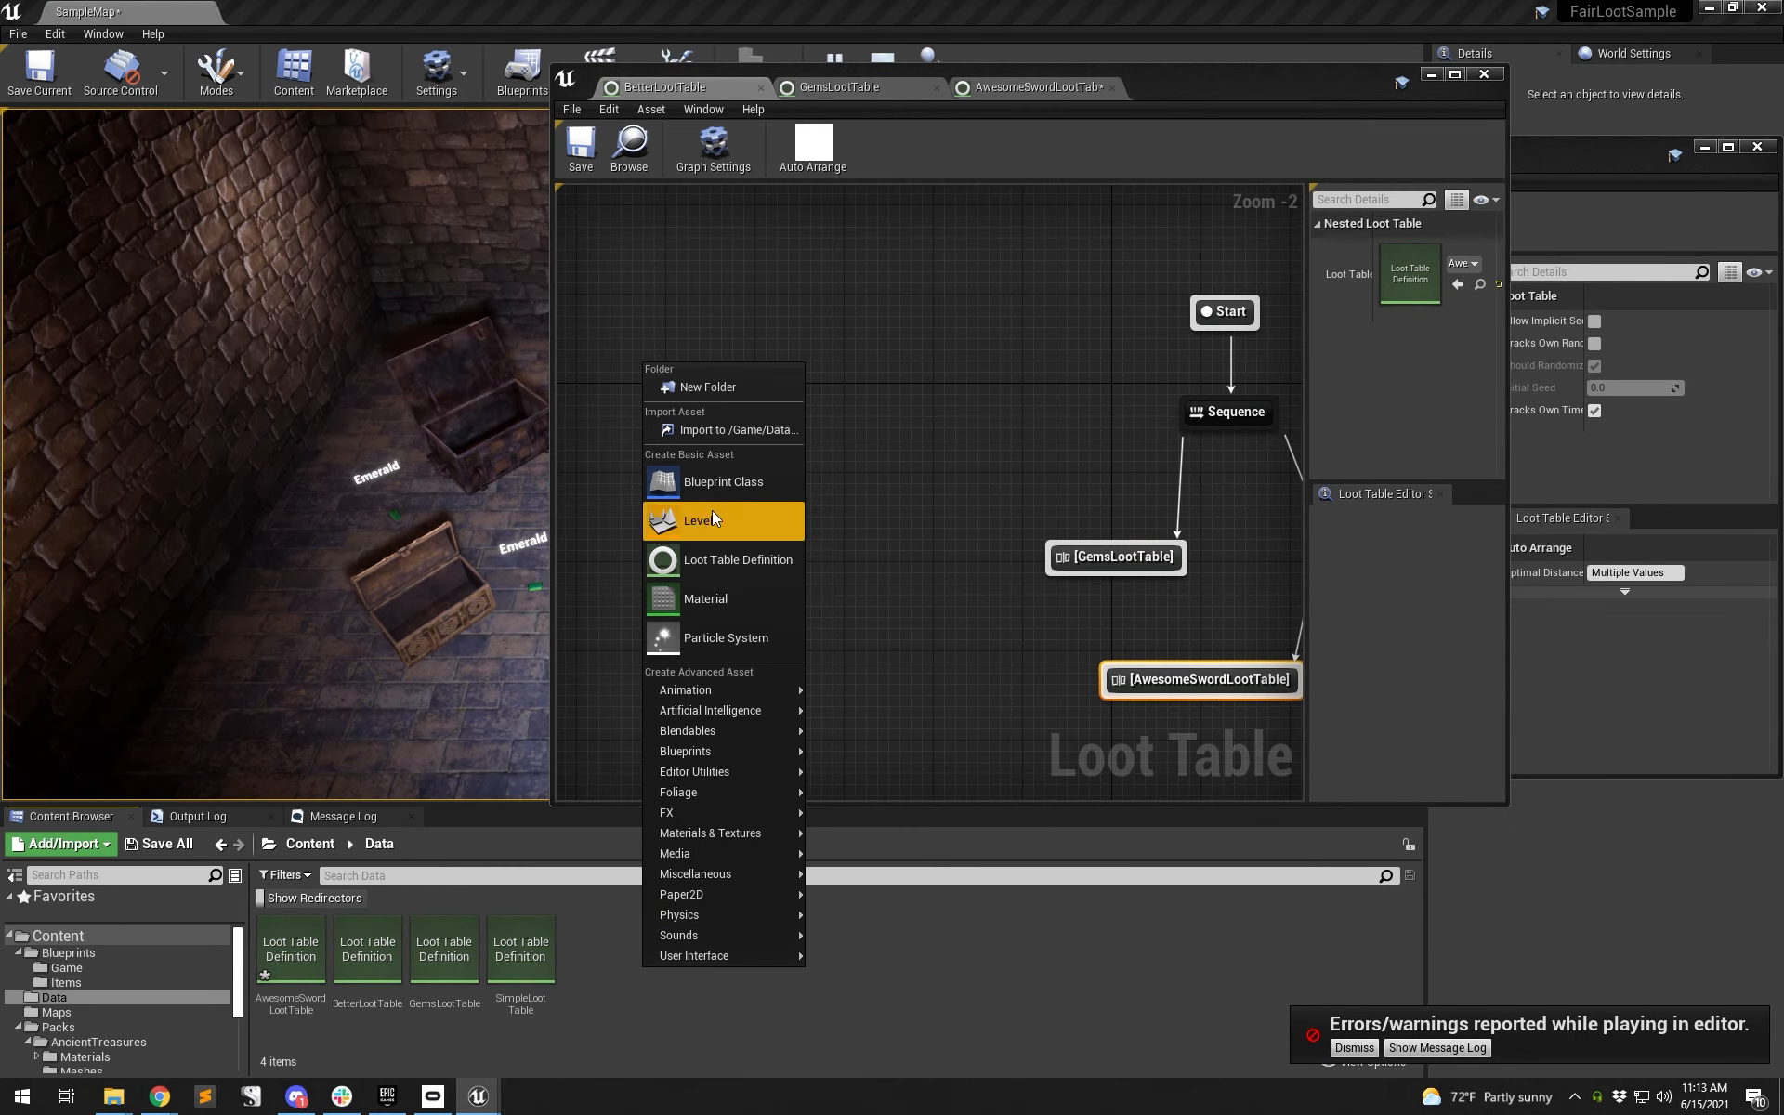
left_click(711, 560)
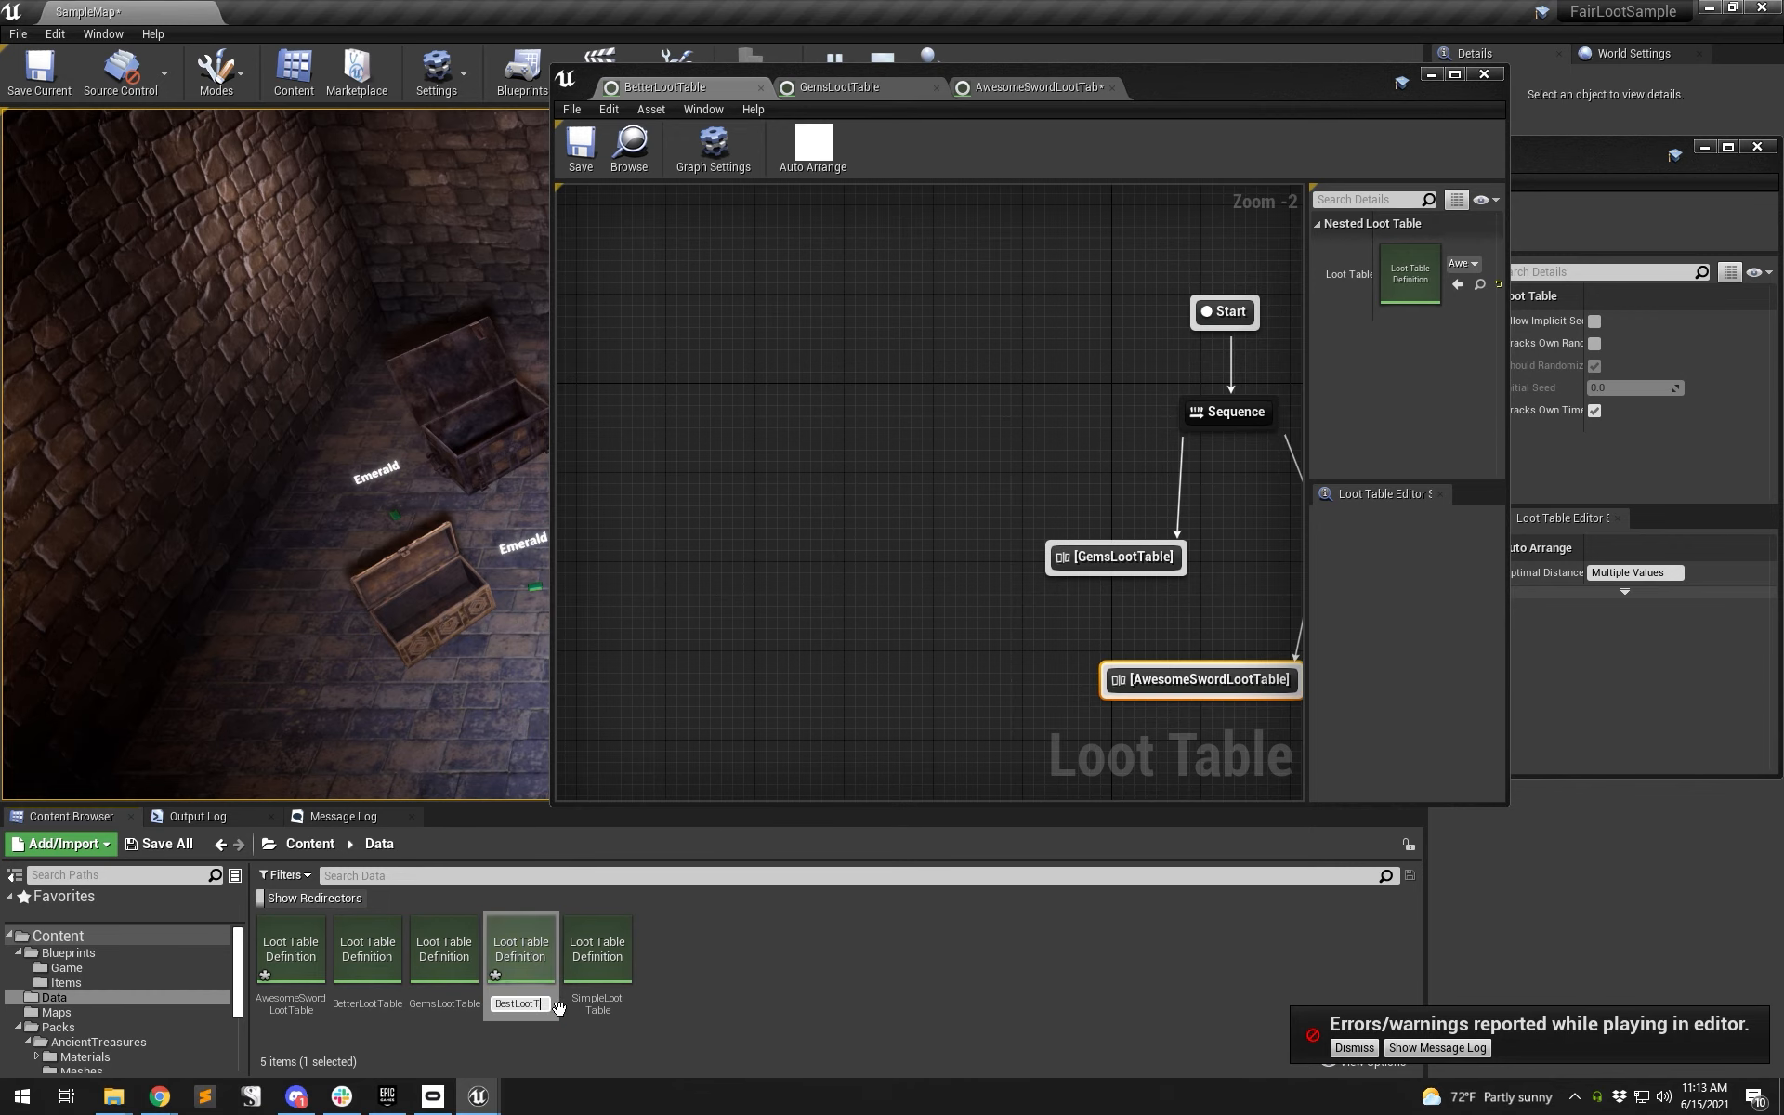
type("BestLootTable")
key("Return")
left_click_drag(291, 956, 651, 818)
- Add a Nested Loot Table node referencing AwesomeSwordLootTable to BestLootTable and move Start further above it
right_click(785, 604)
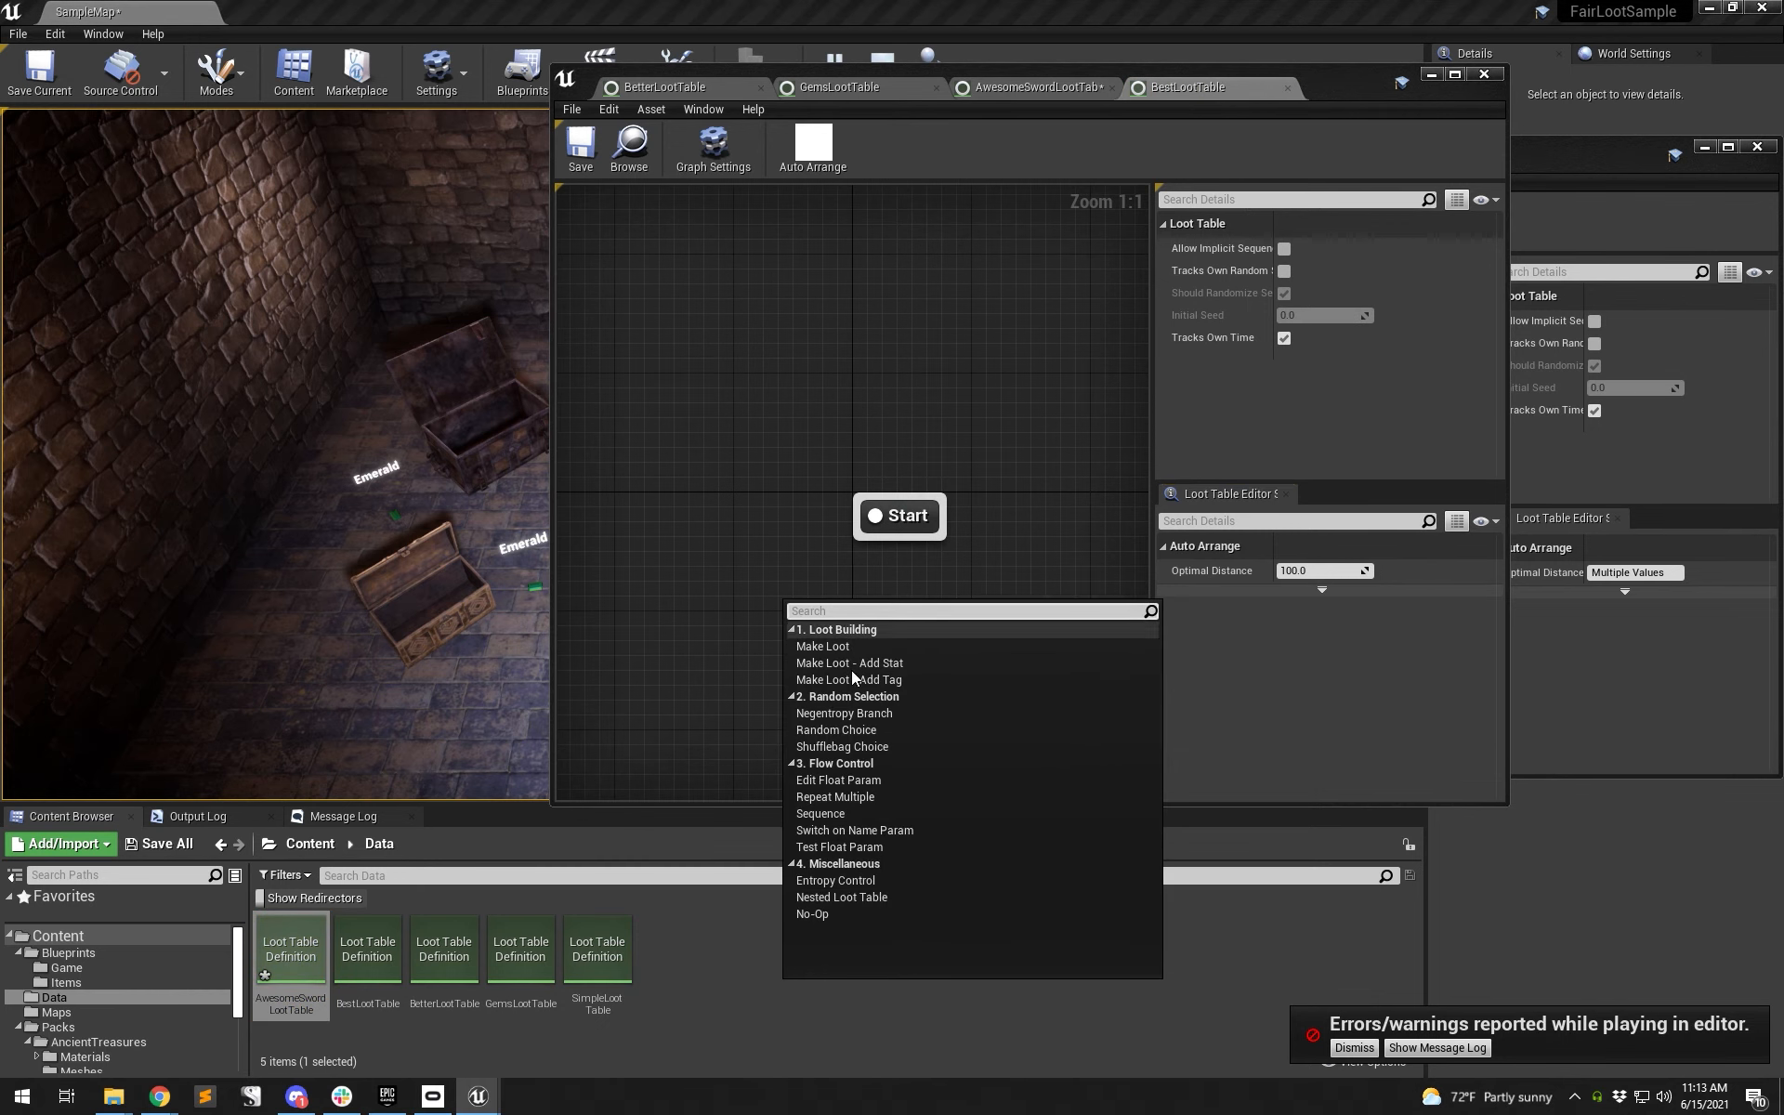
left_click(841, 897)
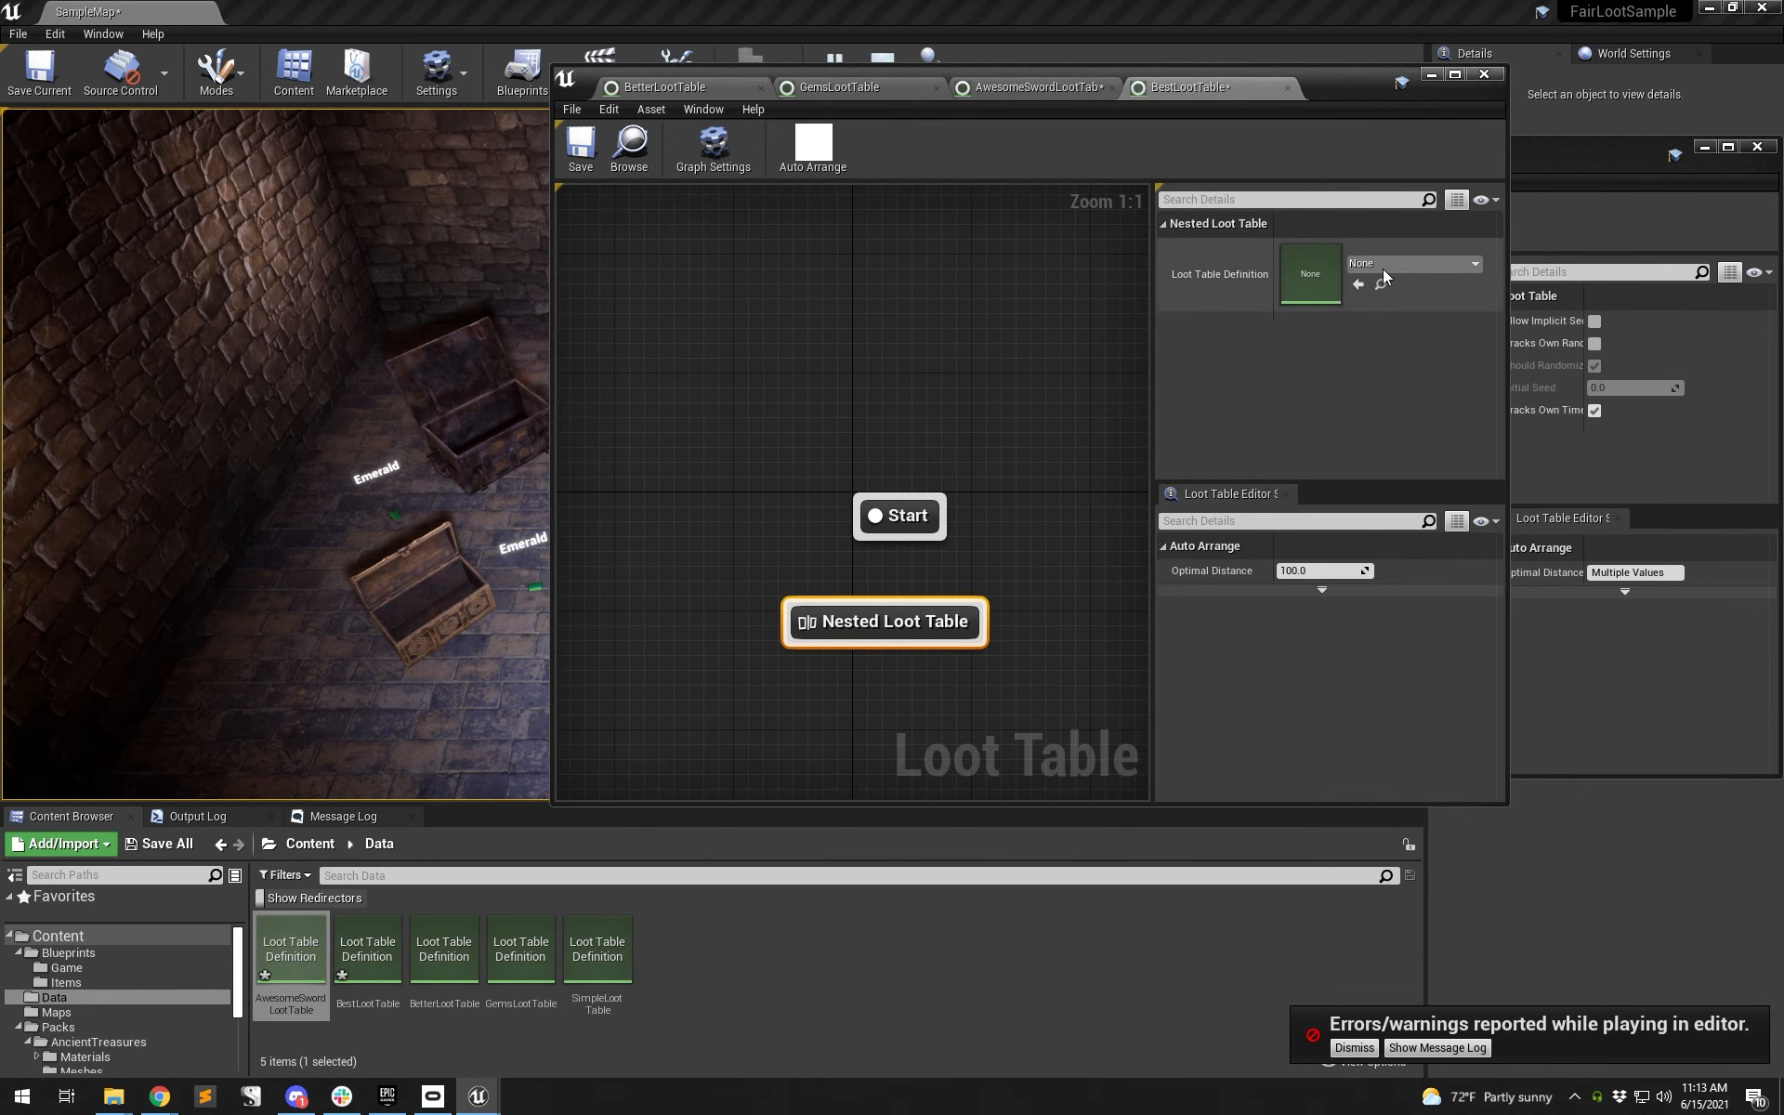
left_click(1358, 285)
left_click_drag(900, 520, 899, 413)
left_click_drag(920, 563, 917, 544)
right_click(864, 481)
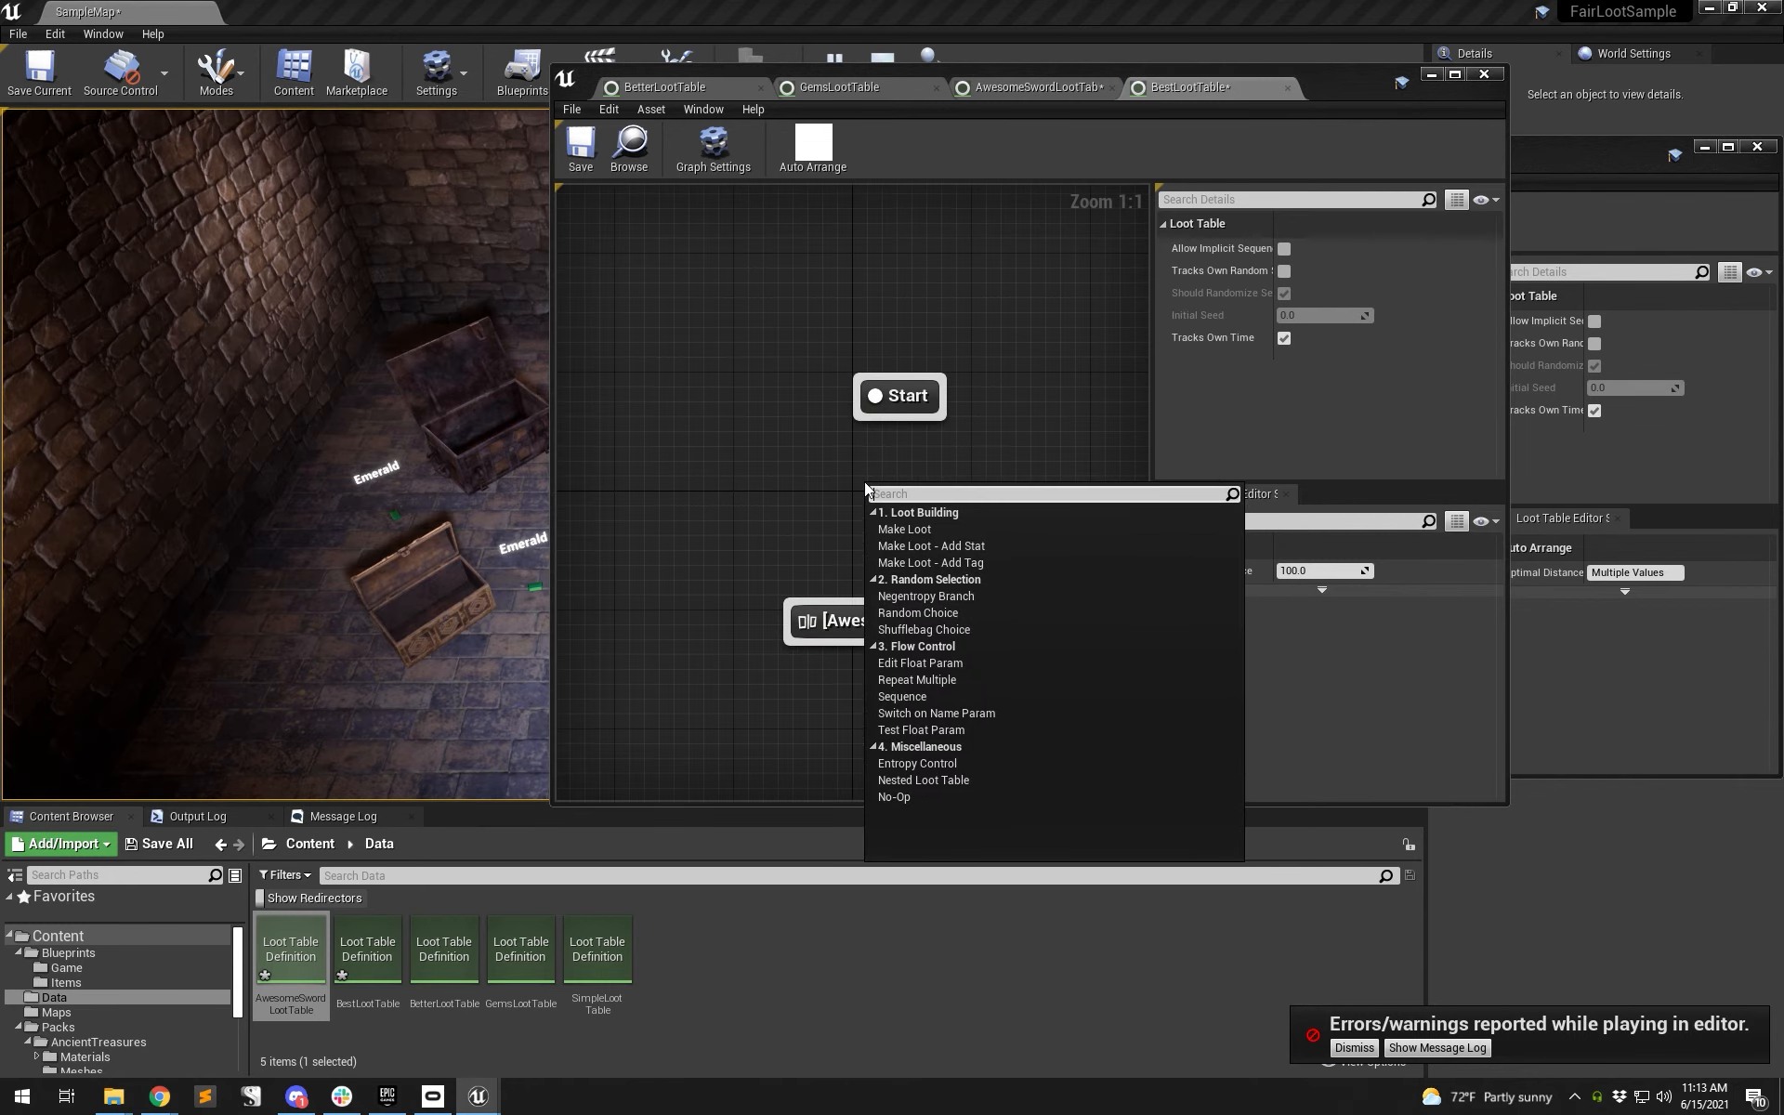
left_click(821, 504)
left_click_drag(929, 633, 910, 631)
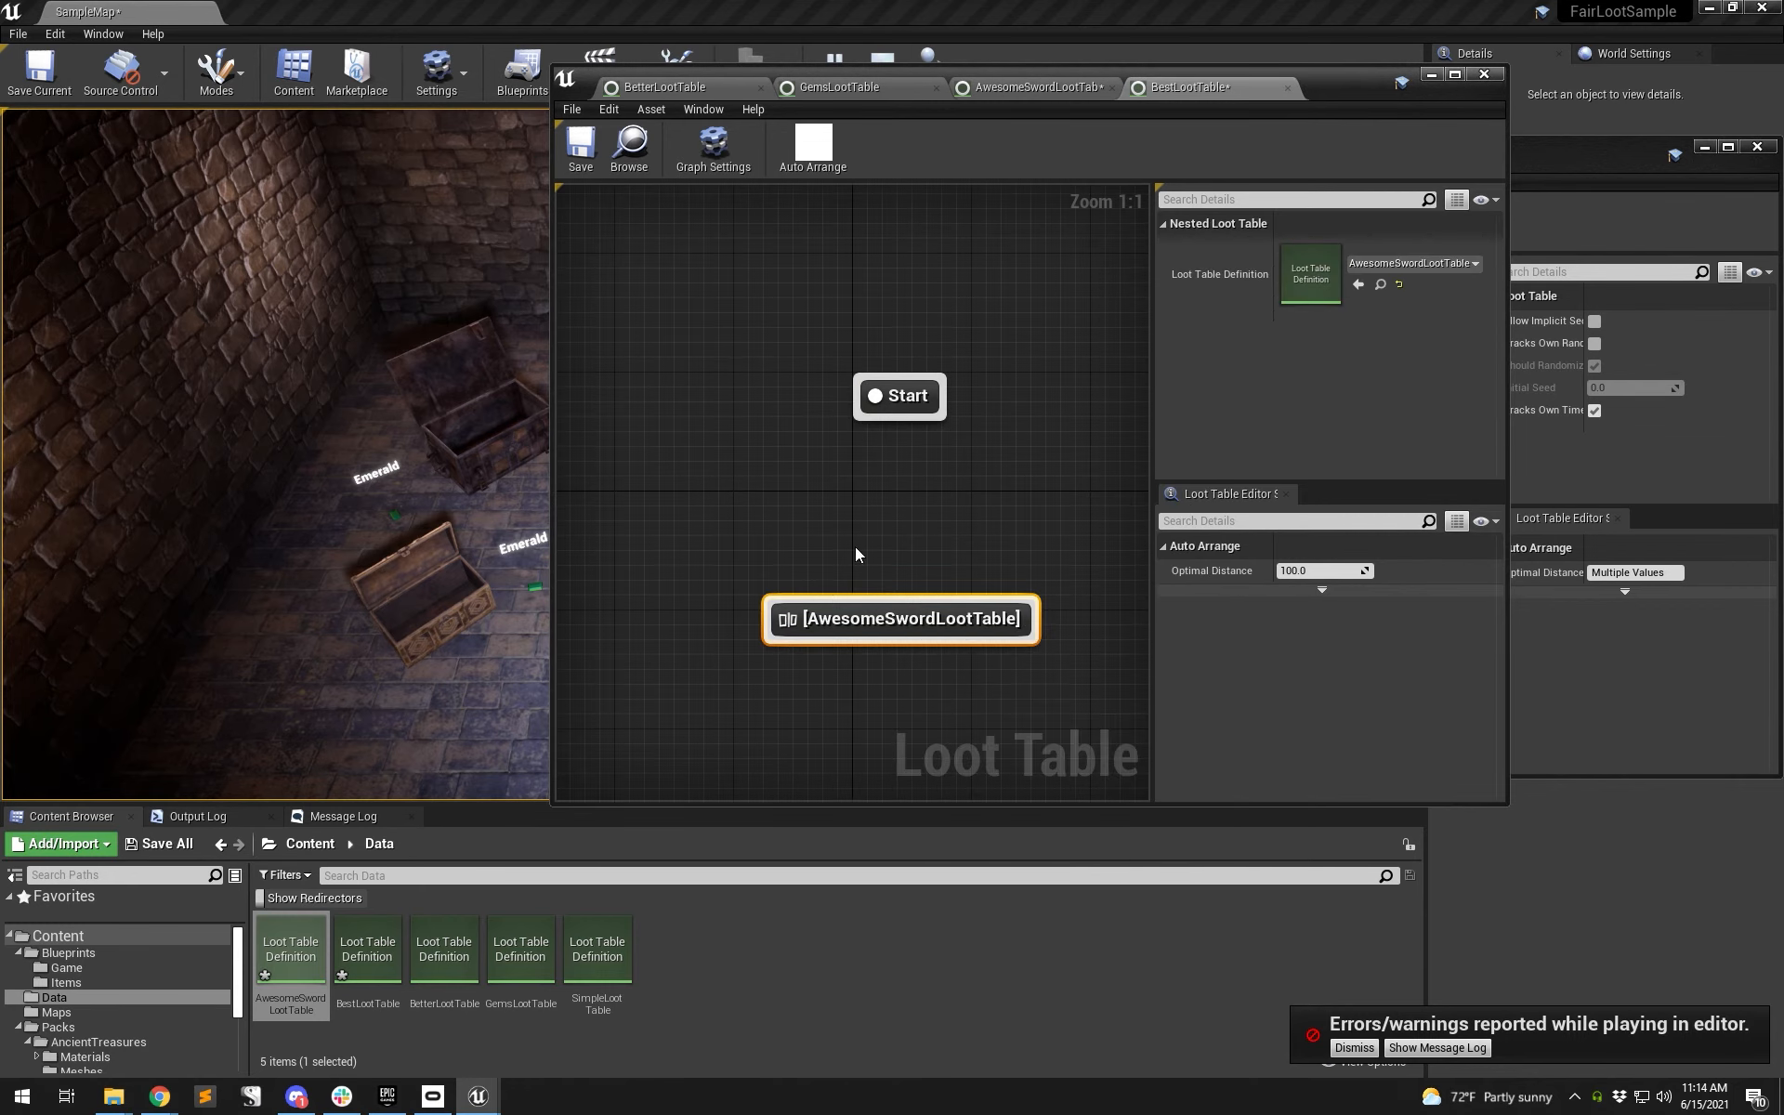
- Copy the Statue 1 and Statue 2 nodes from BetterLootTable into BestLootTable, beside the AwesomeSwordLootTable node
left_click(828, 87)
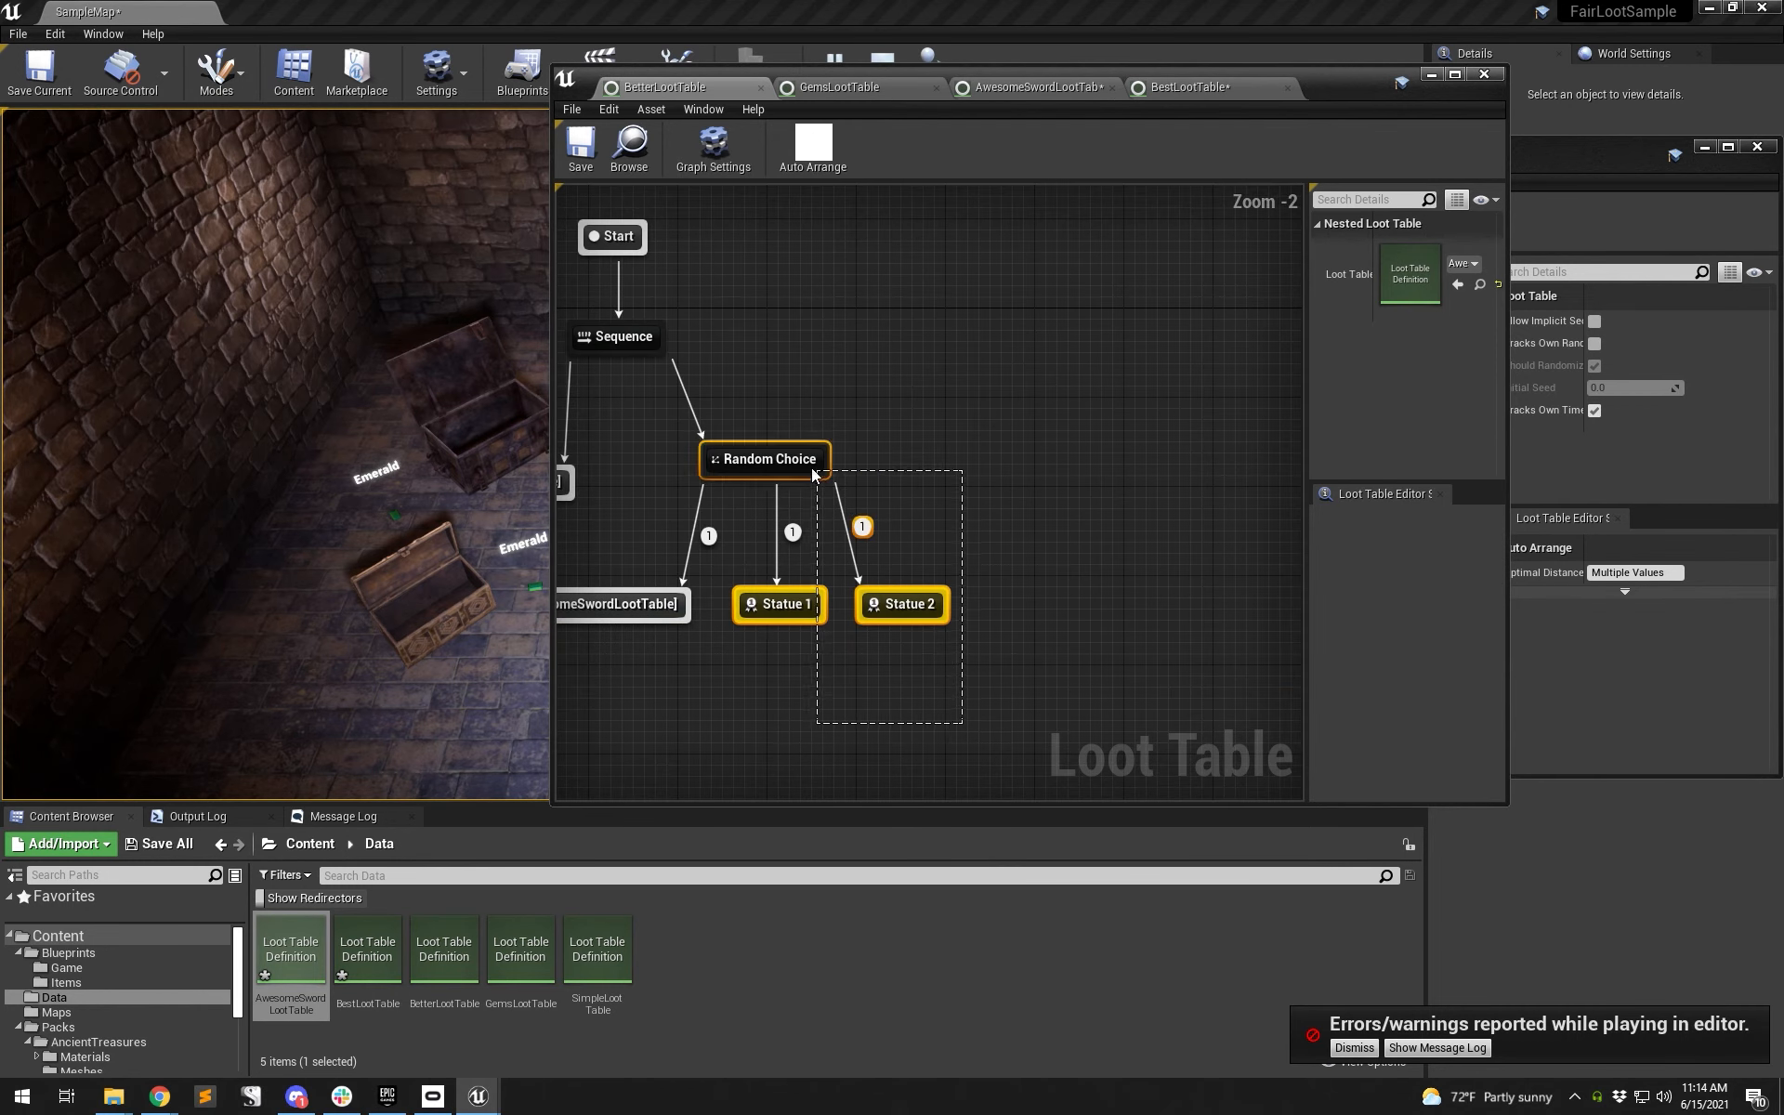
left_click_drag(811, 466, 754, 446)
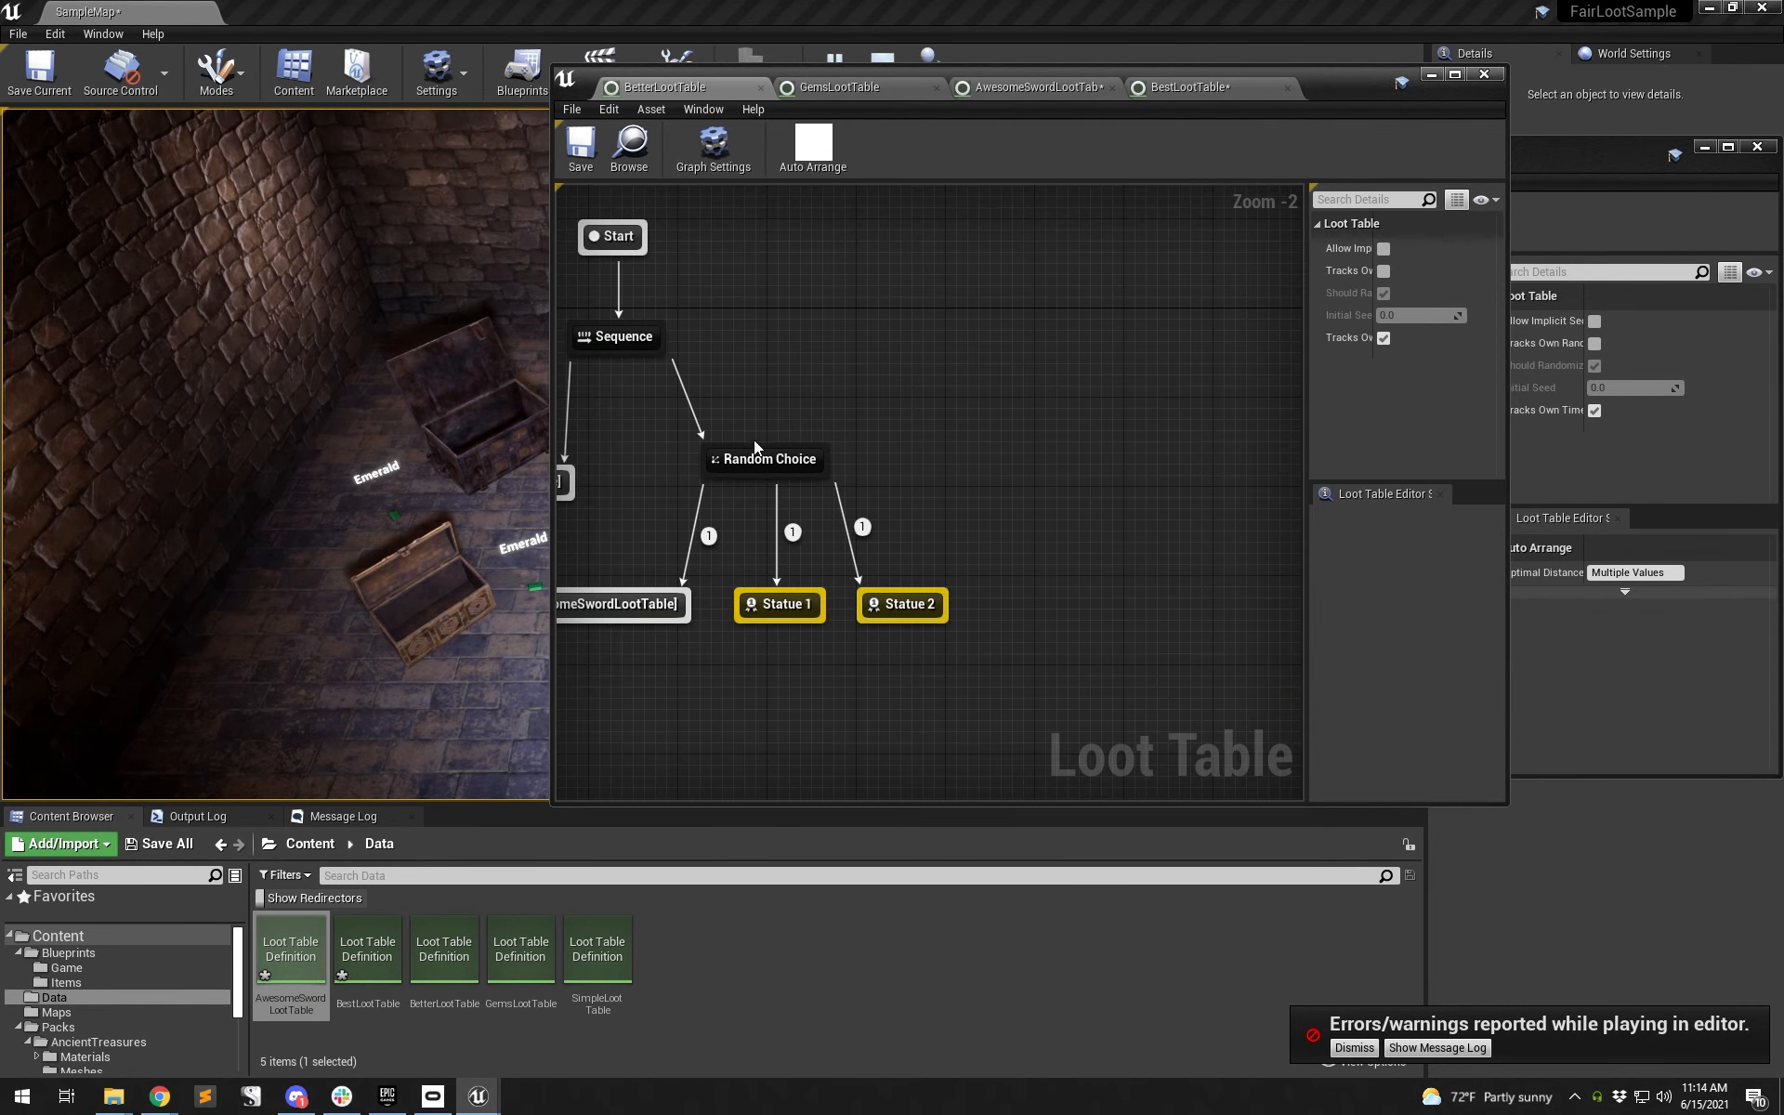
left_click_drag(944, 613, 946, 615)
left_click(1205, 90)
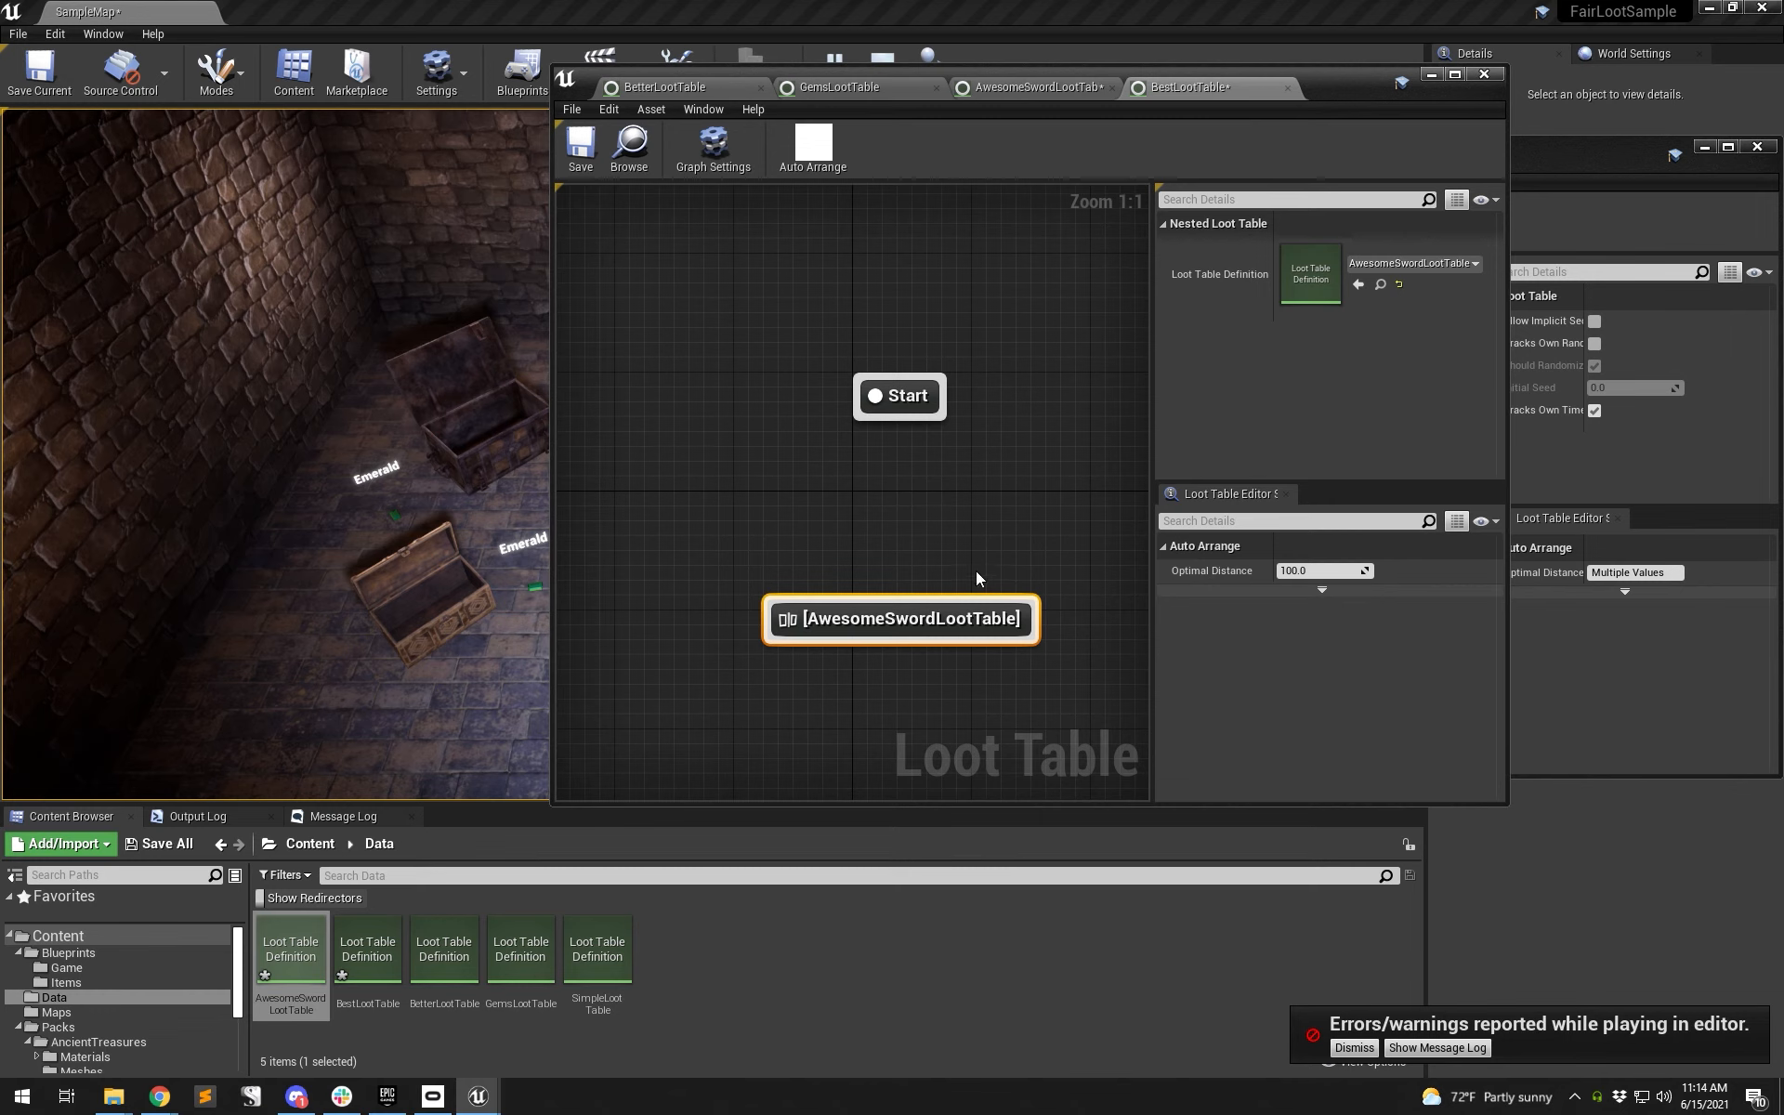
right_click_drag(990, 563, 721, 485)
left_click(836, 425)
key("ctrl+v")
left_click_drag(899, 429, 902, 574)
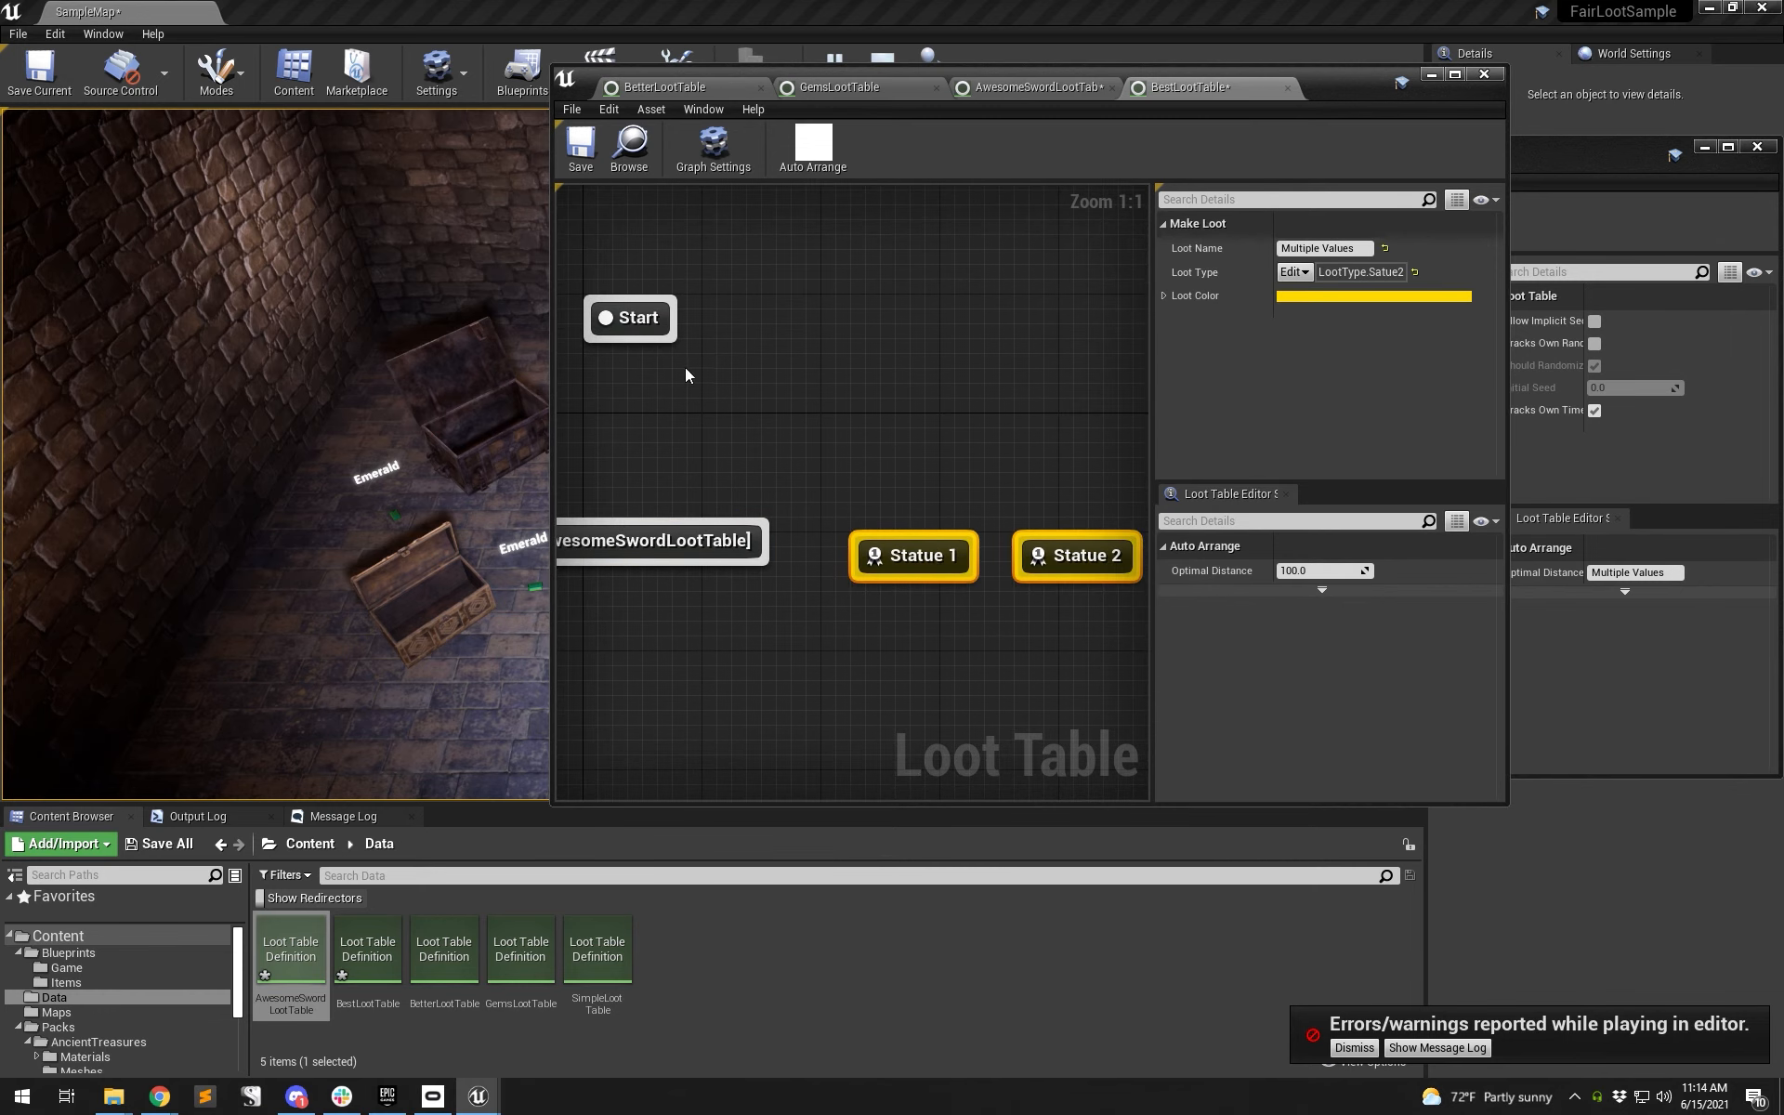
- Add a Sequence node to BestLootTable, place it below Start and connect Start to it
right_click_drag(753, 288, 796, 375)
right_click(801, 450)
type("seq")
key("Return")
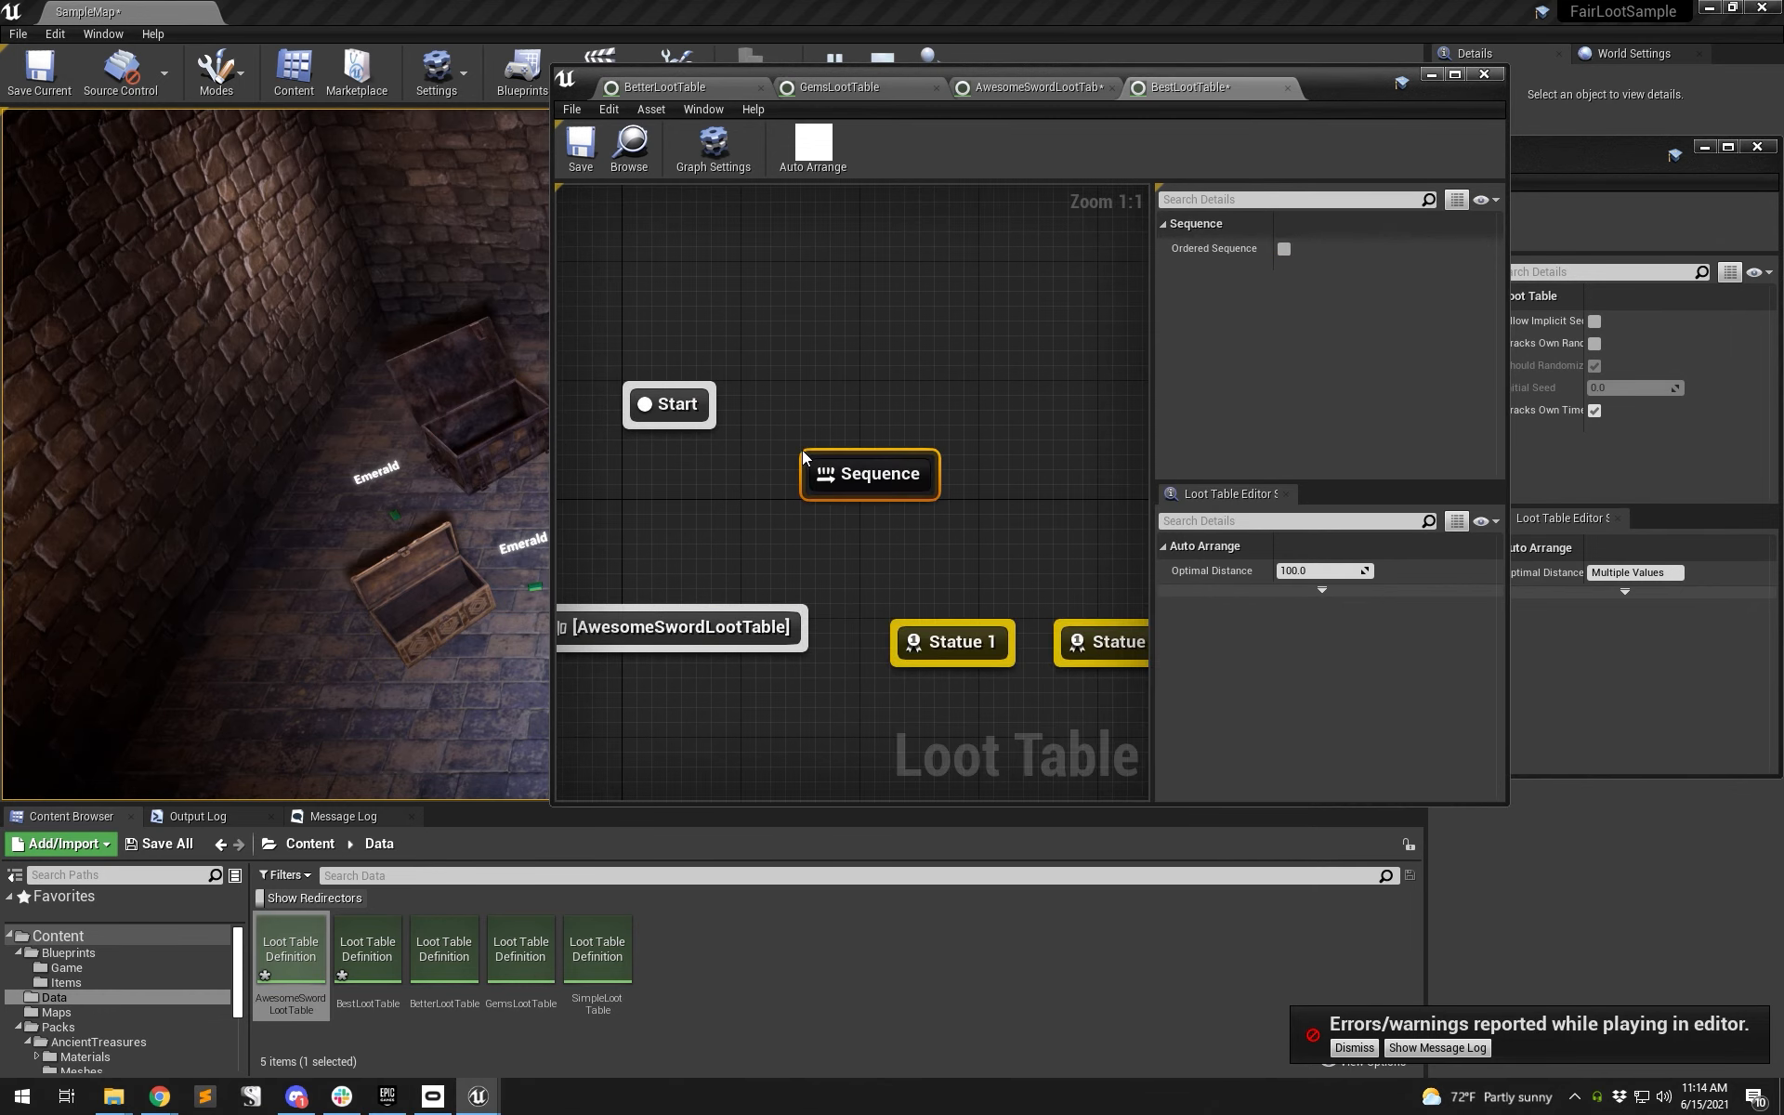
left_click_drag(658, 421, 806, 305)
left_click_drag(882, 481, 838, 411)
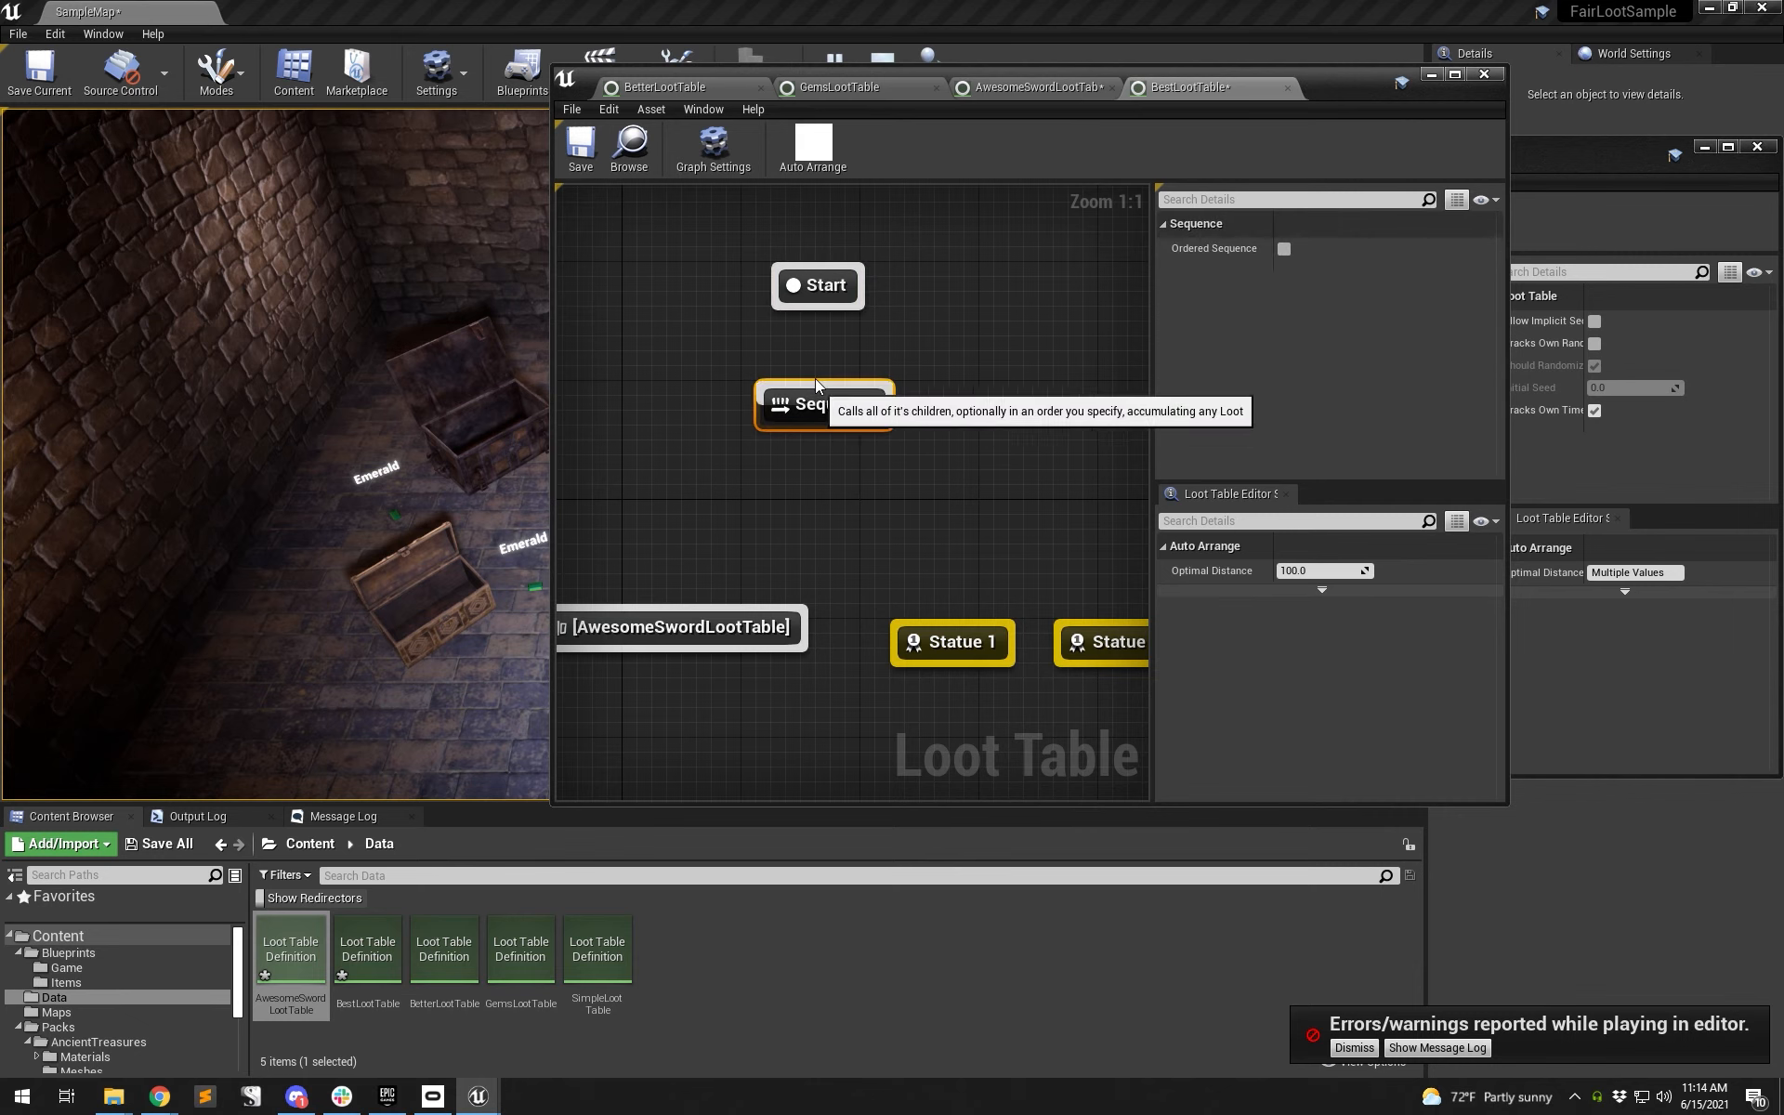
left_click_drag(810, 307, 816, 388)
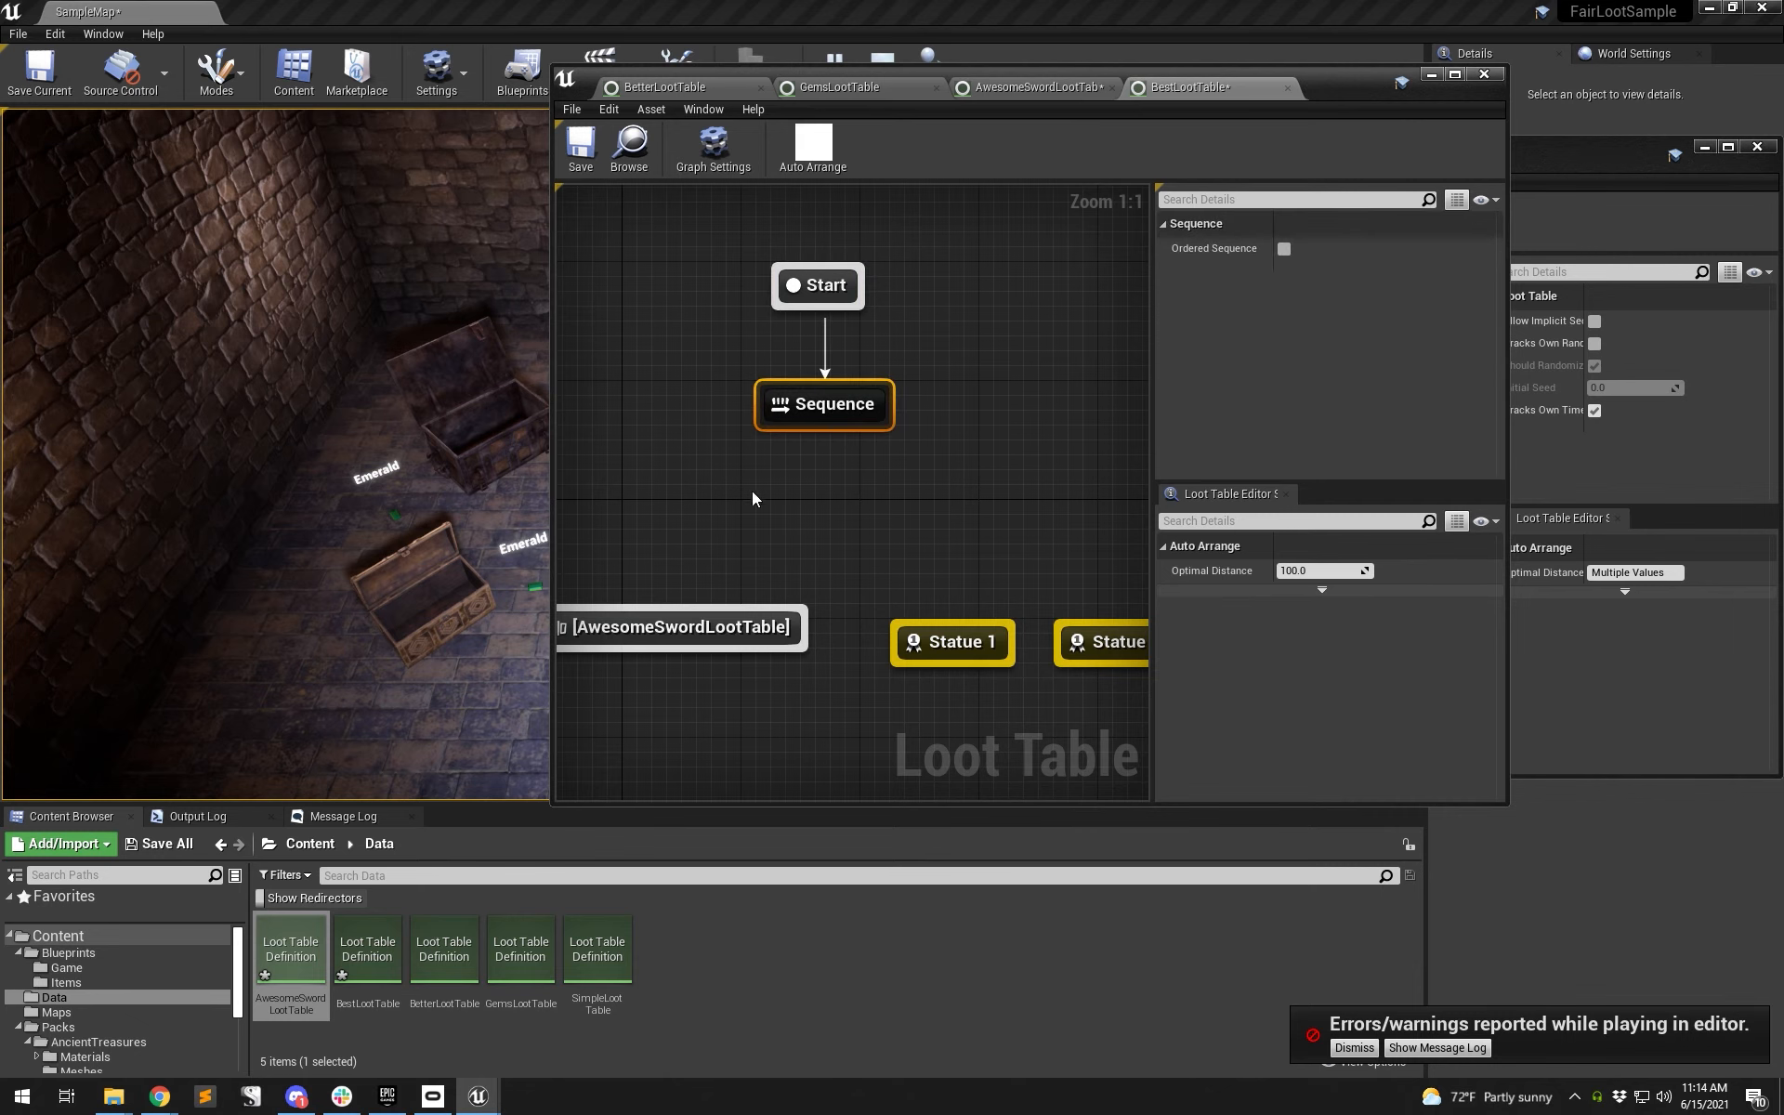
- Add a Repeat node with max repeats 2 and connect it between Sequence and AwesomeSwordLootTable
right_click(669, 511)
type("rep")
key("Return")
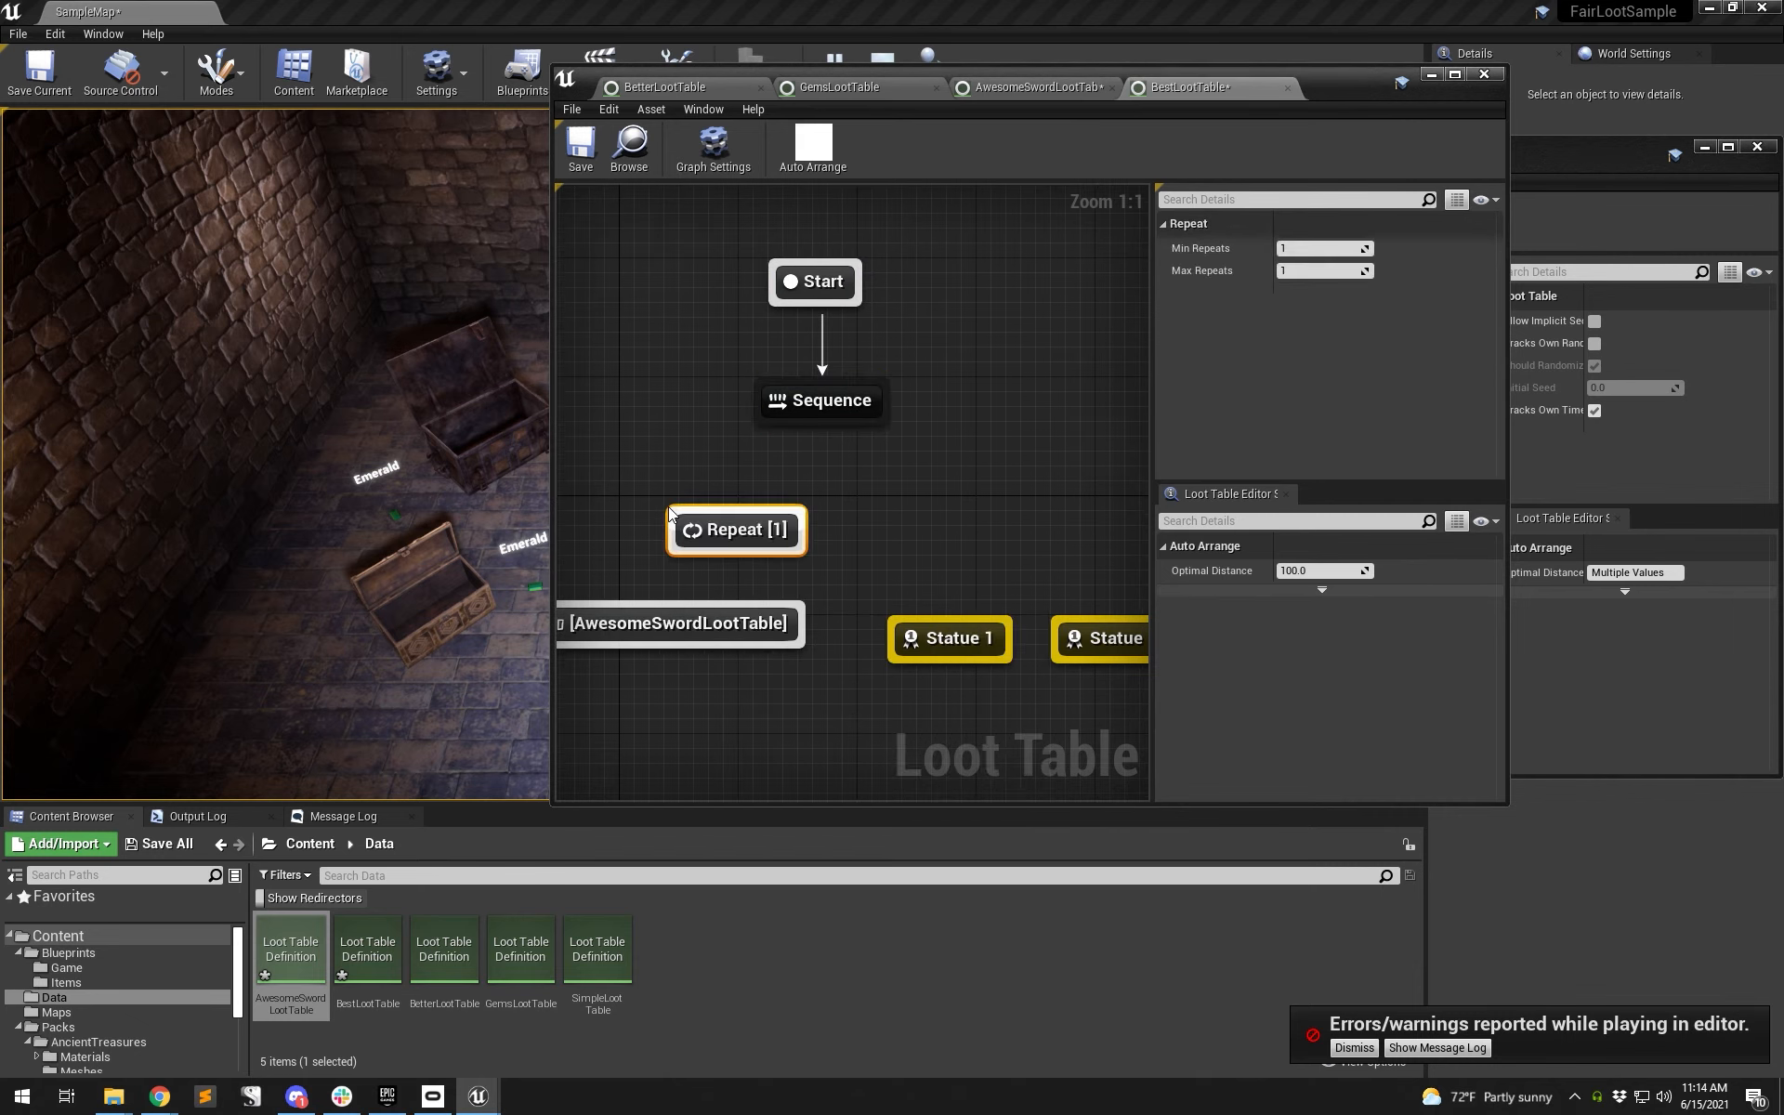
left_click(1319, 270)
type("2")
key("Return")
left_click(810, 422)
left_click_drag(810, 422, 716, 612)
- Add a second Repeat node with min repeats 3 and max repeats 5, and connect Sequence to it
right_click_drag(935, 474, 840, 437)
right_click(843, 443)
type("repeat")
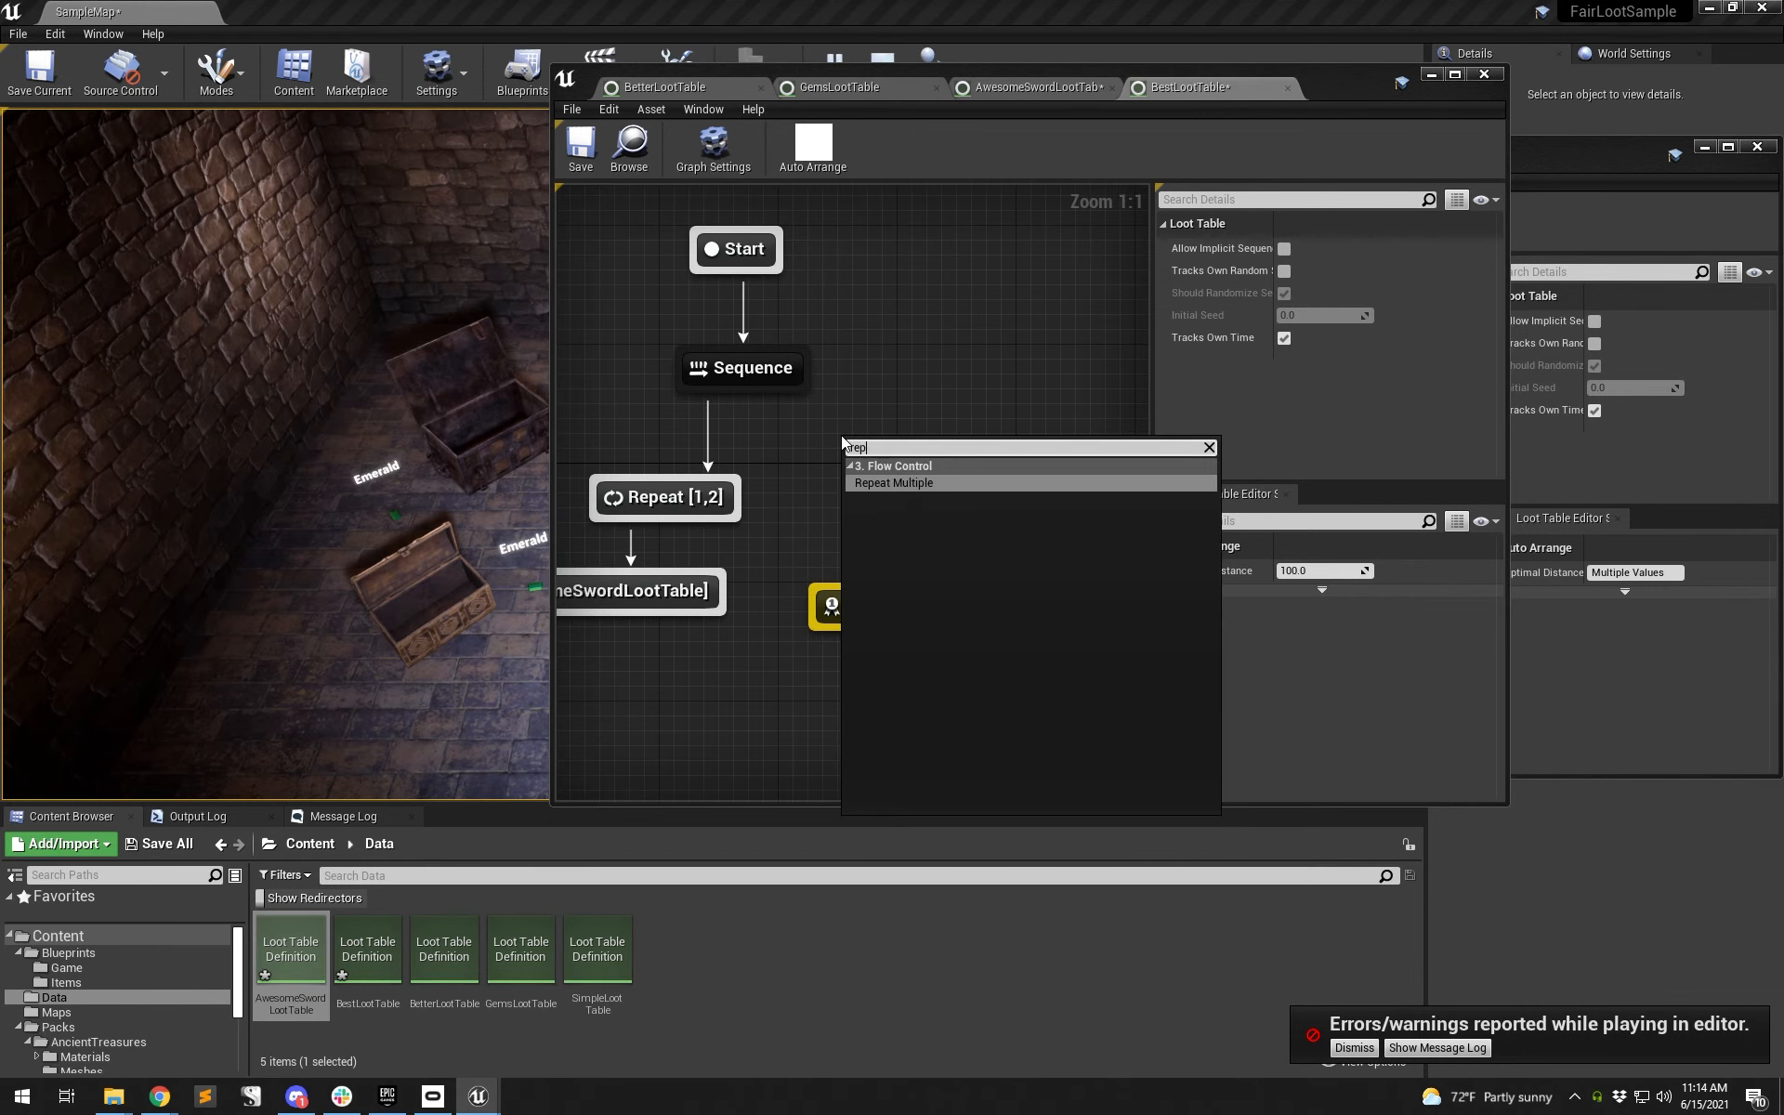
key("Return")
left_click(1303, 249)
type("3")
left_click(1307, 271)
type("5")
left_click(1042, 382)
left_click_drag(800, 392, 910, 455)
- Add a Random Choice node below the 3–5 Repeat and connect it to the Repeat, Statue 1 and Statue 2
right_click(903, 532)
type("random")
key("Return")
left_click_drag(957, 484, 1035, 669)
left_click(859, 613)
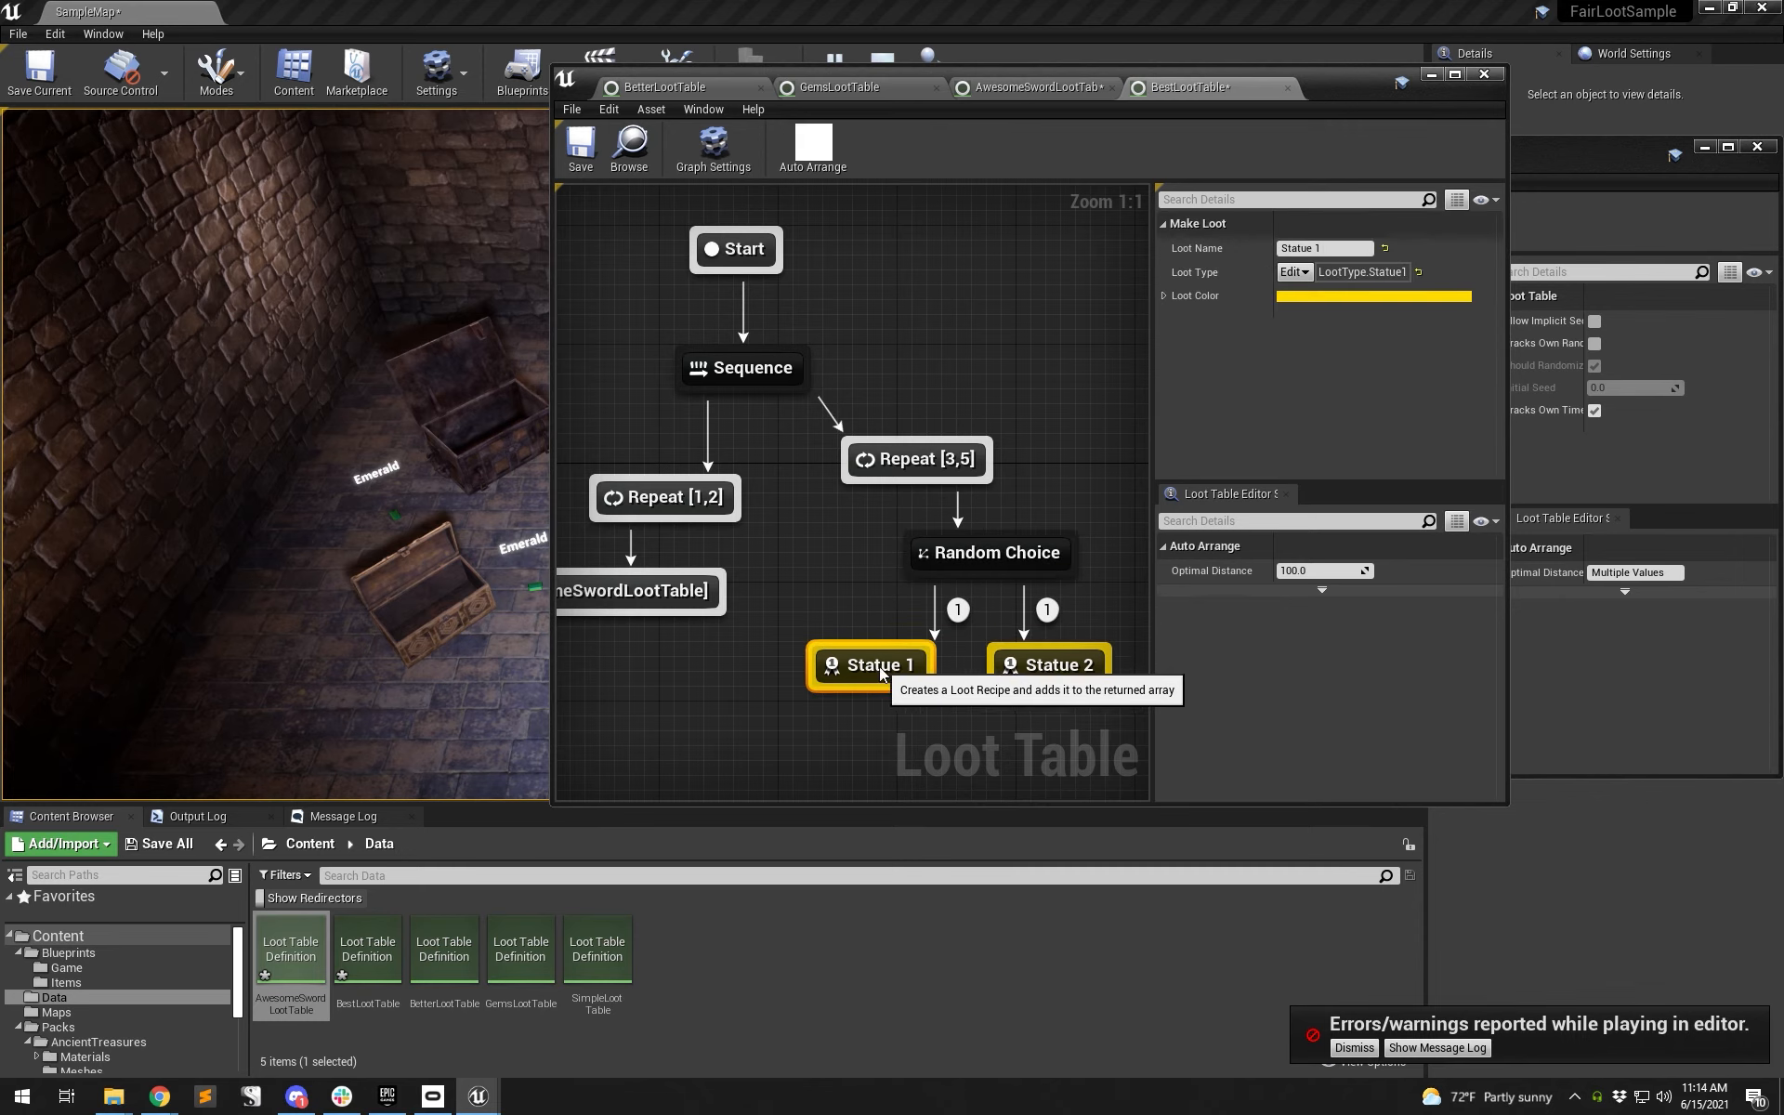
- Reposition the Start and Sequence nodes above the two Repeat branches in BestLootTable and save the asset
left_click(966, 555)
left_click(957, 464)
right_click_drag(776, 351, 916, 470)
left_click_drag(780, 323, 969, 444)
right_click_drag(969, 444, 860, 295)
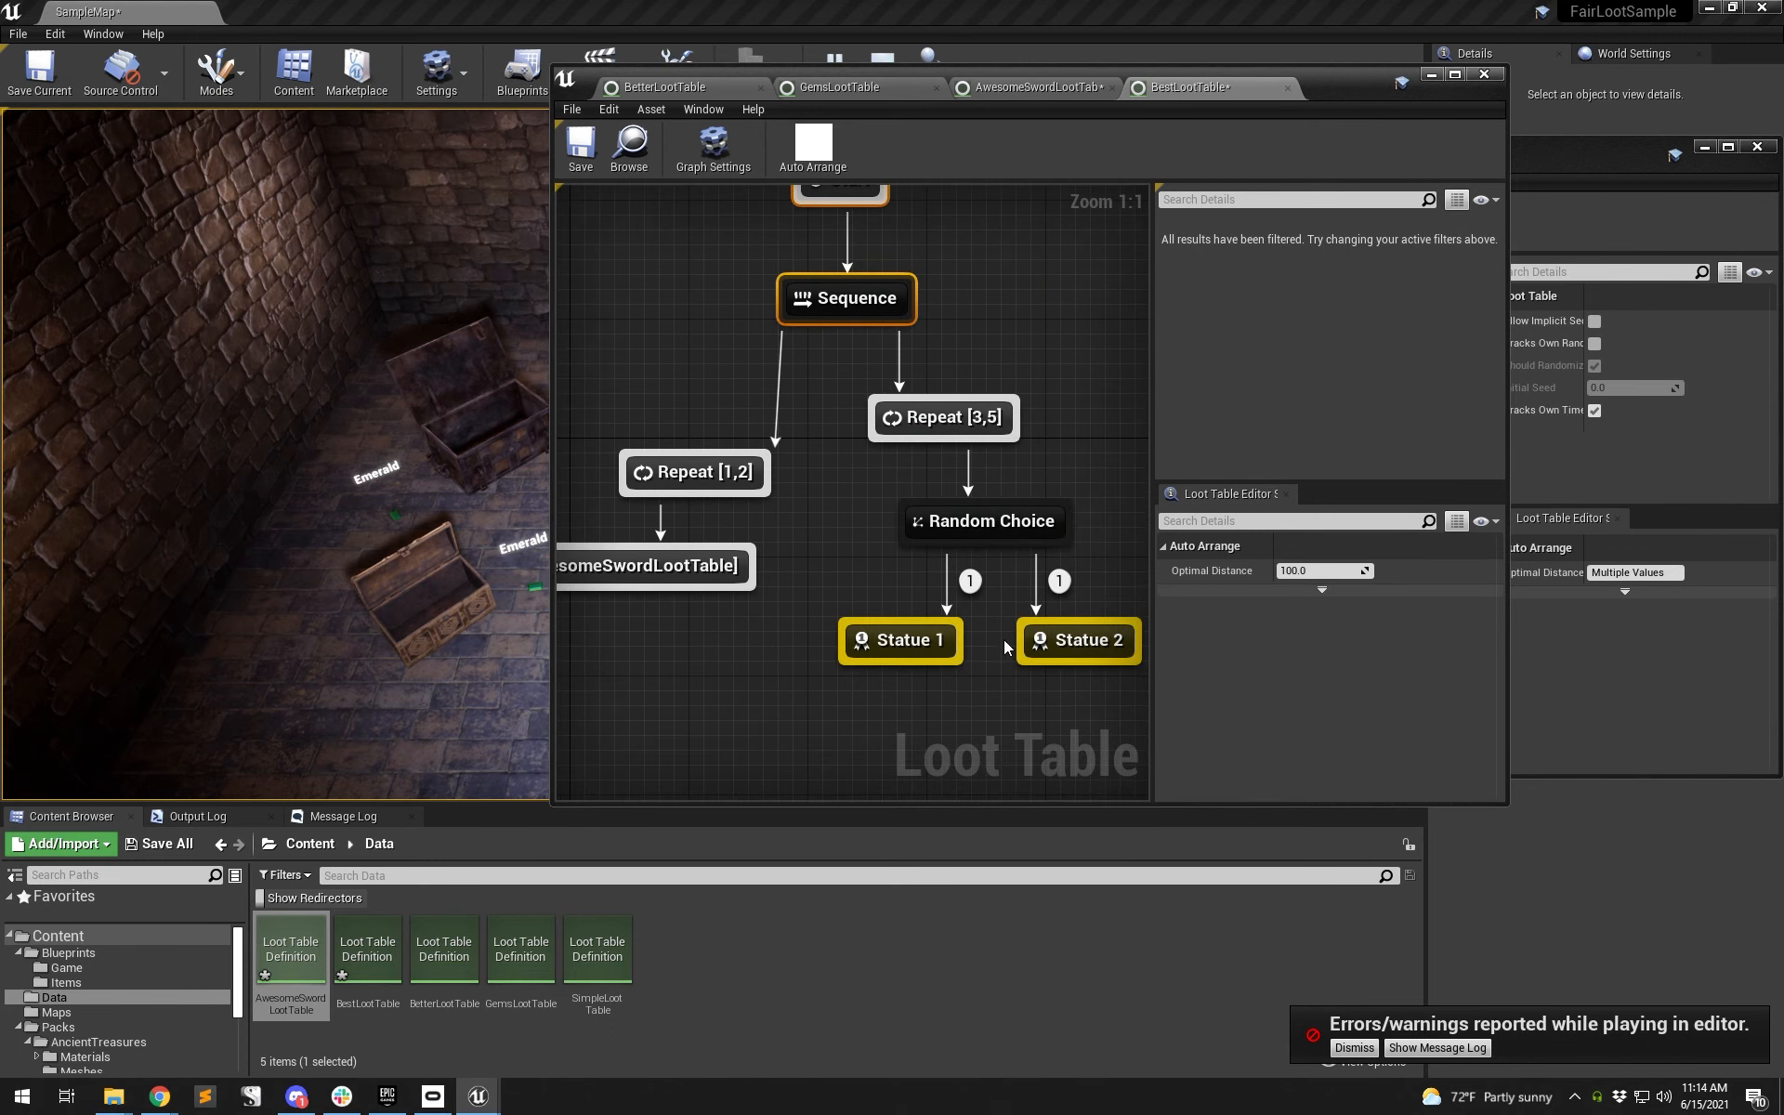
left_click(940, 557)
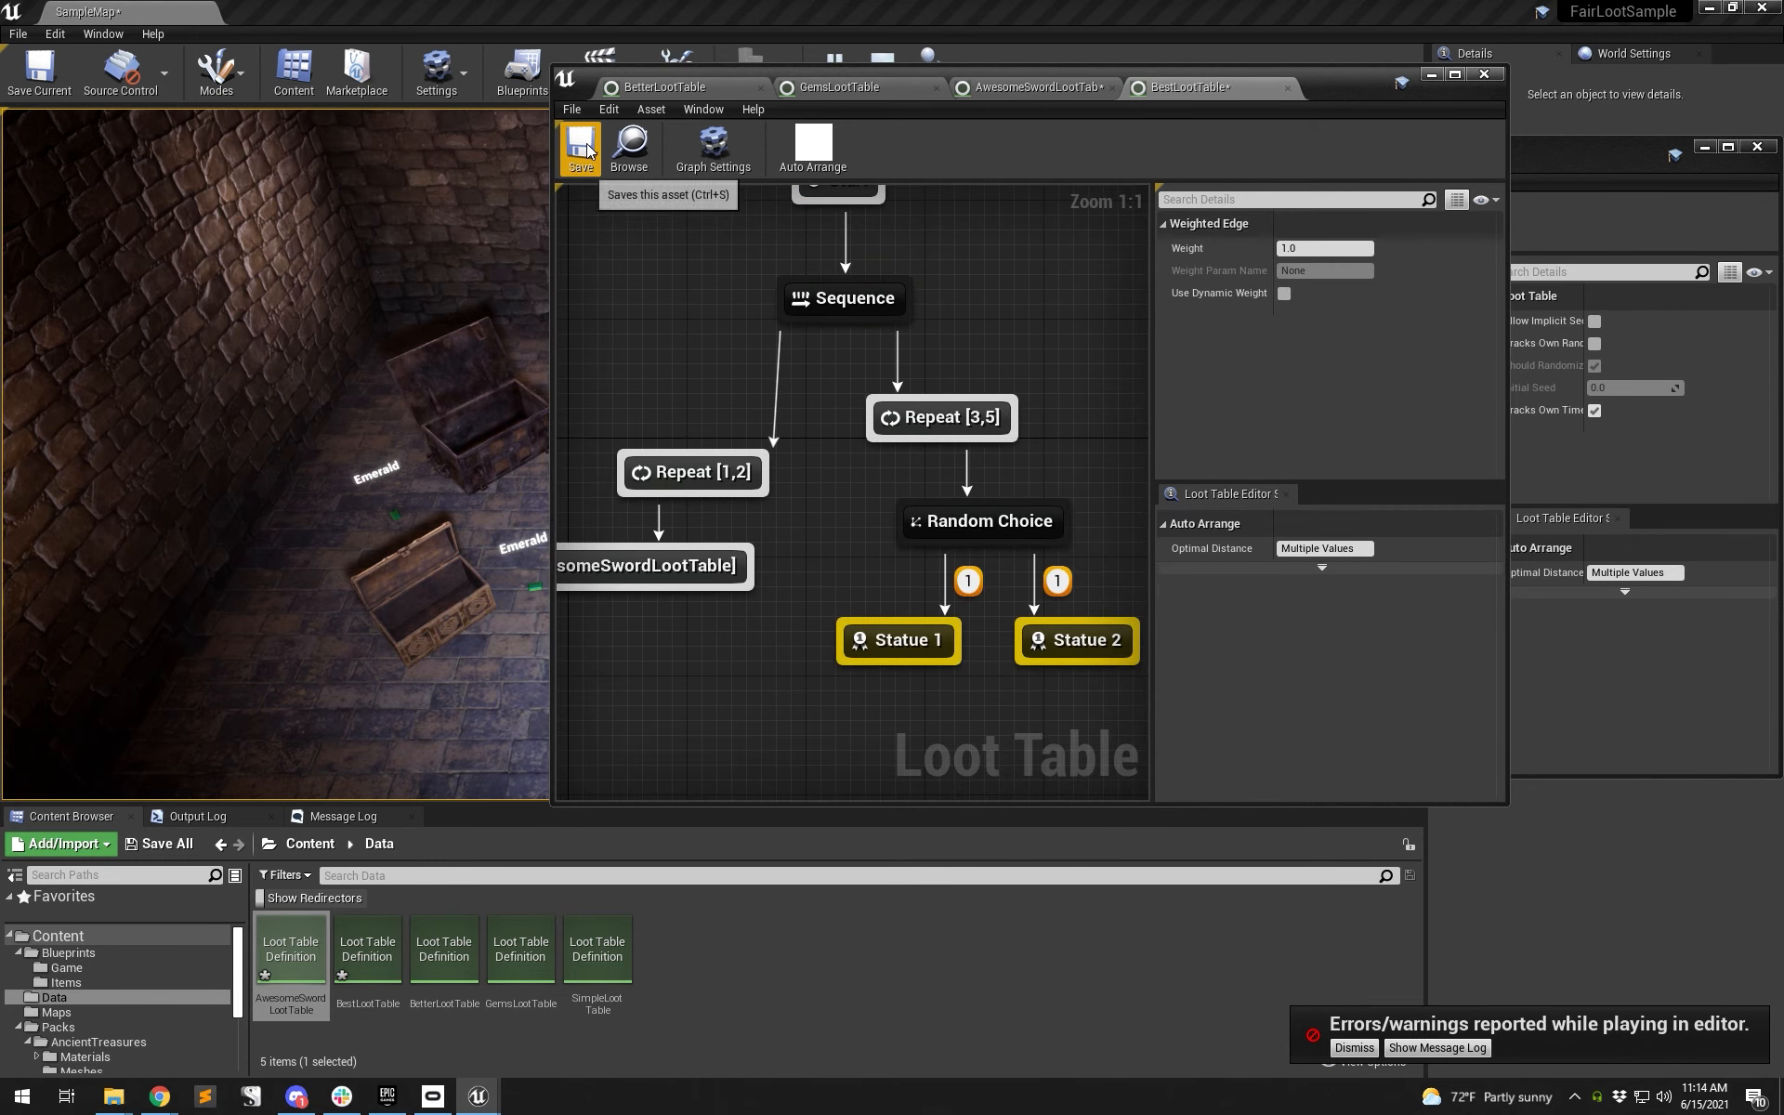
- Stop the running play session and assign BestLootTable as the Loot Table of the large treasure chest BP_TreasureChest_Large2
left_click_drag(1340, 76, 1445, 474)
left_click(763, 386)
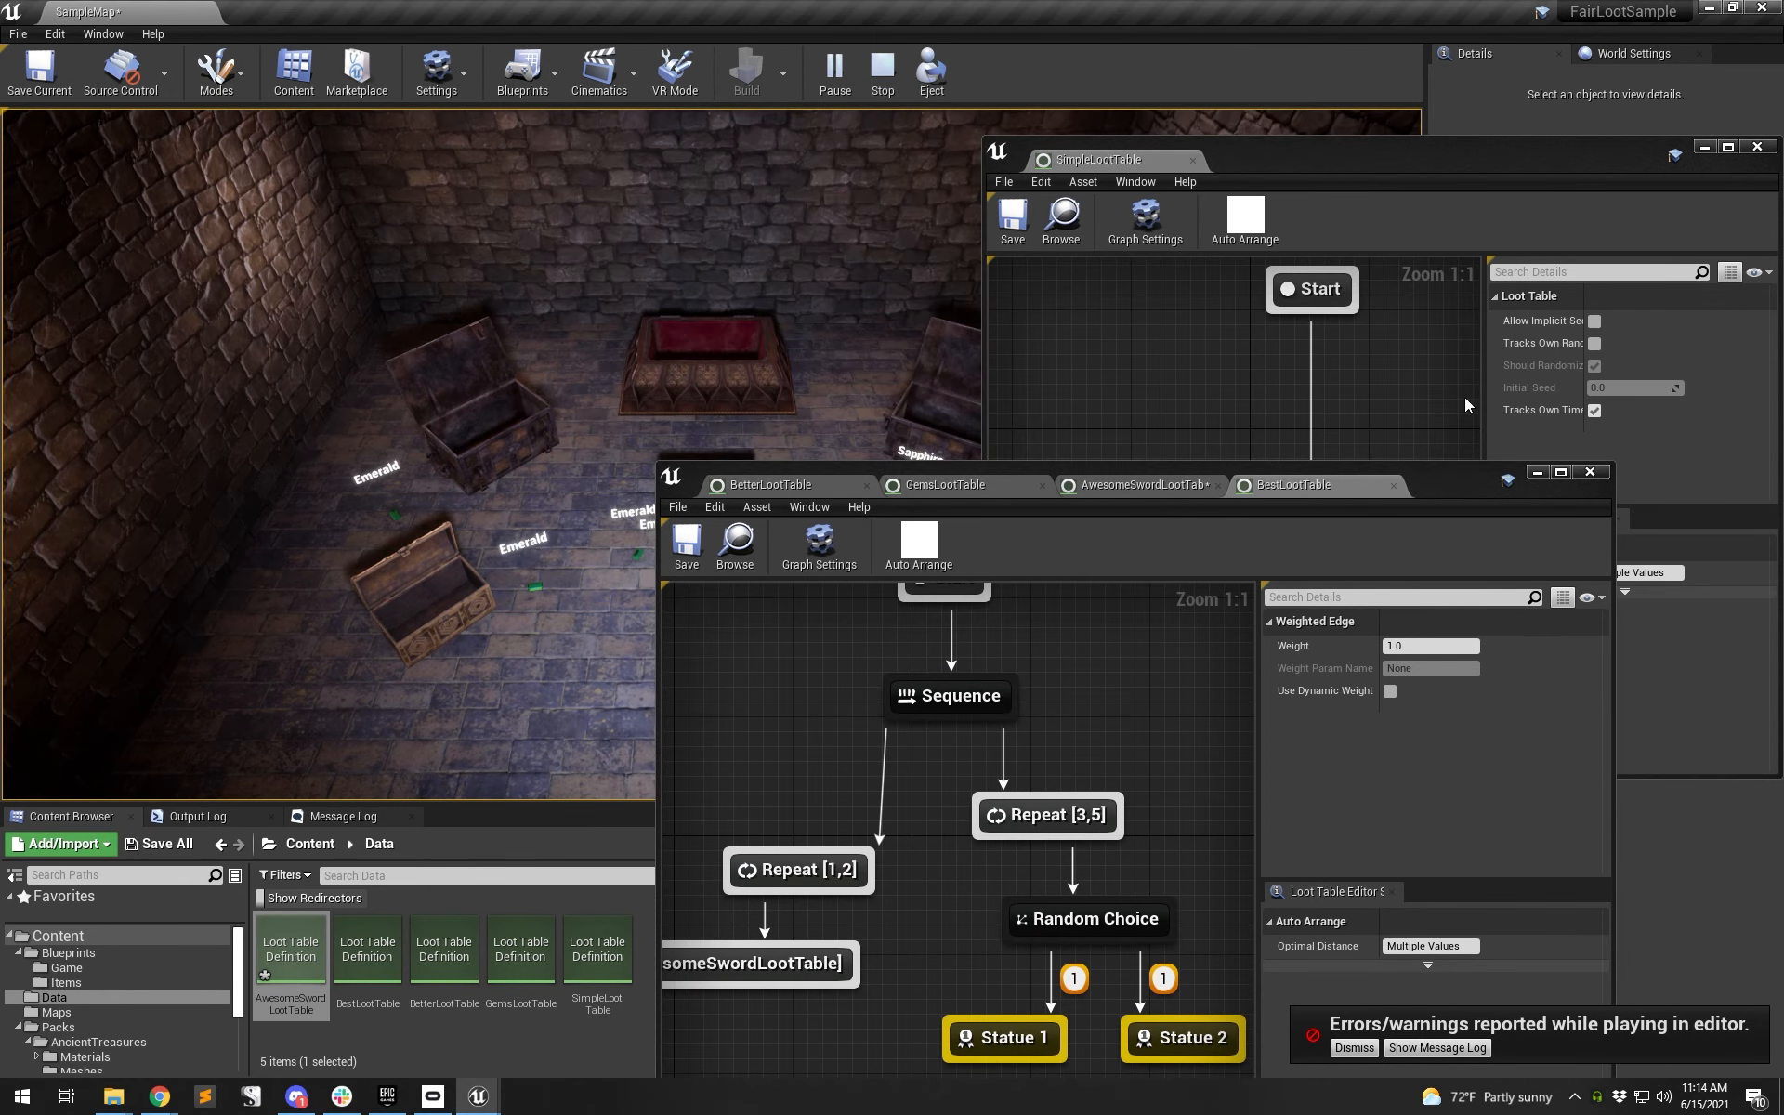
left_click(881, 70)
left_click(1528, 162)
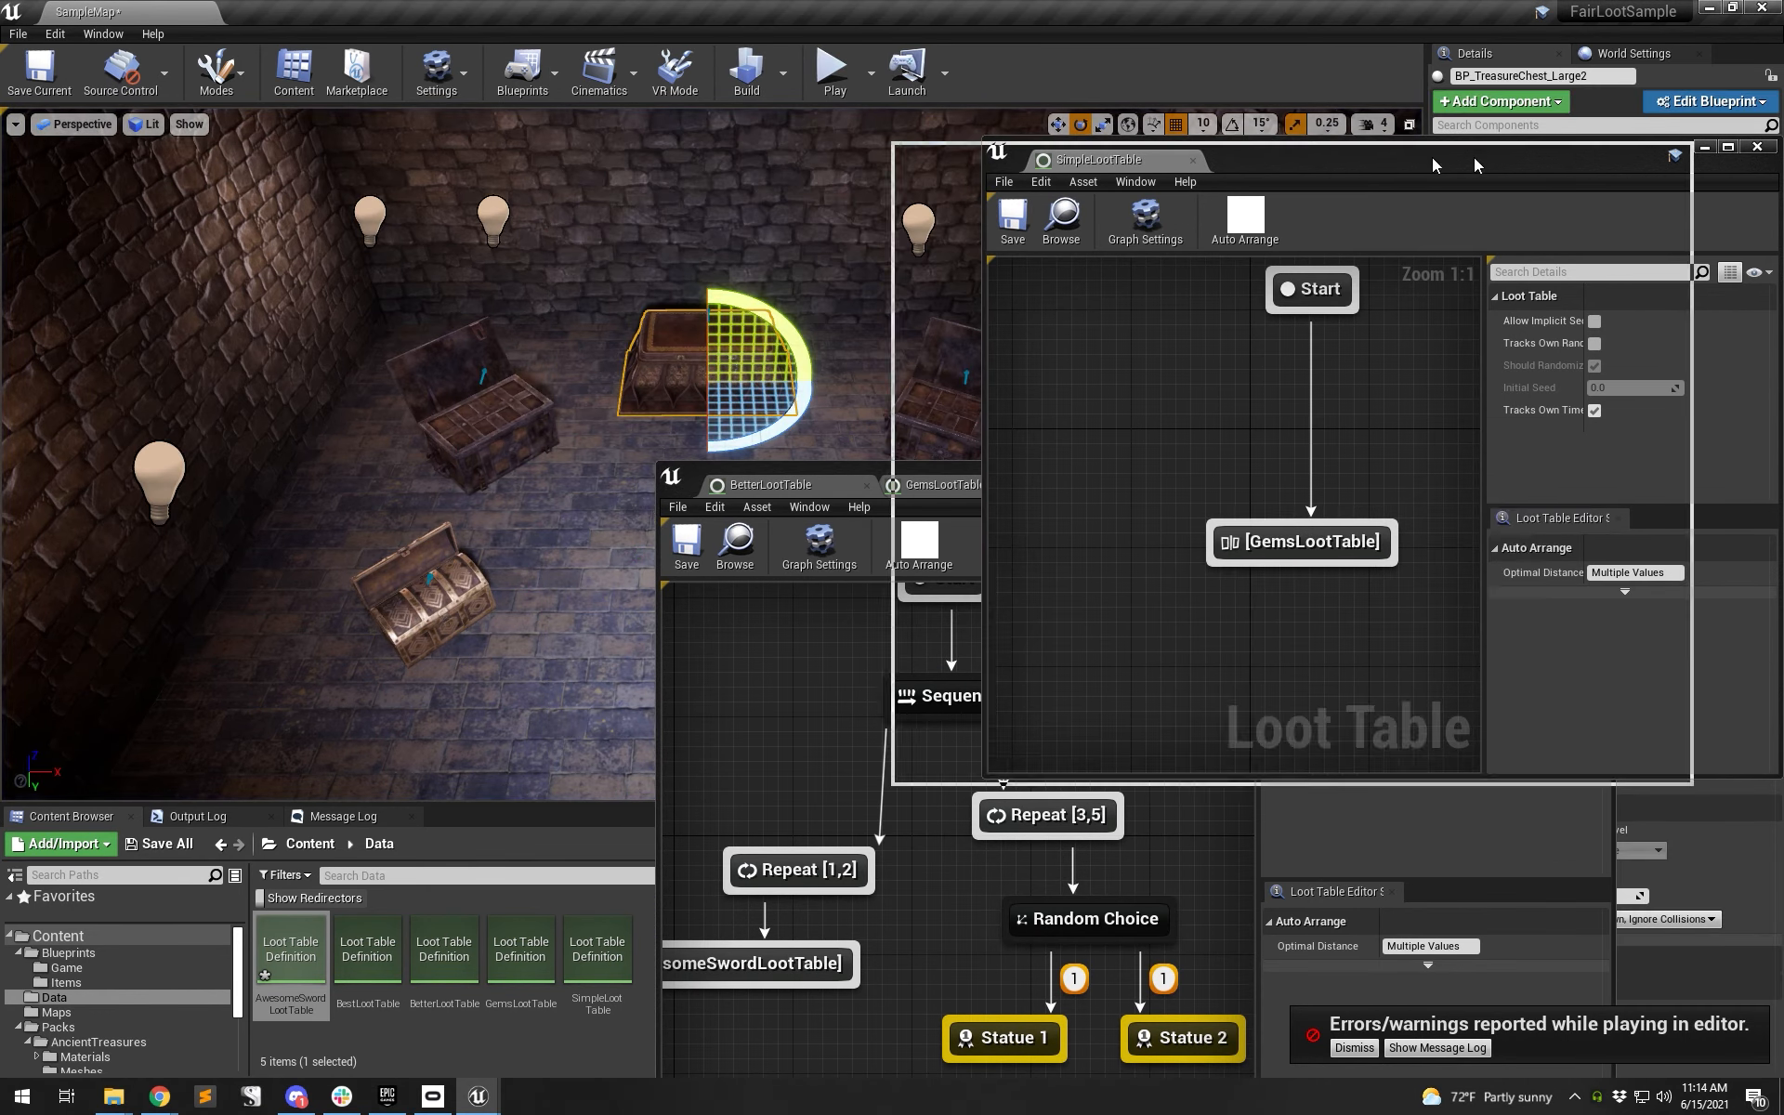
left_click_drag(1524, 156, 1063, 155)
left_click(1296, 148)
left_click(1633, 445)
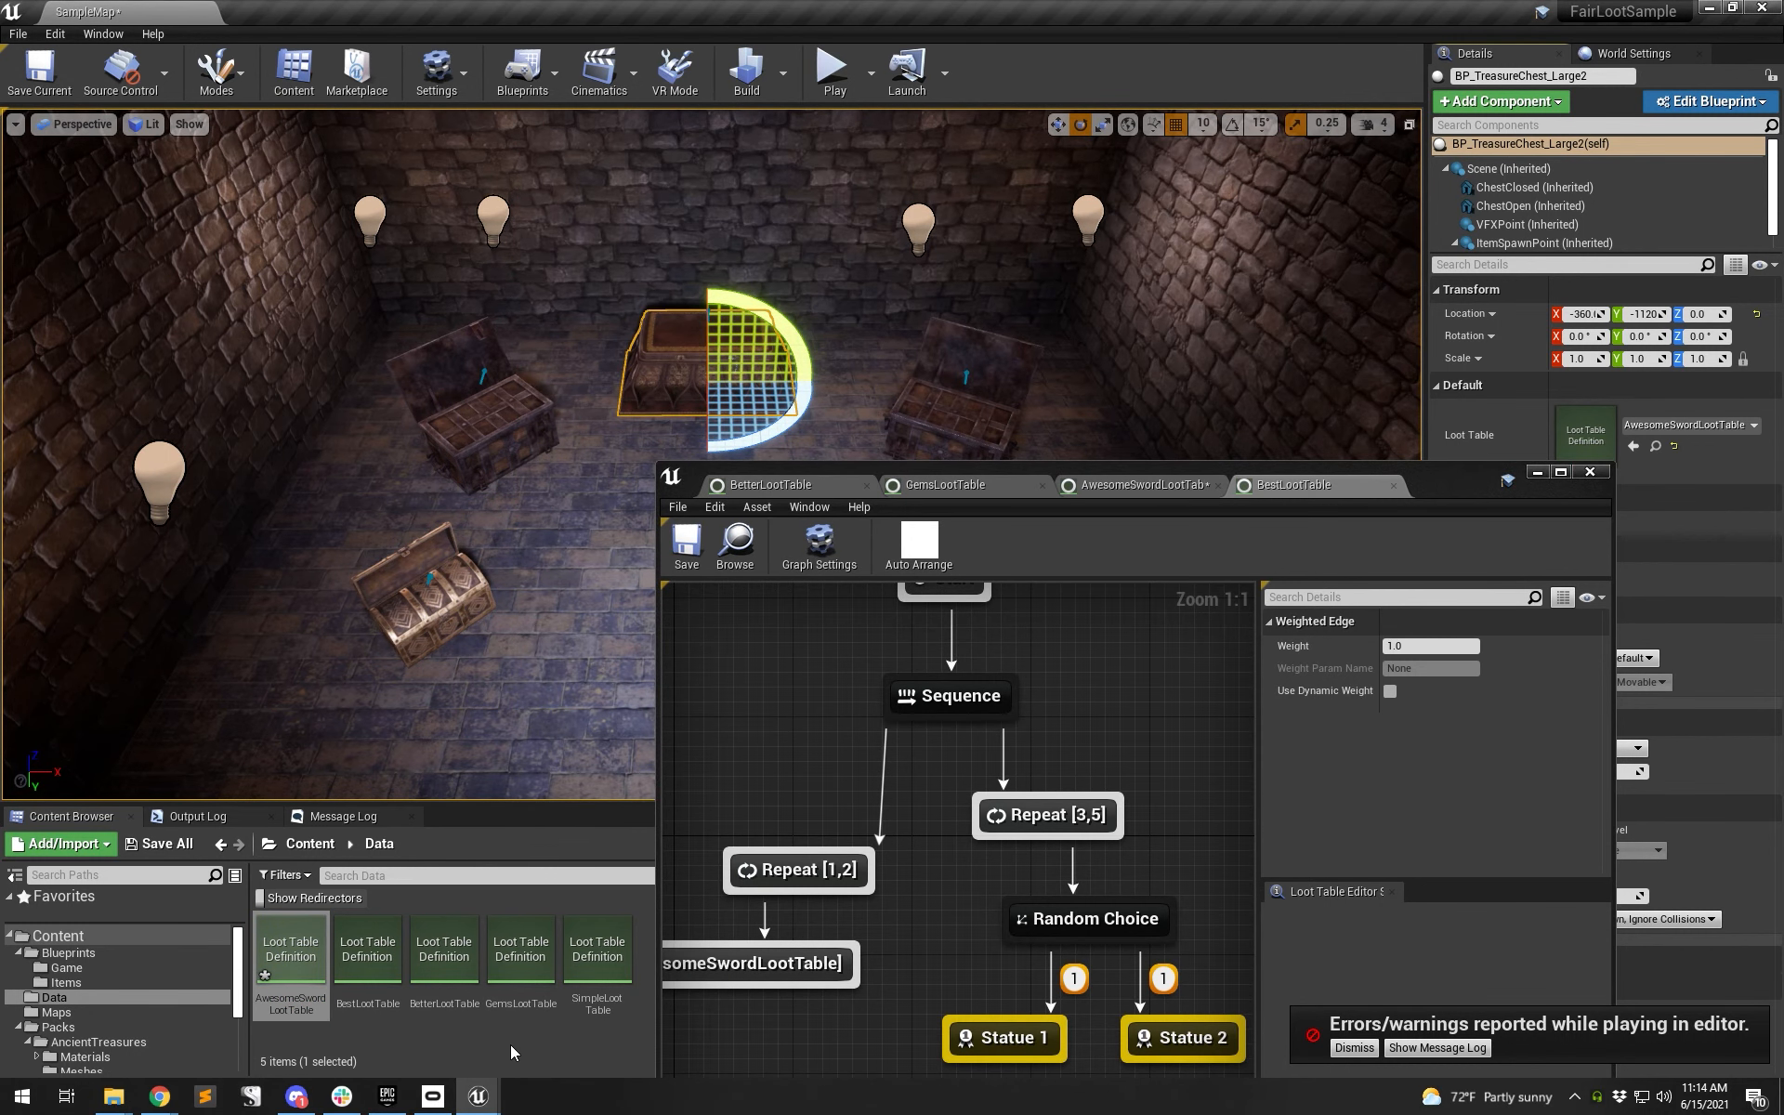
left_click(367, 953)
left_click(1634, 445)
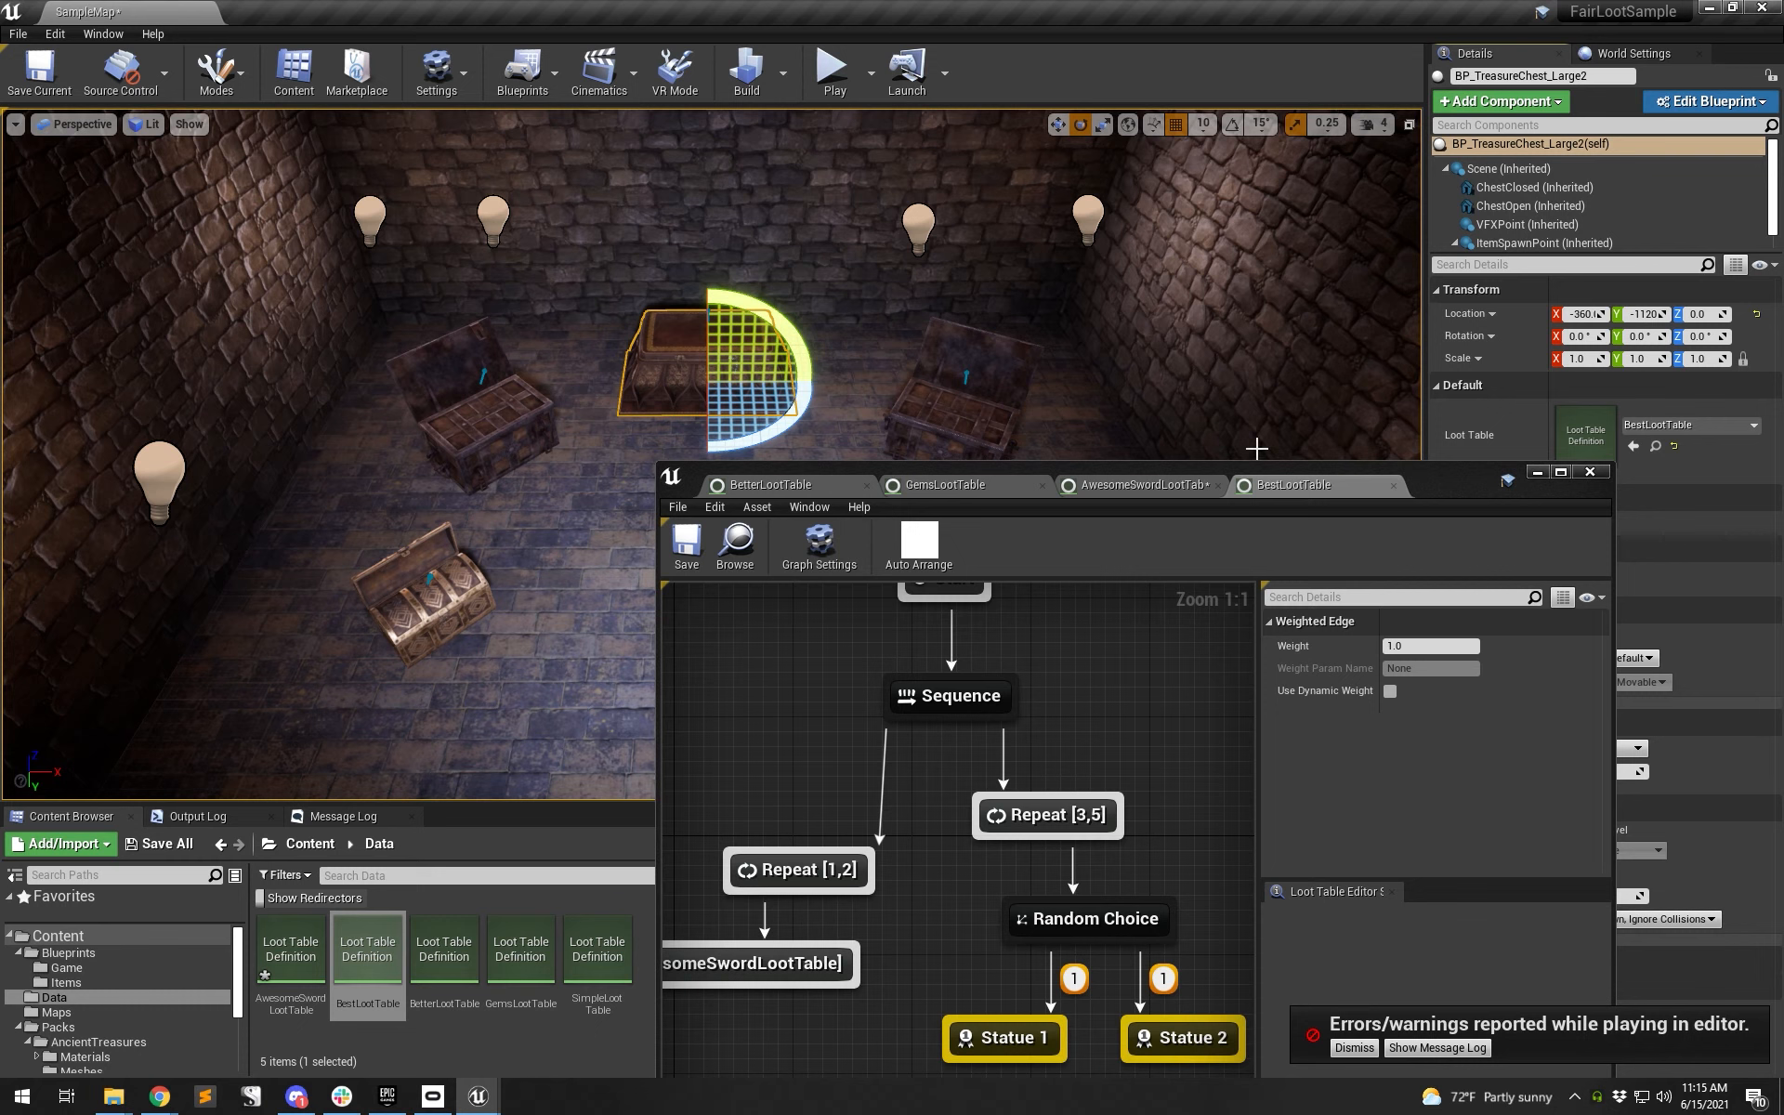
- Play the level, open the large treasure chest to test its loot drops, and stop the session
left_click(834, 69)
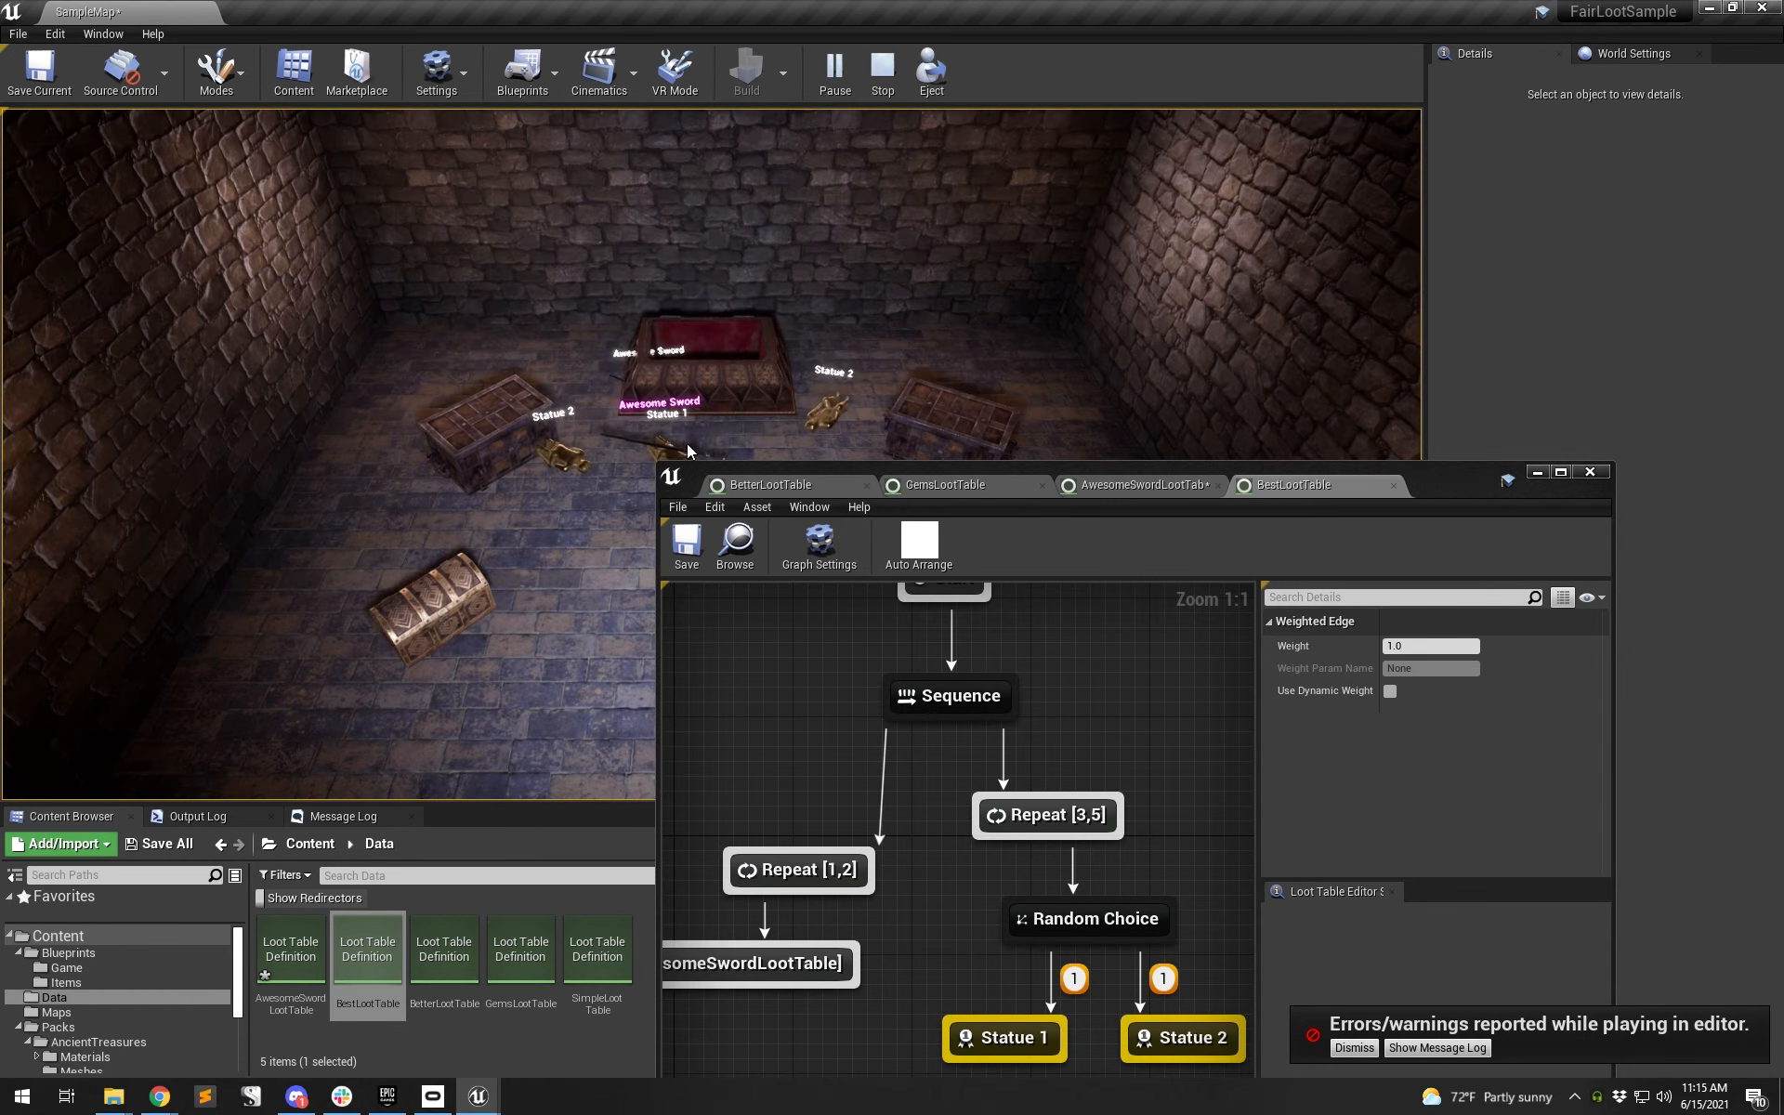
left_click_drag(1431, 485, 1526, 252)
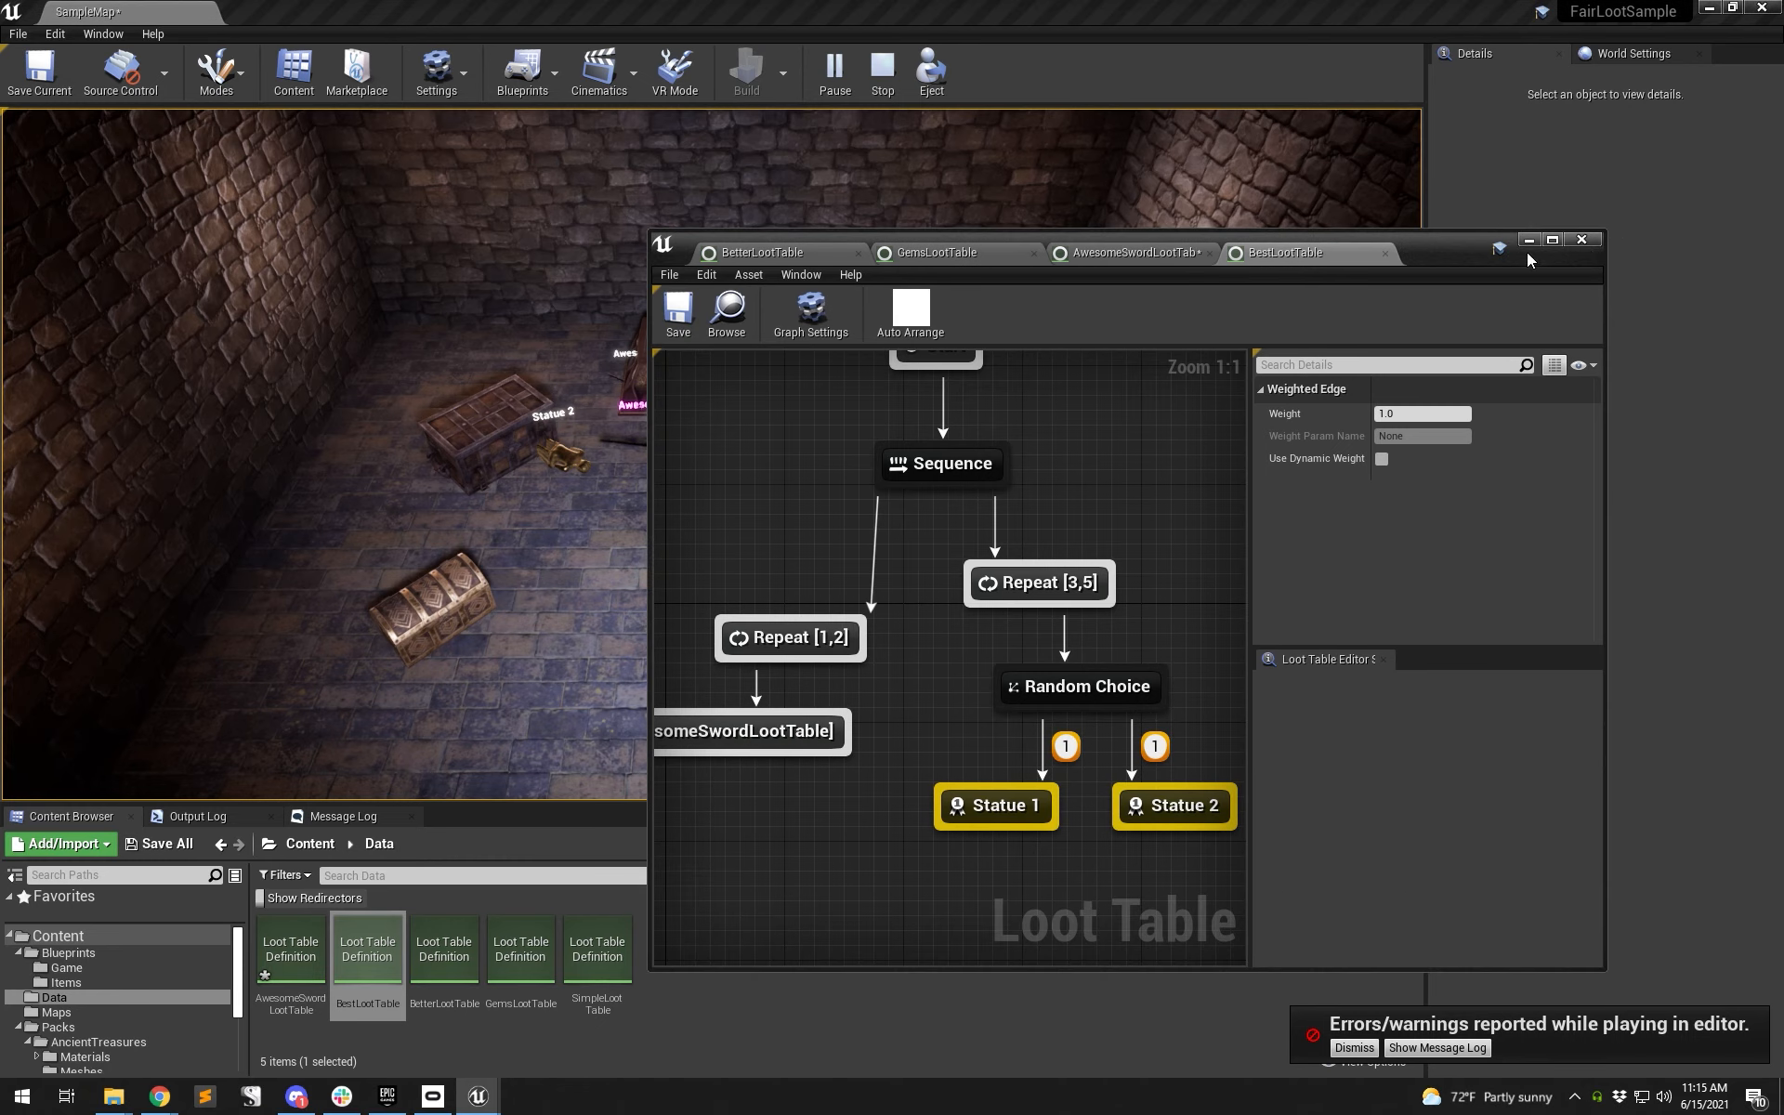
left_click(882, 69)
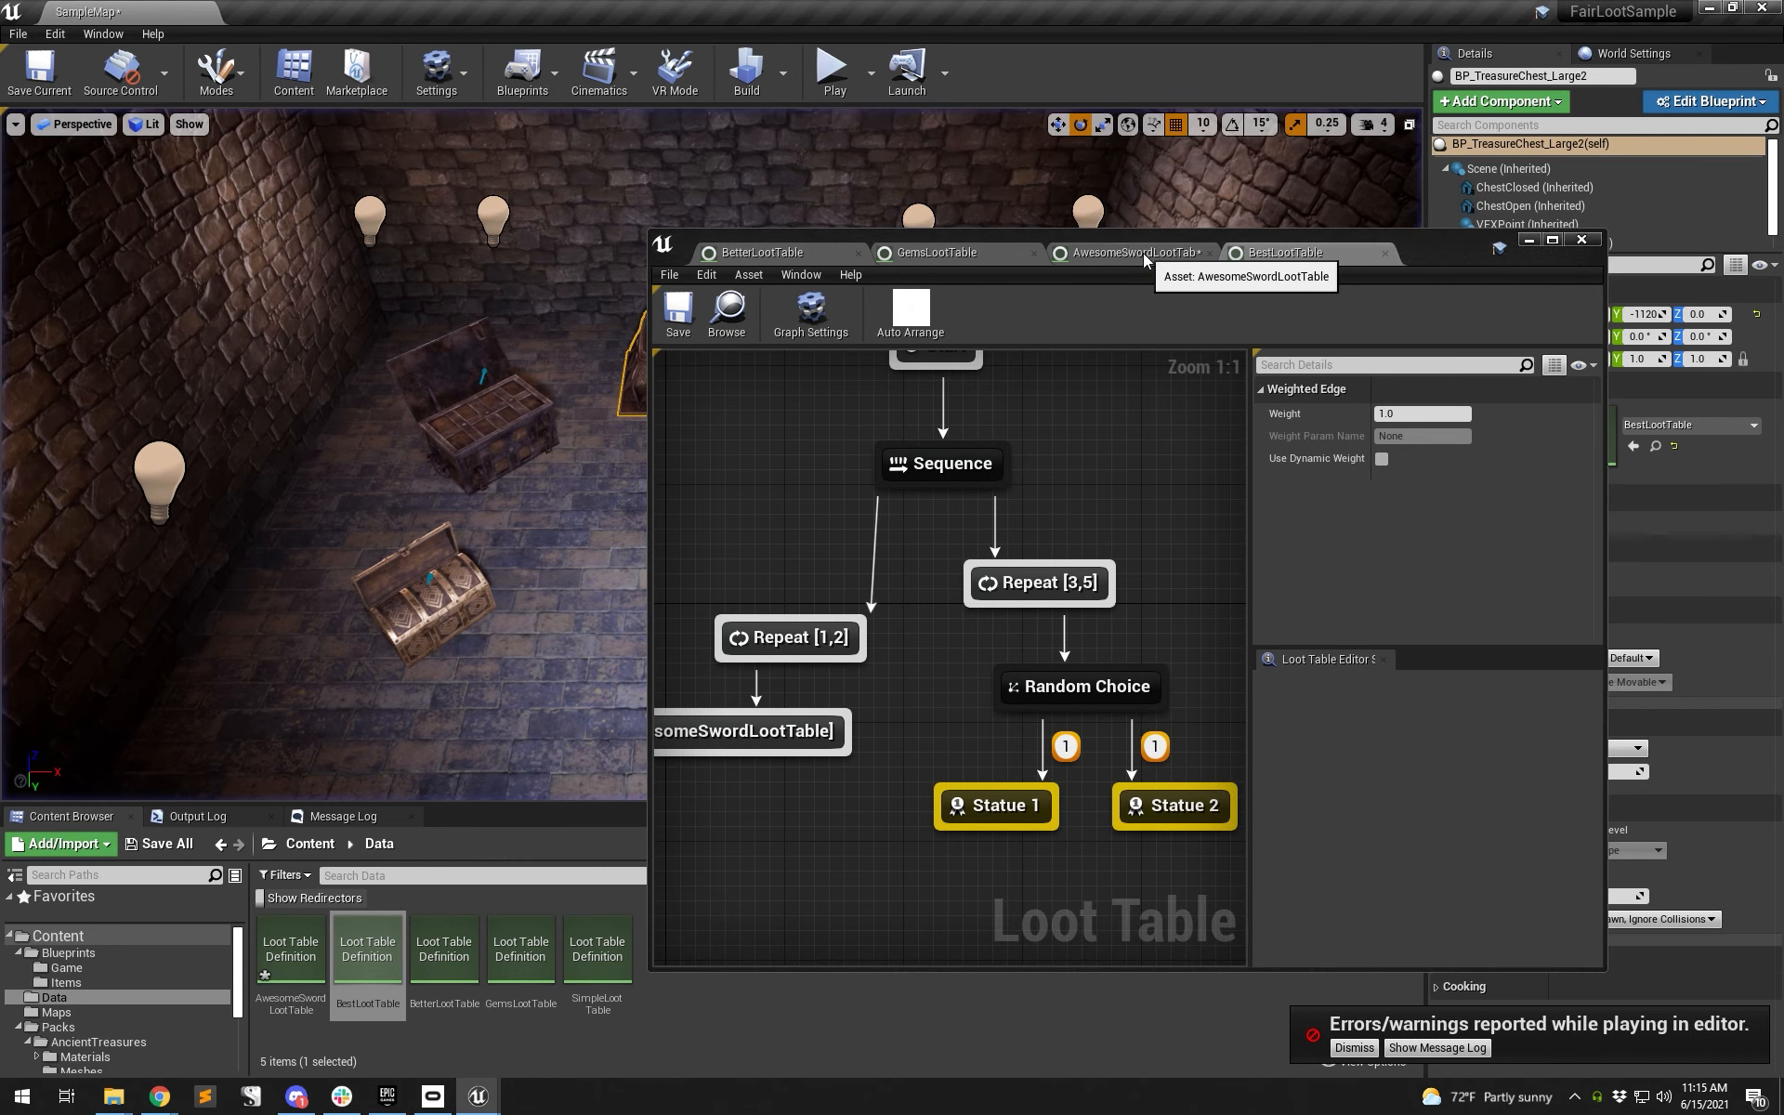
- Show the AwesomeSwordLootTable graph in a maximized editor window
double_click(1441, 254)
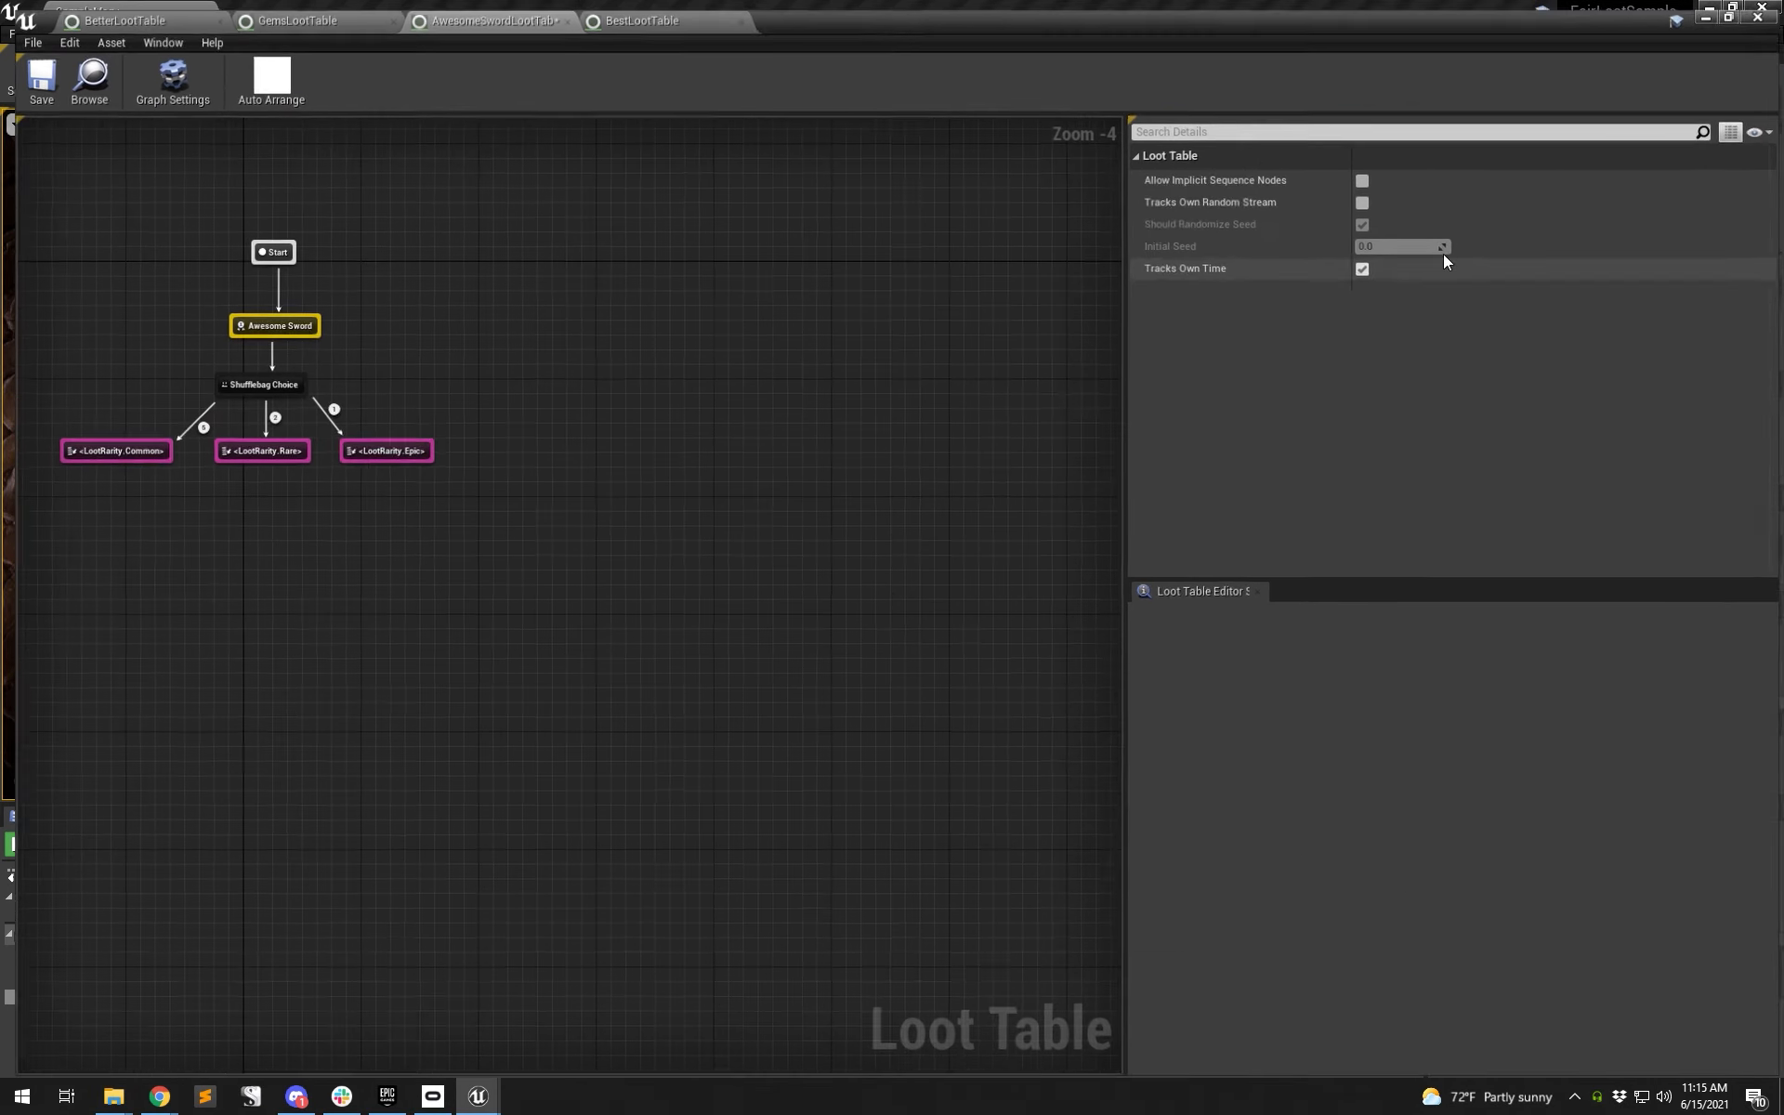
scroll(710, 618, "up", 4)
right_click(526, 543)
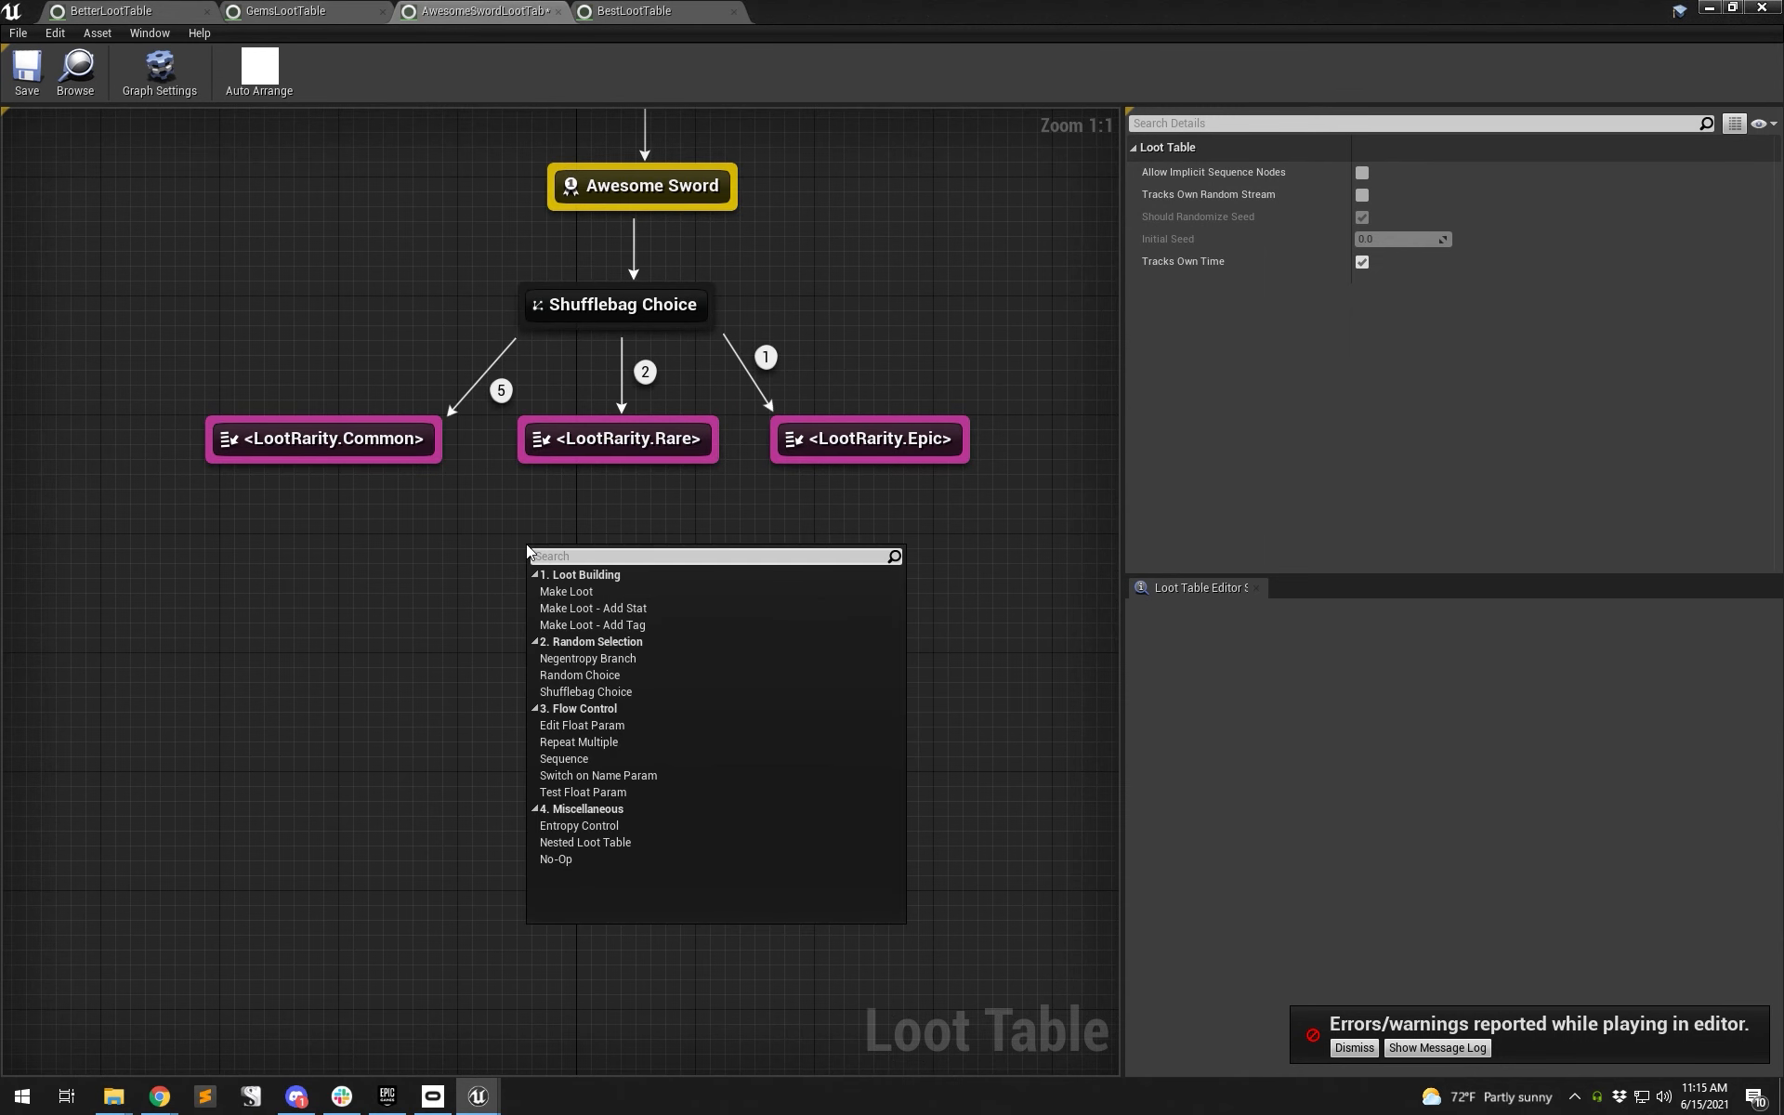
right_click(469, 537)
type("se")
left_click(519, 648)
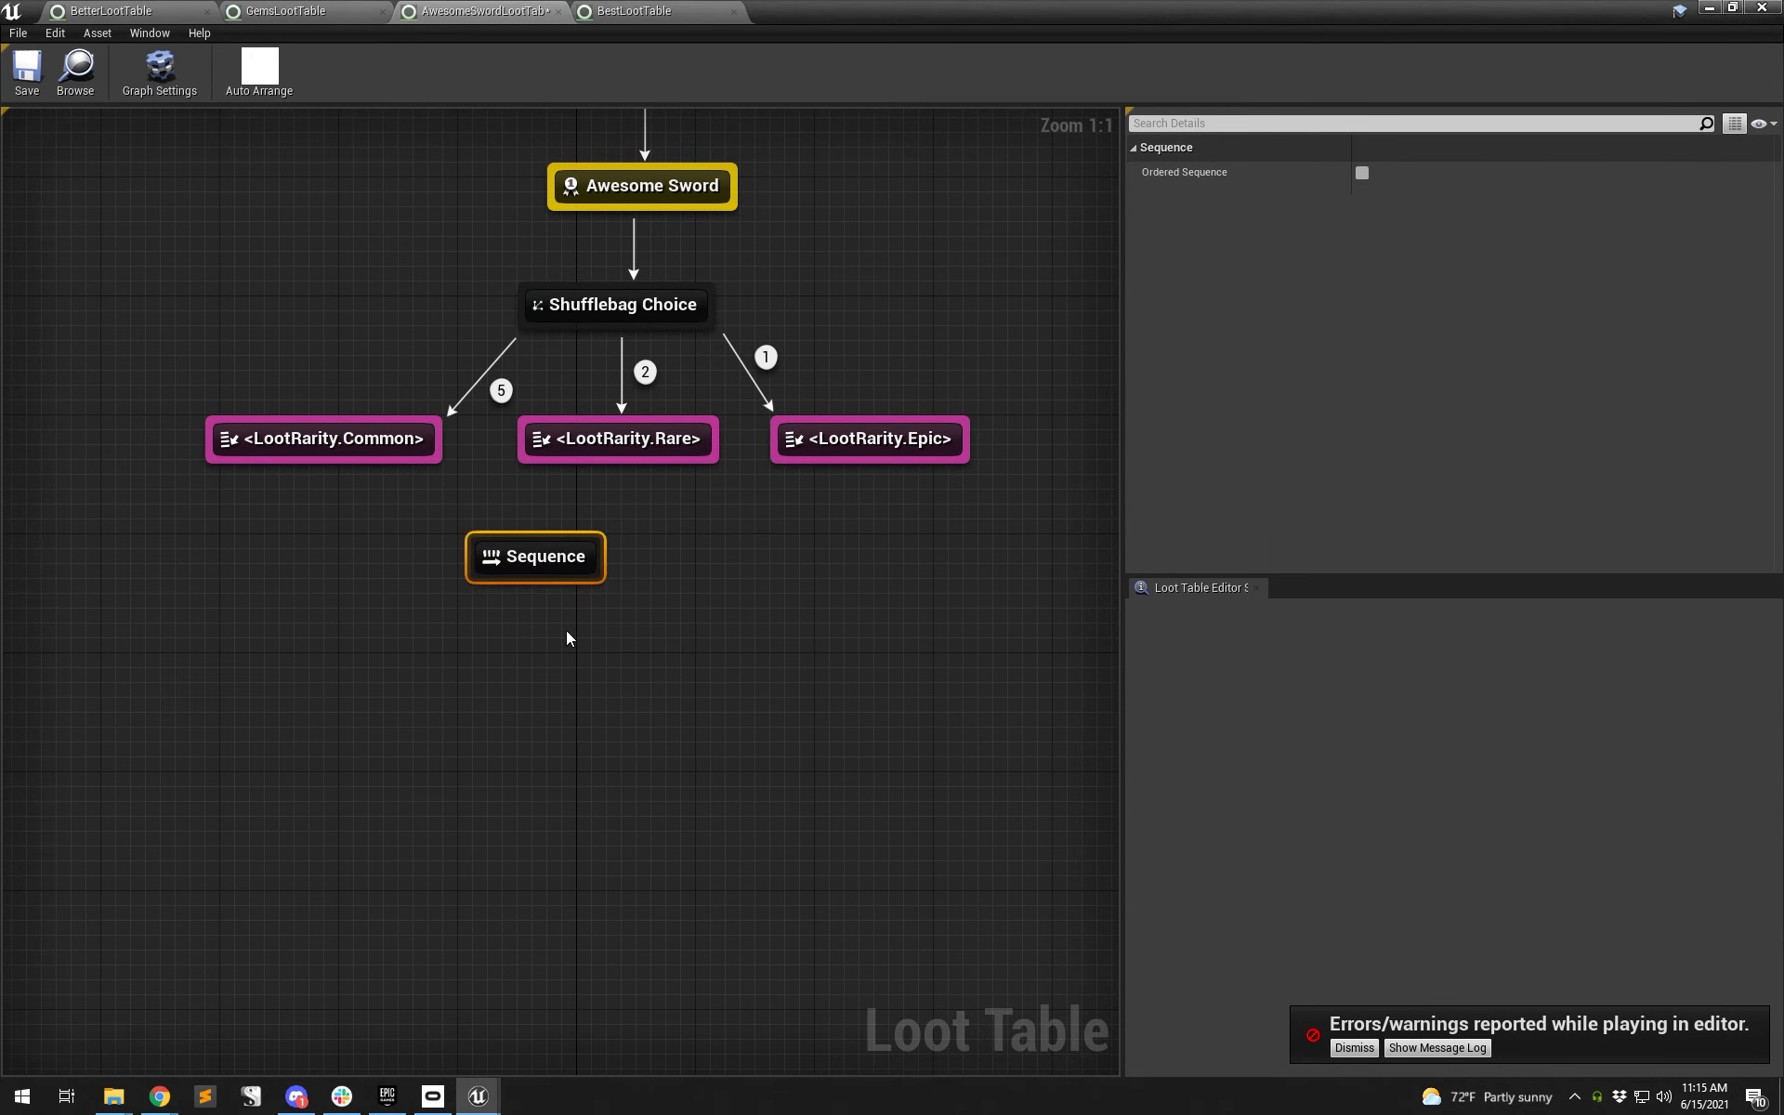
left_click_drag(537, 562, 779, 555)
left_click(677, 323)
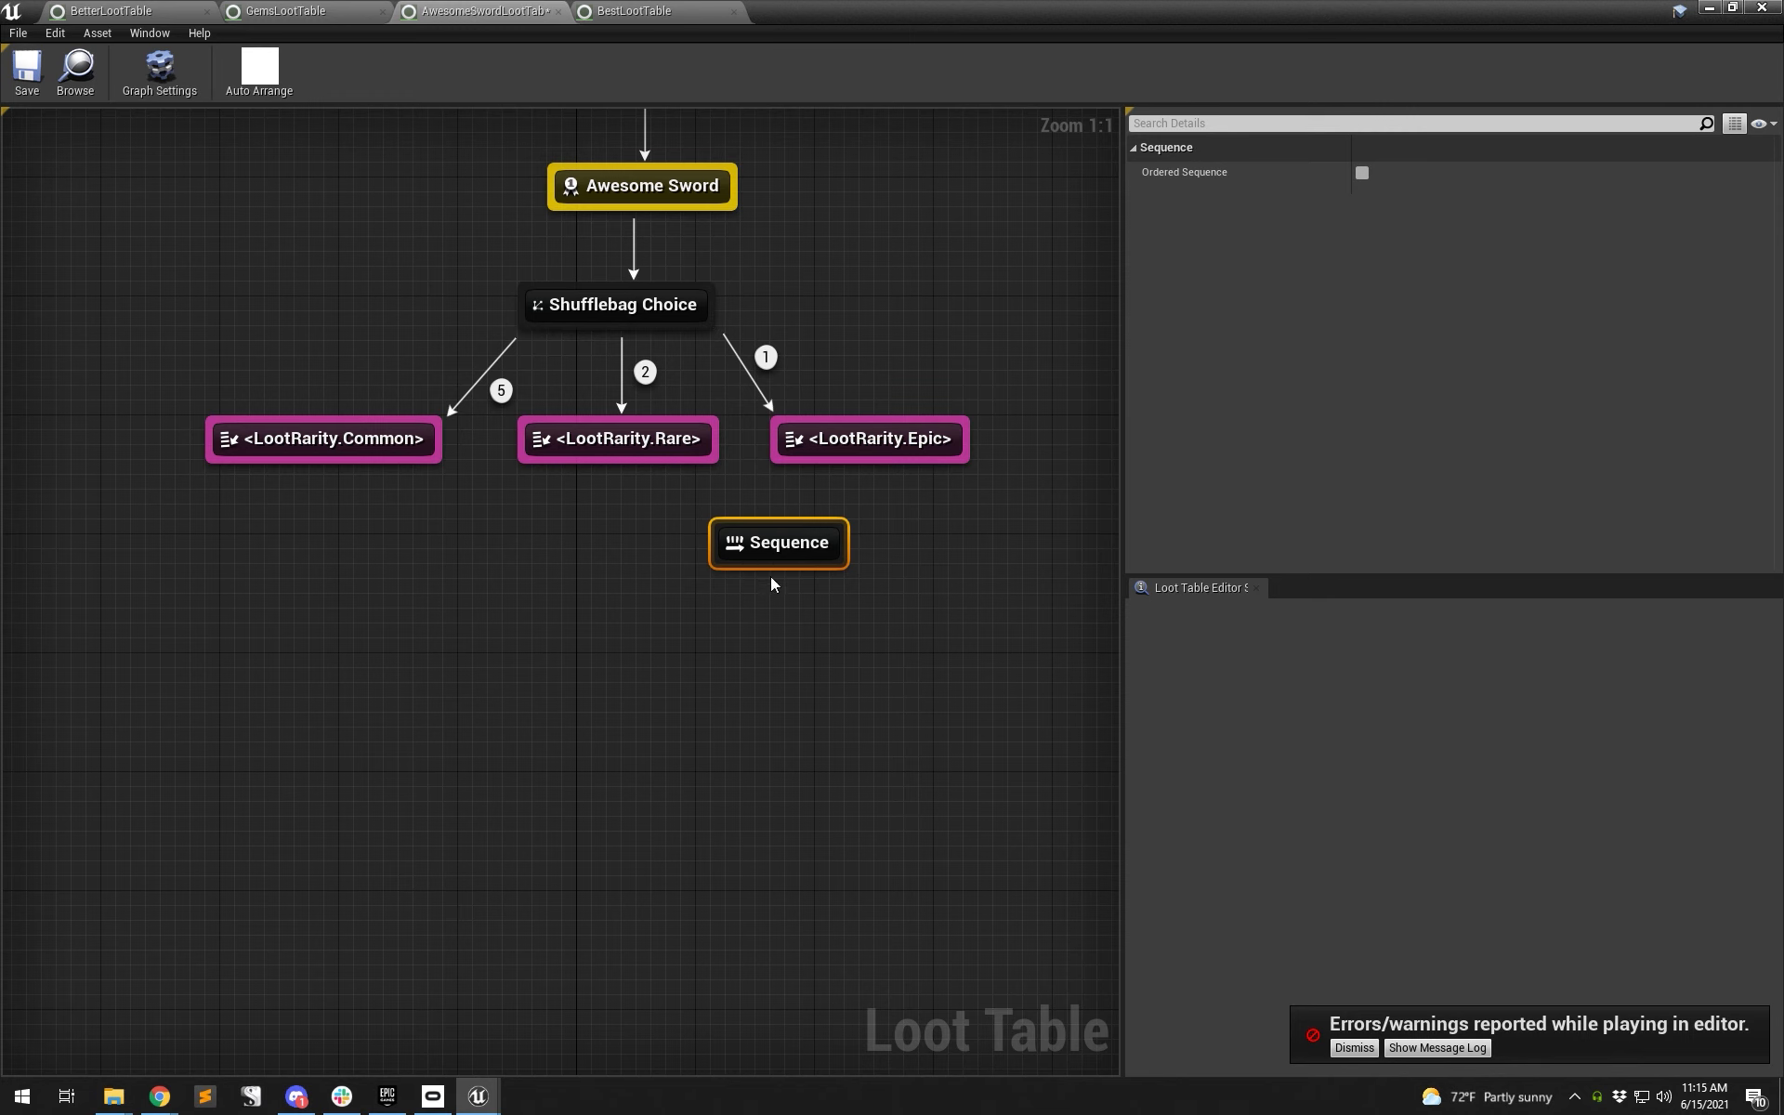
key("Delete")
- Move the Shufflebag Choice node and its three rarity tag nodes further below the Awesome Sword node
right_click_drag(739, 320, 514, 514)
left_click_drag(785, 758, 135, 519)
left_click_drag(436, 509, 373, 576)
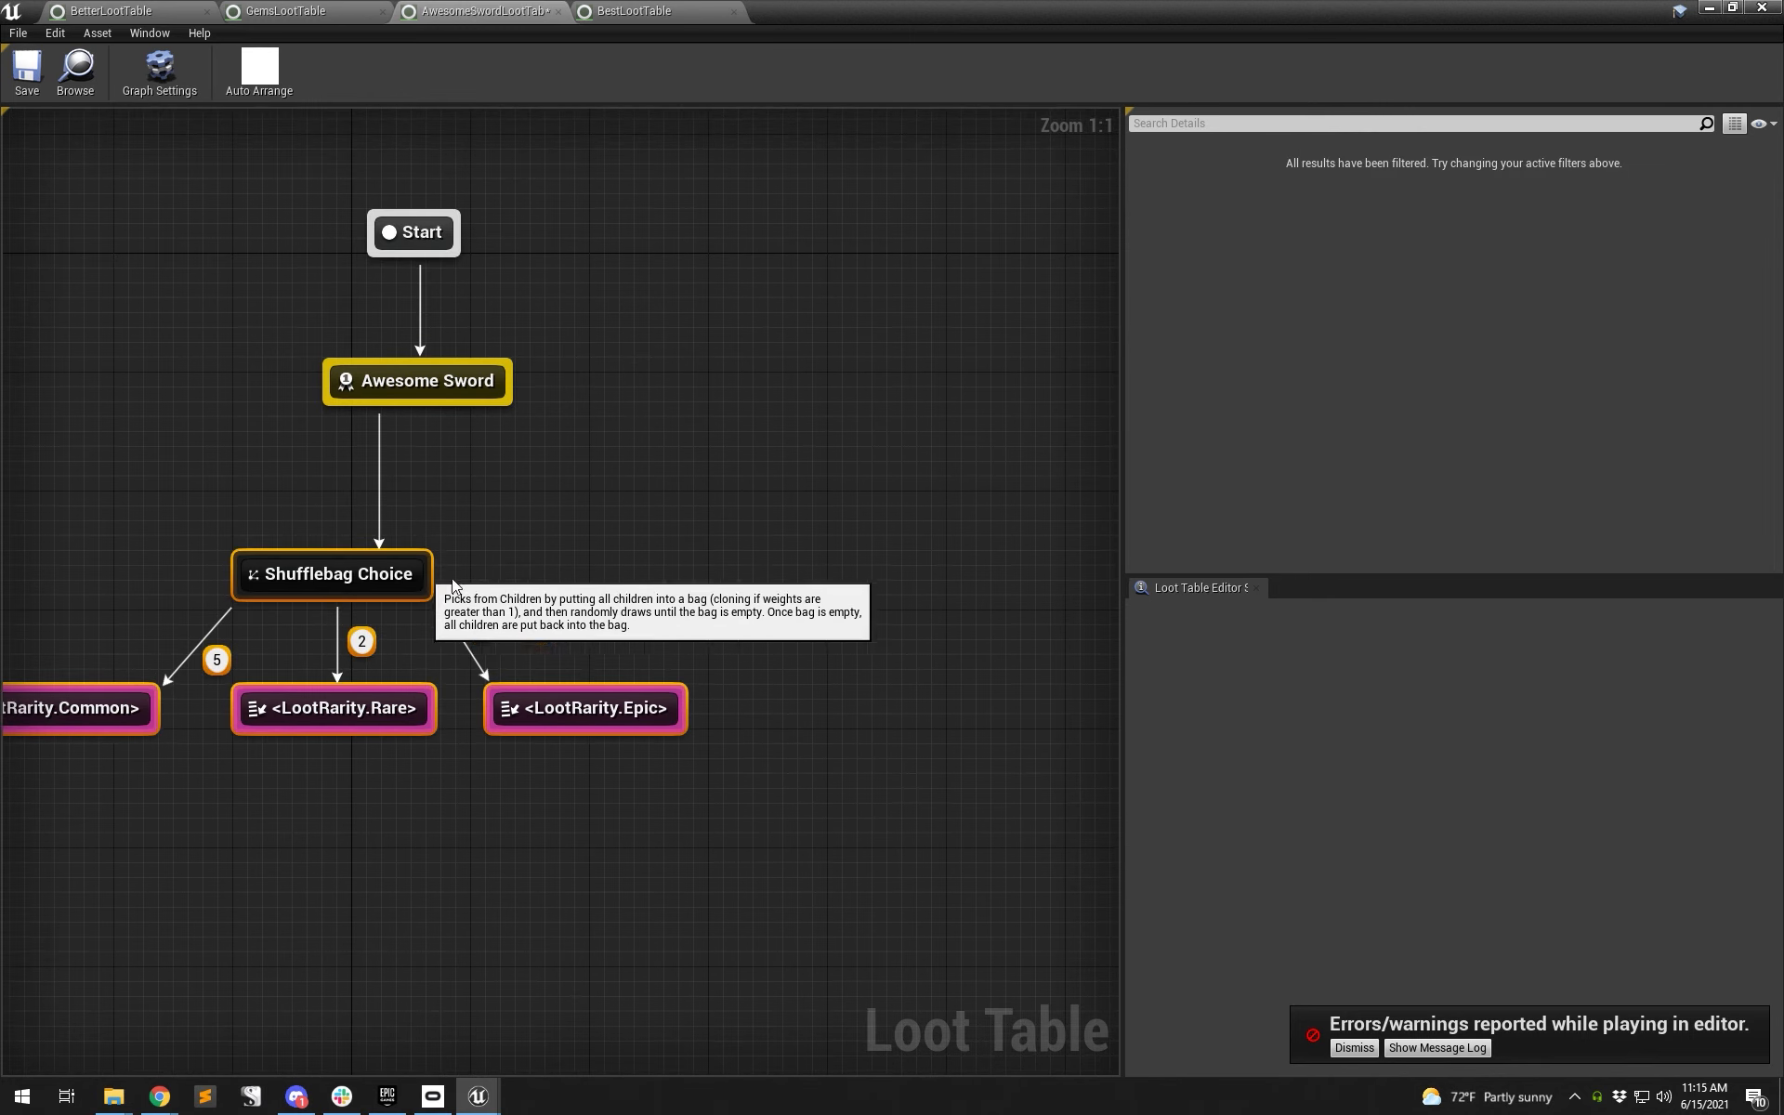
right_click_drag(674, 703, 820, 629)
- Add a Make Loot - Add Stat node connected from LootRarity.Epic and place it directly below
left_click(682, 704)
right_click(705, 734)
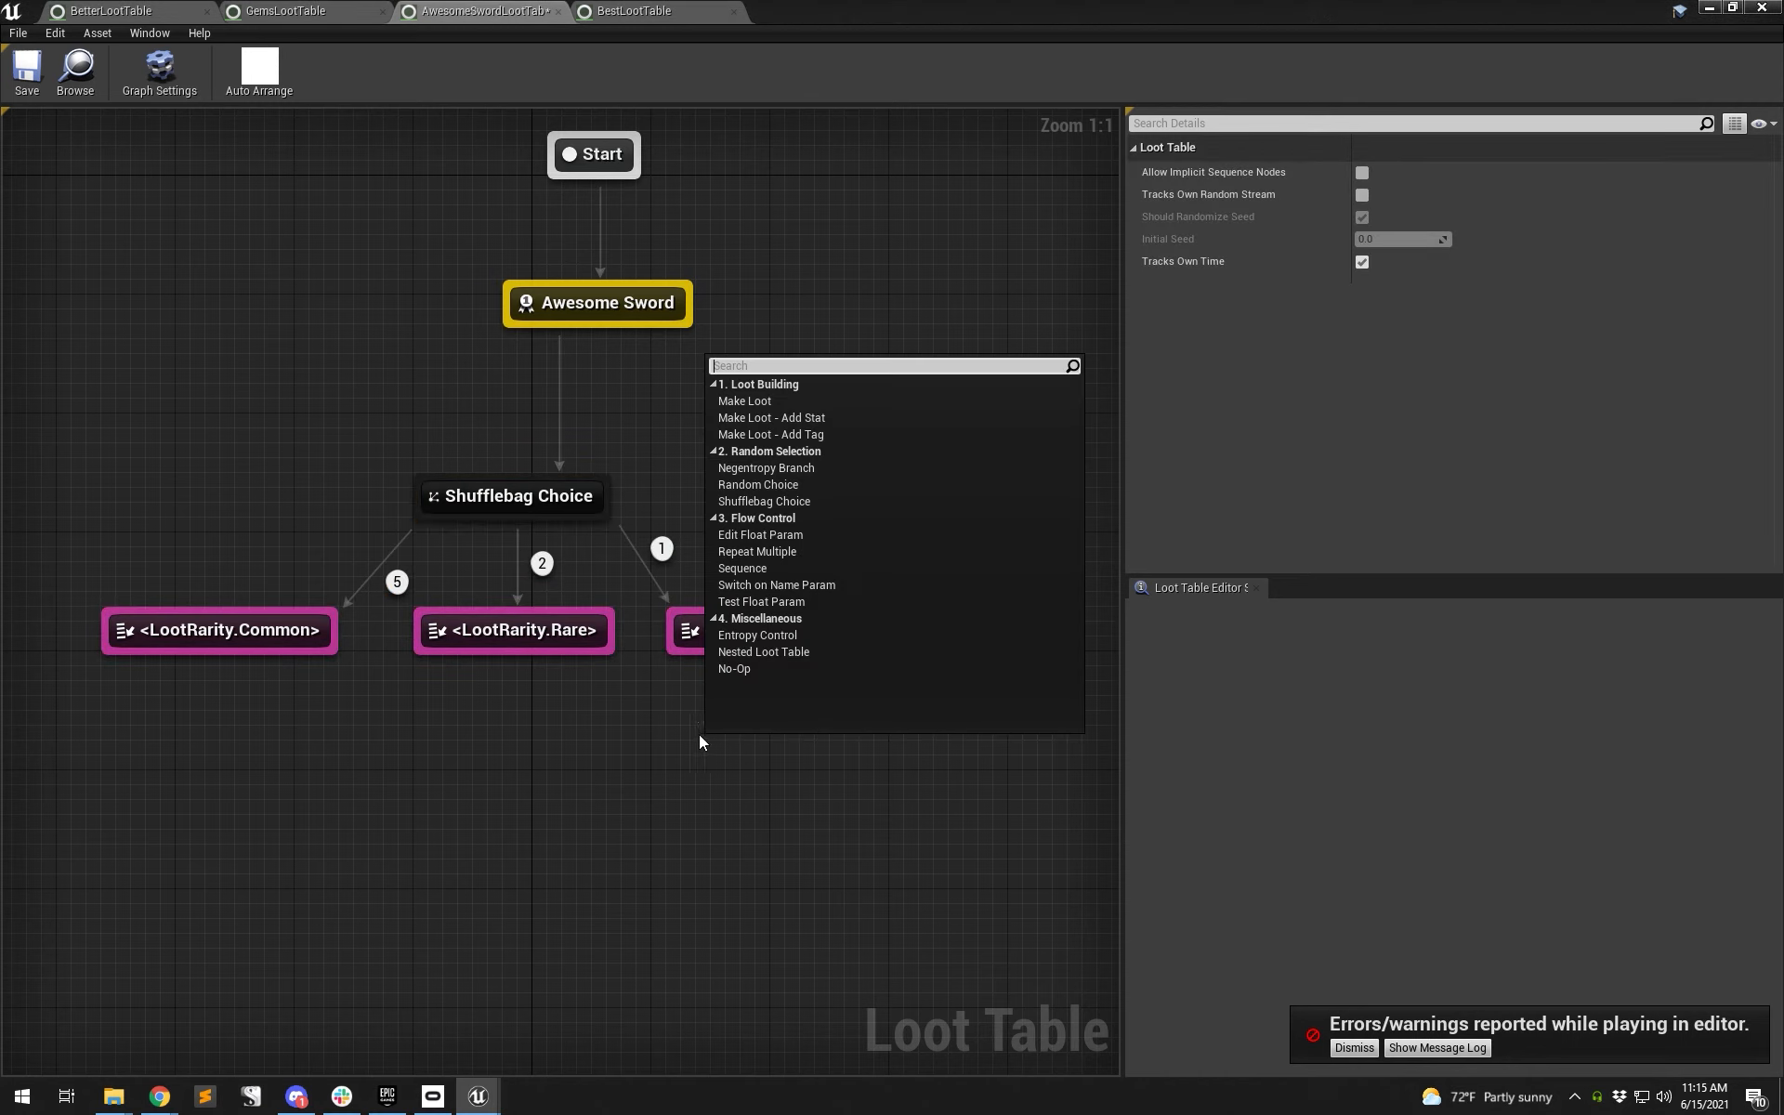
left_click_drag(748, 648, 726, 736)
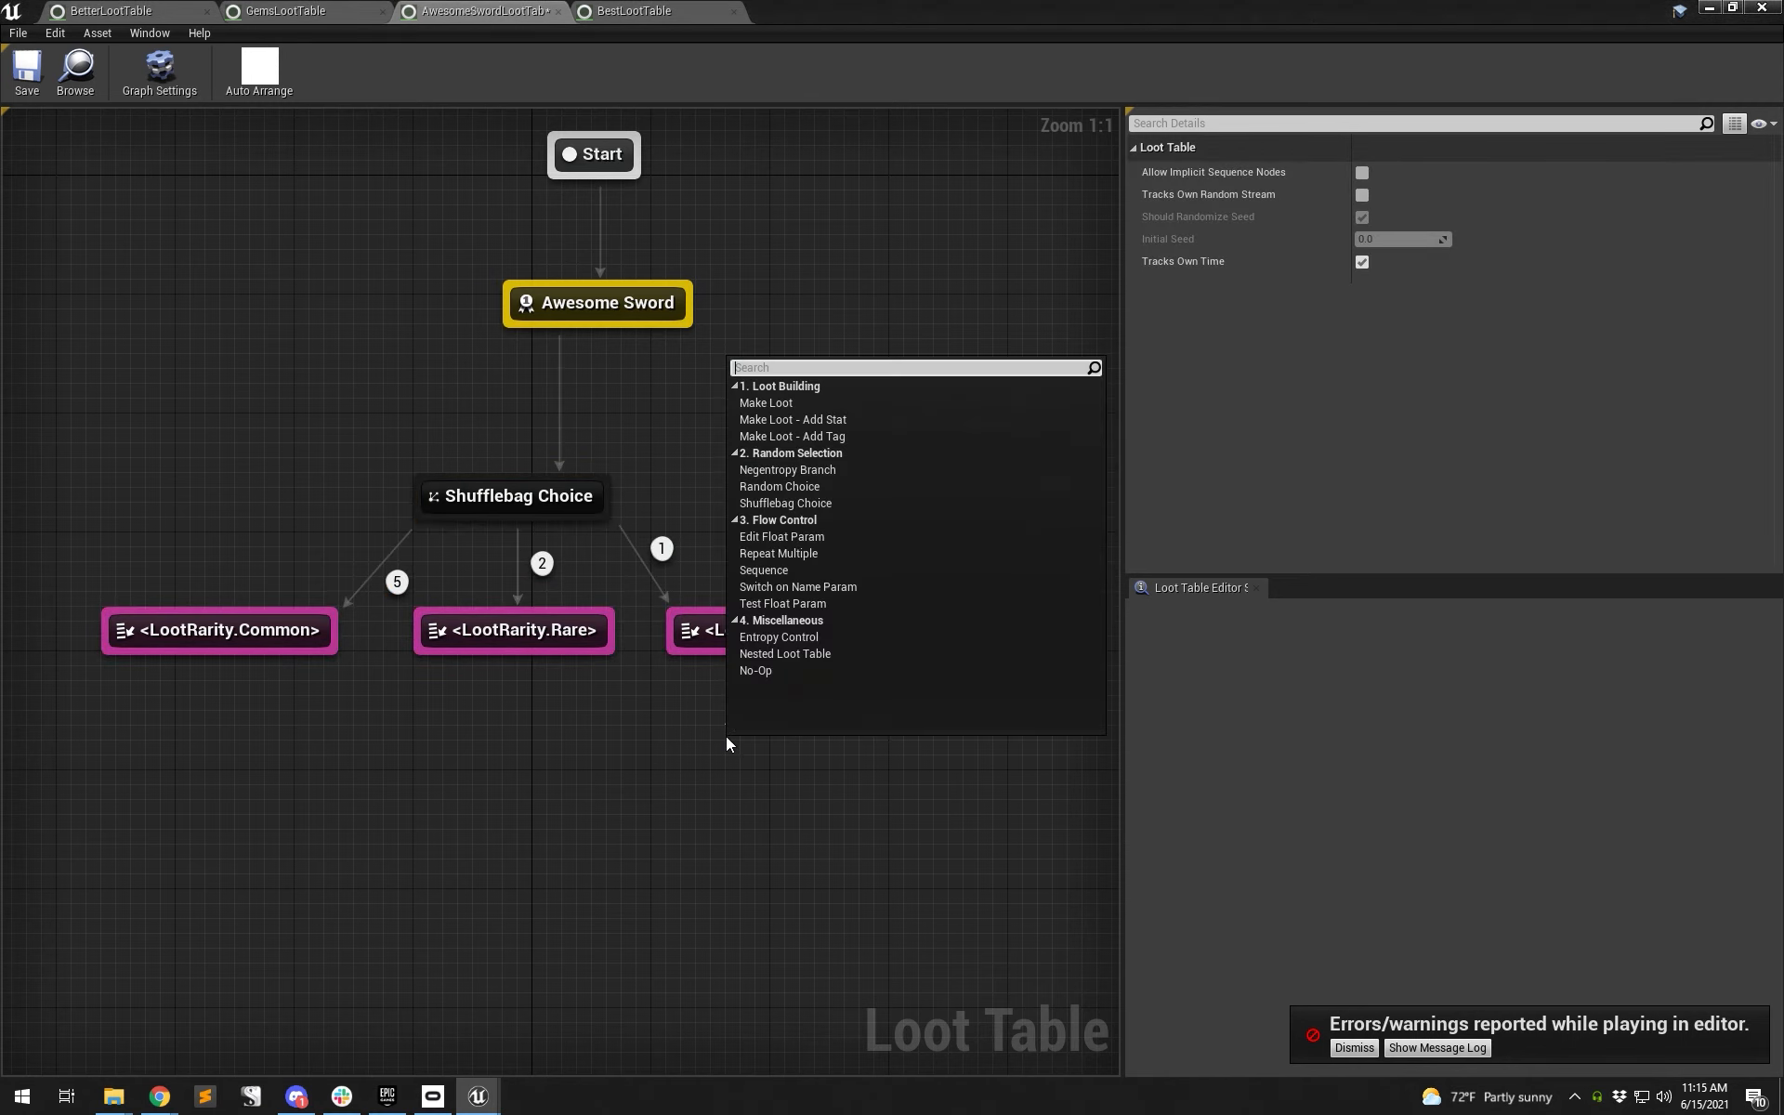
left_click(823, 424)
left_click_drag(823, 757, 805, 690)
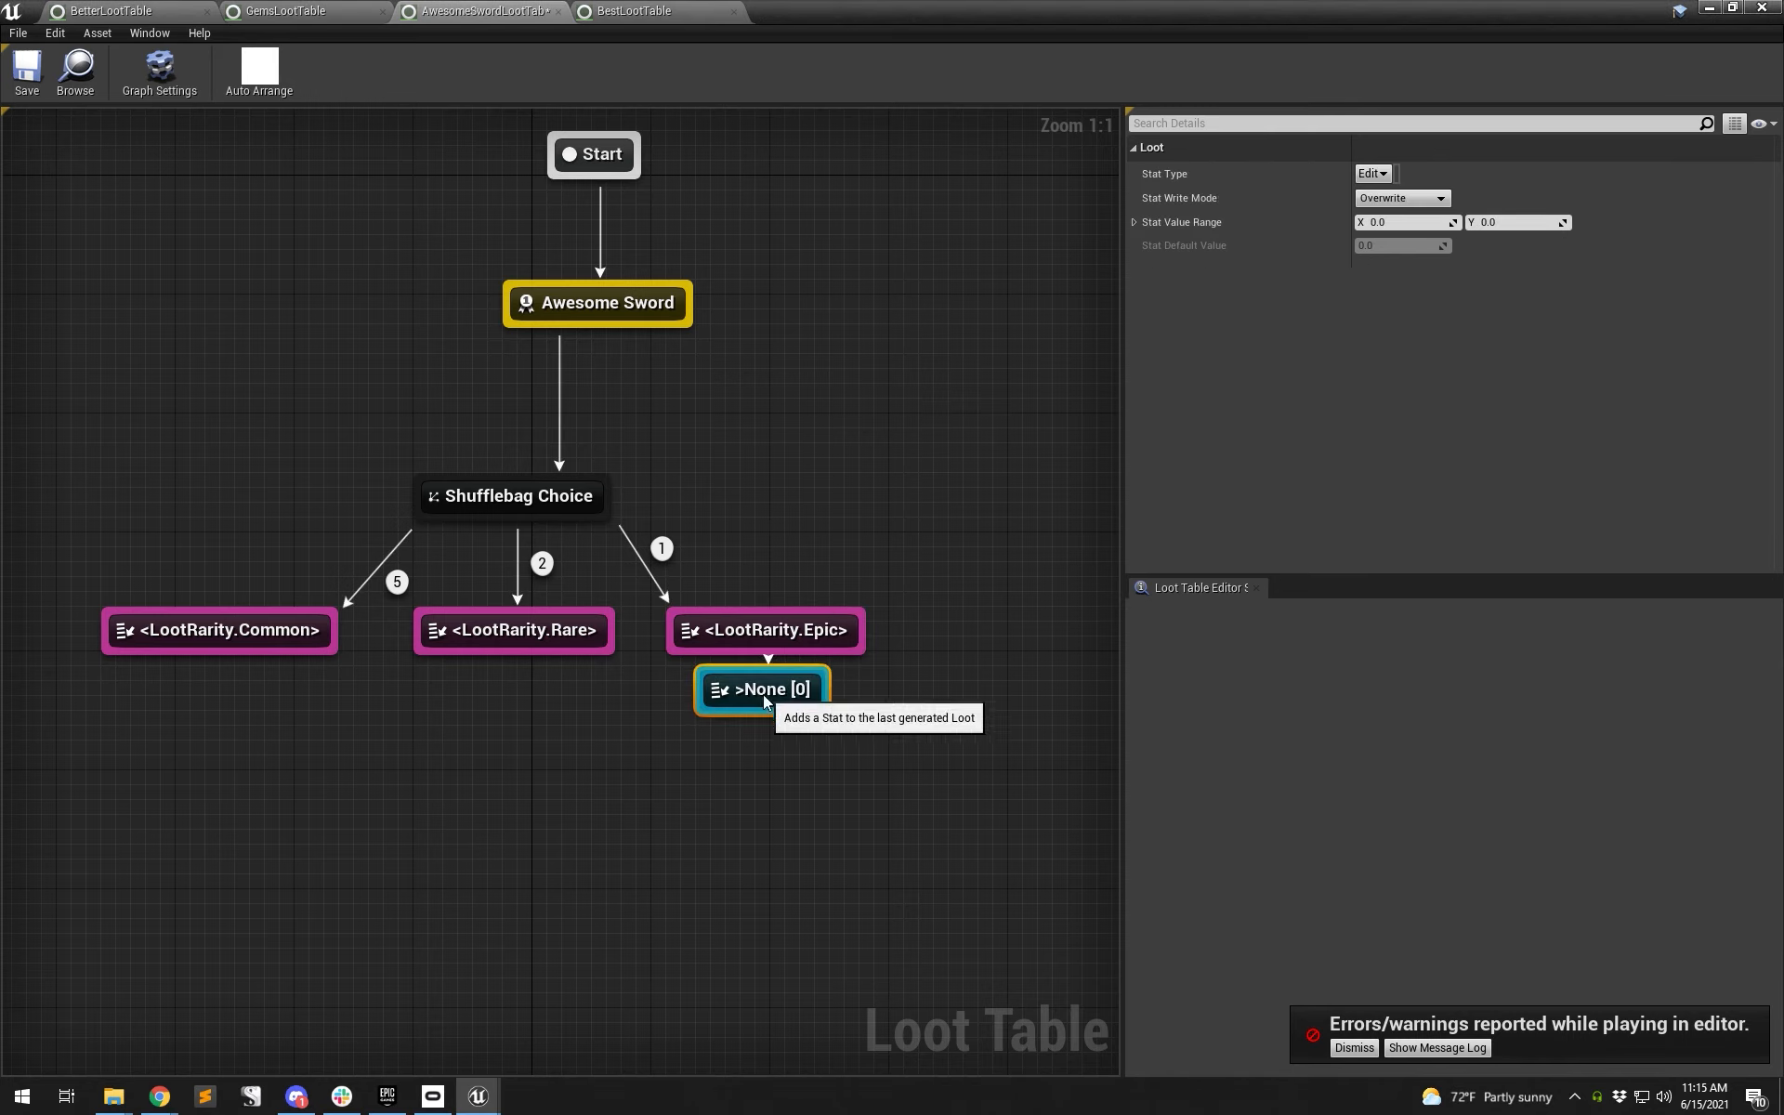
- Create the gameplay tag LootStat.Attack as the new node's stat type and line the node up under LootRarity.Epic
left_click(1373, 173)
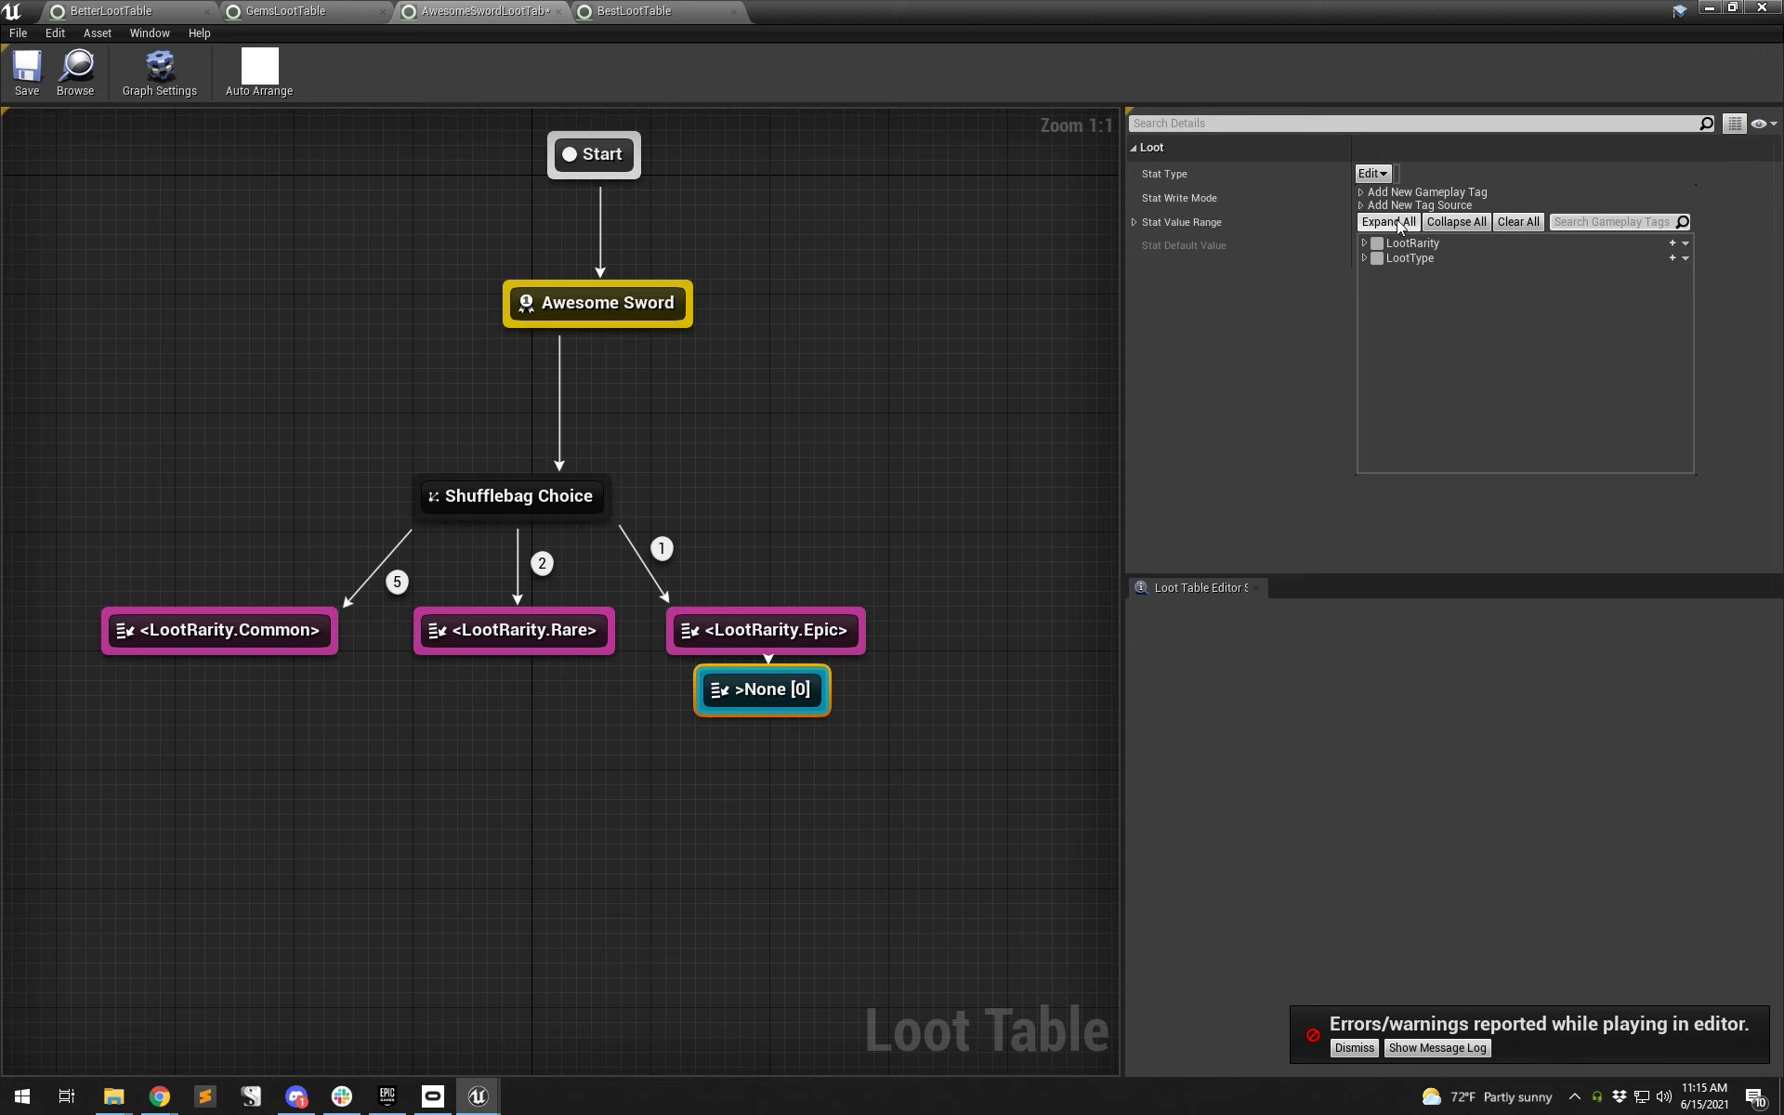
left_click(1396, 194)
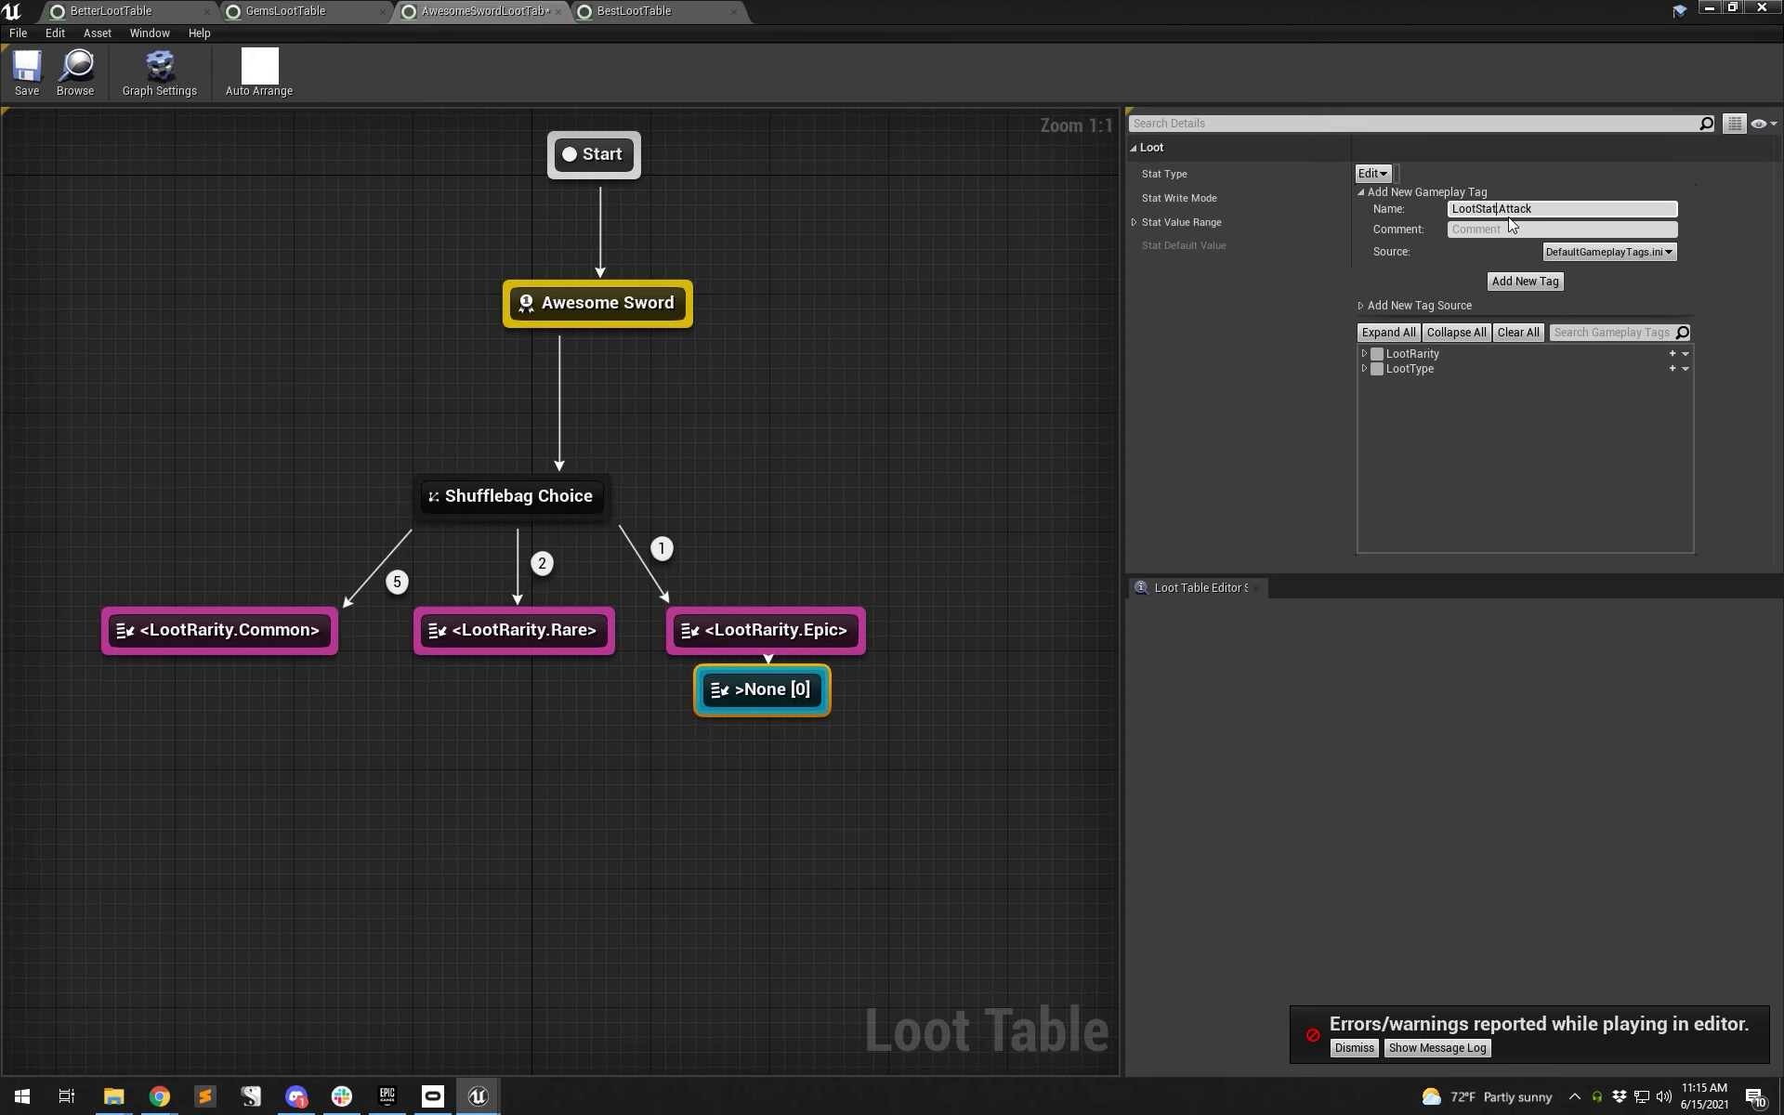
left_click(1556, 281)
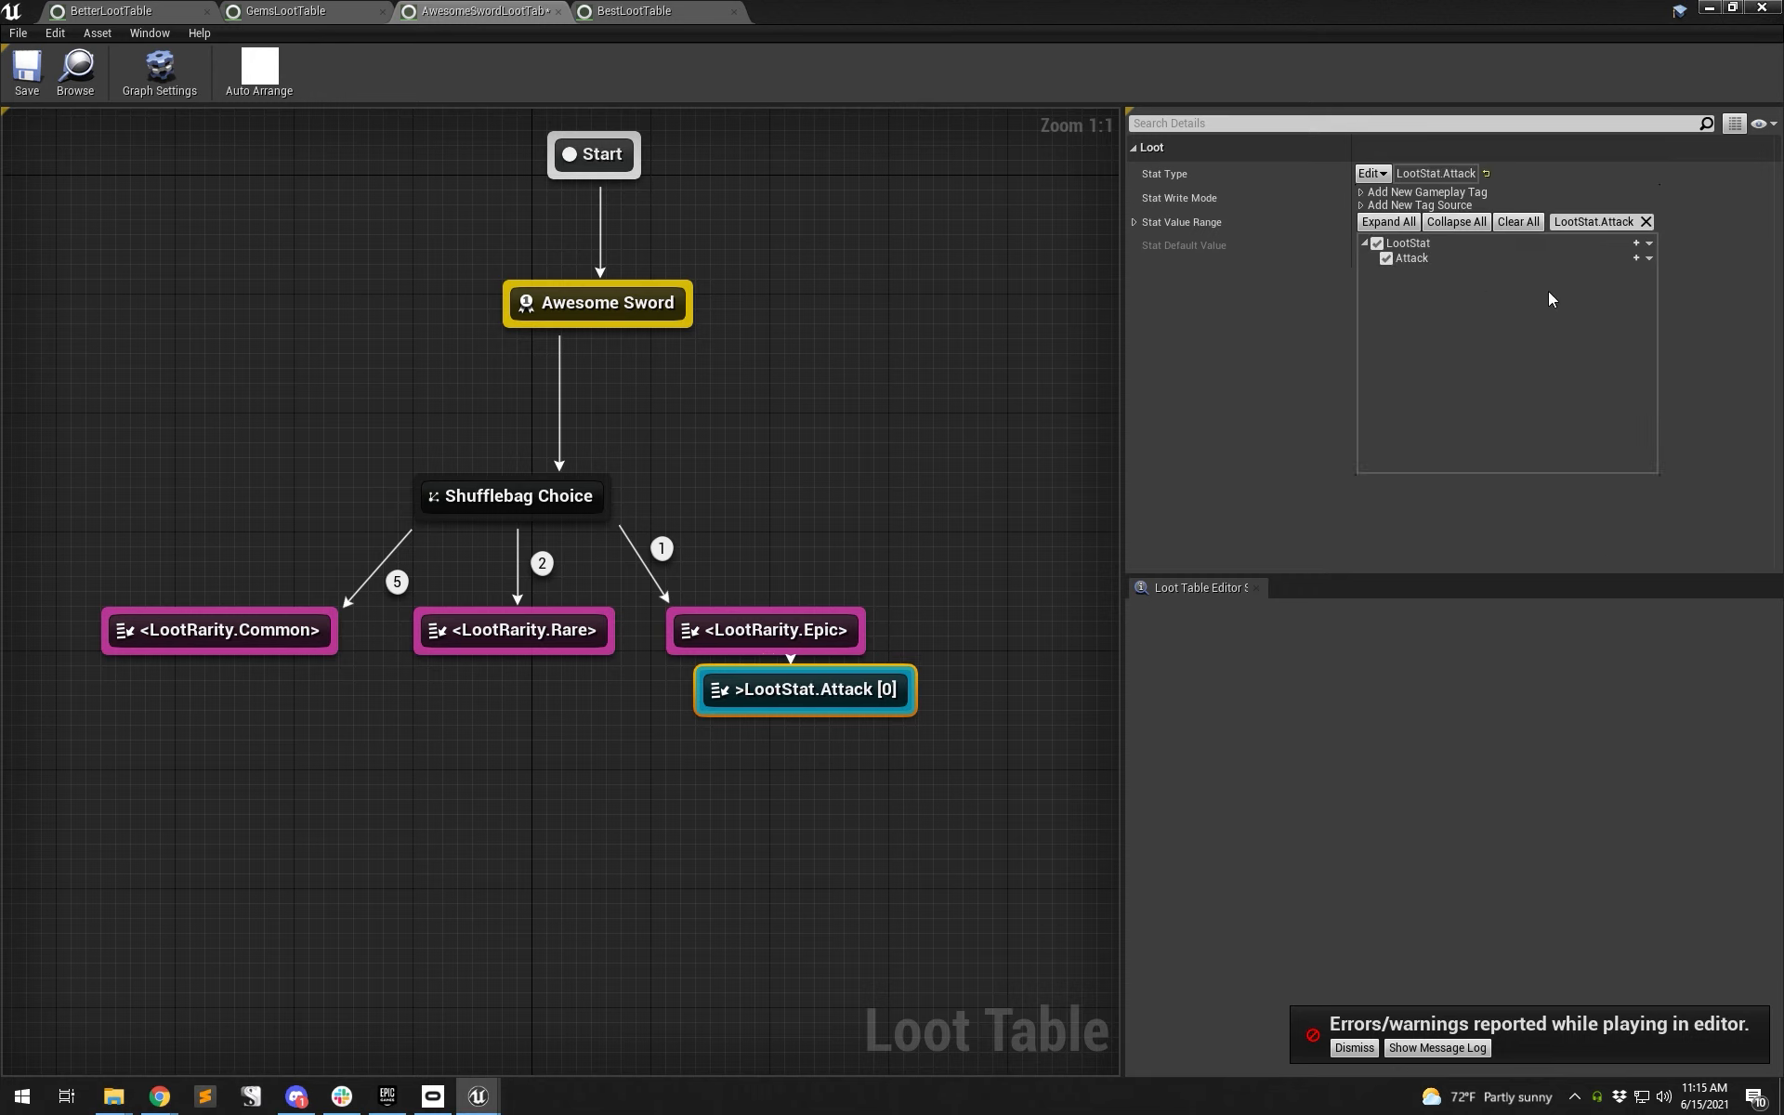
left_click(864, 794)
left_click_drag(824, 690, 809, 704)
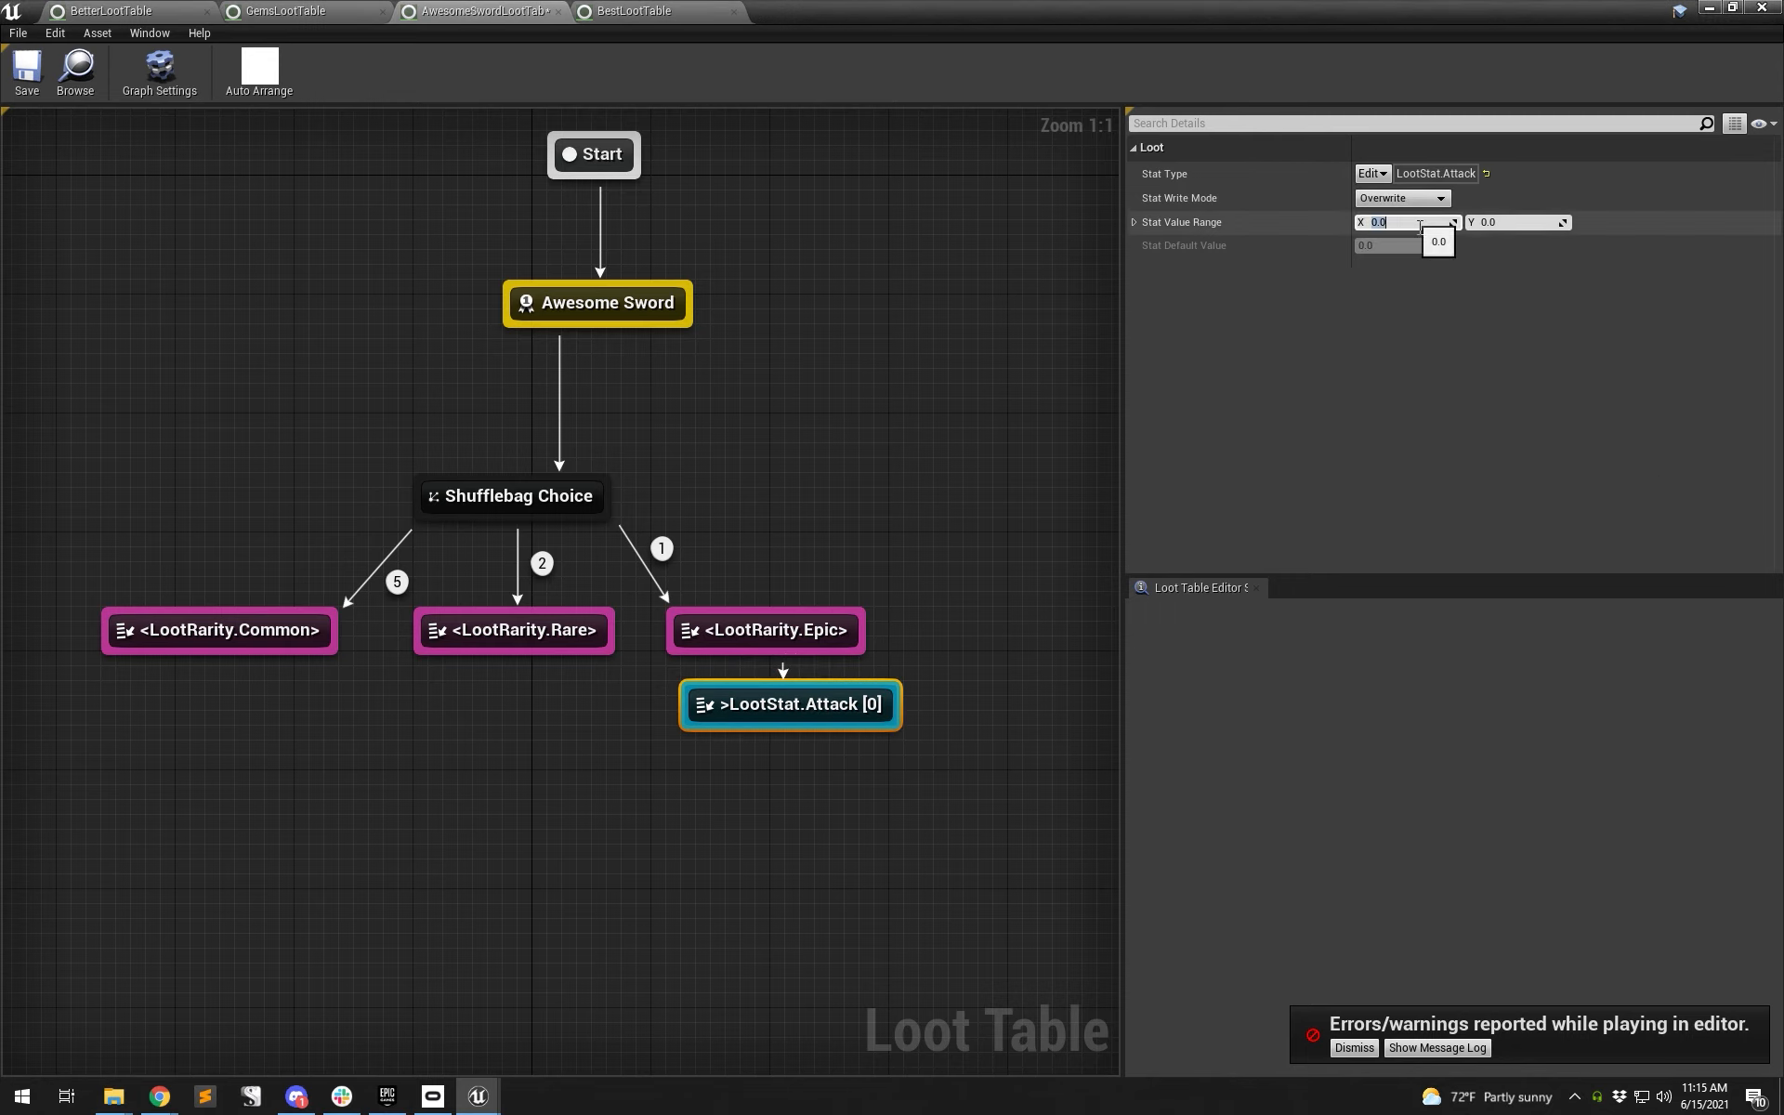
- Set the stat value range of the Epic attack node to 28–32
left_click(1506, 221)
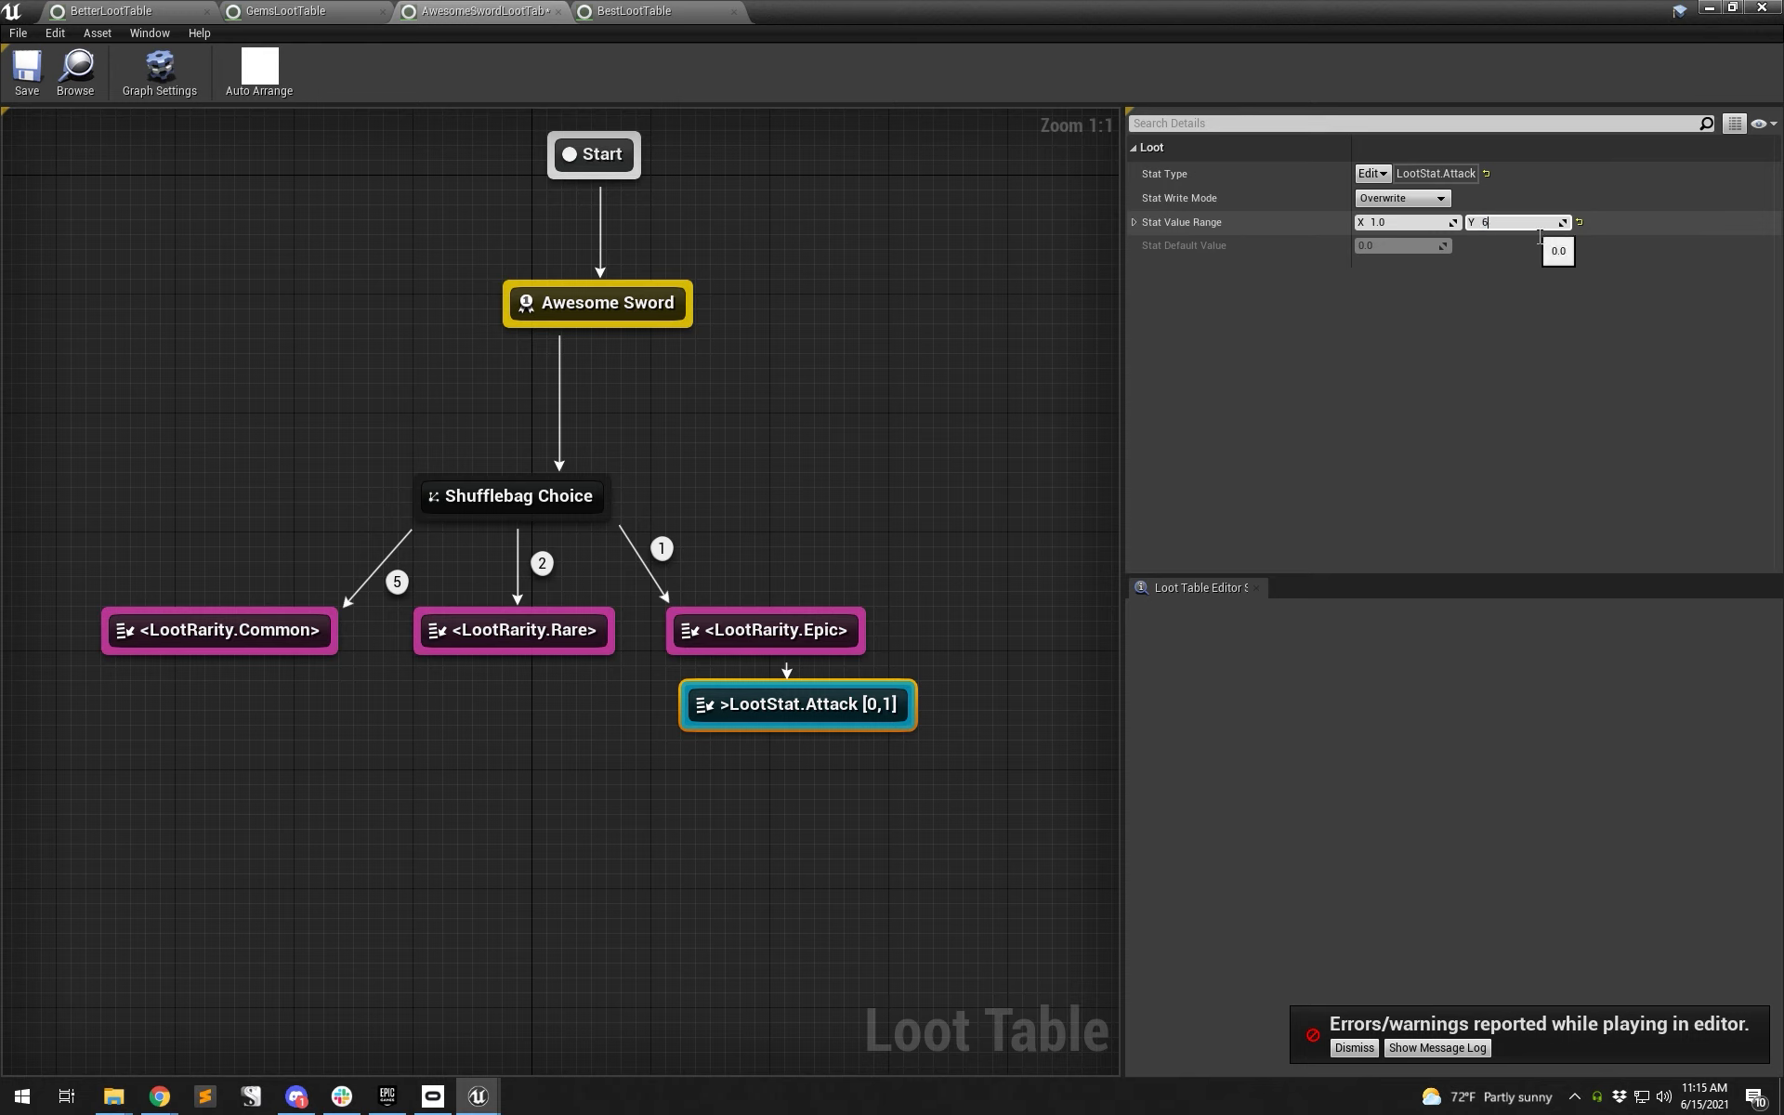
left_click(1426, 223)
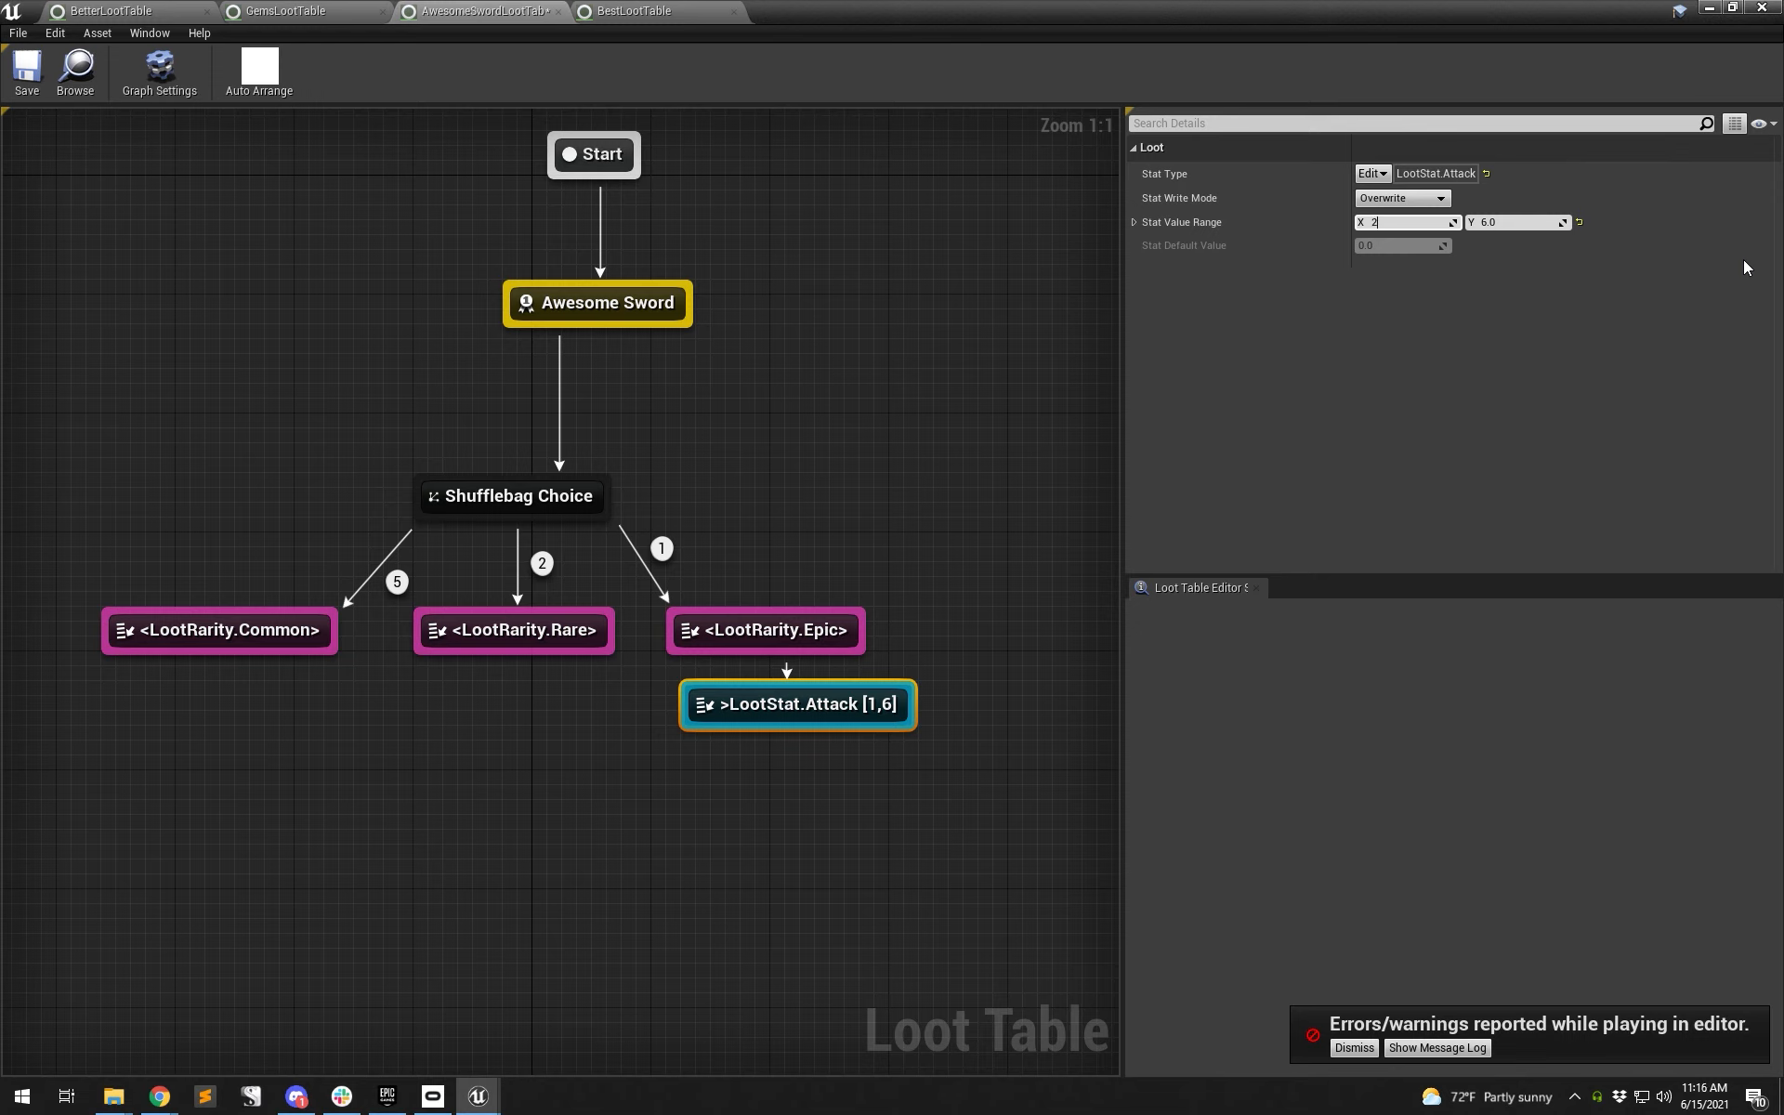
left_click(1494, 224)
type("32")
- Duplicate the attack stat node below LootRarity.Rare, connect it to that node and set its value range to 15–24
left_click_drag(922, 759, 852, 733)
key("ctrl+c")
key("ctrl+v")
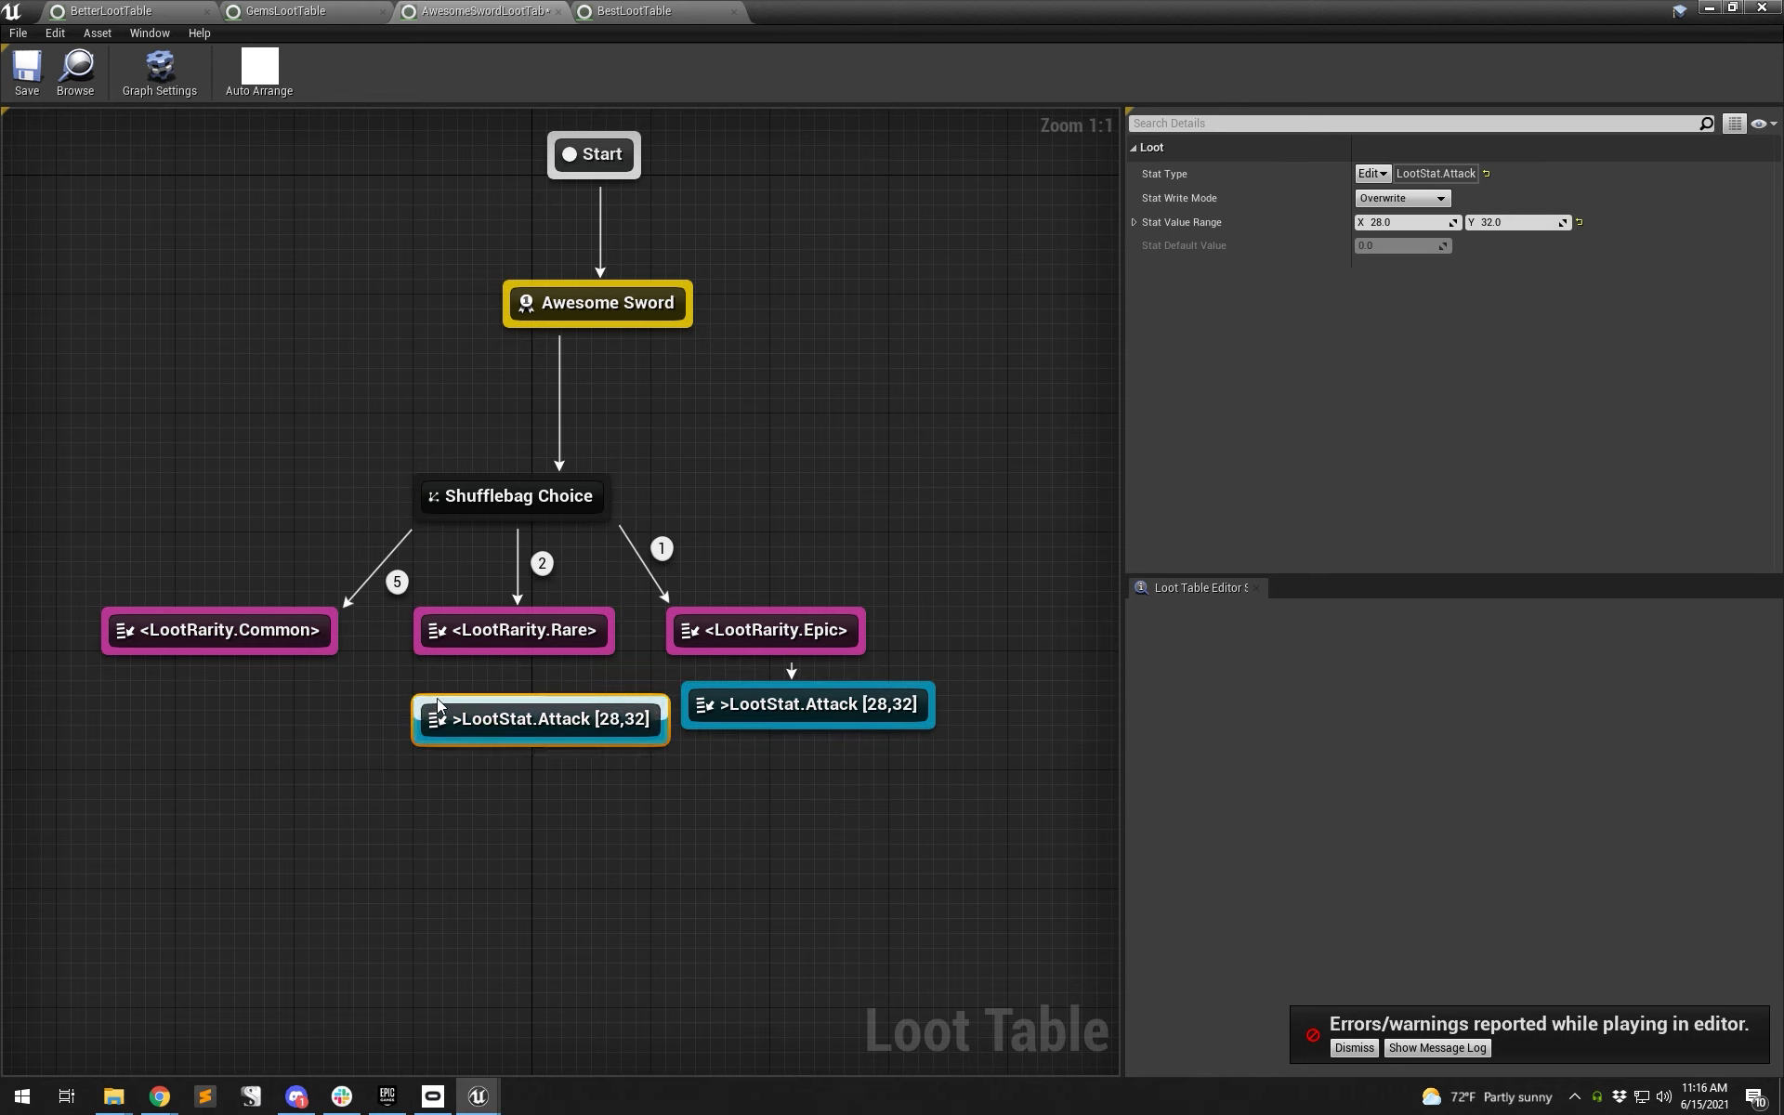
left_click_drag(499, 656, 500, 699)
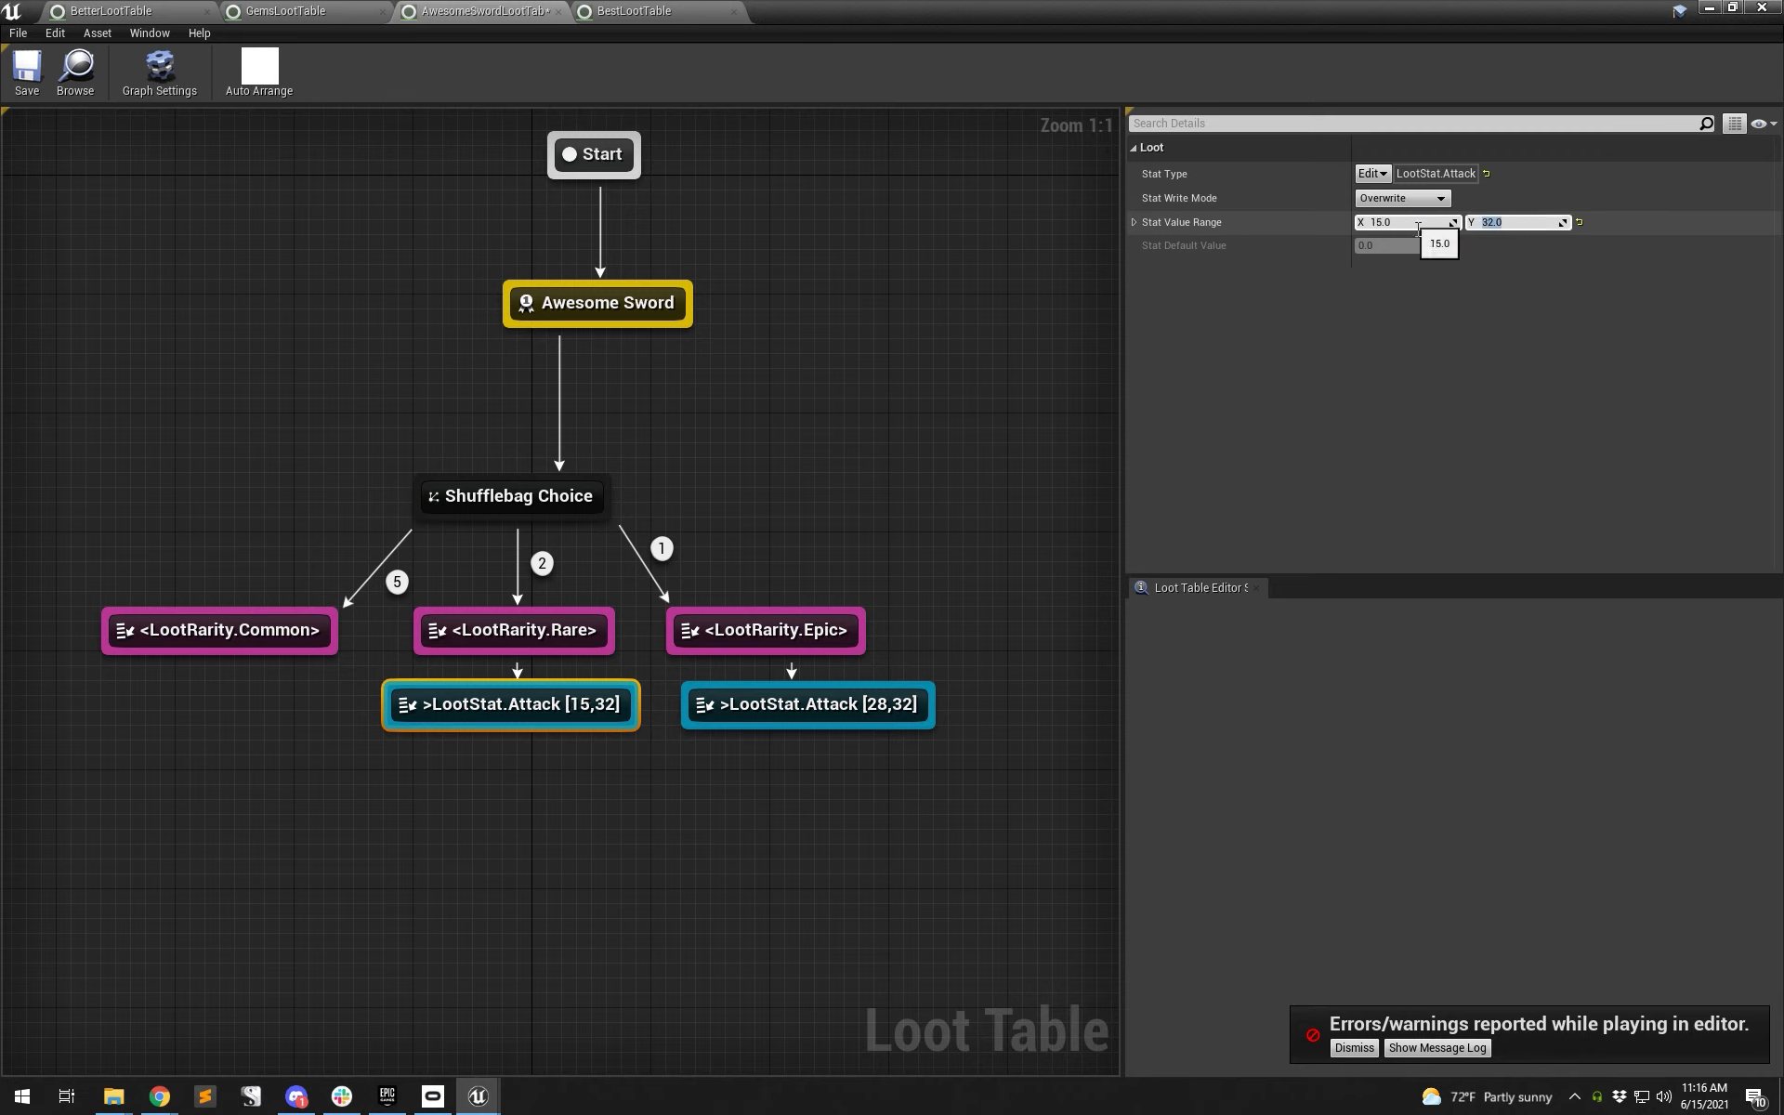
key("Return")
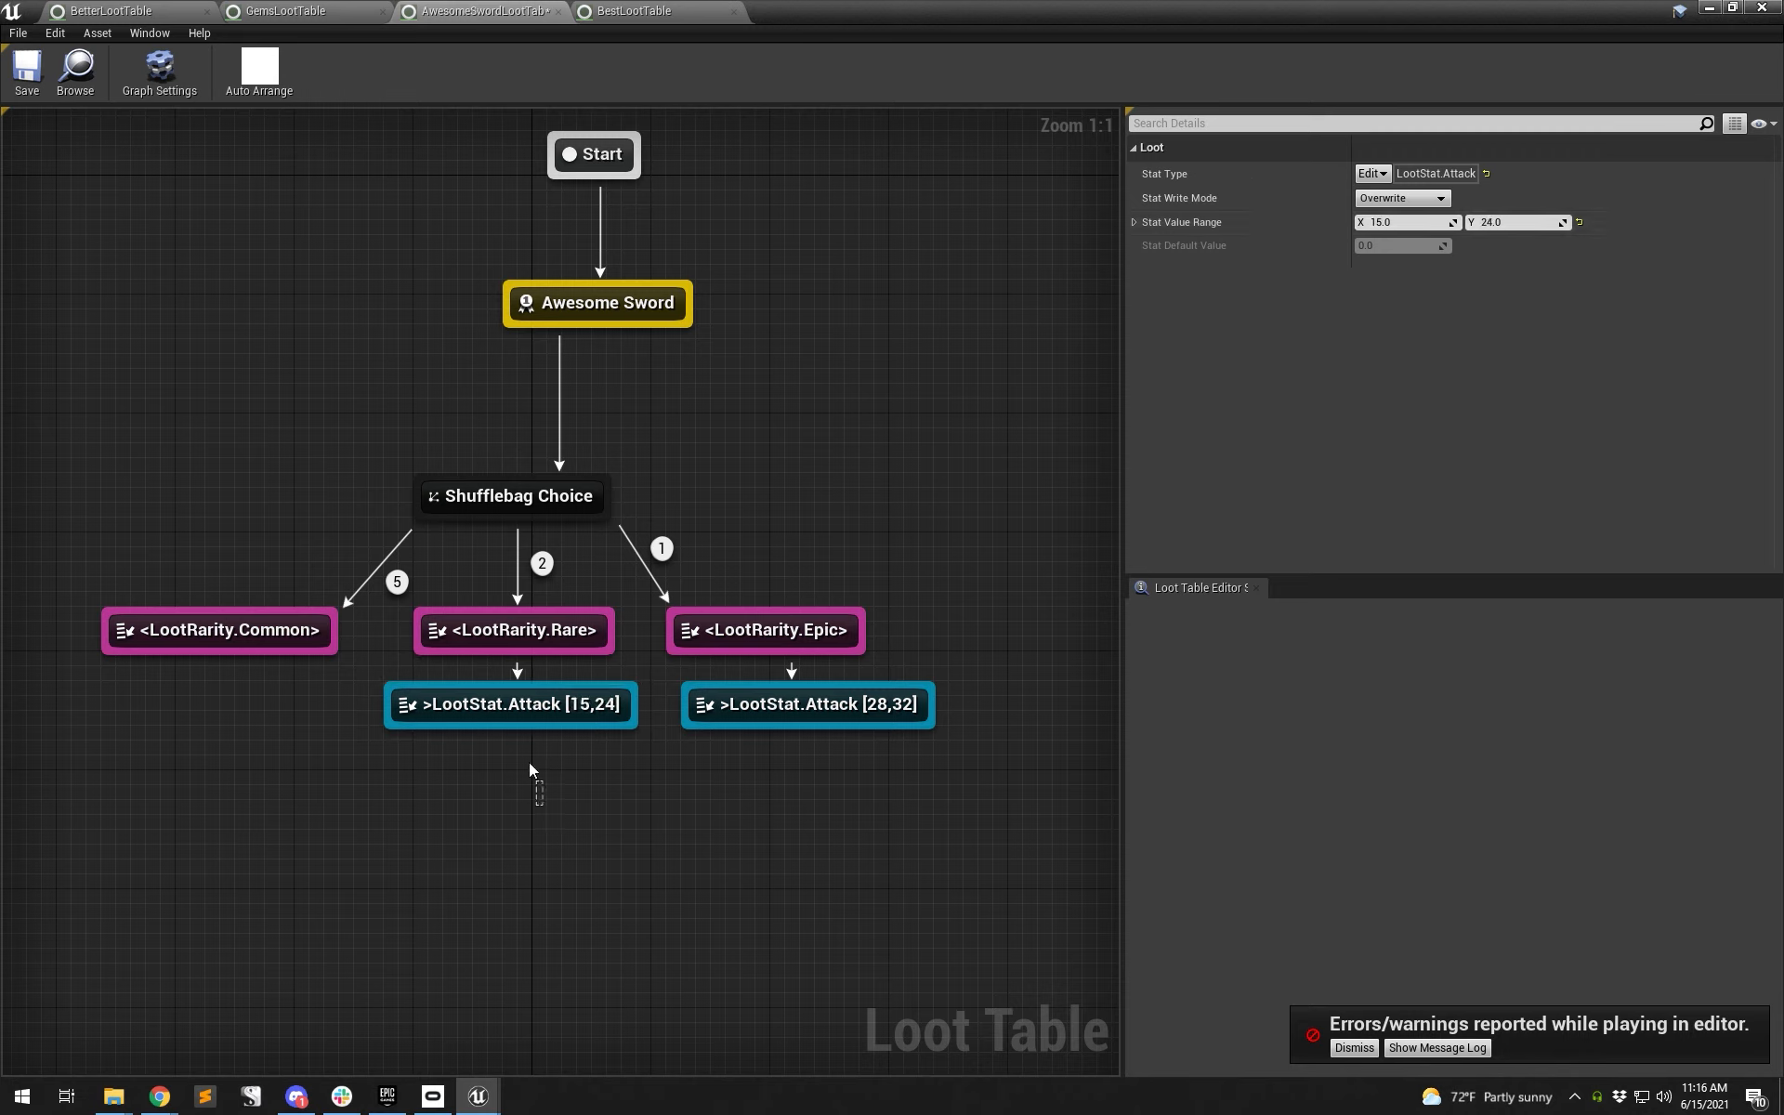
- Duplicate the attack stat node below LootRarity.Common, connect it to that node and set its value range to 2–6
key("ctrl+c")
key("ctrl+v")
left_click_drag(234, 740, 190, 725)
left_click_drag(212, 656, 227, 725)
left_click(1390, 222)
type("2")
key("Tab")
type("6")
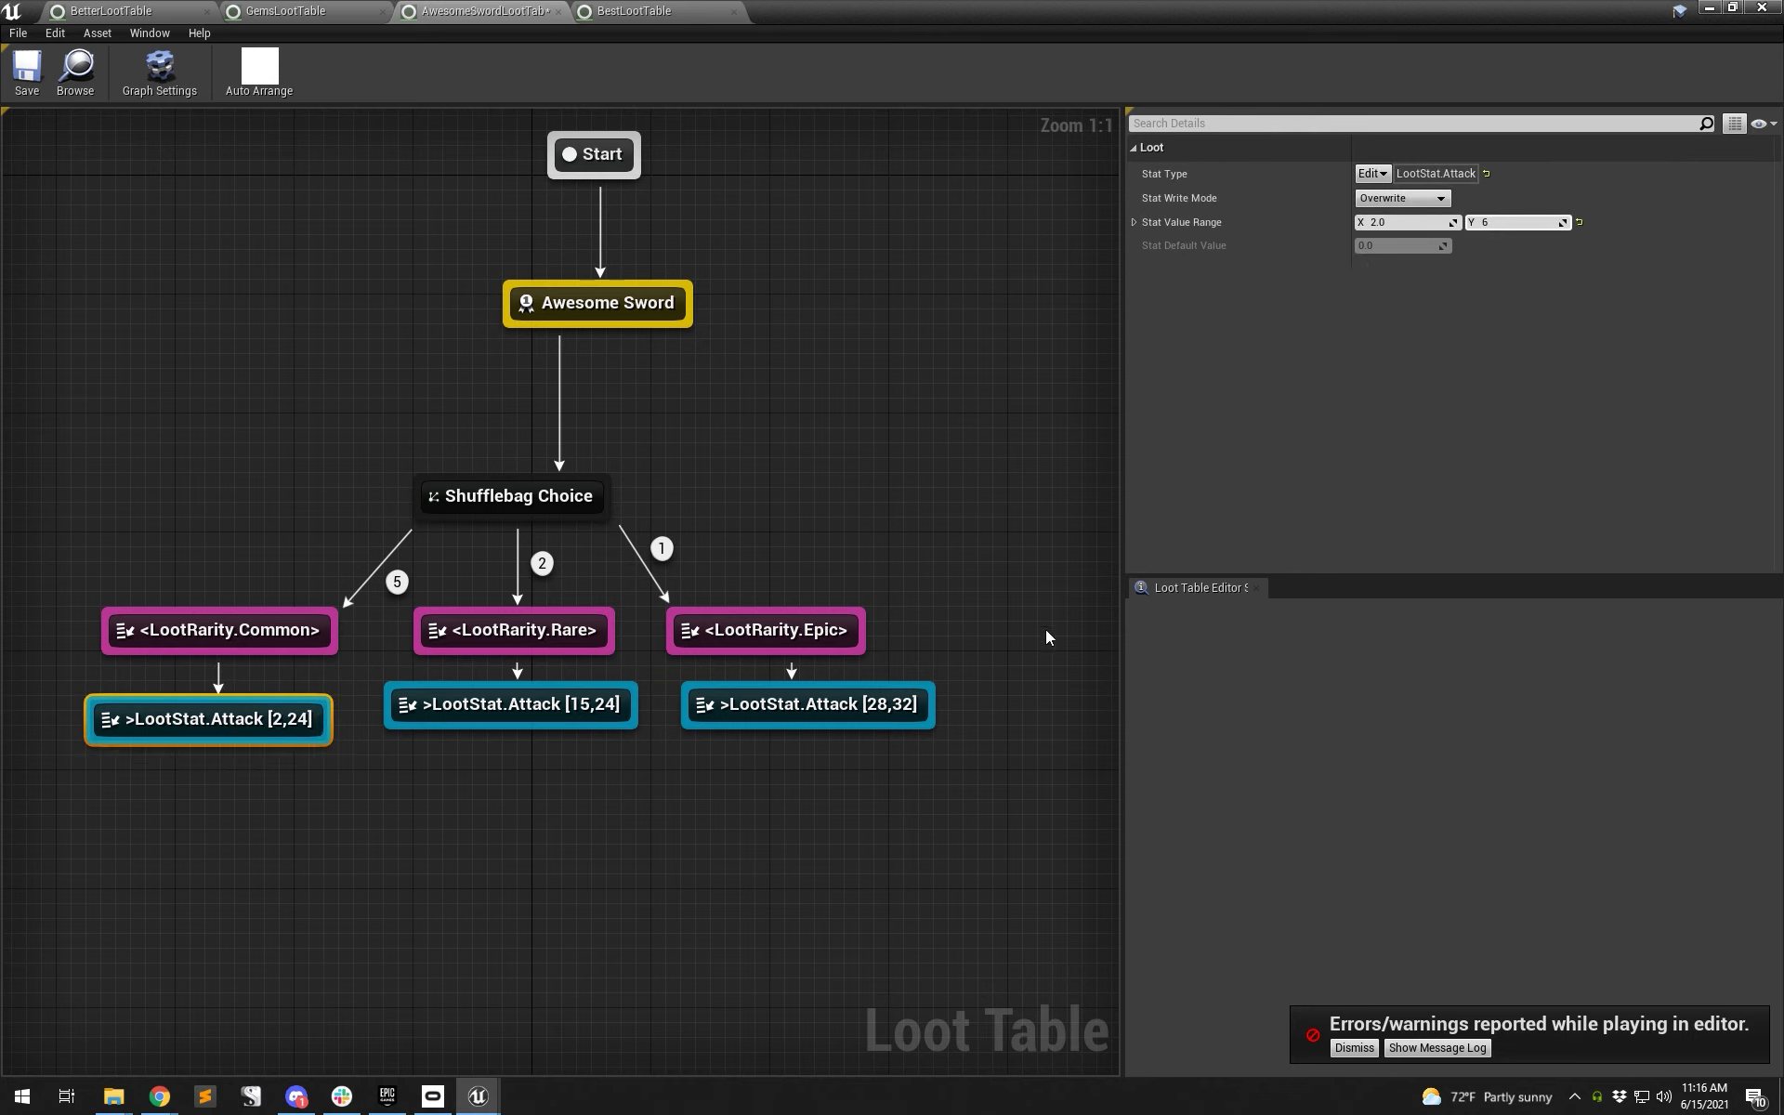
left_click(488, 754)
- Duplicate the Common attack stat node below itself and set the original node's minimum stat value to 1
left_click(295, 736)
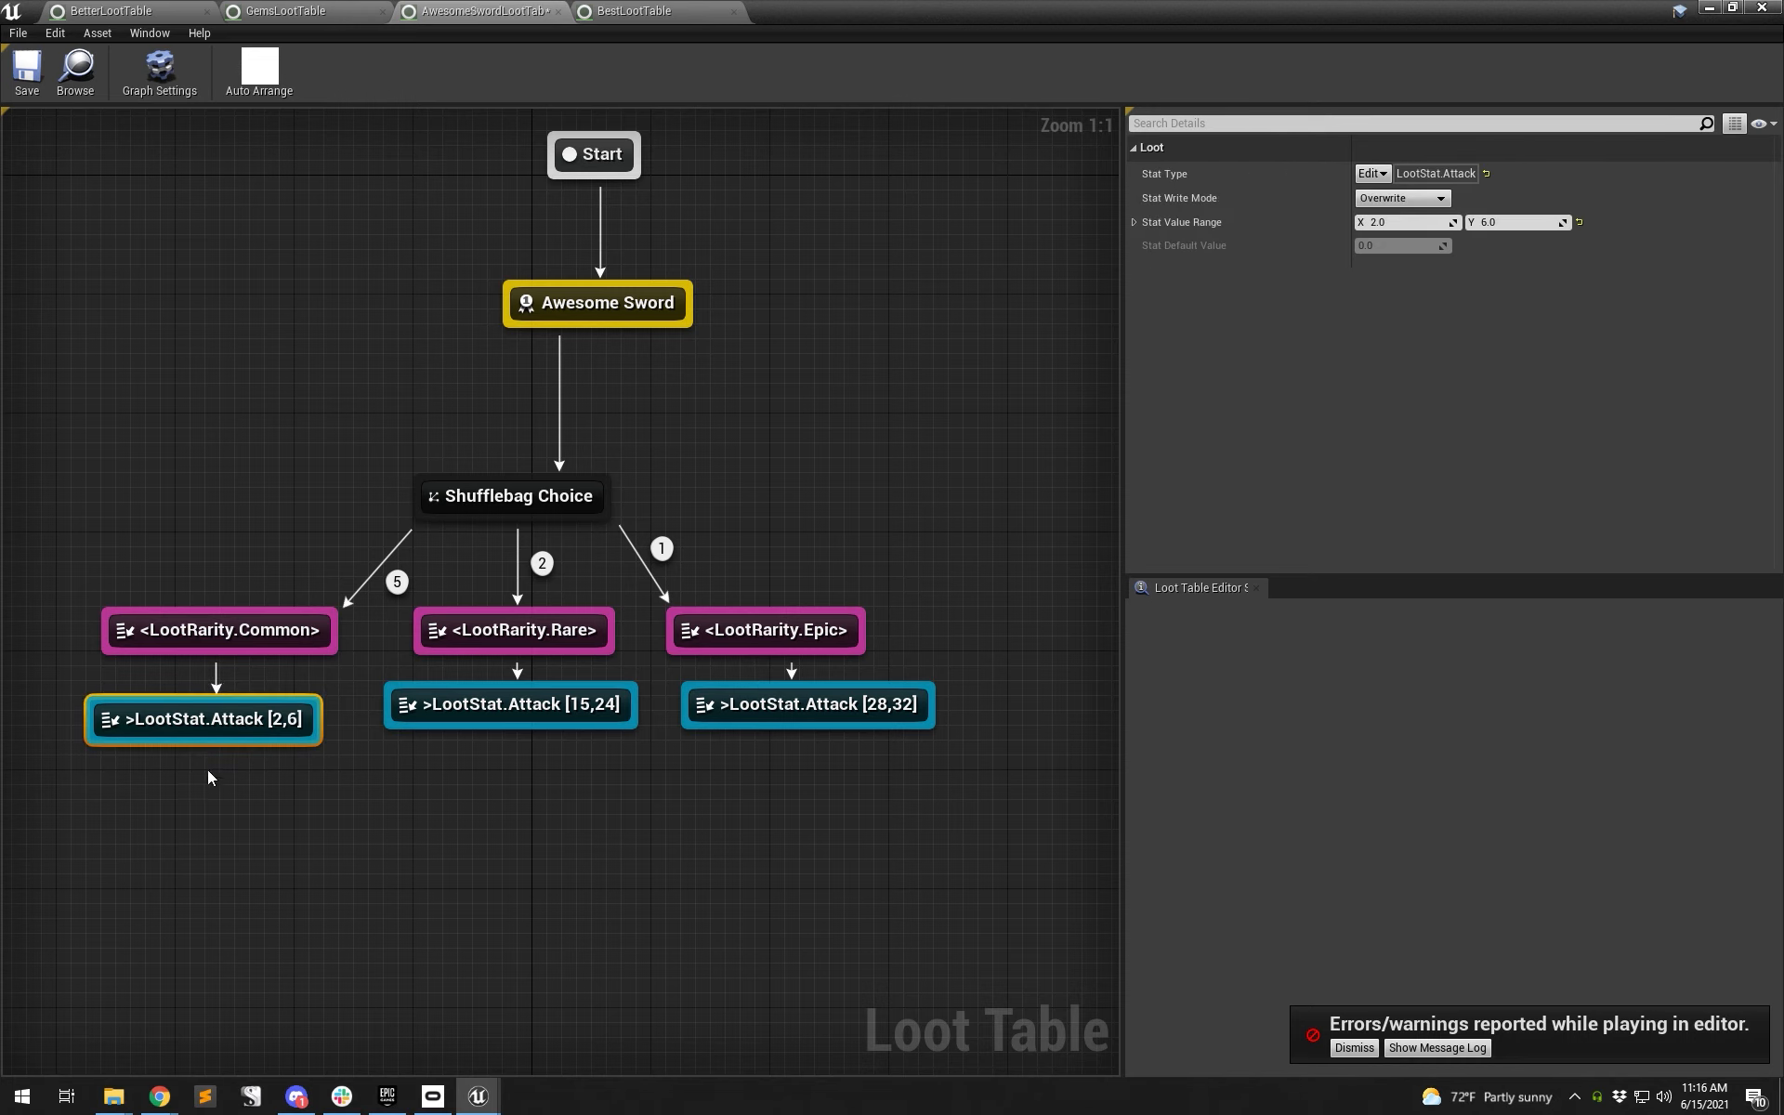
key("ctrl+c")
key("ctrl+v")
left_click_drag(220, 800, 179, 815)
left_click(216, 726)
left_click(1413, 231)
type("1")
key("Return")
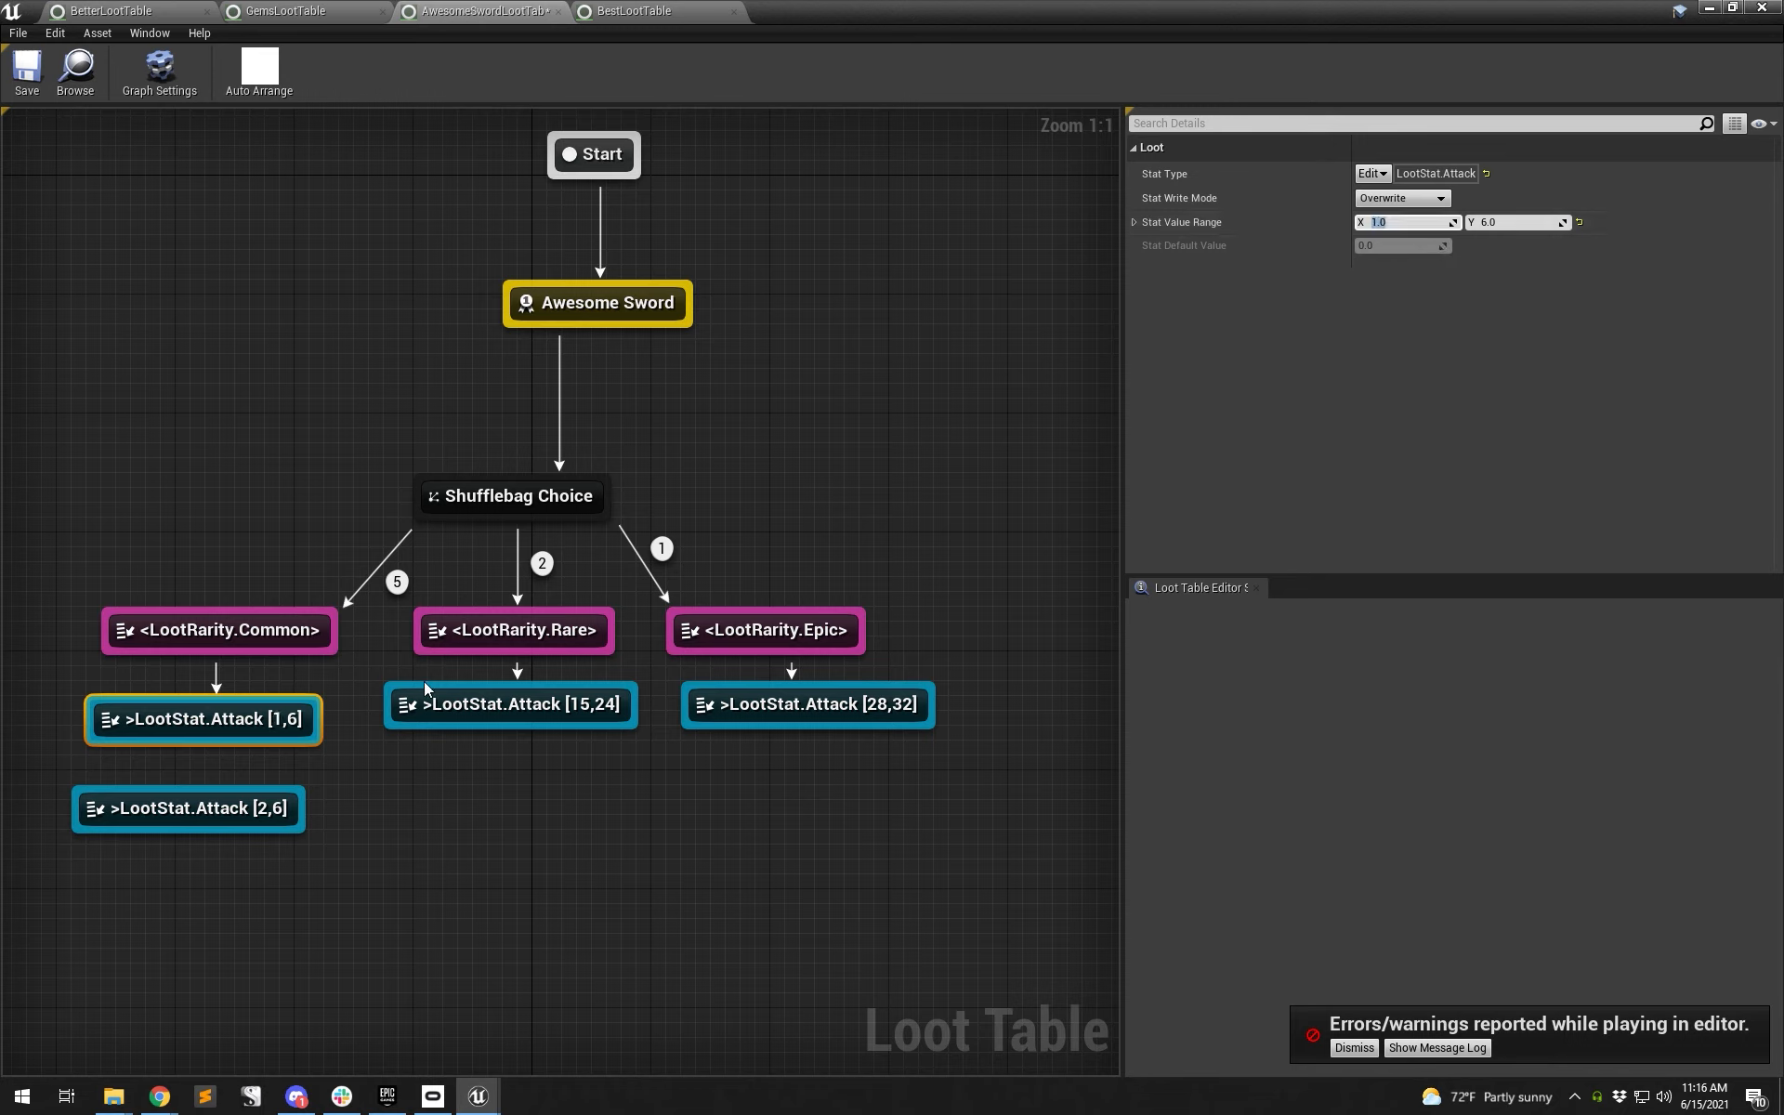
- Give the unconnected attack stat copy a minimum of 1 and the Add write mode, and move it closer below the original
left_click(240, 810)
left_click(1398, 230)
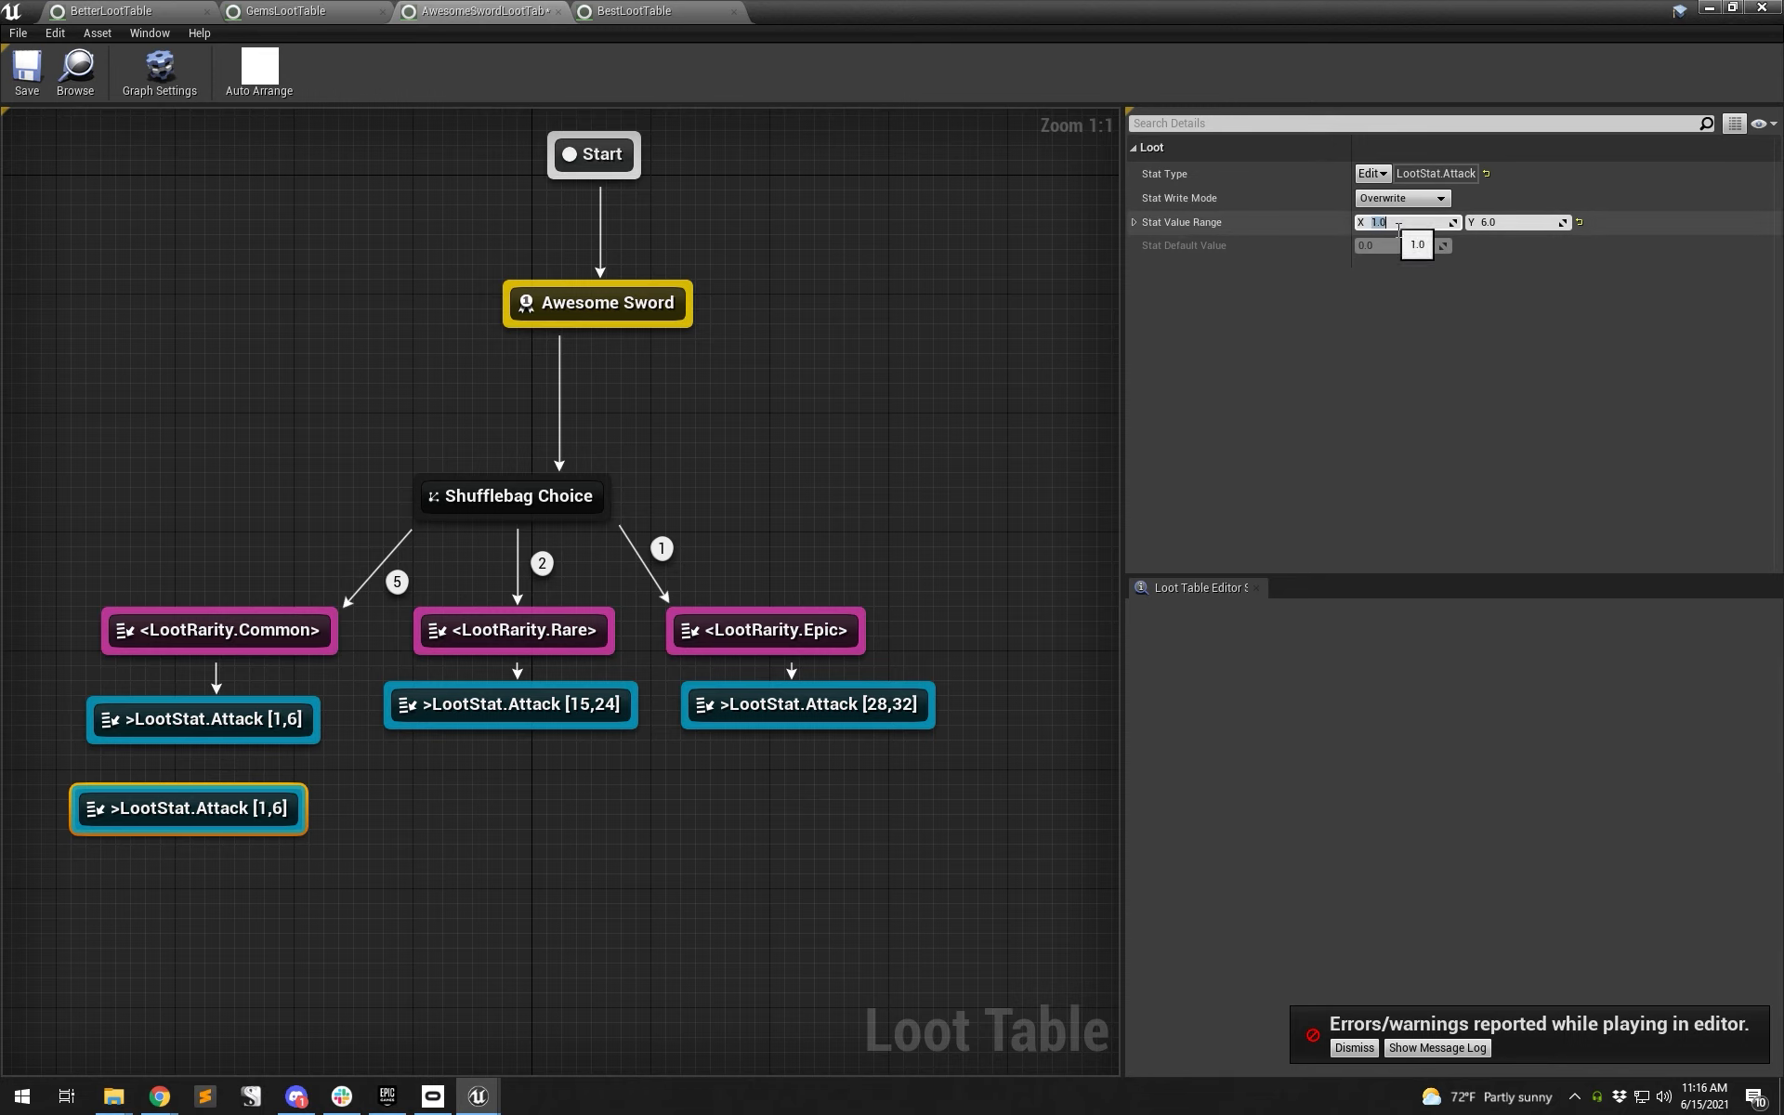
left_click(1391, 199)
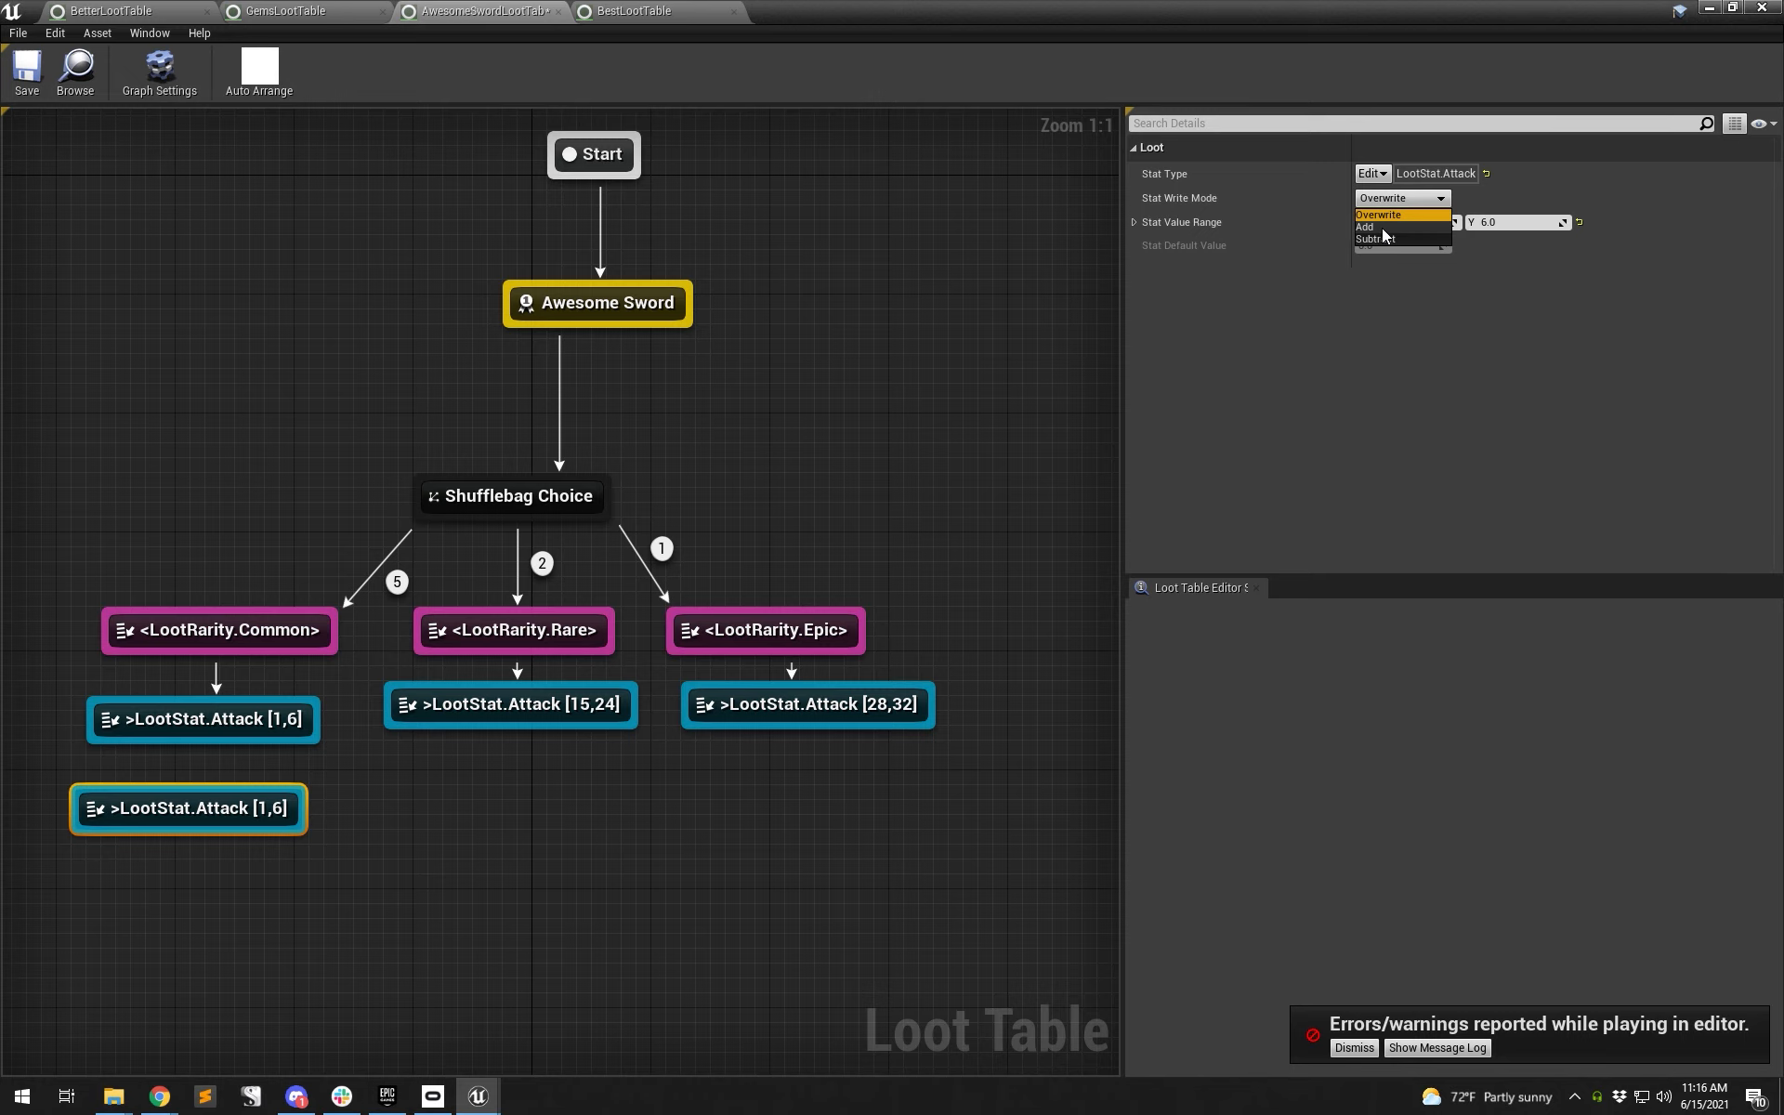
left_click(1383, 228)
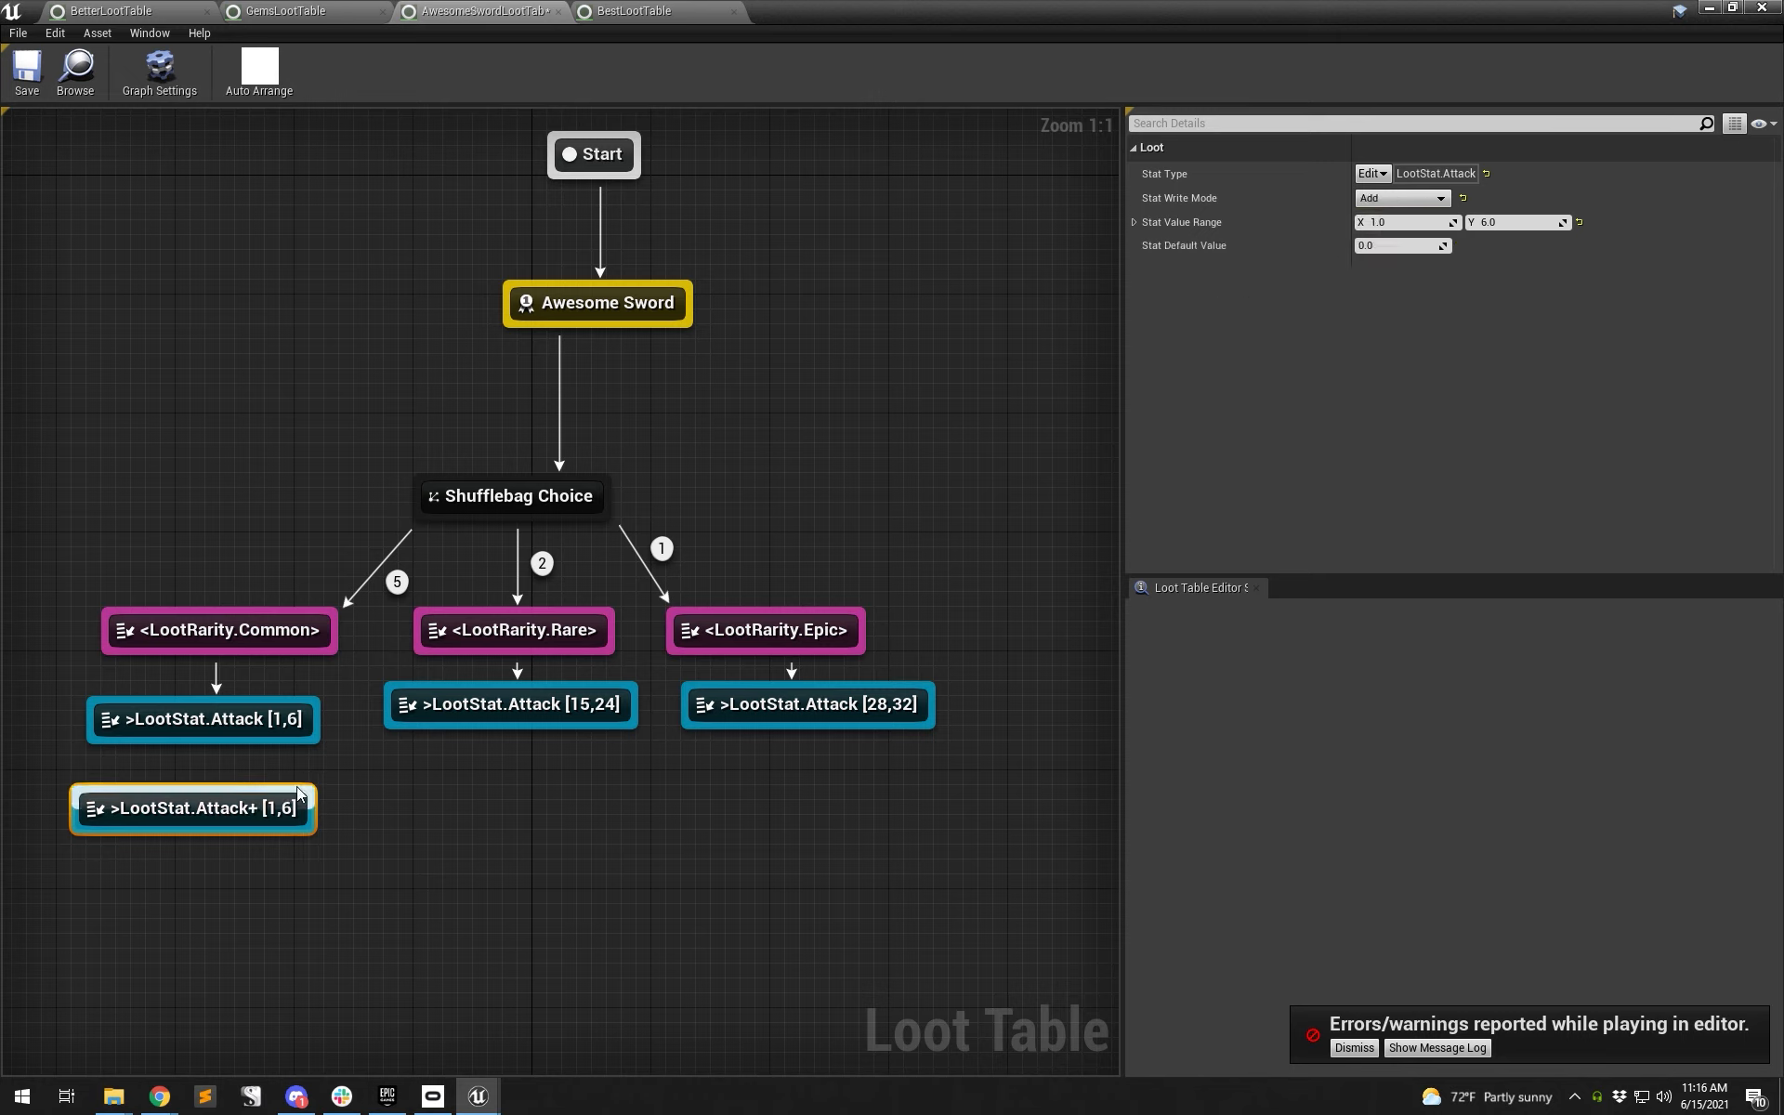
left_click_drag(225, 818, 225, 803)
left_click(240, 739)
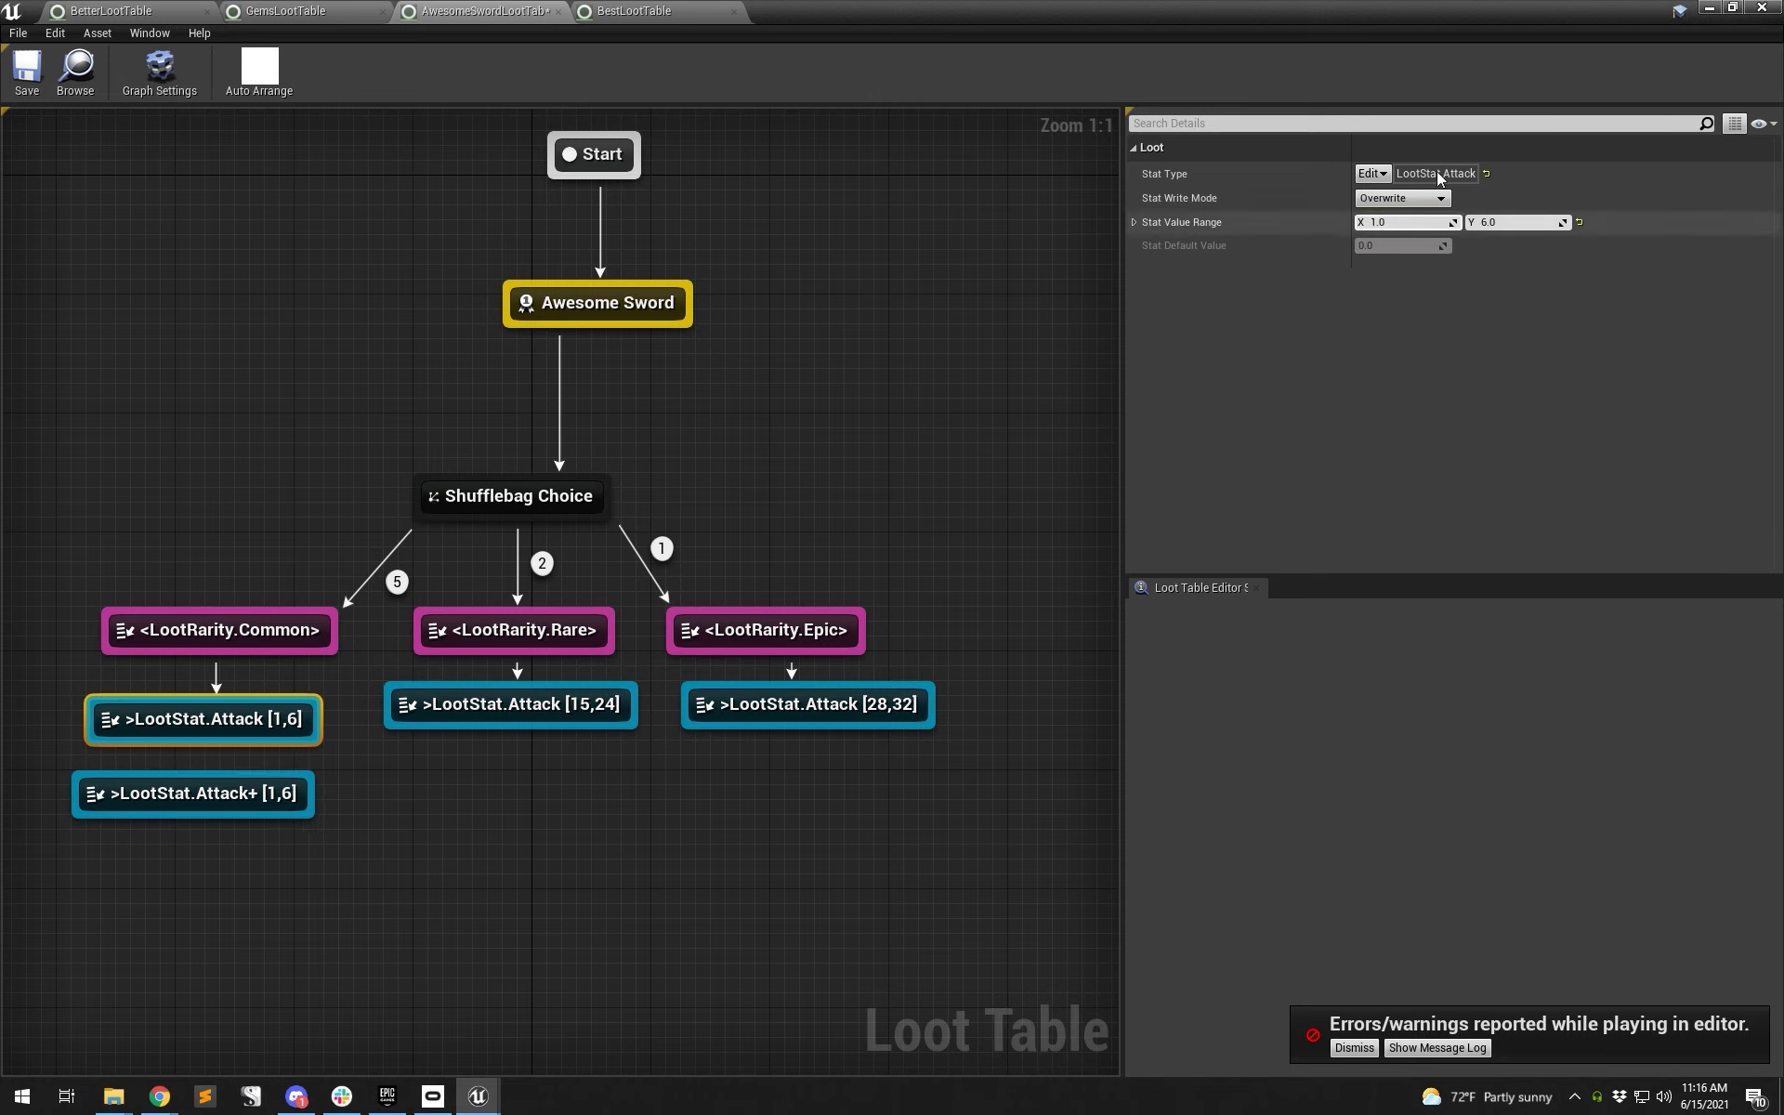